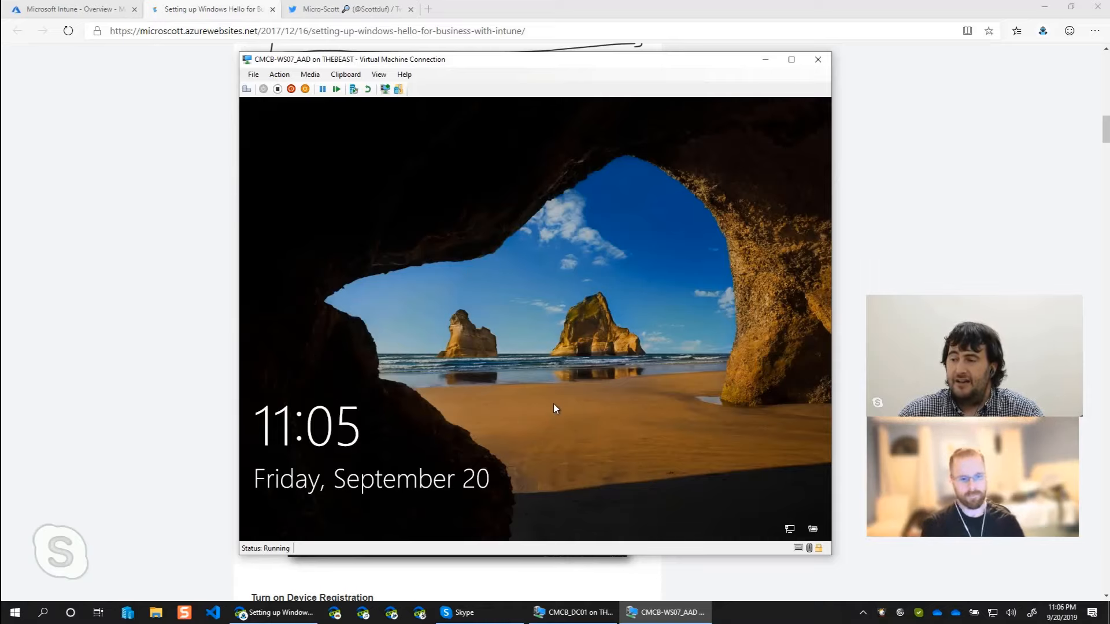
Dismiss the lock screen and sign in to the virtual machine with the account PIN
click(487, 258)
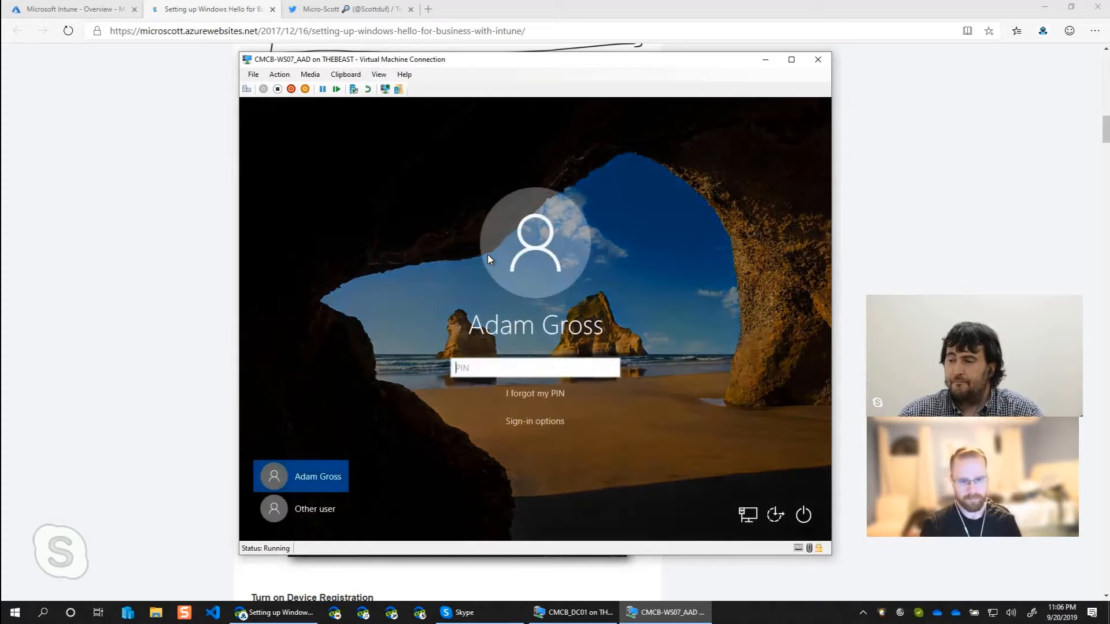
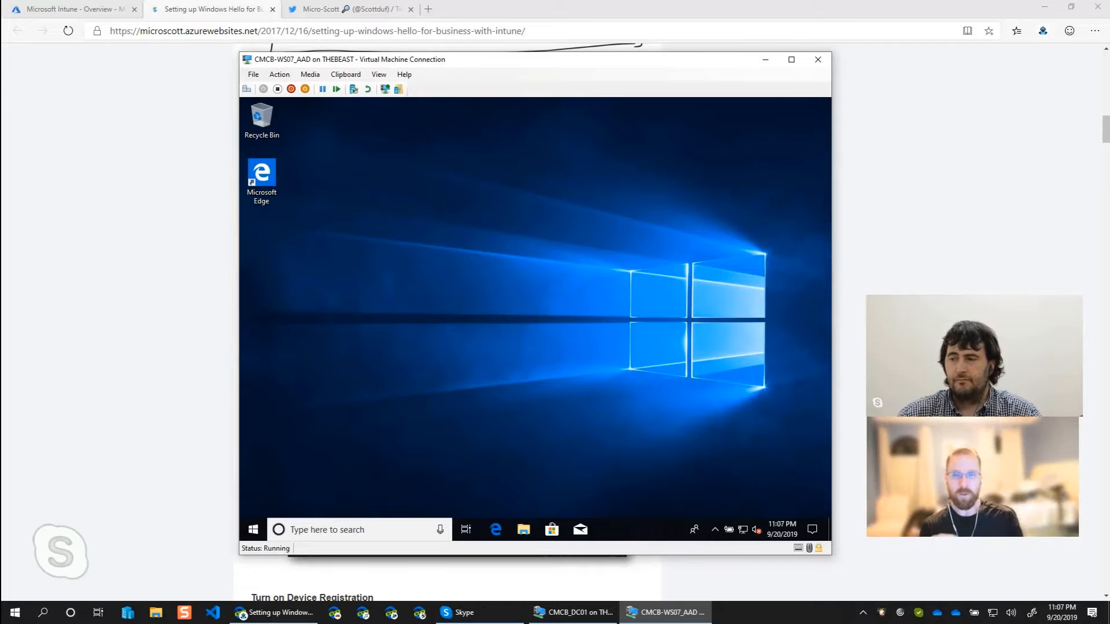
click(247, 538)
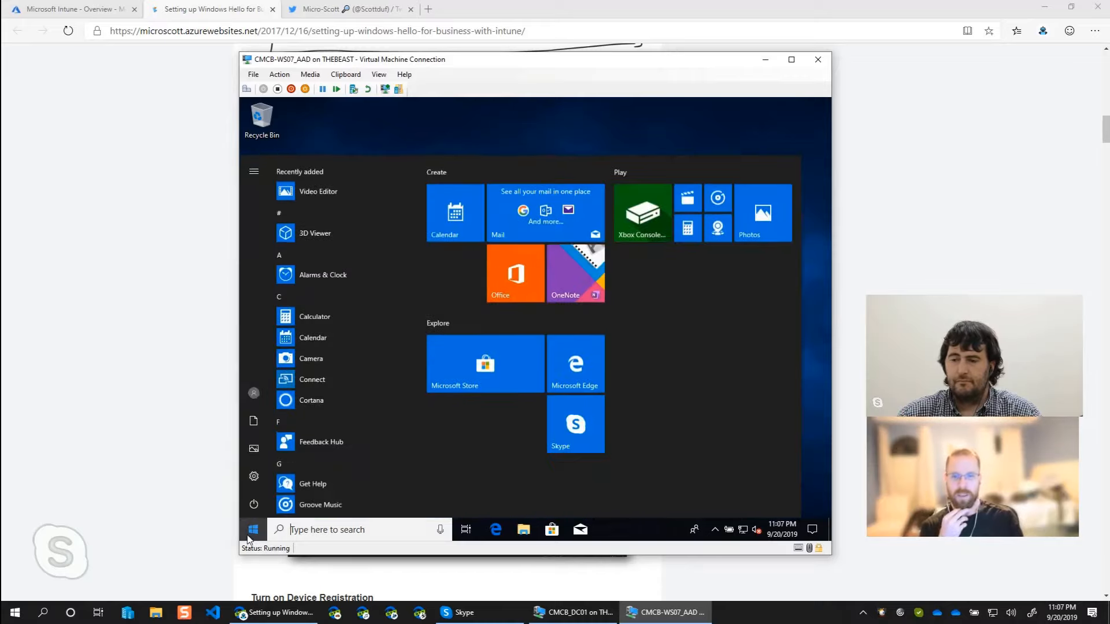
click(248, 536)
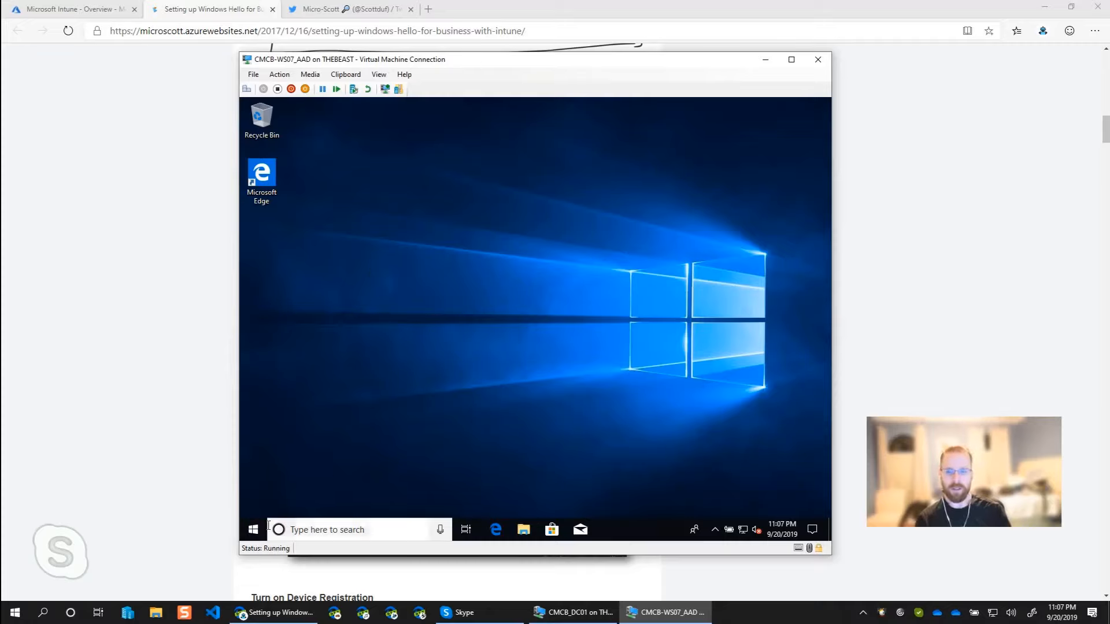
Try to open the network share \\cm01\c$ from the virtual machine's search
click(332, 531)
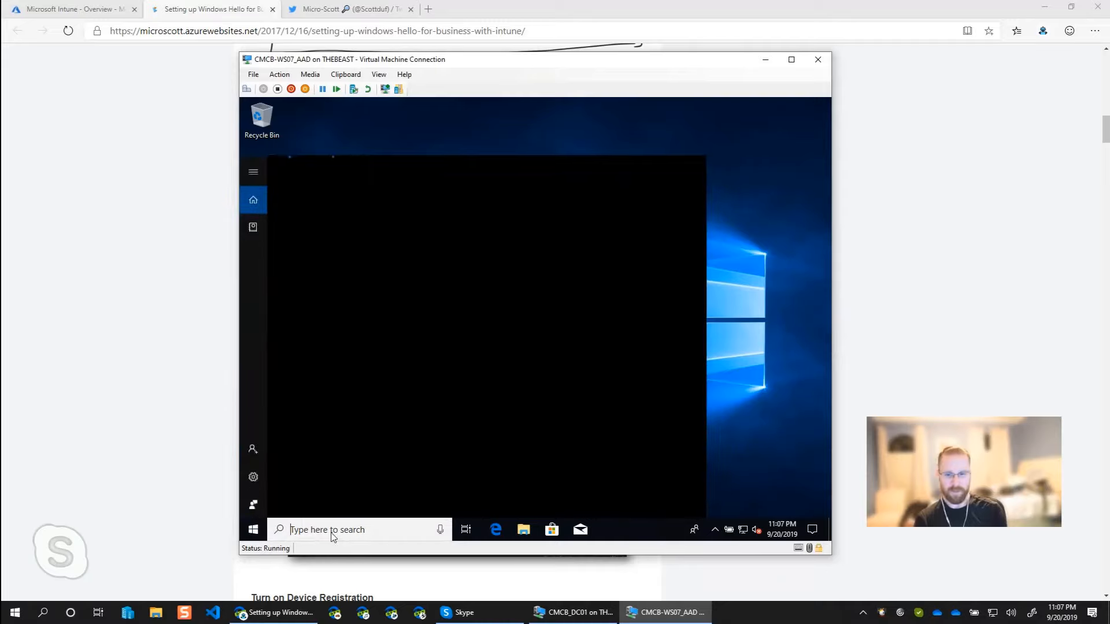
text(W)
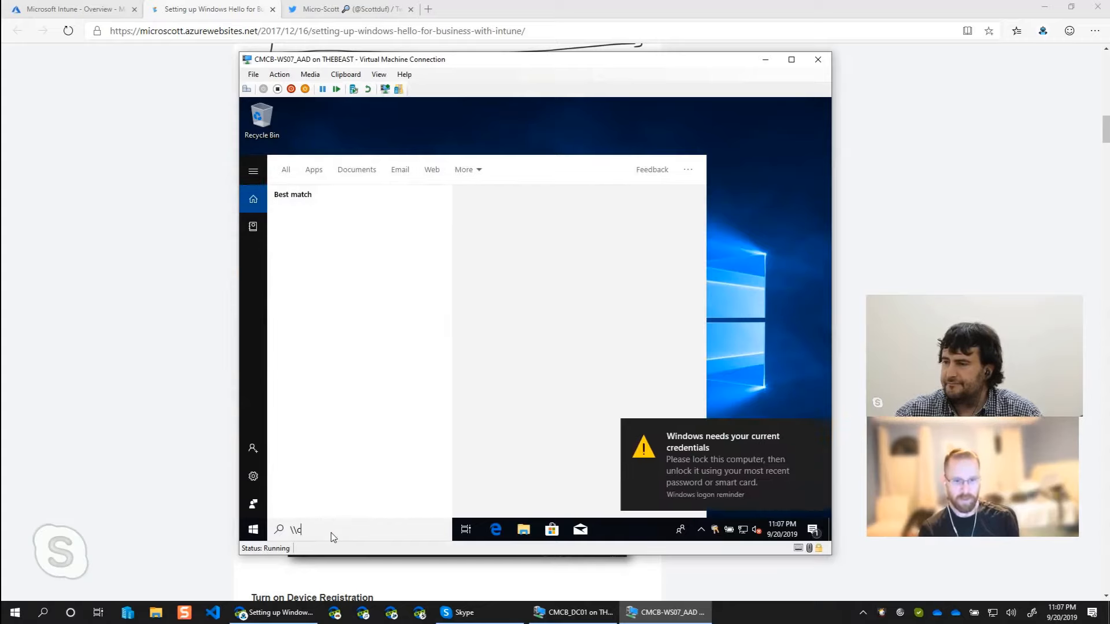
text(cm01)
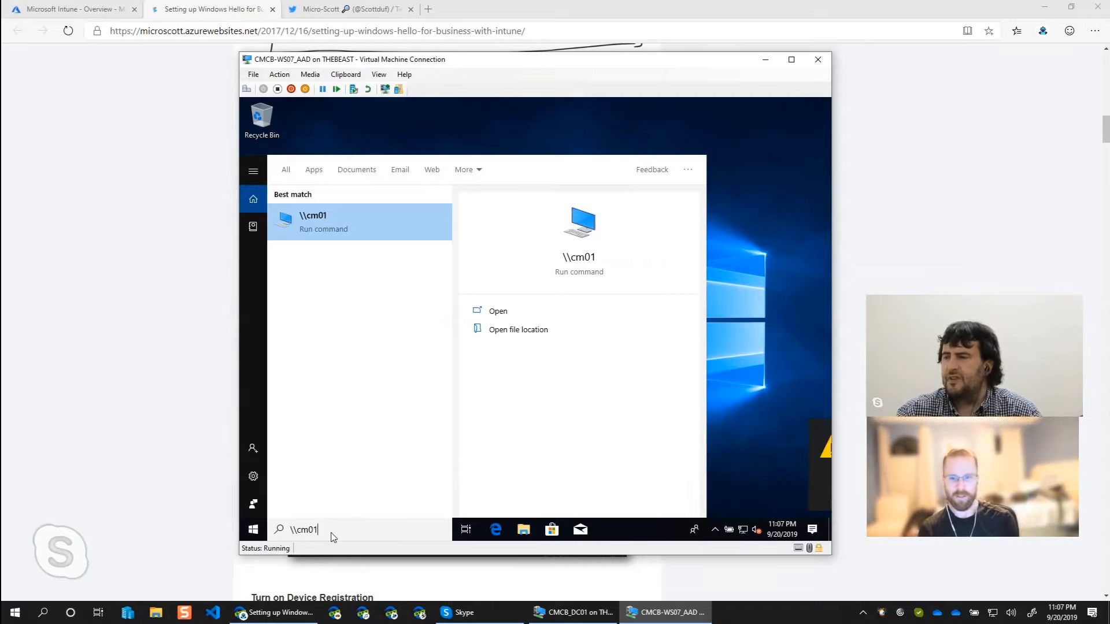
text(\)
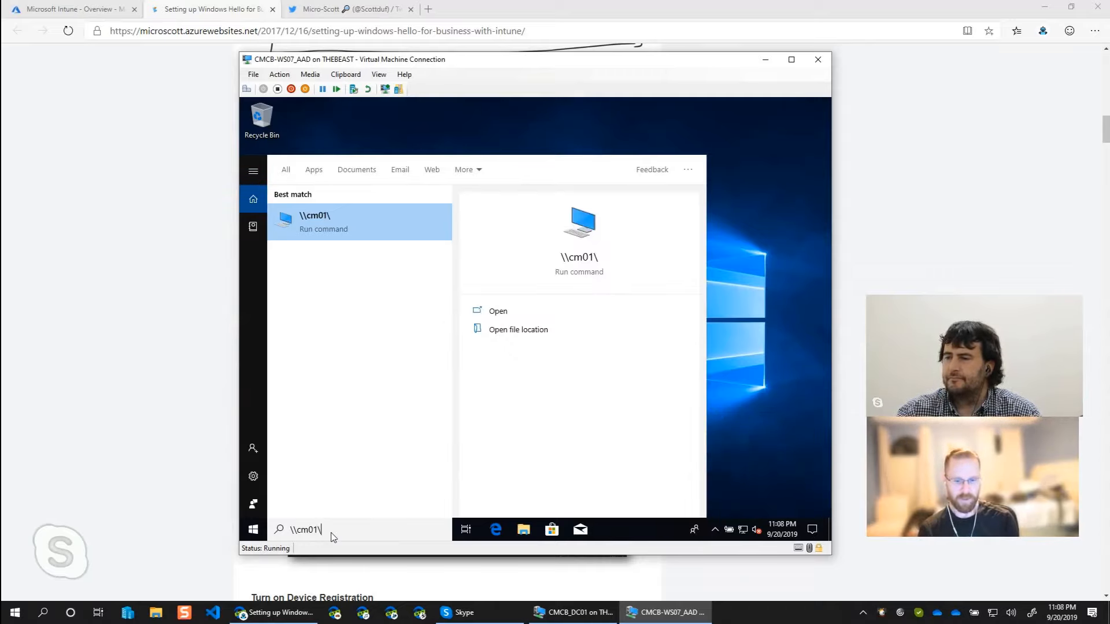
text(c$)
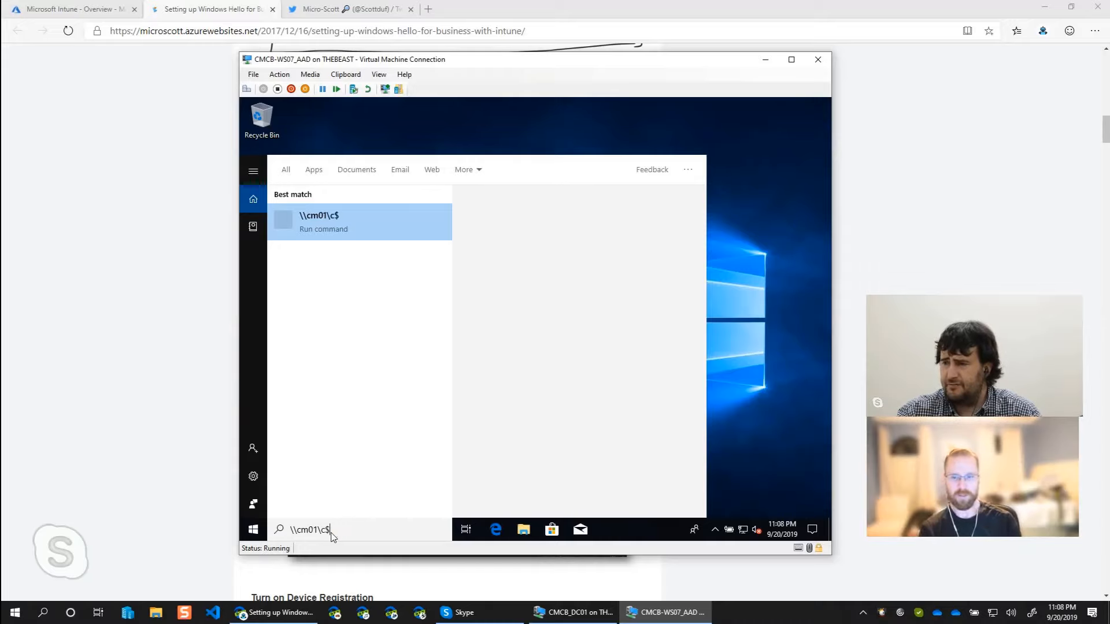
key(Return)
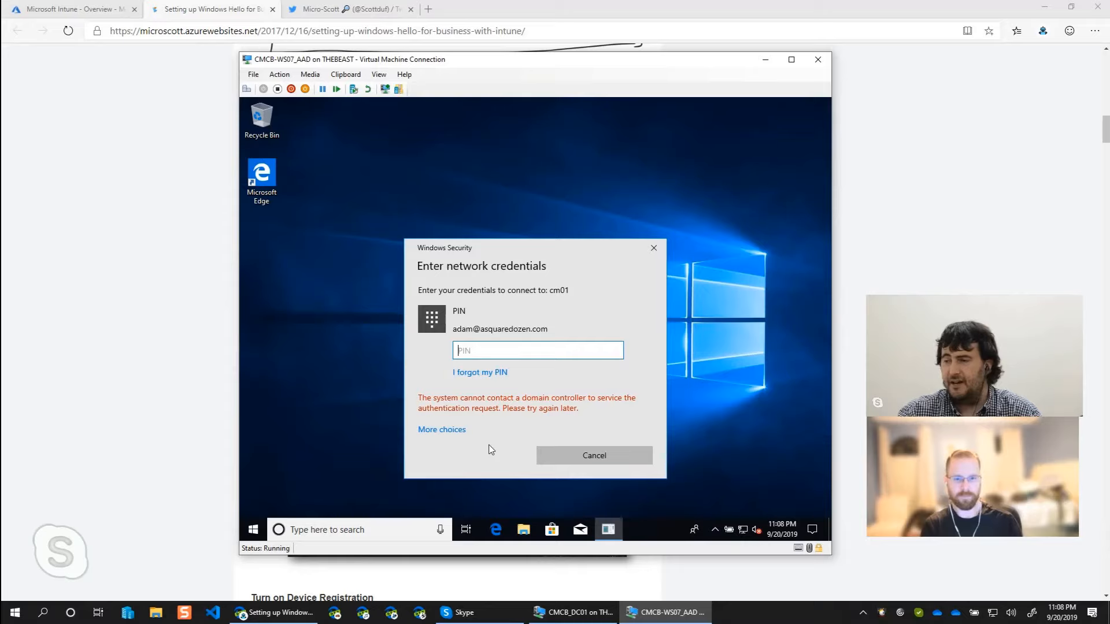
Expand the other sign-in choices for cm01, select a different account, and cancel the network credentials prompt
click(457, 431)
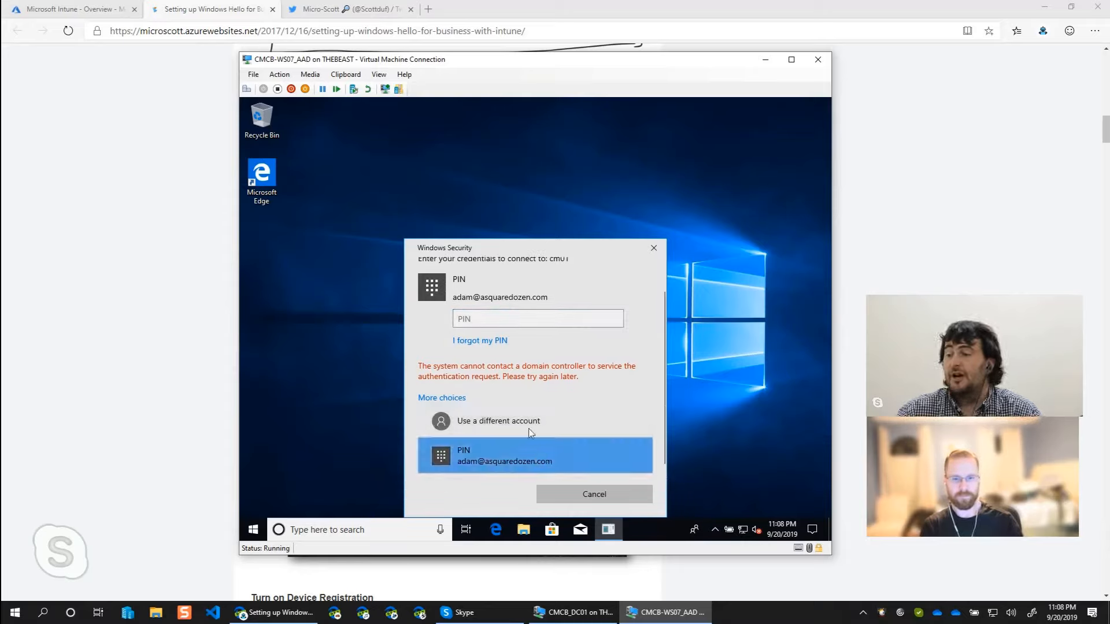
click(564, 433)
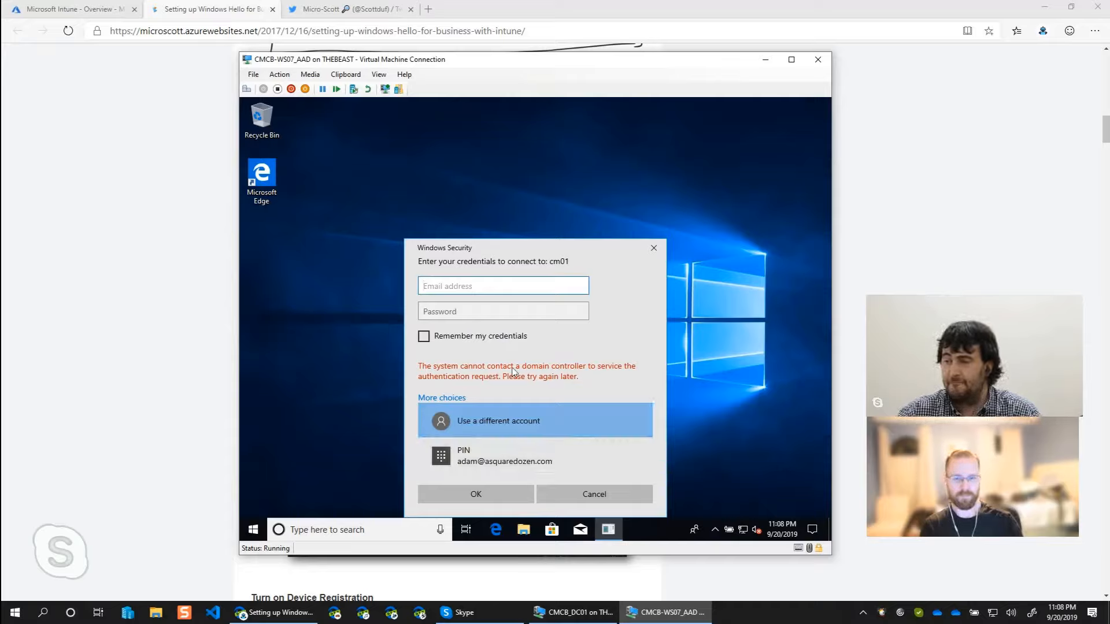
click(593, 502)
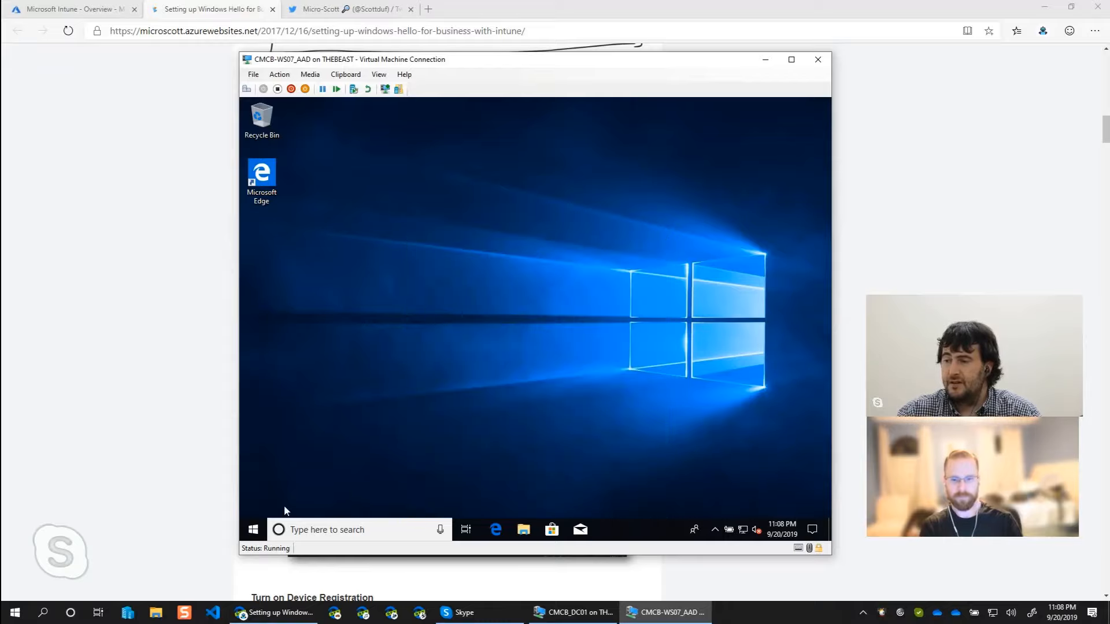
Sign out of the current Windows account in the virtual machine
click(257, 533)
click(253, 394)
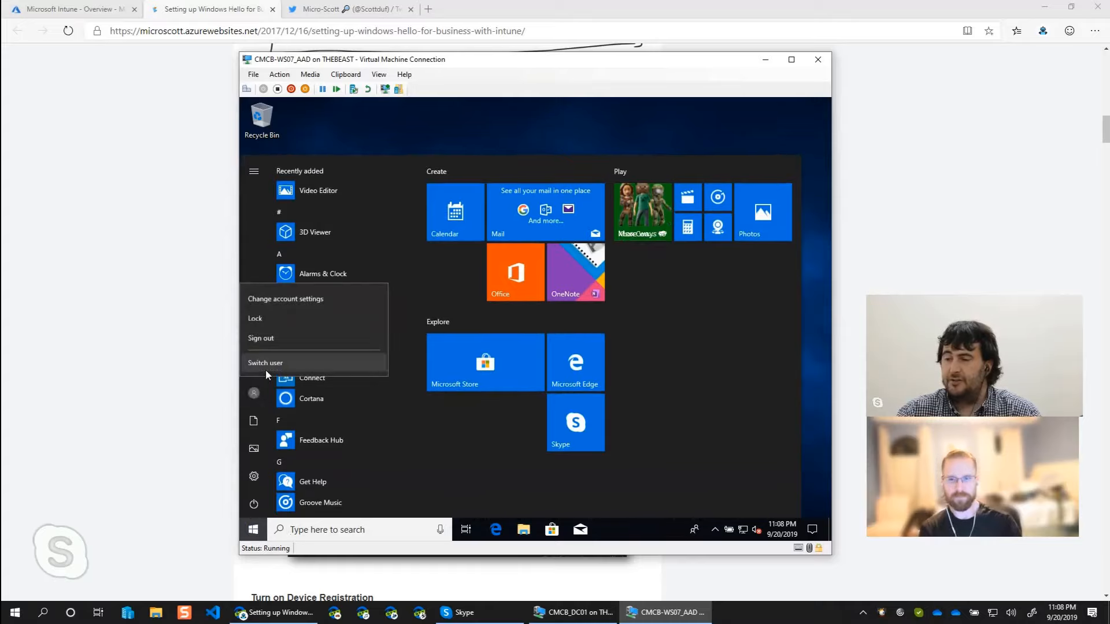
click(261, 341)
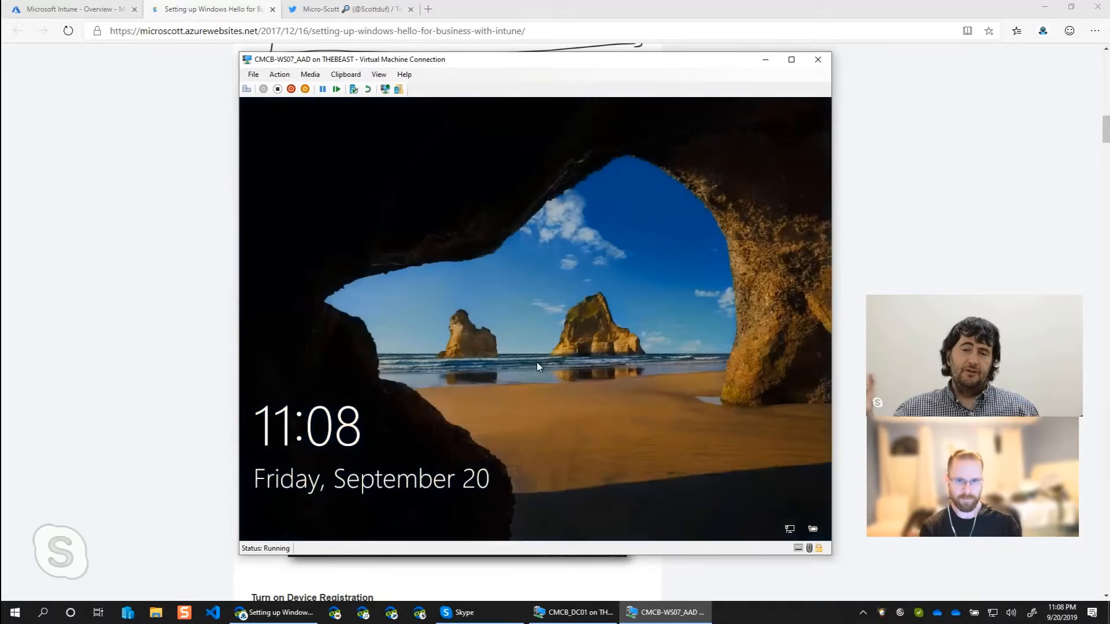
Change the sign-in option from PIN to password and sign in with the account password
click(540, 365)
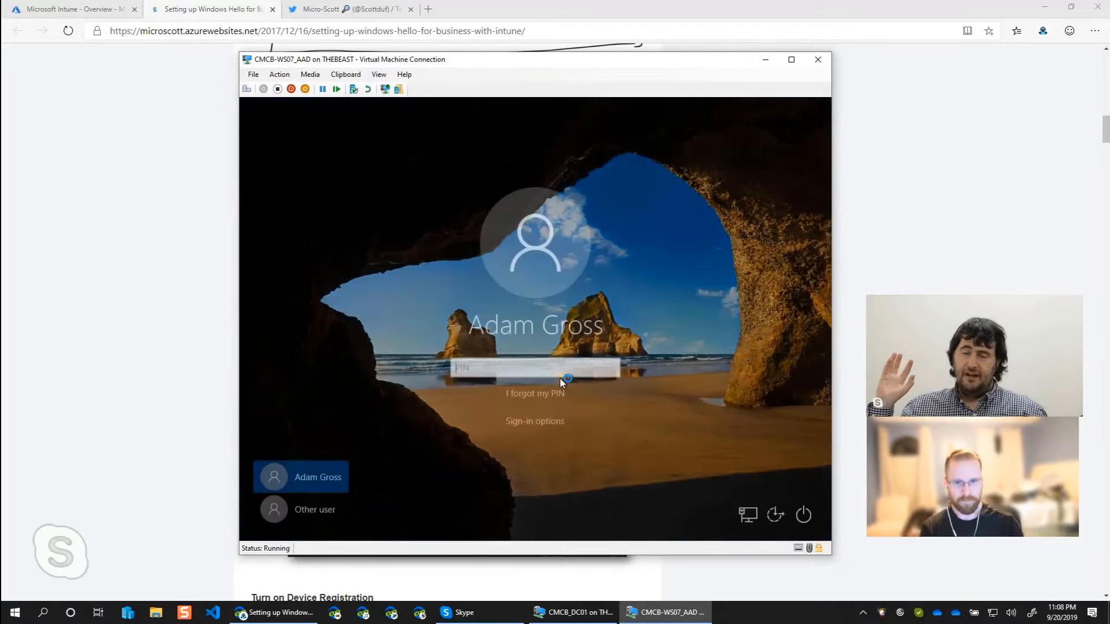
click(544, 421)
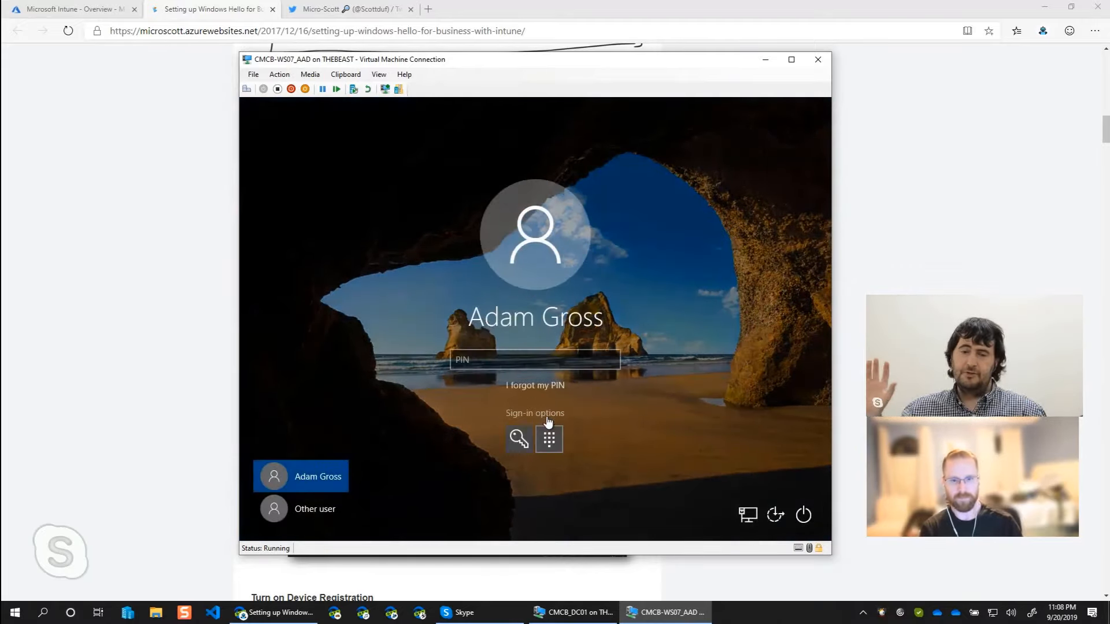
click(520, 439)
text(****)
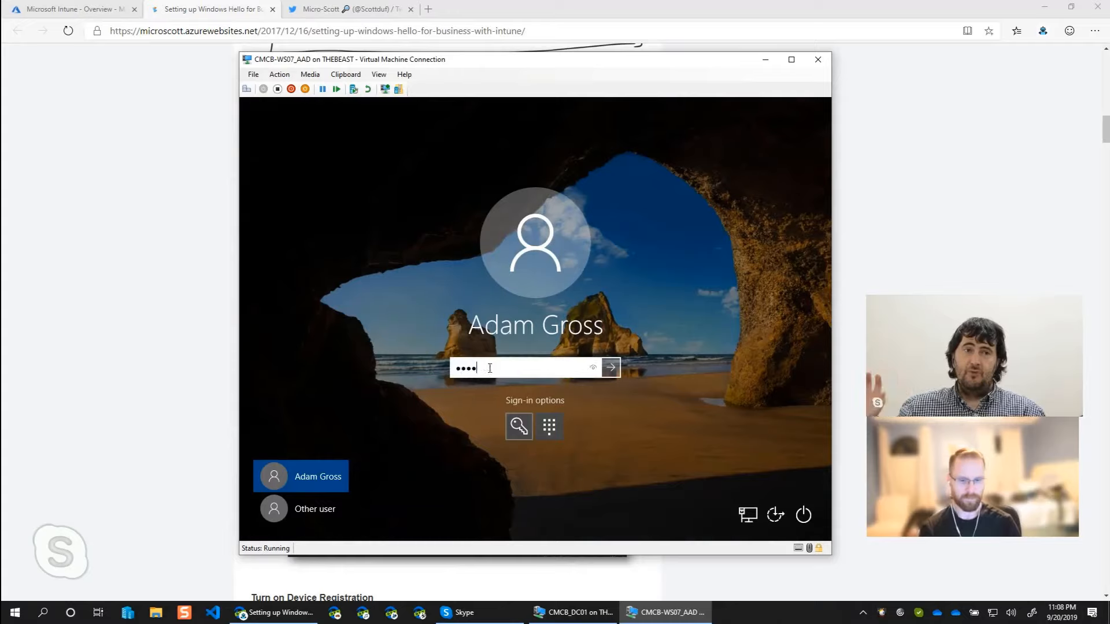
text(******)
key(Return)
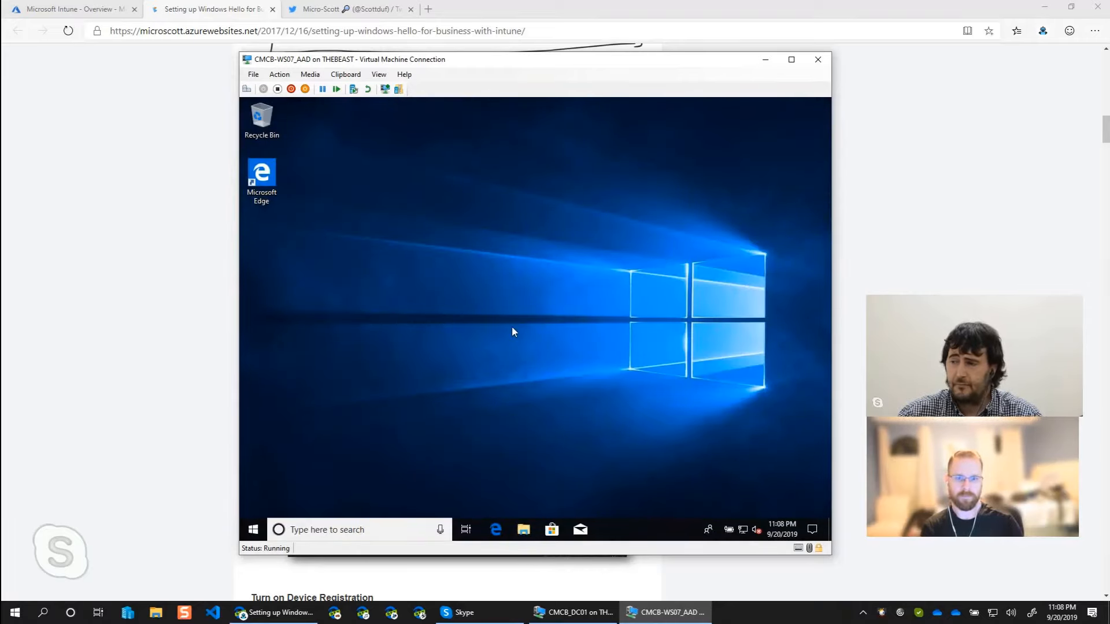
Open the network share \\cm01\c$ under the password sign-in and close its folder window
click(315, 531)
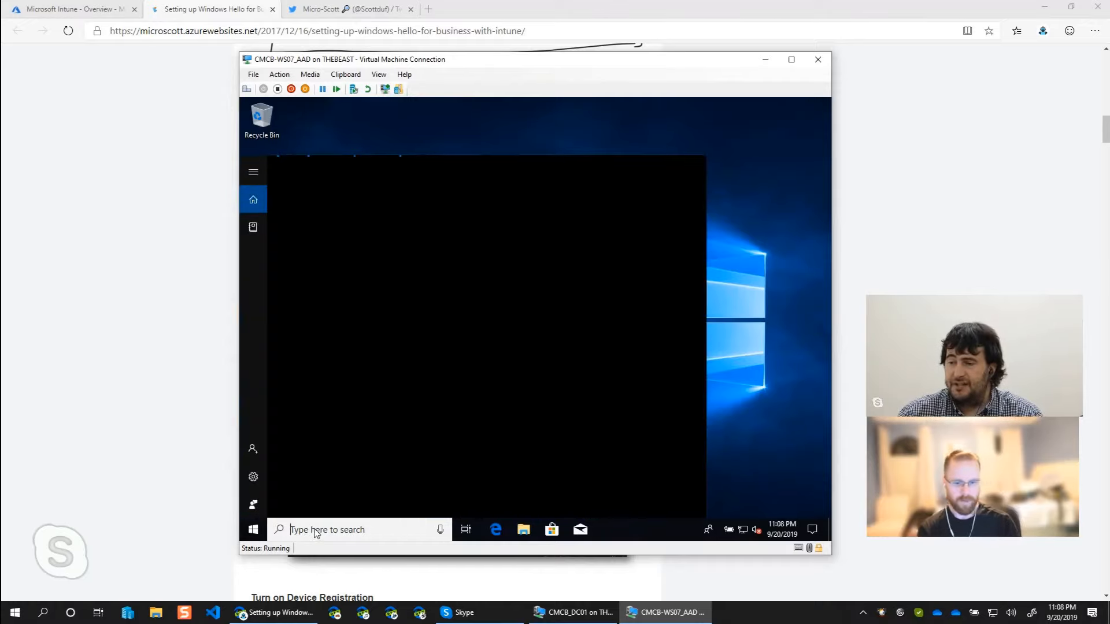
text(\)
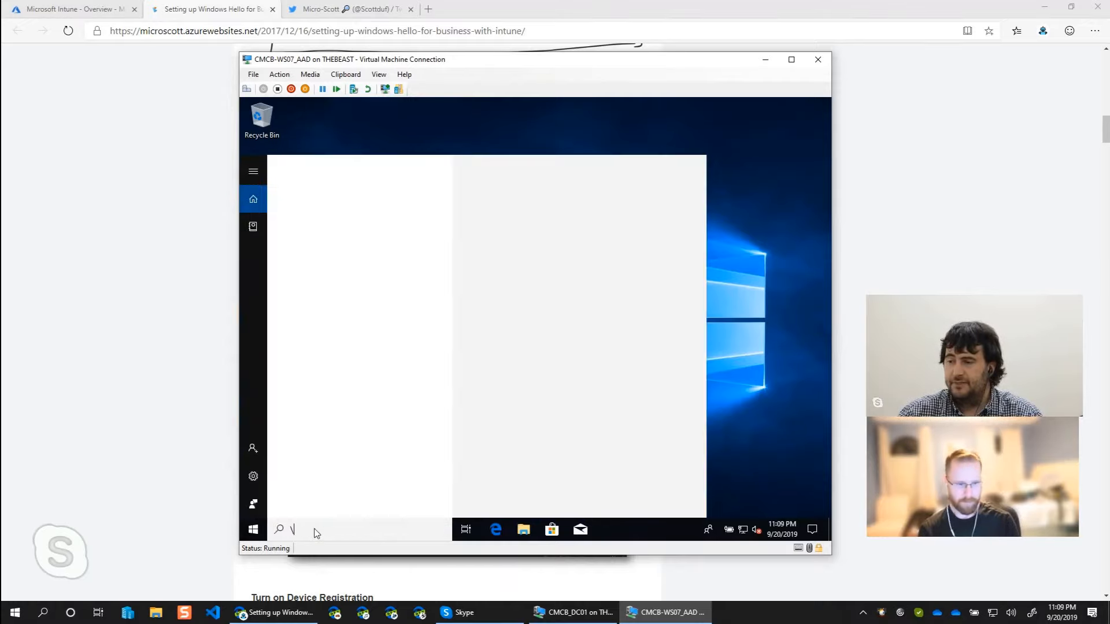
text(dm)
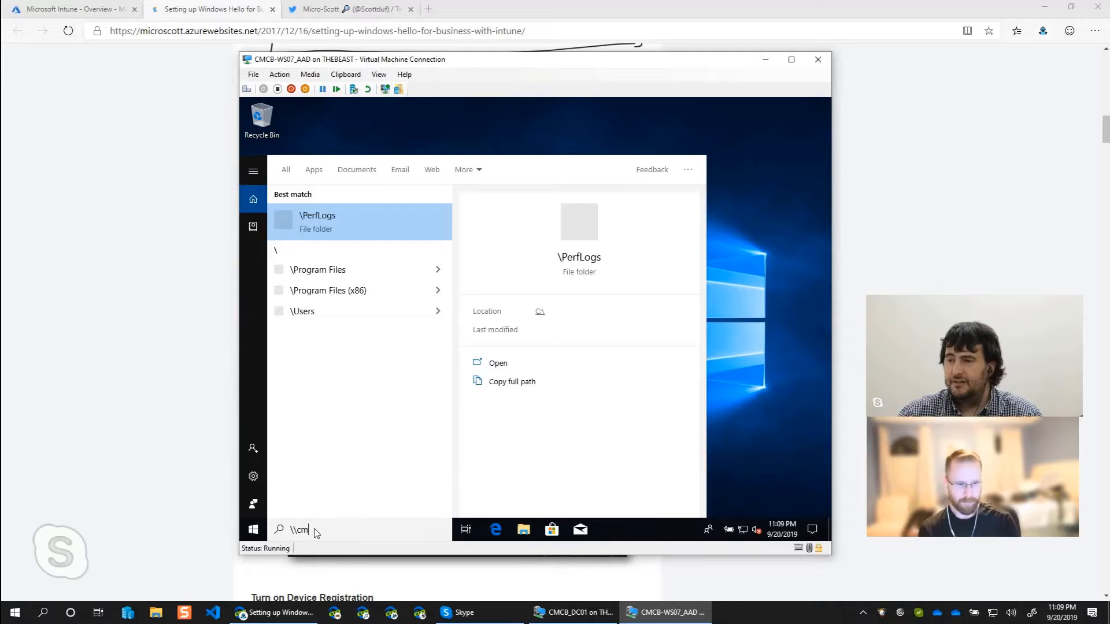
text(01\c$)
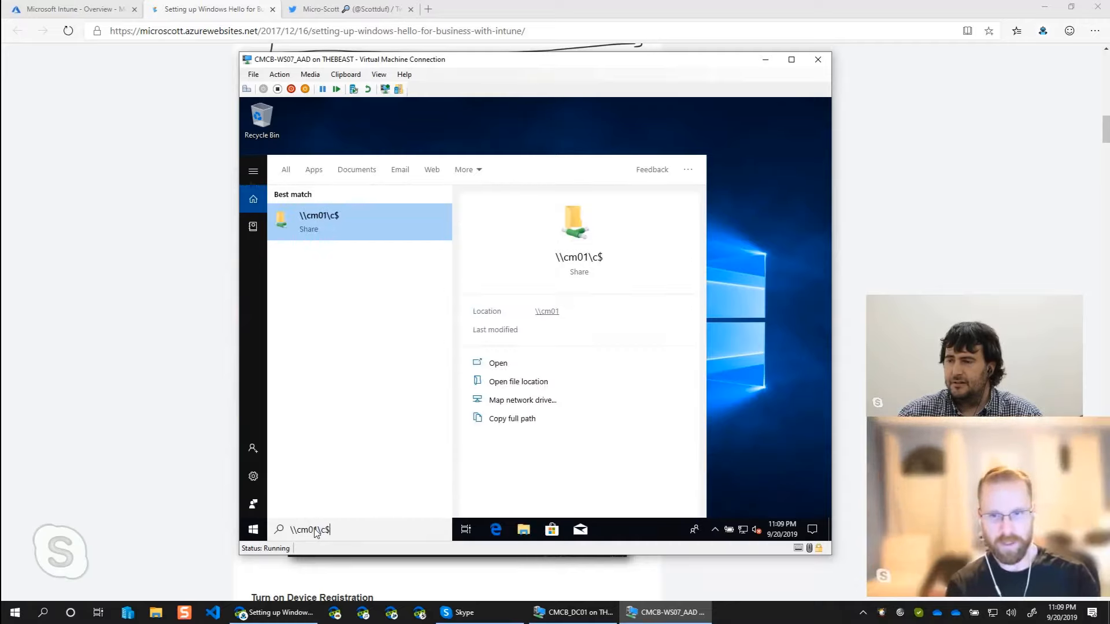
key(Return)
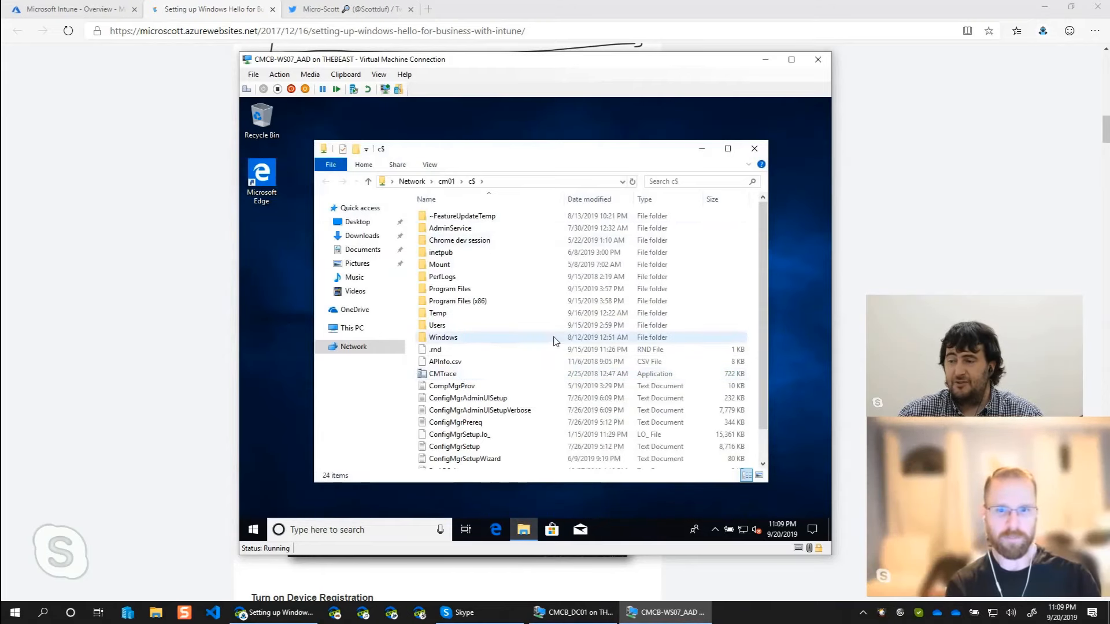
click(755, 151)
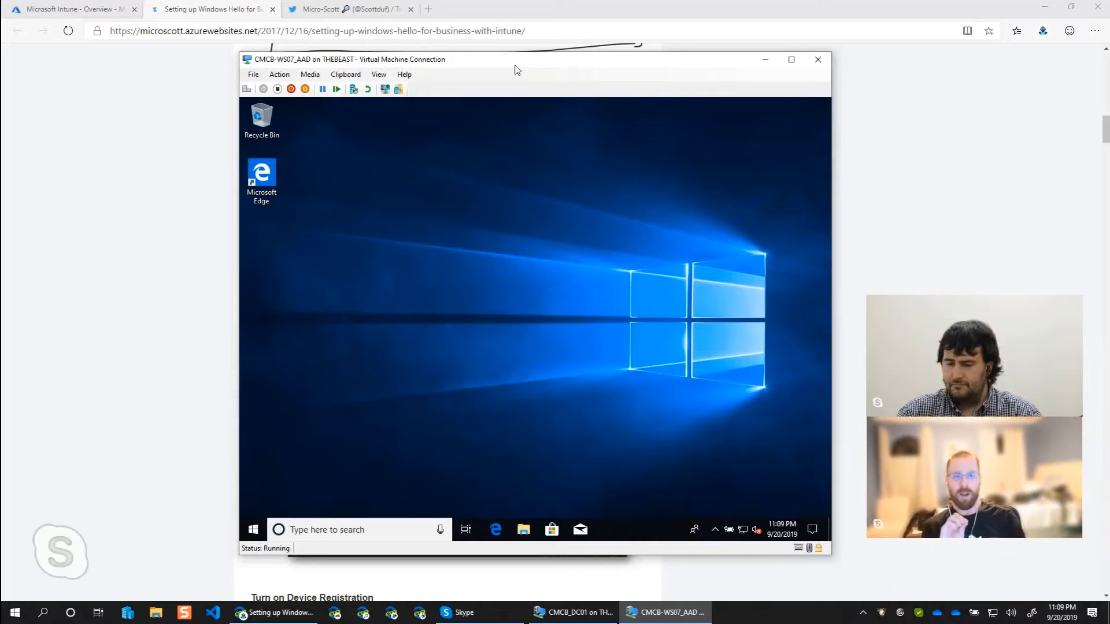
Reopen the \\cm01\c$ share to check access again and close the folder window
click(364, 532)
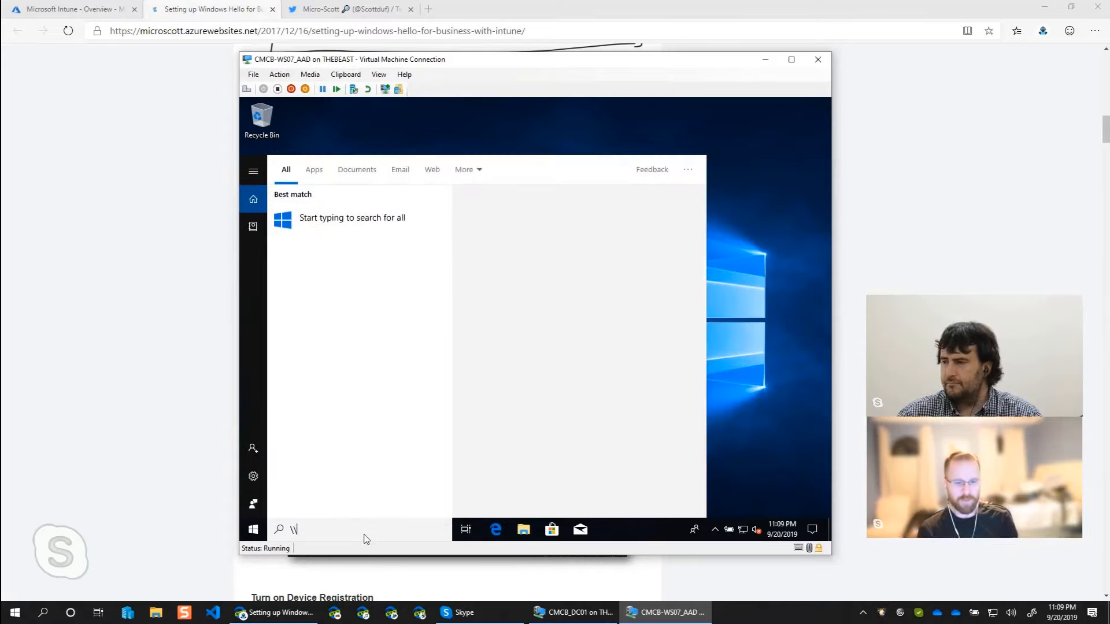
text(\\cm01\)
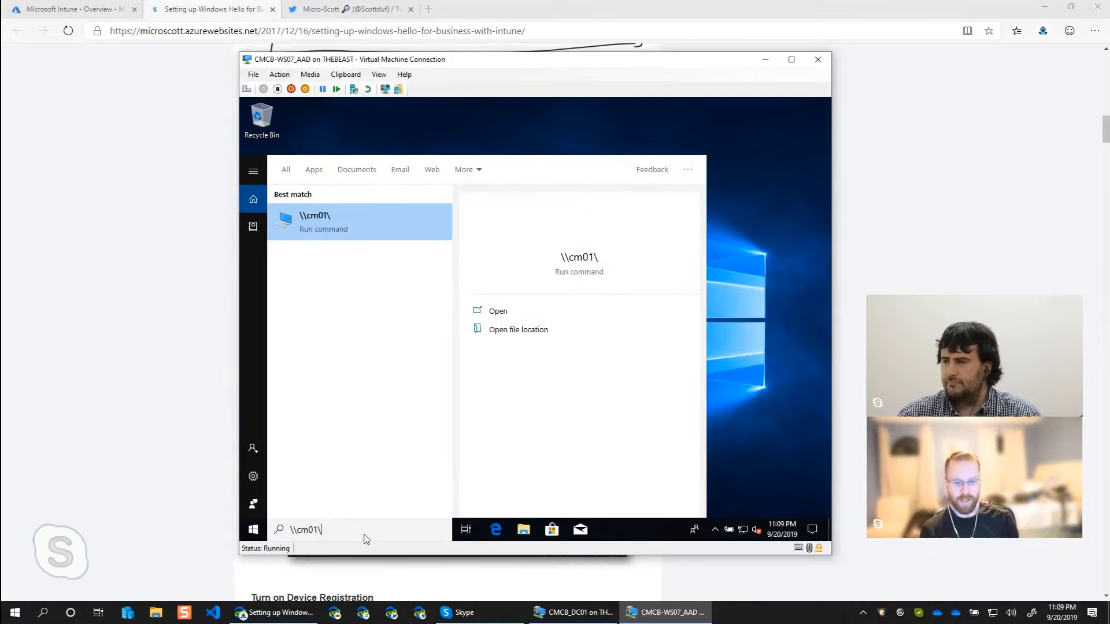
text(c$)
key(Return)
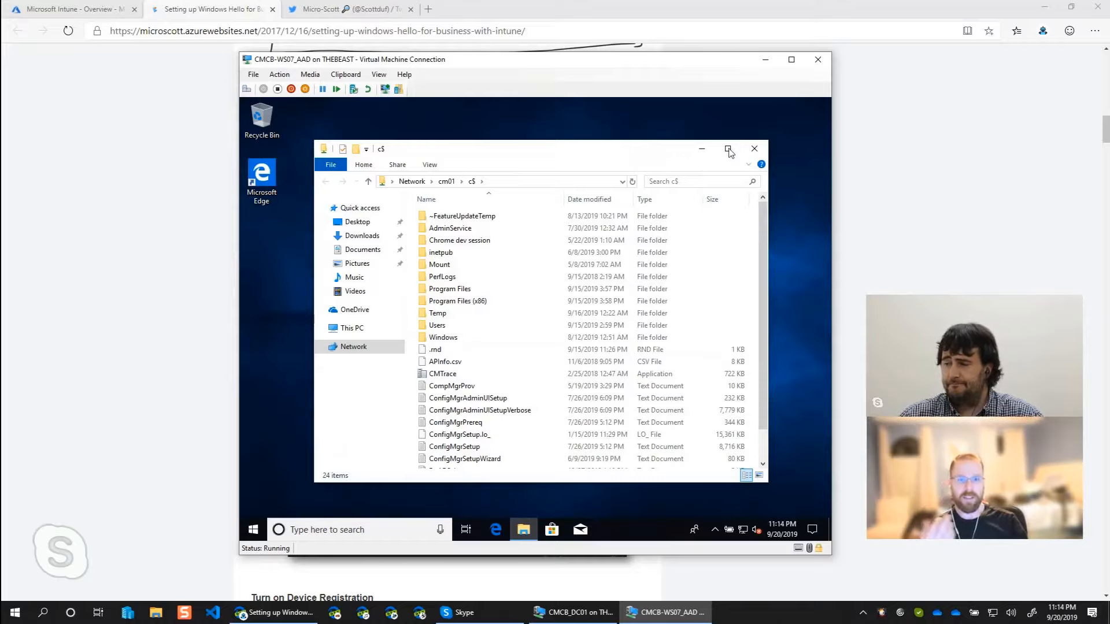
click(754, 148)
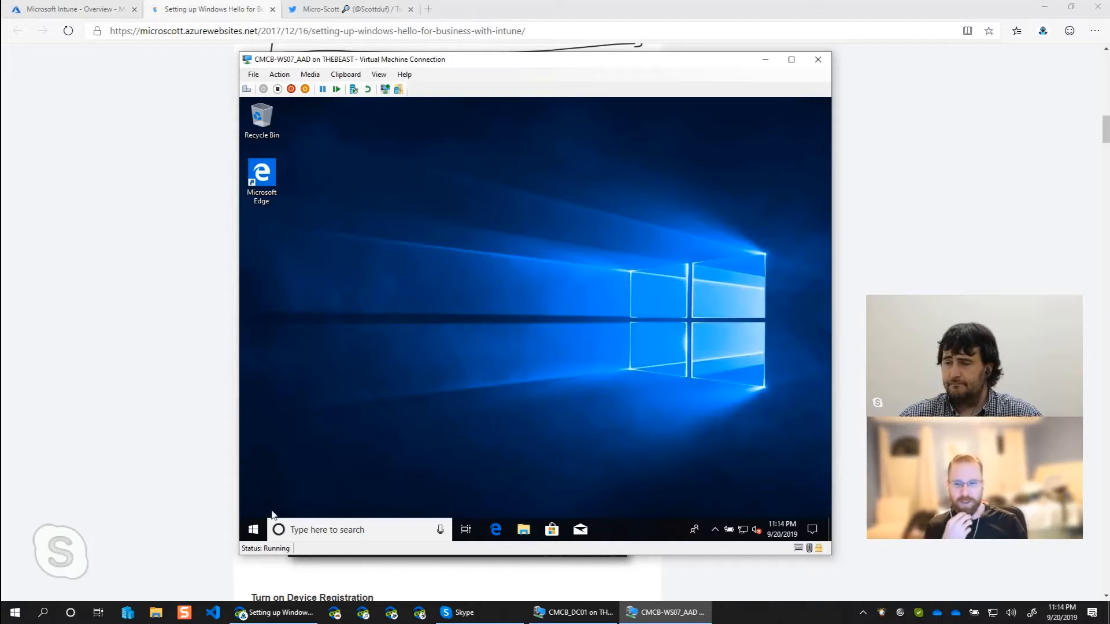
Sign the account out of the virtual machine again
click(254, 530)
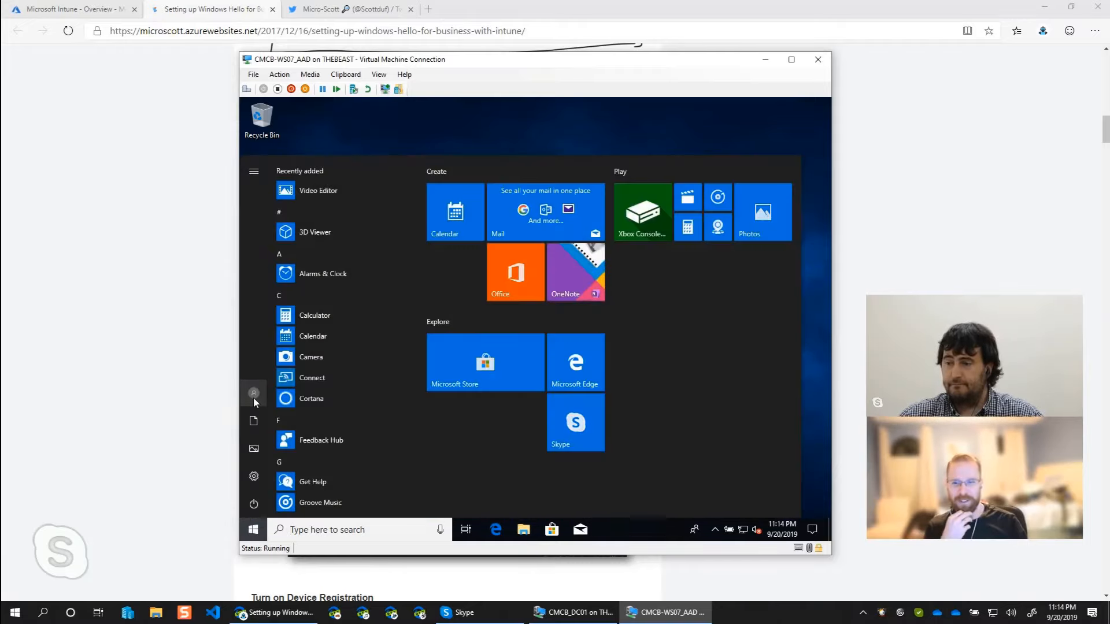
click(254, 398)
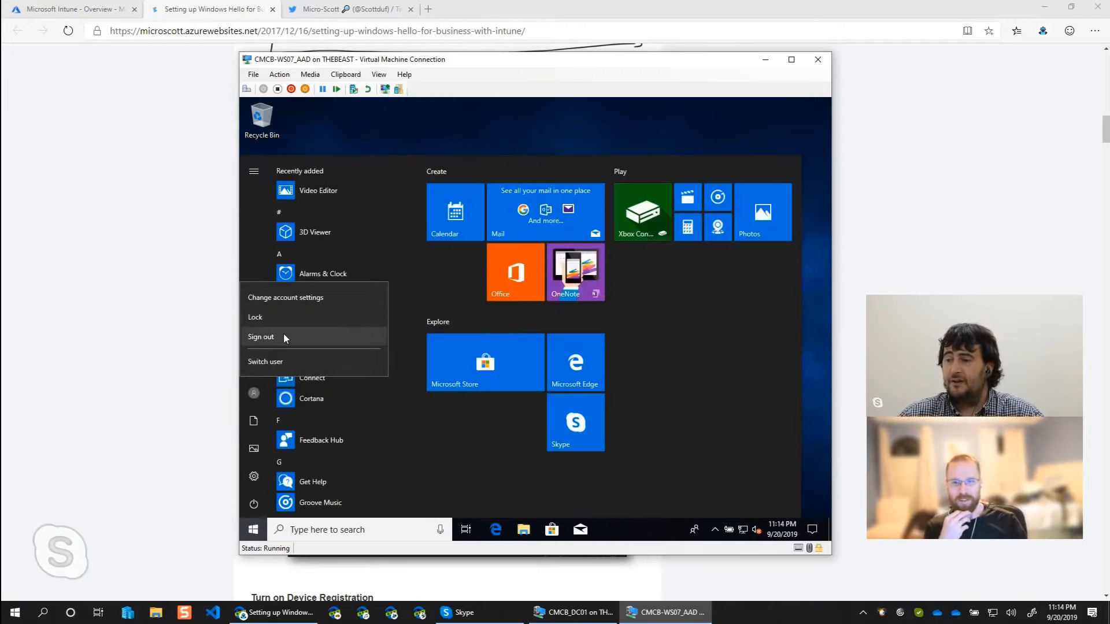
click(284, 335)
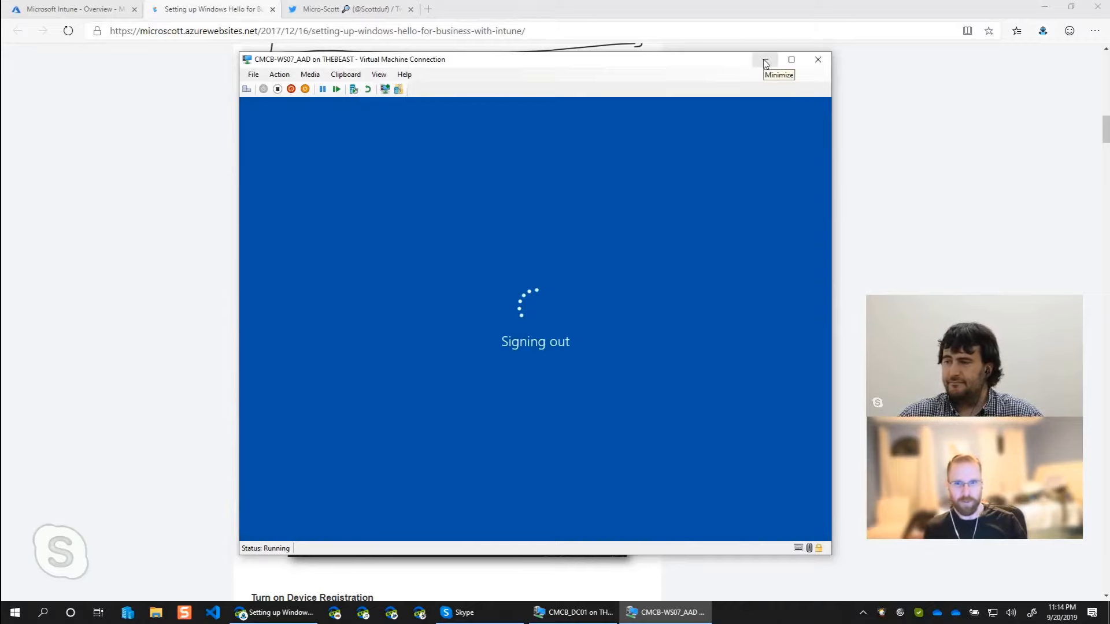
Minimize the virtual machine and return to the beginning of the Windows Hello for Business blog post in the browser
click(764, 60)
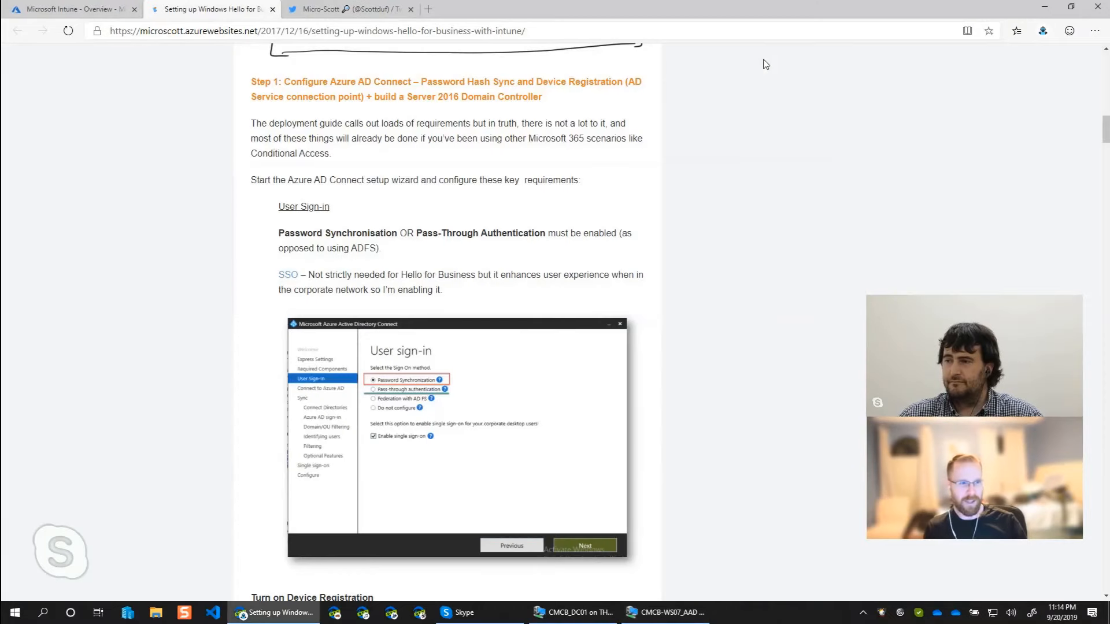
scroll(1052, 173, up, 7)
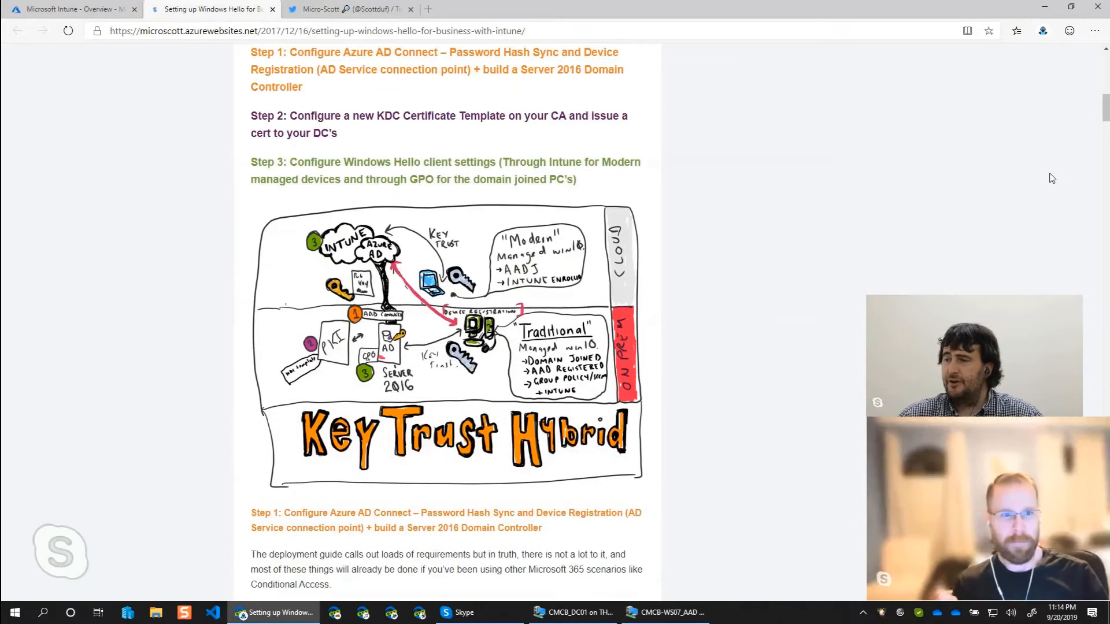
scroll(1052, 178, up, 10)
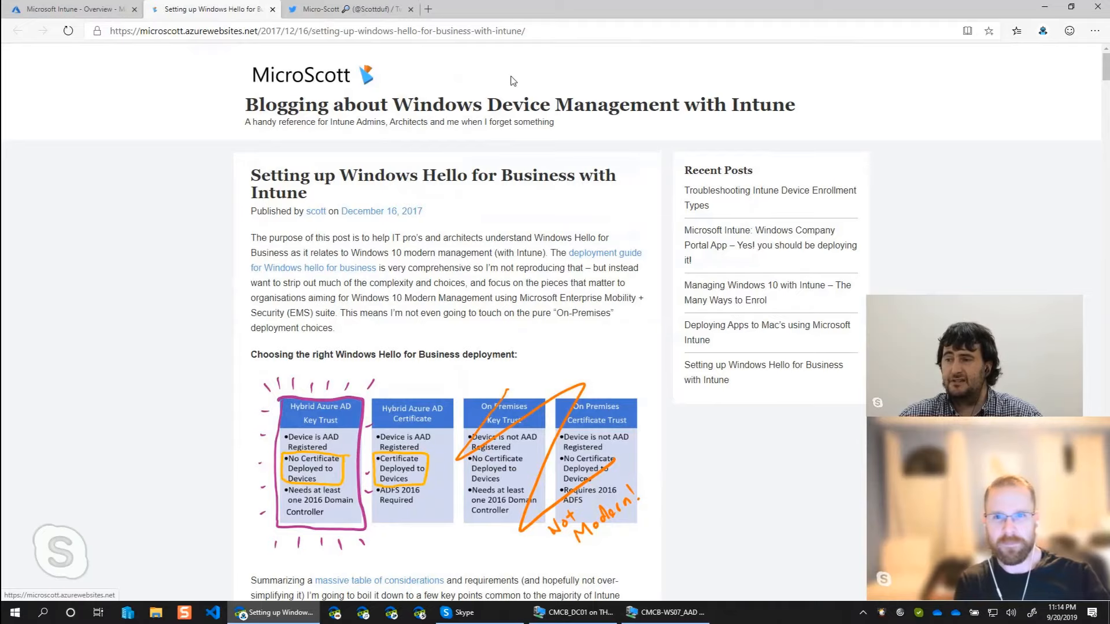
Show the blog author's Twitter profile and highlight the account handle beneath the profile name
click(378, 12)
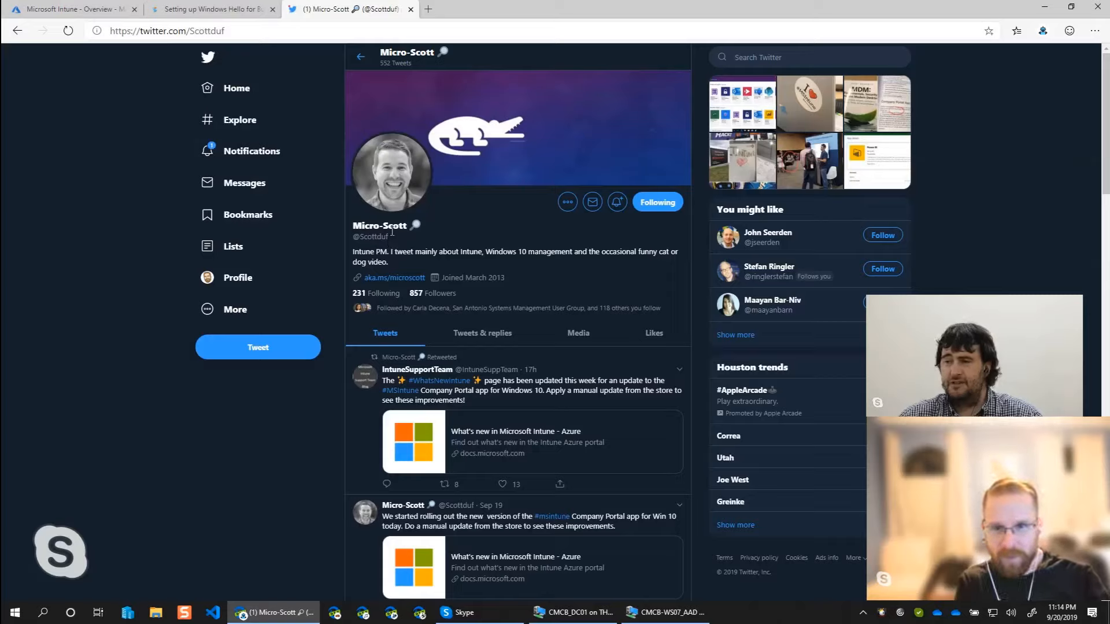
drag(389, 237, 347, 237)
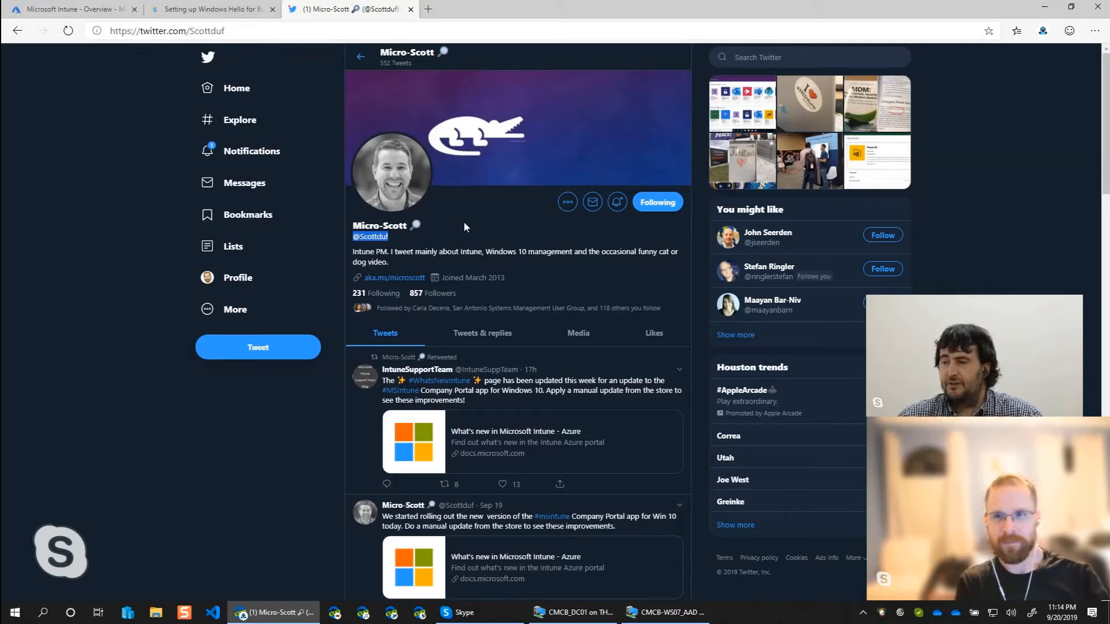
Return to the Windows Hello for Business blog post and review the deployment type comparison and the overview of configuration steps
click(241, 13)
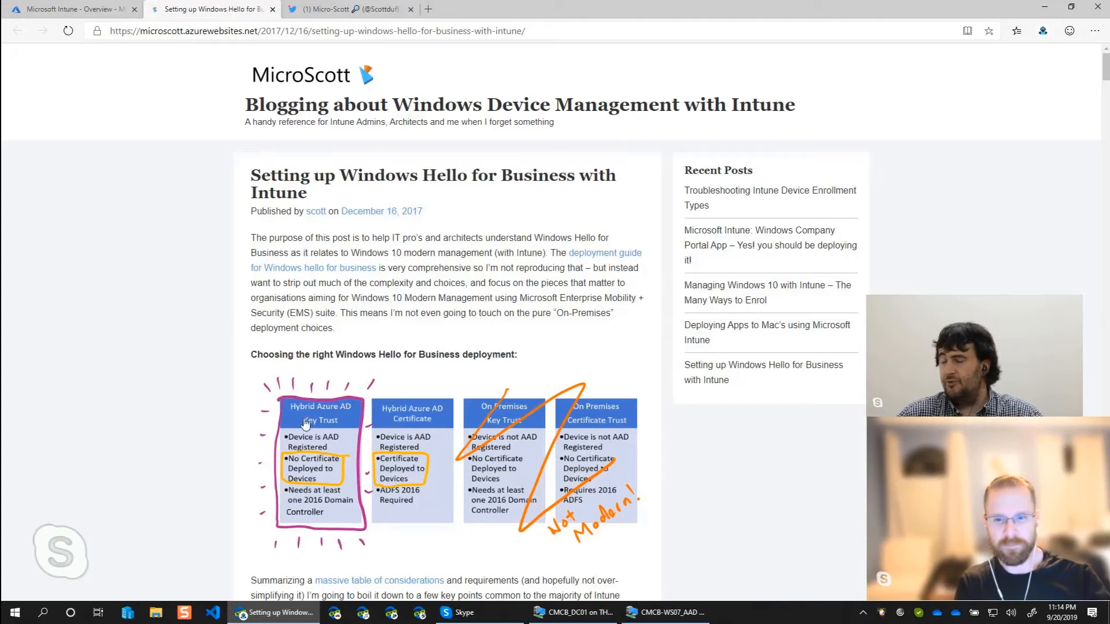
scroll(311, 444, down, 1)
scroll(311, 444, down, 5)
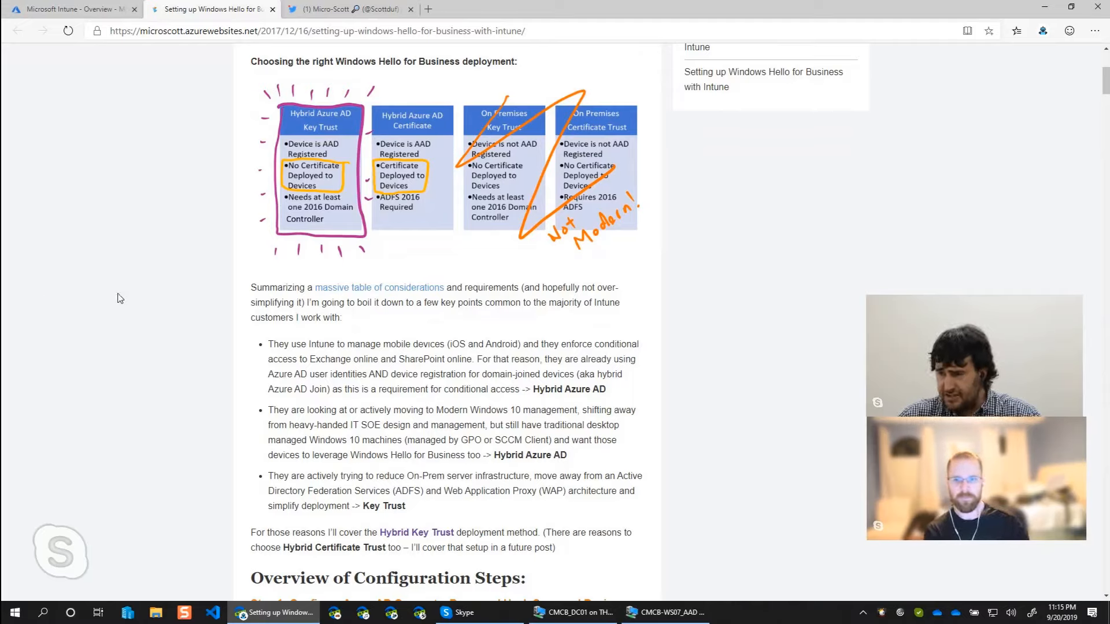
scroll(138, 305, down, 6)
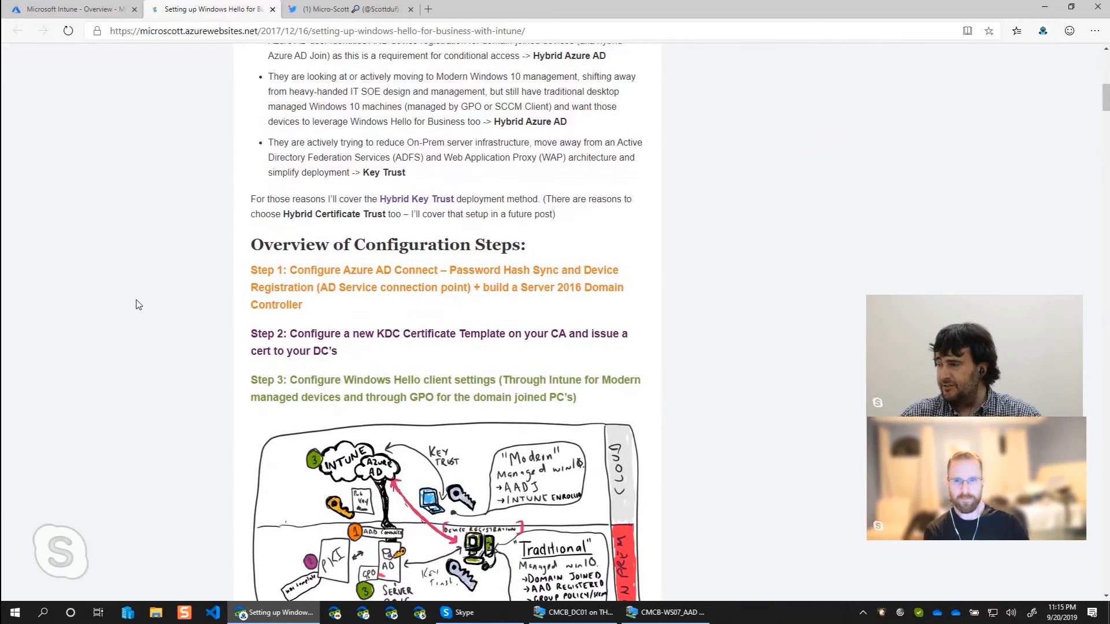
scroll(139, 304, up, 6)
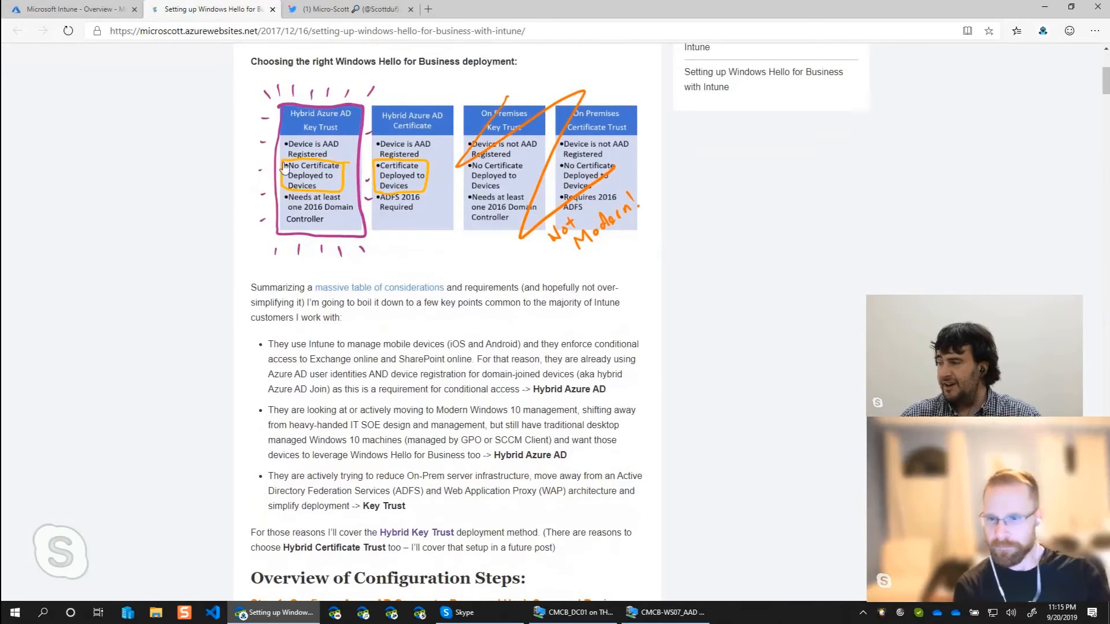
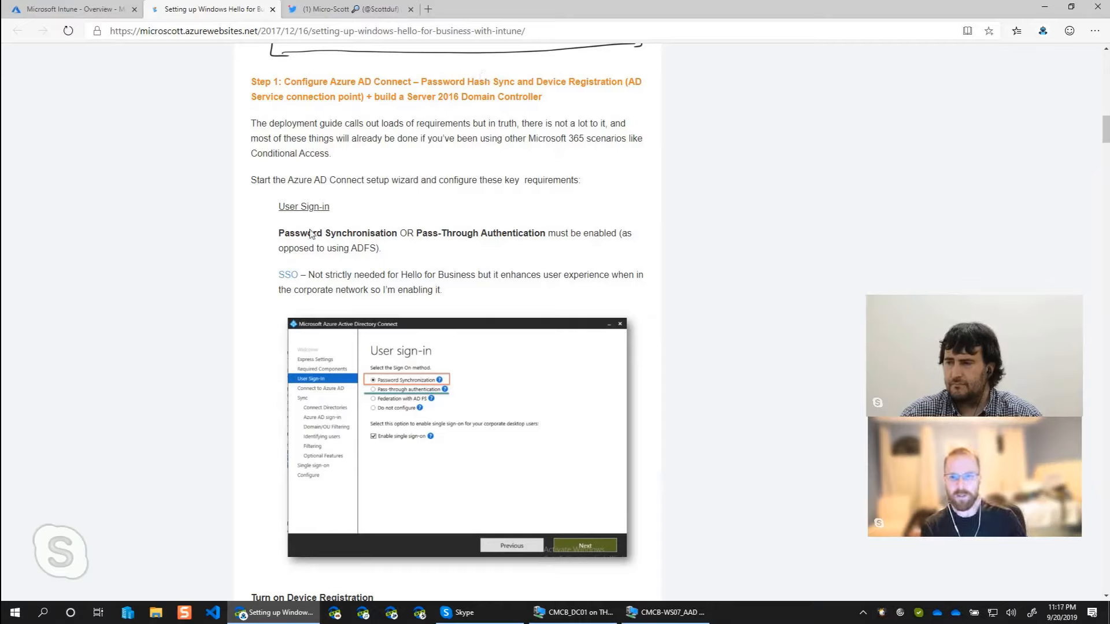
Highlight the blog's Password Synchronisation or Pass-Through Authentication requirement and launch Azure AD Connect with elevated rights on the CMCB_DC01 virtual machine
drag(278, 234, 541, 233)
click(555, 250)
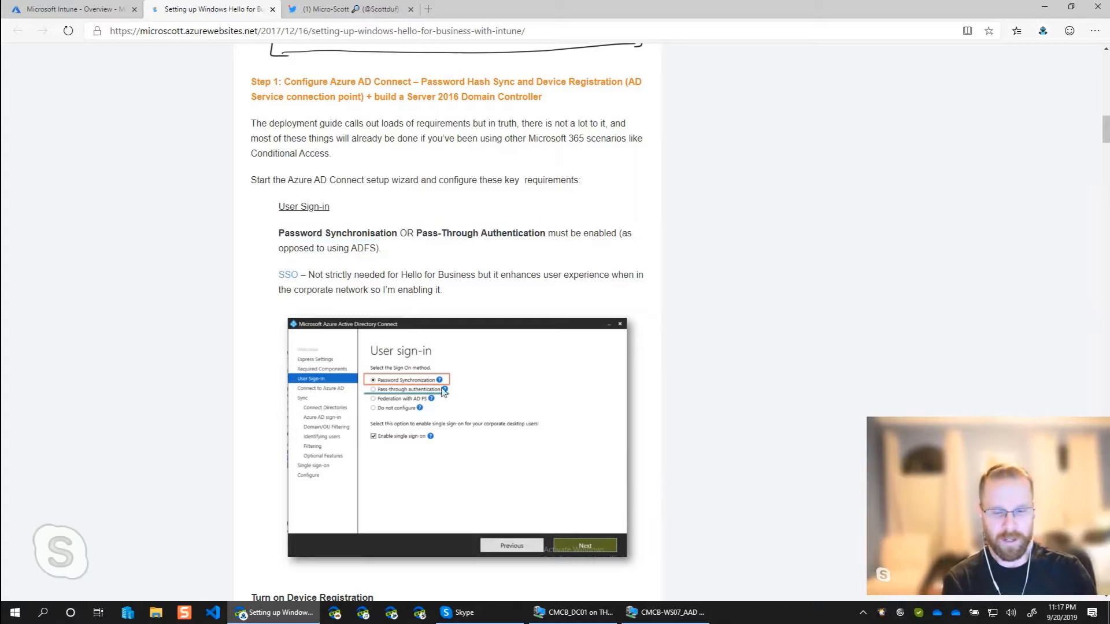
click(584, 613)
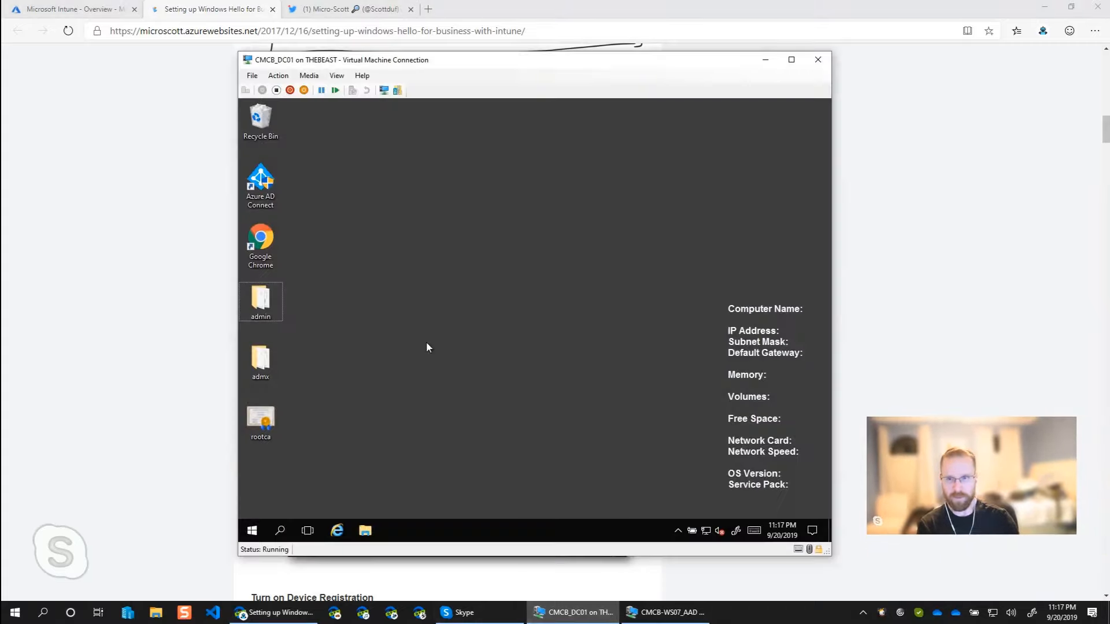
double_click(267, 180)
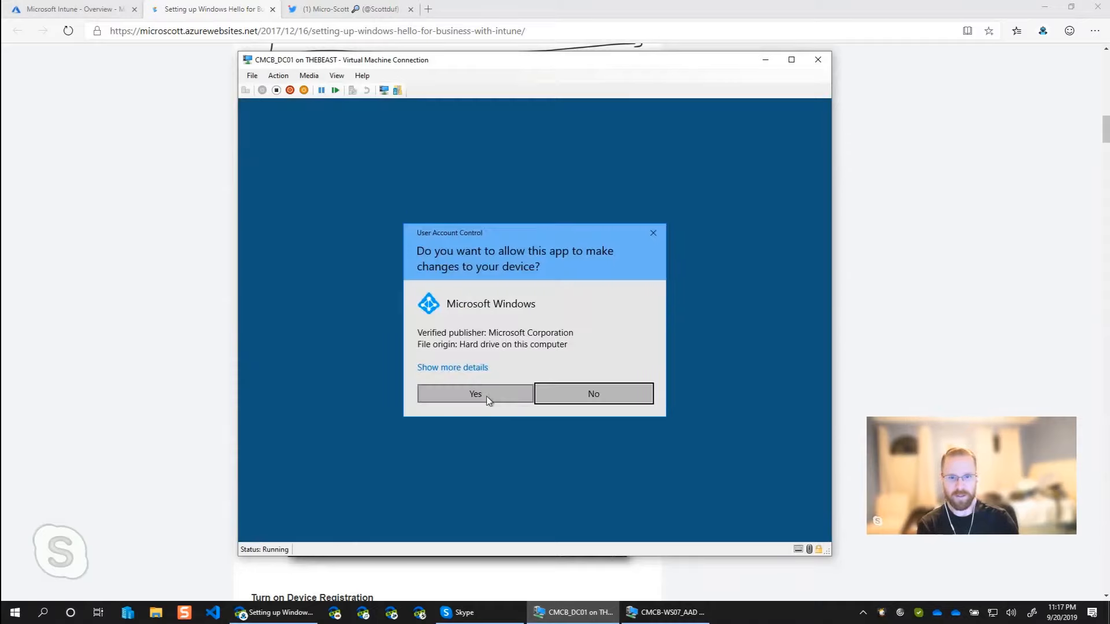
click(498, 394)
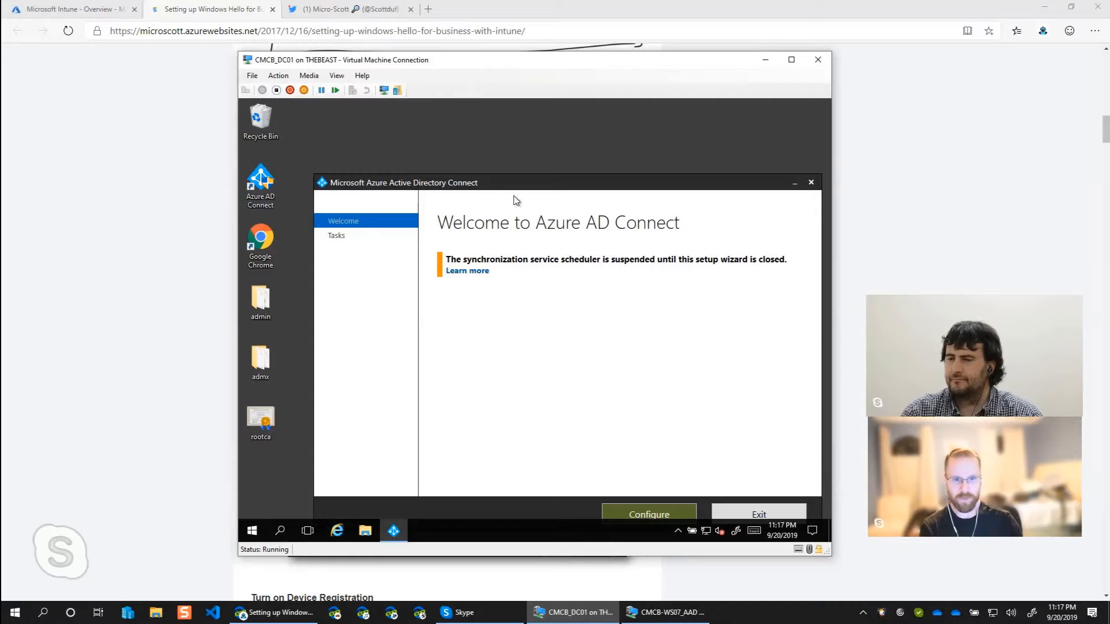
Start the Change user sign-in task in Azure AD Connect and connect to Azure AD with the global administrator's password
drag(631, 186, 601, 146)
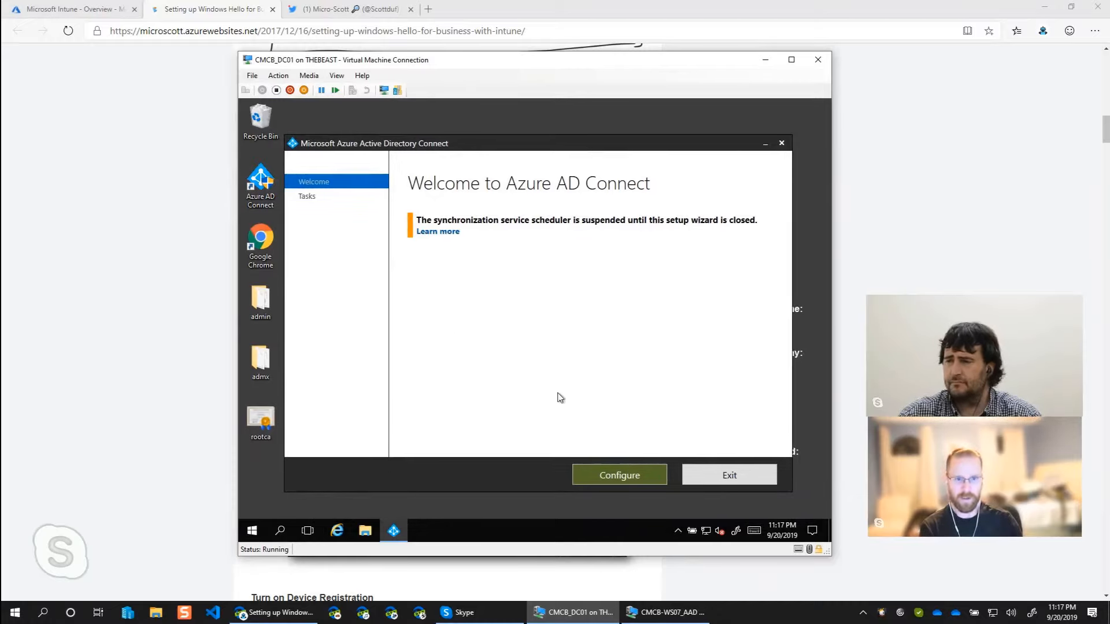
click(615, 475)
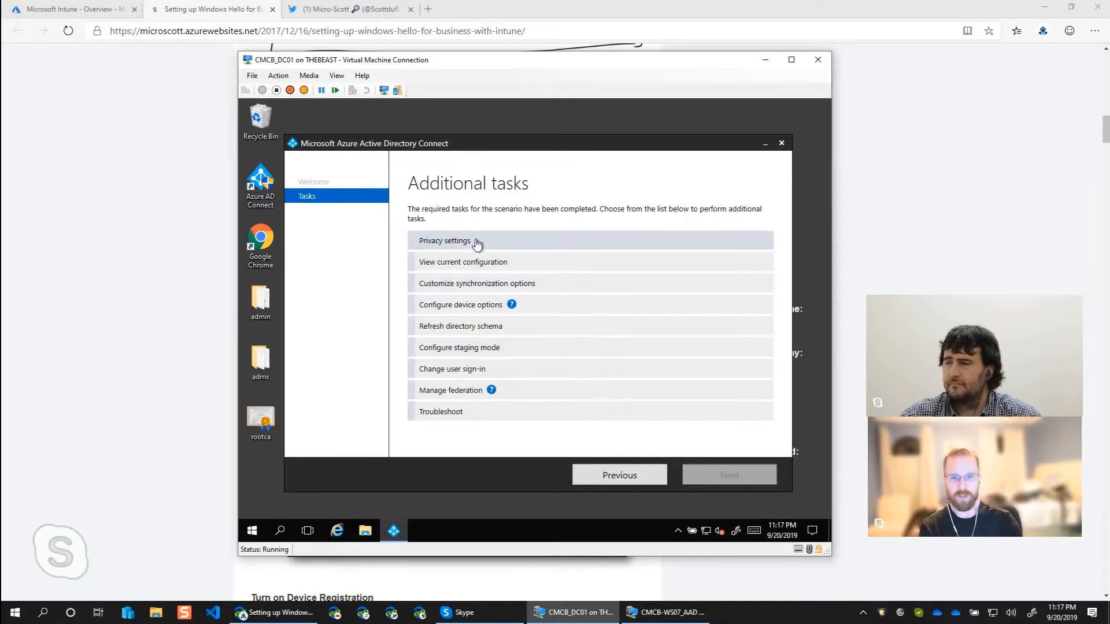
click(499, 373)
click(734, 477)
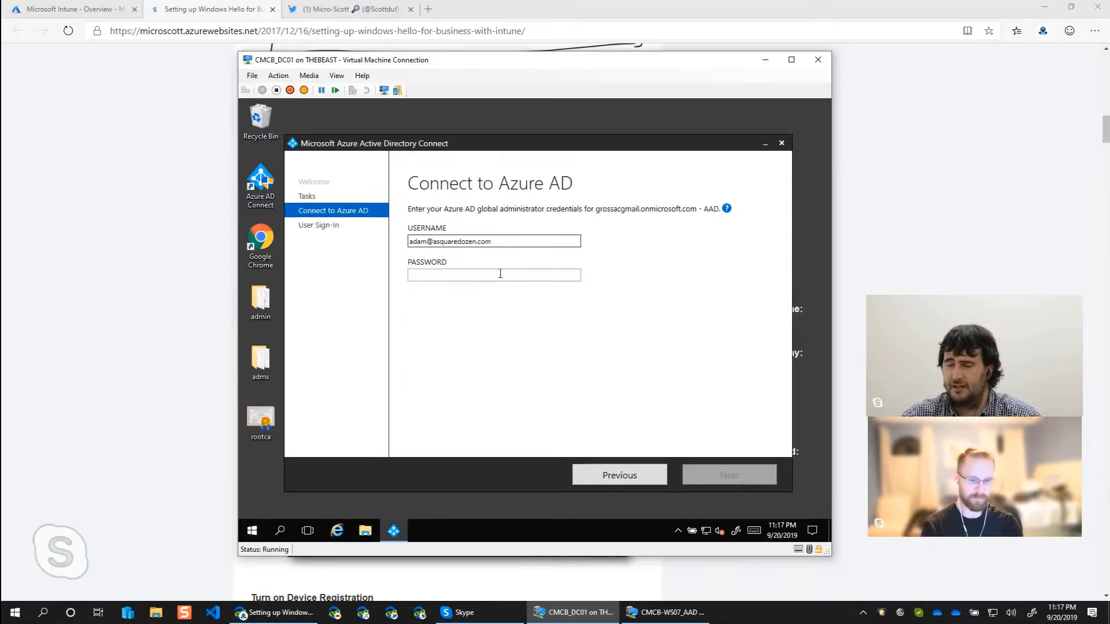
text(***)
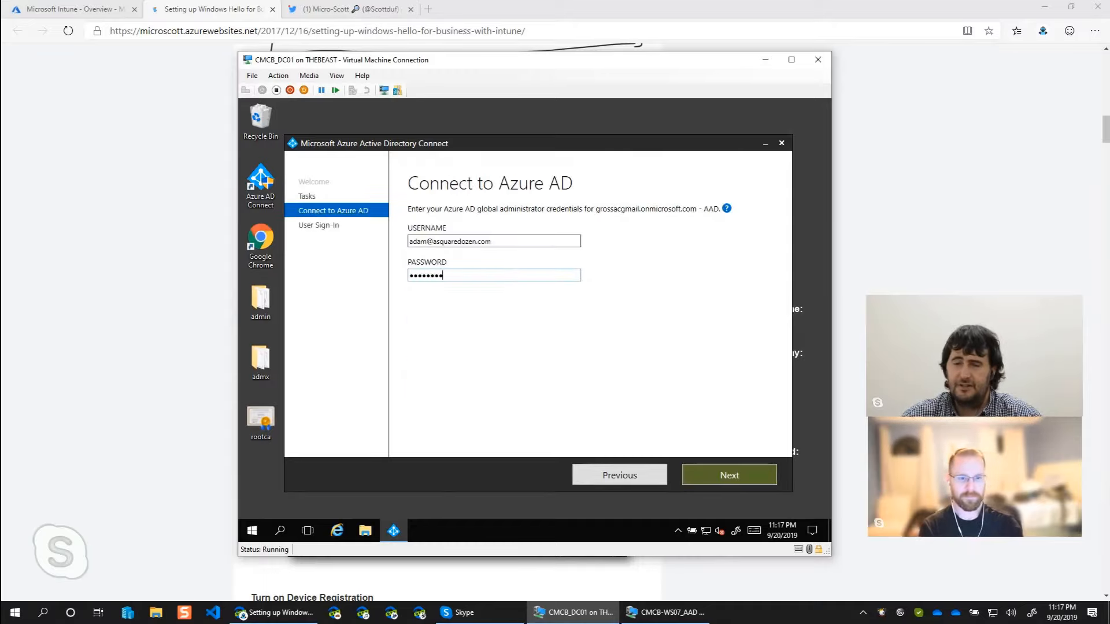
click(729, 473)
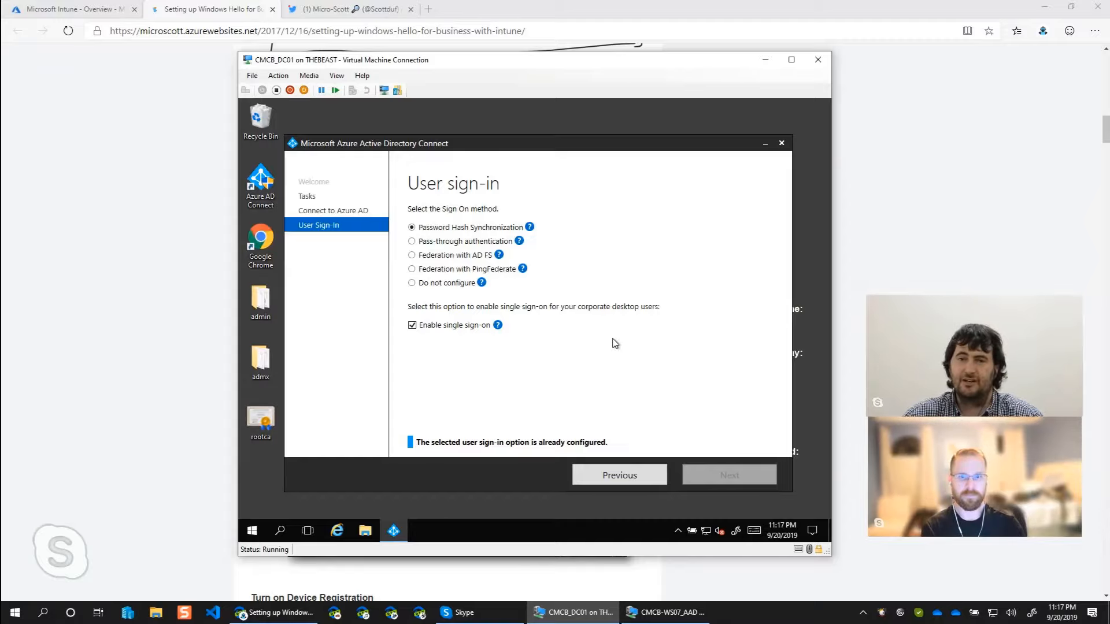
click(252, 531)
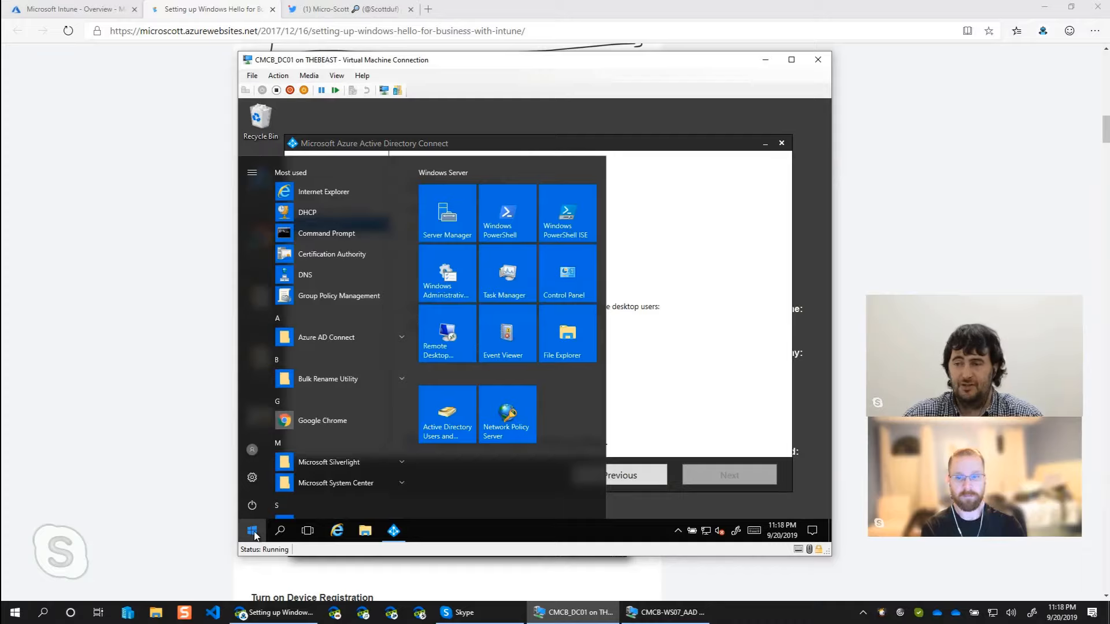
click(400, 336)
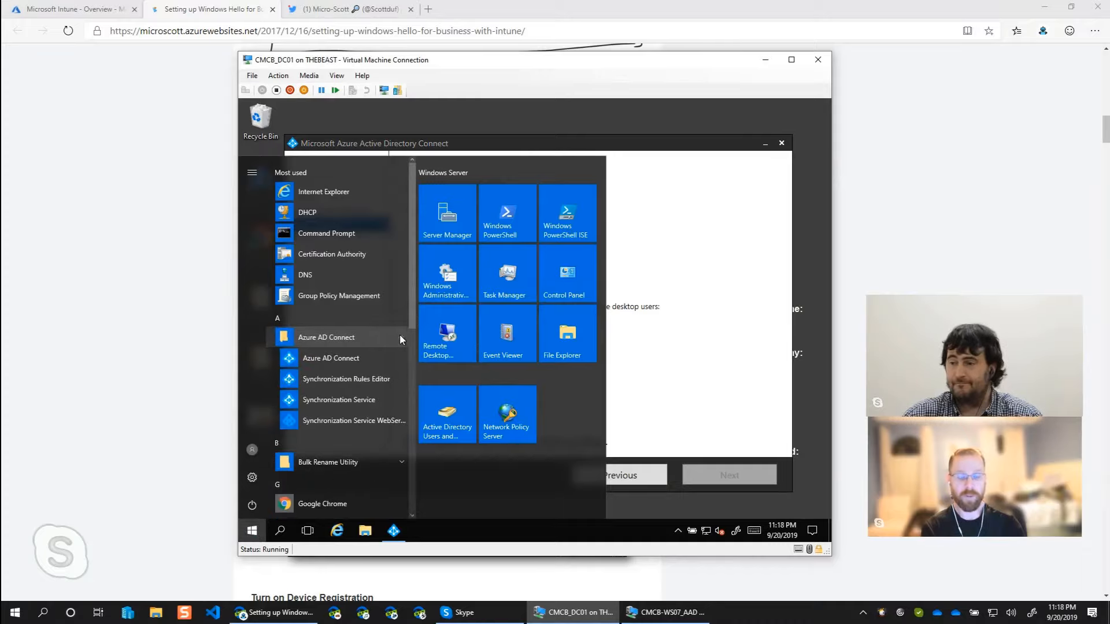
right_click(364, 402)
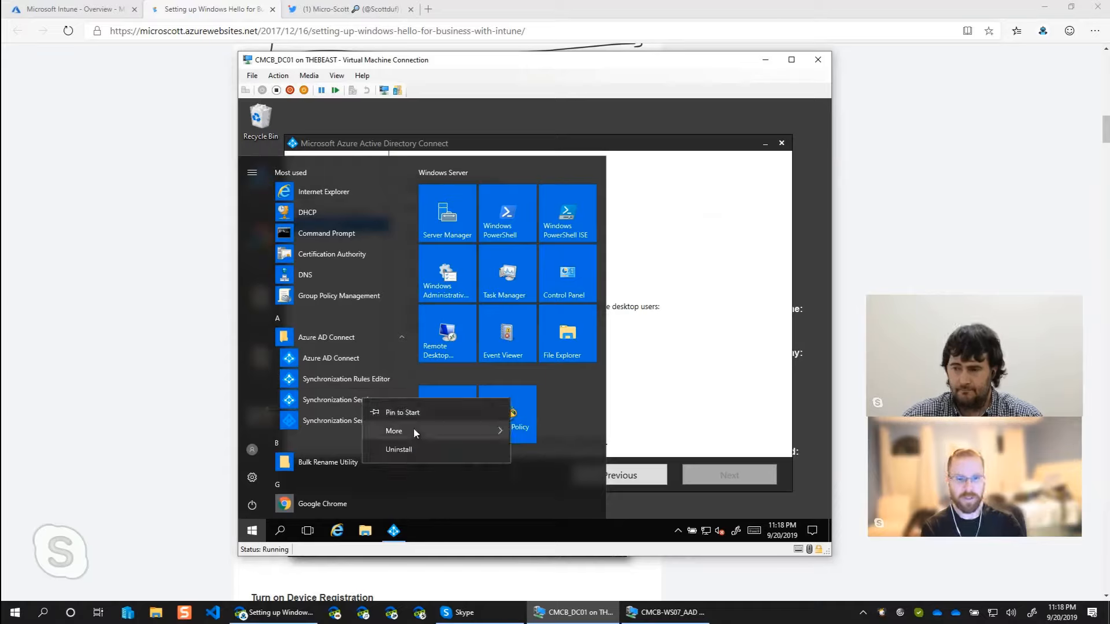
mouse_move(413, 430)
click(596, 471)
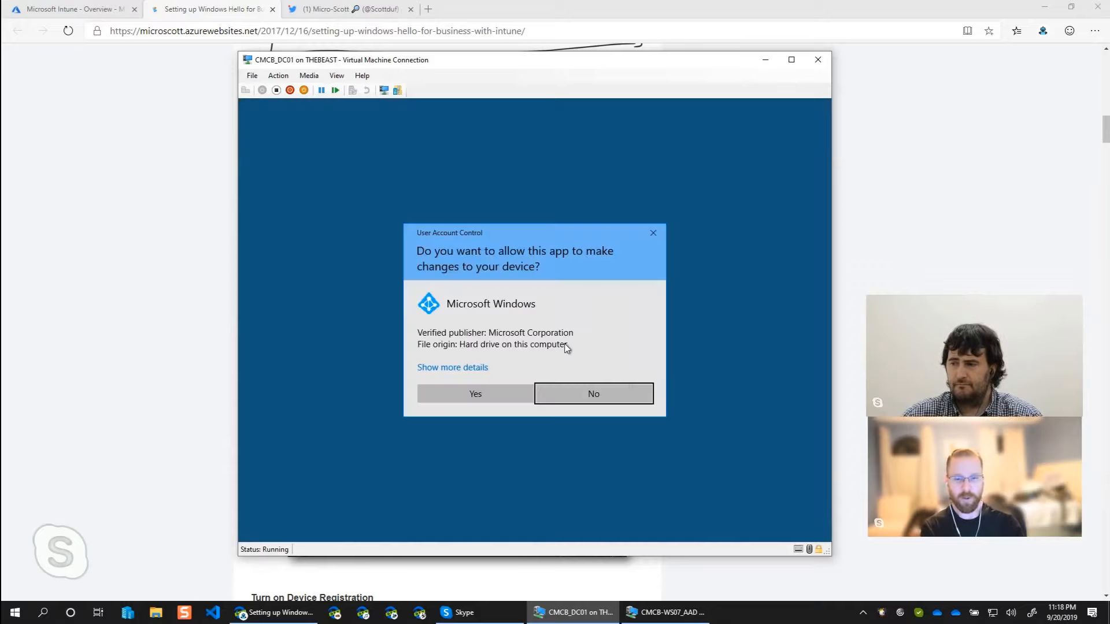
click(470, 395)
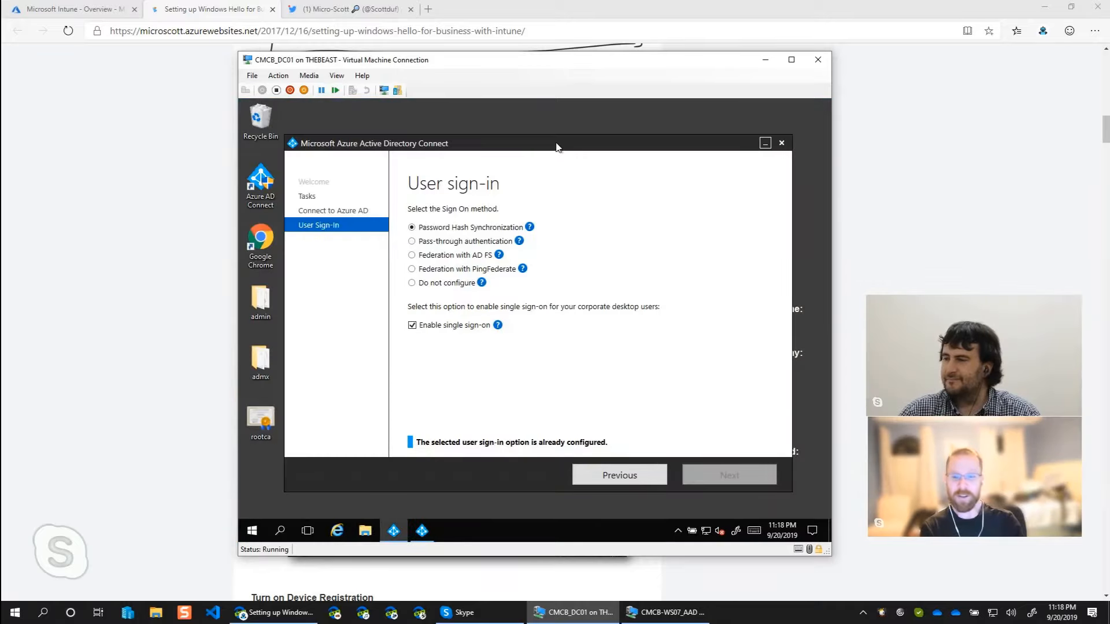
right_click(425, 535)
click(422, 505)
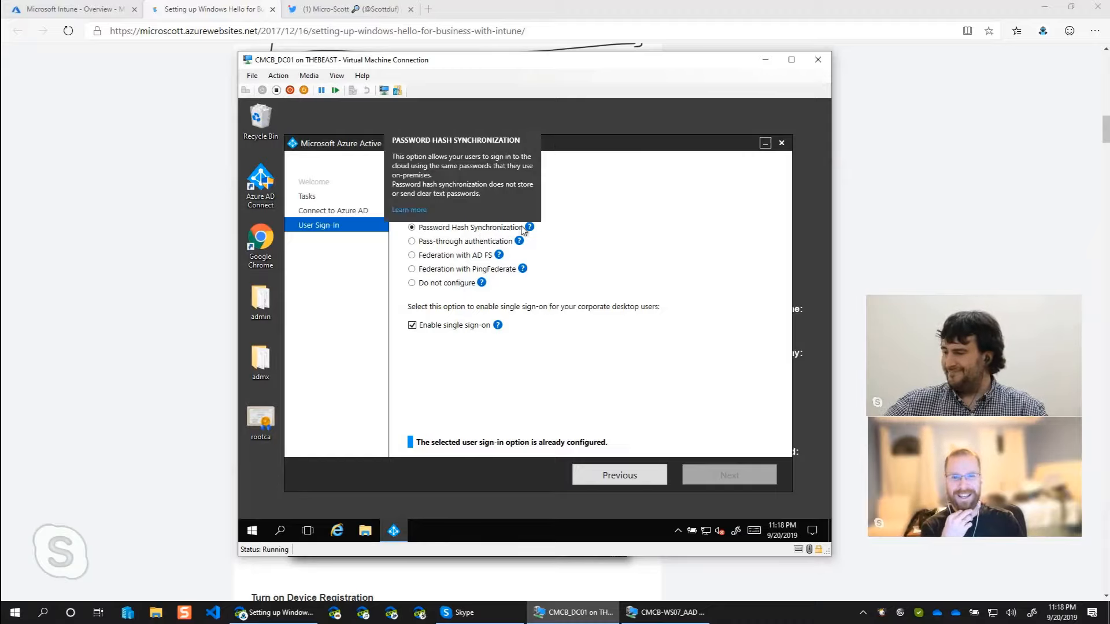
Review the help on Password Hash Synchronization and Enable single sign-on, and close the Azure AD Connect wizard
mouse_move(531, 228)
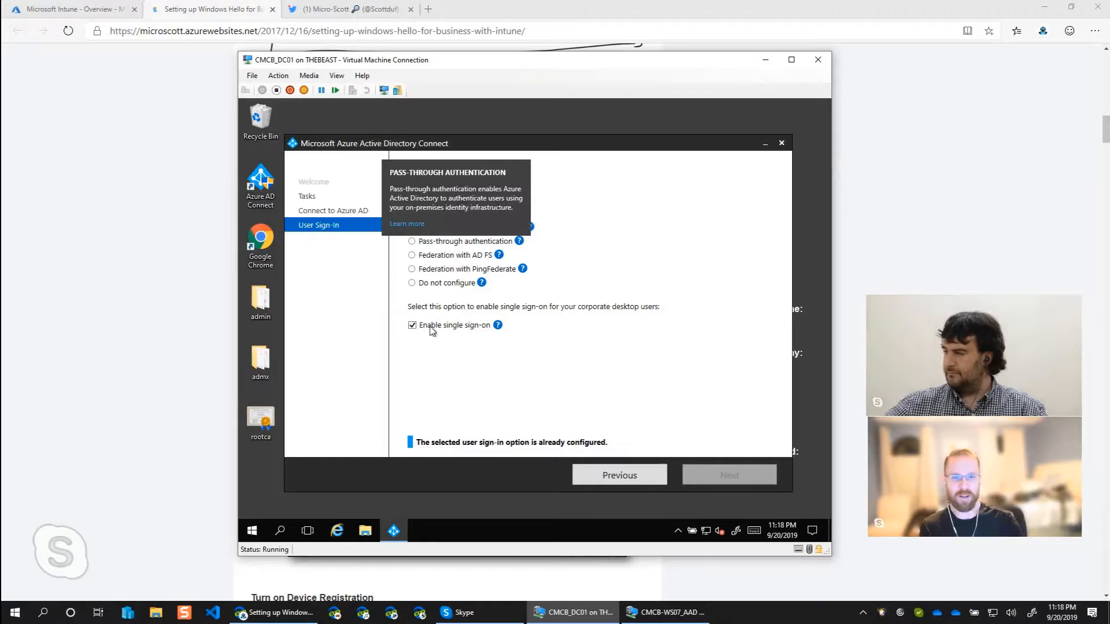
mouse_move(498, 325)
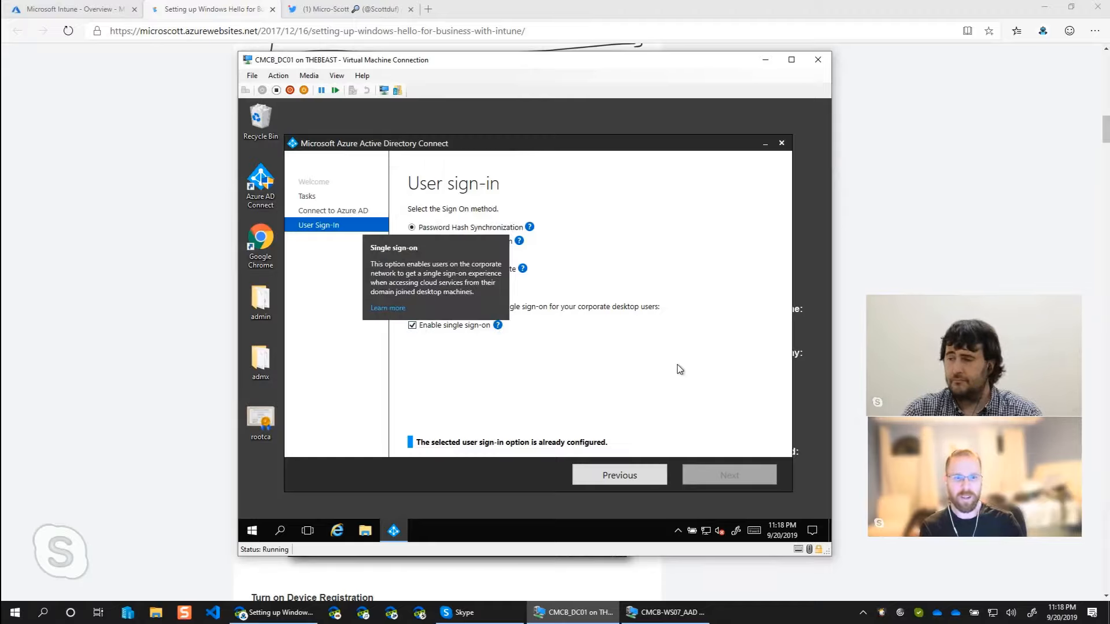
click(782, 143)
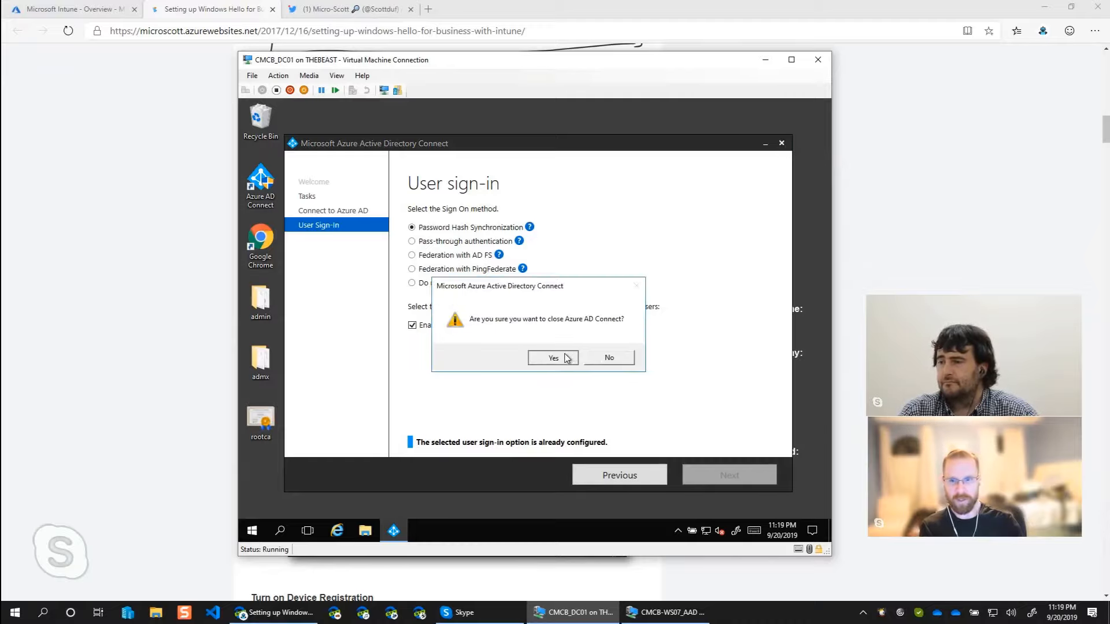
click(566, 358)
click(376, 418)
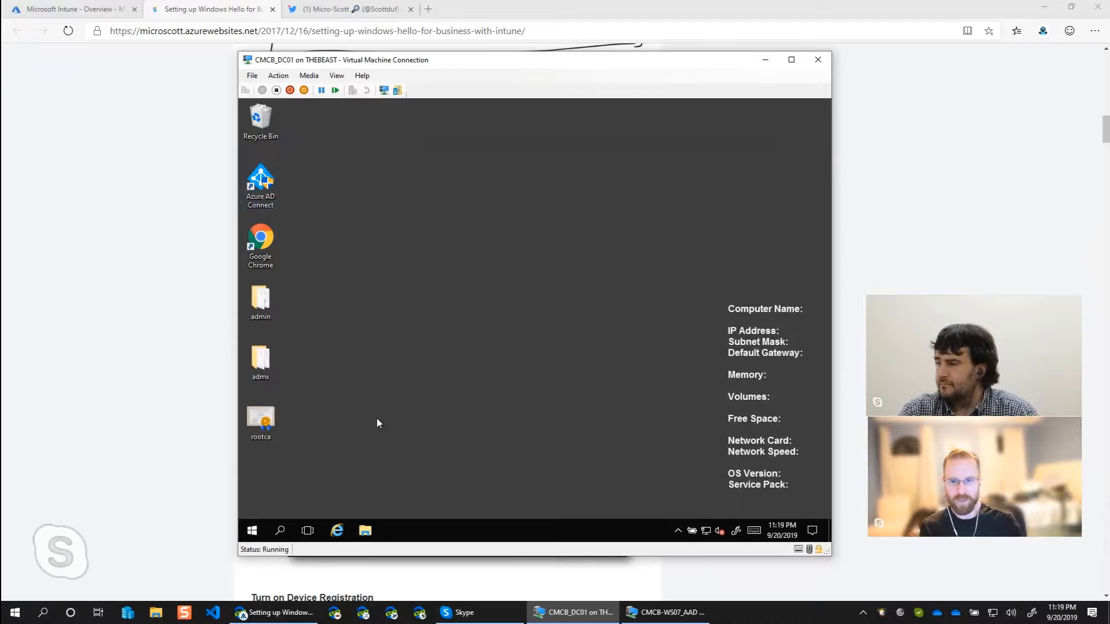
Search for "act" on the domain controller and open Active Directory Users and Computers
click(252, 531)
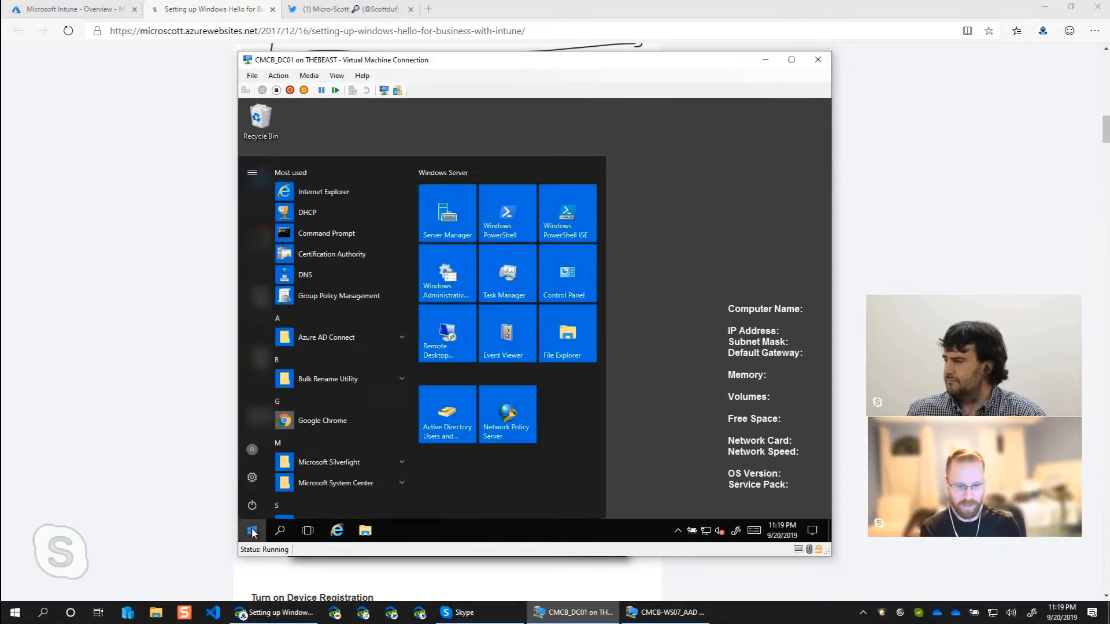
text(adsi)
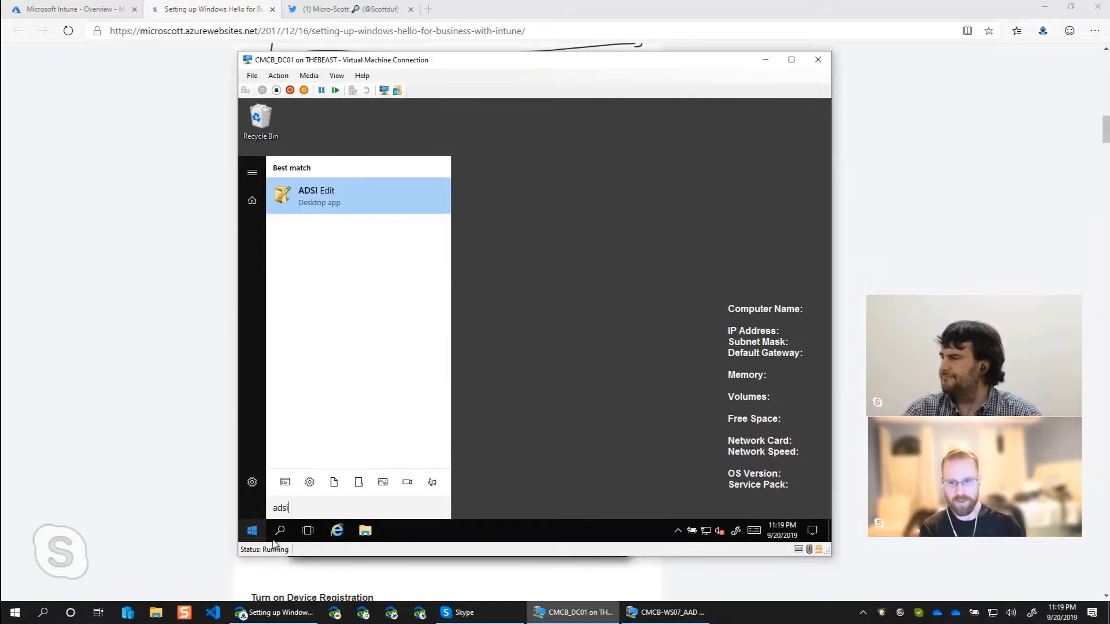
key(BackSpace)
key(BackSpace)
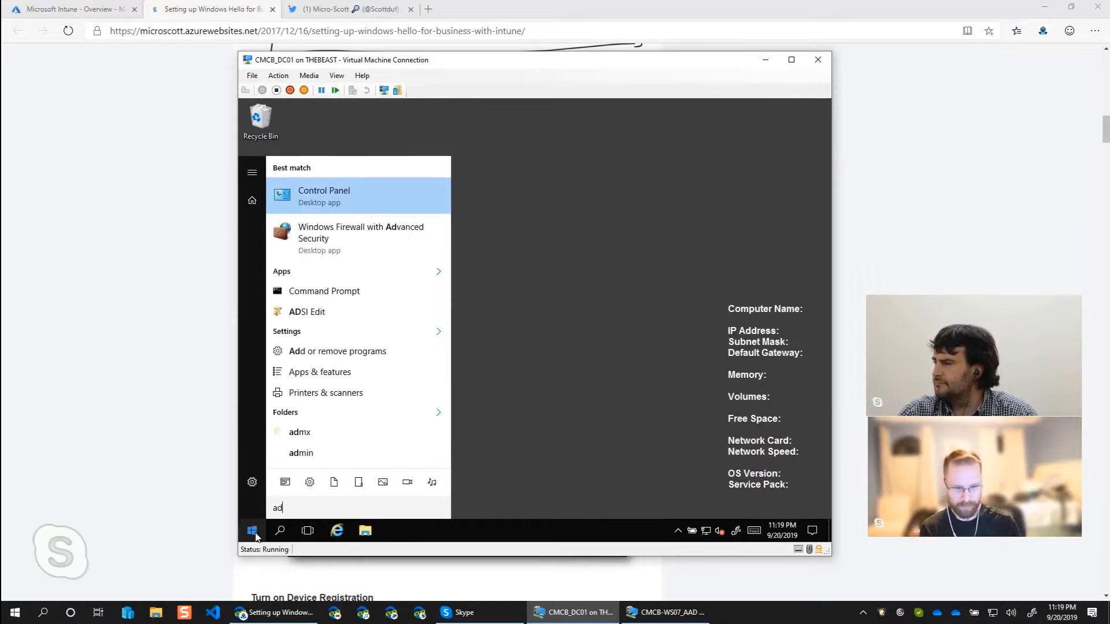
text(ct)
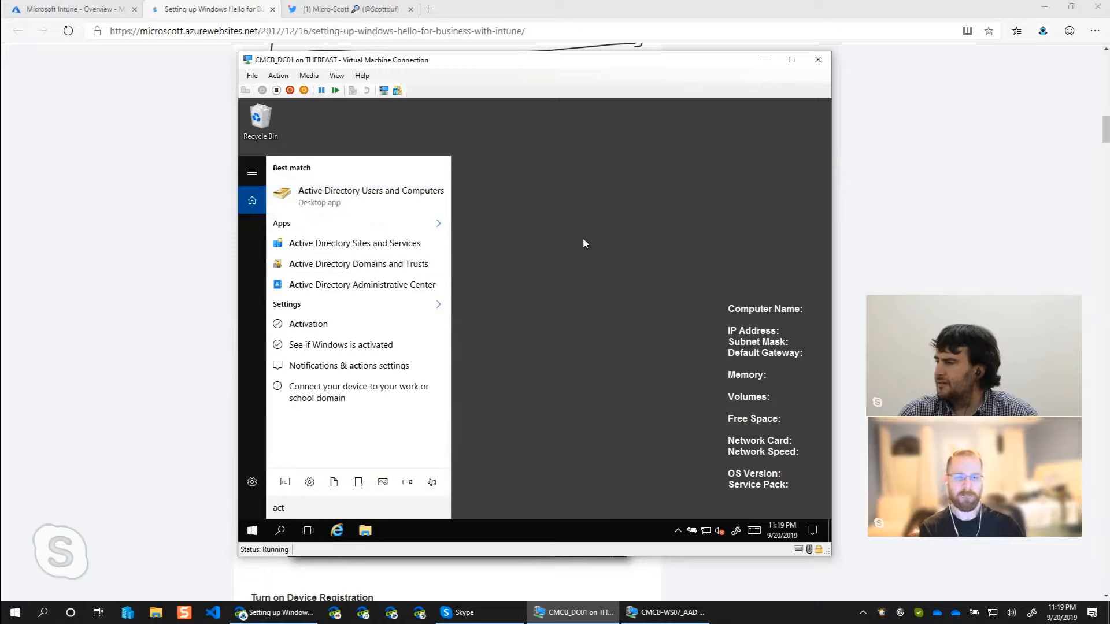
click(390, 199)
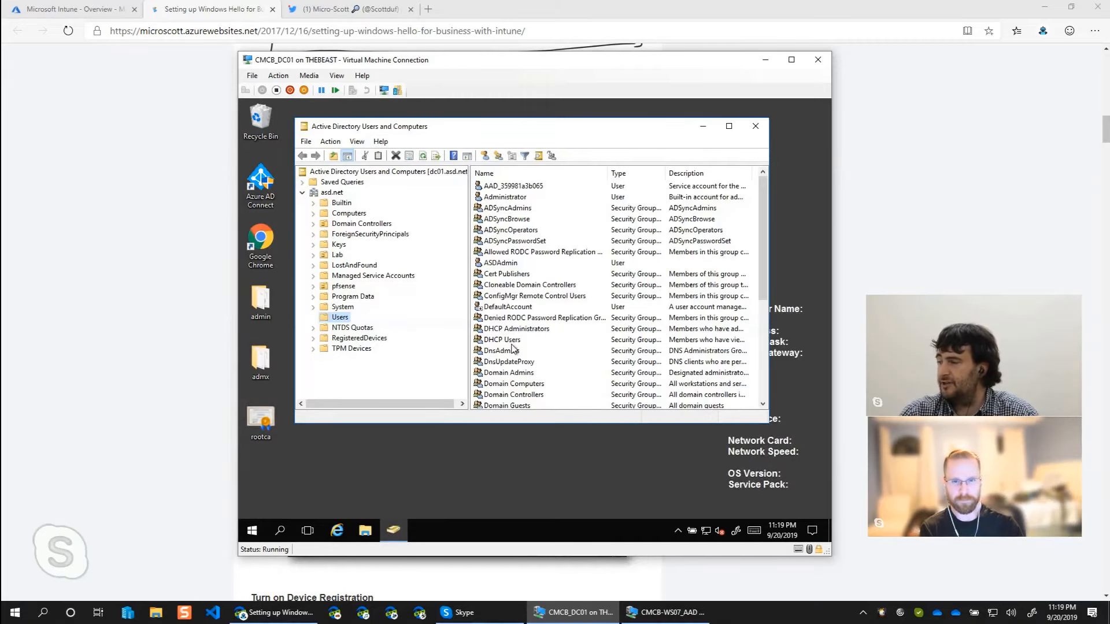
Examine the members of the Key Admins group in the Users container and close Active Directory Users and Computers
scroll(554, 362, down, 3)
scroll(554, 361, down, 2)
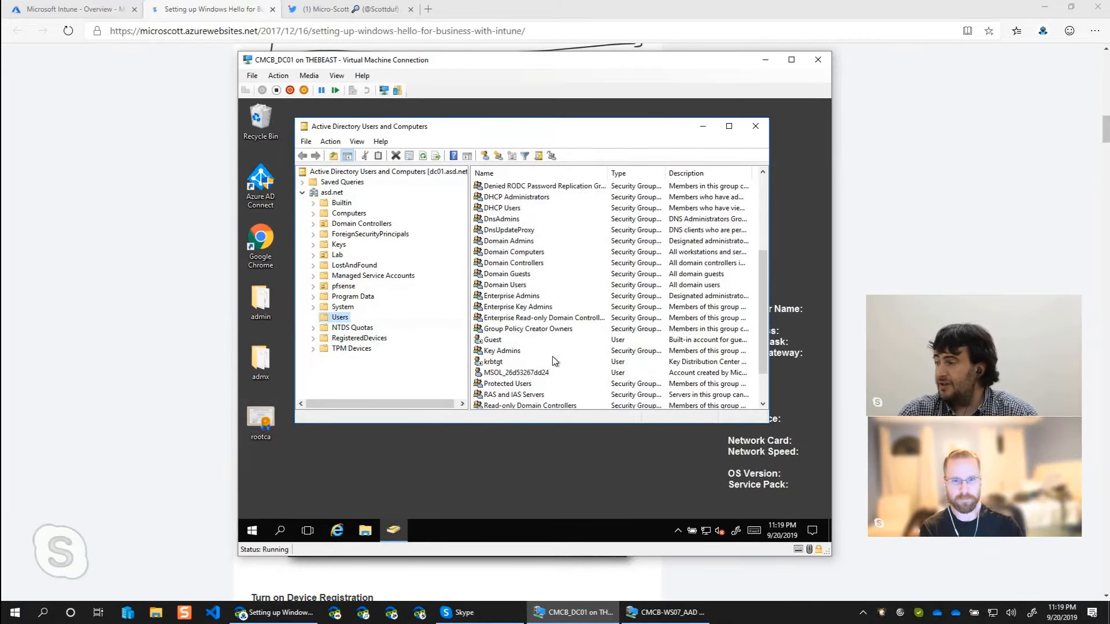
scroll(553, 361, down, 1)
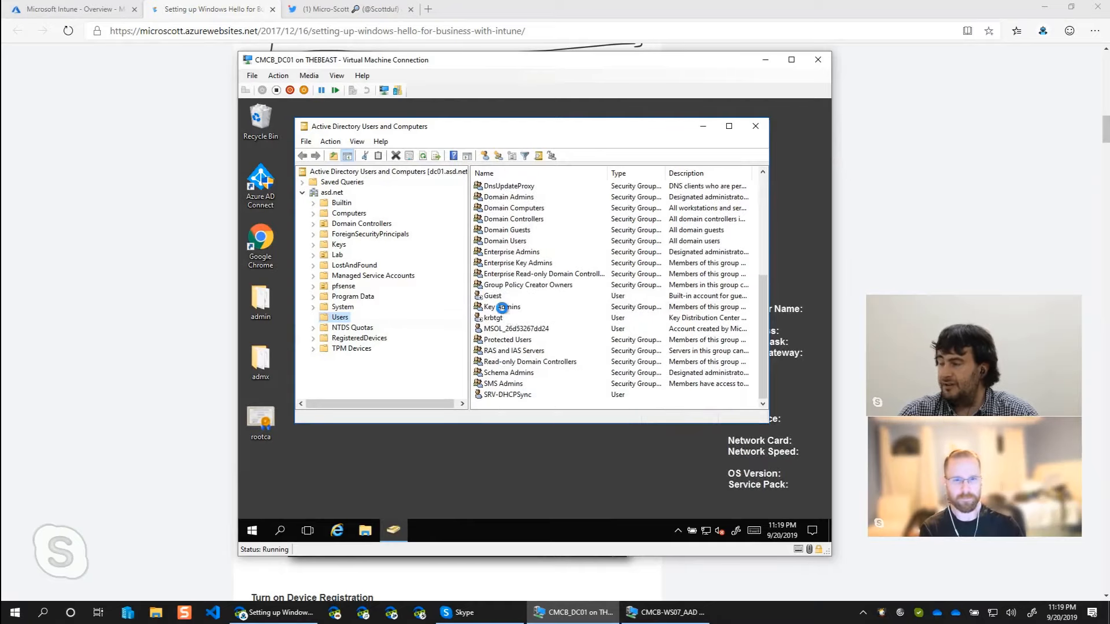
click(524, 308)
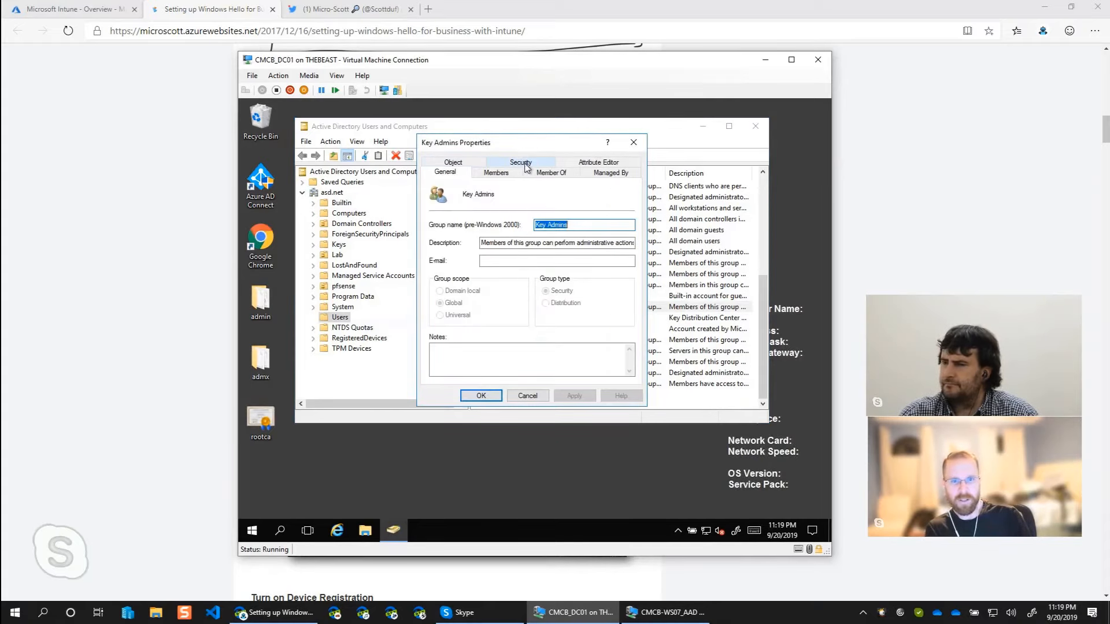
click(496, 172)
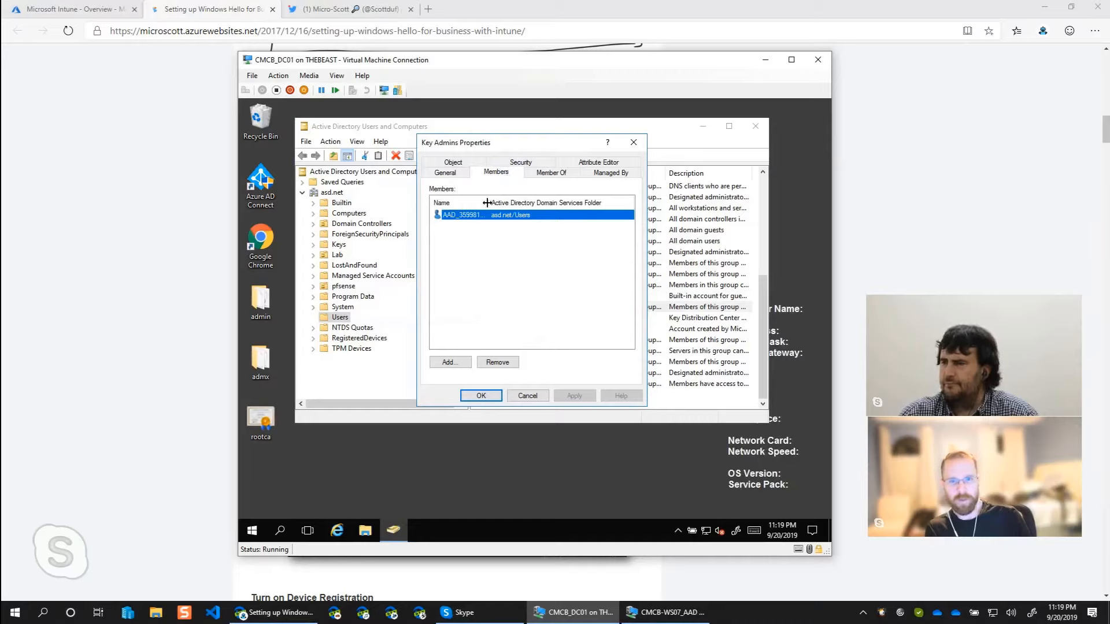
drag(487, 202, 546, 202)
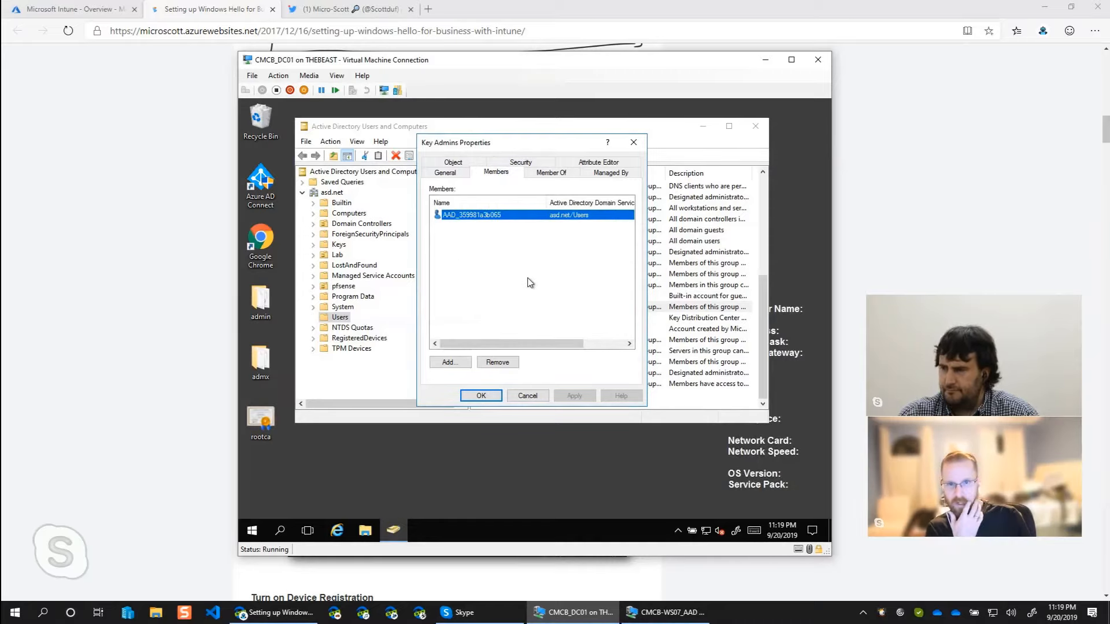
click(543, 398)
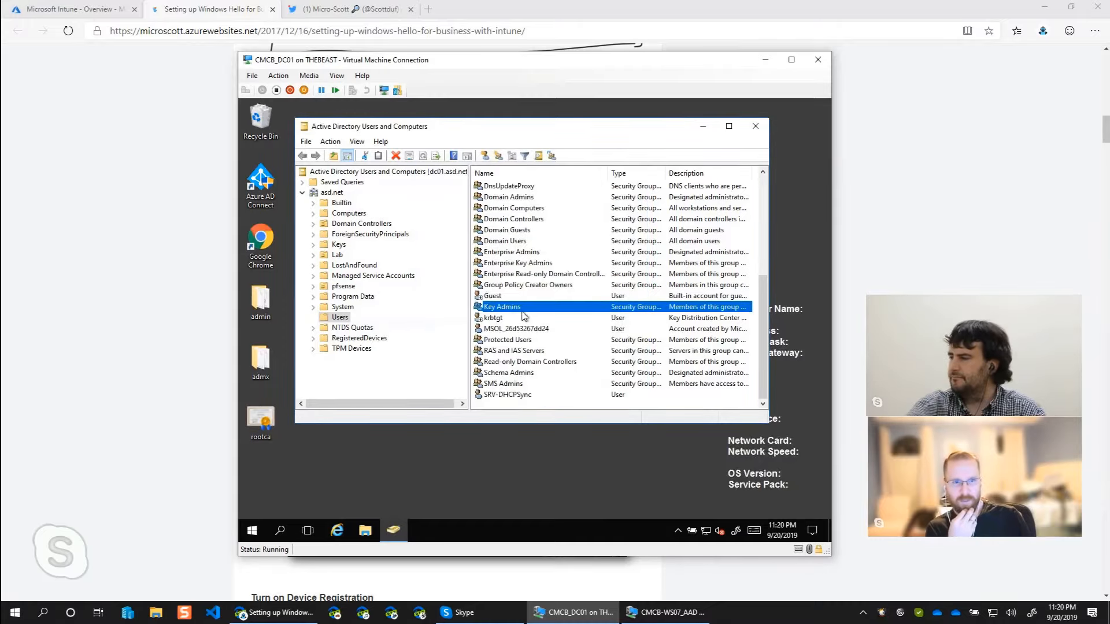
click(757, 127)
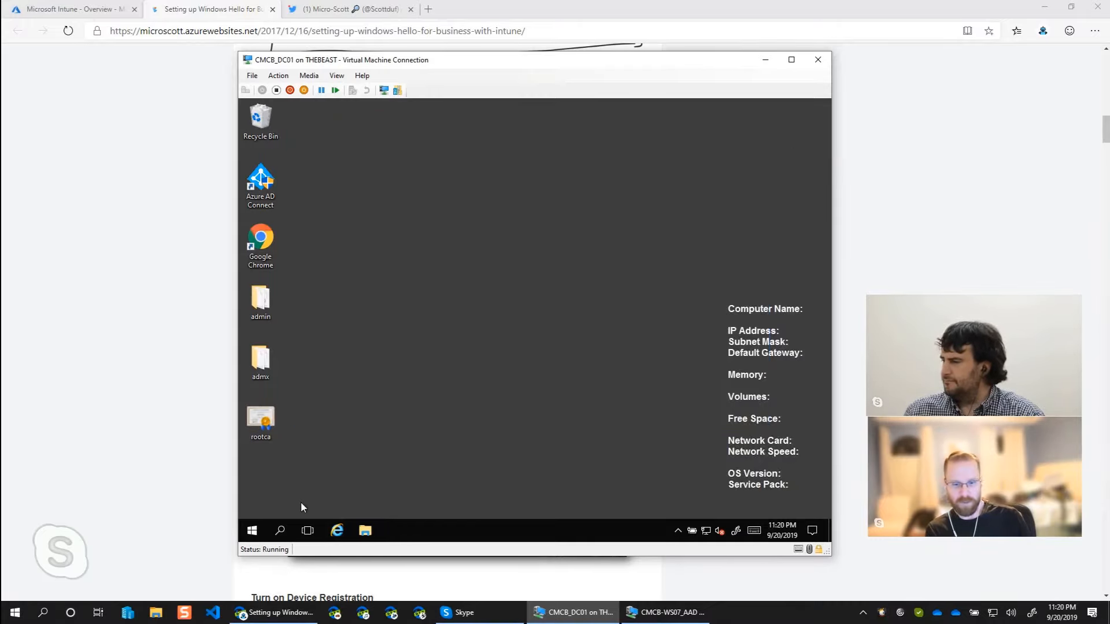
Open ADSI Edit on the domain controller and remove its existing Configuration connection
click(253, 530)
text(adsi)
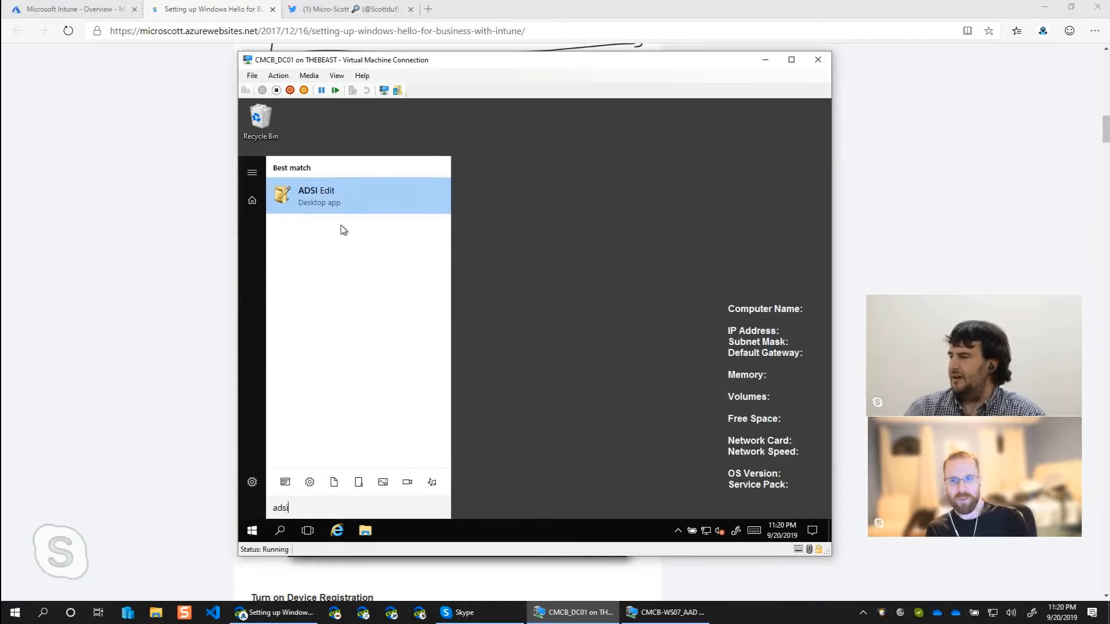
click(335, 181)
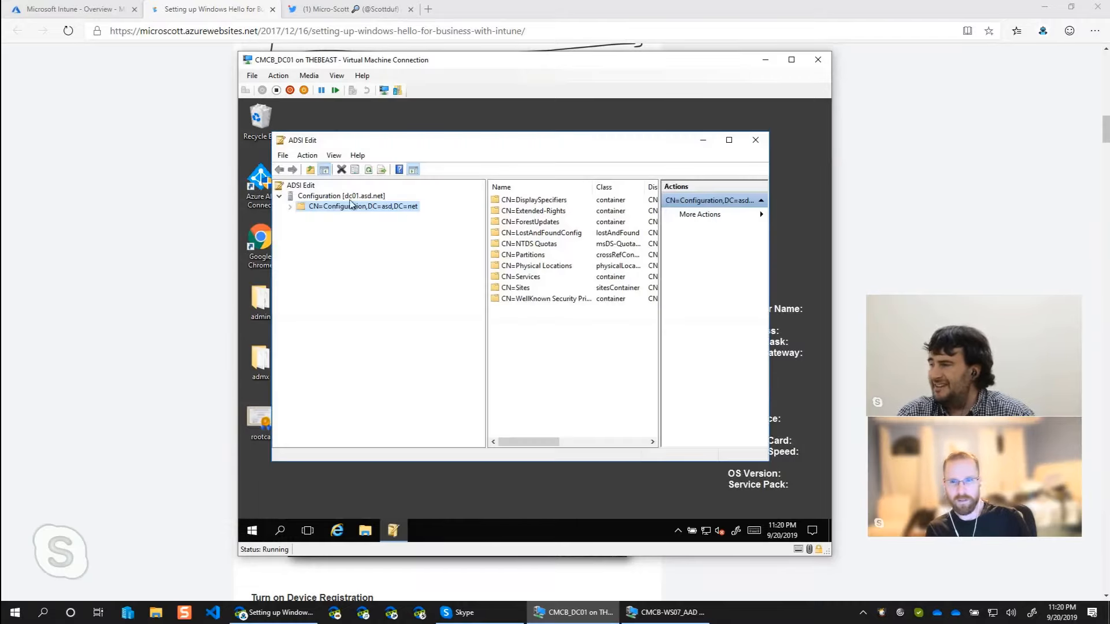
right_click(308, 201)
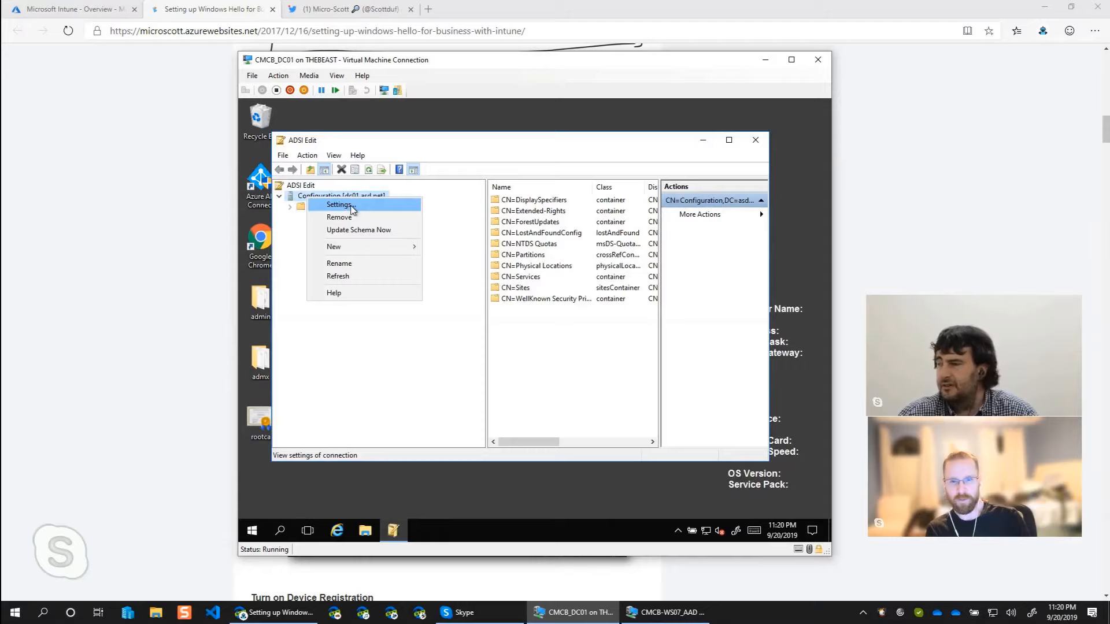
click(348, 217)
click(574, 360)
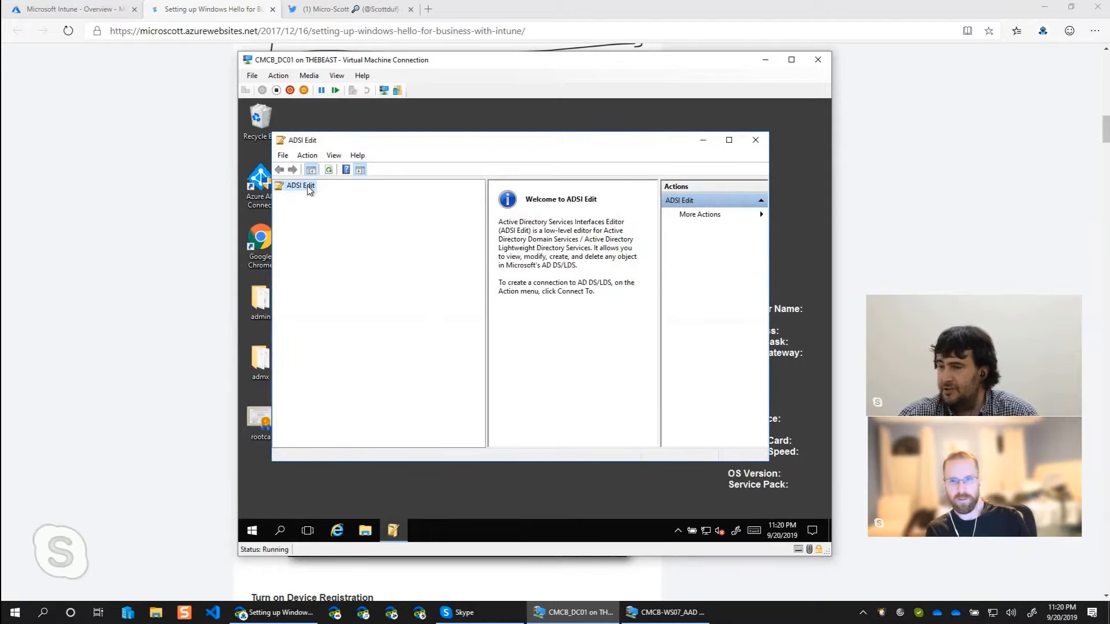
Connect ADSI Edit to the well-known Configuration naming context on the default domain server
right_click(309, 190)
click(332, 196)
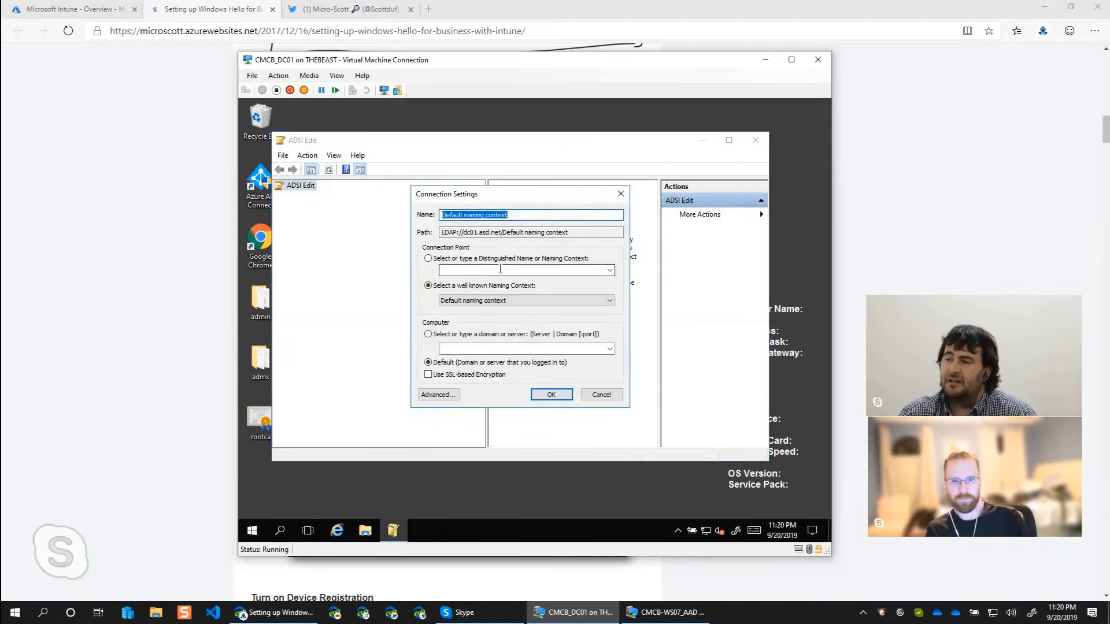
click(509, 300)
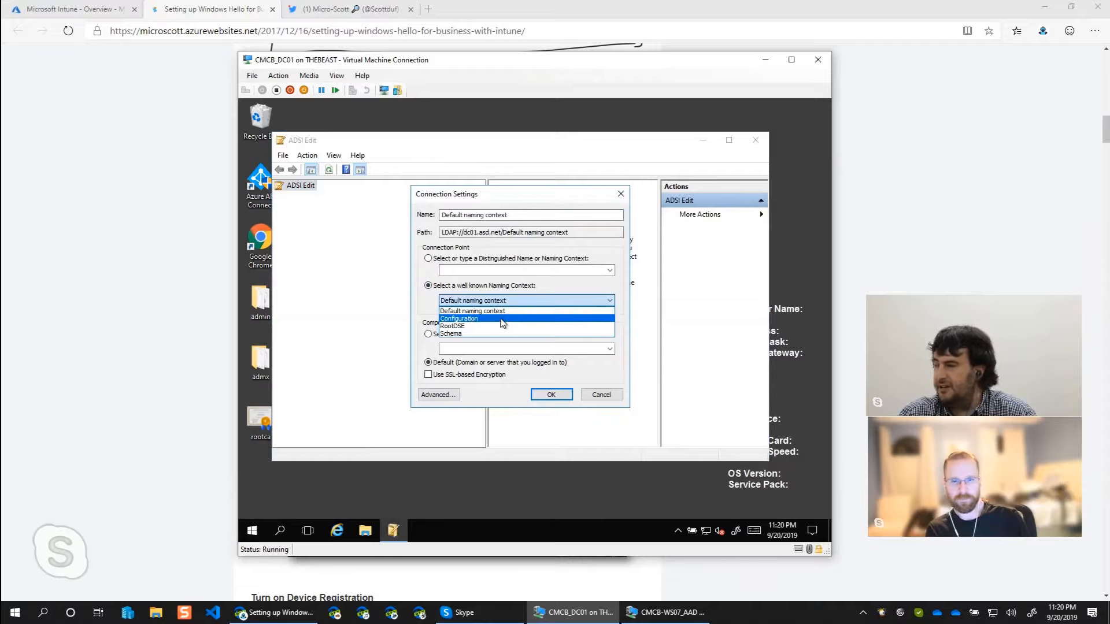
click(504, 319)
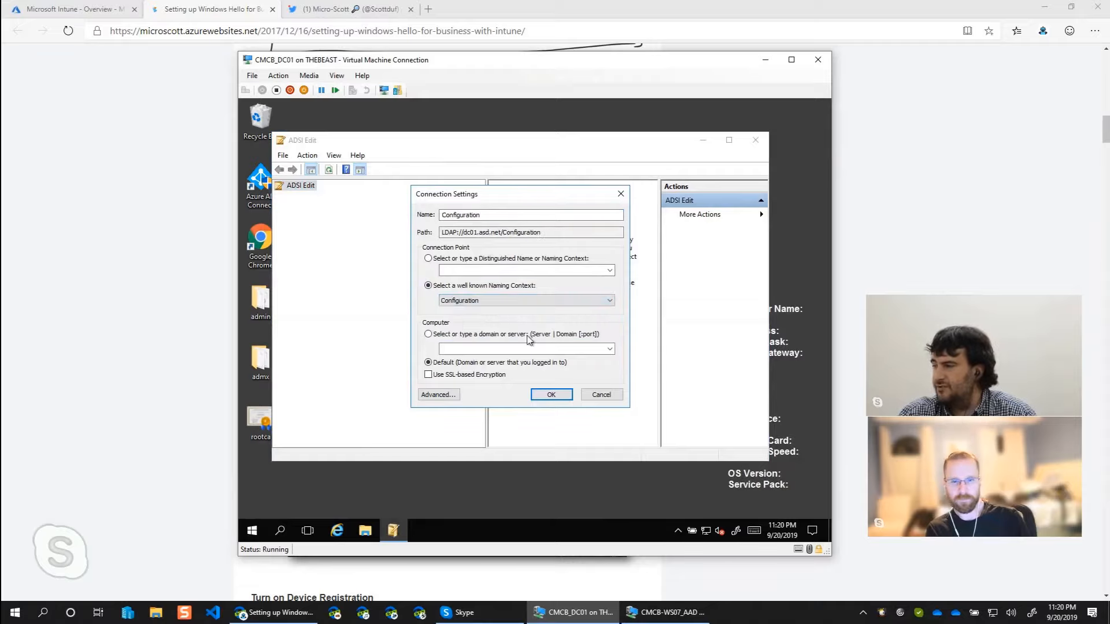
click(551, 395)
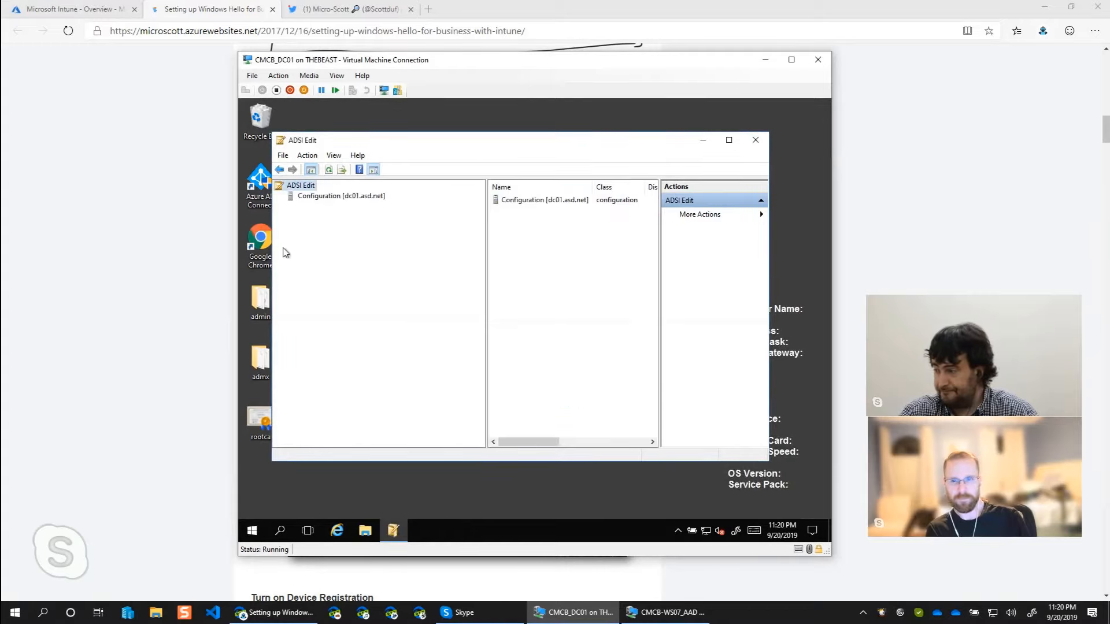
Examine the containers under Services > Device Registration Configuration in the Configuration partition and close ADSI Edit
double_click(310, 197)
double_click(319, 208)
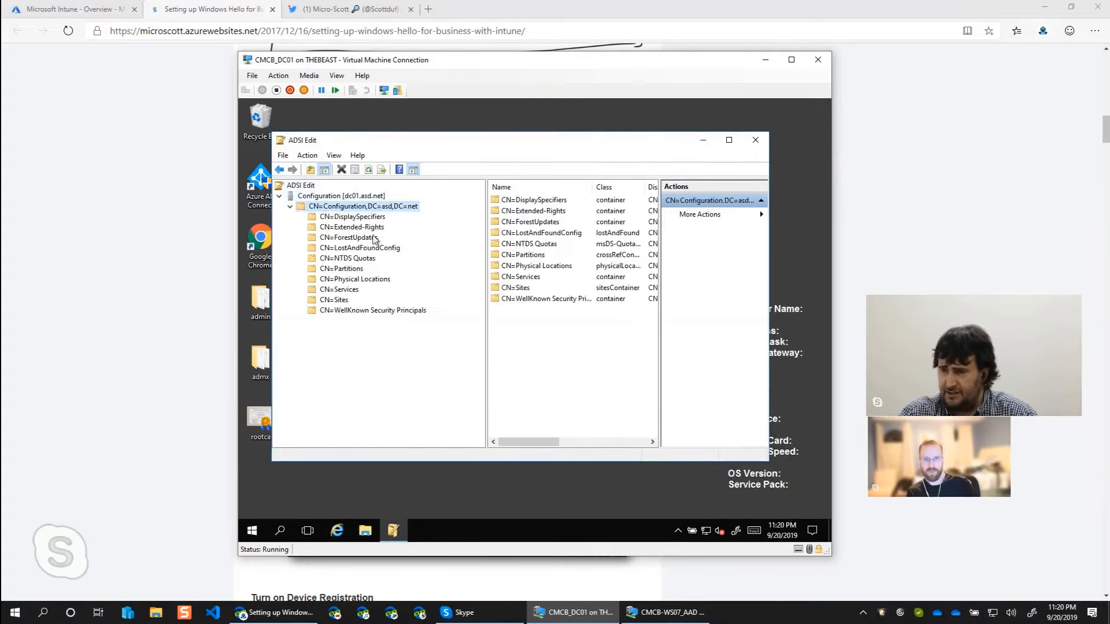
double_click(350, 289)
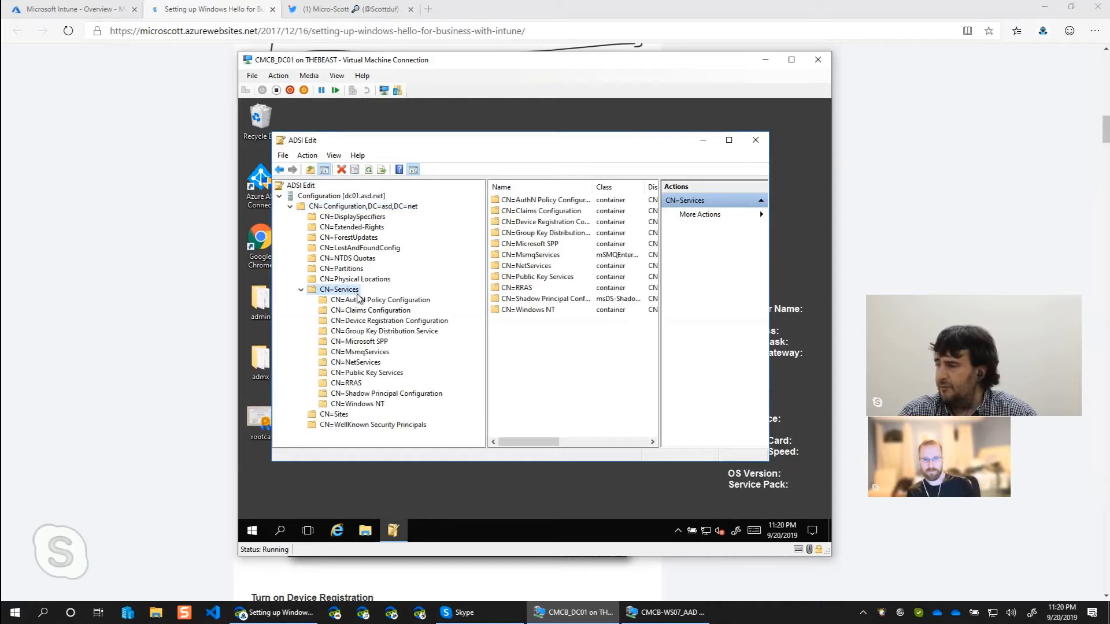
double_click(395, 322)
click(415, 332)
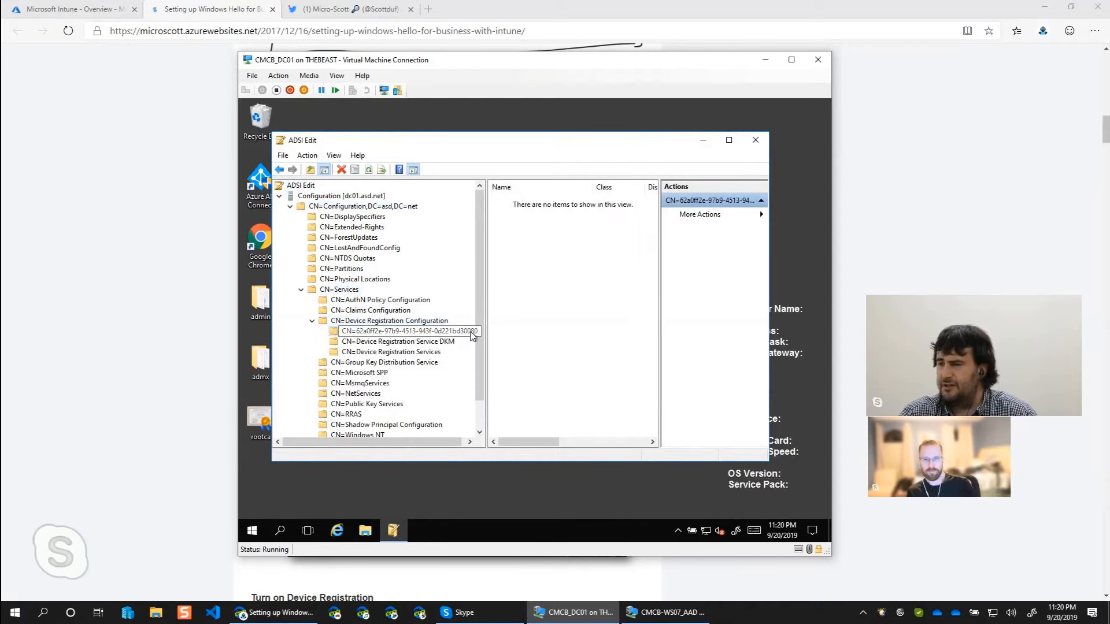
click(442, 342)
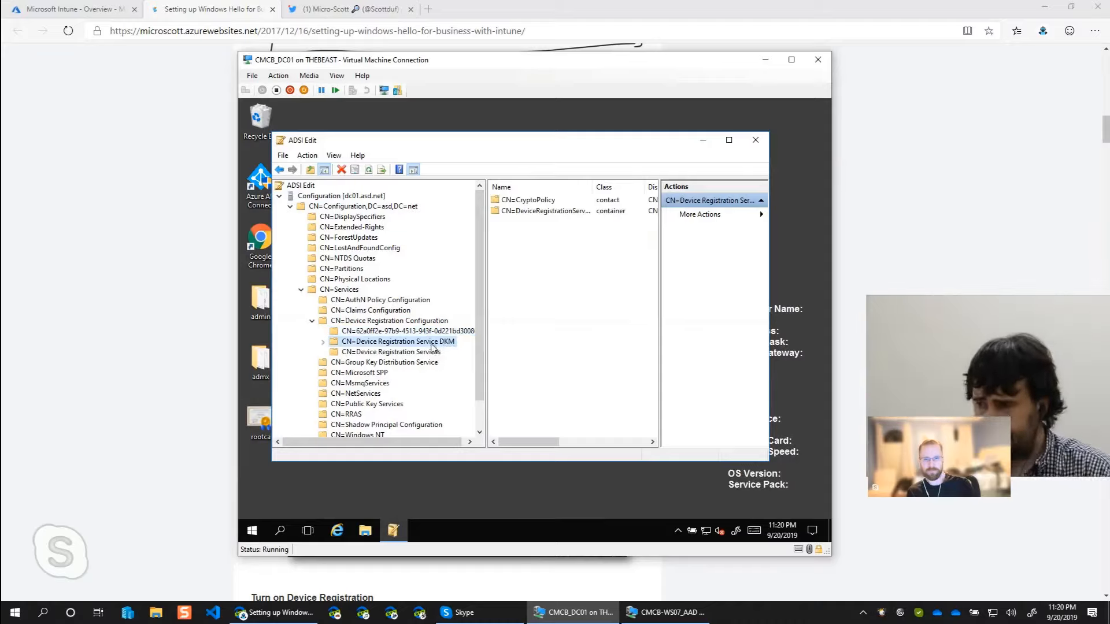
click(434, 333)
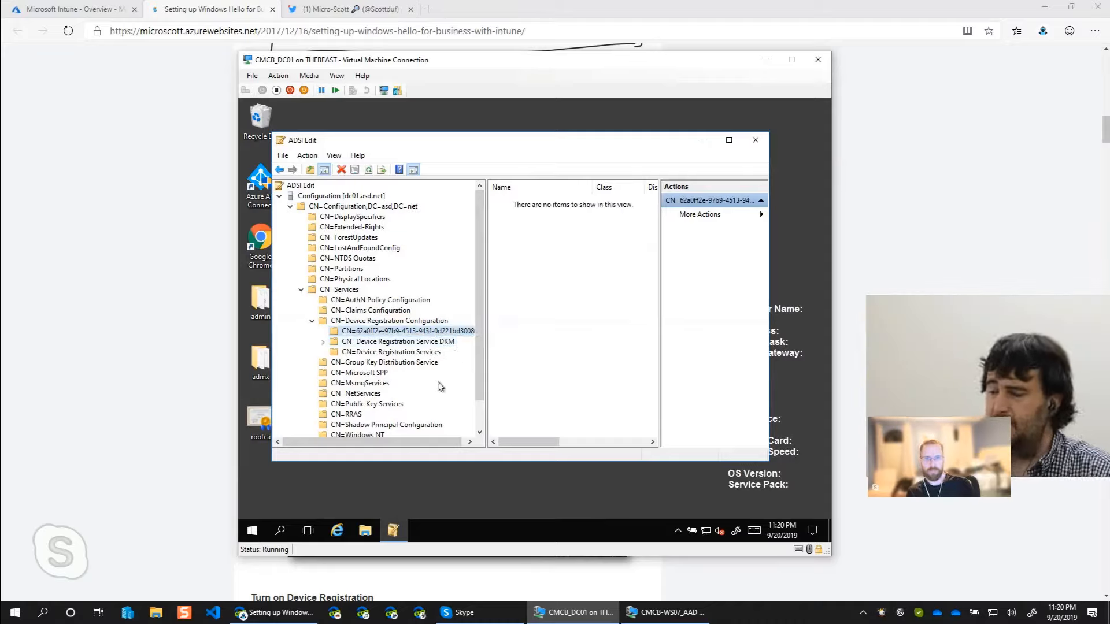
click(426, 353)
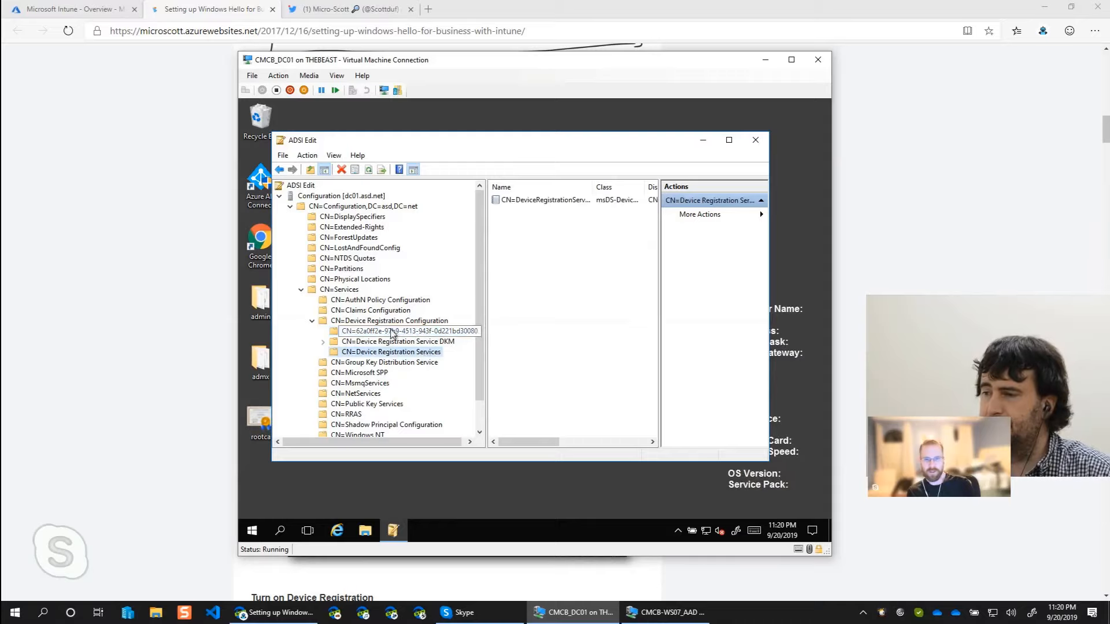
click(409, 333)
click(414, 344)
click(418, 355)
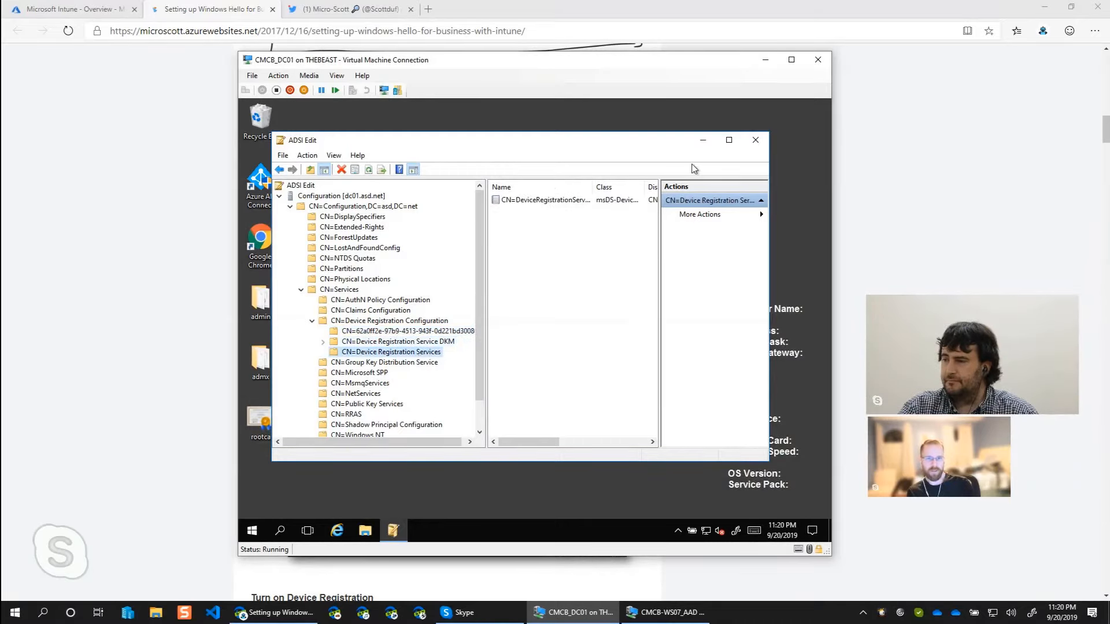
click(755, 140)
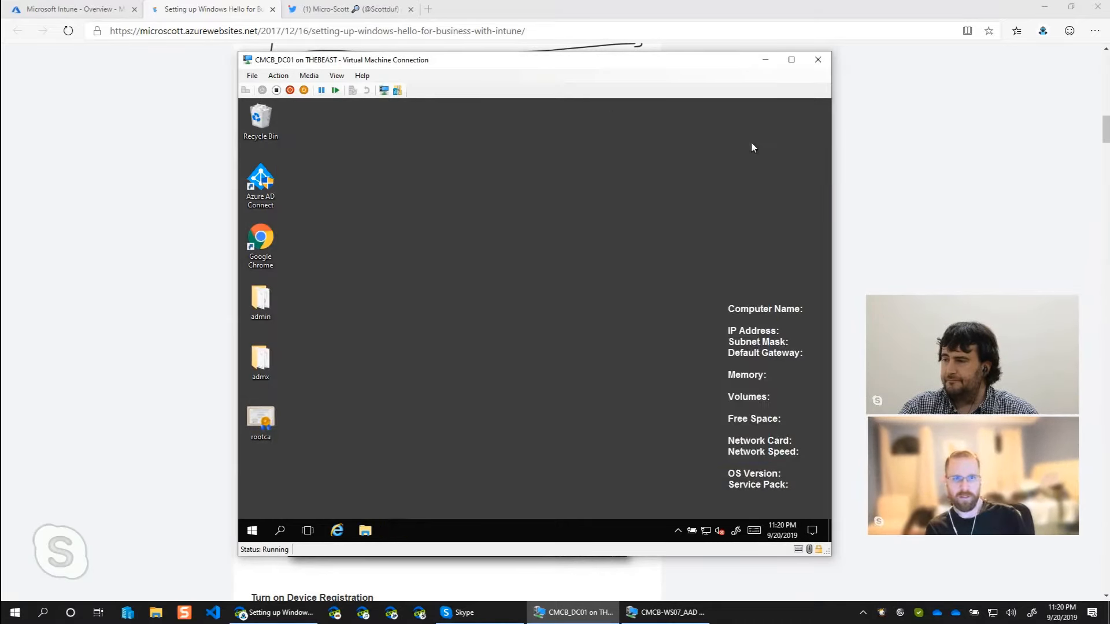
Arrange the browser and the CMCB_DC01 virtual machine window side by side, with the browser on the left half
drag(565, 62, 737, 67)
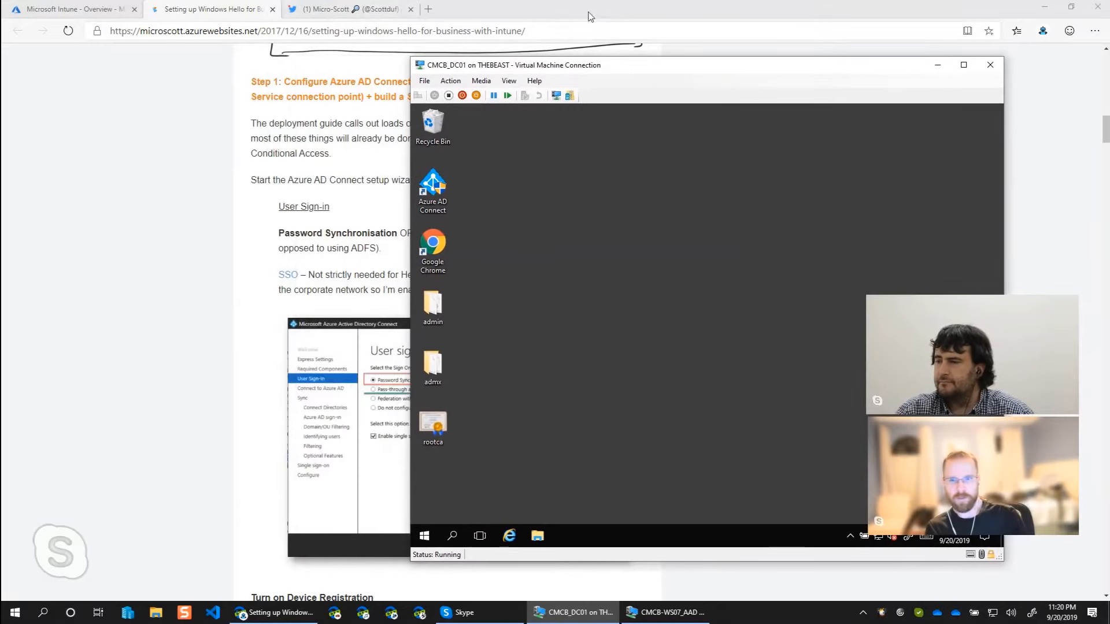
click(589, 26)
drag(589, 26, 3, 150)
click(786, 247)
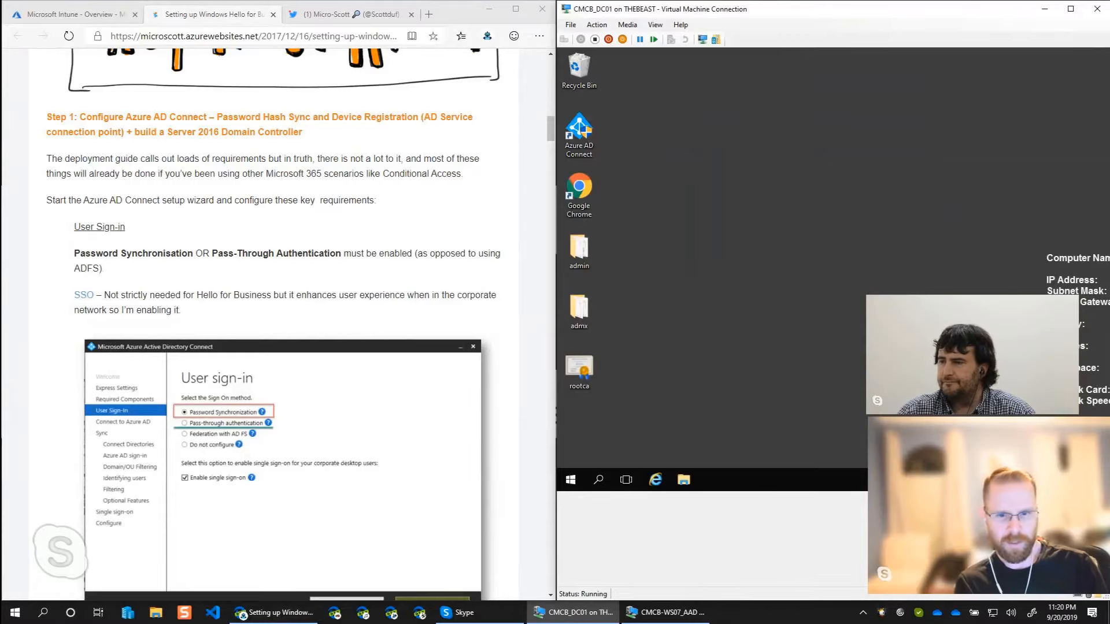
Read the setup guide down to Step 2 on configuring a new KDC certificate template
click(416, 278)
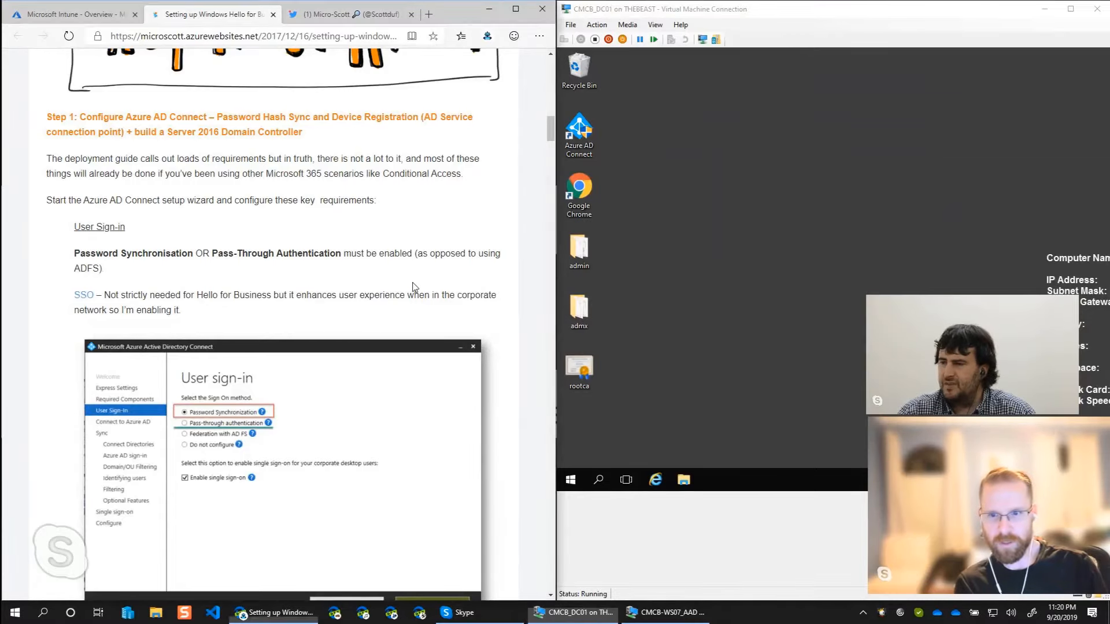
scroll(434, 300, down, 8)
scroll(438, 352, down, 7)
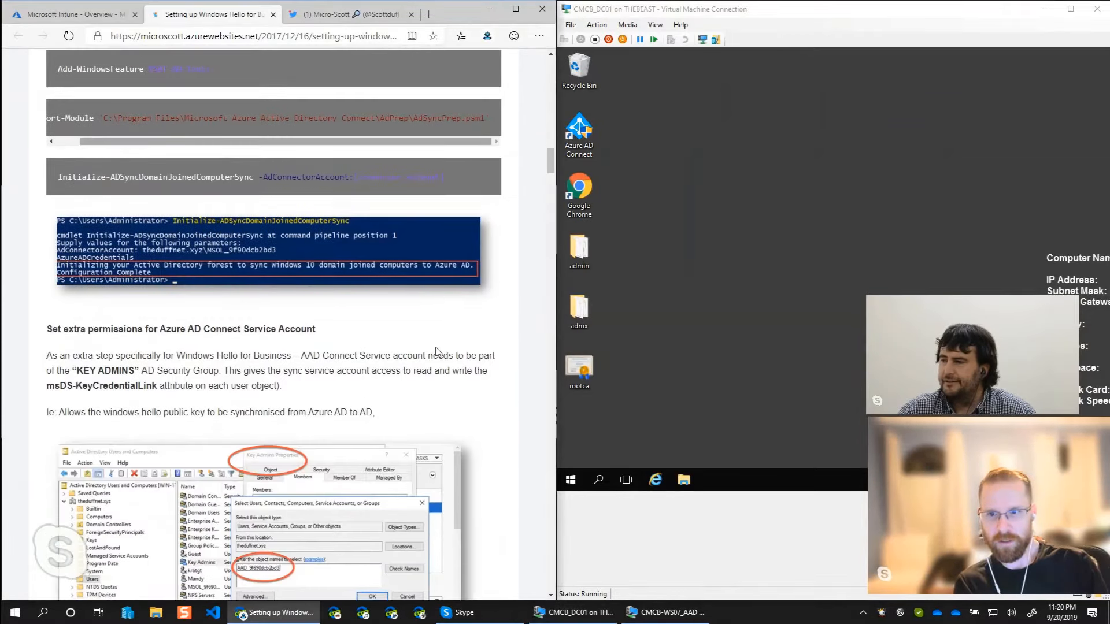
scroll(430, 354, down, 10)
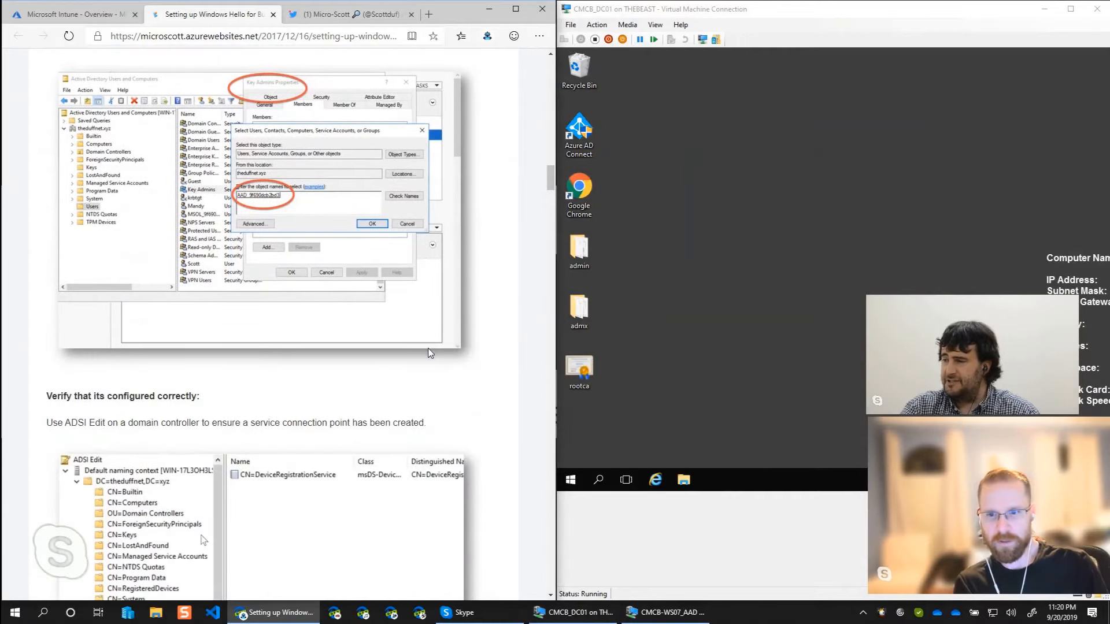
scroll(429, 353, down, 3)
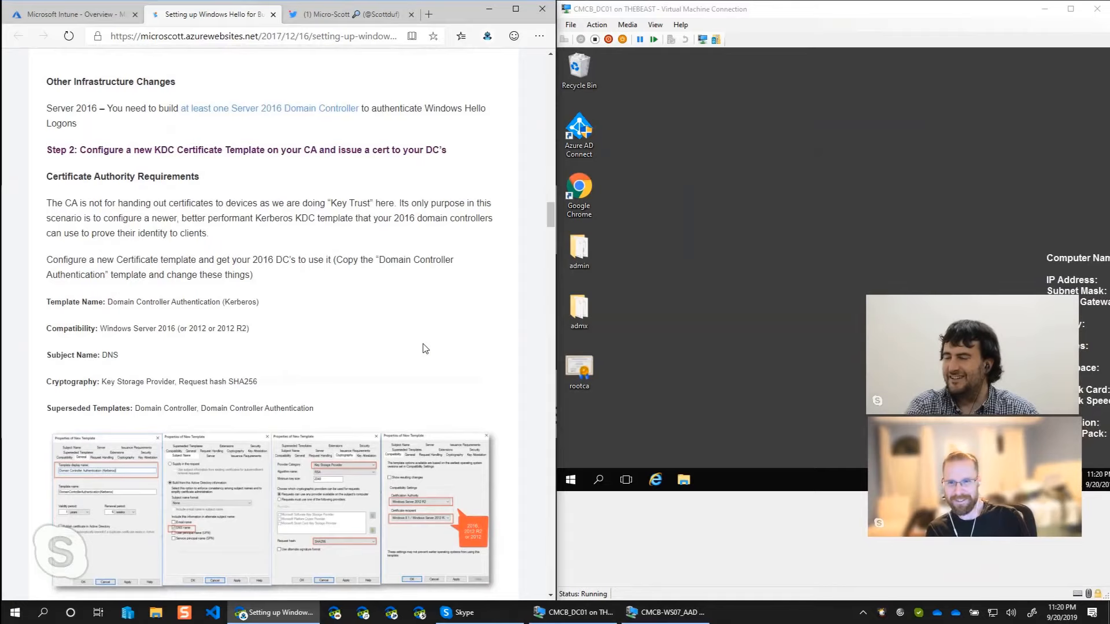
scroll(428, 351, down, 1)
scroll(425, 348, down, 1)
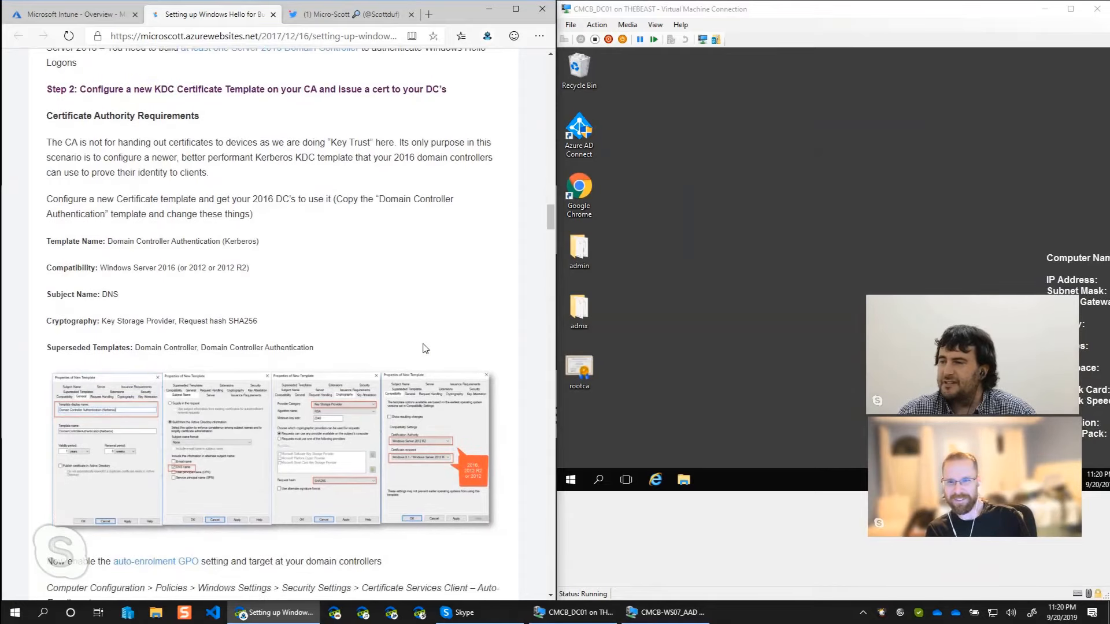
Search for "cert" on the domain controller, open Certification Authority and display the Certificate Templates of ASDLabCA
click(712, 372)
click(571, 481)
text(certi)
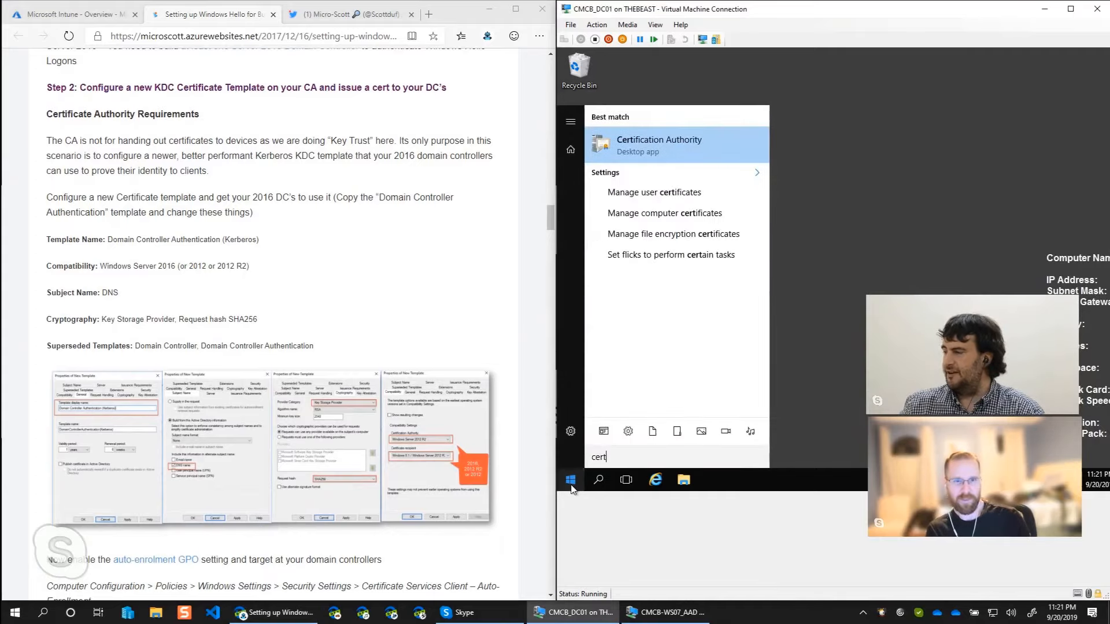
click(701, 141)
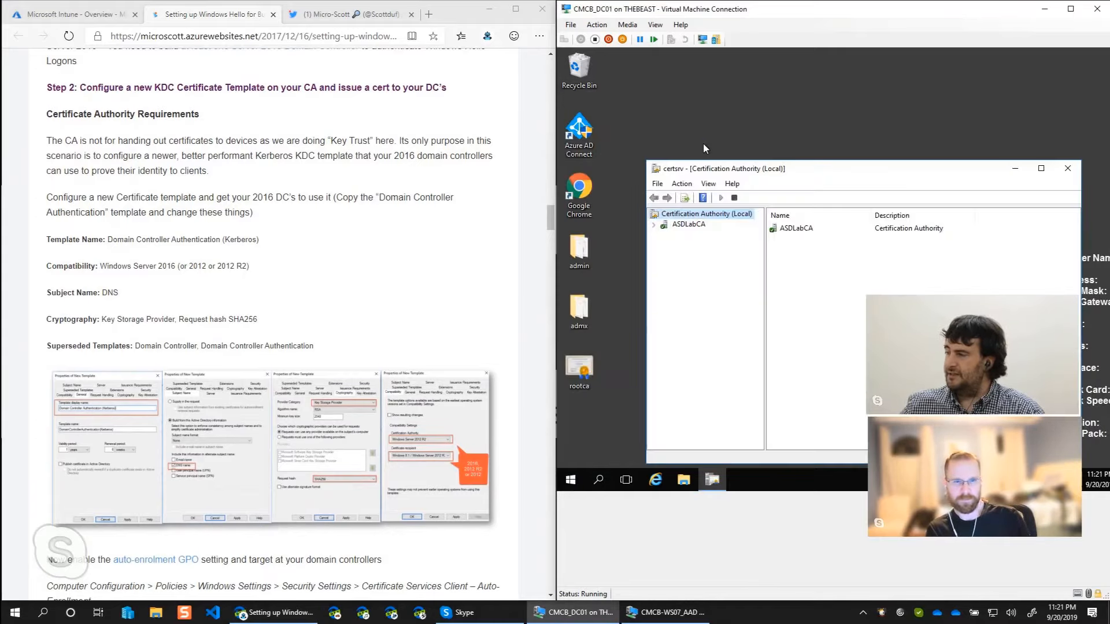
double_click(693, 225)
drag(765, 170, 707, 107)
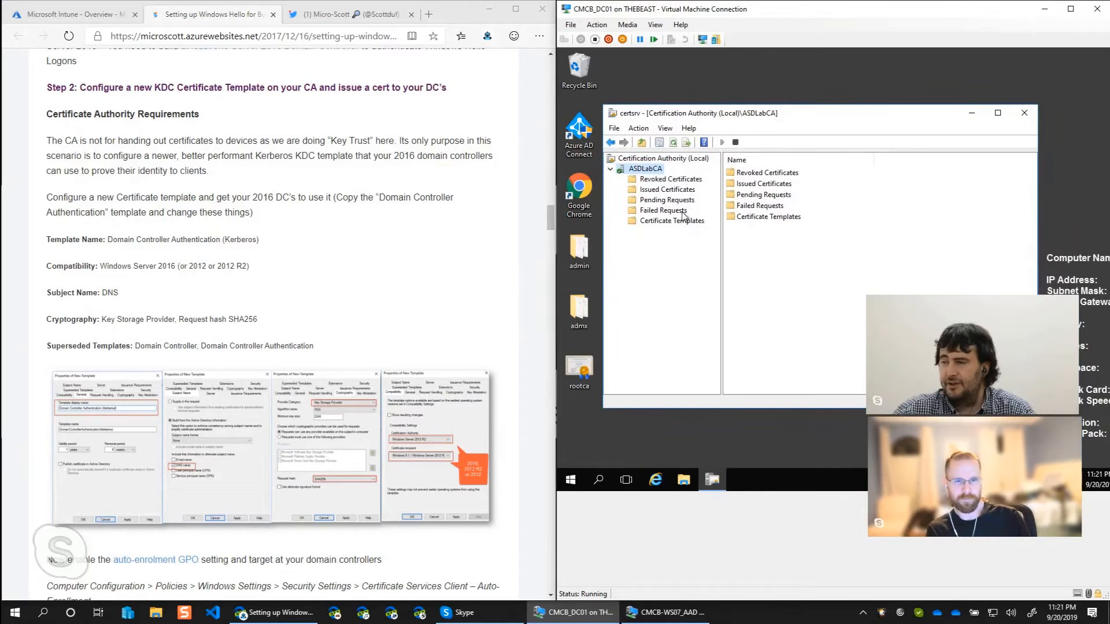
click(683, 221)
right_click(684, 223)
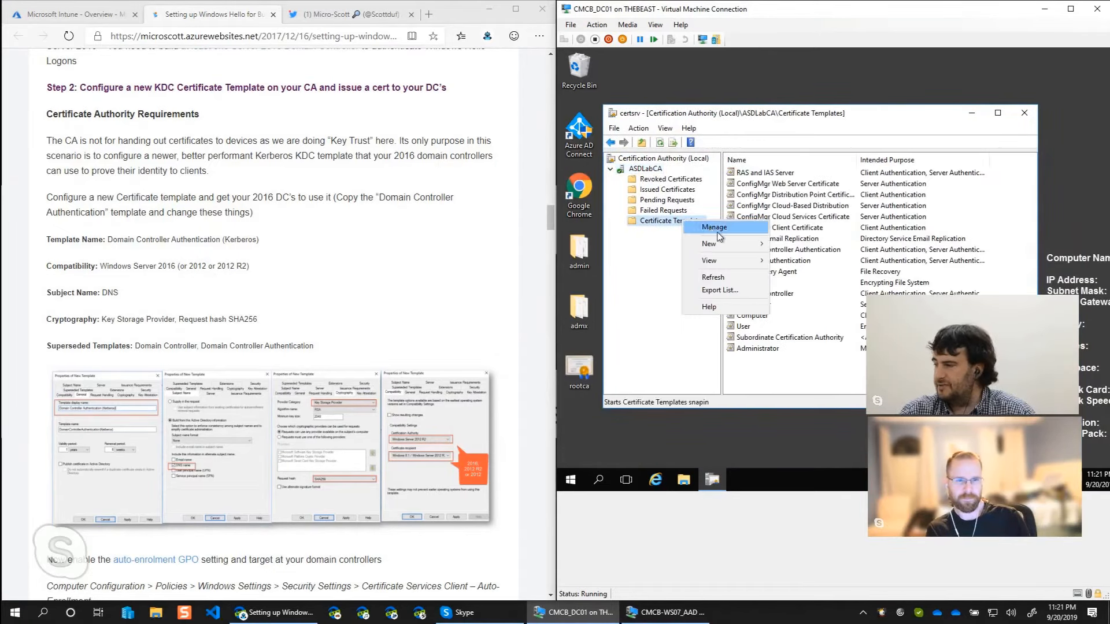
mouse_move(751, 244)
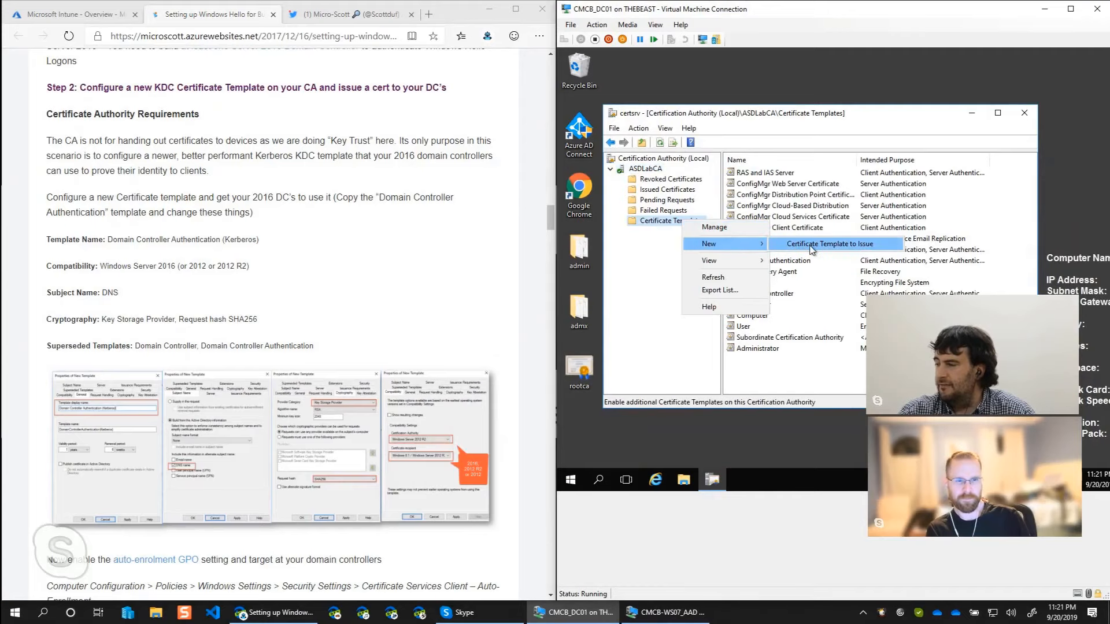
click(812, 245)
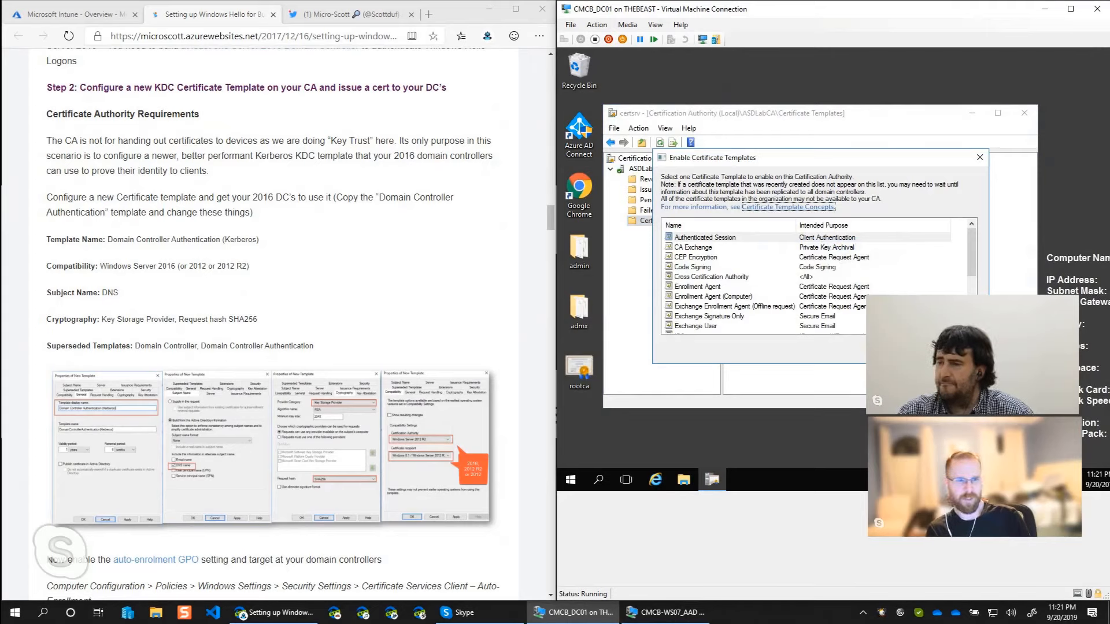
click(957, 349)
click(796, 251)
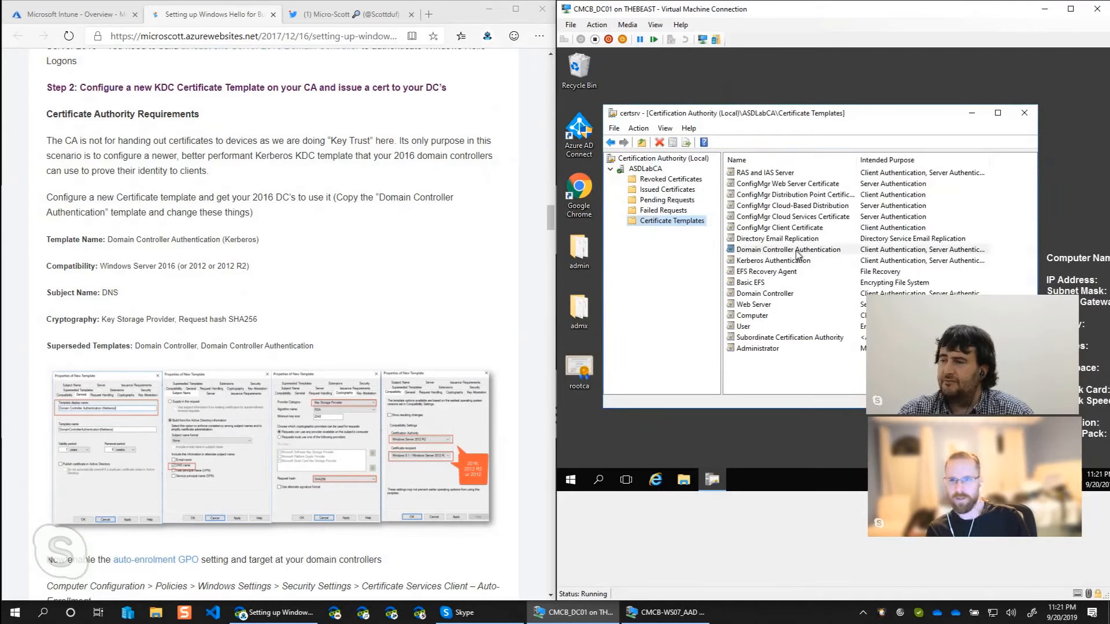
click(797, 252)
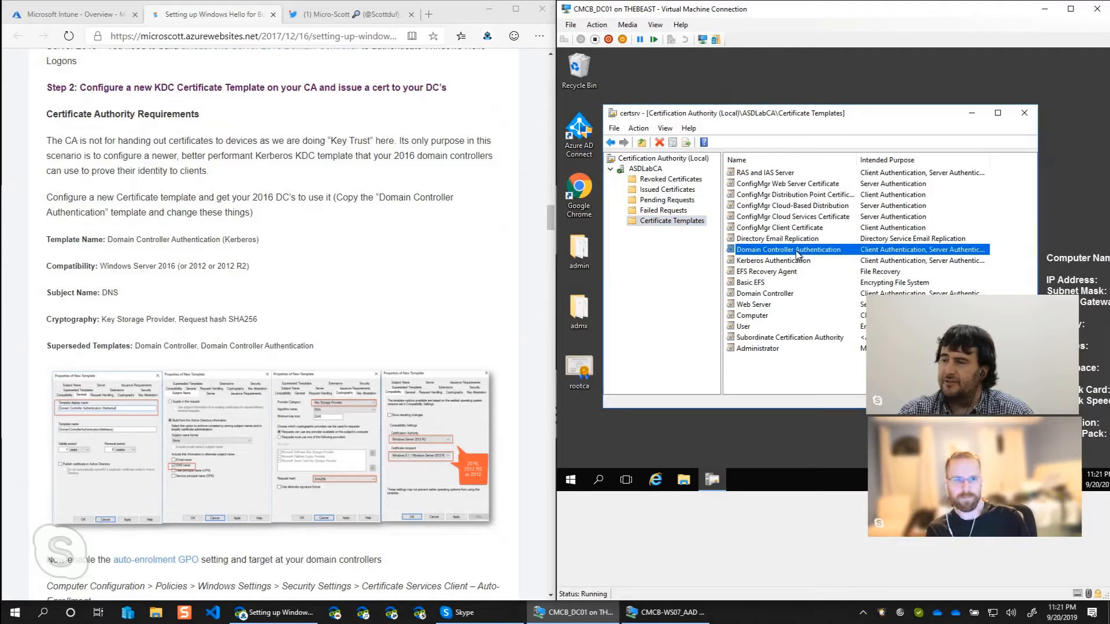
right_click(797, 253)
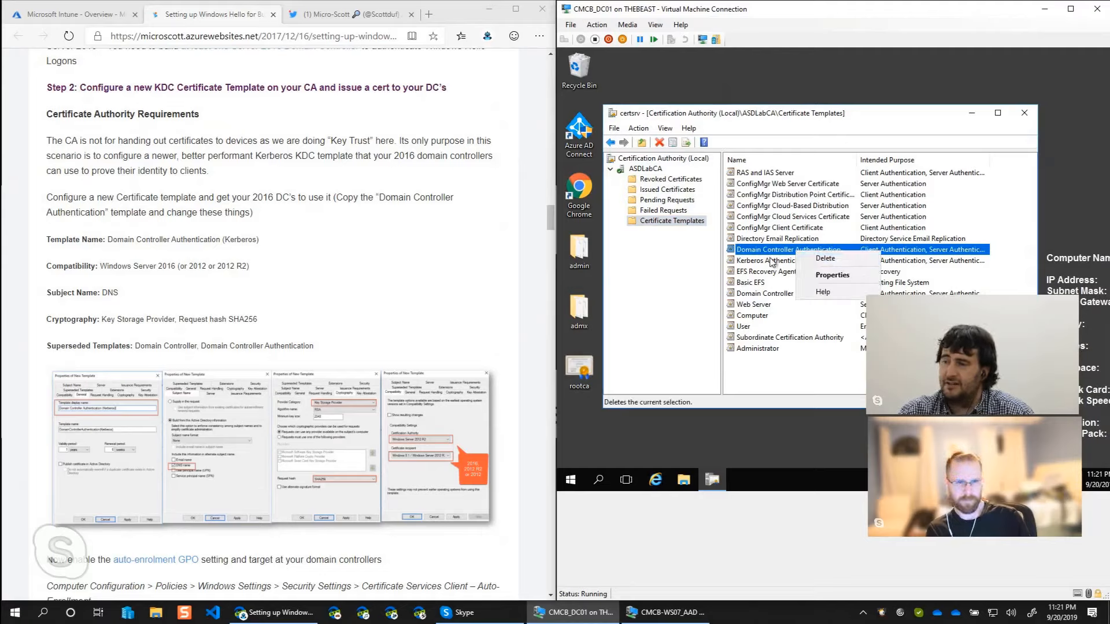
Open the Certificate Templates Console to manage the templates of ASDLabCA
right_click(657, 220)
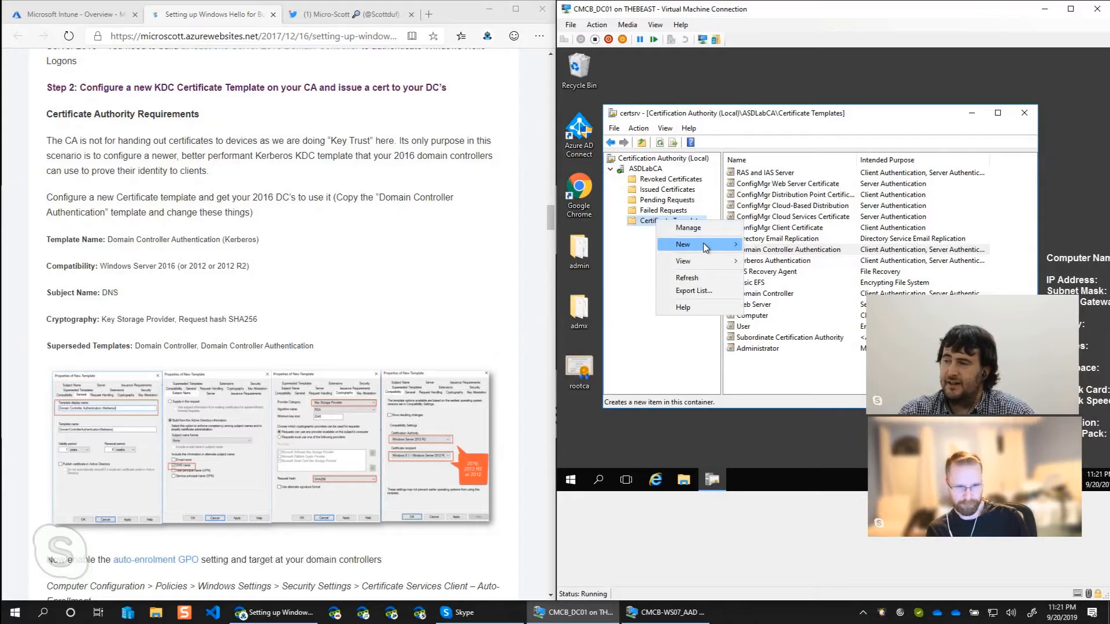
mouse_move(708, 247)
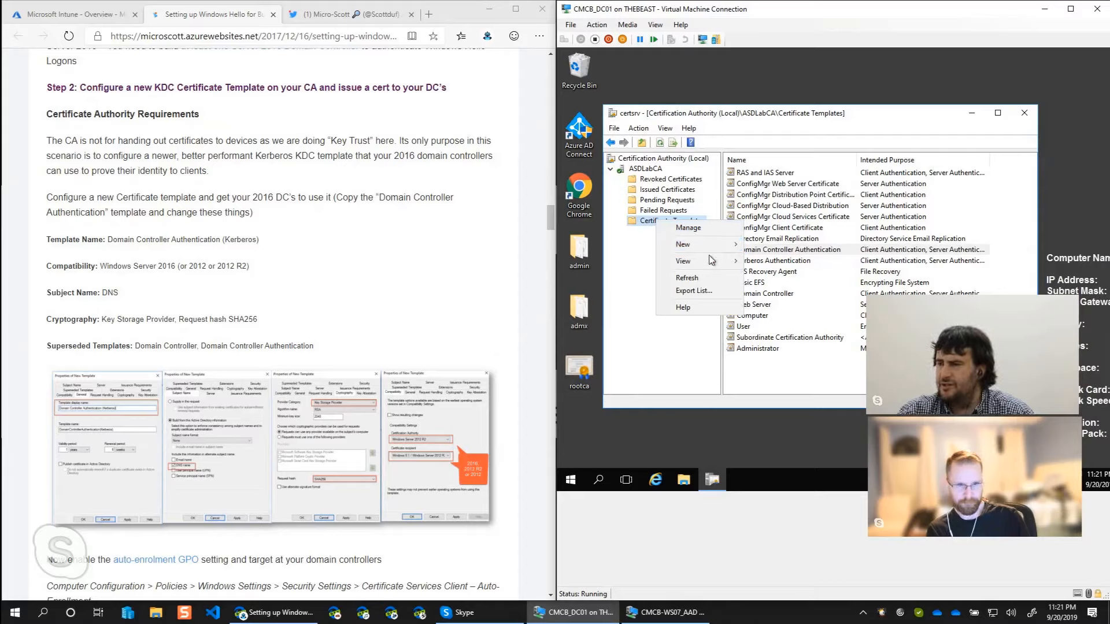
click(689, 228)
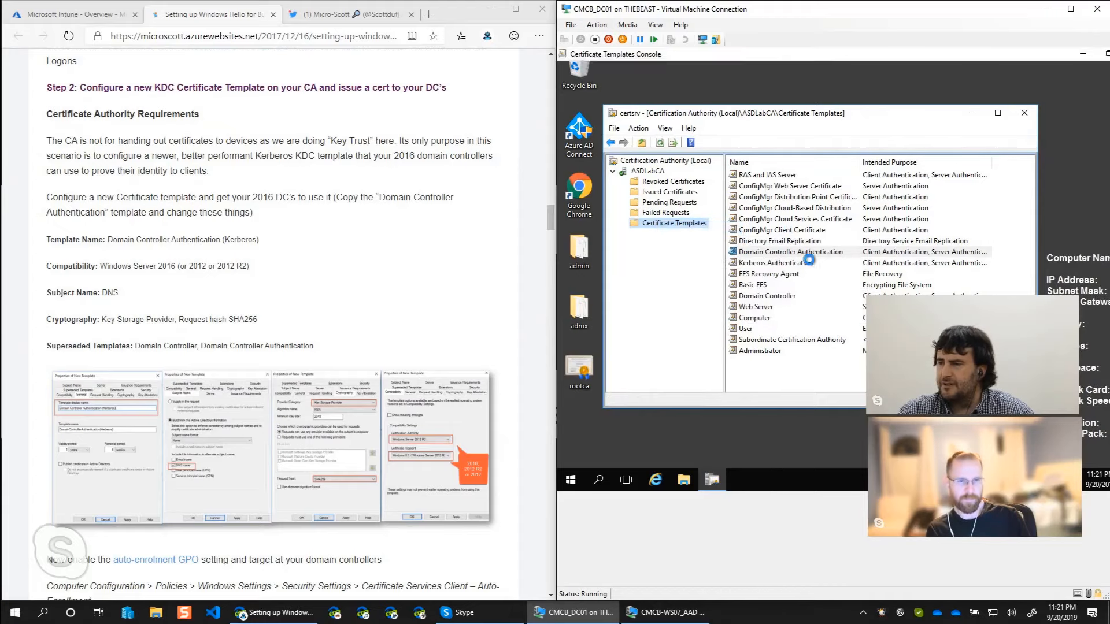
Duplicate the Domain Controller Authentication certificate template
click(796, 276)
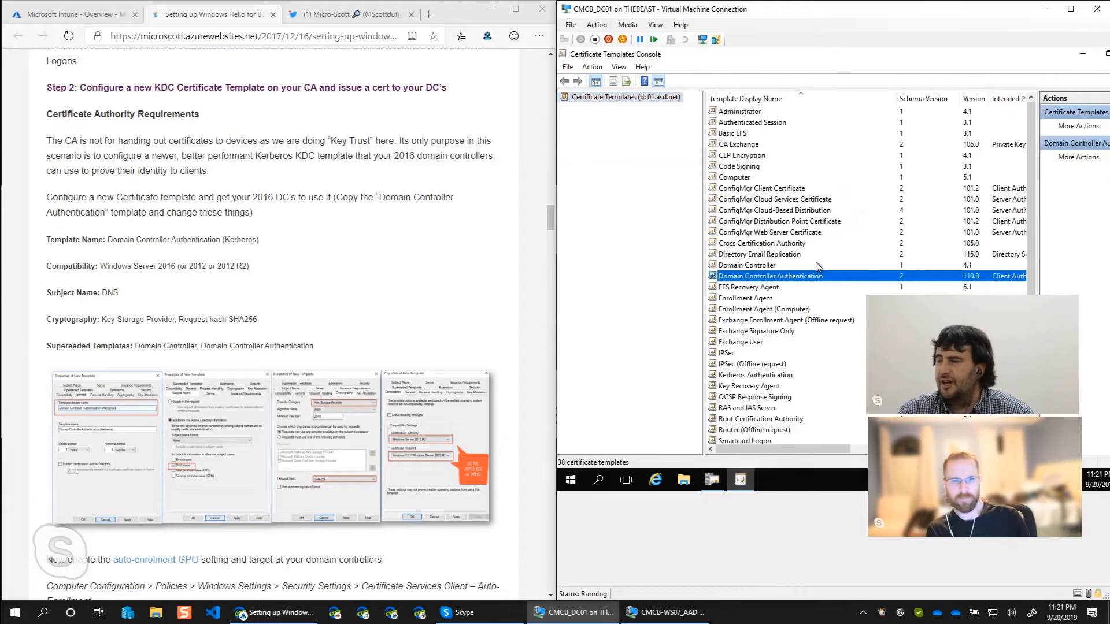
scroll(819, 266, down, 1)
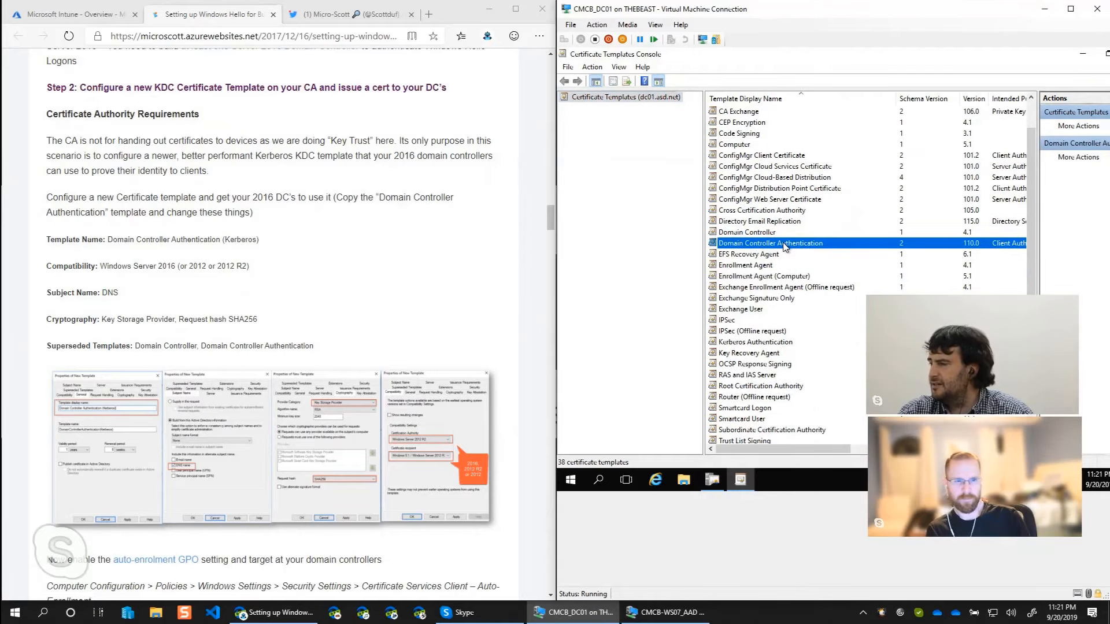
right_click(784, 245)
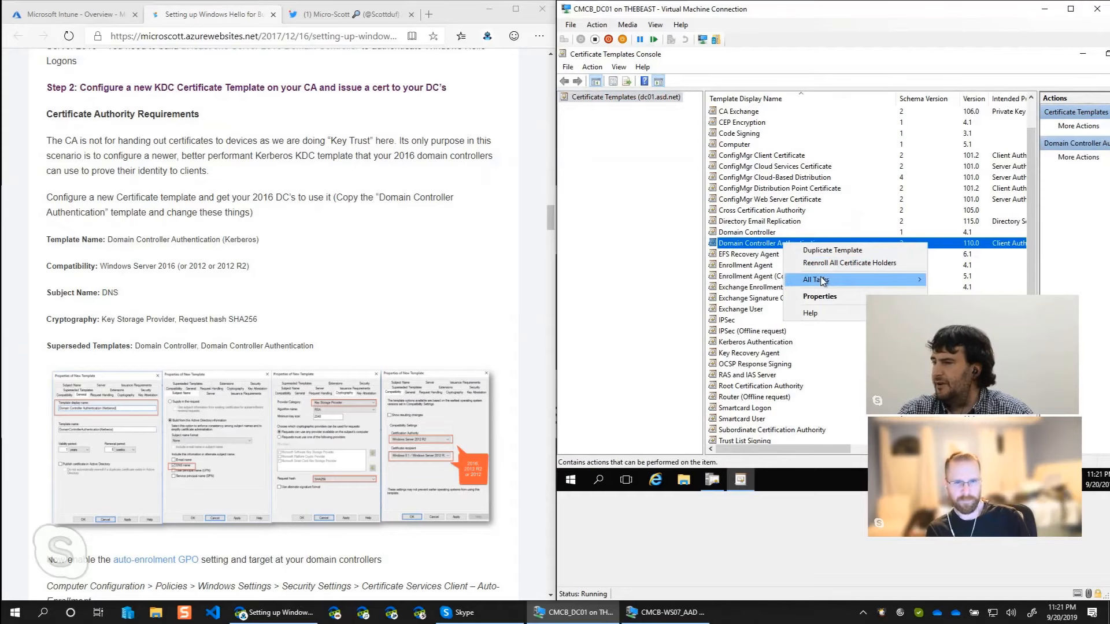
mouse_move(817, 280)
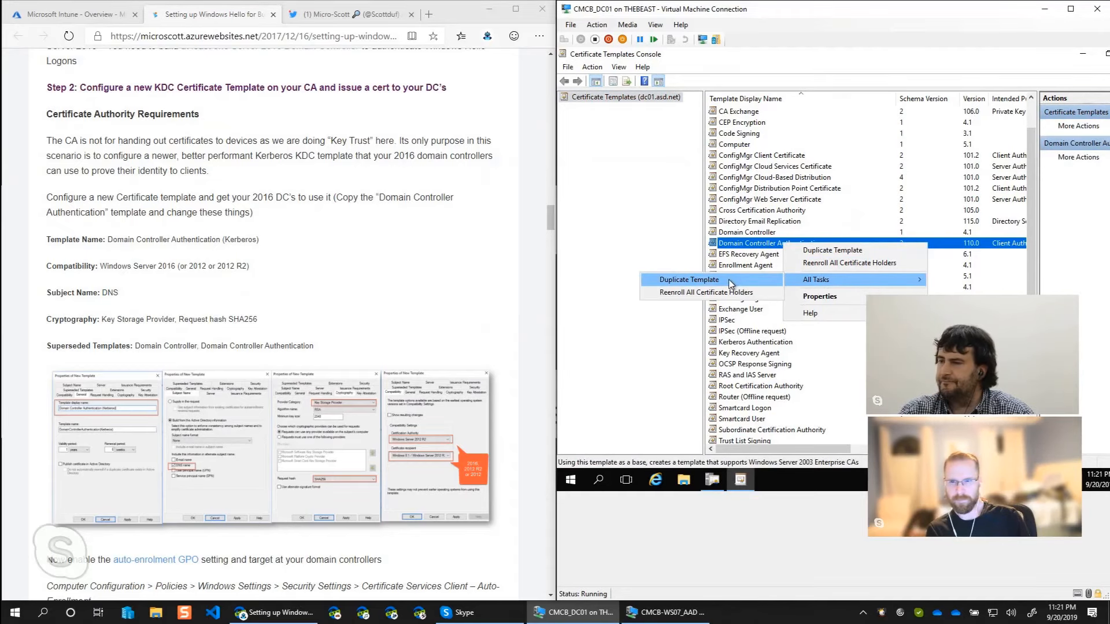
click(729, 280)
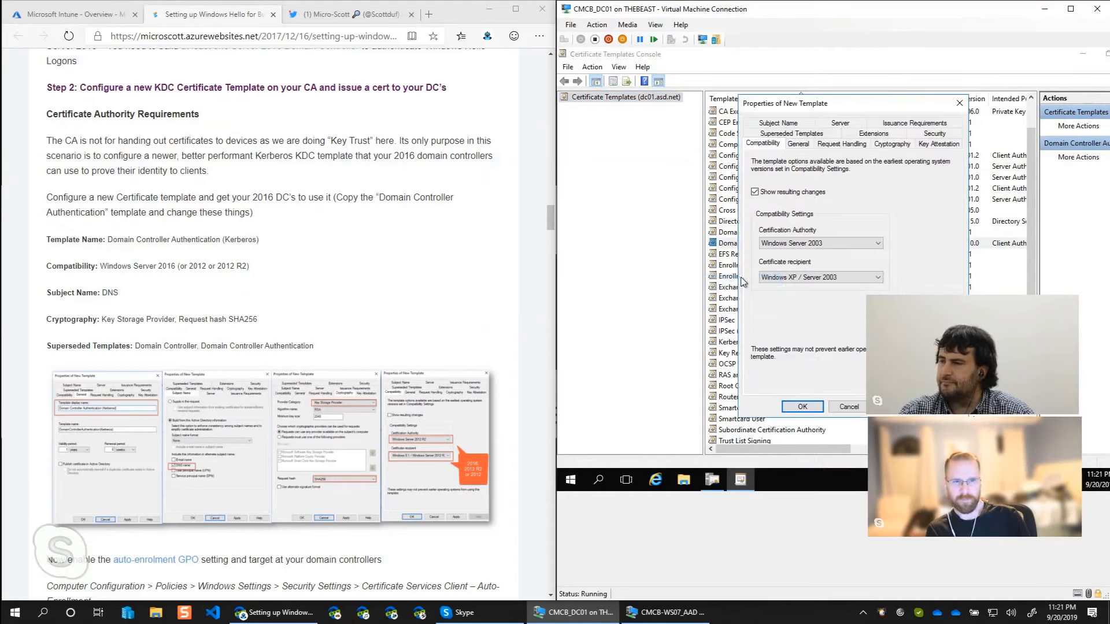
Set the new template's display name to "Domain Controller Authentication (Kerberos)"
click(801, 144)
click(891, 173)
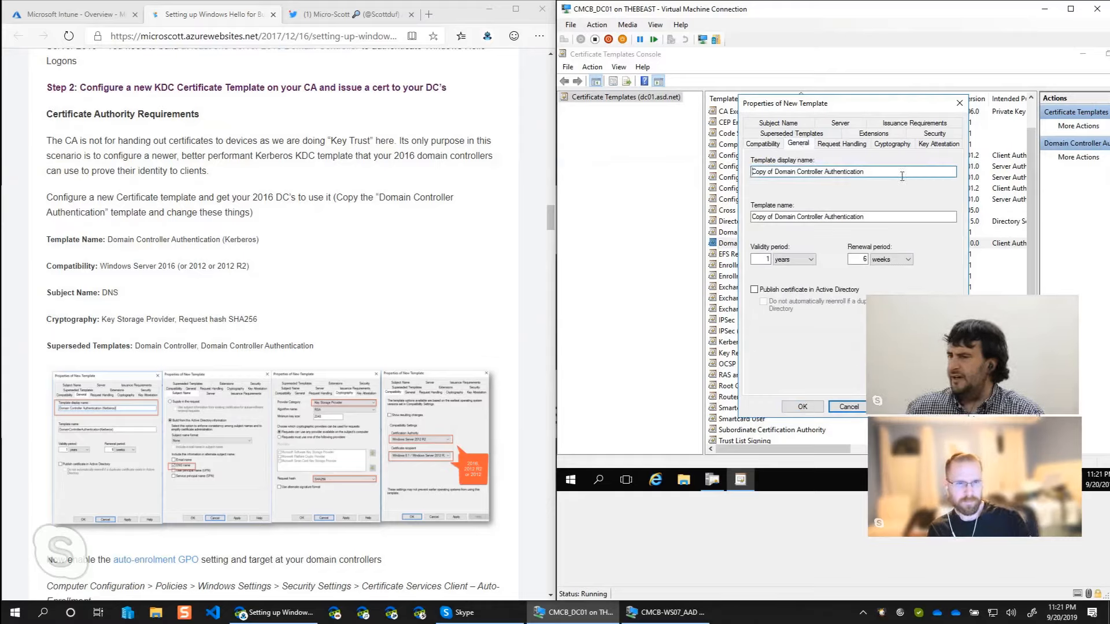
key(ctrl+shift+Right)
key(End)
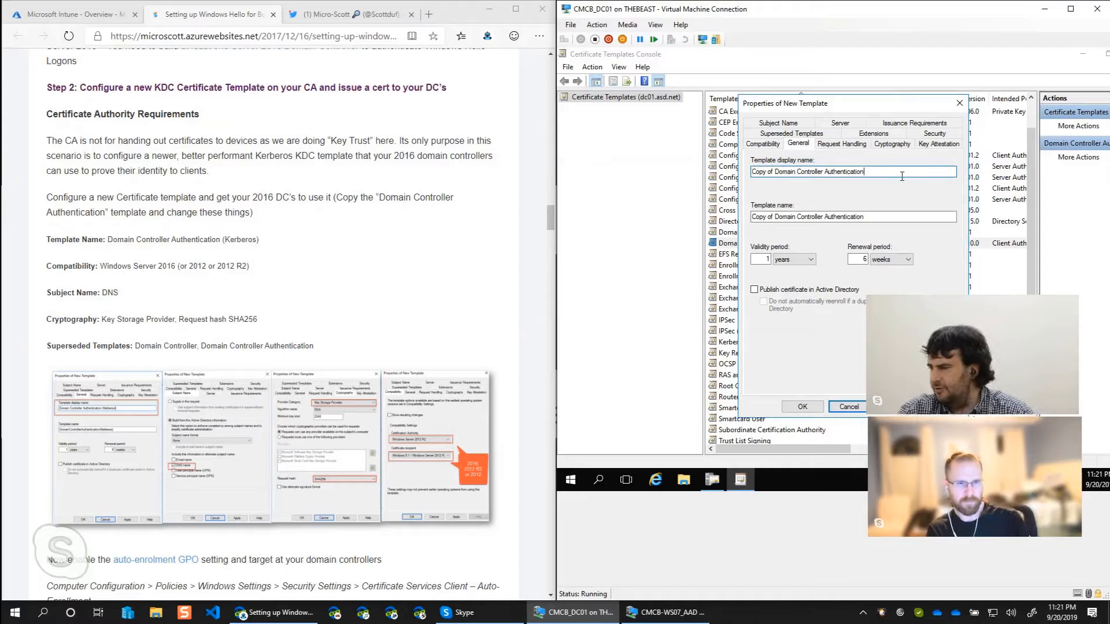
key(Home)
key(ctrl+shift+Right)
key(ctrl+shift+Right)
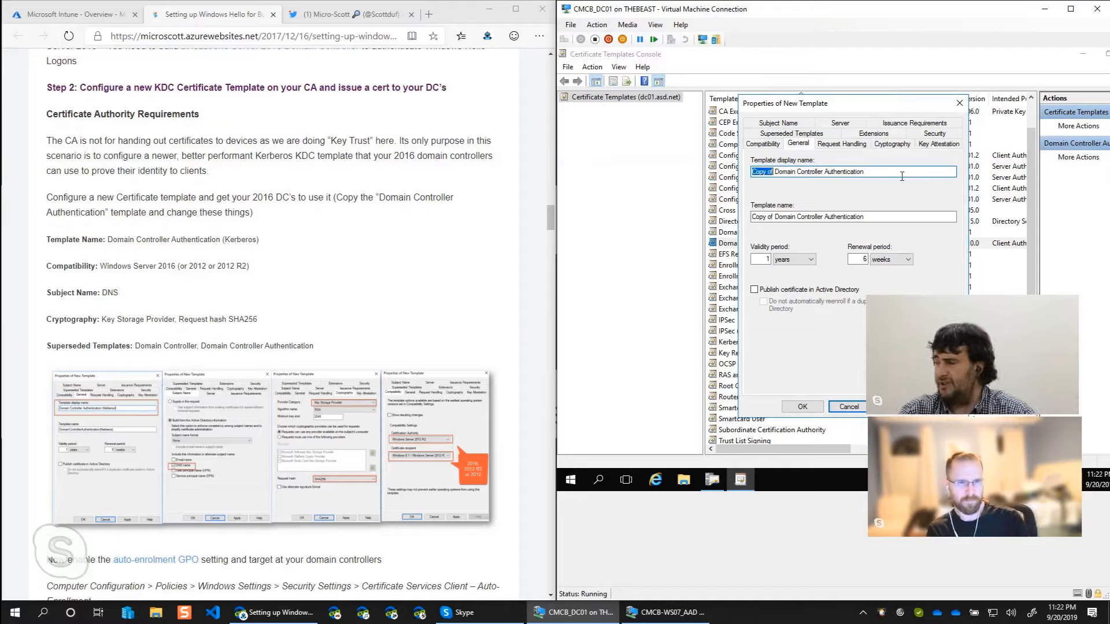
key(Delete)
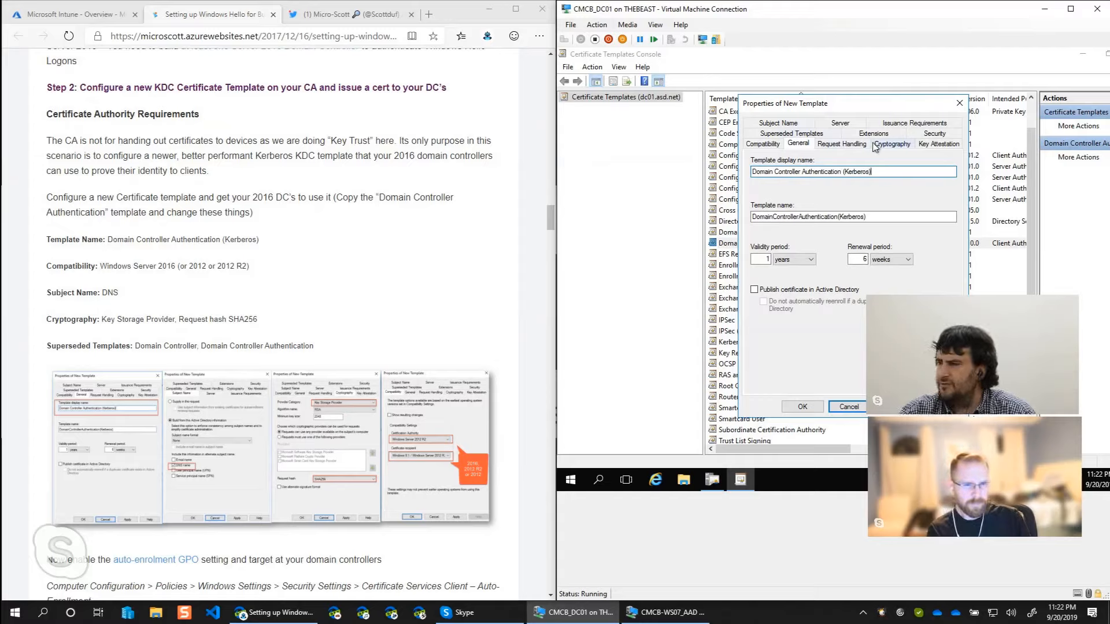
click(764, 145)
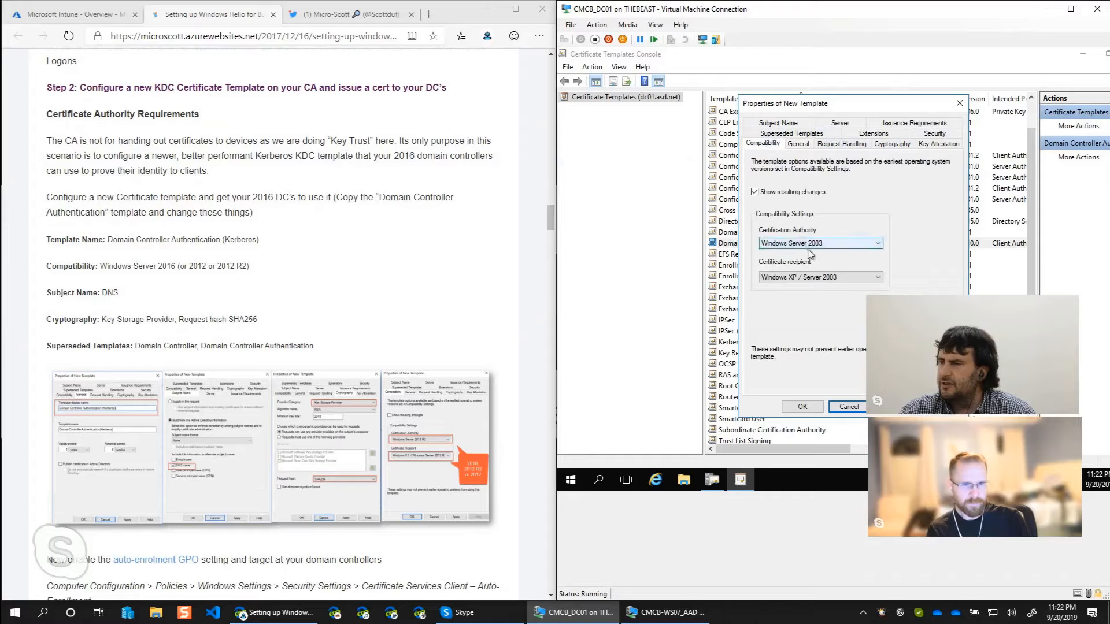
click(831, 248)
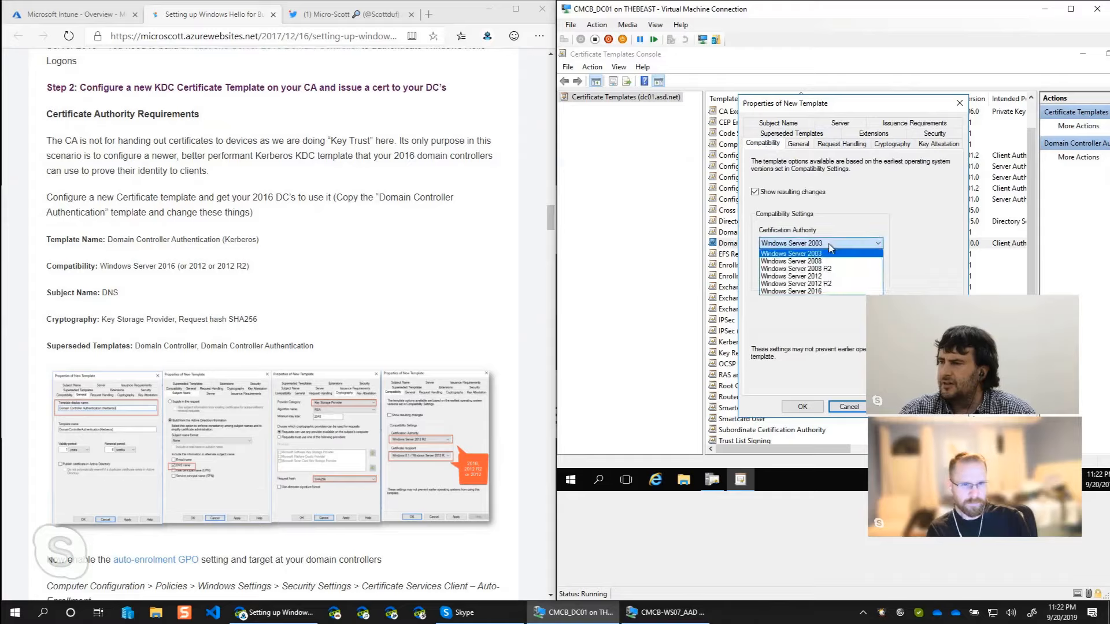
click(836, 284)
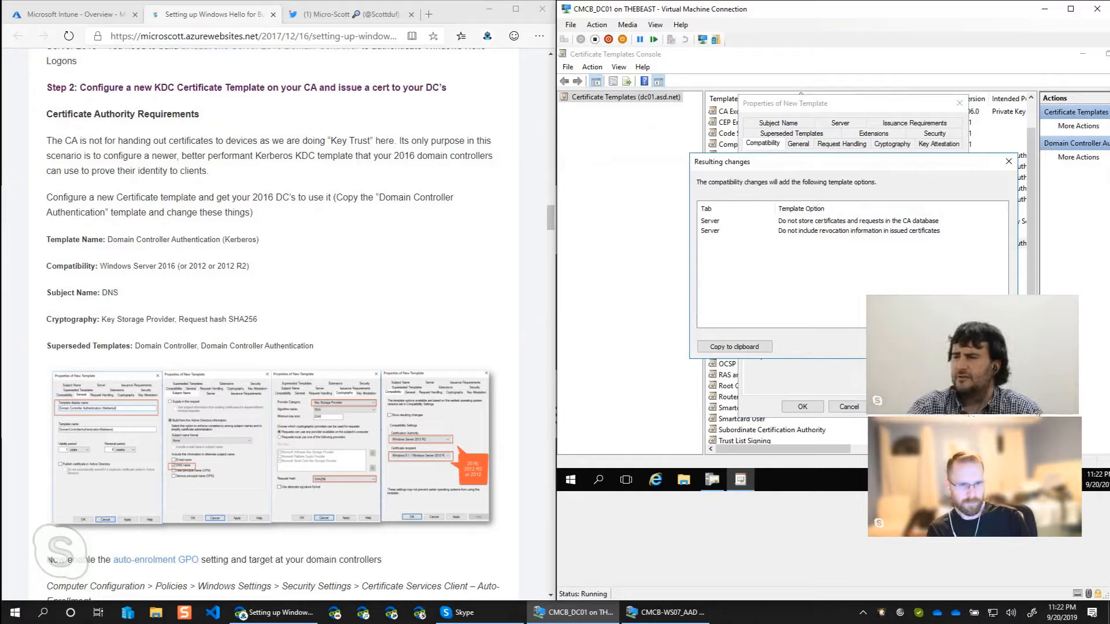
key(Escape)
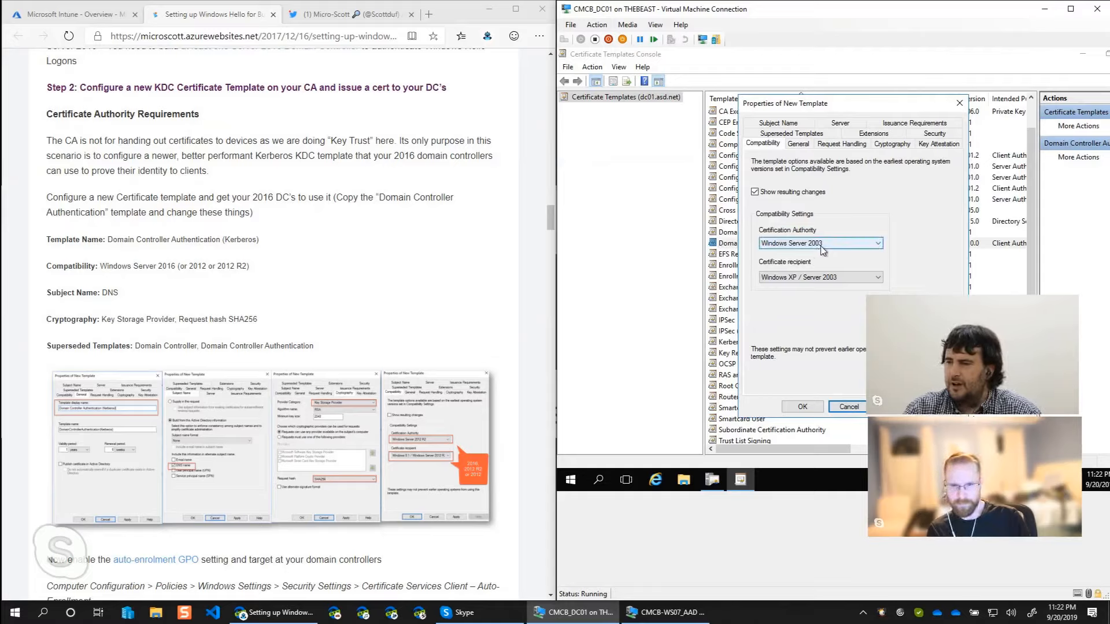
Set the template's compatibility to Windows Server 2012 R2 for the certification authority and Windows 8 / Windows Server 2012 for the certificate recipient
click(821, 246)
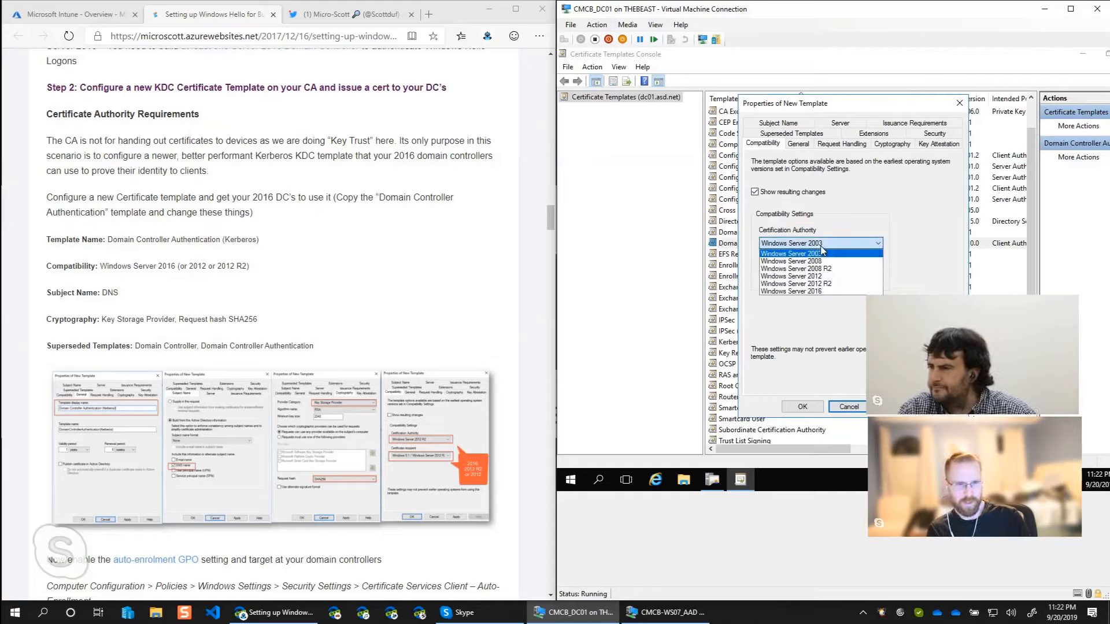
click(829, 283)
key(Return)
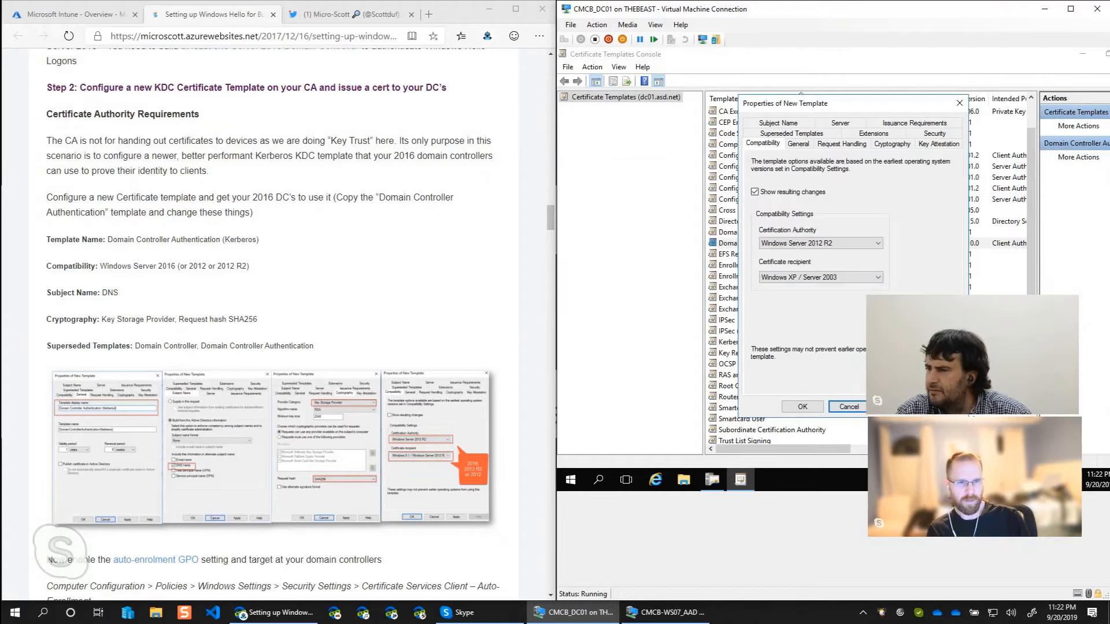
click(833, 280)
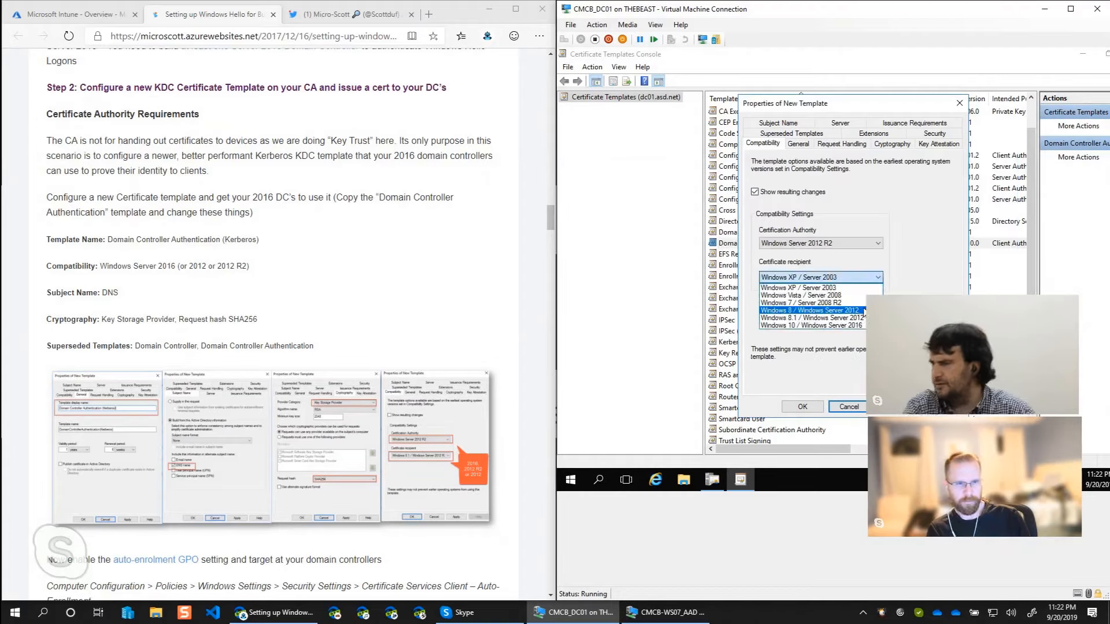
click(864, 312)
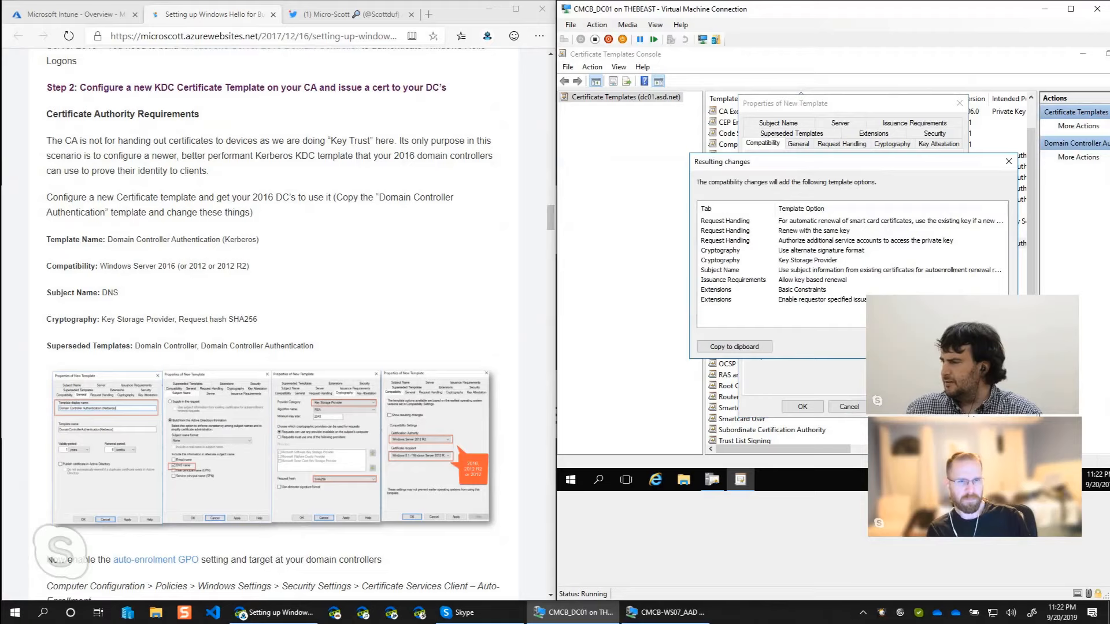
key(Return)
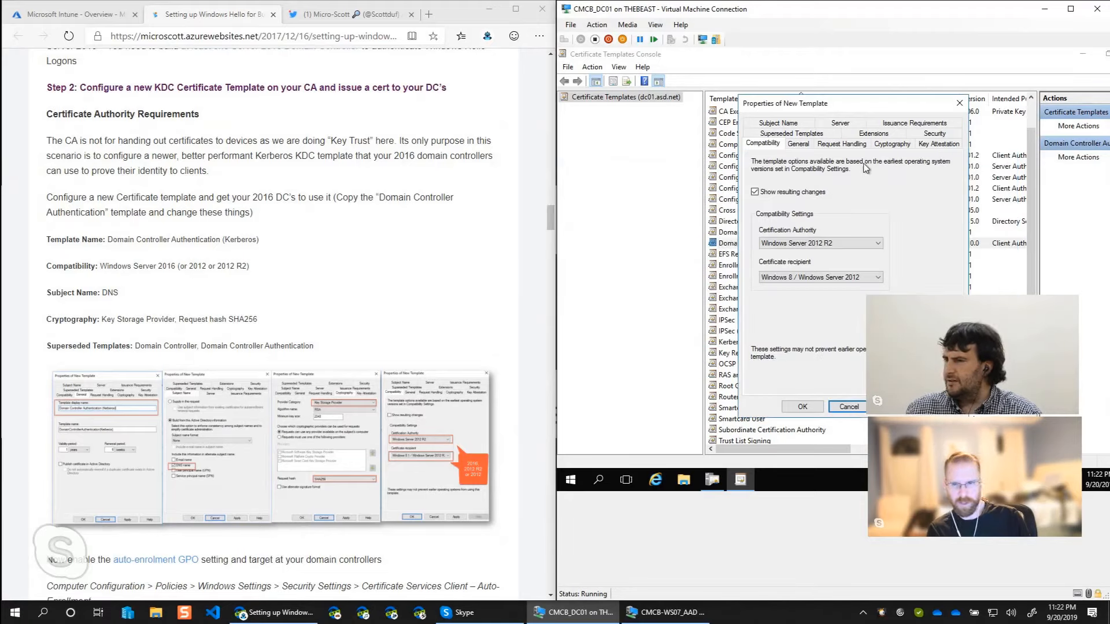
Review the template's name and subject name settings, and set its cryptography to Key Storage Provider, algorithm RSA and request hash SHA256
click(800, 145)
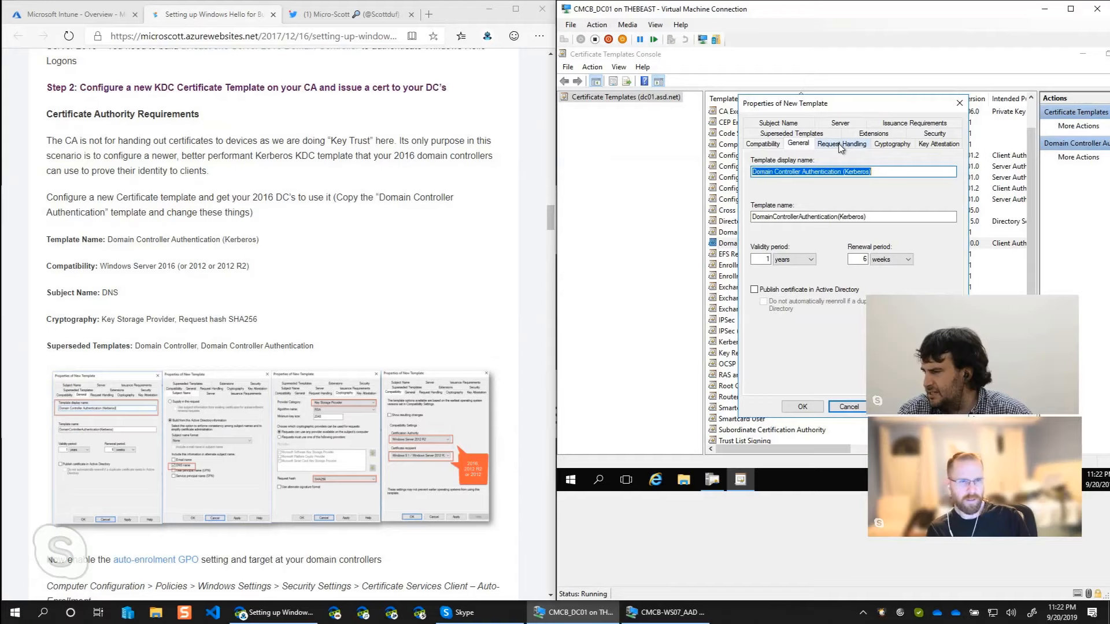
click(805, 124)
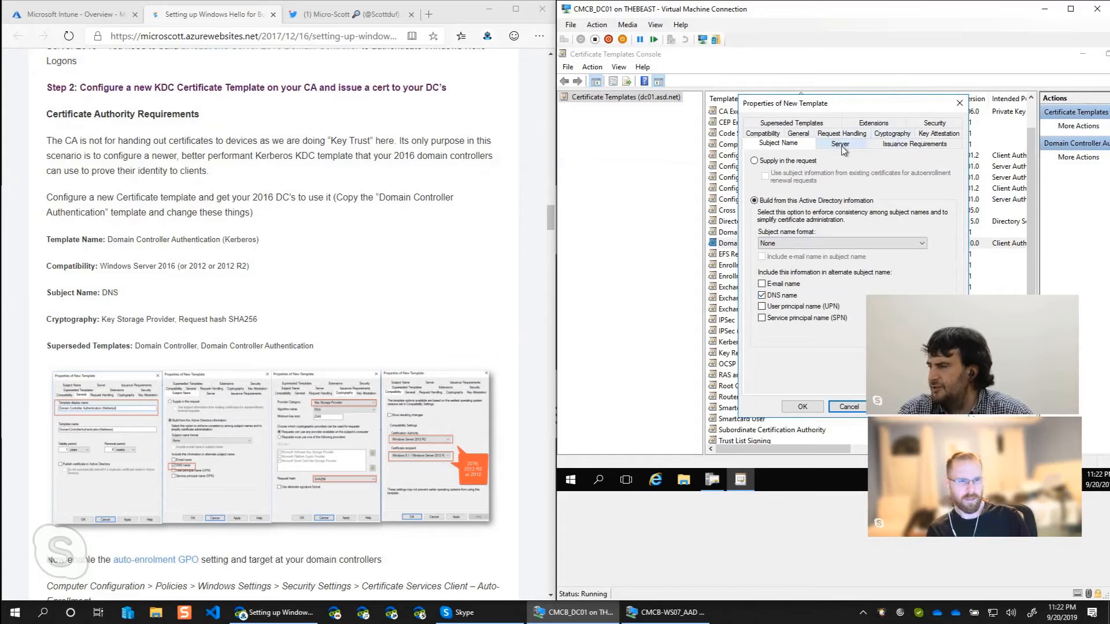
click(891, 133)
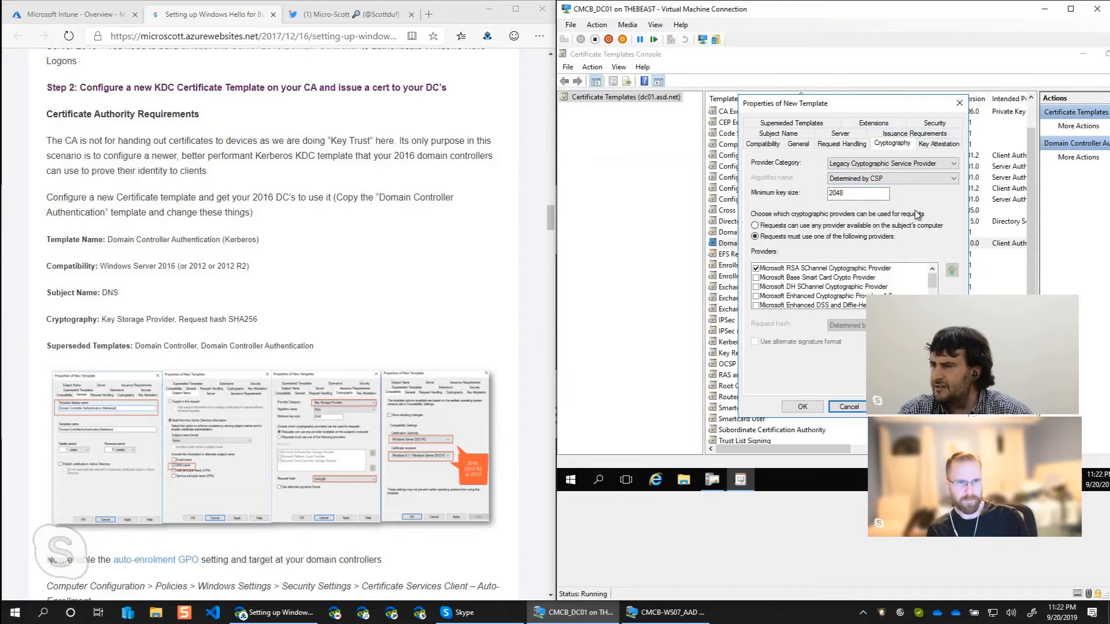
click(902, 164)
click(900, 175)
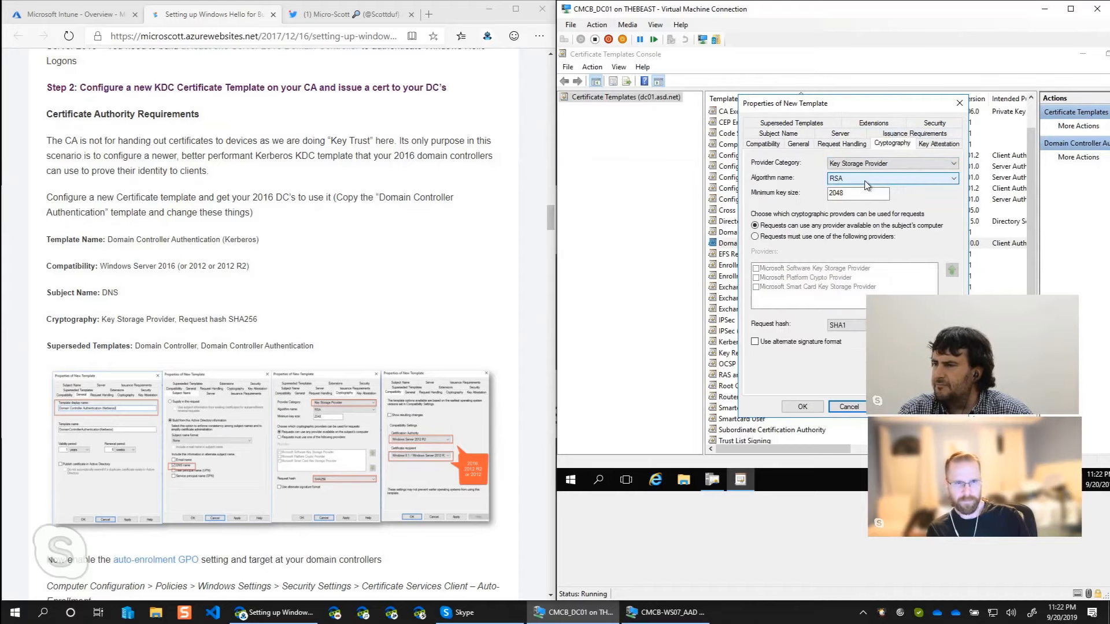
click(869, 179)
click(868, 187)
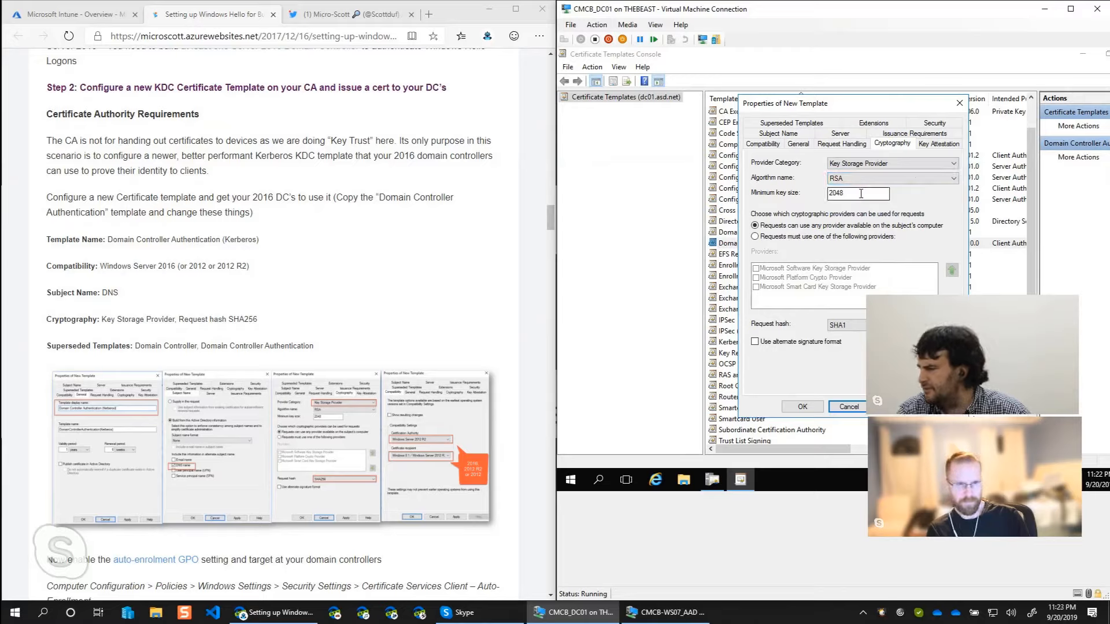
click(845, 325)
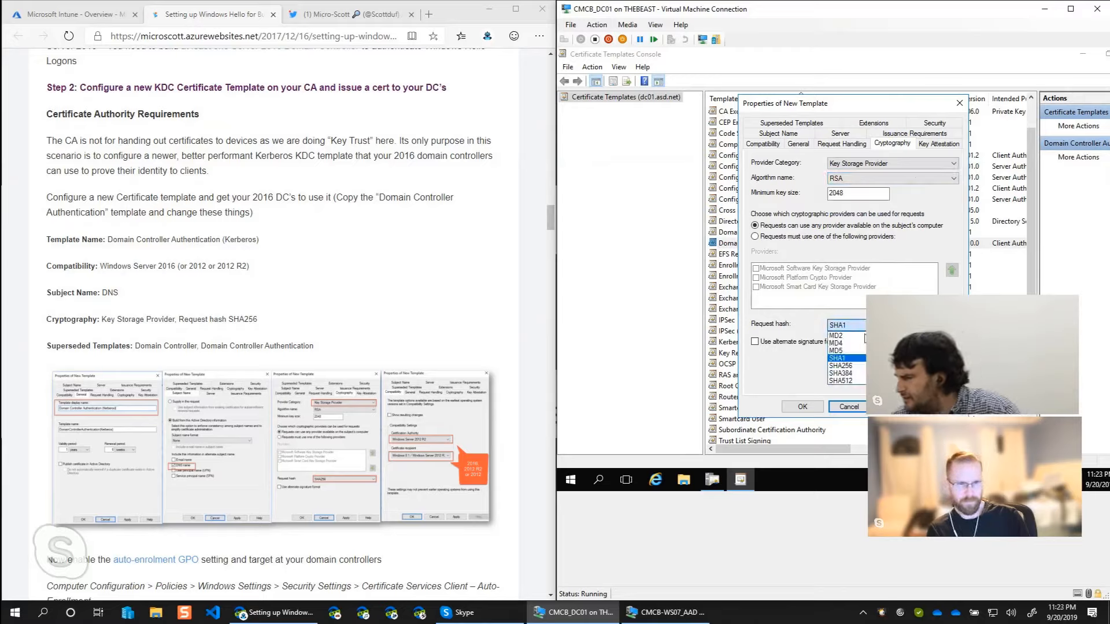
click(852, 366)
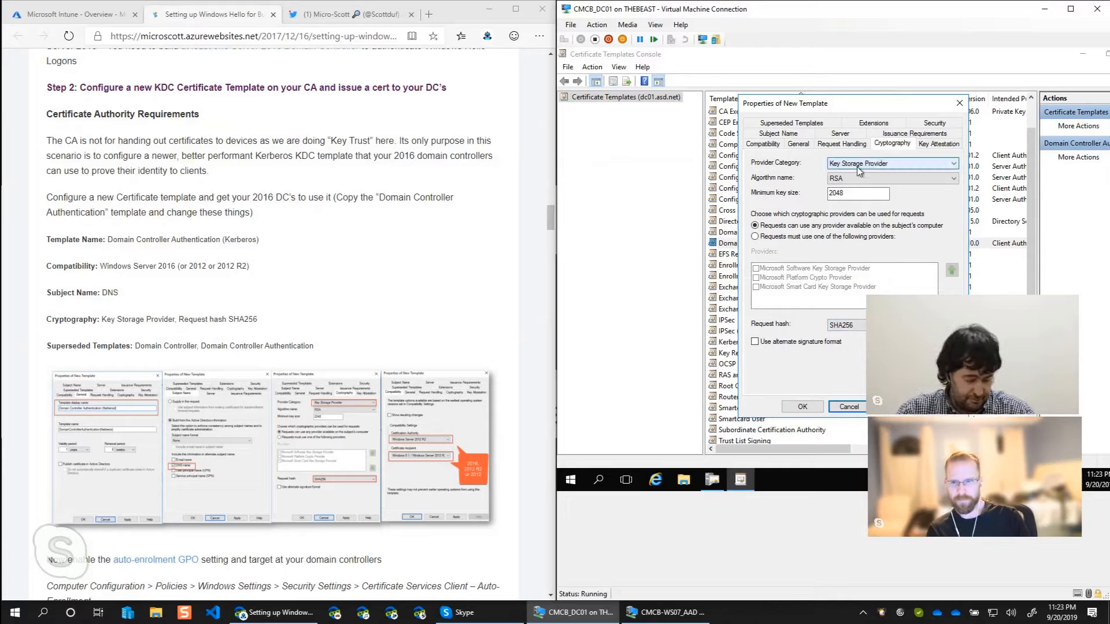
Read the setup guide on to the auto-enrolment GPO instructions and save the new certificate template
click(492, 315)
scroll(491, 315, down, 3)
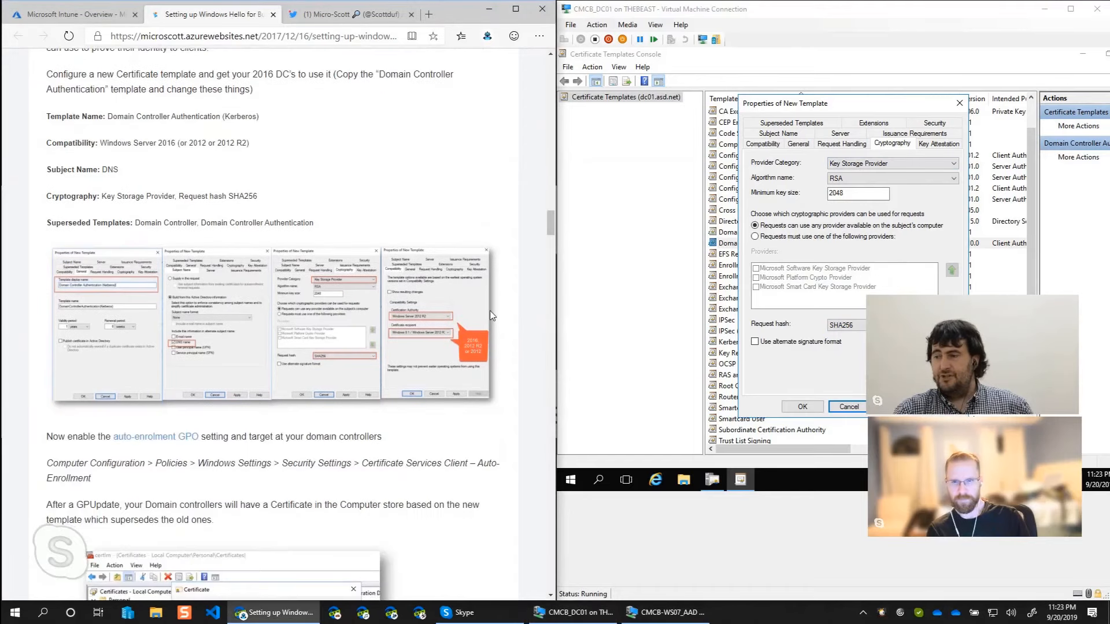
scroll(492, 315, down, 1)
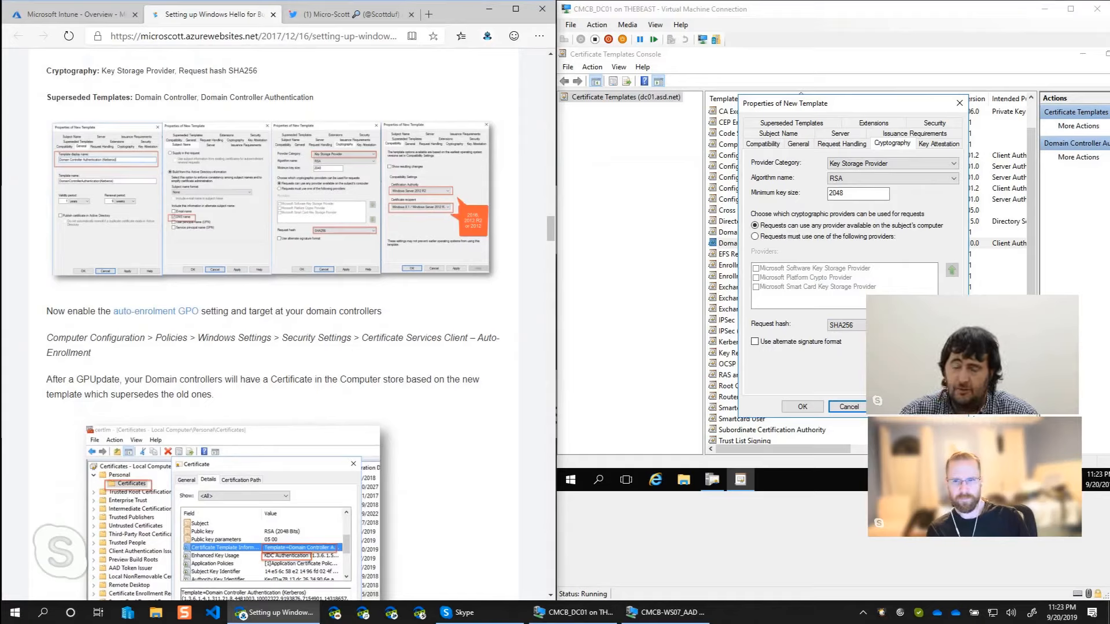
click(815, 415)
click(812, 410)
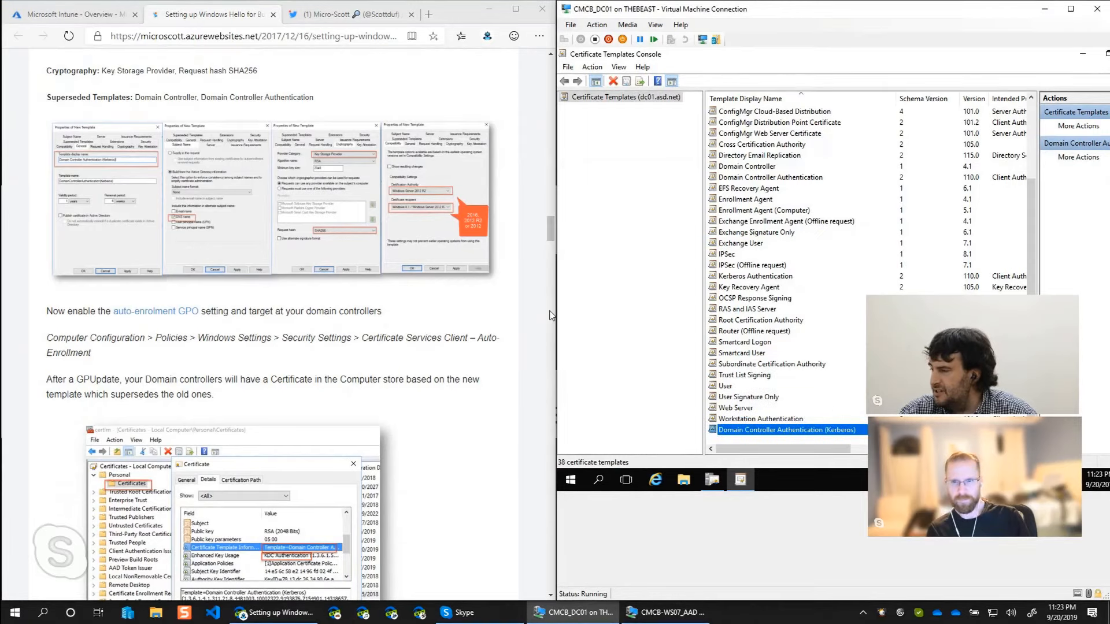
Add Domain Controller Authentication to the superseded templates of Domain Controller Authentication (Kerberos) and save its properties
right_click(769, 432)
click(817, 408)
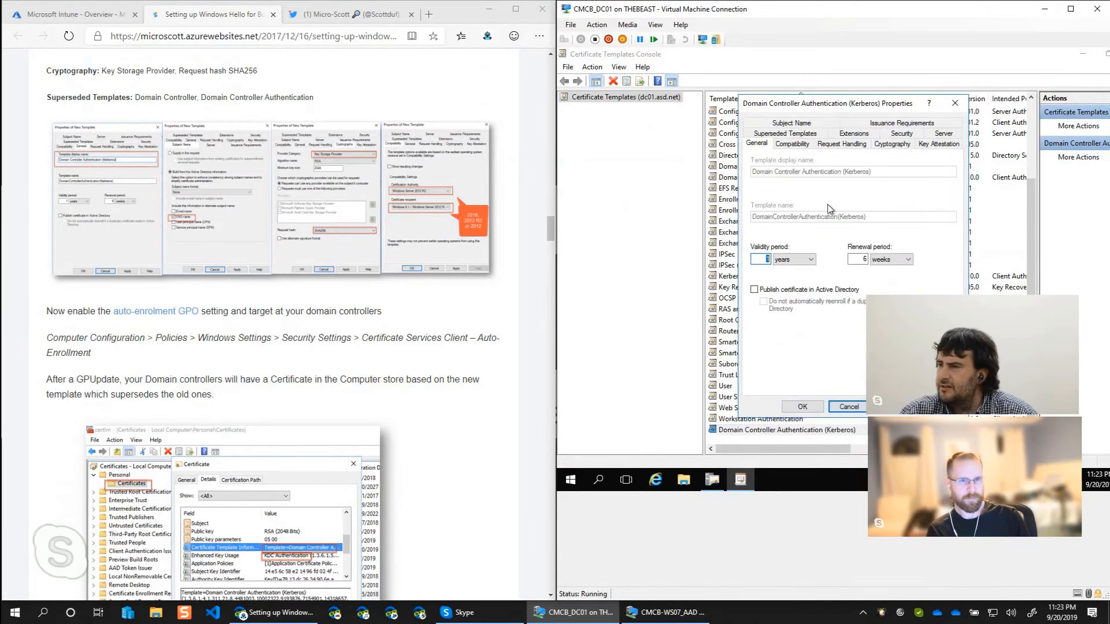
click(785, 122)
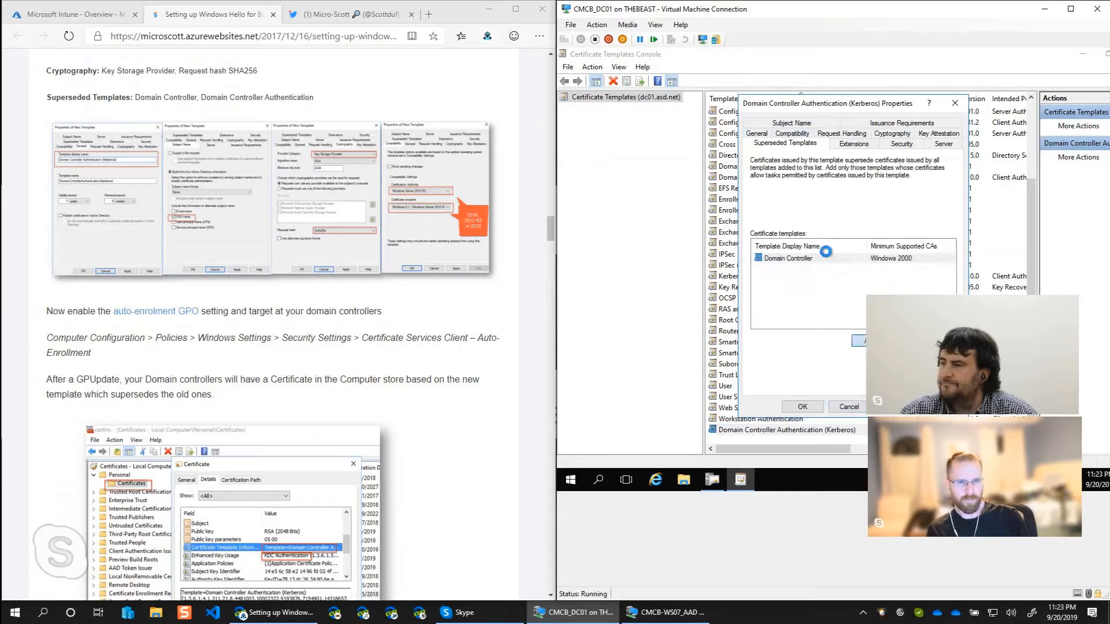
click(859, 341)
scroll(855, 285, down, 3)
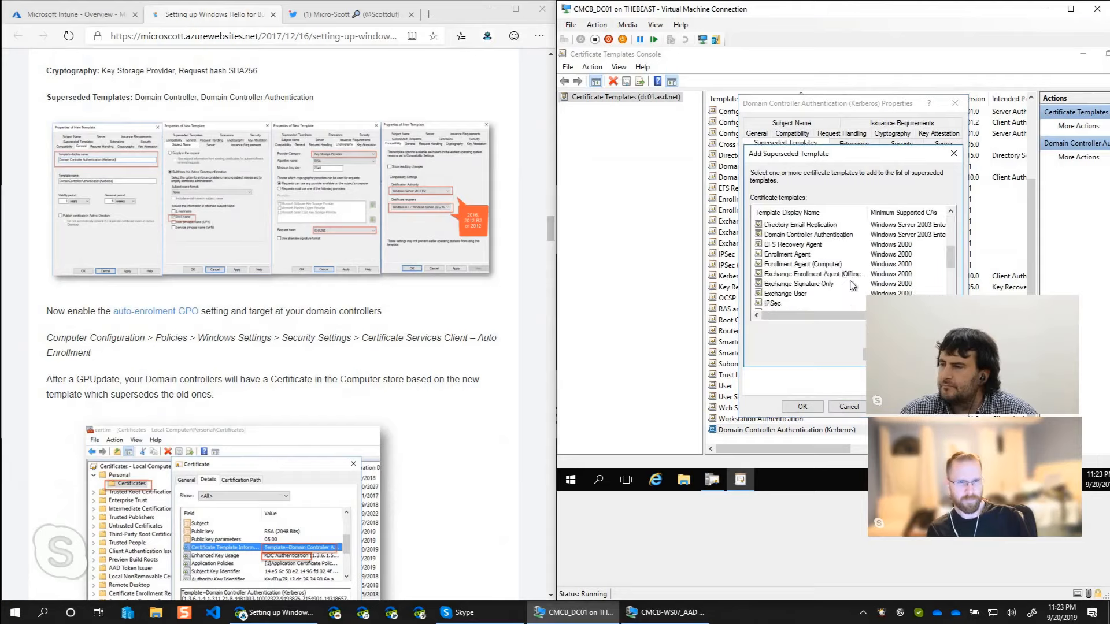
double_click(825, 236)
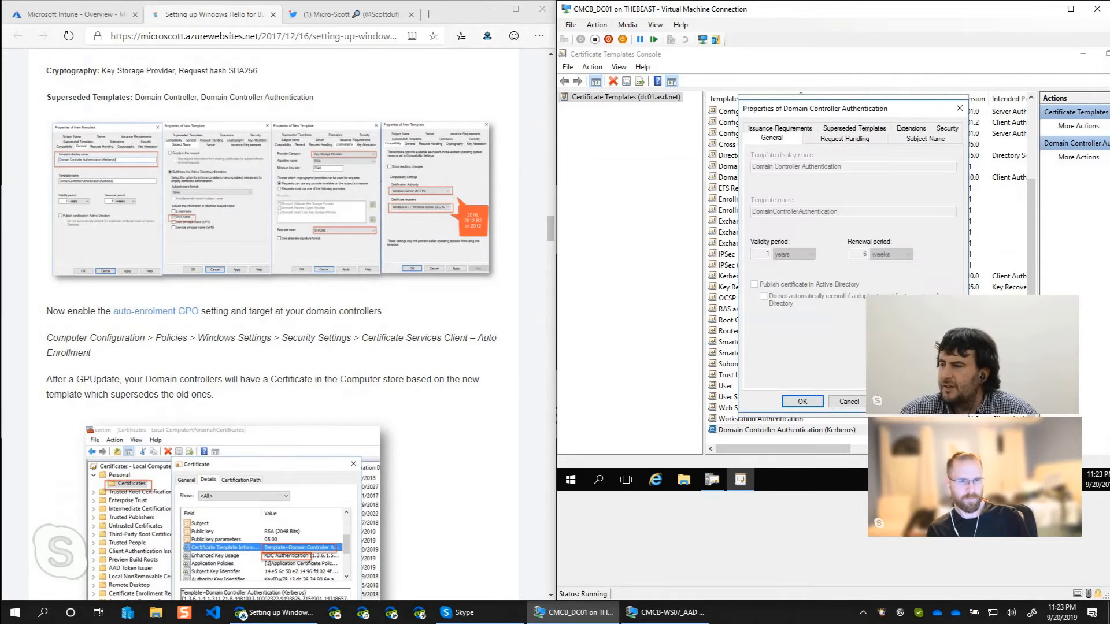
click(807, 404)
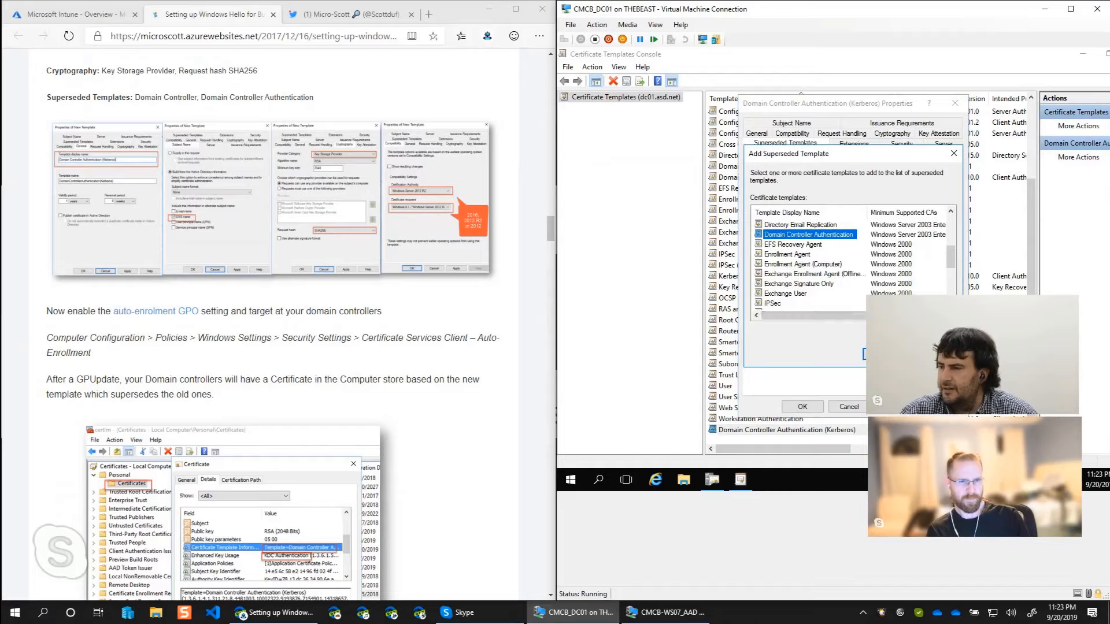
click(884, 354)
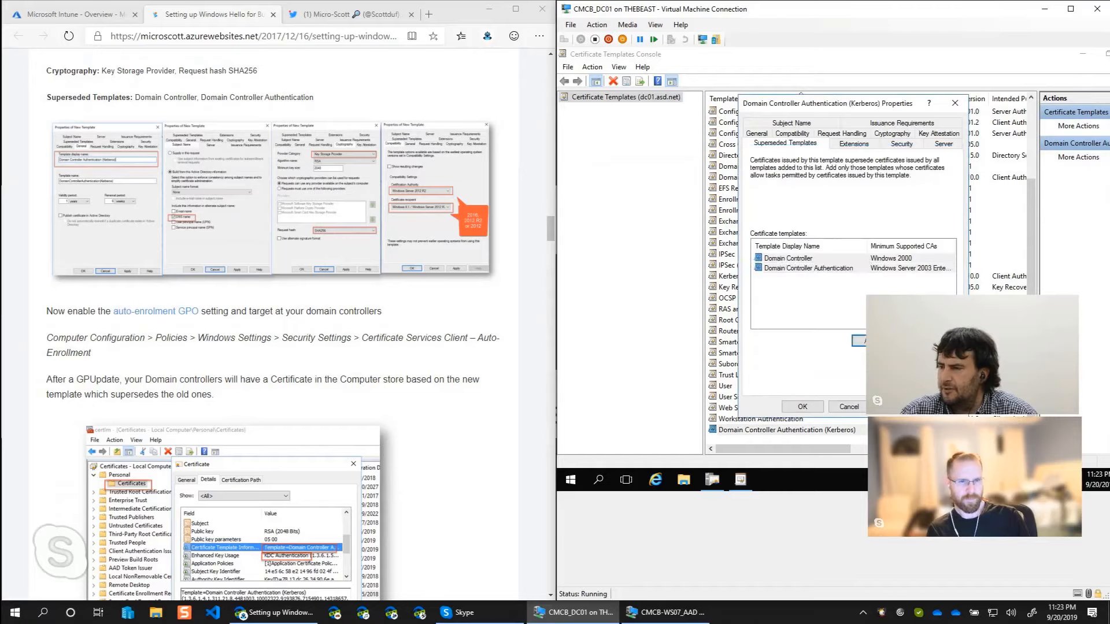
click(806, 408)
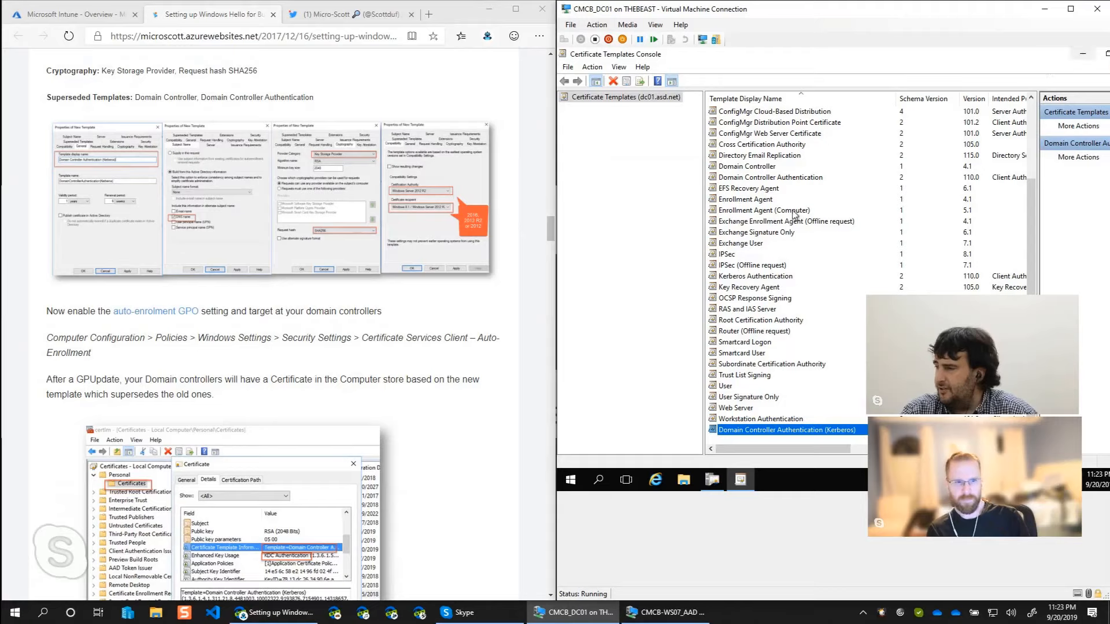
Close the Certificate Templates Console to return to the Certification Authority console
right_click(792, 435)
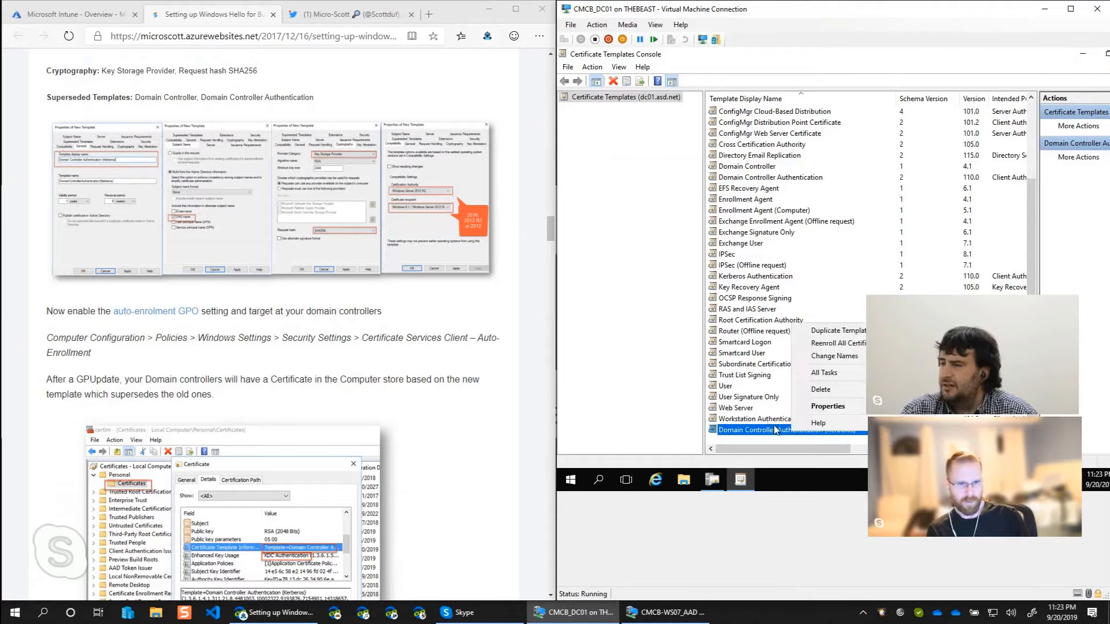
click(785, 448)
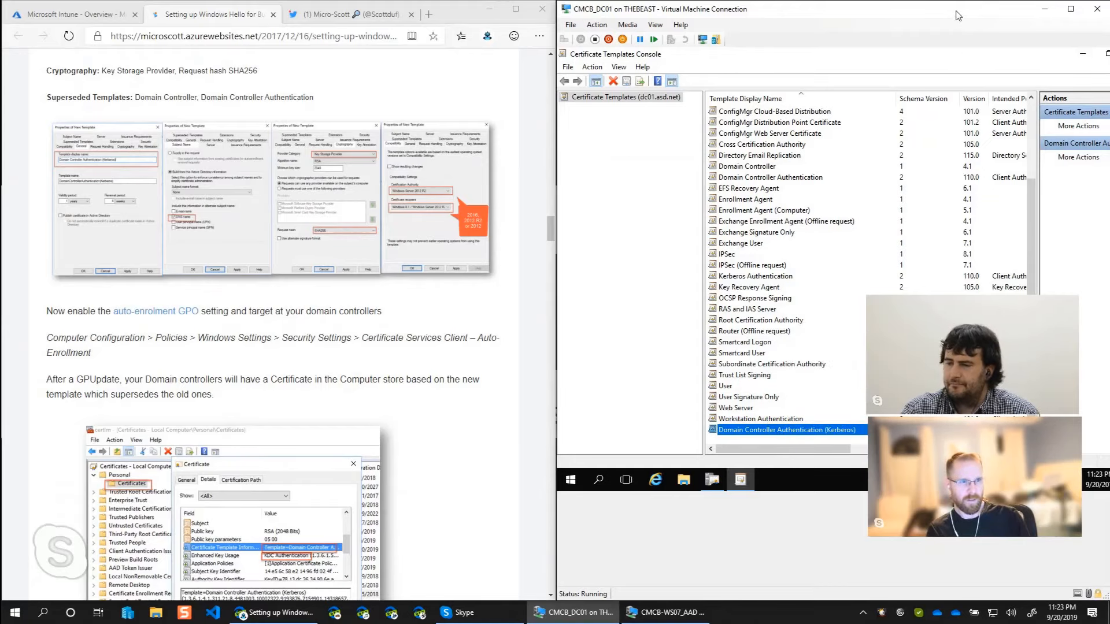
double_click(1061, 56)
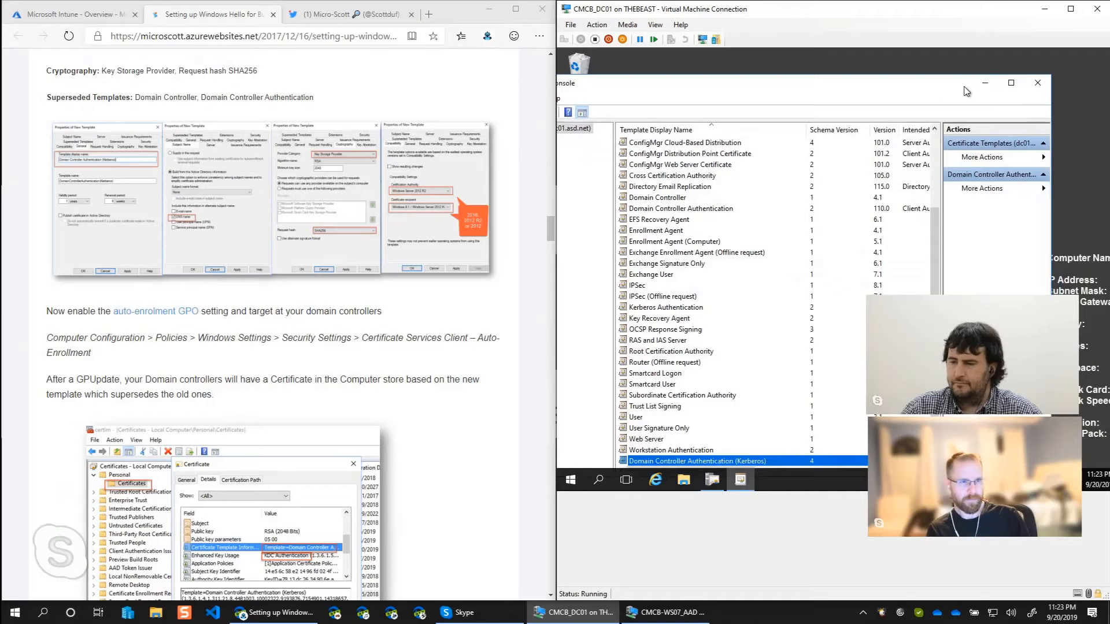
click(1038, 85)
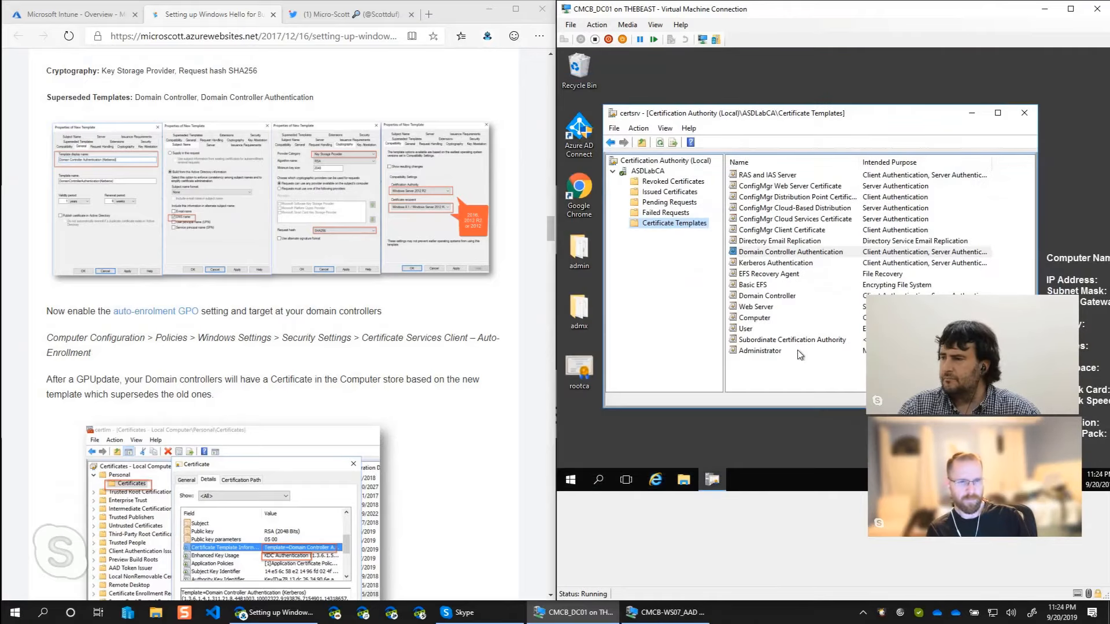
Issue the Domain Controller Authentication (Kerberos) certificate template on ASDLabCA and select it in the issued templates list
drag(924, 112, 945, 94)
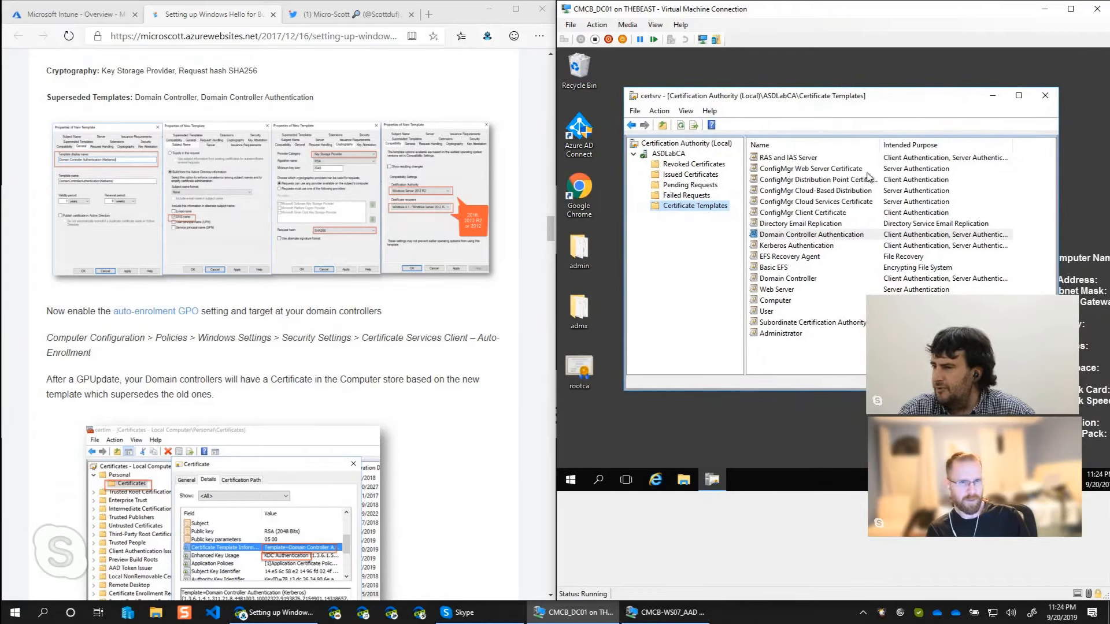
right_click(691, 205)
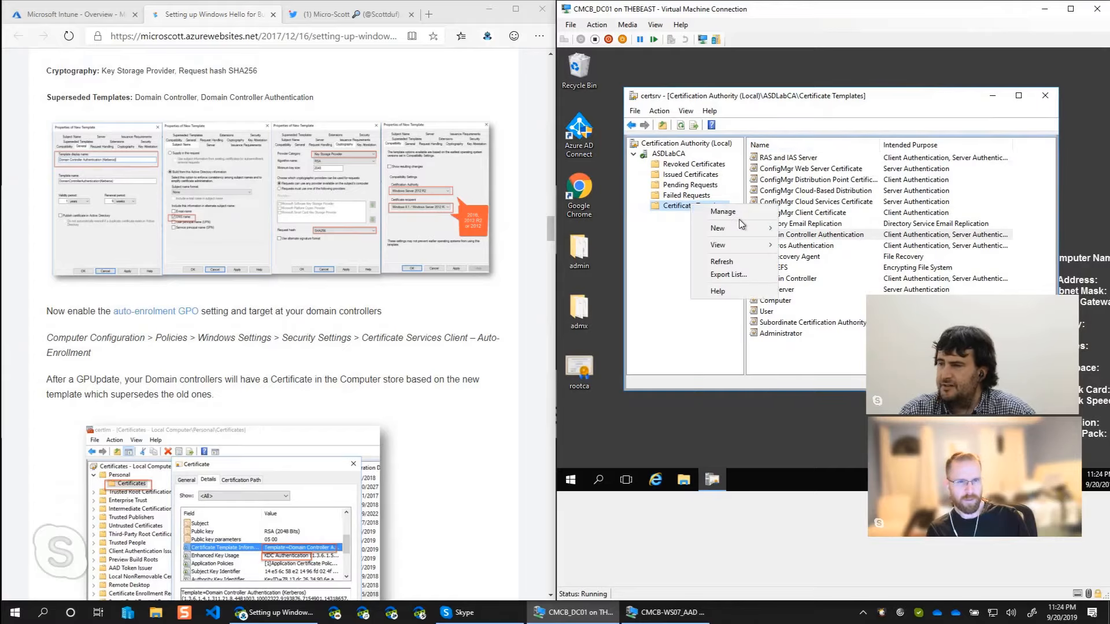
mouse_move(746, 228)
click(823, 229)
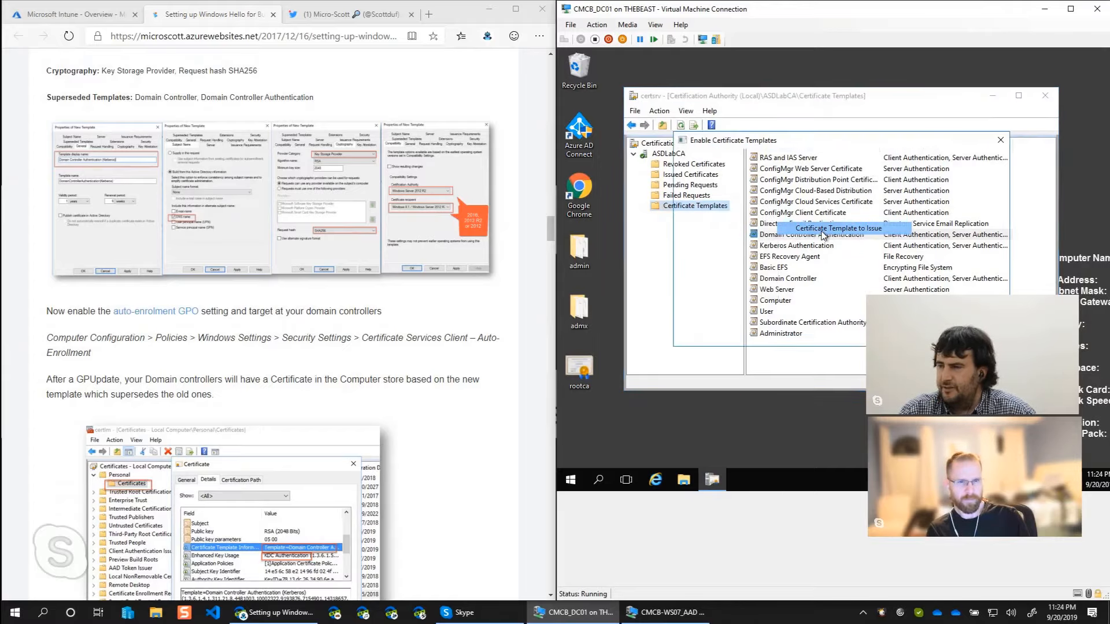
click(791, 270)
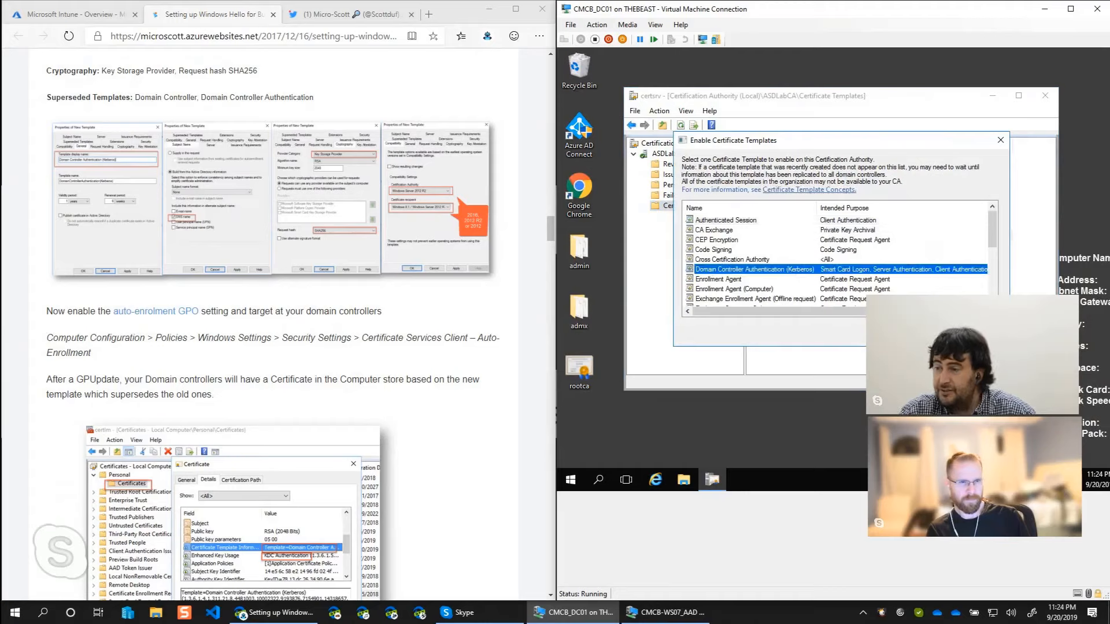
click(929, 332)
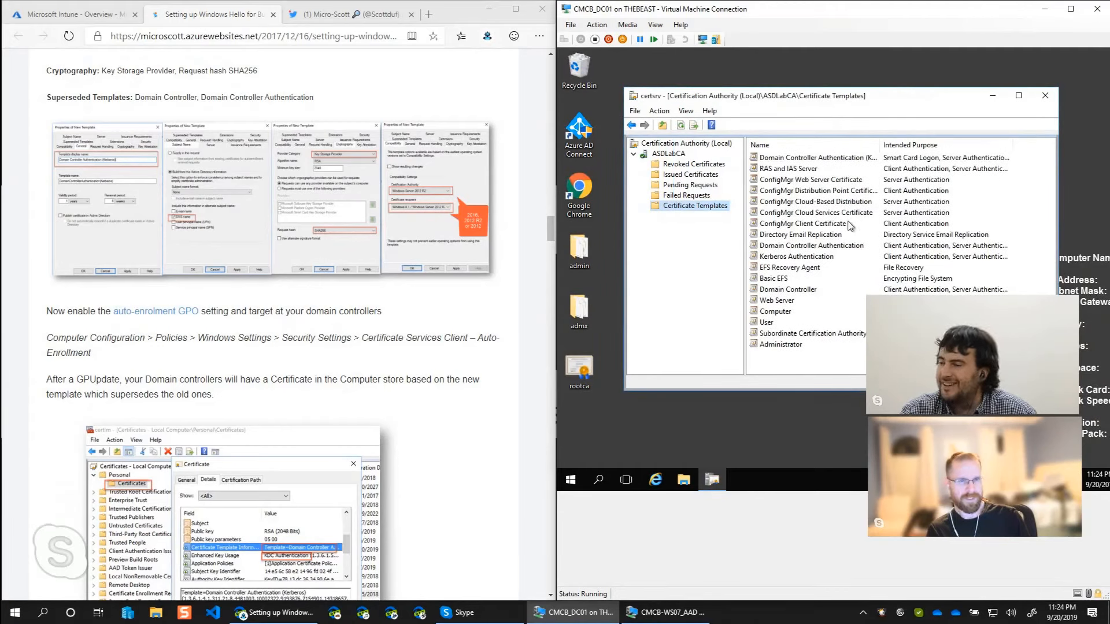
drag(881, 144, 903, 145)
click(861, 160)
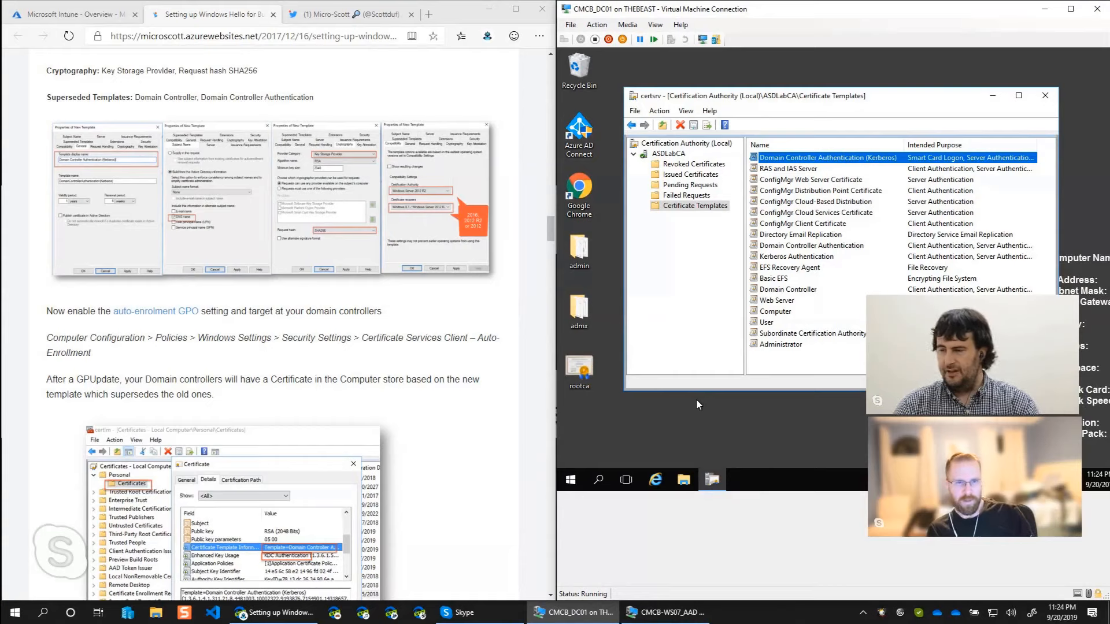
Open the local computer's certificate manager on the domain controller and show the certificates in its Personal store
click(571, 487)
text(cer)
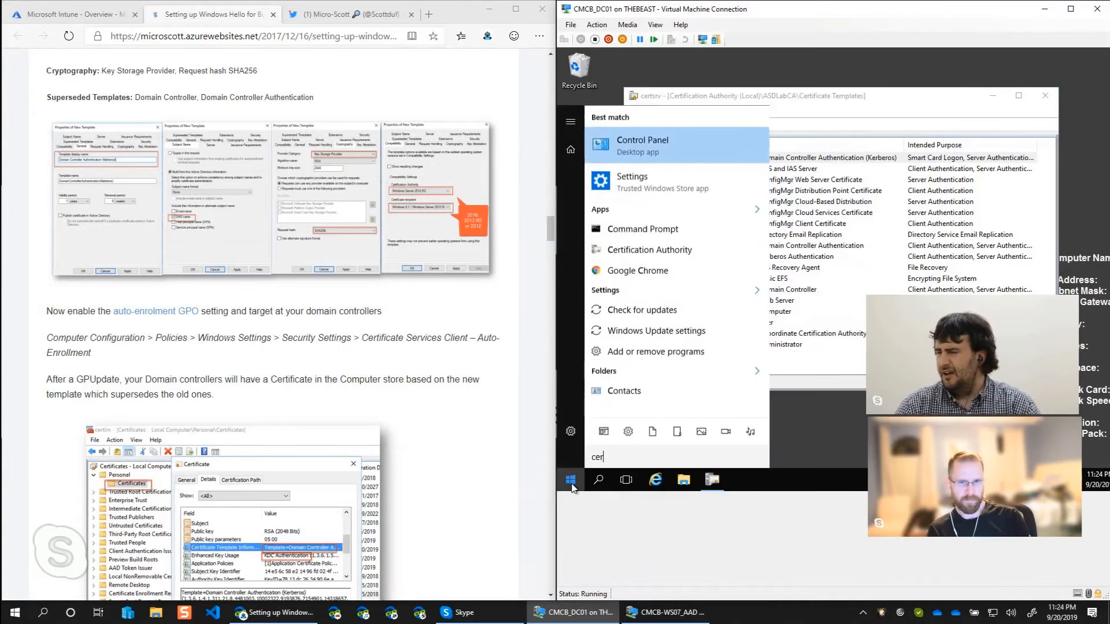
text(ti)
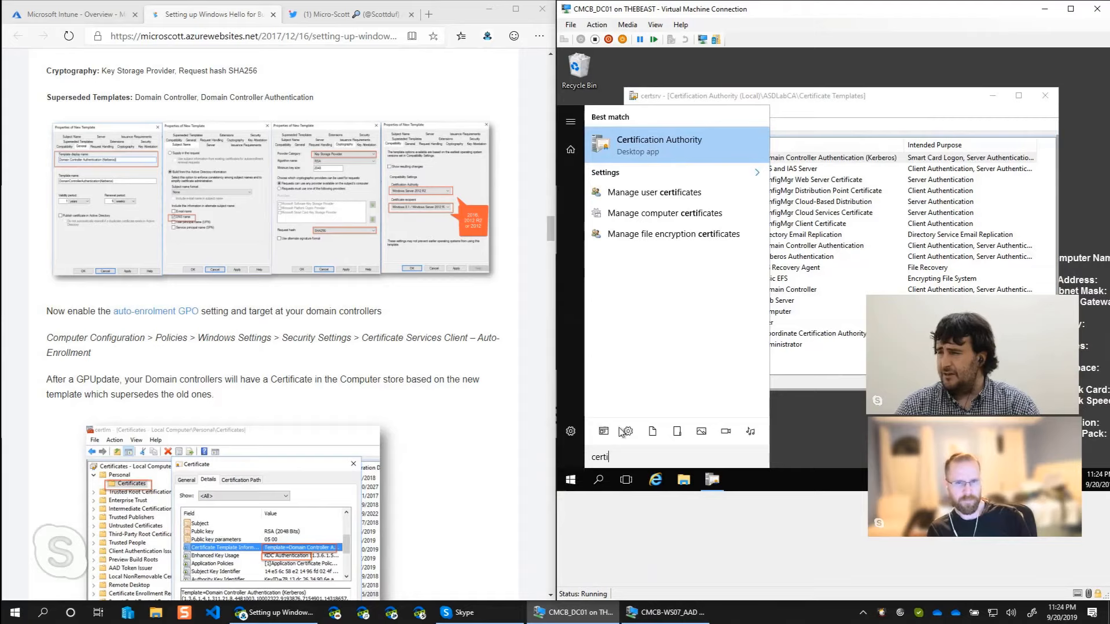
click(703, 219)
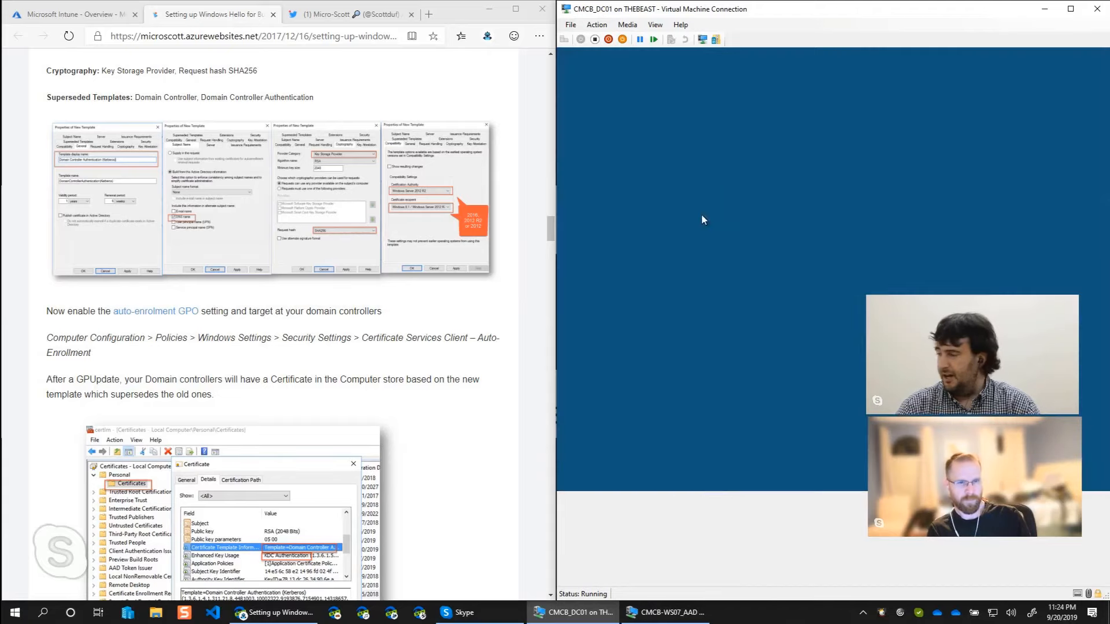
click(801, 338)
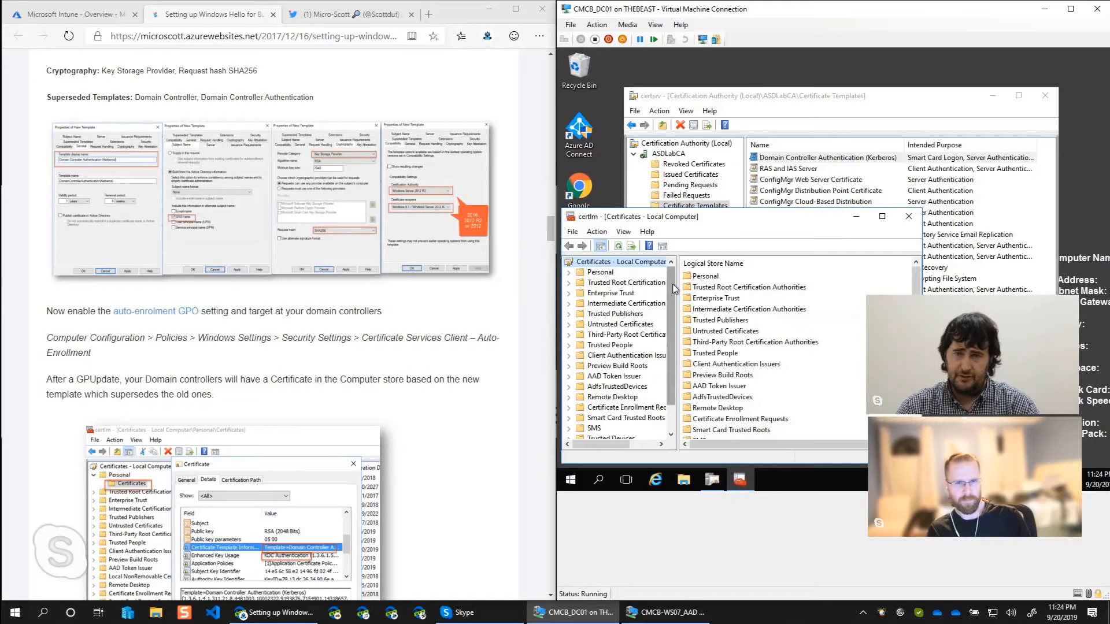
drag(677, 284, 737, 284)
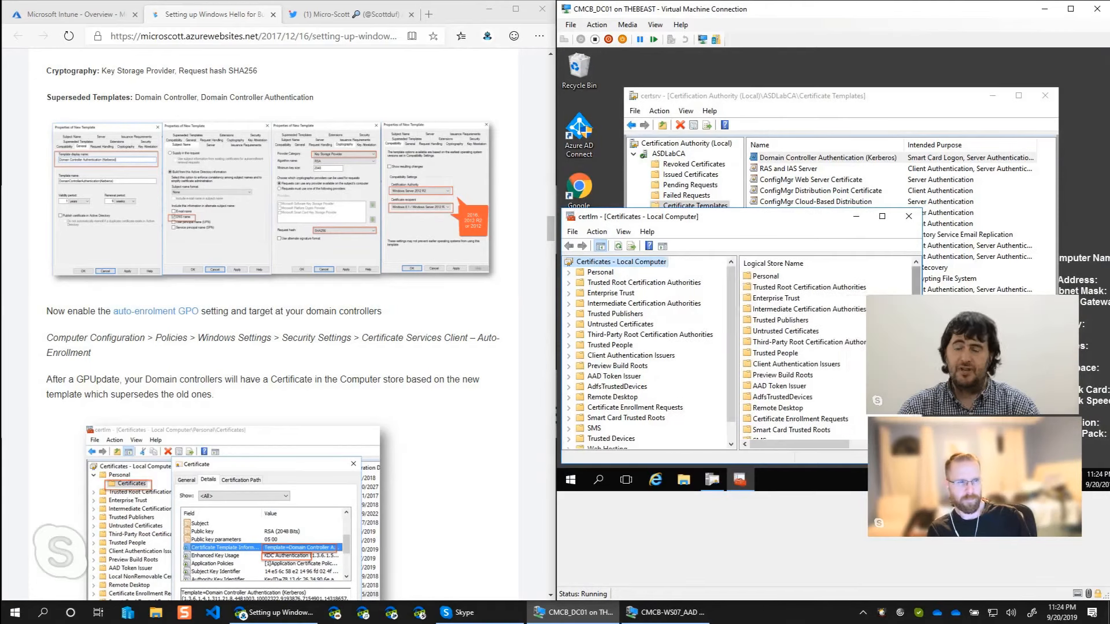
drag(922, 312, 1018, 313)
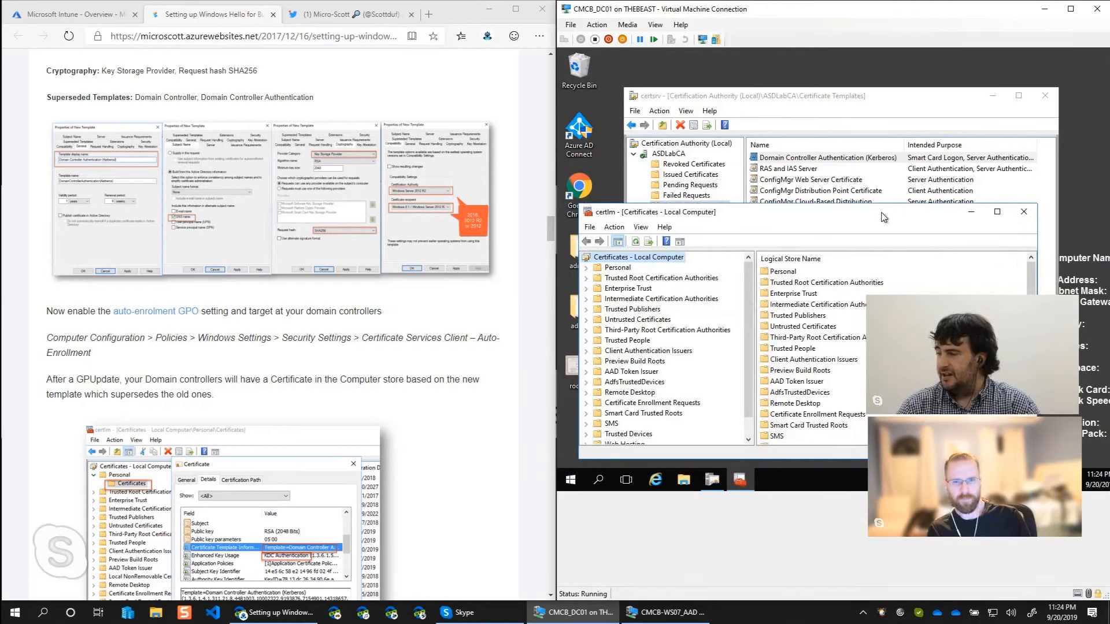
drag(864, 219, 888, 180)
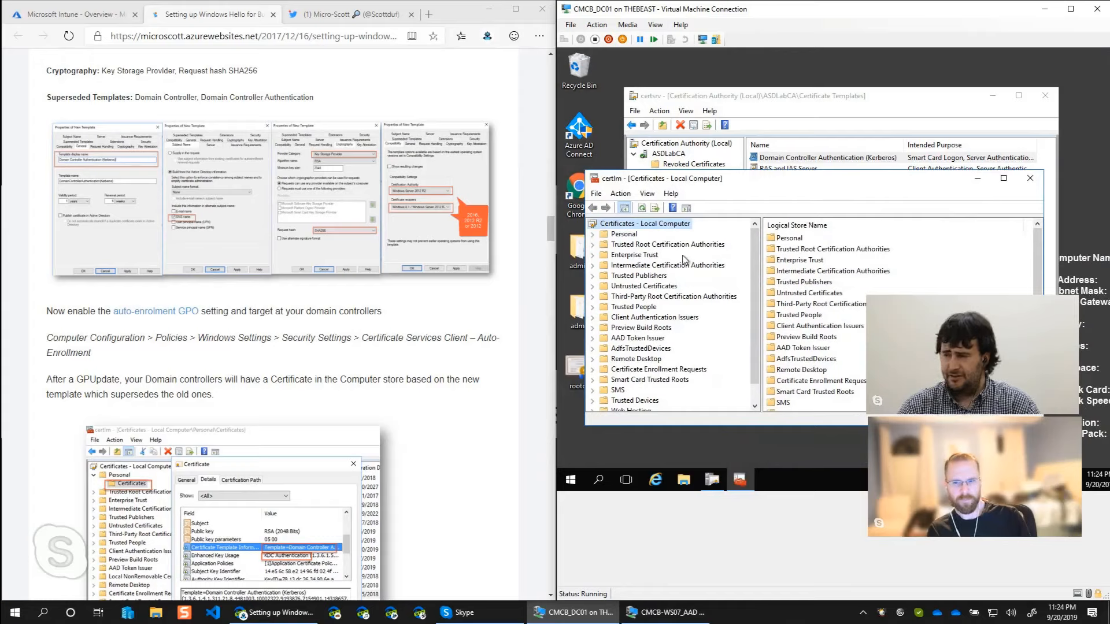
double_click(620, 236)
click(638, 245)
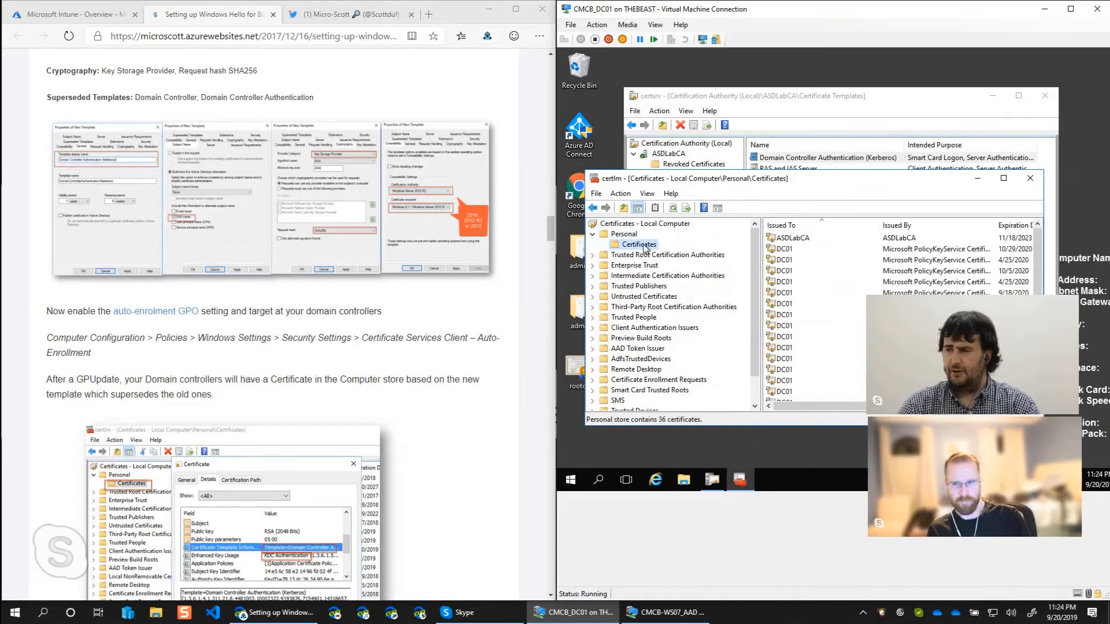
Request and enroll a new Domain Controller Authentication (Kerberos) certificate through the Active Directory Enrollment Policy
right_click(645, 246)
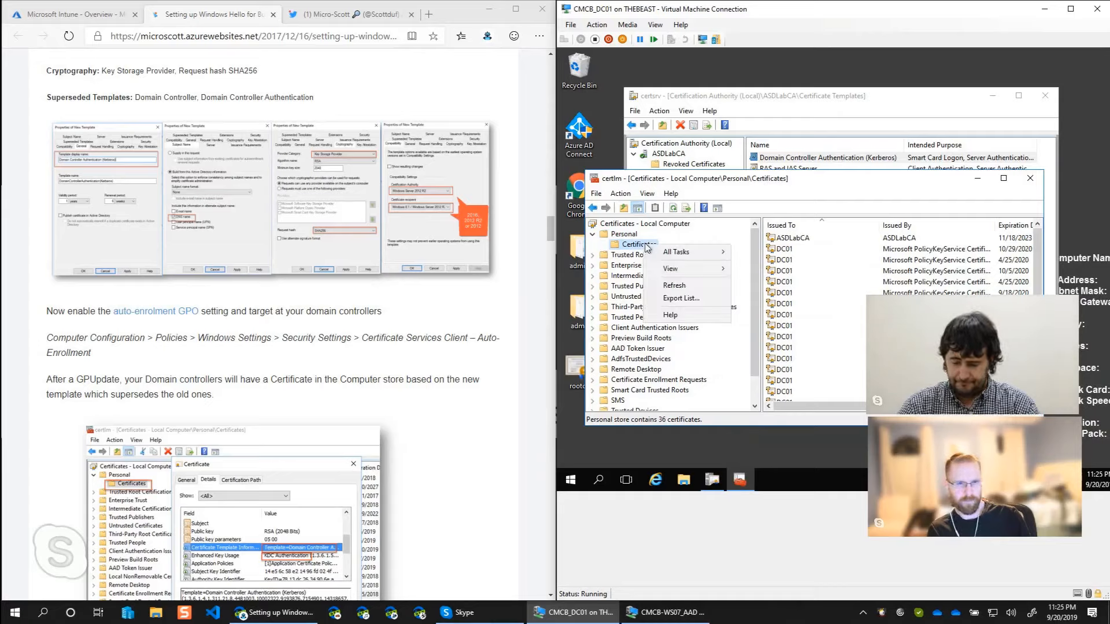
mouse_move(685, 252)
click(796, 256)
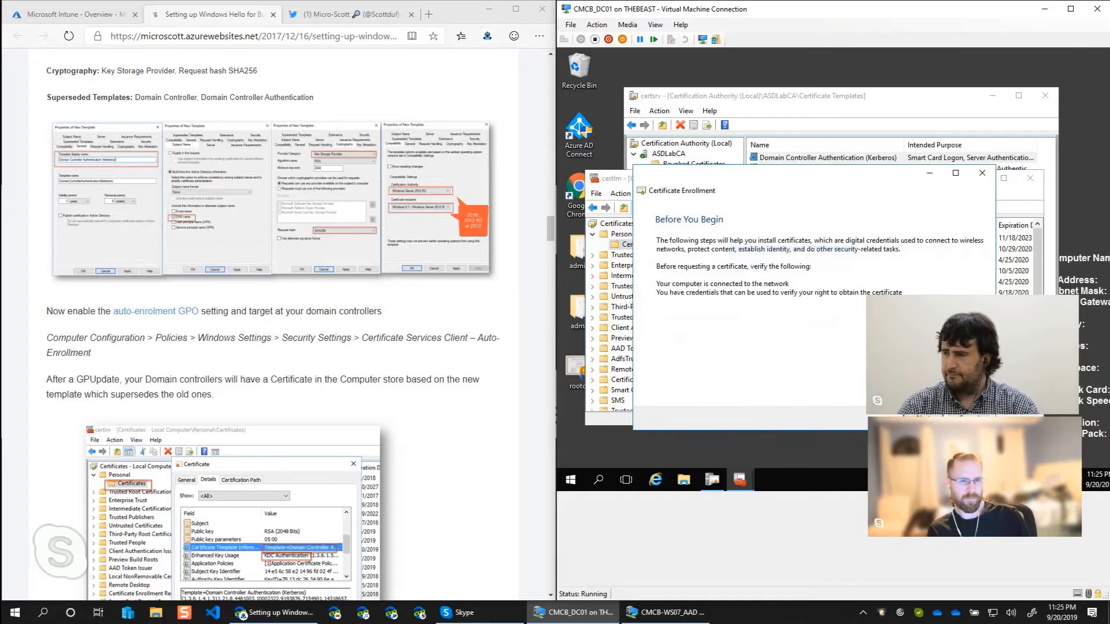
click(924, 417)
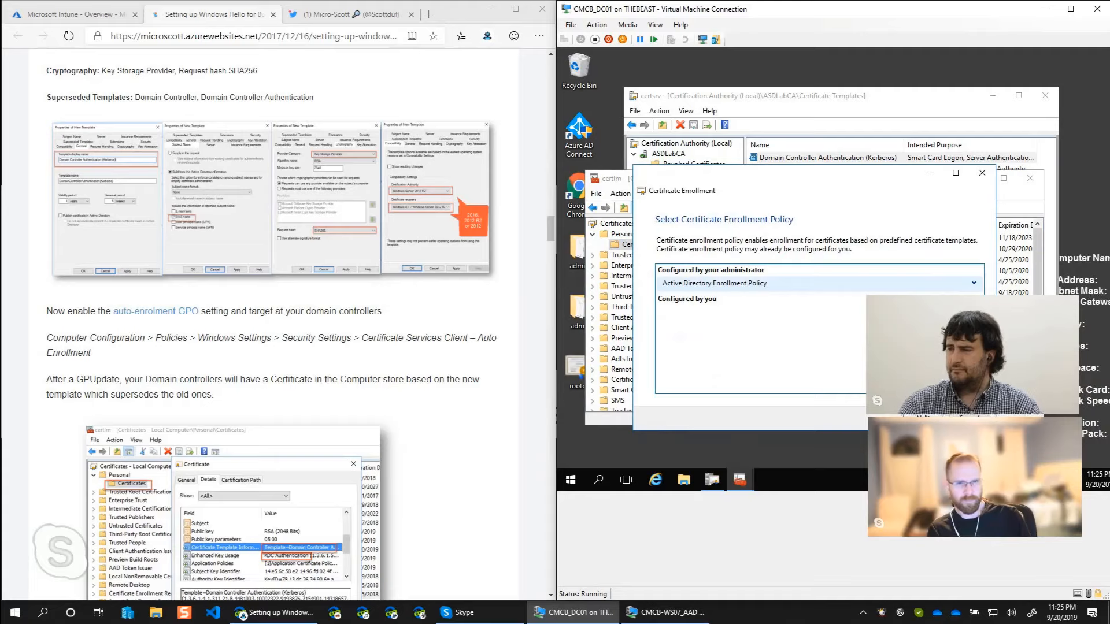
click(924, 417)
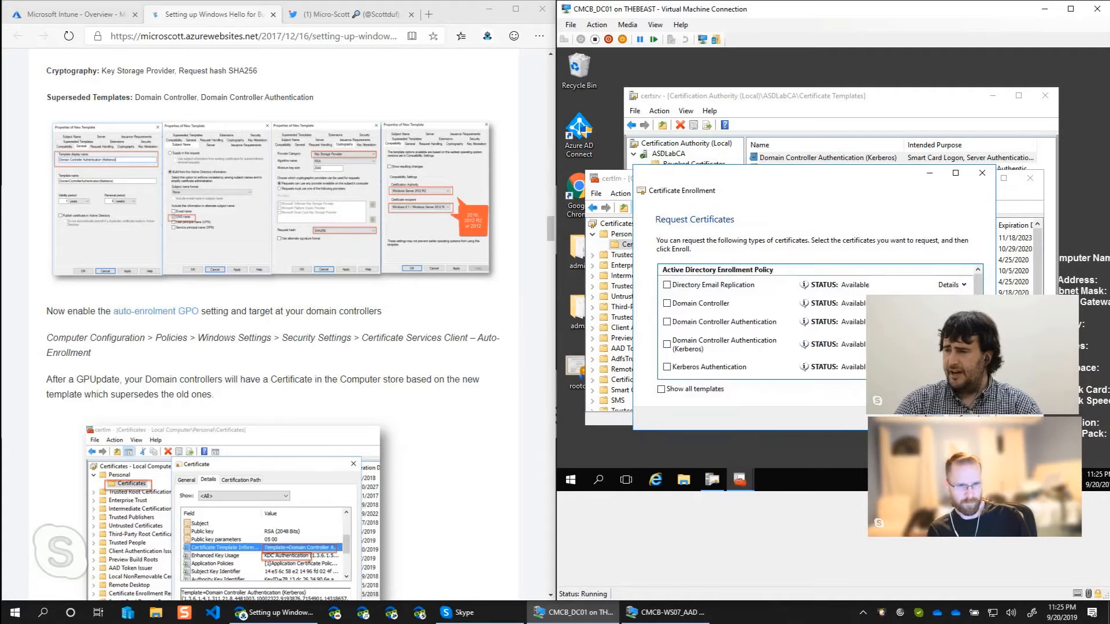
click(675, 349)
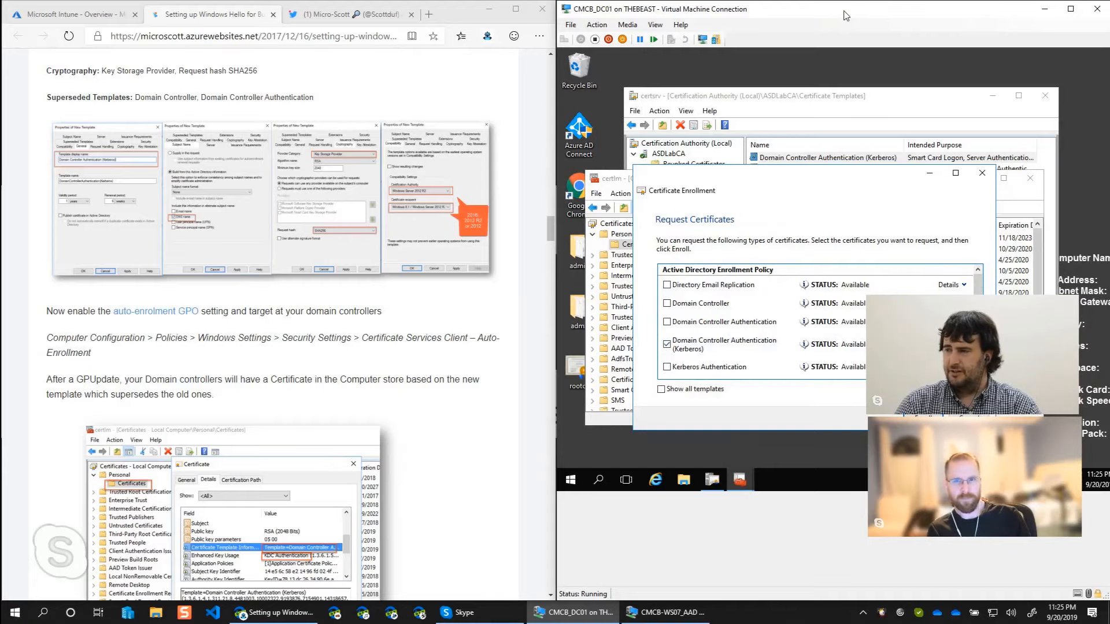
drag(845, 15, 573, 32)
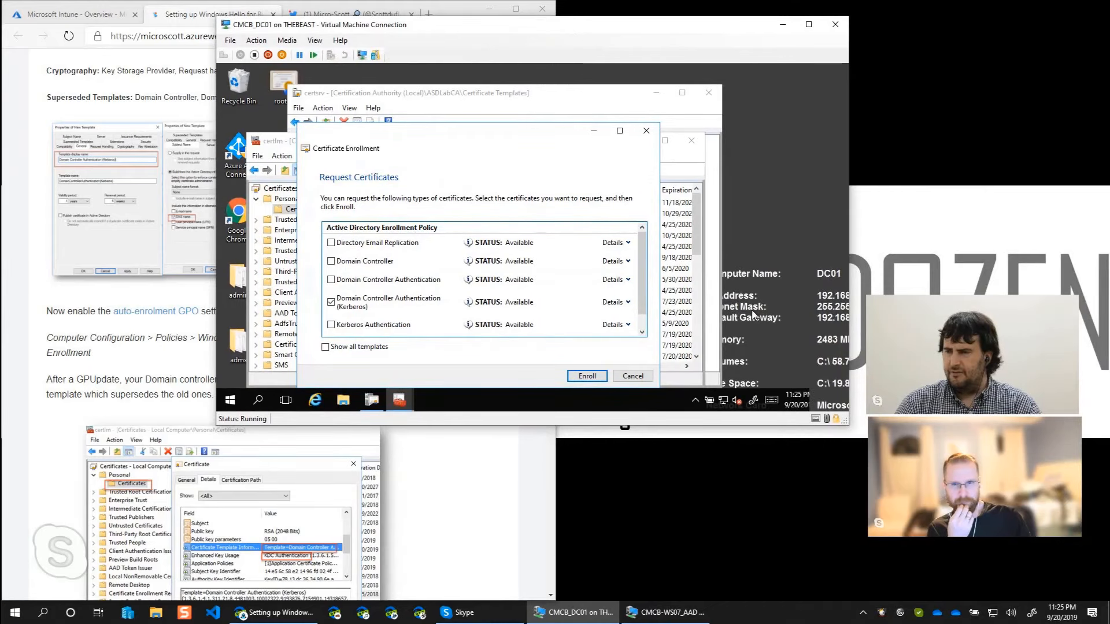
drag(547, 139, 563, 110)
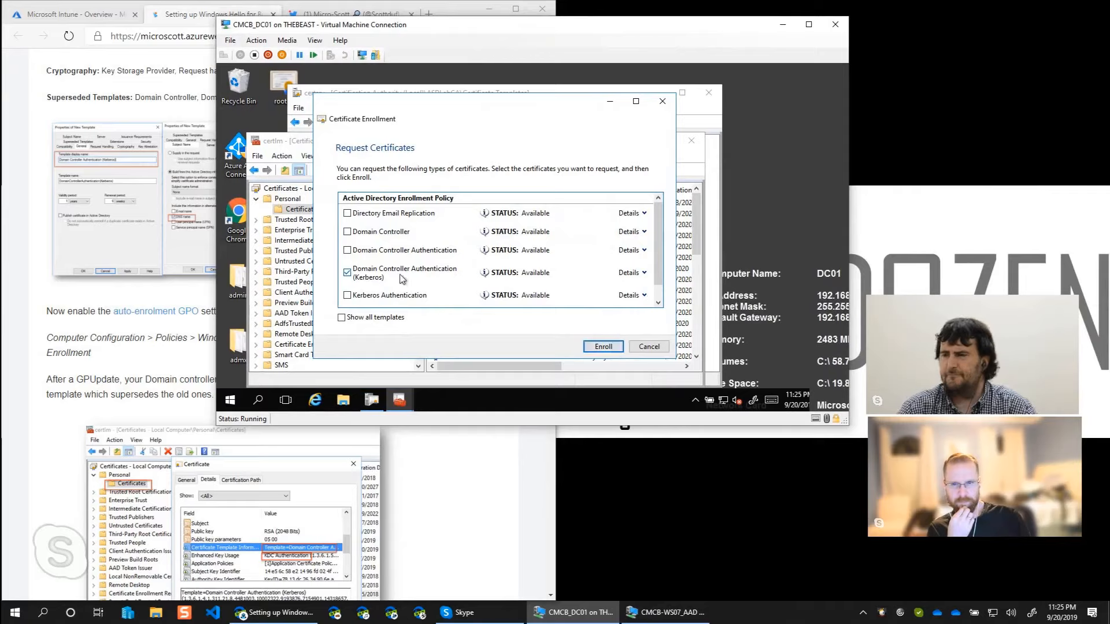
click(613, 351)
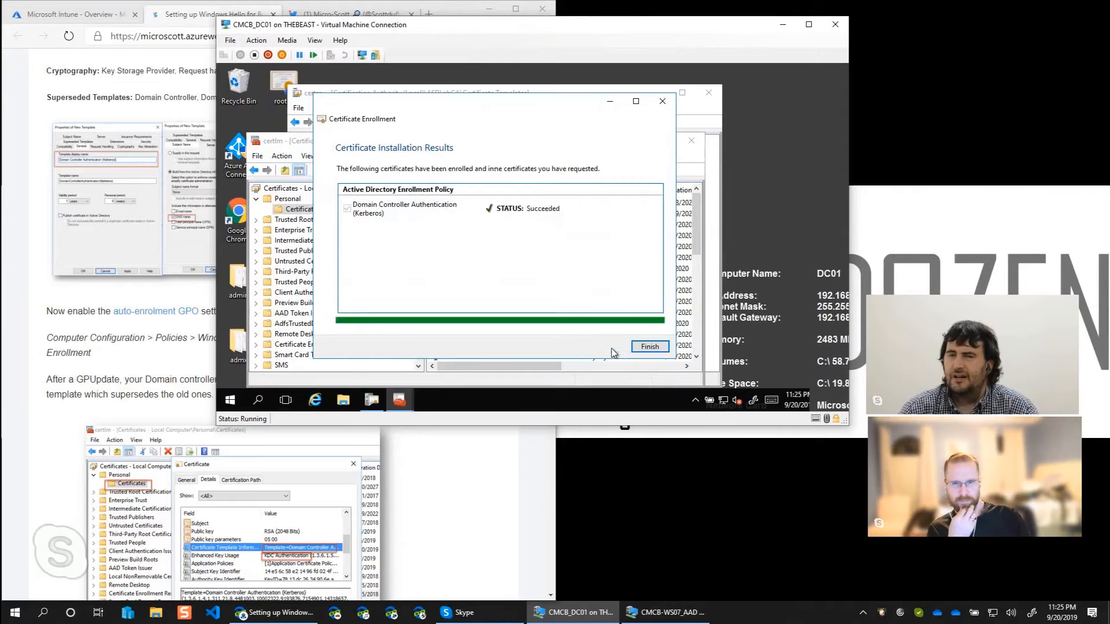
click(649, 347)
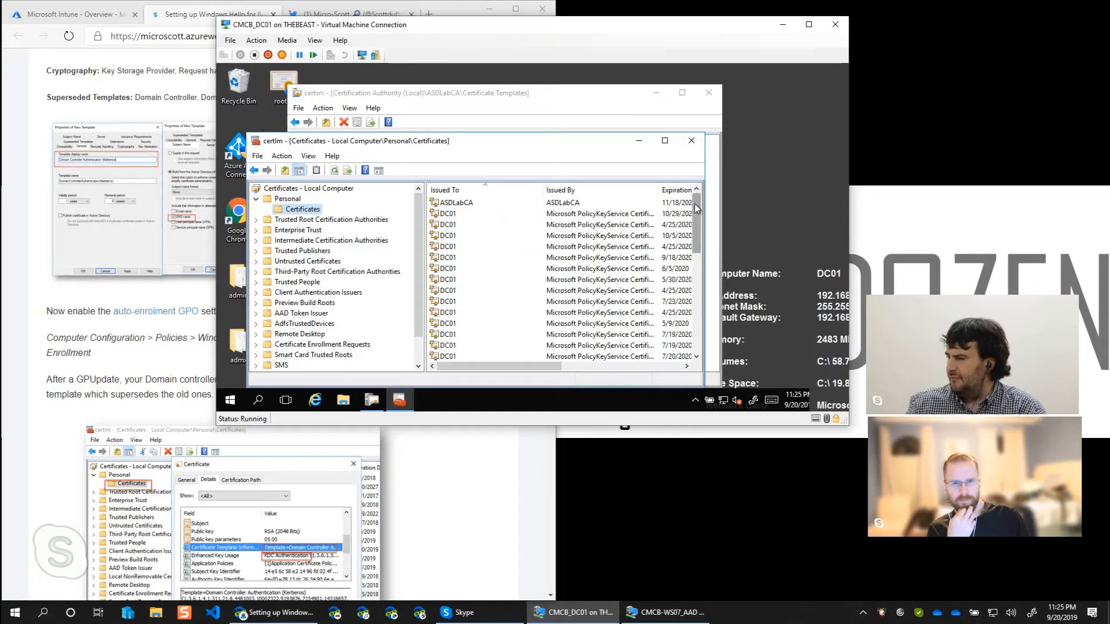
Check the intended purposes and certificate template of the newly enrolled certificate in the Personal store, and close both certificate consoles
drag(695, 204, 760, 231)
drag(598, 369, 696, 374)
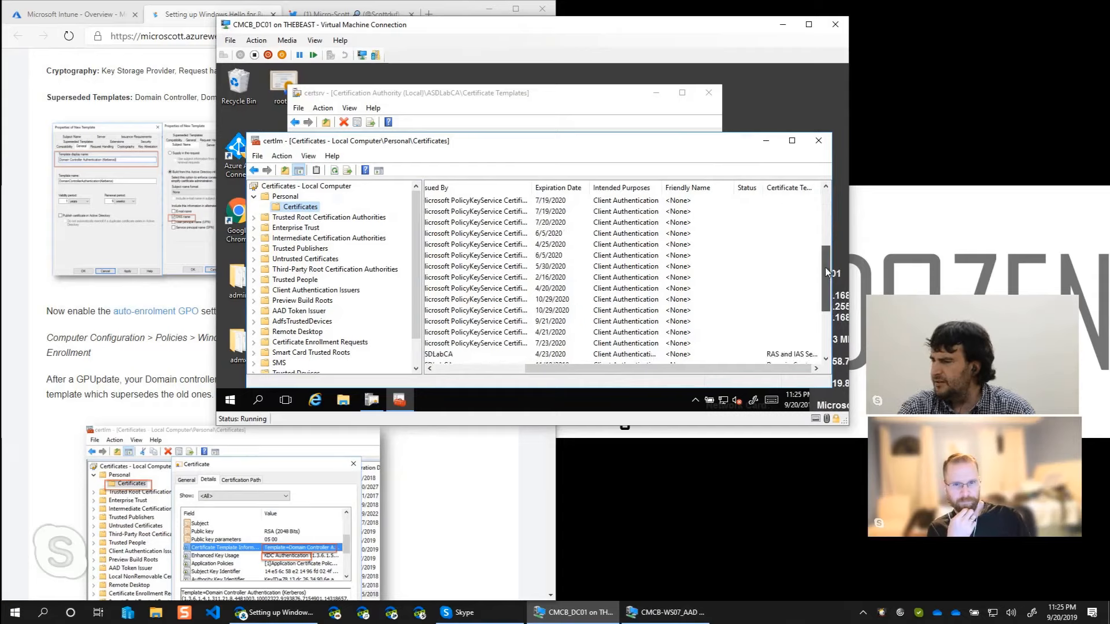
drag(824, 267, 831, 329)
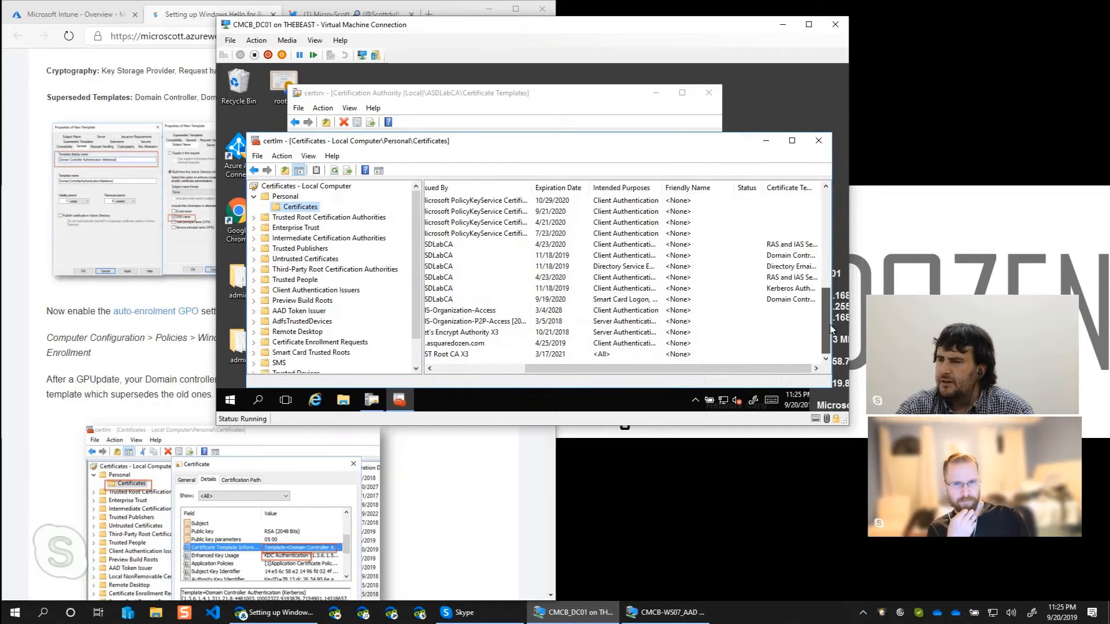
drag(693, 194, 723, 194)
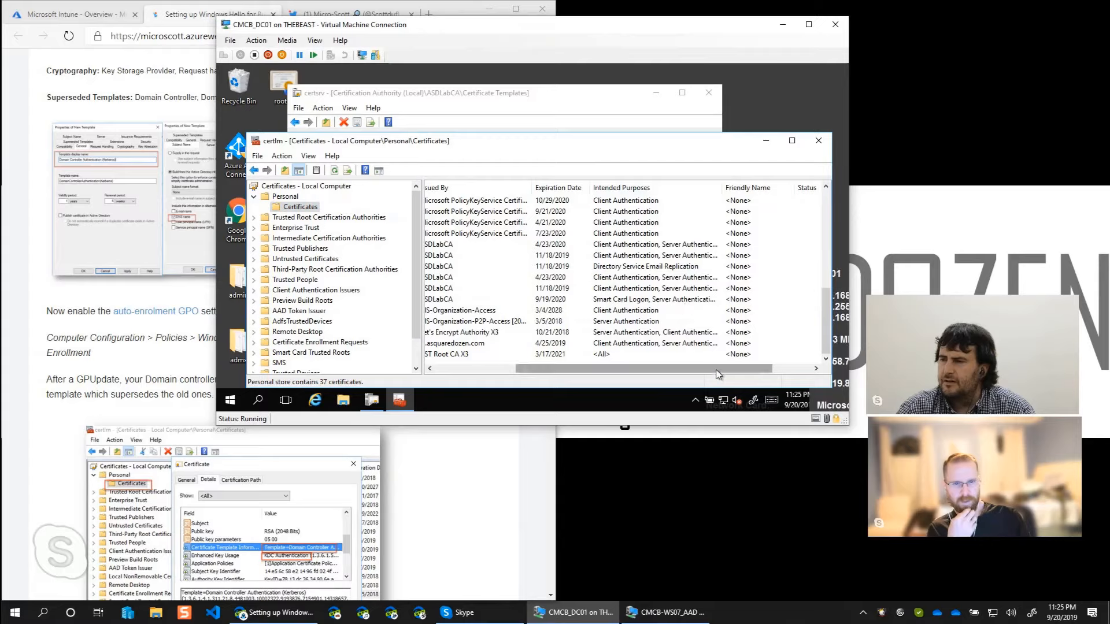
click(659, 299)
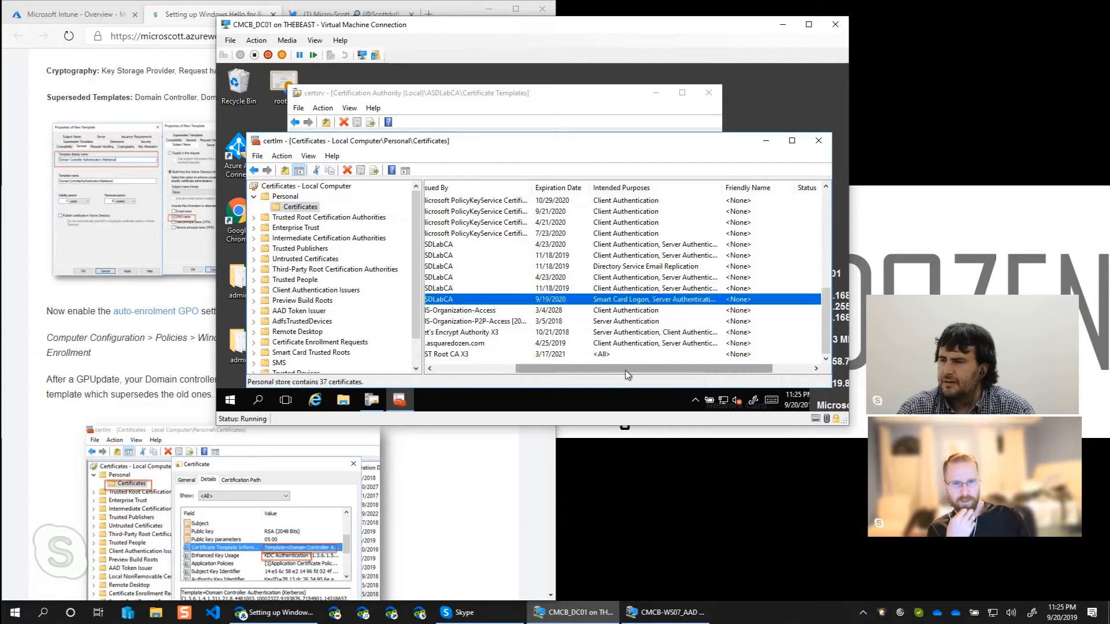
drag(689, 372, 746, 370)
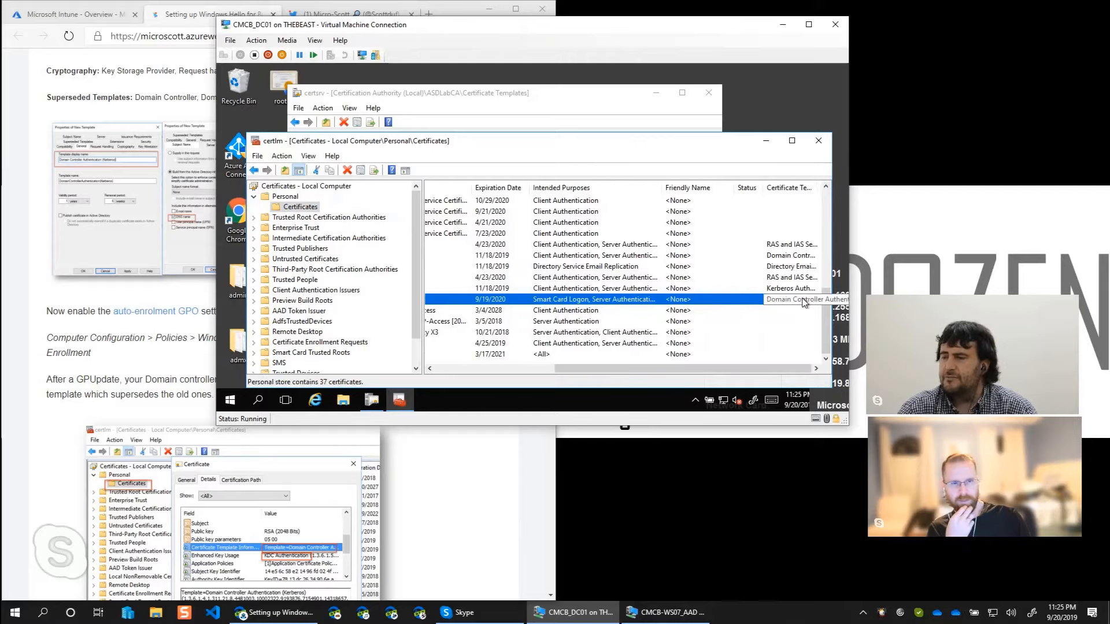
click(819, 140)
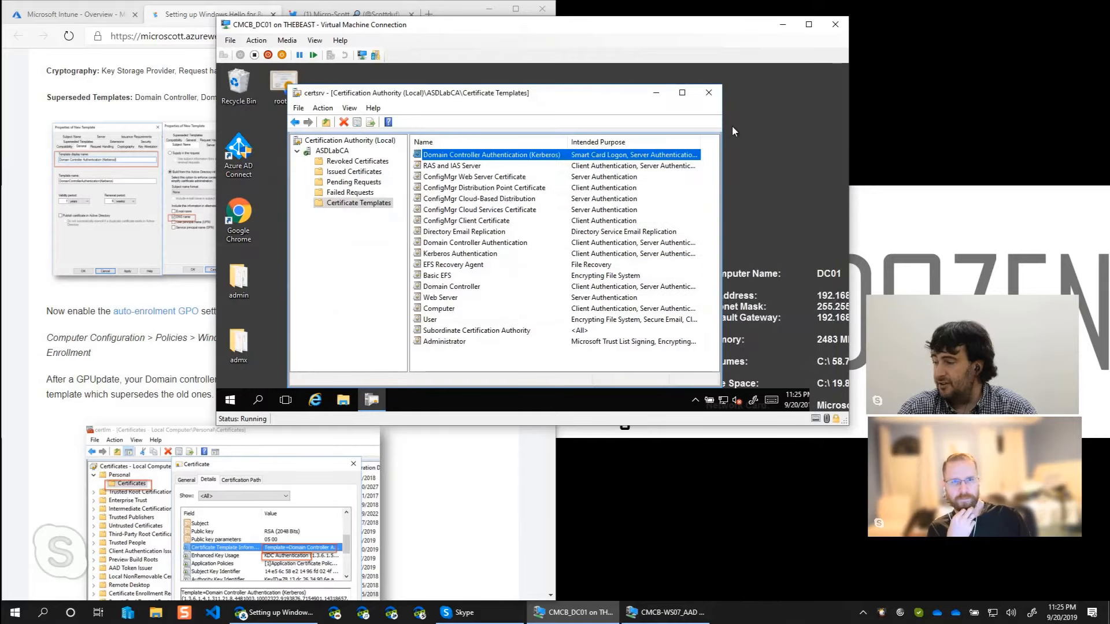
click(709, 94)
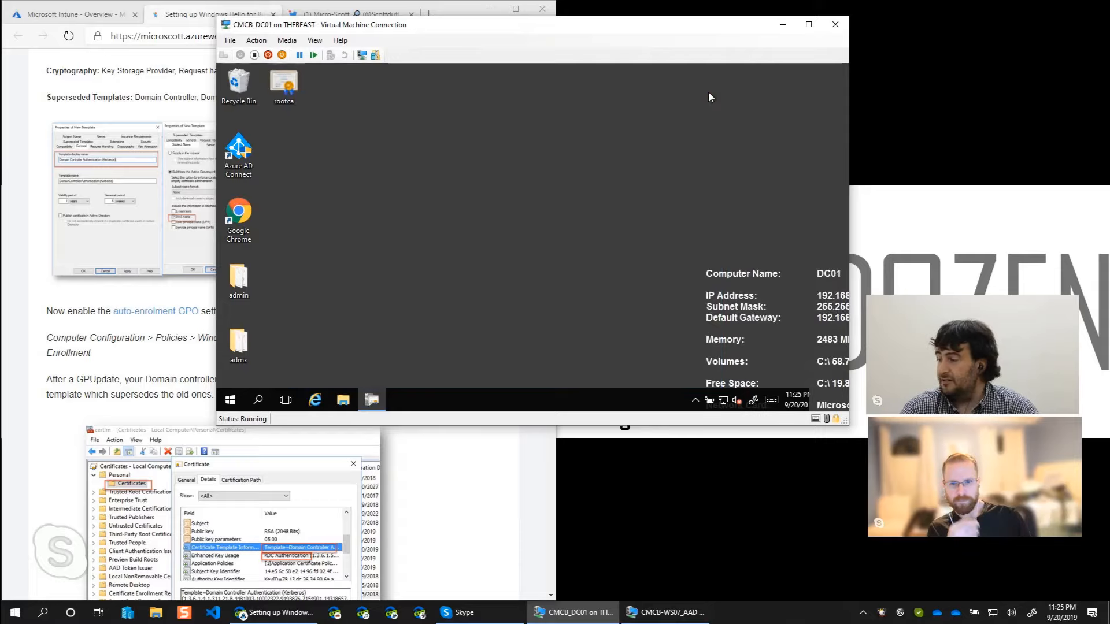
Switch to the CMCB-WS07_AAD virtual machine and sign in to the workstation with the account PIN
click(645, 614)
click(543, 375)
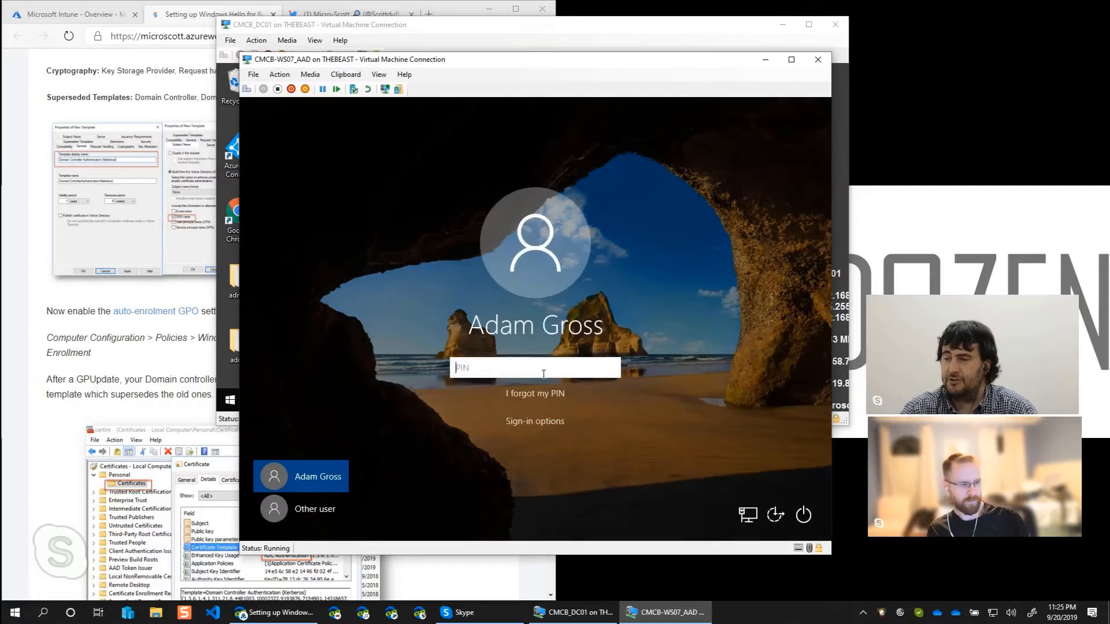
text(••••••)
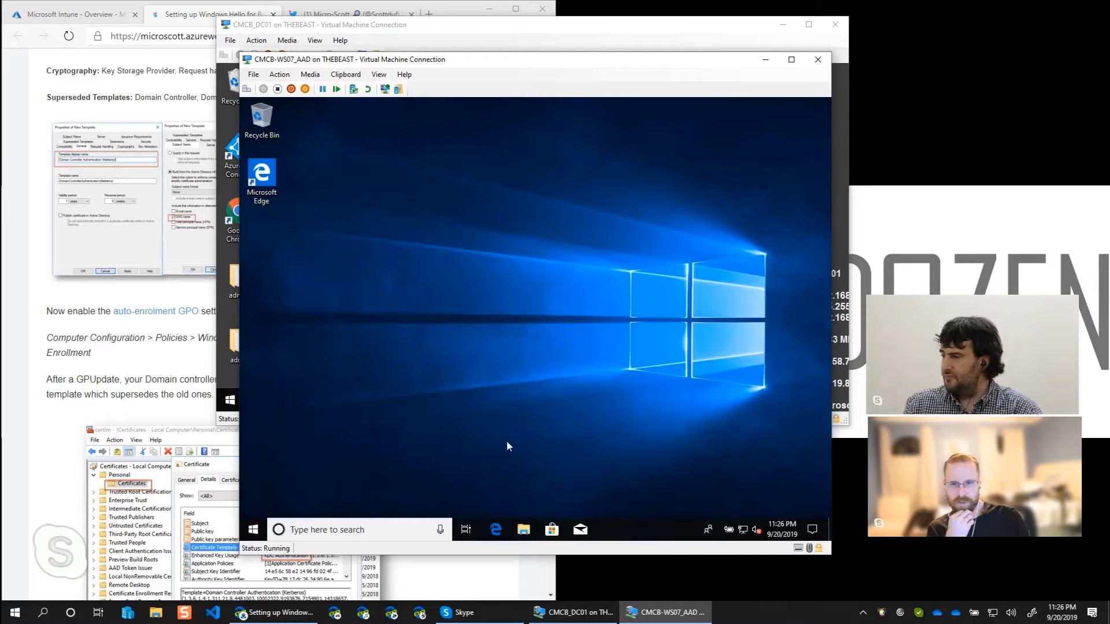
Try to open the administrative share \\cm01\c$ from the workstation
click(410, 531)
text(W)
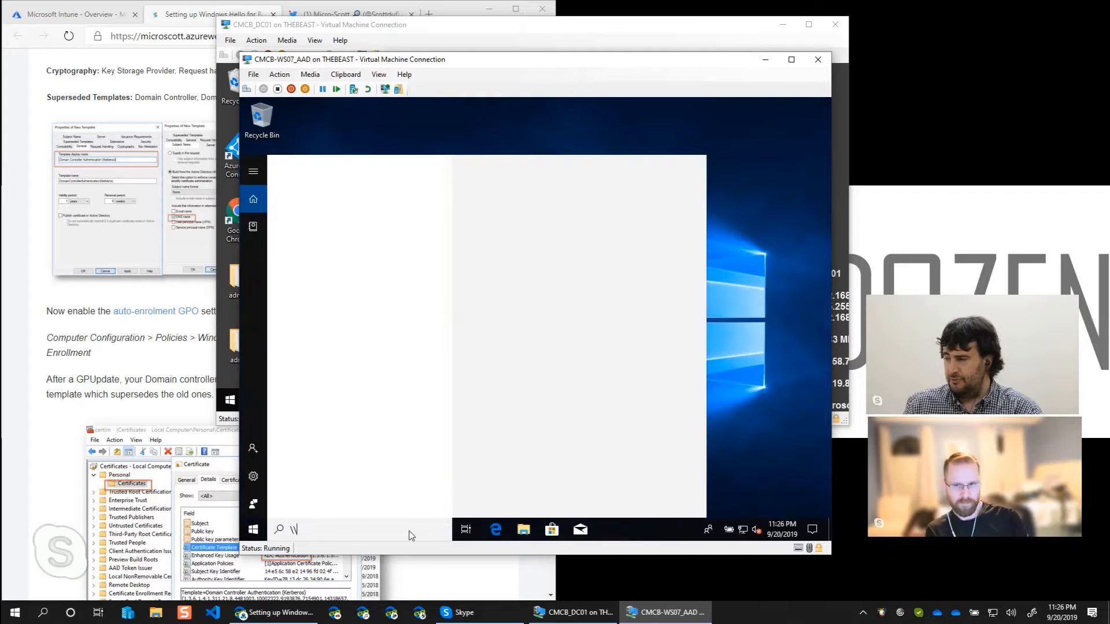
text(cm)
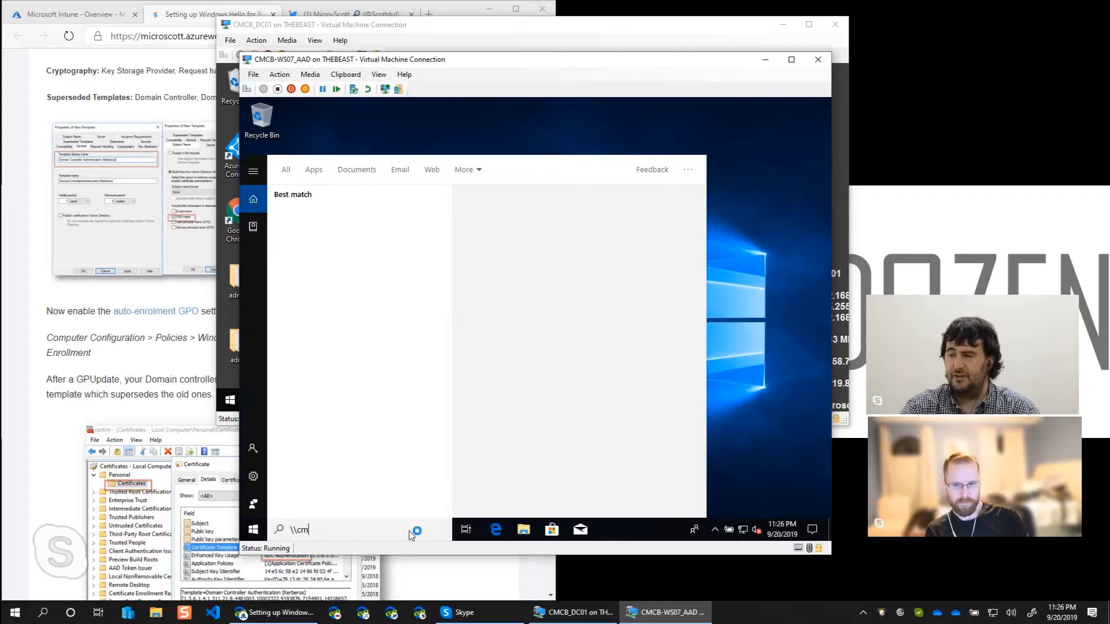
text(01\)
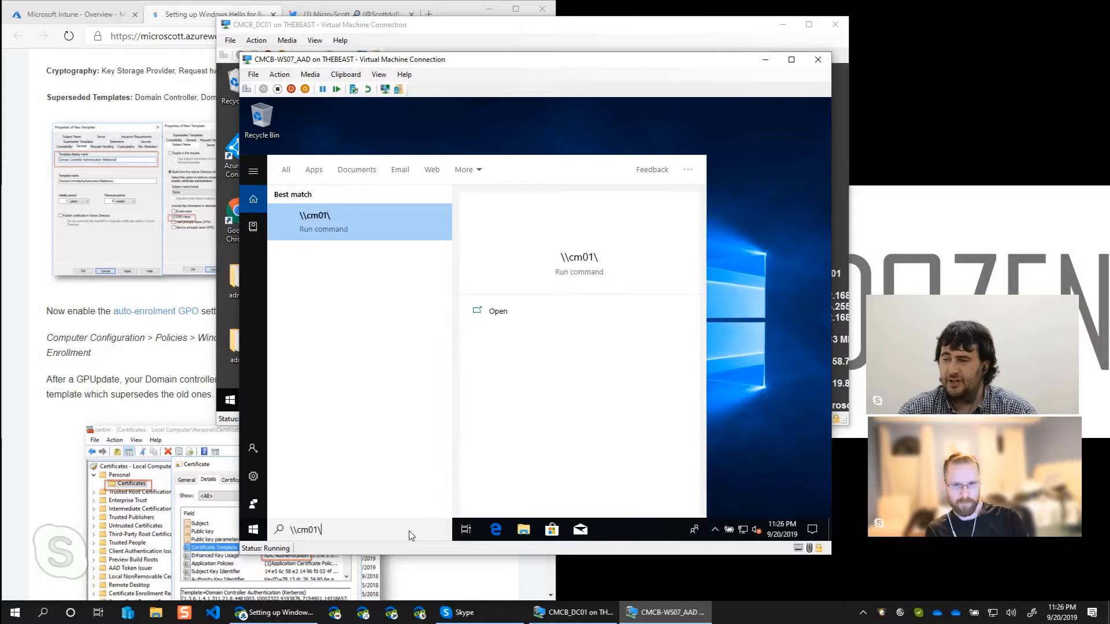
text(c$)
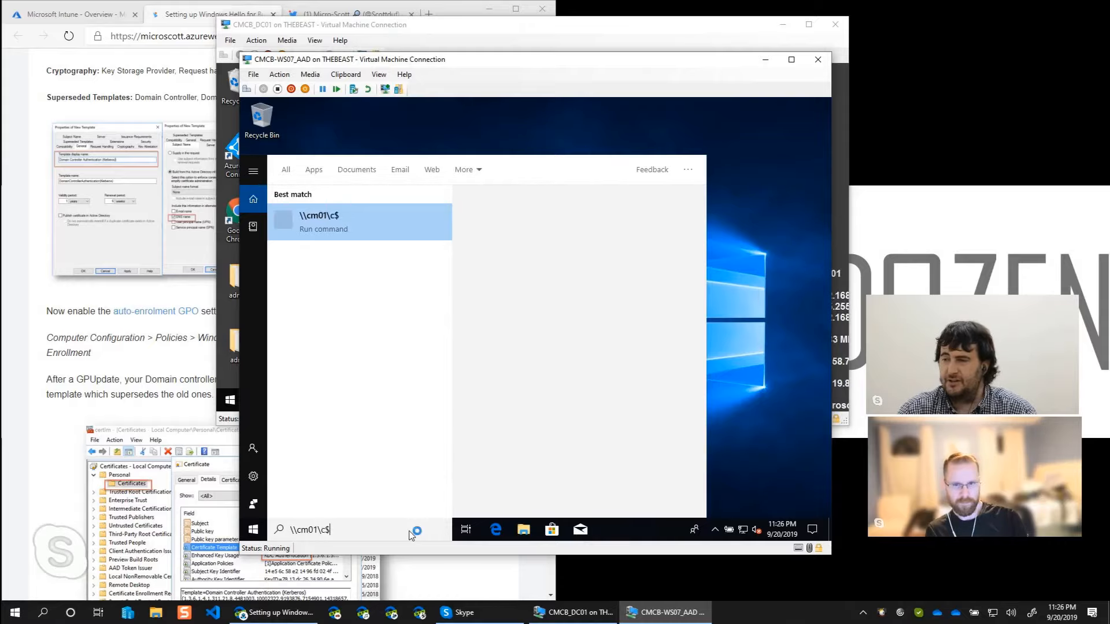
key(Return)
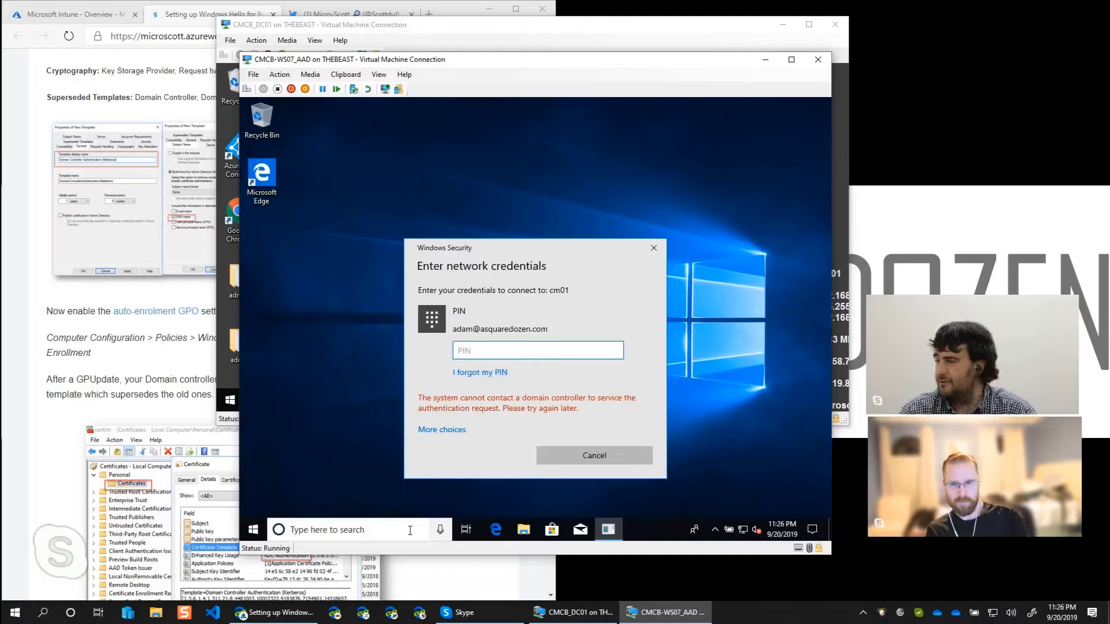
Leave the current workstation session and sign back in with the account PIN
click(257, 530)
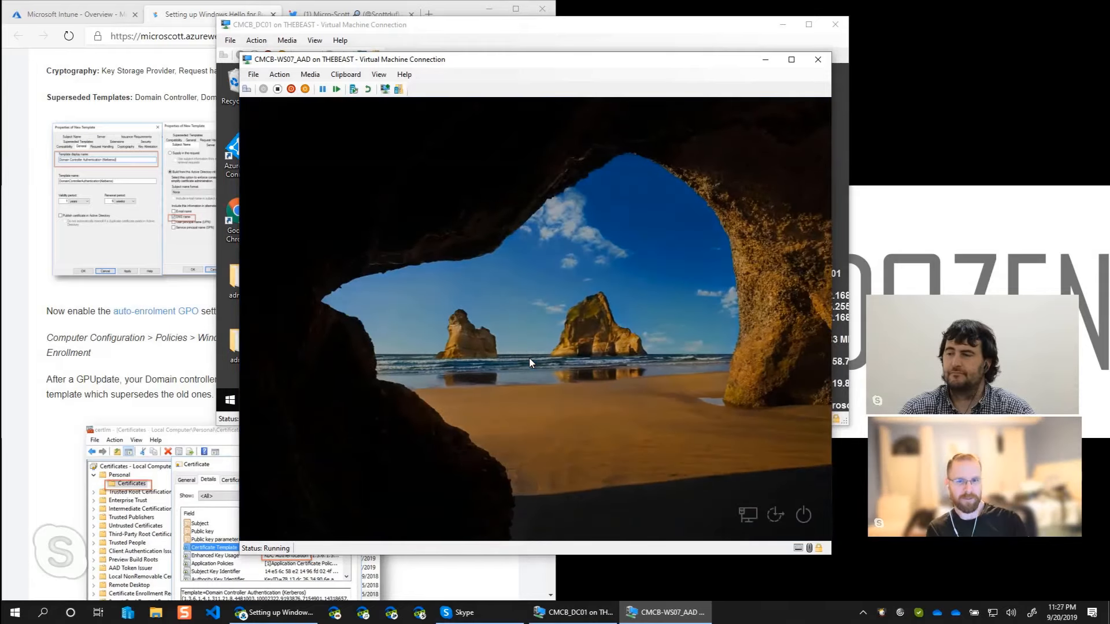
text(••)
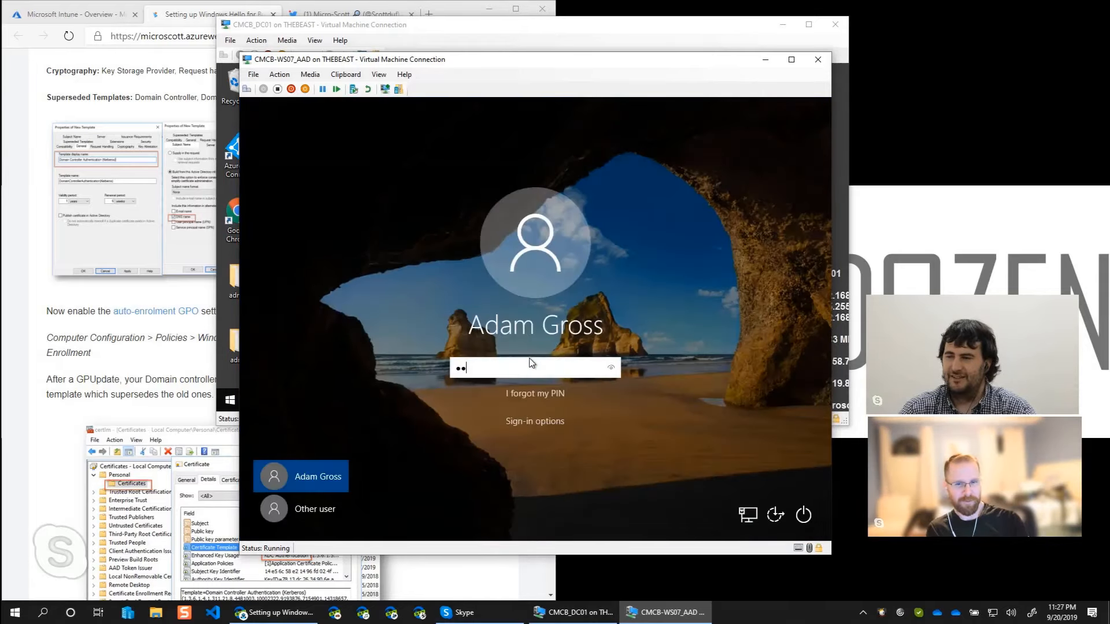
text(••)
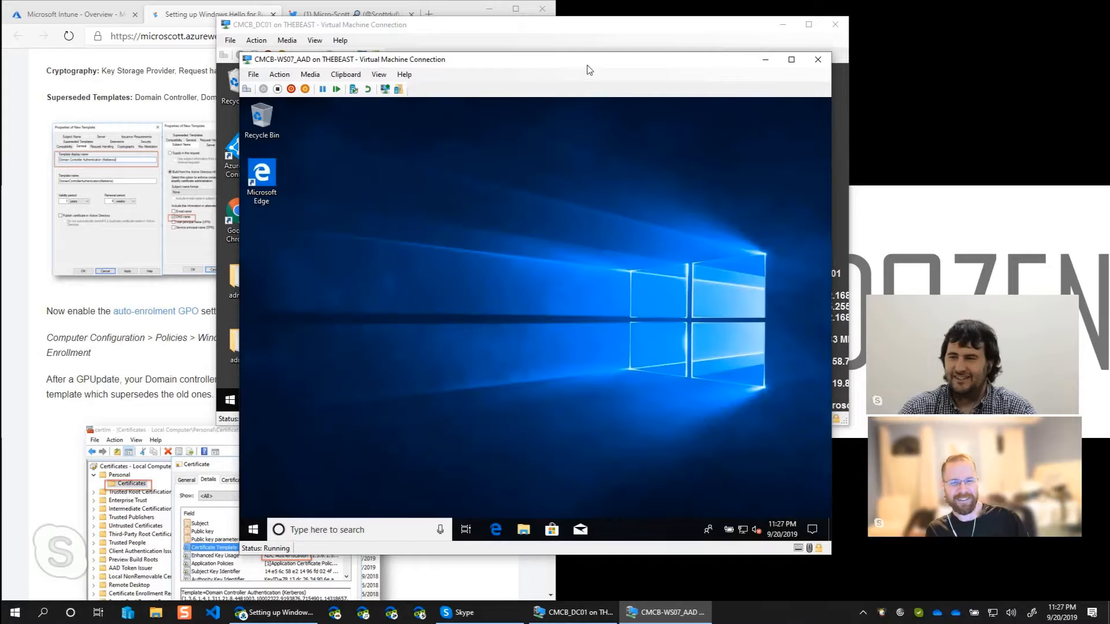
Try again to open \\cm01\c$ from the new session, and dismiss the network credentials request
key(super)
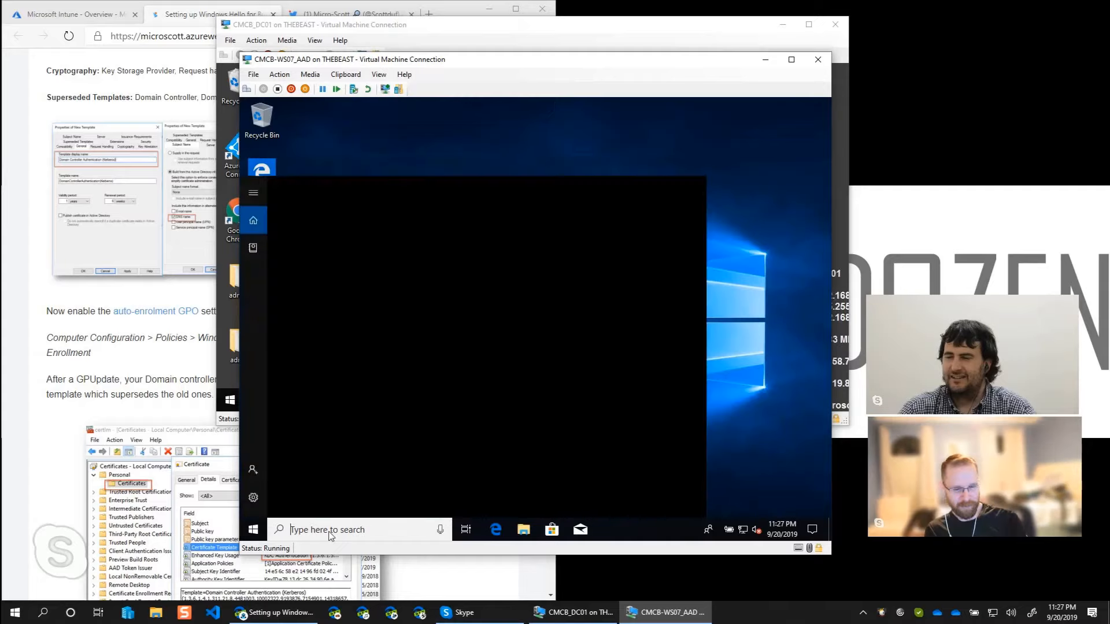
text(W)
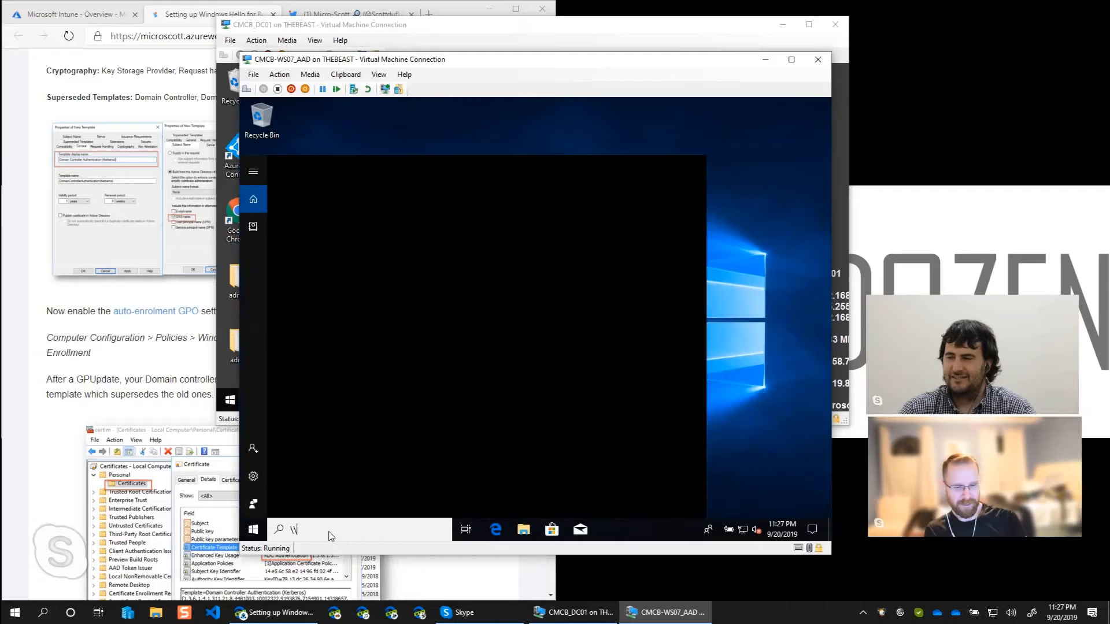
text(cm01\)
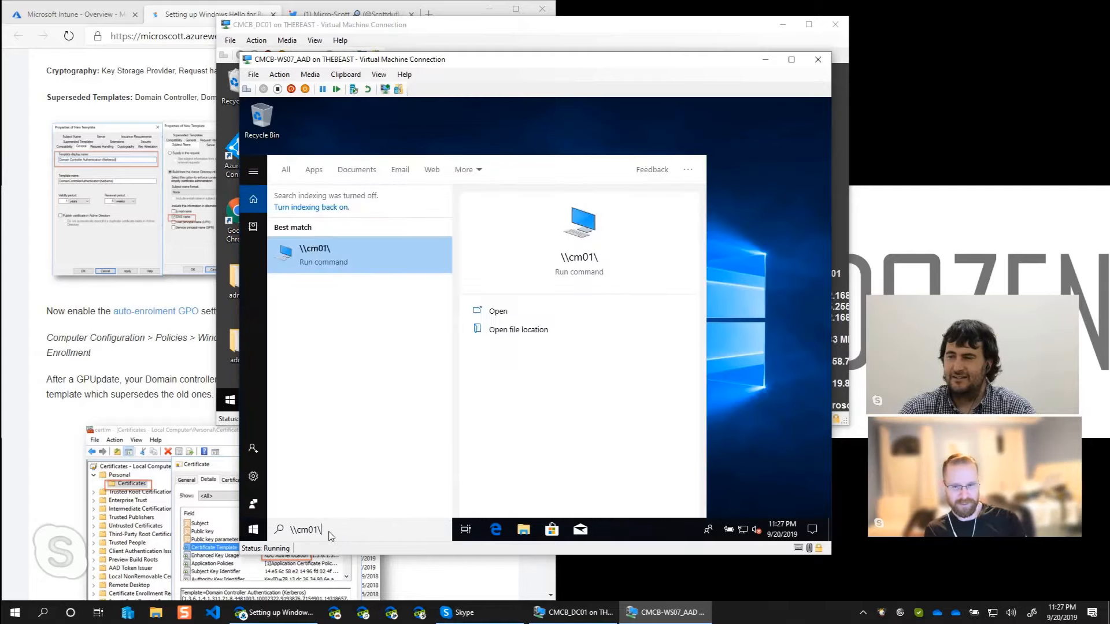
text(c)
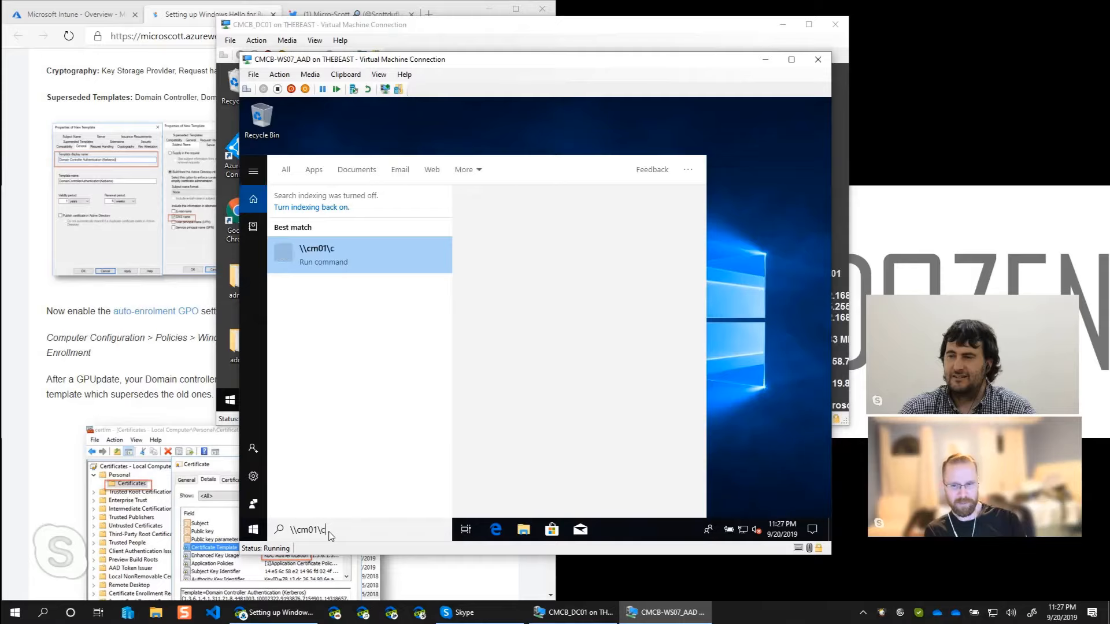
text($)
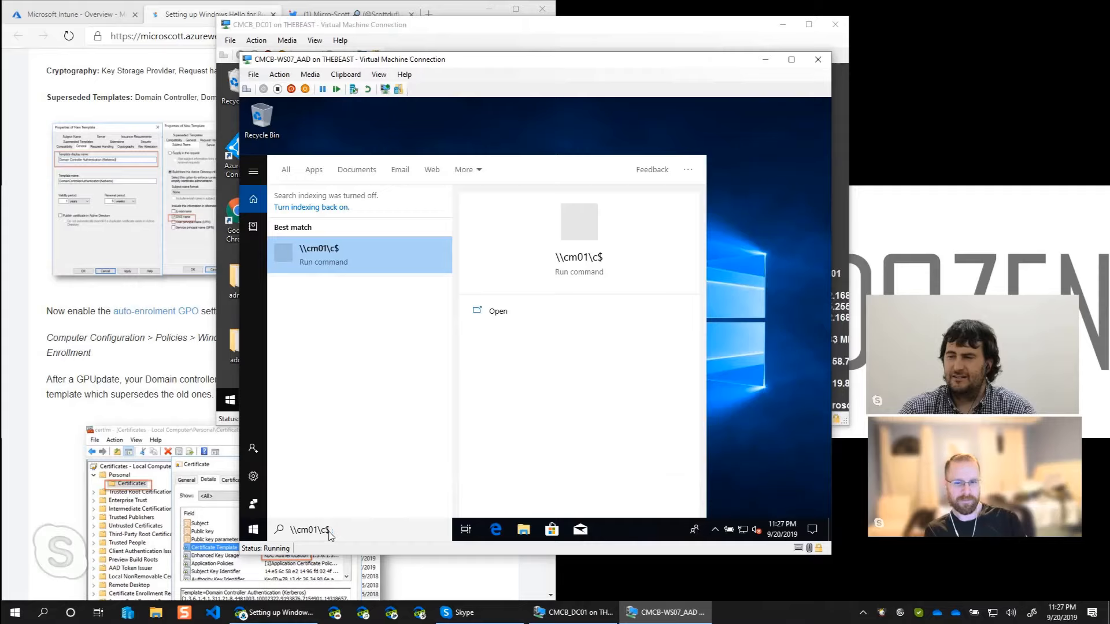
key(Return)
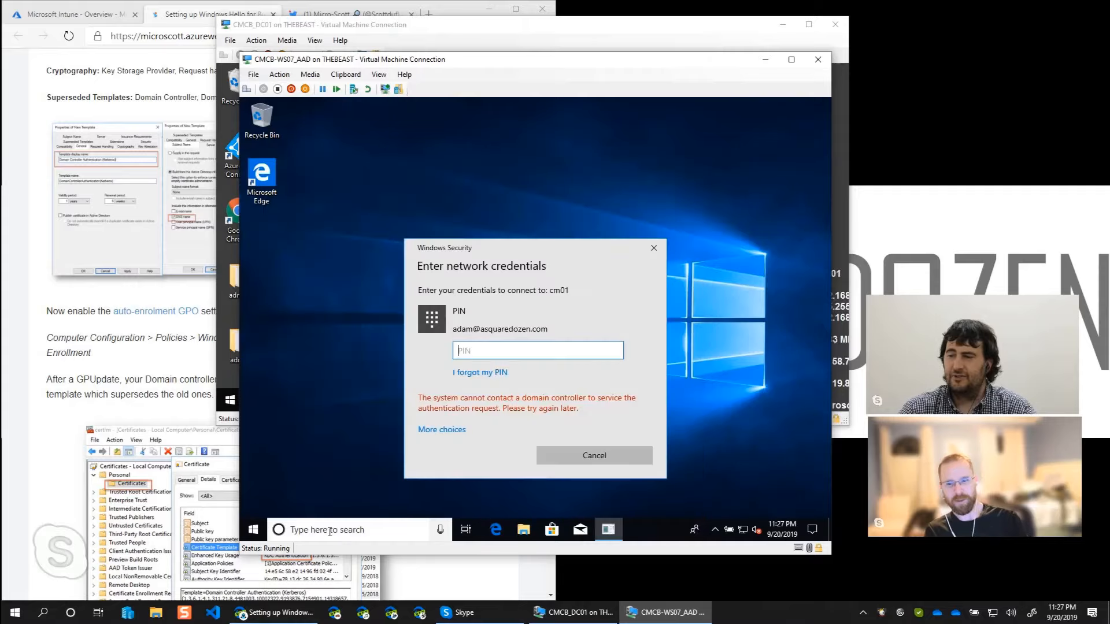
click(654, 248)
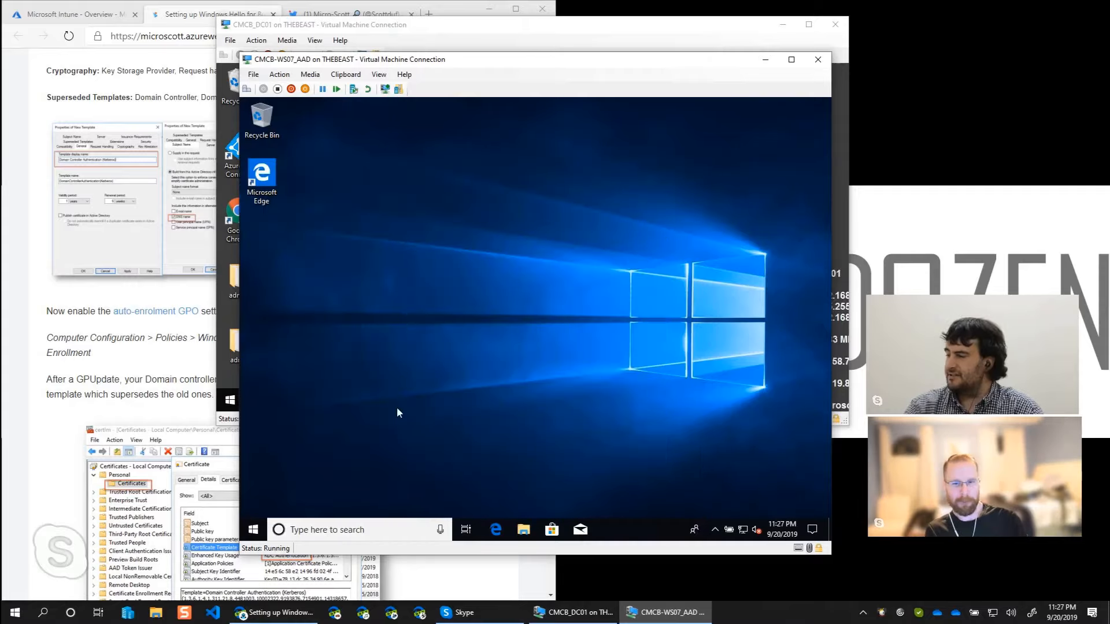
Open a Command Prompt on the workstation
click(390, 531)
text(cmd)
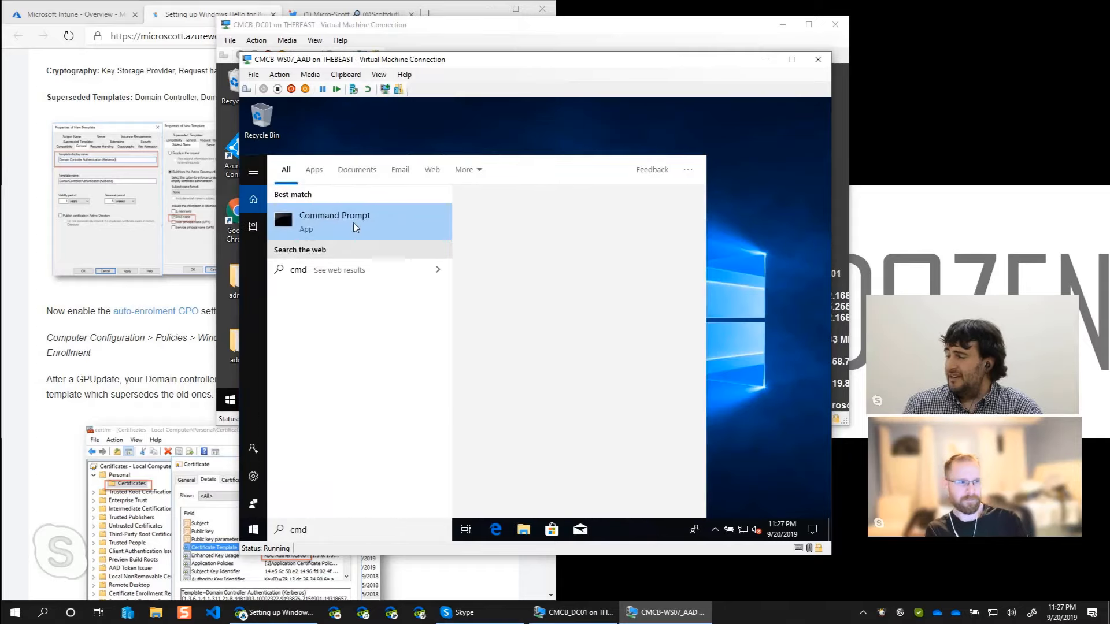
click(354, 226)
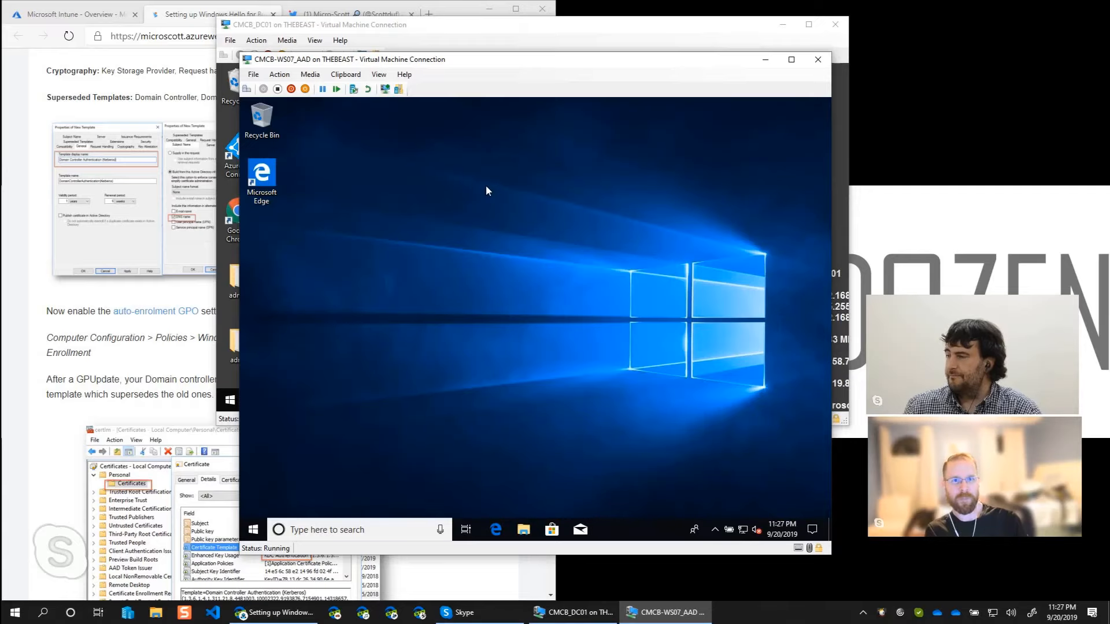
Show ASDLabCA's certificate templates in Certification Authority on DC01, widening the window and Name column to read the full template names
click(493, 30)
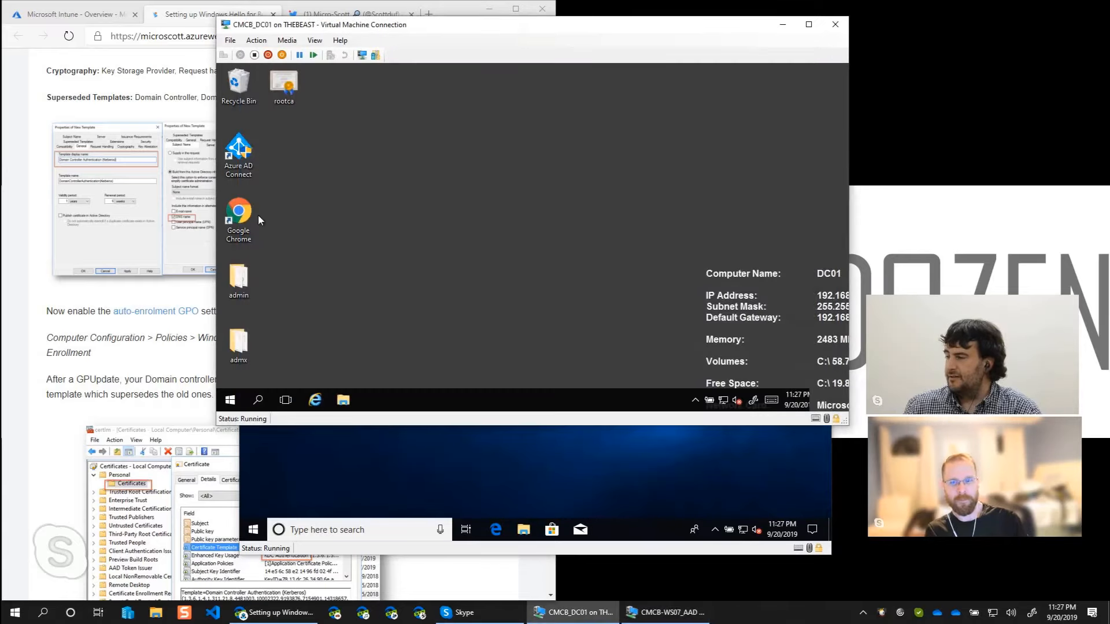
click(230, 404)
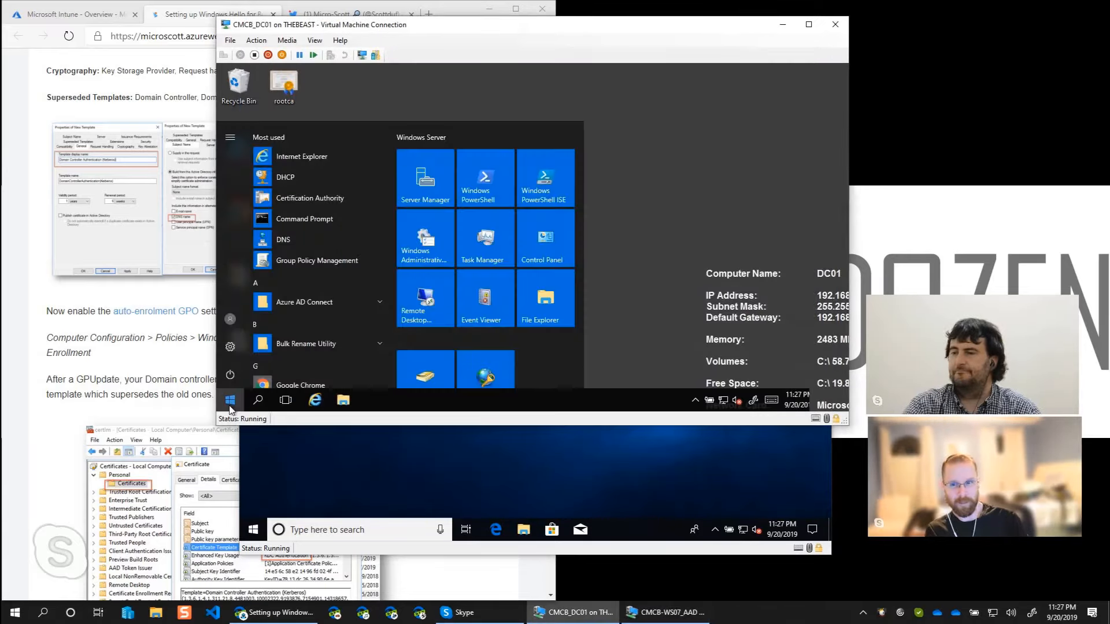
click(319, 199)
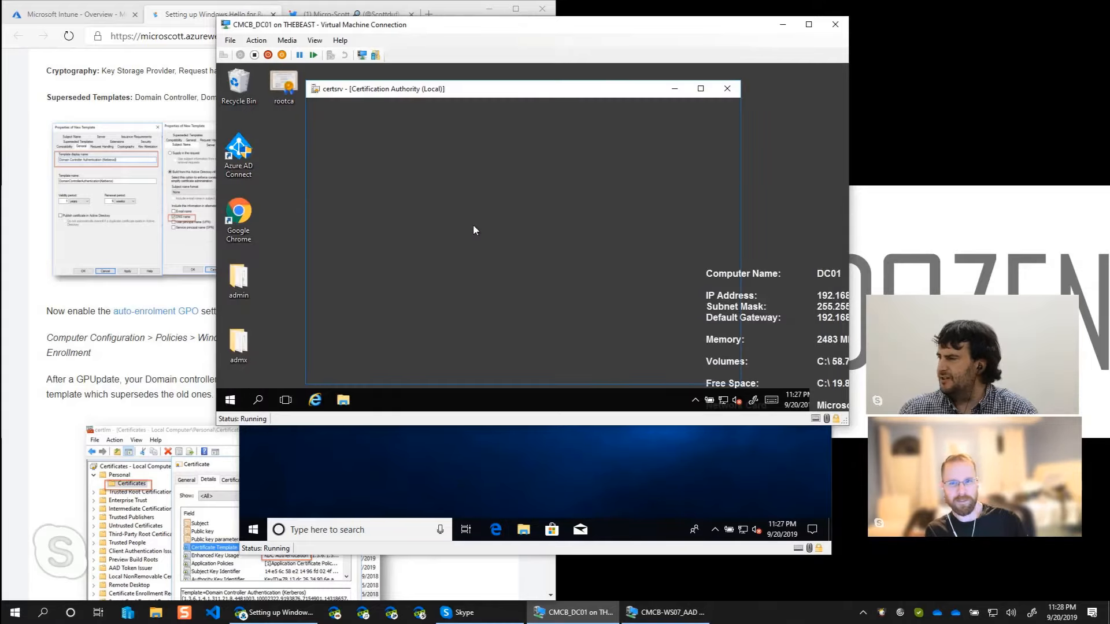
double_click(349, 145)
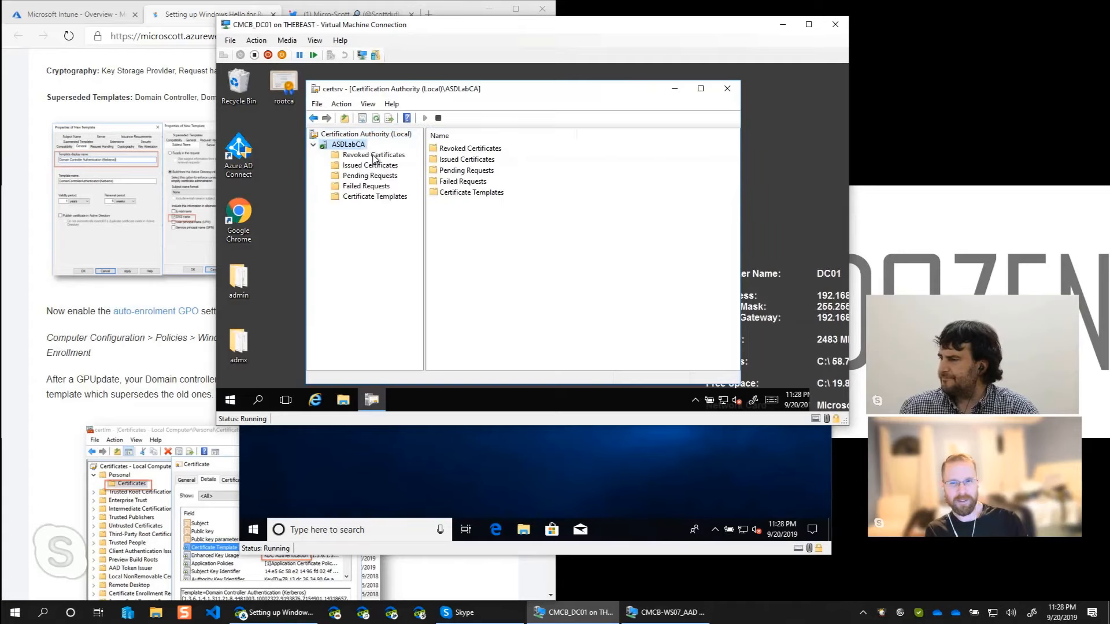
click(381, 197)
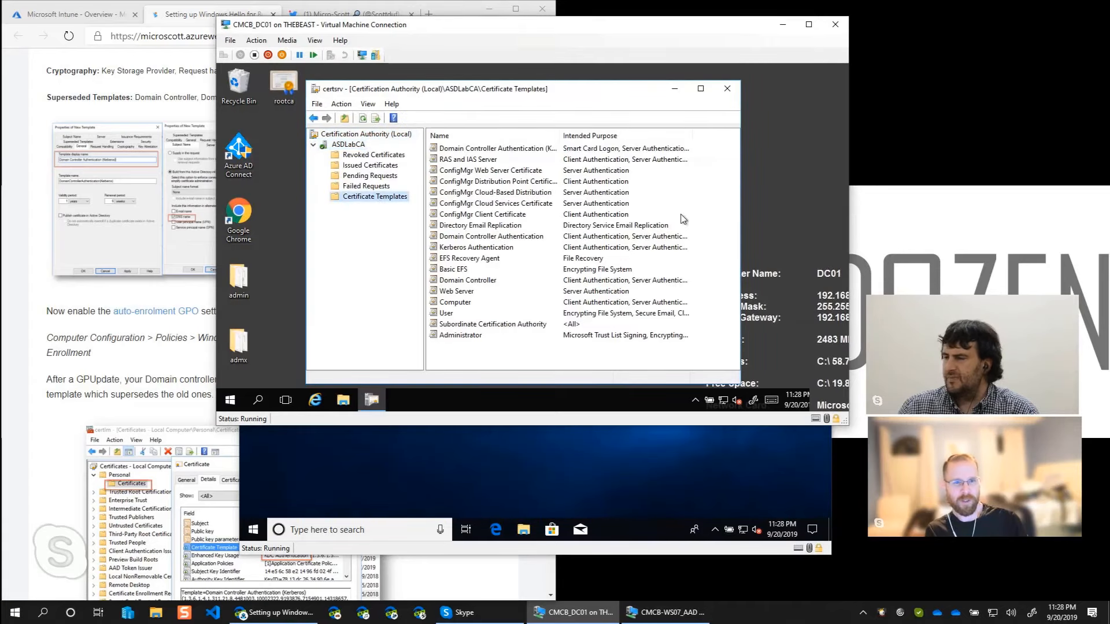
drag(742, 215, 808, 214)
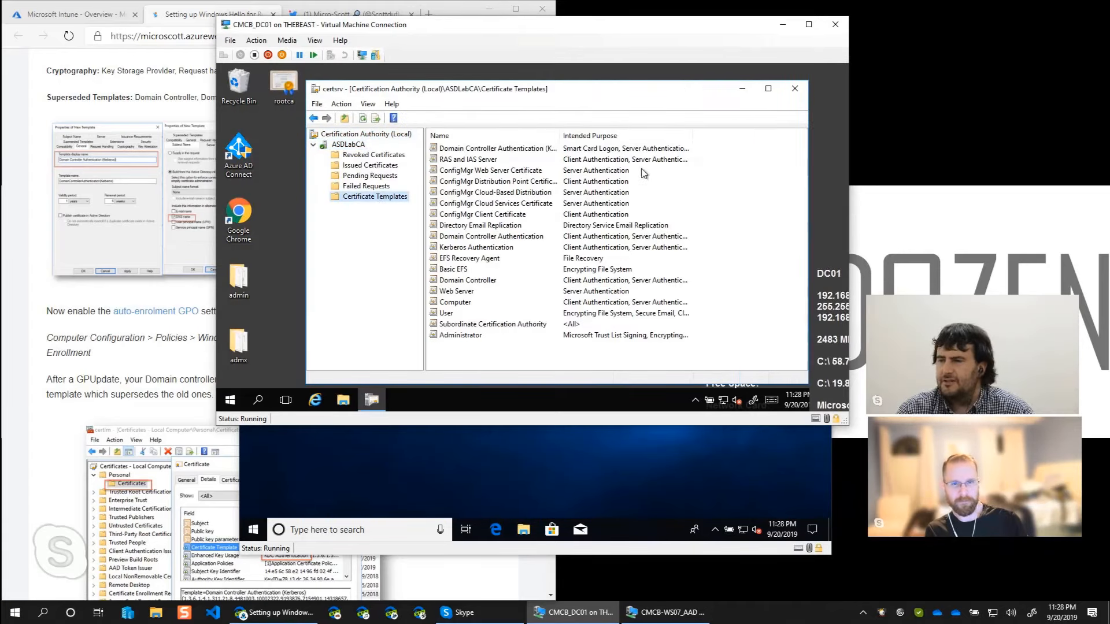
drag(560, 135, 611, 134)
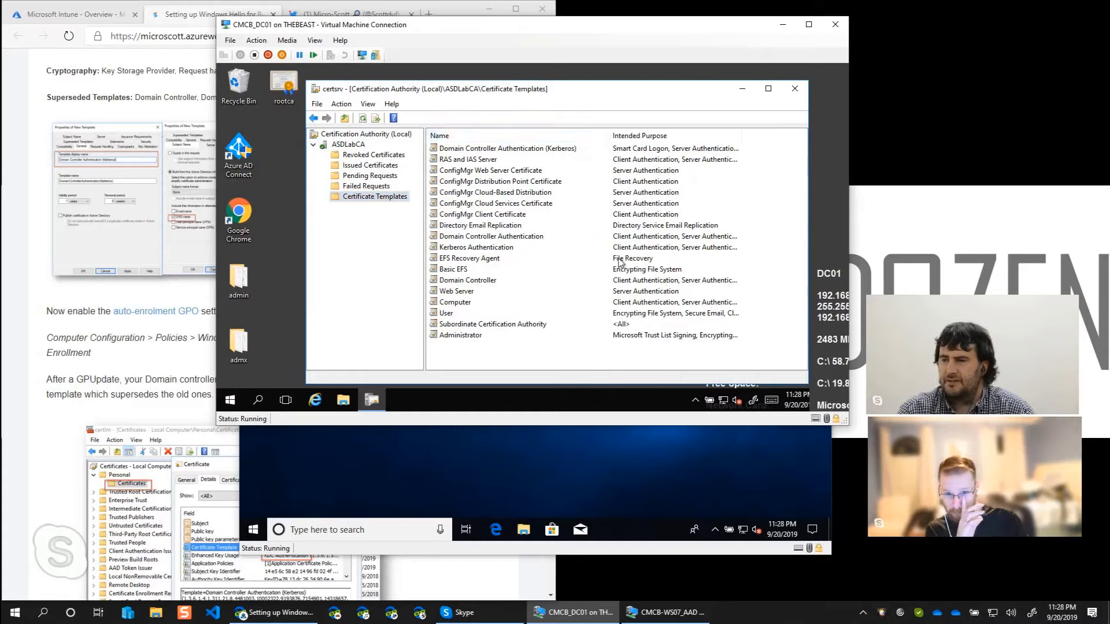
right_click(392, 199)
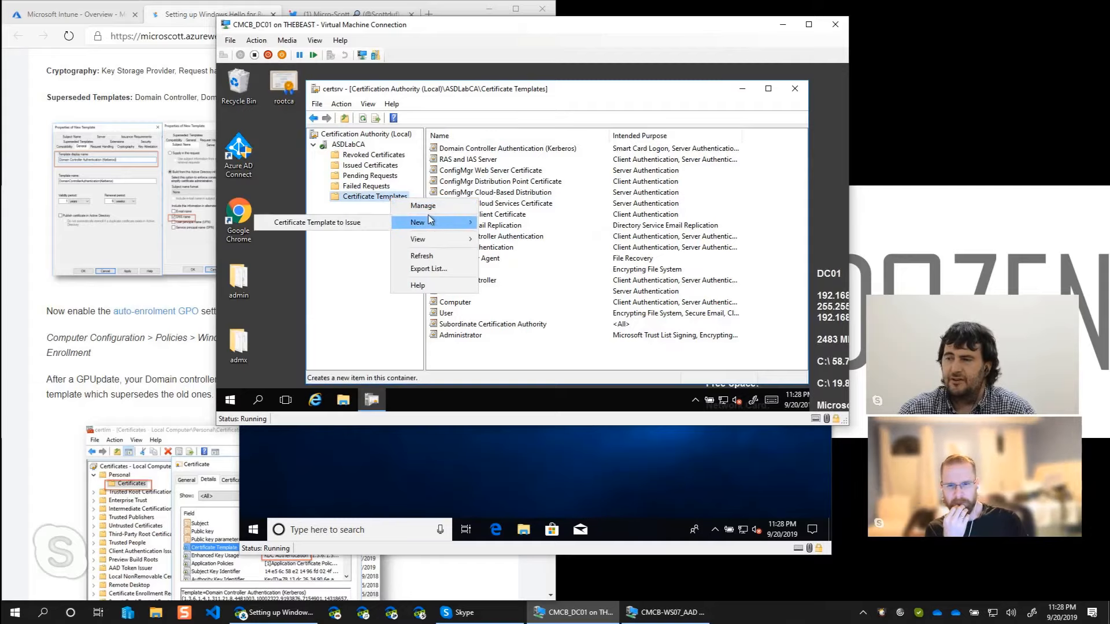
click(355, 459)
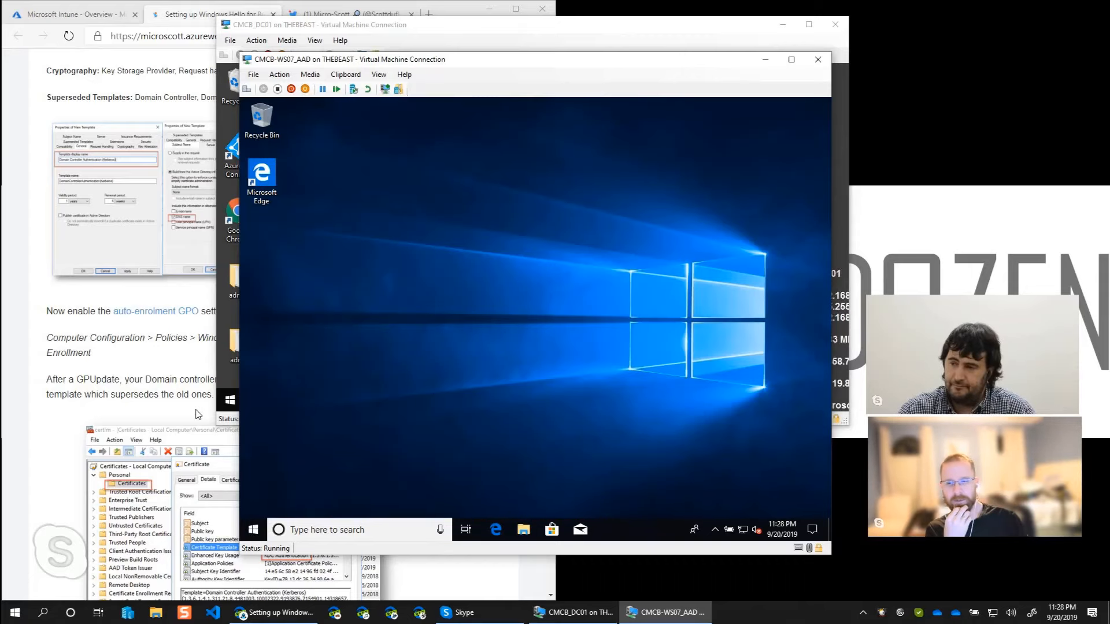
click(221, 381)
click(230, 399)
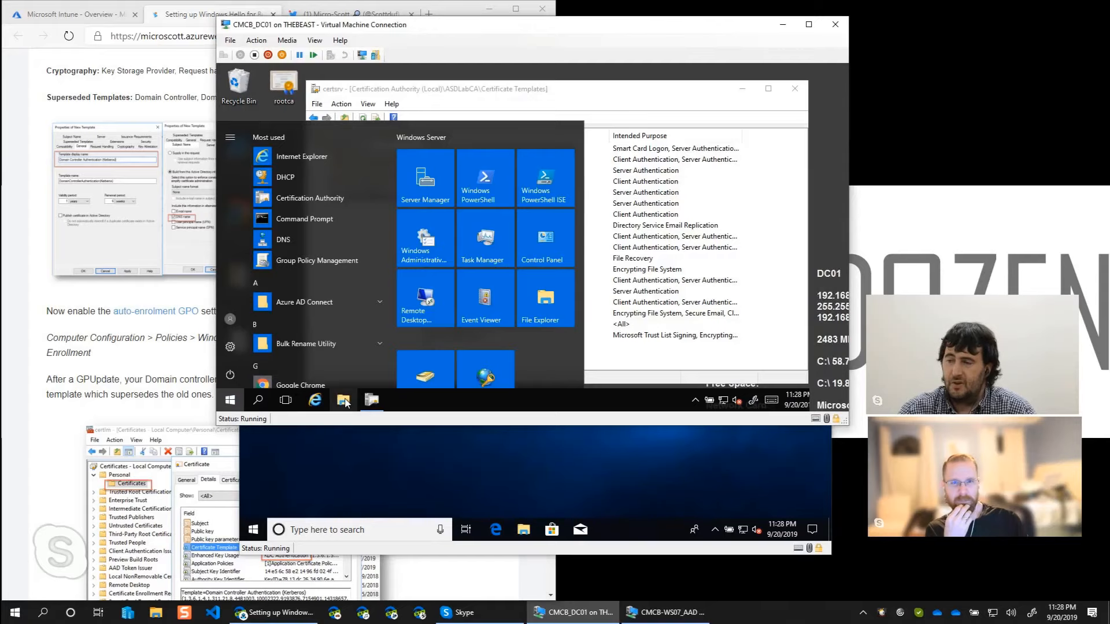
click(535, 83)
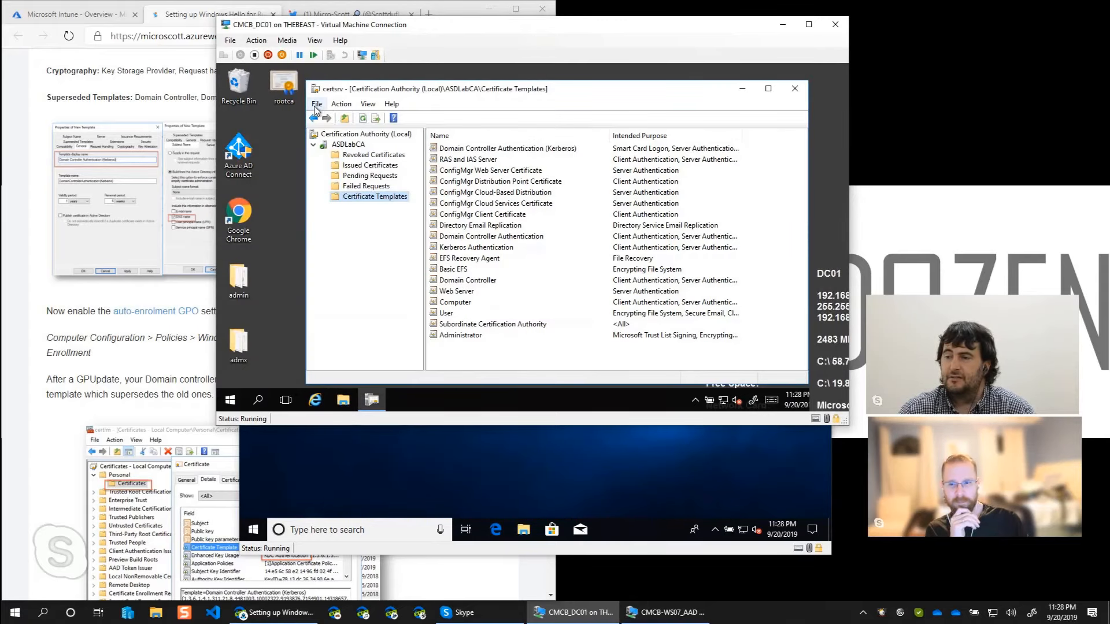
Open an empty mmc.exe management console on DC01 and minimise the Certification Authority window covering it
click(232, 403)
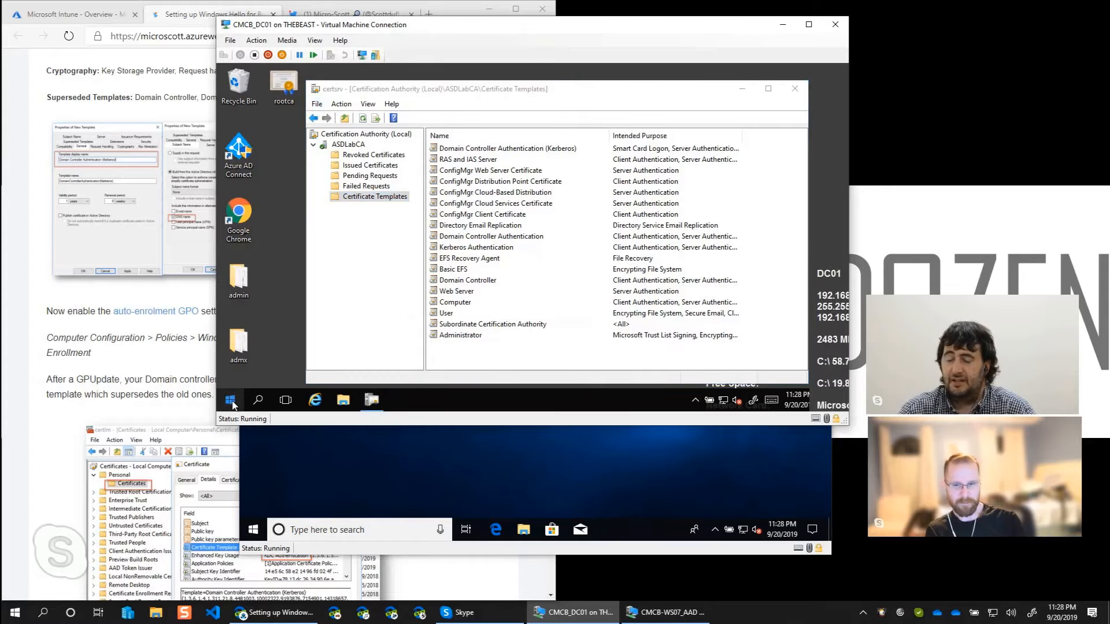
text(mmc.exe)
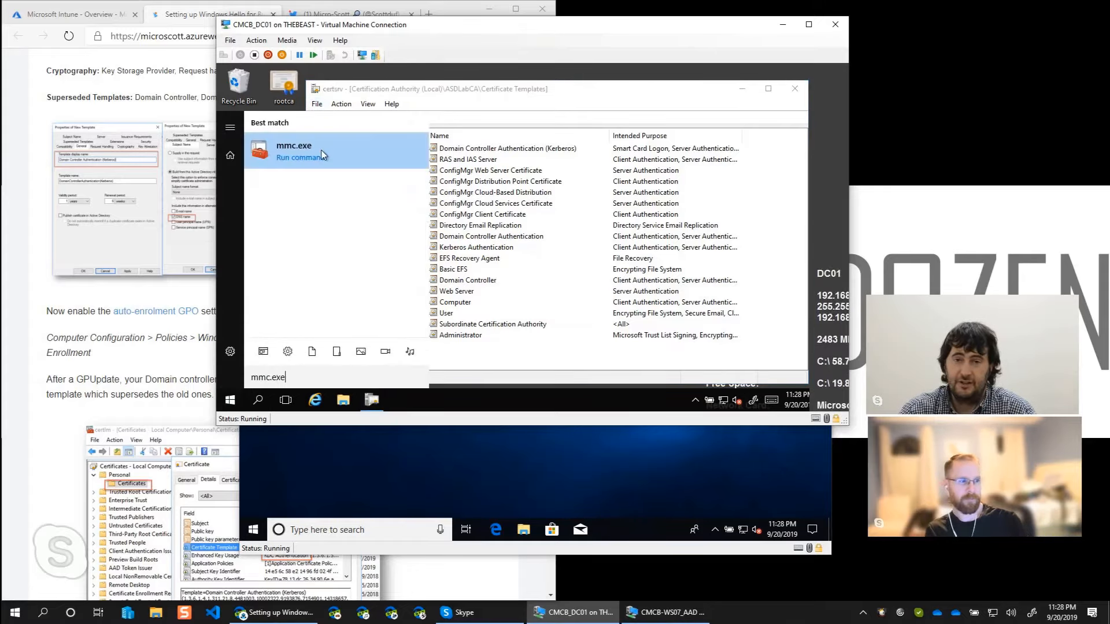
click(321, 150)
click(508, 310)
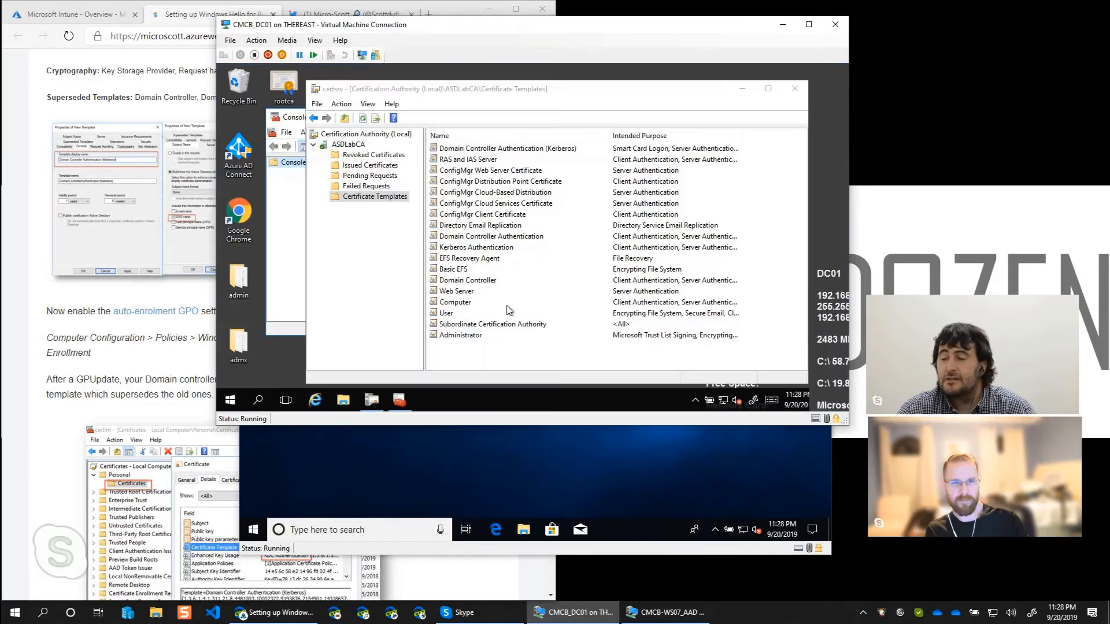
click(742, 89)
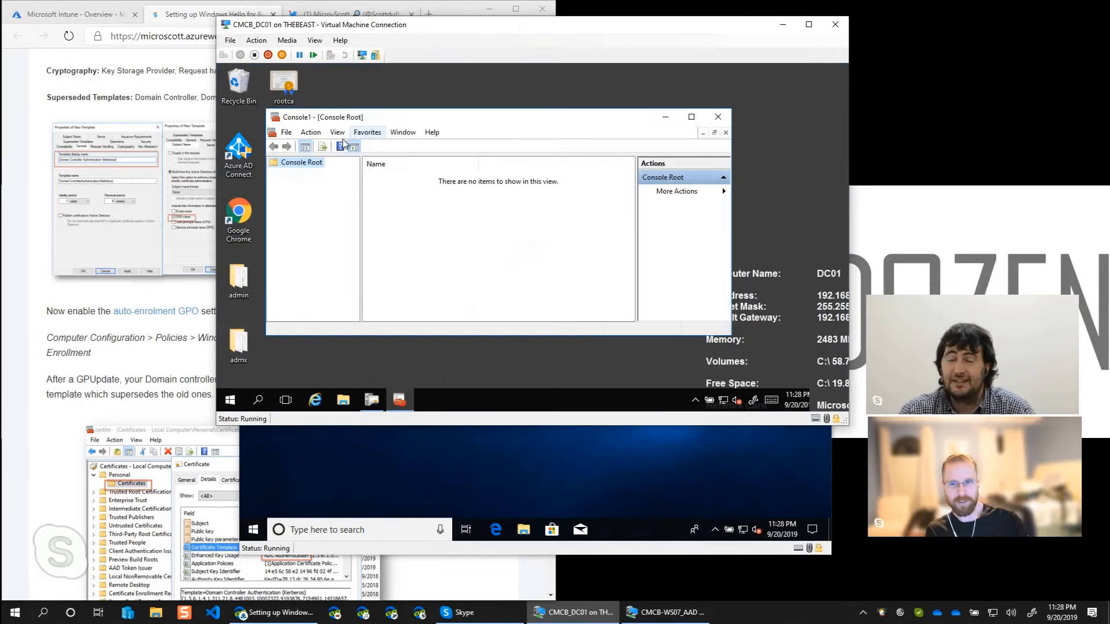
Add the Certificates snap-in to the console, managing the computer account on the local computer
click(287, 134)
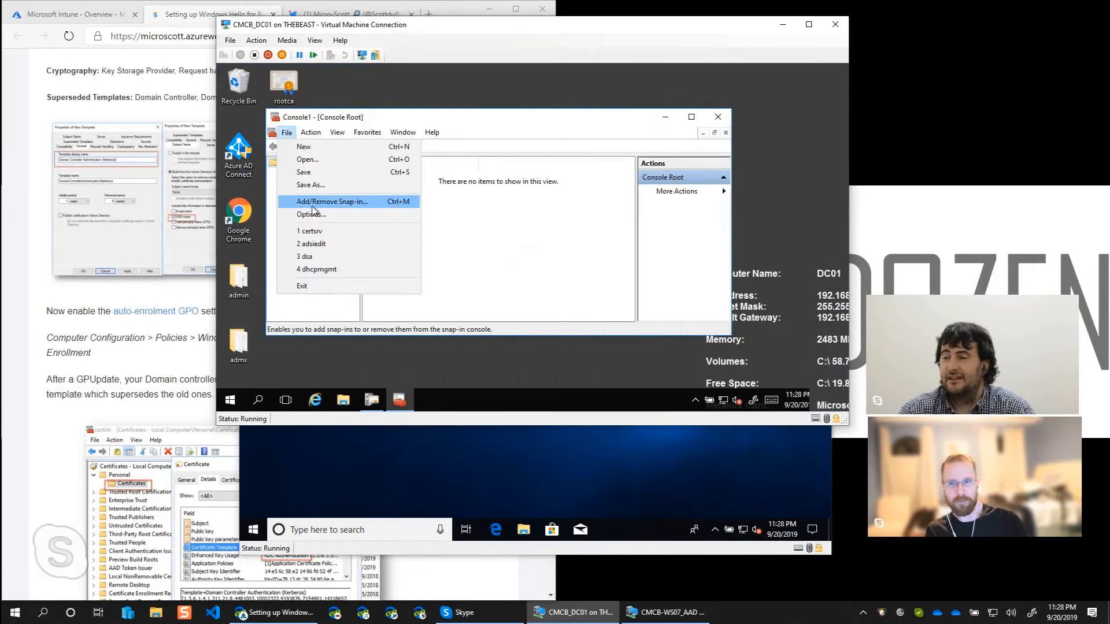
click(325, 202)
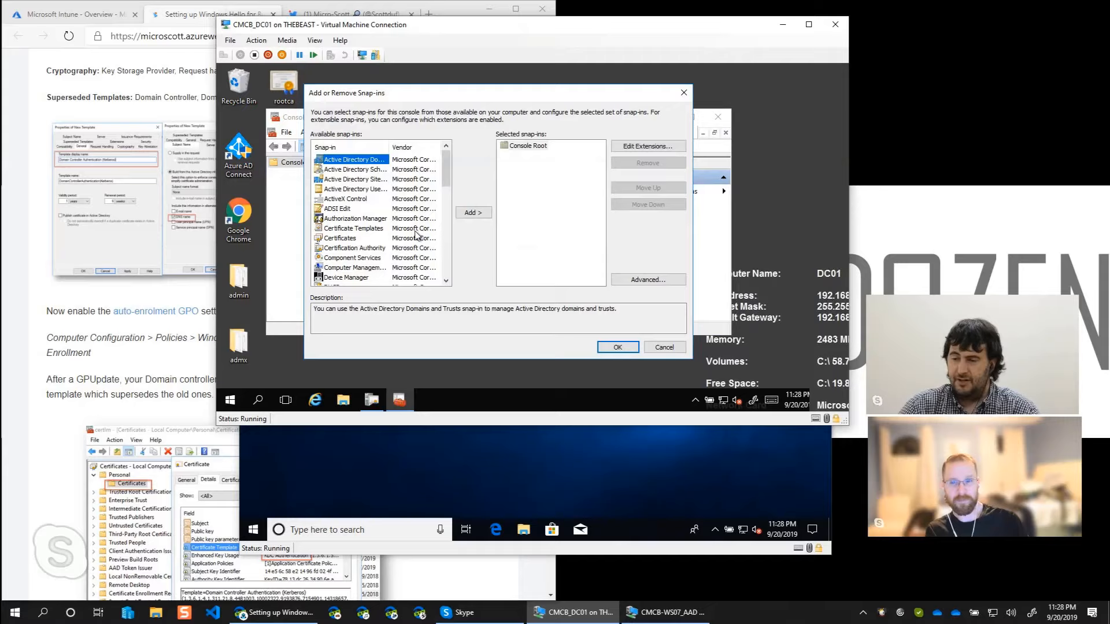
click(349, 241)
click(473, 212)
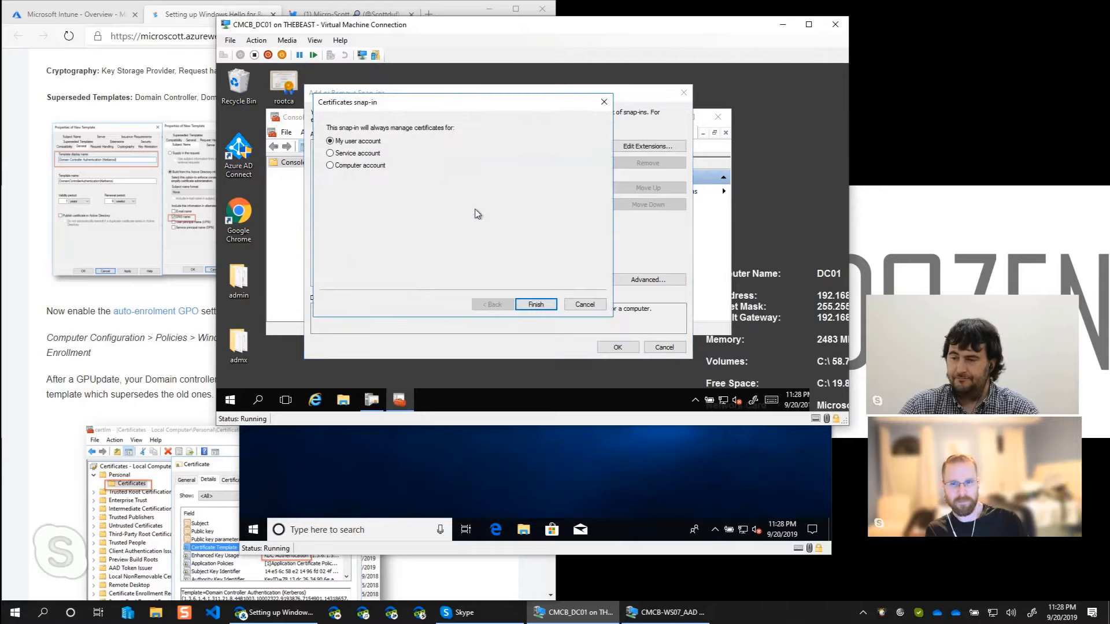
click(374, 166)
click(536, 305)
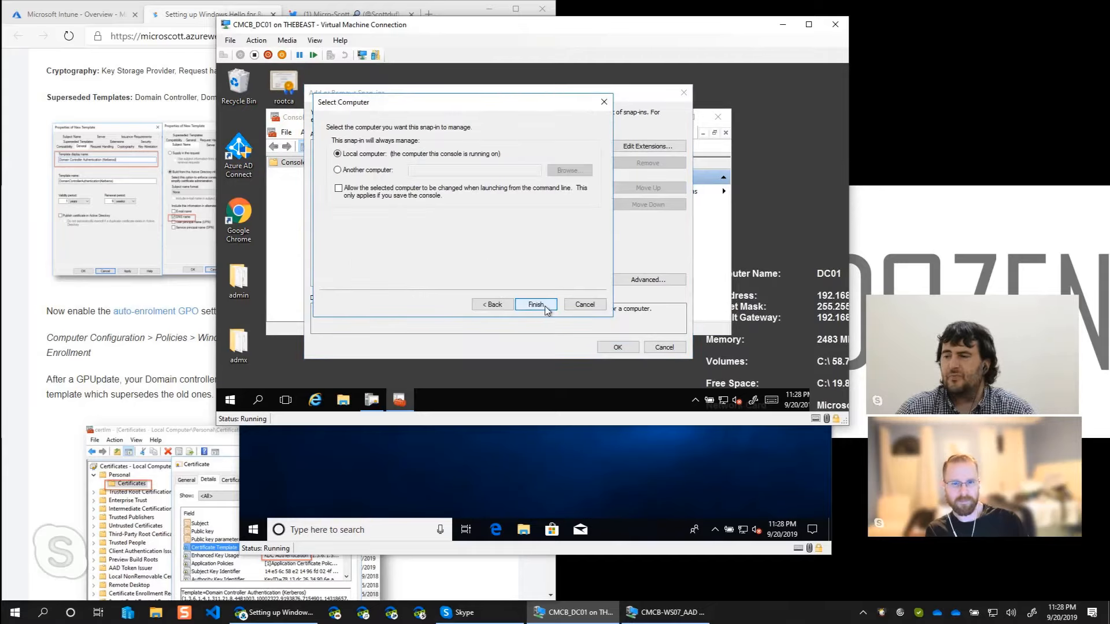
click(536, 304)
click(618, 347)
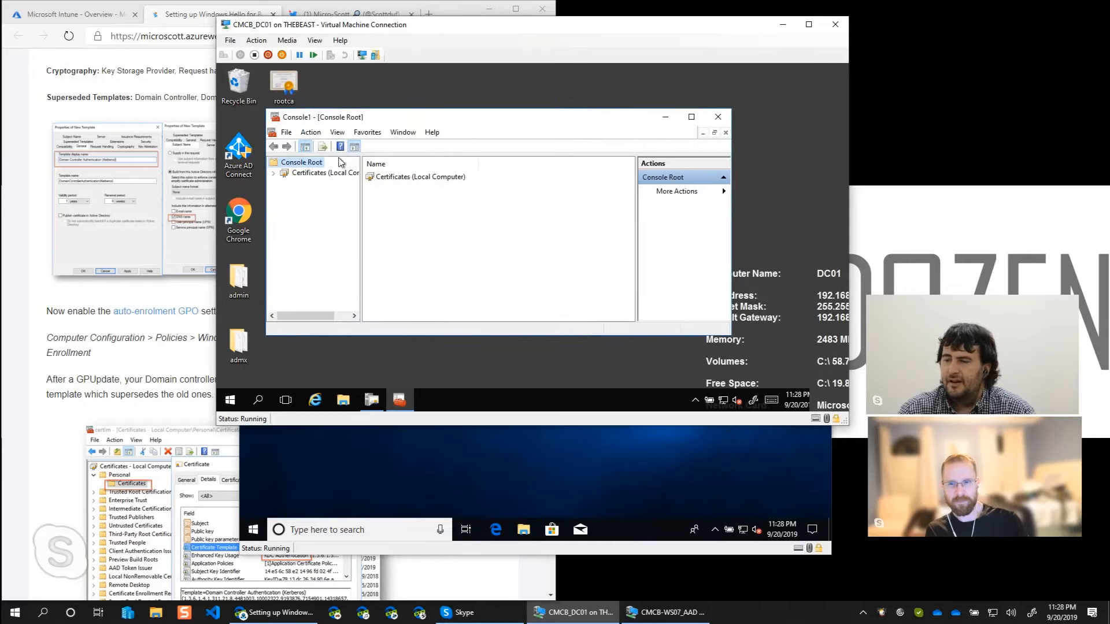
Show the local computer's Personal certificates and find the dc01.asd.net certificates issued by ASDLabCA
double_click(324, 169)
double_click(316, 173)
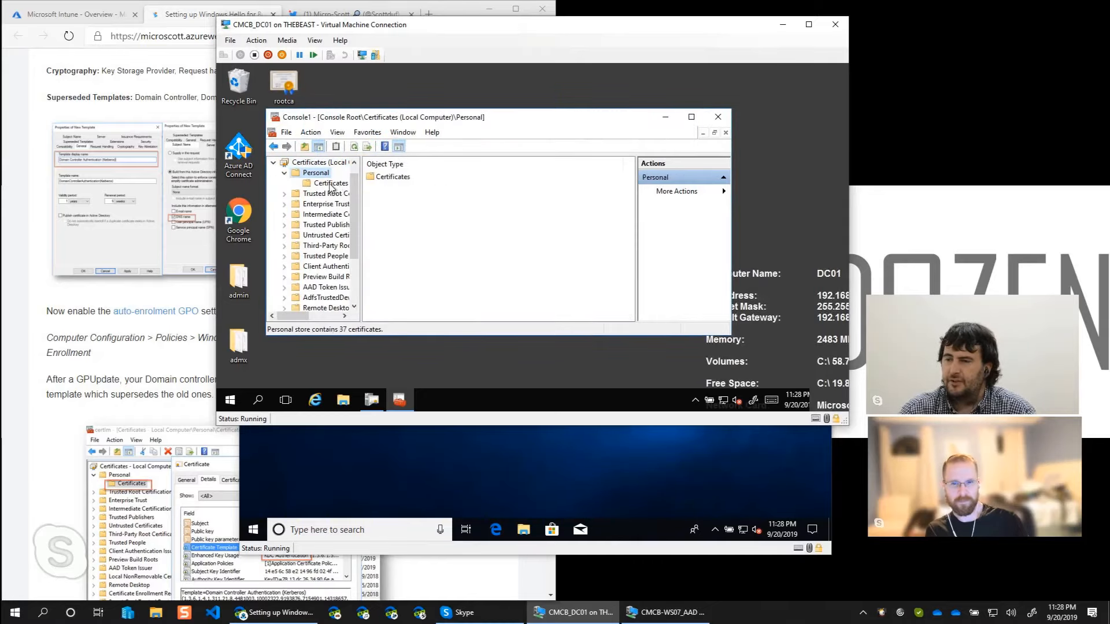
click(331, 183)
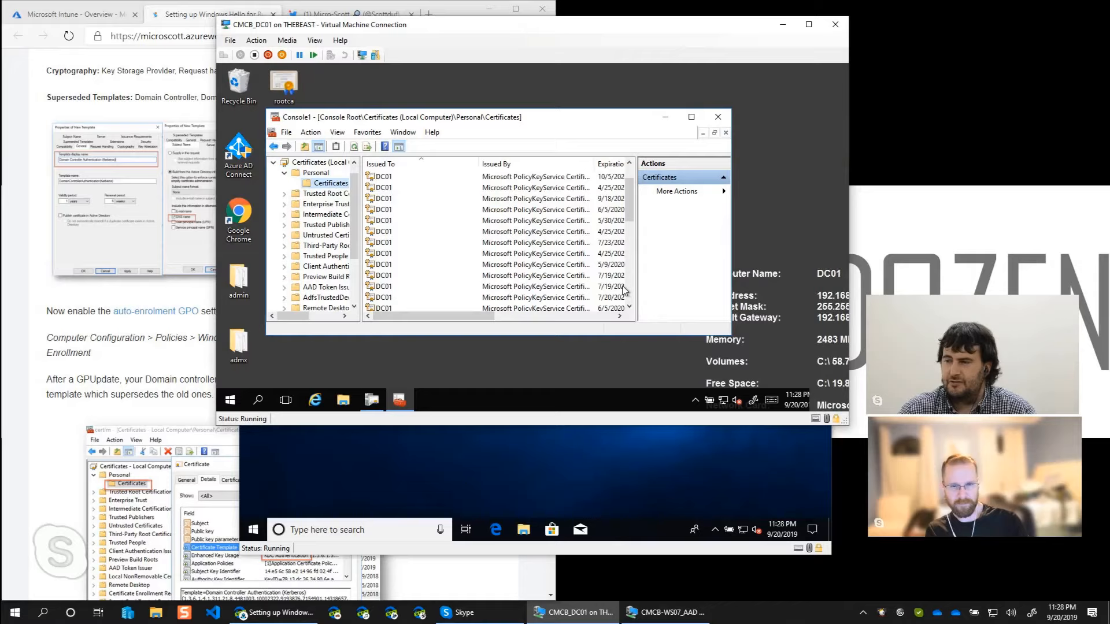
scroll(624, 290, down, 3)
scroll(618, 287, down, 1)
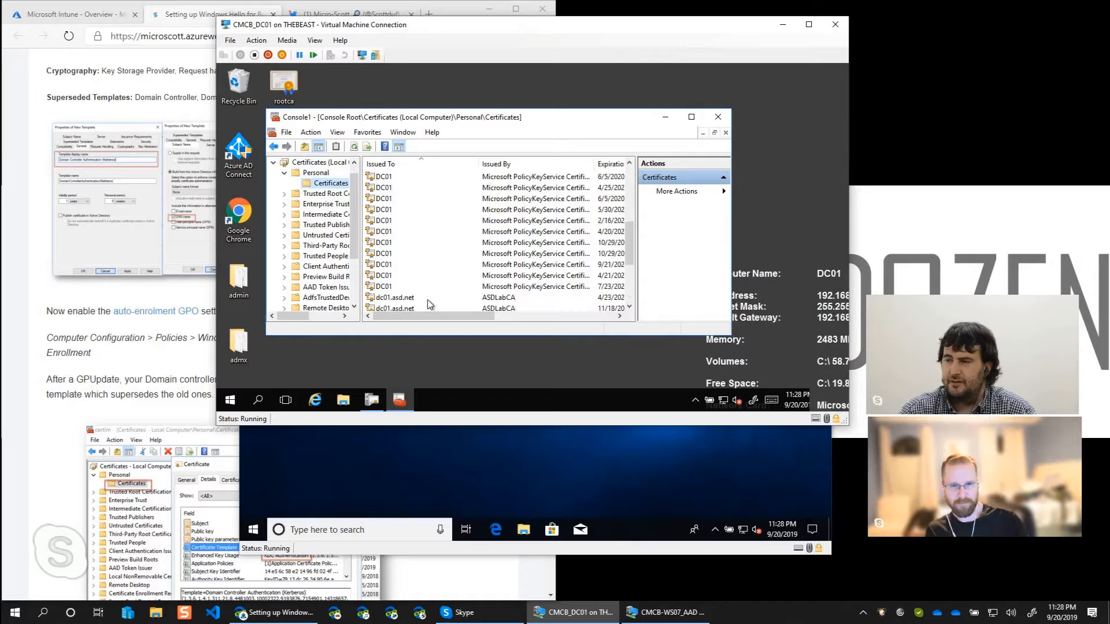
click(423, 299)
scroll(474, 309, down, 1)
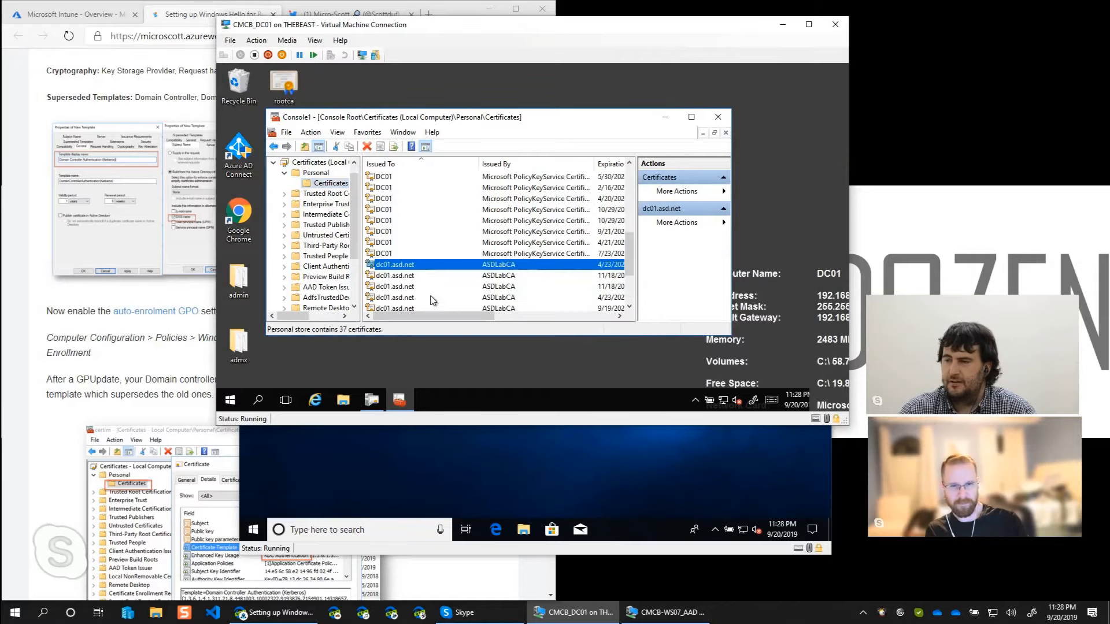
scroll(431, 300, down, 1)
click(471, 276)
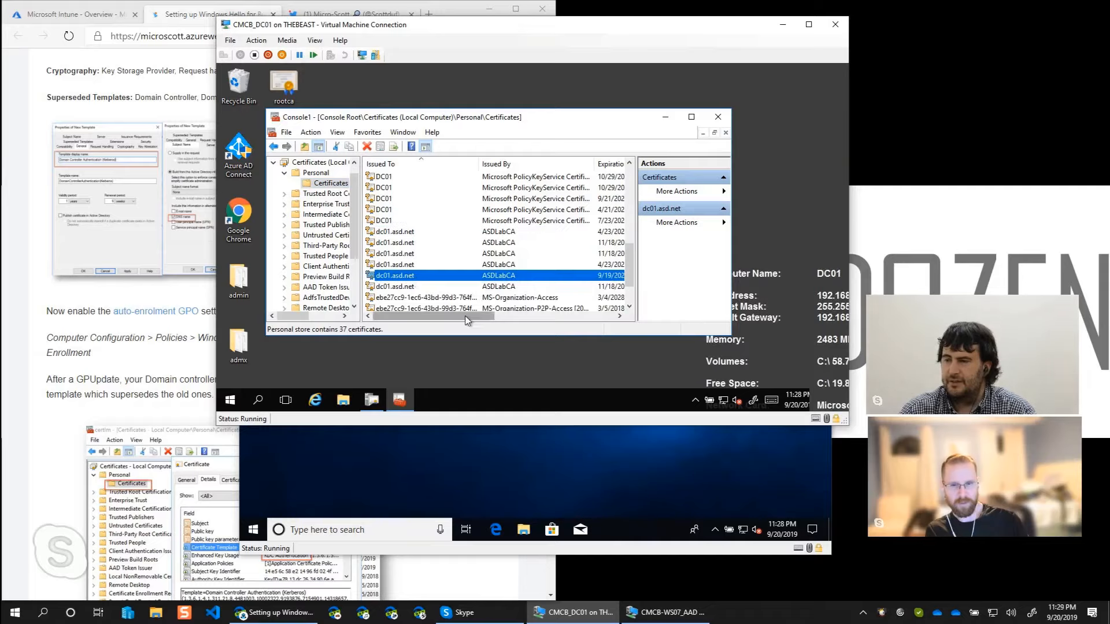
Compare the intended purposes and templates of the dc01.asd.net certificates, selecting the one for Smart Card Logon
drag(467, 320, 646, 317)
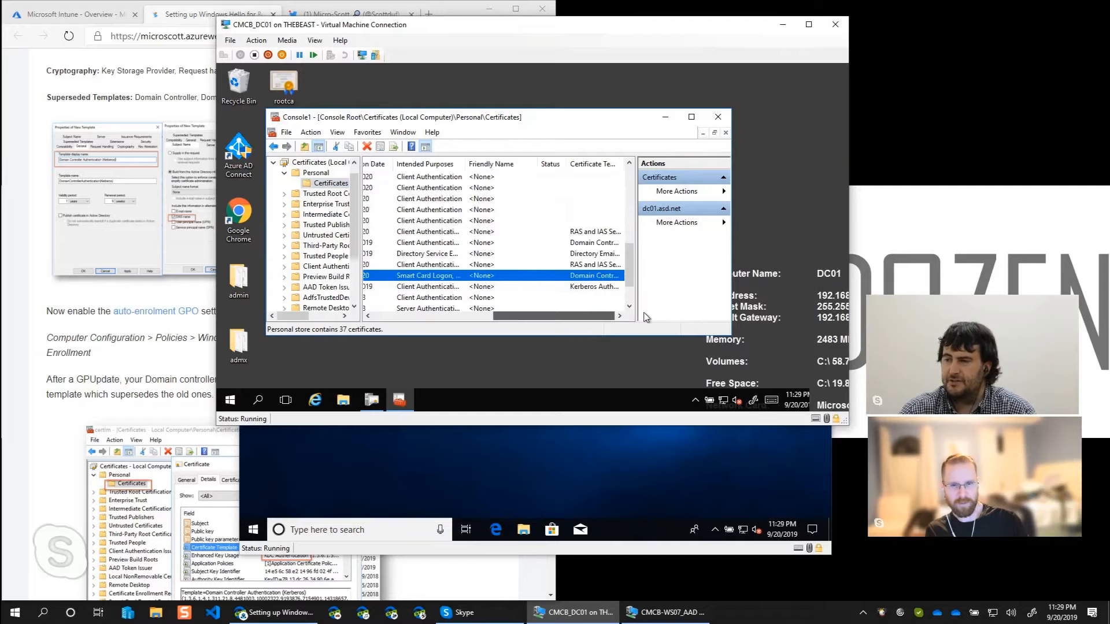
click(599, 288)
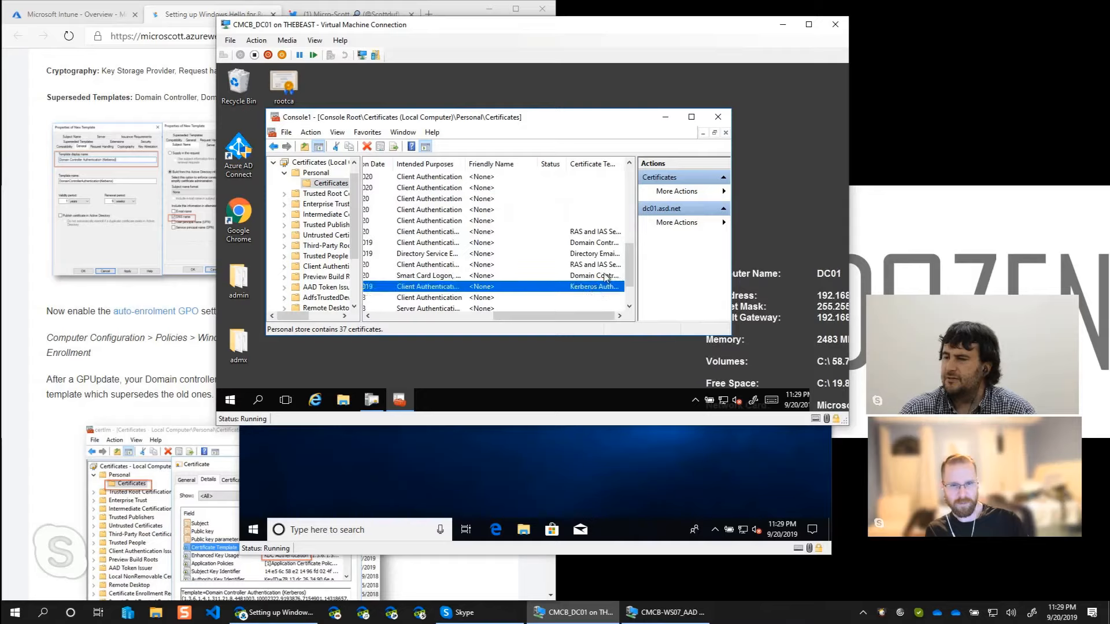
click(462, 277)
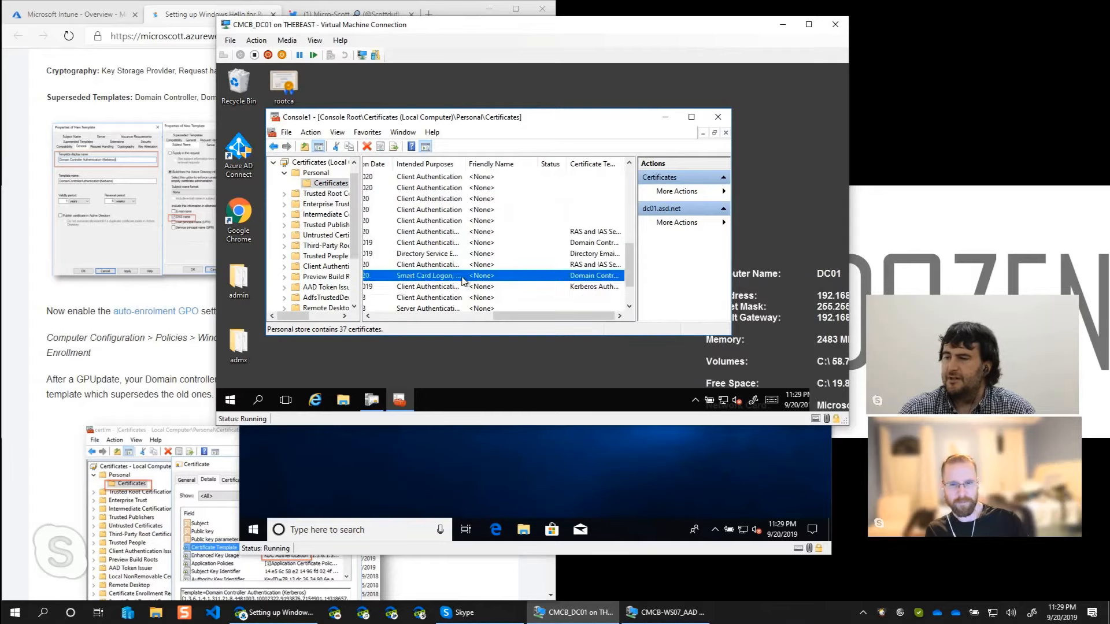
Open the Smart Card Logon certificate, read its CRL Distribution Points, and view its editable properties without changing them
double_click(463, 276)
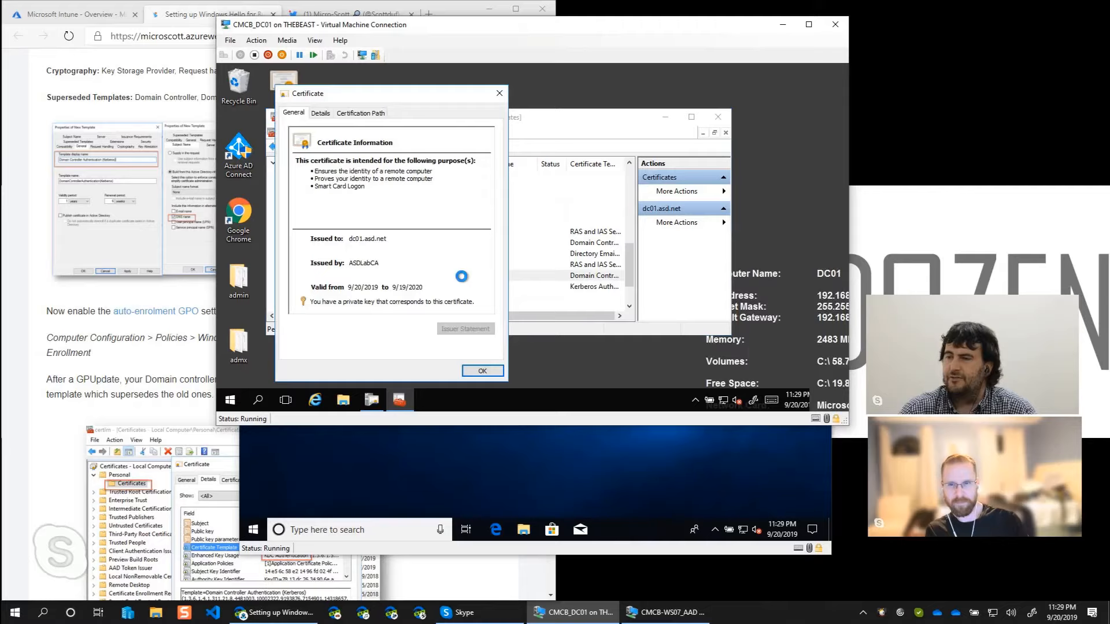
click(321, 114)
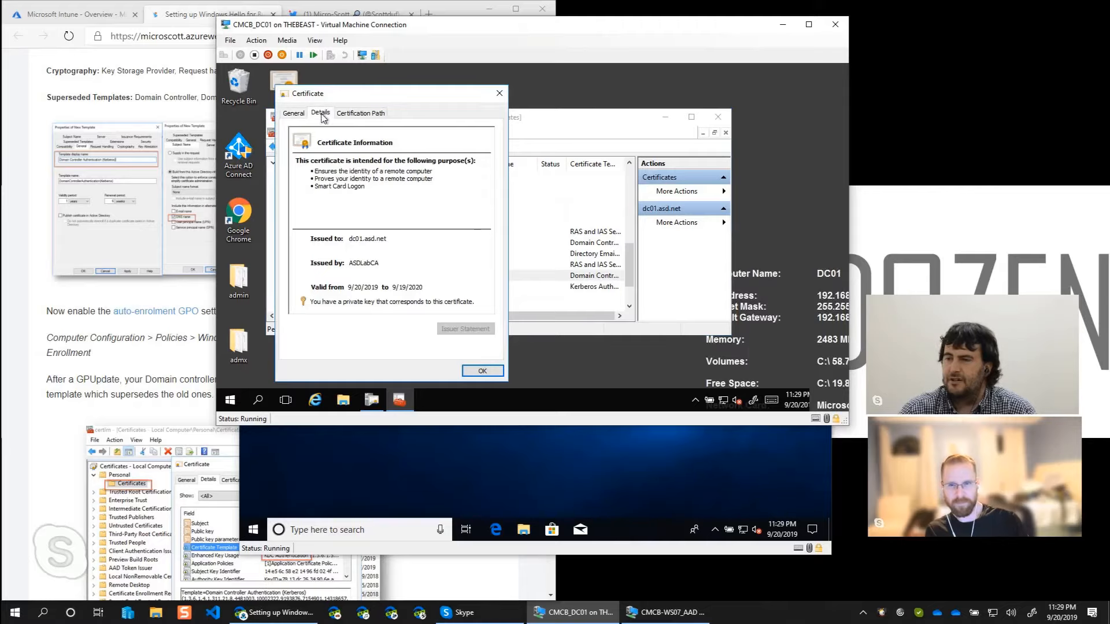
scroll(490, 191, down, 2)
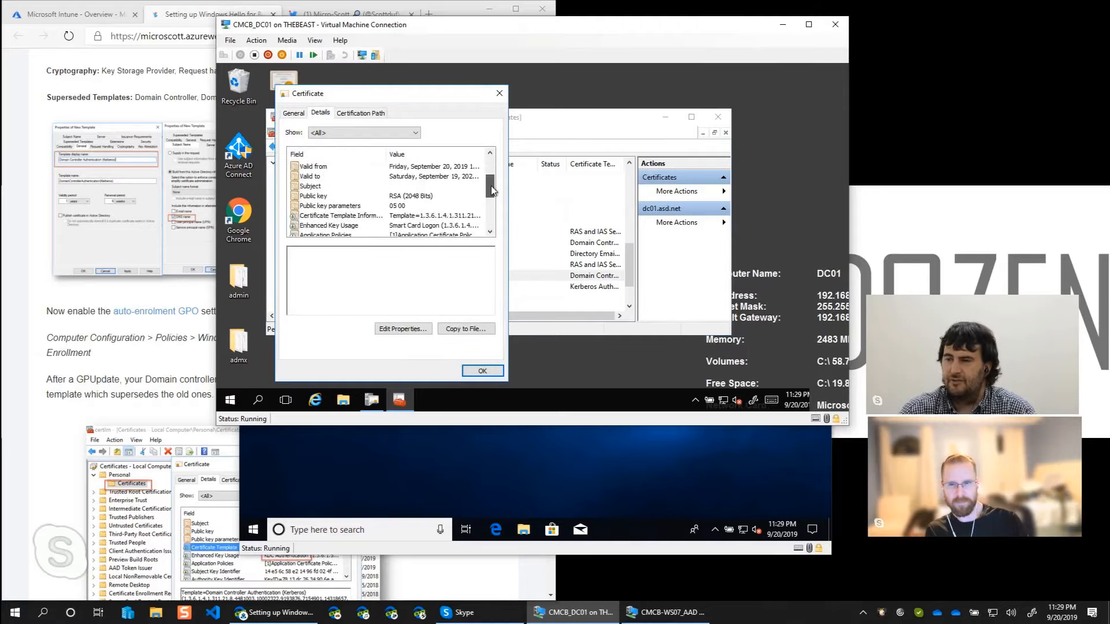
drag(491, 191, 496, 206)
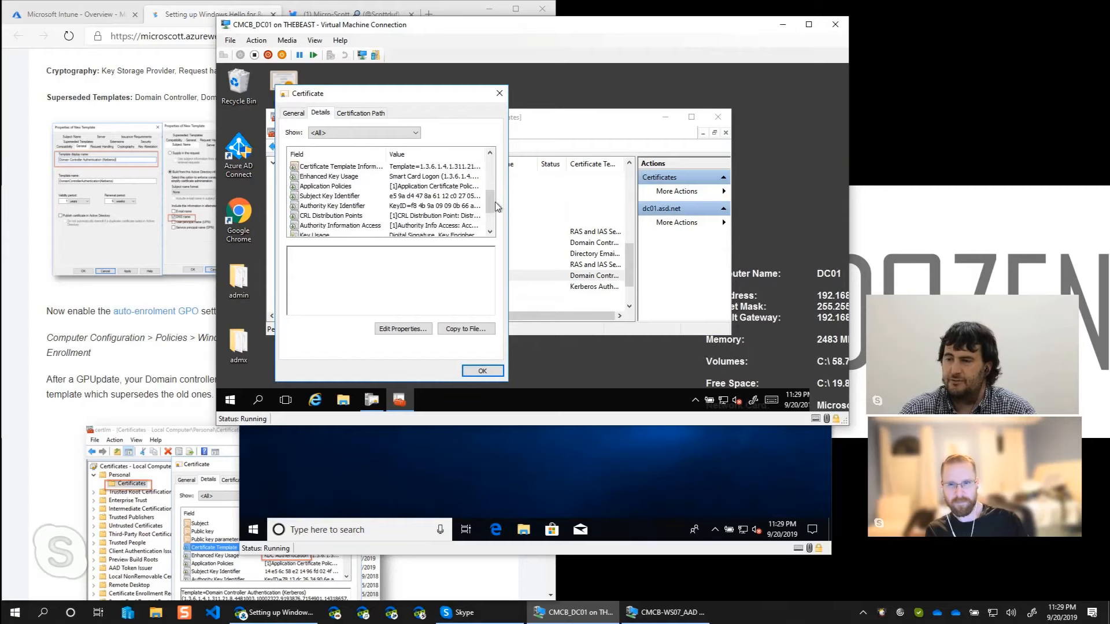
click(435, 216)
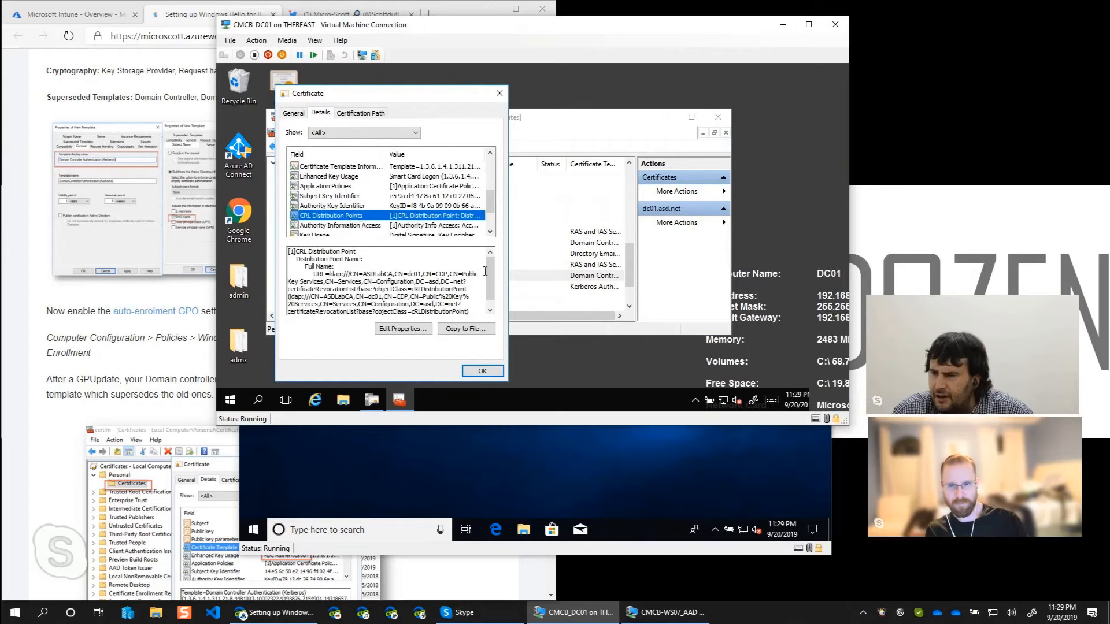
drag(487, 272, 490, 284)
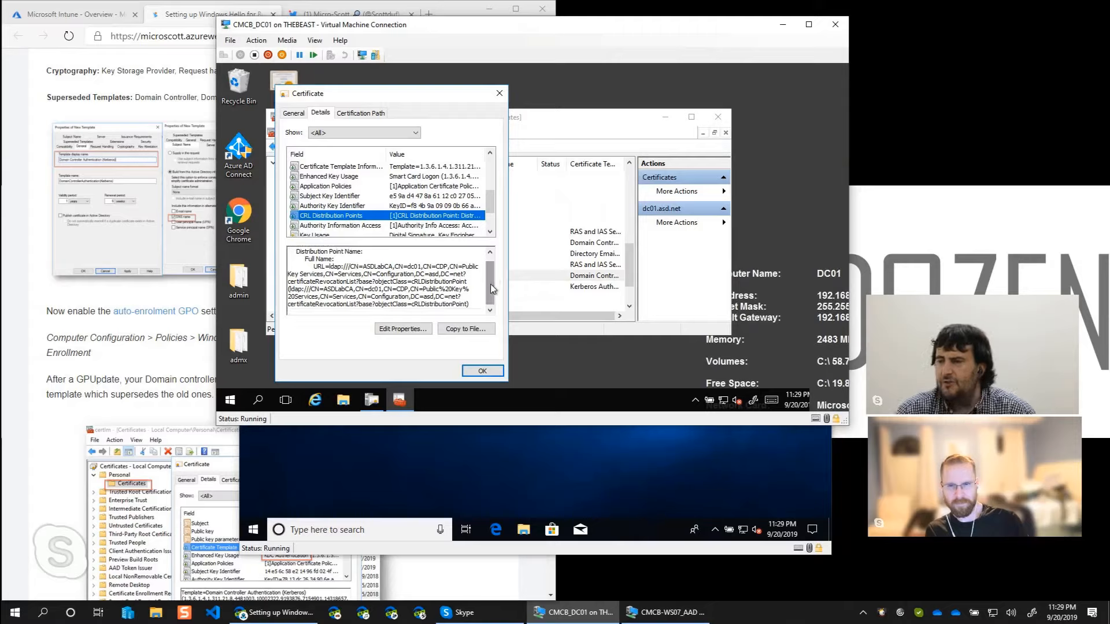
click(418, 330)
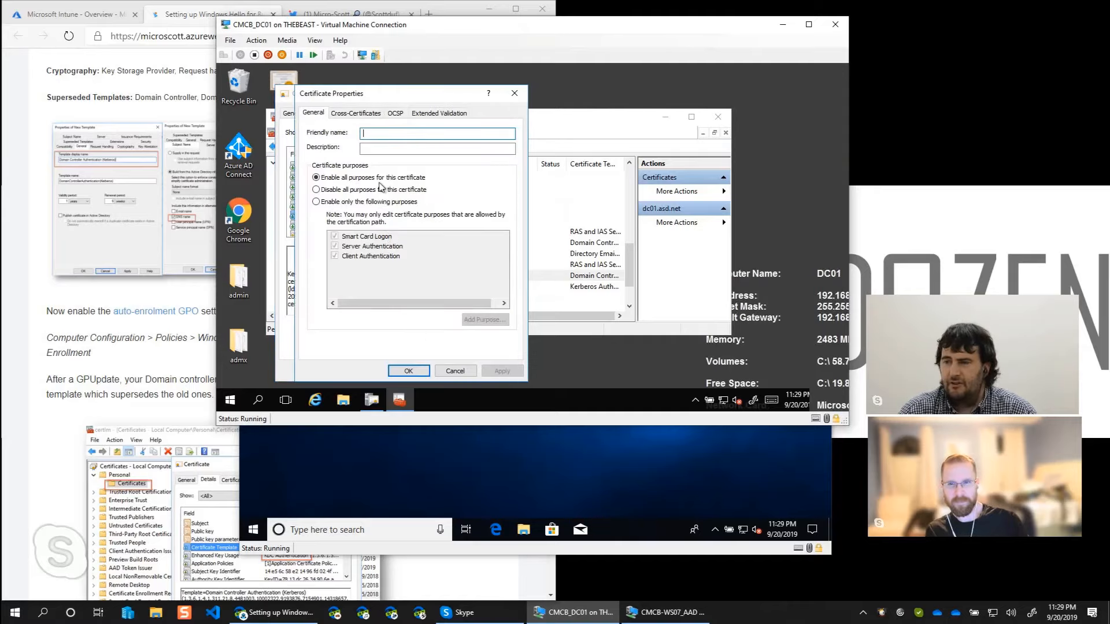
click(455, 371)
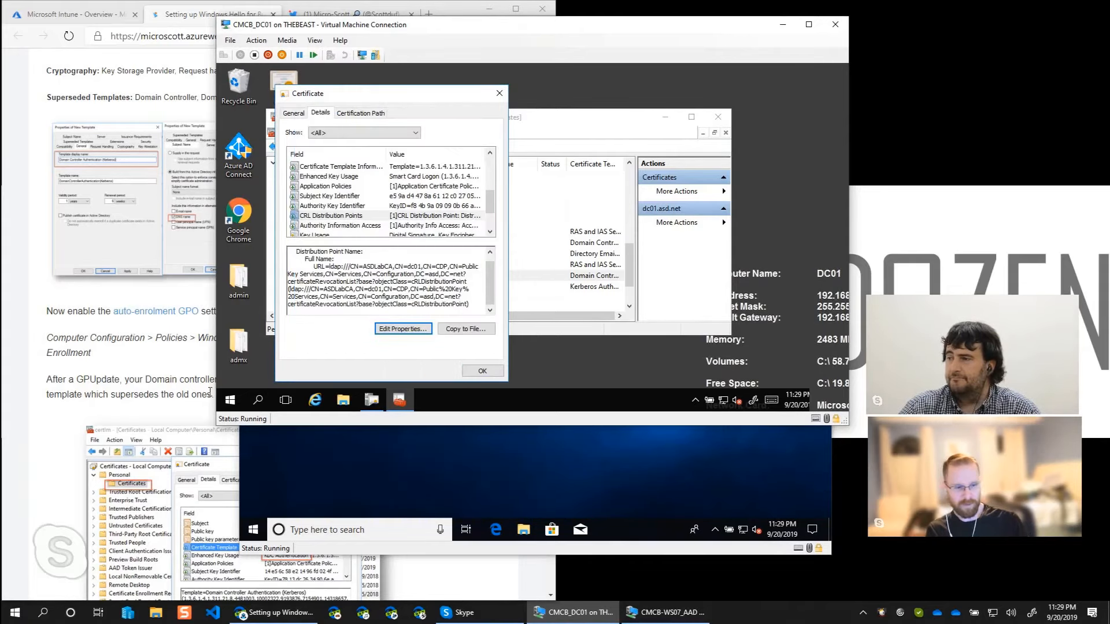
Open IIS Manager on DC01, show the Default Web Site's home page, and move and enlarge the window
click(230, 400)
text(iis)
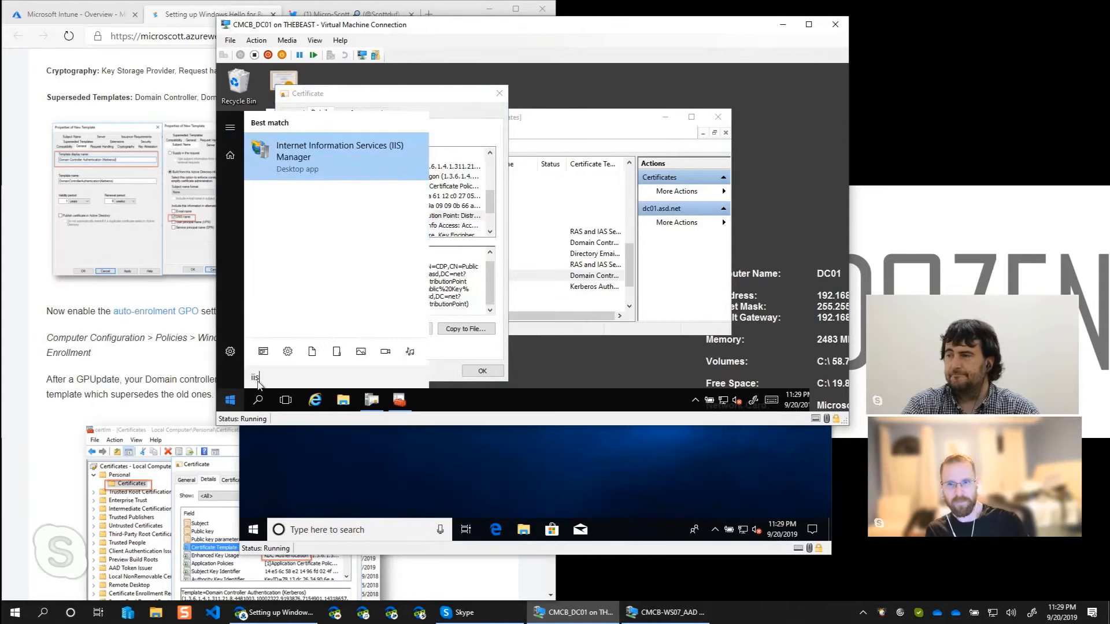
click(341, 154)
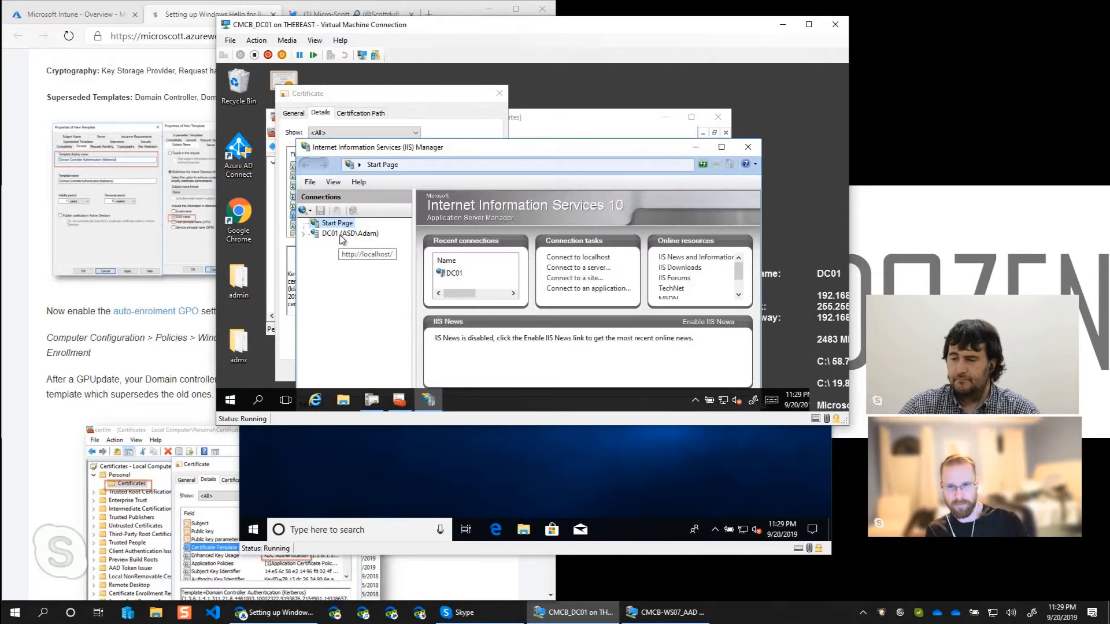
click(340, 234)
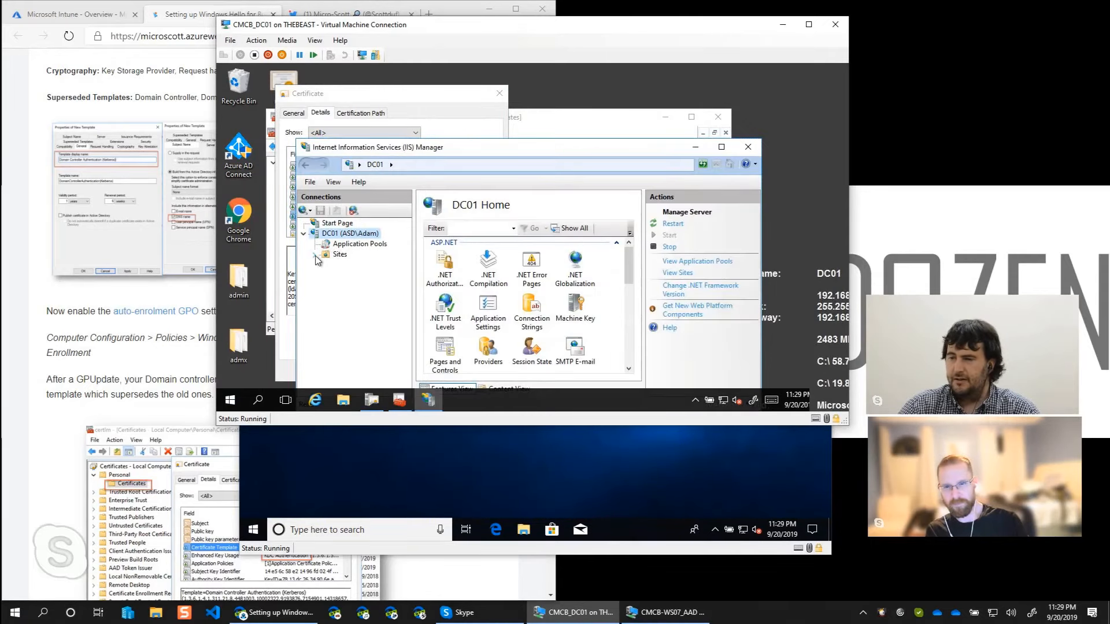
click(315, 255)
click(326, 266)
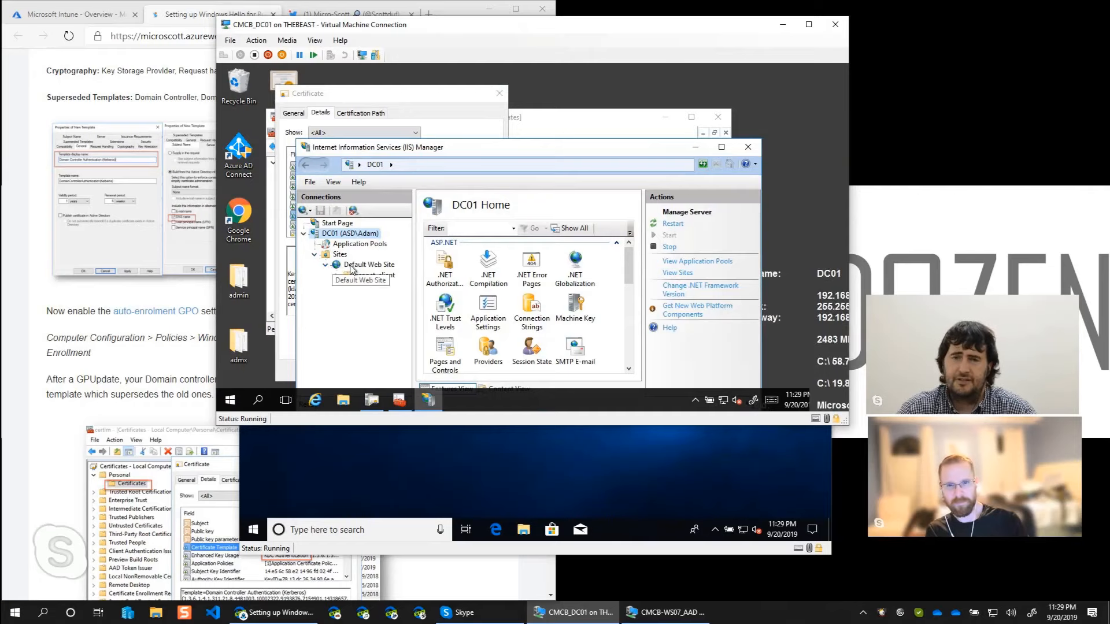
drag(517, 149, 519, 102)
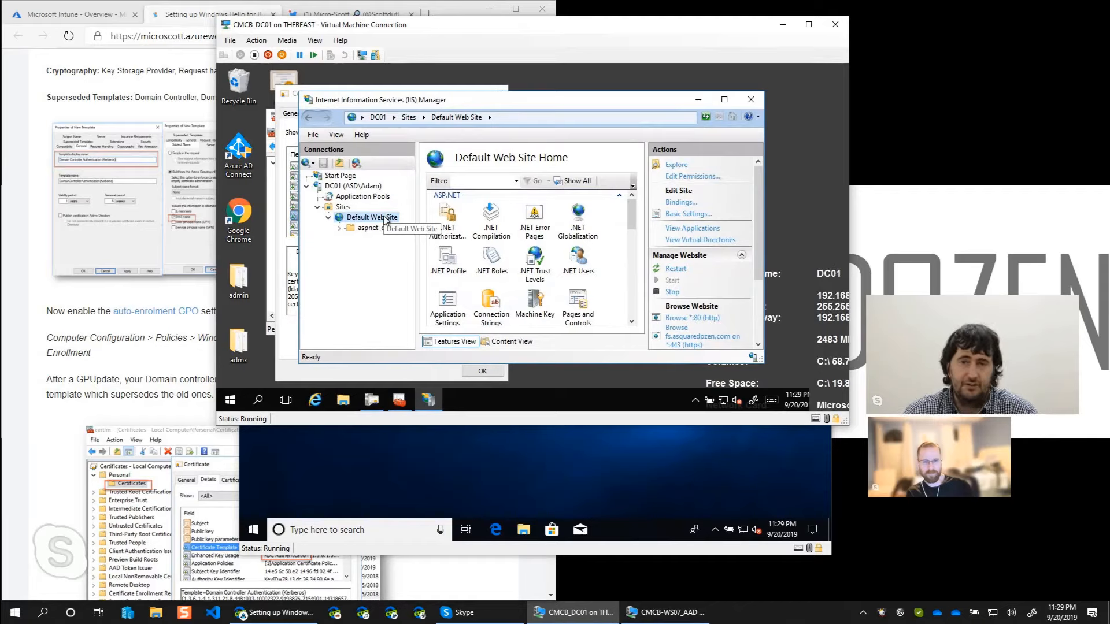
drag(763, 363, 790, 391)
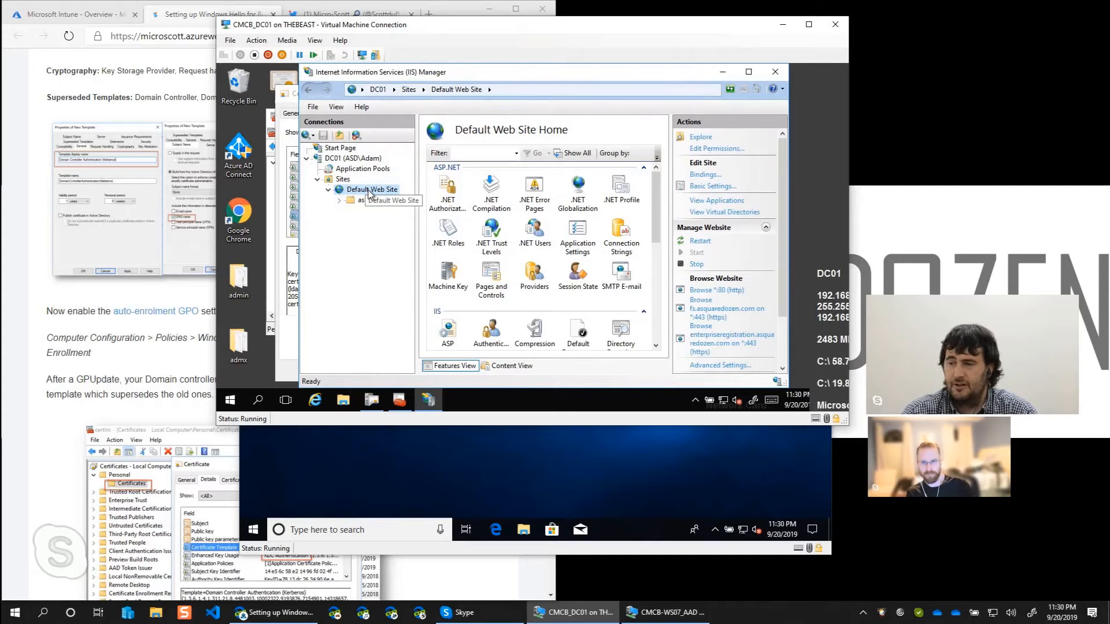
Close the Smart Card Logon certificate's details and open Certification Authority on DC01
click(277, 335)
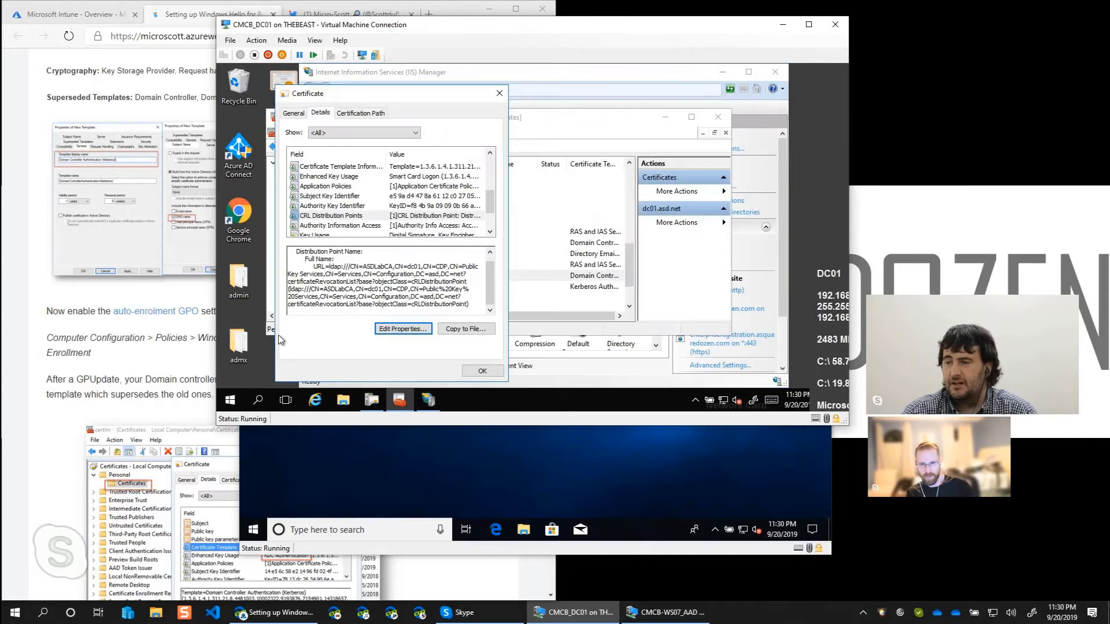
click(485, 375)
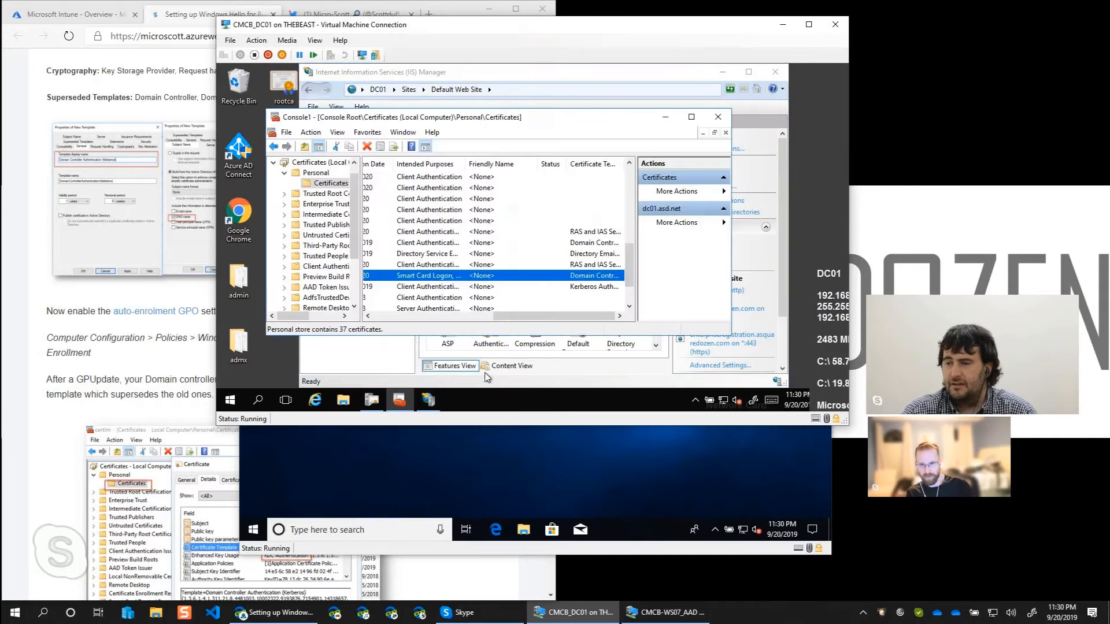
click(231, 401)
text(cert)
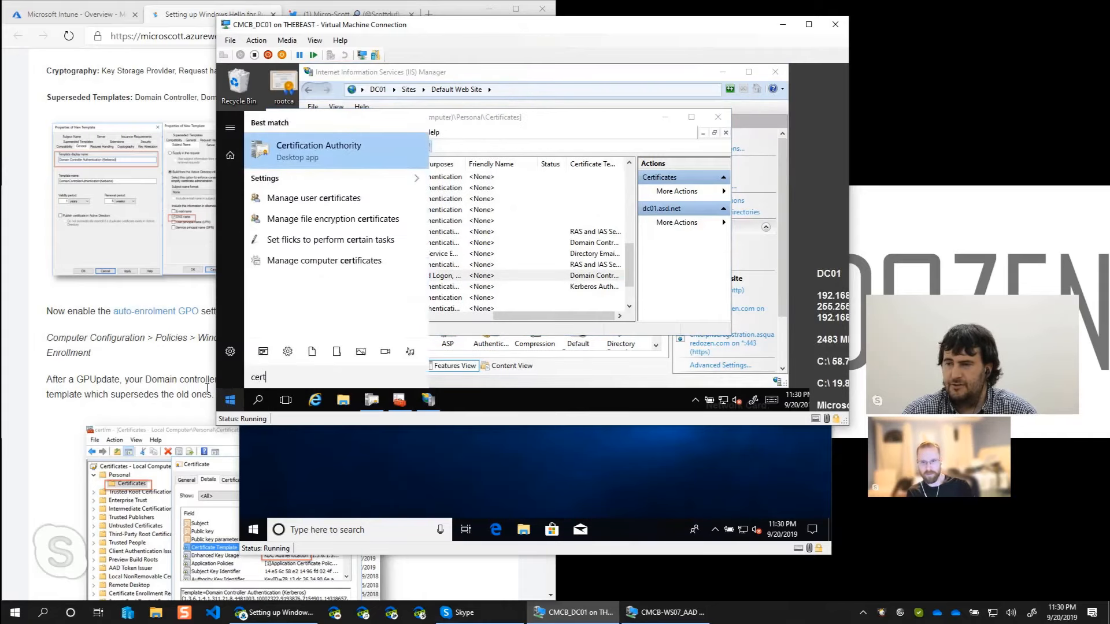
click(363, 146)
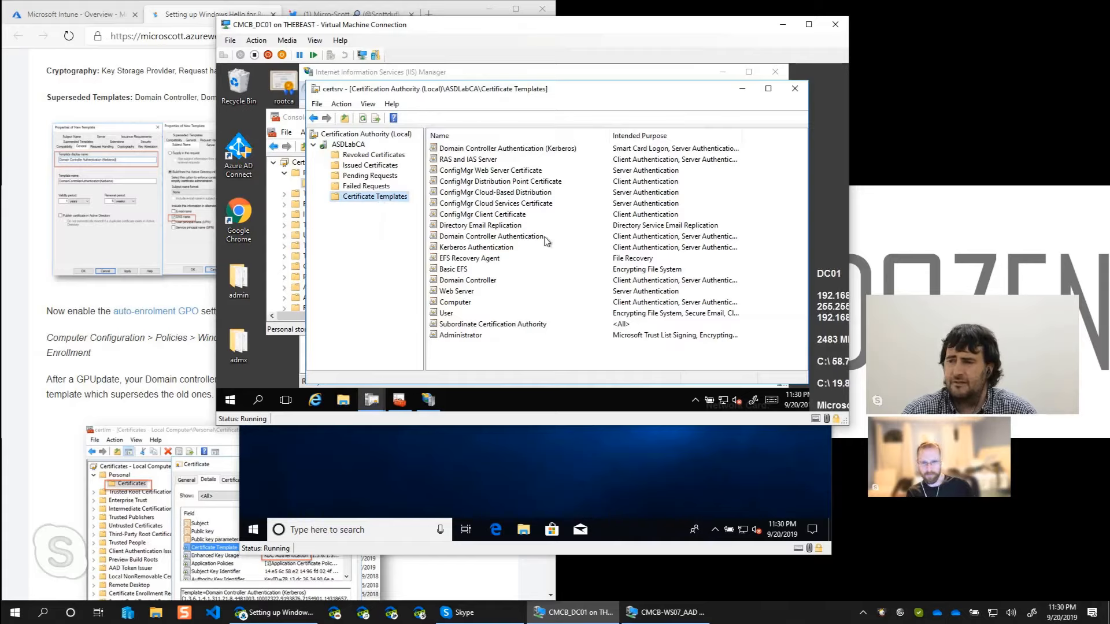
Open the properties of the ASDLabCA certification authority and show its CRL Distribution Point (CDP) extension locations
click(354, 146)
right_click(357, 146)
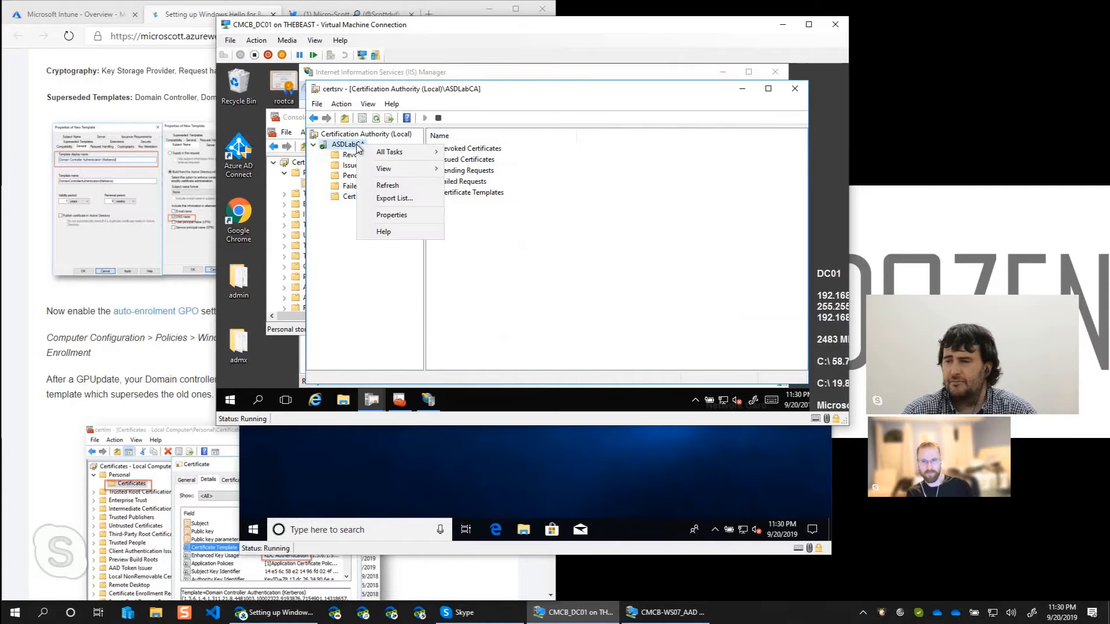
click(401, 217)
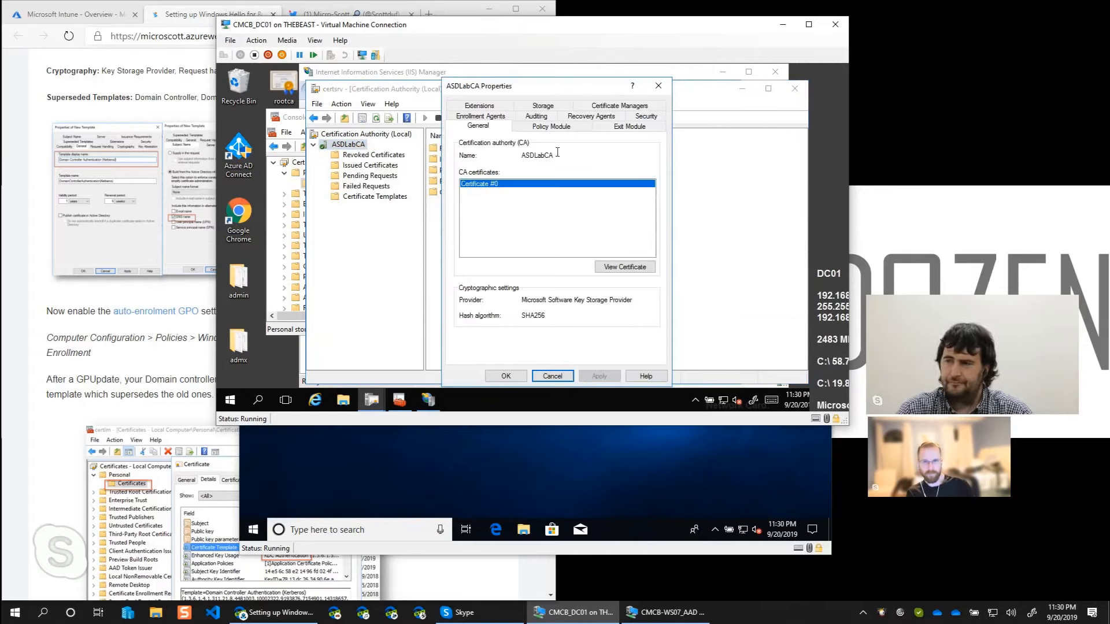
click(492, 108)
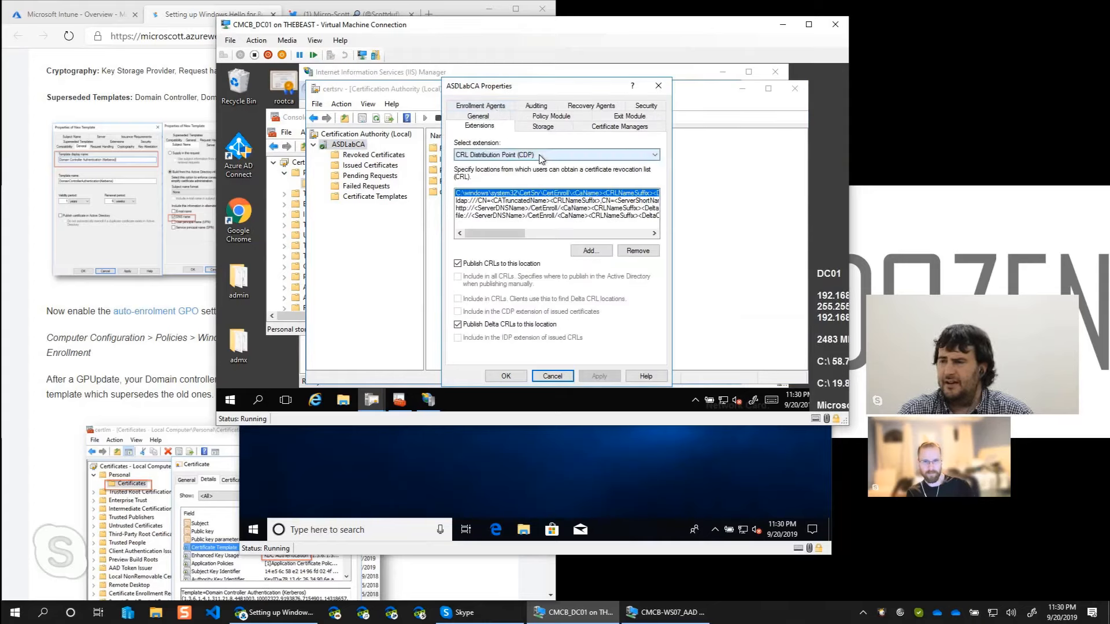
click(589, 252)
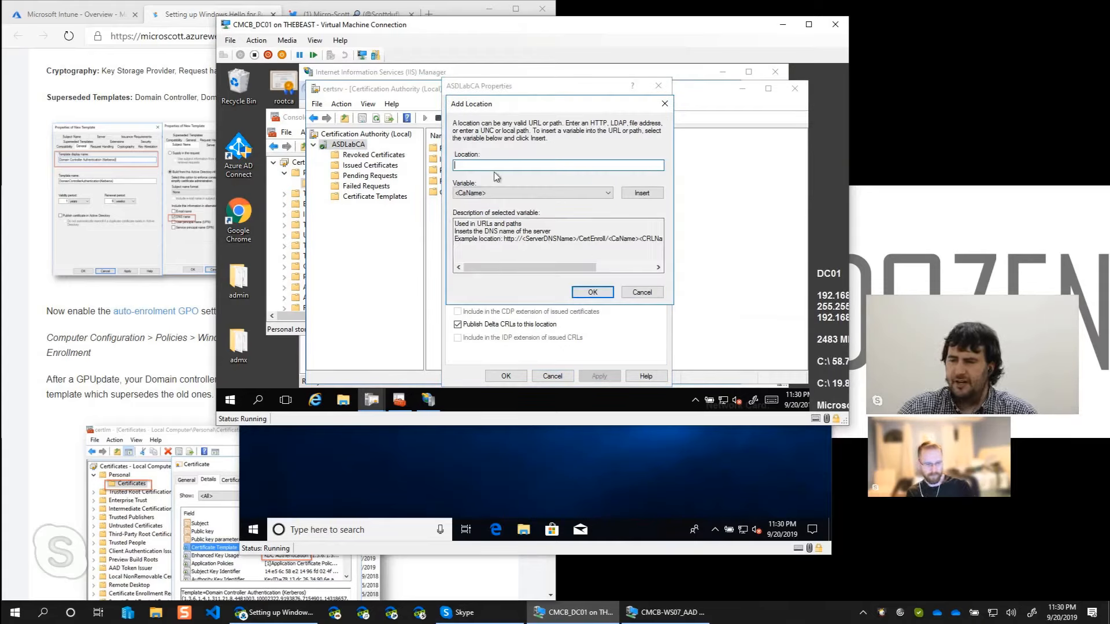
text(htt)
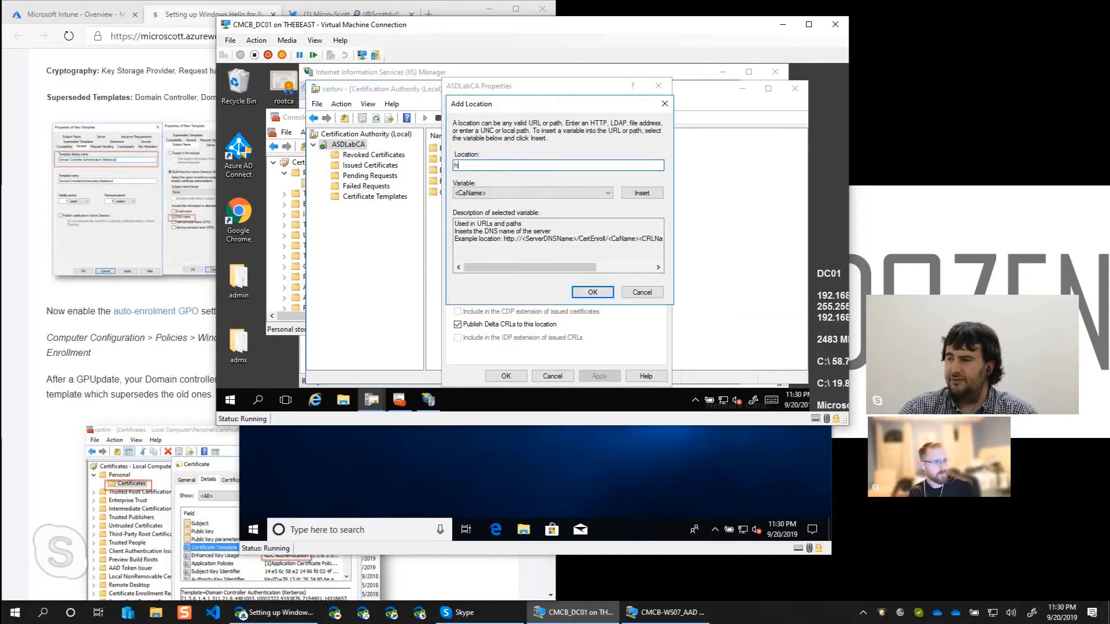
key(BackSpace)
key(BackSpace)
key(BackSpace)
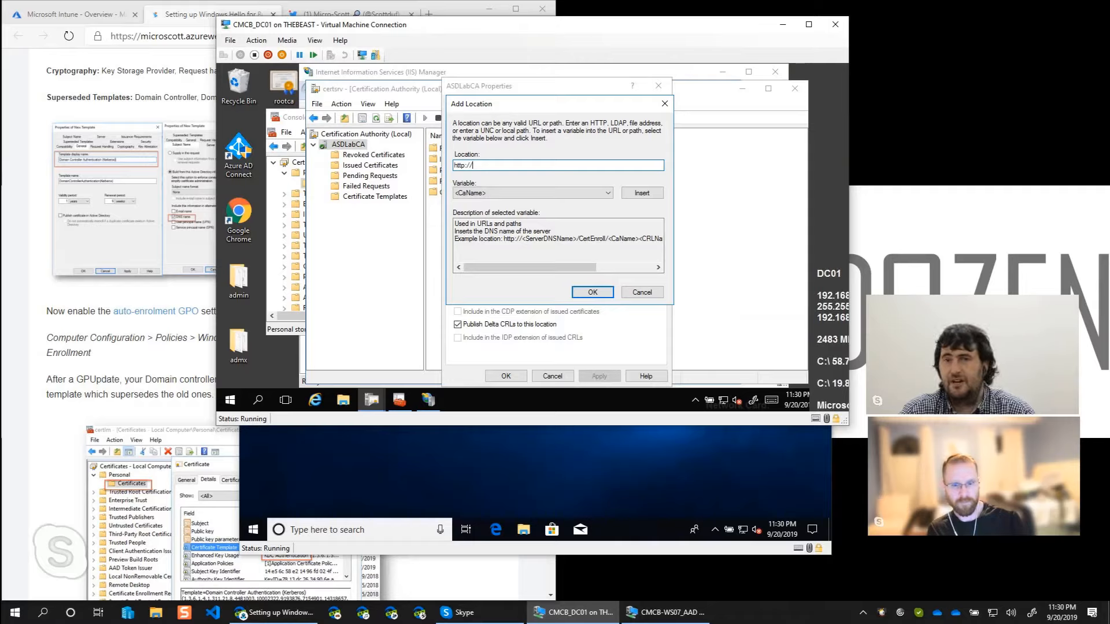
text(crl)
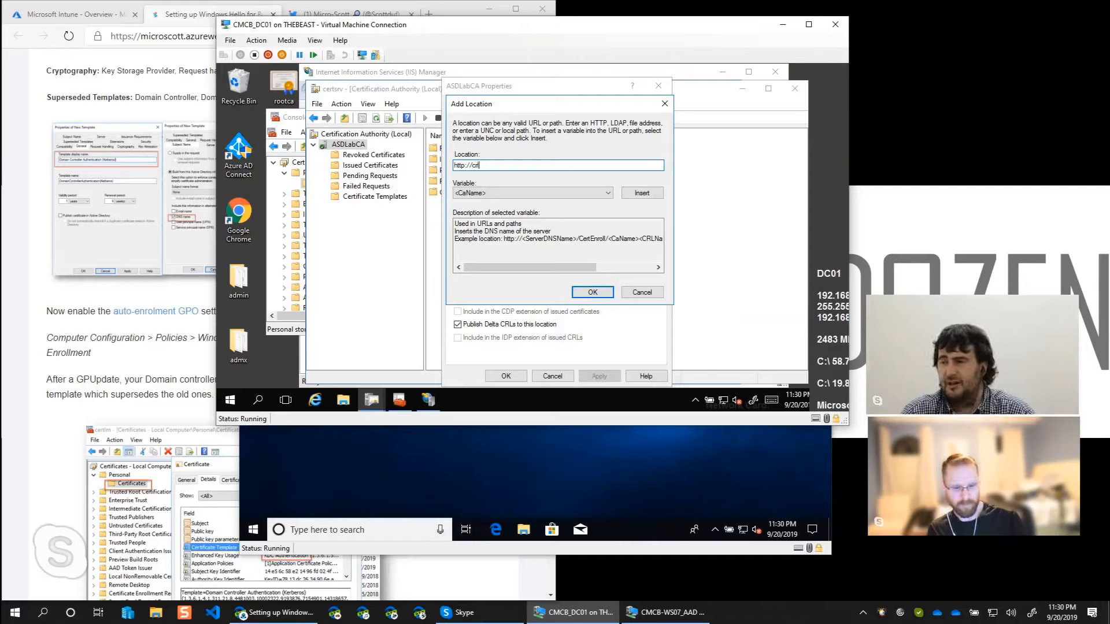
text(.asd.ne)
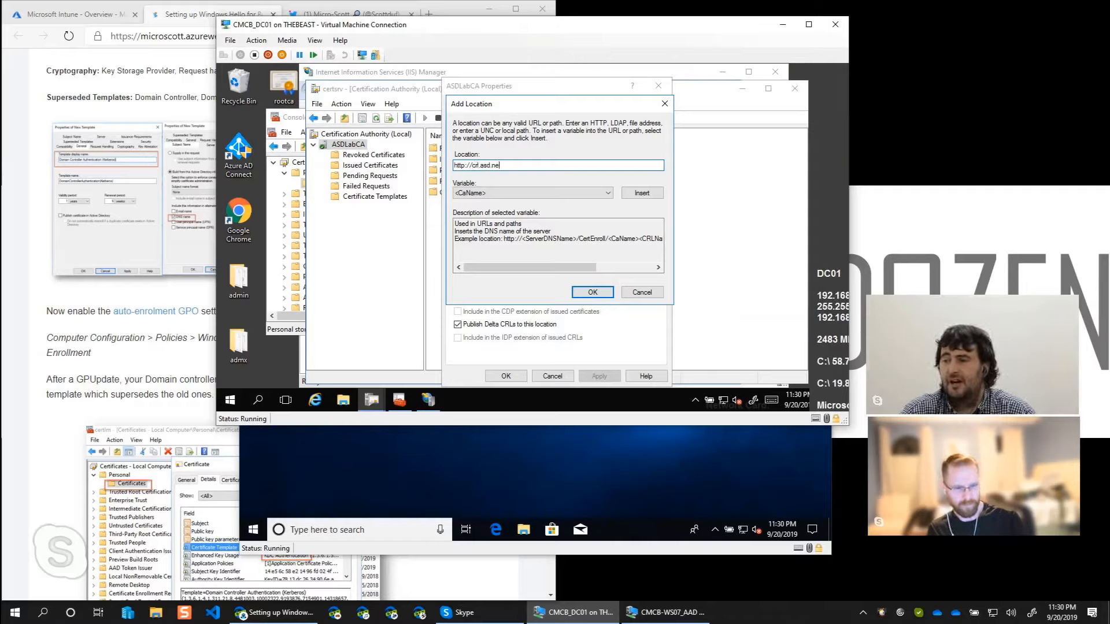
text(t/srl)
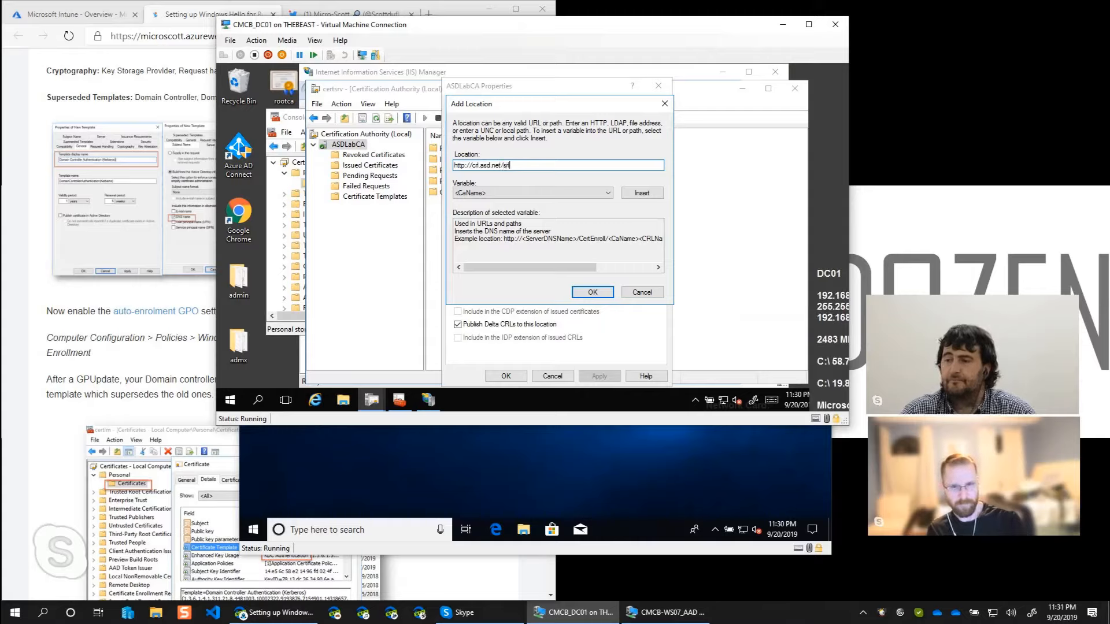
key(BackSpace)
key(BackSpace)
key(BackSpace)
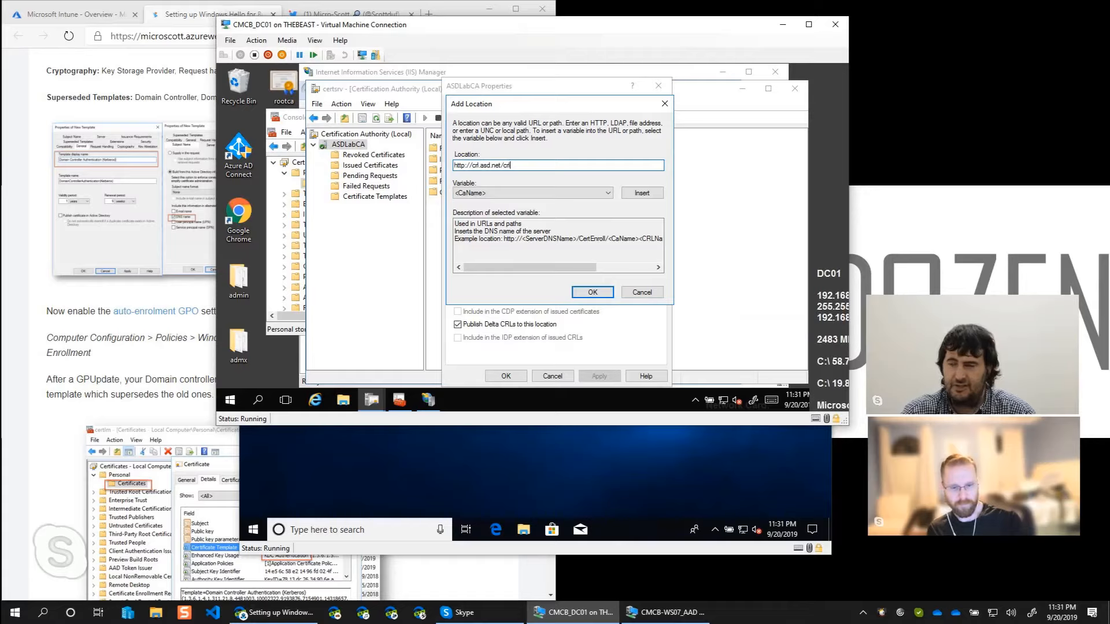
text(crl/crl.)
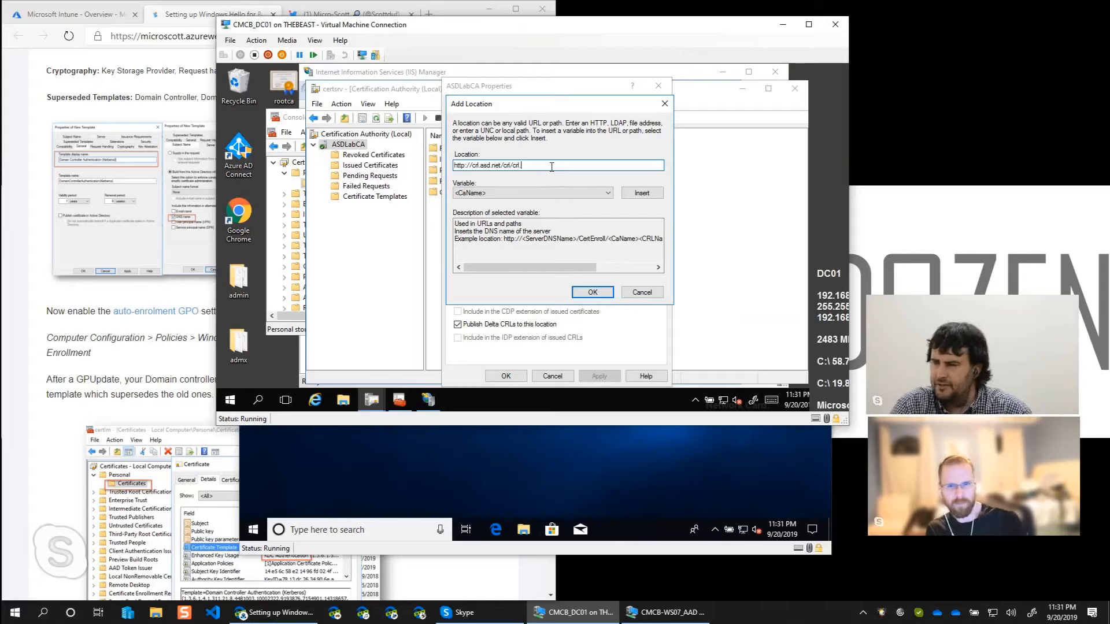
click(552, 193)
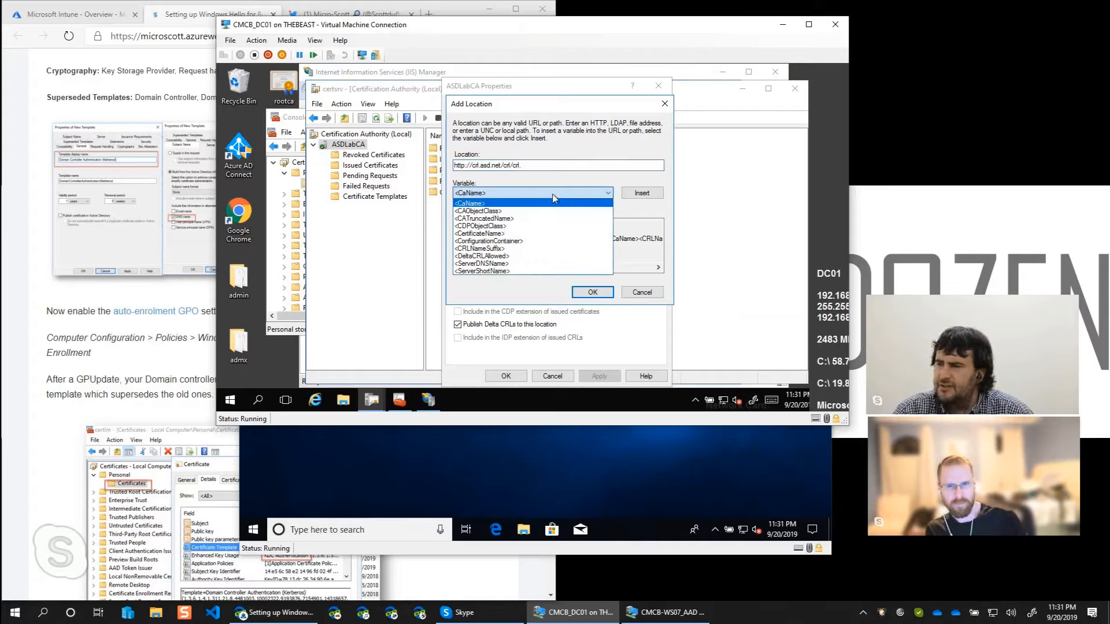
click(545, 164)
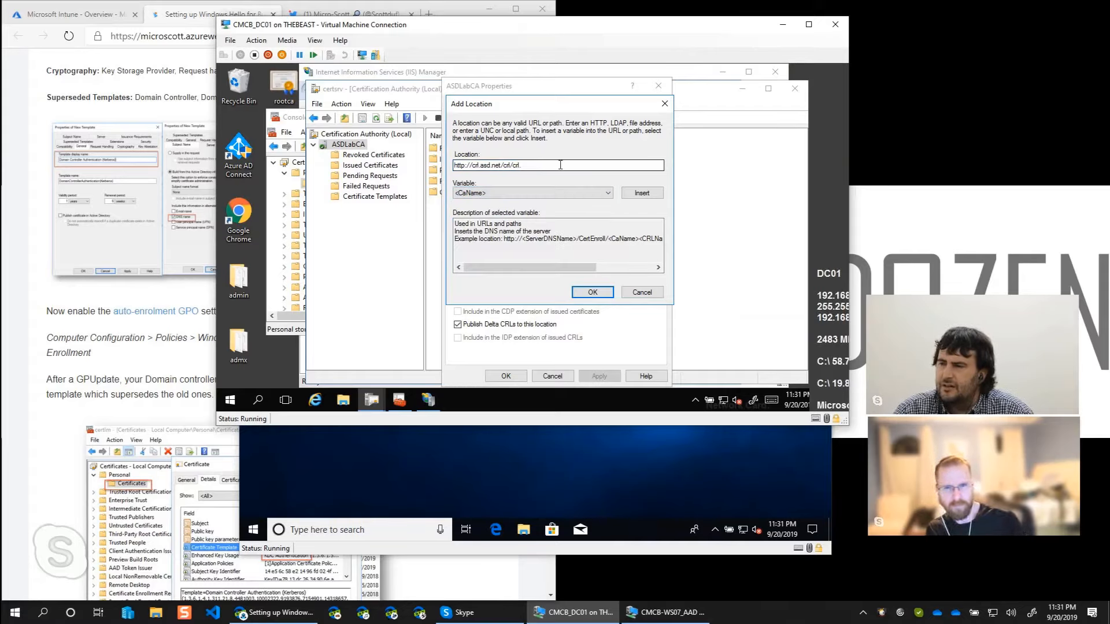
key(BackSpace)
key(BackSpace)
key(BackSpace)
key(BackSpace)
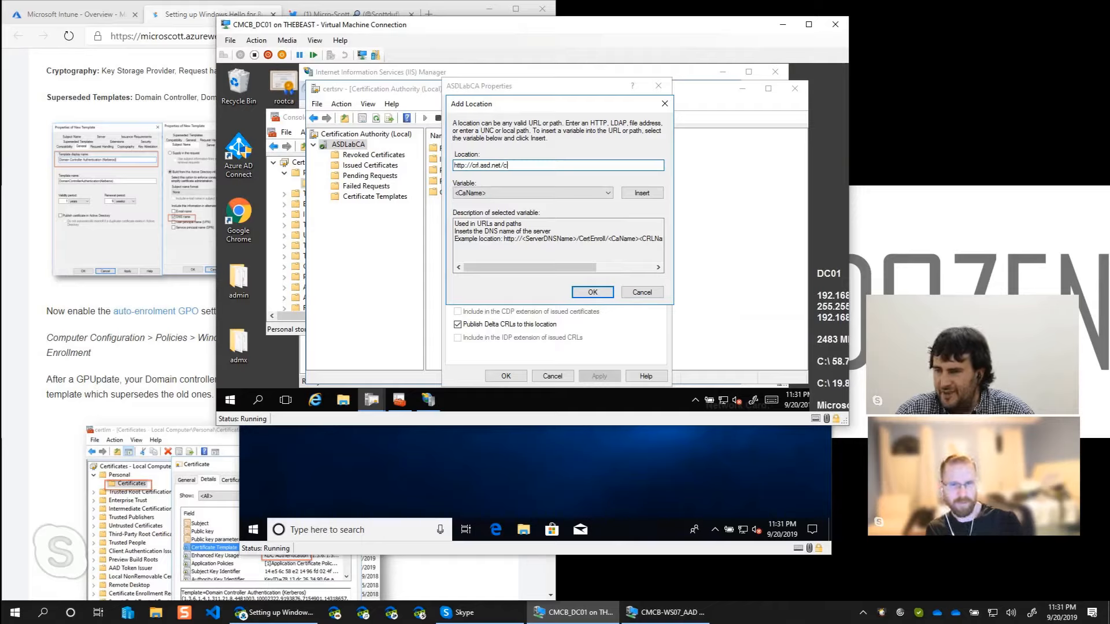
text(/)
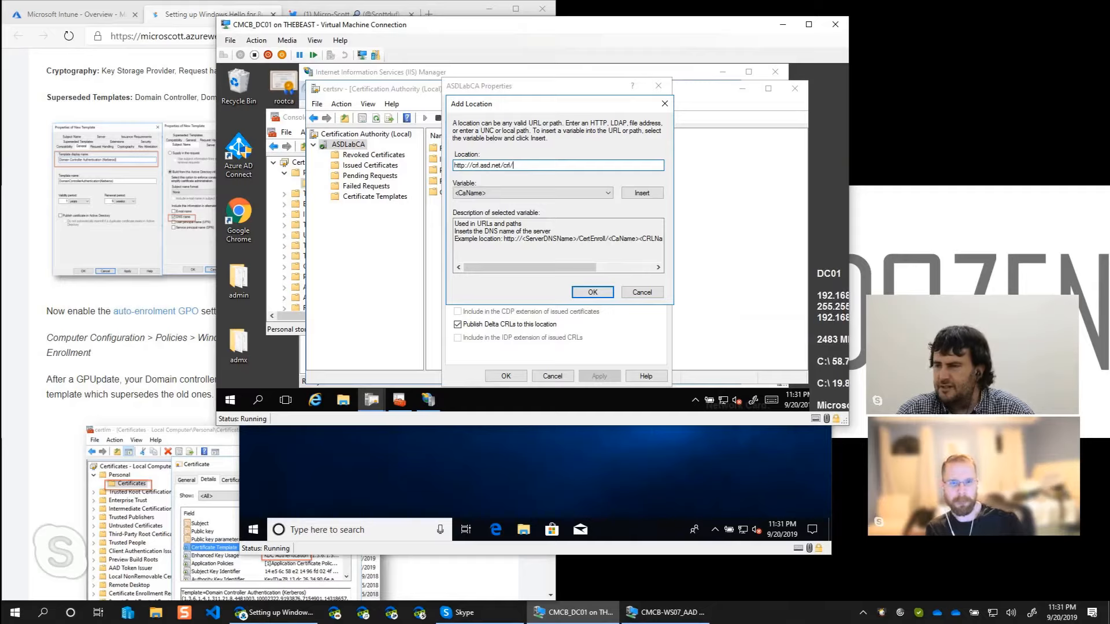
Complete the CDP location with the <CaName> variable and .crl, add it, and include it in the CDP extension of issued certificates
click(607, 195)
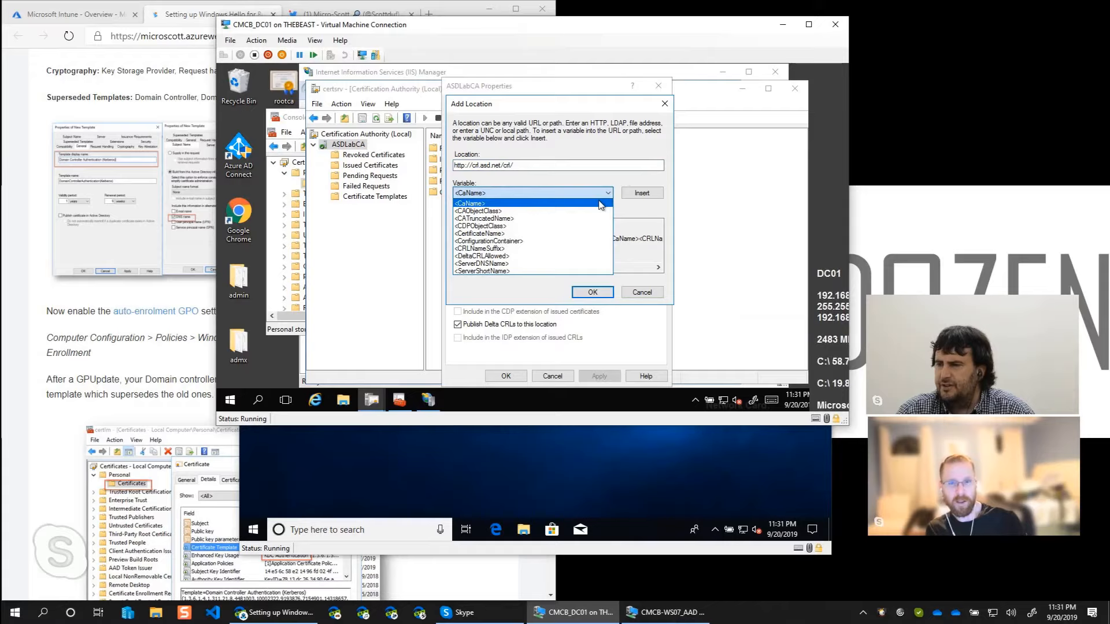
click(508, 203)
click(642, 193)
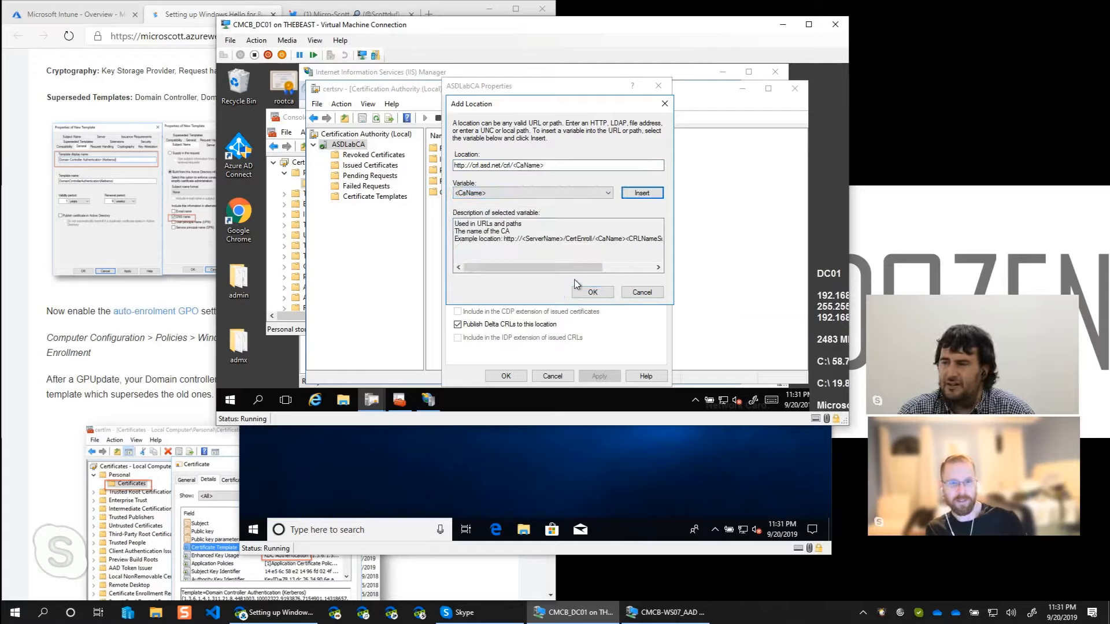
drag(597, 267, 558, 174)
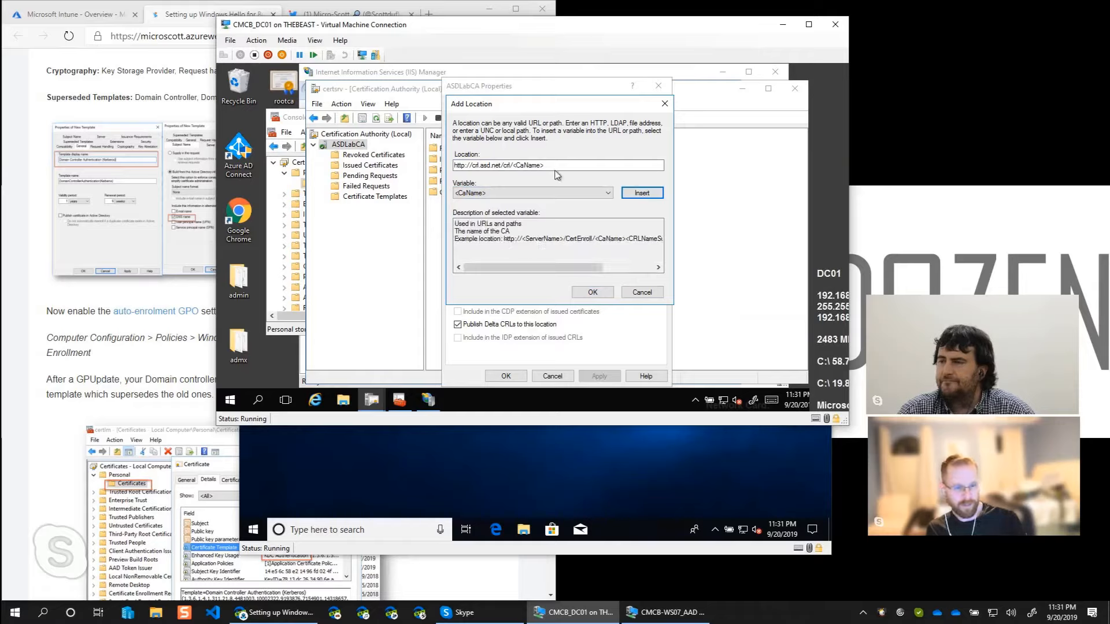
click(575, 167)
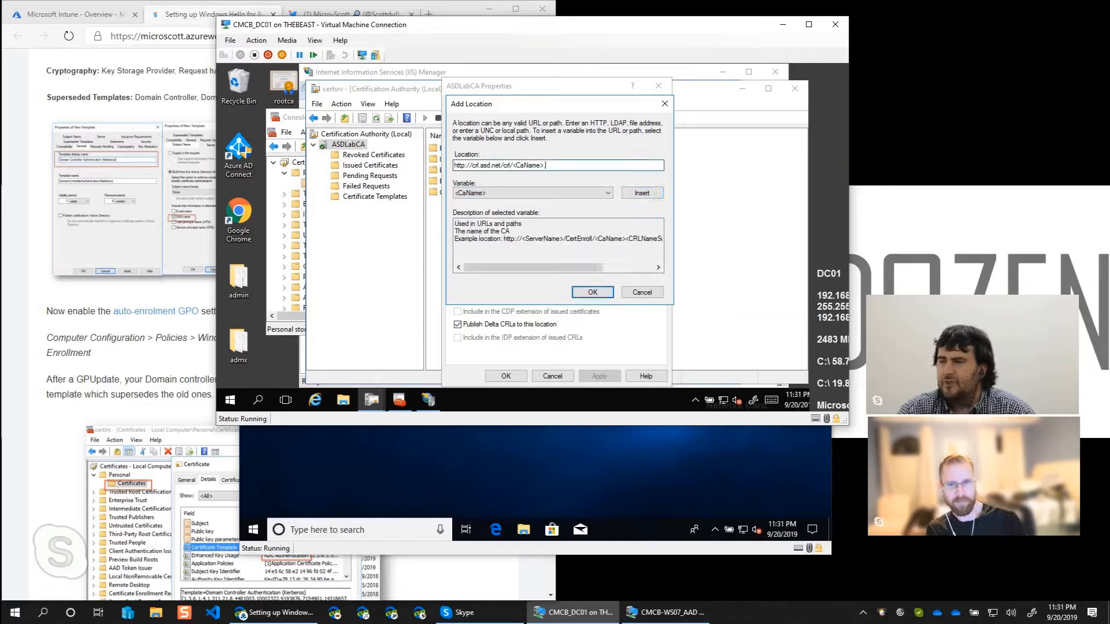
text(.crl)
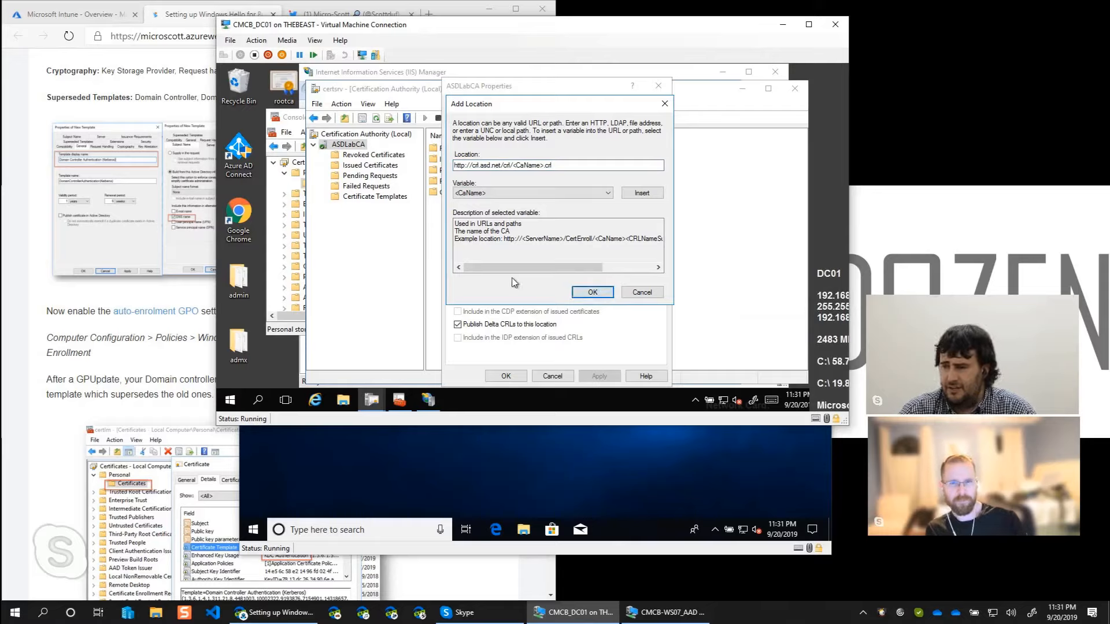
click(591, 292)
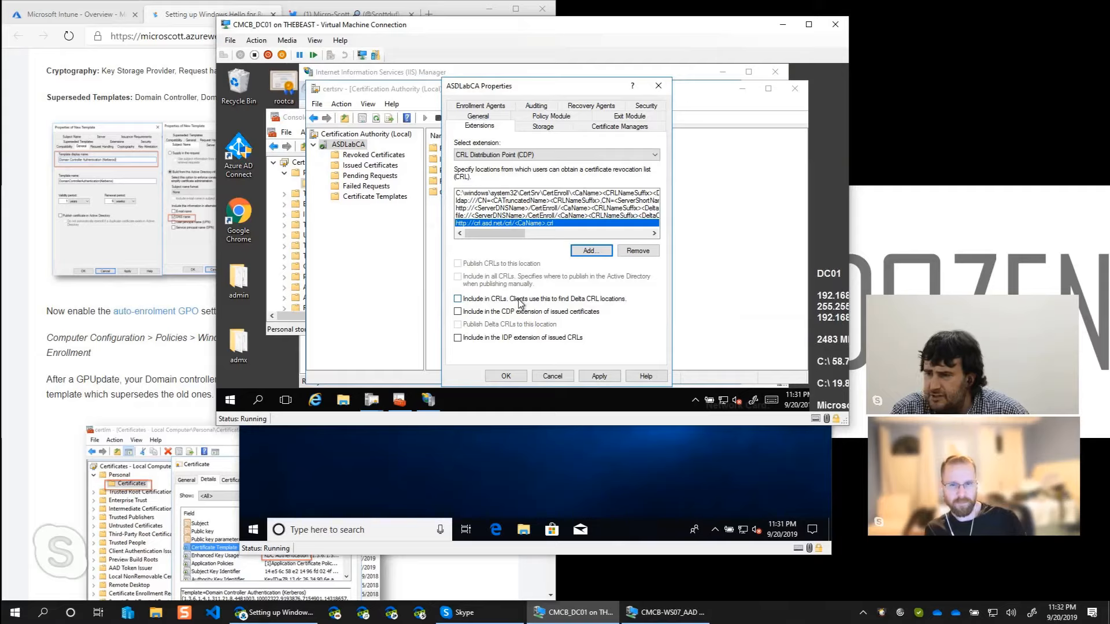
click(461, 313)
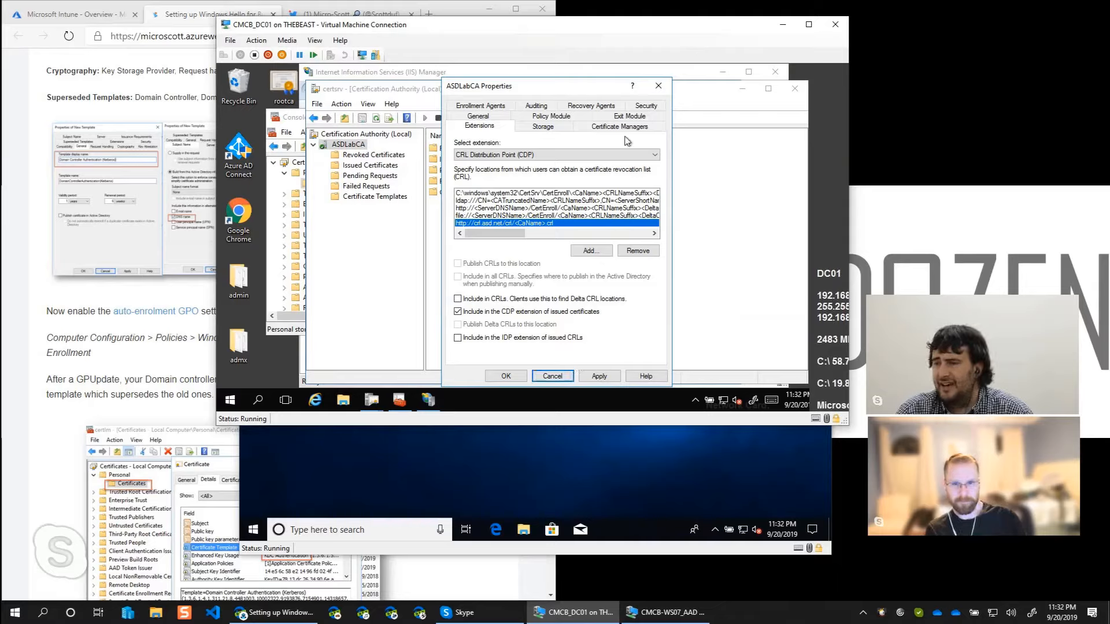
click(566, 155)
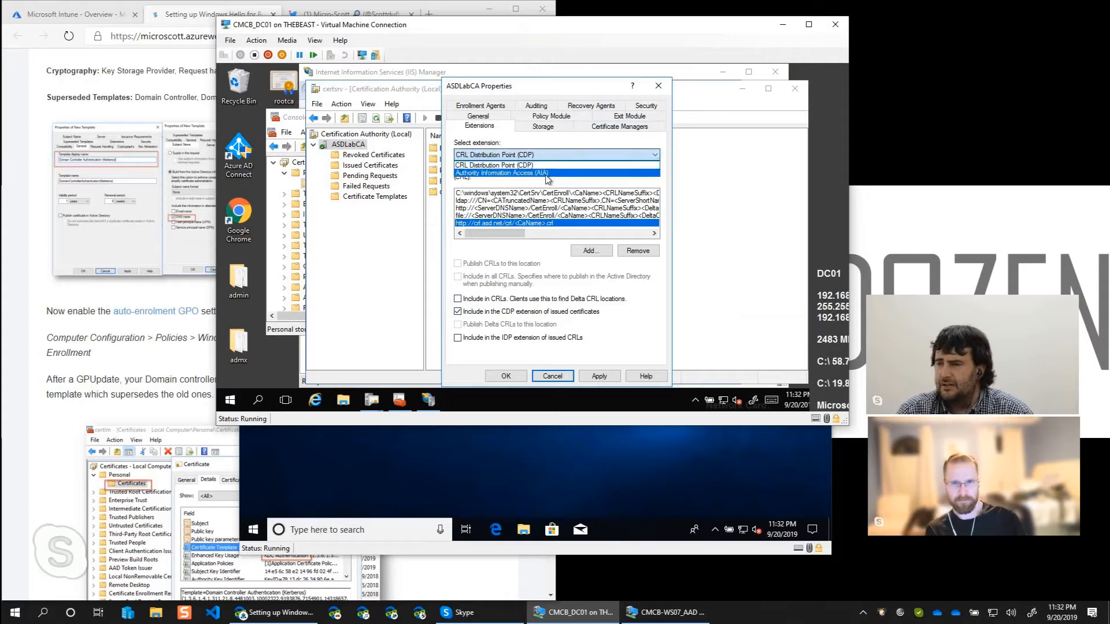
click(560, 171)
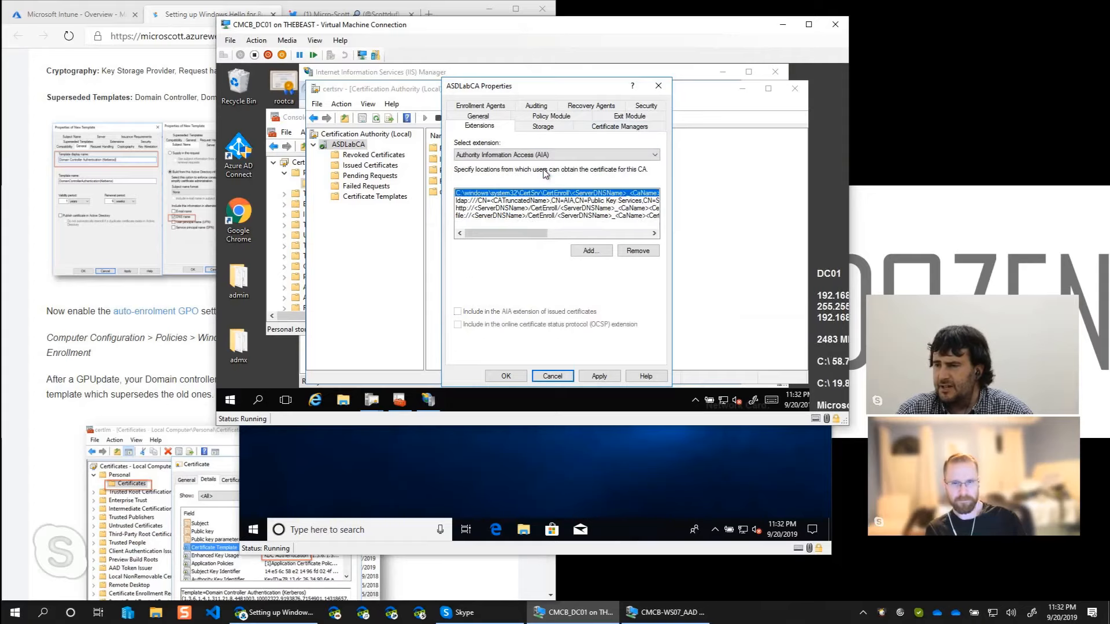
click(589, 251)
text(ht)
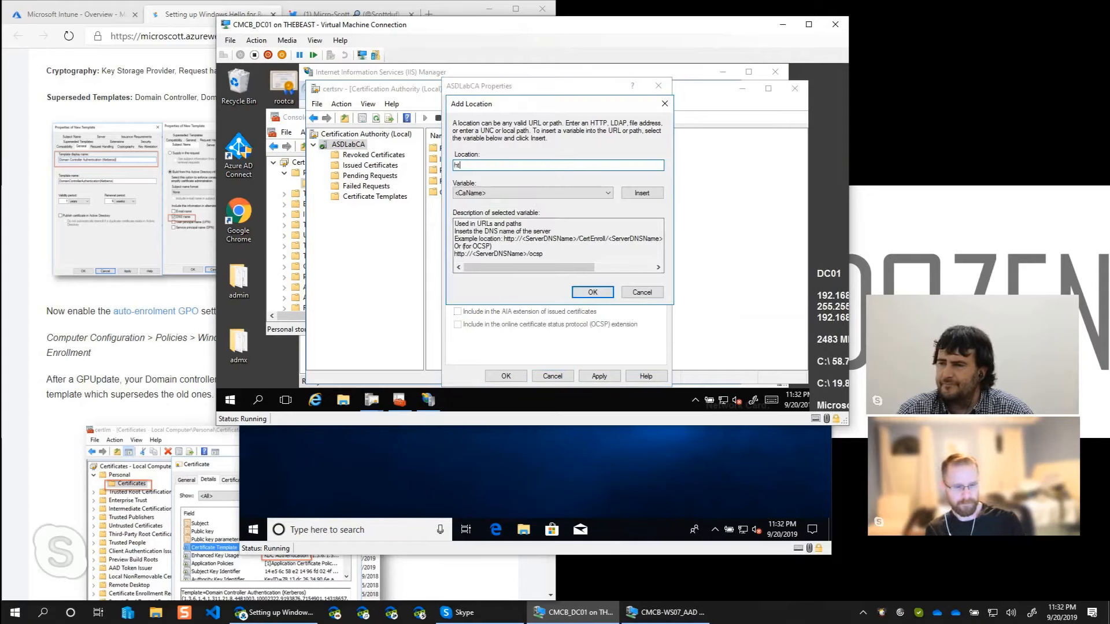
text(tp:)
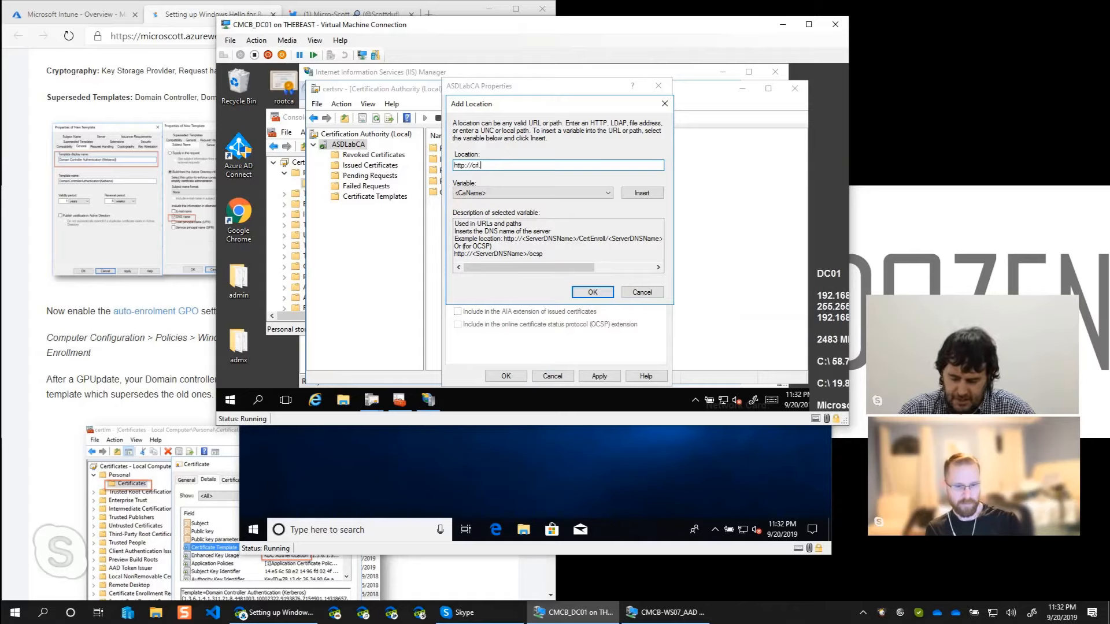
text(//crl.asd.net)
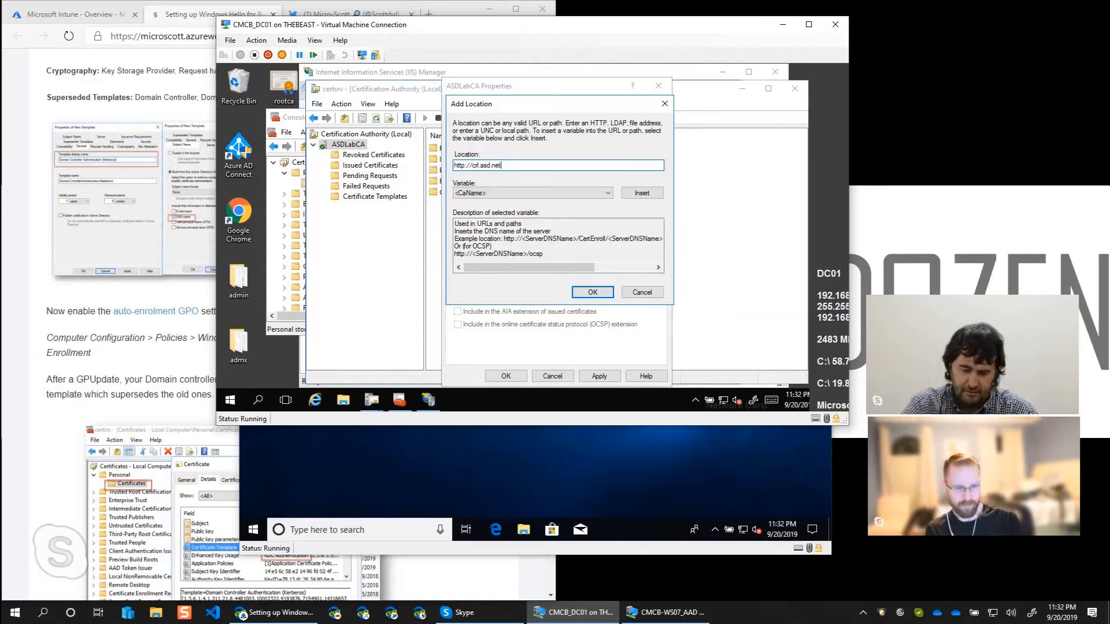
text(/)
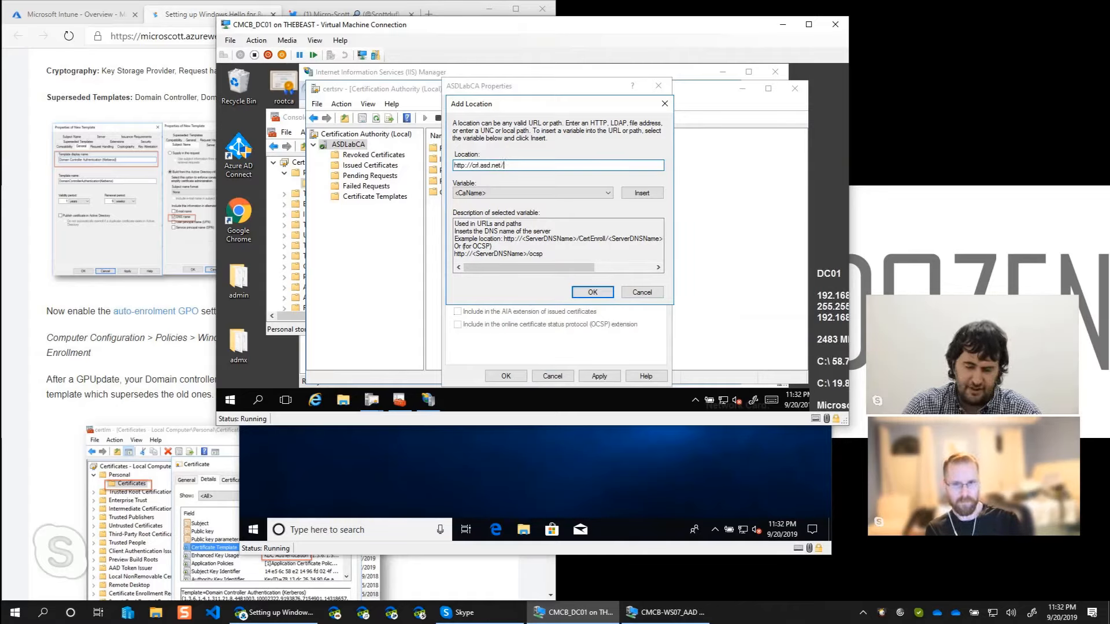
text(crt/)
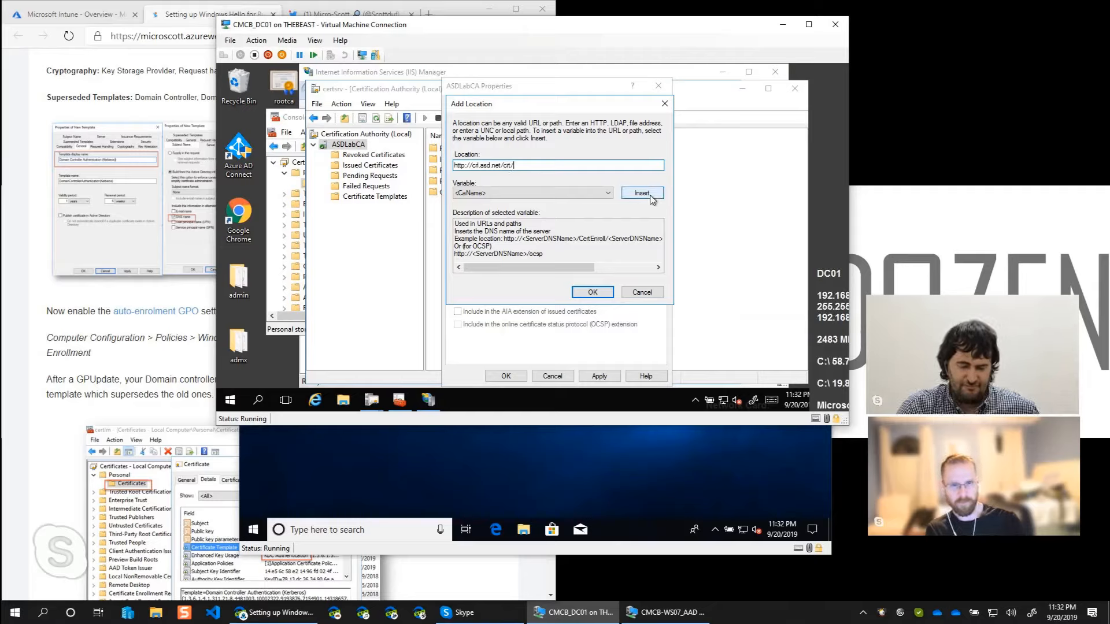
Complete the AIA location with the <CaName> variable and .crl, and add it to the list
click(652, 199)
click(610, 167)
text(.)
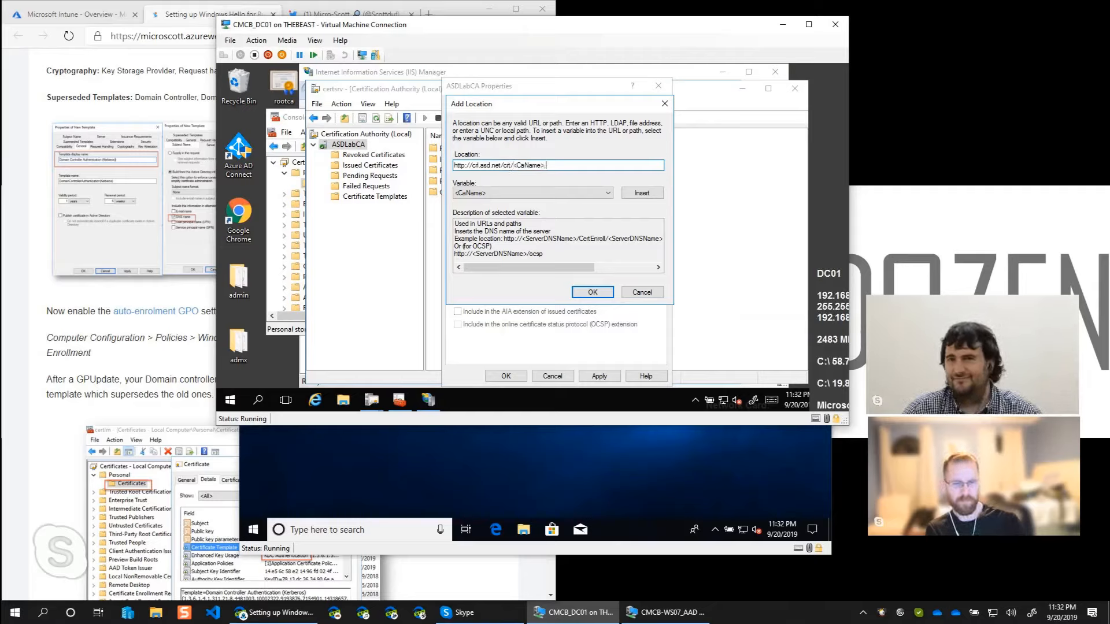
text(crl)
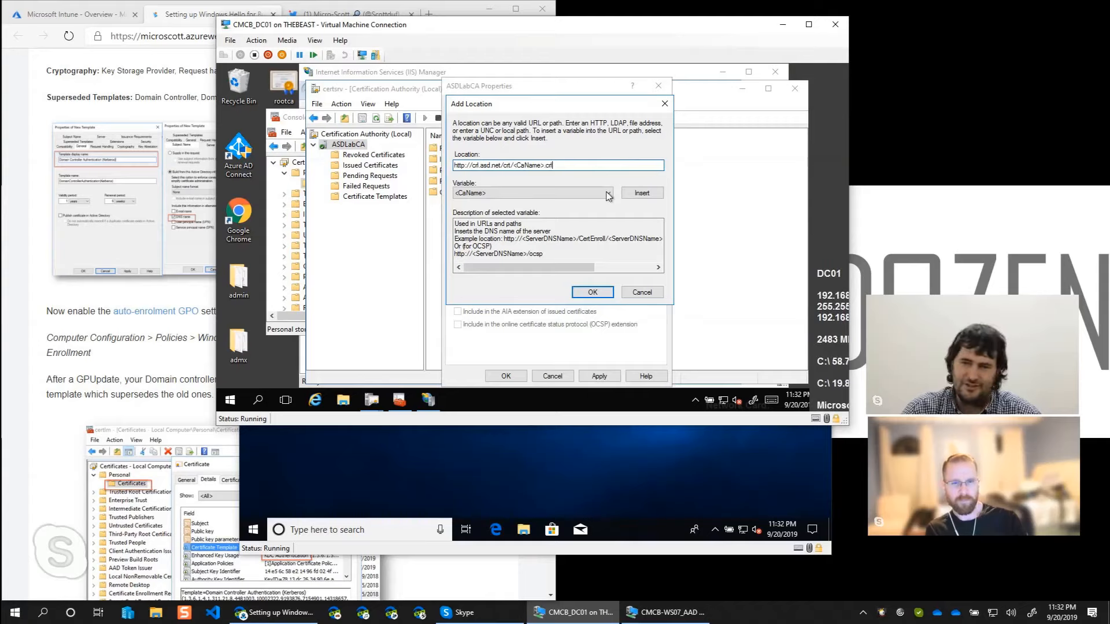
click(593, 292)
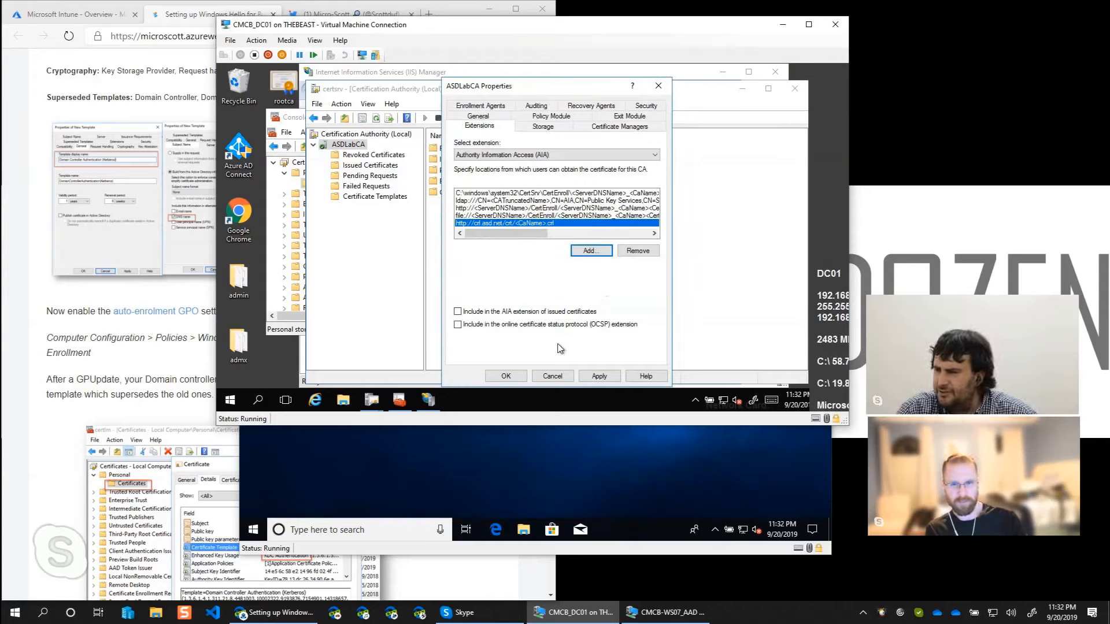
Include the new location in the AIA extension of issued certificates, save the CA properties, and restart Active Directory Certificate Services
click(514, 312)
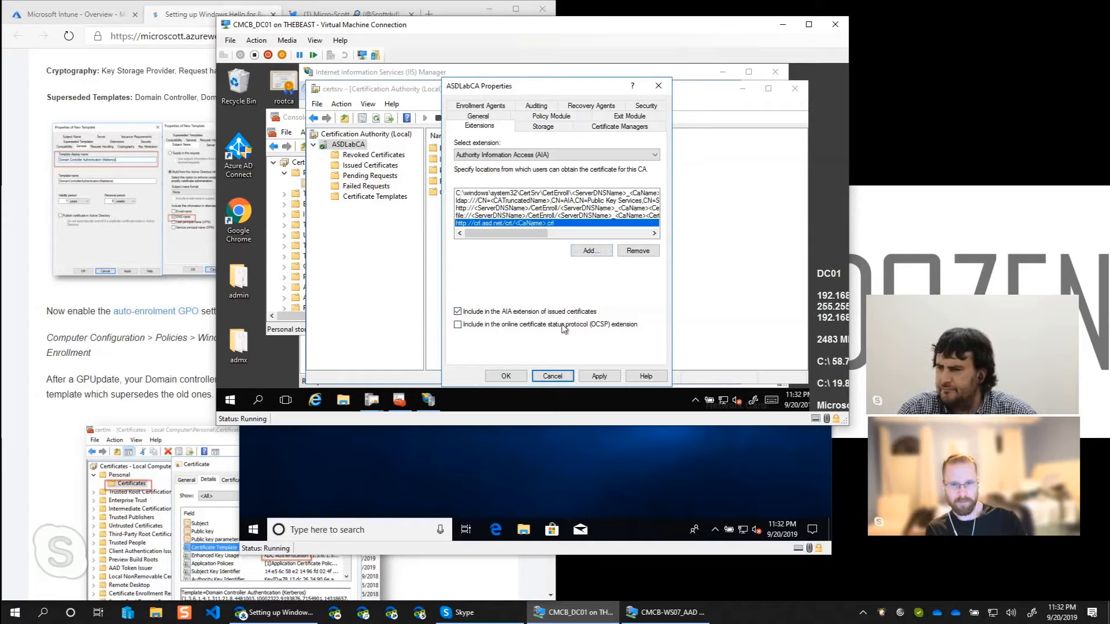
click(504, 378)
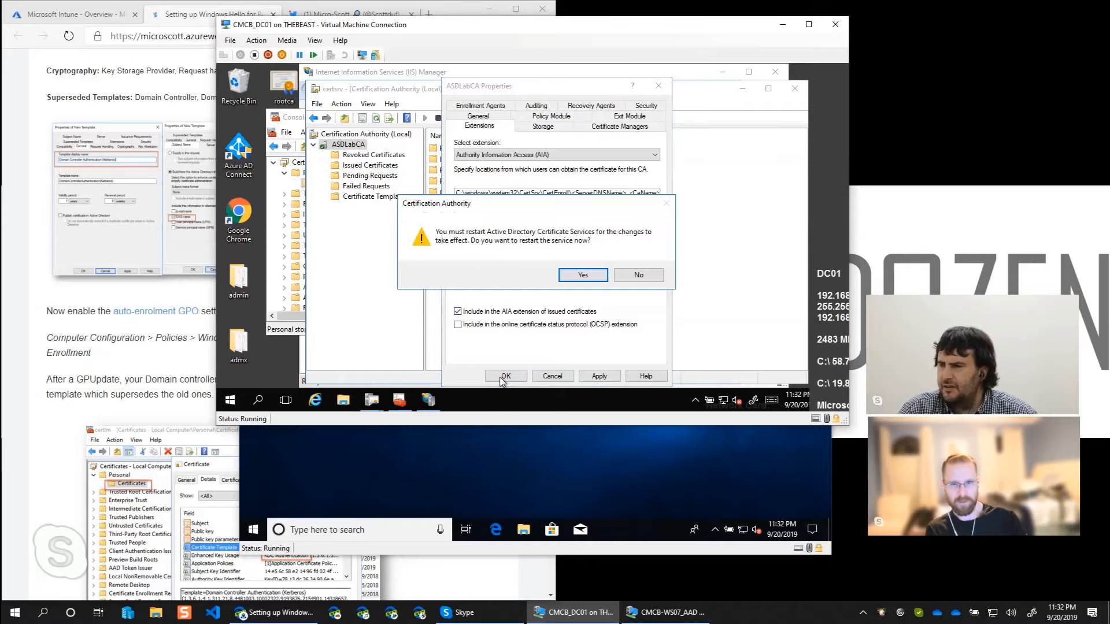
click(583, 276)
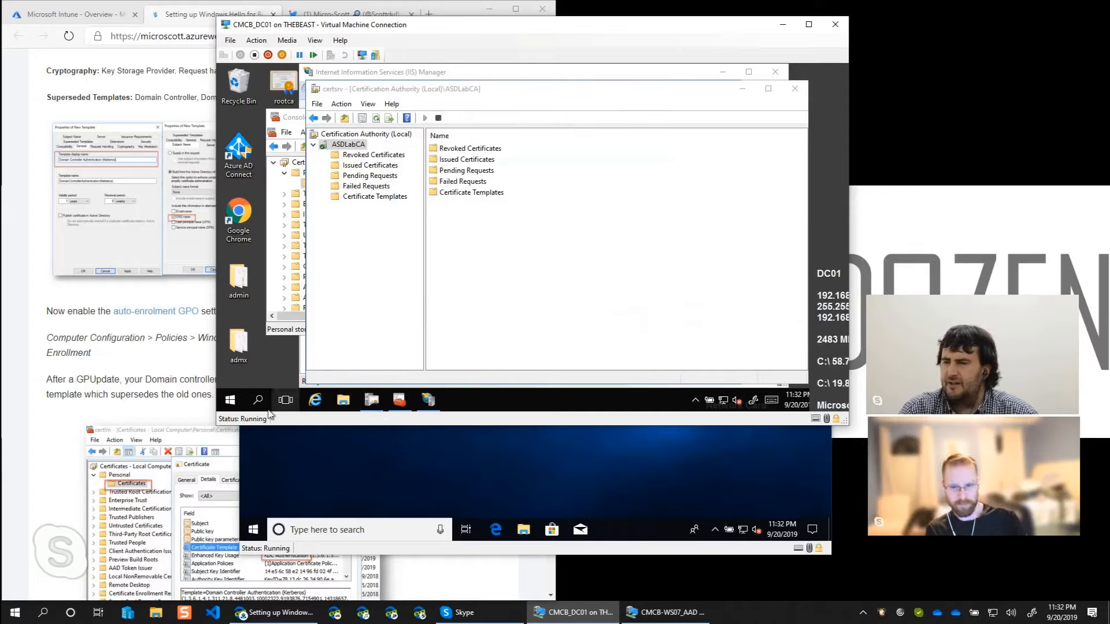
Open DNS Manager on DC01 and expand the asd.net zone under Forward Lookup Zones
click(230, 400)
text(dns)
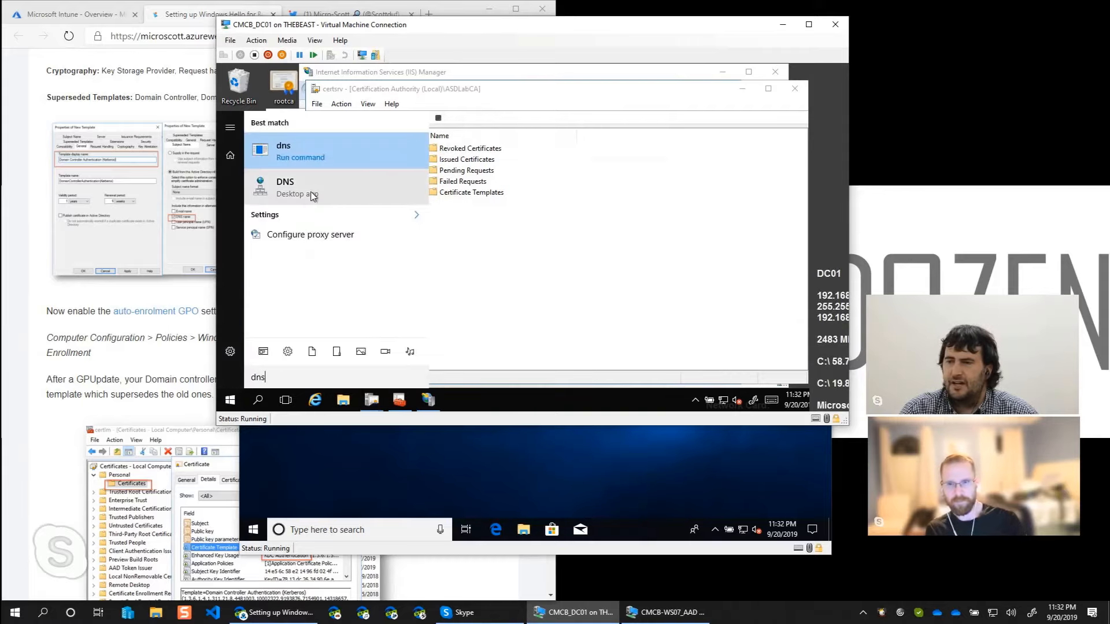
click(315, 197)
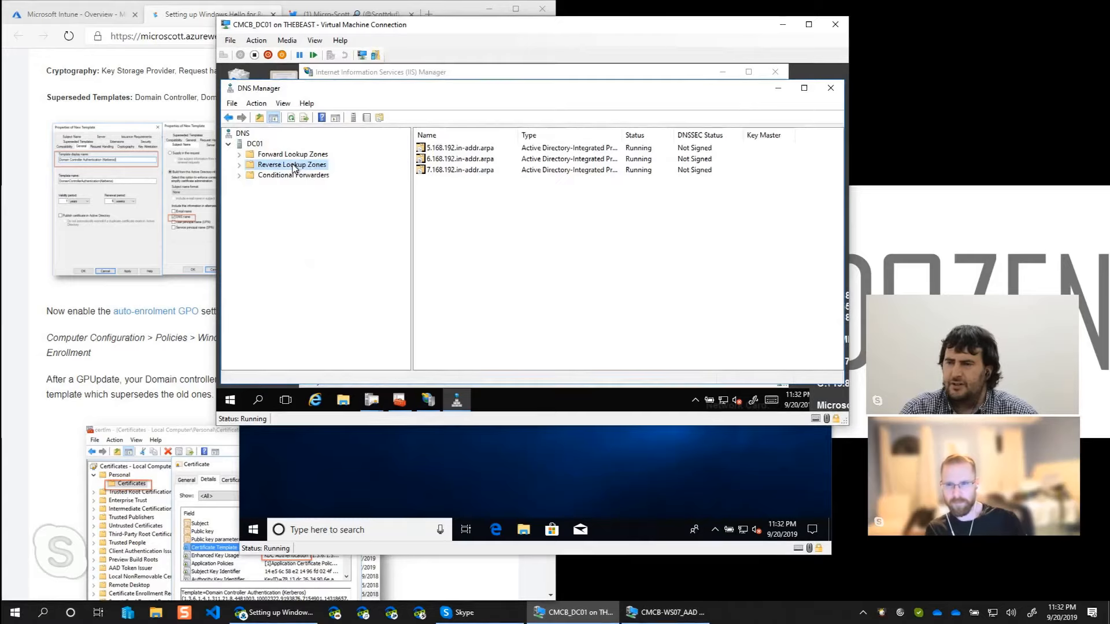
click(242, 155)
click(260, 165)
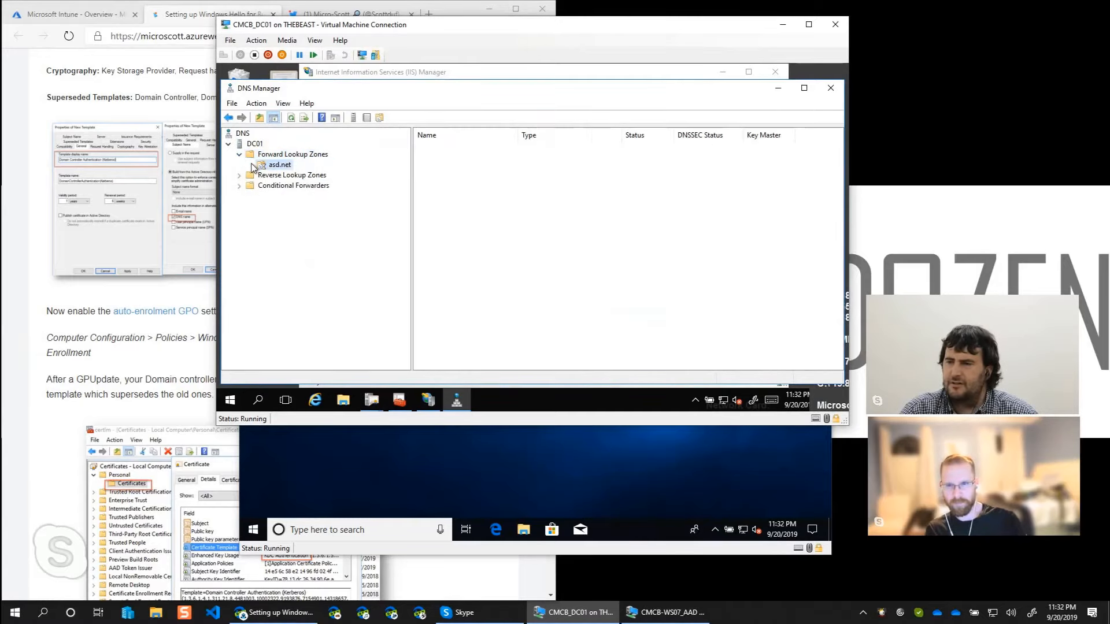
click(249, 165)
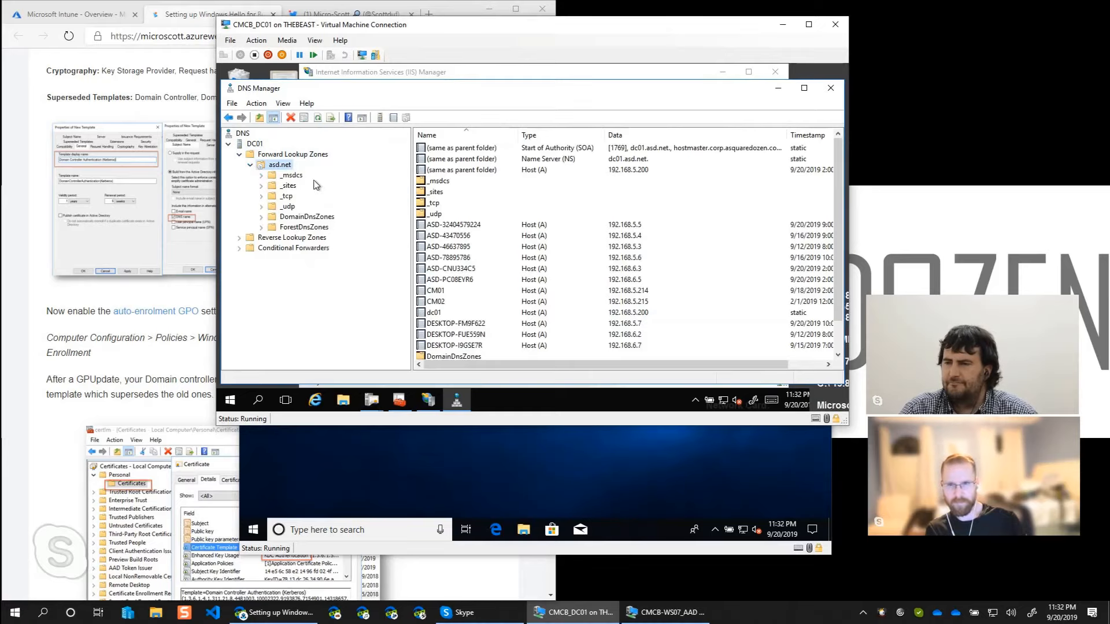
Create an alias (CNAME) record named crl in the asd.net zone with dc01.asd.net as the target host
right_click(283, 167)
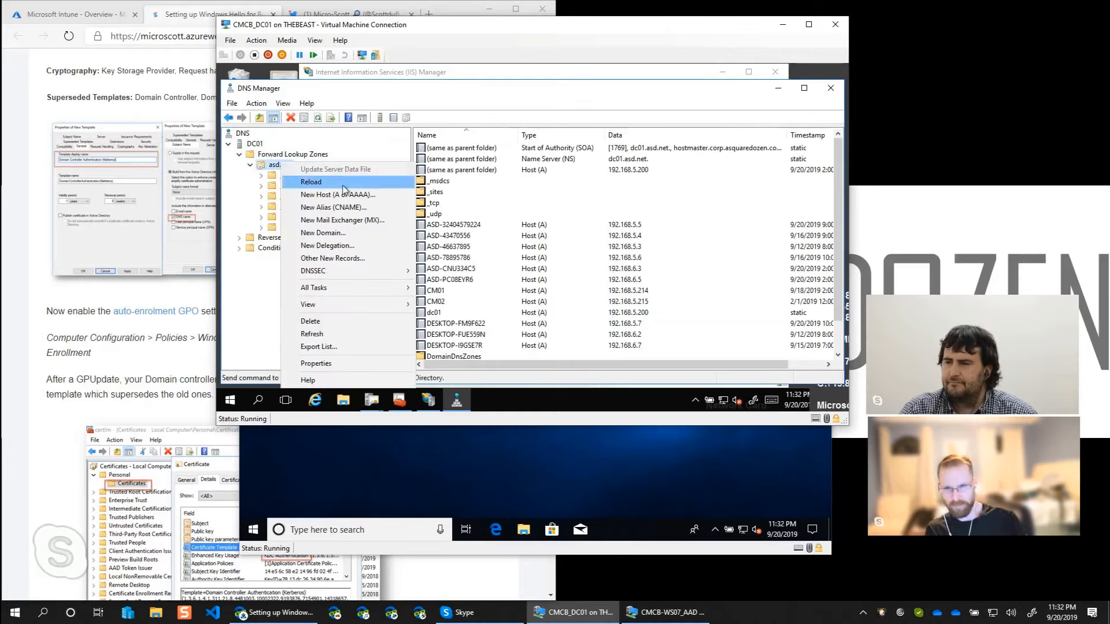
click(333, 207)
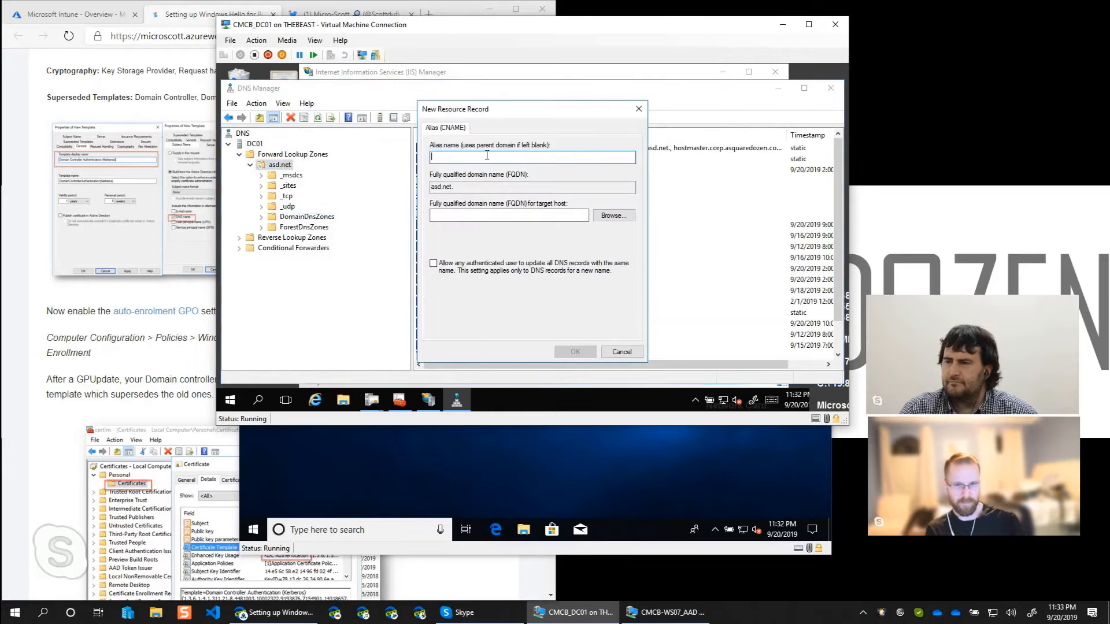
text(crl)
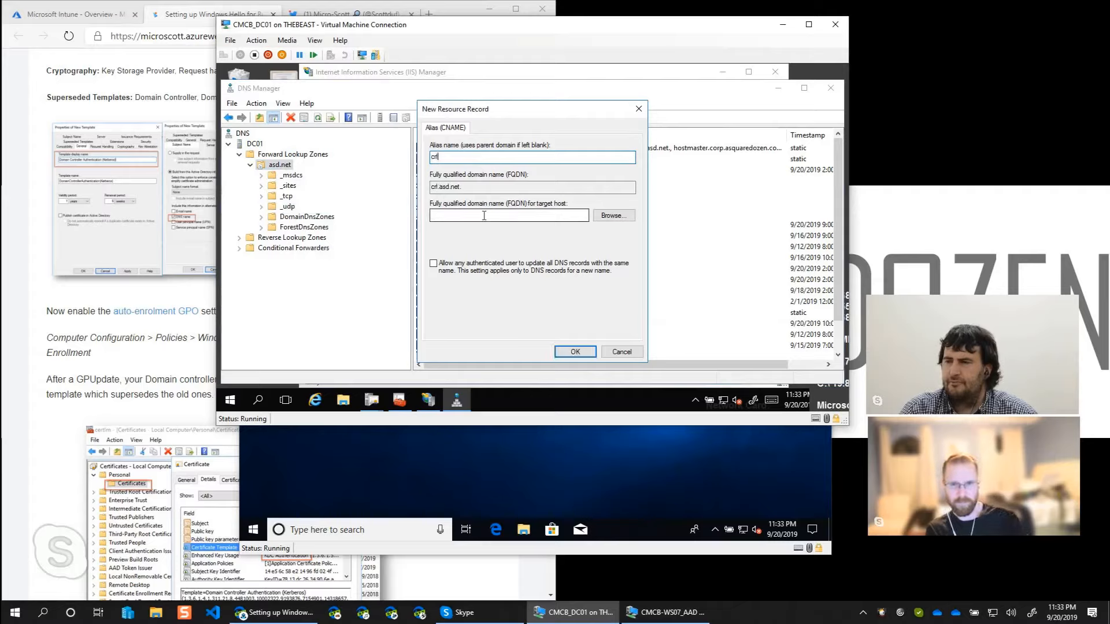
click(514, 218)
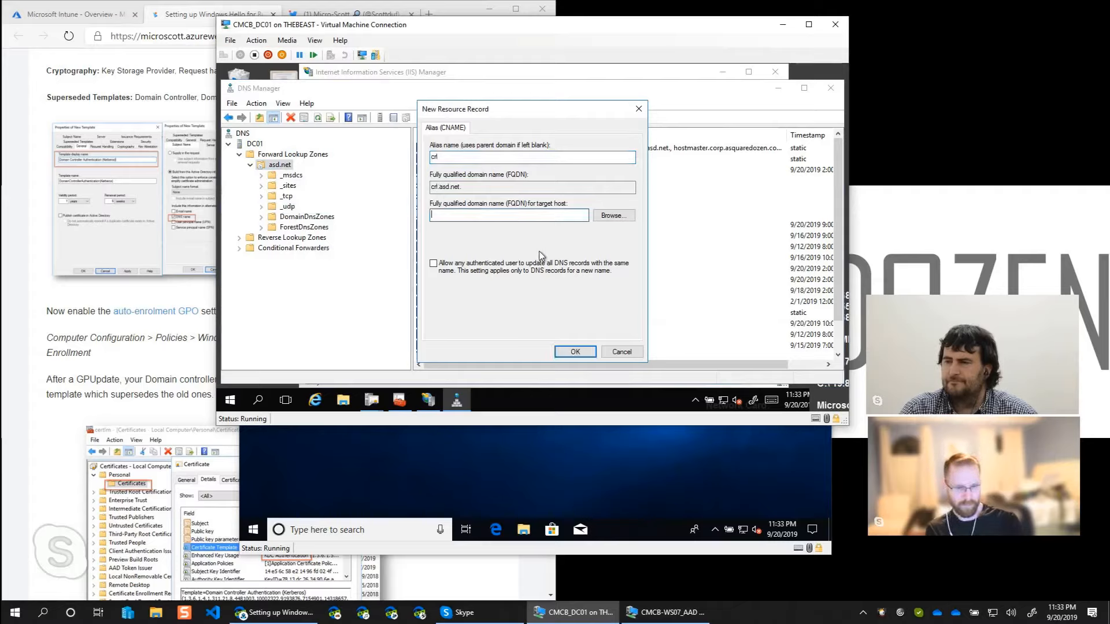
text(dc0)
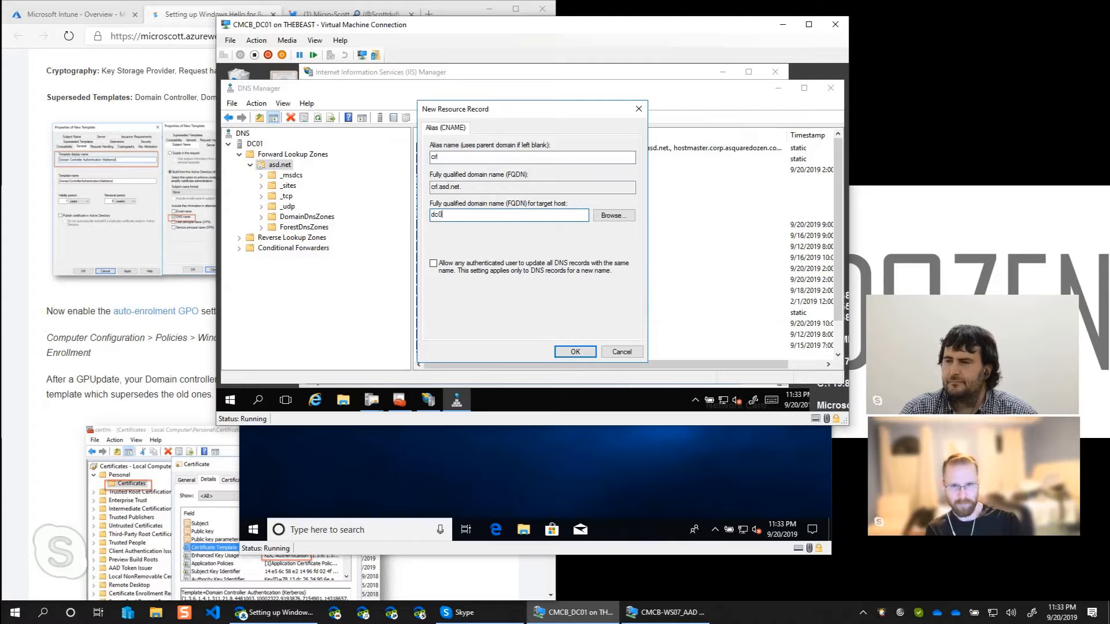
text(1.as)
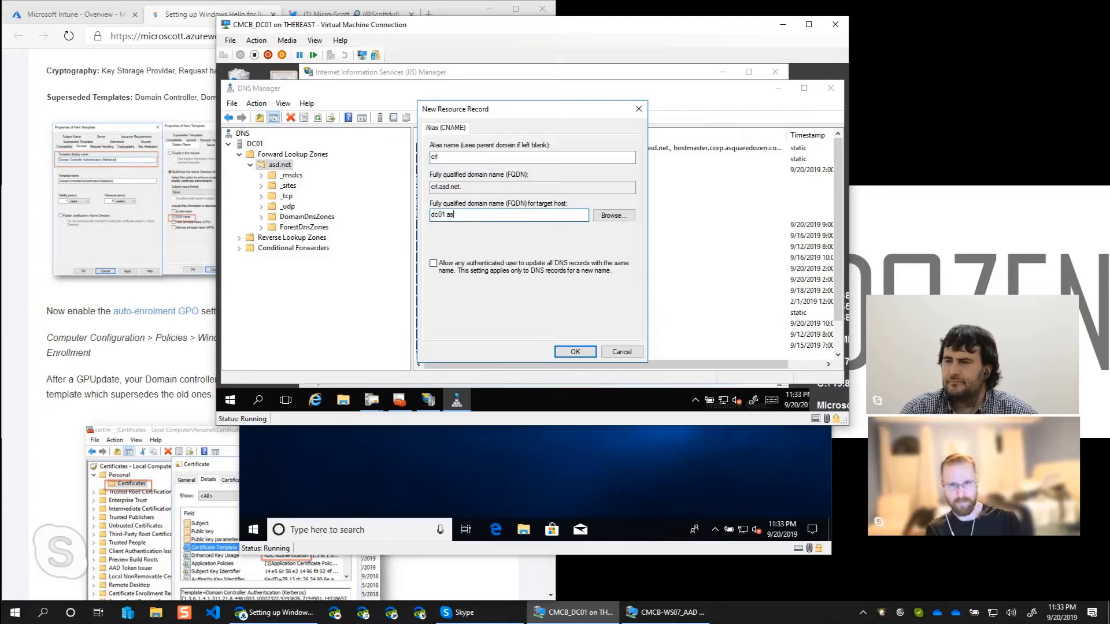
text(d.net)
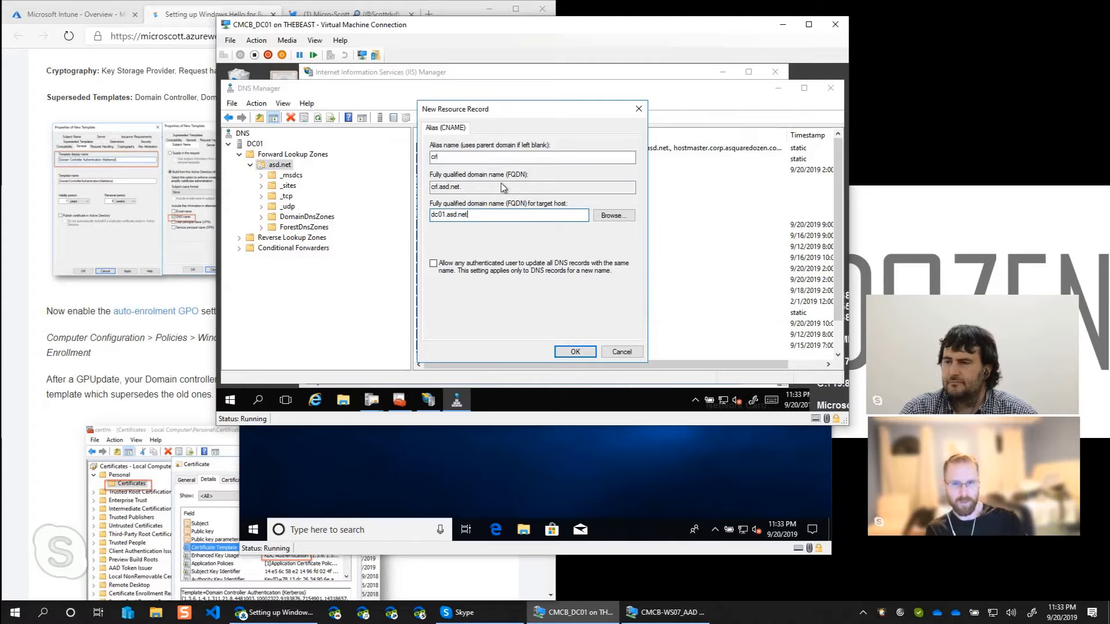
click(614, 216)
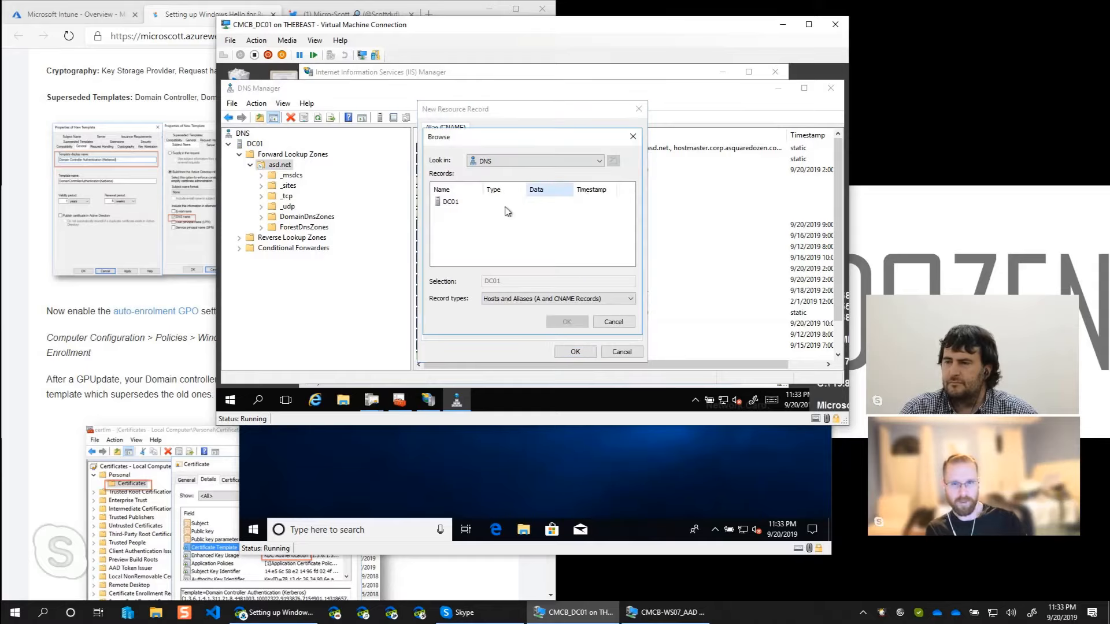
double_click(448, 203)
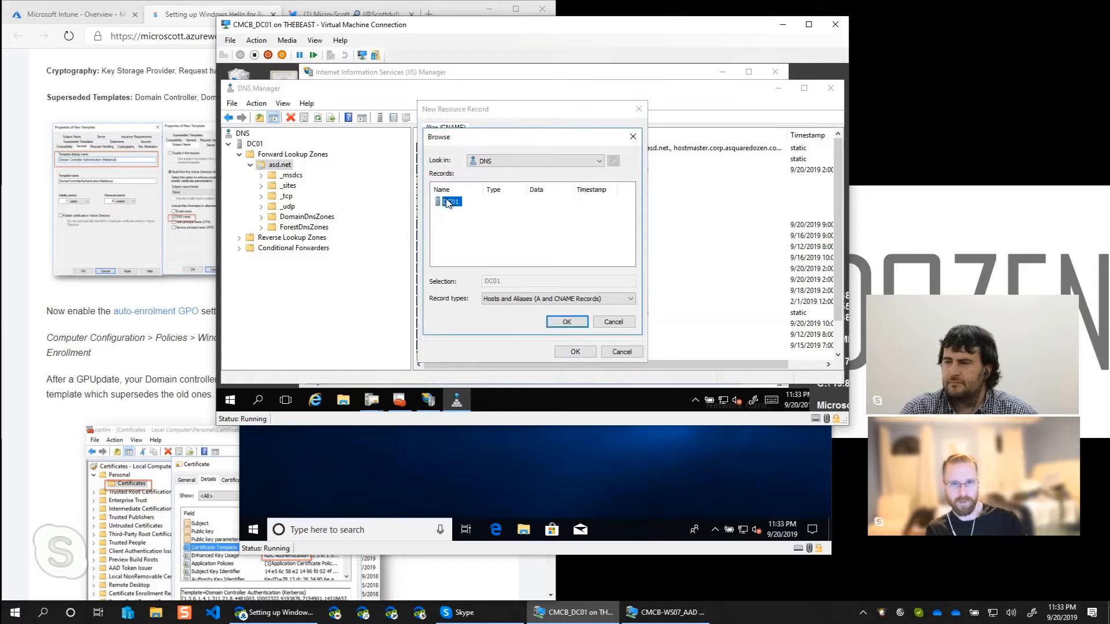
click(612, 322)
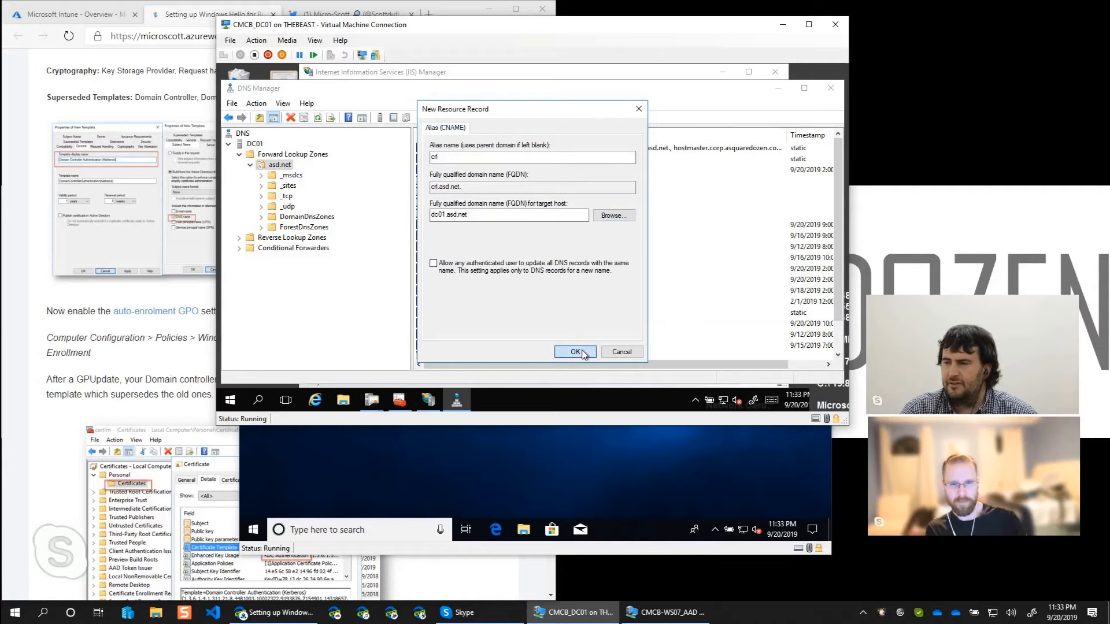
click(576, 352)
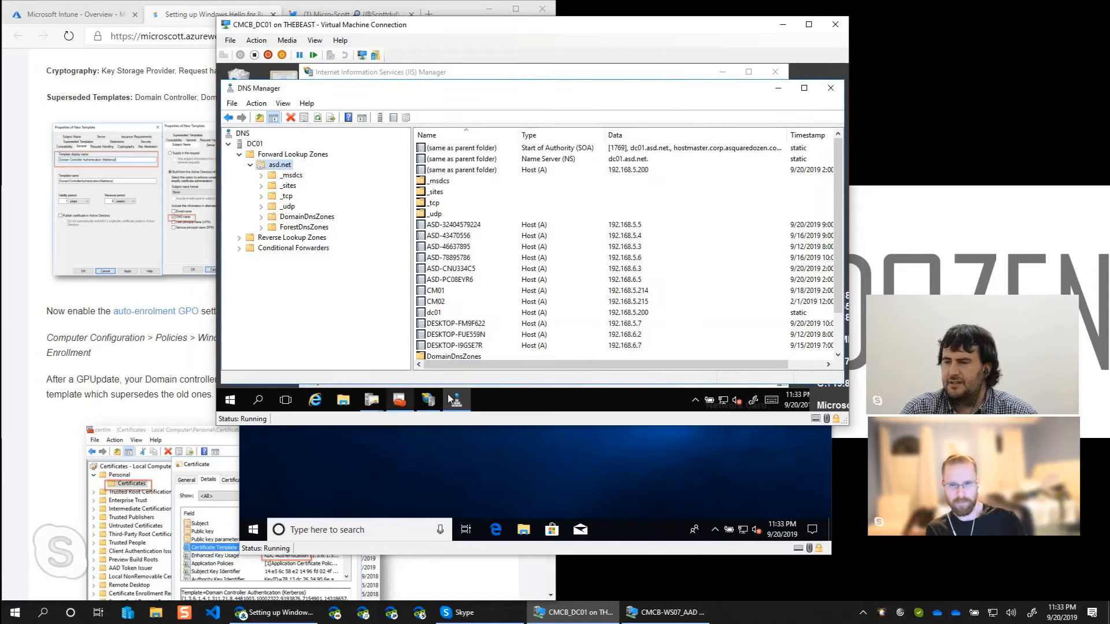
Switch to IIS Manager and check the site bindings of Default Web Site
click(428, 400)
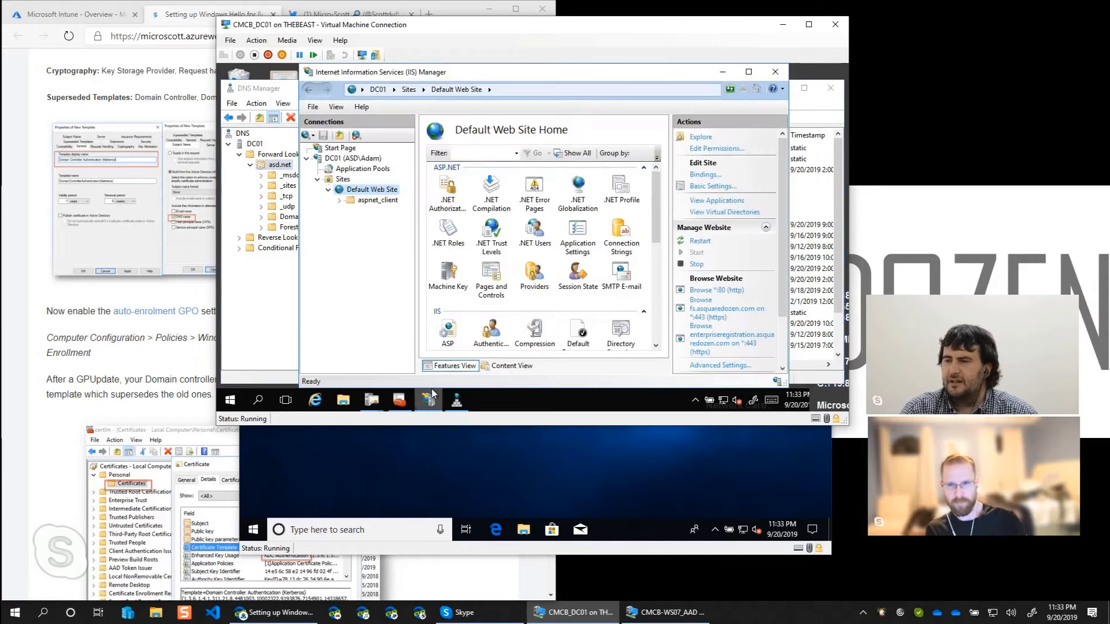
right_click(384, 192)
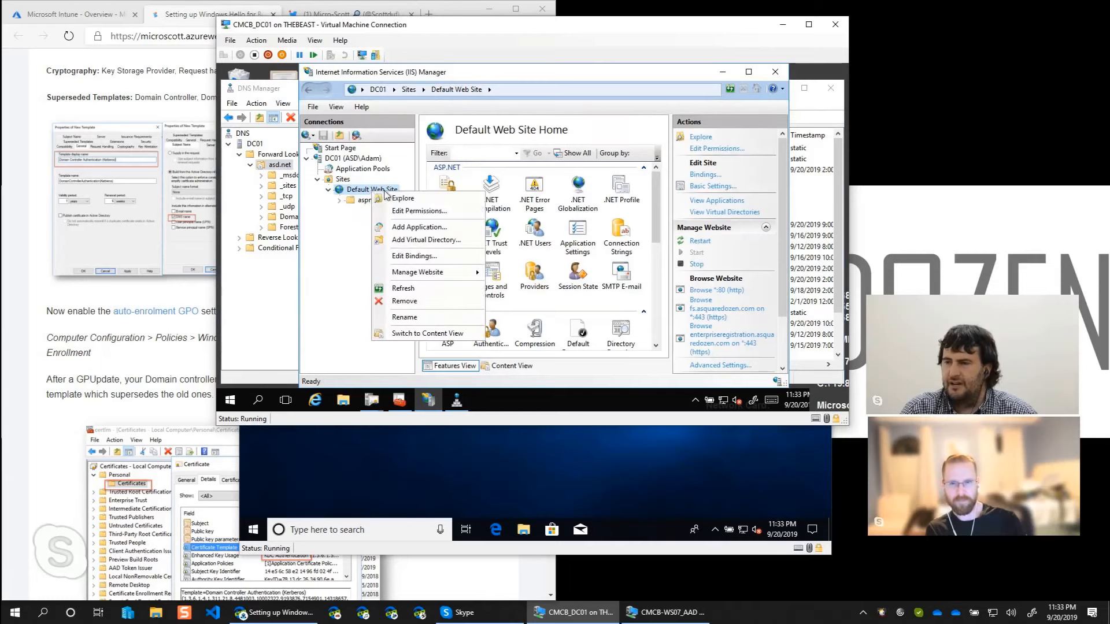
click(435, 255)
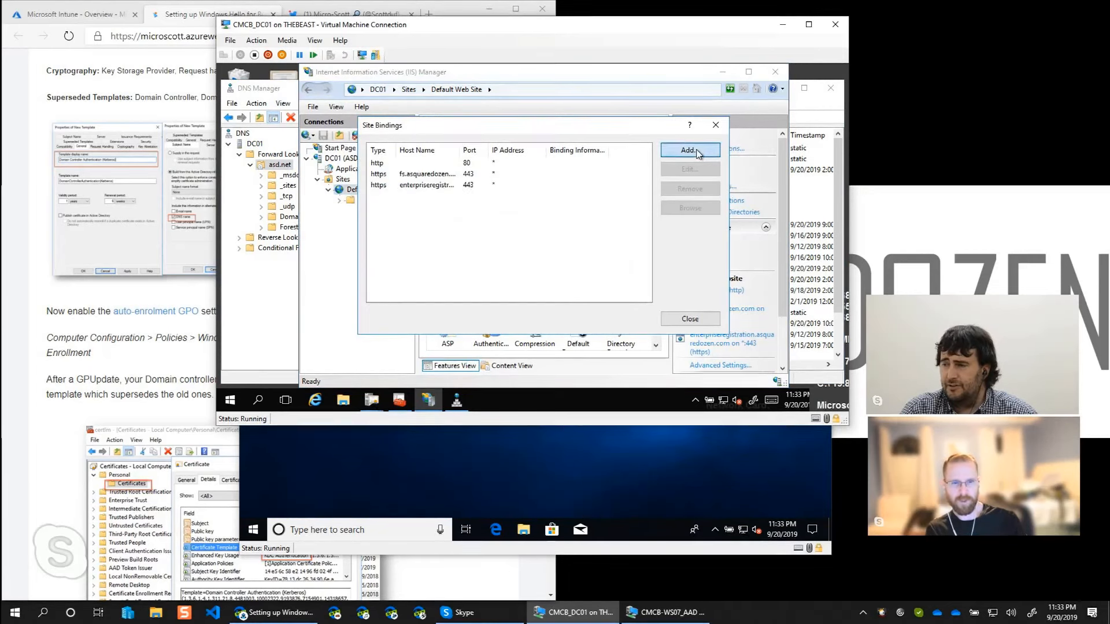
click(690, 318)
Start adding a virtual directory with the alias crl under Default Web Site
right_click(352, 189)
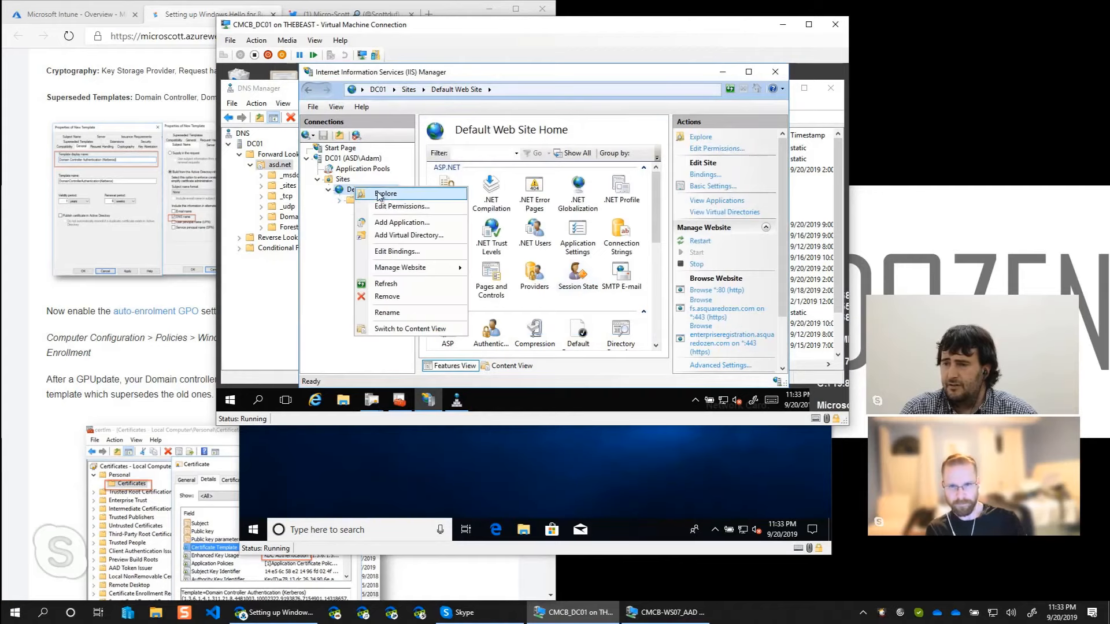
click(426, 235)
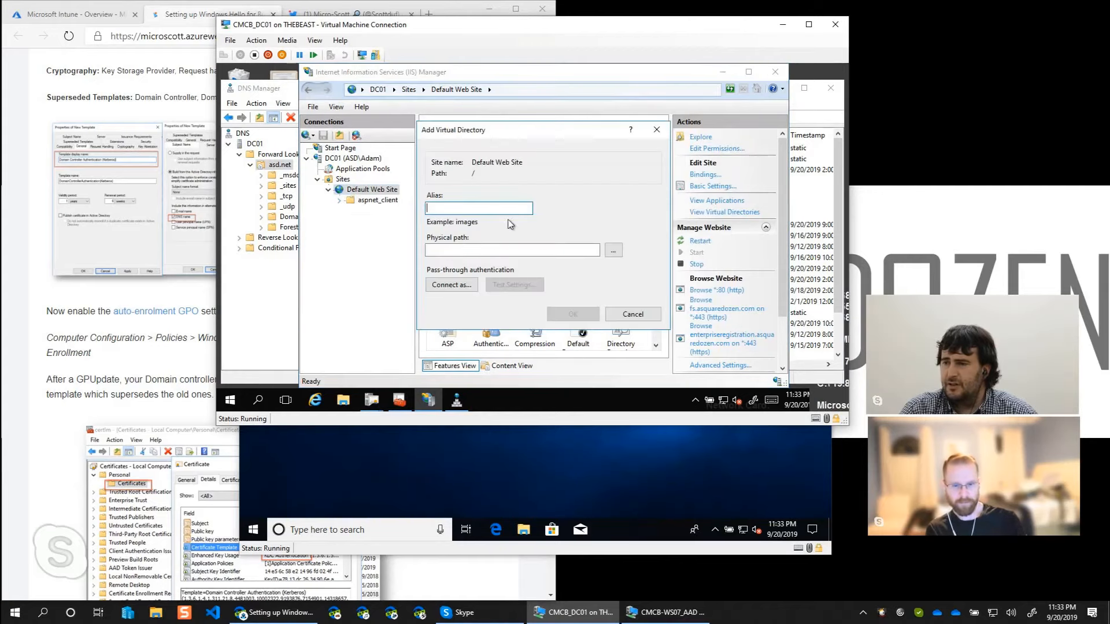
text(crl)
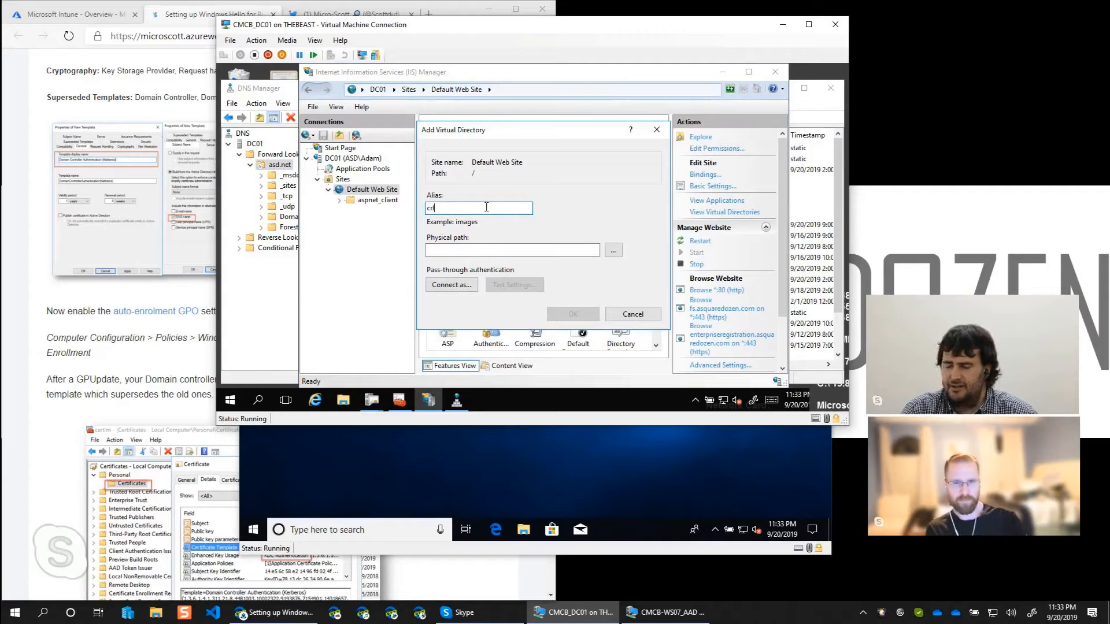
Set the virtual directory's physical path to C:\Windows\System32\CertSrv\CertEnroll
click(614, 250)
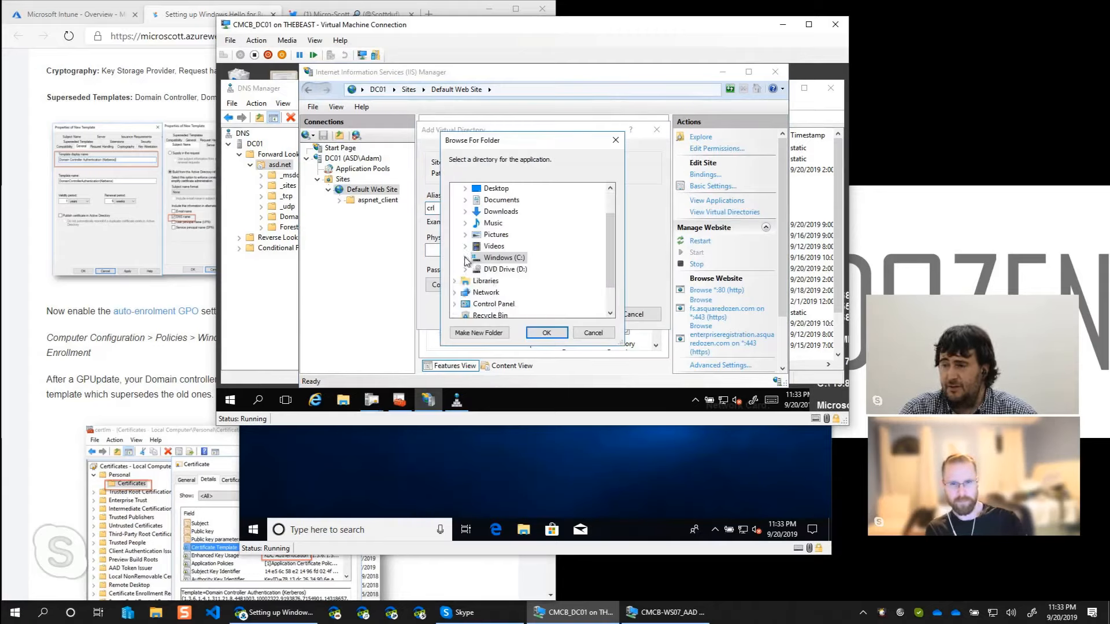
double_click(503, 292)
double_click(508, 303)
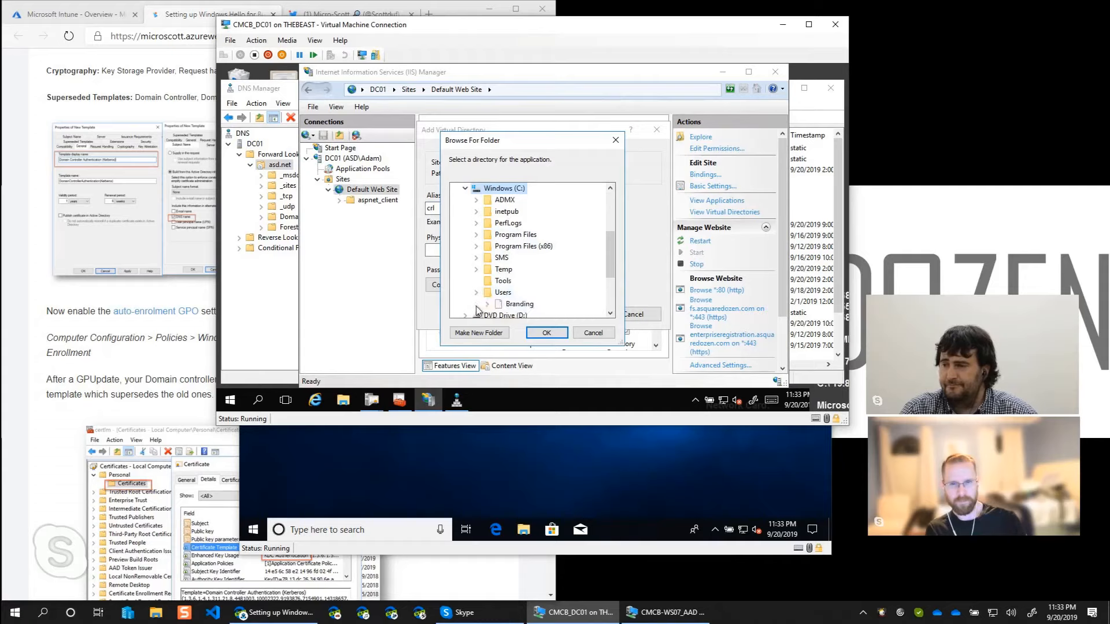
scroll(555, 284, down, 20)
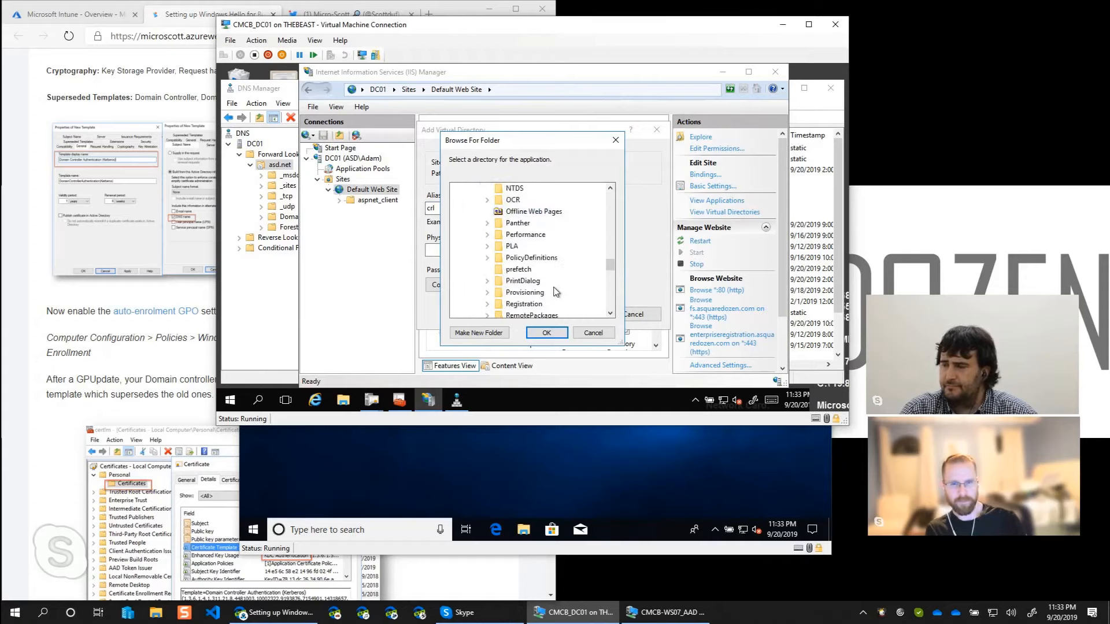
scroll(561, 286, up, 15)
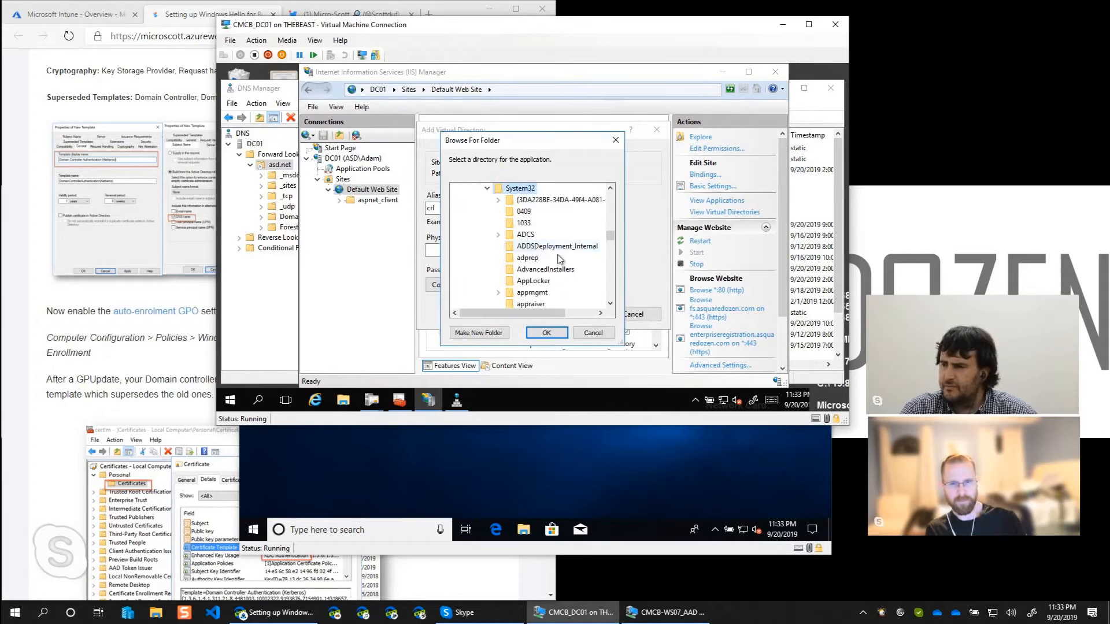
scroll(564, 266, up, 2)
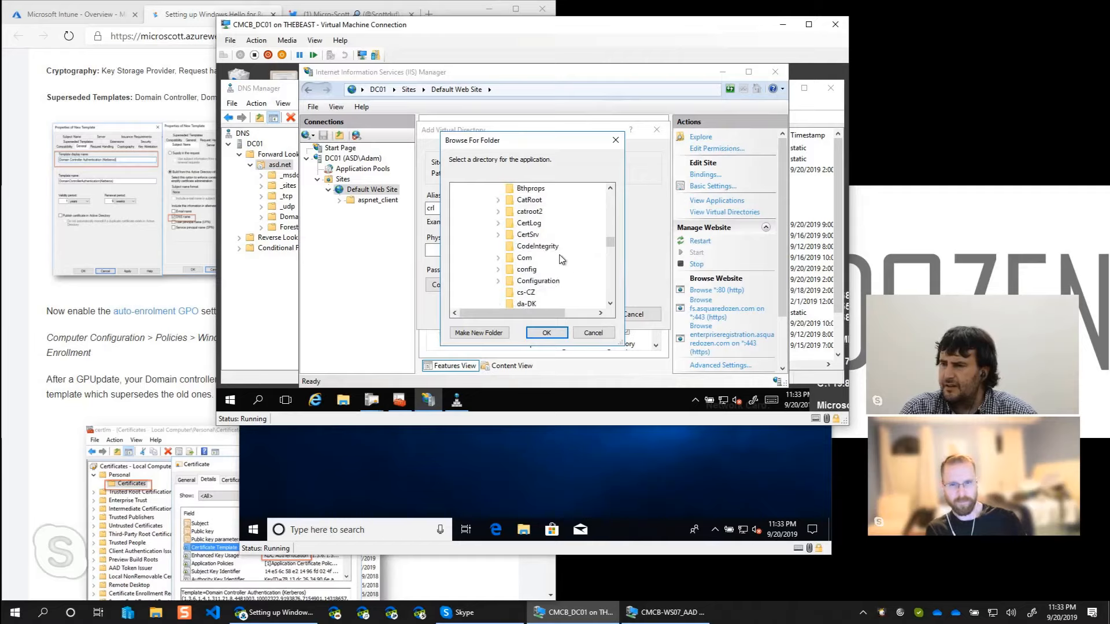
scroll(548, 232, up, 2)
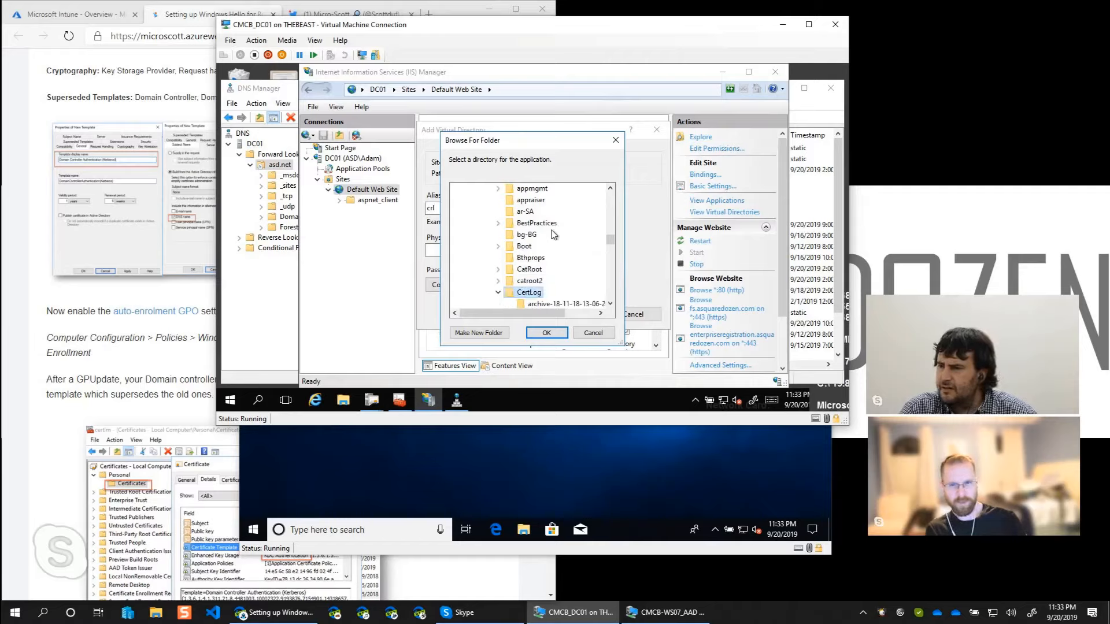
click(544, 292)
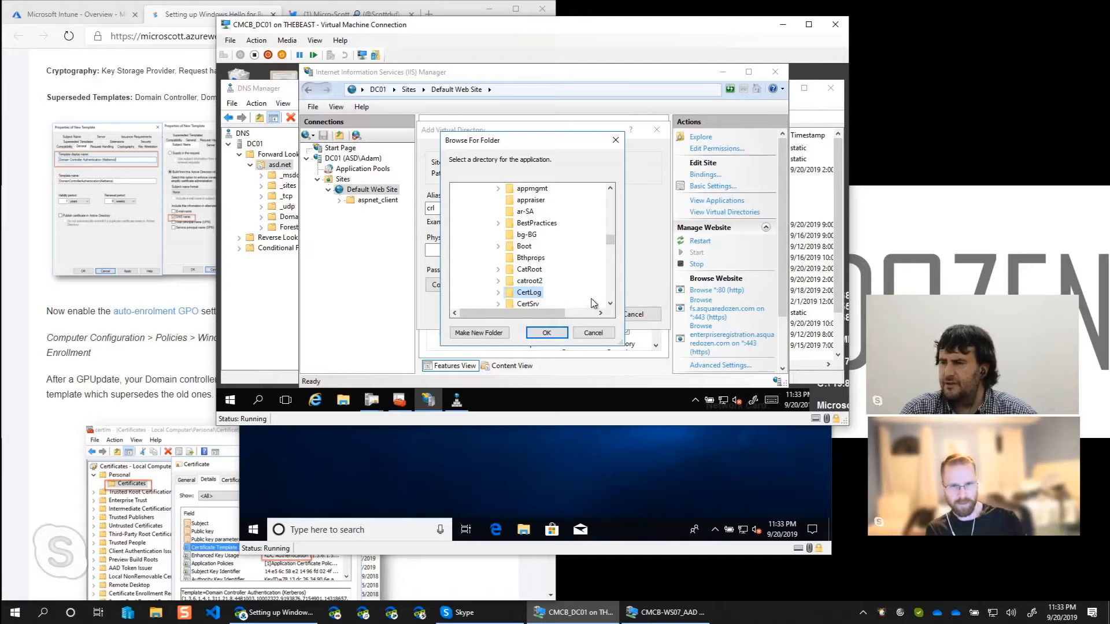
click(609, 305)
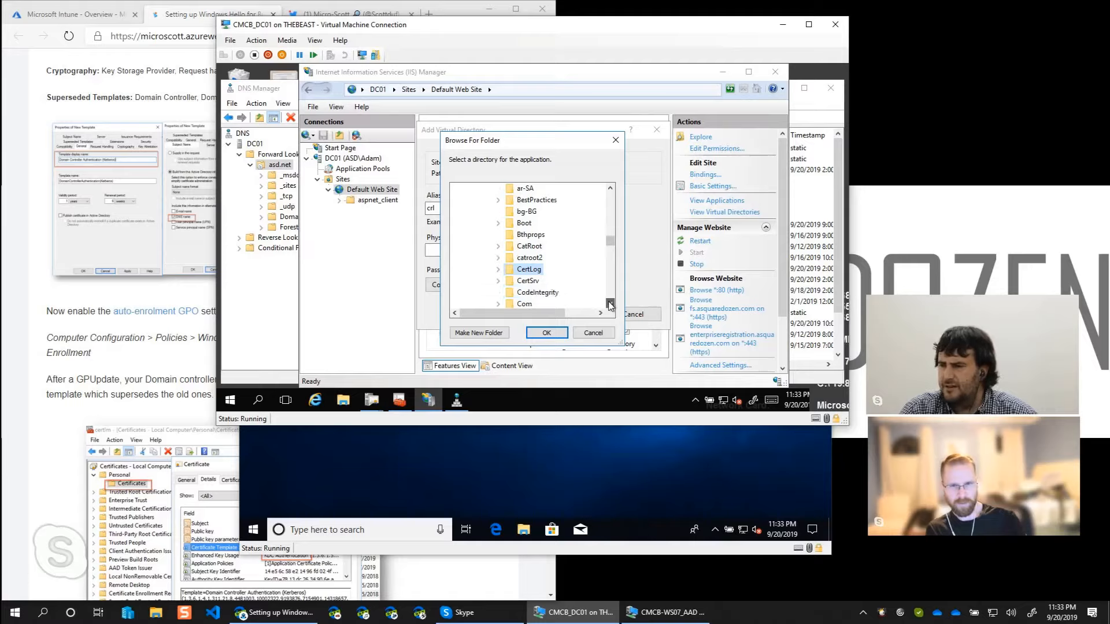
click(518, 282)
scroll(595, 293, down, 1)
click(544, 271)
click(547, 332)
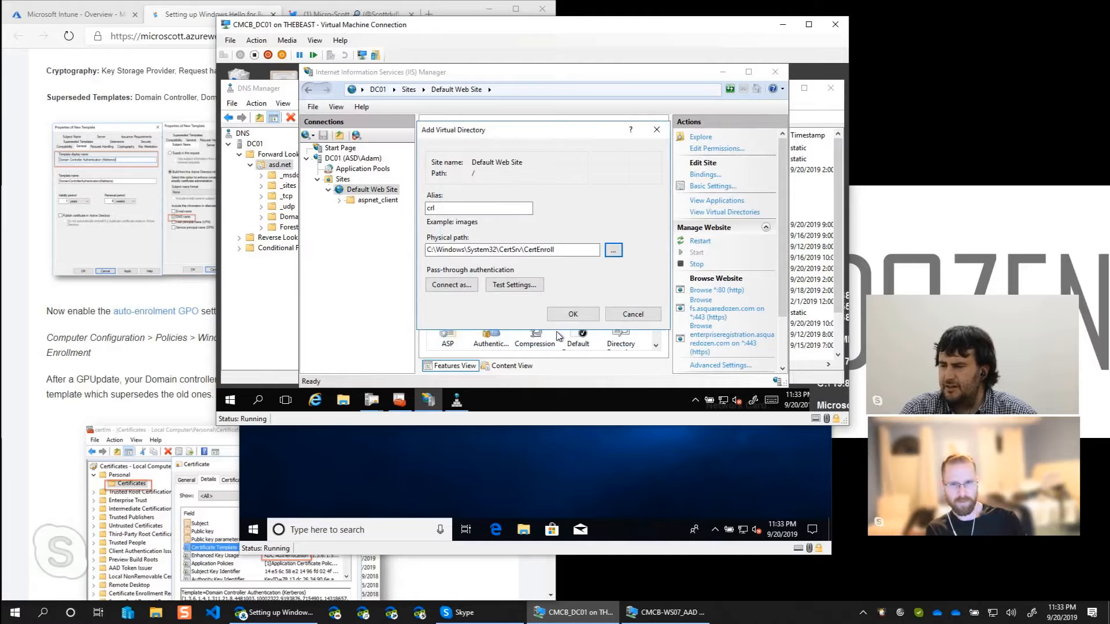
Test the virtual directory's connection settings and examine the authentication and authorization results
click(520, 284)
drag(635, 147, 688, 149)
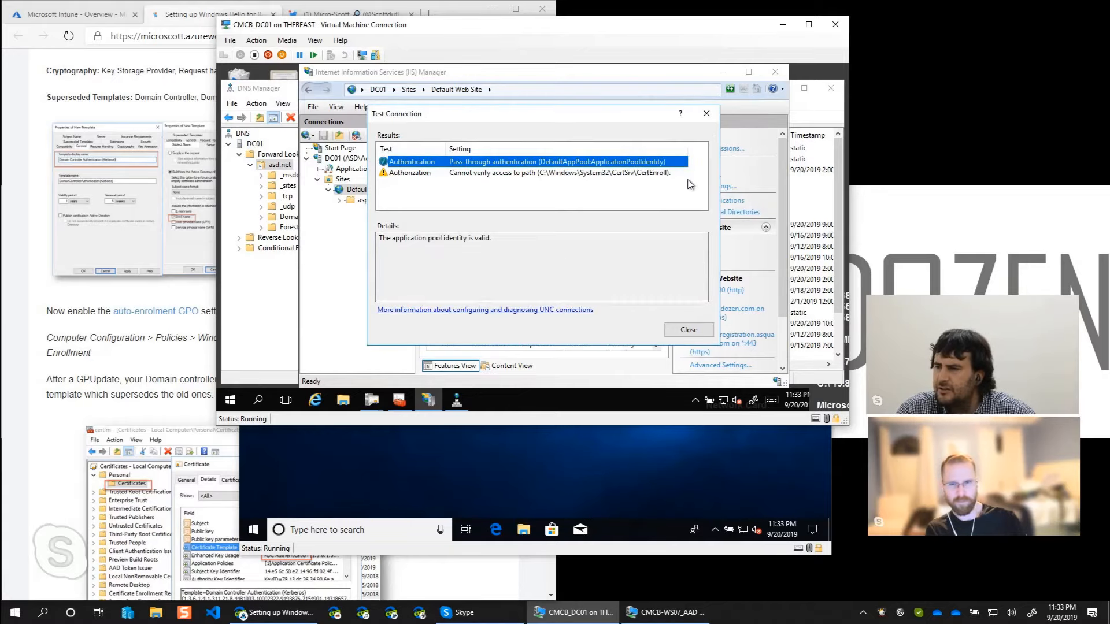
click(476, 174)
click(689, 329)
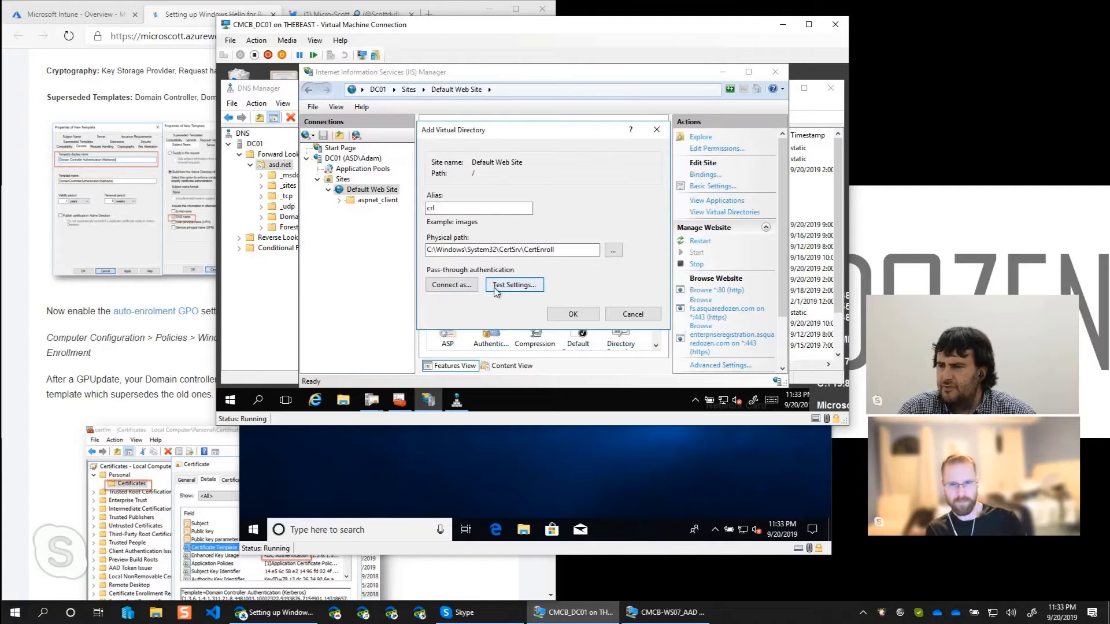
Switch the virtual directory's path credentials to a specific user and enter the domain account's user name
click(451, 285)
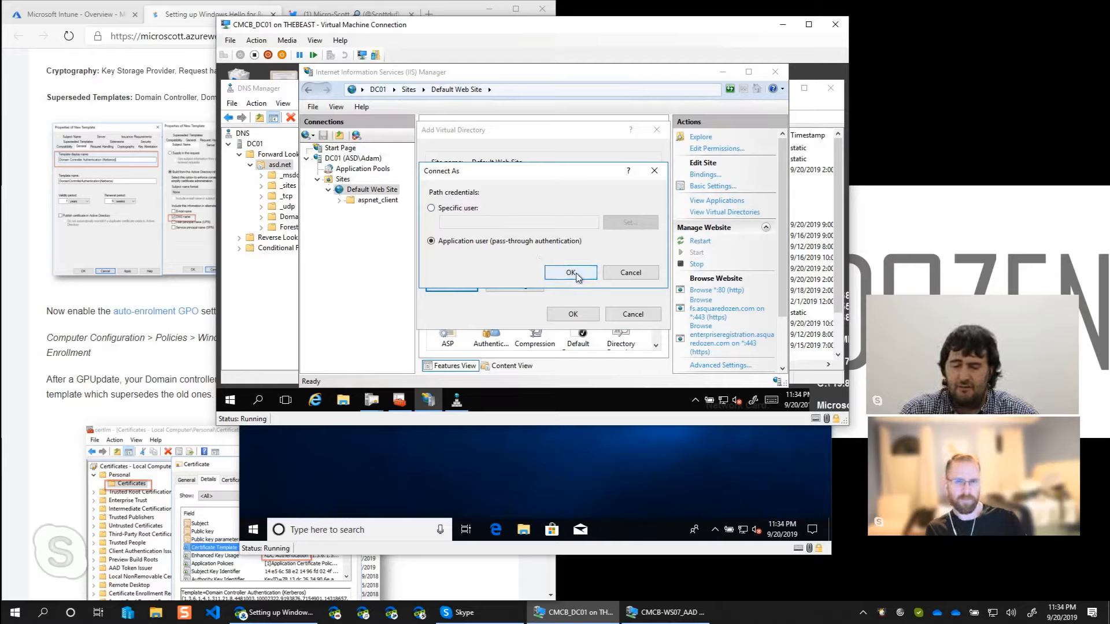
click(571, 273)
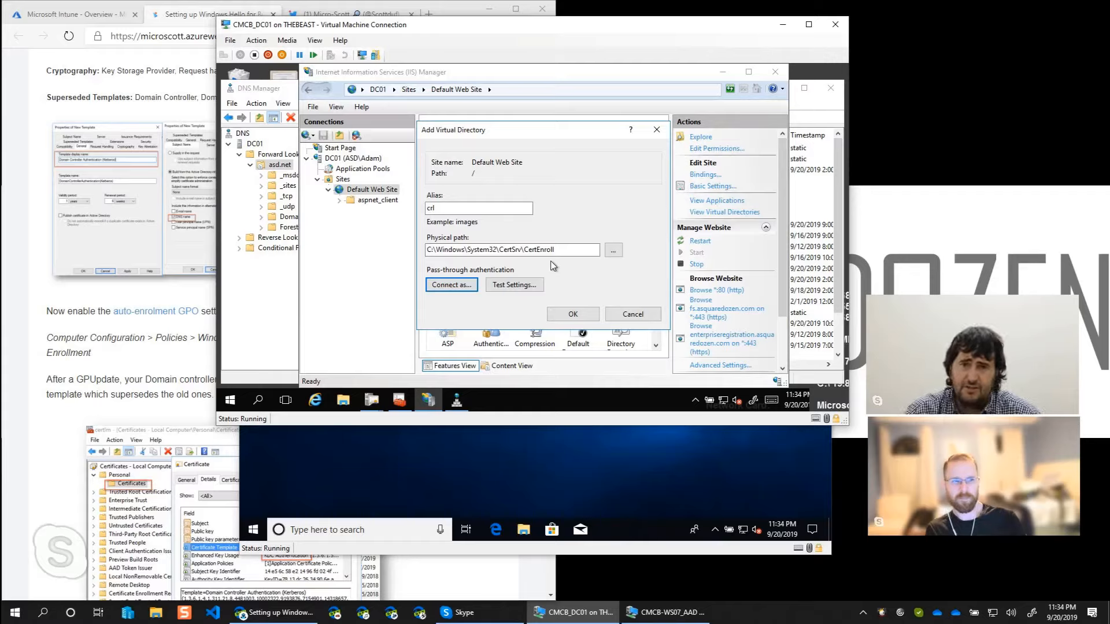
click(469, 293)
click(451, 212)
click(636, 223)
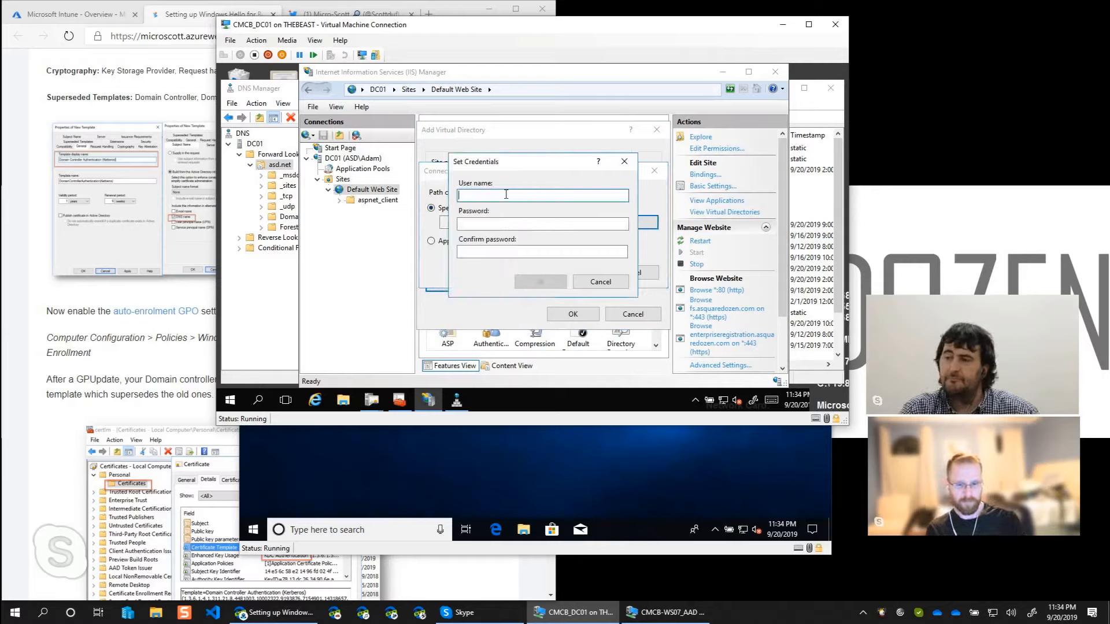
text(asd)
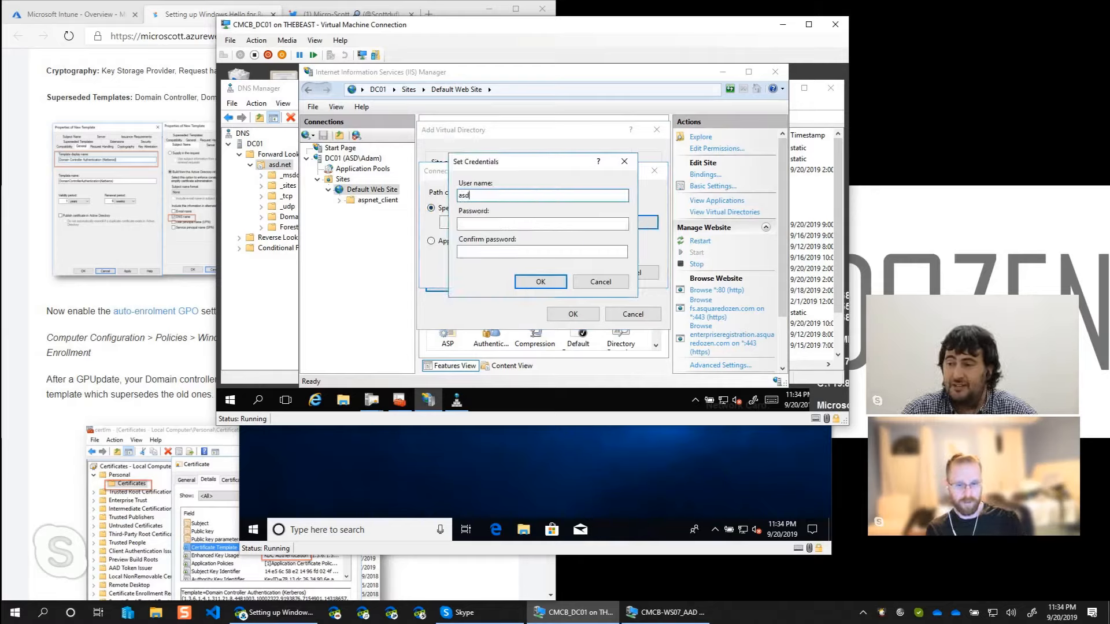
text(\adam)
key(Tab)
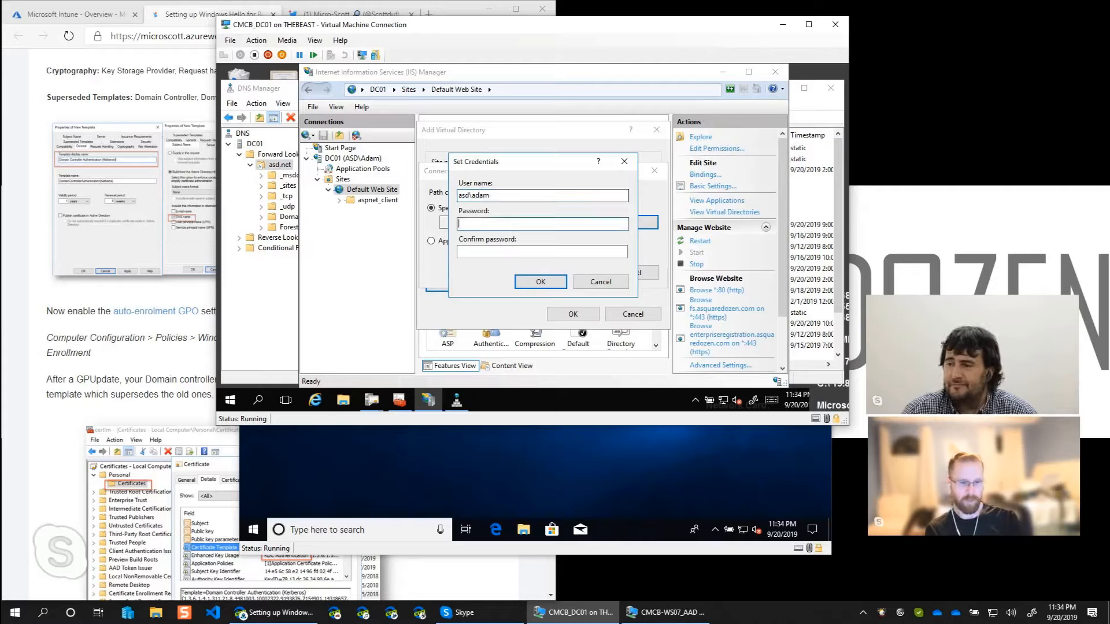
Enter and confirm the account password for the specific user, and accept the virtual directory's connection credentials
text(*********)
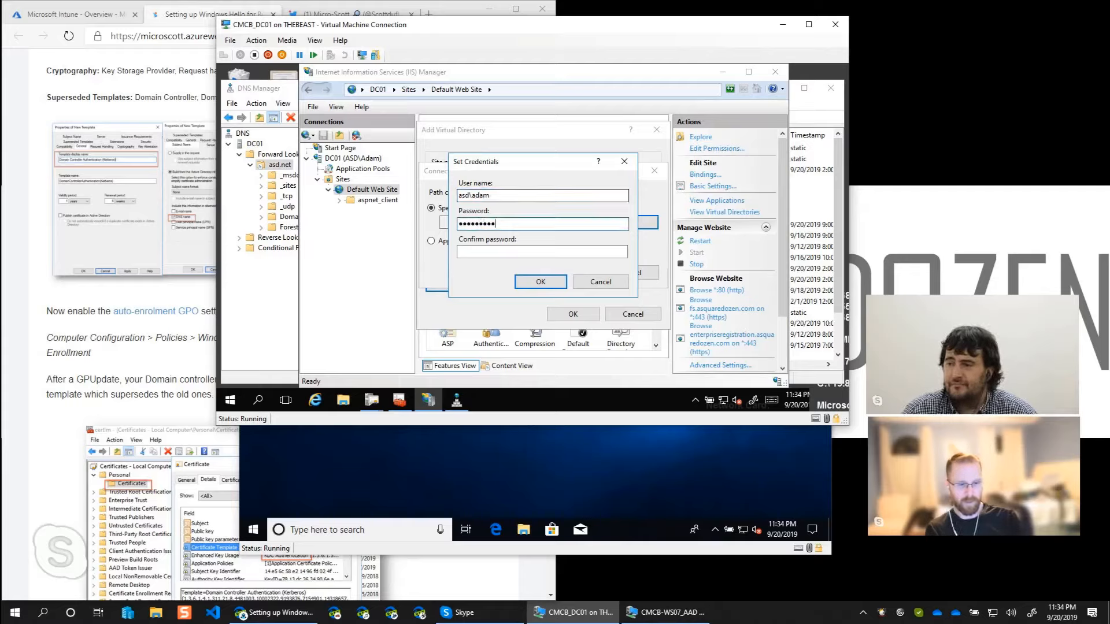
key(Tab)
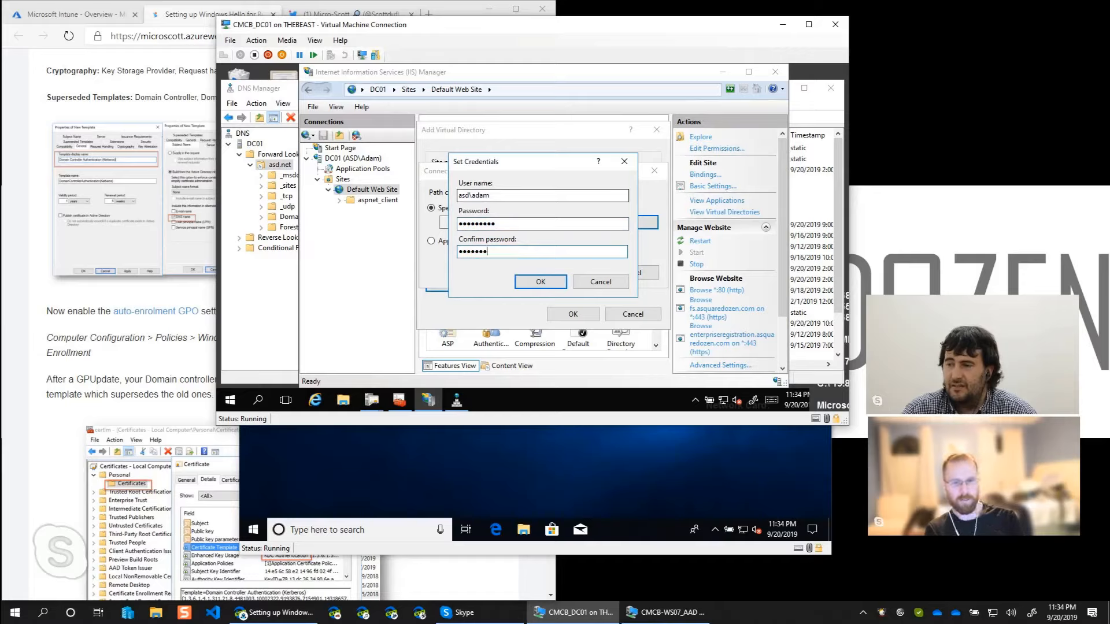
text(********)
click(541, 281)
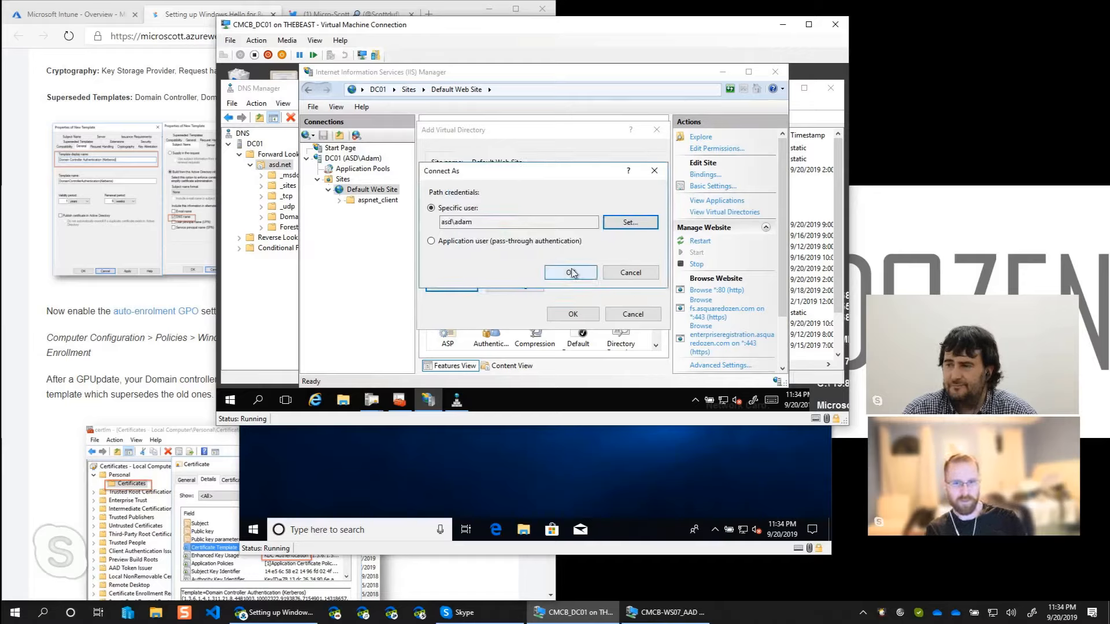
click(577, 275)
Test the connection with the specific user's credentials and create the crl virtual directory
click(532, 287)
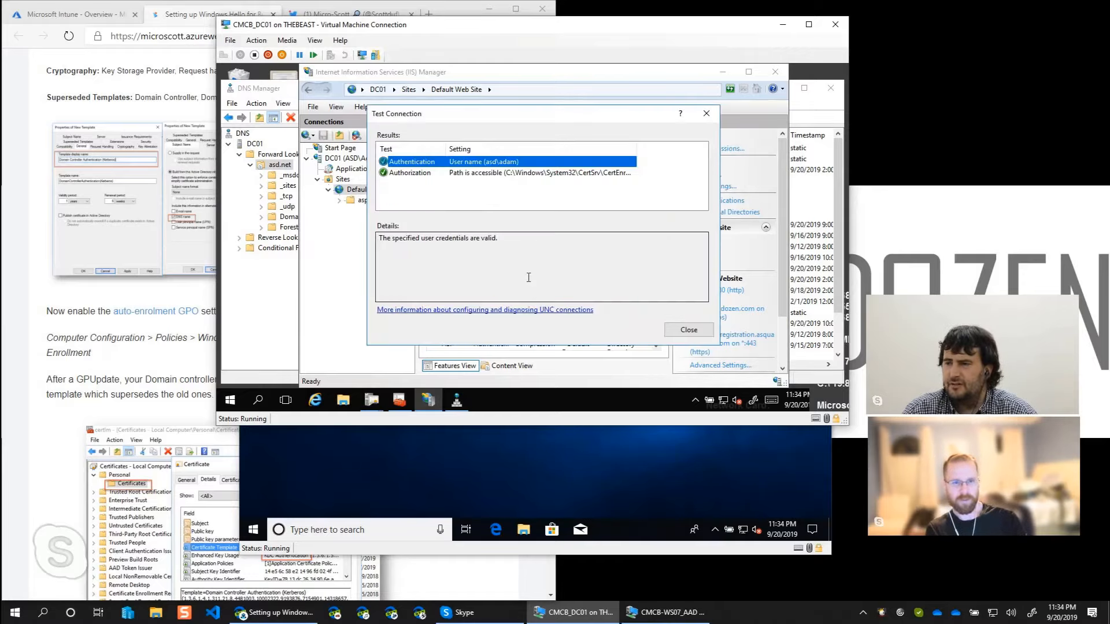
click(680, 336)
click(572, 315)
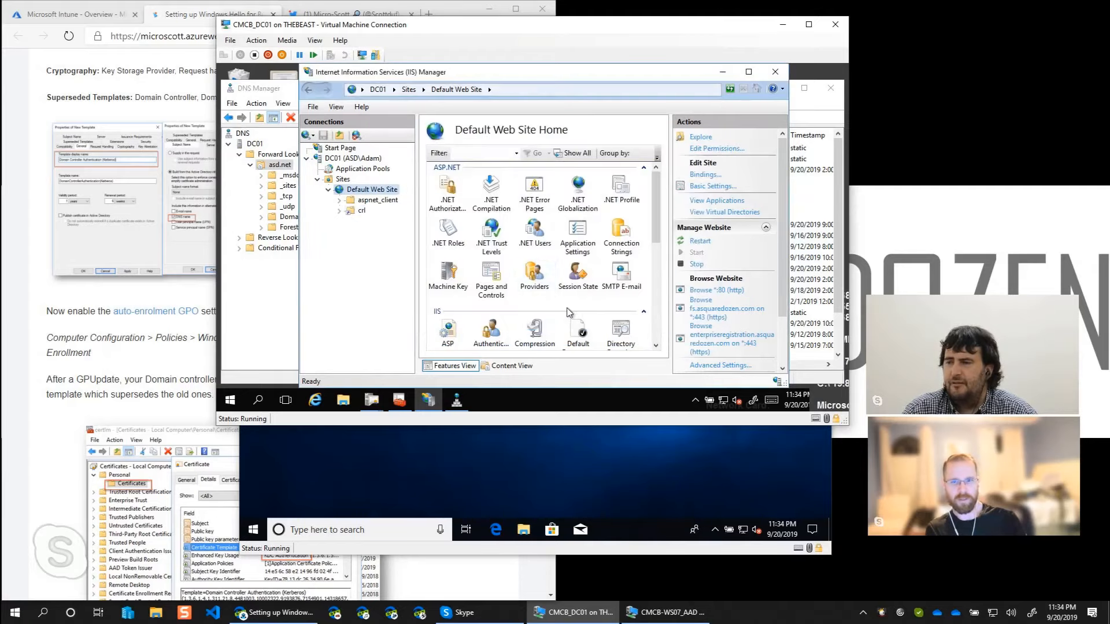
Browse the crl virtual directory over HTTP in Internet Explorer, check its file listing and close the browser
right_click(359, 216)
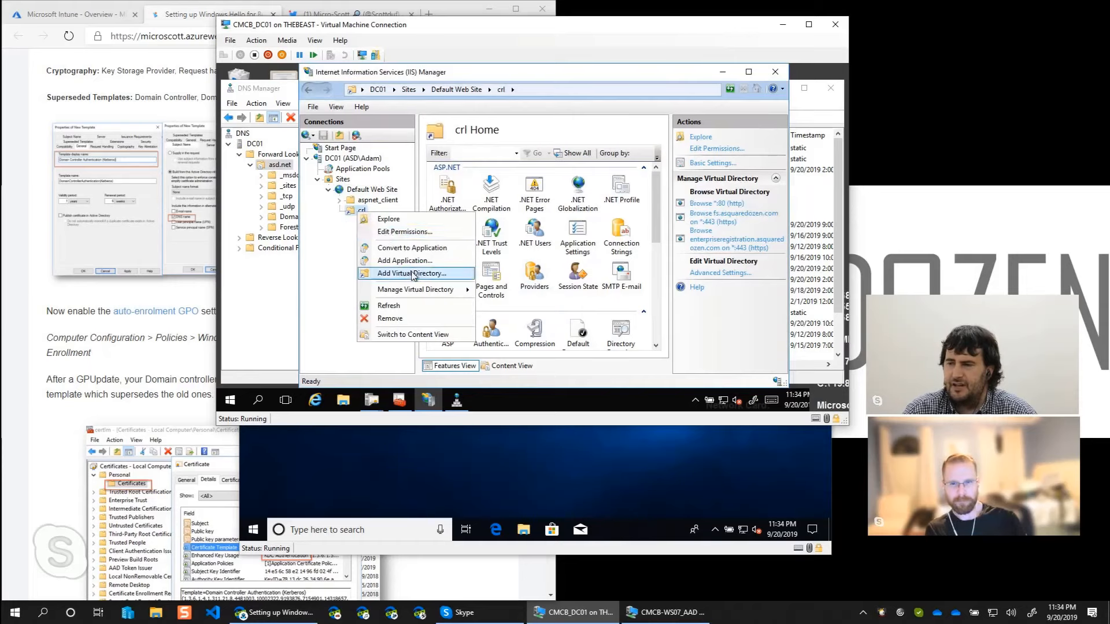
mouse_move(409, 293)
click(504, 291)
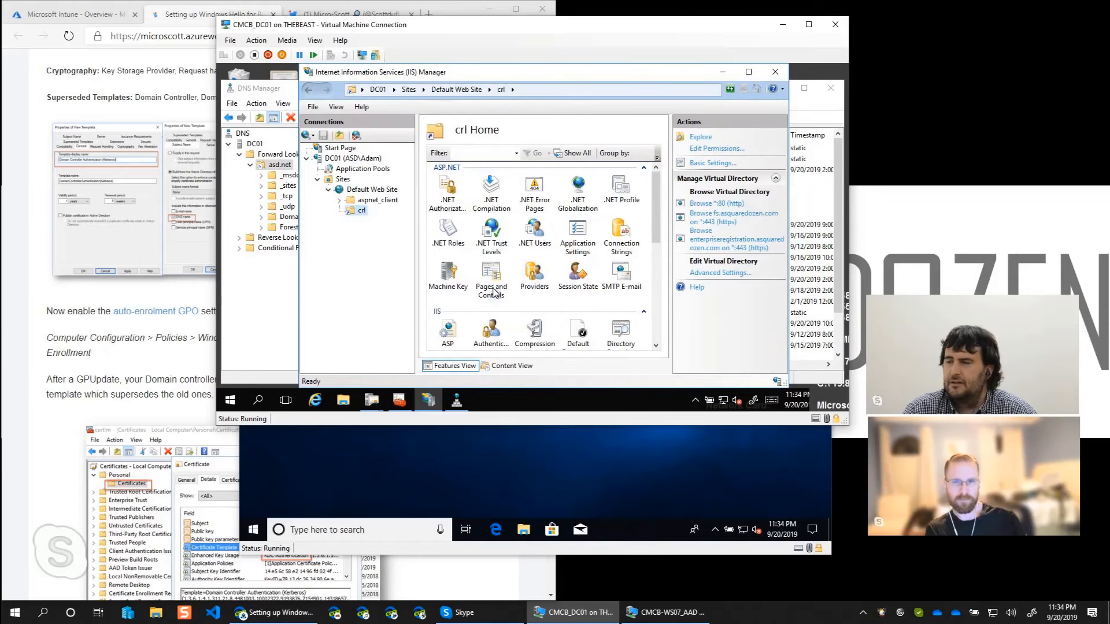
click(497, 240)
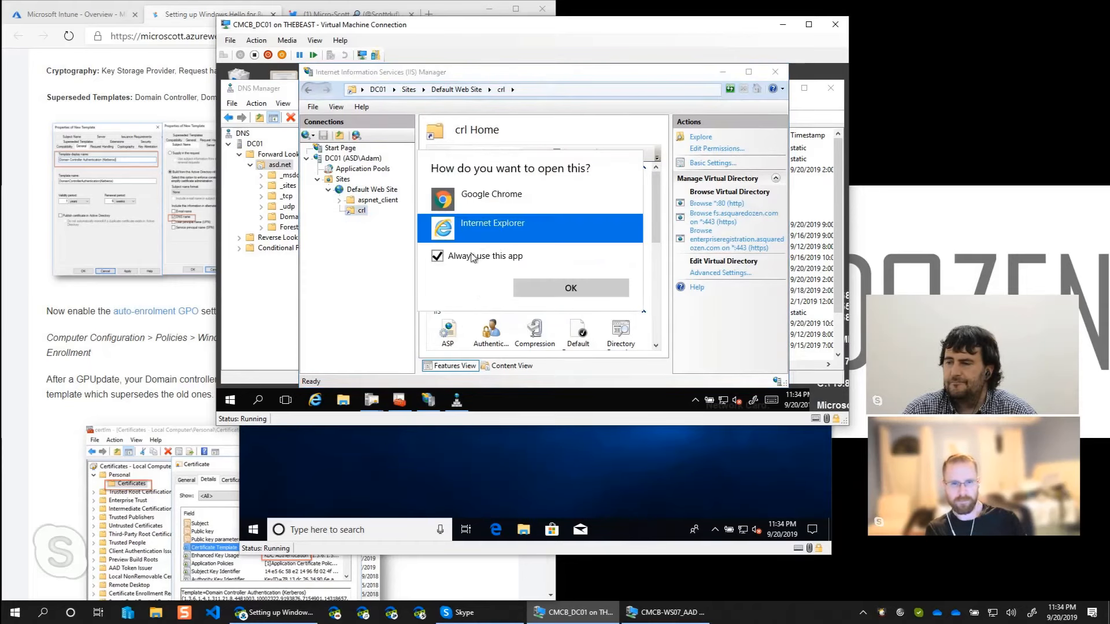
click(475, 255)
click(543, 294)
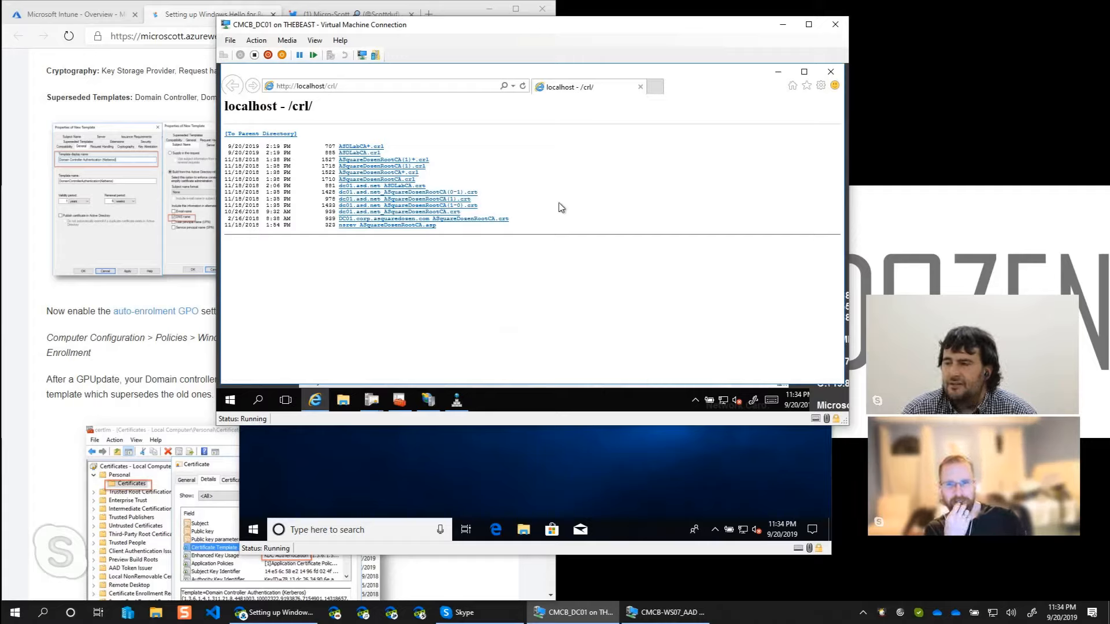
click(831, 73)
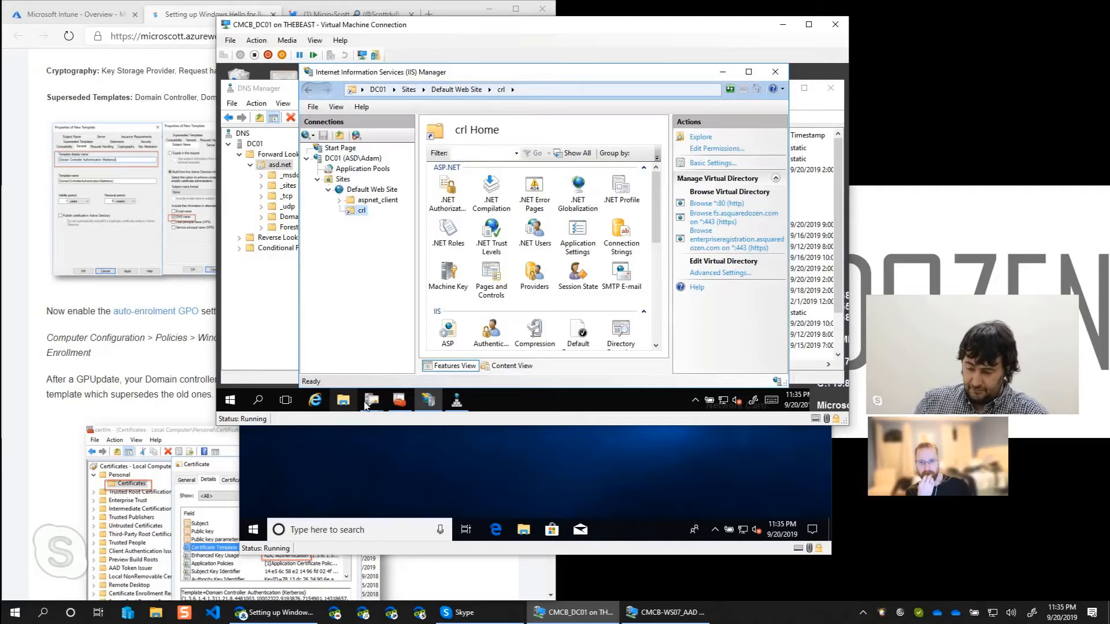
Switch to the certificates console and delete the selected Smart Card Logon certificate from the local computer's Personal store
click(397, 400)
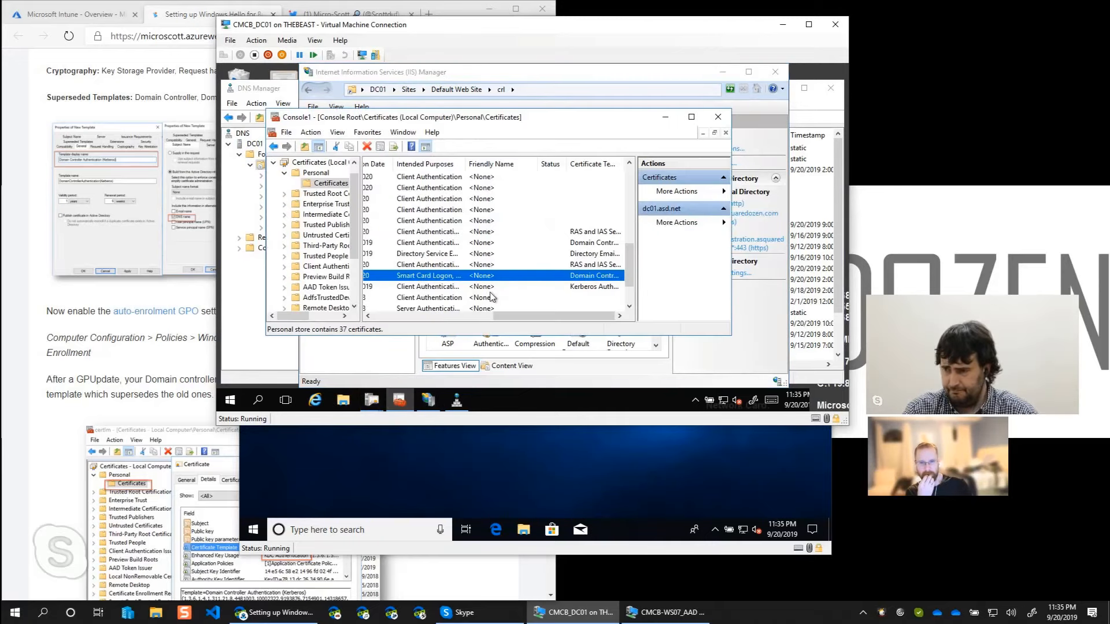
right_click(470, 277)
mouse_move(503, 300)
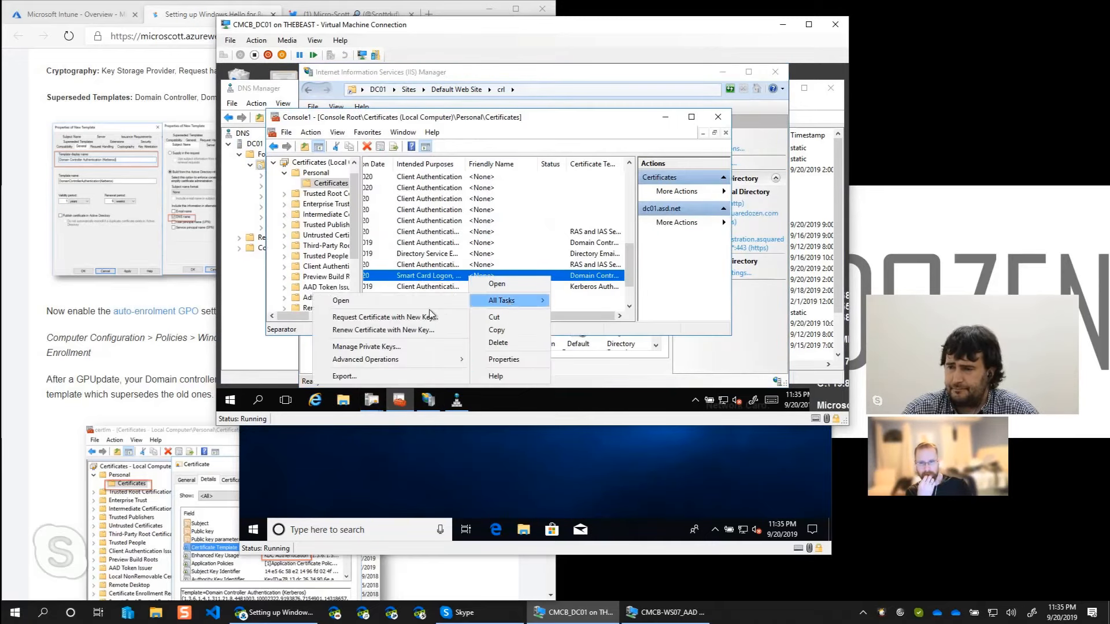
click(499, 343)
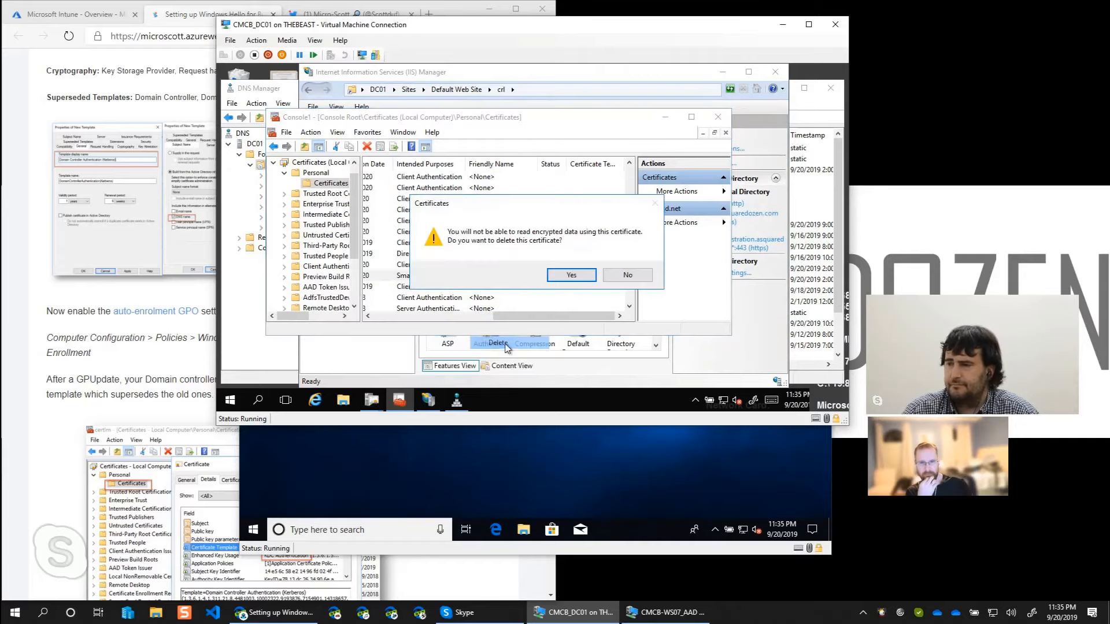
click(550, 280)
Request and enroll a new Domain Controller Authentication (Kerberos) certificate in the Personal store using the Active Directory Enrollment Policy
right_click(327, 182)
mouse_move(365, 192)
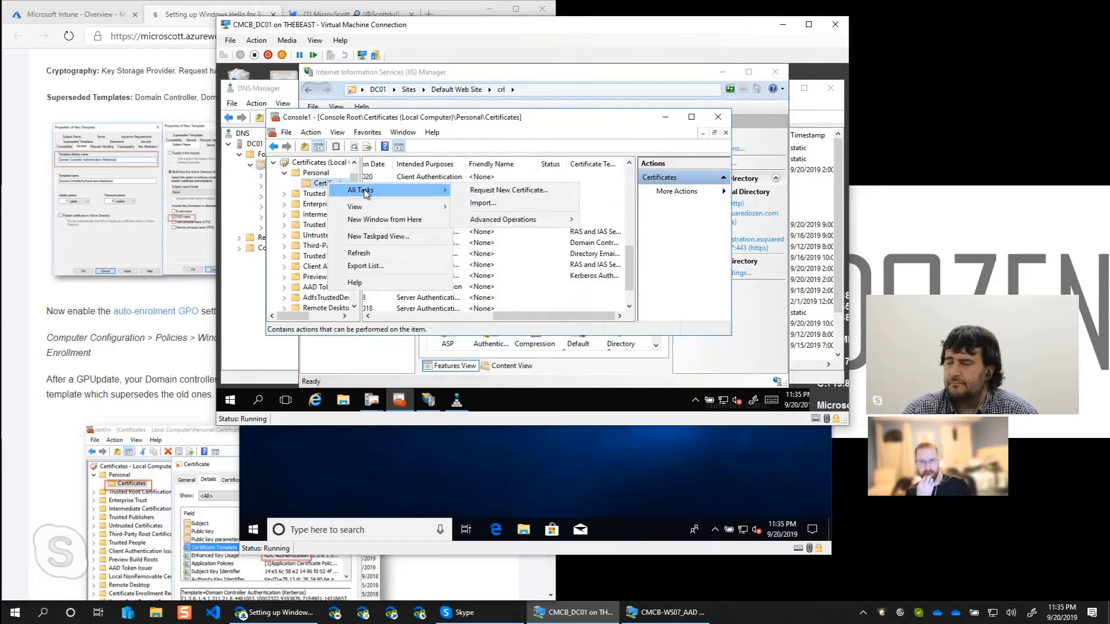
click(508, 190)
click(602, 342)
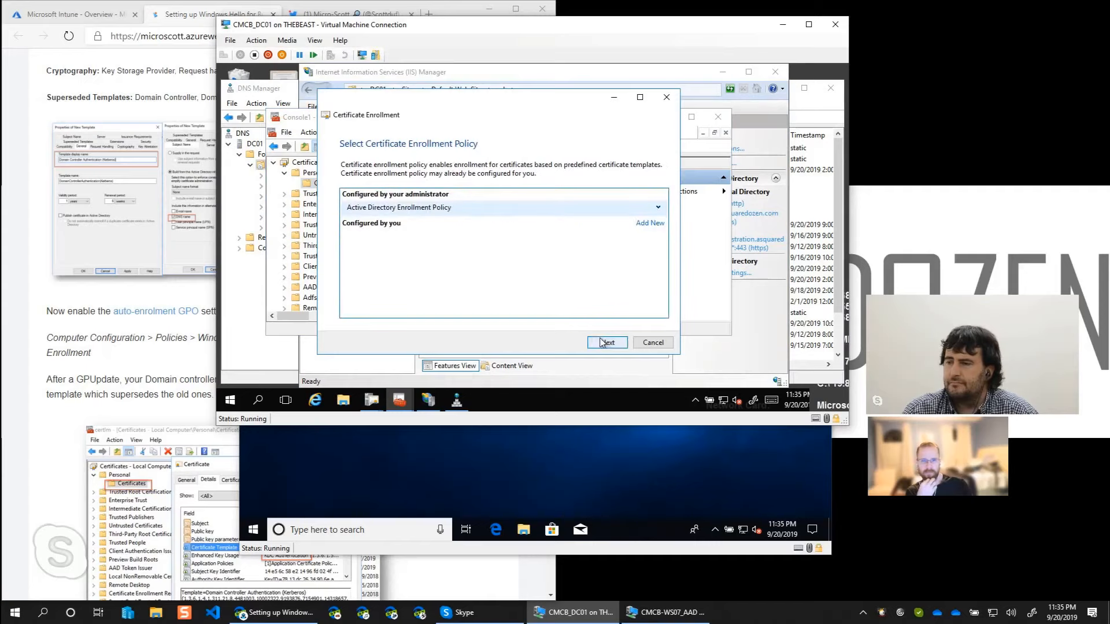
click(603, 343)
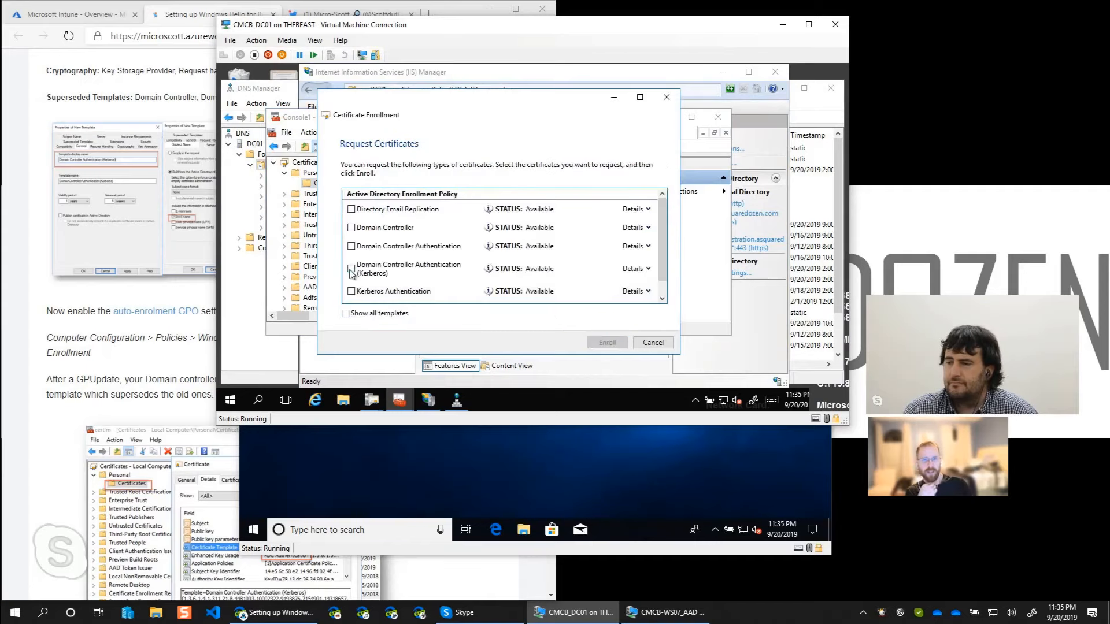
click(351, 270)
click(610, 344)
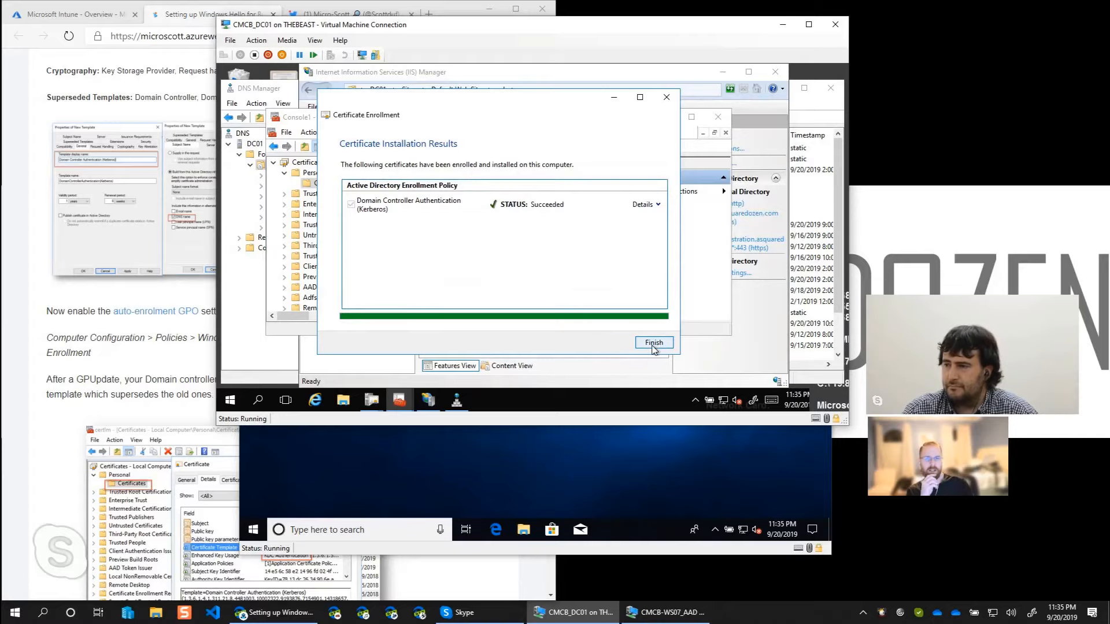
click(654, 343)
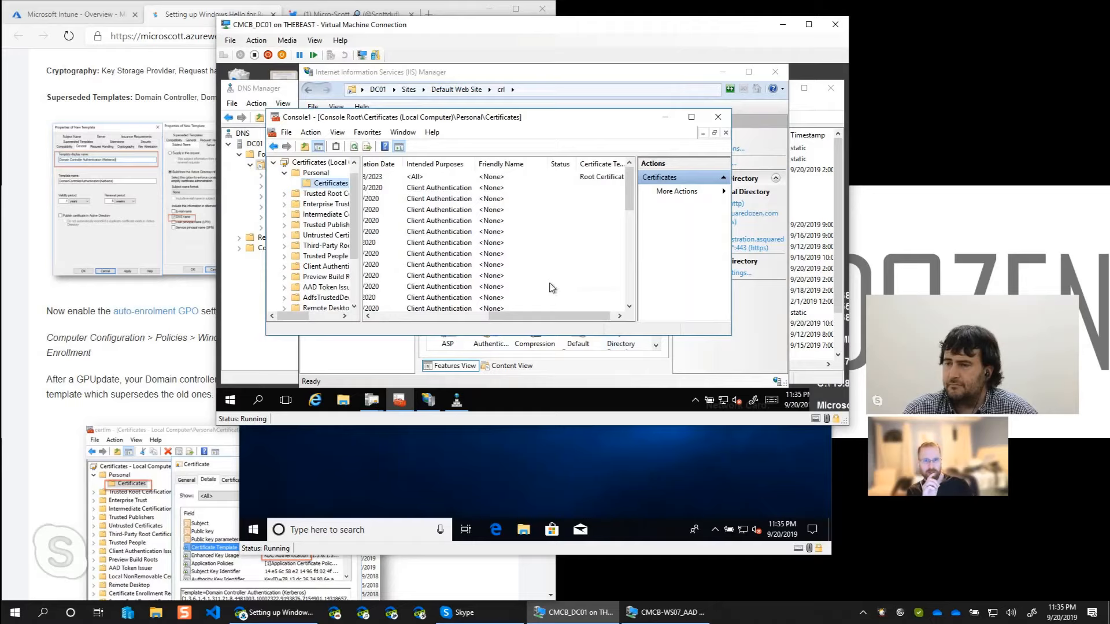
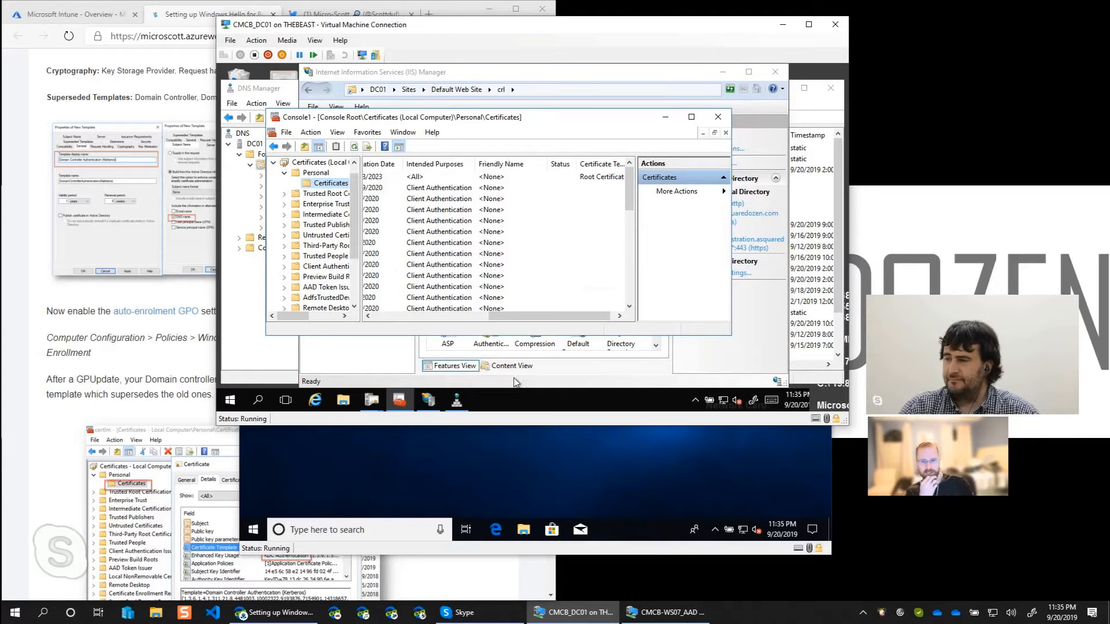
Switch to the CMCB-WS07_AAD virtual machine and restart it
mouse_move(428, 395)
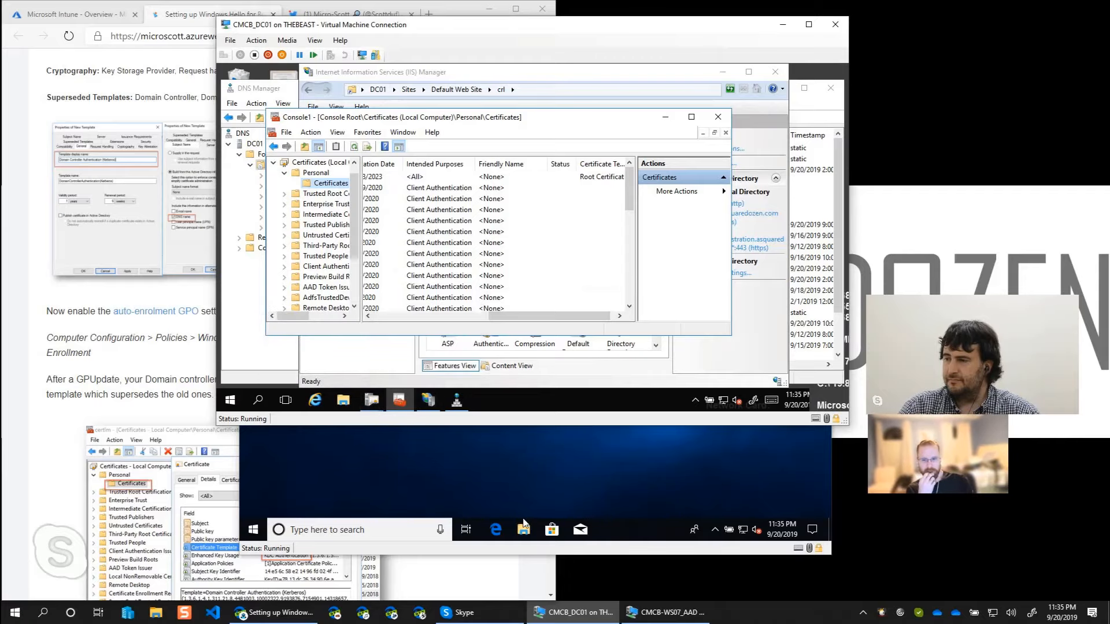
click(253, 530)
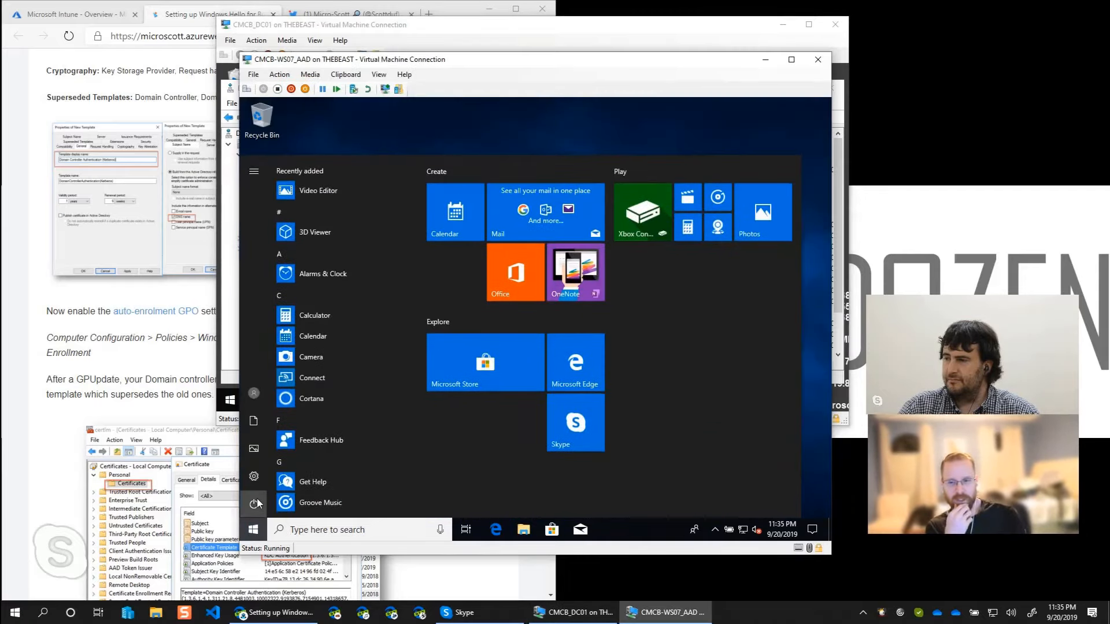
click(254, 504)
click(281, 470)
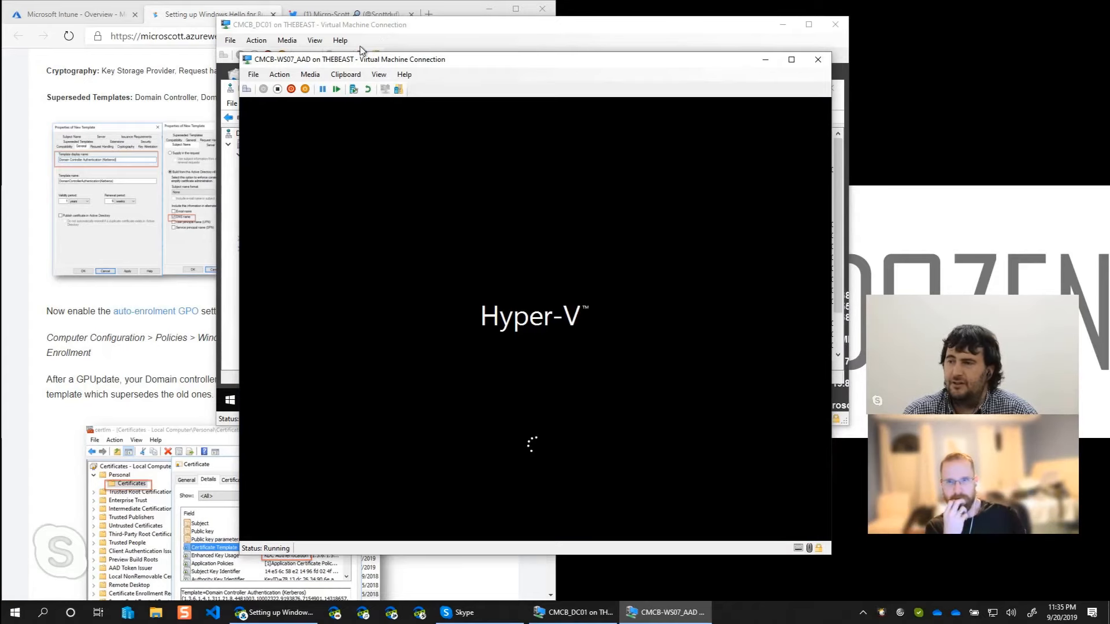
Switch back to the CMCB_DC01 machine, locate the new Smart Card Logon certificate for dc01.asd.net and check its general properties
click(420, 36)
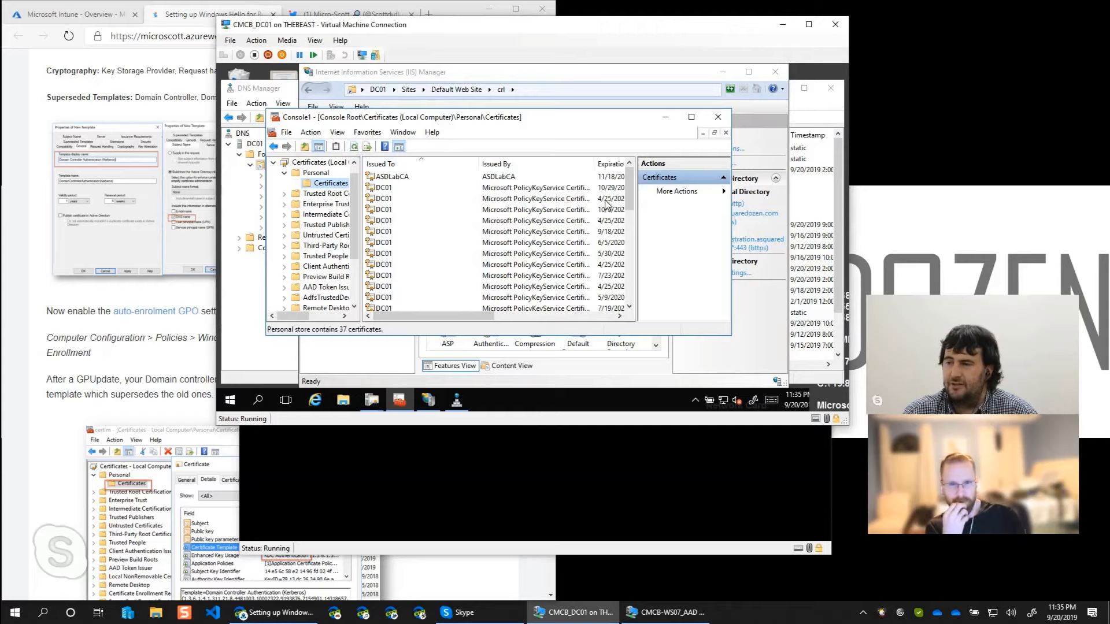
click(630, 307)
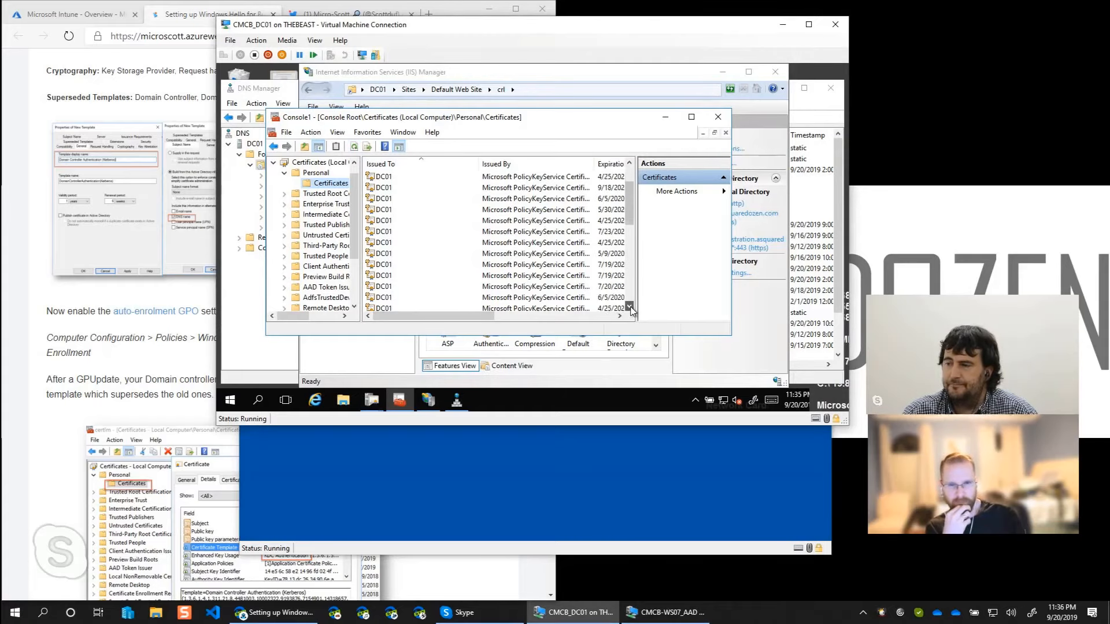
click(629, 308)
click(630, 307)
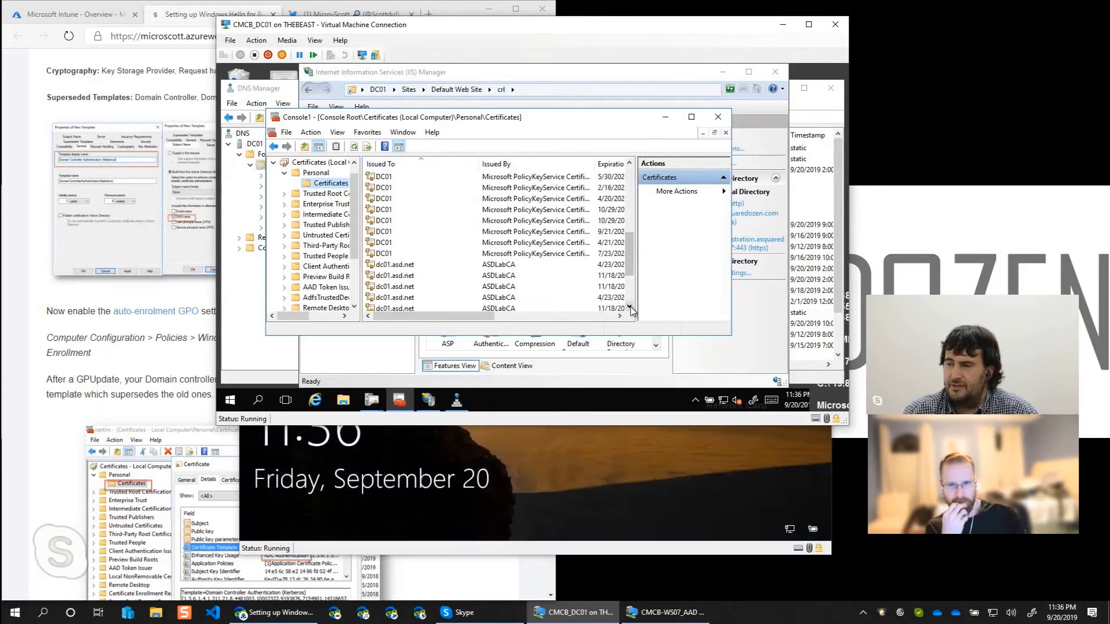
click(629, 307)
click(474, 310)
drag(474, 316, 629, 322)
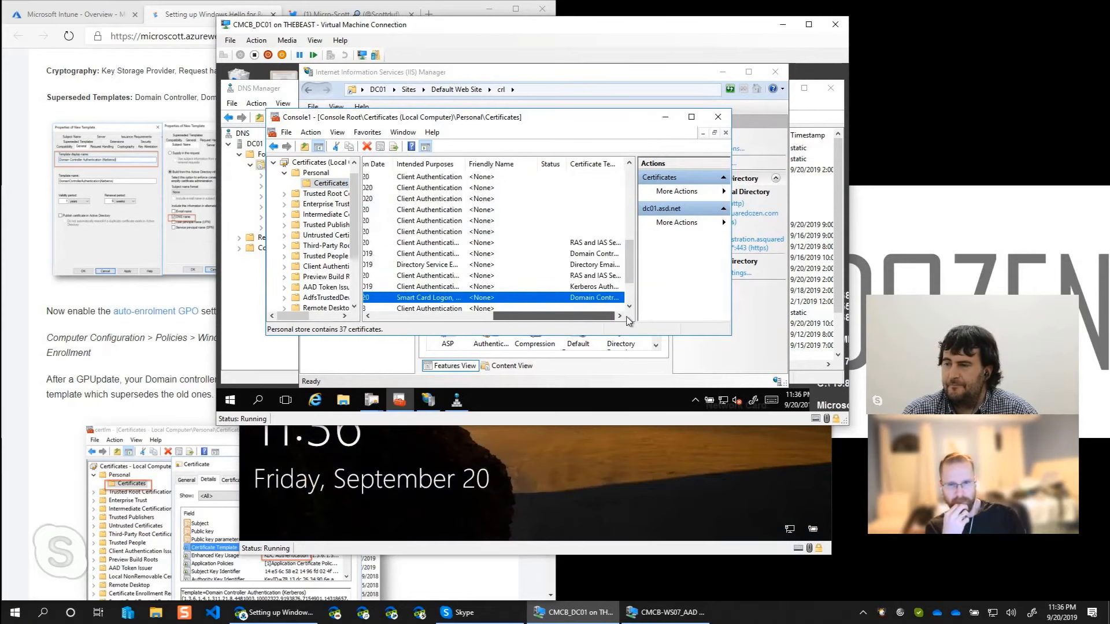
right_click(595, 301)
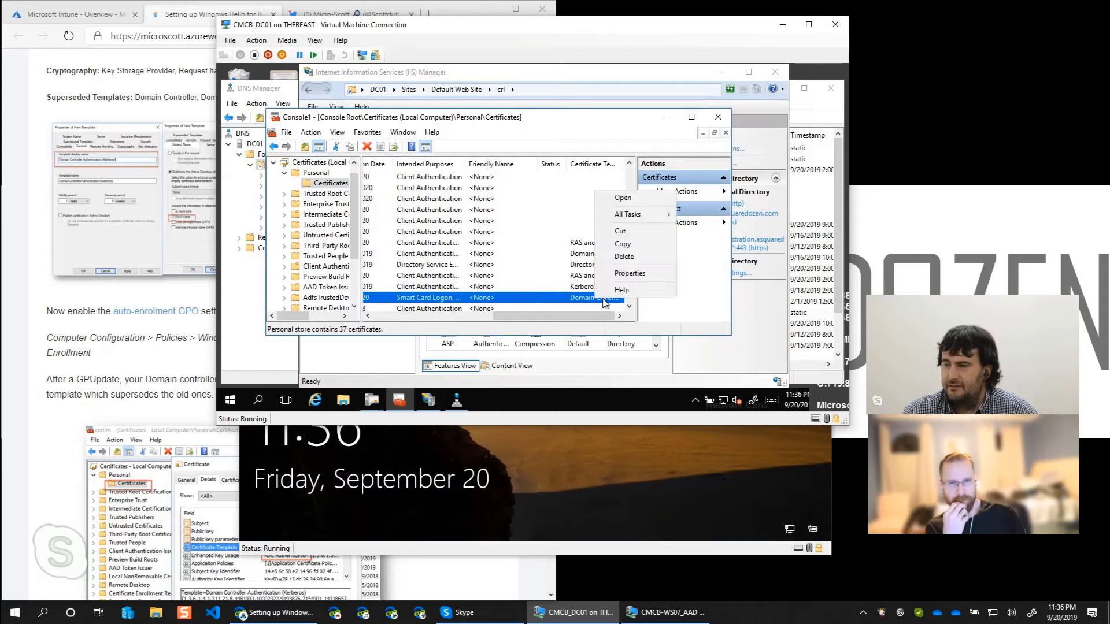
click(625, 276)
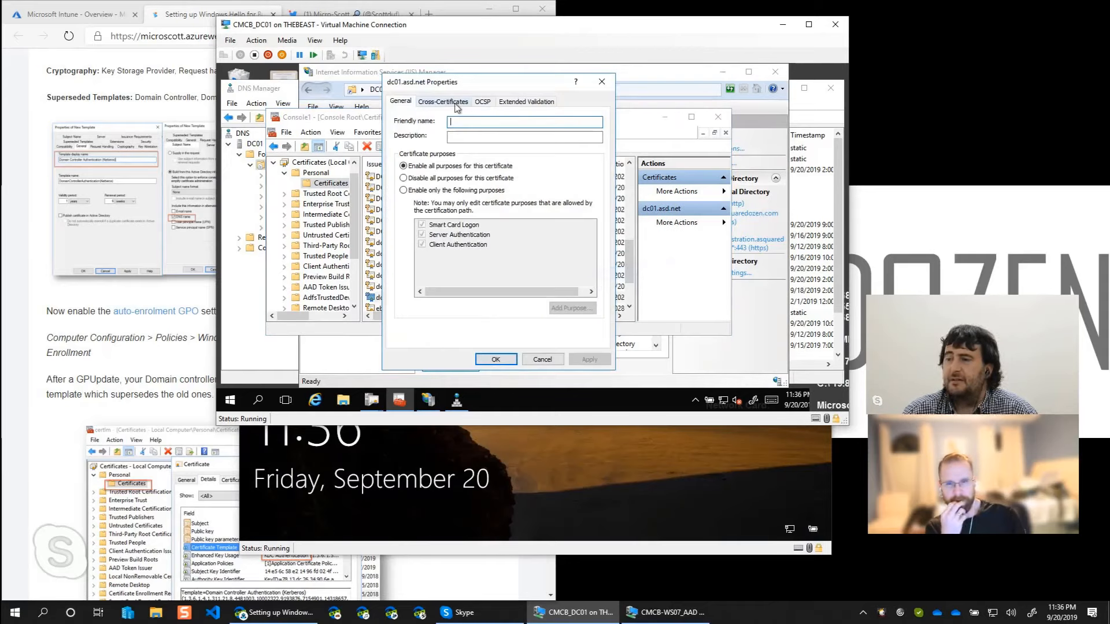
click(542, 359)
Open the new dc01.asd.net certificate, check its CRL Distribution Points for the HTTP URL and close it
right_click(592, 298)
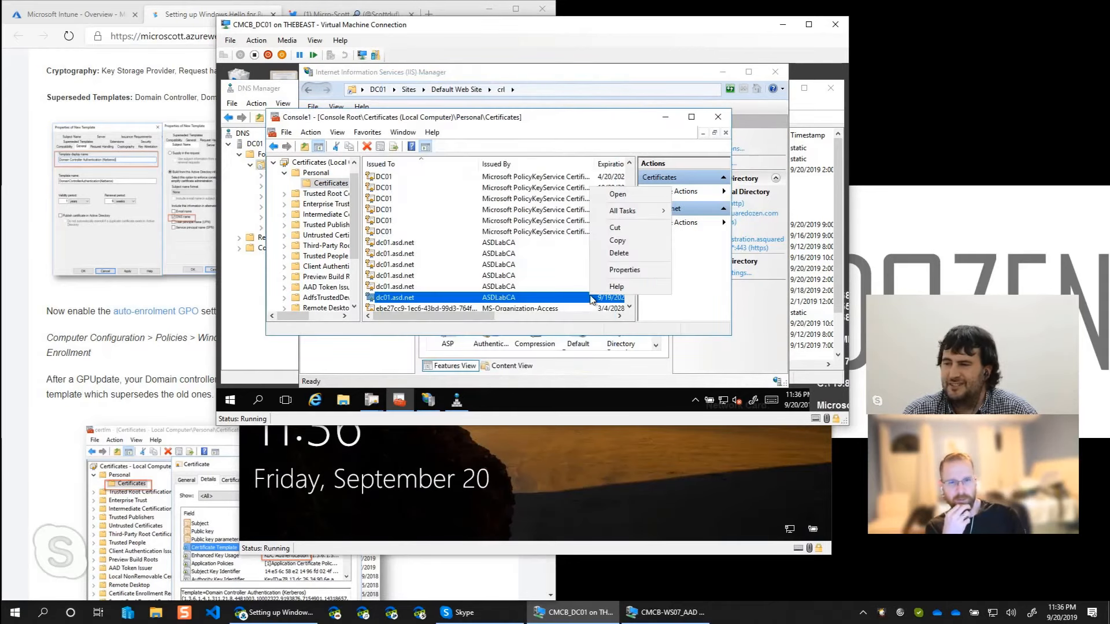
click(567, 297)
click(320, 112)
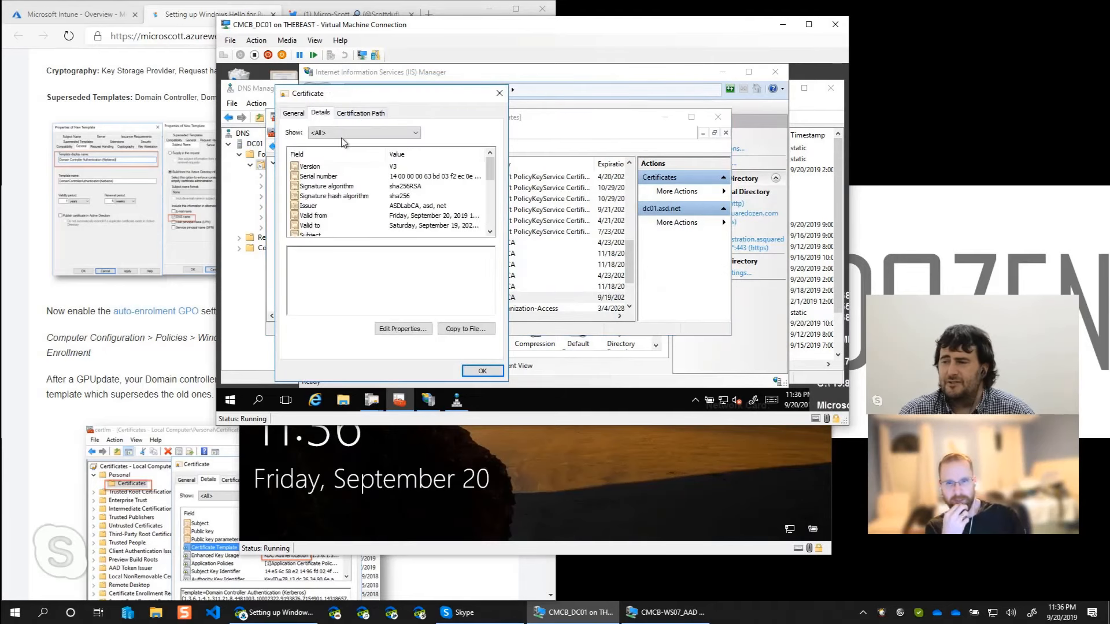
drag(489, 173, 490, 212)
click(461, 207)
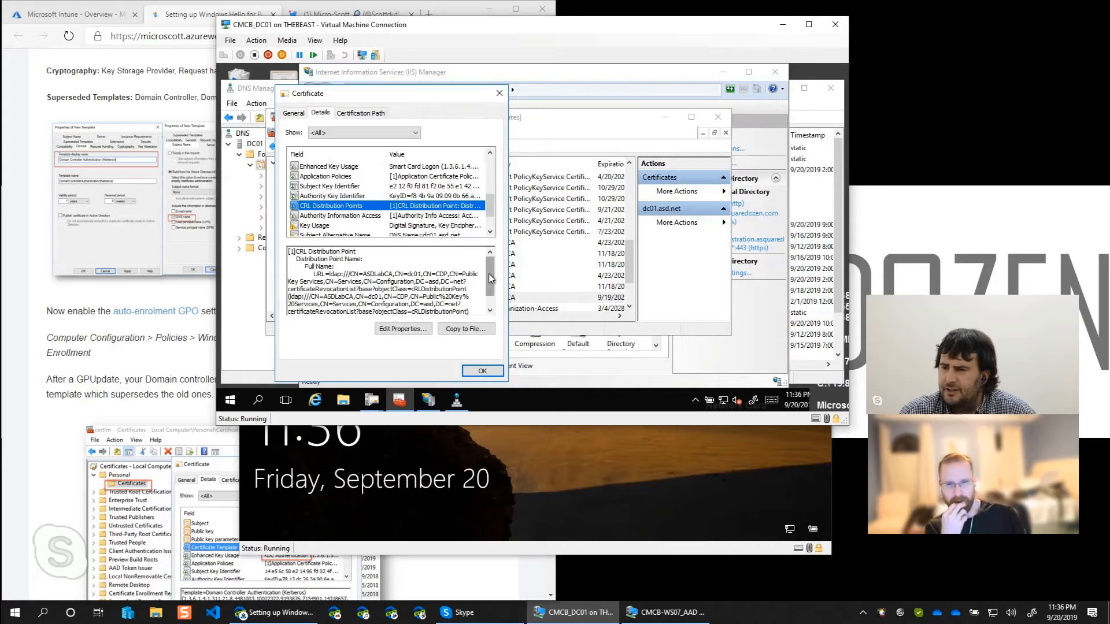
scroll(490, 272, down, 1)
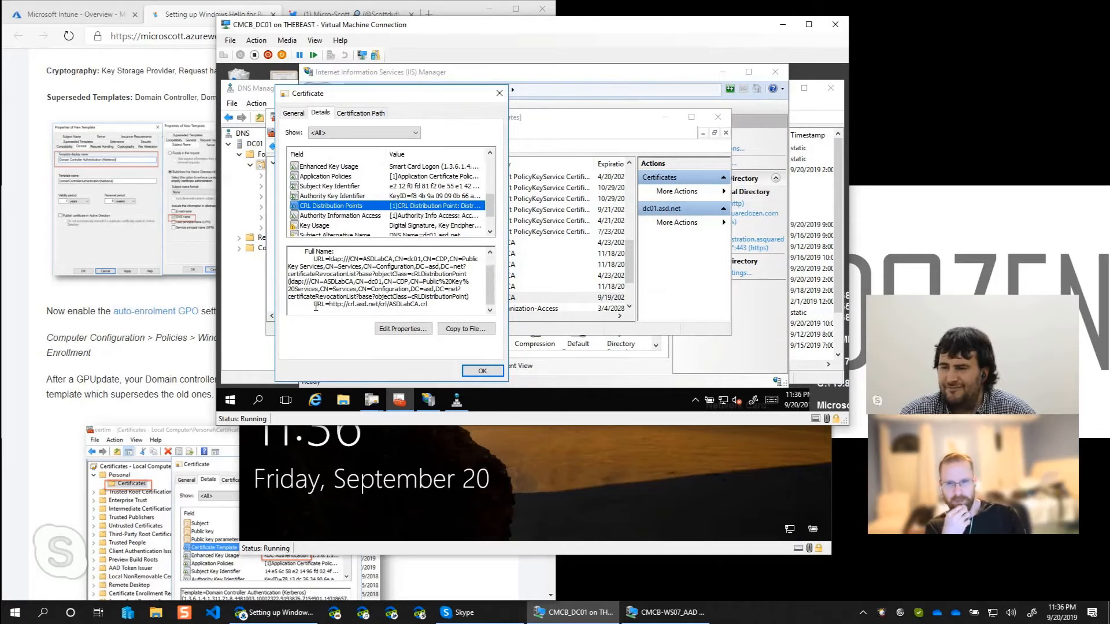
drag(316, 307, 437, 304)
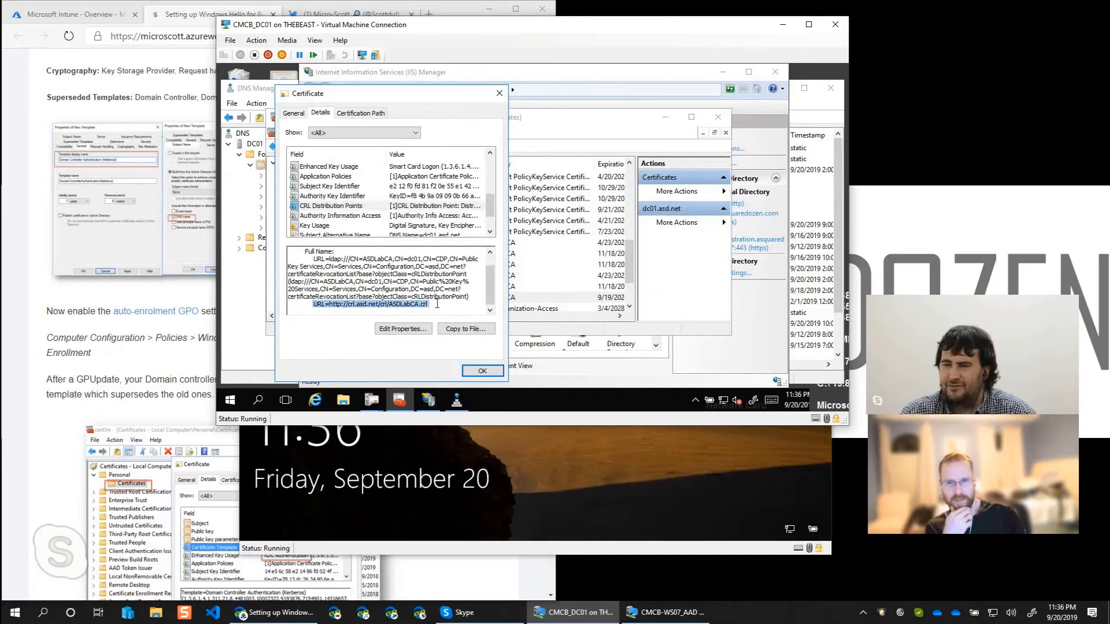
click(482, 371)
Sign in to CMCB-WS07_AAD with the Windows Hello PIN and try to open the \\cm01\c$ network share
click(515, 459)
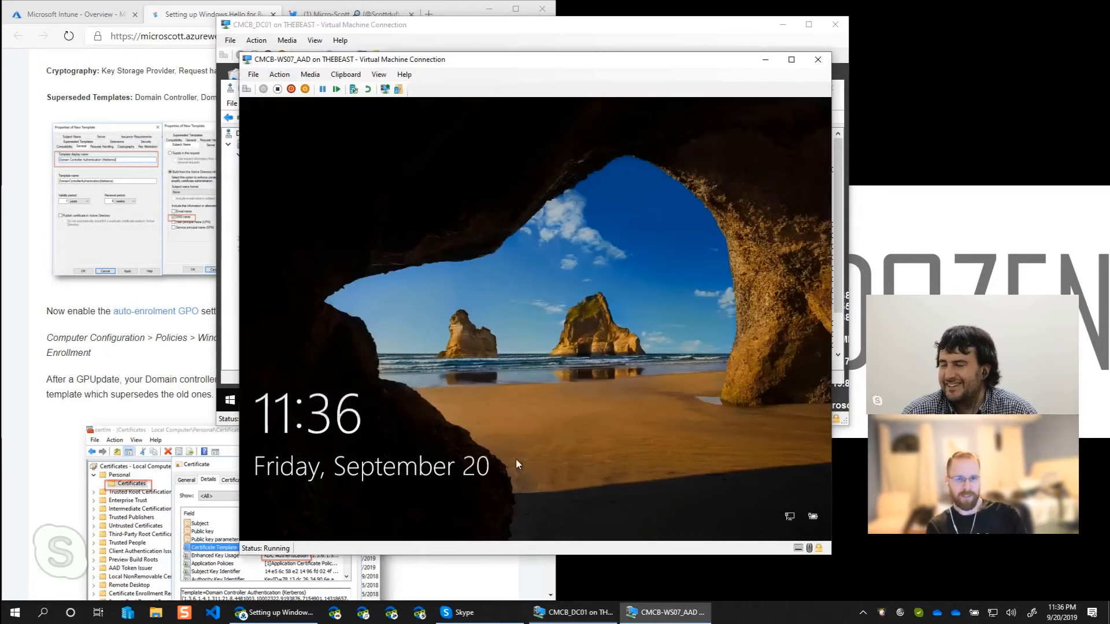
text(••••)
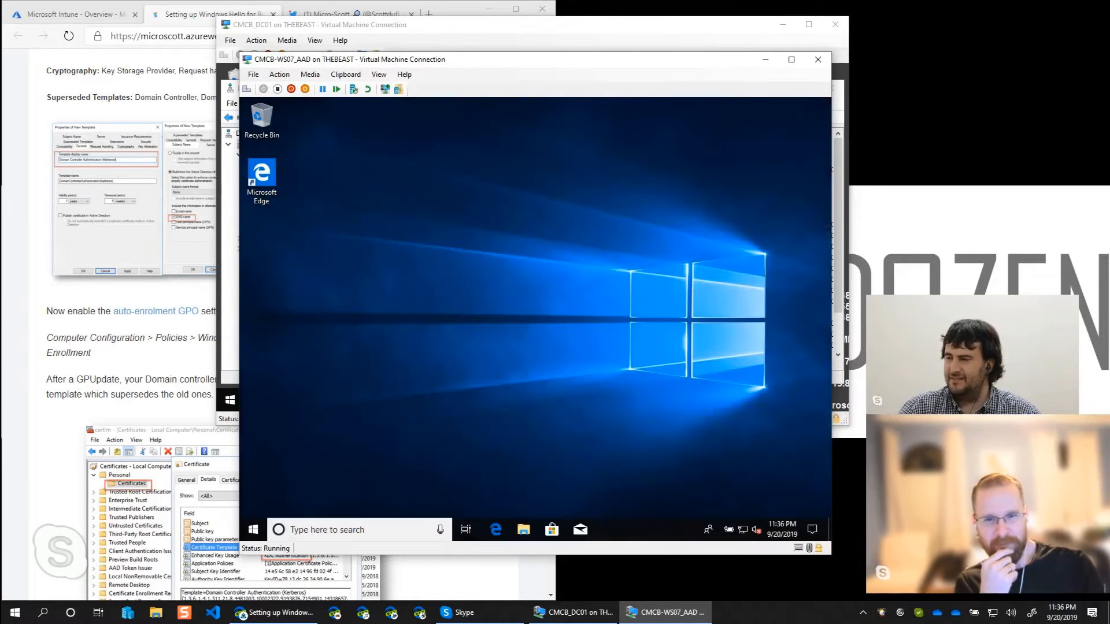
click(379, 535)
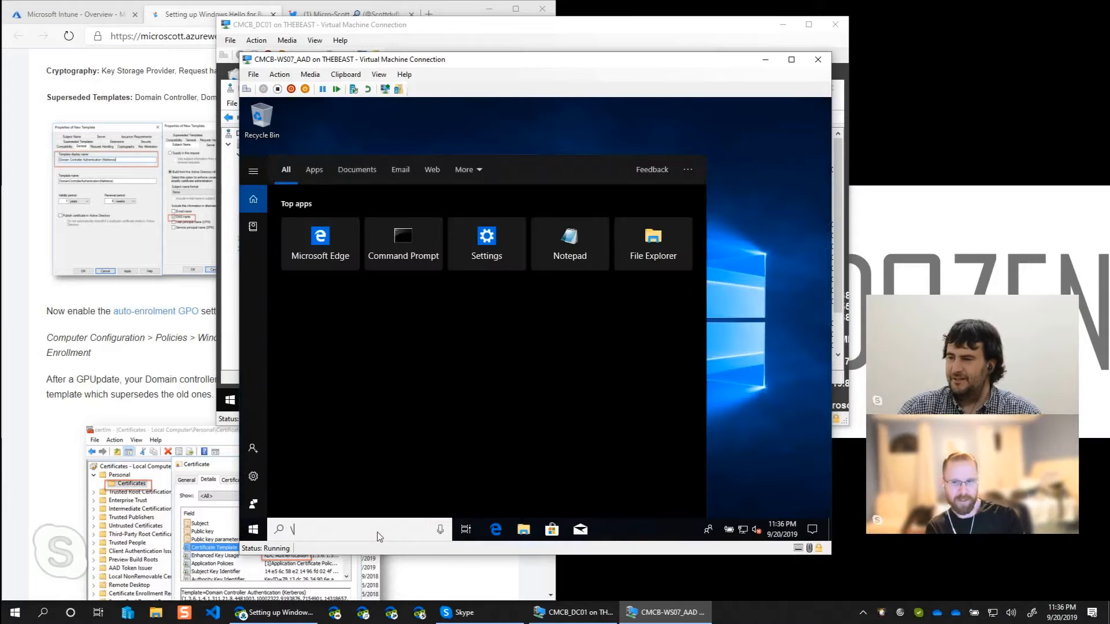
text(W)
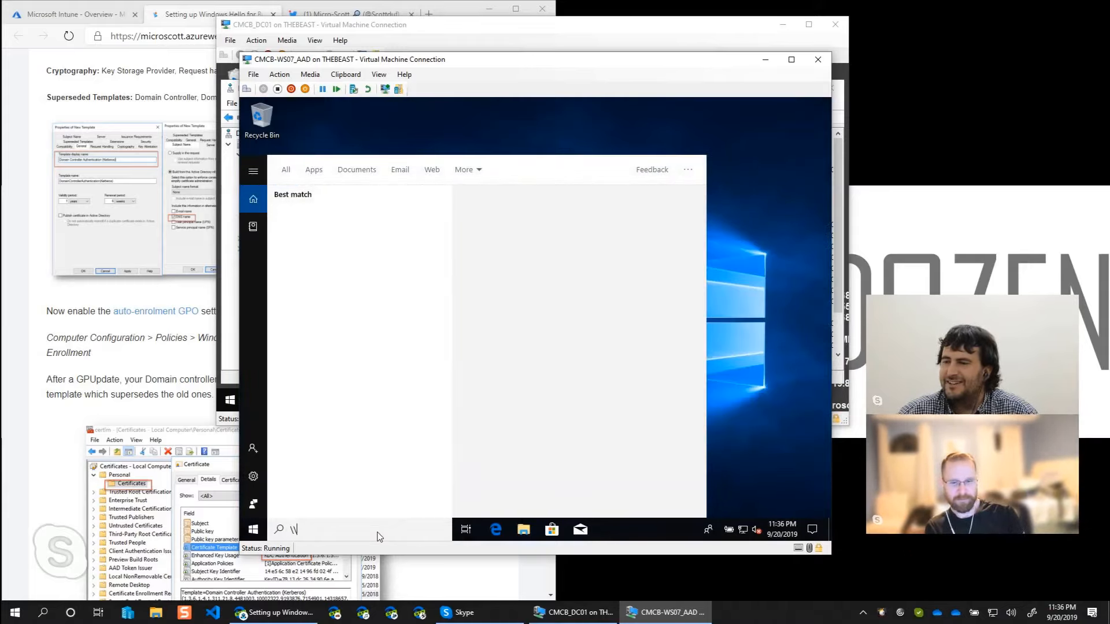
text(\cm01\)
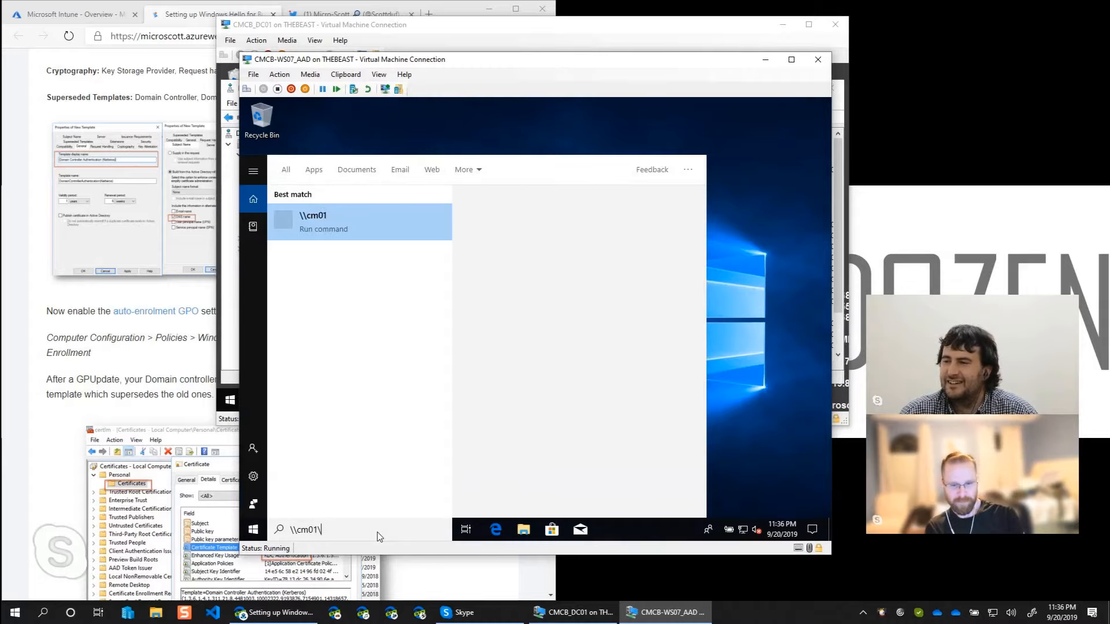
text(c$)
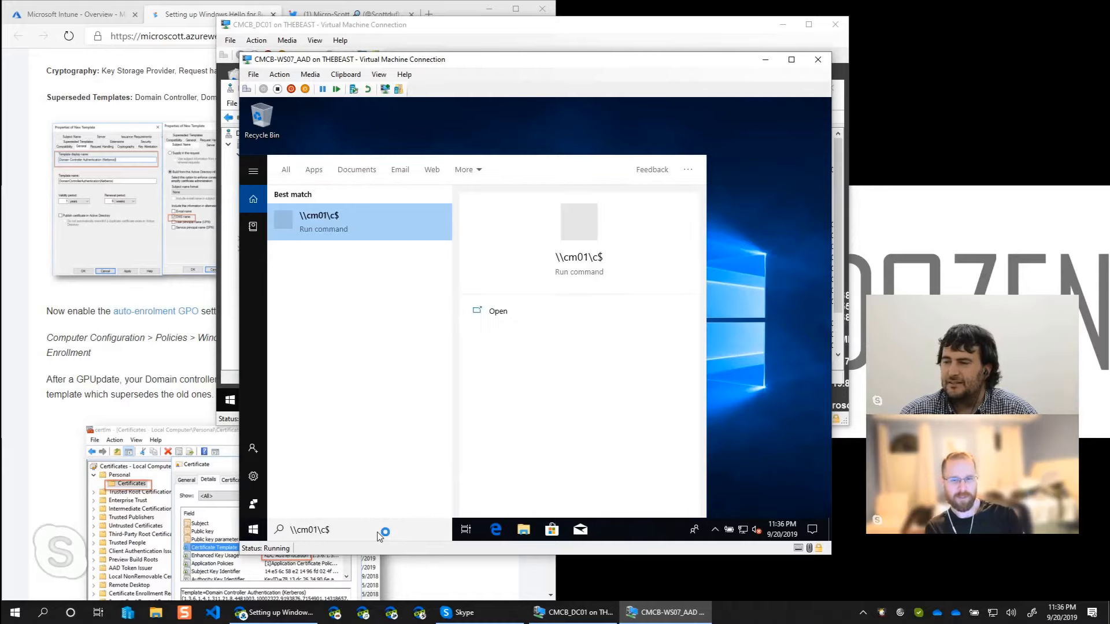
key(Return)
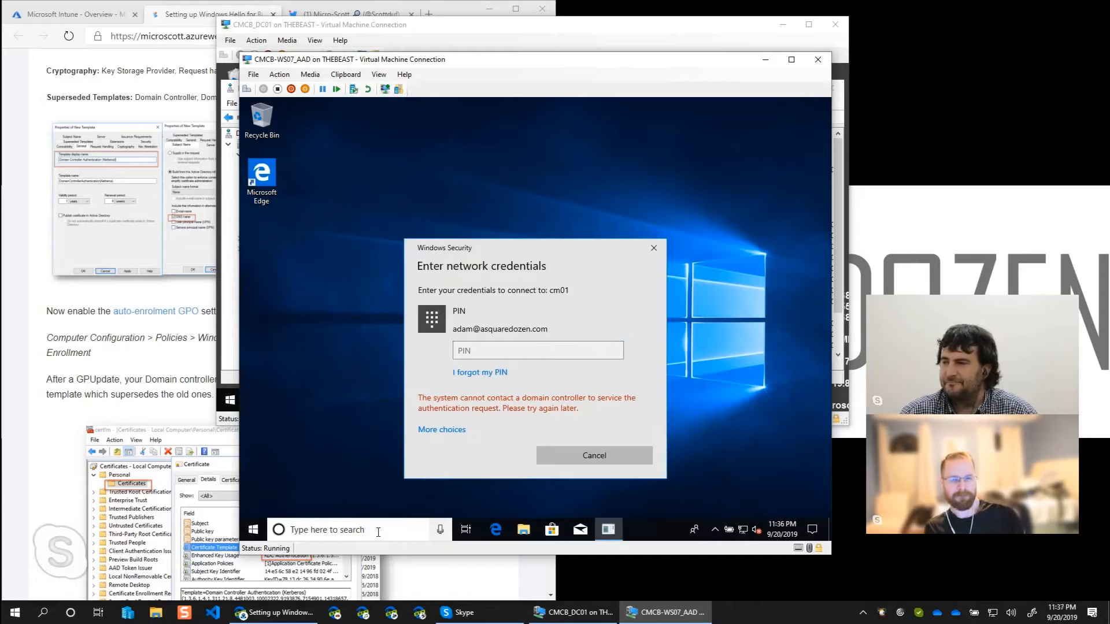
click(655, 249)
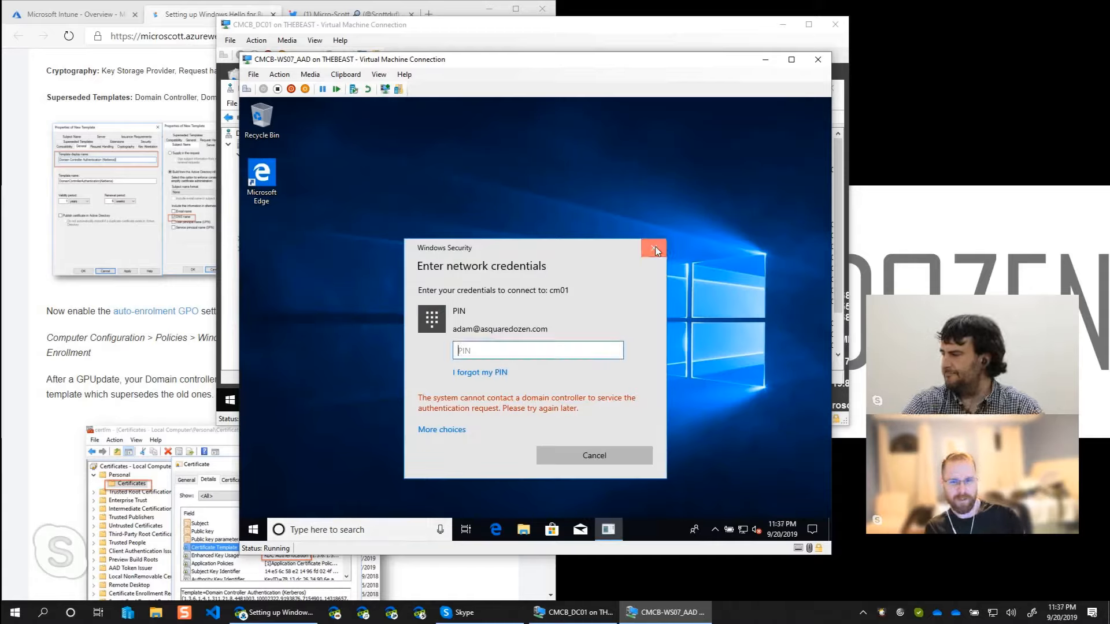
Open a Command Prompt on the workstation and run dsregcmd /status
click(358, 533)
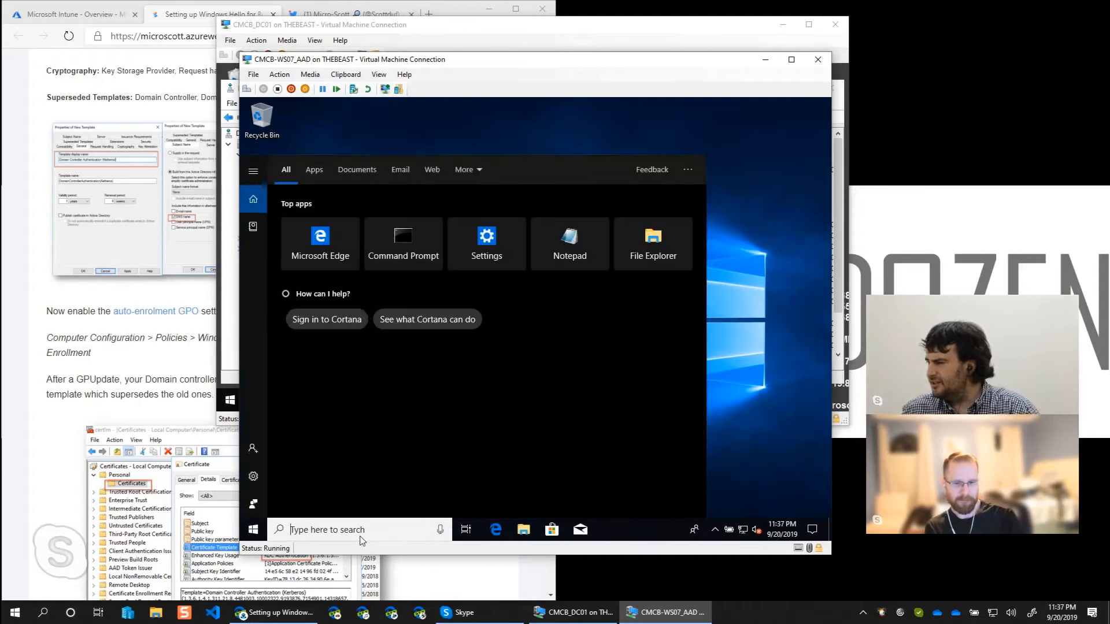
text(ce)
key(BackSpace)
key(BackSpace)
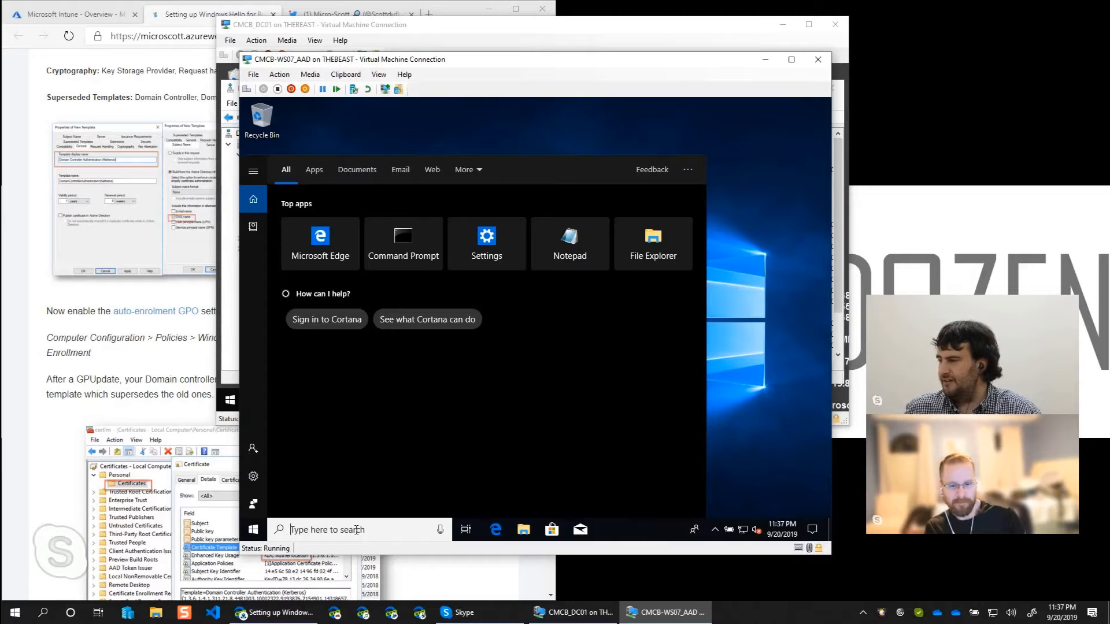
text(cmd)
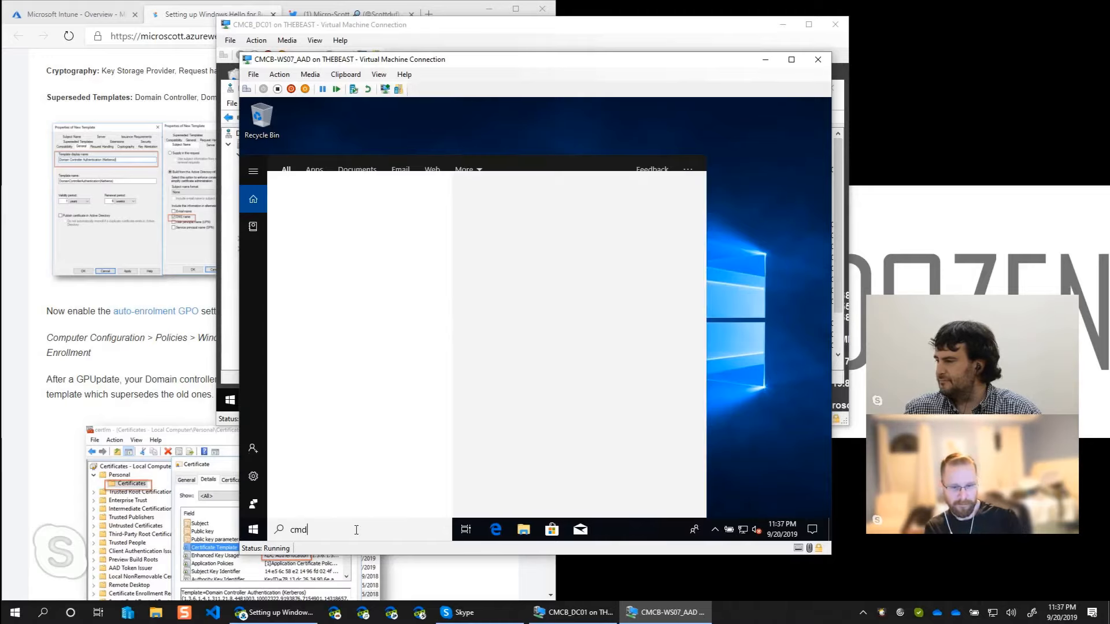
key(Return)
text(dsregcm)
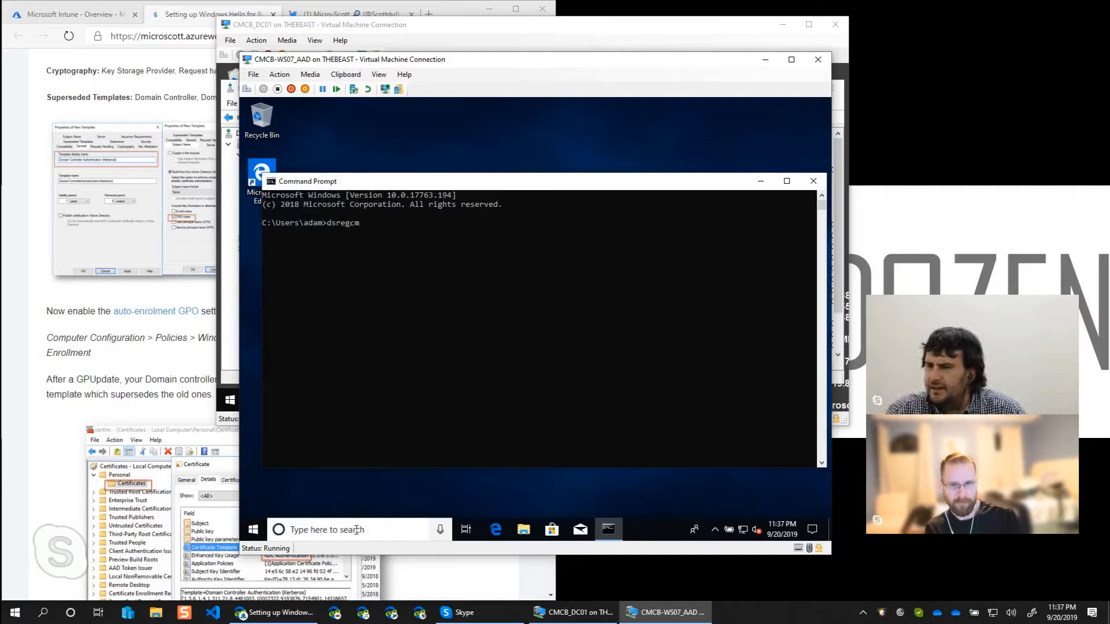
text(d /status)
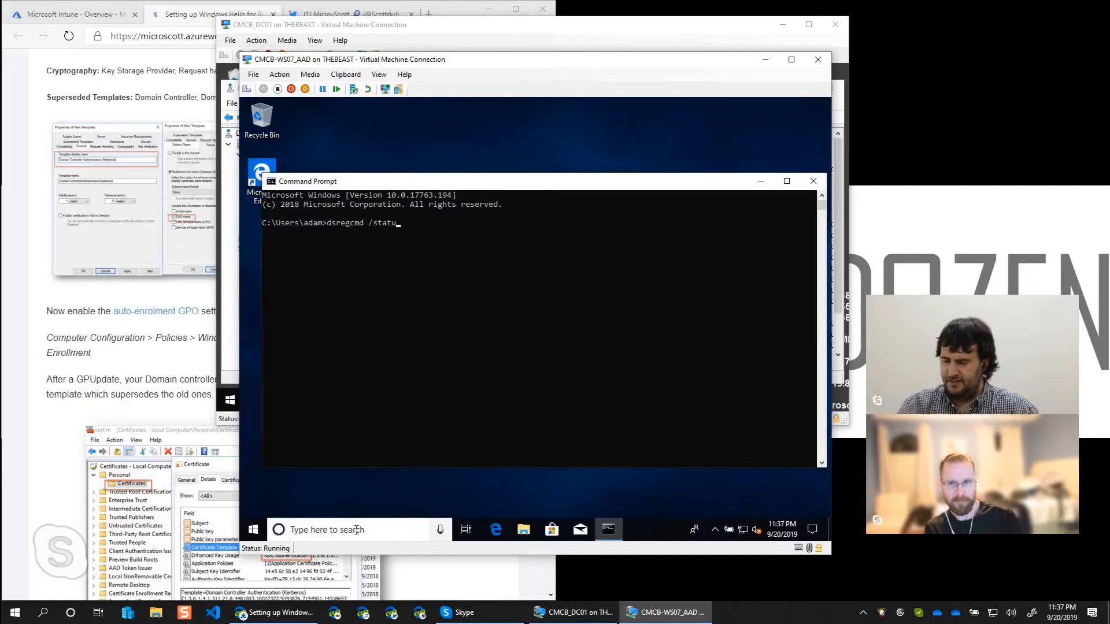
key(Return)
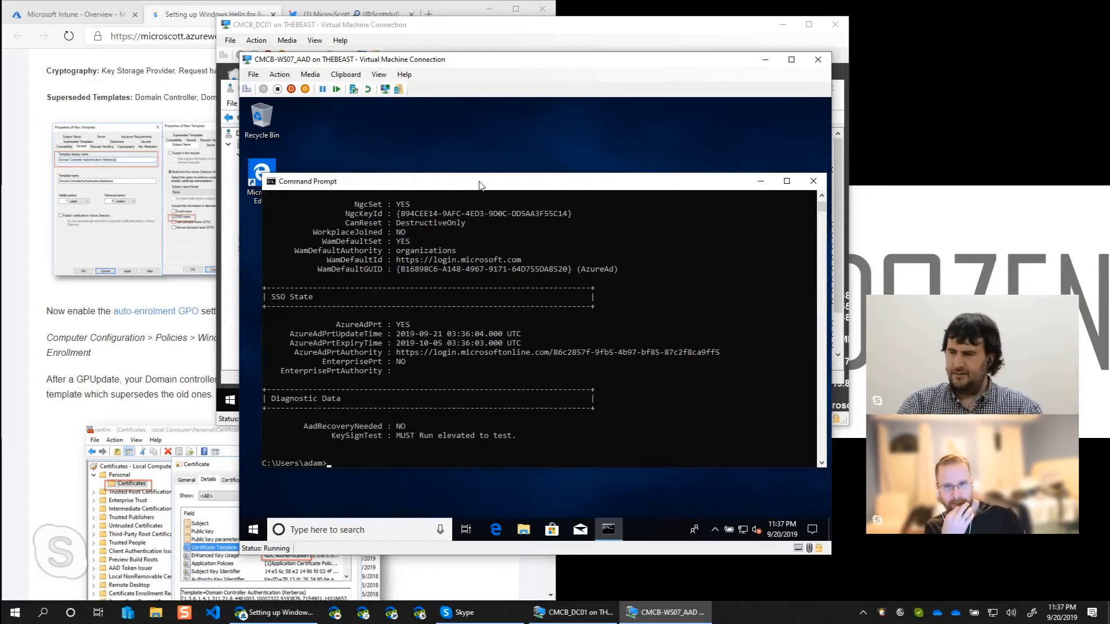
Examine the device, tenant, user, SSO and diagnostic sections of the dsregcmd output and close the Command Prompt
drag(487, 184, 480, 164)
scroll(541, 358, up, 6)
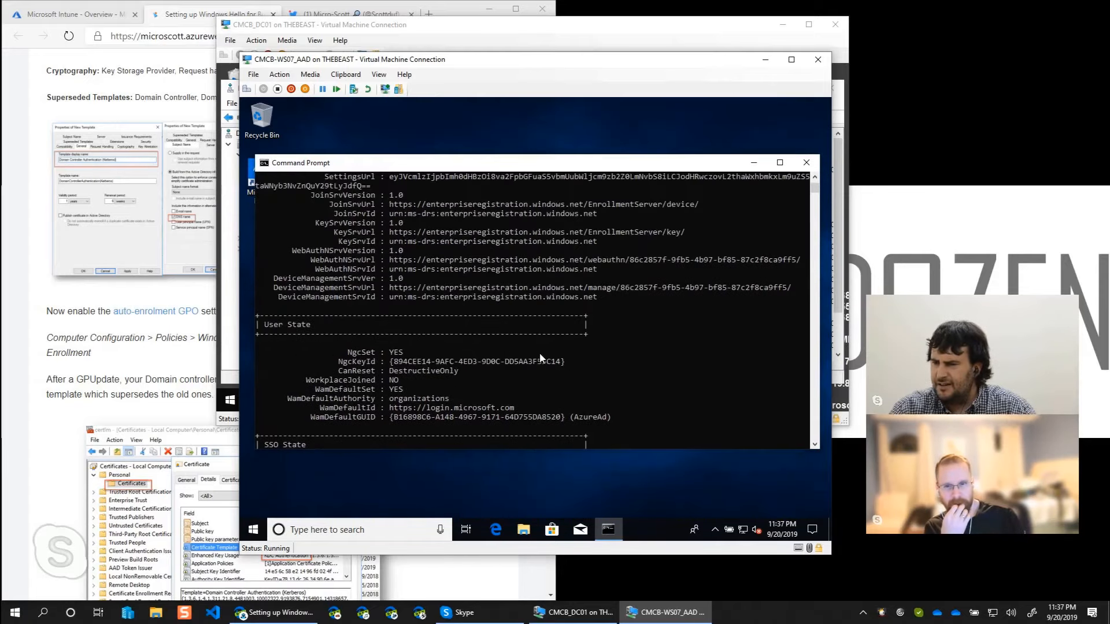
scroll(540, 358, up, 15)
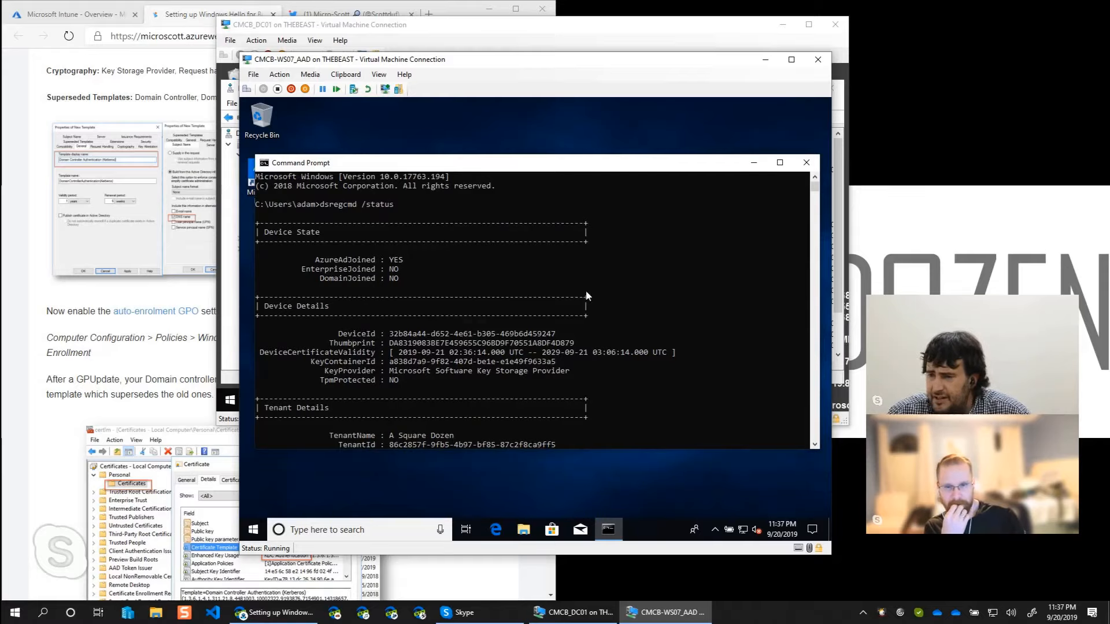
scroll(596, 304, down, 8)
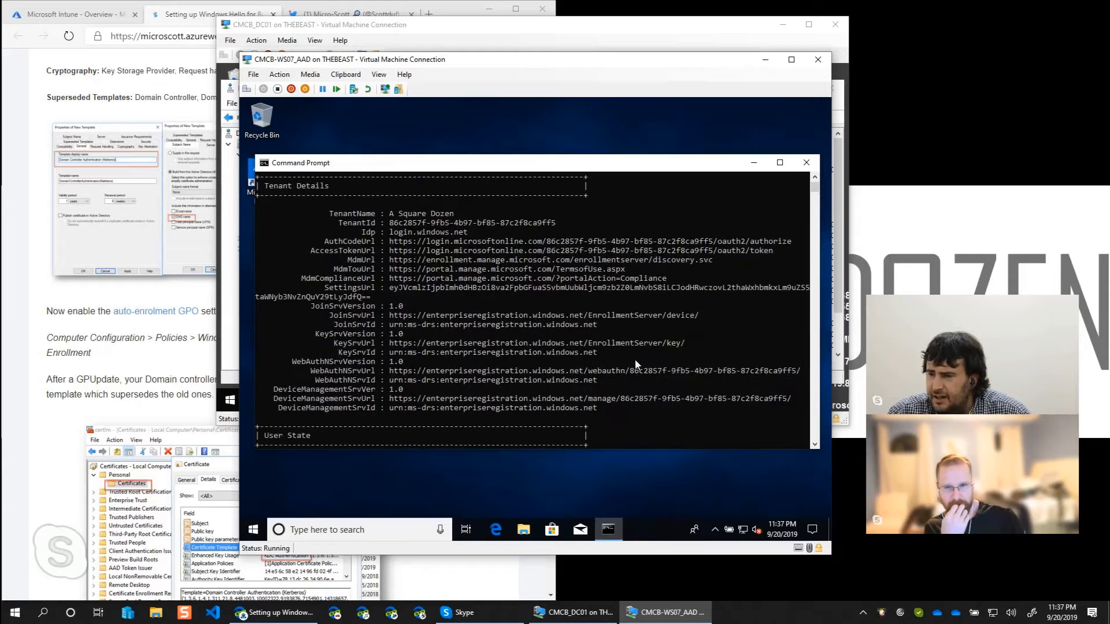
scroll(635, 362, down, 13)
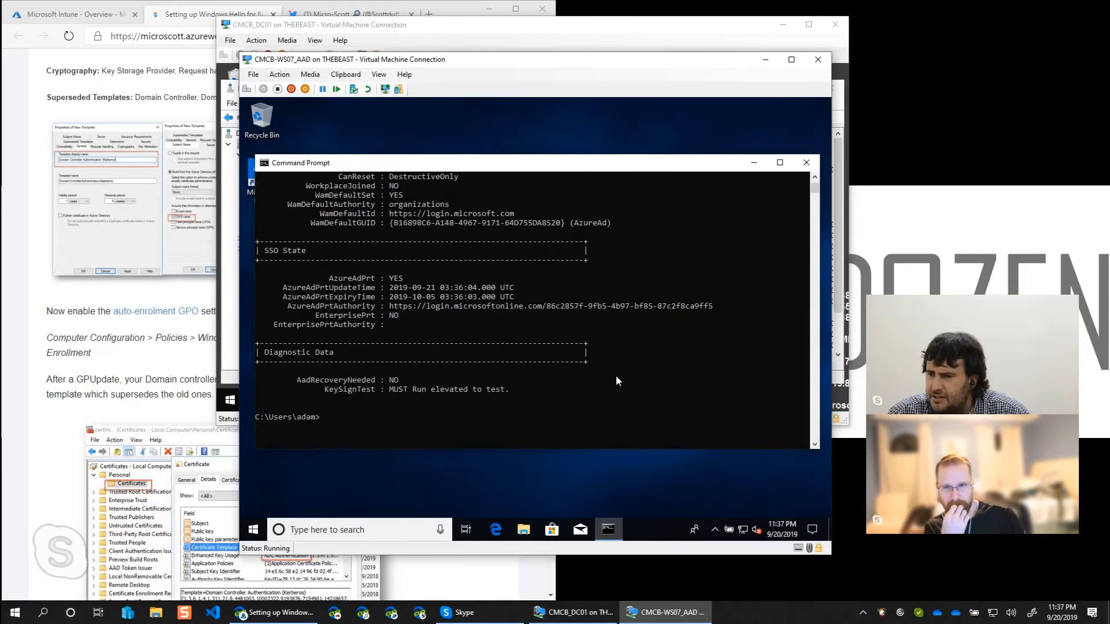
scroll(617, 381, down, 4)
click(397, 279)
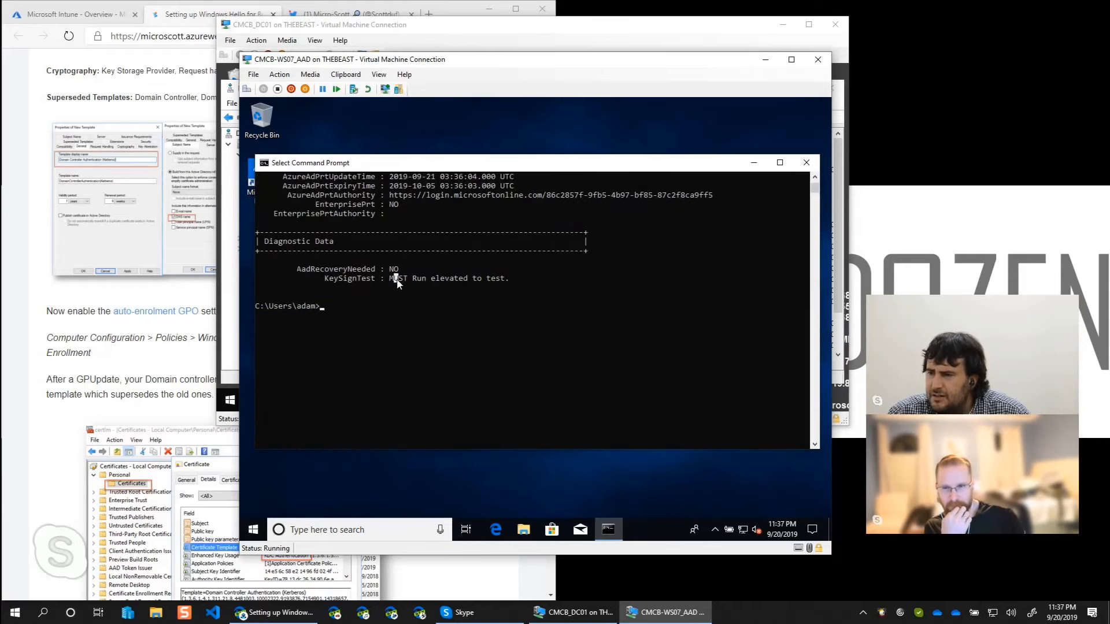
click(572, 307)
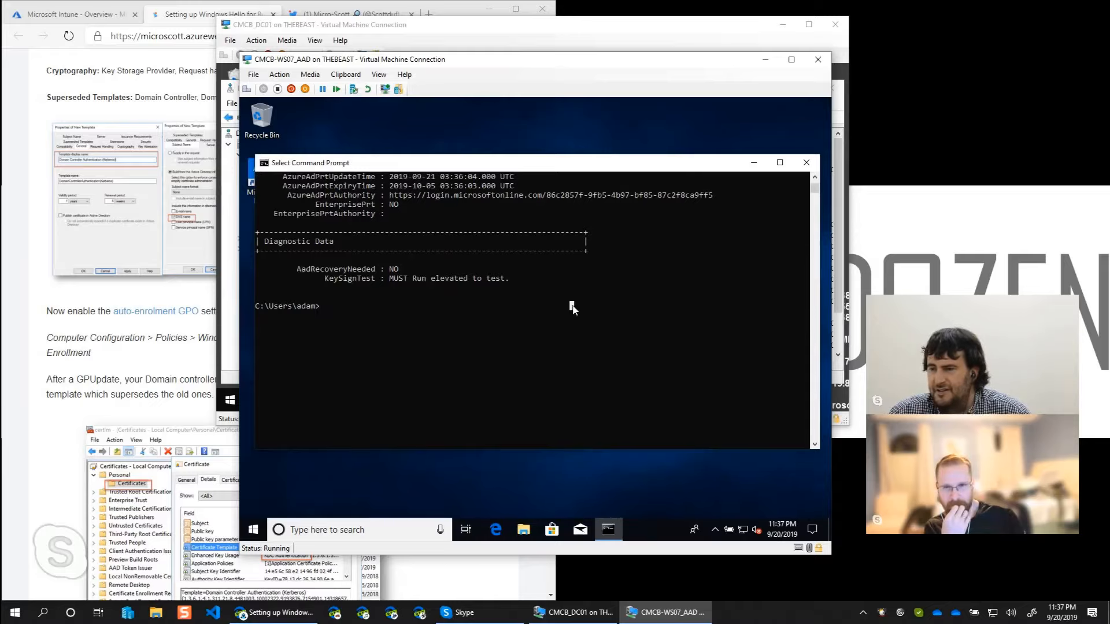
scroll(573, 306, up, 1)
click(807, 162)
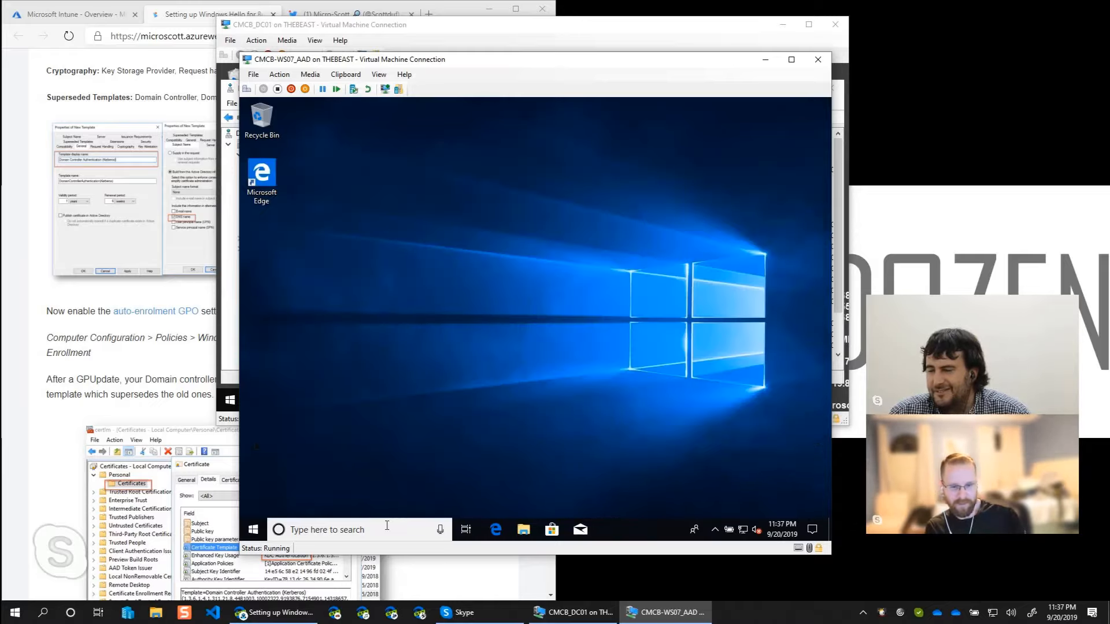
Open an elevated Command Prompt on the CMCB-WS07_AAD workstation and approve the elevation request
click(385, 531)
text(cmd)
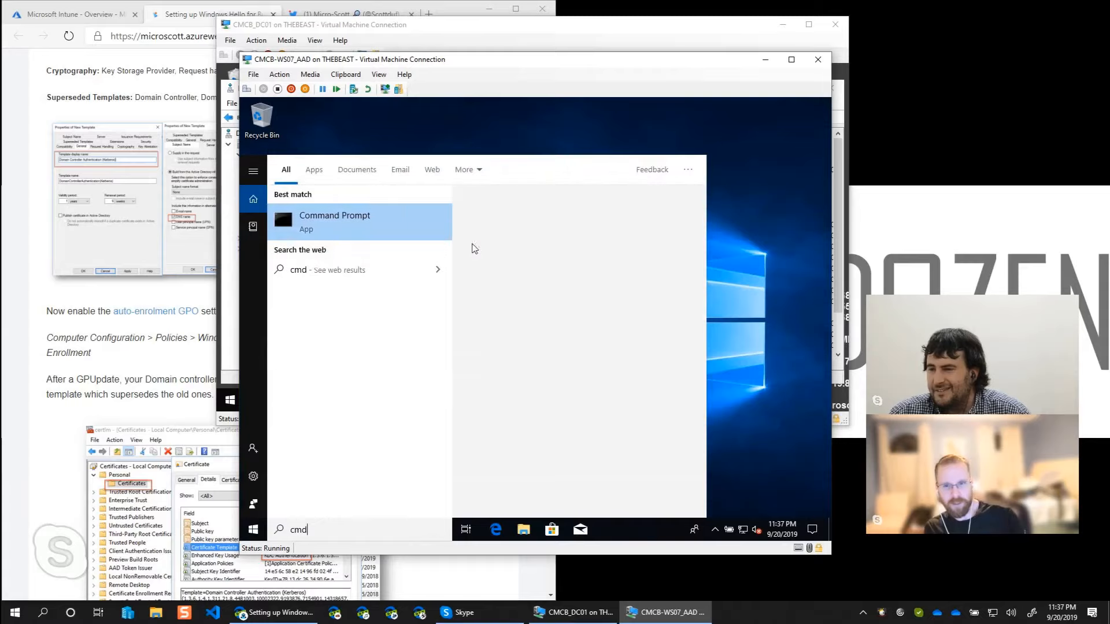
right_click(388, 230)
click(424, 243)
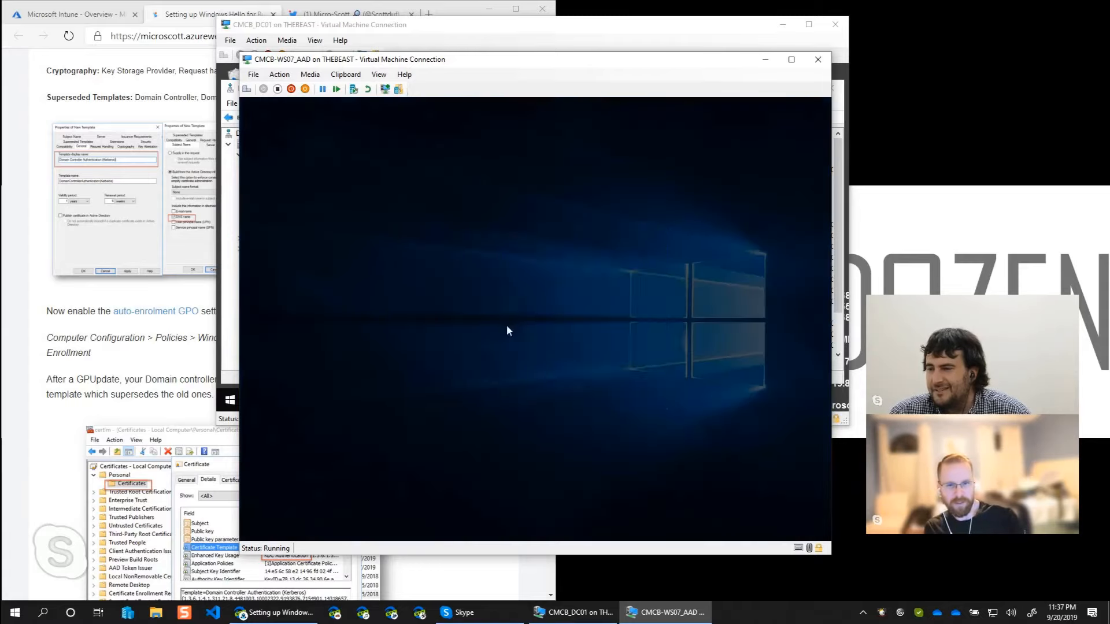
click(504, 395)
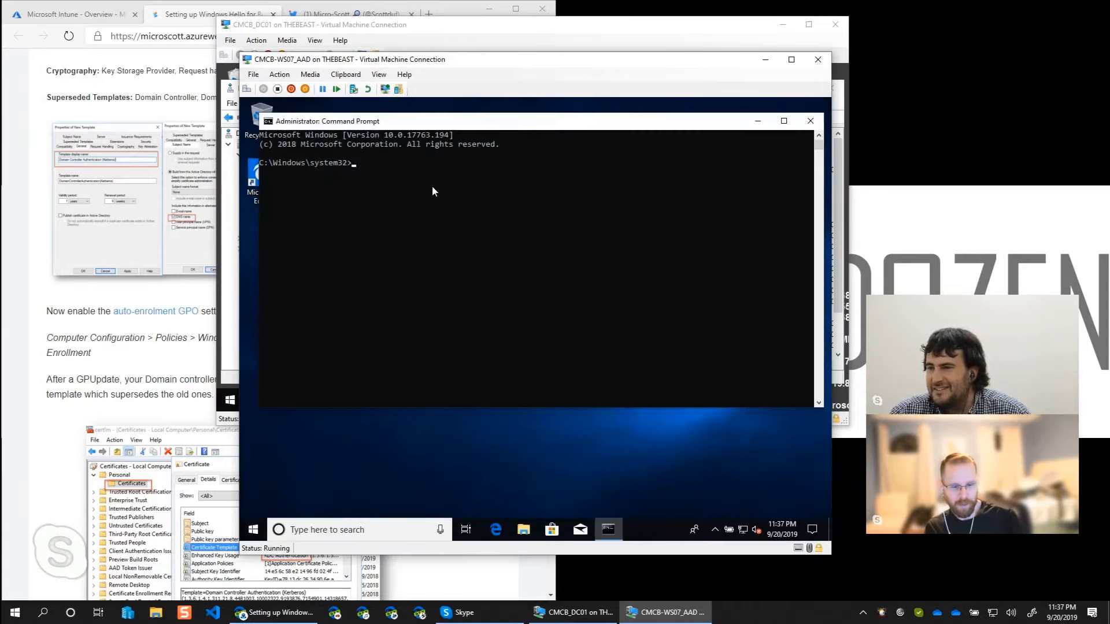
Run dsregcmd /status as administrator, check the SSO state and diagnostic data, and close the Command Prompt
text(dsre)
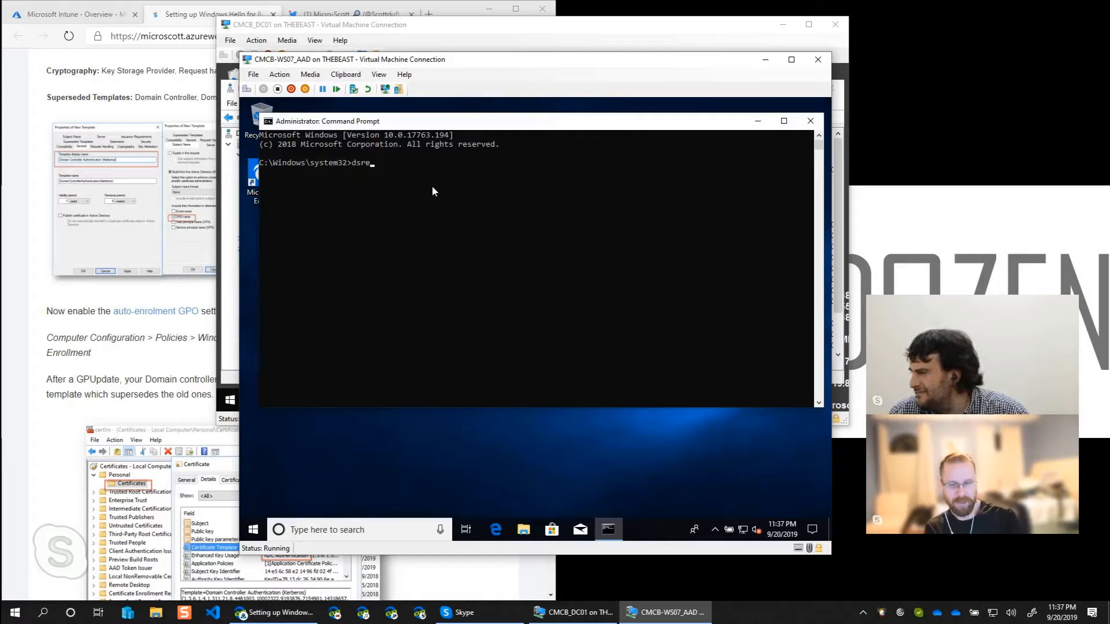
text(gcmd)
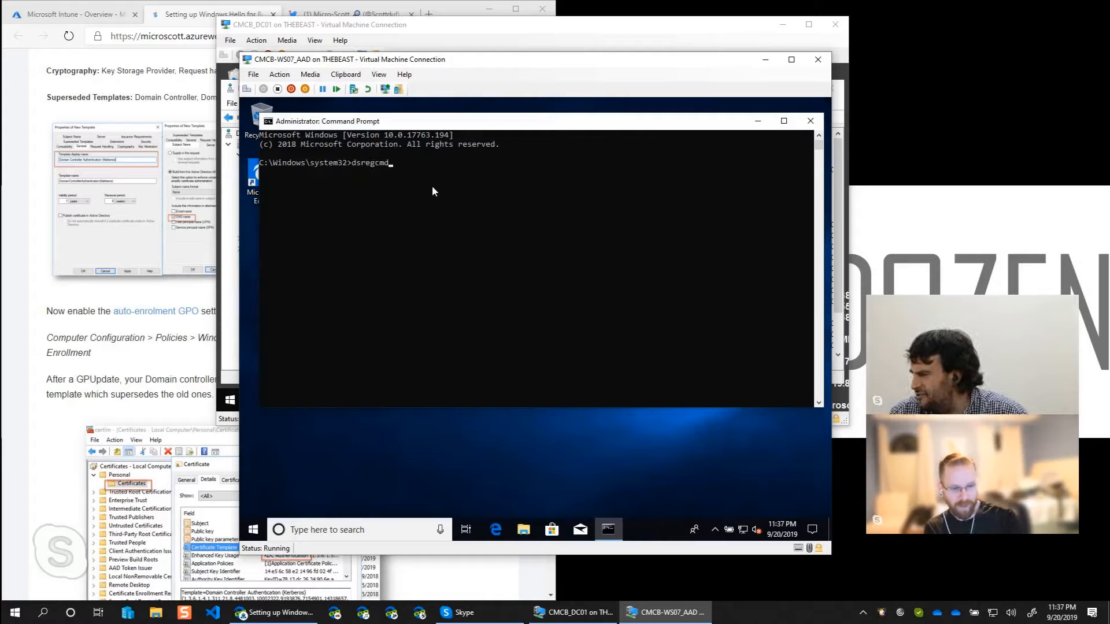
text( /statu)
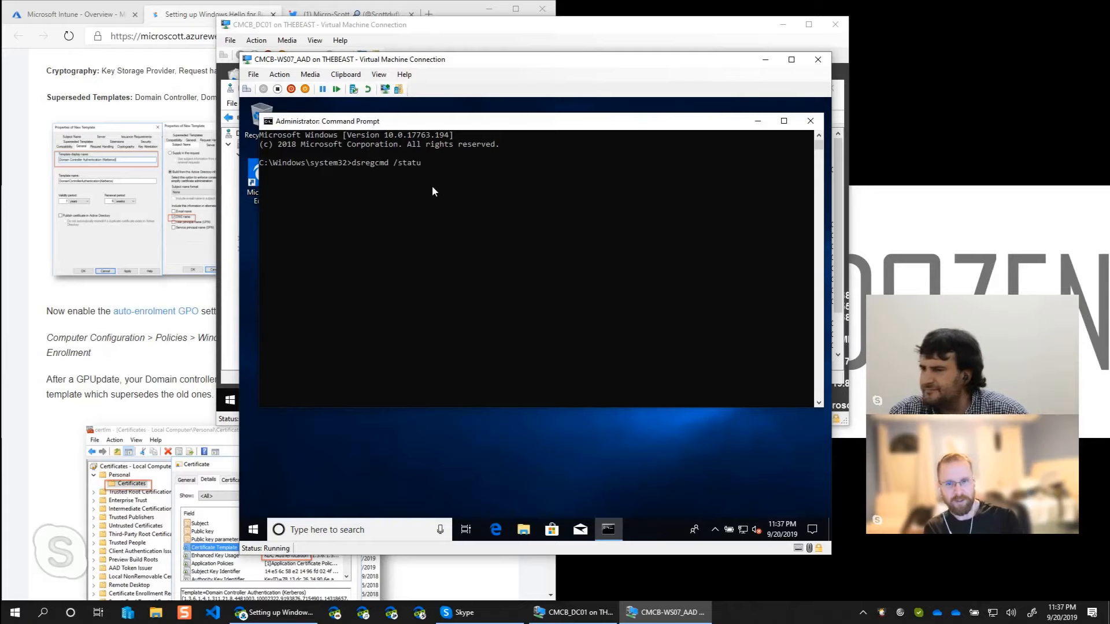
text(s)
key(Return)
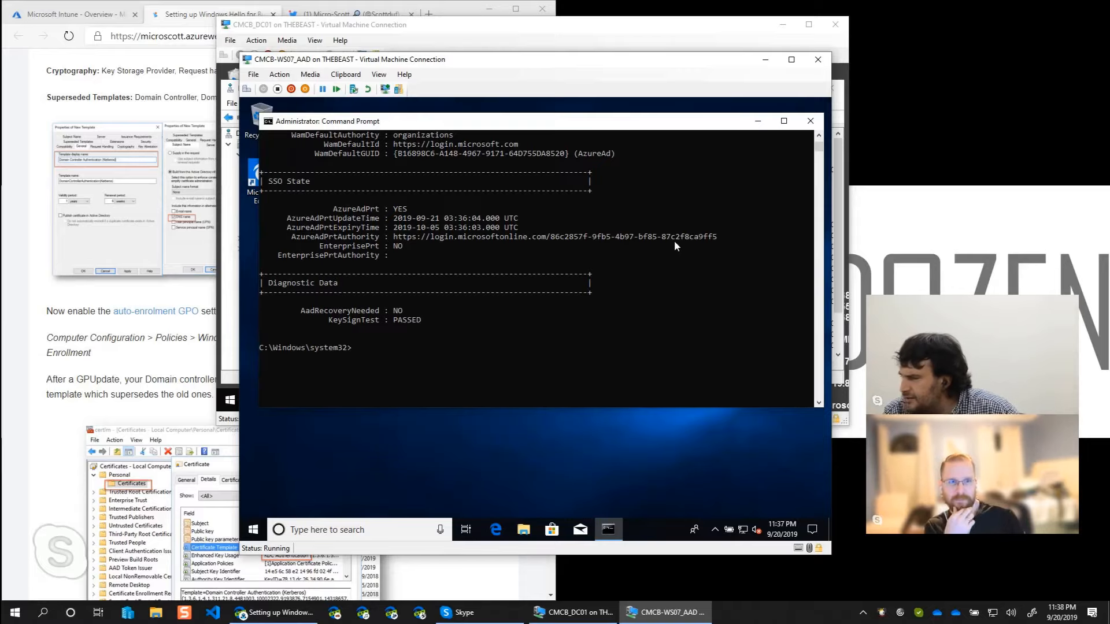
click(811, 121)
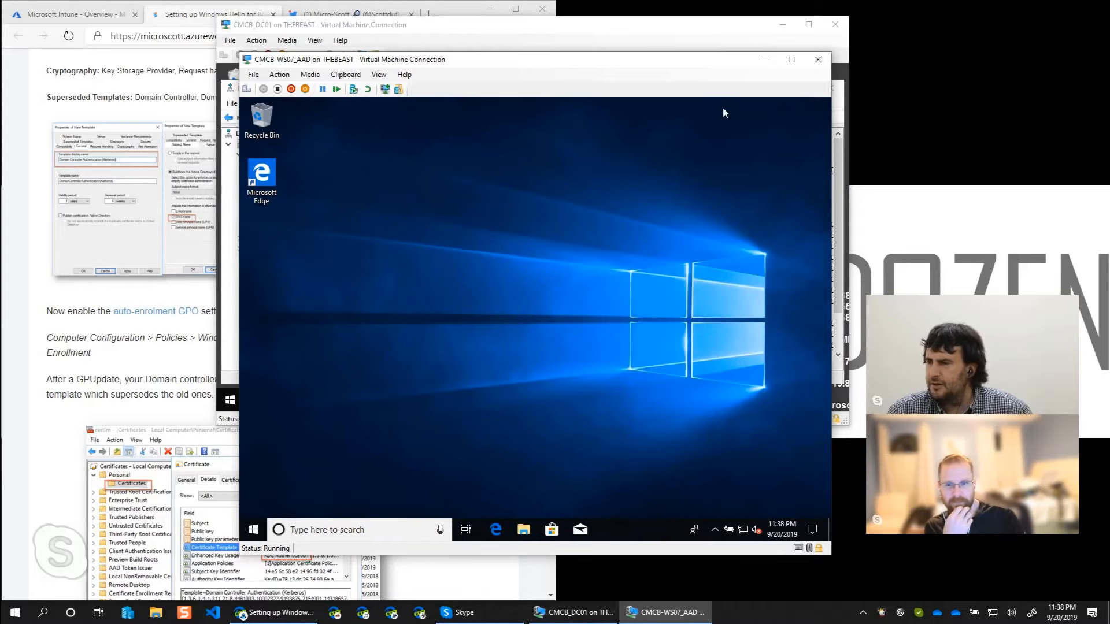
Open the local computer certificates console with elevation and widen its window and store tree so the store names are readable
click(332, 530)
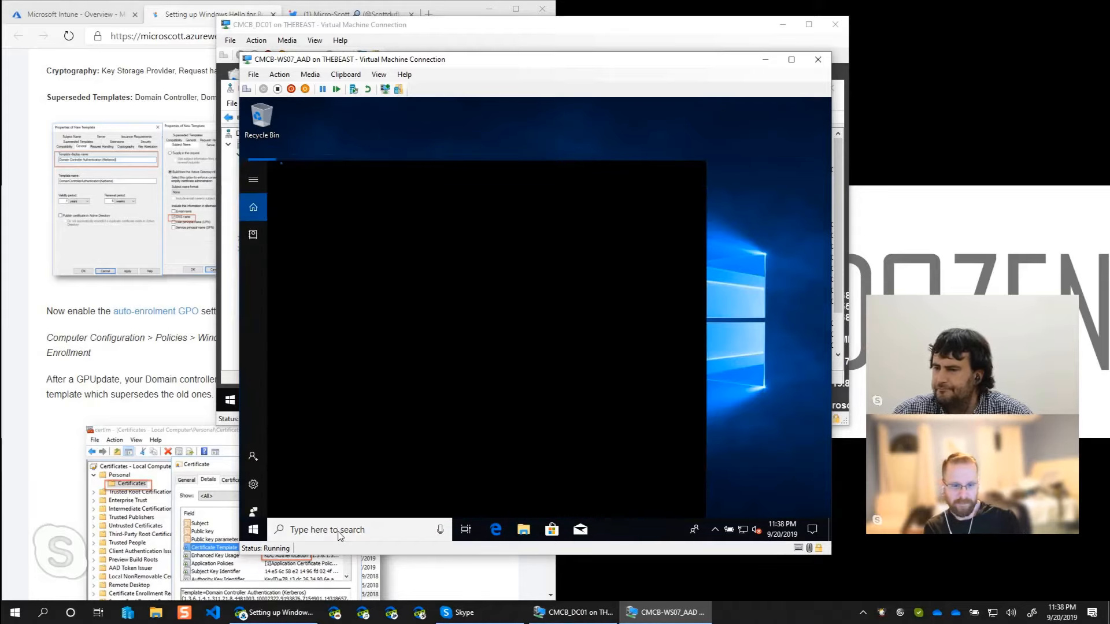
text(cer)
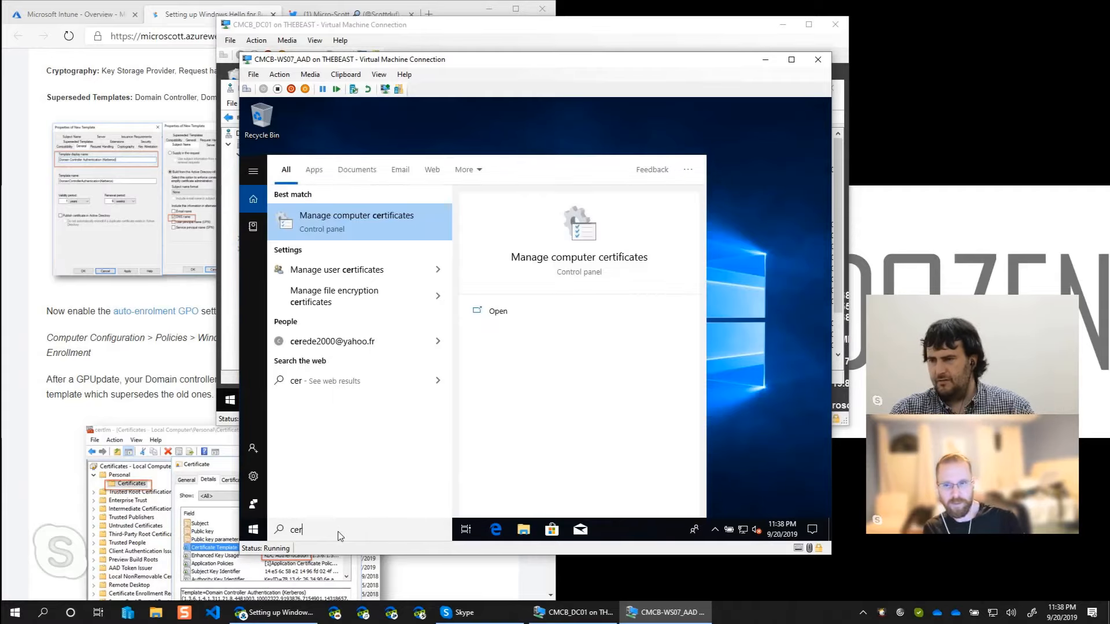
click(380, 224)
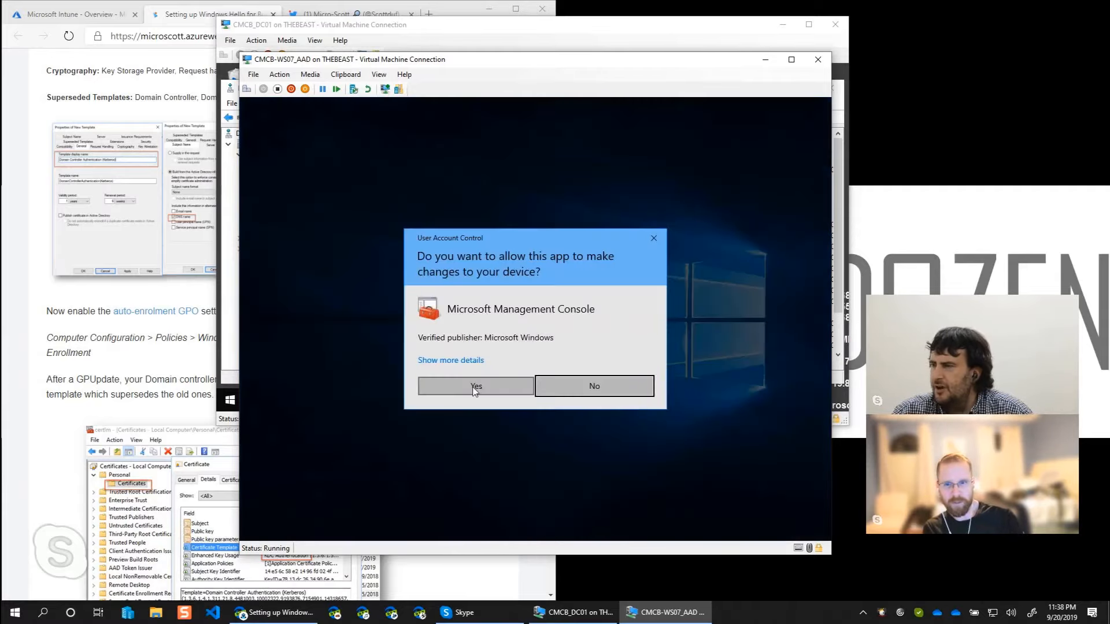
click(474, 387)
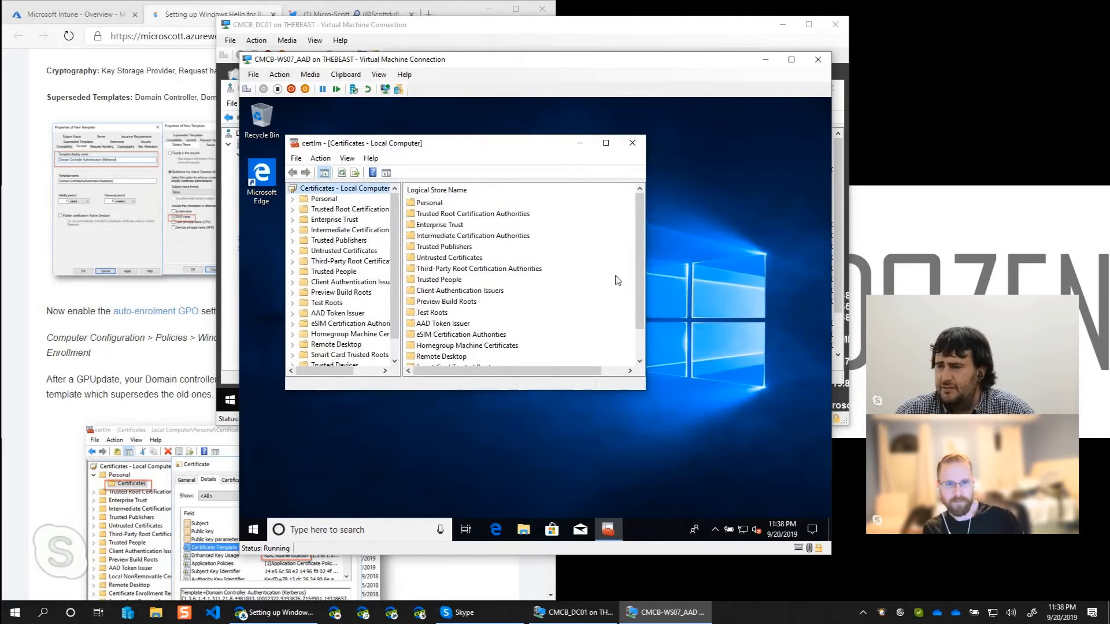
drag(645, 280, 726, 279)
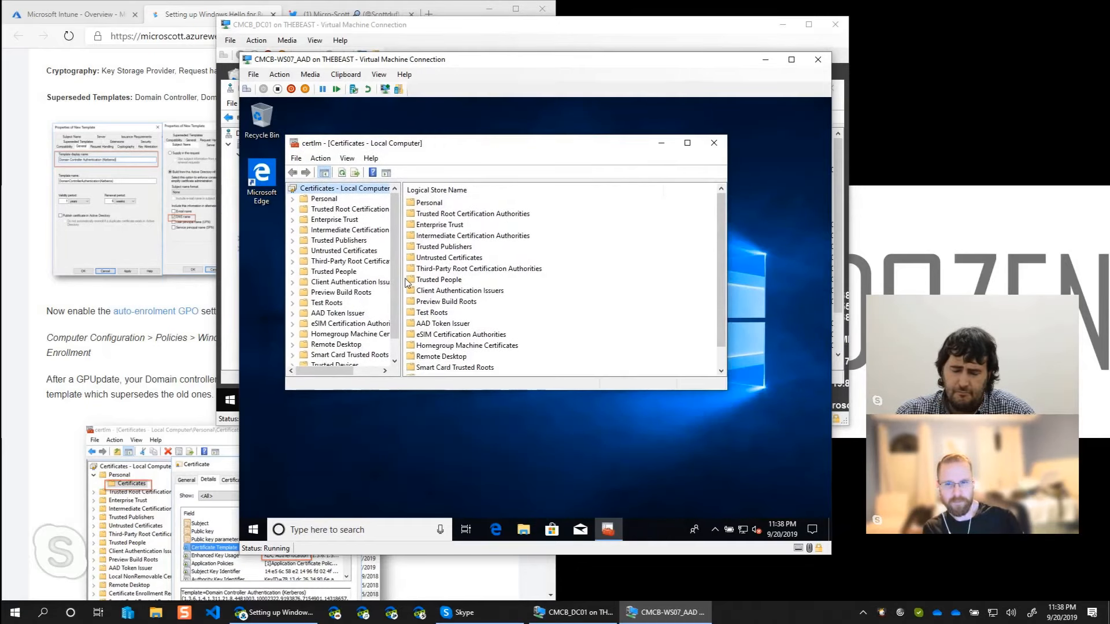
drag(402, 281, 466, 282)
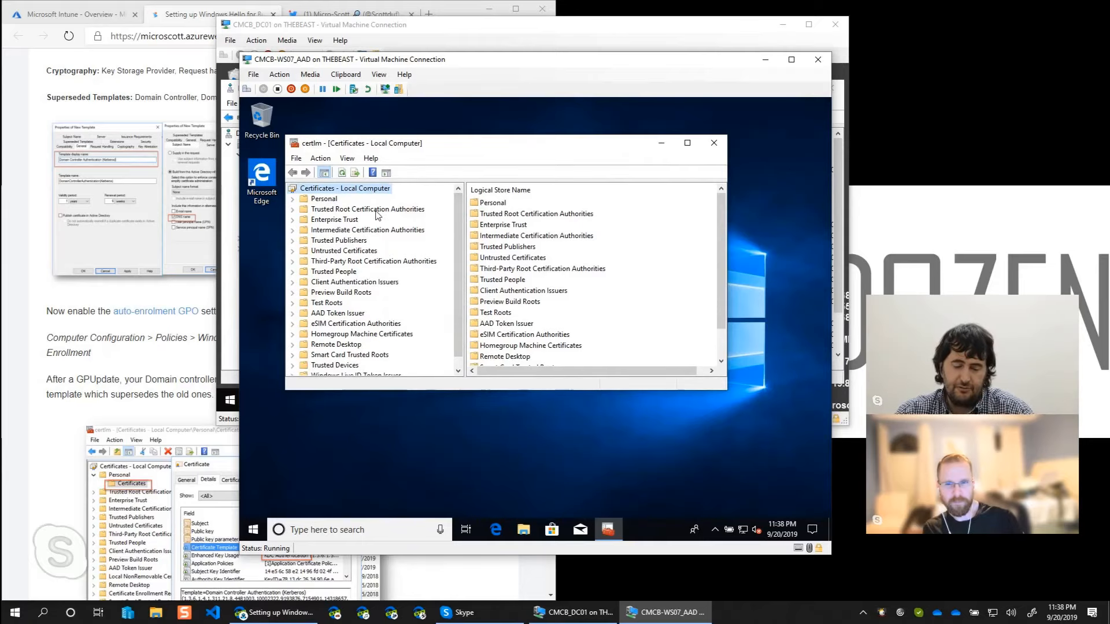
Look through the certificates in the Trusted Root Certification Authorities store of the local computer
double_click(376, 215)
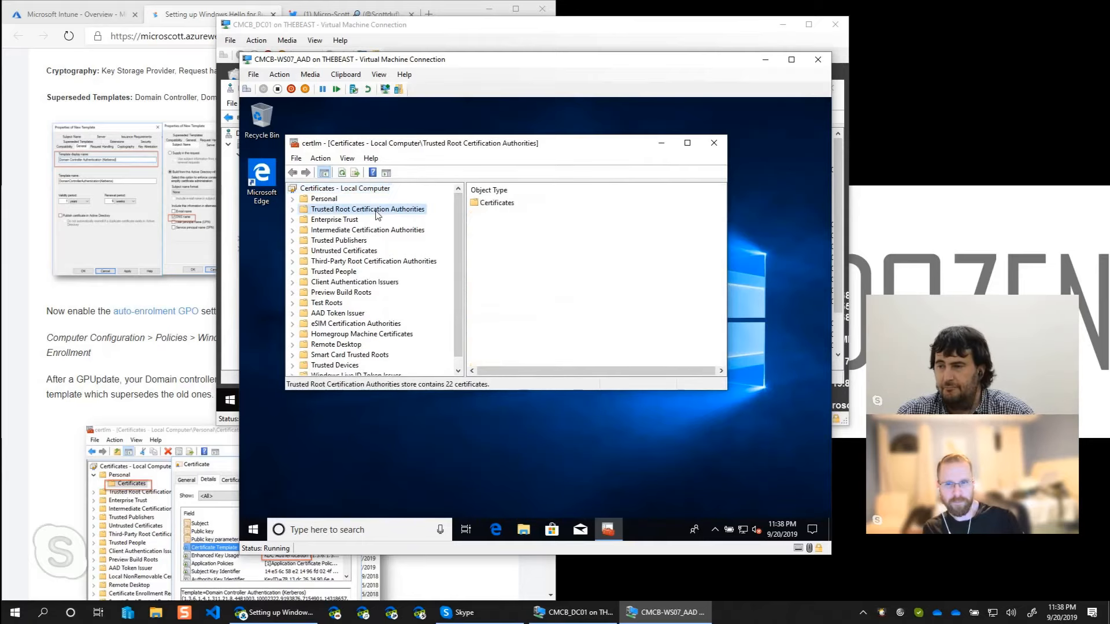
click(352, 224)
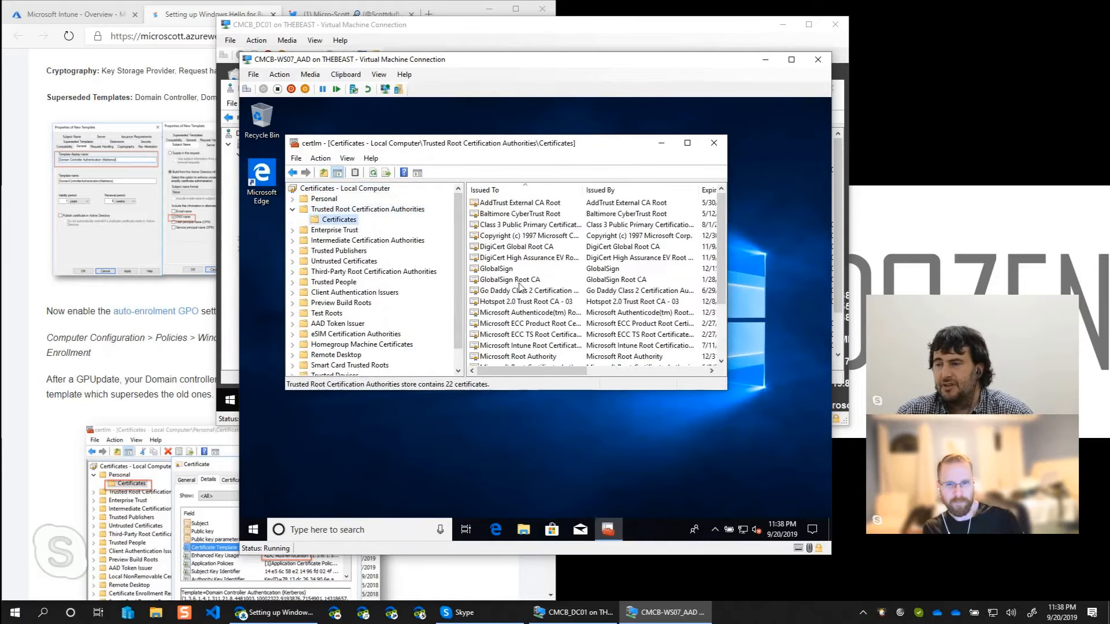
scroll(582, 352, down, 3)
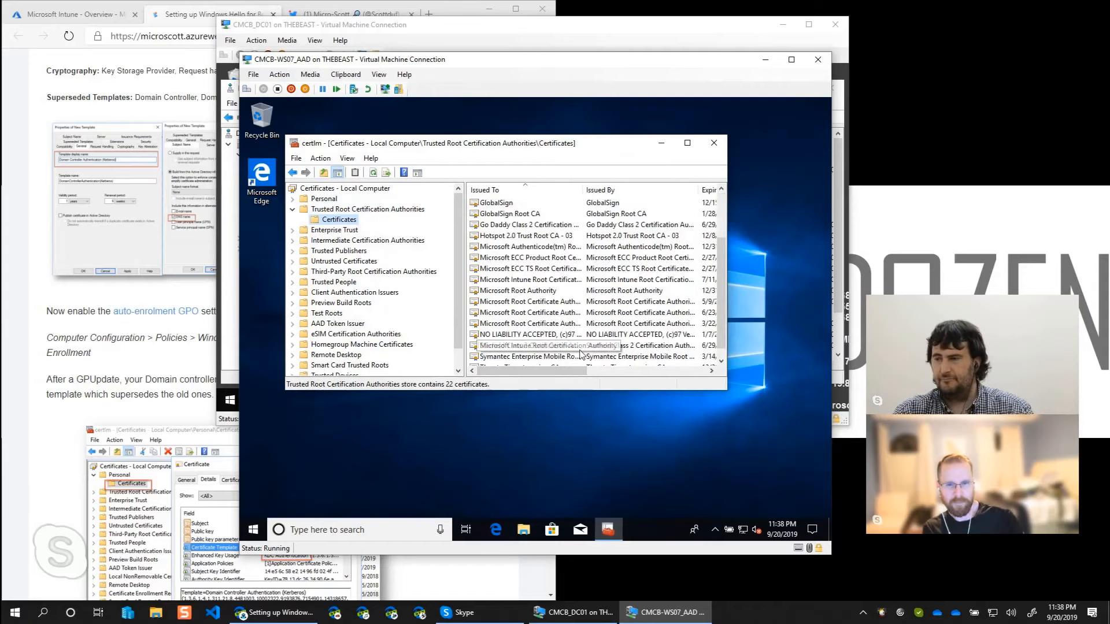
scroll(571, 364, up, 3)
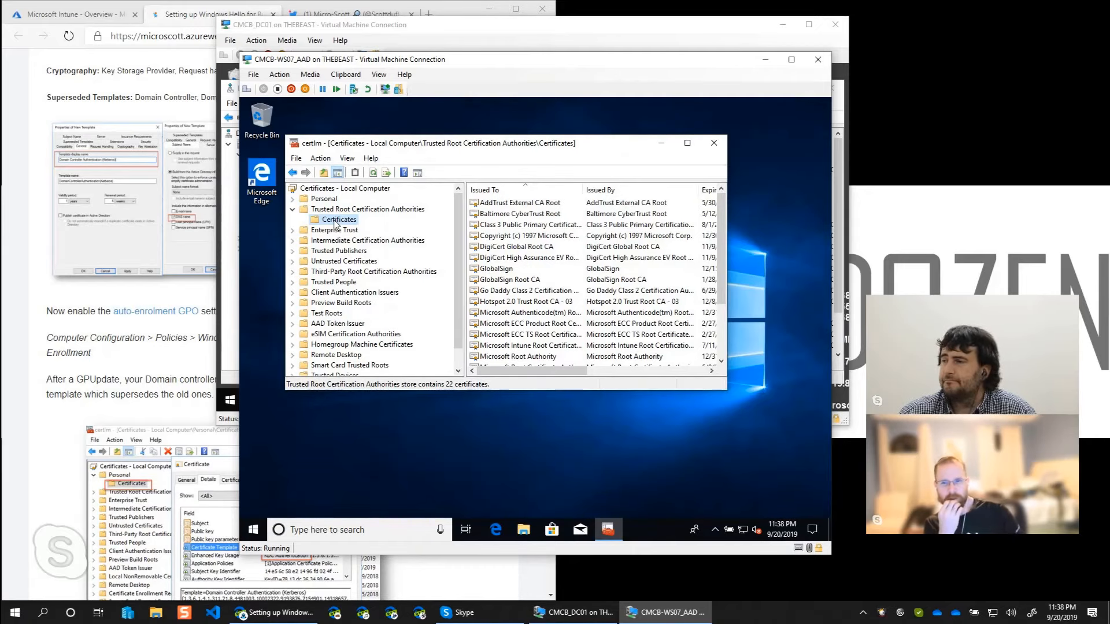
Return to the Windows Hello for Business blog post in the browser and review its comparison of deployment types
click(155, 363)
scroll(347, 347, up, 15)
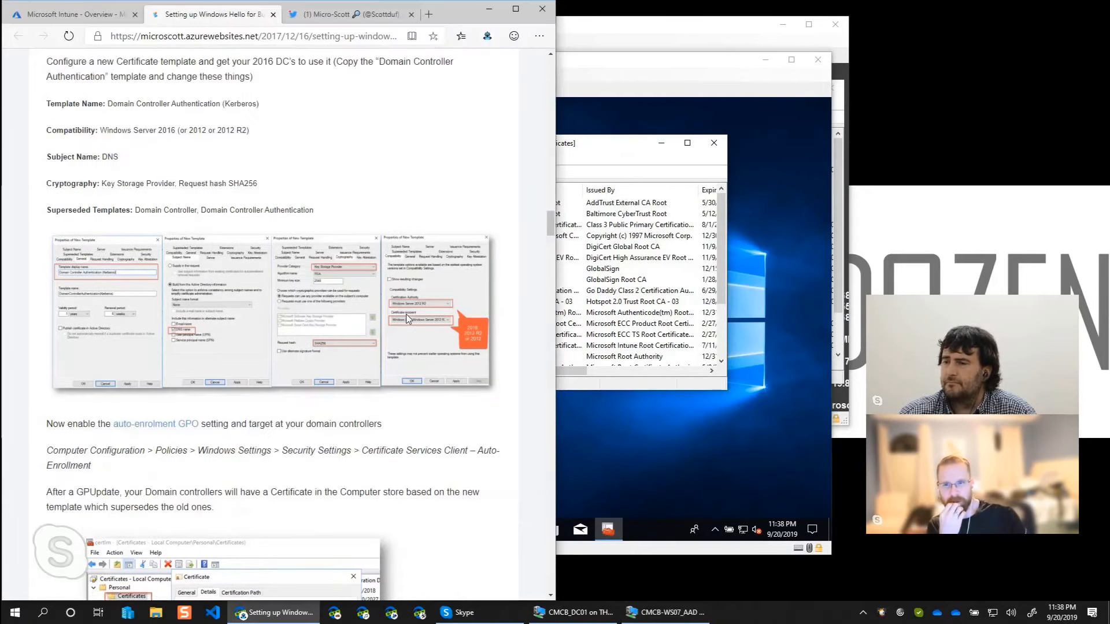
scroll(324, 357, up, 15)
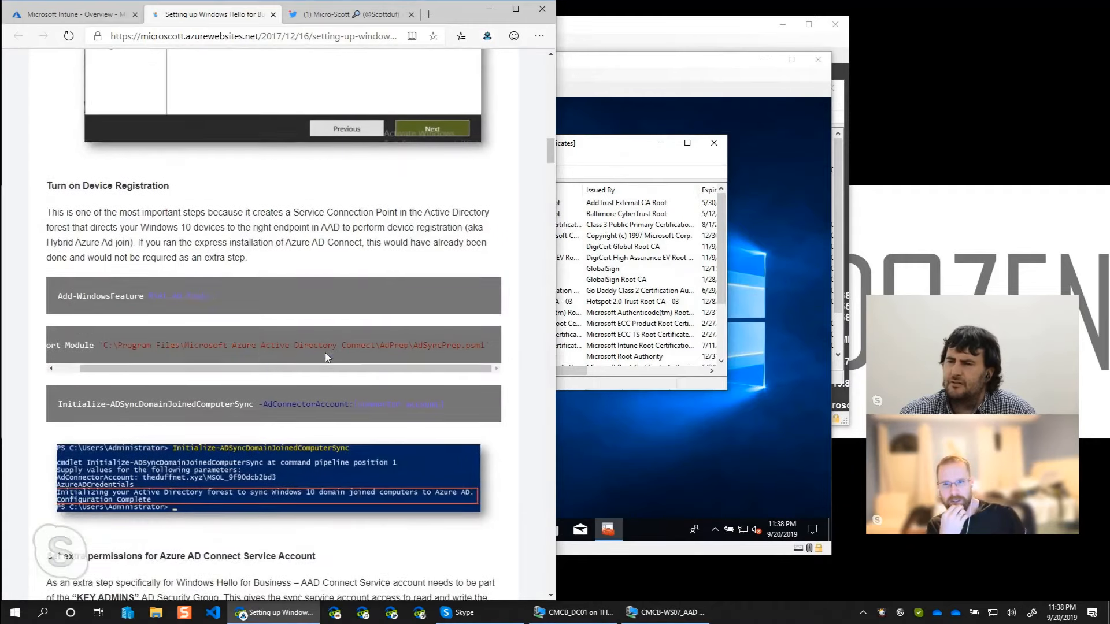
scroll(325, 358, up, 10)
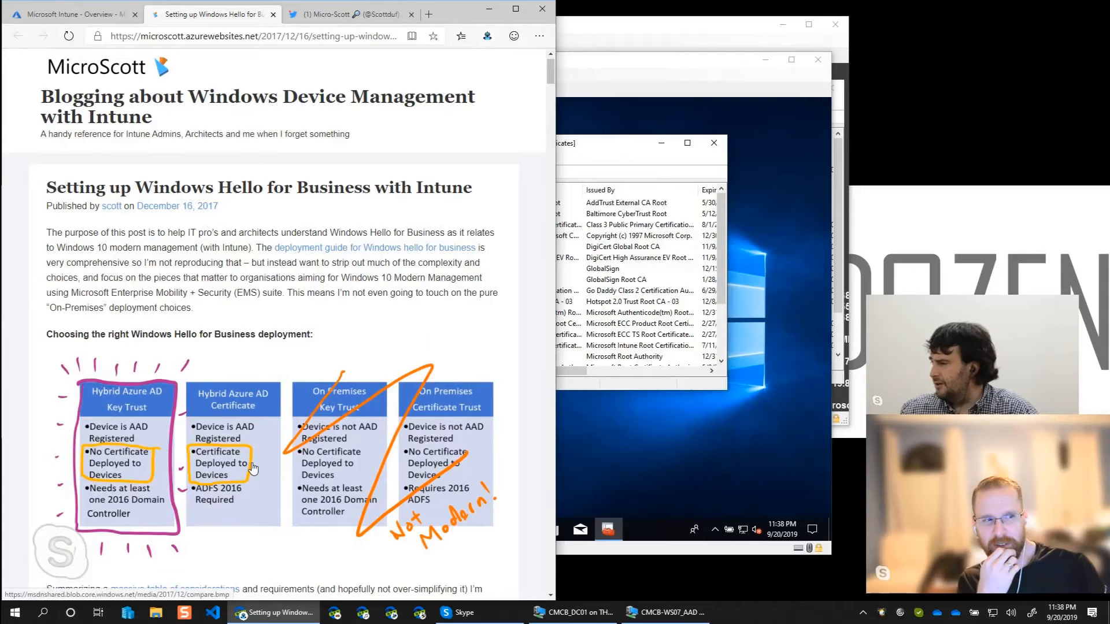
scroll(253, 467, down, 15)
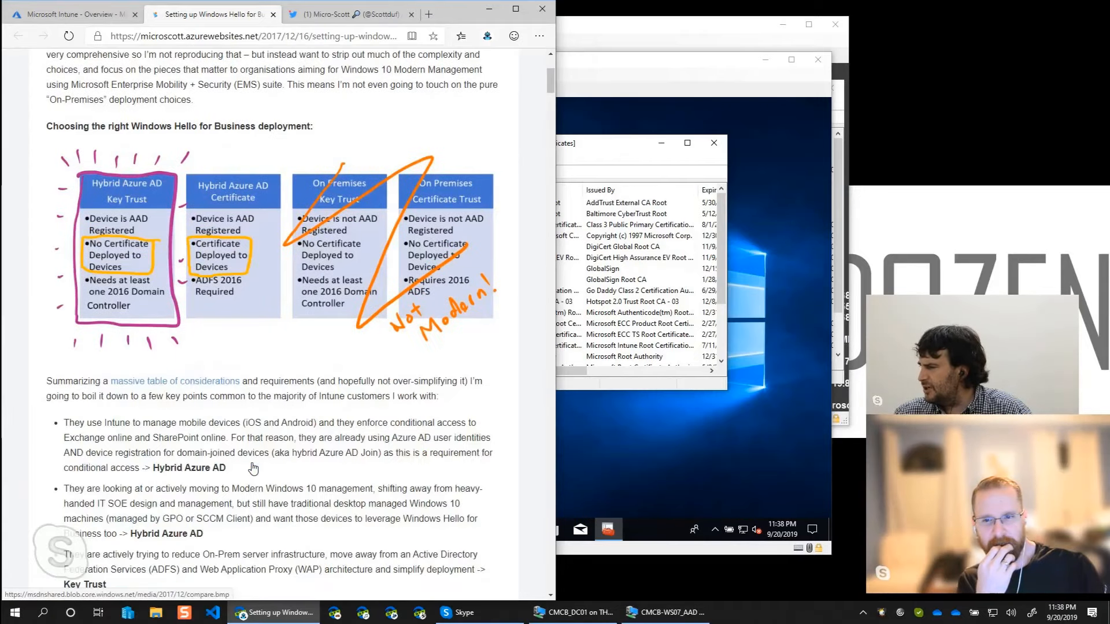
Read the post's service connection point check, Step 2 KDC certificate template requirements and Step 3 client settings for modern managed and domain-joined devices
scroll(251, 463, down, 10)
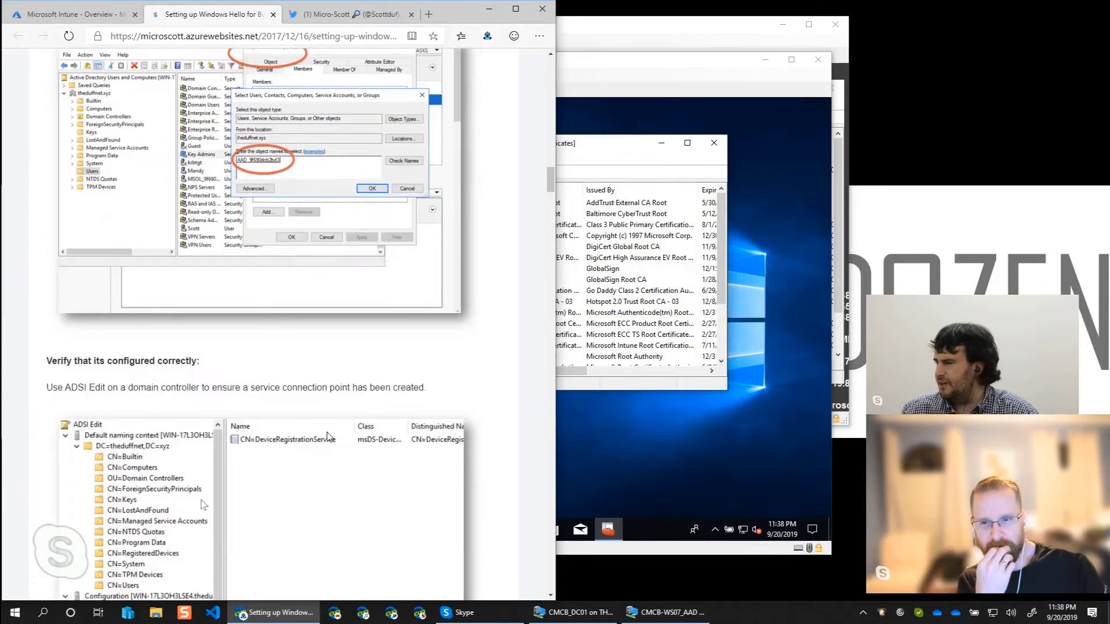
scroll(327, 437, down, 9)
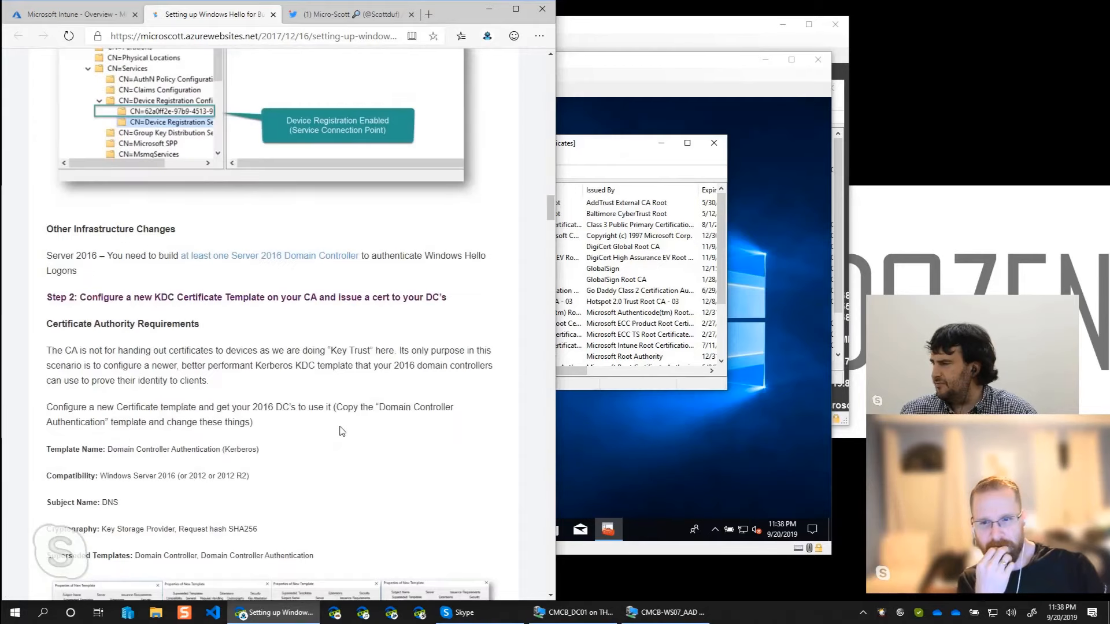
scroll(342, 431, down, 10)
scroll(340, 429, down, 7)
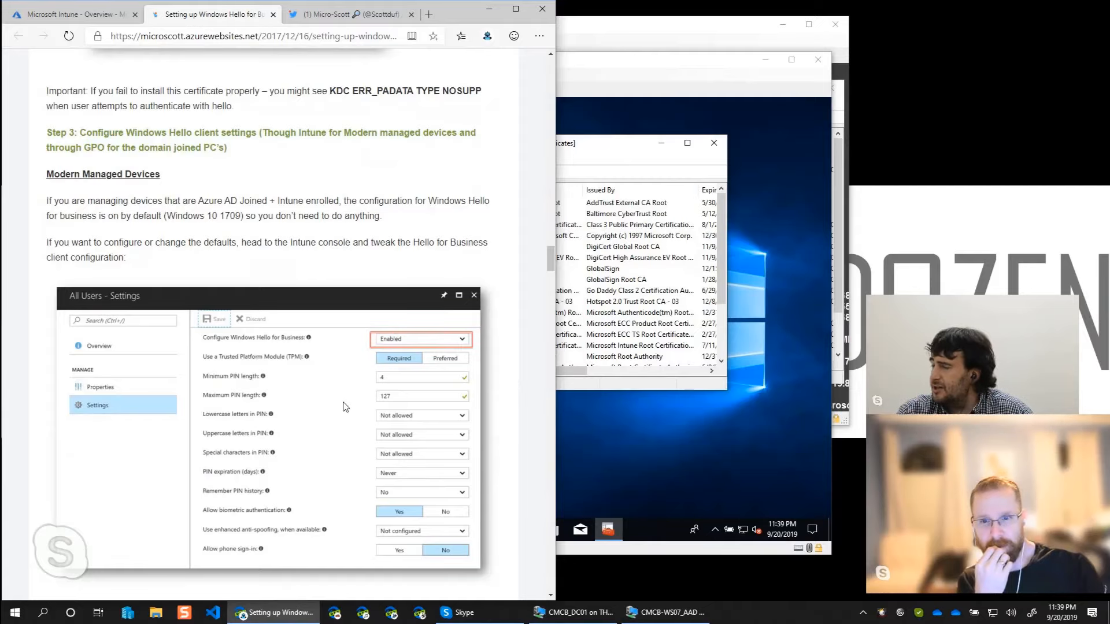
scroll(346, 407, down, 3)
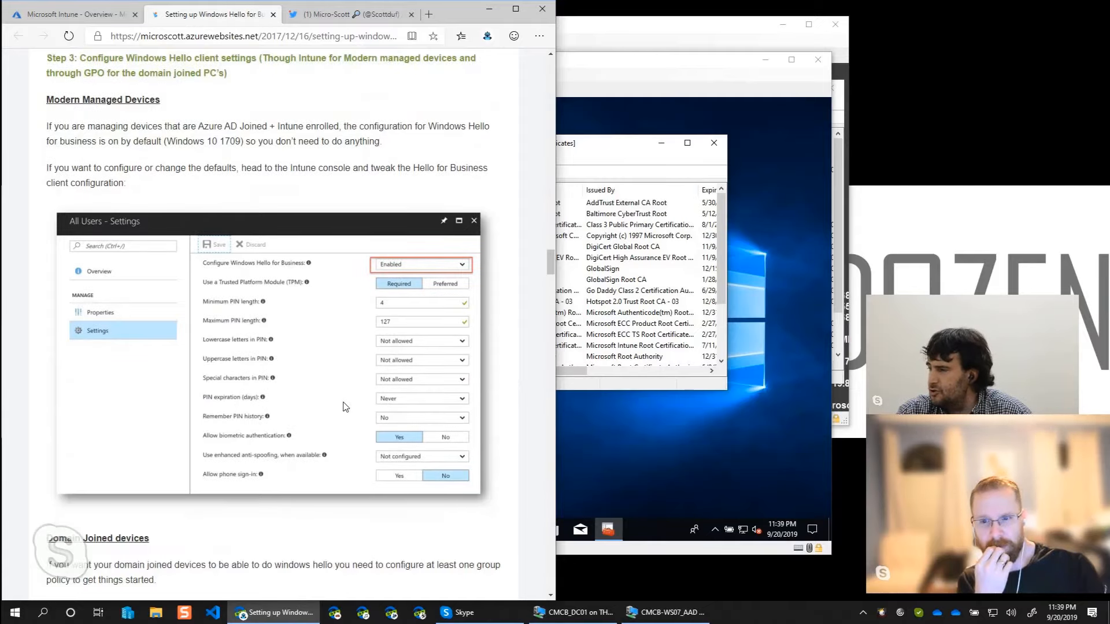
scroll(346, 407, down, 5)
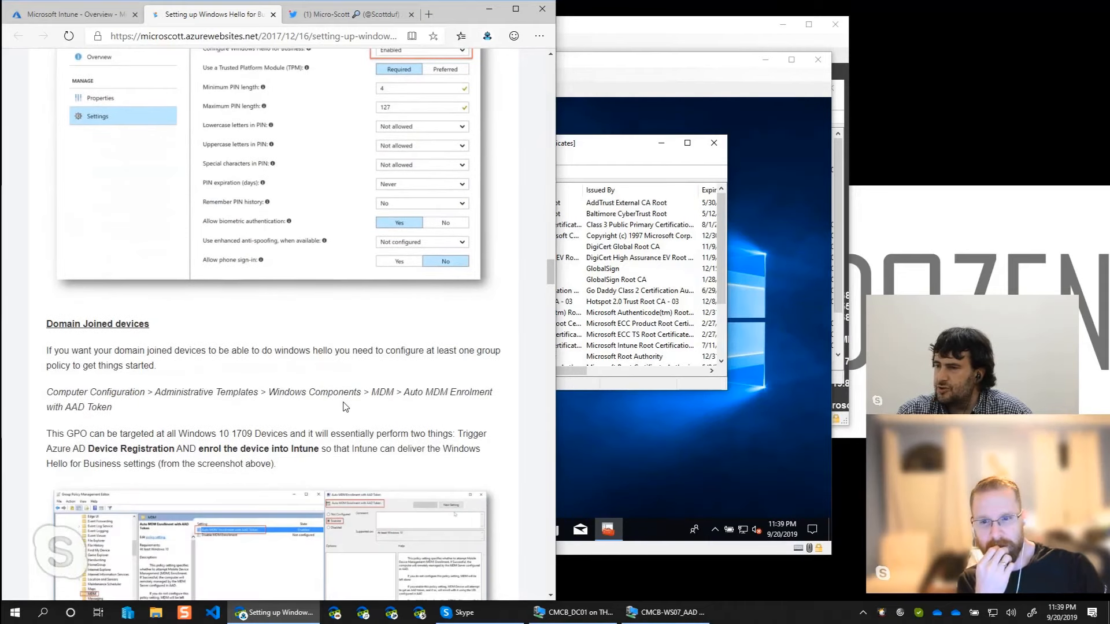
scroll(345, 407, down, 6)
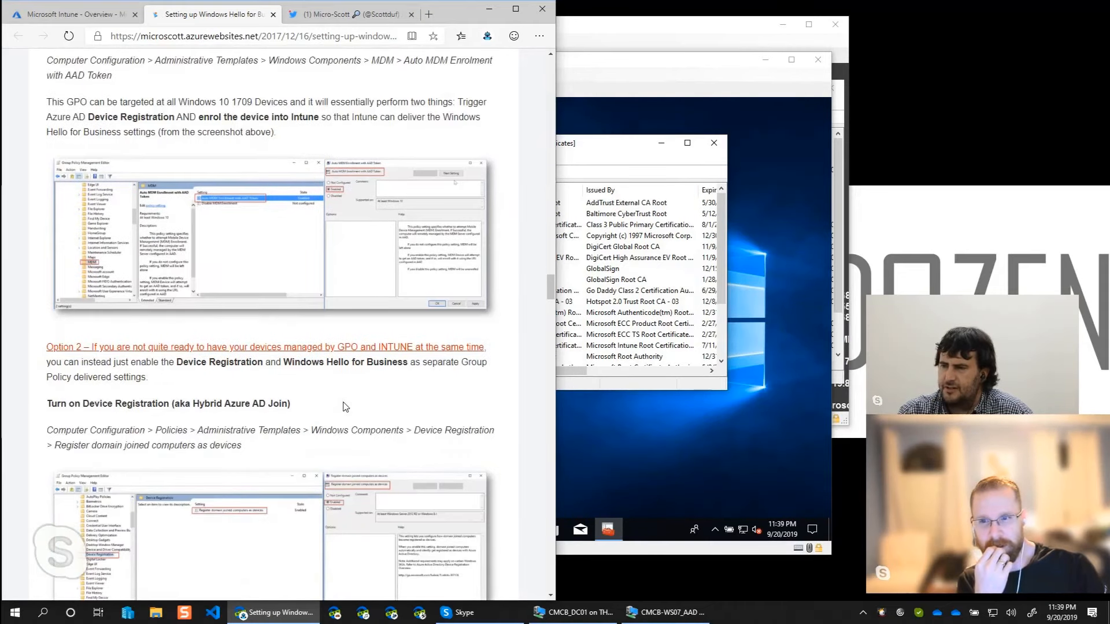
scroll(345, 407, down, 1)
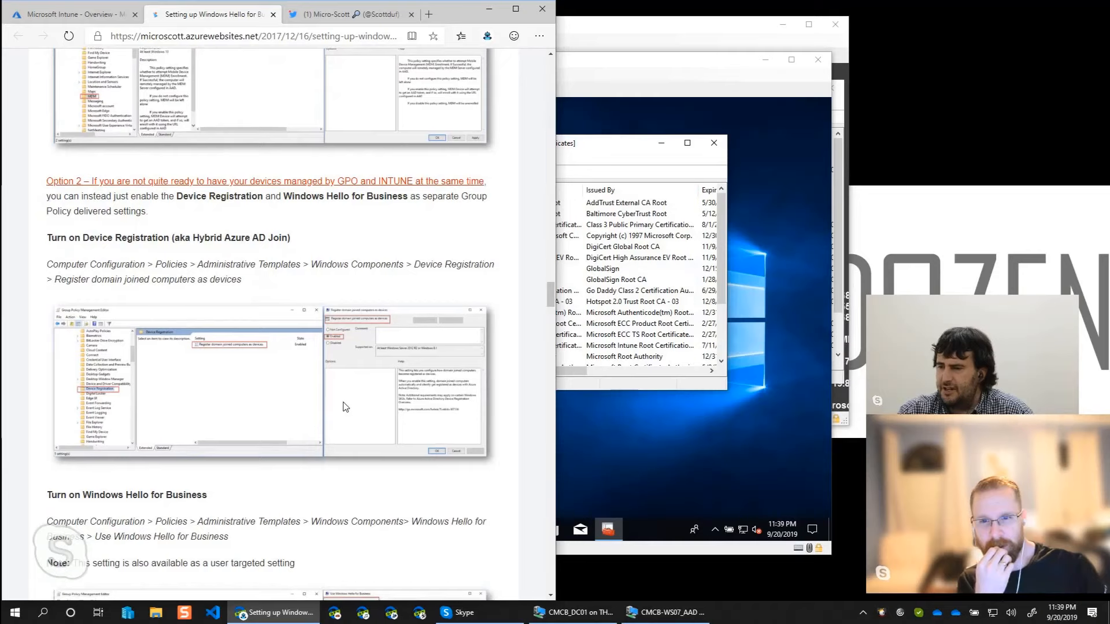
scroll(345, 407, down, 5)
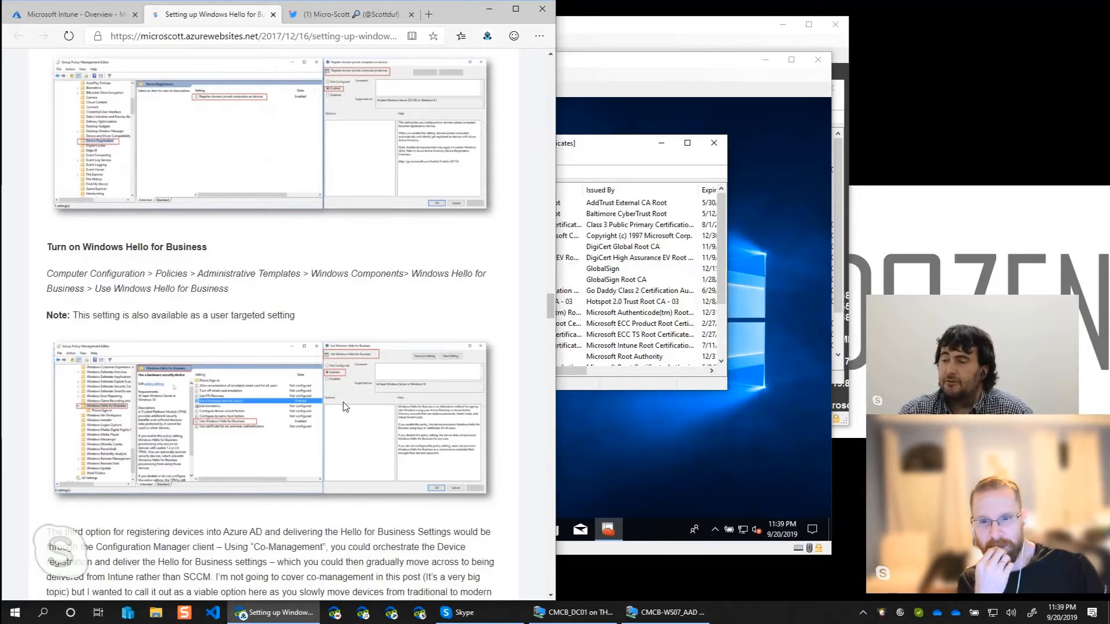
scroll(345, 407, down, 5)
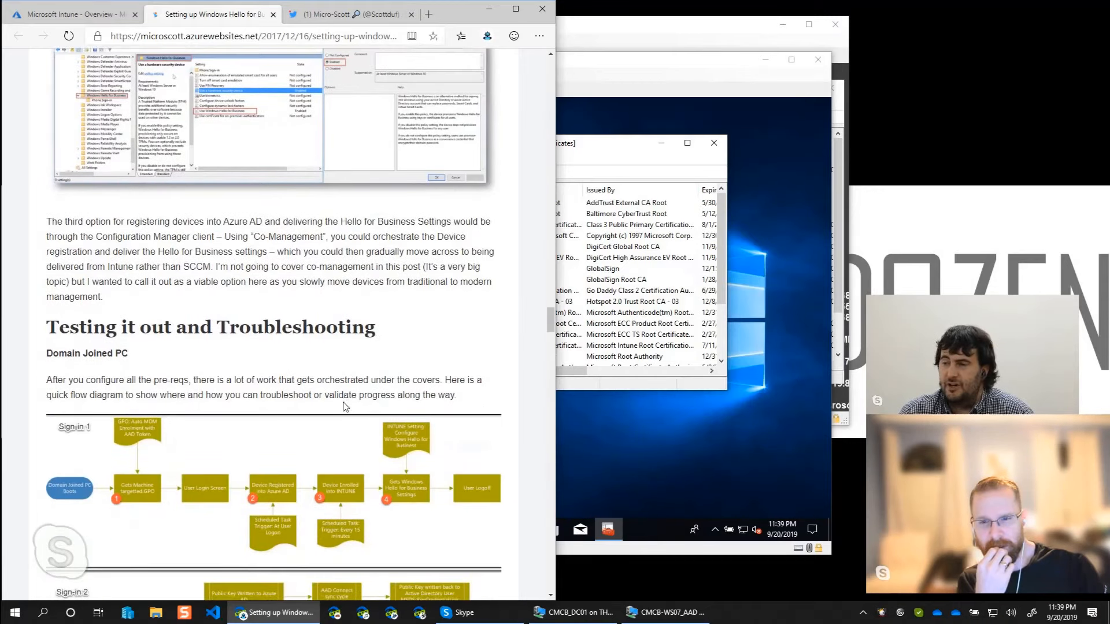
Examine the Testing it out and Troubleshooting section, covering the sign-in flow diagram, the GPRESULT check and the Automatic-Device-Join scheduled task
scroll(345, 407, down, 5)
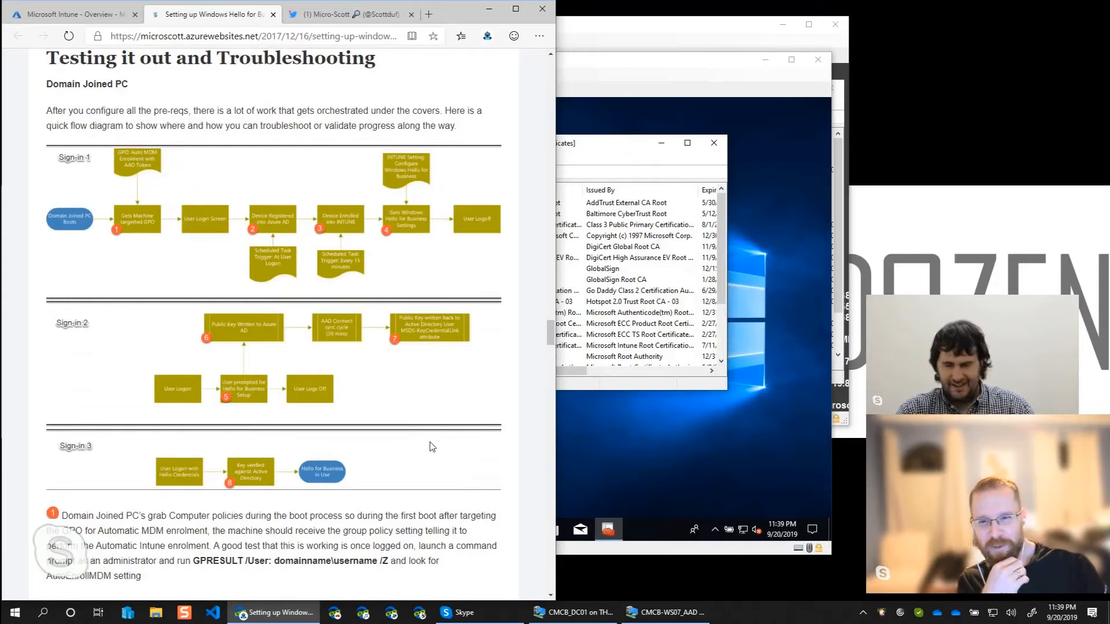
scroll(434, 447, down, 3)
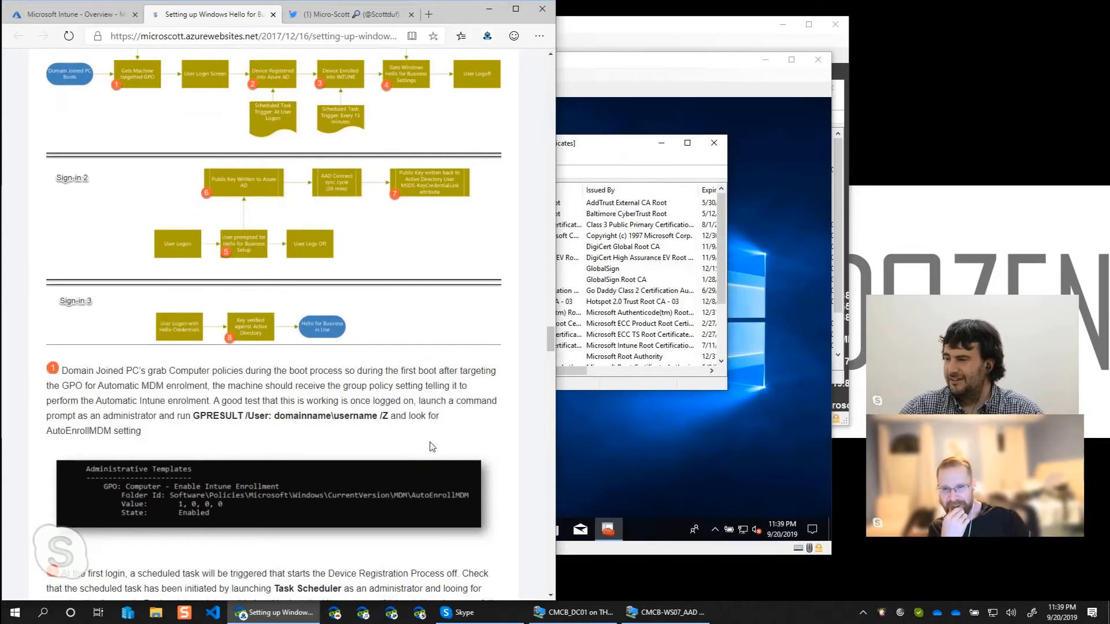
scroll(429, 447, down, 2)
scroll(430, 447, down, 3)
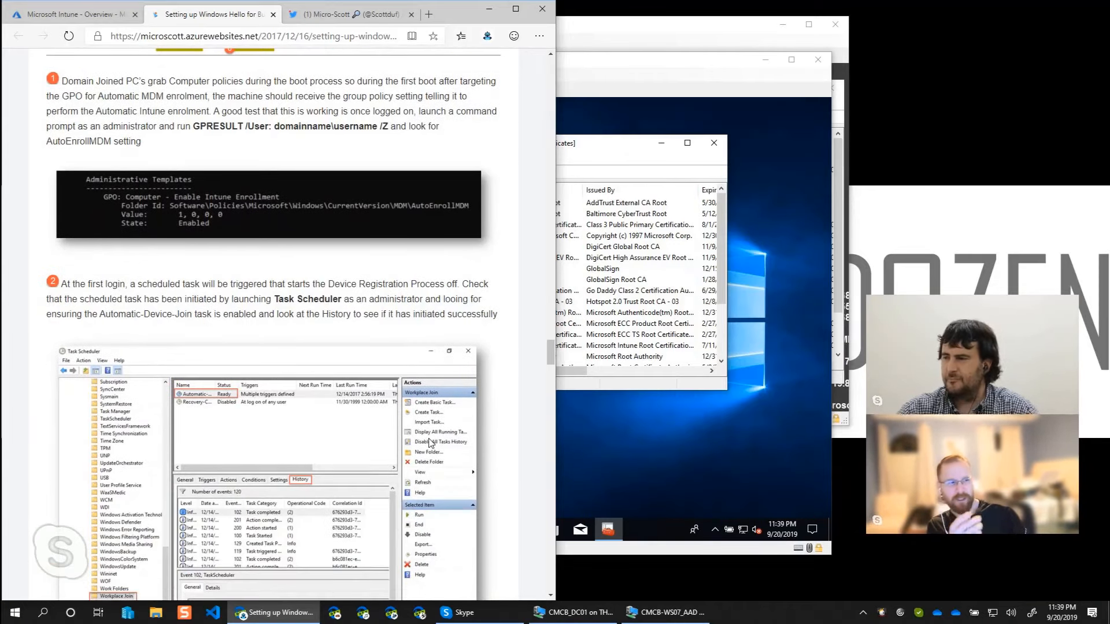
scroll(430, 444, down, 1)
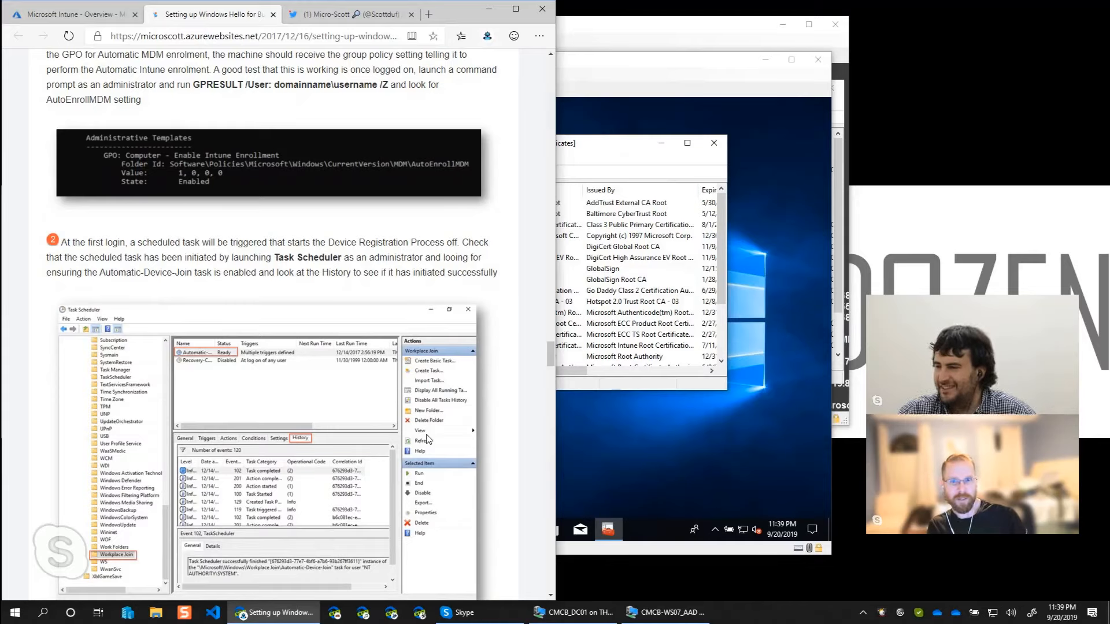
Read the post's troubleshooting checks for the device registration certificate, Azure AD device object, Dsregcmd status, User Device Registration event log and Intune enrolment task
scroll(428, 440, down, 1)
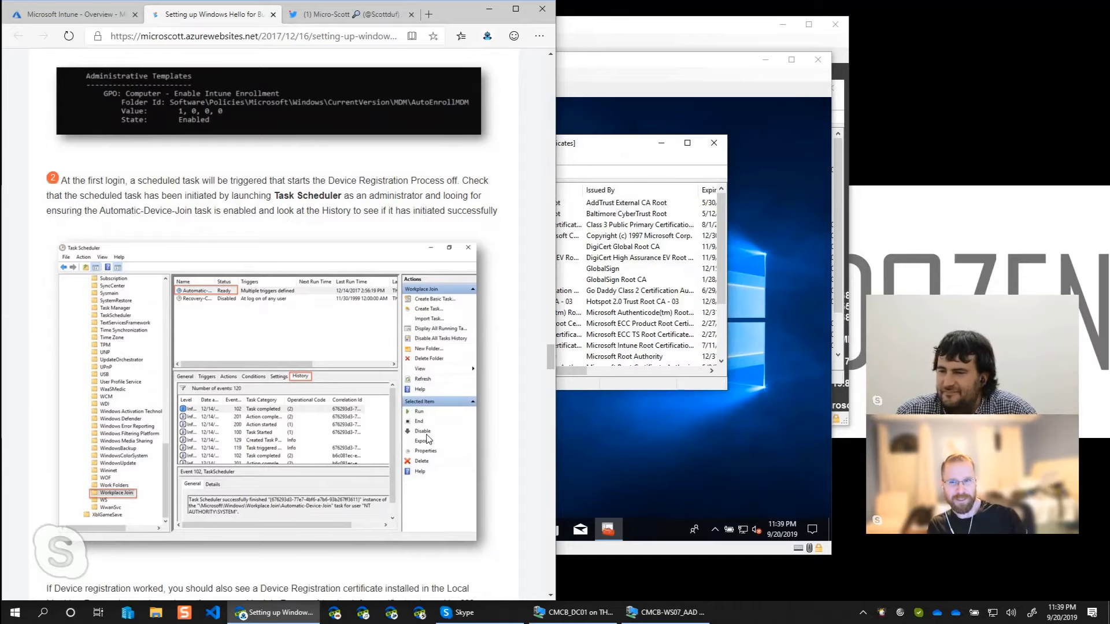
scroll(427, 439, down, 6)
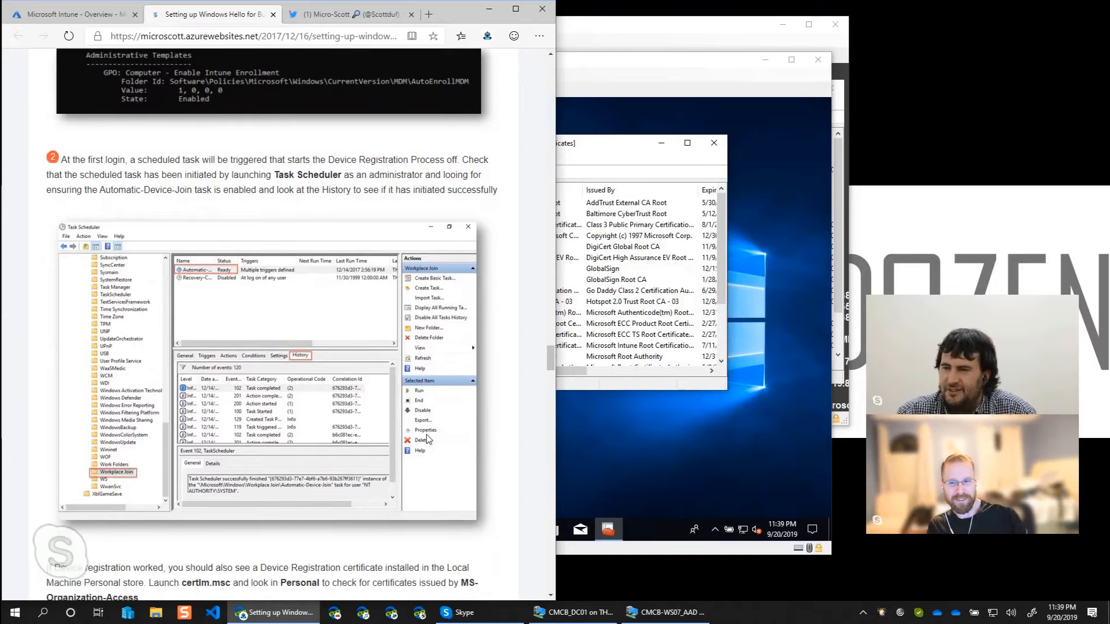
scroll(425, 433, down, 5)
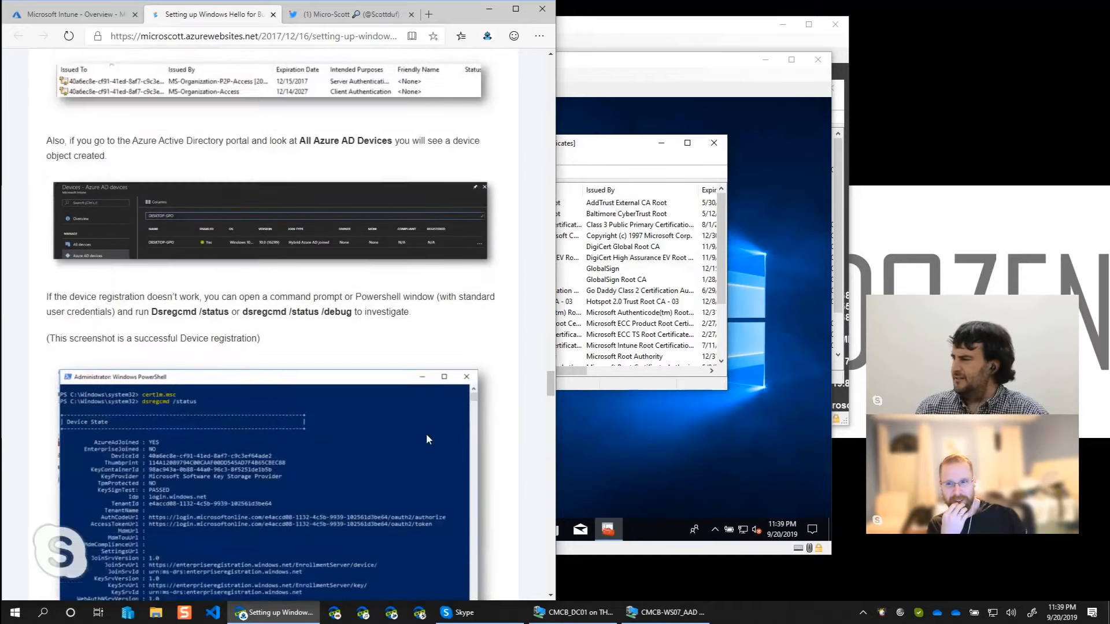
scroll(426, 435, down, 1)
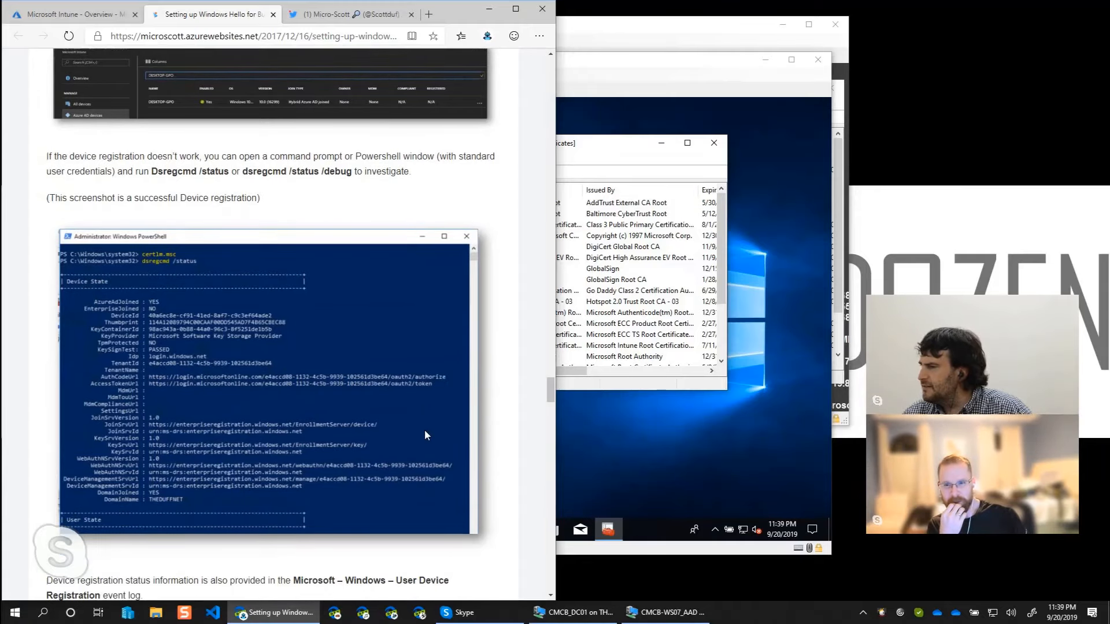
scroll(427, 435, down, 5)
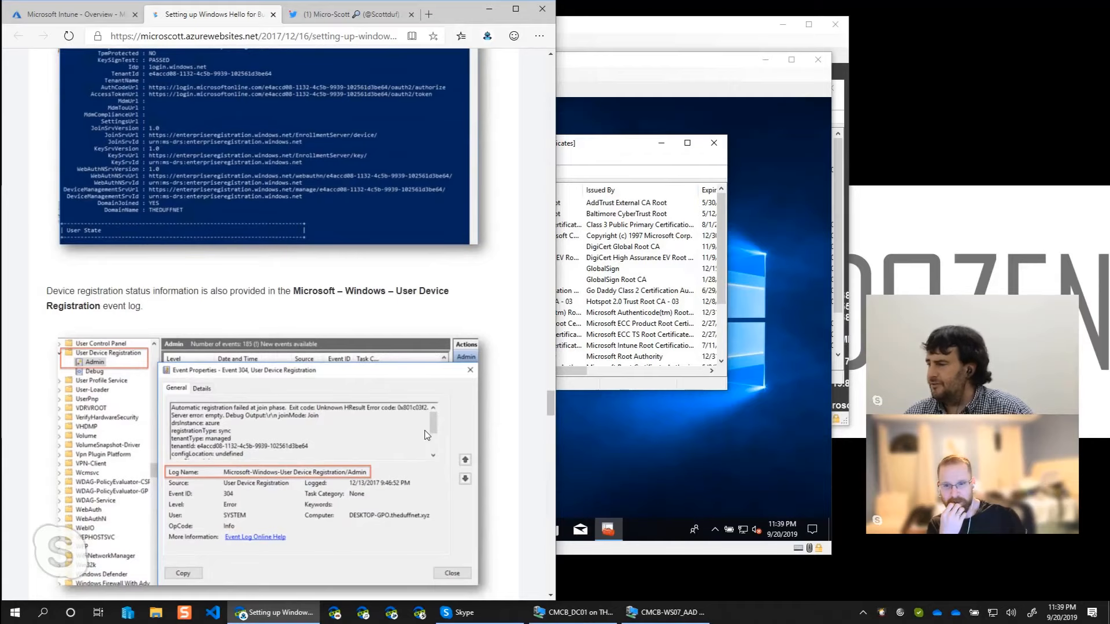
scroll(426, 434, down, 5)
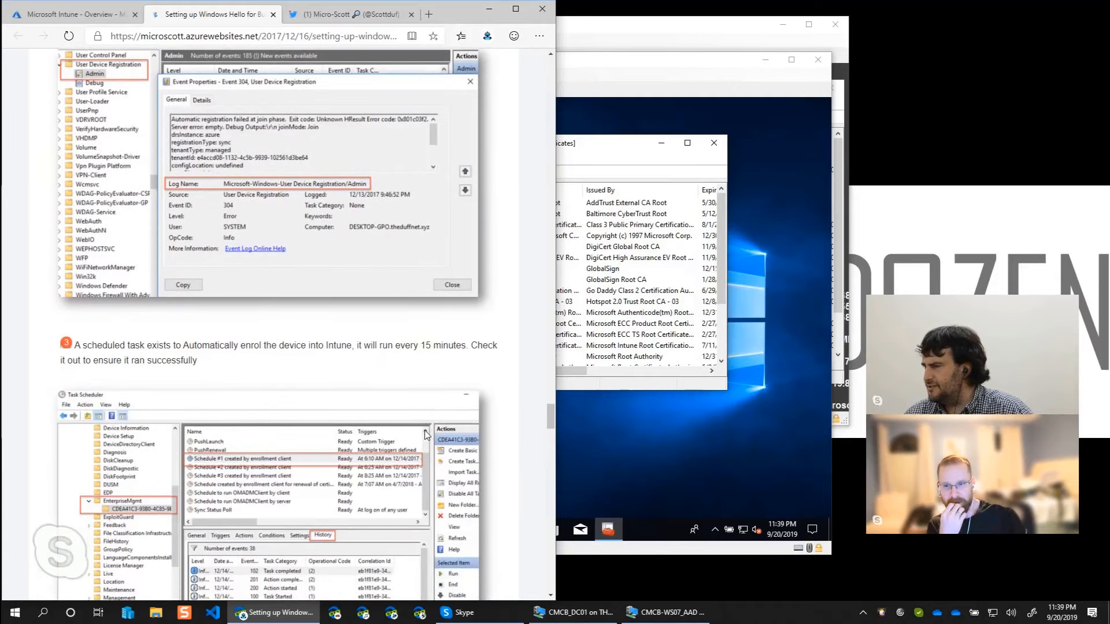
scroll(426, 435, down, 2)
Switch to the CMCB-WS07_AAD virtual machine and open Command Prompt as administrator
click(605, 405)
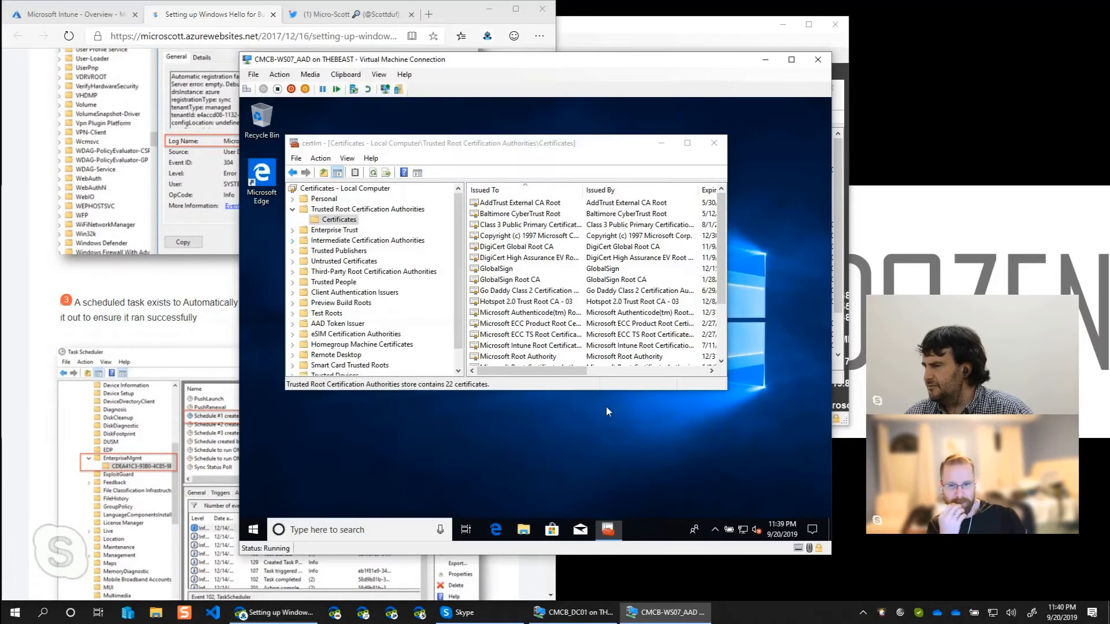
click(371, 527)
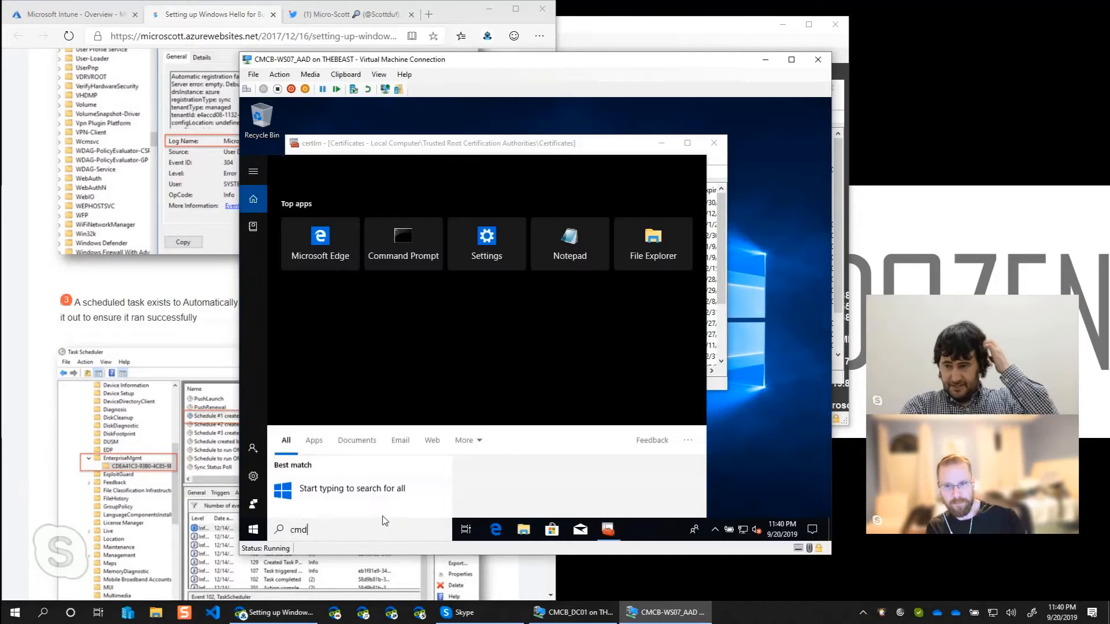
text(cmd)
right_click(333, 225)
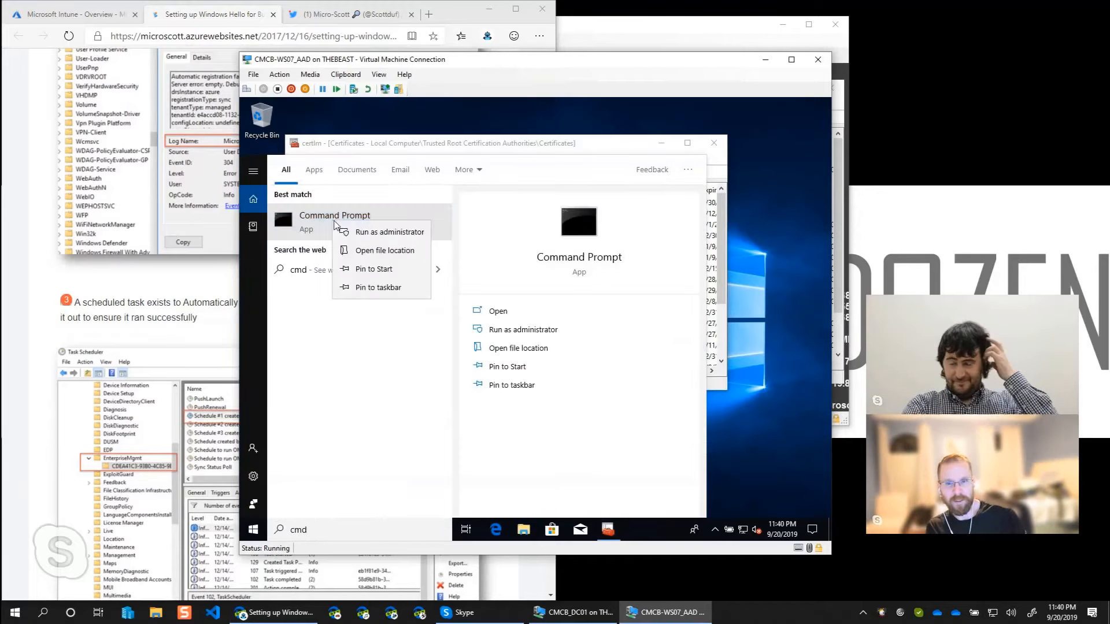
click(382, 232)
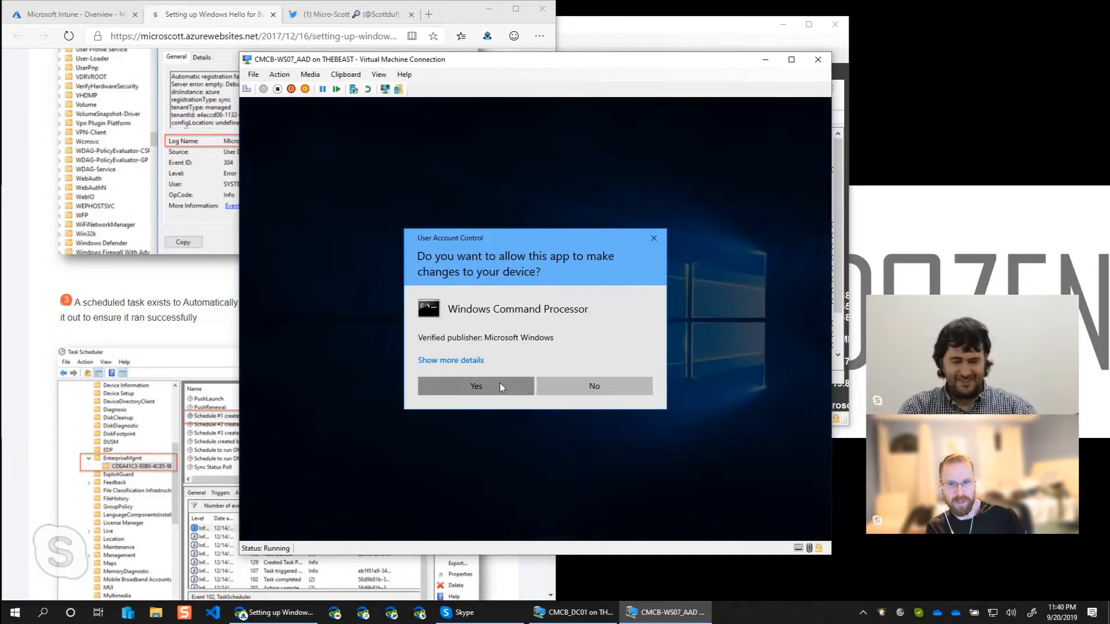
click(499, 382)
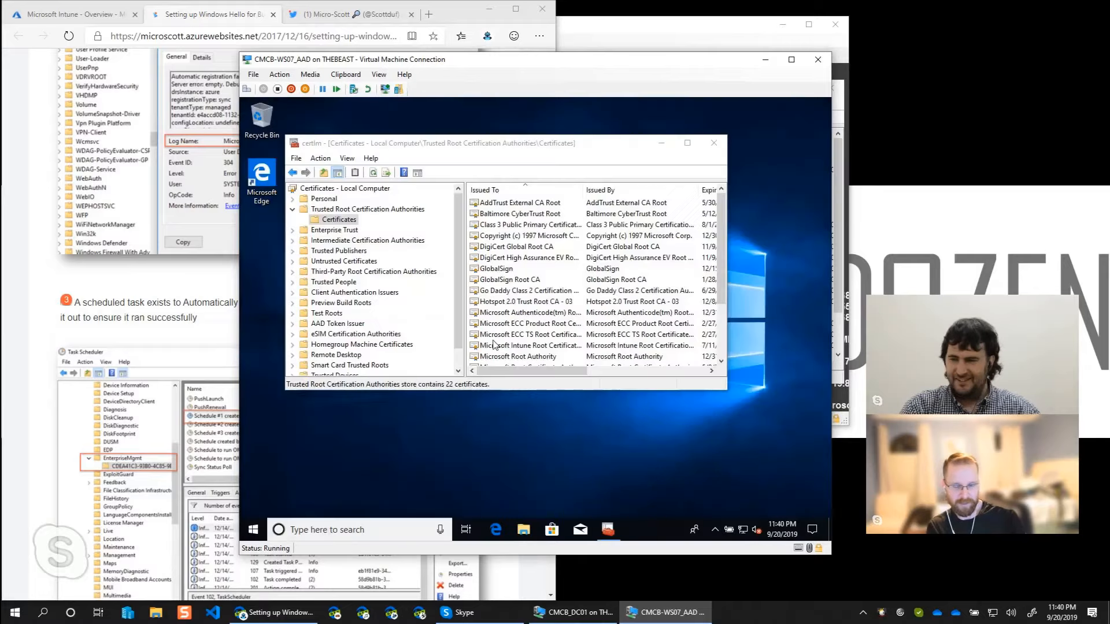
Run dsregcmd /status and review the Device State, Tenant Details, User State and SSO State sections of its output
text(ds)
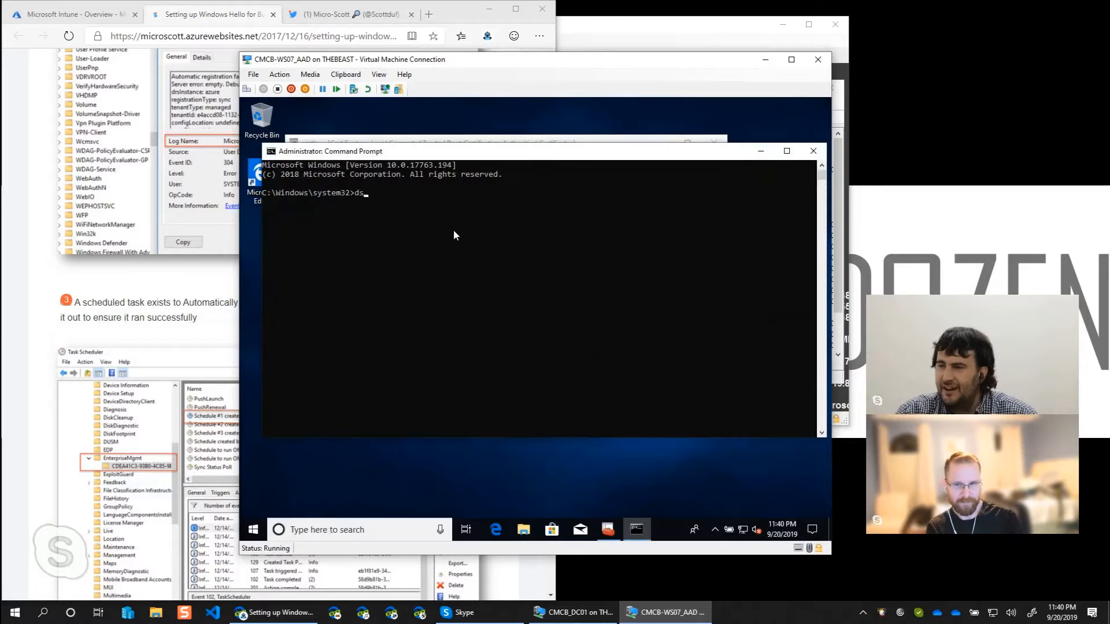
text(eeg)
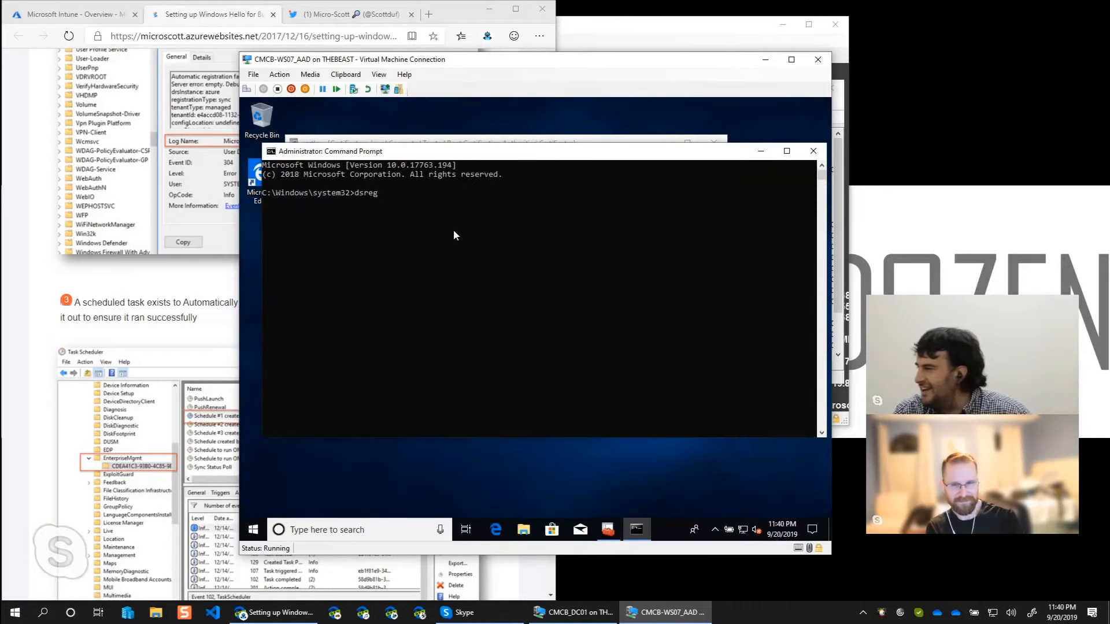
text(cmd /s)
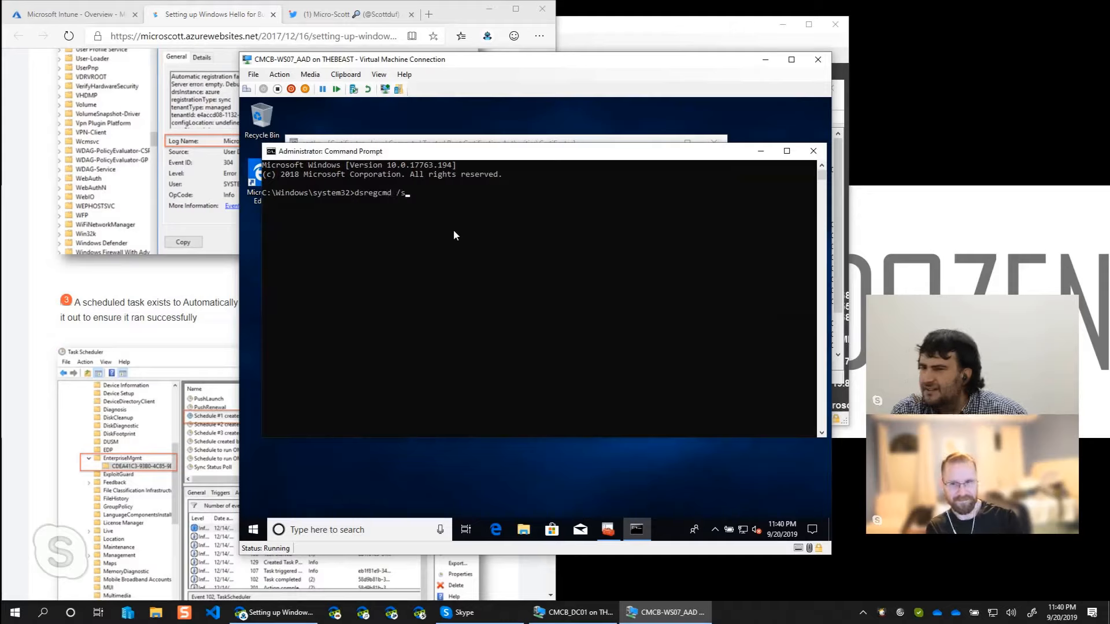
text(tatus)
key(Return)
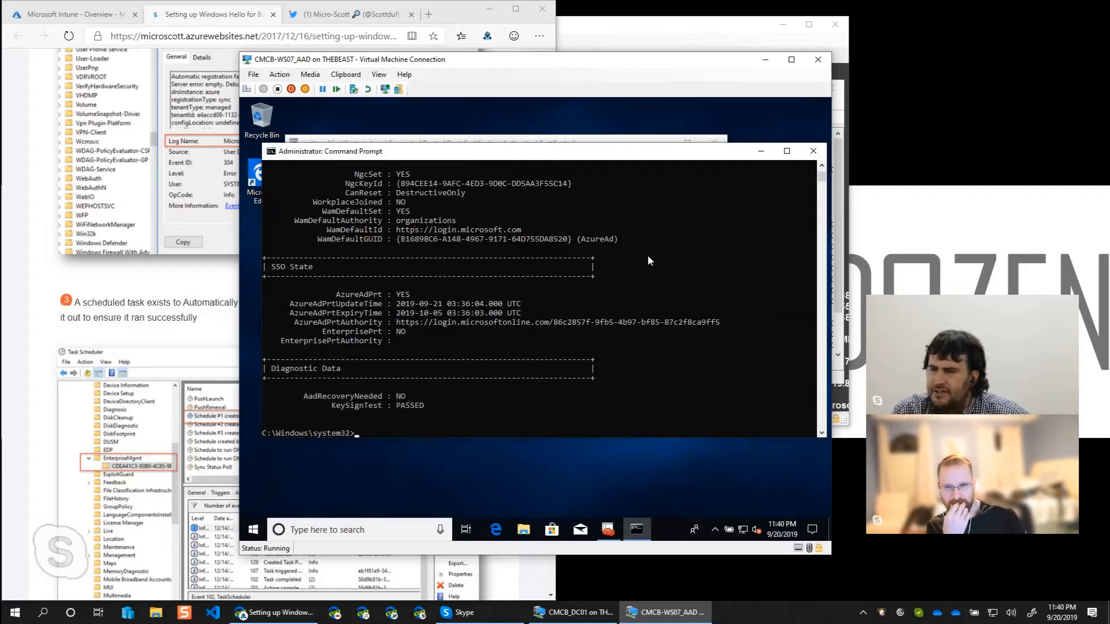
scroll(648, 257, up, 3)
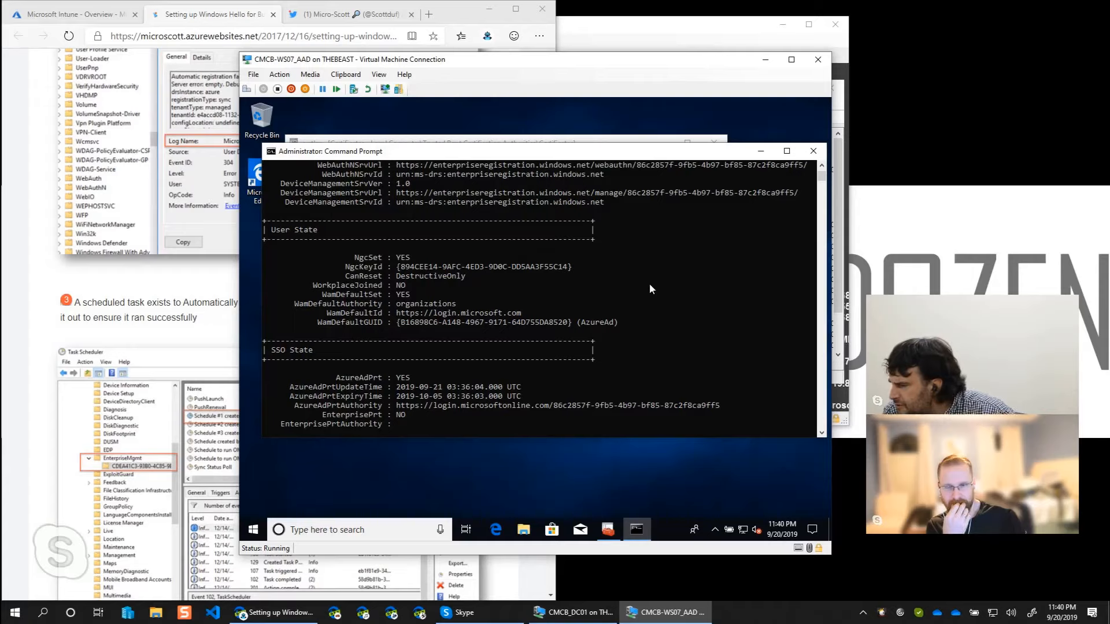
scroll(650, 283, up, 5)
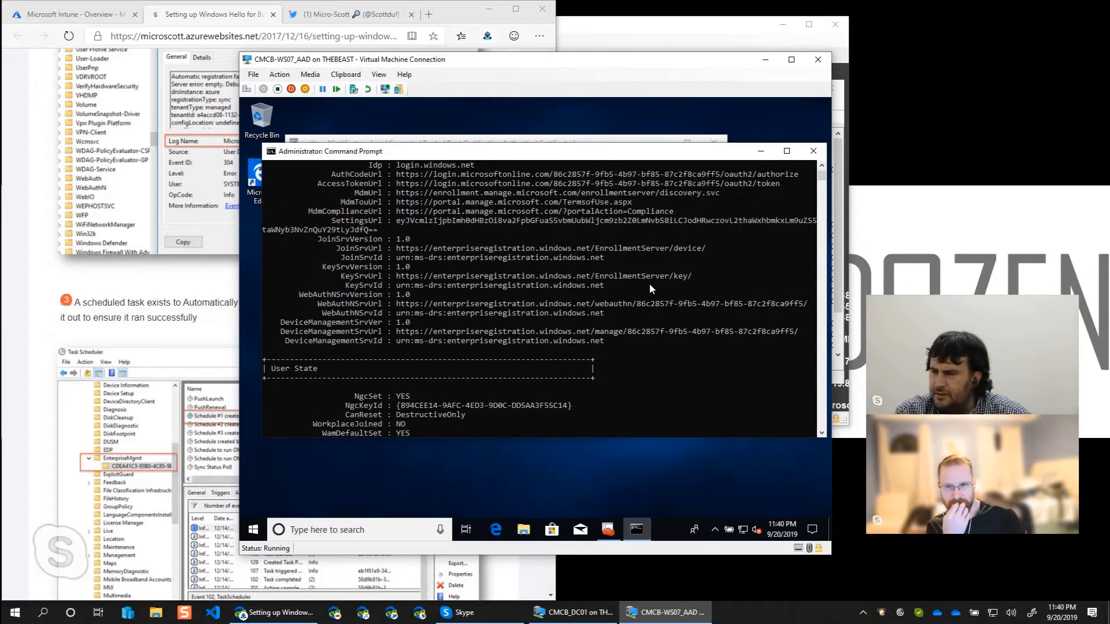
scroll(650, 284, up, 8)
scroll(650, 288, up, 2)
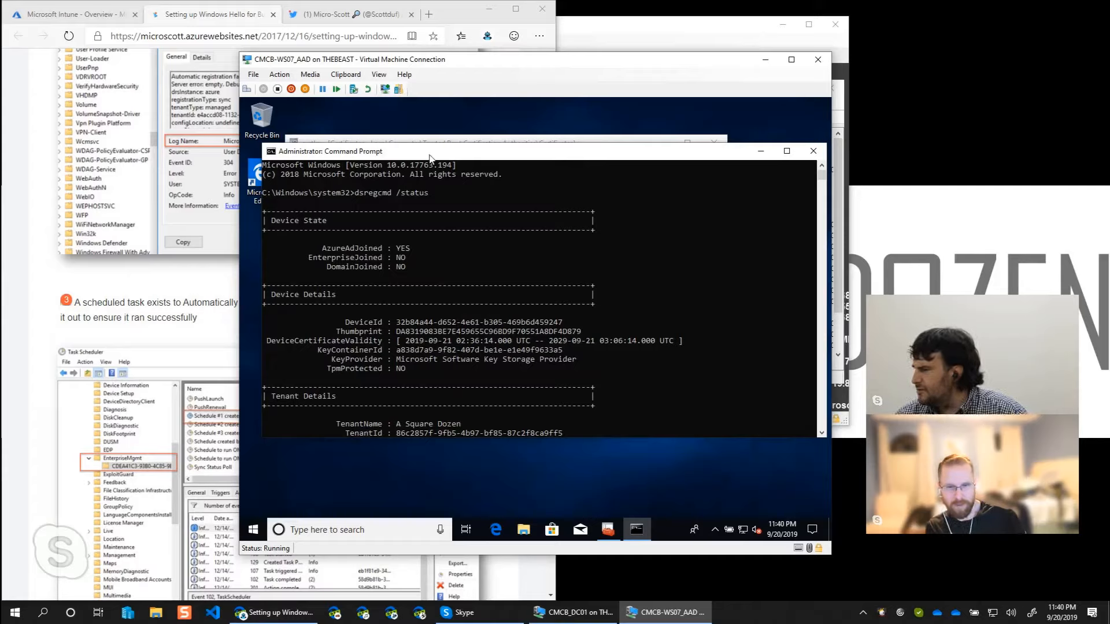
scroll(474, 260, down, 20)
scroll(473, 353, down, 4)
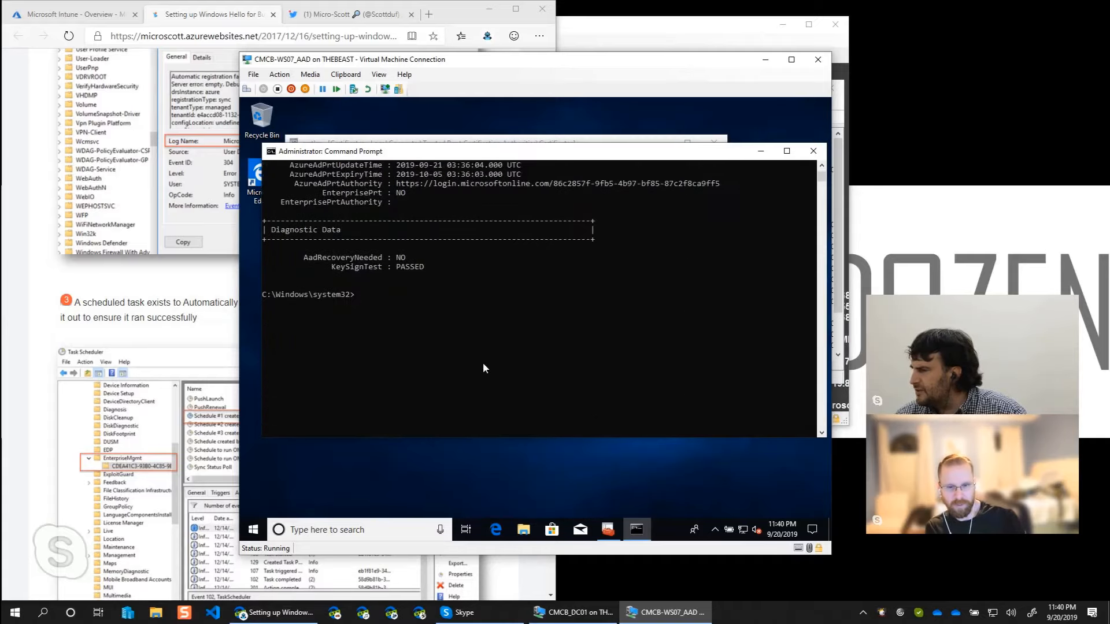
text(cer)
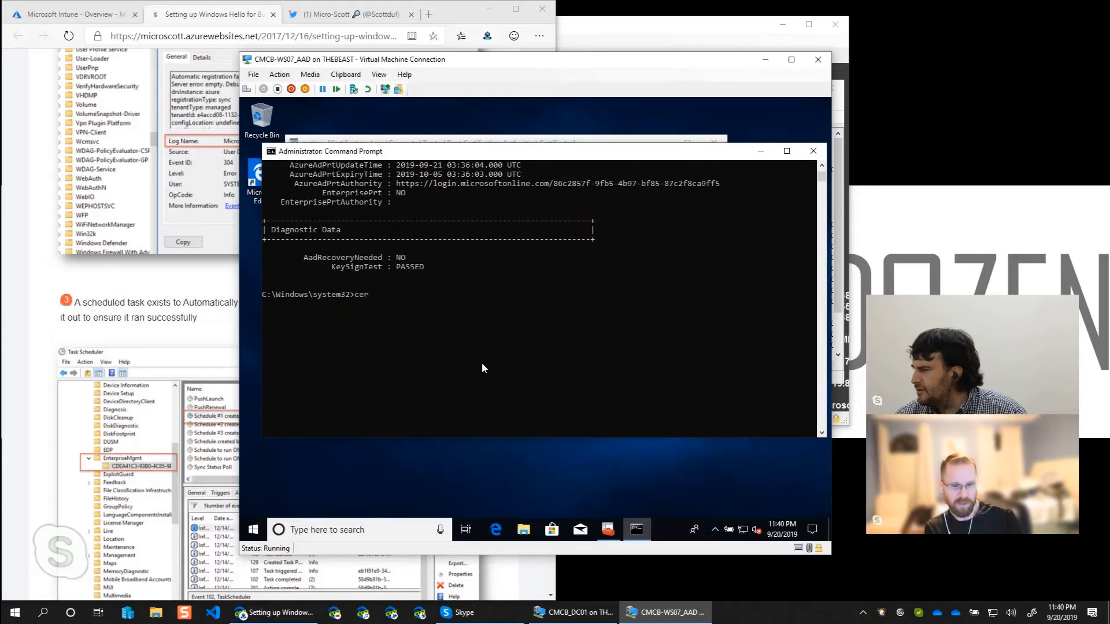
text(tutil)
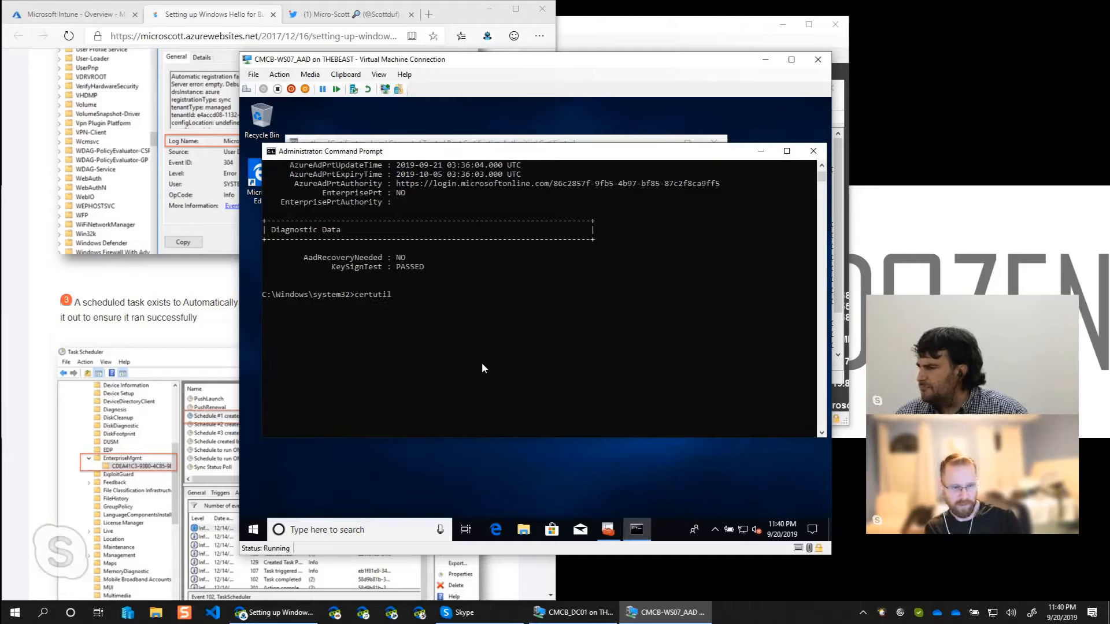
key(BackSpace)
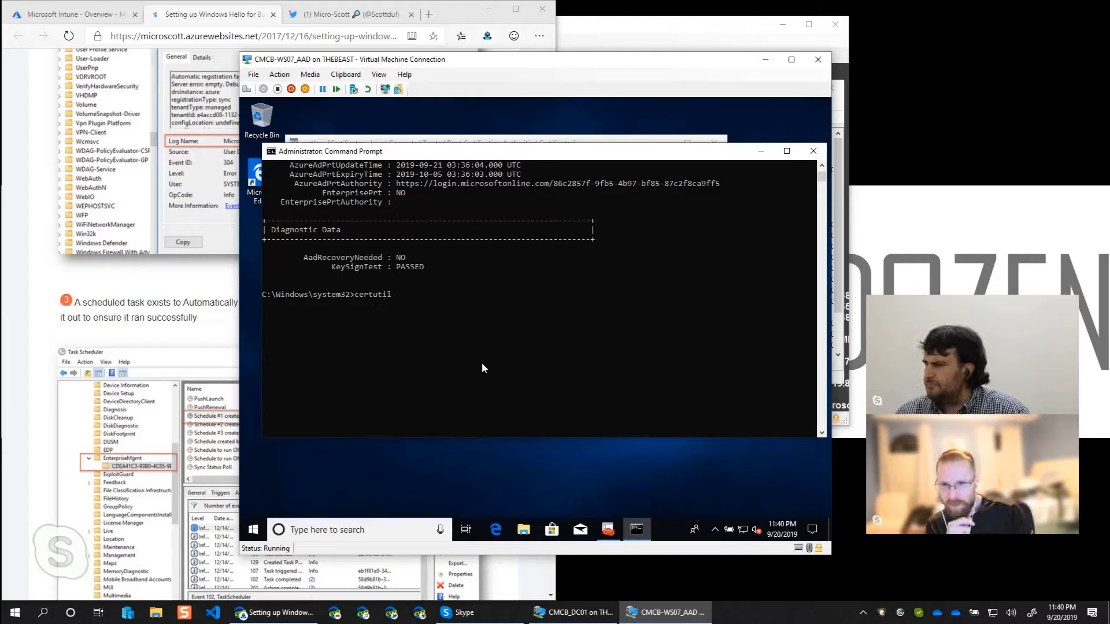
key(BackSpace)
key(BackSpace)
key(BackSpace)
key(BackSpace)
key(BackSpace)
key(BackSpace)
key(BackSpace)
key(BackSpace)
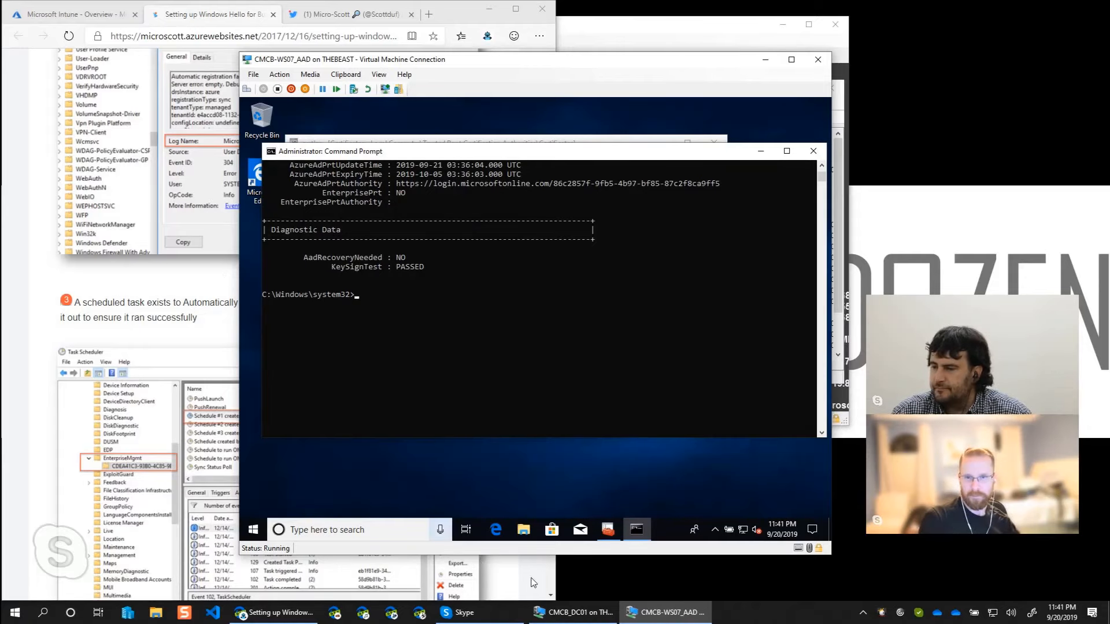
On the CMCB_DC01 virtual machine, delete the dc01.asd.net certificate based on the Domain Controller Authentication template from the Personal store
click(571, 612)
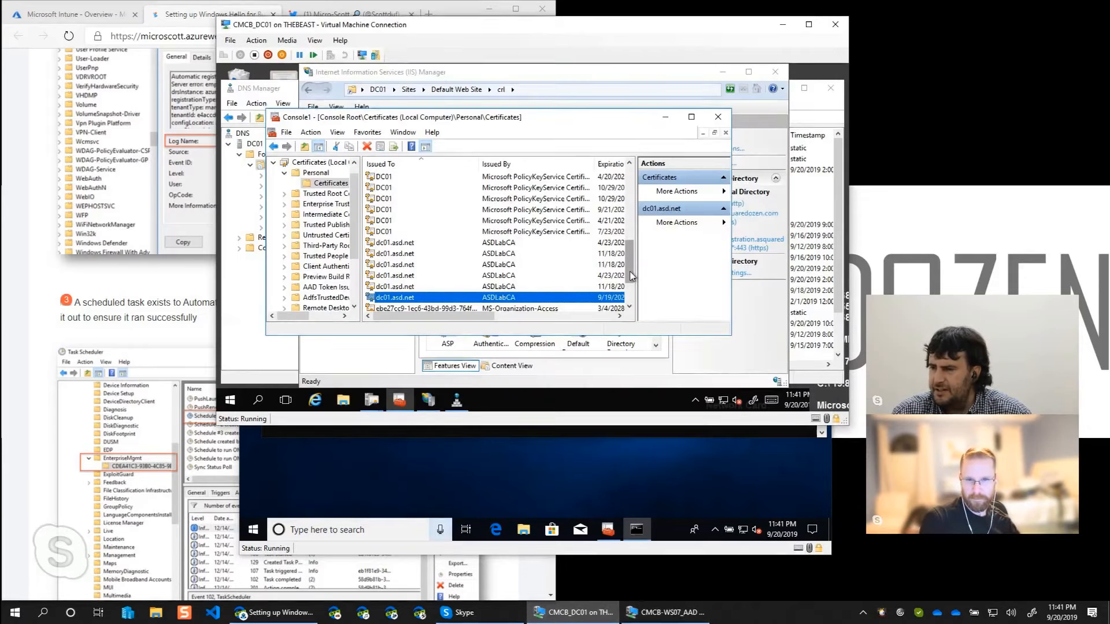
drag(473, 321, 610, 326)
click(592, 257)
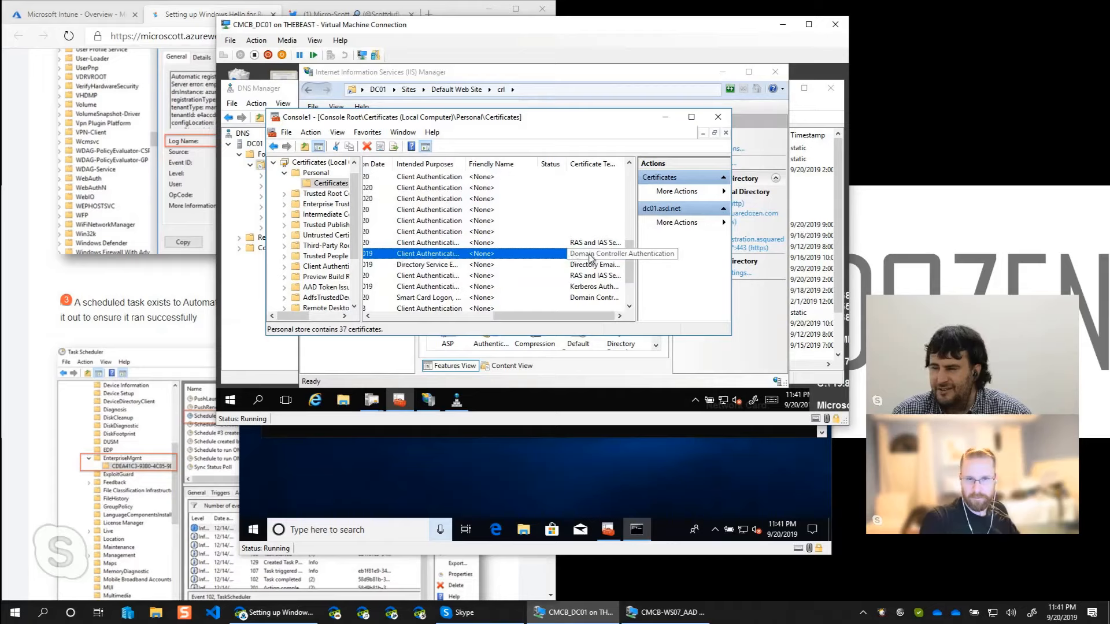
right_click(590, 256)
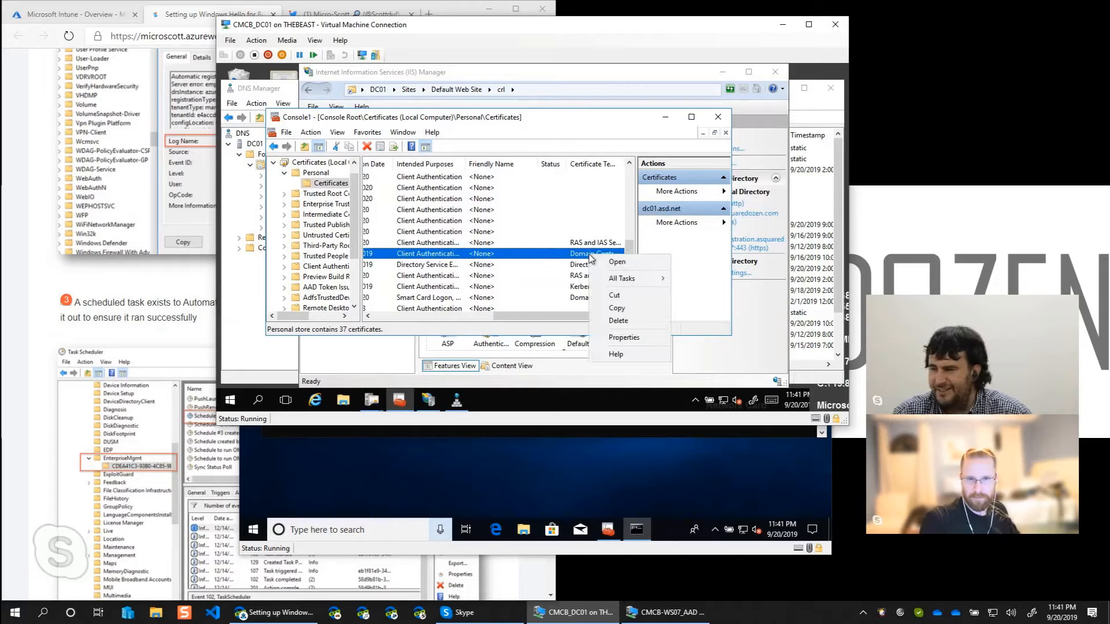
click(629, 322)
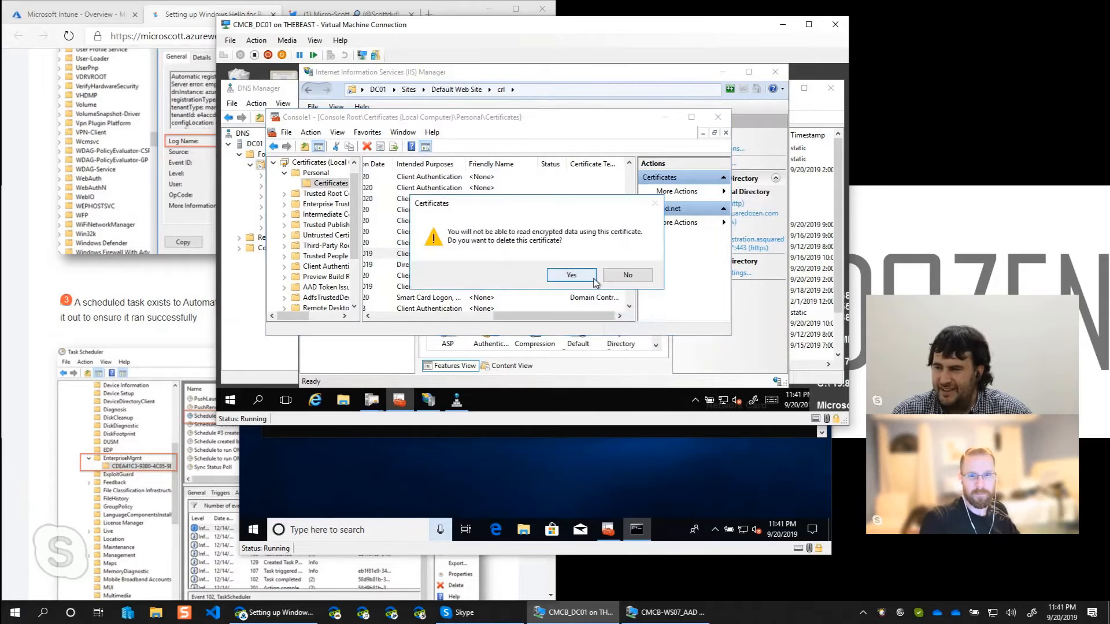
click(563, 279)
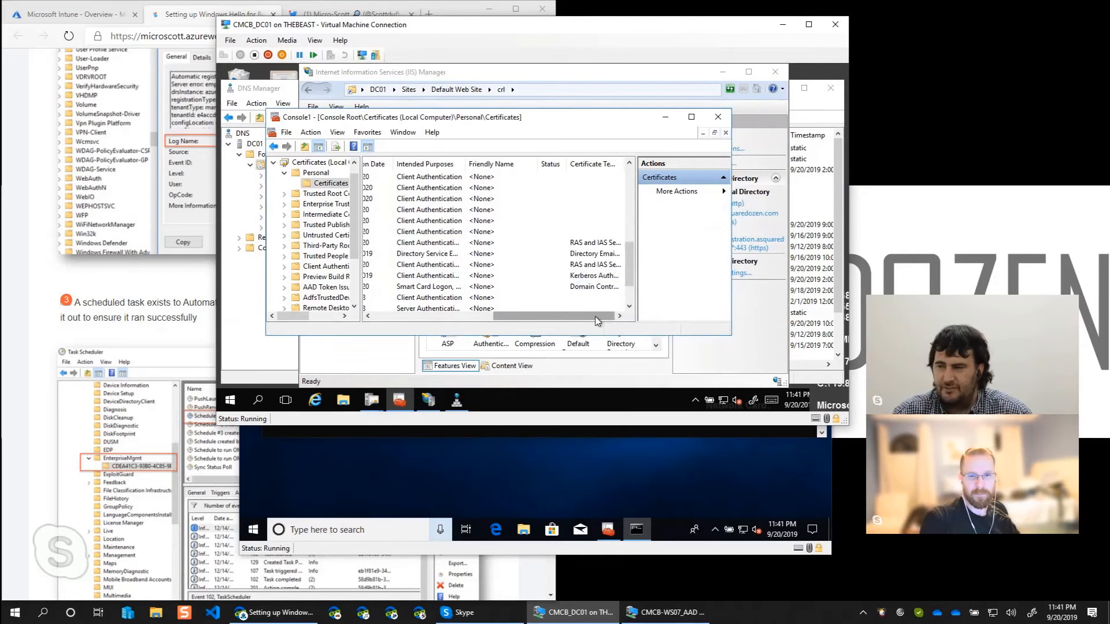
click(592, 288)
drag(594, 315, 461, 327)
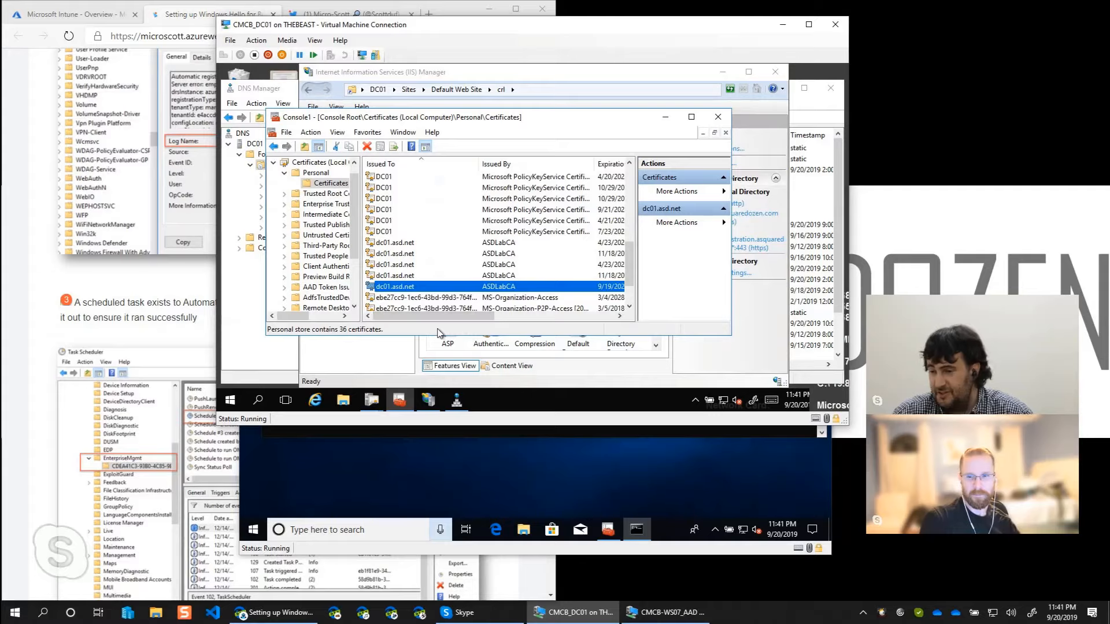
Restart the DC01 domain controller, giving Other (Unplanned) as the reason
click(229, 401)
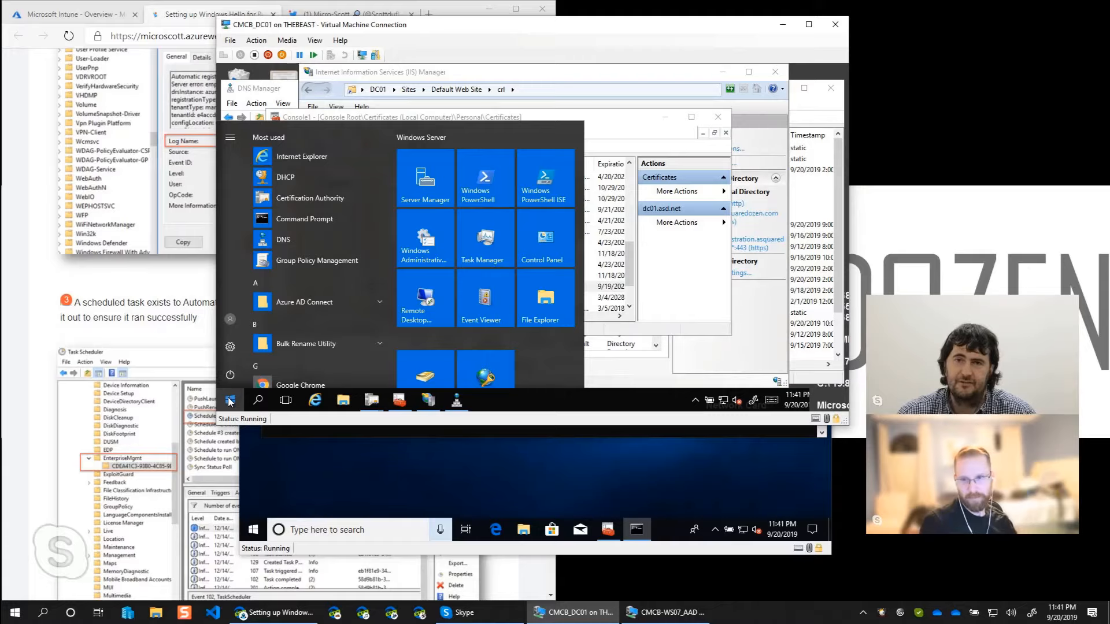
click(230, 374)
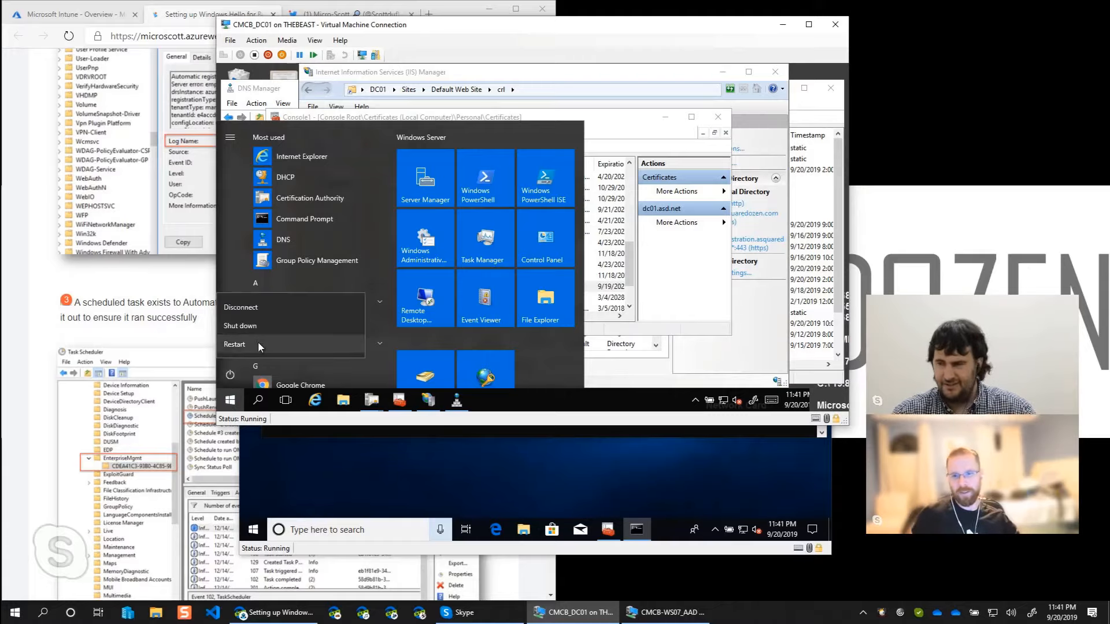
click(259, 344)
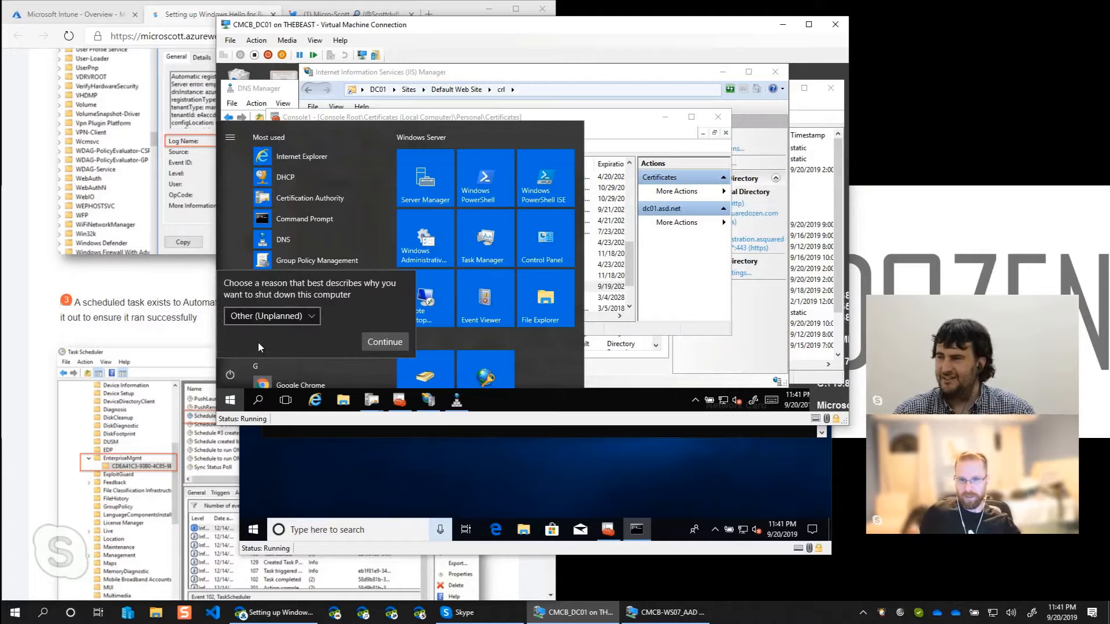
click(379, 344)
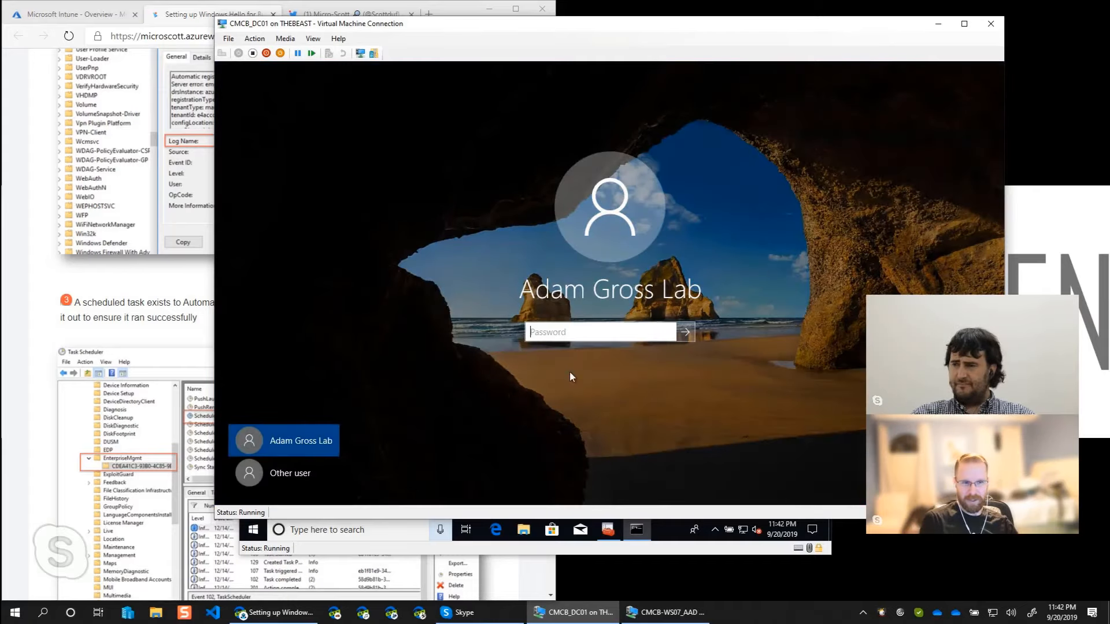
Sign back in to DC01 with the lab administrator account by entering the account password
click(298, 474)
click(294, 442)
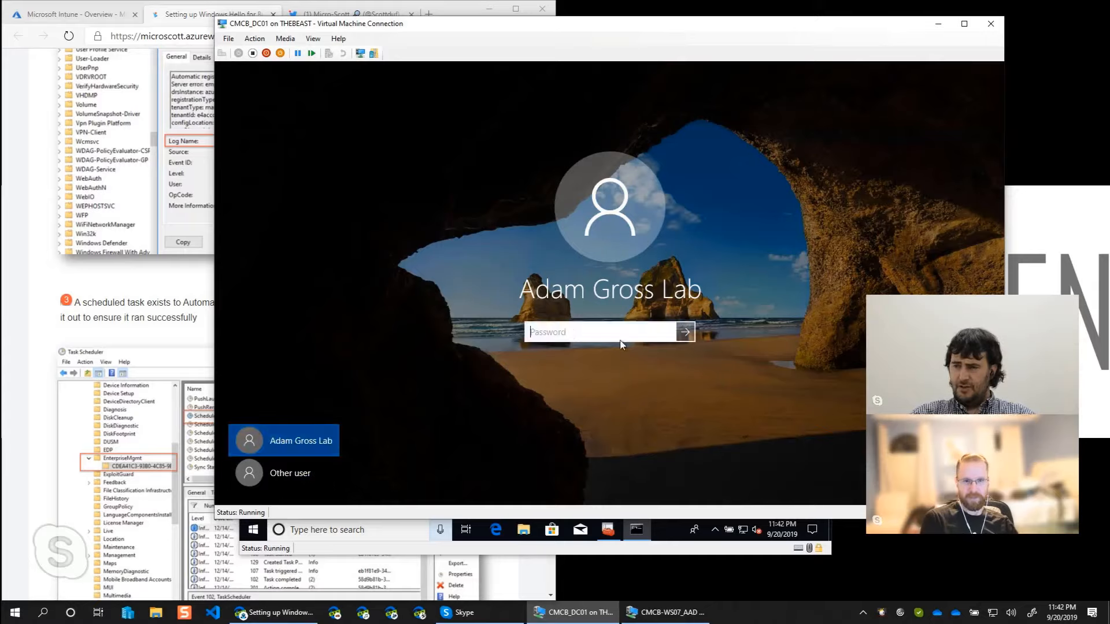
text(•)
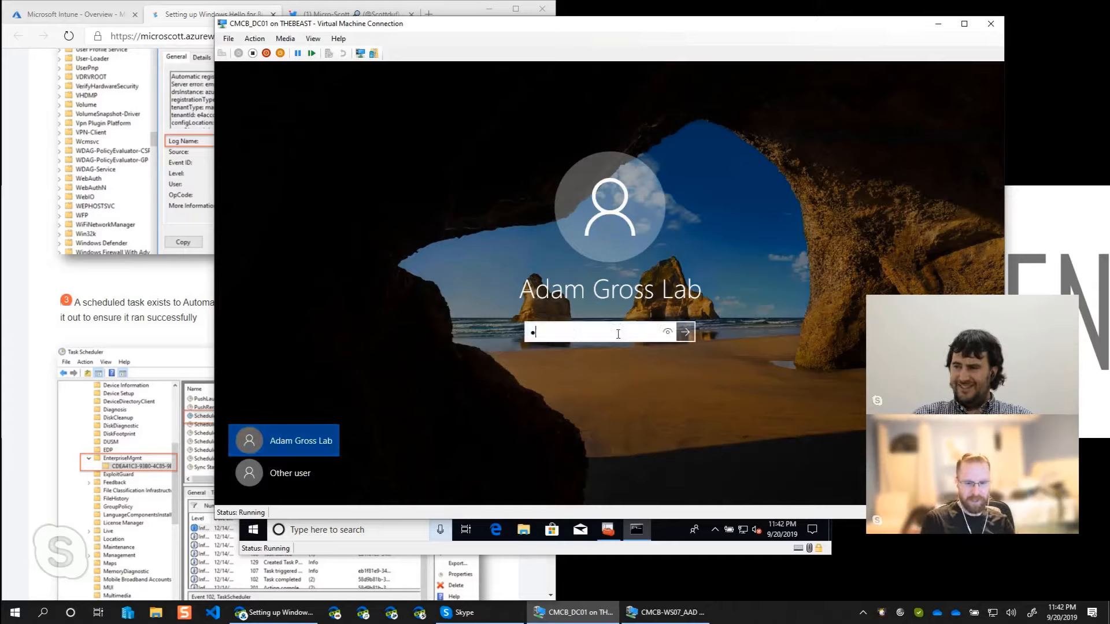
text(•••••••)
key(Return)
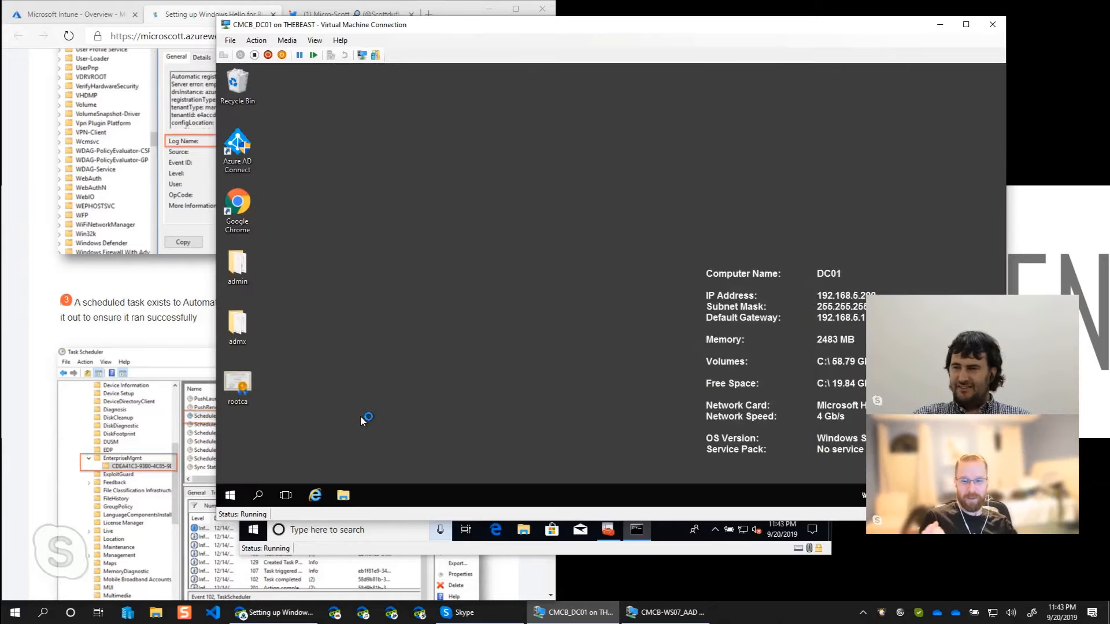
Switch to the CMCB-WS07_AAD virtual machine and restart the workstation
key(alt+Tab)
click(813, 151)
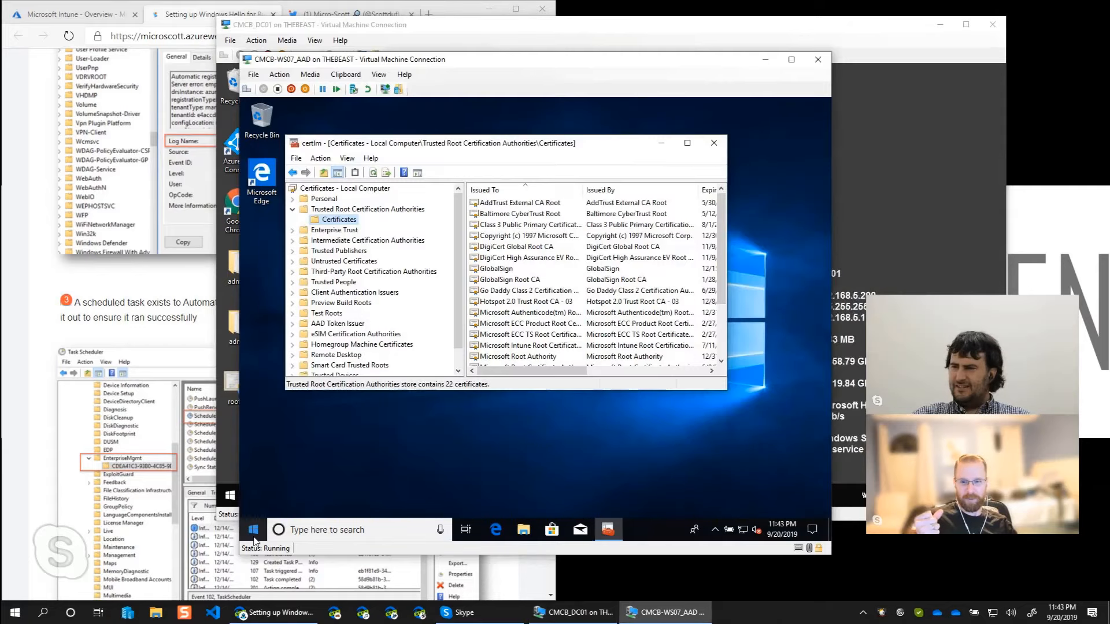
click(253, 529)
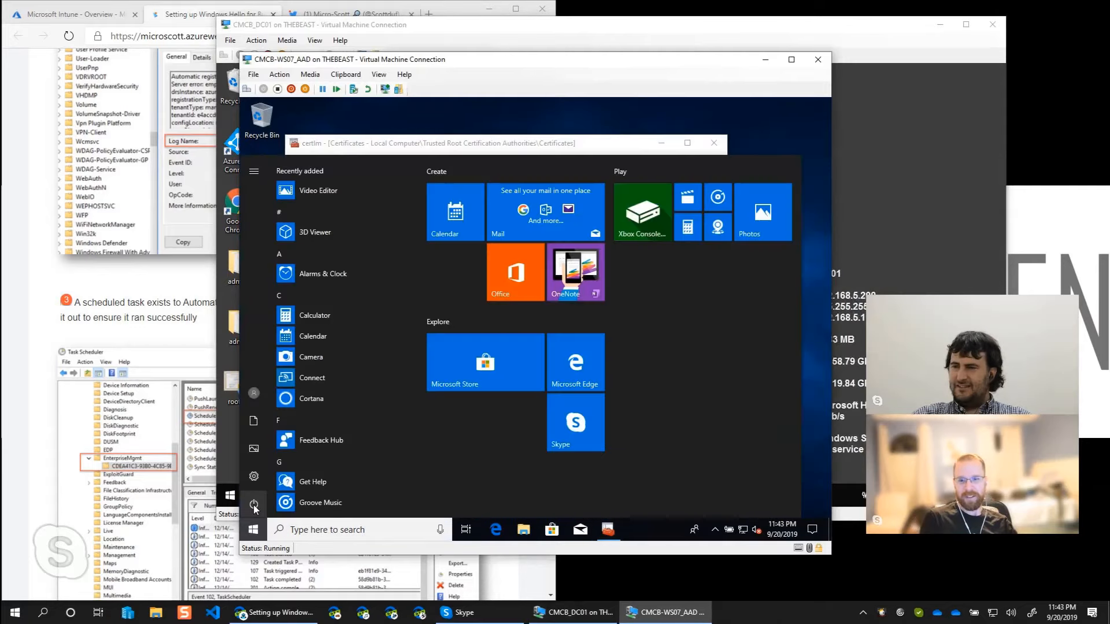
click(255, 506)
click(267, 480)
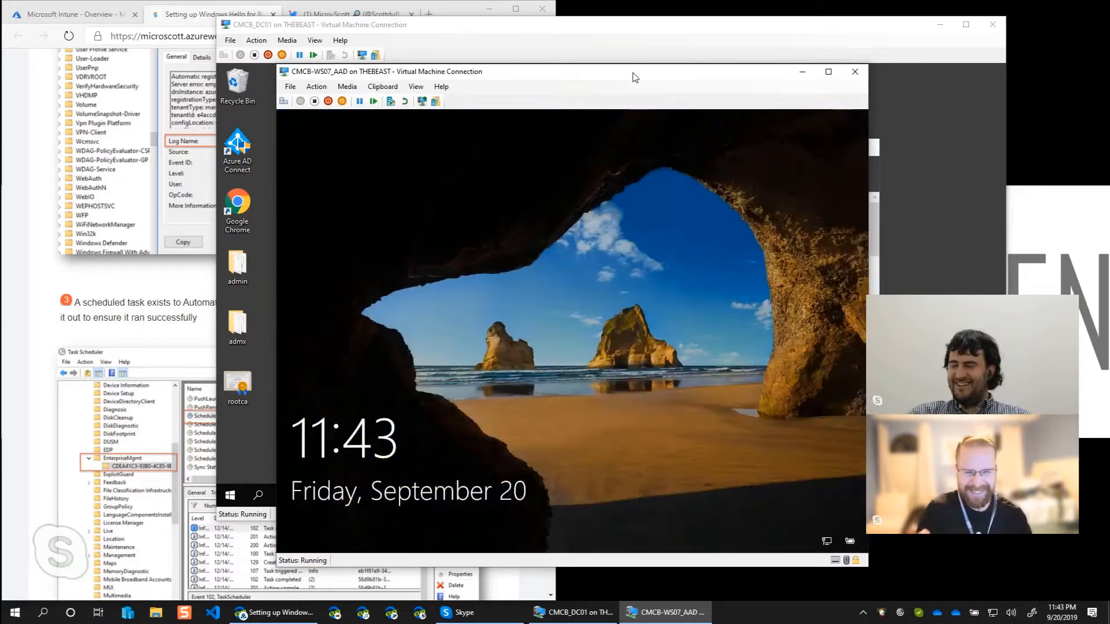
Sign in to the CMCB-WS07_AAD workstation by entering the Windows Hello PIN, re-entering it if it is rejected
click(596, 287)
text(••••)
key(Return)
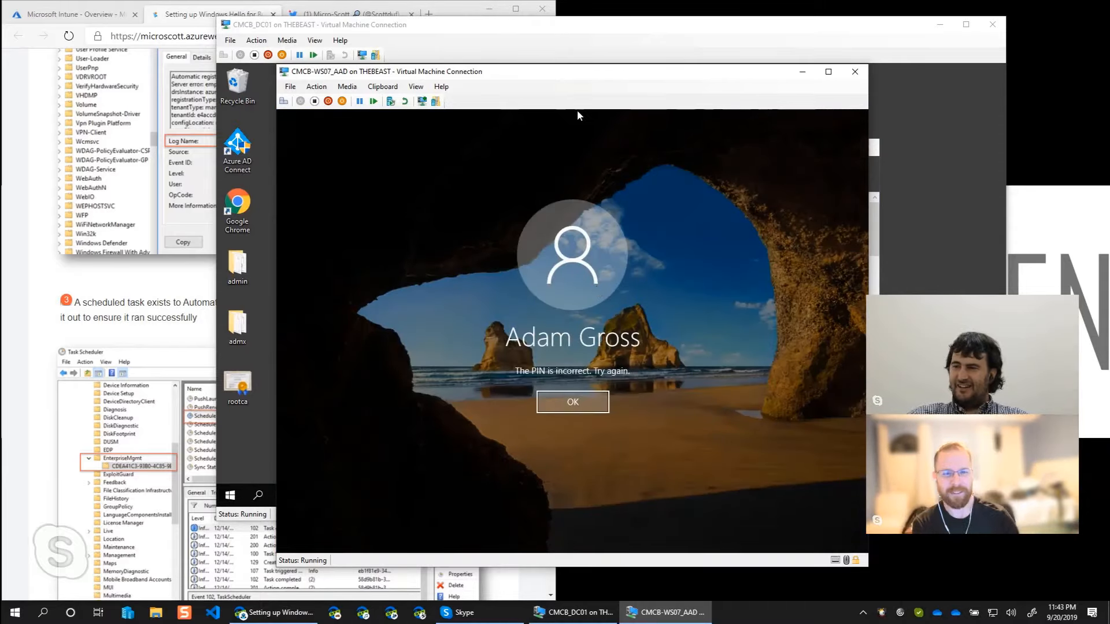
click(594, 408)
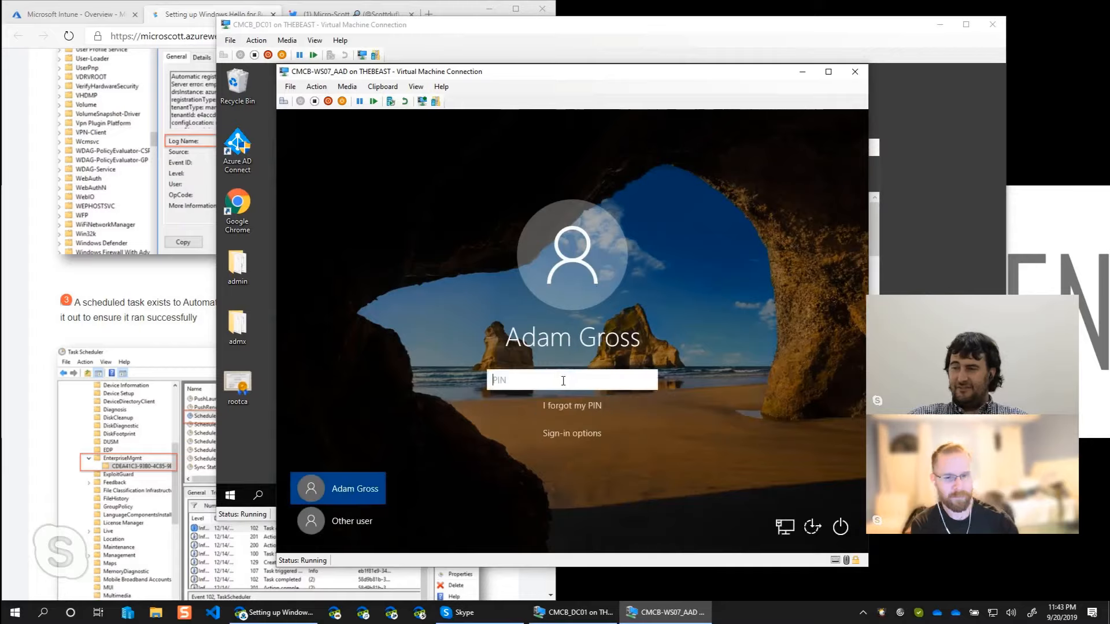
text(••••••)
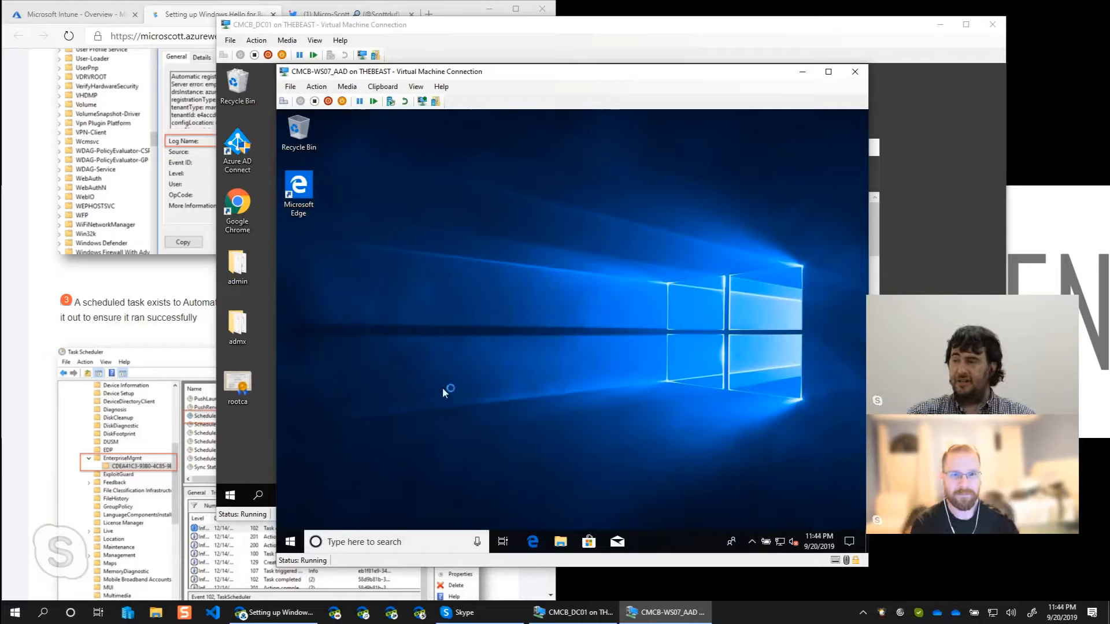
Try to open the \\cm01\c$ network share from the workstation, and dismiss the network credentials prompt
click(398, 544)
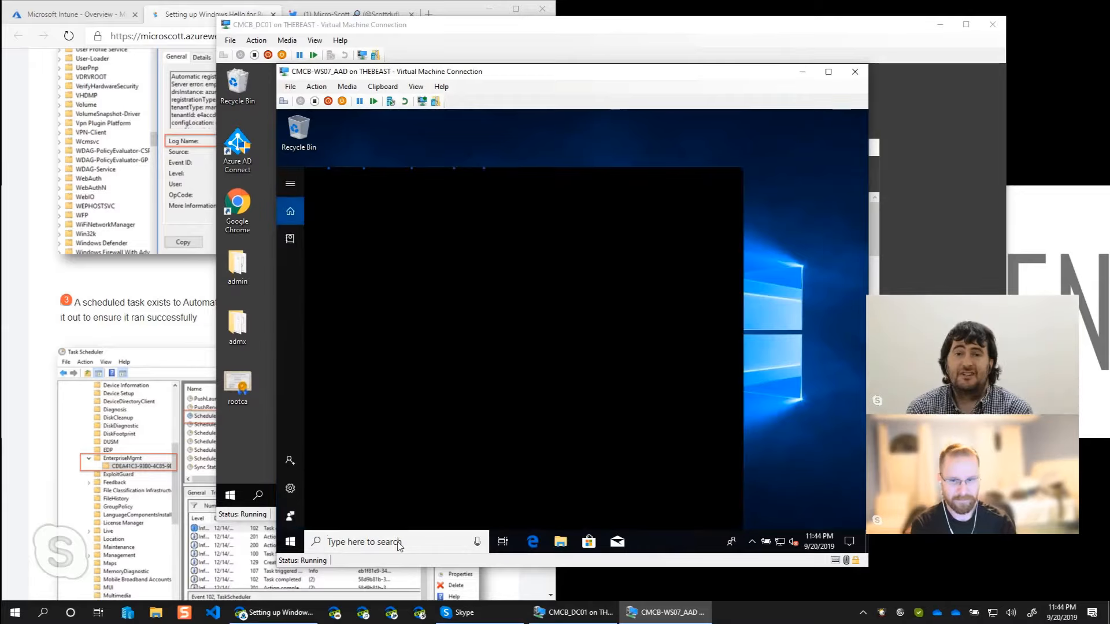
text(\cm01)
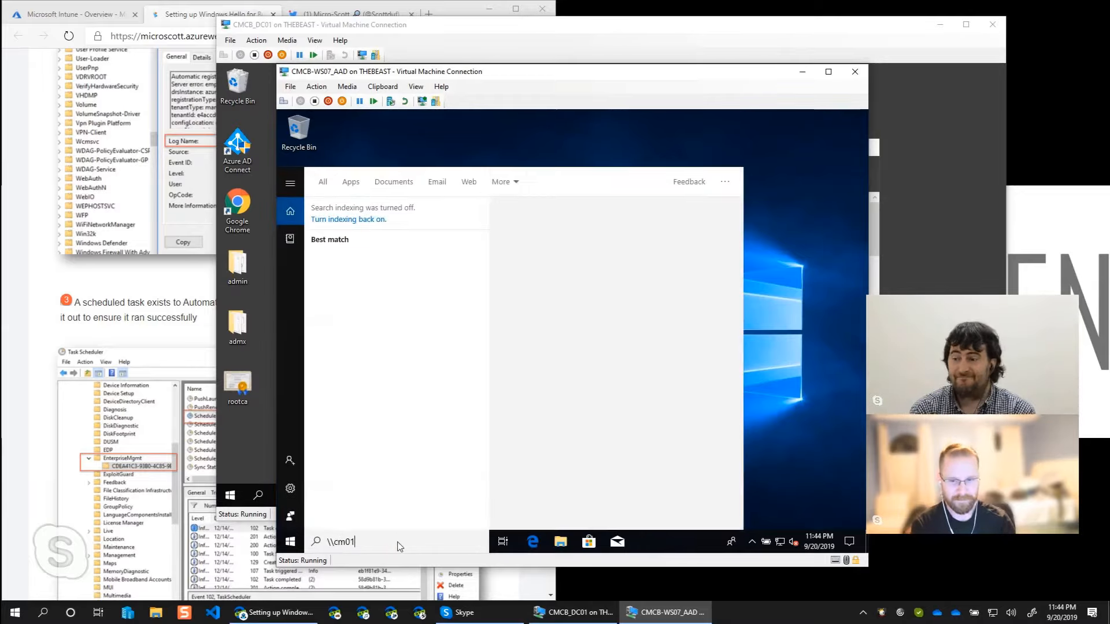
text(\)
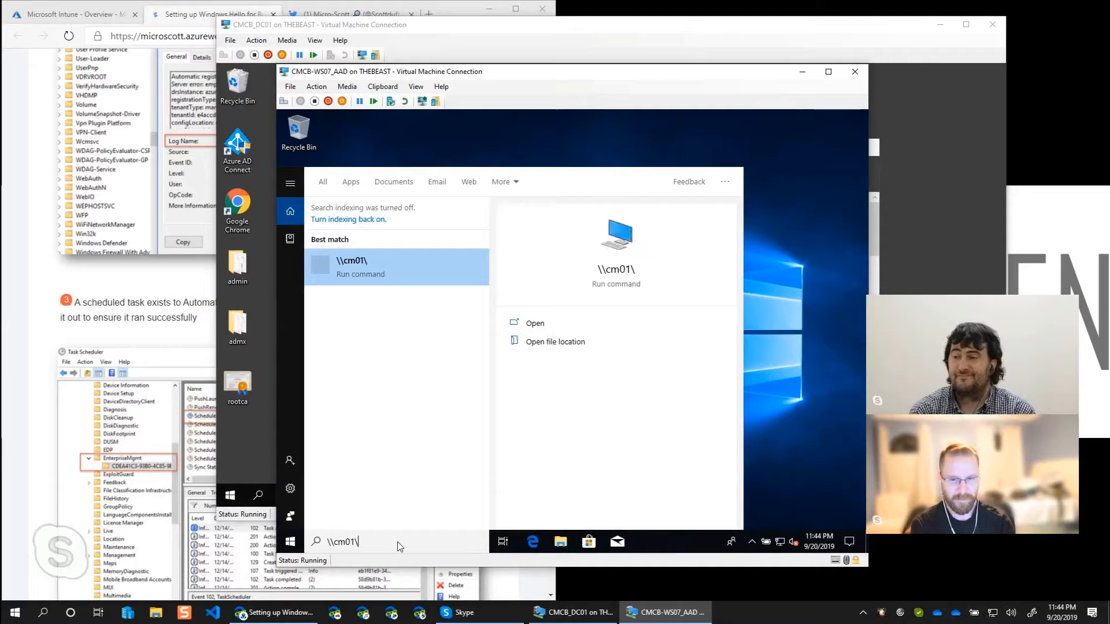
text(c)
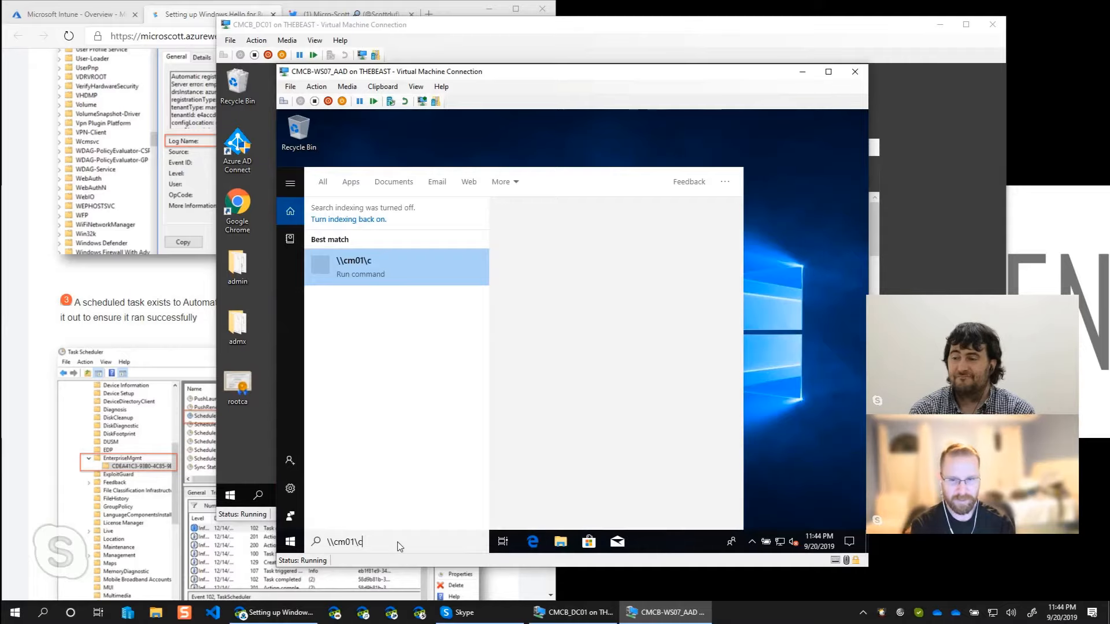
text($)
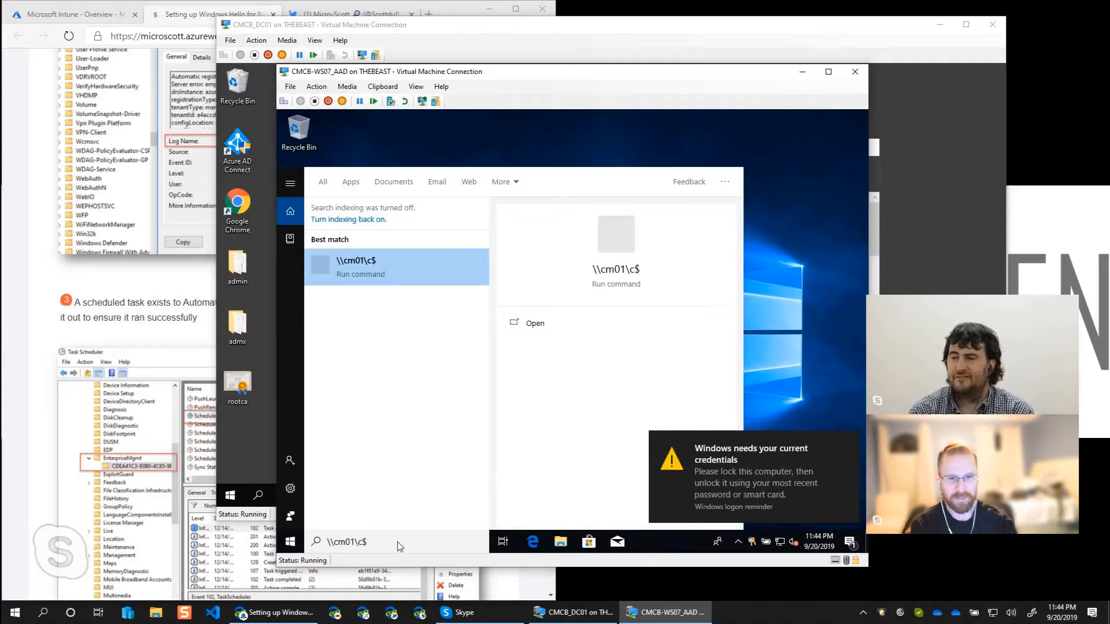
key(Return)
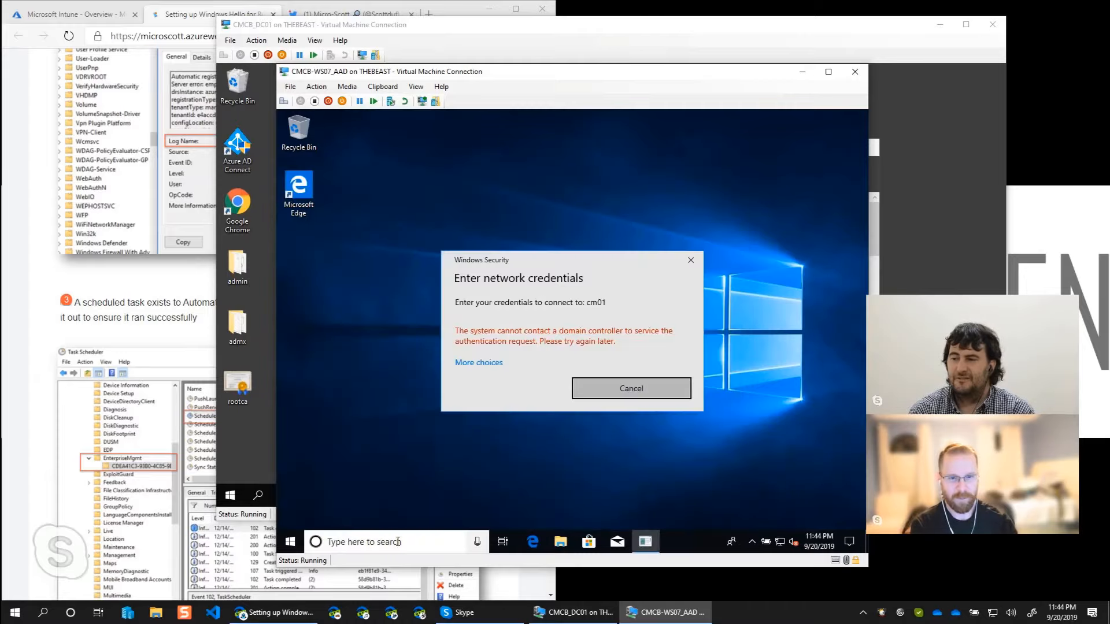
click(691, 260)
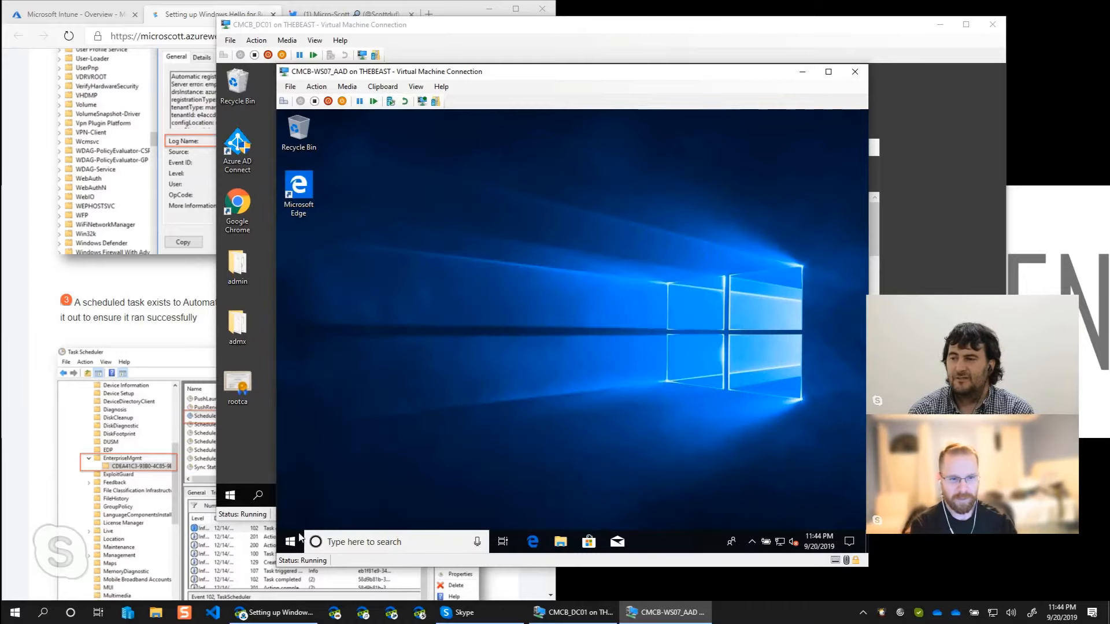
Check the workstation's notifications, and lock and unlock the workstation by entering the Windows Hello PIN
click(850, 542)
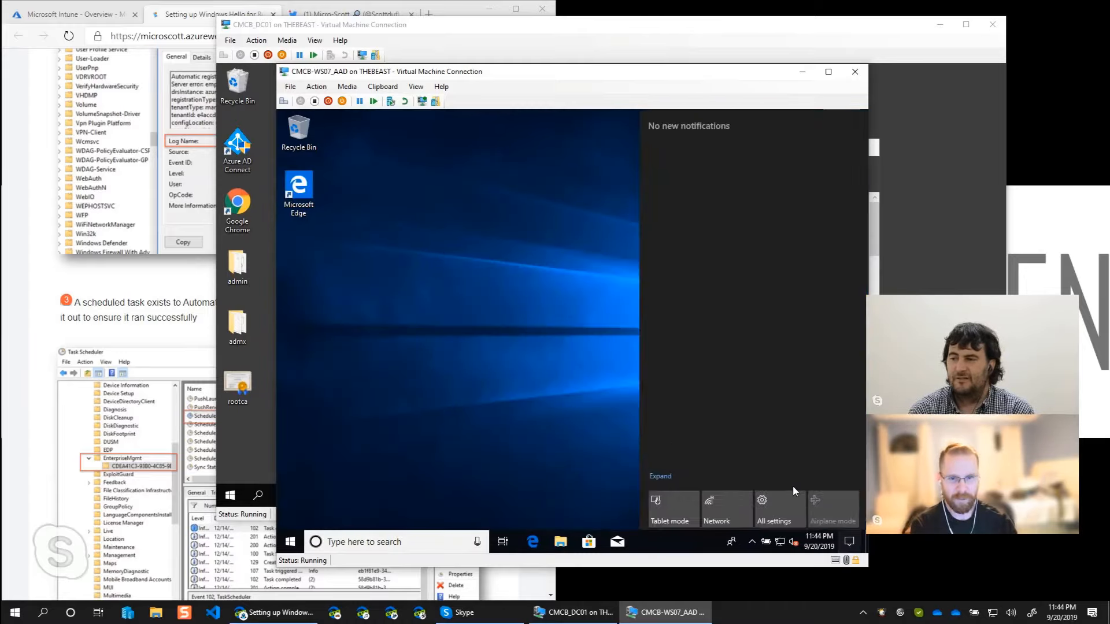
click(474, 453)
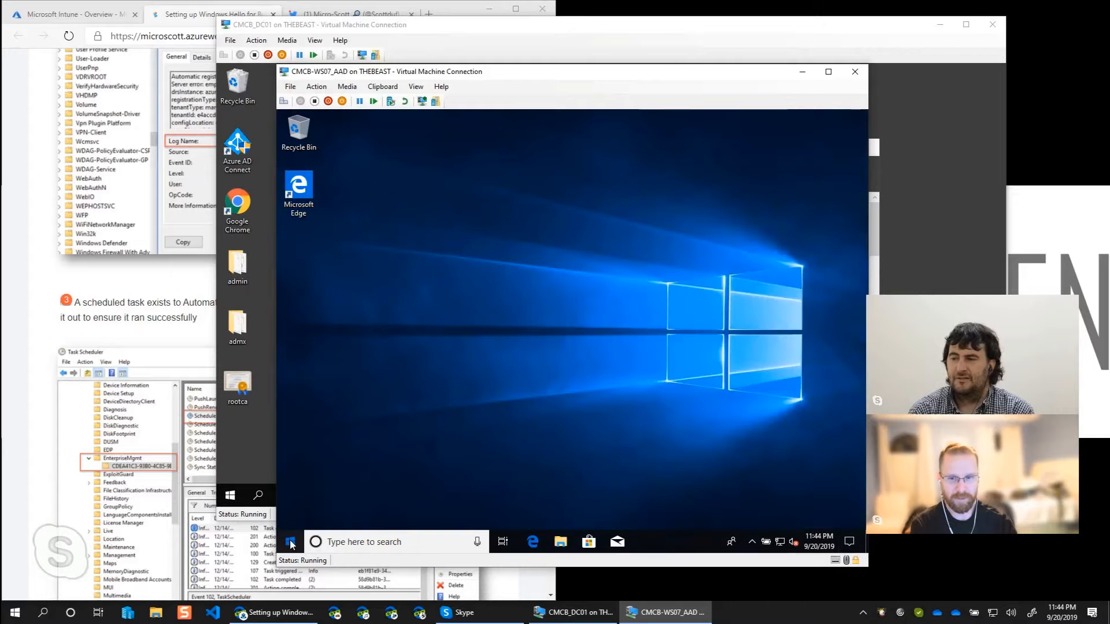
click(290, 543)
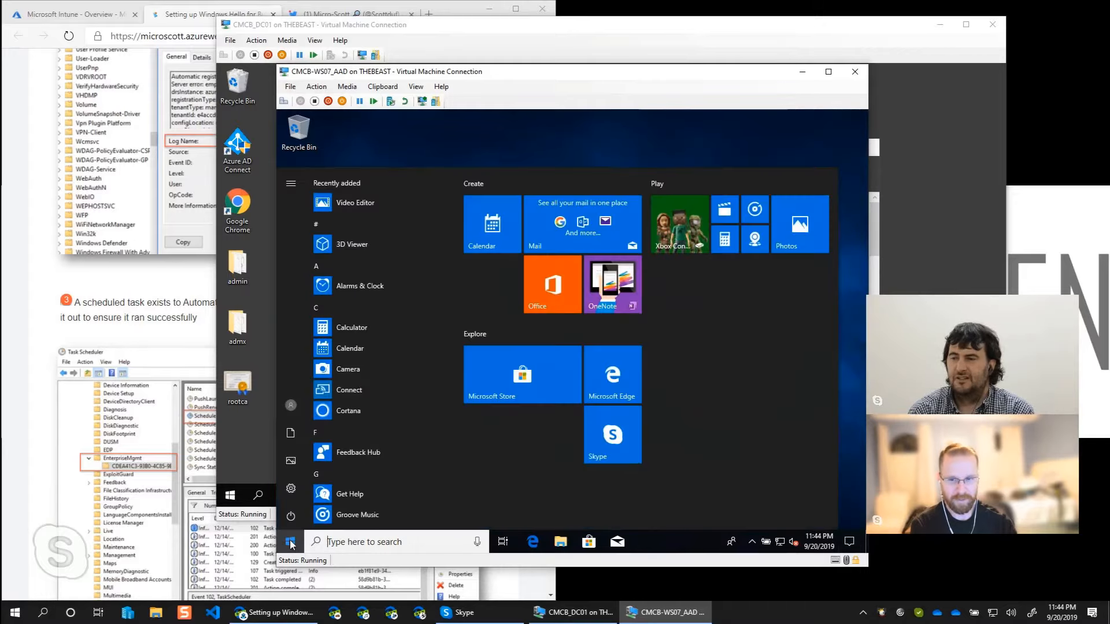
click(291, 543)
click(291, 543)
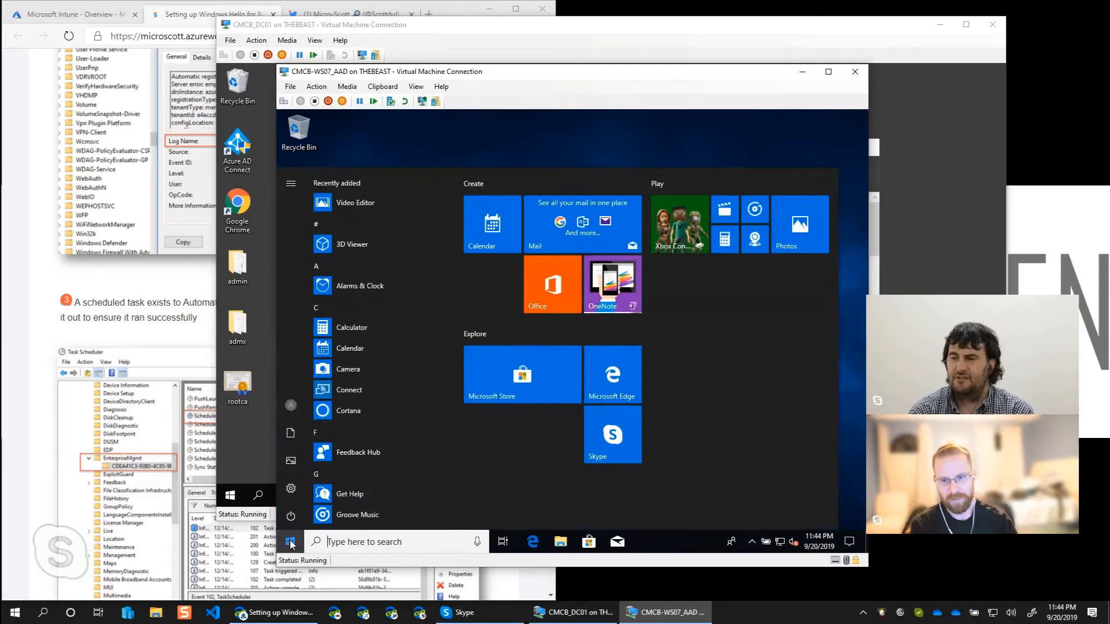
click(290, 405)
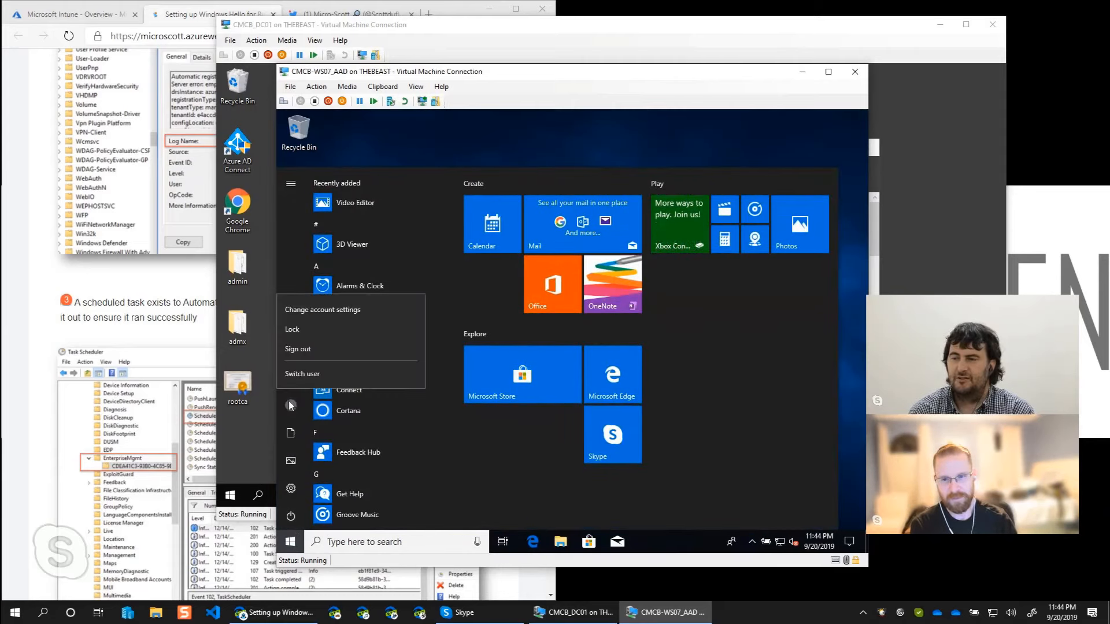
click(293, 330)
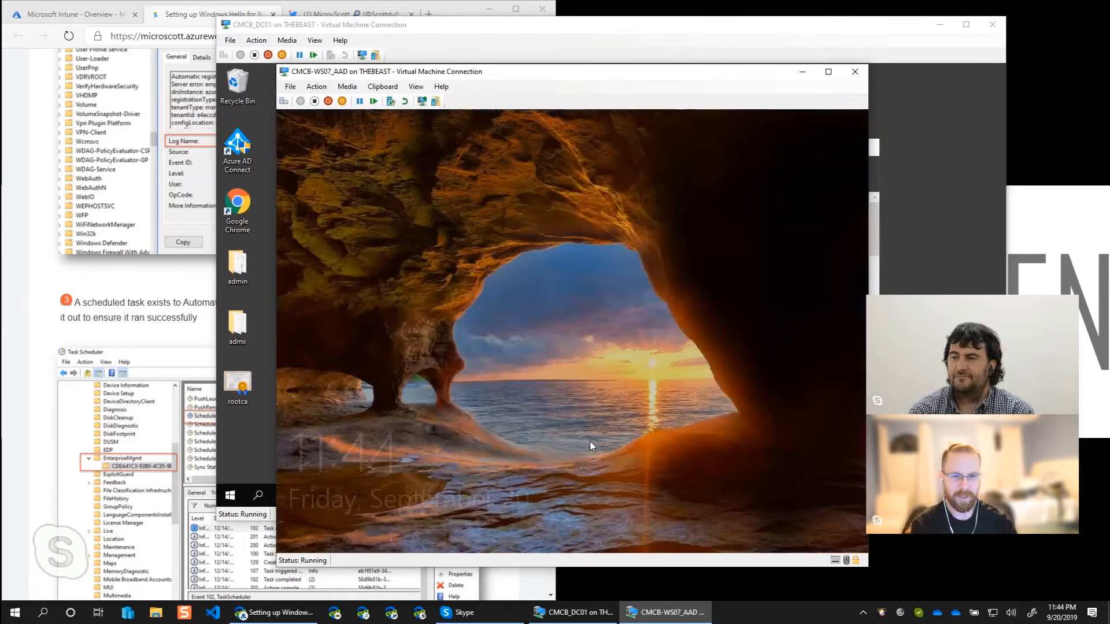
click(590, 442)
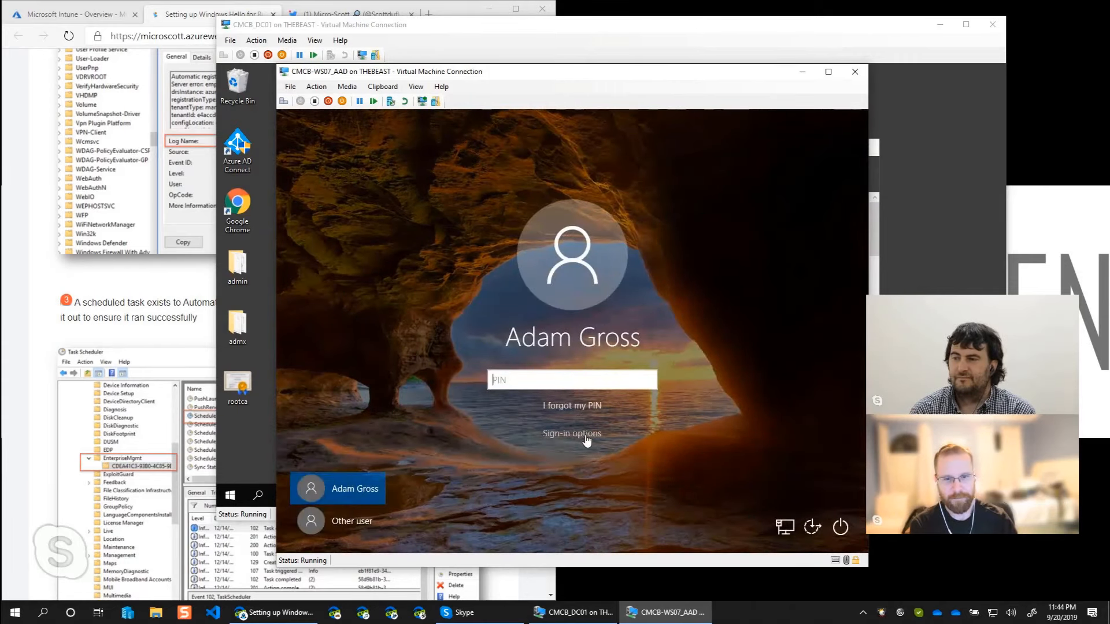
text(••••)
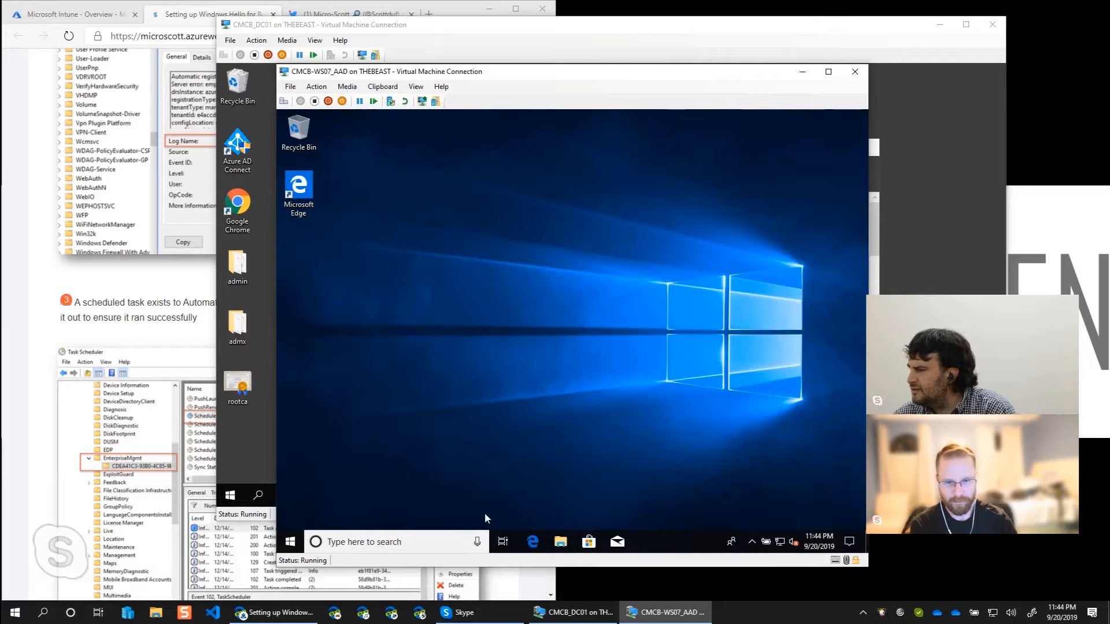
Switch to the CMCB_DC01 virtual machine and open ADSI Edit
click(573, 612)
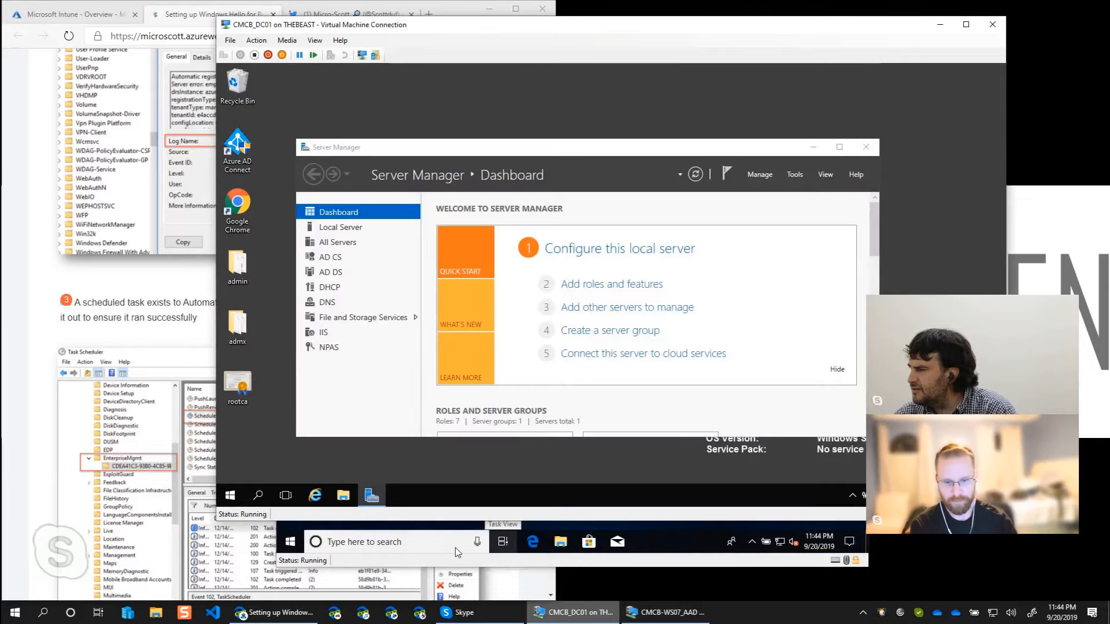
click(230, 496)
text(adsie)
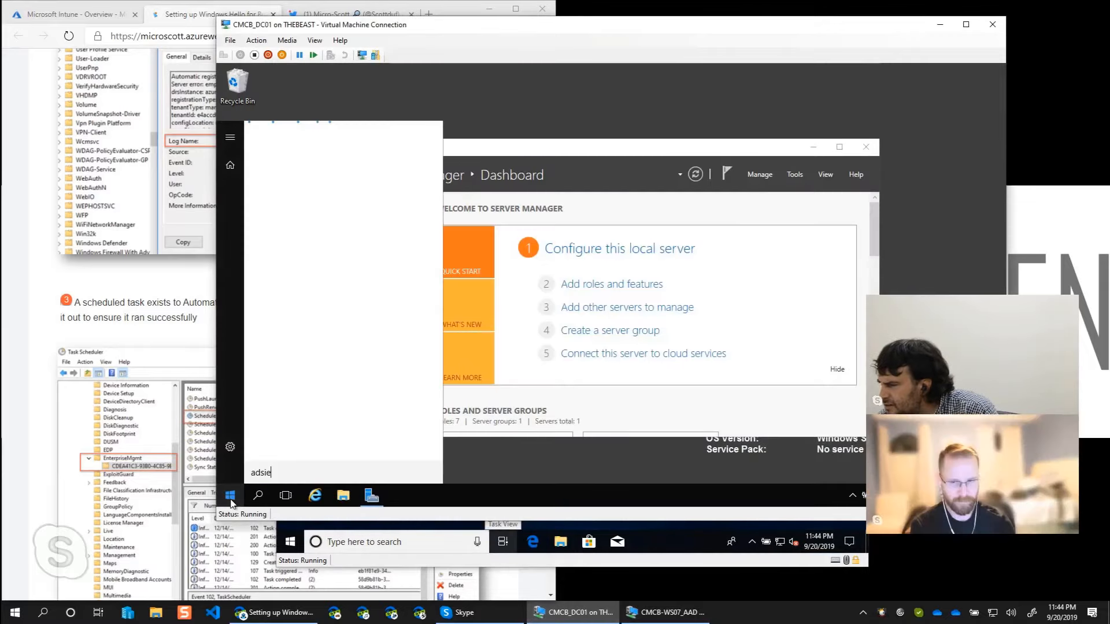
text(dit)
key(BackSpace)
key(BackSpace)
key(BackSpace)
key(BackSpace)
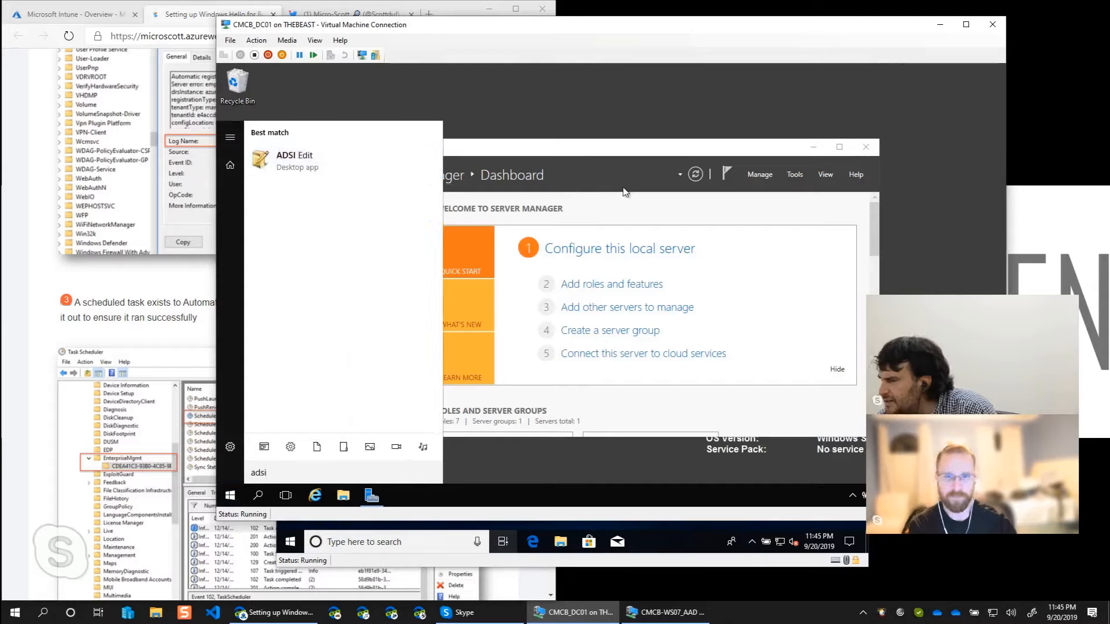
click(326, 162)
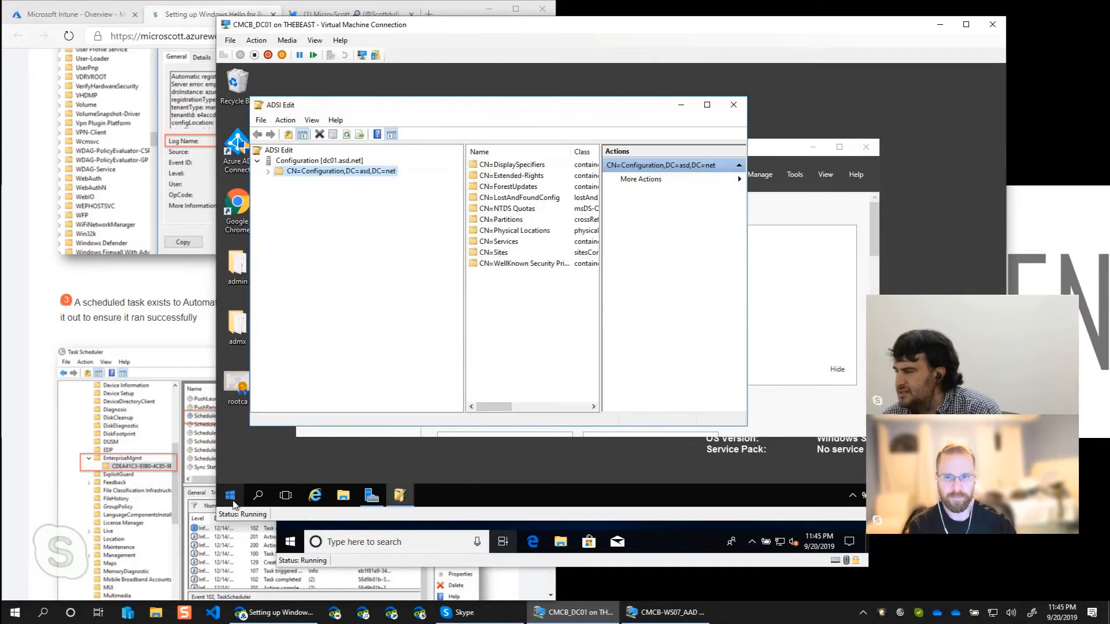
Launch Ldp on DC01 and connect to the server dc01.asd.net on port 389
click(232, 501)
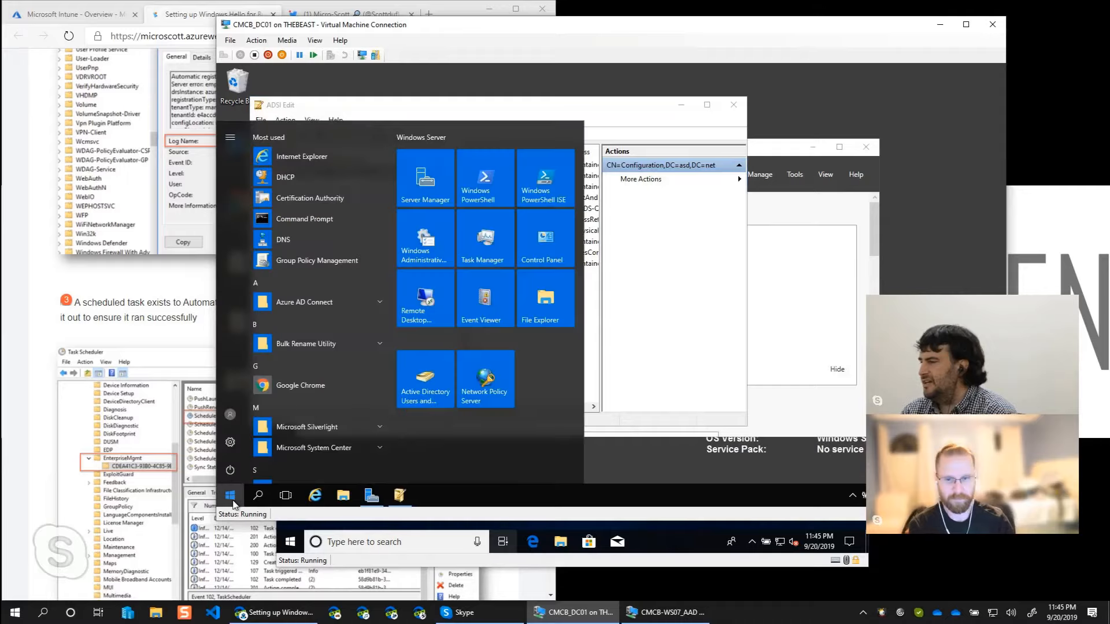
text(ldp)
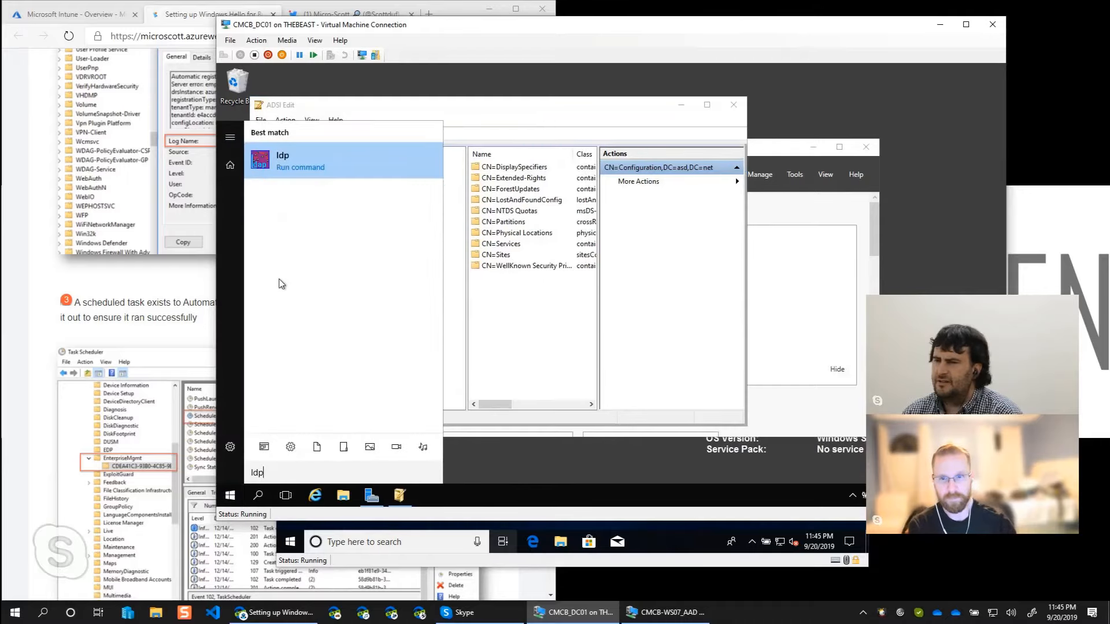
click(322, 171)
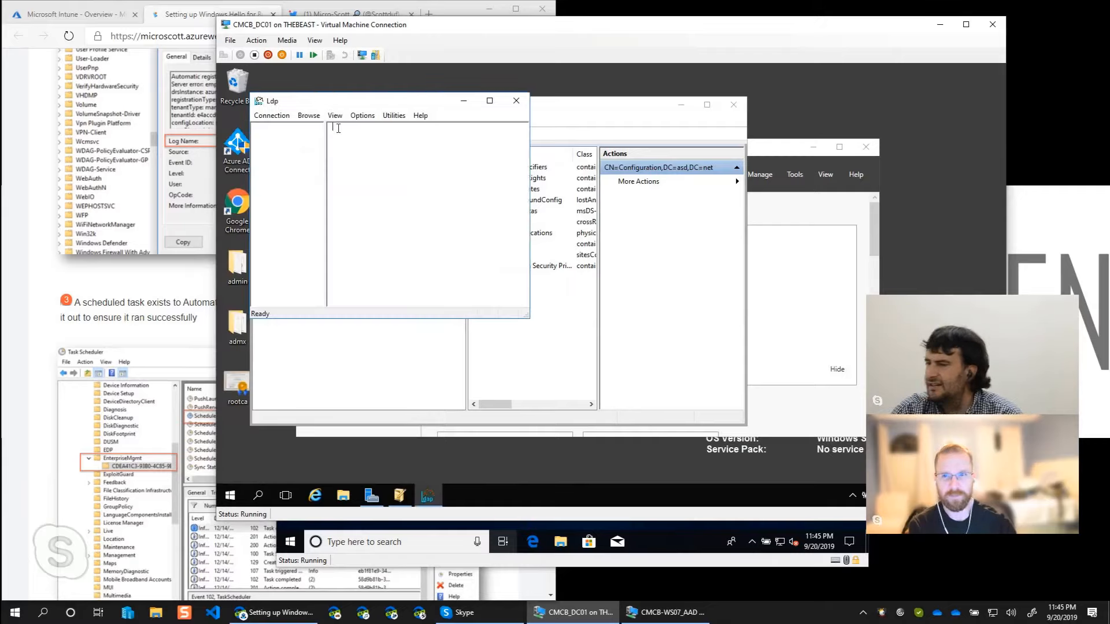
click(272, 115)
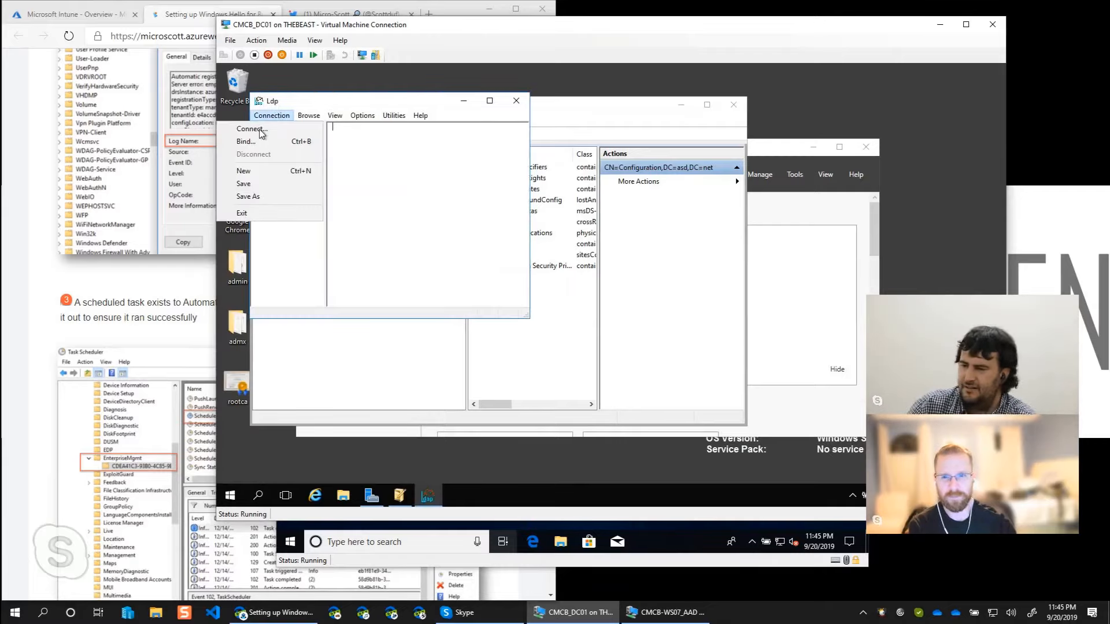
click(260, 132)
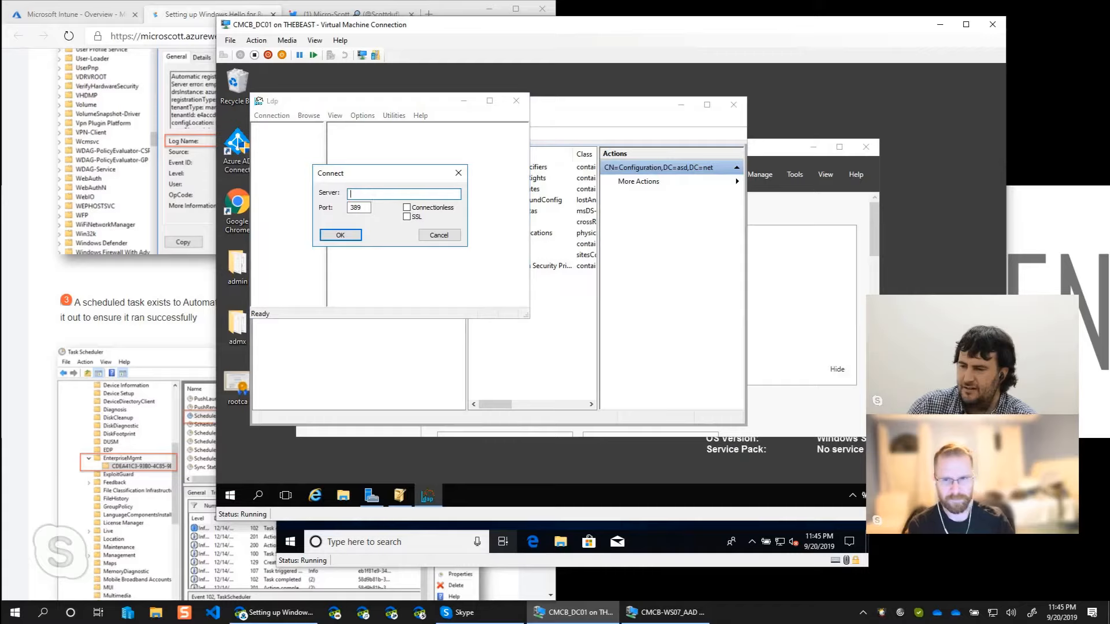
text(dc01.as)
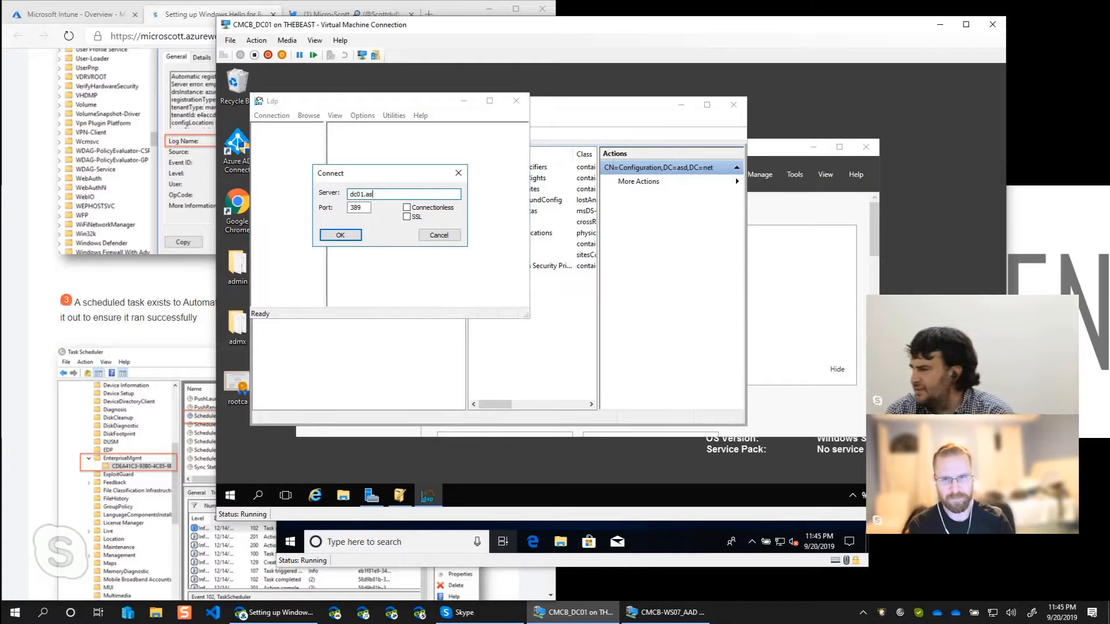
text(d.net)
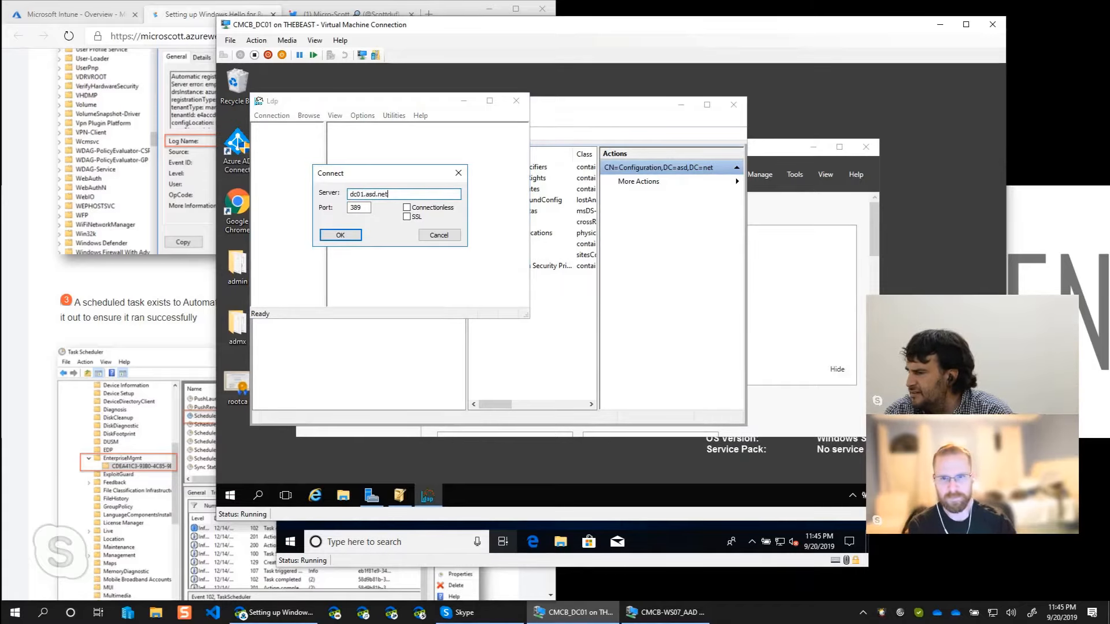
click(340, 236)
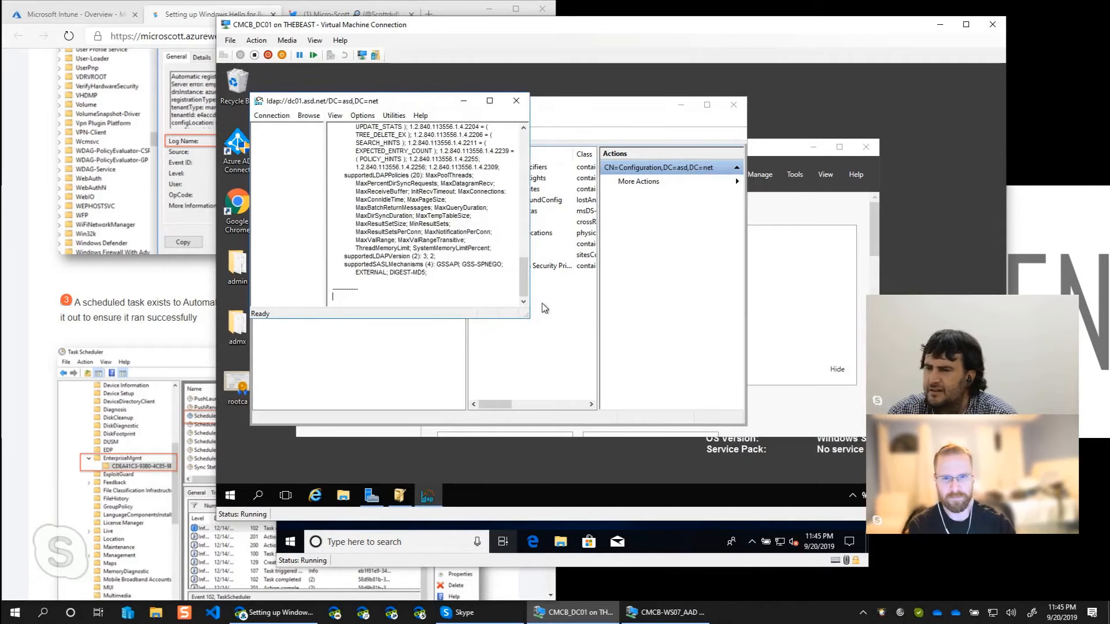
Enlarge the Ldp window, review the RootDSE output from its beginning, and bind as the currently logged-on user with traffic encryption
drag(527, 319, 741, 428)
drag(732, 347, 732, 271)
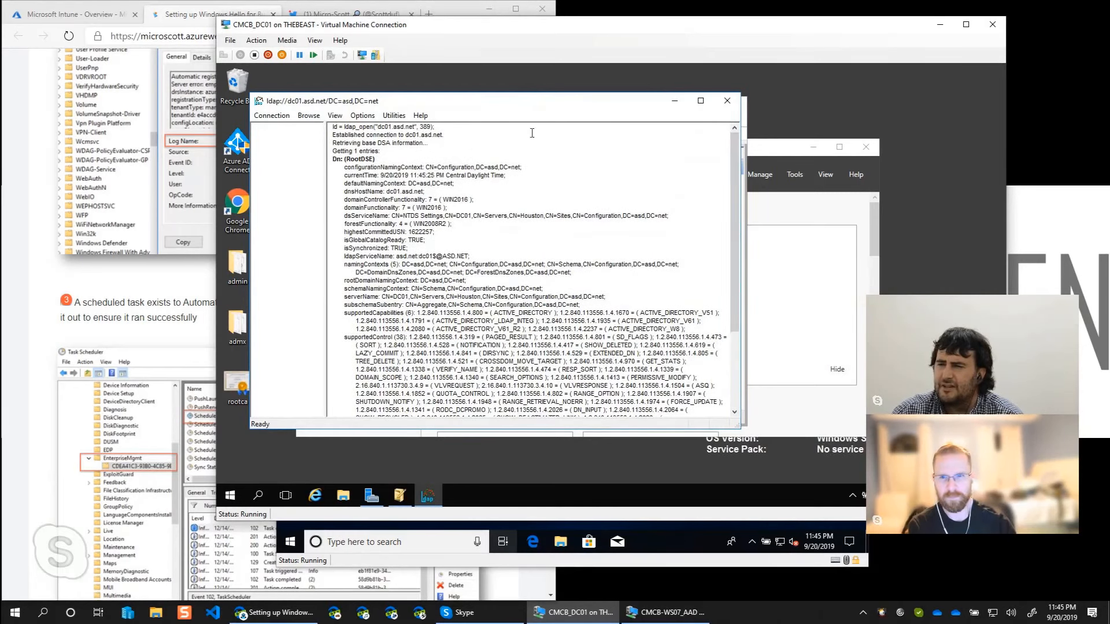
click(309, 116)
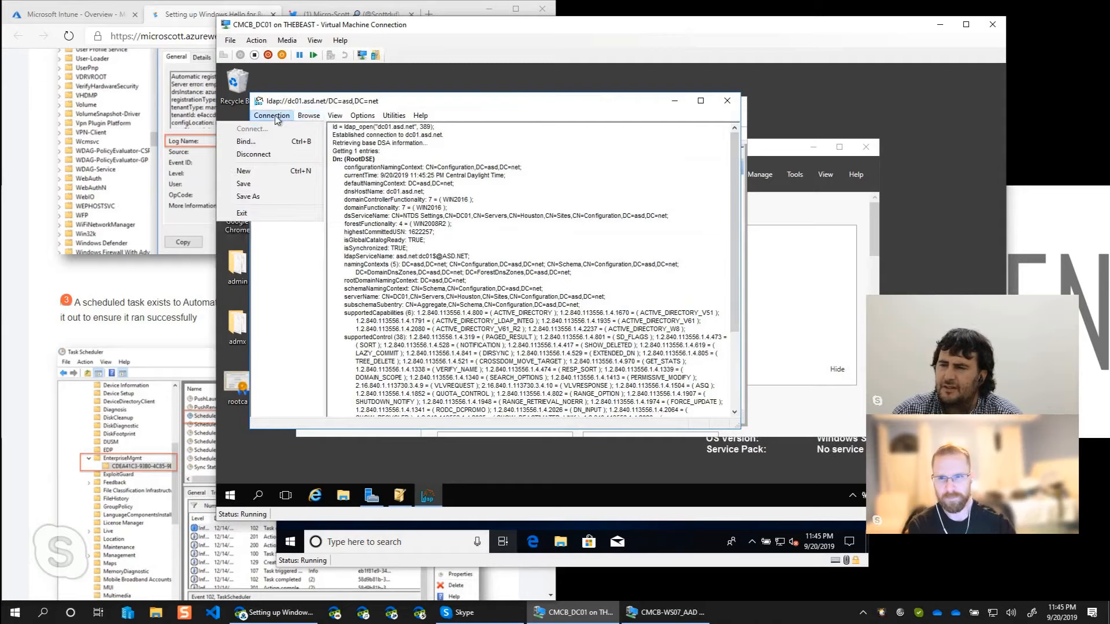
click(263, 143)
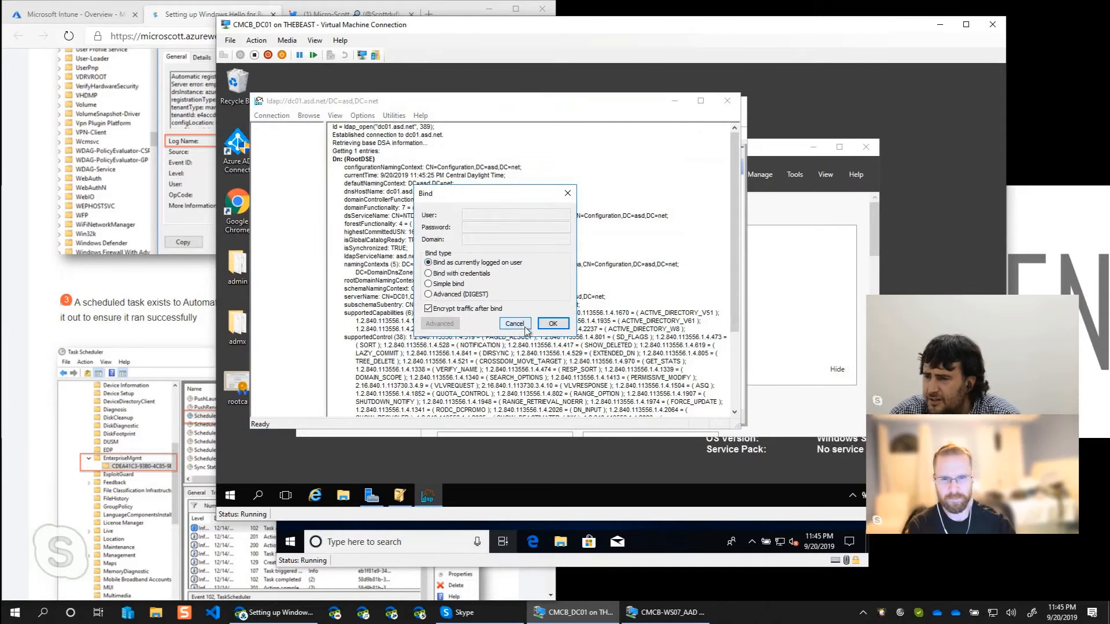
click(553, 323)
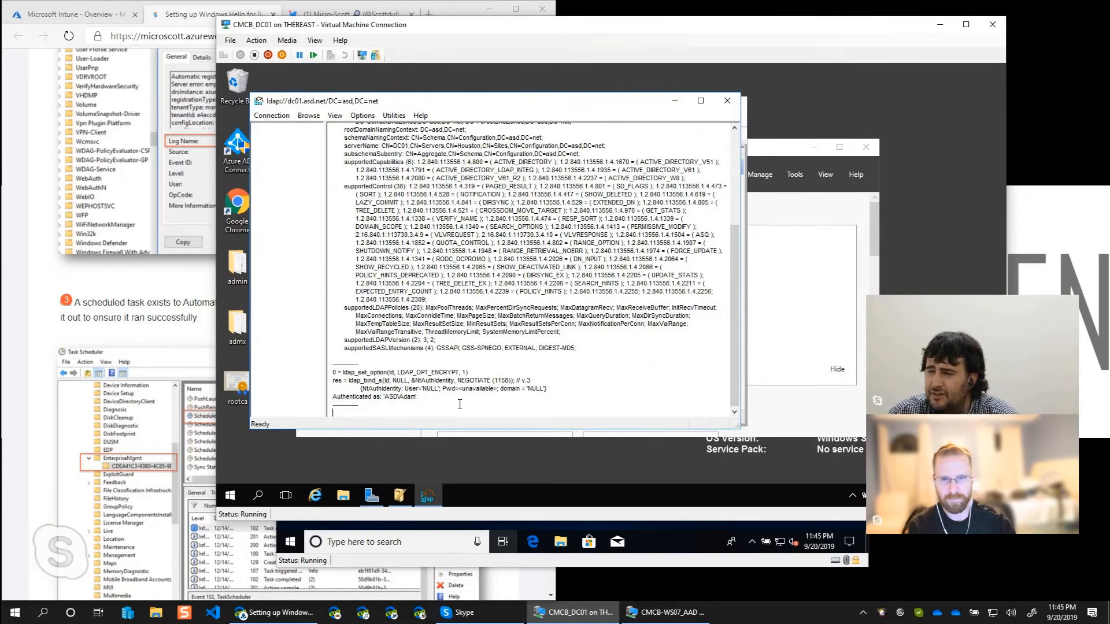
Display the directory tree with base DN DC=asd,DC=net, and widen the tree pane
click(335, 116)
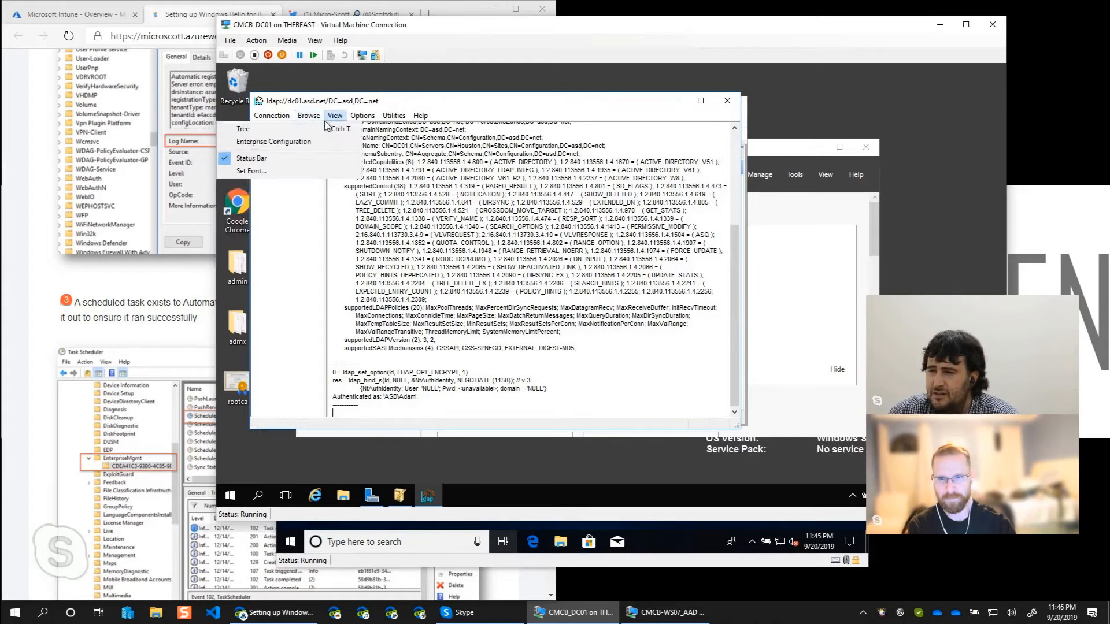
click(301, 129)
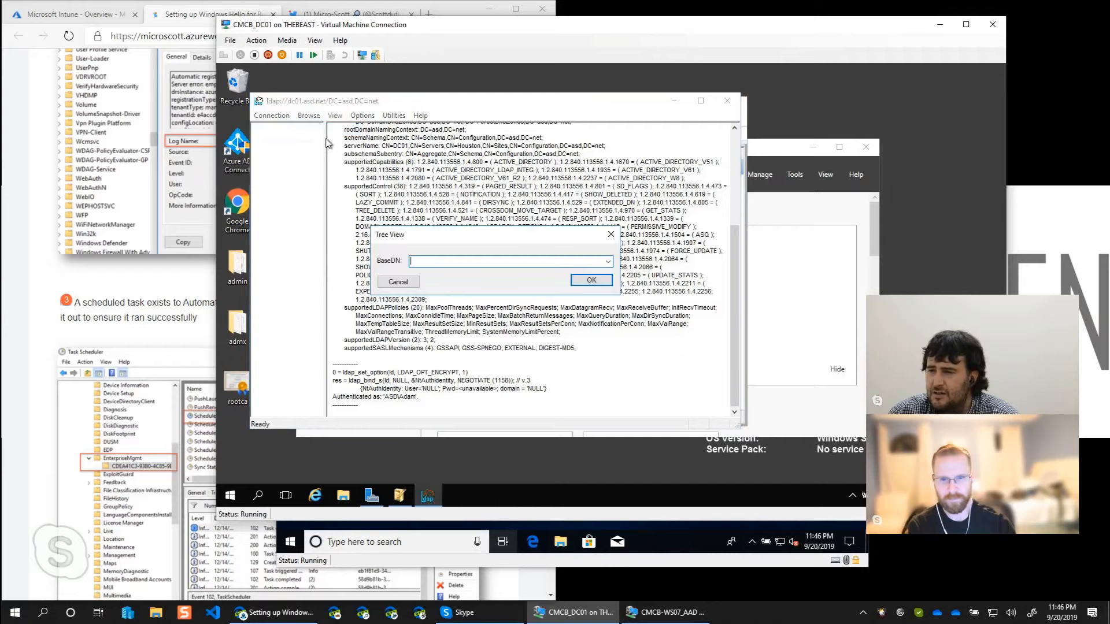
click(607, 261)
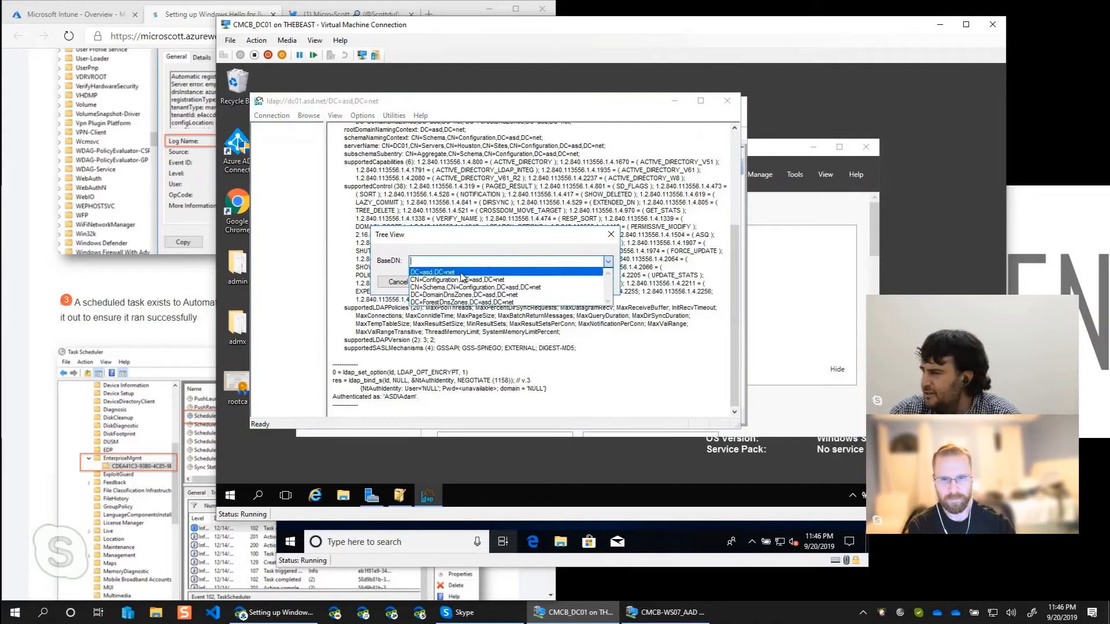
click(463, 272)
click(585, 282)
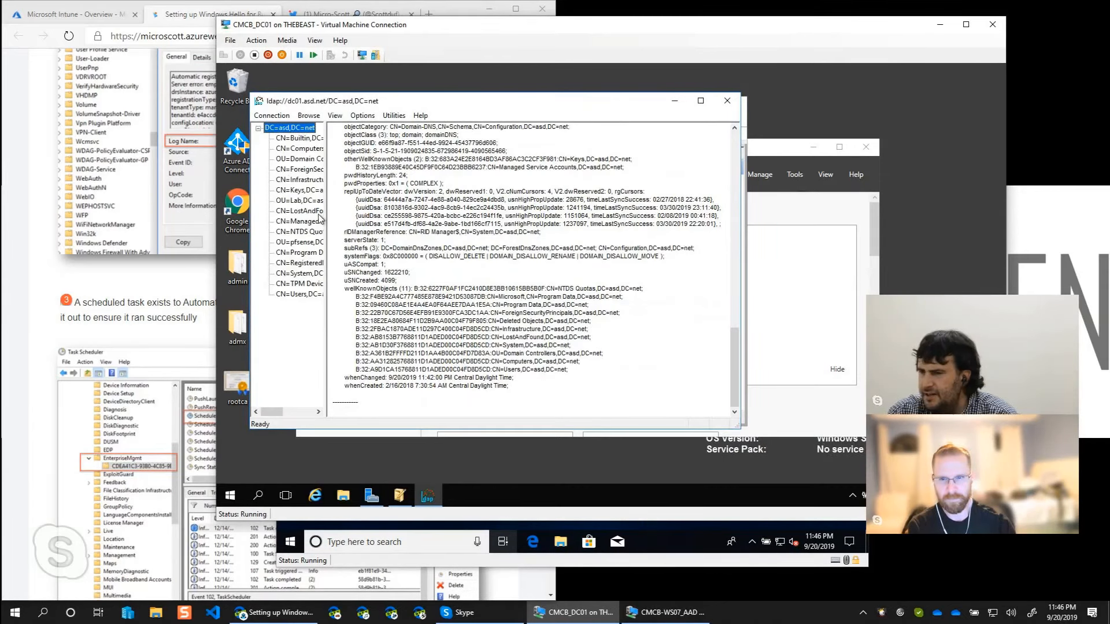
drag(326, 226, 390, 231)
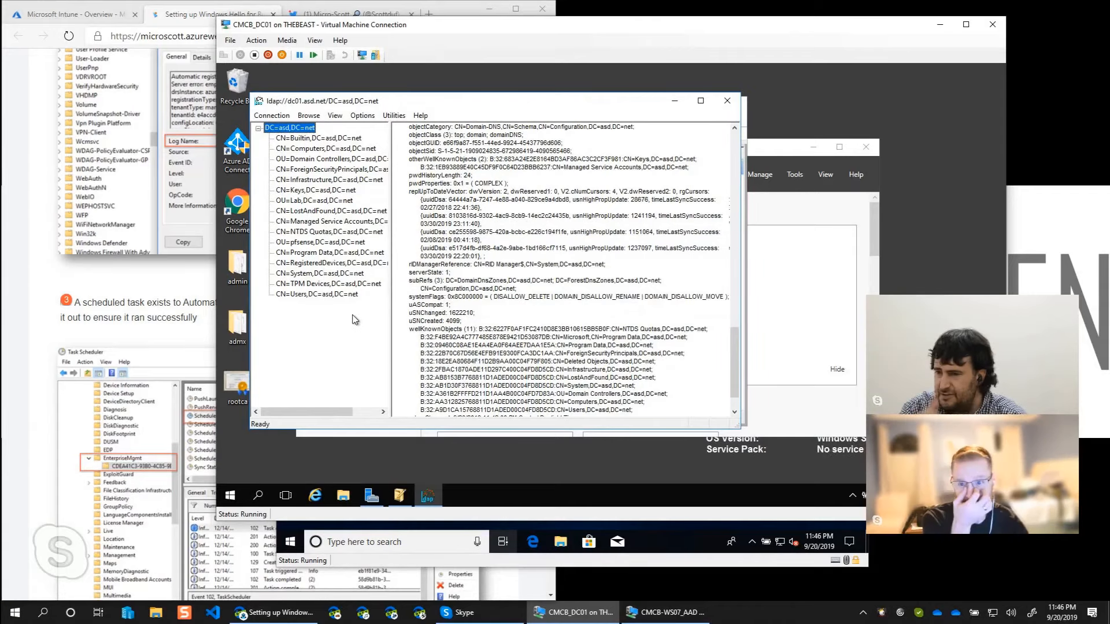
Expand CN=Users, then OU=Lab and its OU=Users, and load the attributes of the lab user account
click(328, 295)
double_click(327, 294)
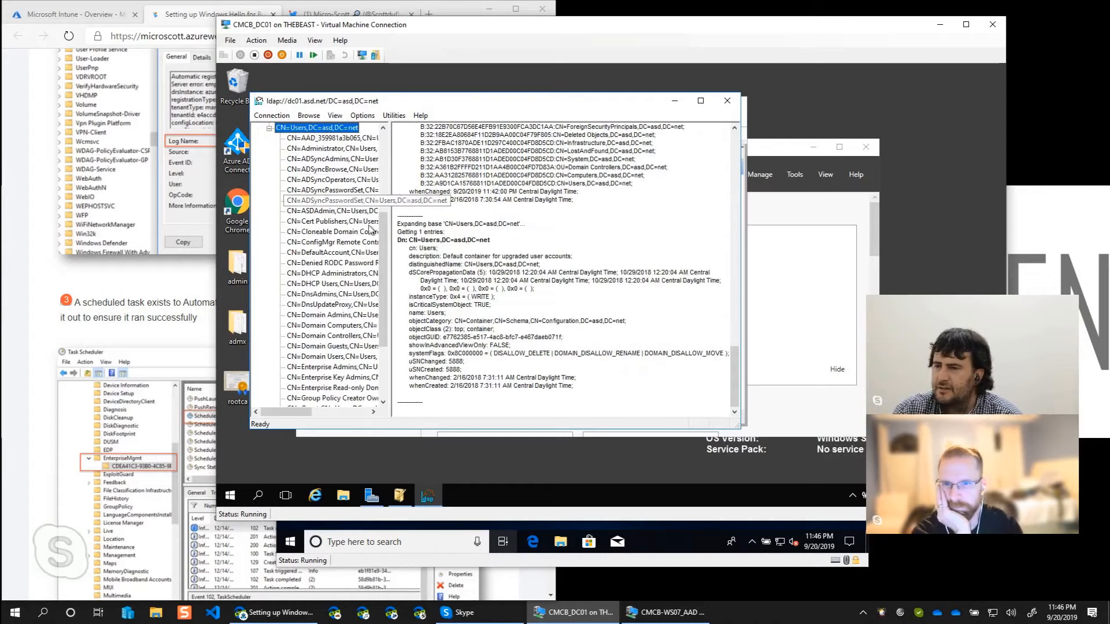
scroll(380, 256, up, 5)
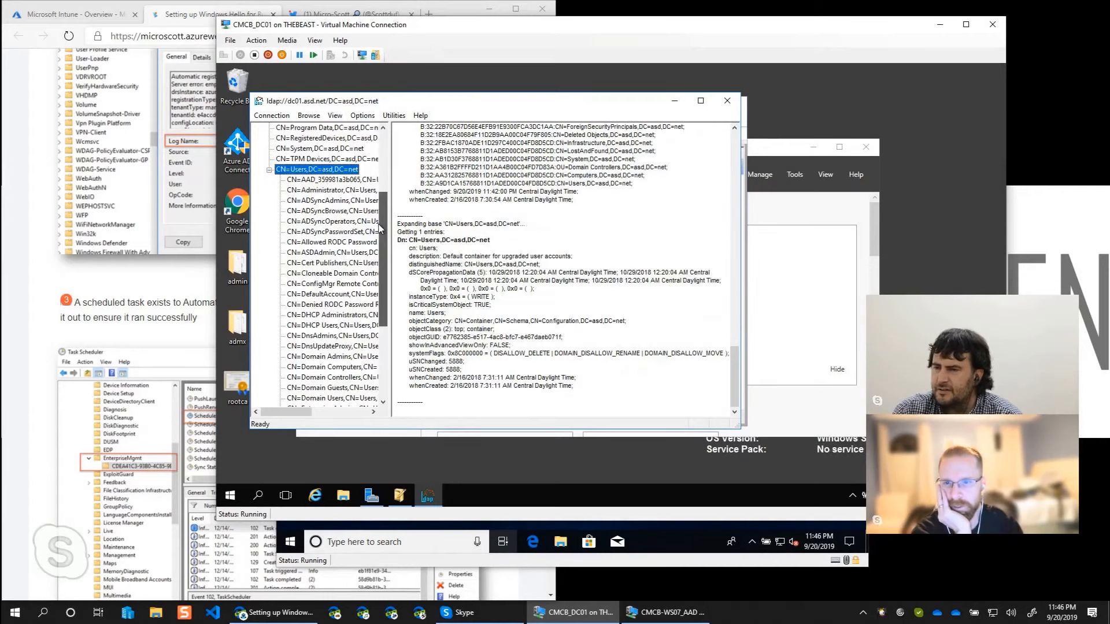
click(289, 200)
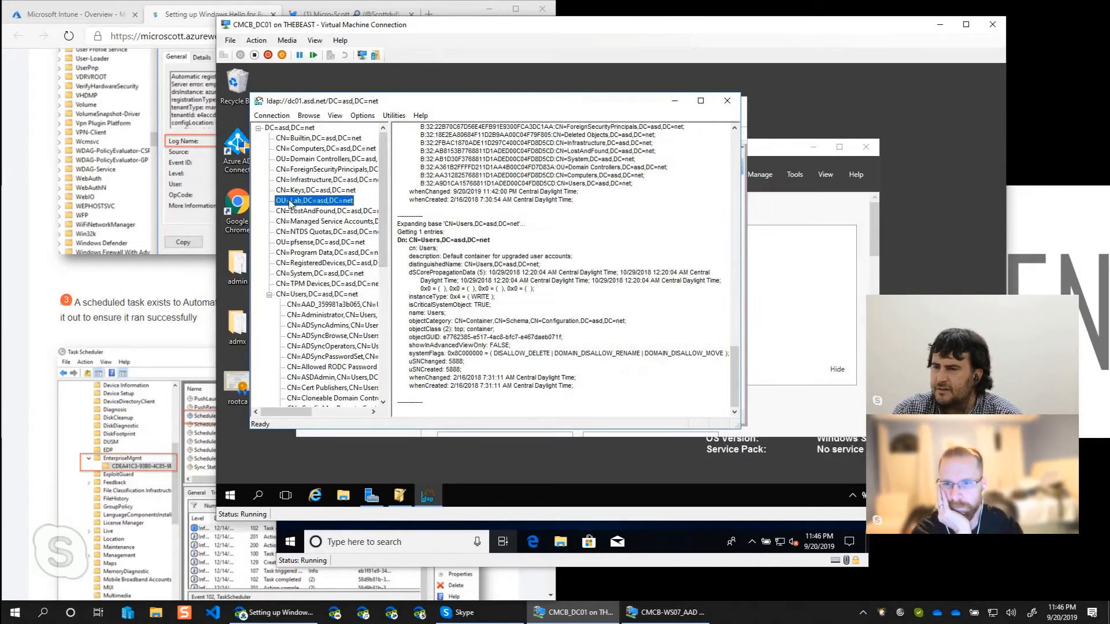
double_click(289, 201)
double_click(336, 264)
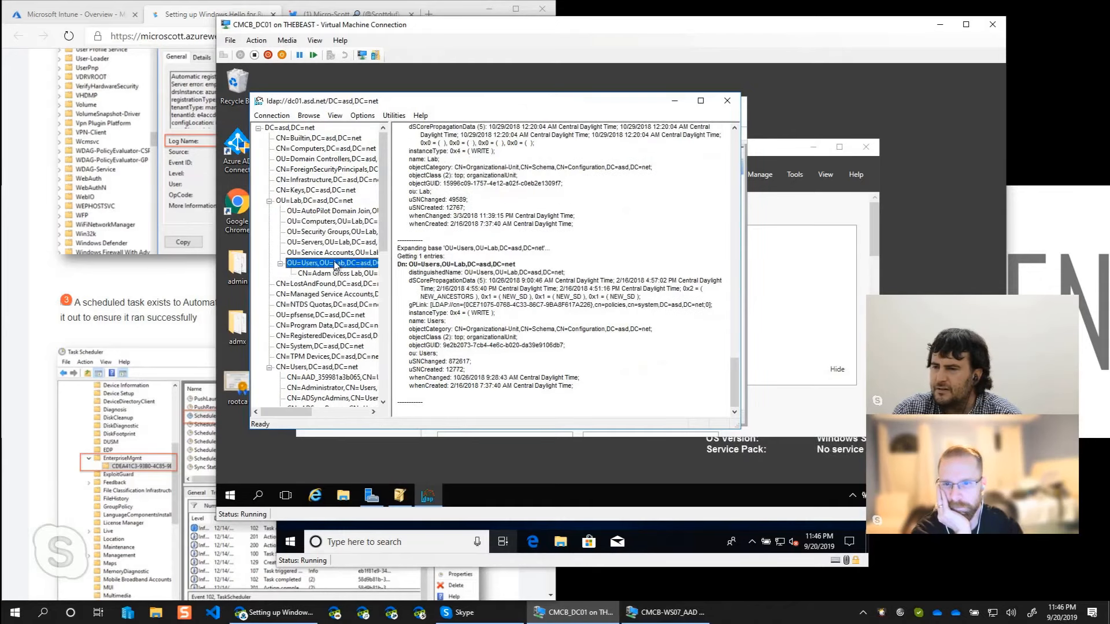
double_click(338, 273)
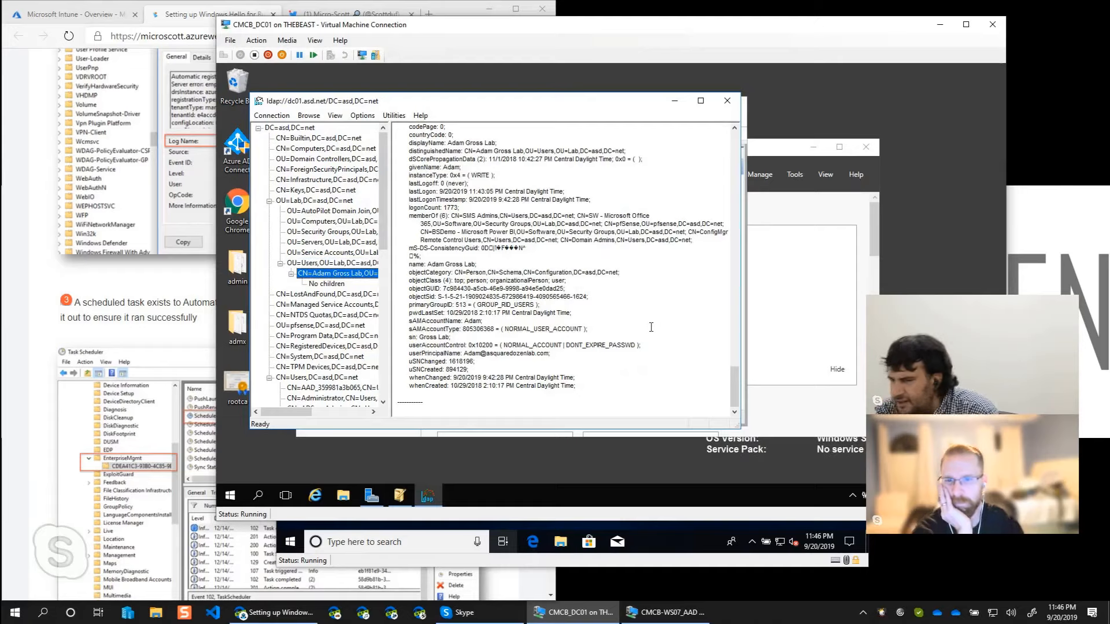
Look through the rest of the directory tree, then recheck the user entries in OU=Users under OU=Lab
click(270, 201)
scroll(384, 219, down, 3)
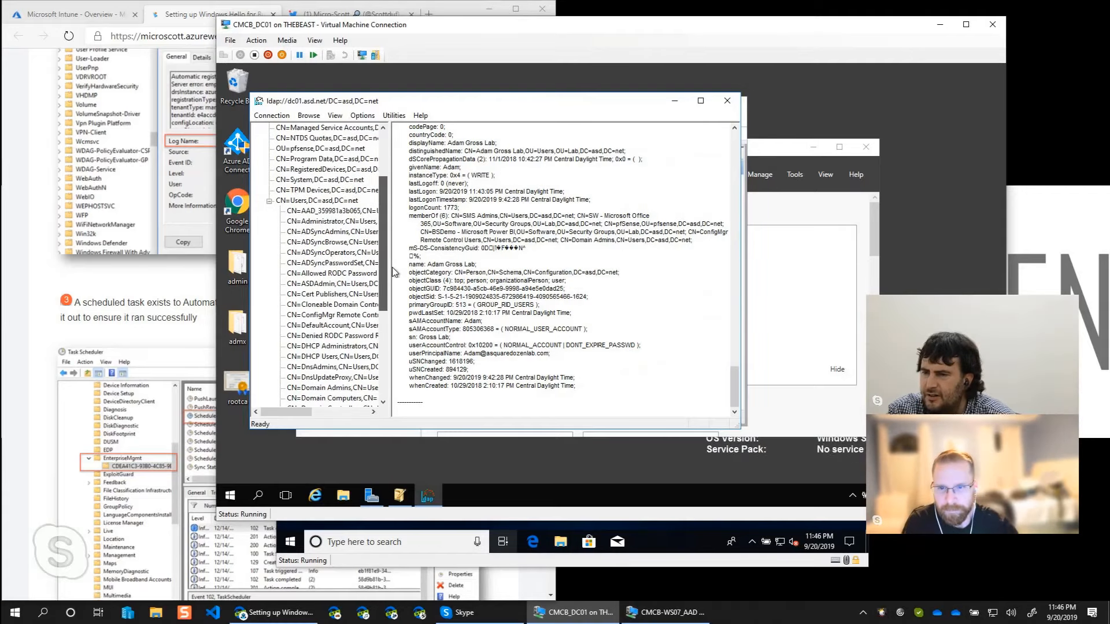
scroll(398, 282, down, 3)
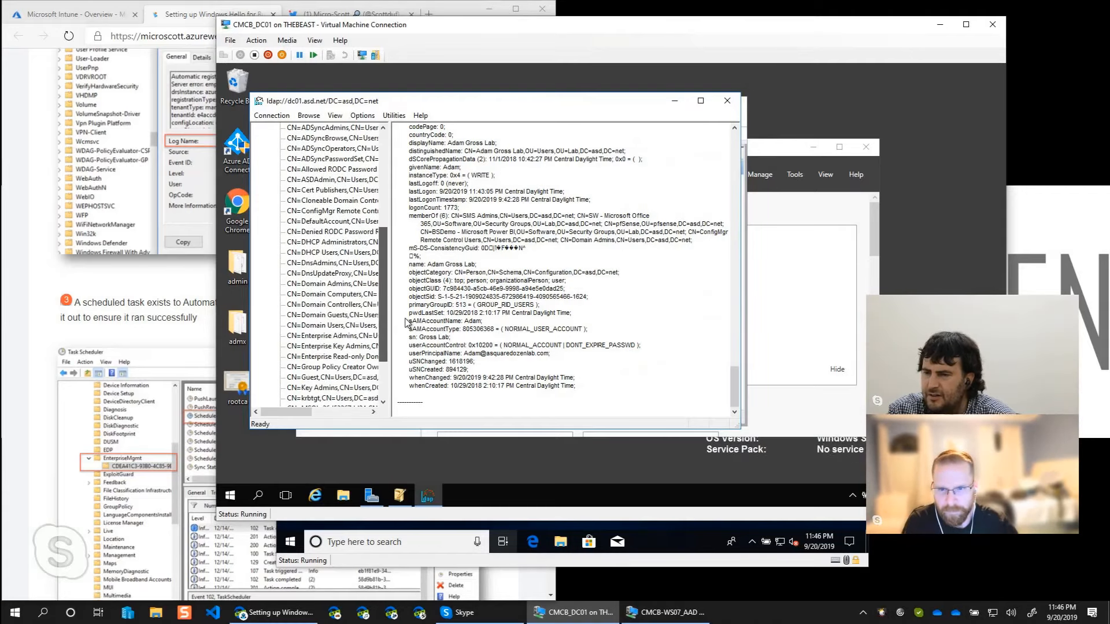
scroll(408, 322, up, 7)
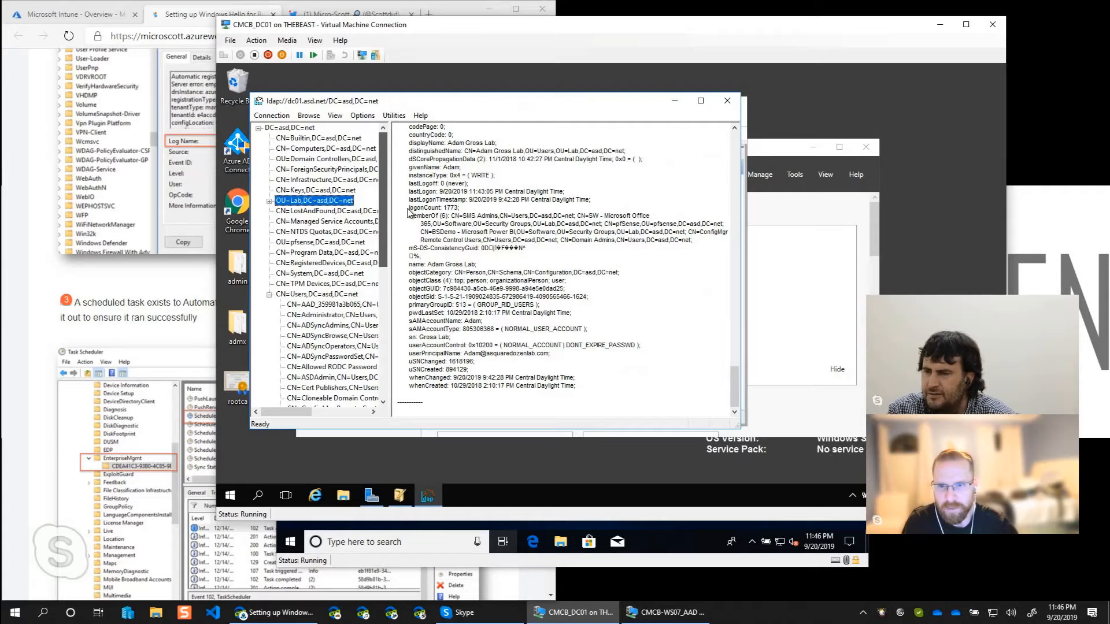
click(269, 202)
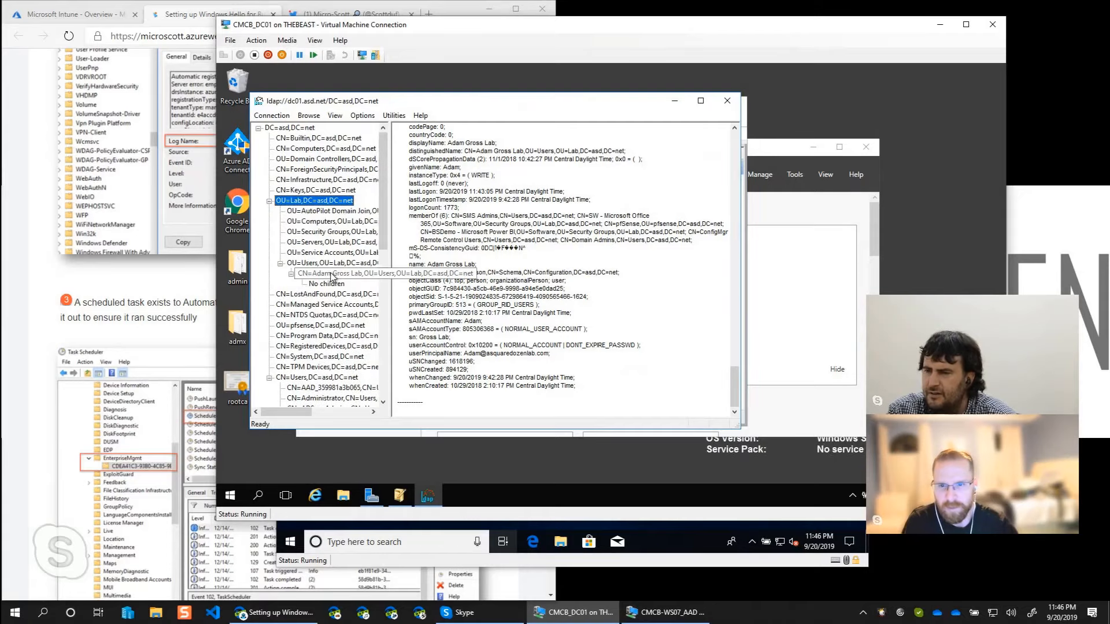
click(340, 264)
double_click(340, 265)
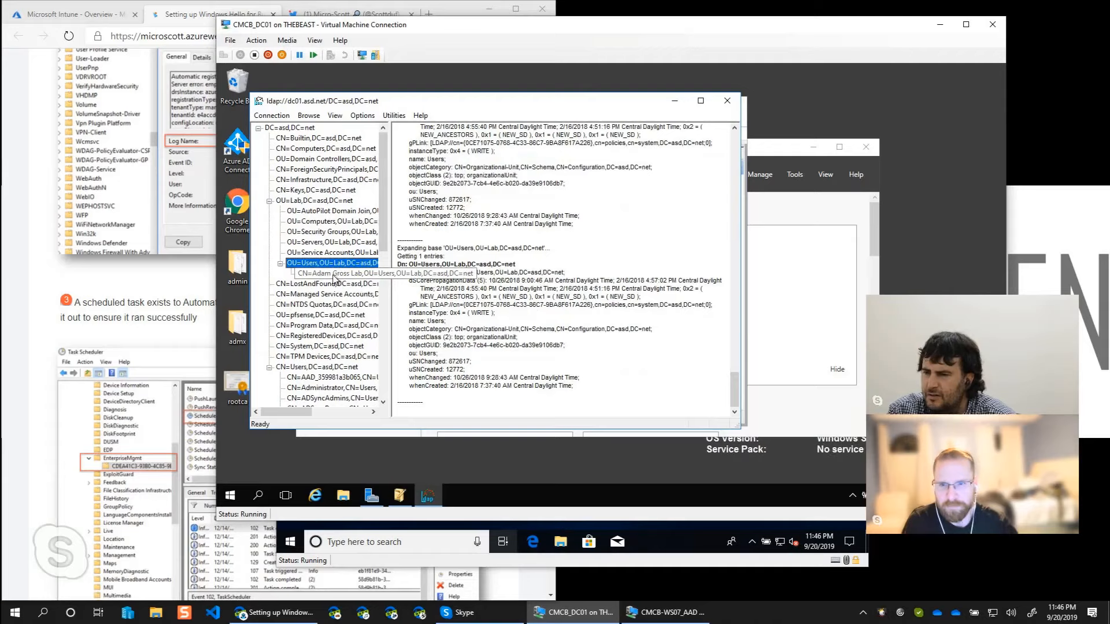
click(334, 275)
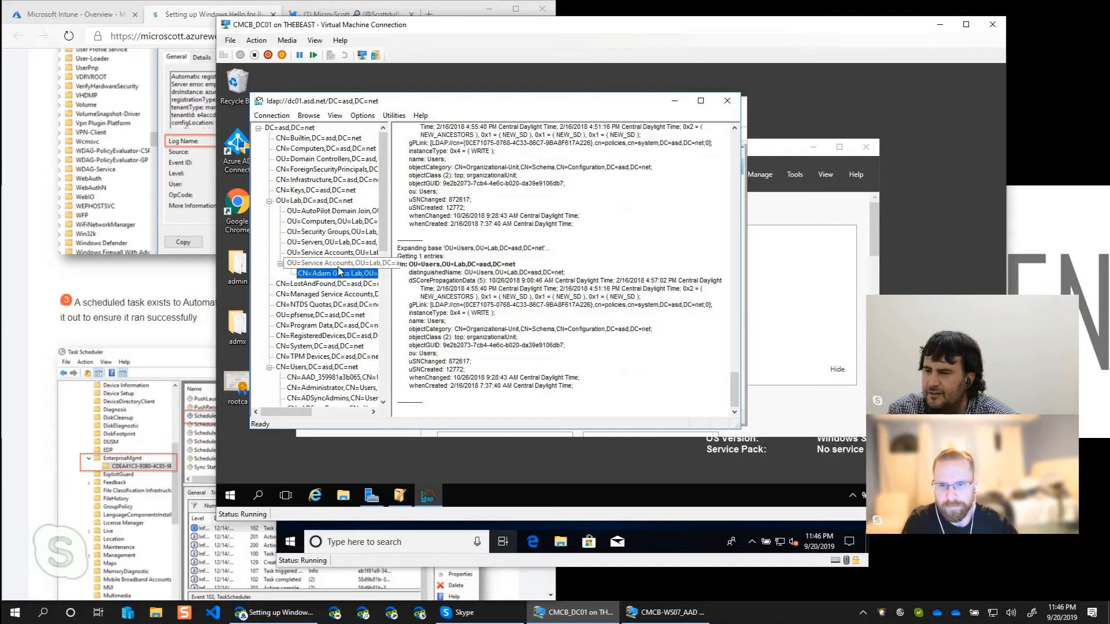
Look through the accounts and groups in the domain's CN=Users container
scroll(350, 324, down, 3)
click(349, 274)
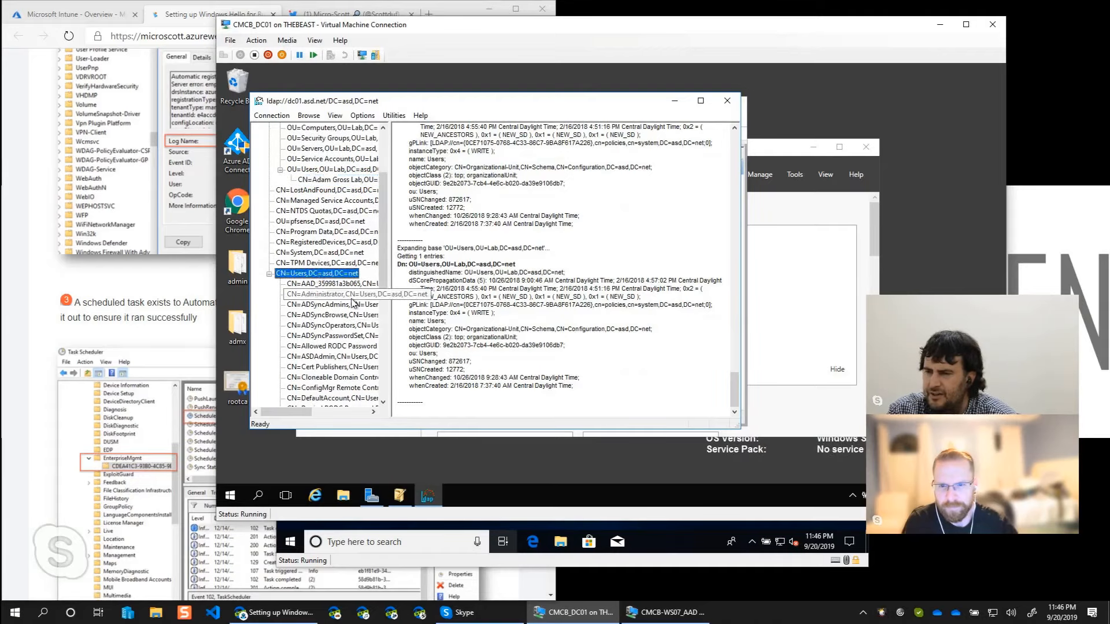
scroll(352, 303, down, 2)
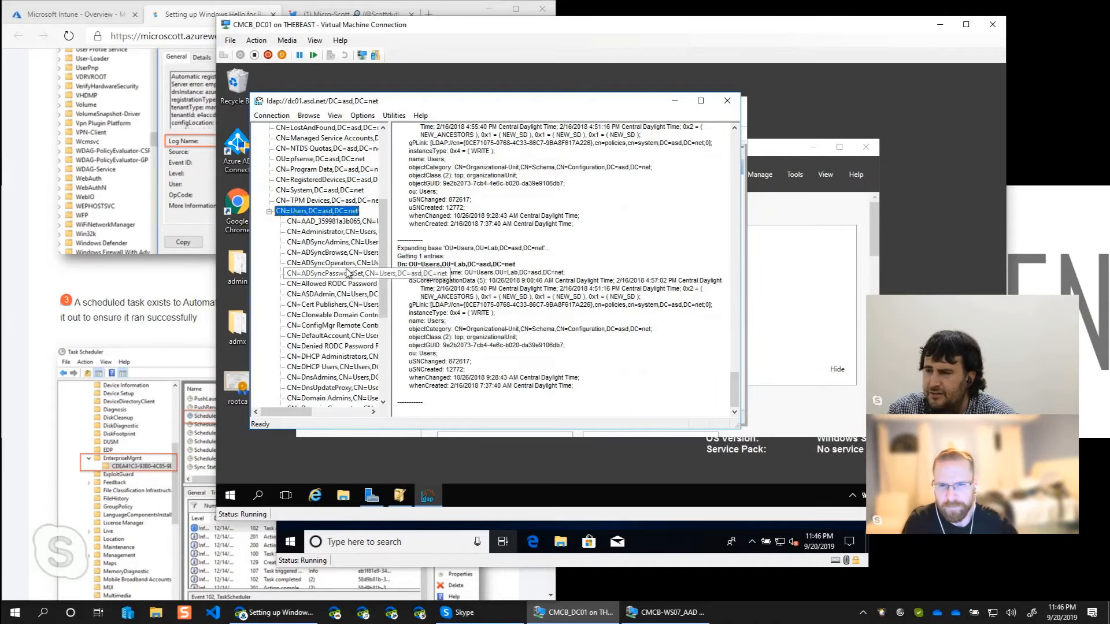
scroll(349, 258, down, 6)
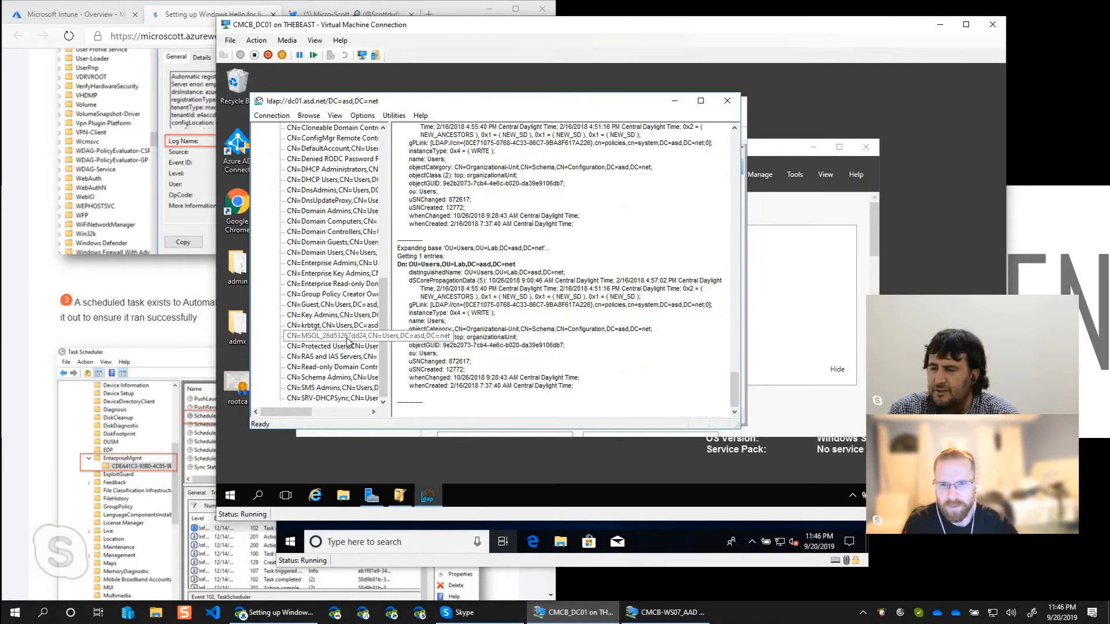
scroll(348, 342, up, 6)
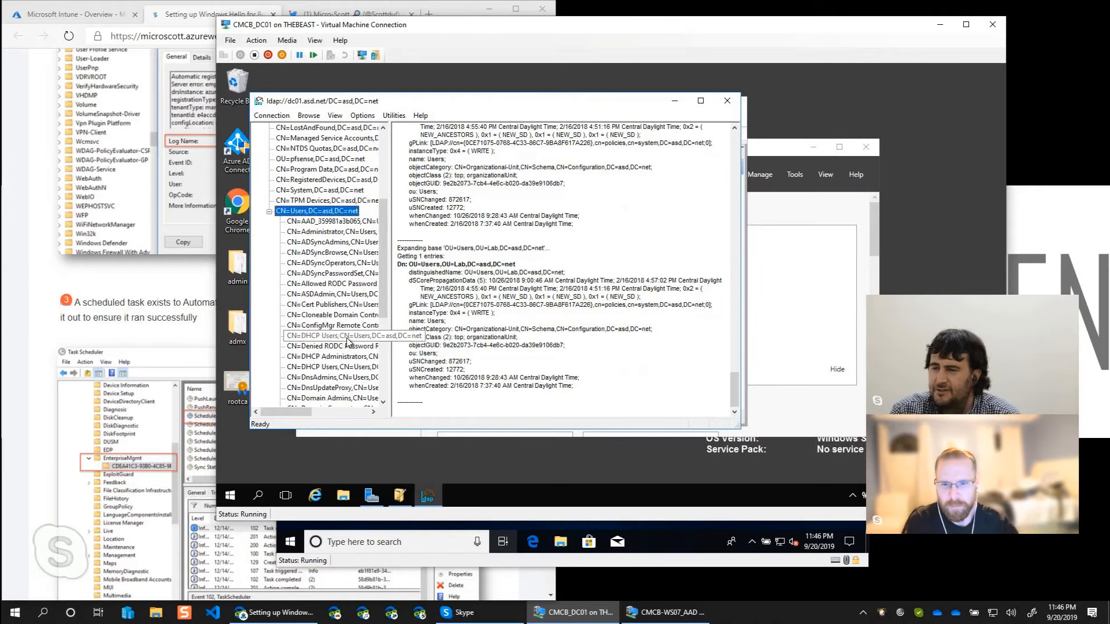
Search the DC01 apps for "active" and open Active Directory Users and Computers
click(230, 496)
text(active)
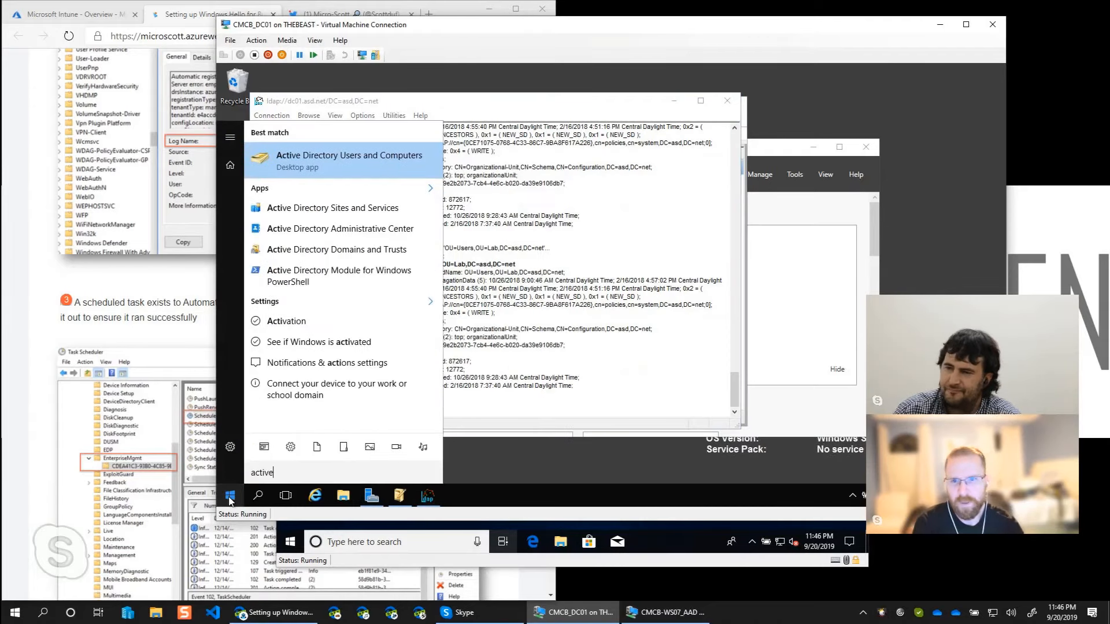
click(345, 173)
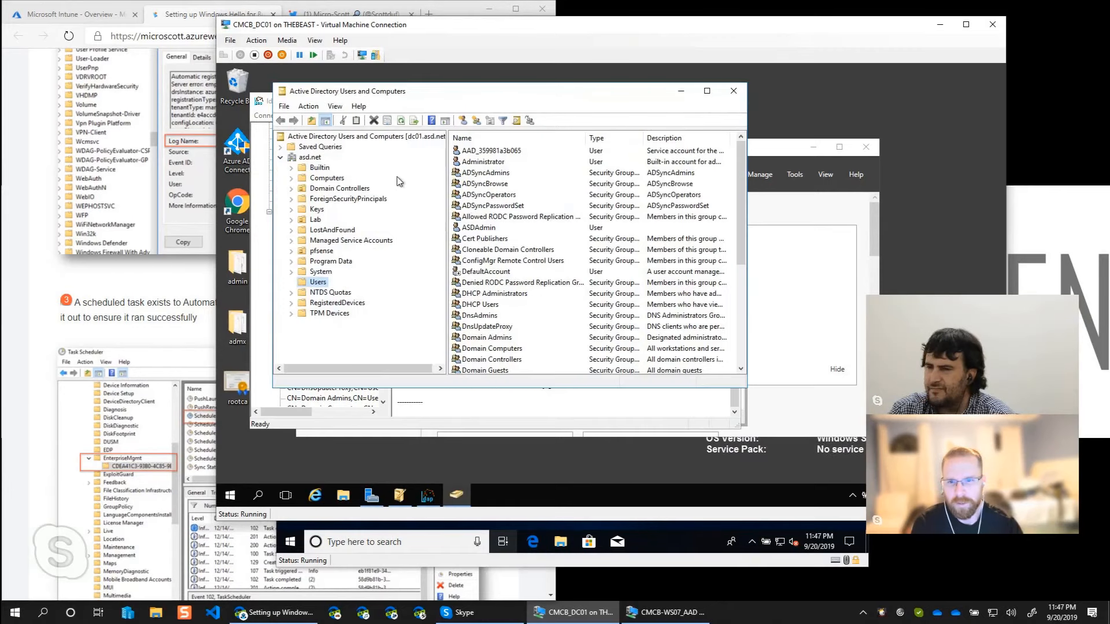
Find the lab user account in the asd.net domain by first name and select it in the results
right_click(314, 158)
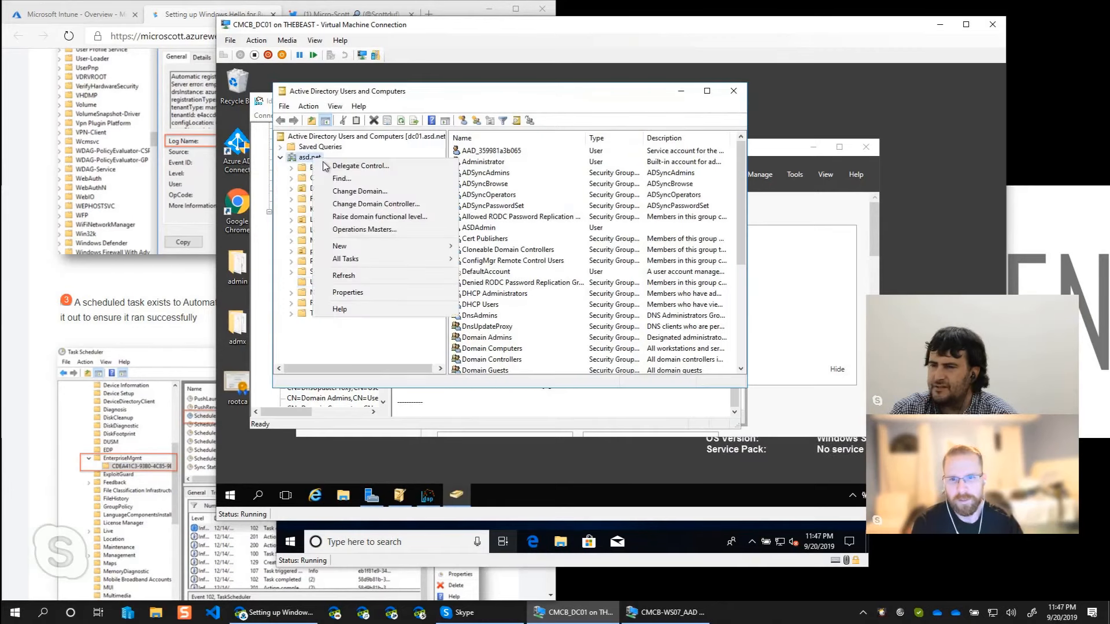
click(348, 178)
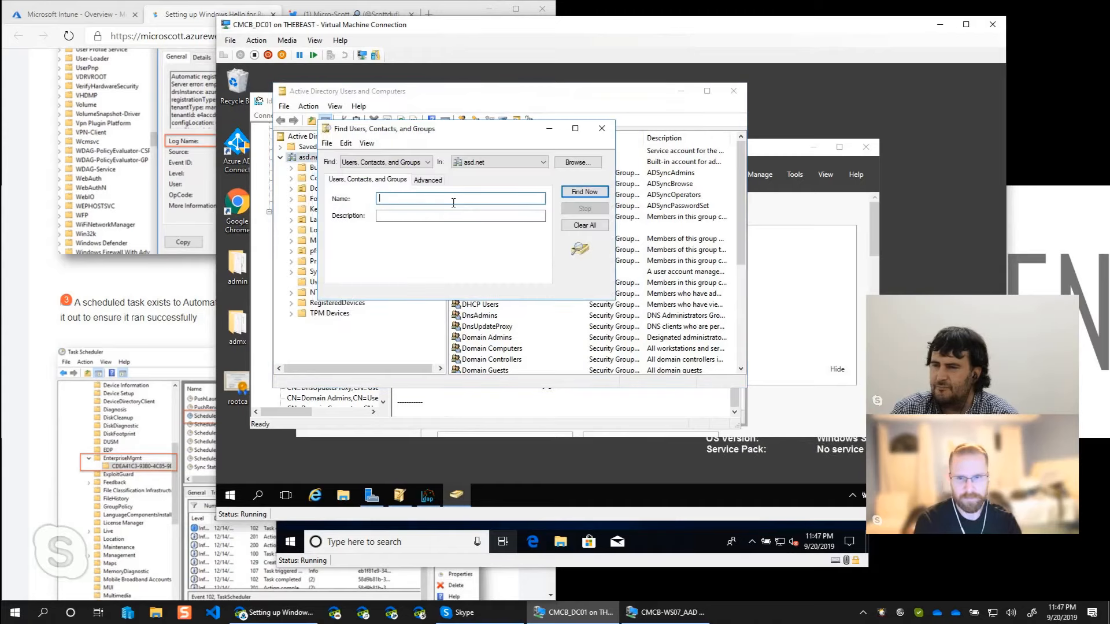
text(adam)
key(Return)
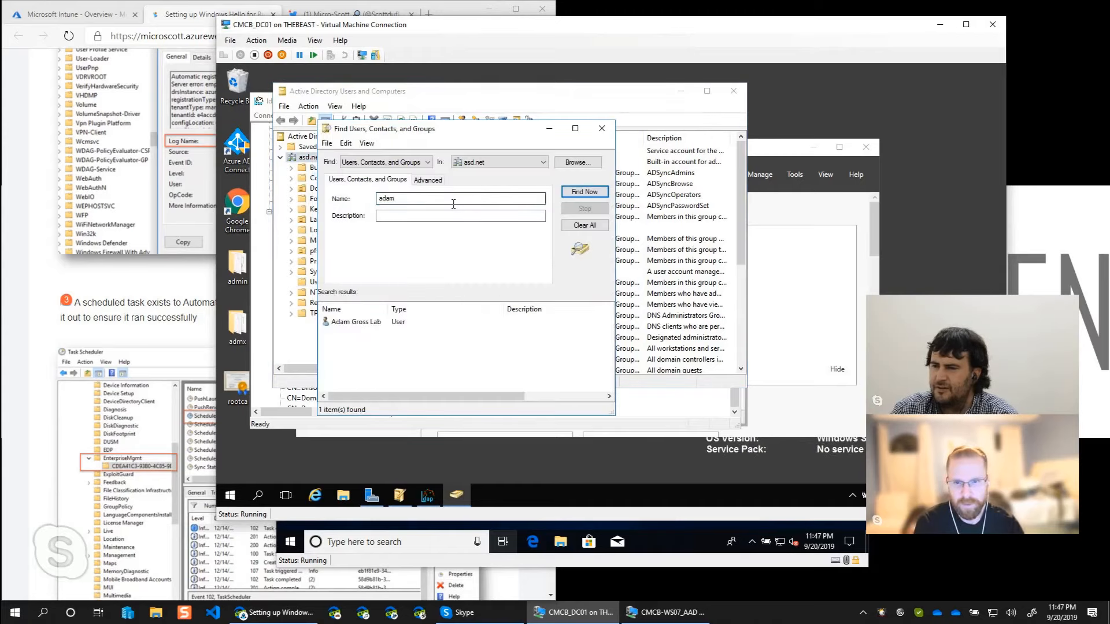
click(377, 324)
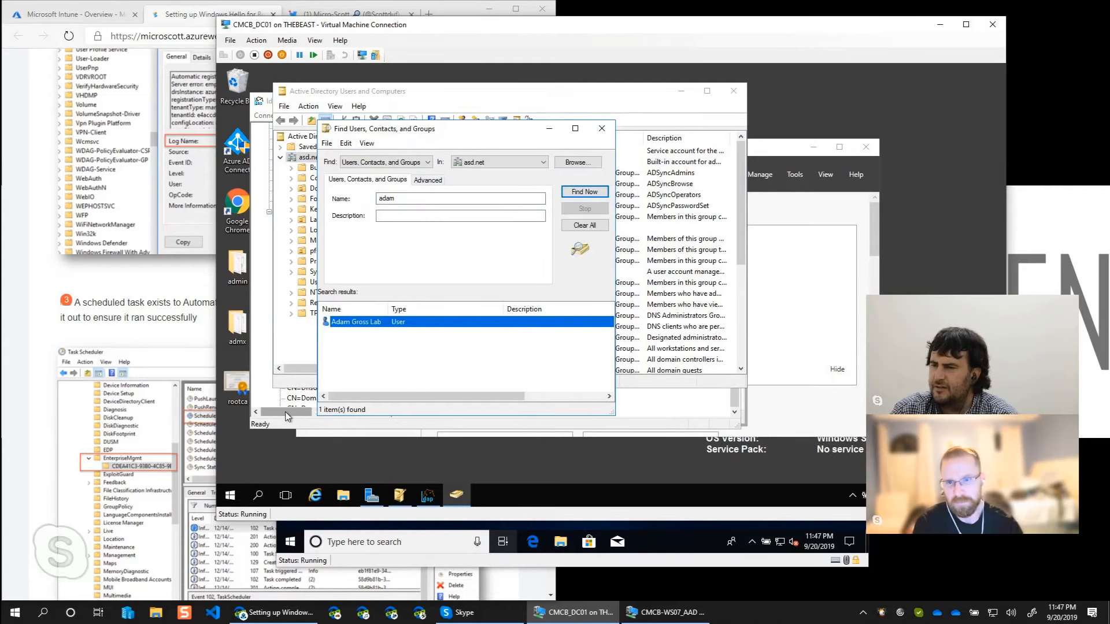
Return to Ldp, expand the lab user's entry under OU=Users in OU=Lab, and examine its attributes
click(427, 495)
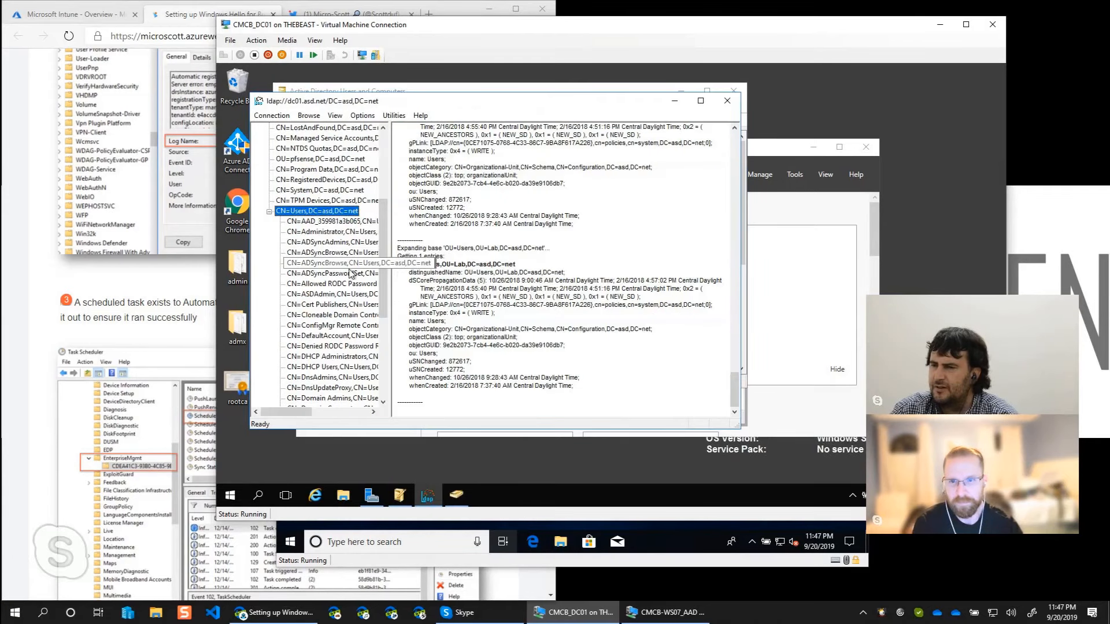
scroll(329, 244, up, 5)
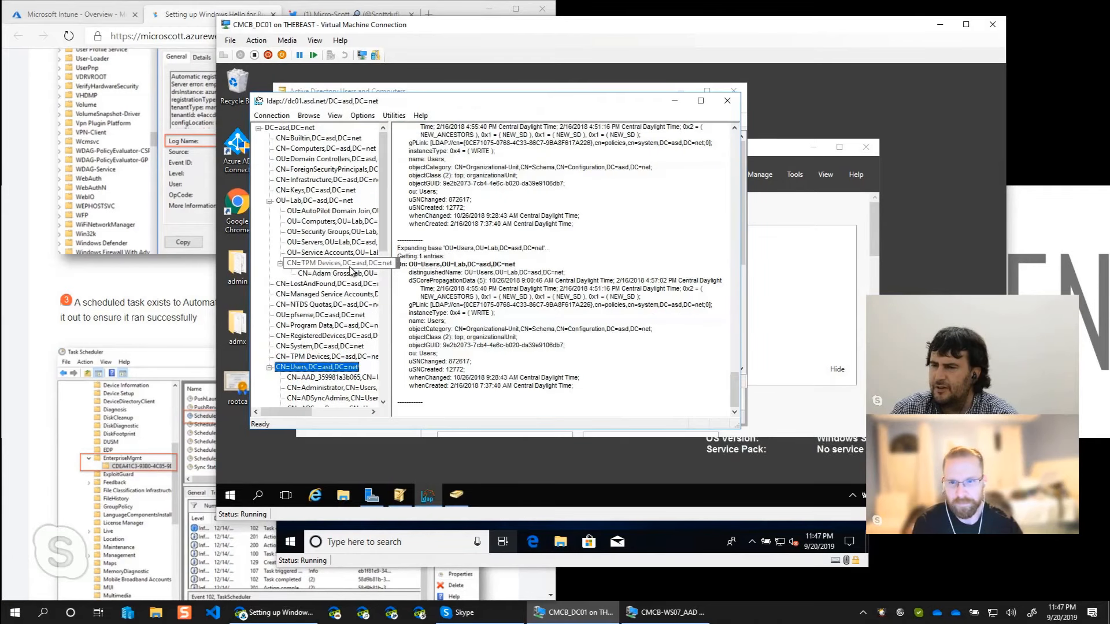
double_click(334, 273)
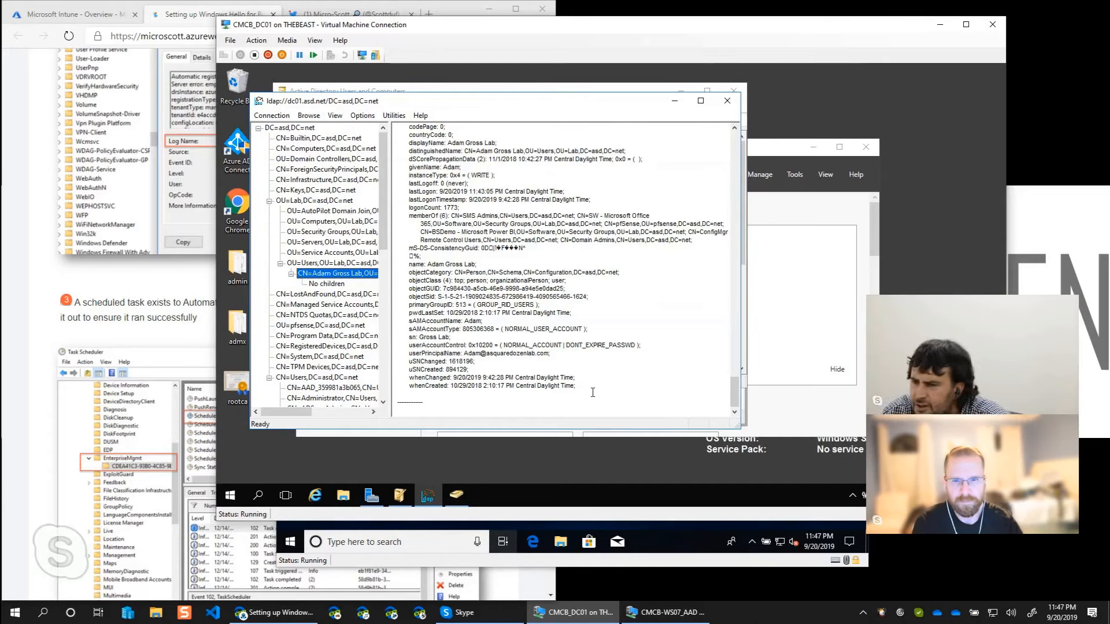
scroll(593, 393, up, 3)
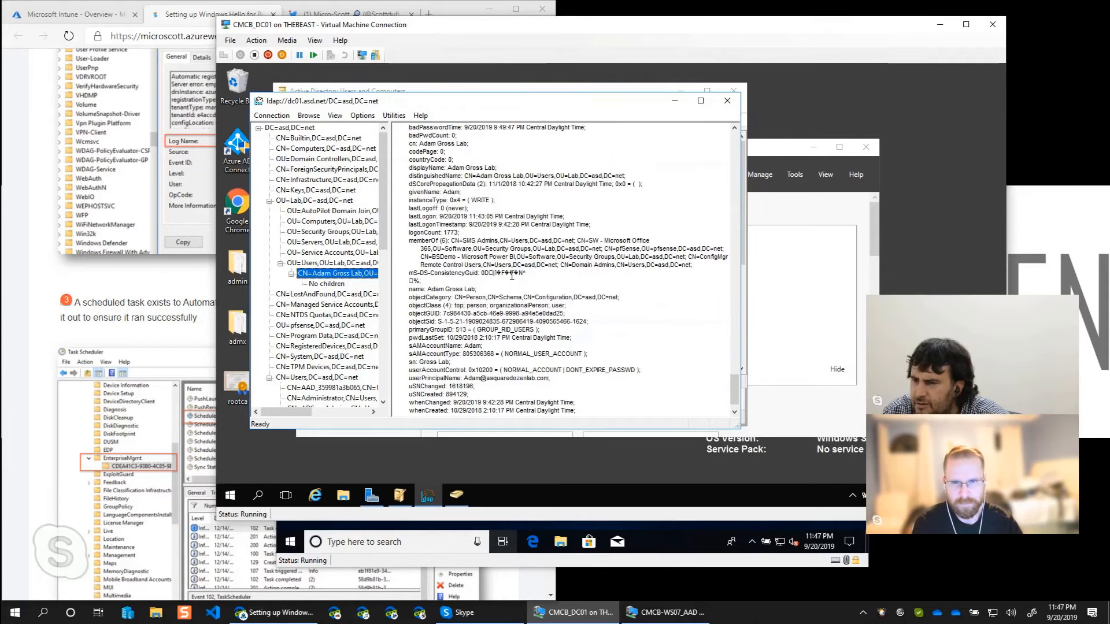
scroll(503, 272, up, 3)
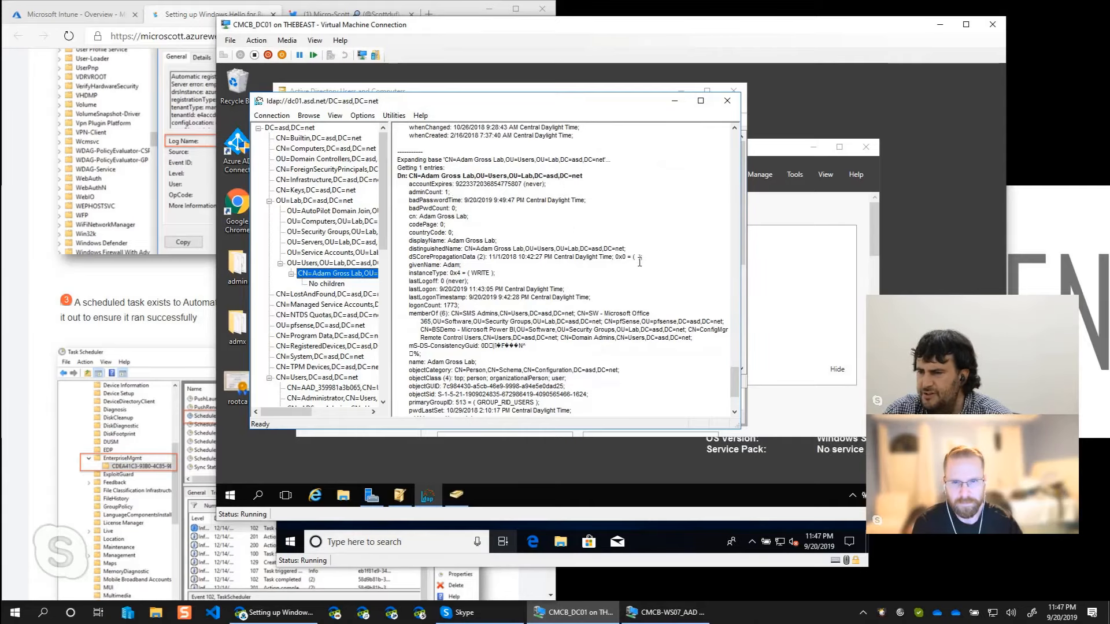
scroll(639, 262, down, 4)
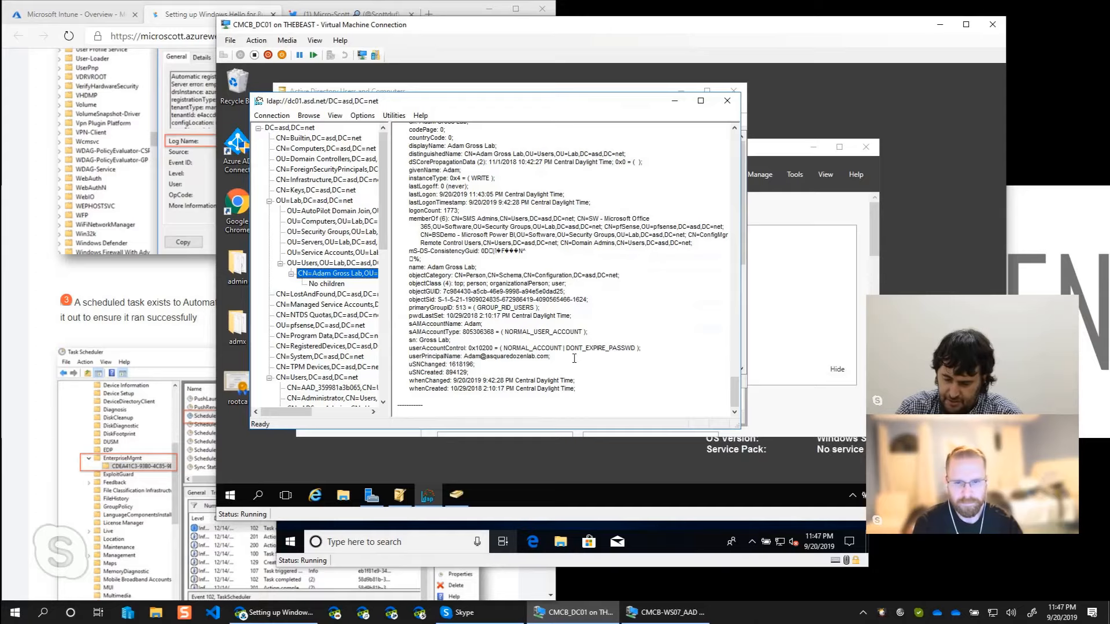
click(290, 546)
click(289, 547)
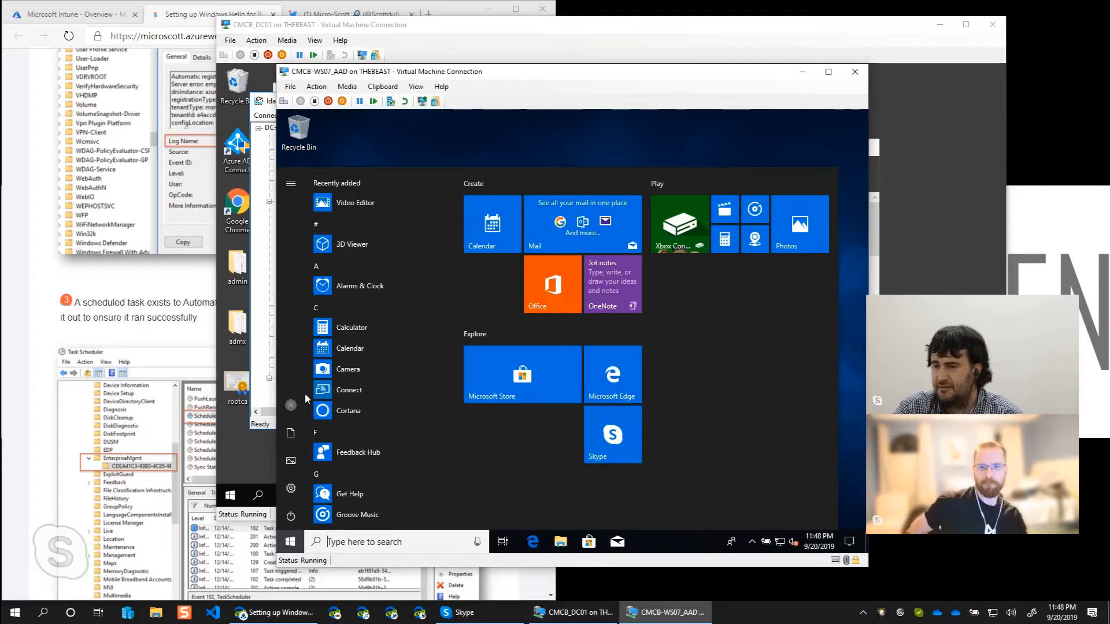
click(290, 407)
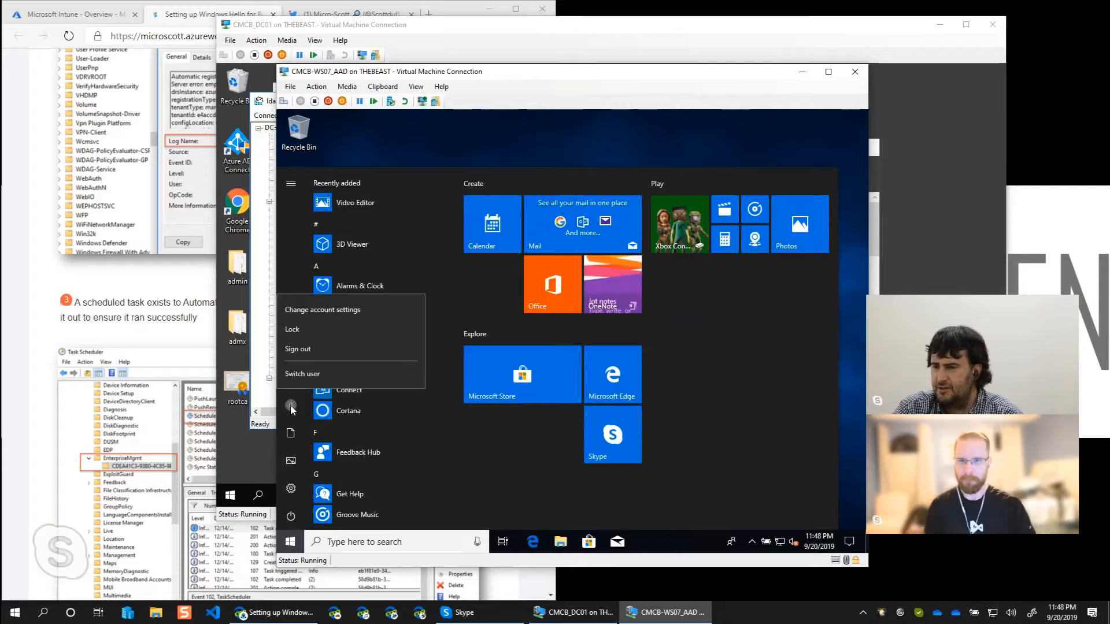
click(313, 352)
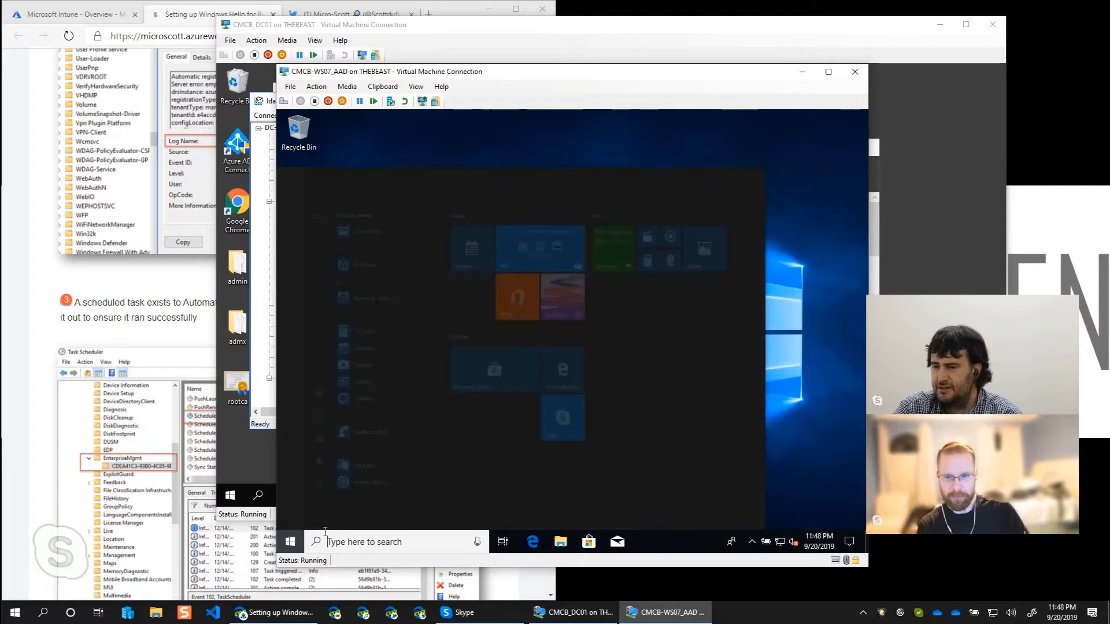
key(super)
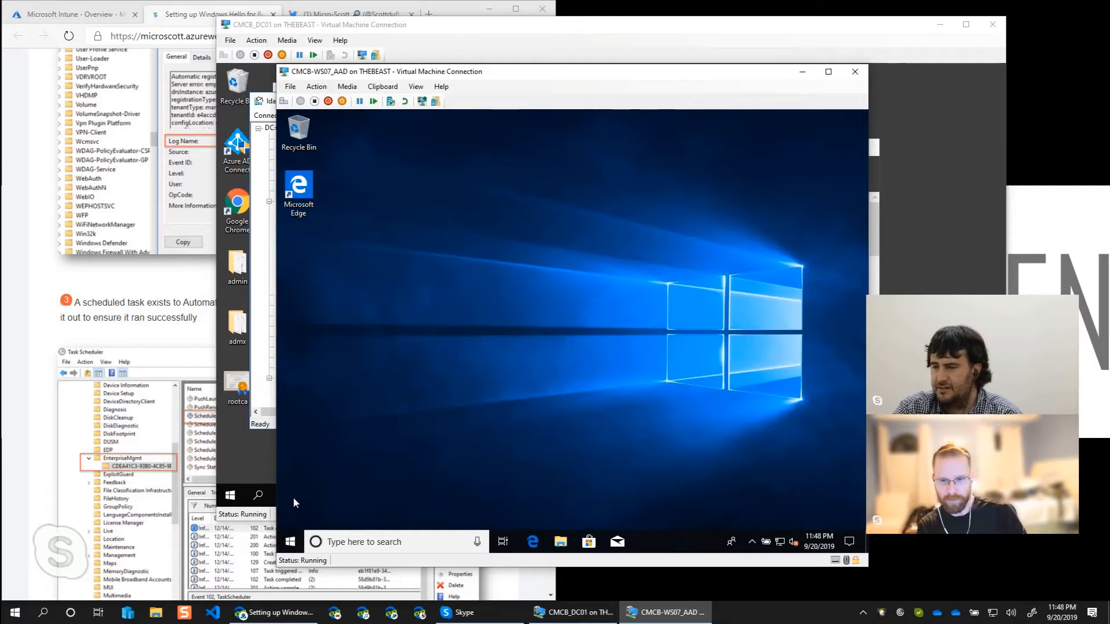
Open the account sign-in options in Windows Settings on the CMCB-WS07_AAD workstation
key(super)
click(292, 487)
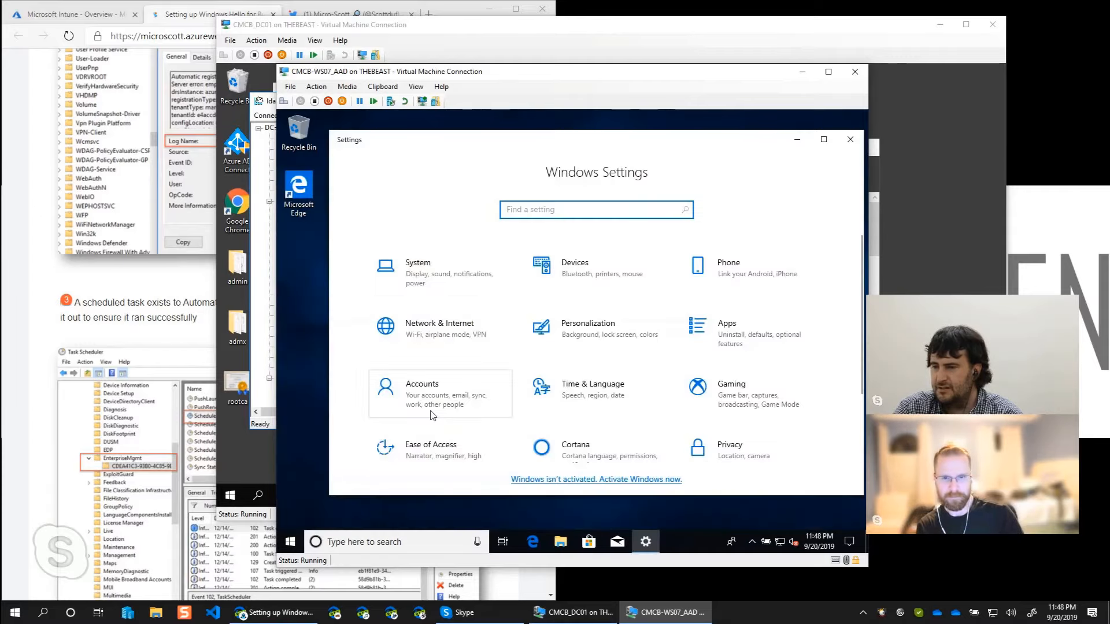
click(430, 412)
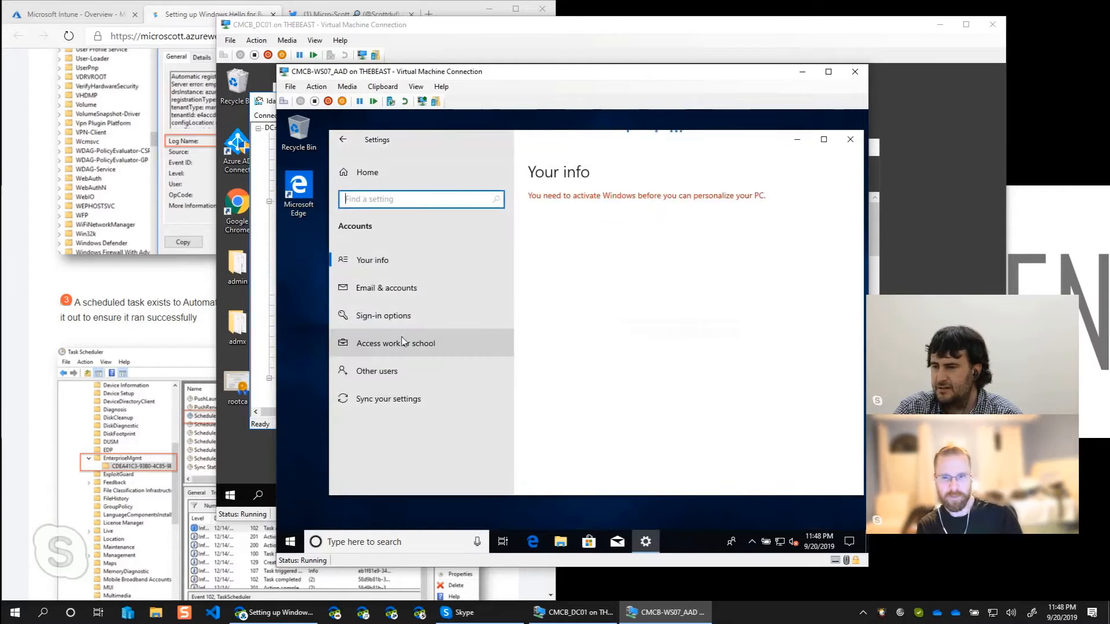
click(403, 316)
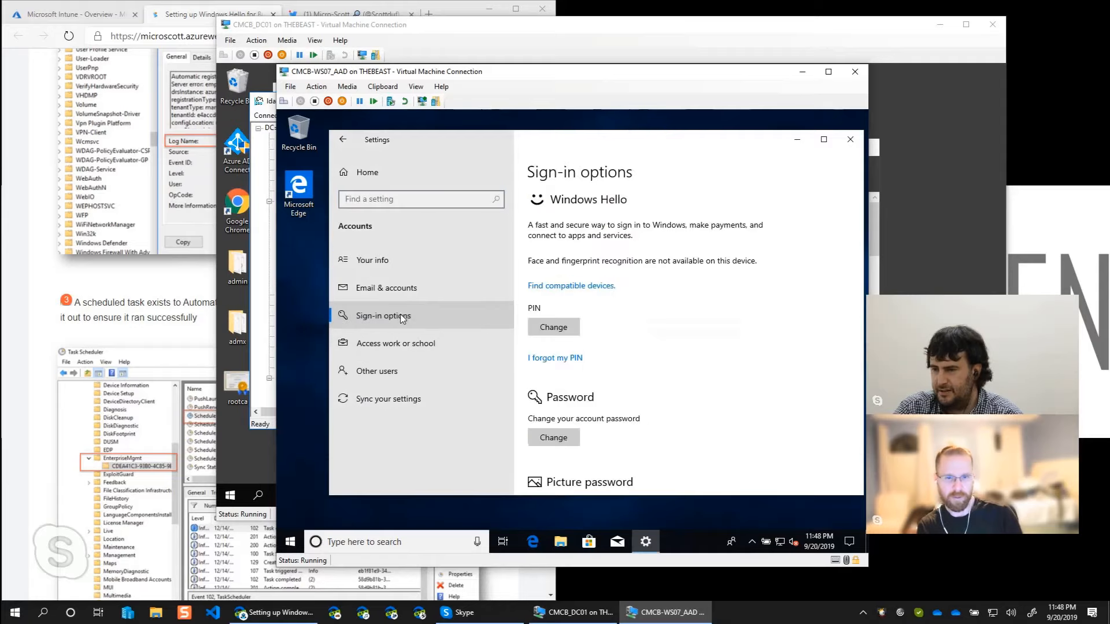
Change the Windows Hello PIN by entering the current PIN and then the new PIN with its confirmation
click(553, 327)
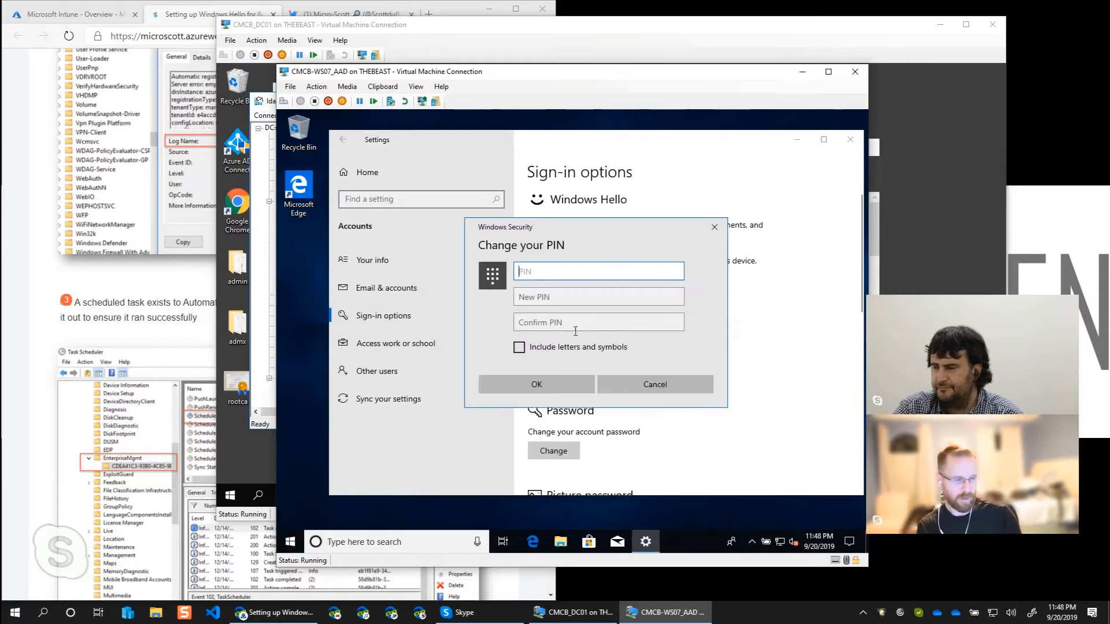
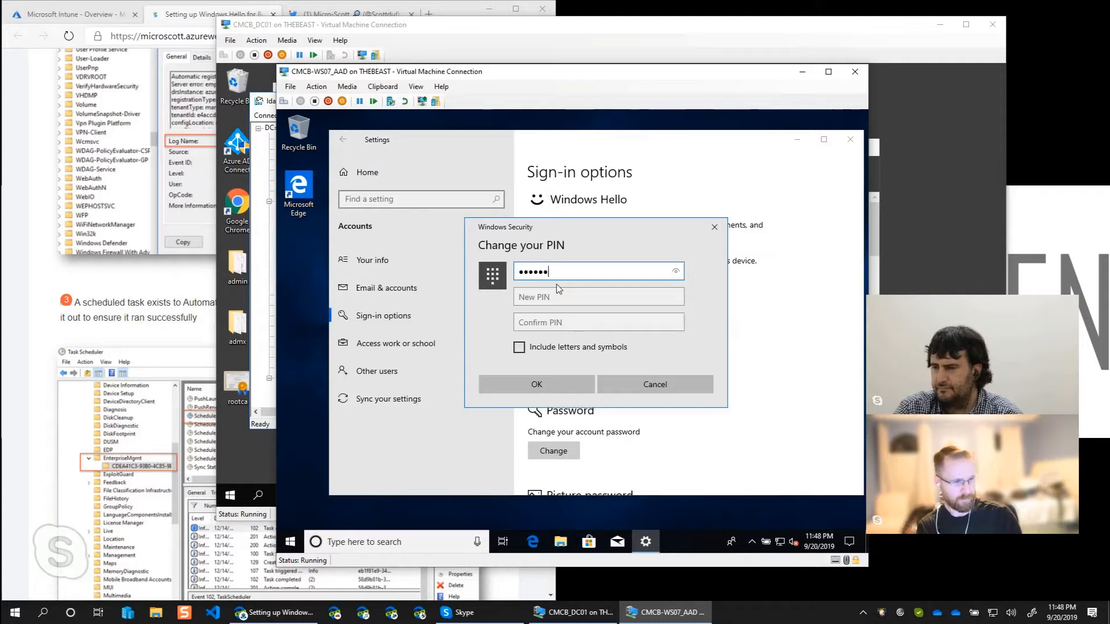
key(Tab)
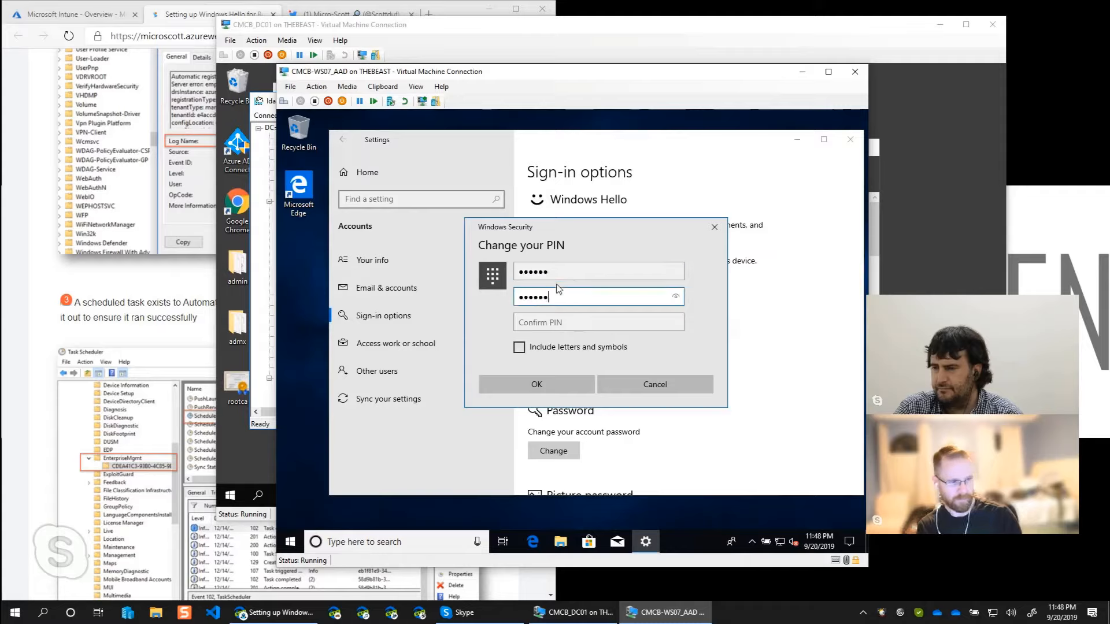
key(Tab)
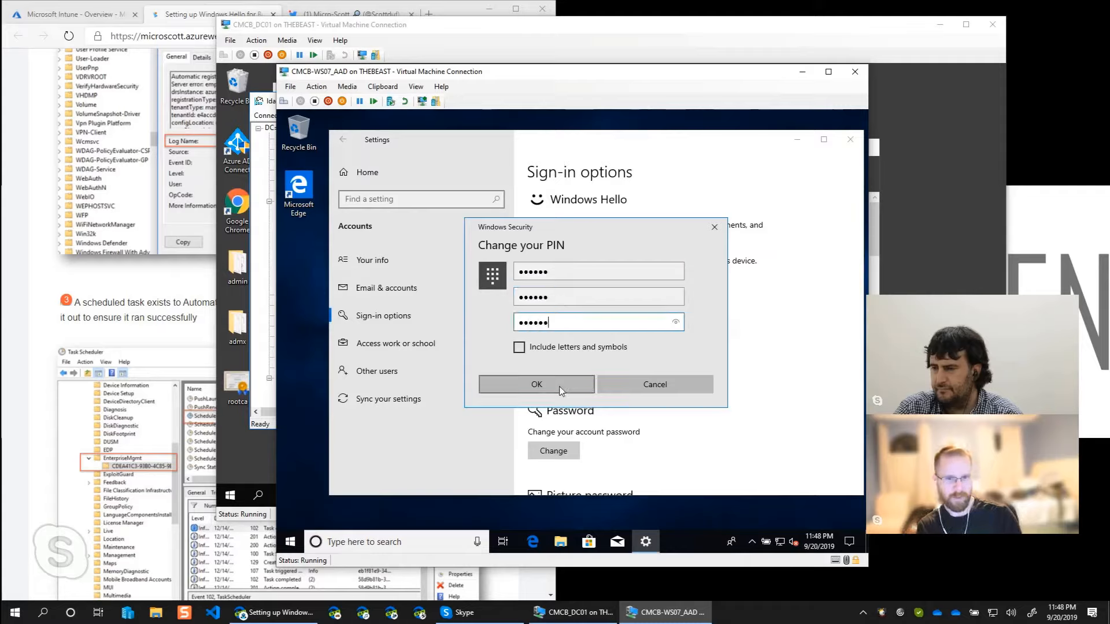
click(560, 391)
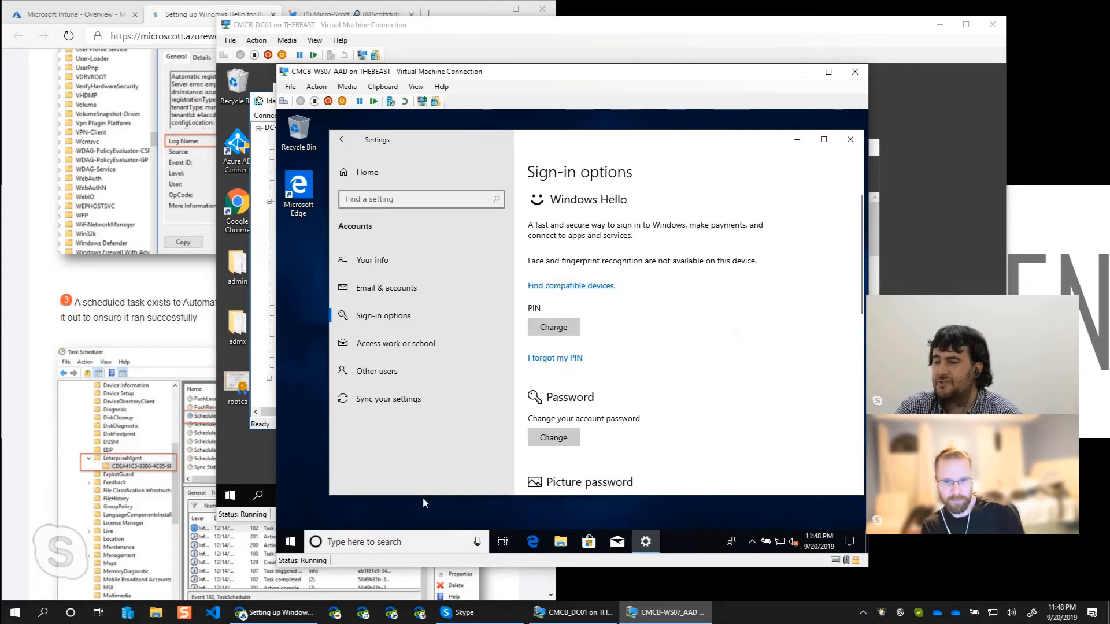
Switch to Ldp on DC01, reload the lab user's entry under OU=Users, and look through its attributes for the Windows Hello key
click(264, 426)
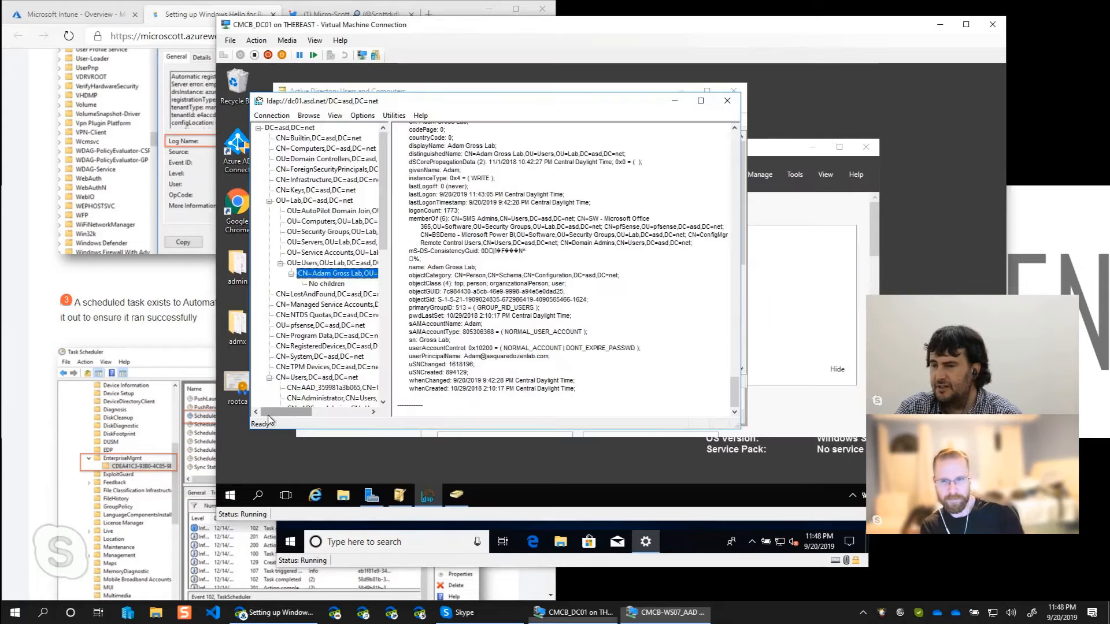
right_click(350, 278)
click(341, 277)
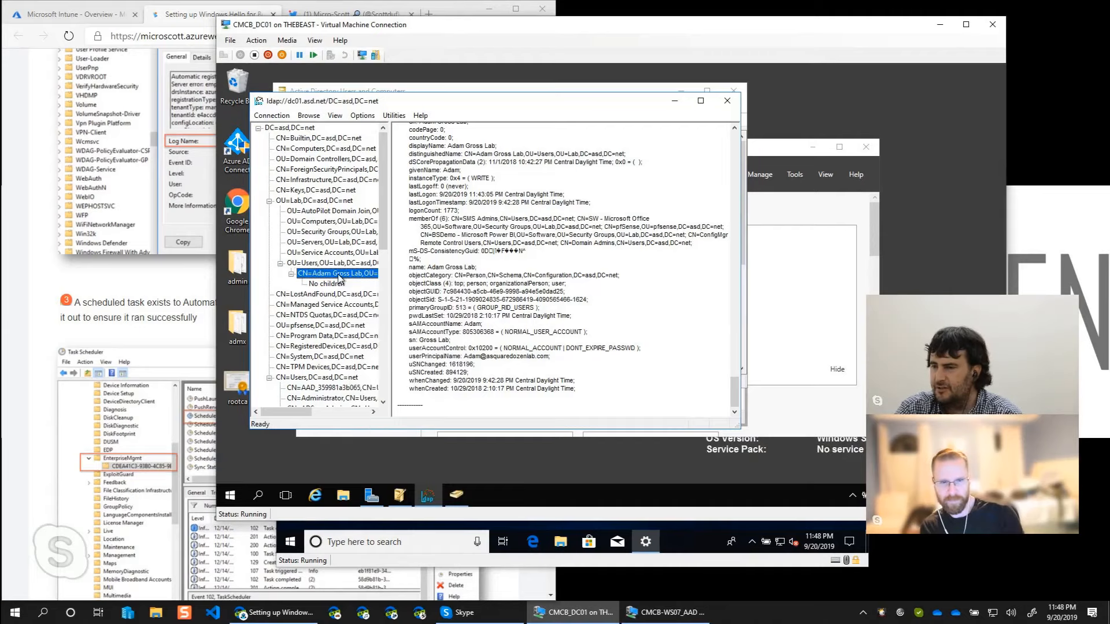
double_click(342, 276)
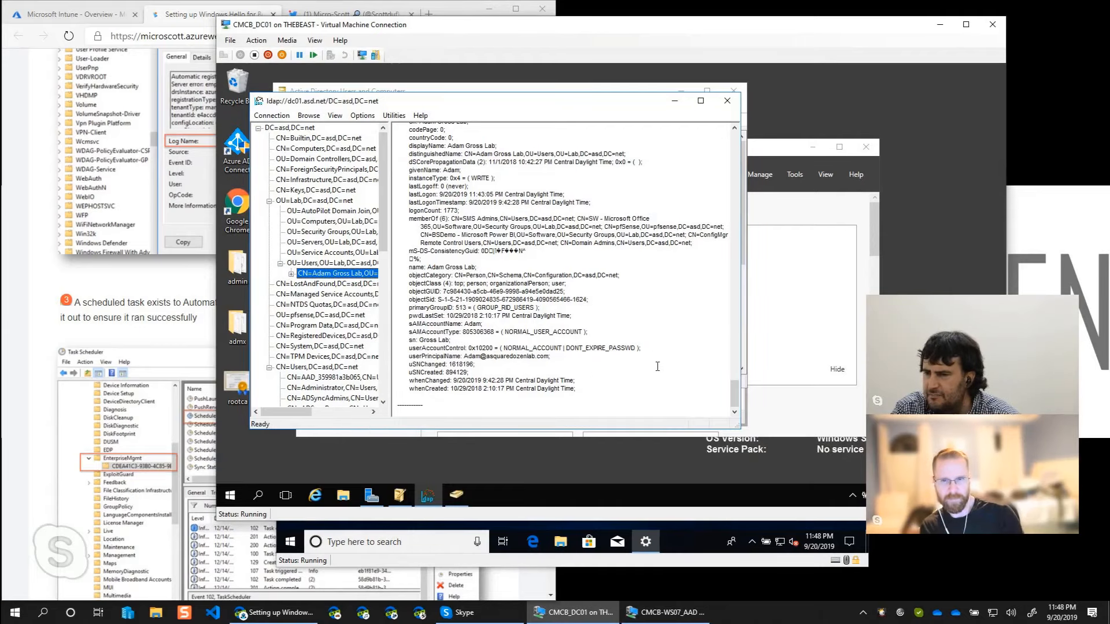
scroll(658, 366, up, 3)
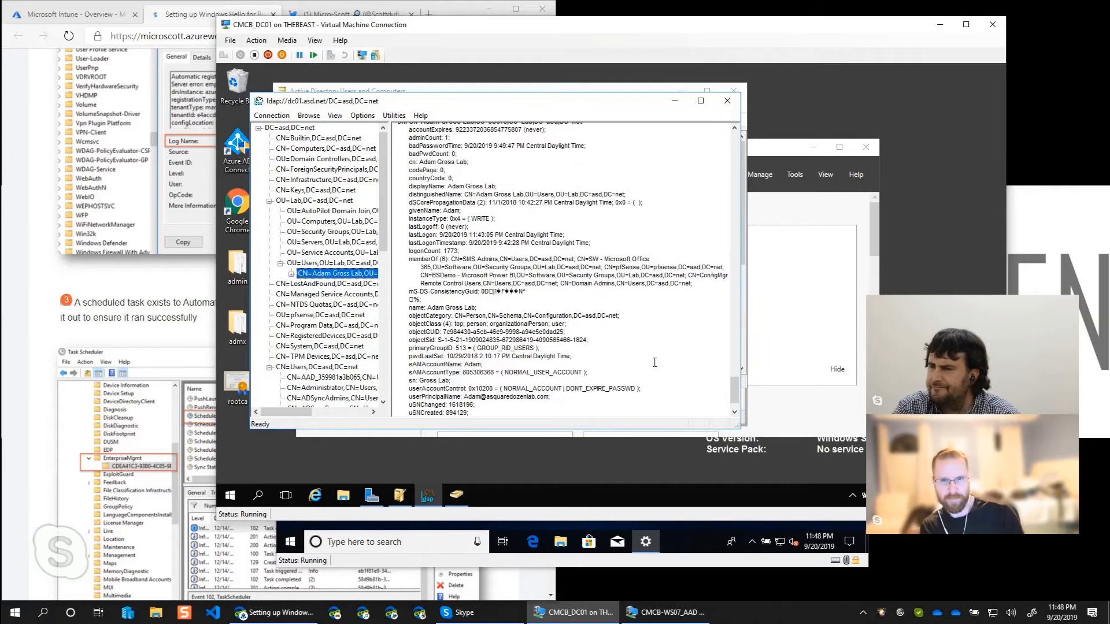
scroll(654, 363, up, 1)
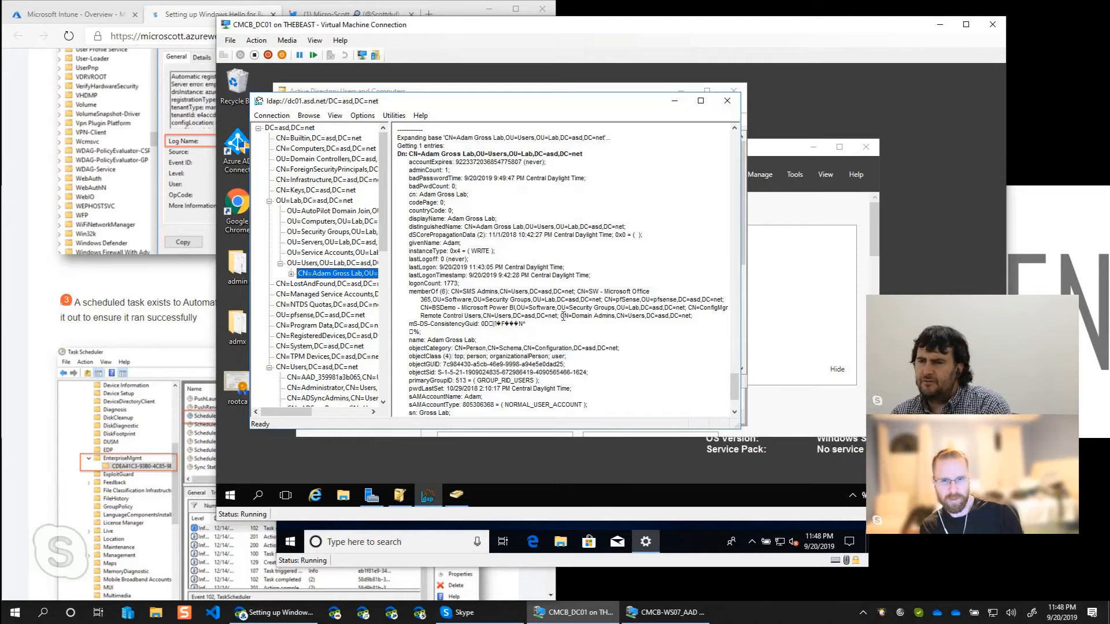
scroll(563, 318, down, 3)
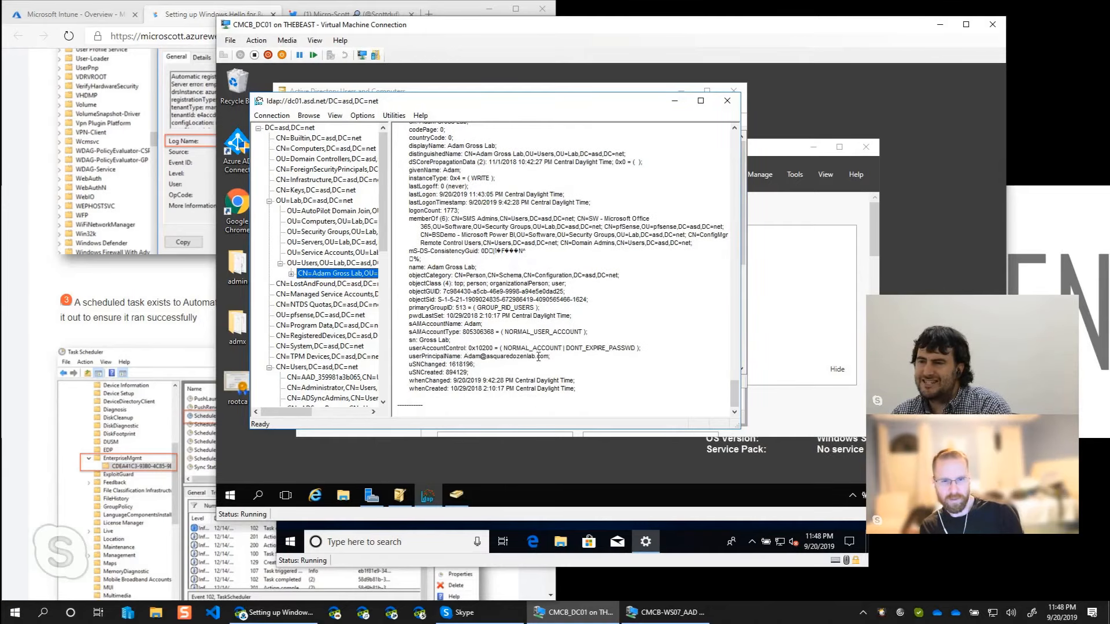
Check which account is signed in to CMCB-WS07_AAD in its account settings, and close Settings
click(696, 546)
click(291, 542)
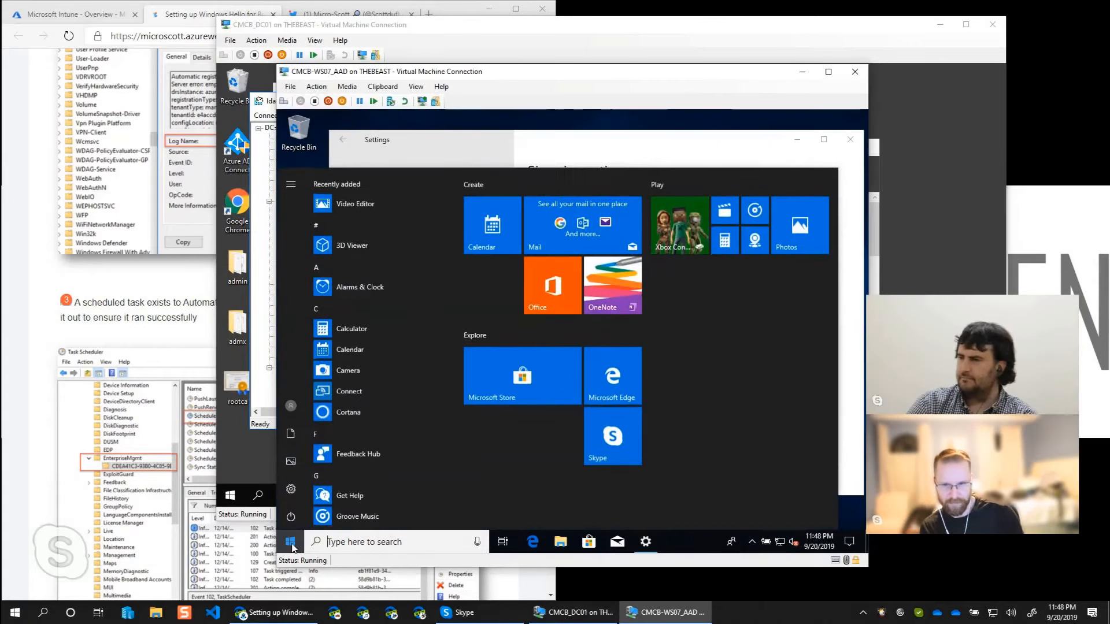
click(291, 405)
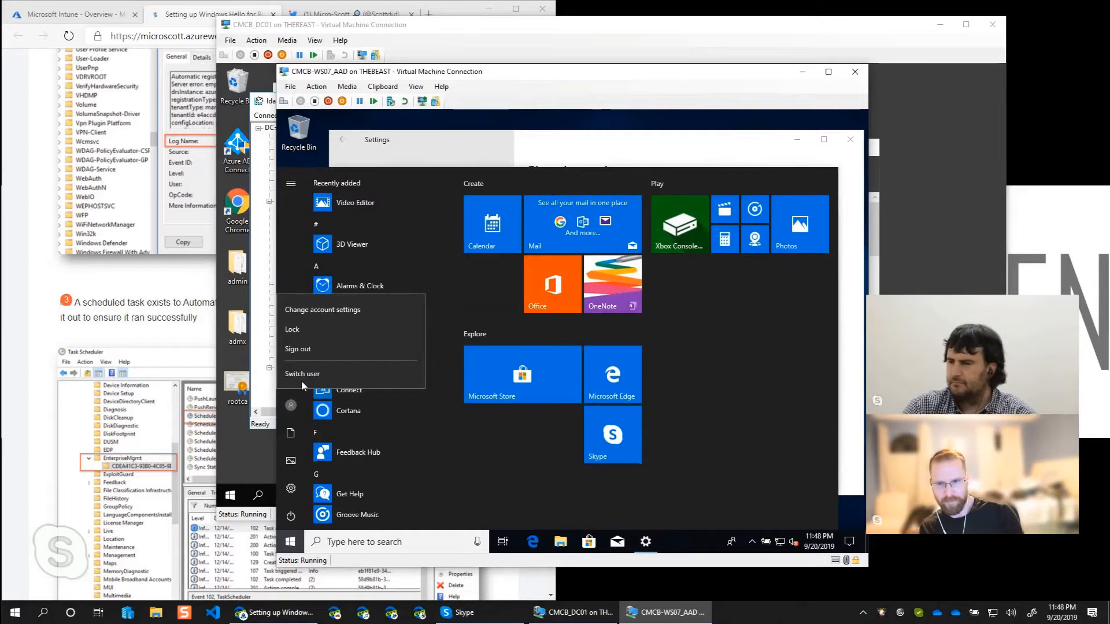
click(326, 315)
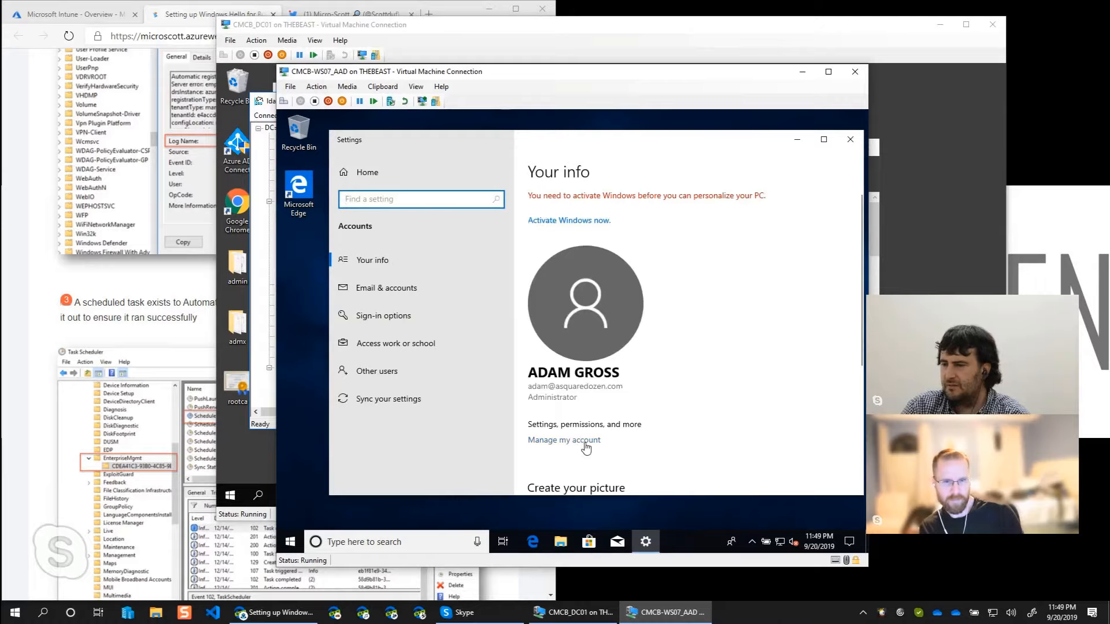
click(850, 143)
Sign out the current user of the CMCB-WS07_AAD workstation
click(291, 544)
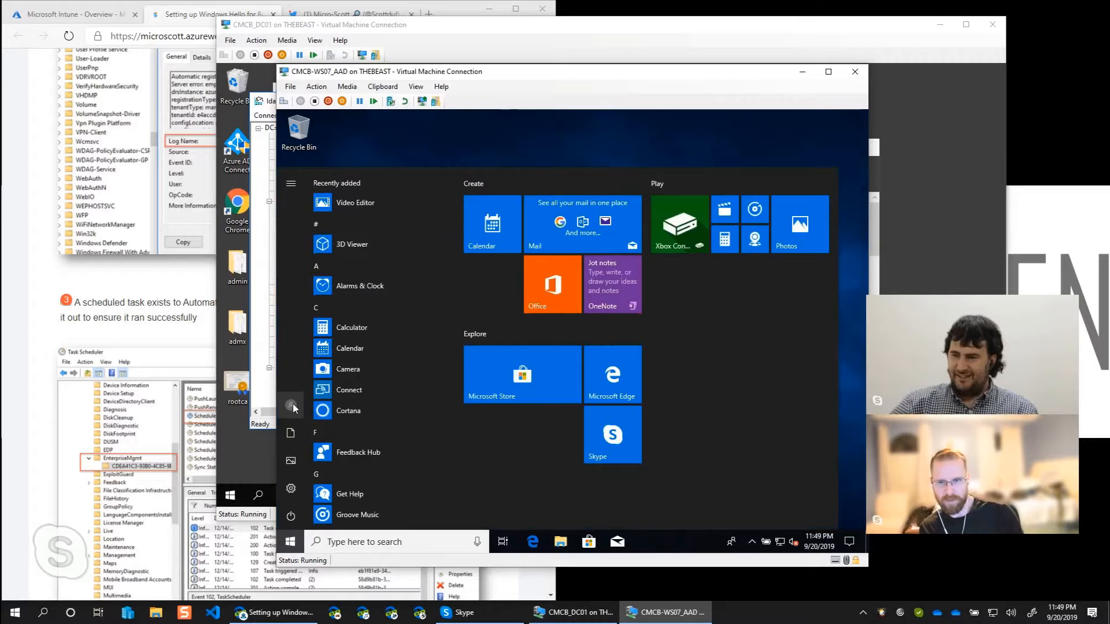
click(292, 403)
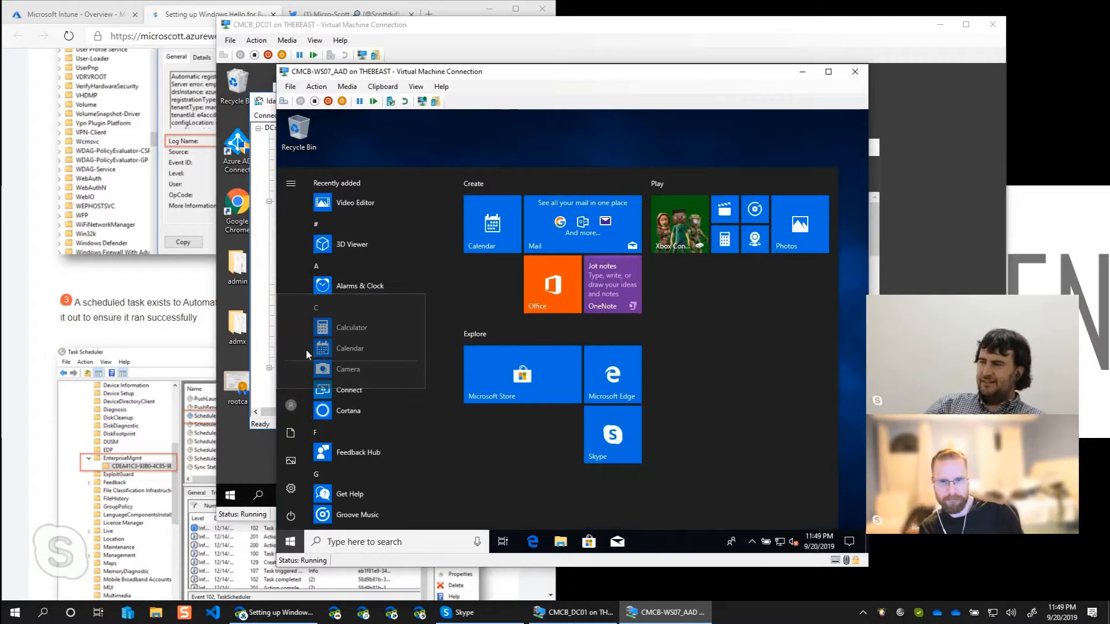
click(306, 350)
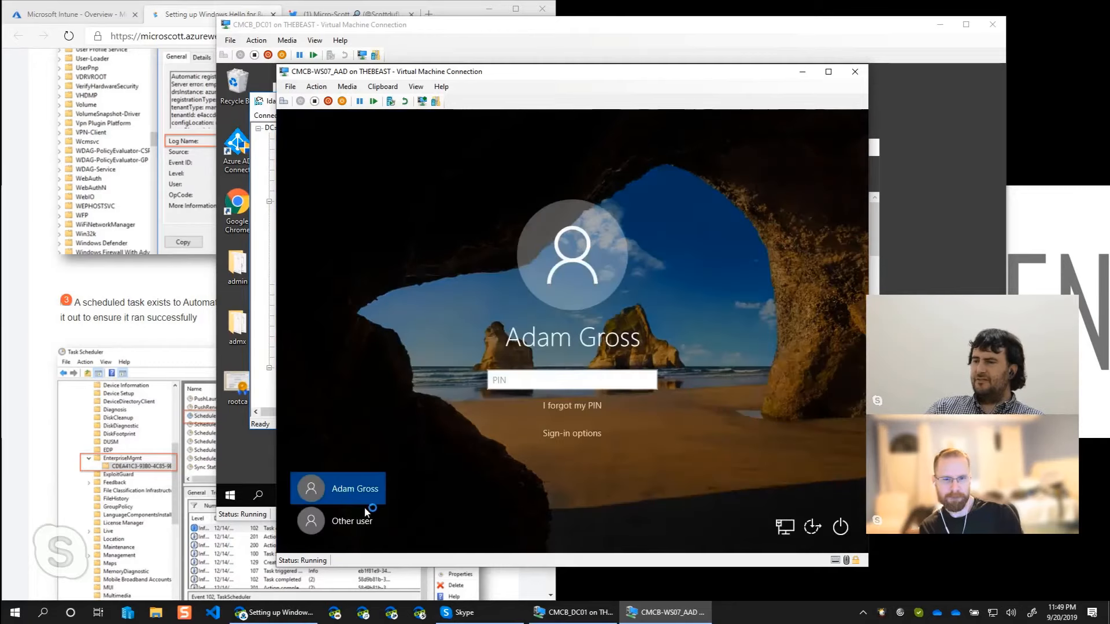
Sign in to the workstation as another user with the lab user's e-mail and account password
click(364, 508)
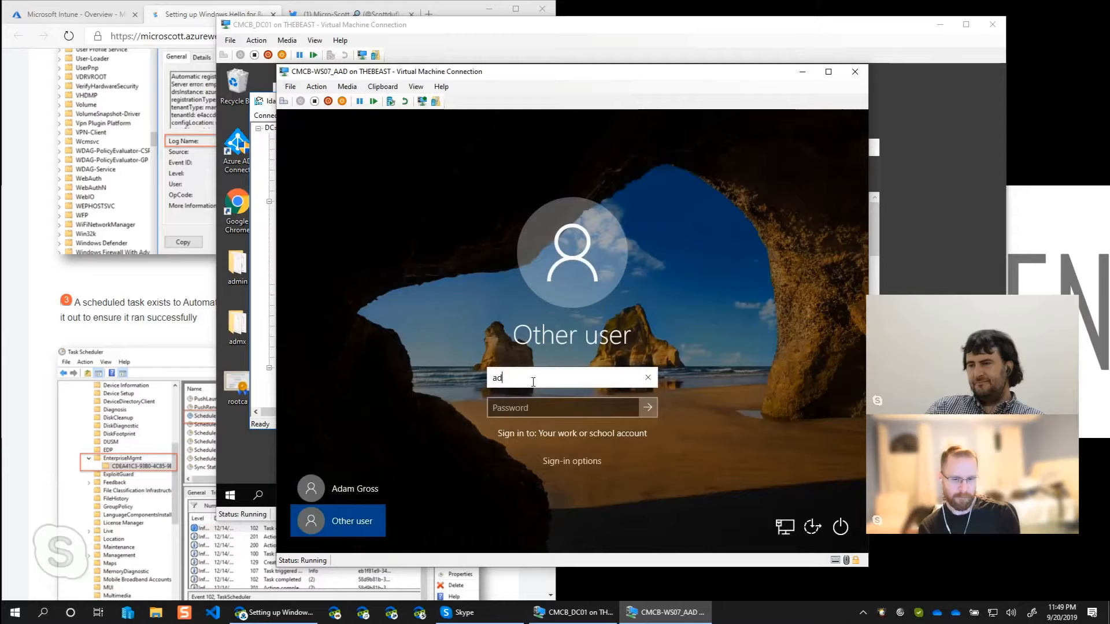
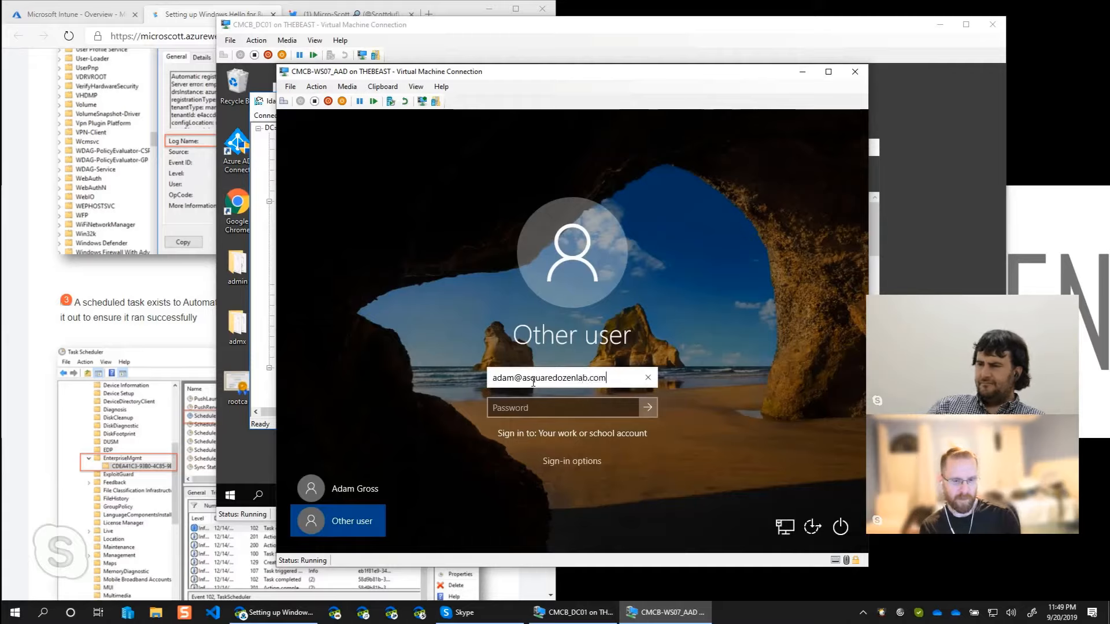
key(Tab)
text(•••••••••)
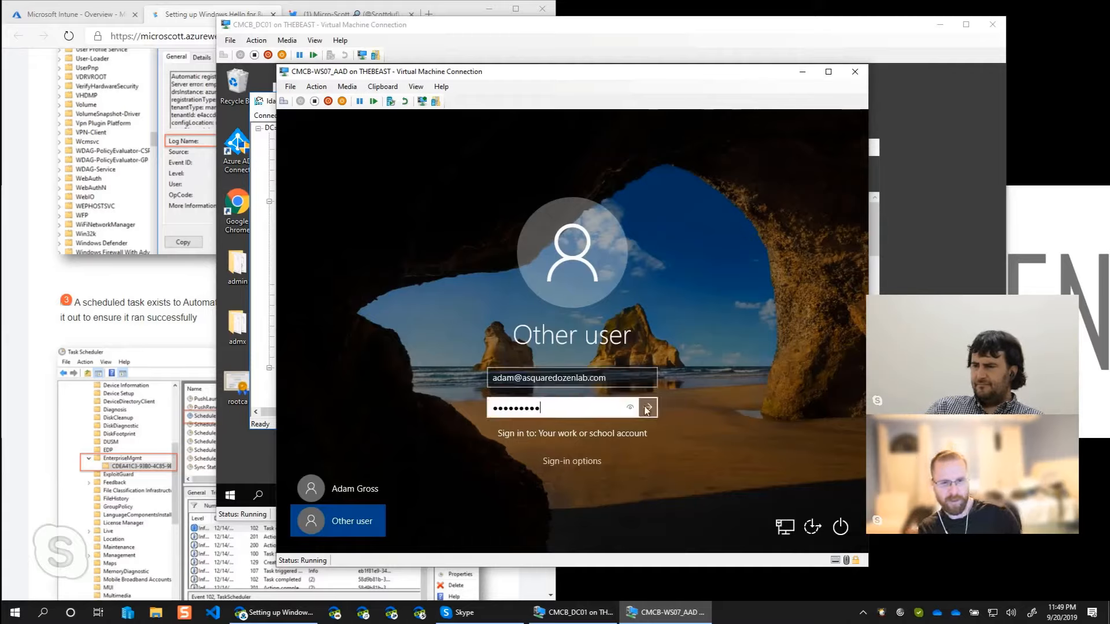
click(647, 408)
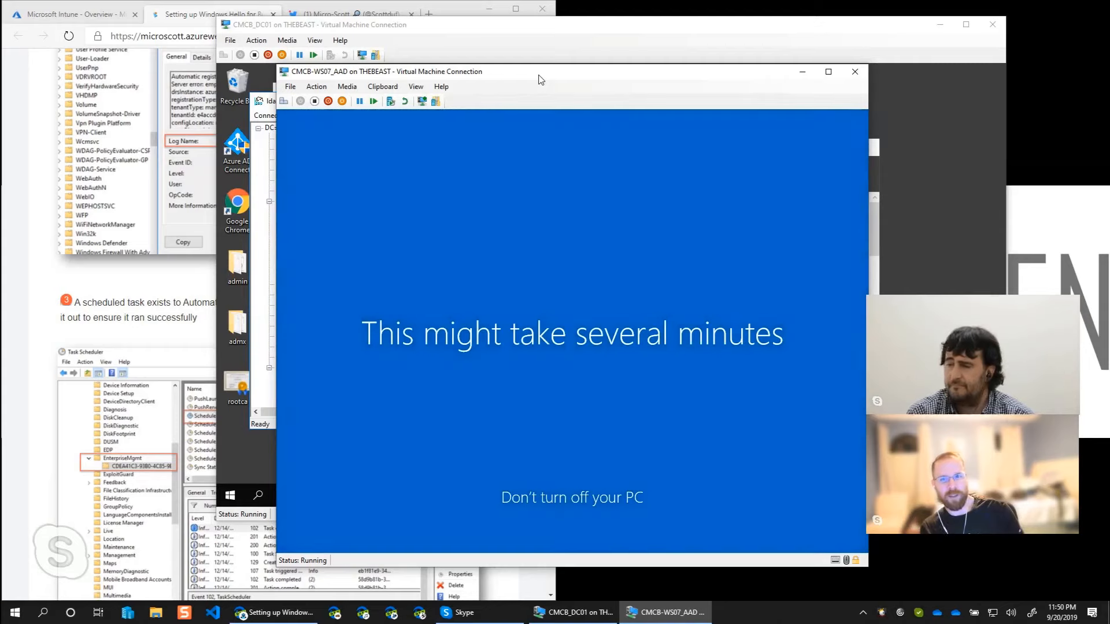
Query the lab user's entry again in Ldp on DC01, and return to the CMCB-WS07_AAD window to check the sign-in progress
click(268, 105)
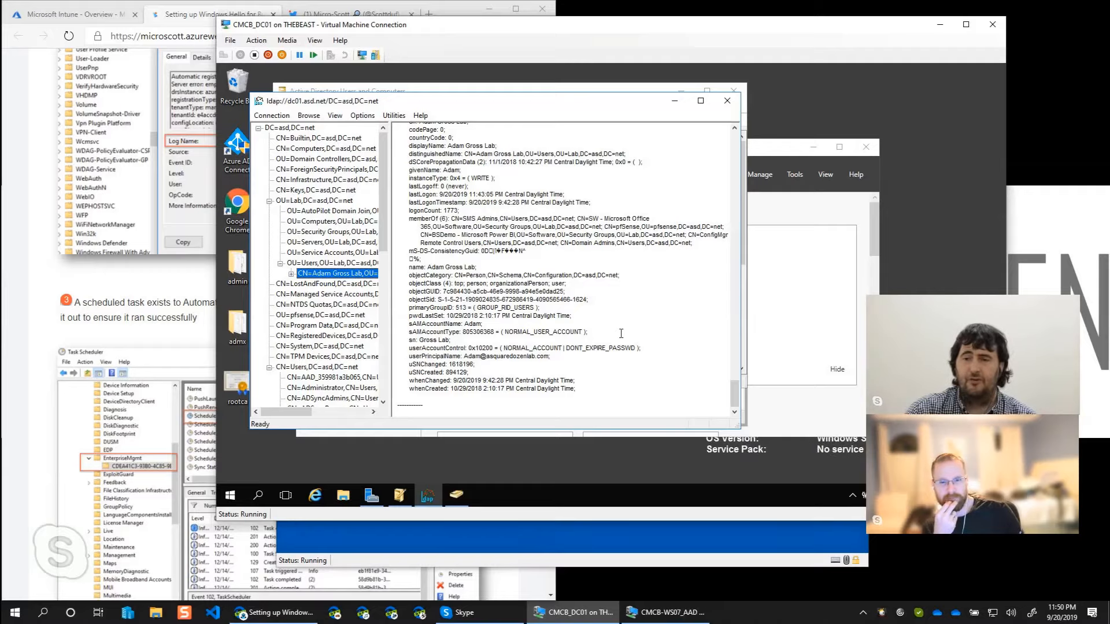
click(590, 563)
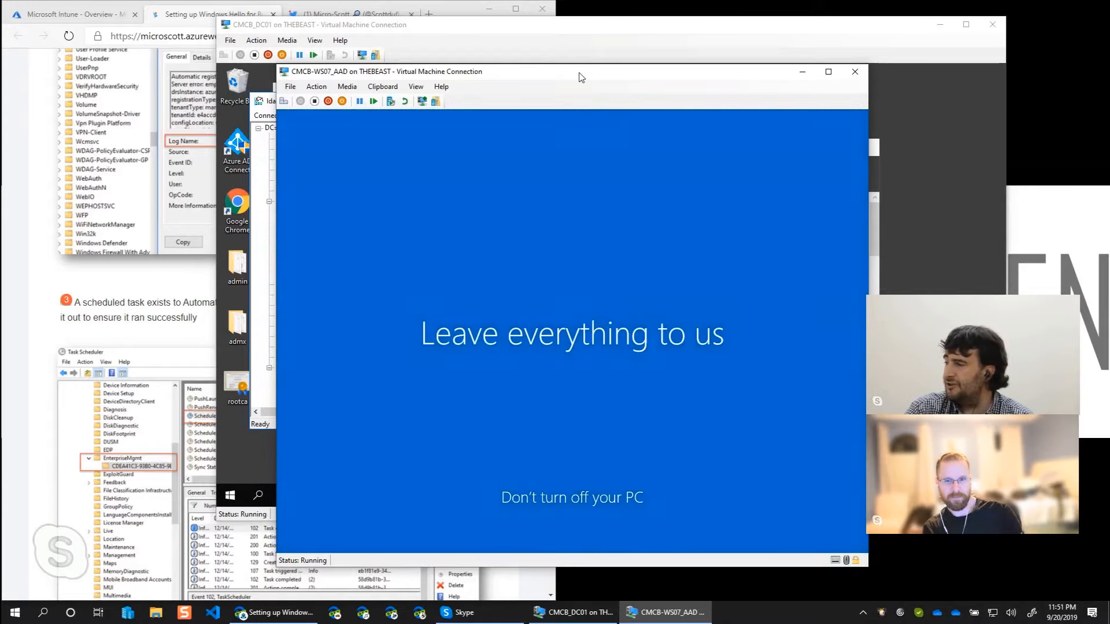
drag(581, 77, 649, 77)
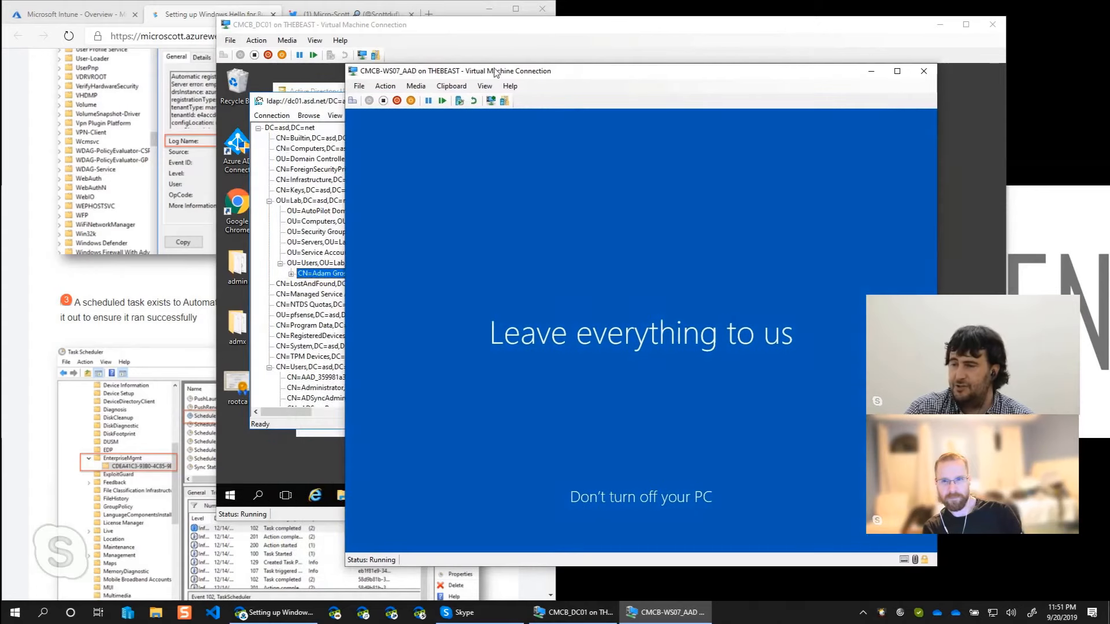
click(334, 103)
click(346, 265)
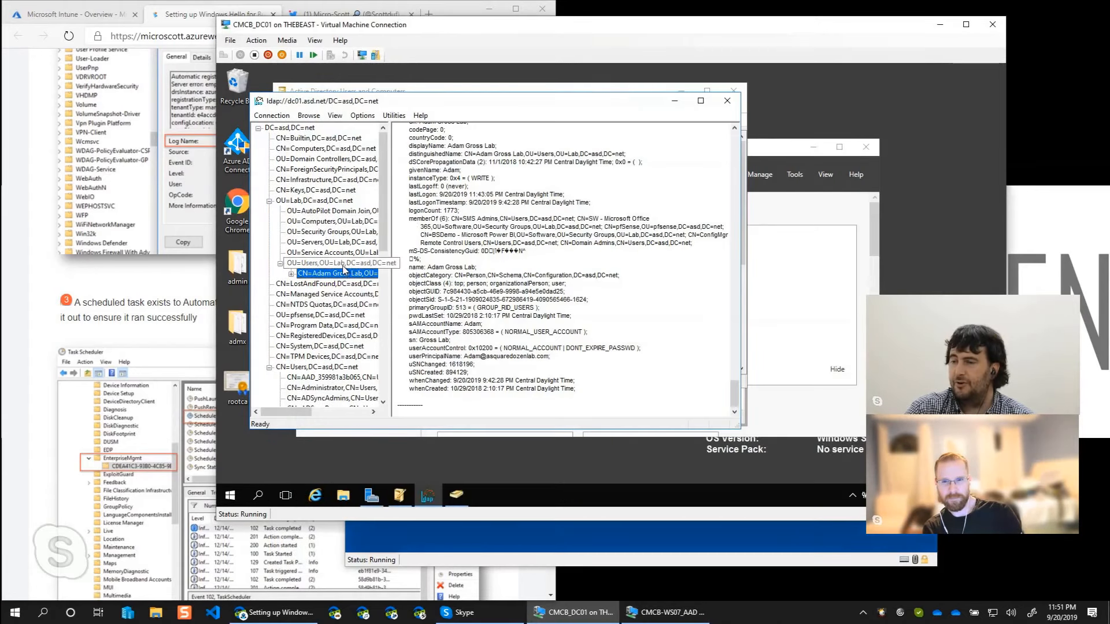
double_click(346, 264)
double_click(345, 264)
double_click(347, 274)
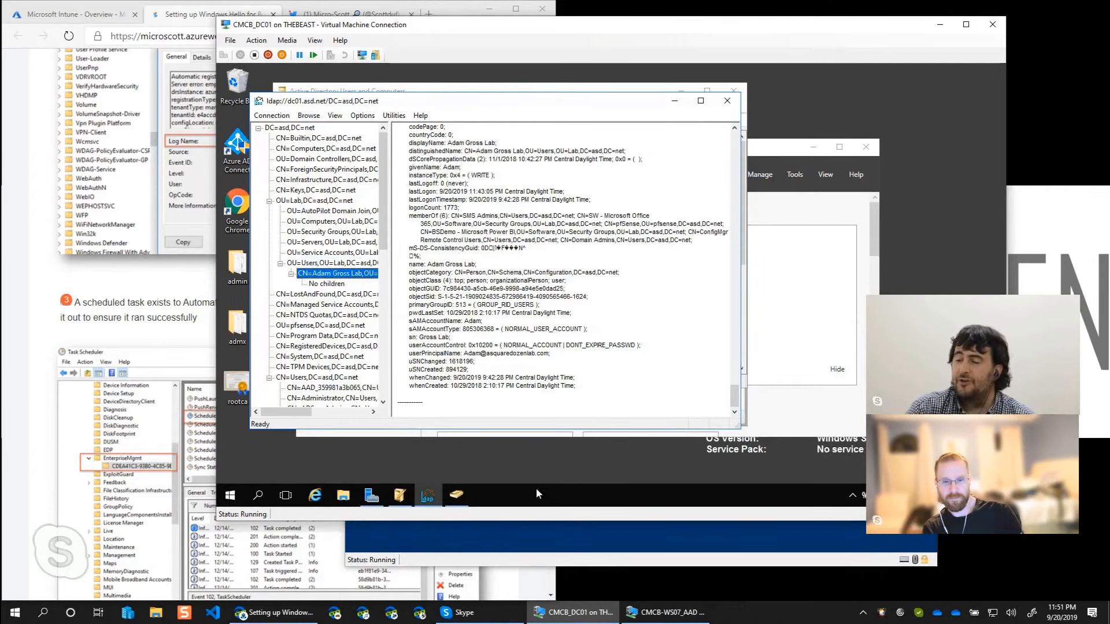
click(665, 612)
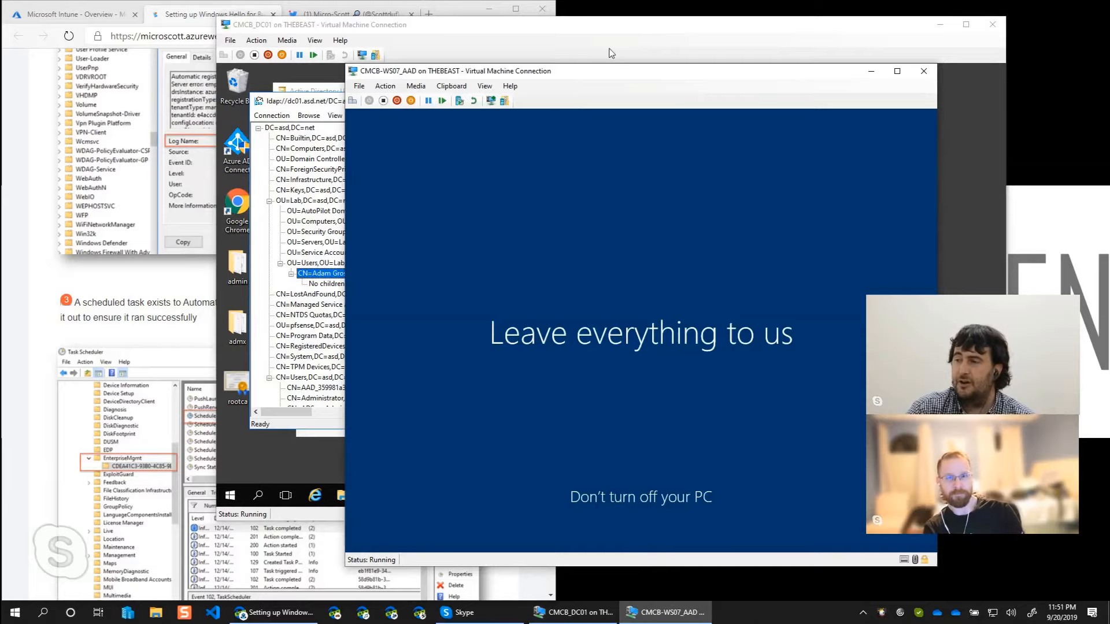
drag(670, 79, 605, 62)
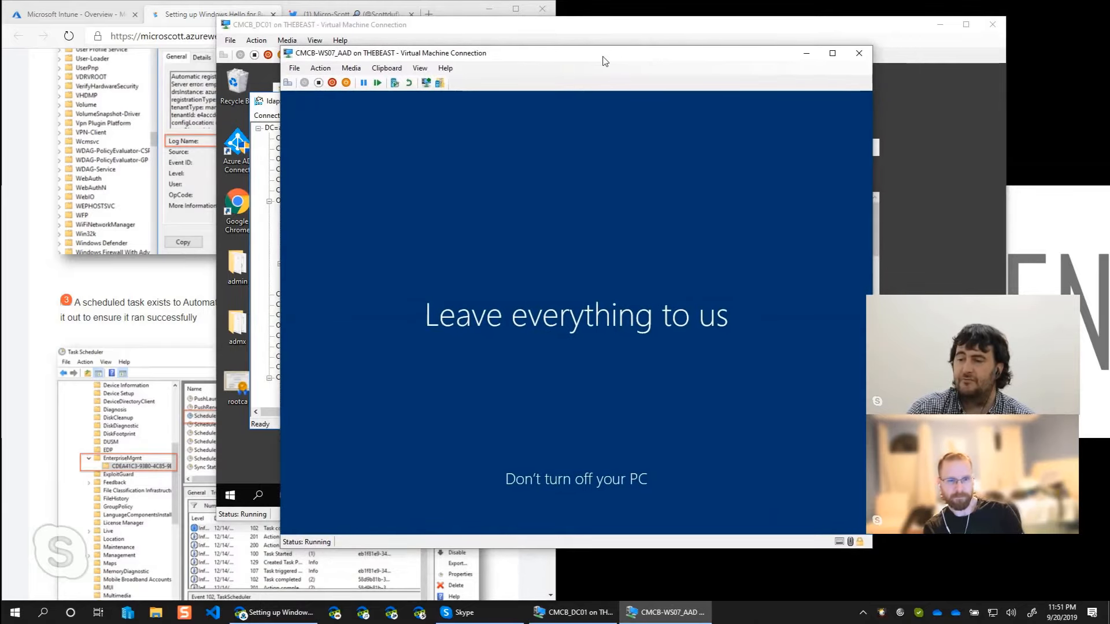
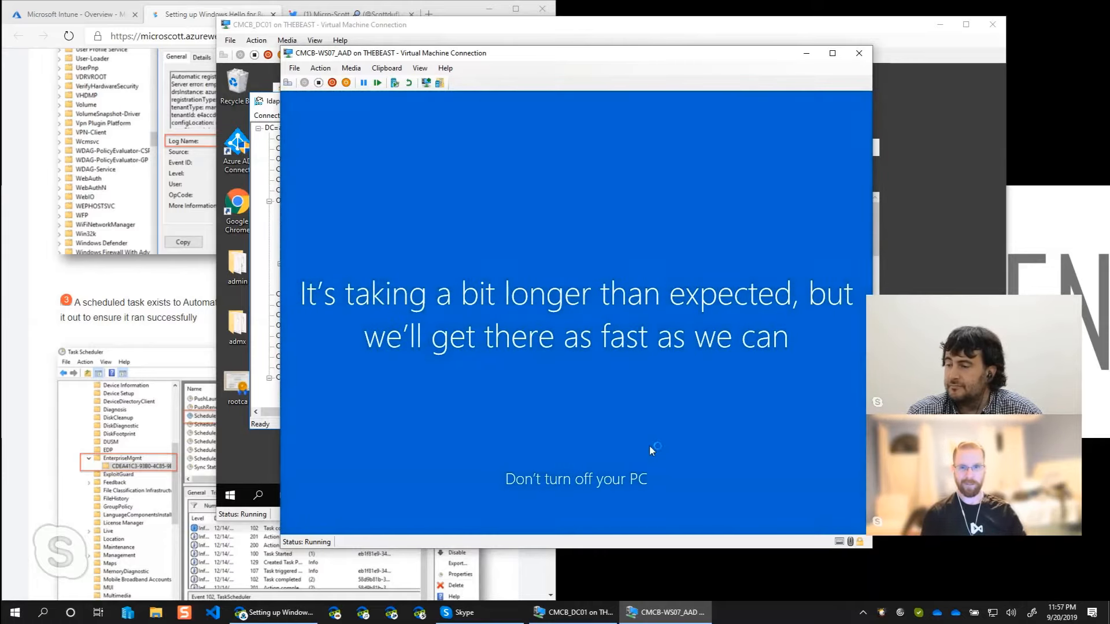
drag(535, 59, 515, 45)
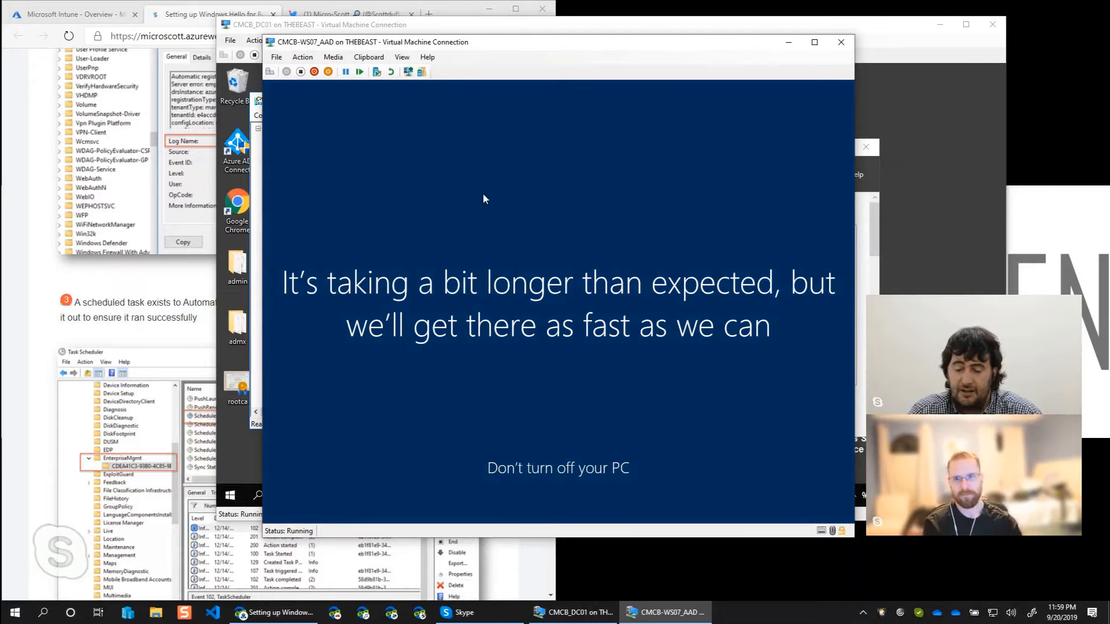
click(303, 57)
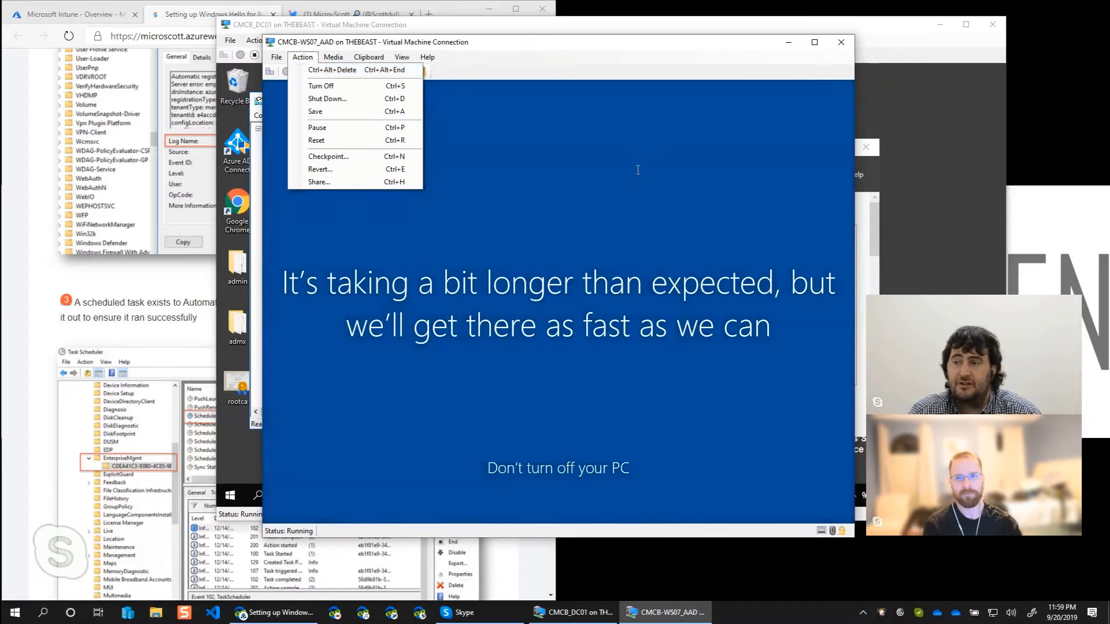
click(305, 59)
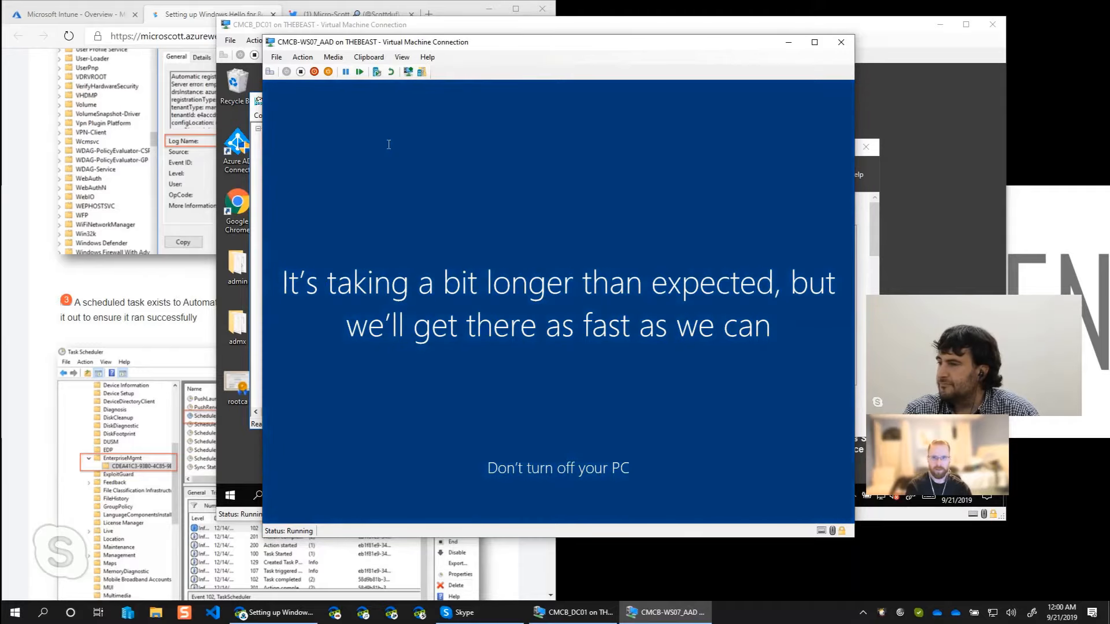
Minimize the DC01 window, set the workstation window beside the blog article, and read on to its dsregcmd /status prerequisite check
click(939, 30)
drag(600, 48, 860, 42)
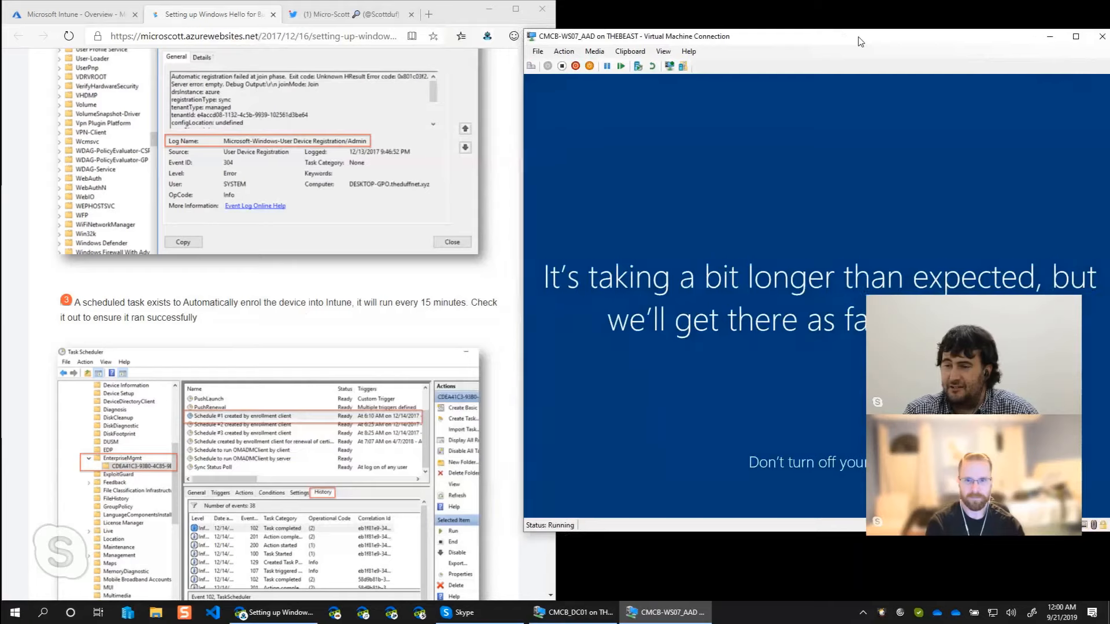
click(491, 283)
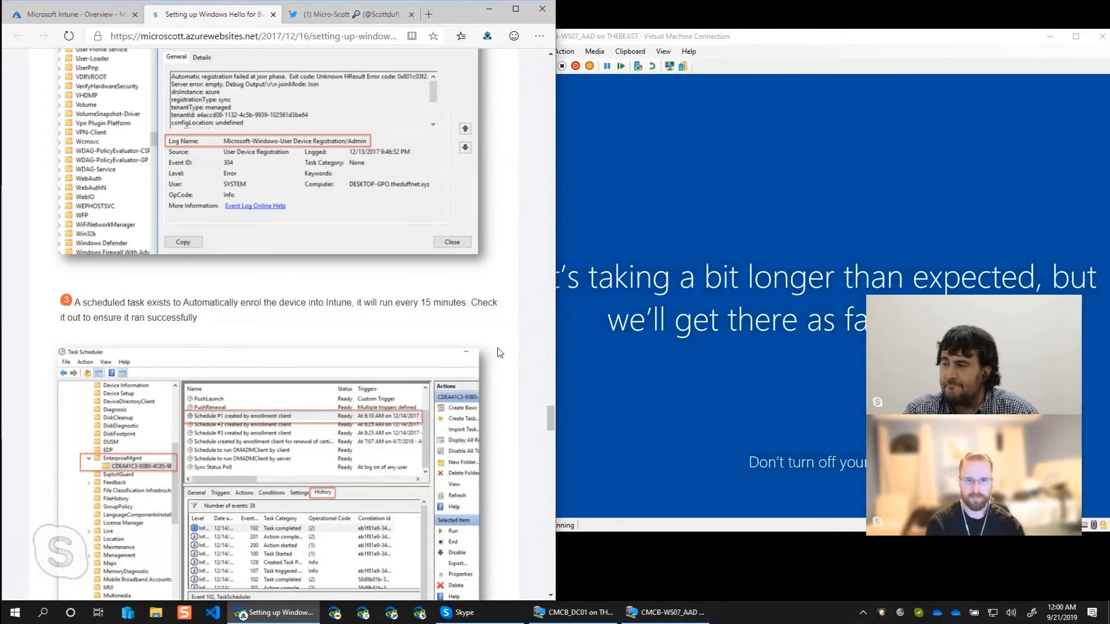
scroll(500, 352, down, 5)
scroll(500, 353, down, 2)
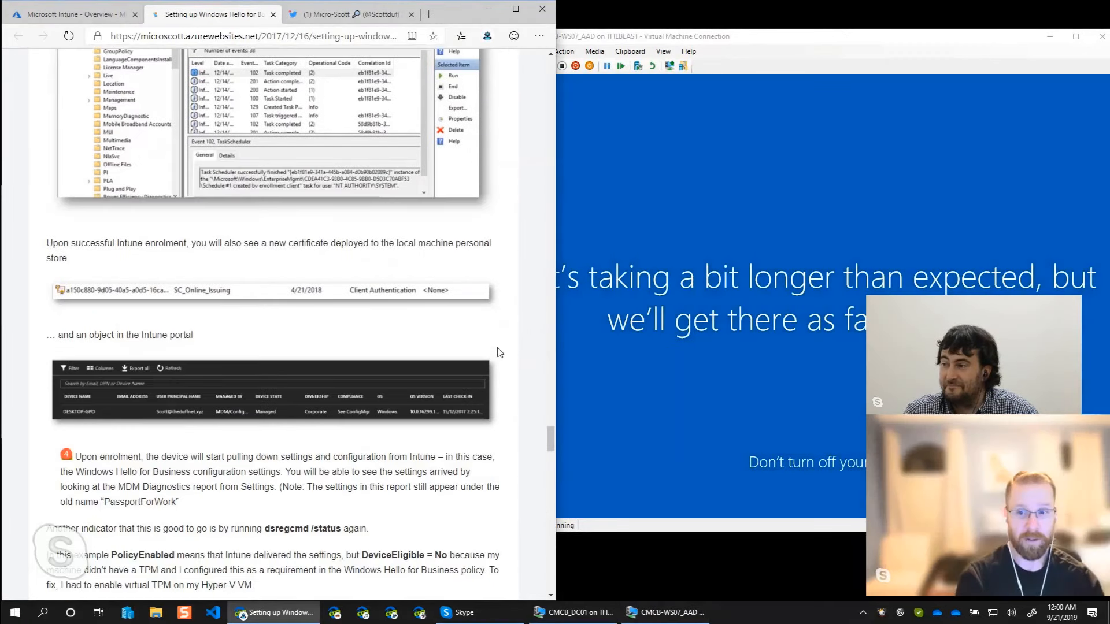
scroll(500, 353, down, 7)
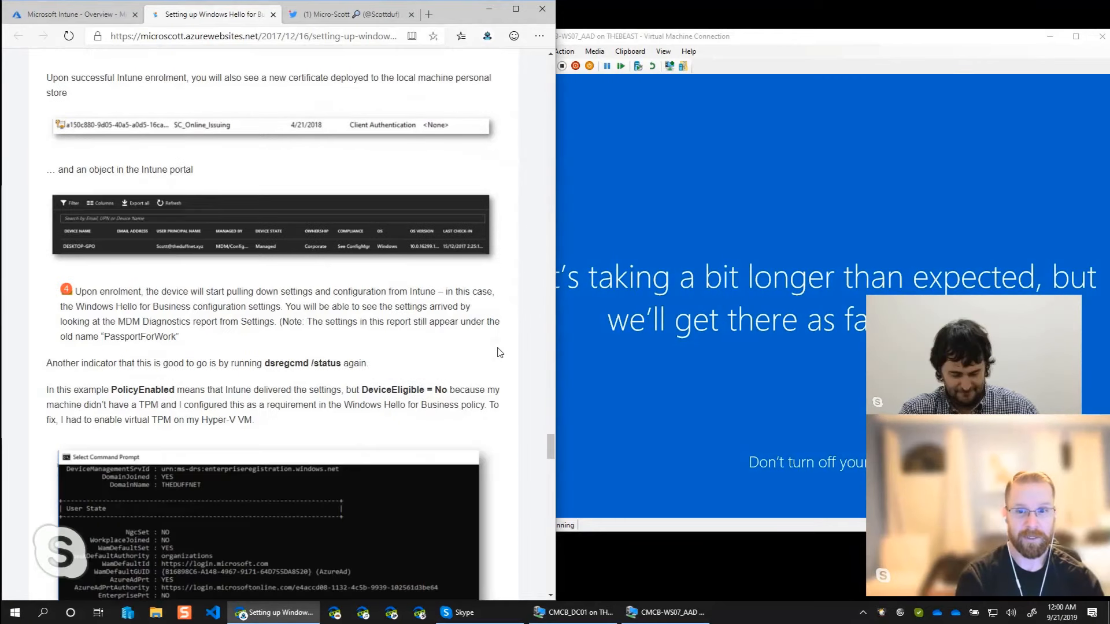
scroll(500, 352, down, 1)
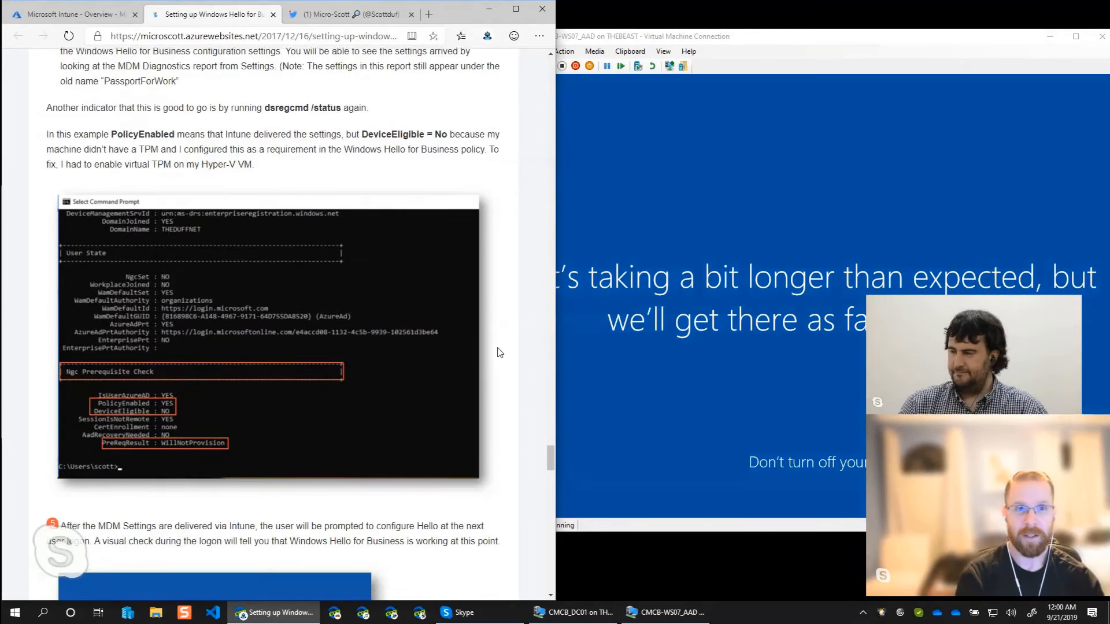
click(780, 37)
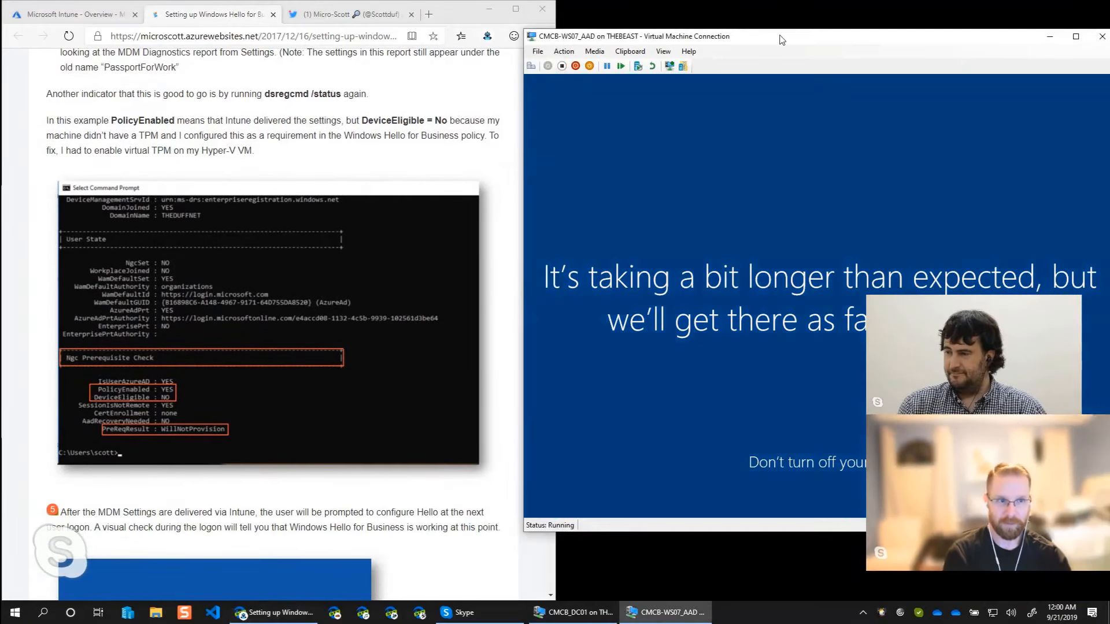
drag(780, 38, 759, 38)
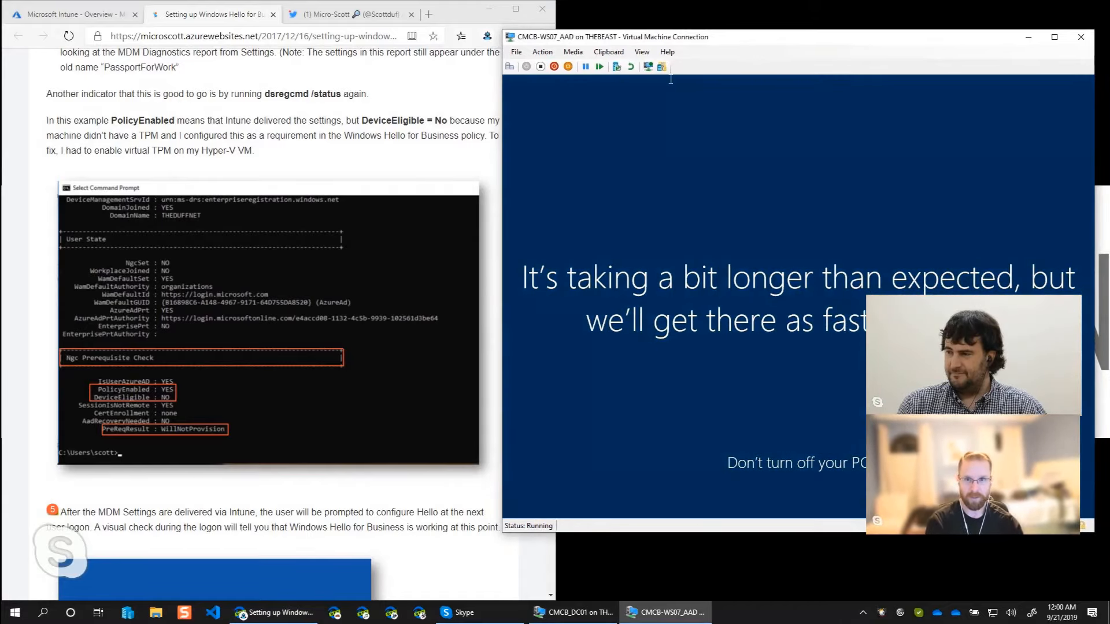
click(481, 156)
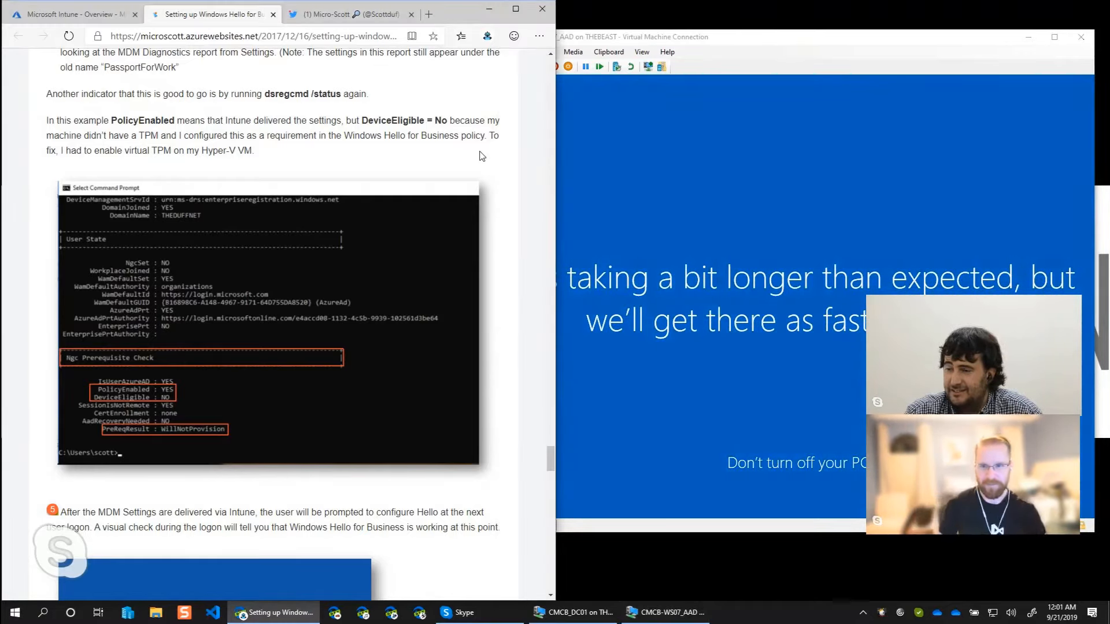
click(560, 75)
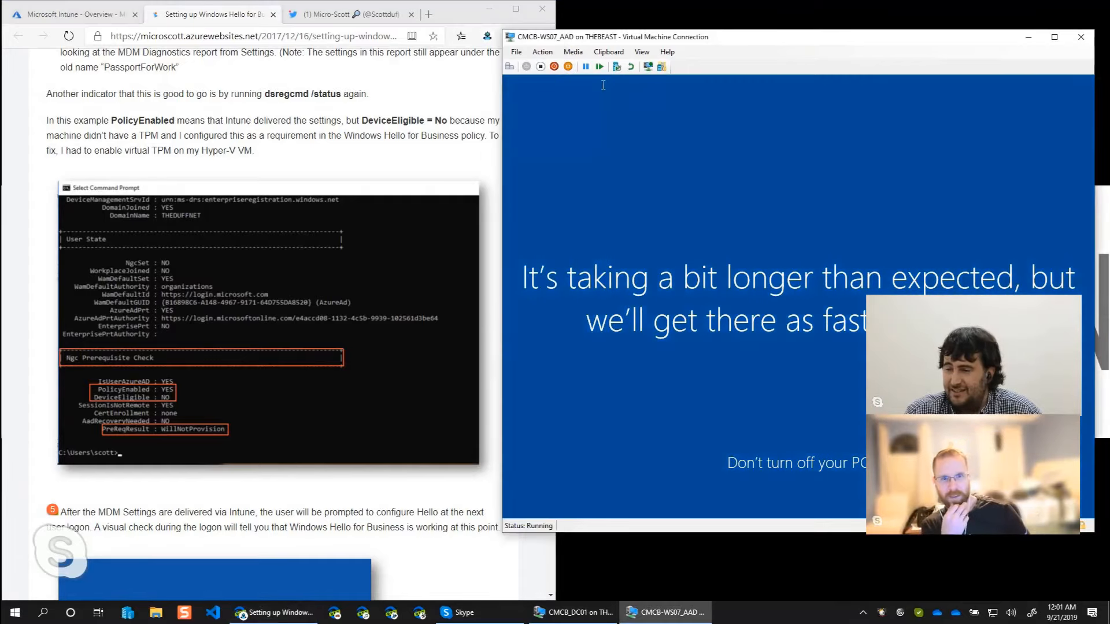
click(544, 52)
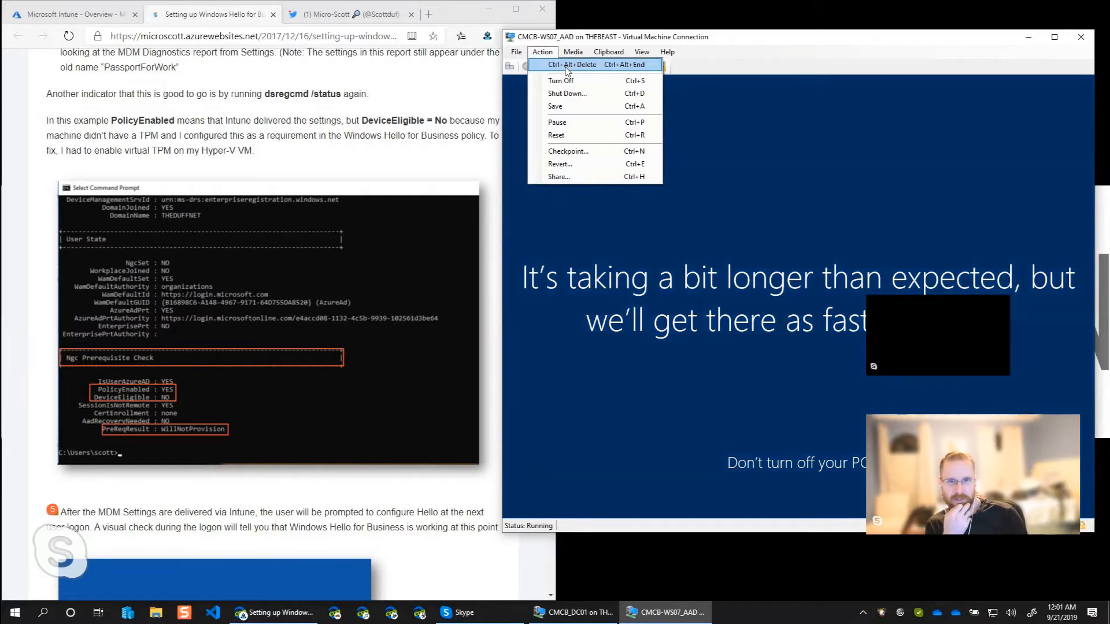
mouse_move(573, 52)
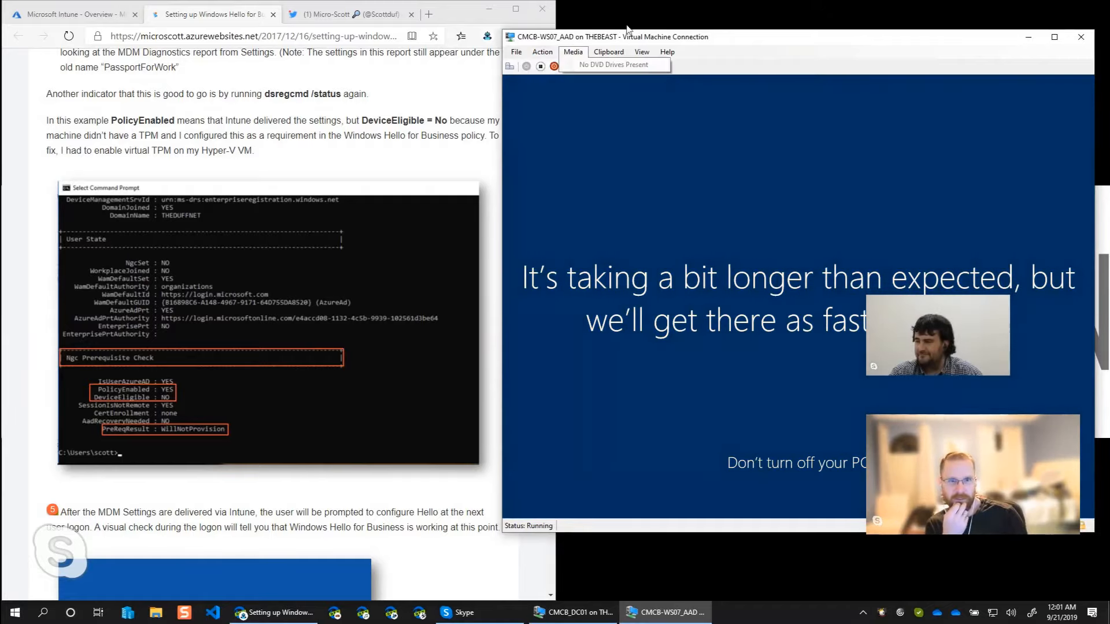
click(723, 67)
drag(723, 41, 699, 35)
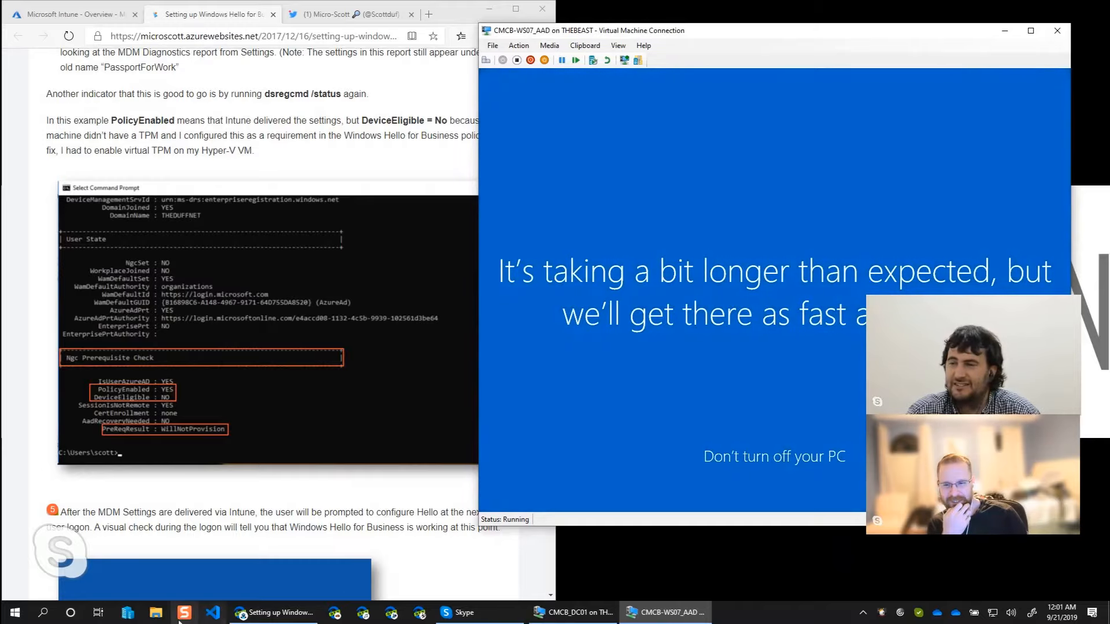
Turn off the AutoPilot-1 and ap1 virtual machines in Hyper-V Manager, and minimize the manager
click(130, 616)
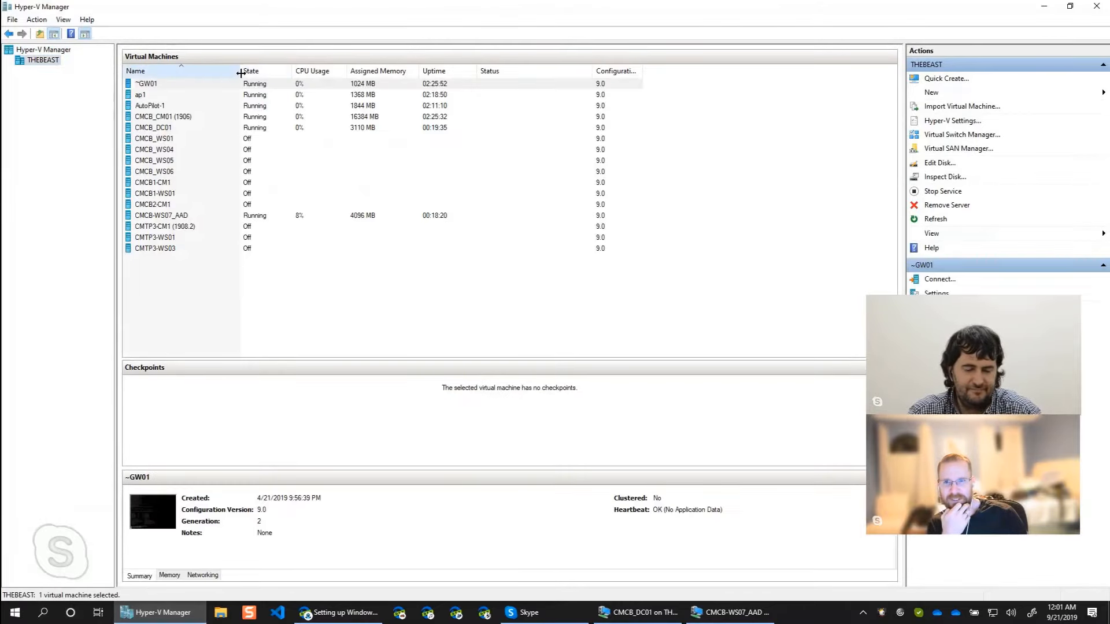
drag(240, 71, 239, 71)
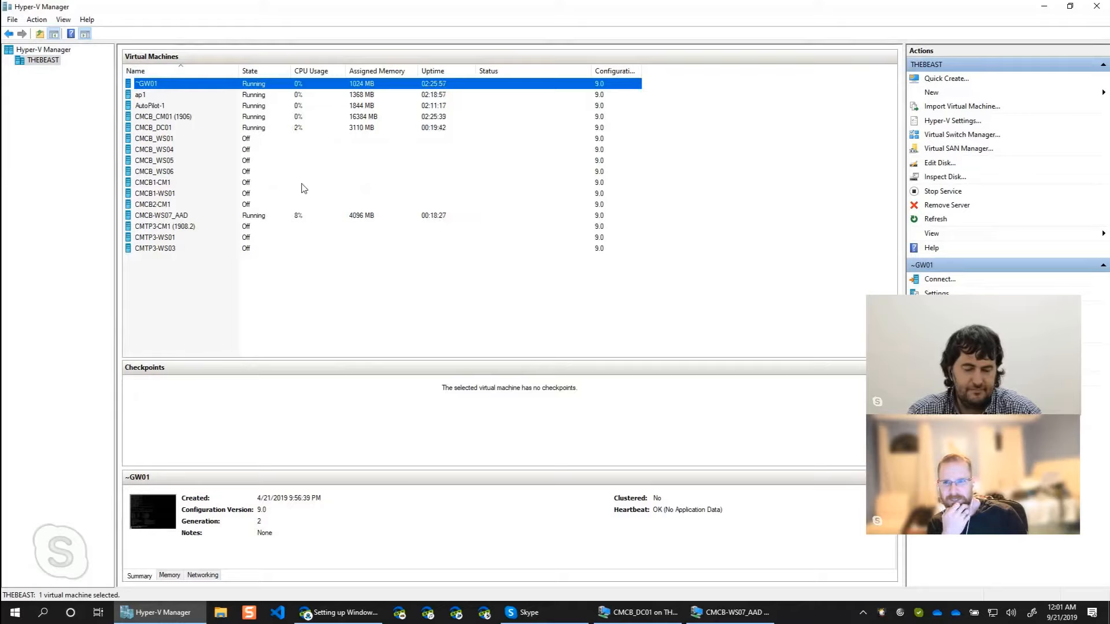
click(277, 107)
right_click(277, 107)
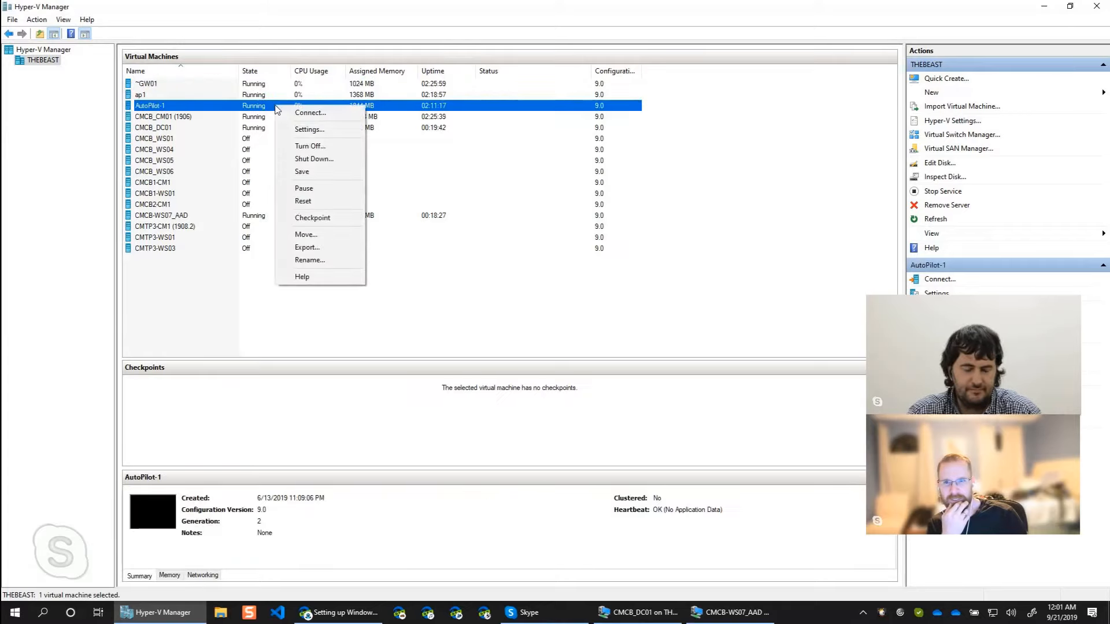
click(312, 145)
right_click(265, 94)
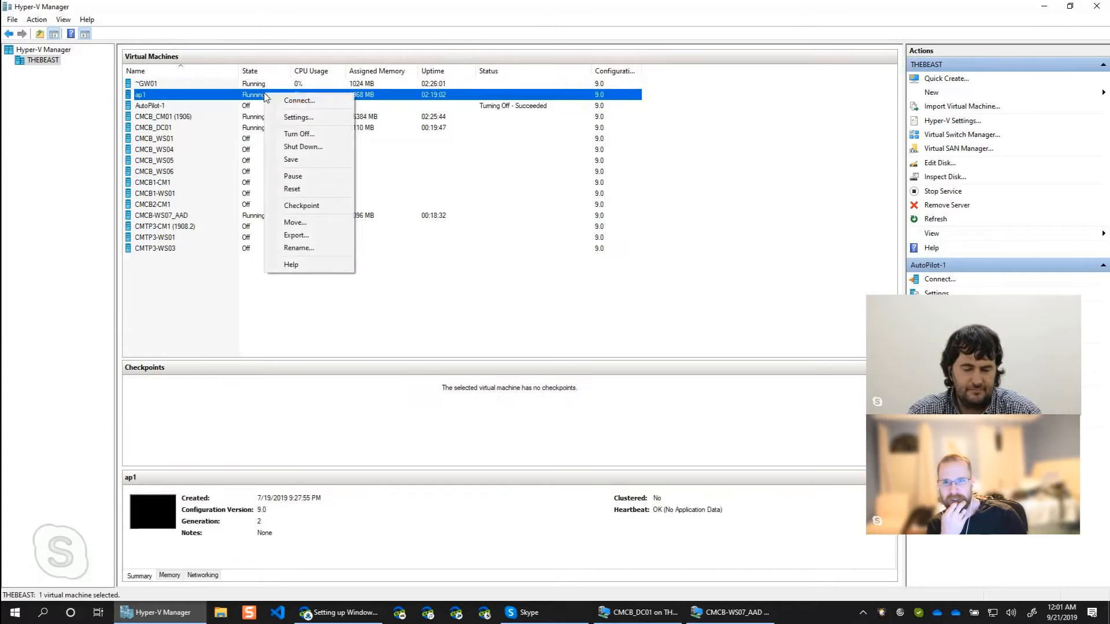
click(305, 134)
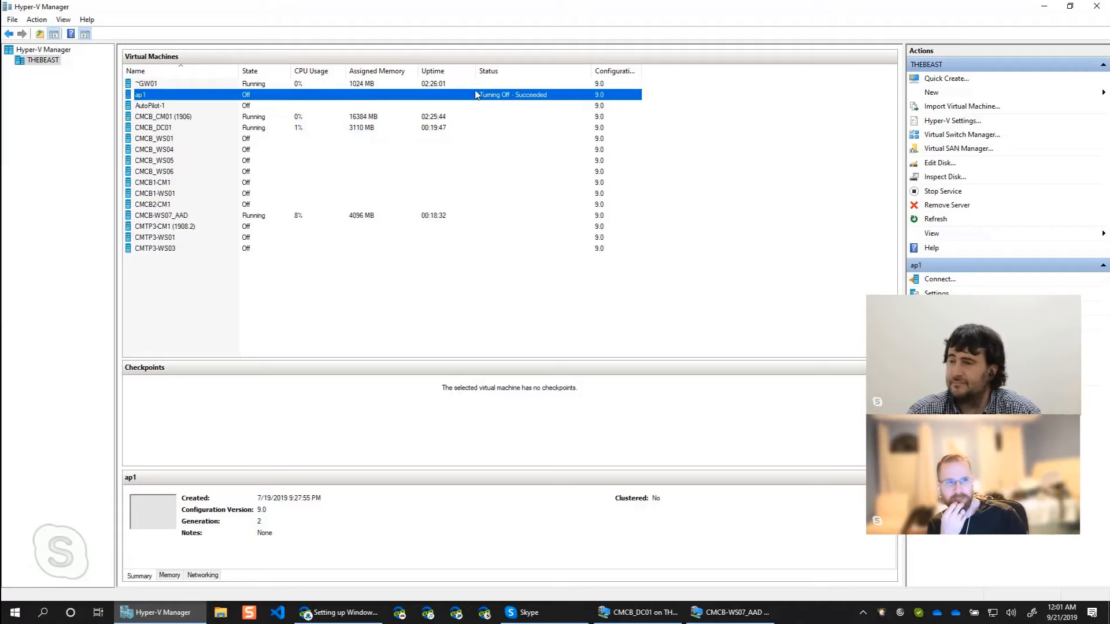
click(1044, 6)
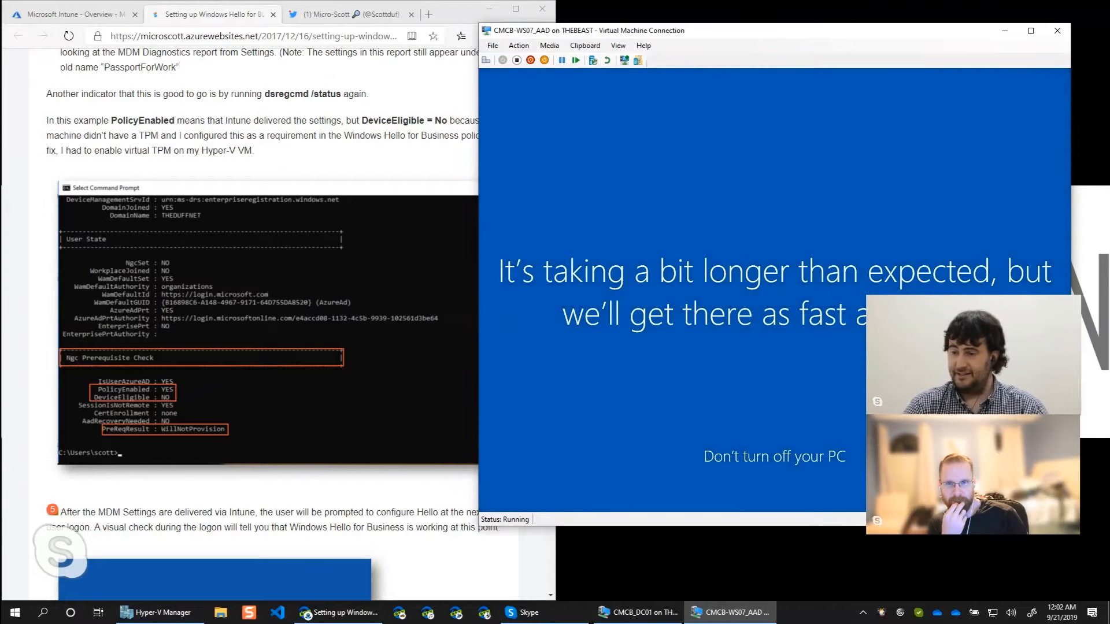
Skim the blog article's msDS-KeyCredentialLink and Modern Managed Windows 10 Device sections, and go back up to the Intune enrolment part
drag(753, 42, 719, 42)
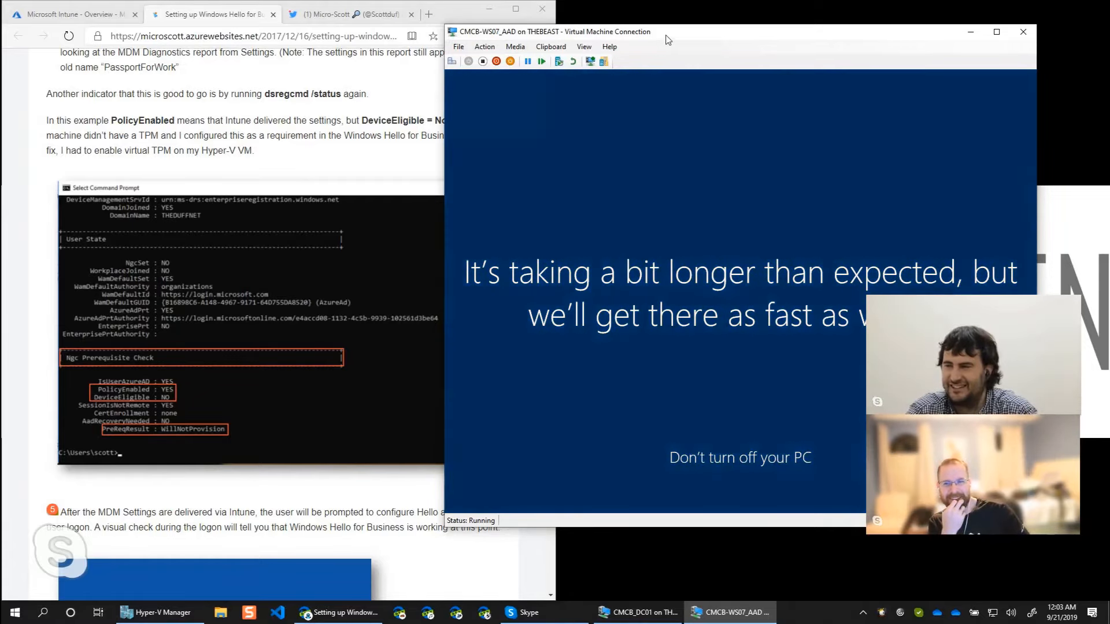
click(384, 159)
scroll(462, 305, down, 3)
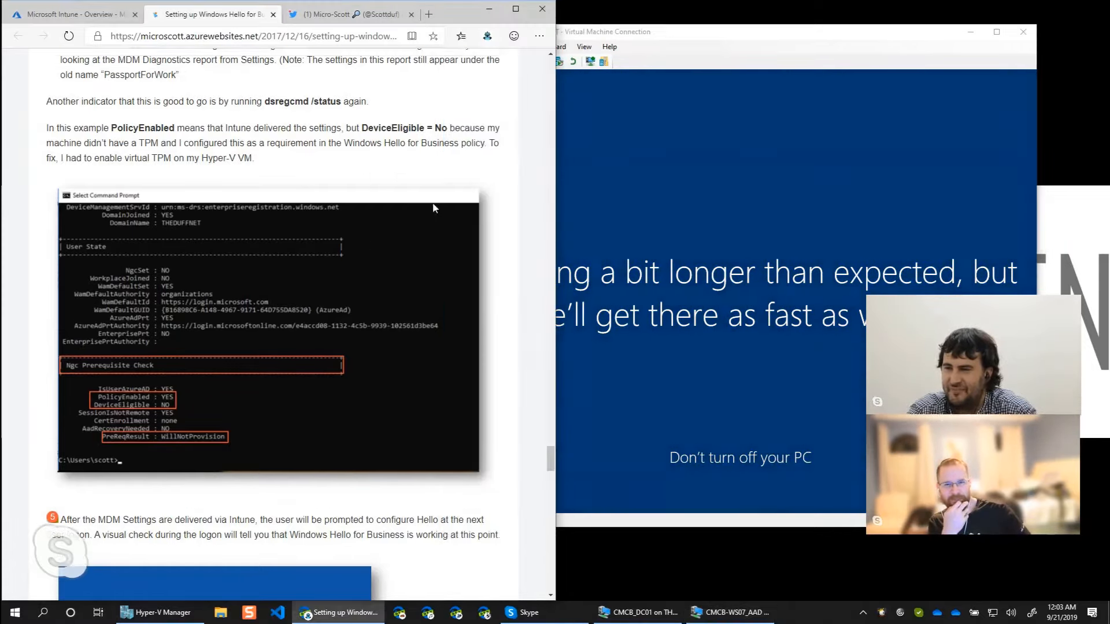
scroll(462, 305, down, 11)
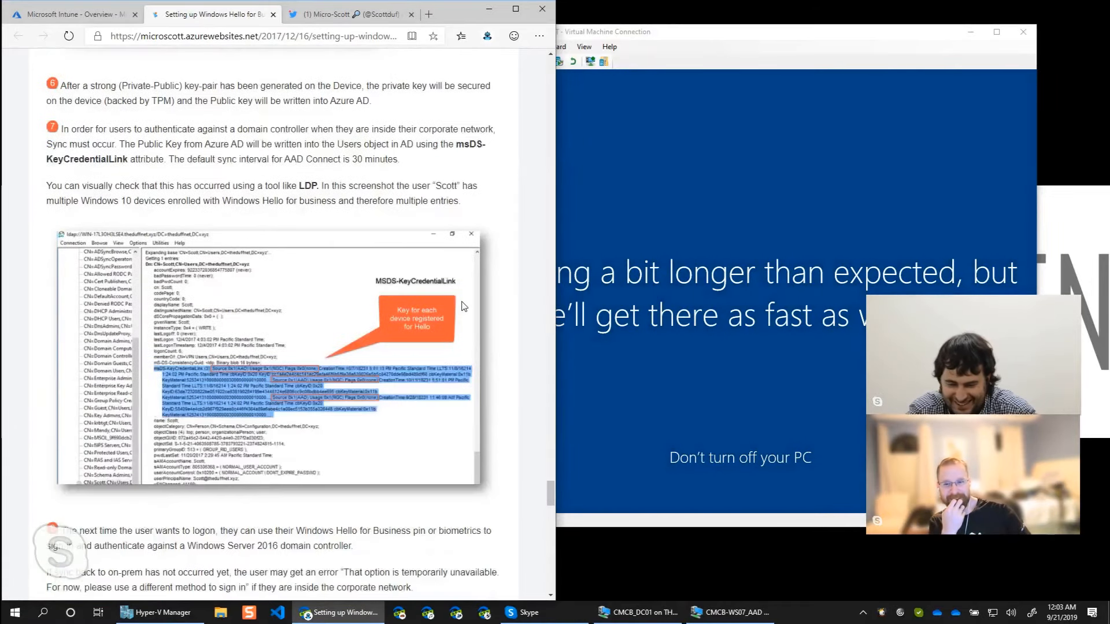
scroll(462, 306, down, 8)
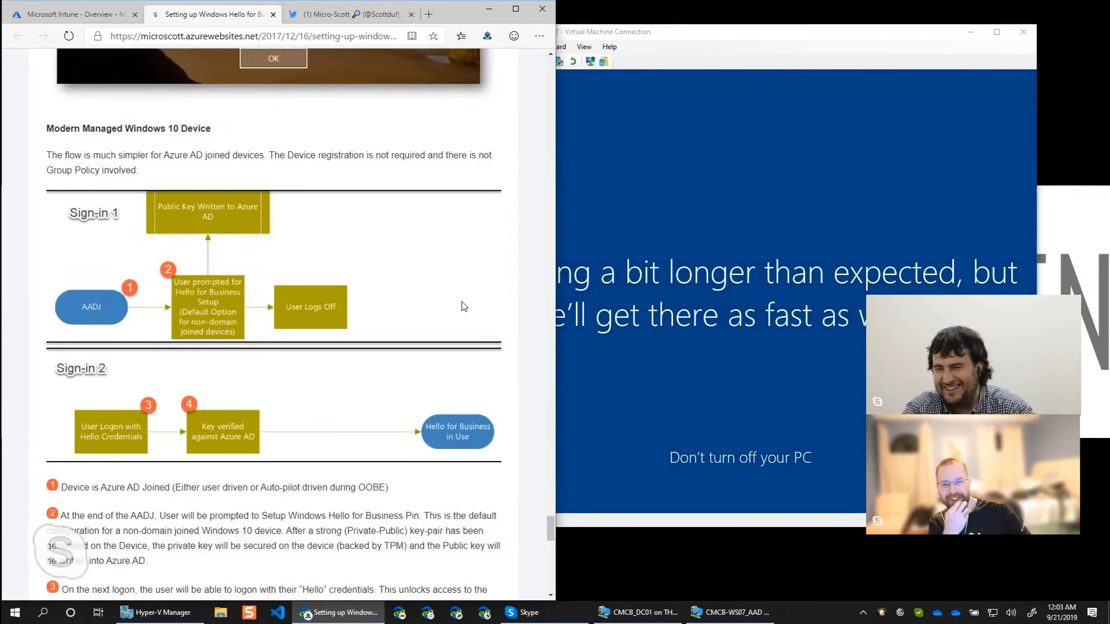
scroll(462, 306, up, 6)
scroll(461, 301, up, 10)
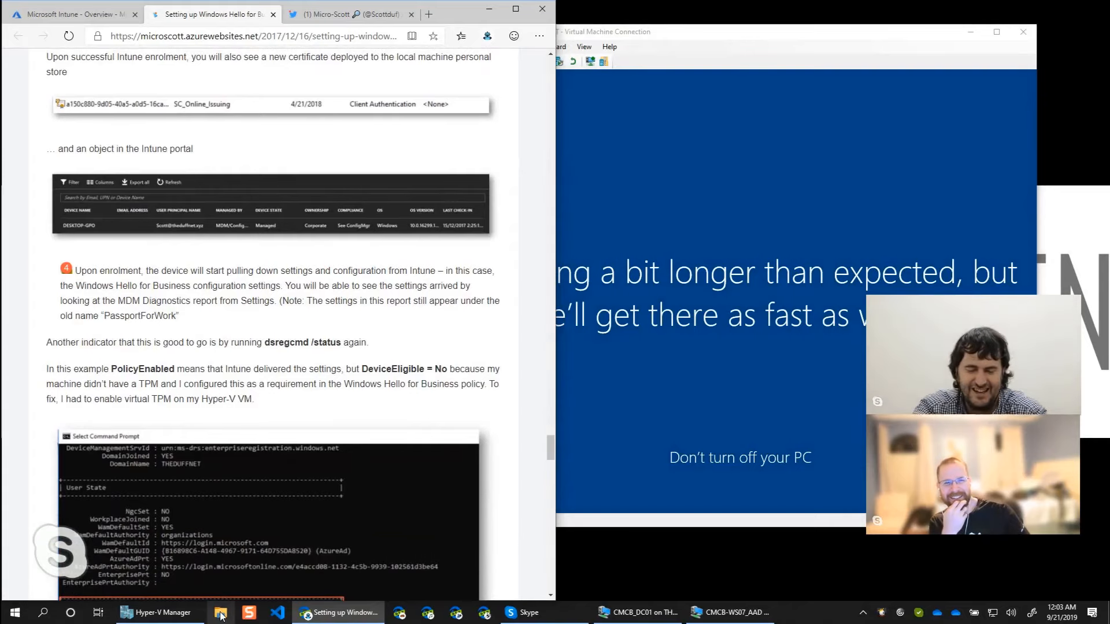
Bring up the security options on the stuck CMCB-WS07_AAD workstation and try to start Task Manager
click(731, 40)
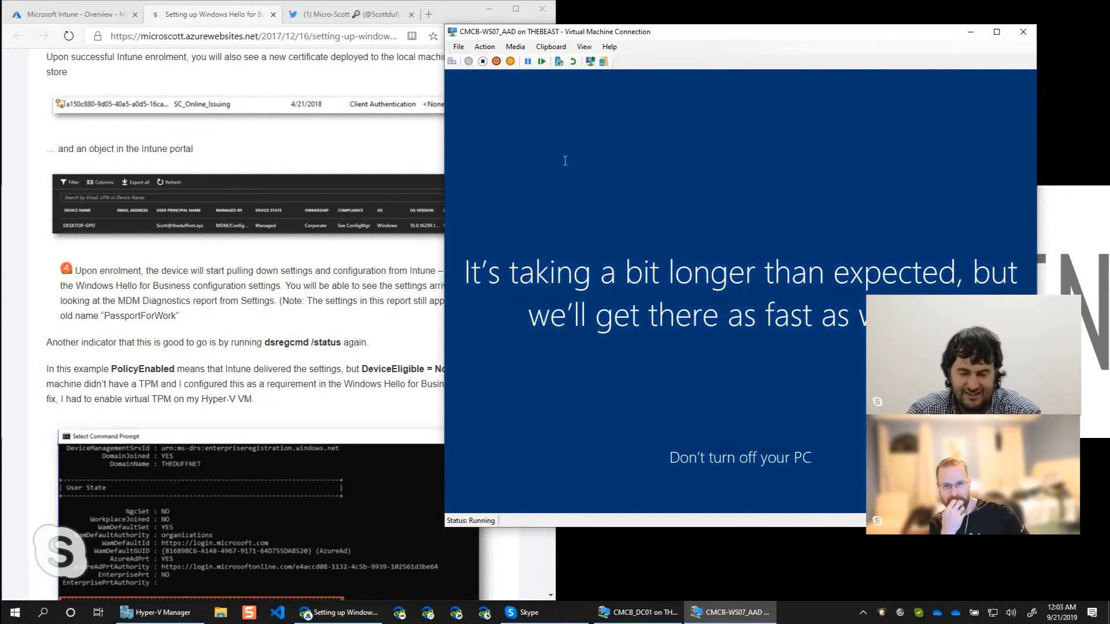
click(482, 48)
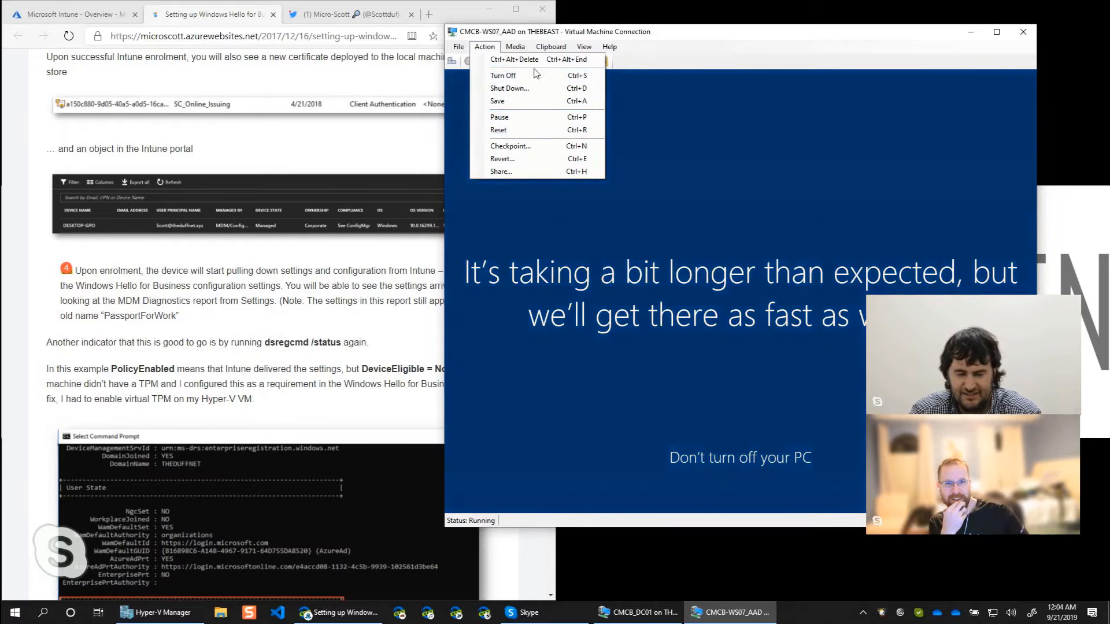
click(672, 124)
key(ctrl+alt+End)
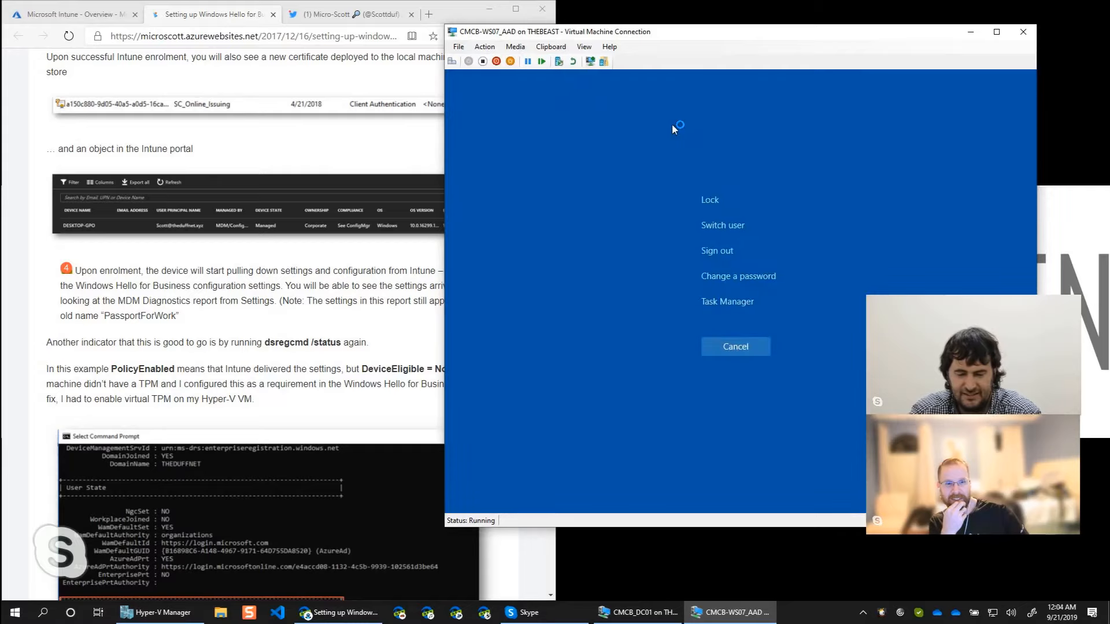
click(729, 302)
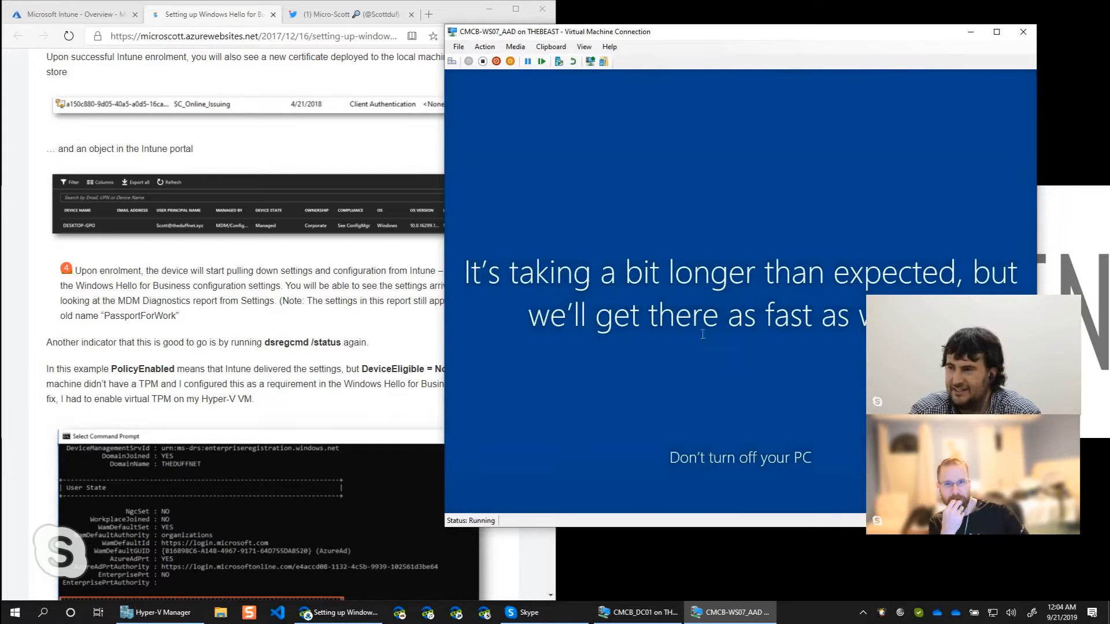
click(485, 46)
click(497, 56)
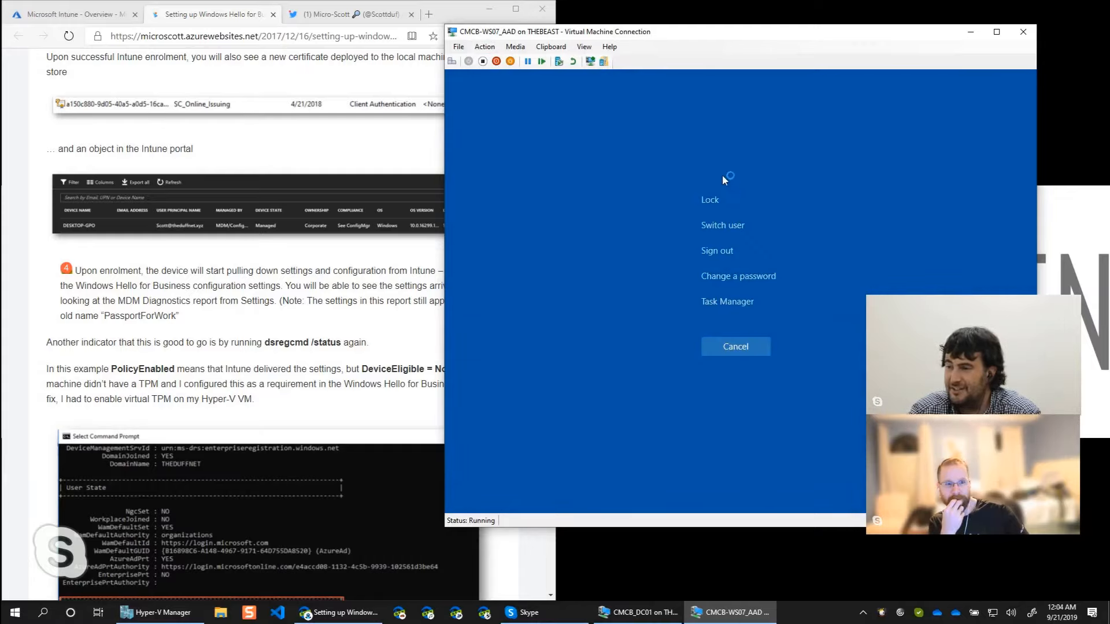
click(730, 302)
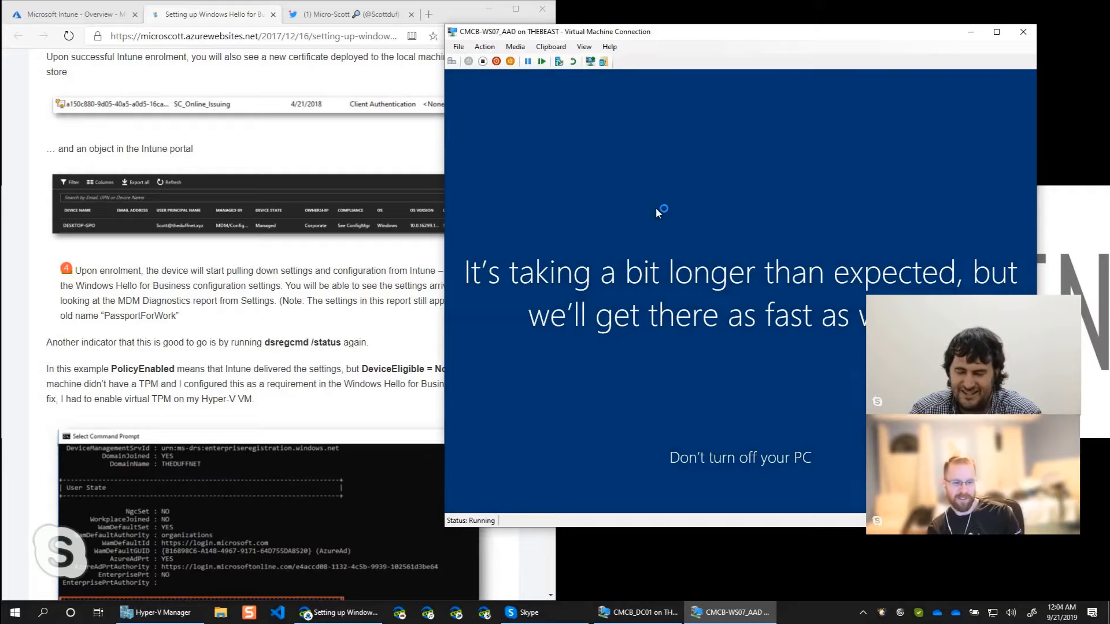
Bring up the security options on CMCB-WS07_AAD again and sign out of the stuck session
click(493, 49)
click(511, 60)
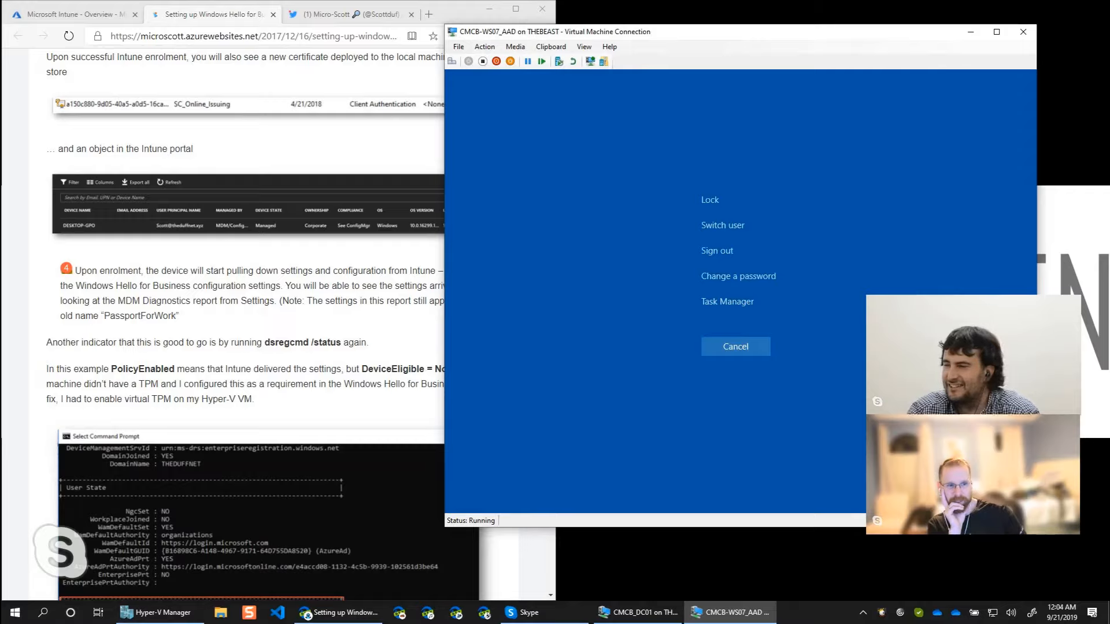
click(960, 492)
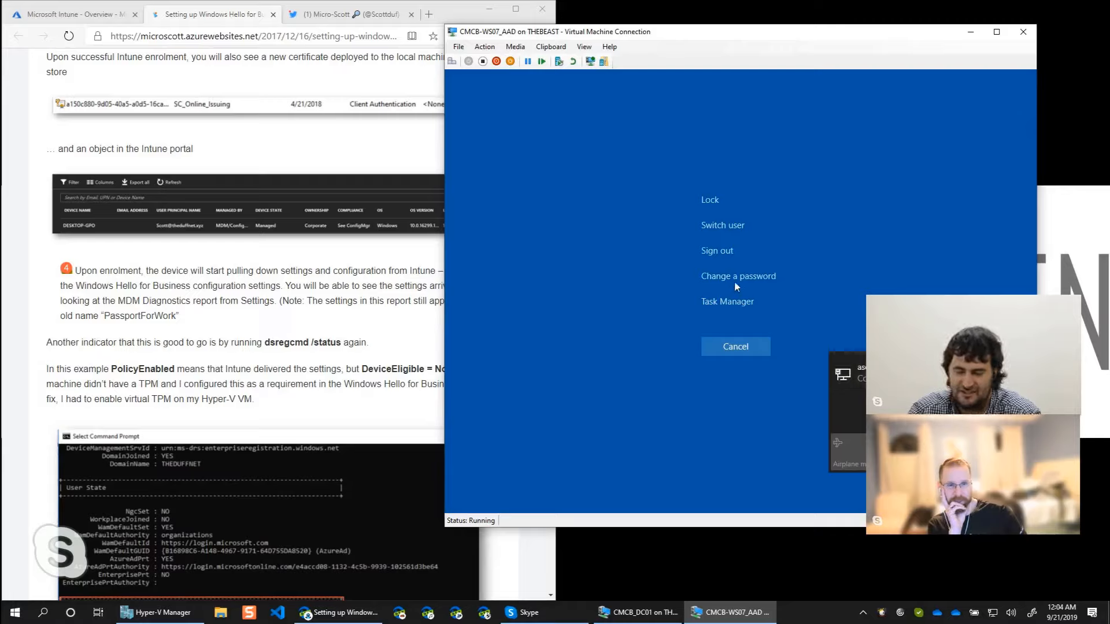
click(721, 249)
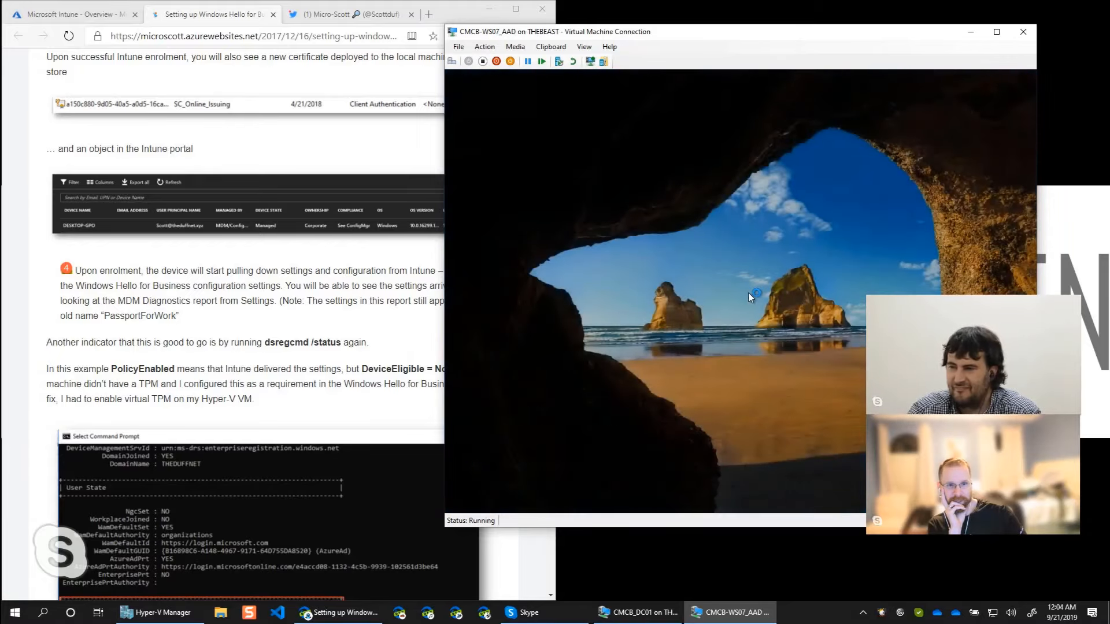
Sign in to CMCB-WS07_AAD with the lab account by entering the account password
click(748, 293)
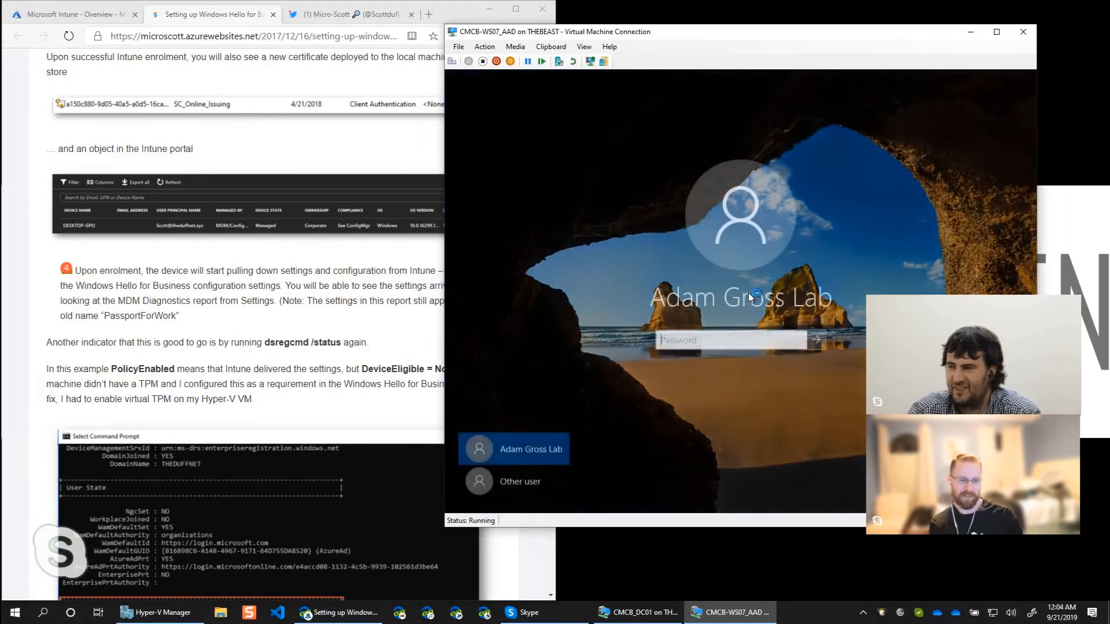
text(••••)
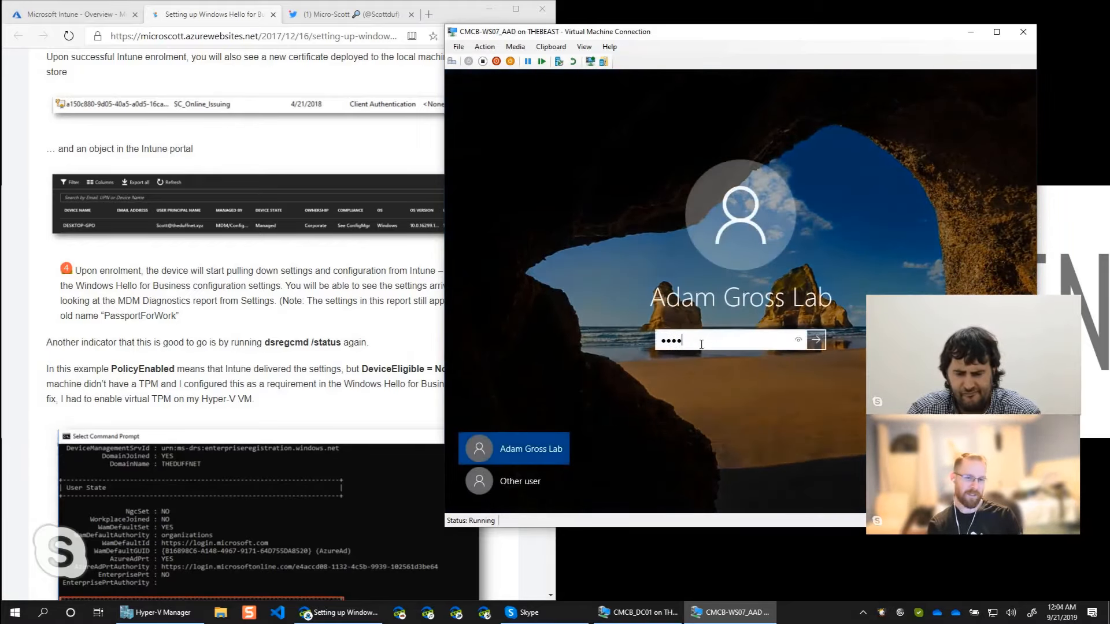
text(••)
key(BackSpace)
key(BackSpace)
key(BackSpace)
key(BackSpace)
key(BackSpace)
key(BackSpace)
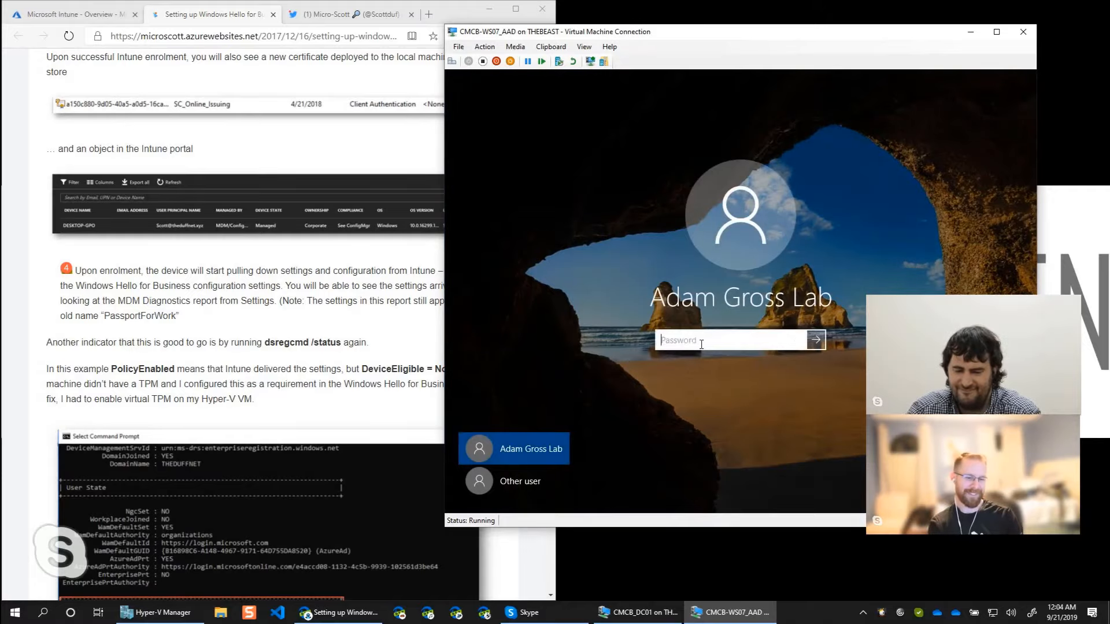
text(•••••••••)
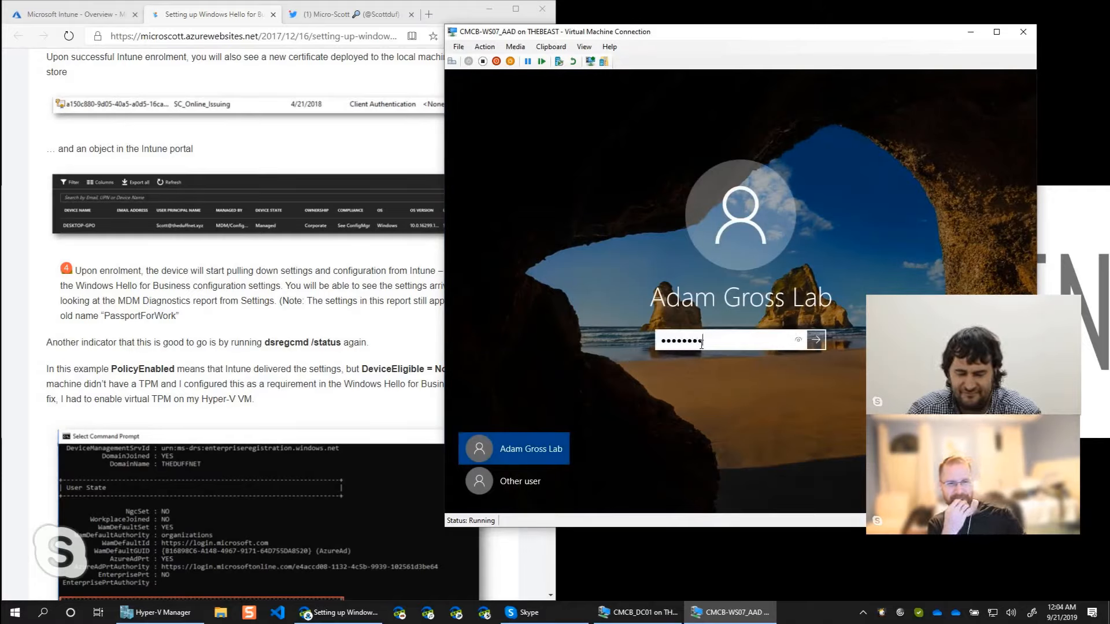
key(Return)
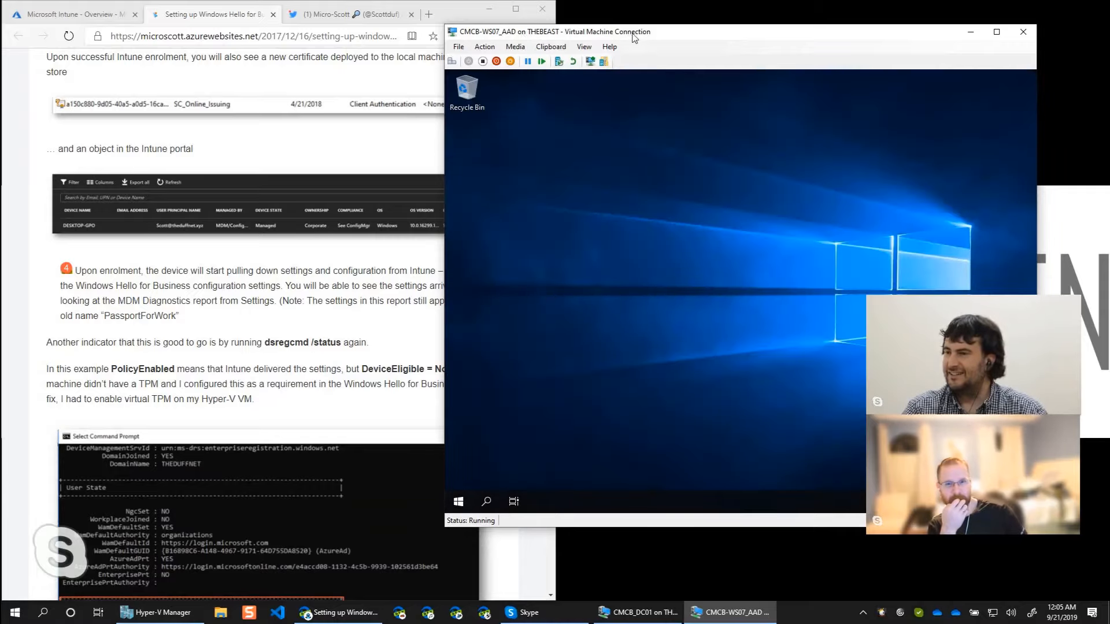
Move the CMCB-WS07_AAD connection window clear of the webcam overlay, and minimize and restore it
drag(635, 38, 532, 28)
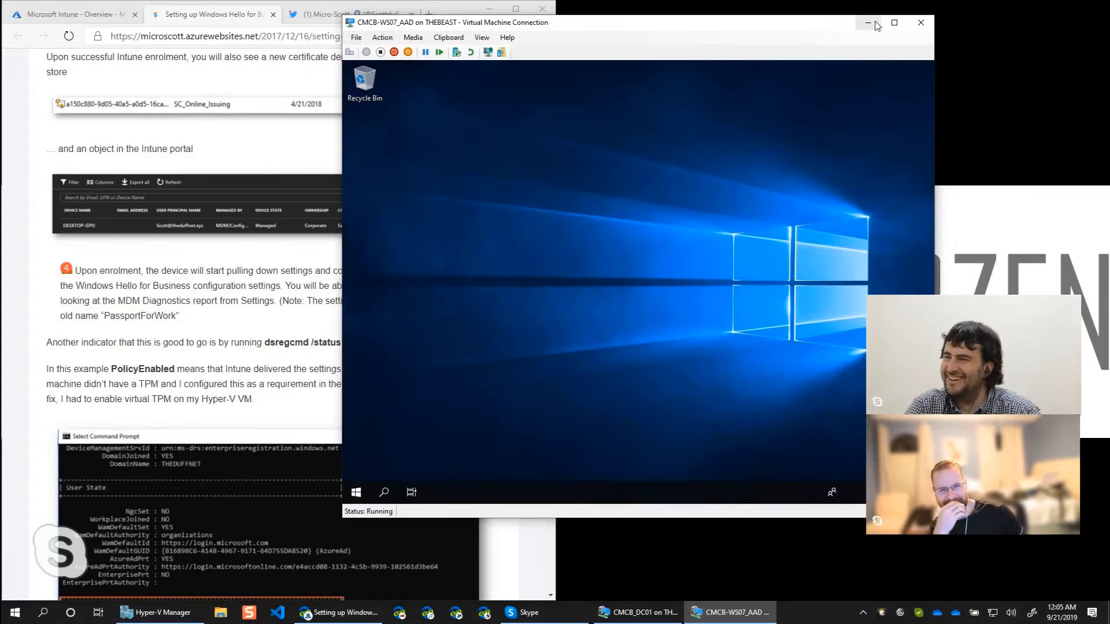
click(868, 26)
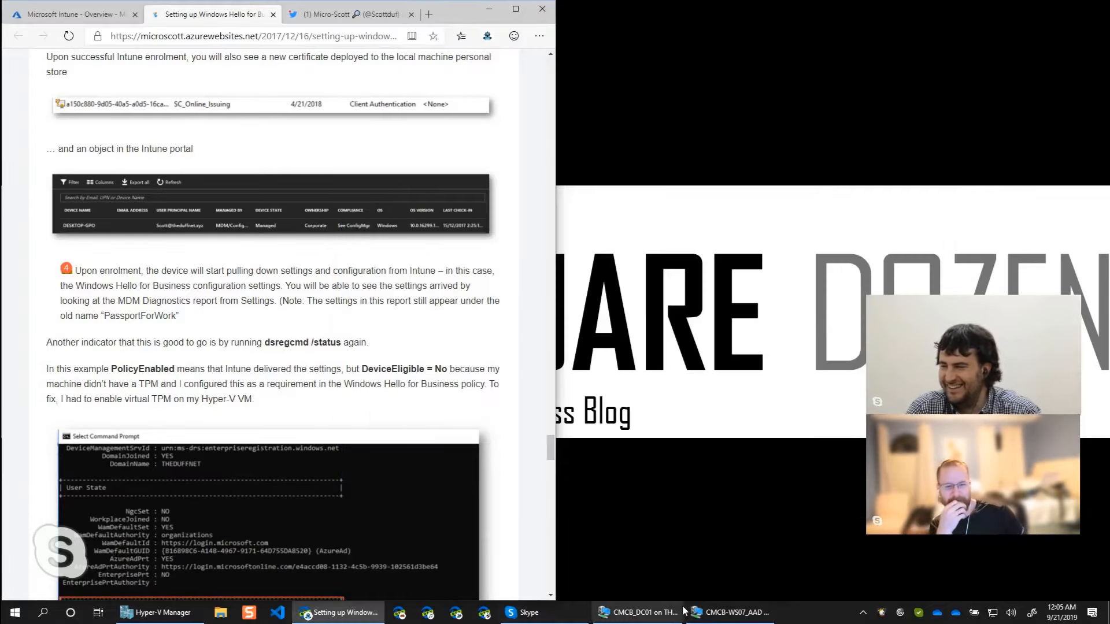
mouse_move(721, 616)
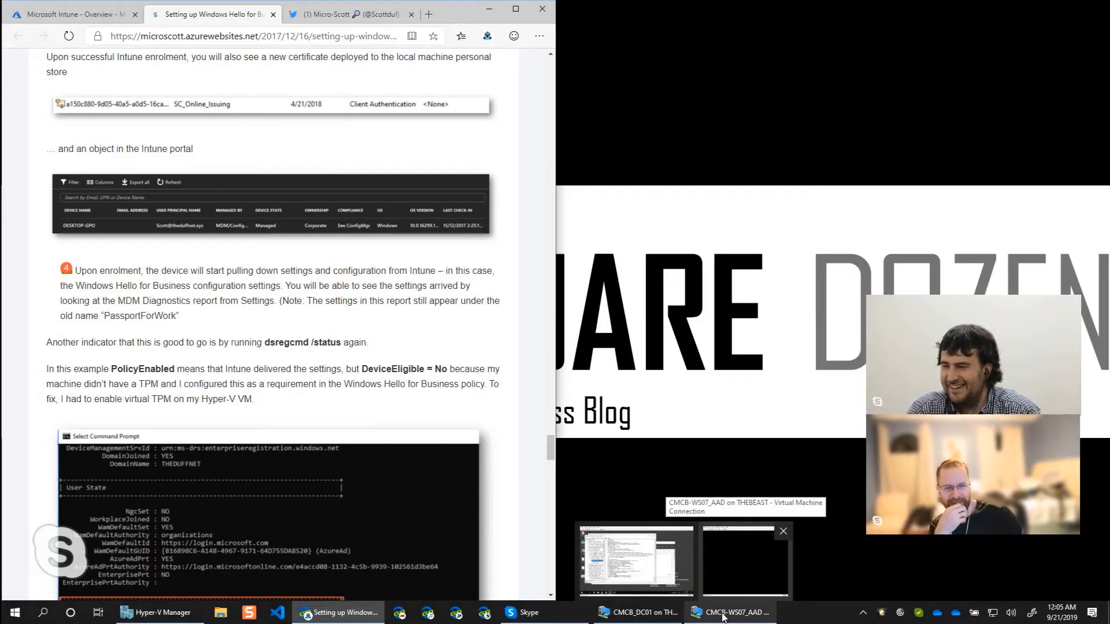
click(756, 550)
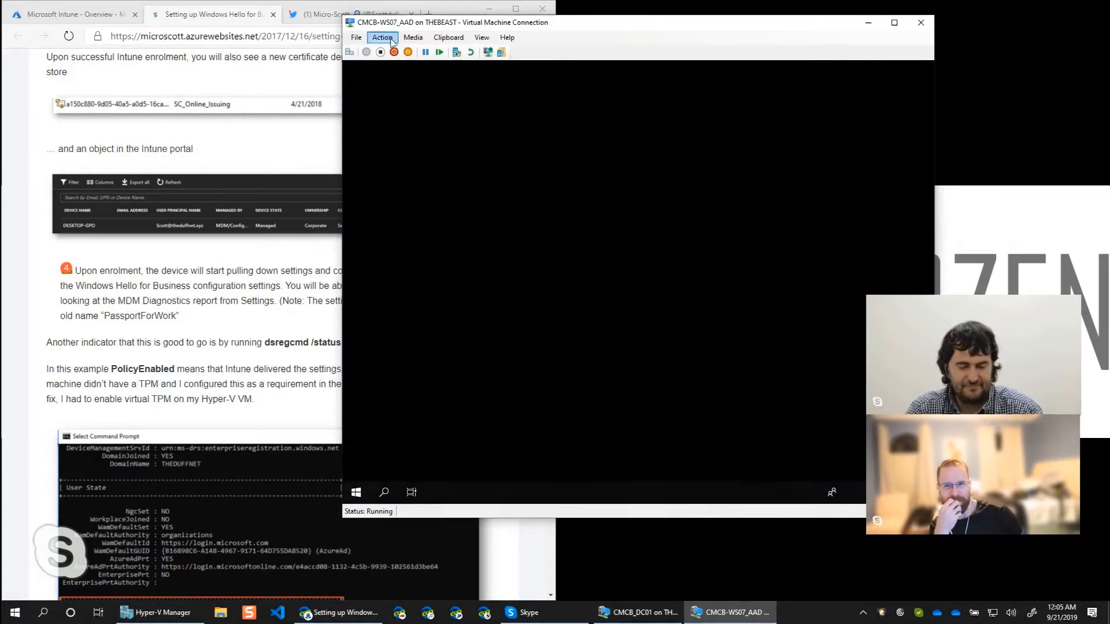
Start Task Manager from the workstation's security options, and examine the processes in the detailed view sorted by CPU usage
click(382, 37)
click(399, 49)
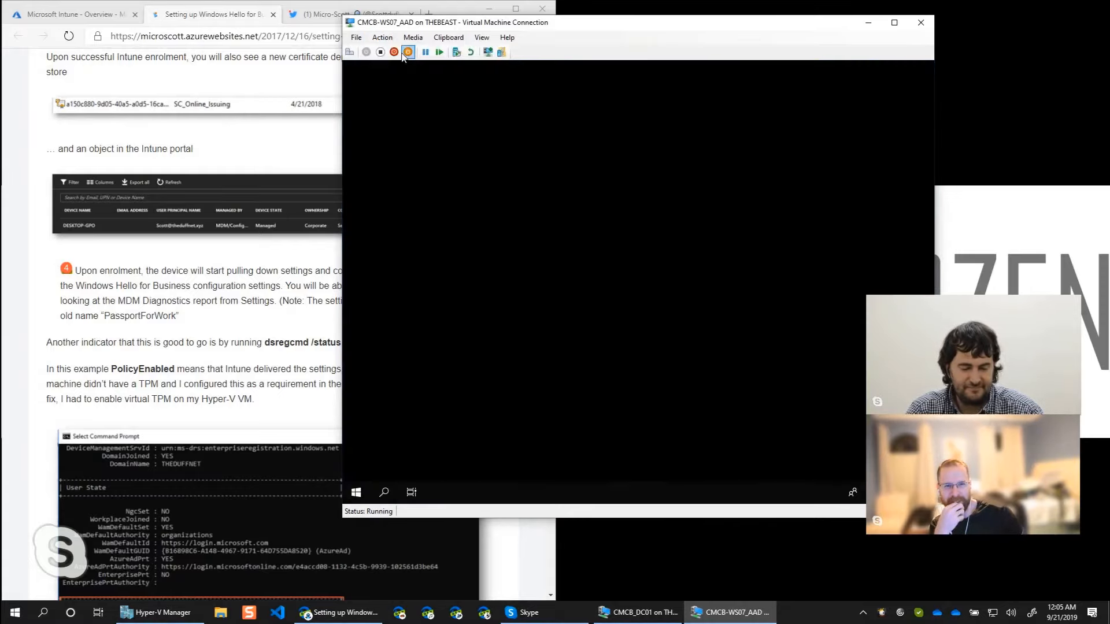
click(622, 292)
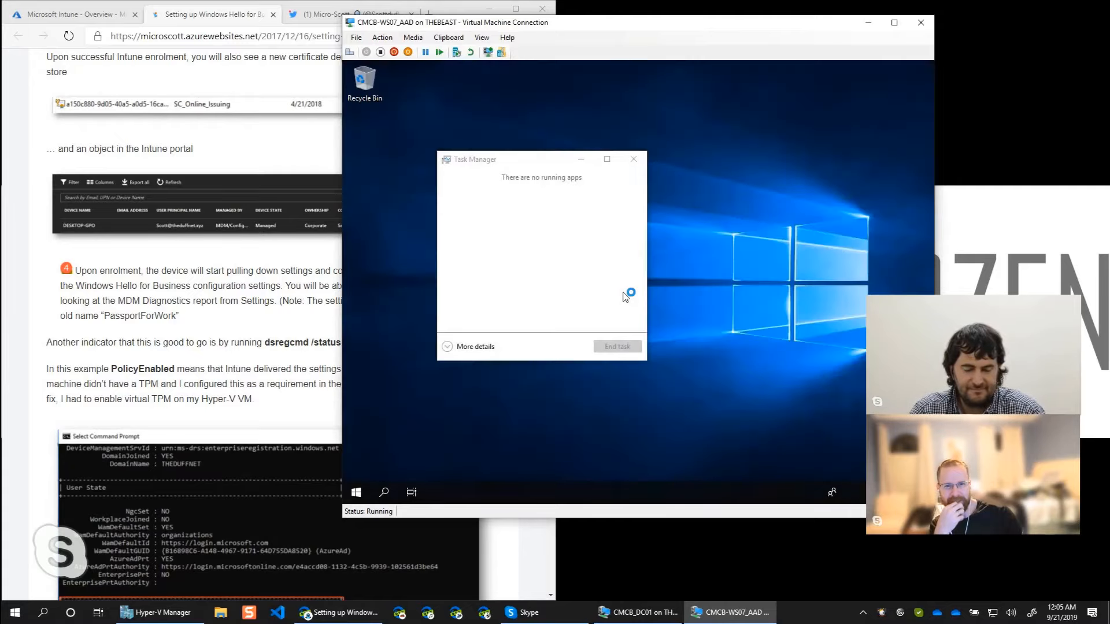
click(471, 346)
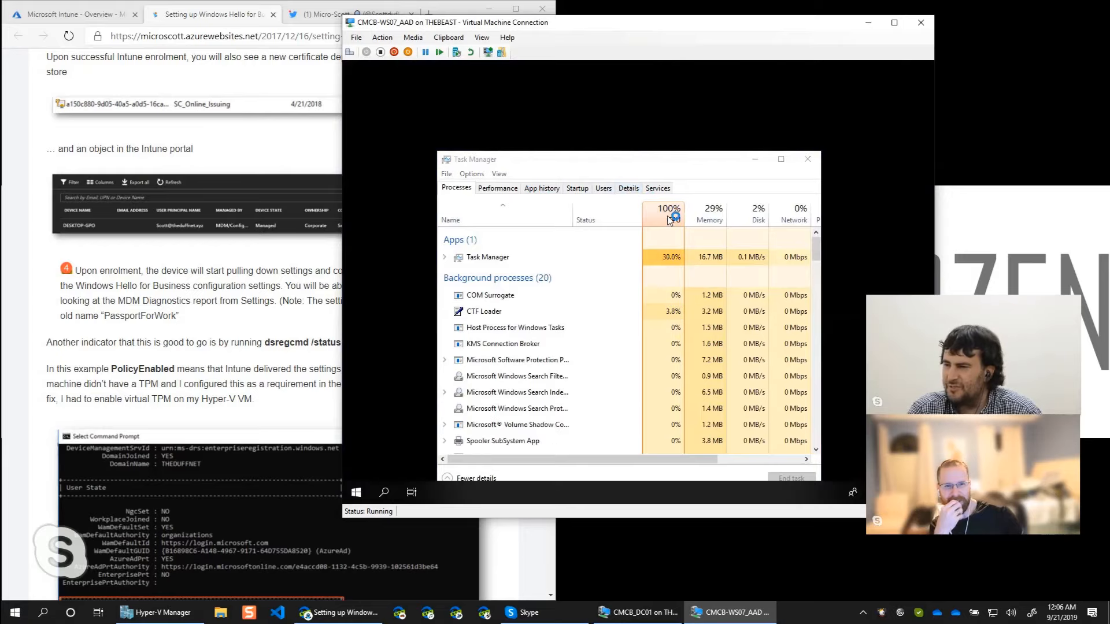
click(669, 218)
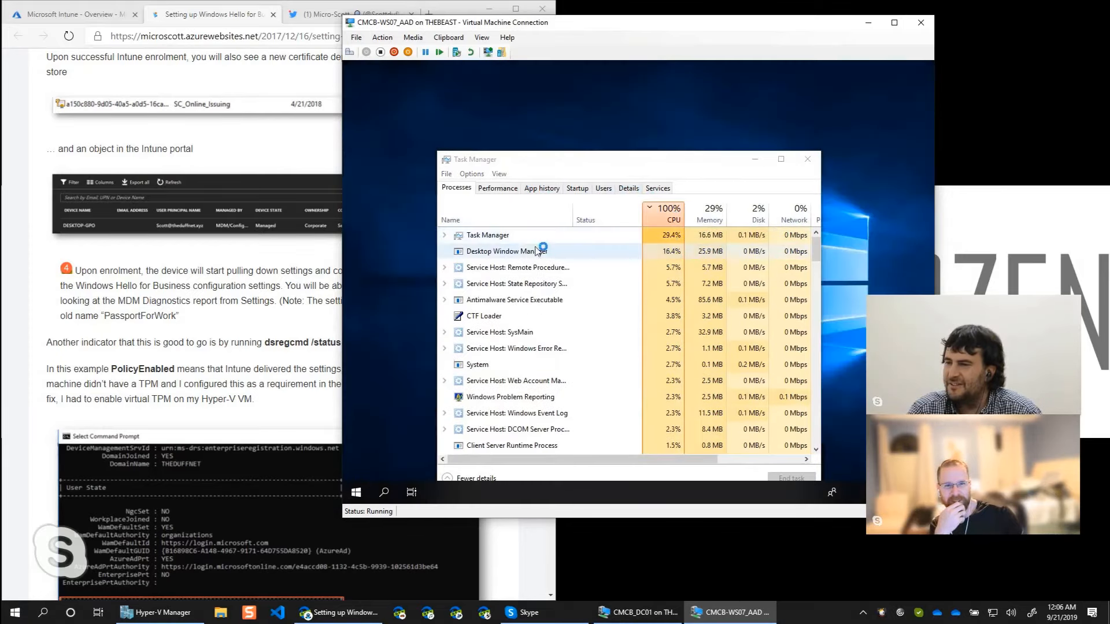
click(542, 254)
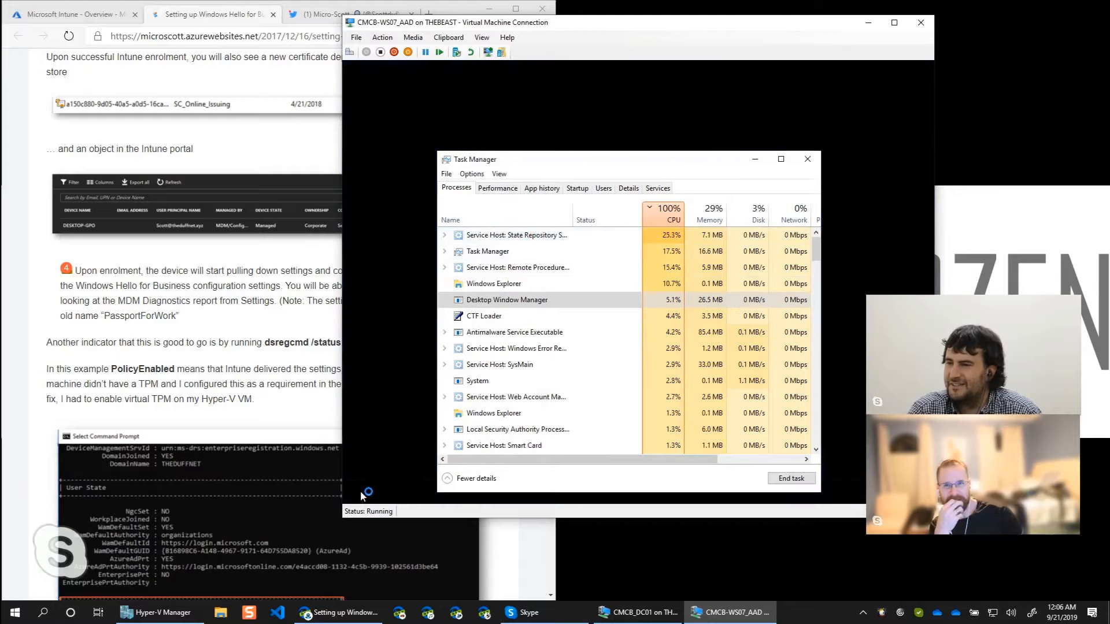
Bring up the security options on CMCB-WS07_AAD and restart the workstation
click(382, 37)
click(394, 50)
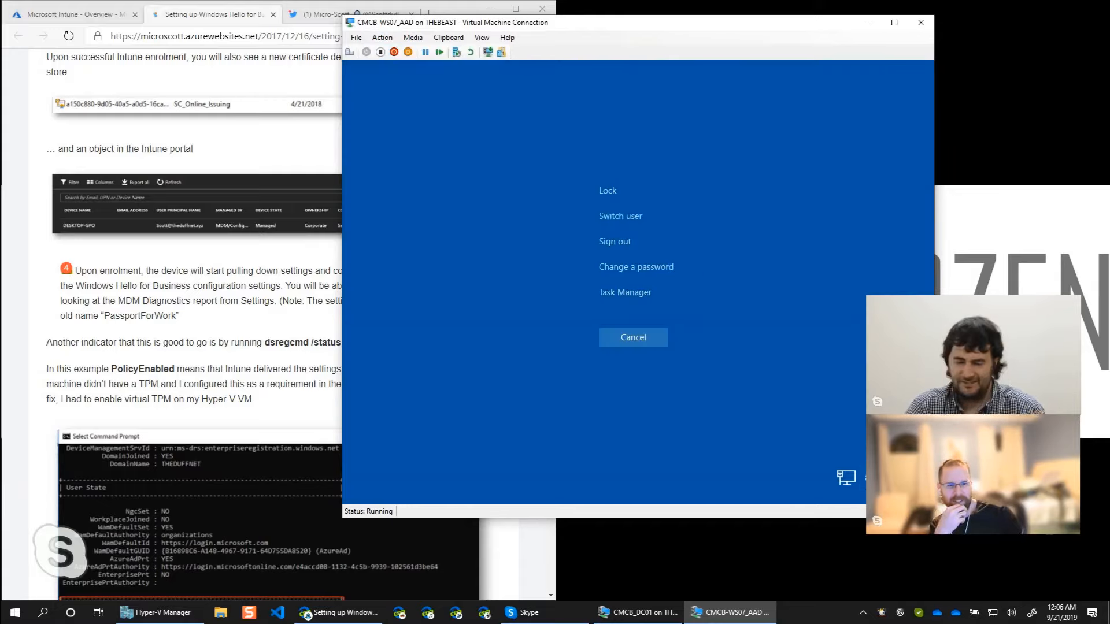
click(901, 450)
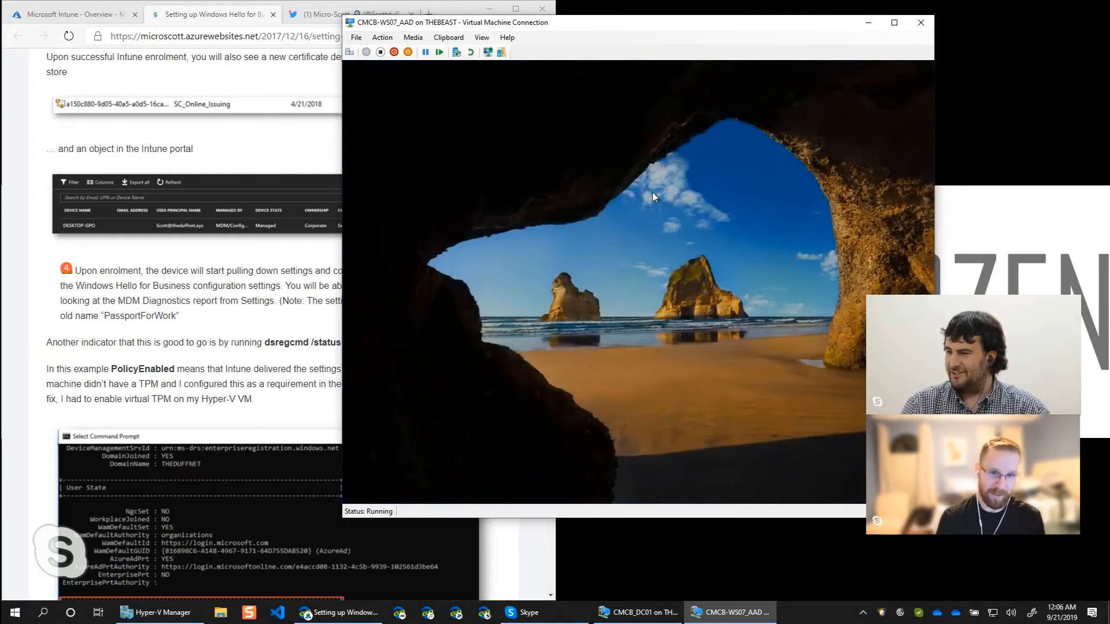
Sign back in to the restarted workstation under the same lab account, entering the account password
click(652, 197)
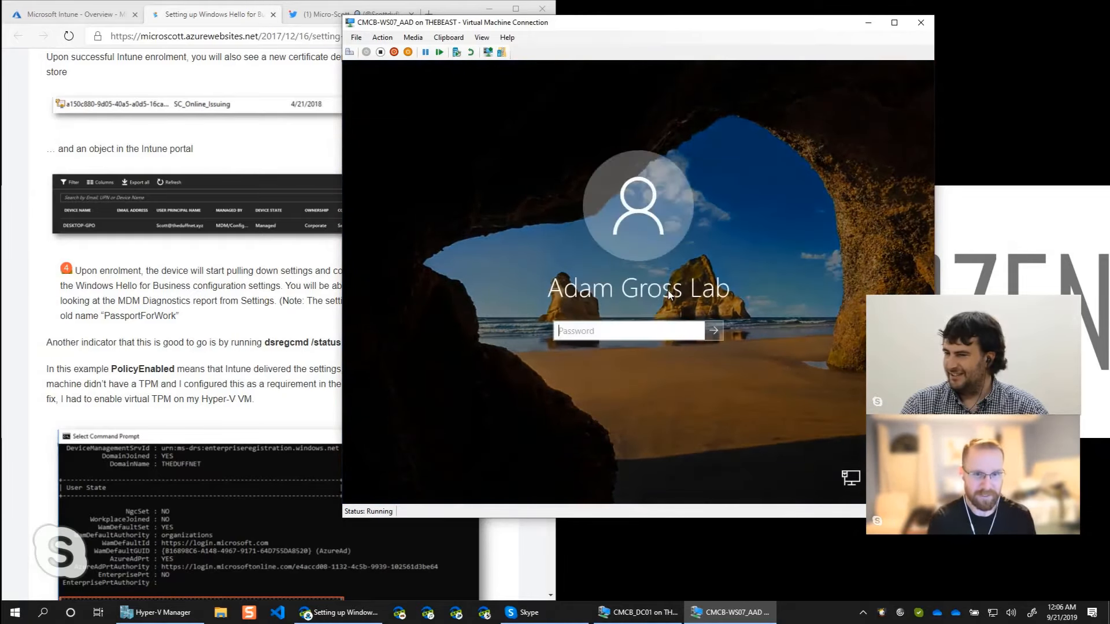
text(***)
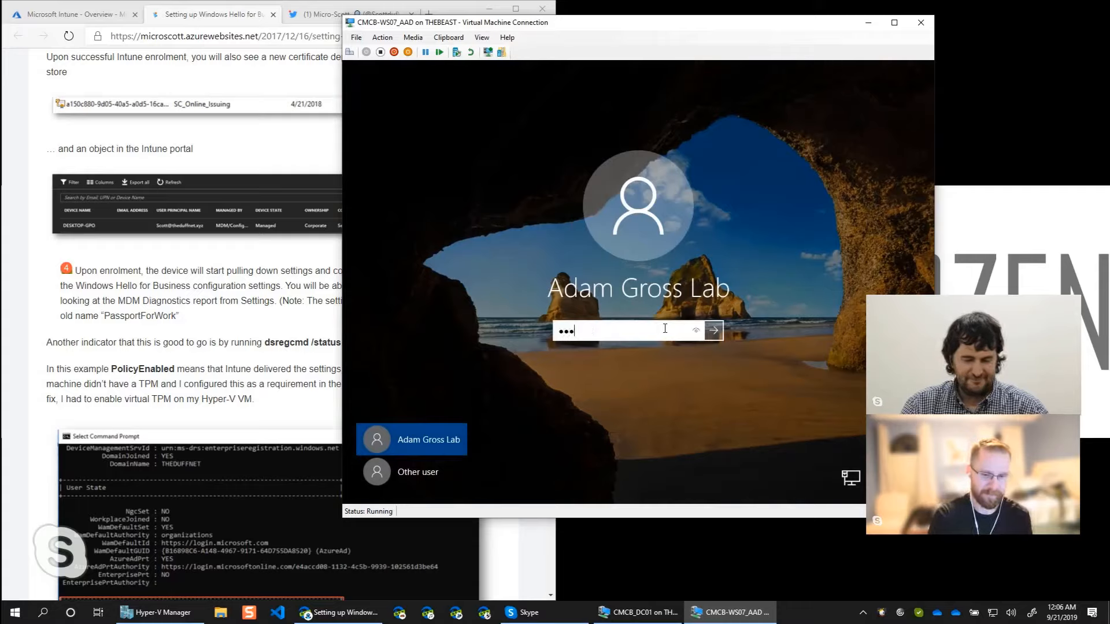
text(*****)
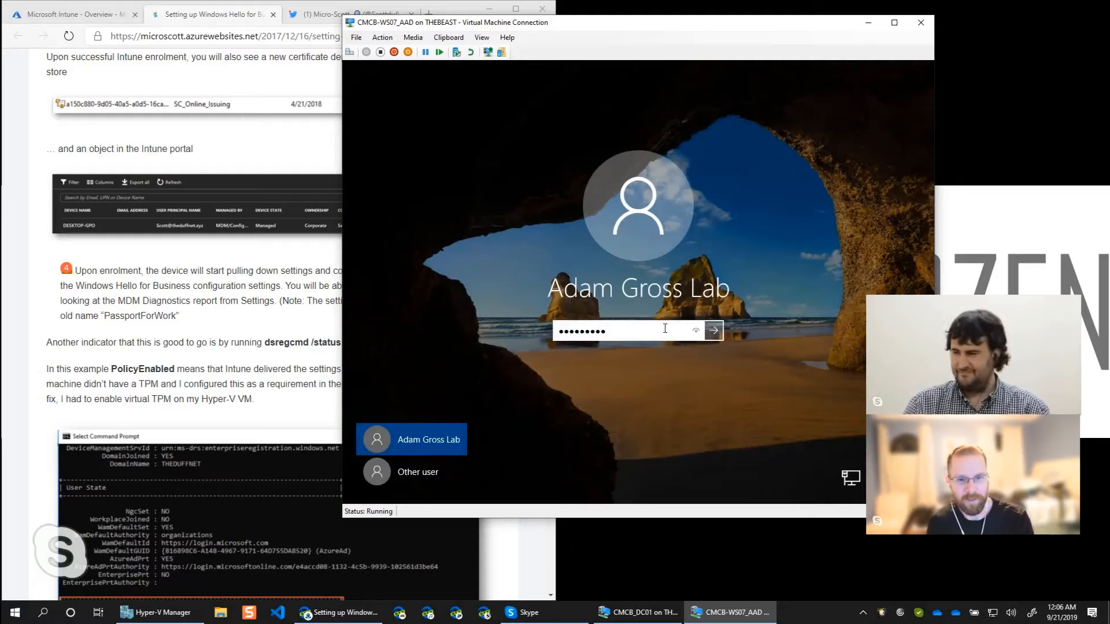
key(BackSpace)
key(BackSpace)
key(BackSpace)
key(BackSpace)
key(BackSpace)
key(BackSpace)
key(BackSpace)
key(BackSpace)
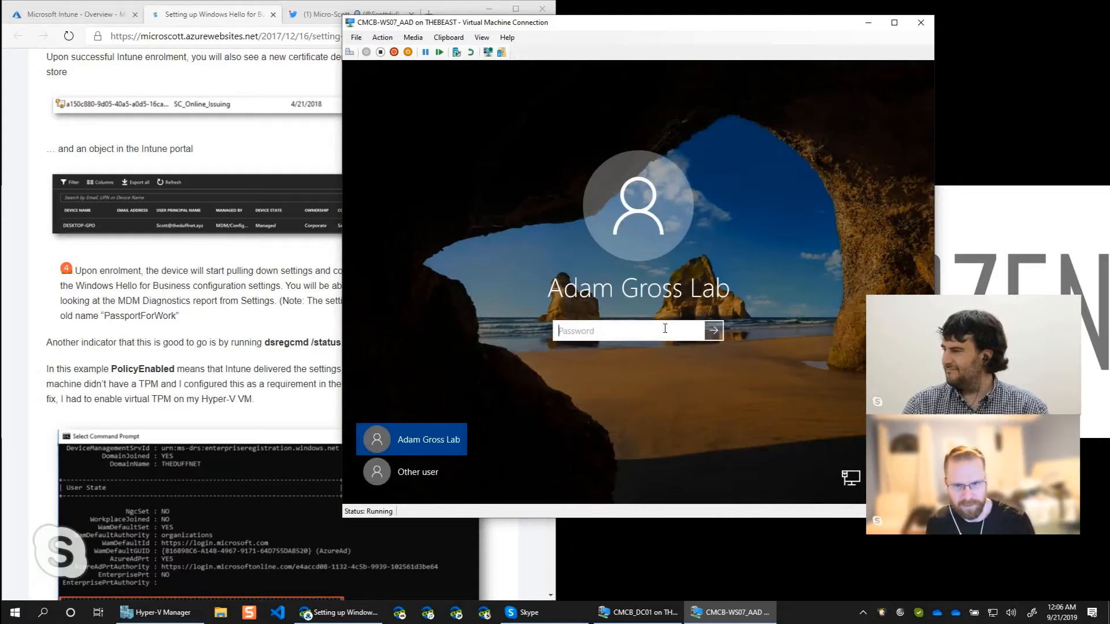
click(417, 472)
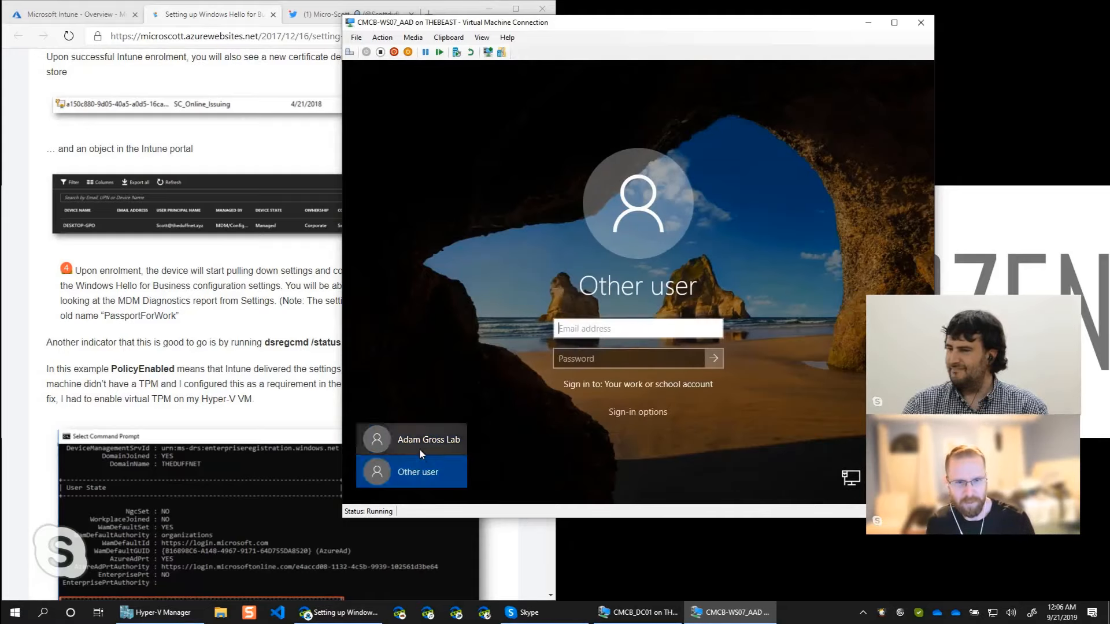
click(421, 446)
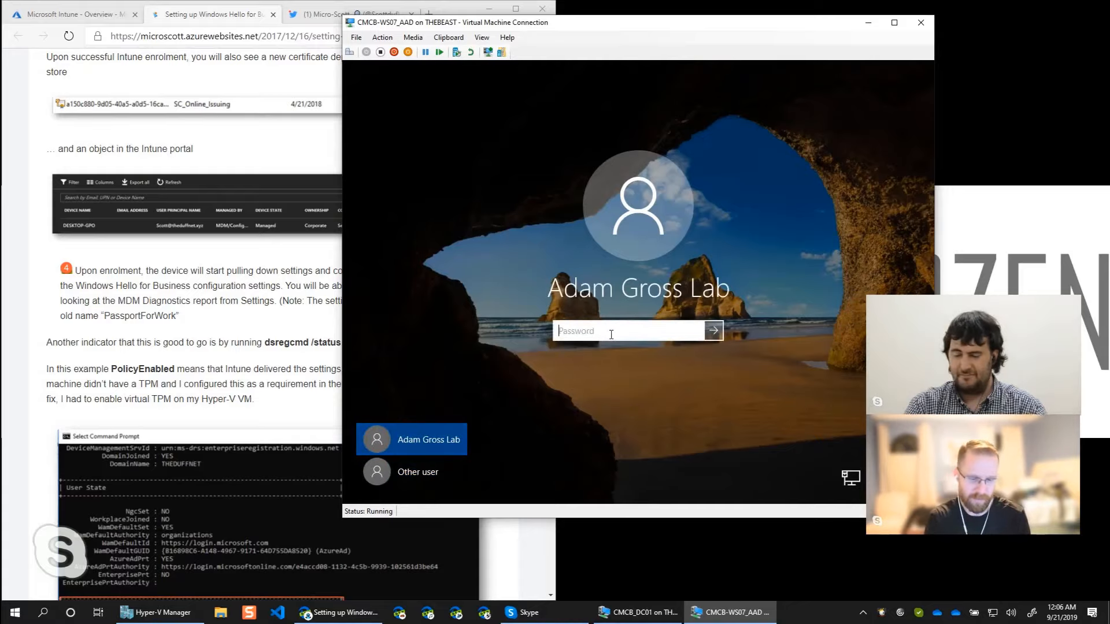
text(••••)
key(Return)
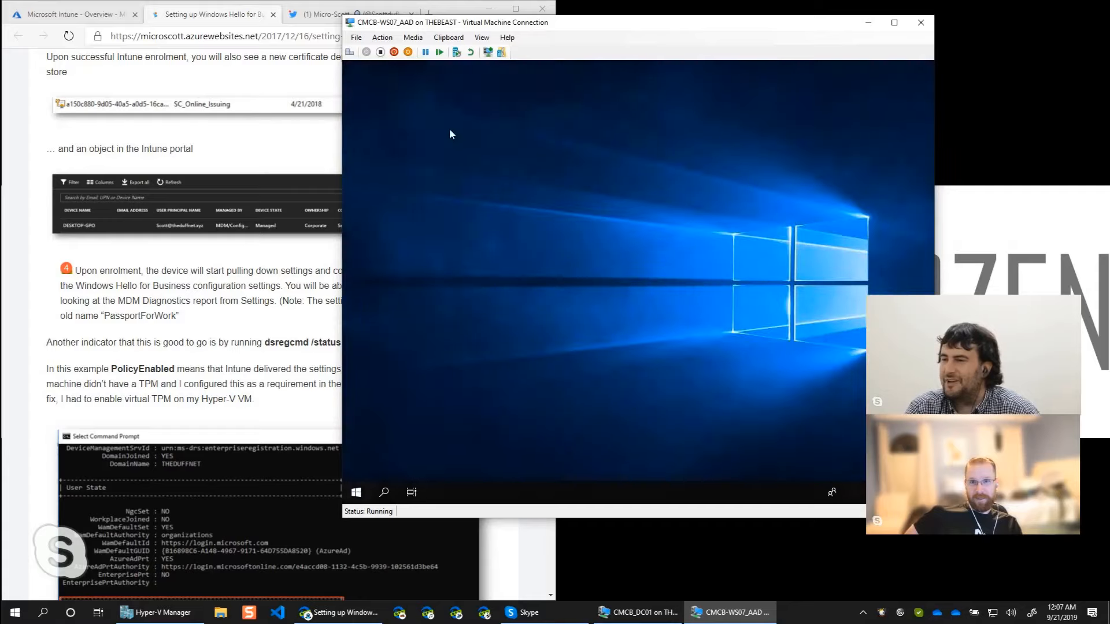
Start Task Manager from the workstation's security options, and open the dialog for creating a new task
click(382, 37)
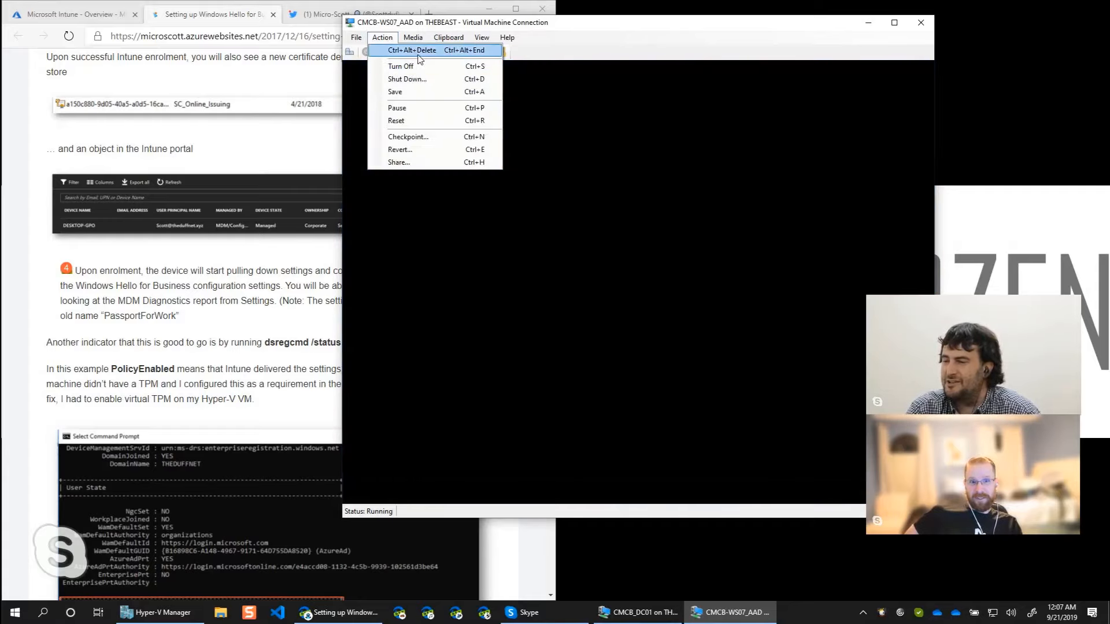
click(417, 54)
click(637, 292)
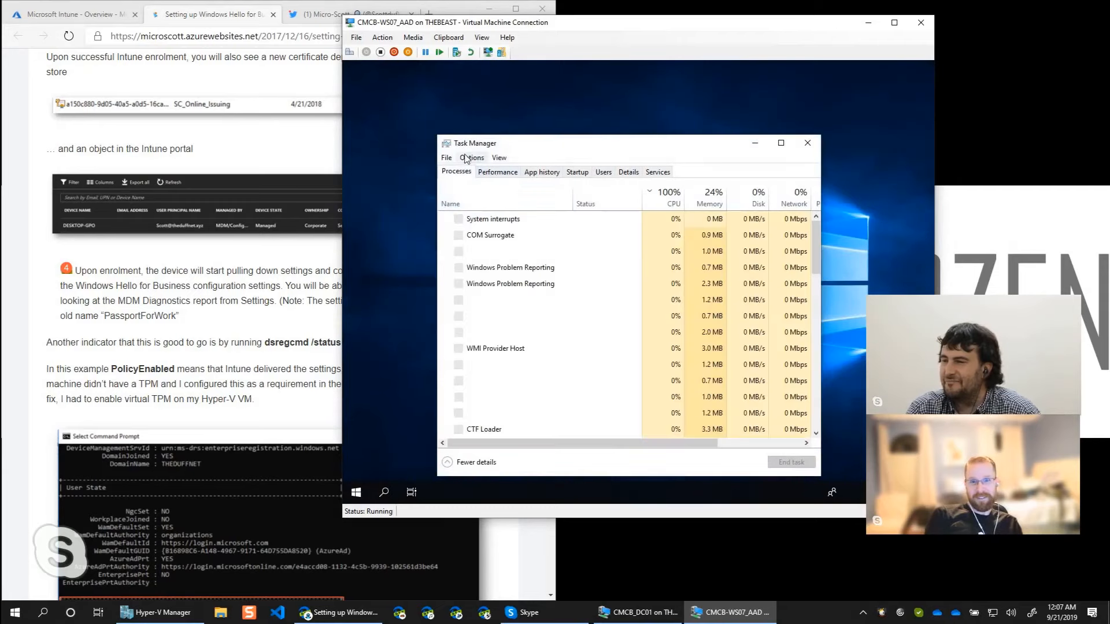
click(447, 157)
click(455, 169)
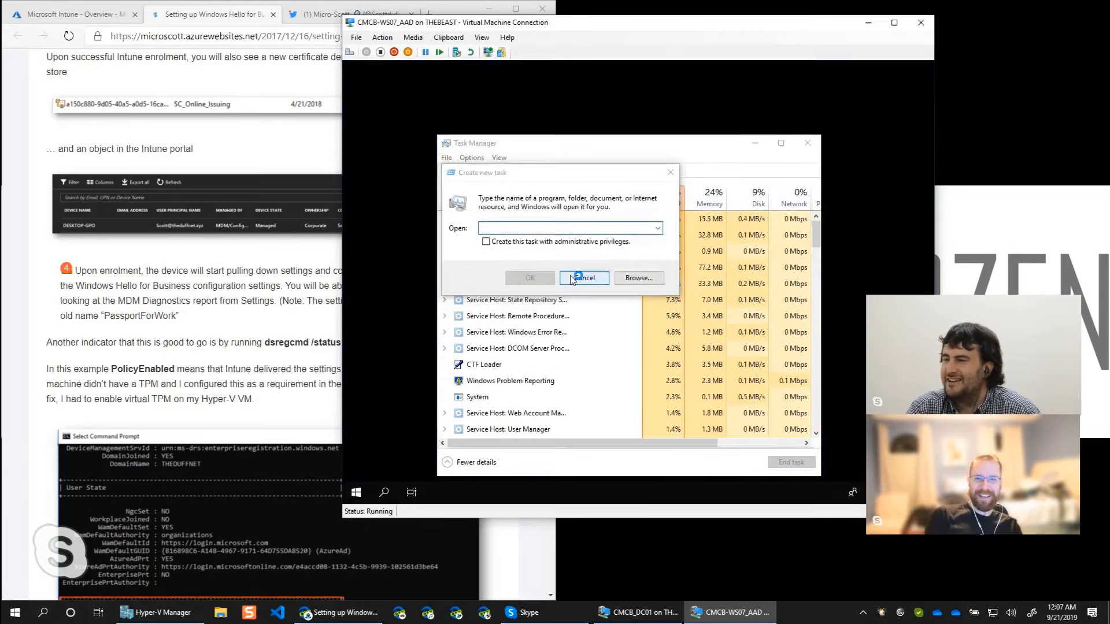
Try to enter powershell as the program for the new task
text(t)
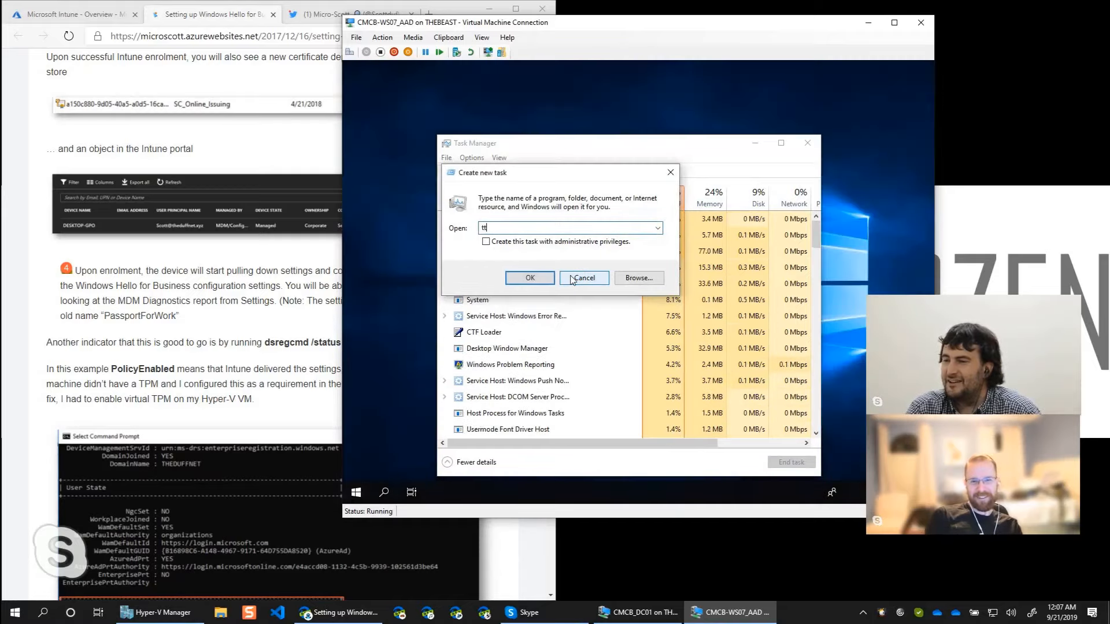
text(tgs)
key(BackSpace)
key(BackSpace)
key(BackSpace)
key(BackSpace)
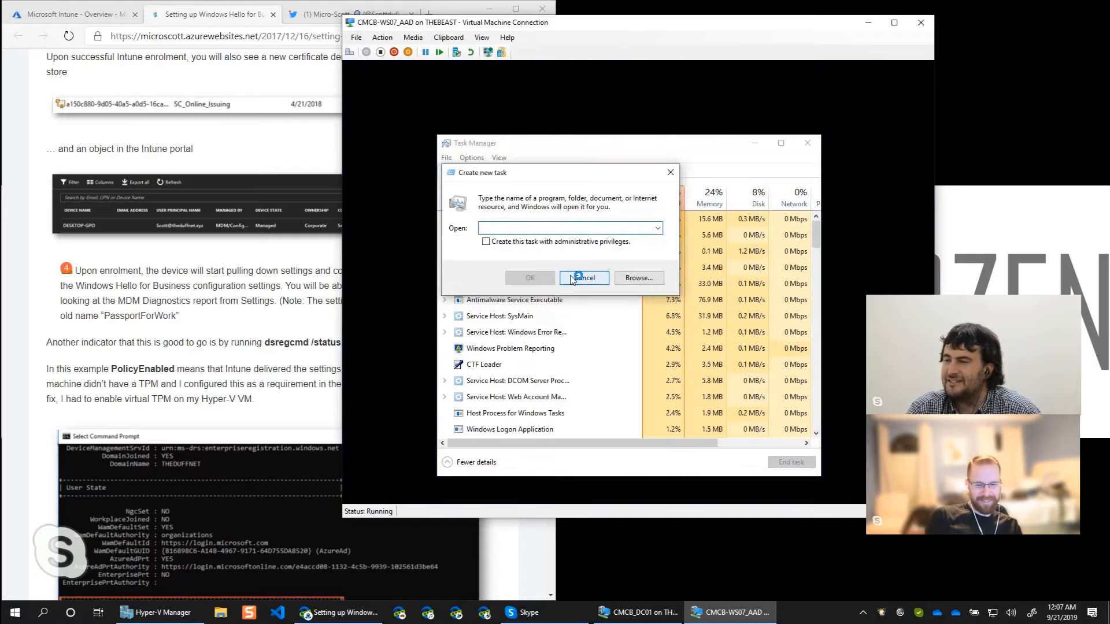
text(wershell)
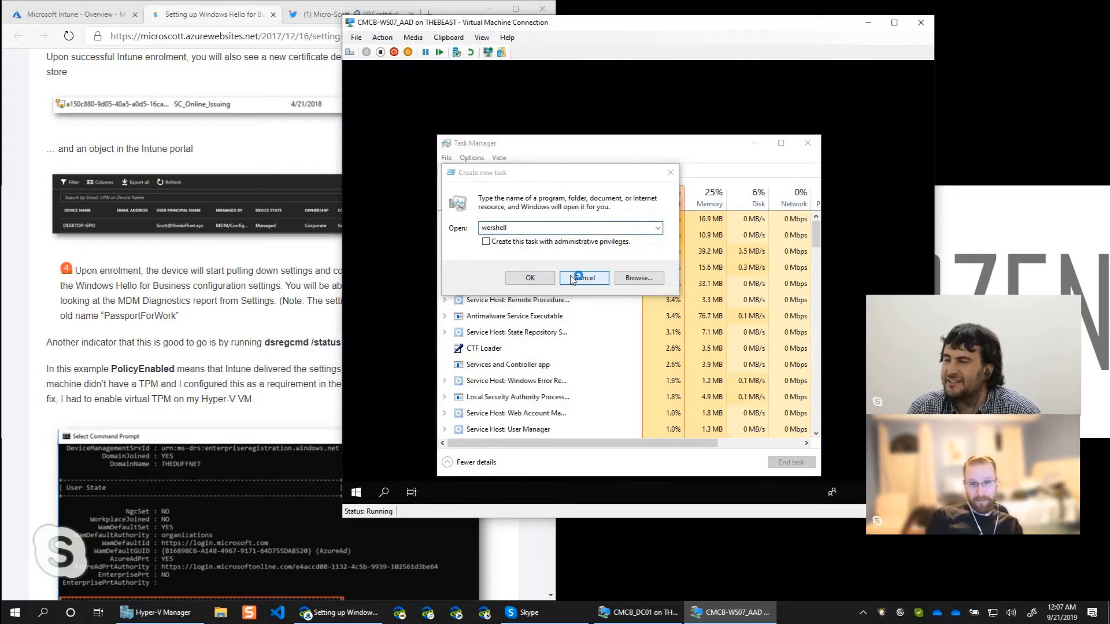
click(542, 230)
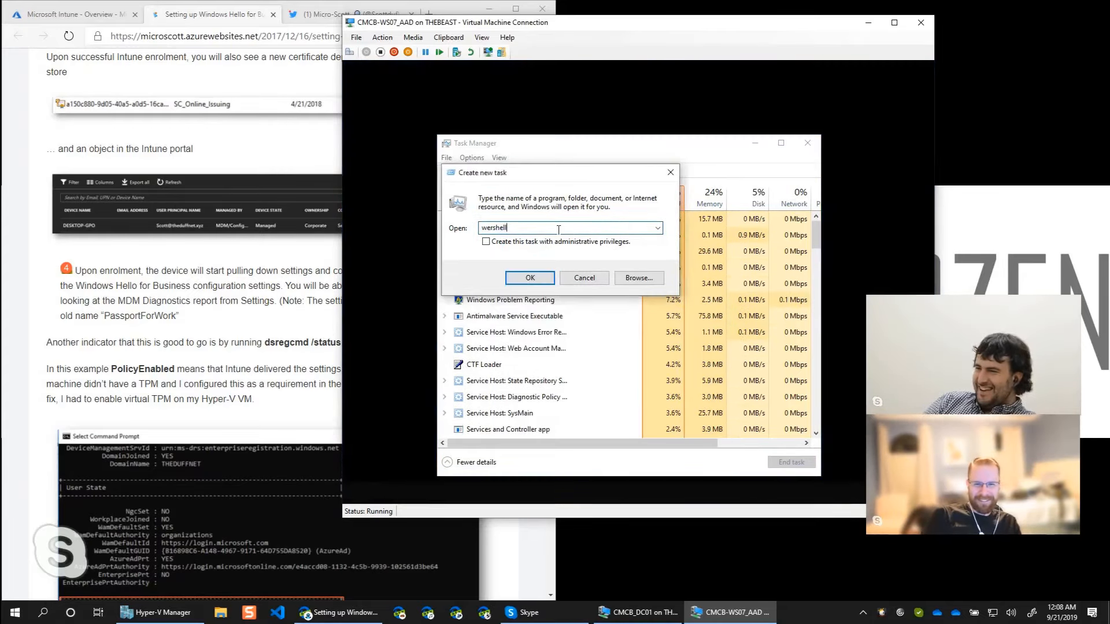
double_click(558, 230)
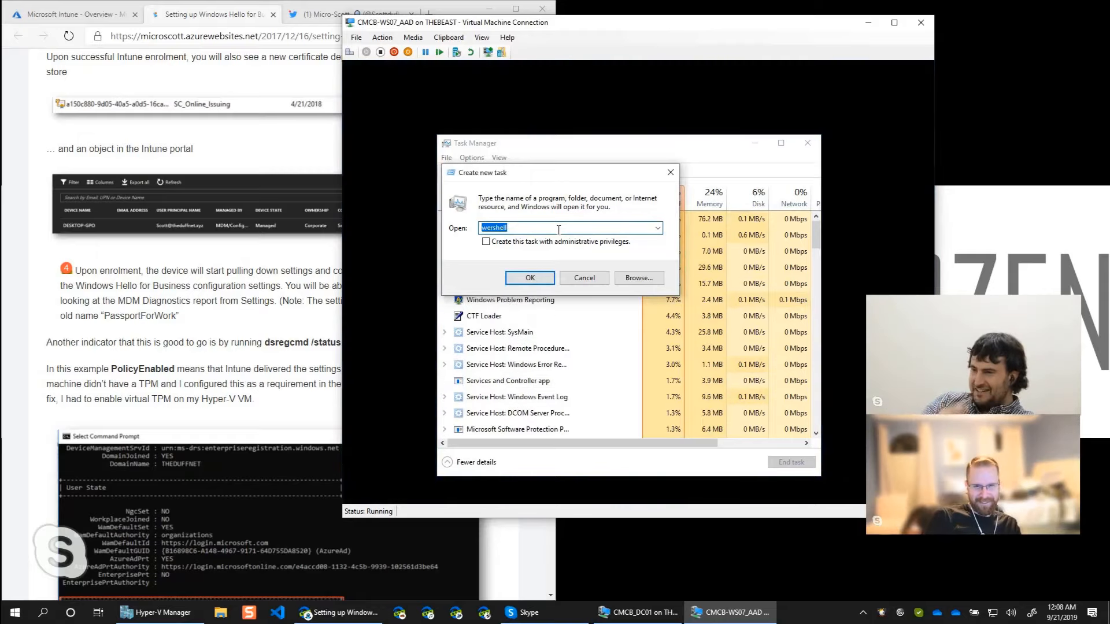
text(er)
key(BackSpace)
key(BackSpace)
text(p)
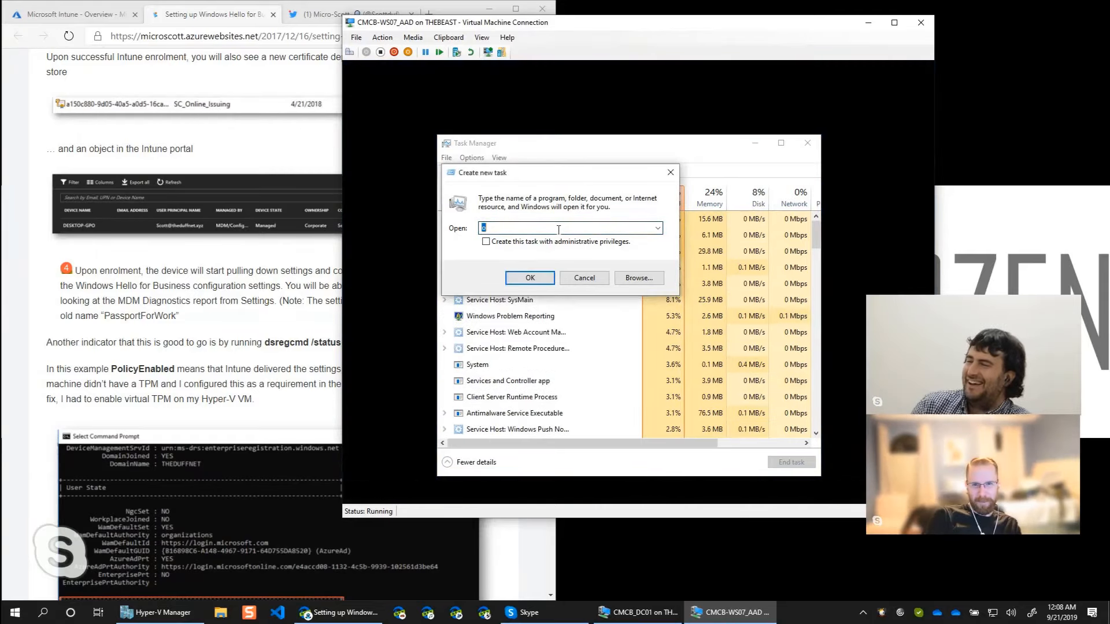
text(op)
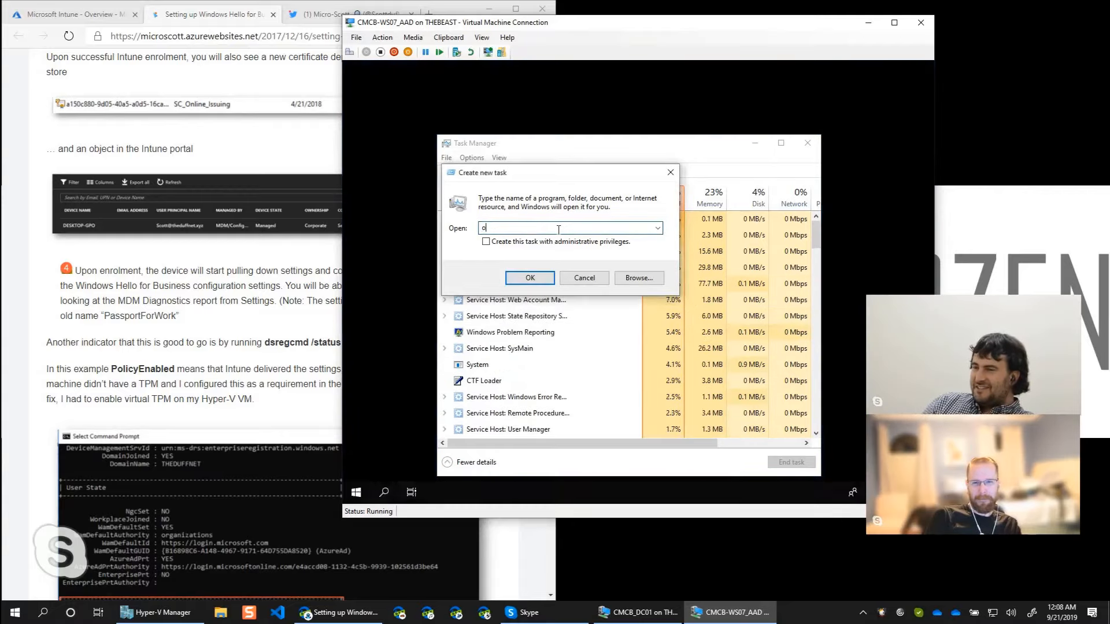
key(BackSpace)
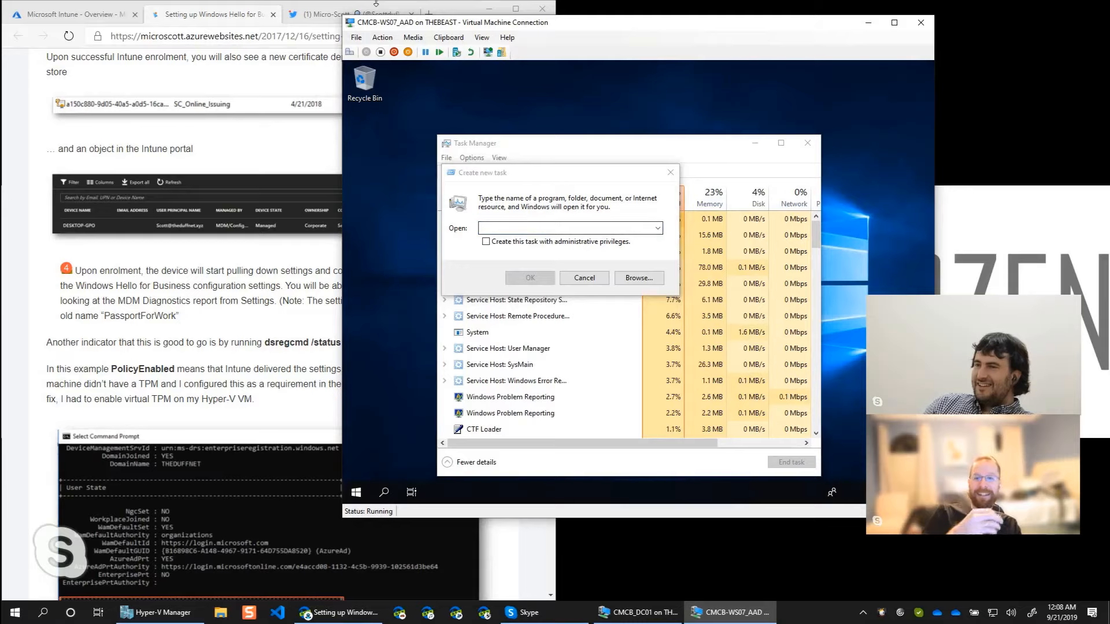
click(384, 38)
click(390, 41)
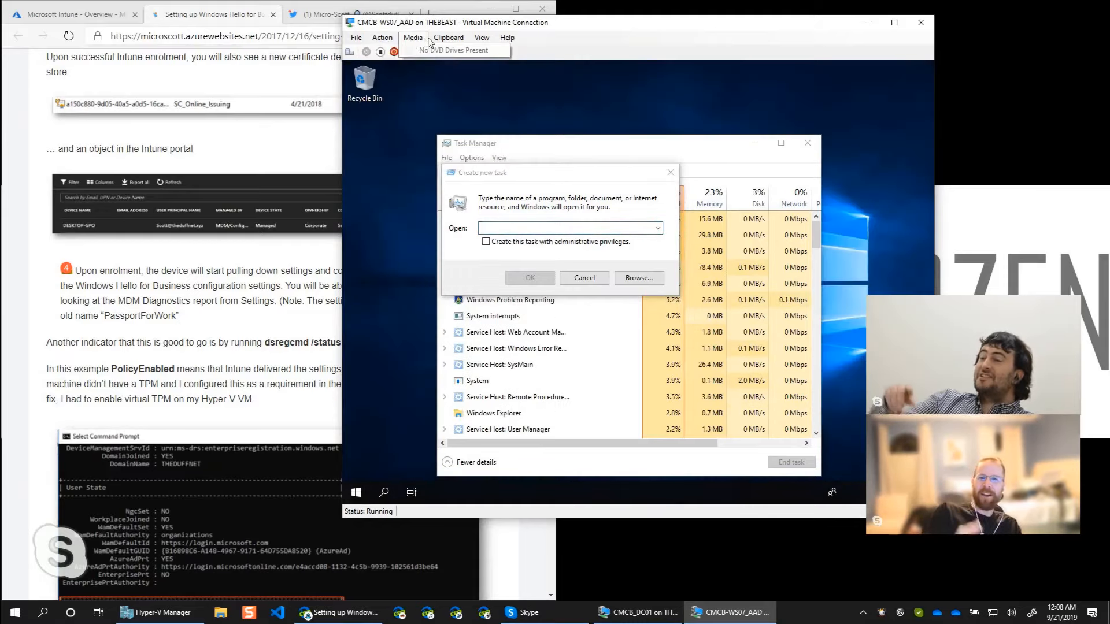
Open Notepad on the host computer, outside the CMCB-WS07_AAD virtual machine
click(442, 41)
click(443, 40)
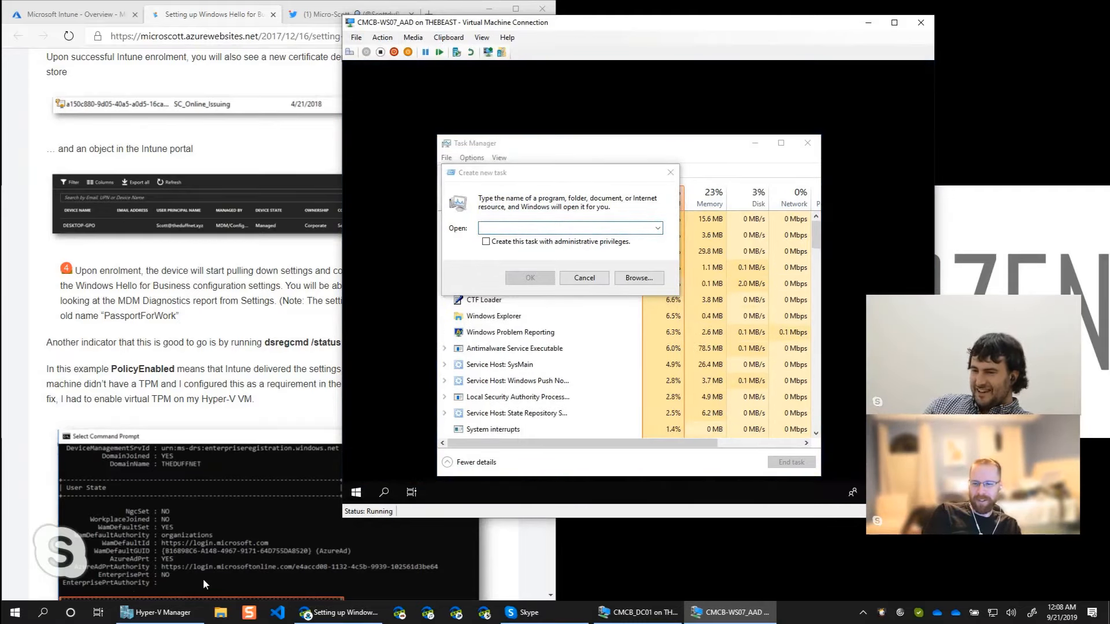
click(13, 615)
text(notepad)
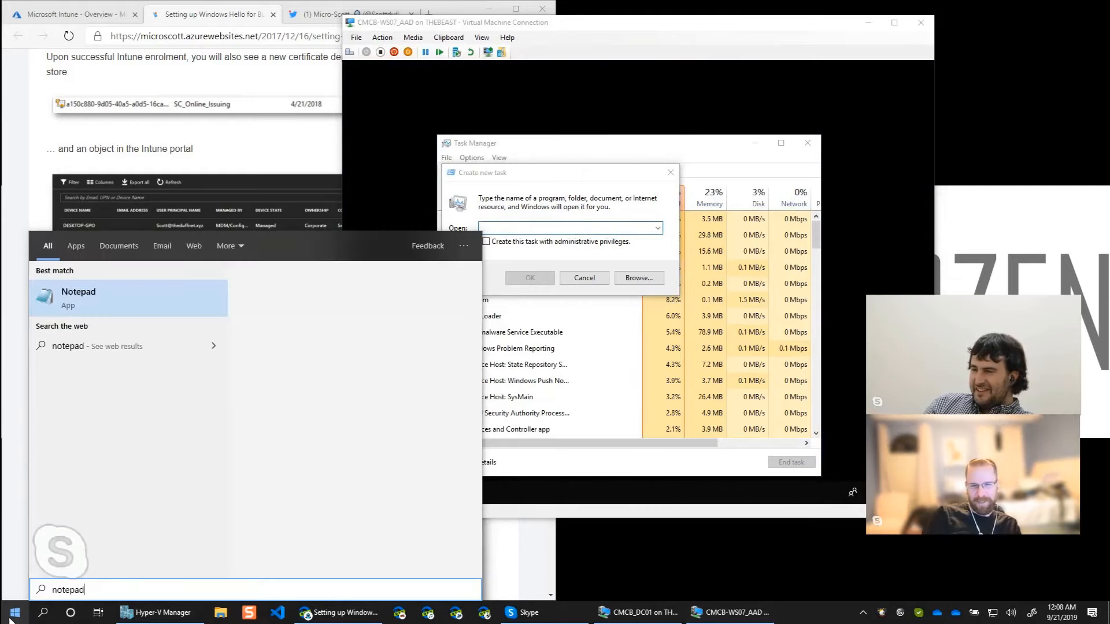
key(Return)
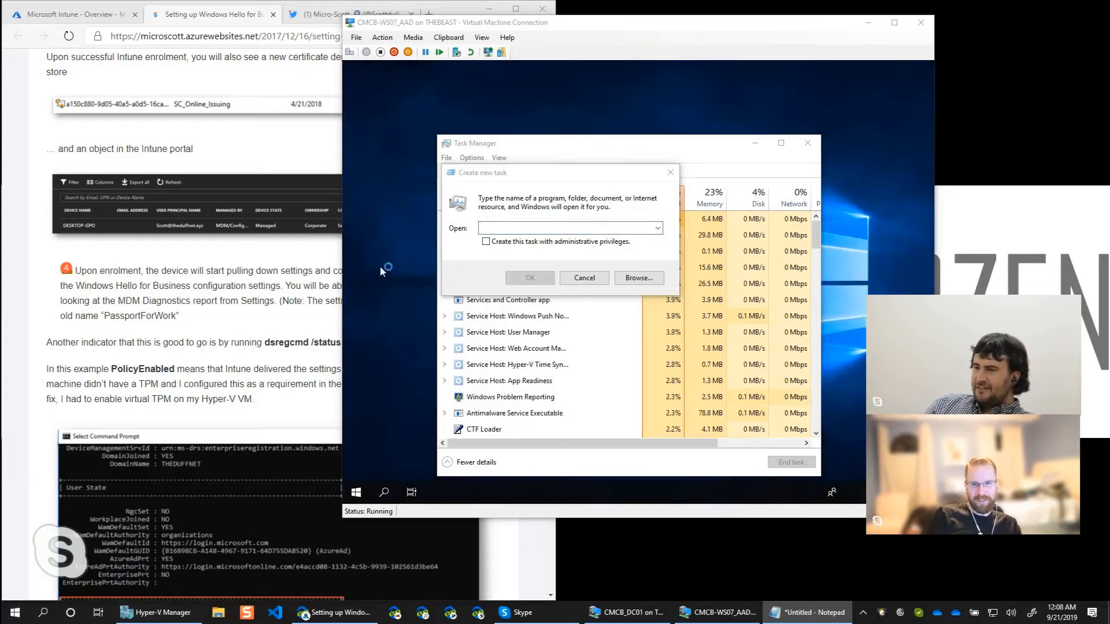
Try to send the host's clipboard text into the program name field of the Create new task dialog on CMCB-WS07_AAD
click(498, 226)
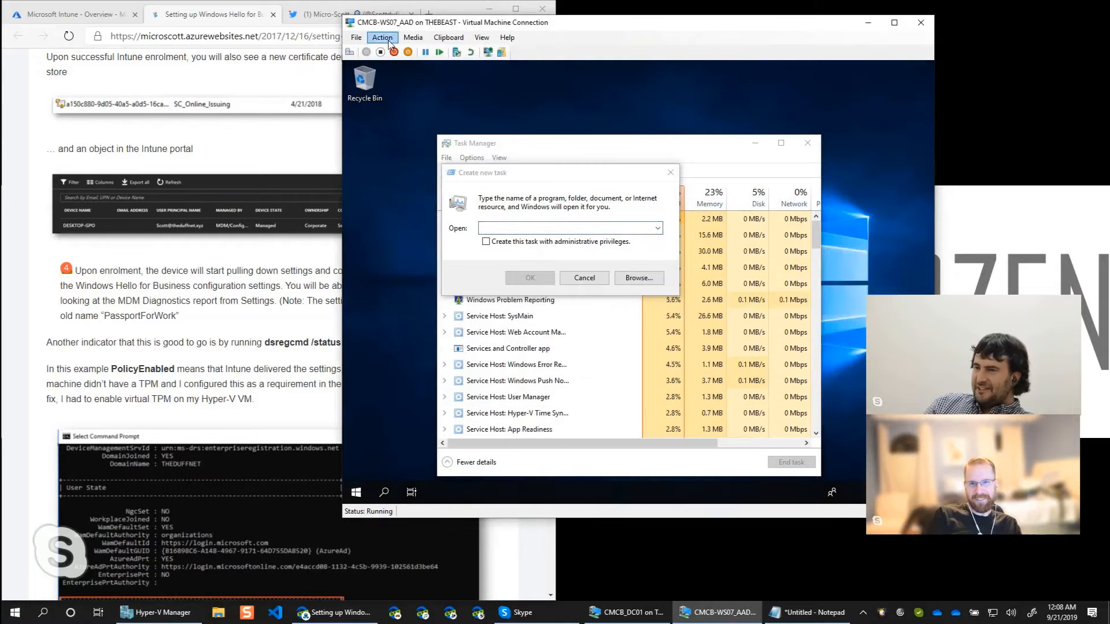
click(435, 38)
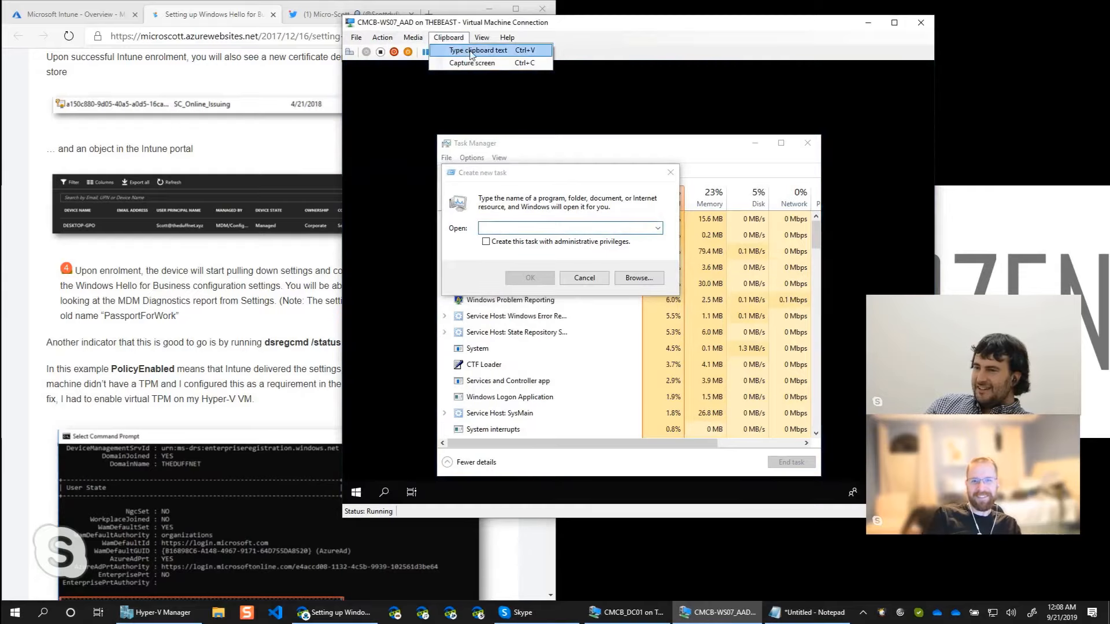
click(469, 48)
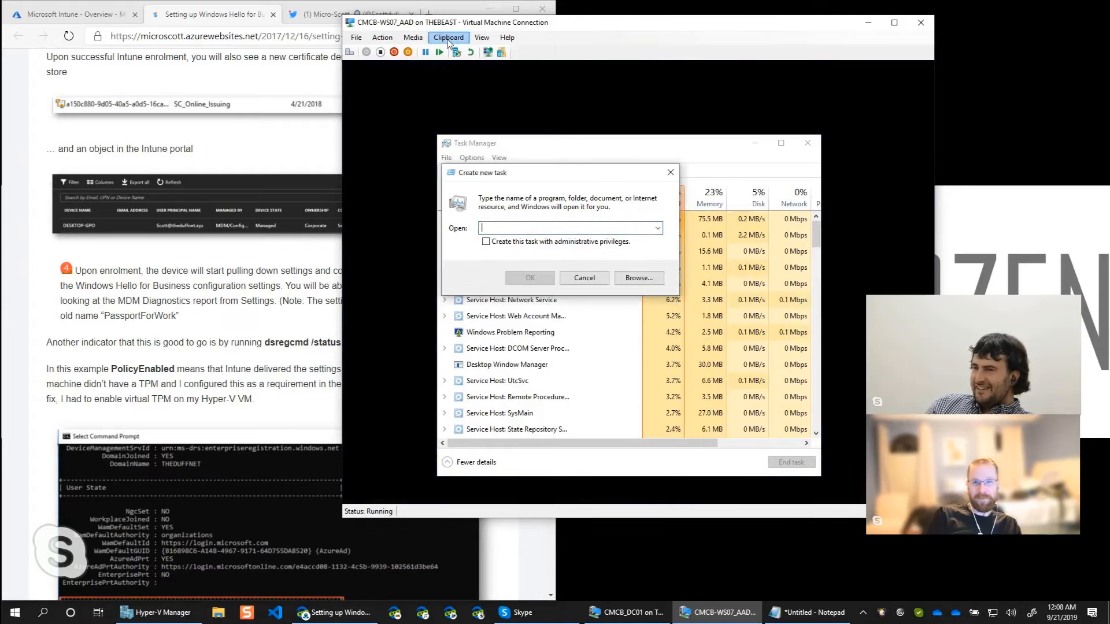
click(415, 38)
mouse_move(482, 38)
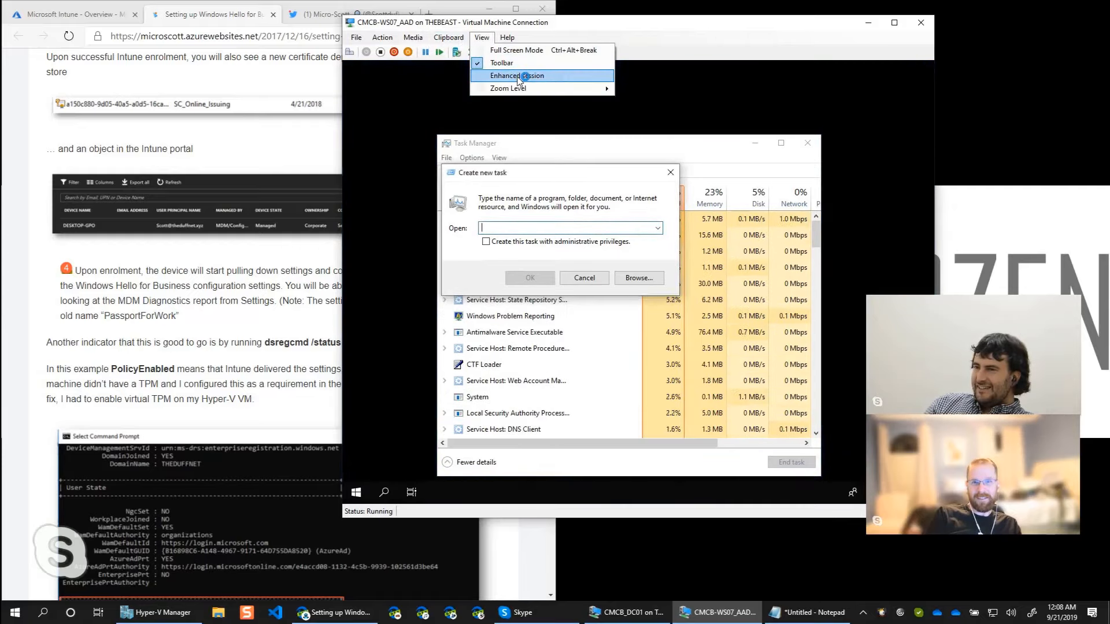
key(alt+Tab)
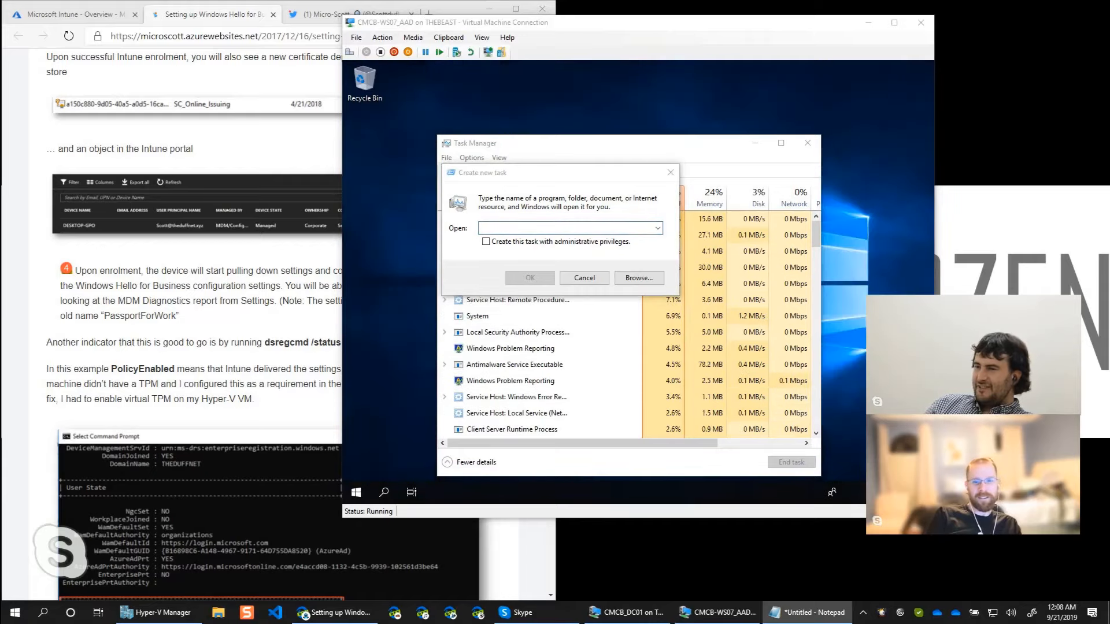
click(505, 227)
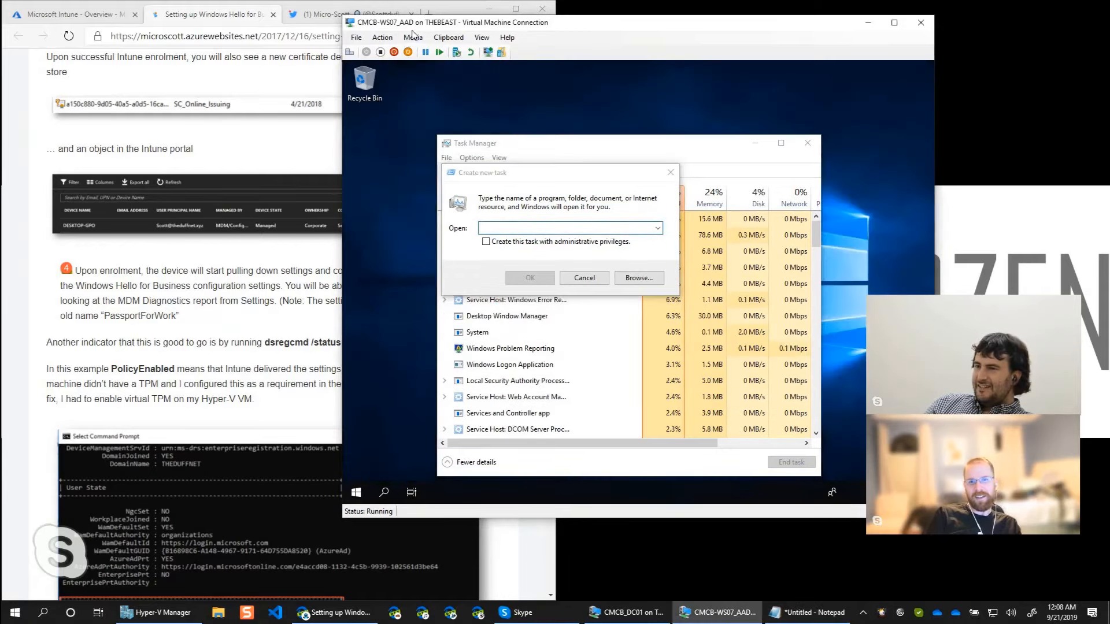
click(448, 37)
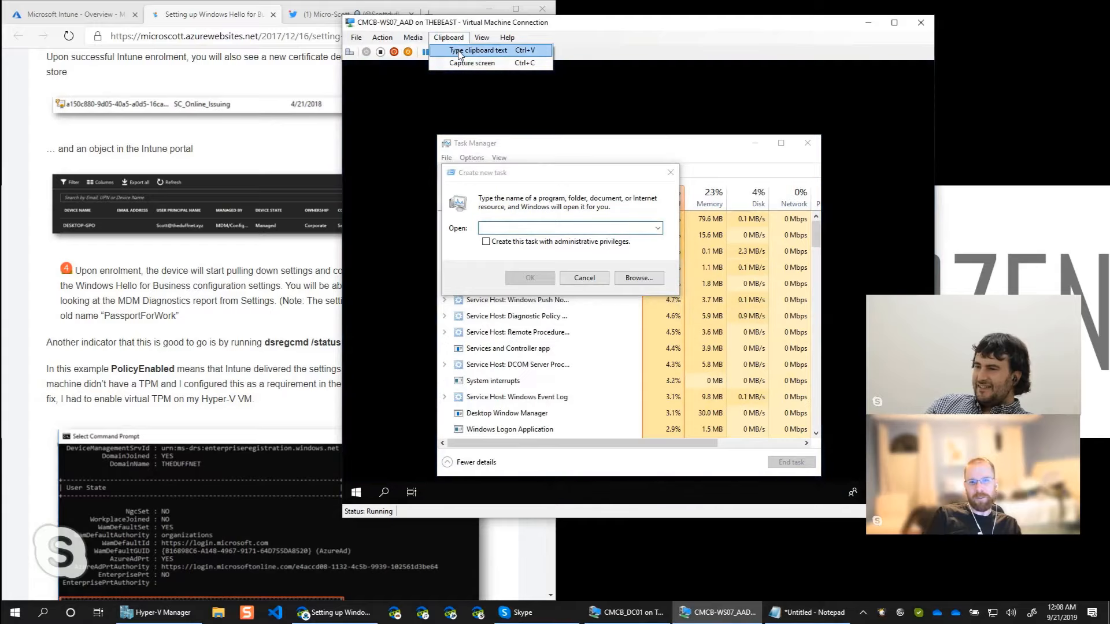
click(461, 52)
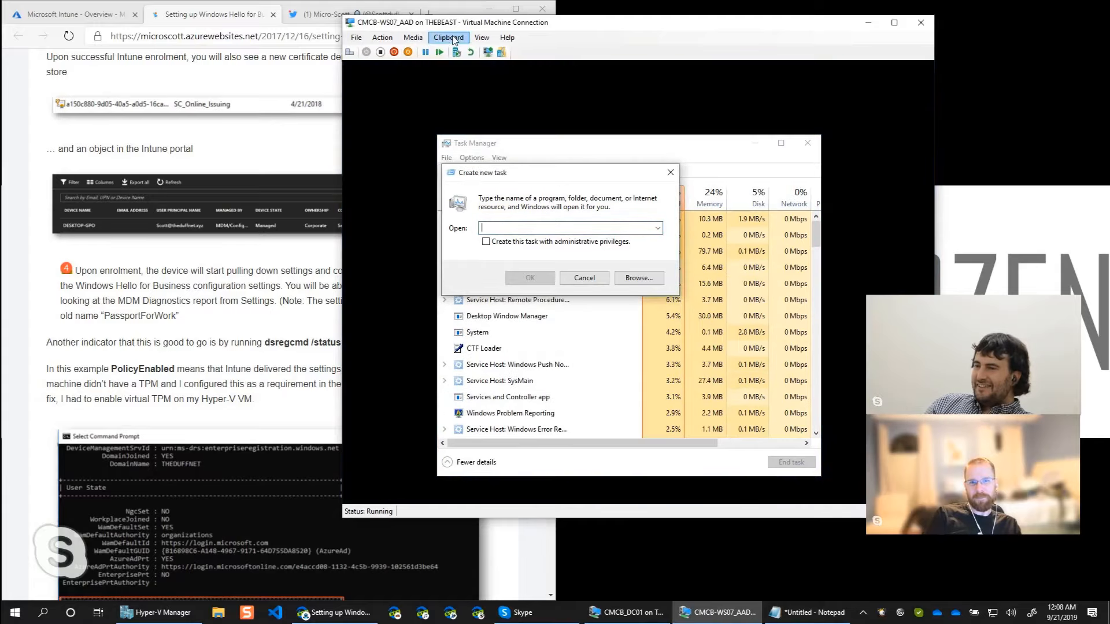
click(448, 37)
click(464, 48)
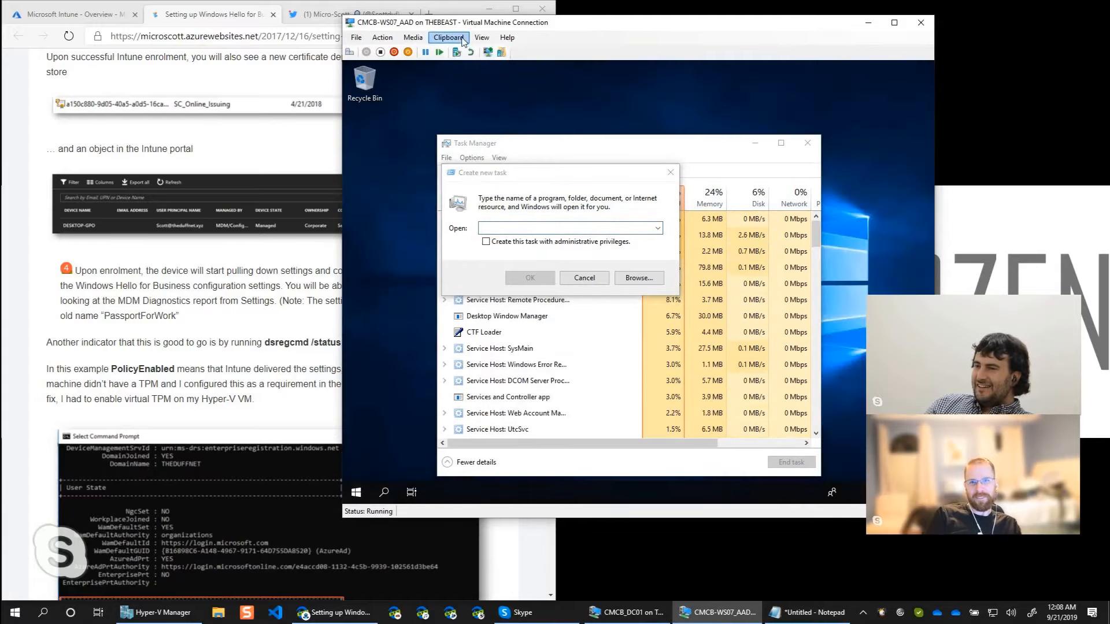
click(461, 39)
click(465, 48)
click(462, 38)
click(466, 50)
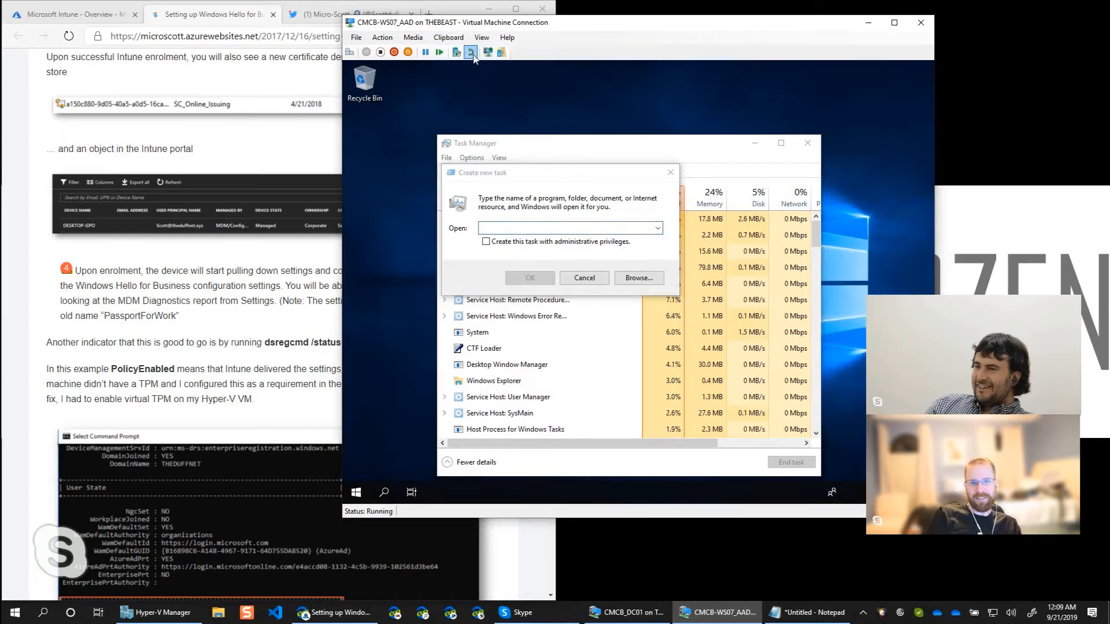
click(525, 224)
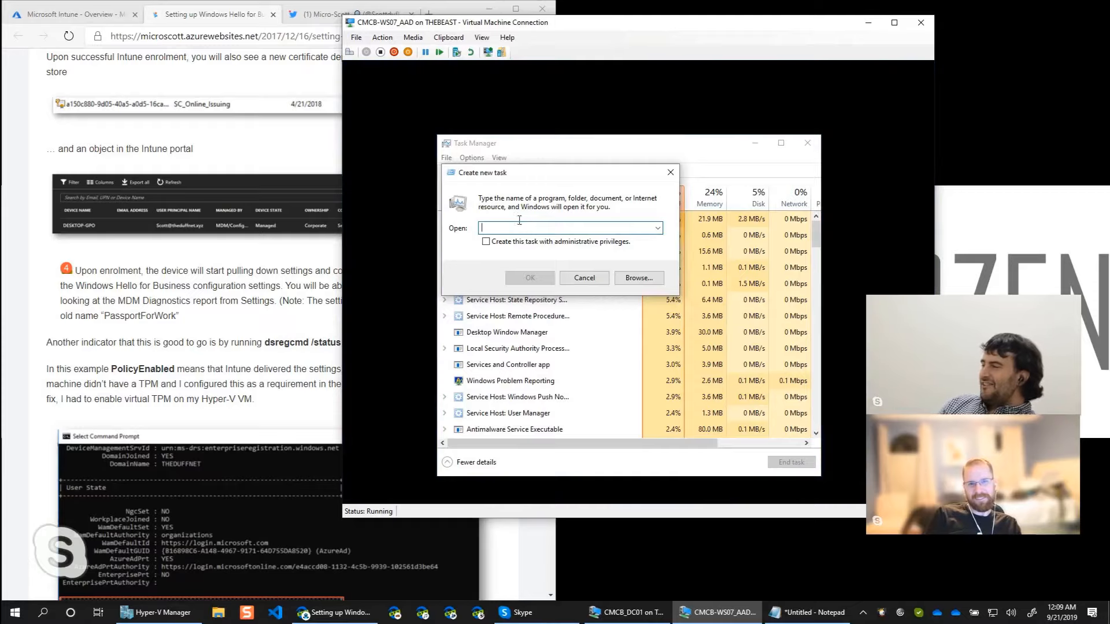
Switch the CMCB-WS07_AAD connection to an enhanced session and sign in to the lab account, entering the account password
click(482, 38)
click(509, 75)
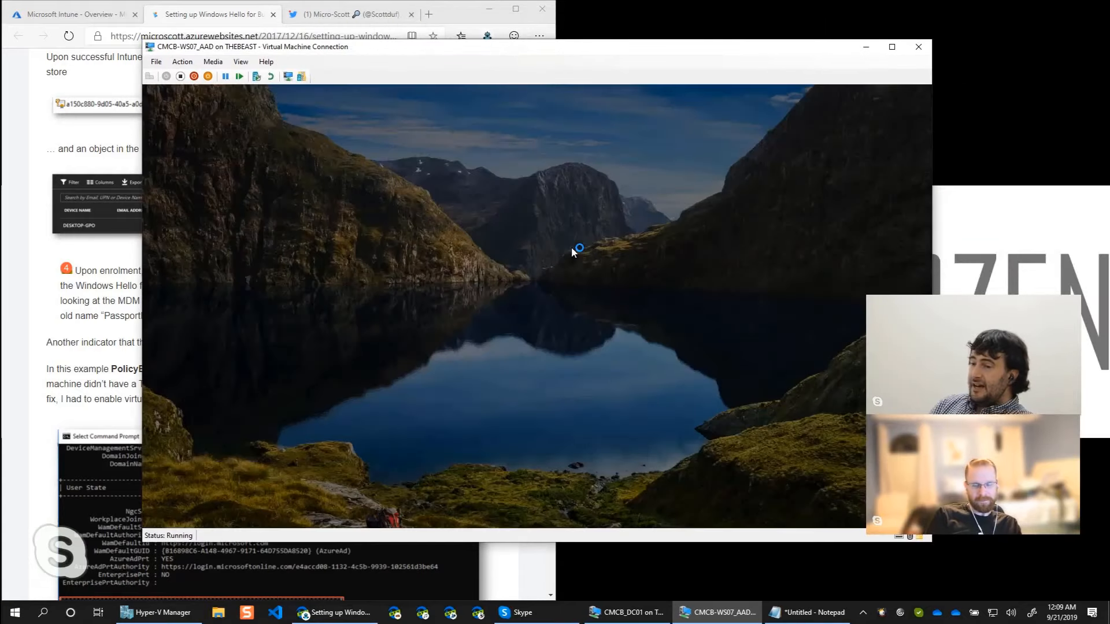
text(****)
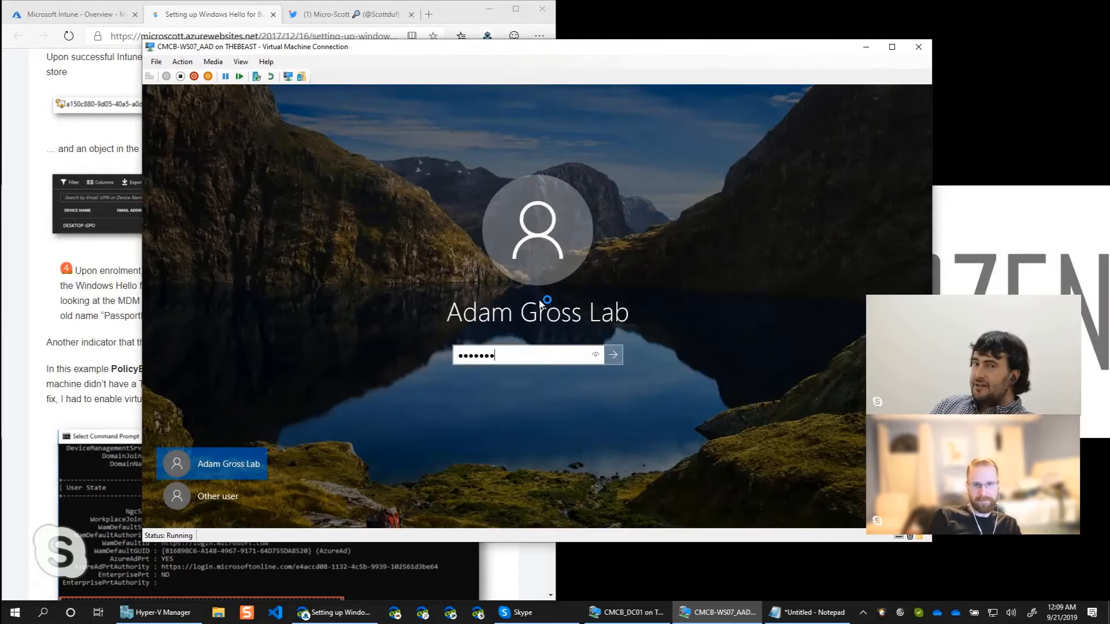
key(Return)
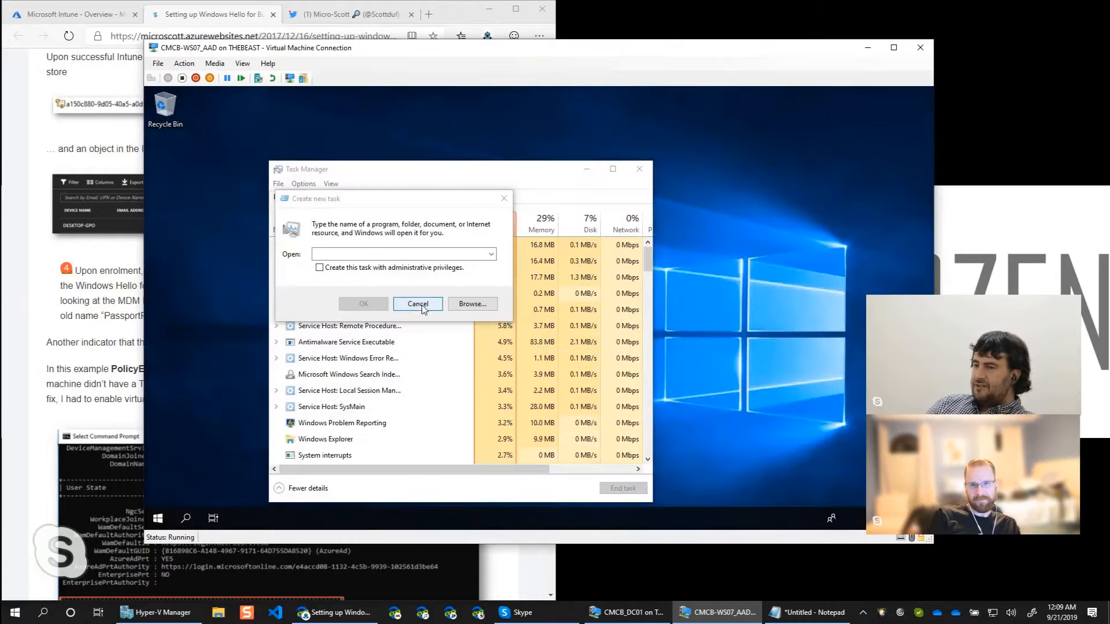
Close the Create new task dialog and Task Manager, and shut down the CMCB-WS07_AAD virtual machine
click(418, 304)
click(640, 169)
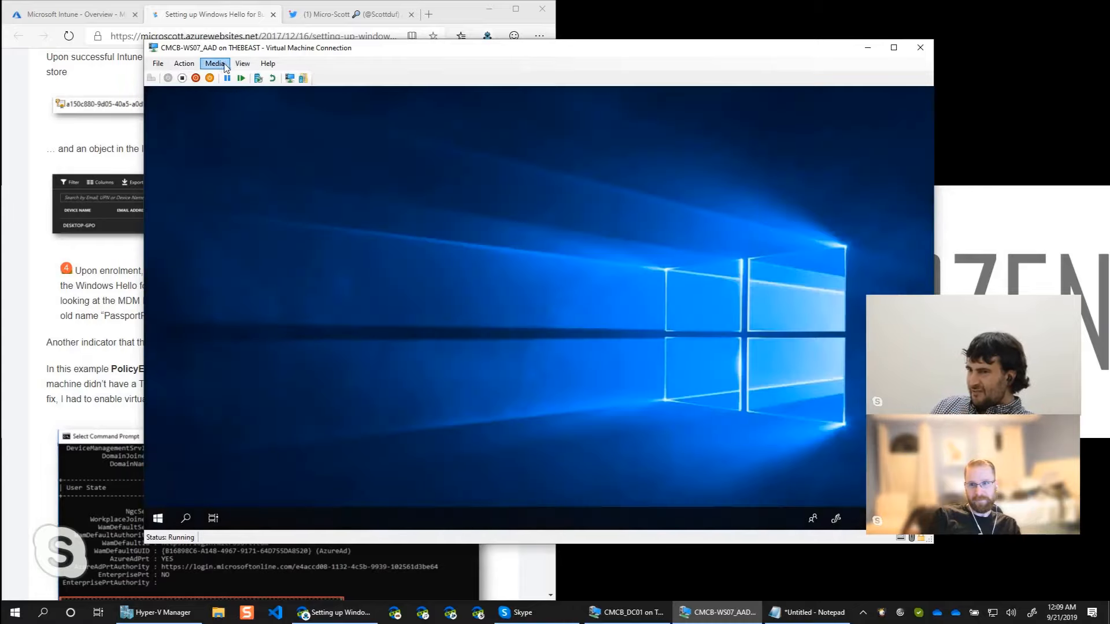
click(183, 64)
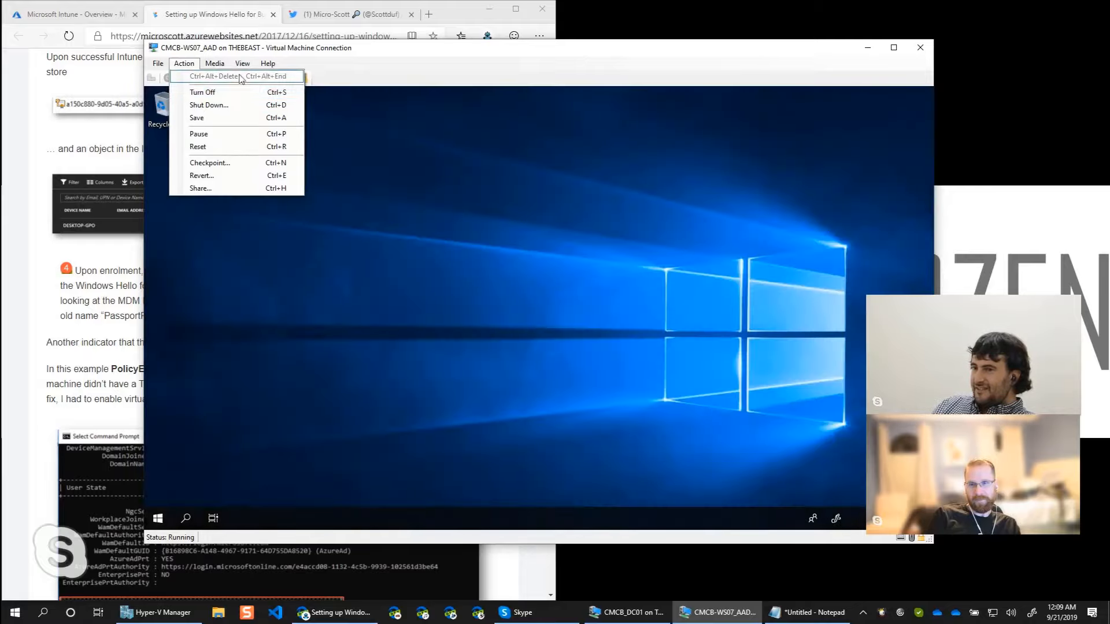
mouse_move(215, 65)
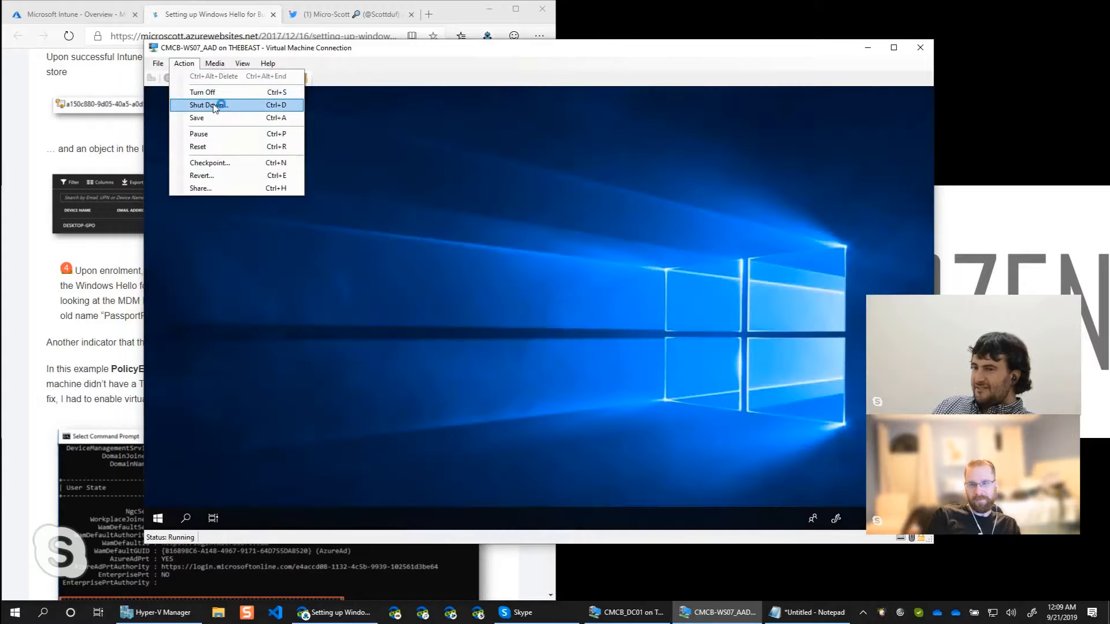
click(212, 105)
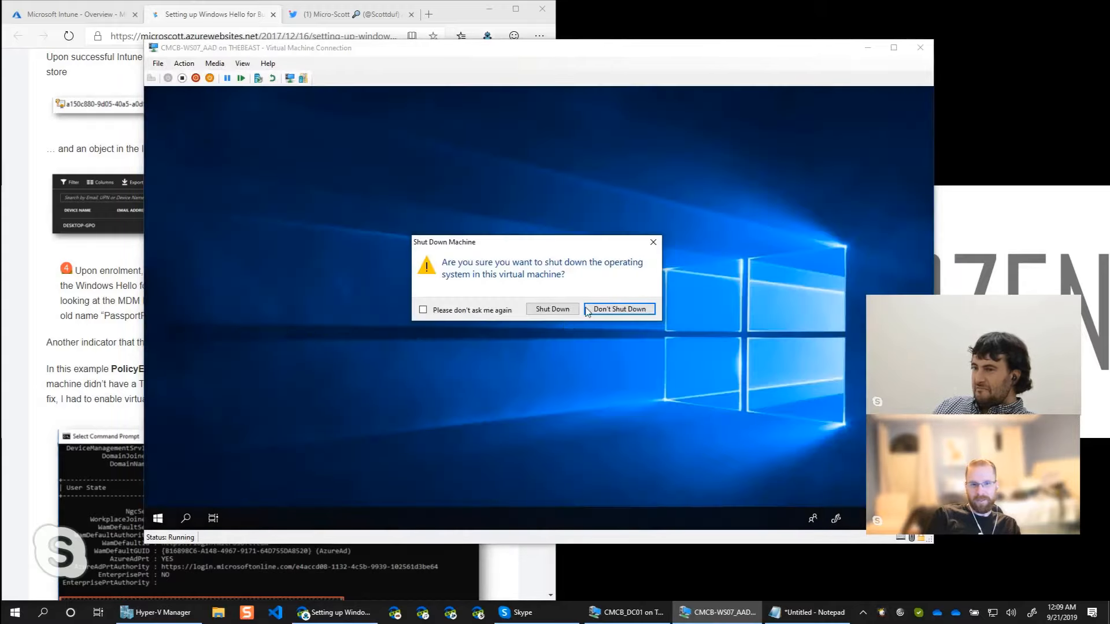
click(560, 309)
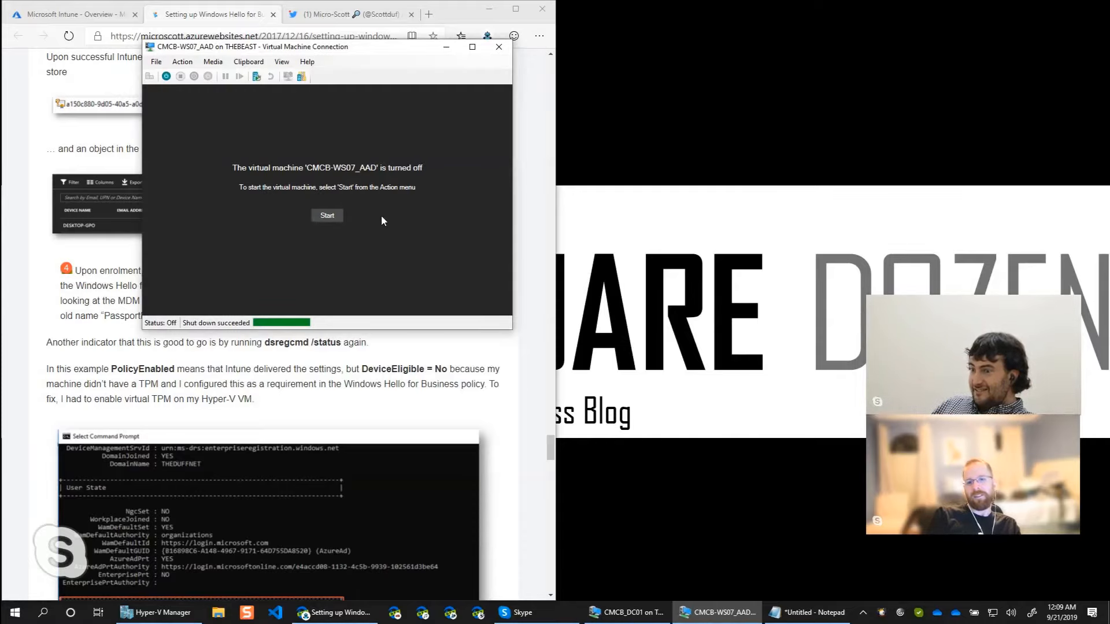
Start CMCB-WS07_AAD again and sign in under the existing lab account, entering the account password
click(328, 220)
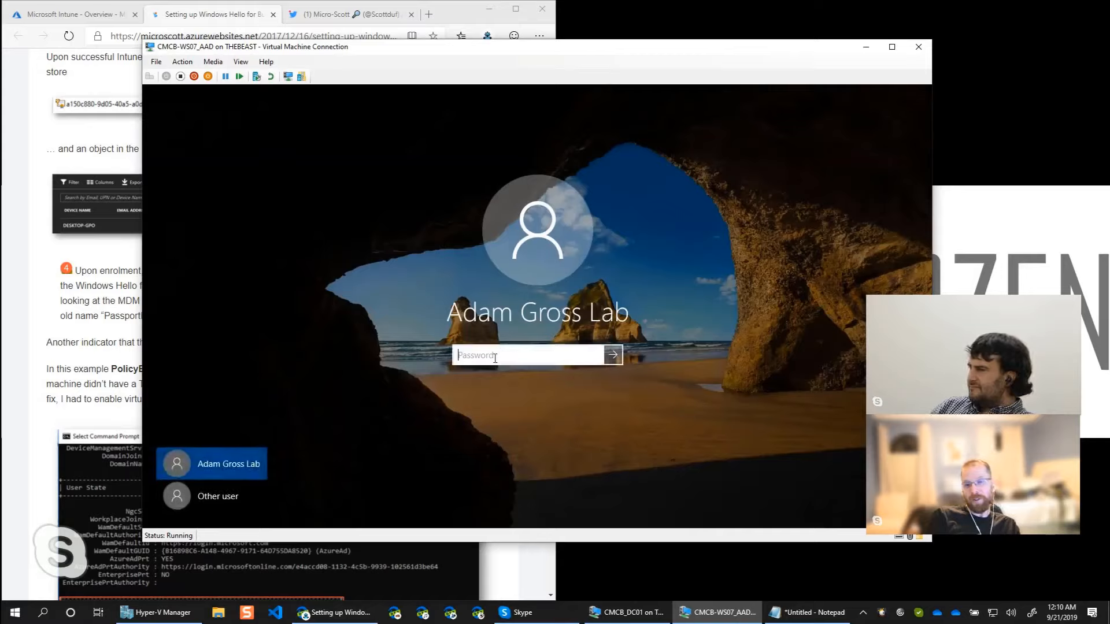
click(234, 490)
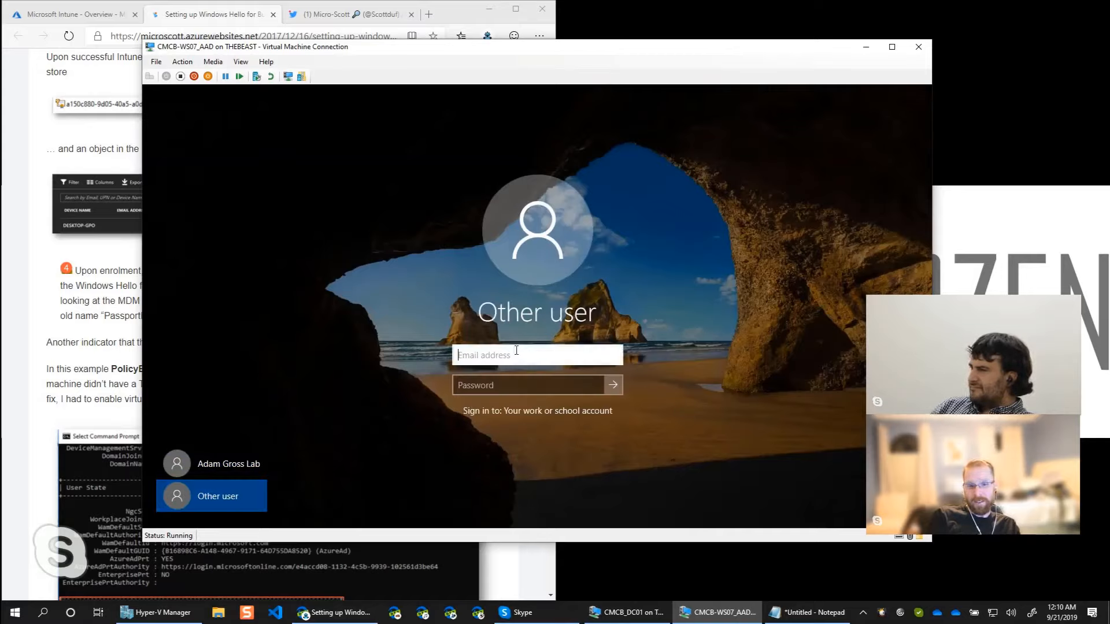
click(212, 468)
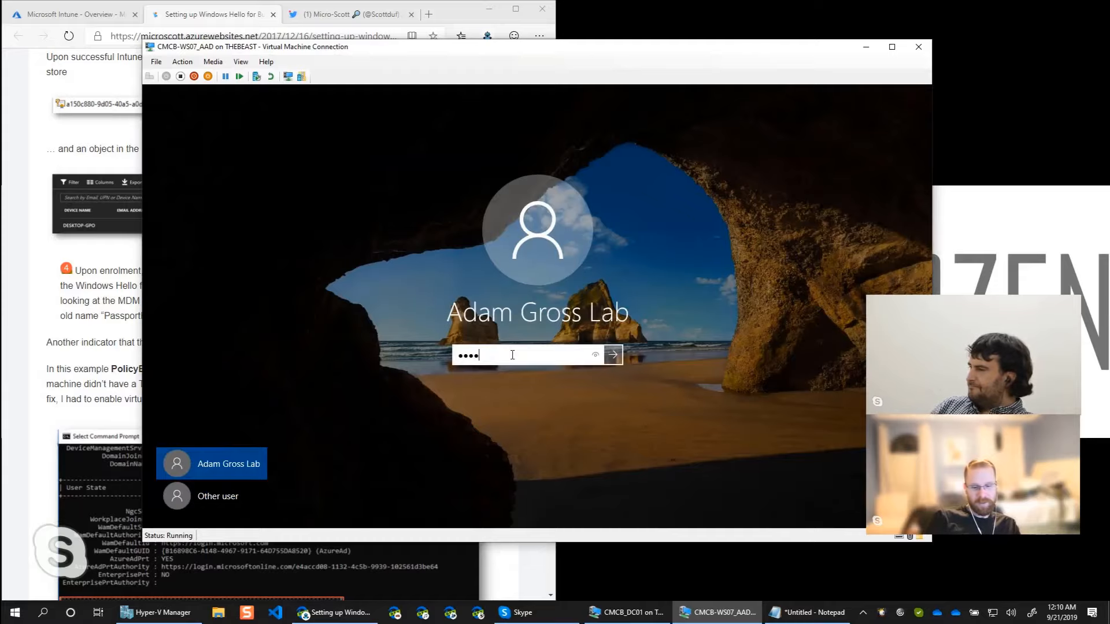
text(•••••••••)
click(614, 354)
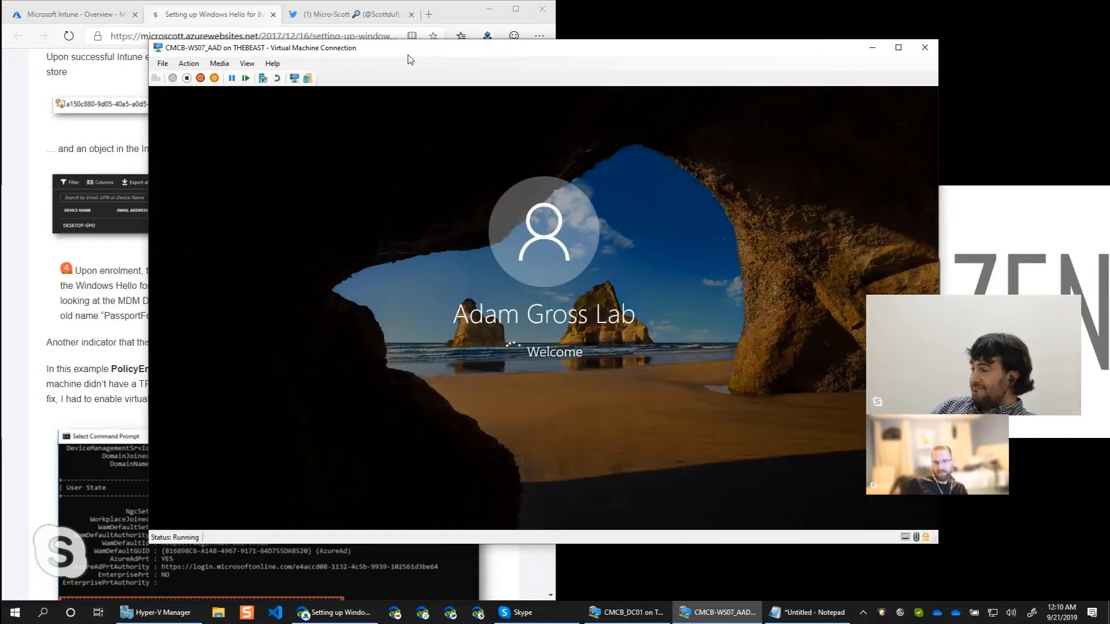
click(216, 614)
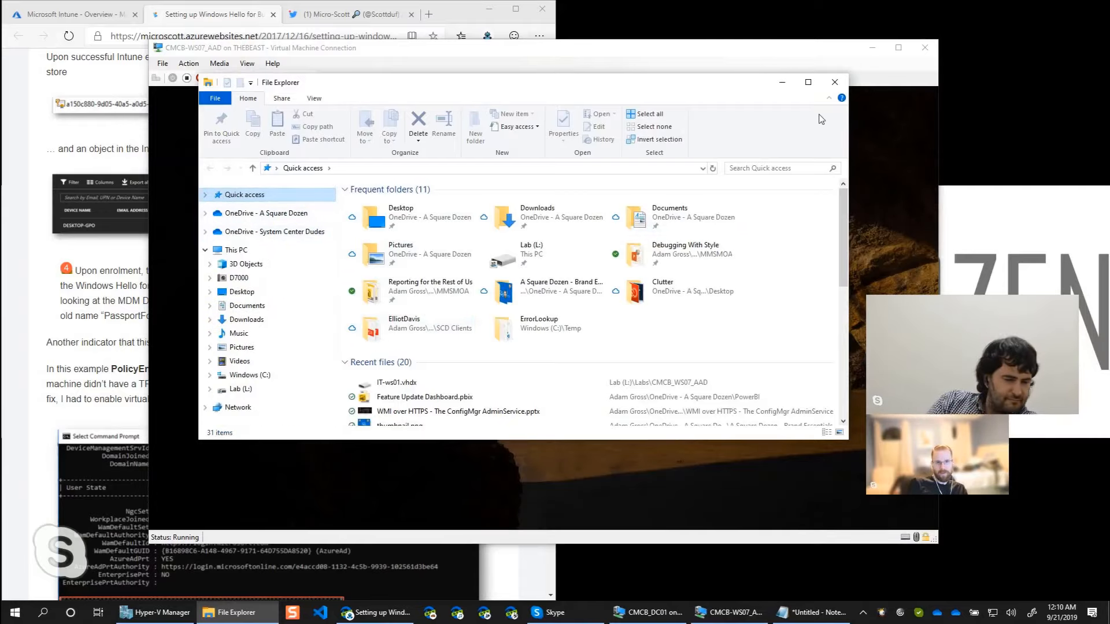
click(836, 82)
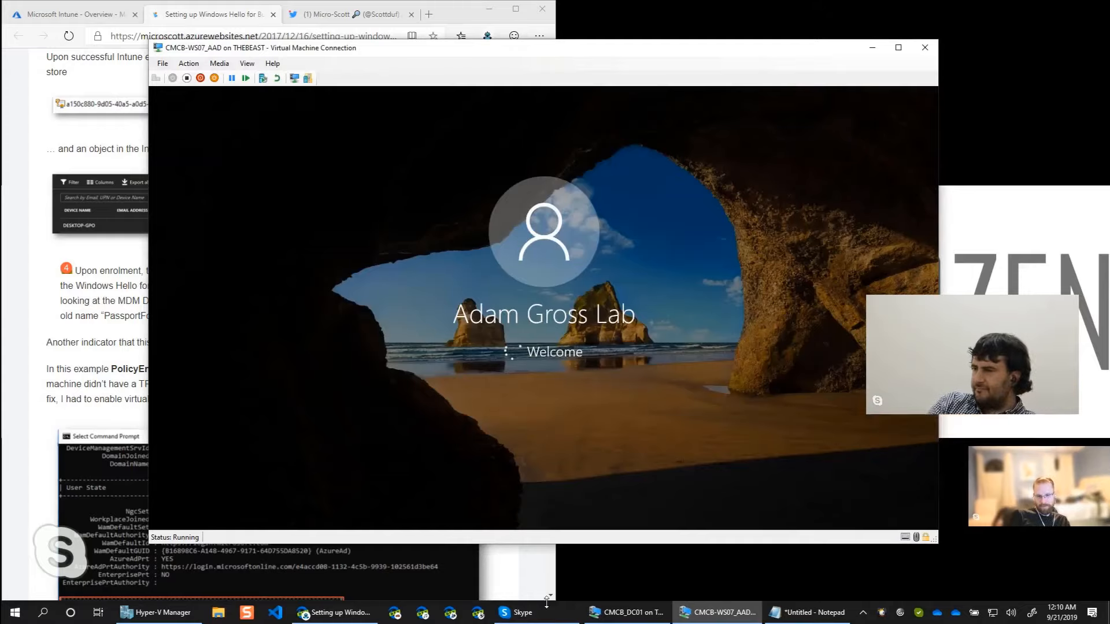
mouse_move(623, 620)
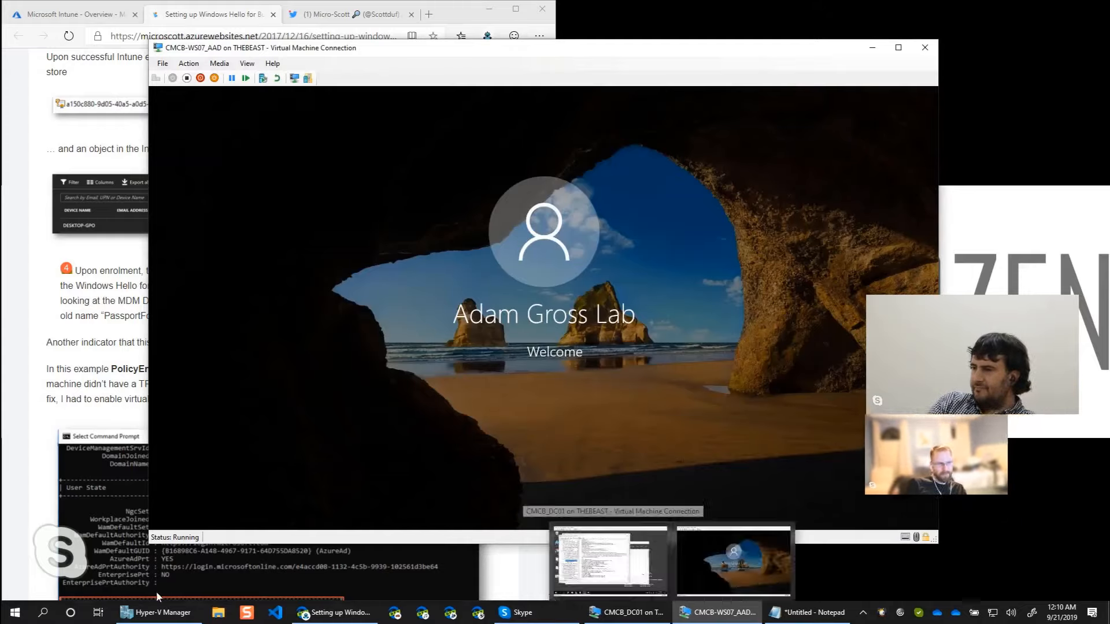
mouse_move(156, 611)
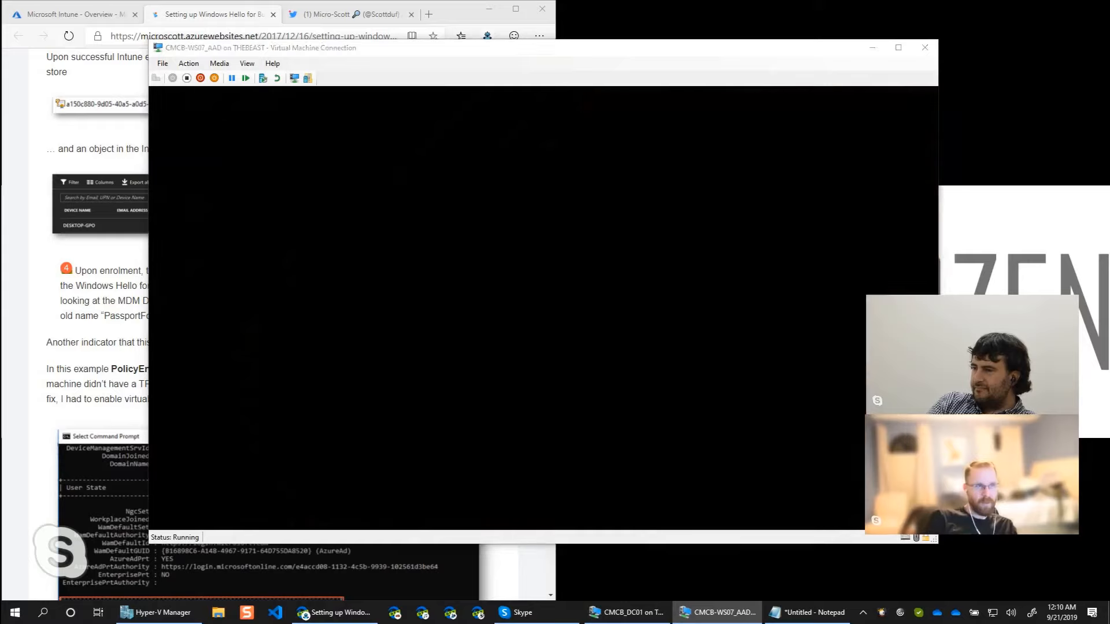
click(218, 612)
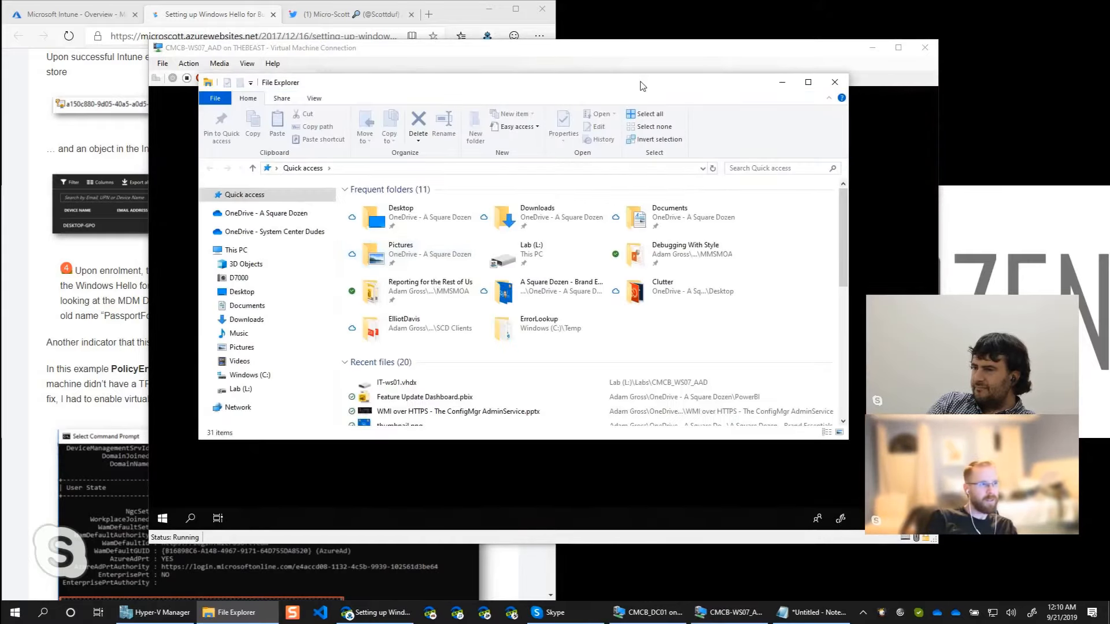
drag(641, 85, 1109, 85)
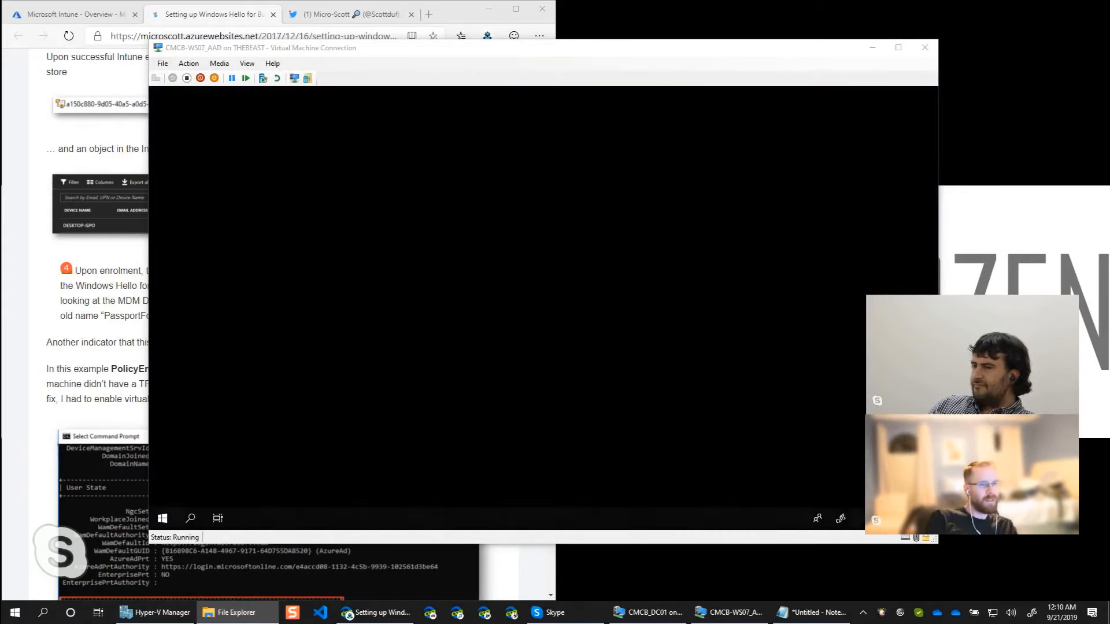
key(alt+F4)
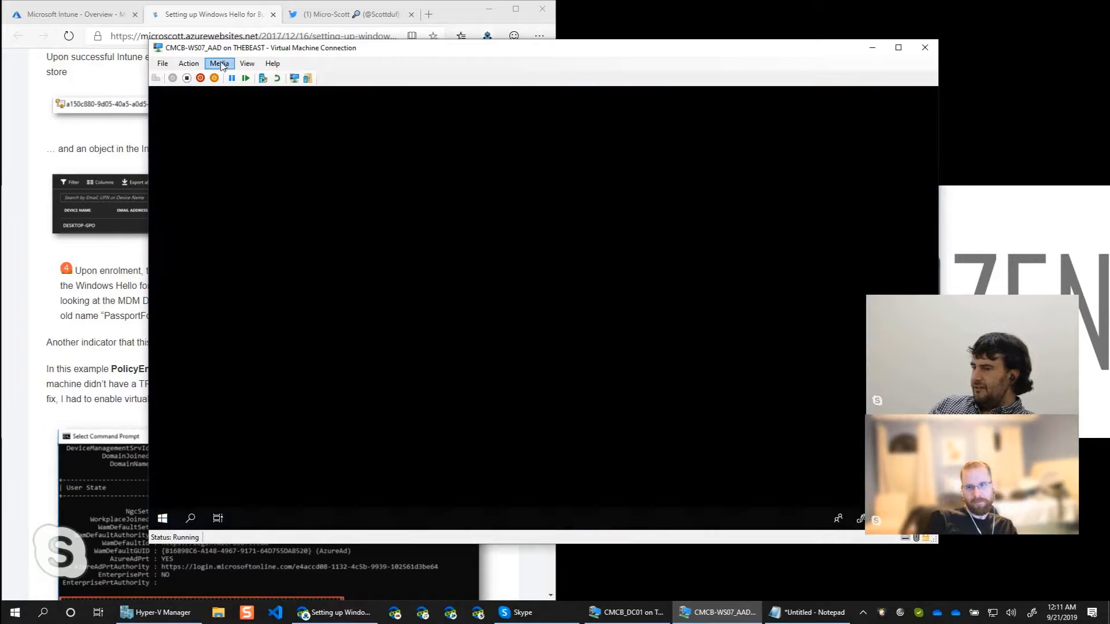
Open Task Manager from the security options screen of CMCB-WS07_AAD and start creating a new task
click(196, 64)
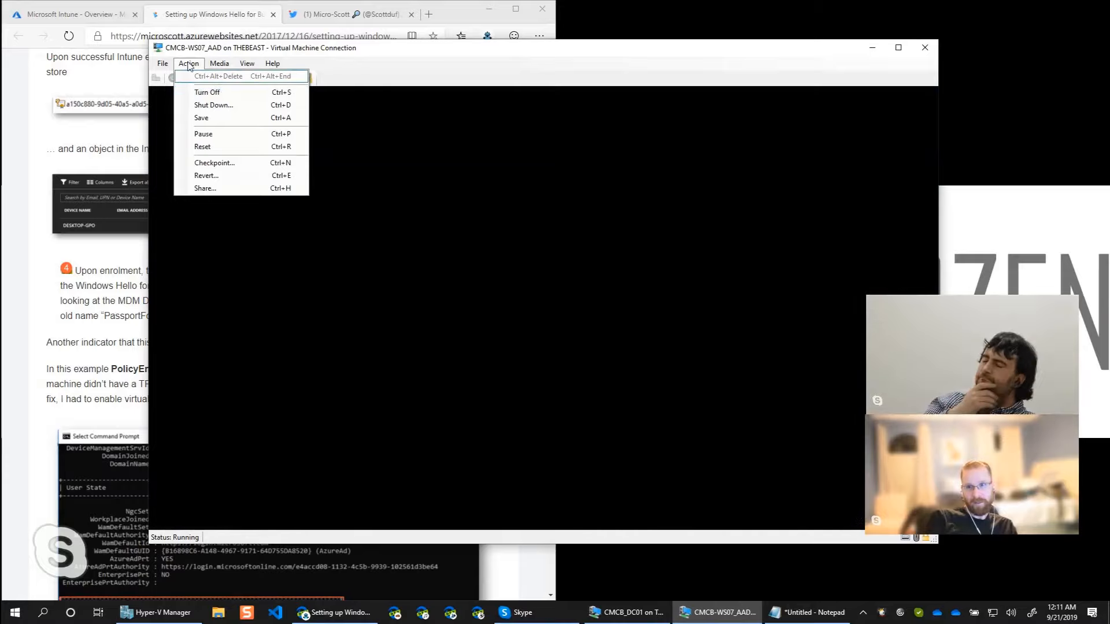
click(189, 65)
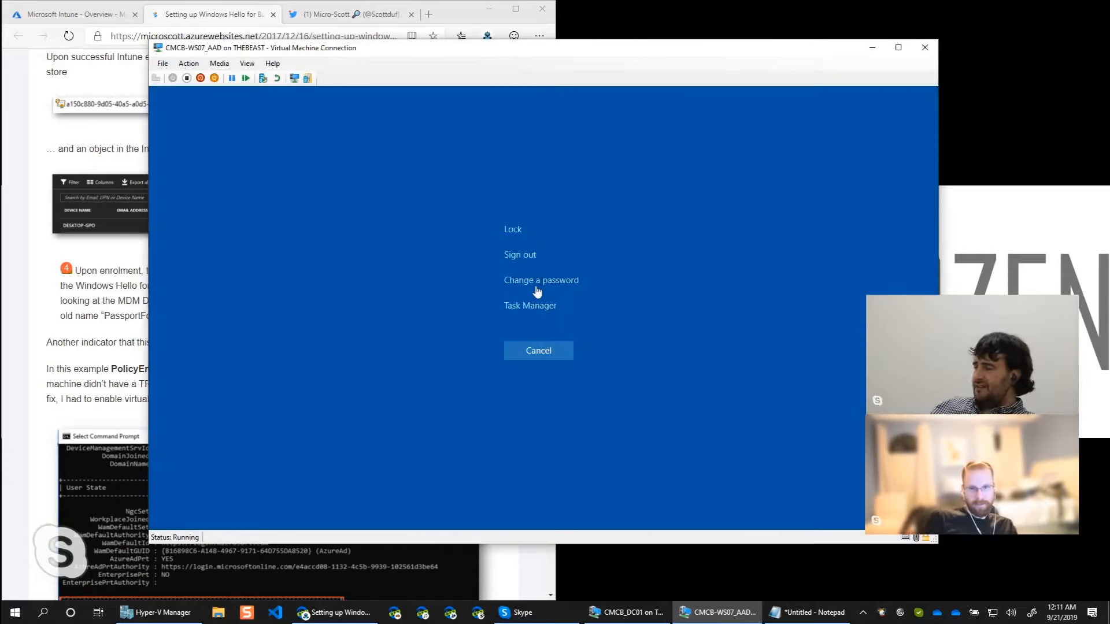
click(539, 307)
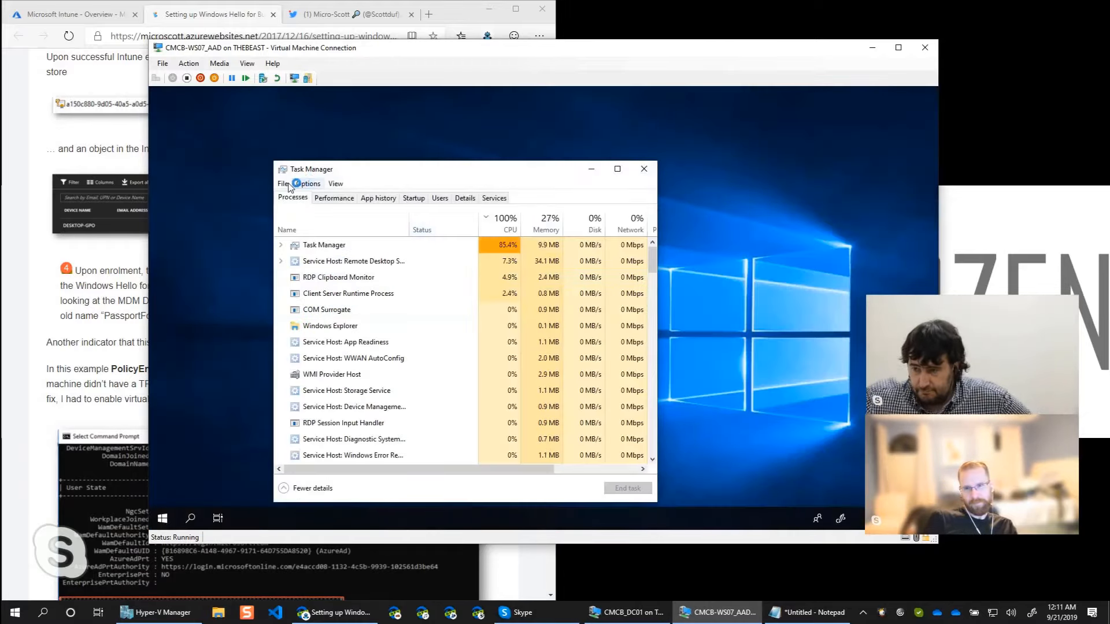
click(283, 183)
click(309, 196)
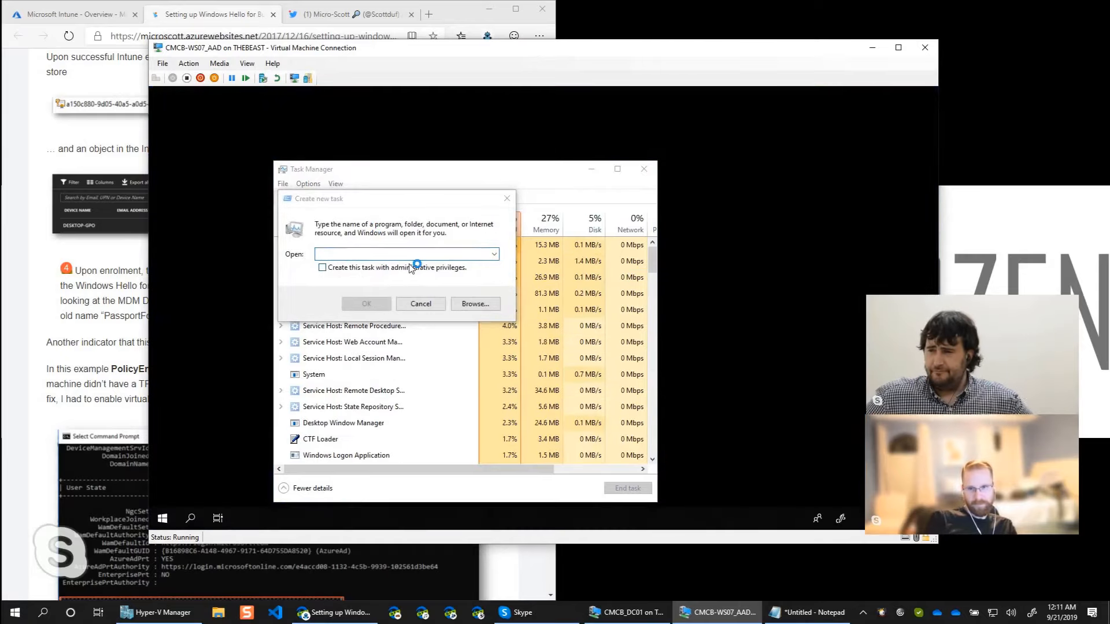
Run powershell as a new task with administrative privileges
text(exp)
key(BackSpace)
key(BackSpace)
key(BackSpace)
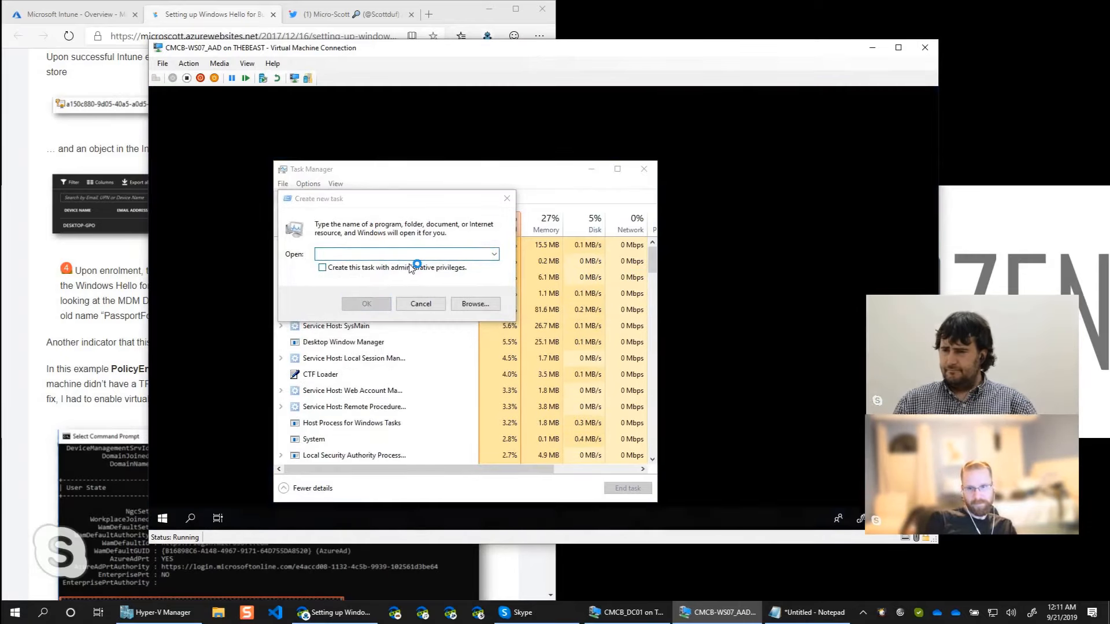
text(powershellpowershell)
key(ctrl+a)
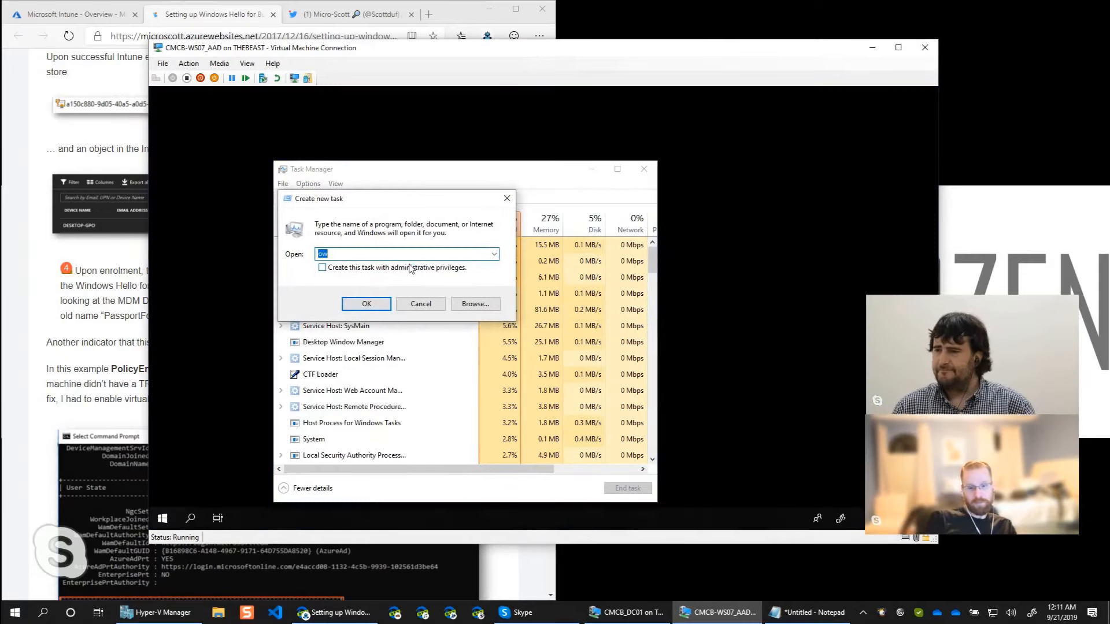
text(ow)
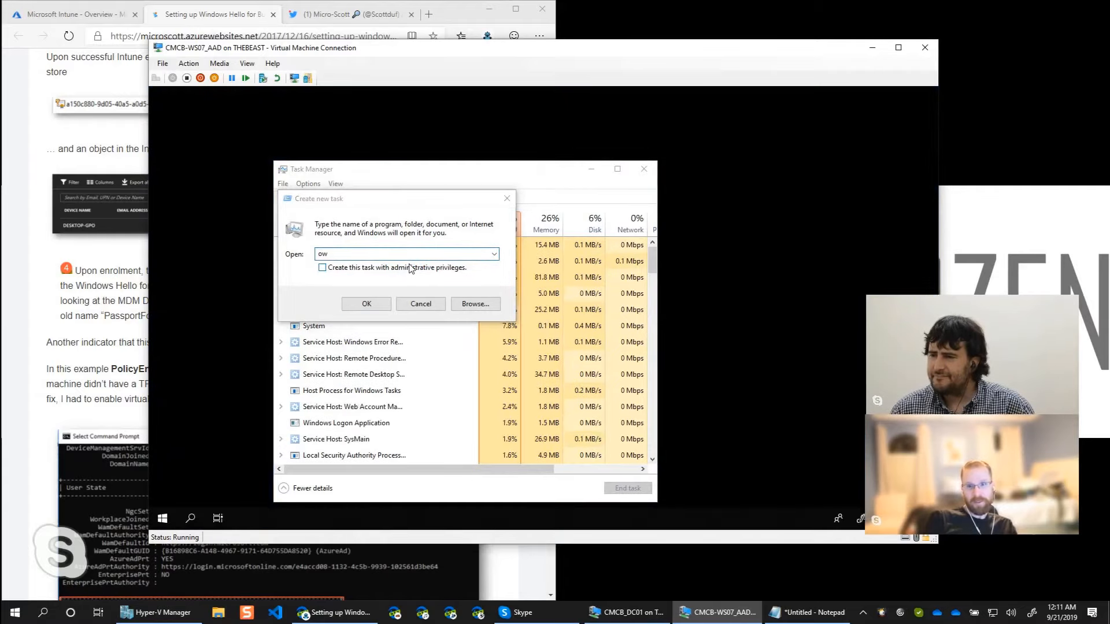
click(386, 253)
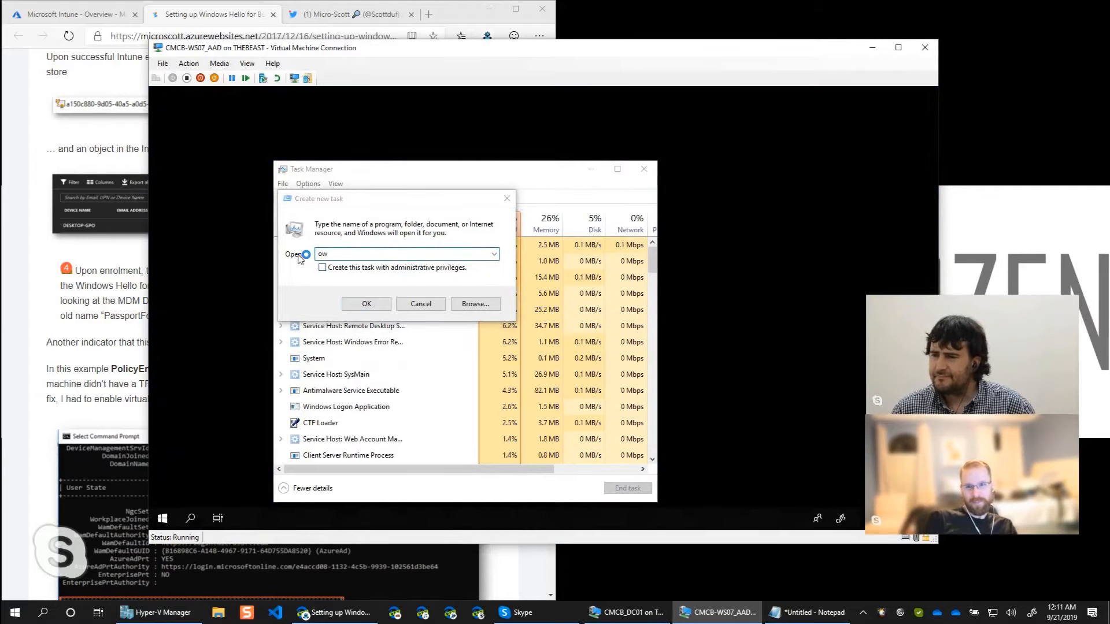
text(powershell)
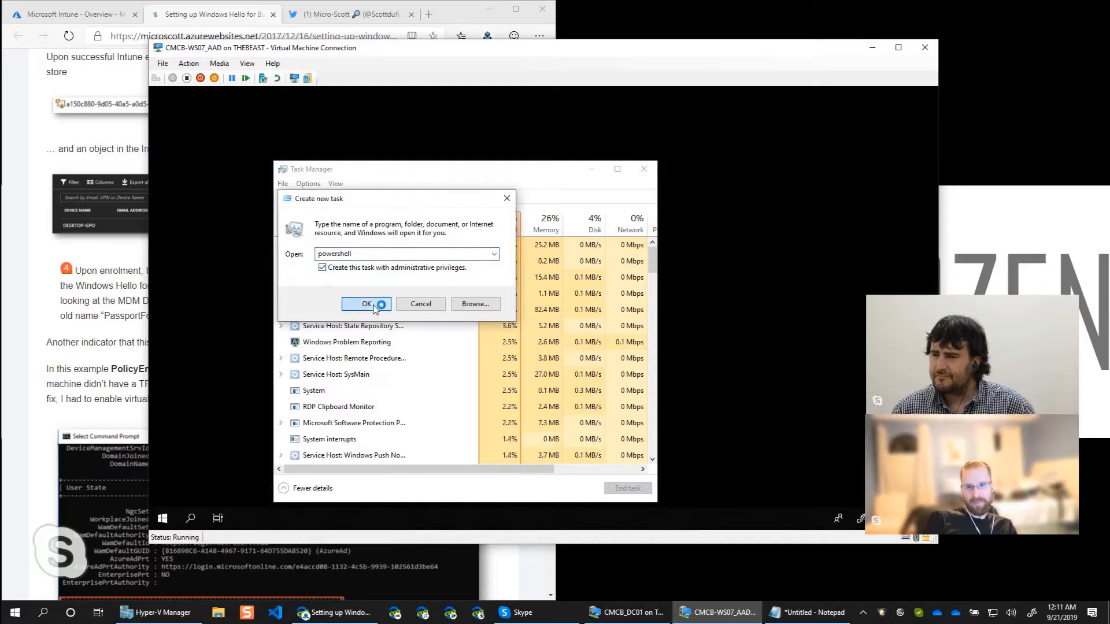
click(366, 303)
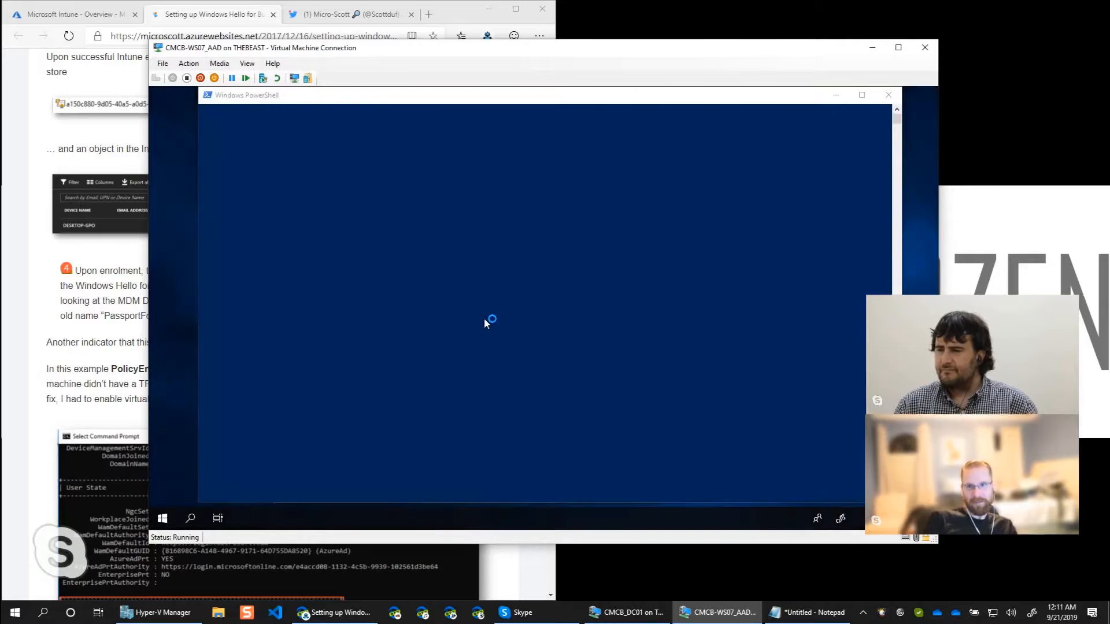
Try to open Windows Settings from the elevated PowerShell session with start ms-settings:
key(alt+Tab)
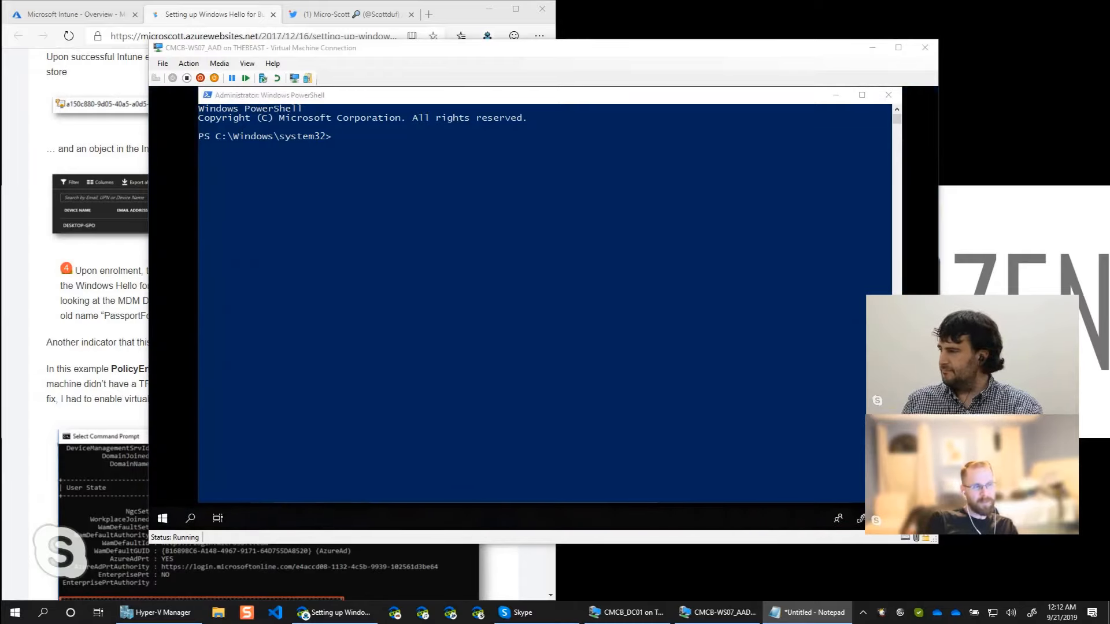
click(500, 97)
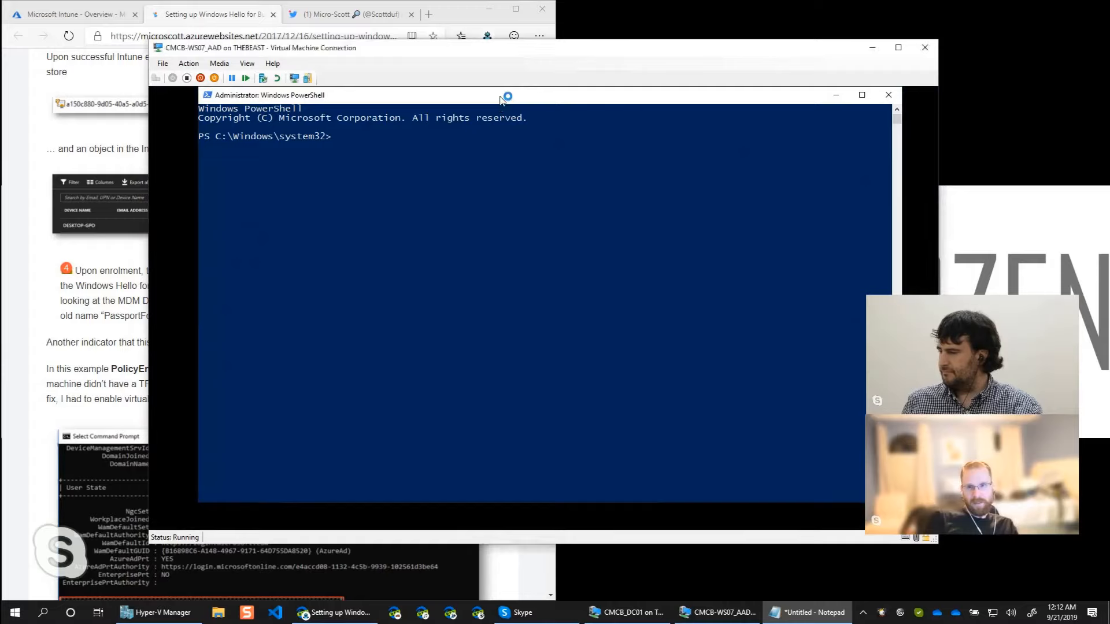
text(start ms-settings:)
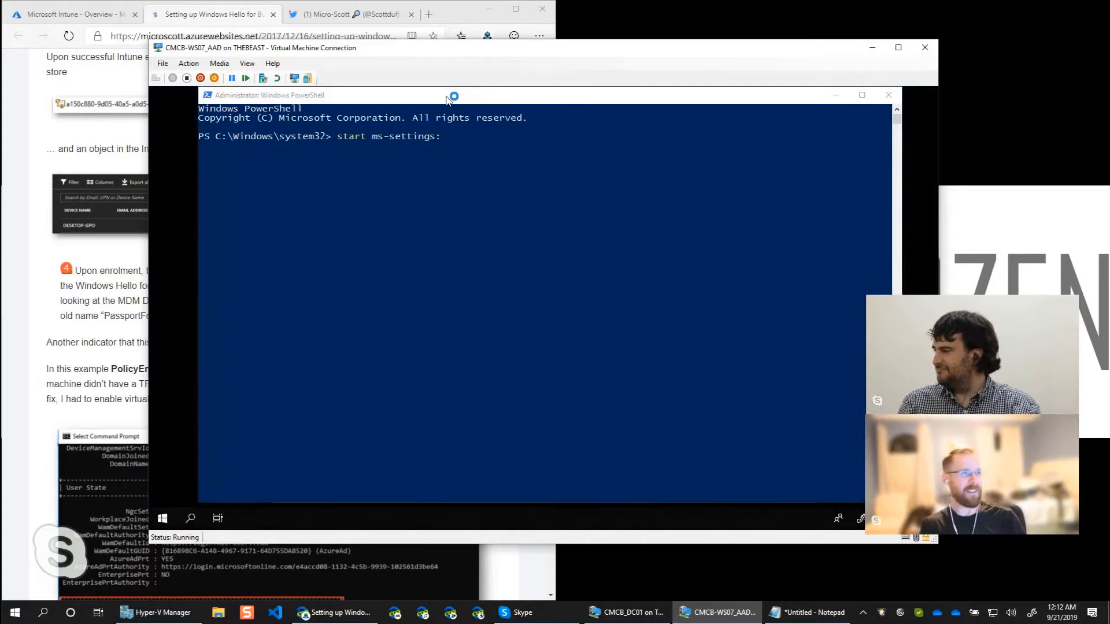
key(alt+Tab)
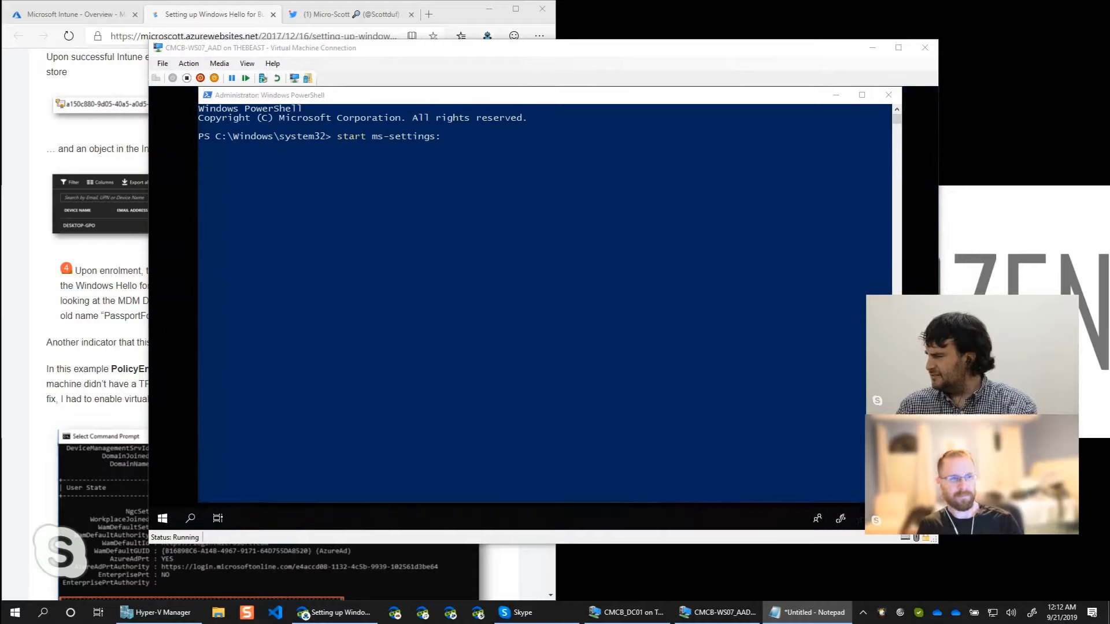
click(437, 193)
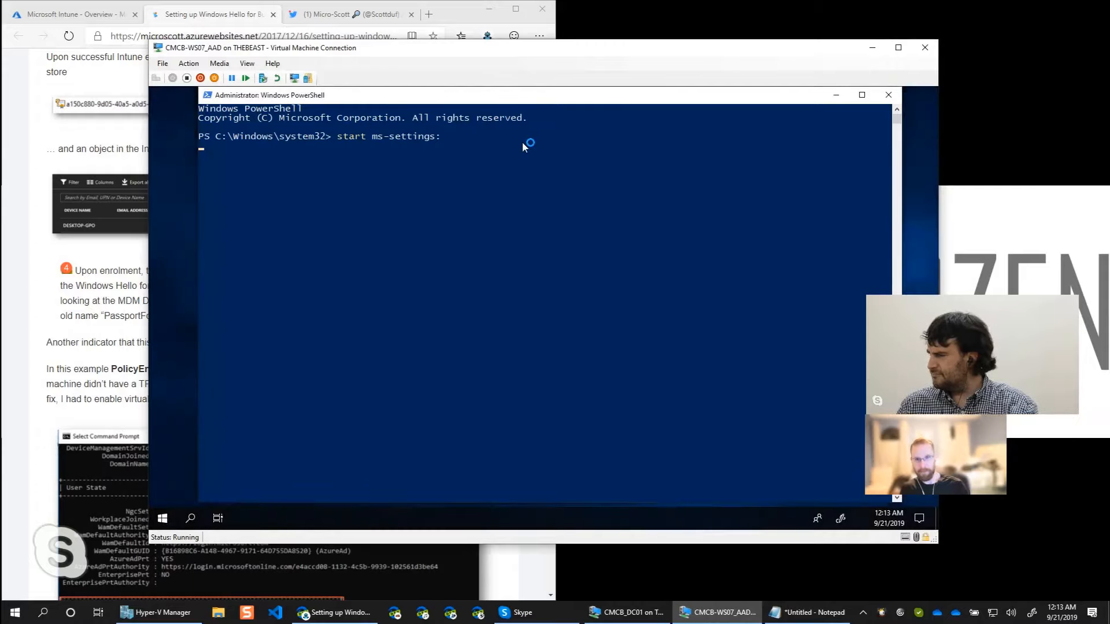
key(Return)
key(Return)
key(Return)
key(Return)
key(Return)
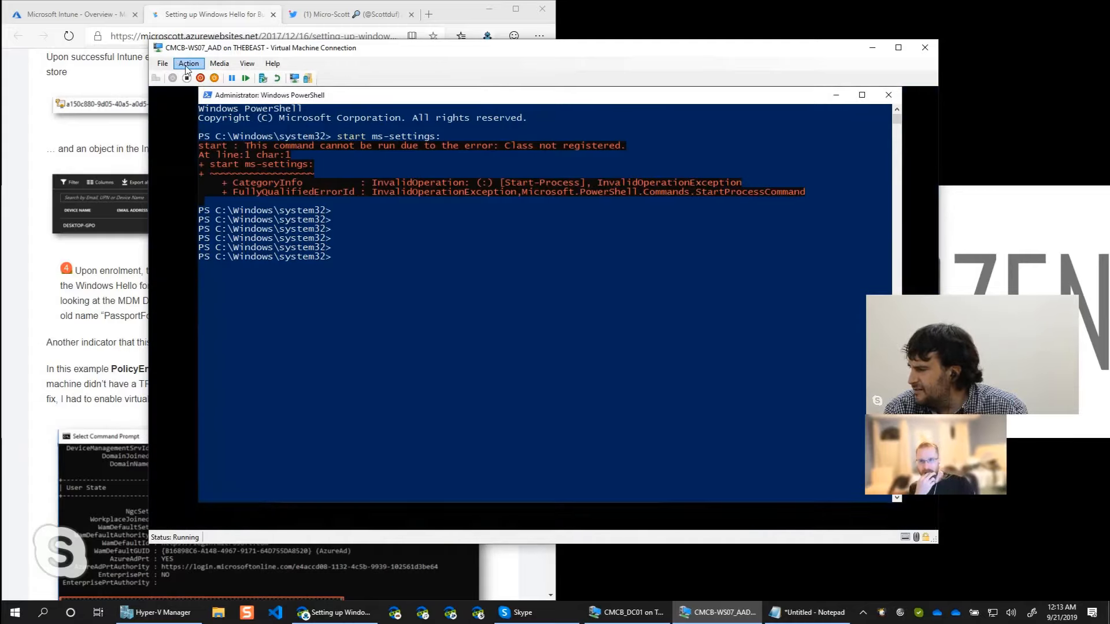
Switch the CMCB-WS07_AAD connection from the enhanced session to a basic session and bring up its sign-in screen
click(187, 67)
click(187, 65)
click(247, 64)
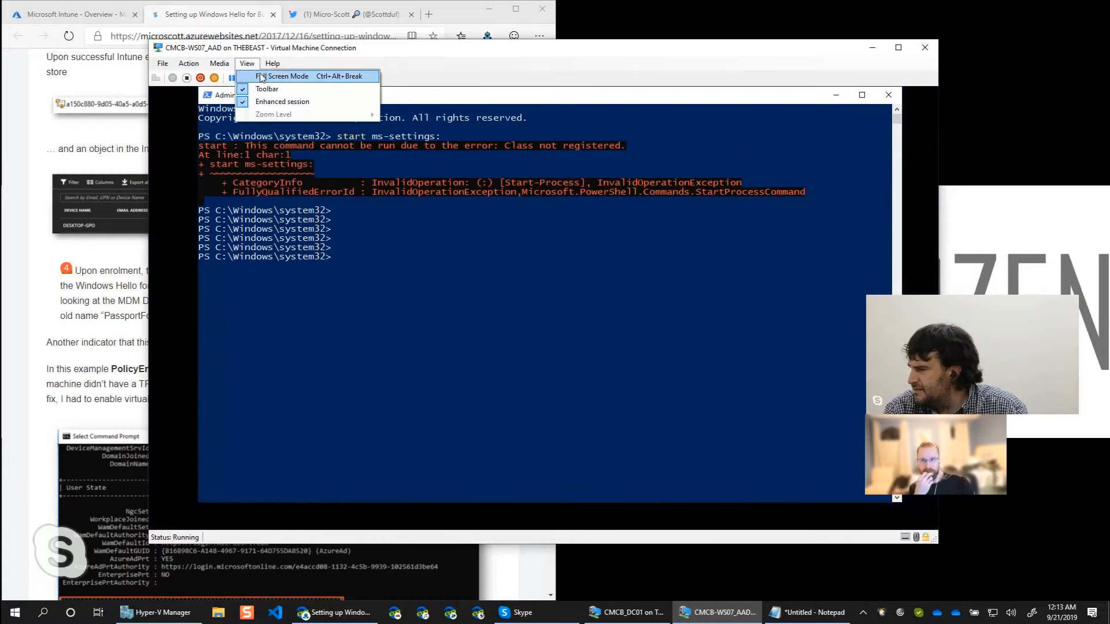
click(604, 121)
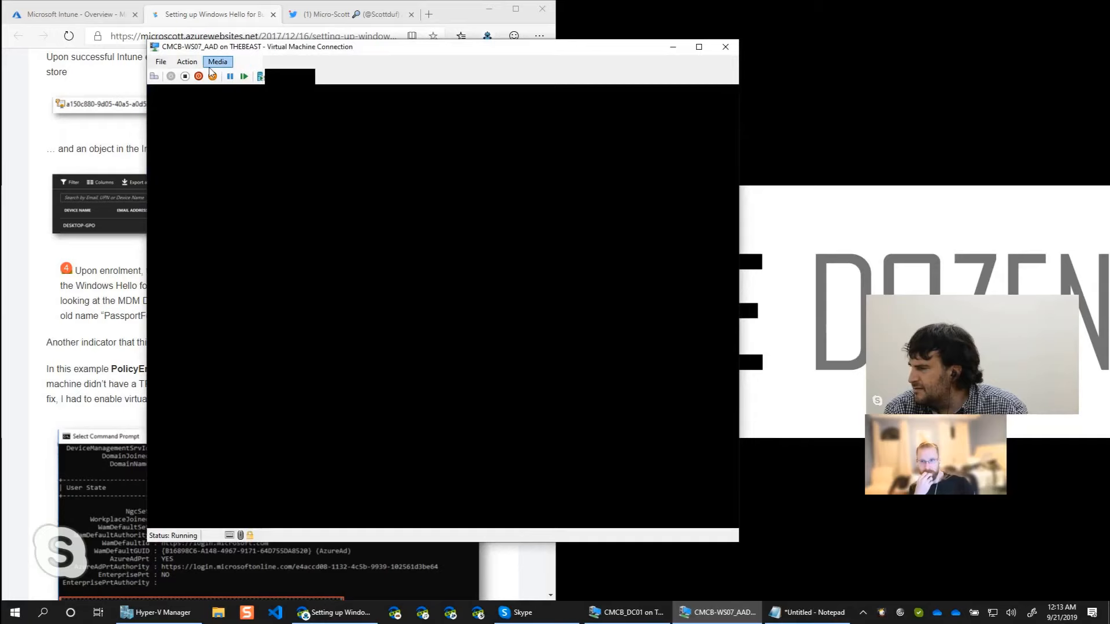
click(480, 351)
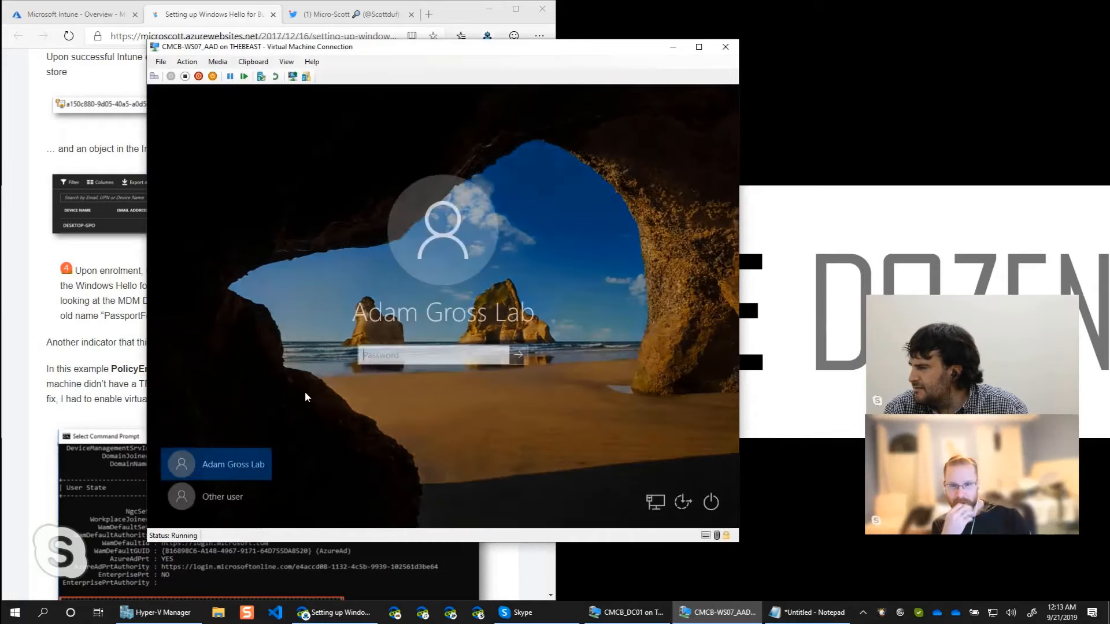
Sign in to CMCB-WS07_AAD as Other user with the window moved off the shared screen, entering the account email and password, and bring the window back
click(245, 492)
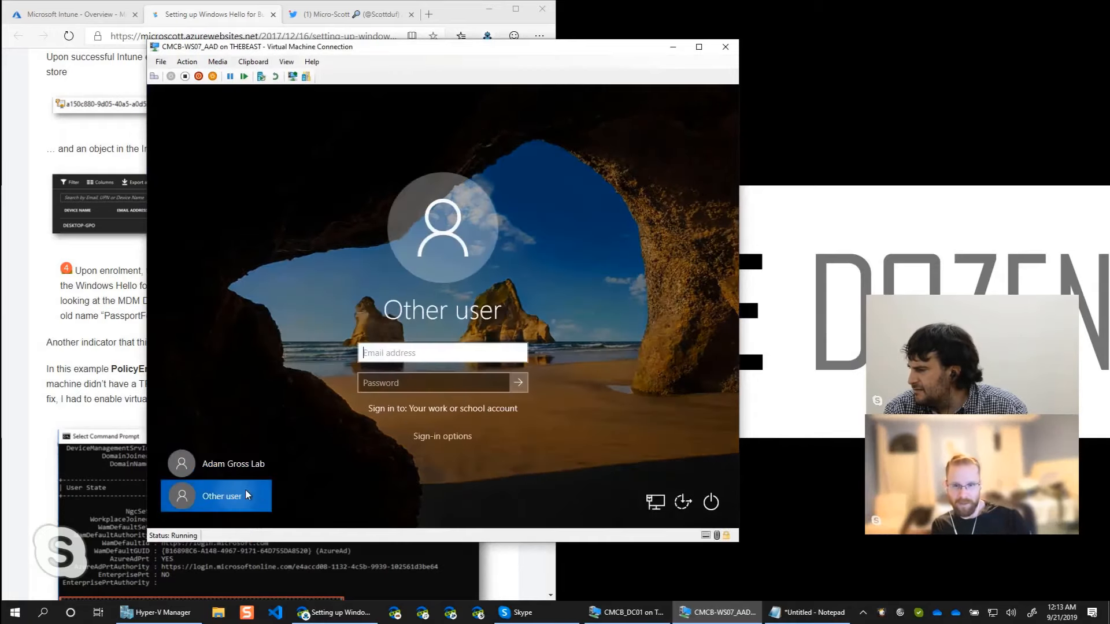
click(422, 358)
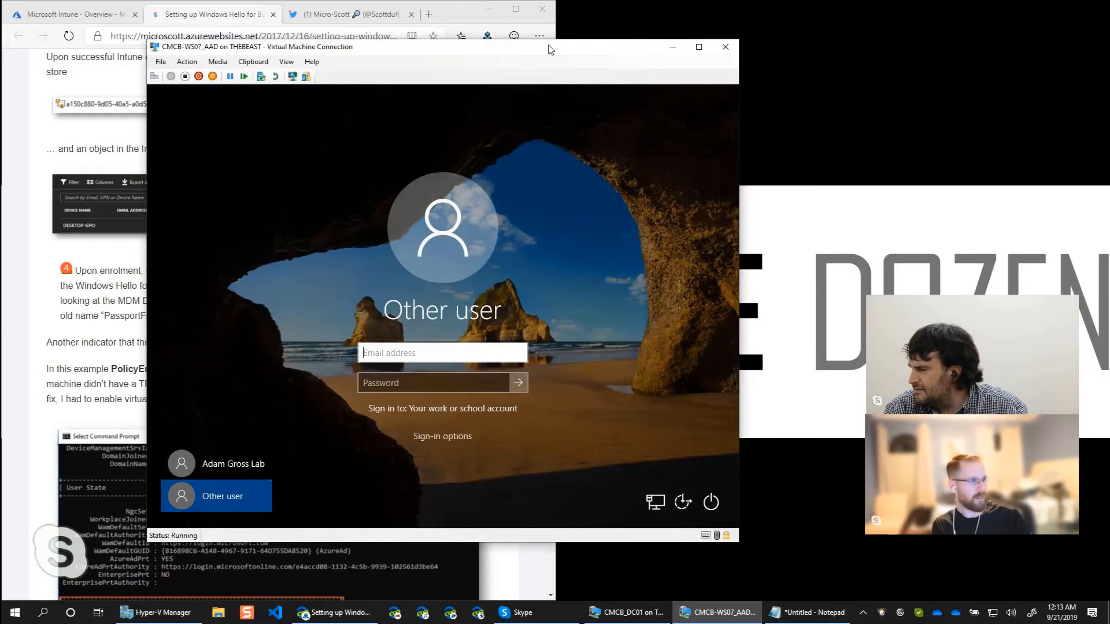
drag(551, 50, 1109, 50)
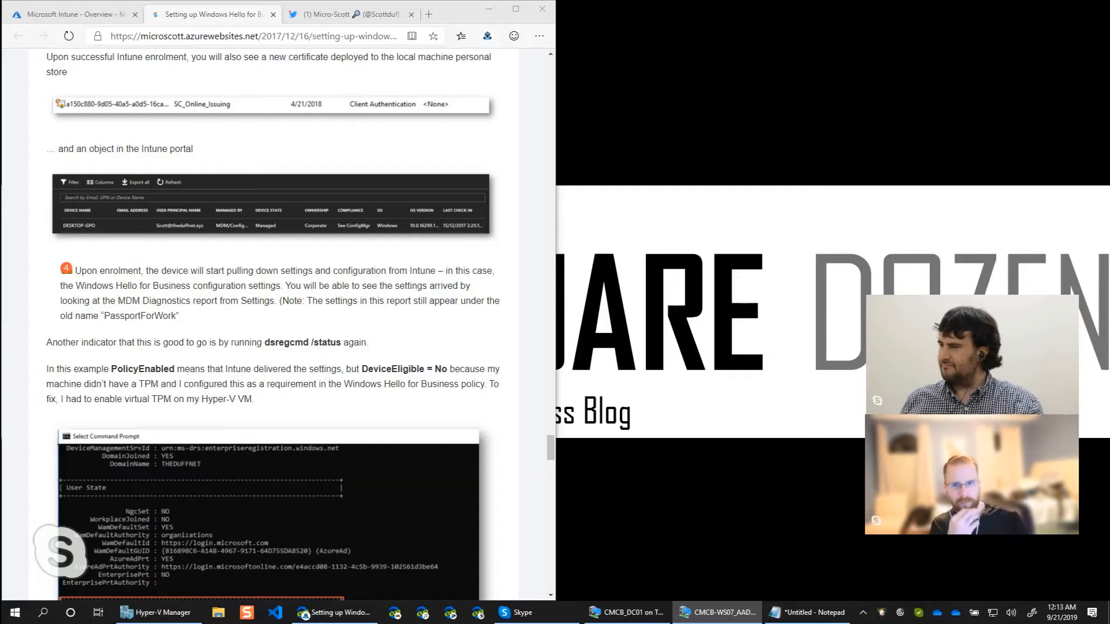
drag(1109, 138, 633, 54)
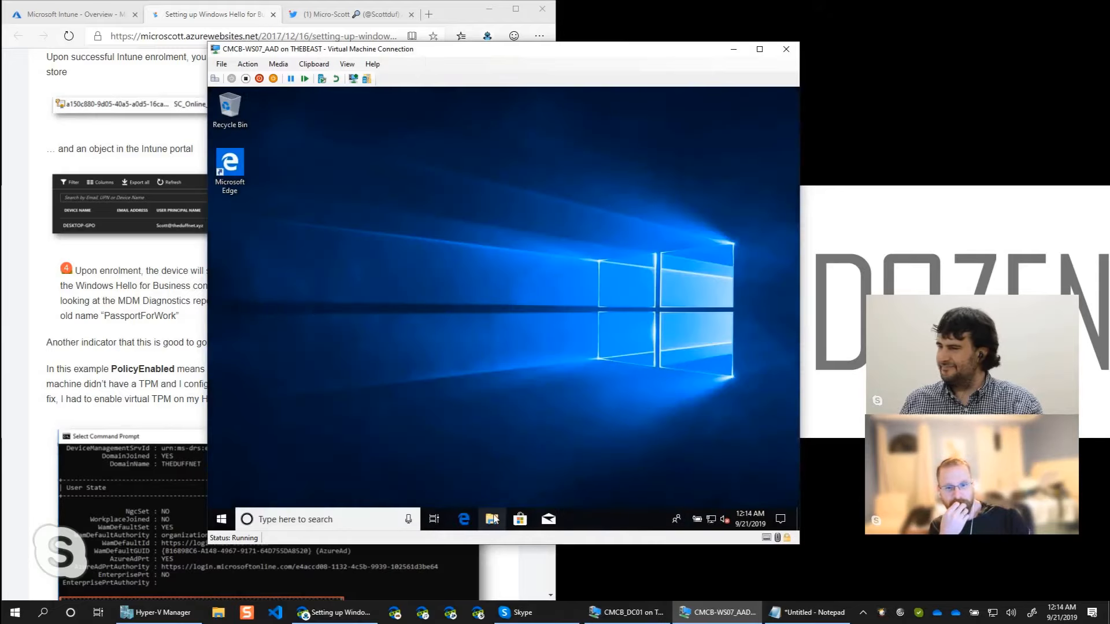
Search Windows on CMCB-WS07_AAD for profiles, and close the search
click(287, 521)
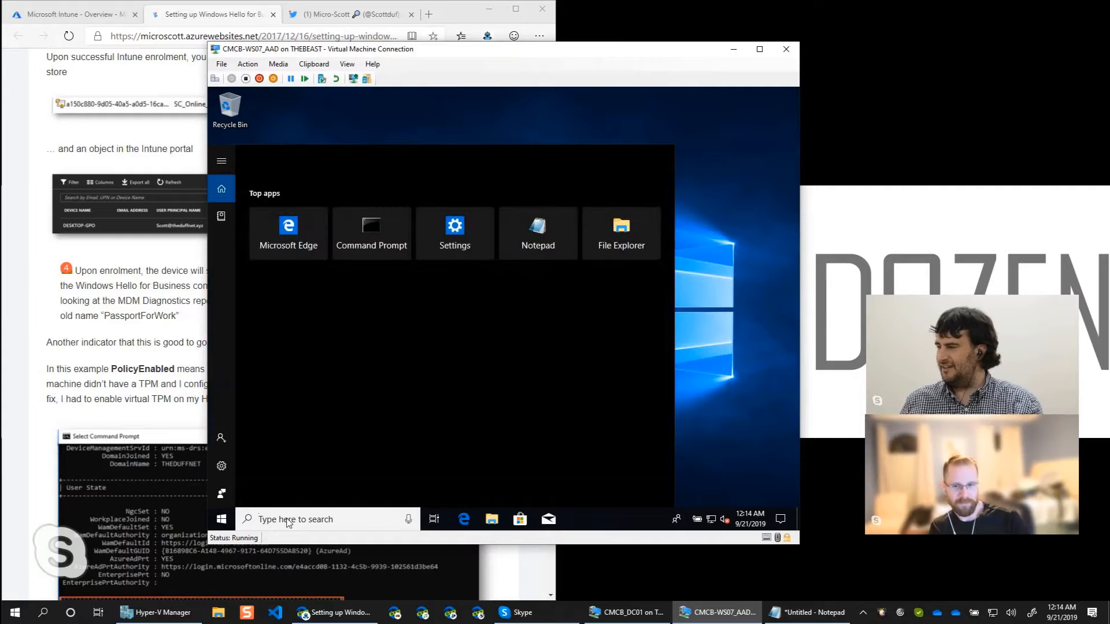
text(profi)
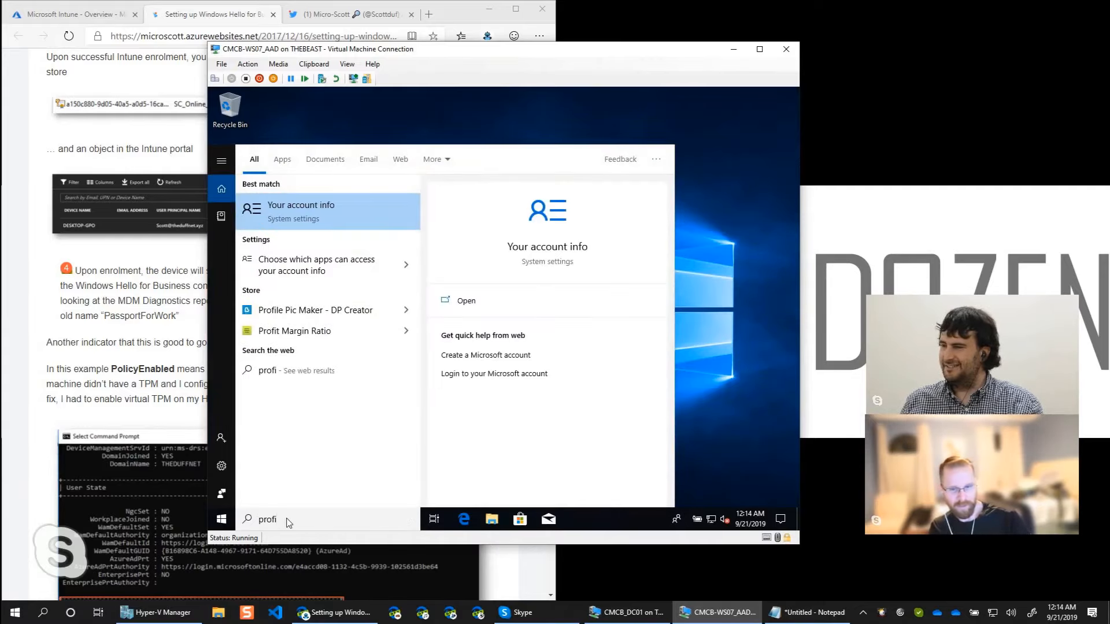
text(les)
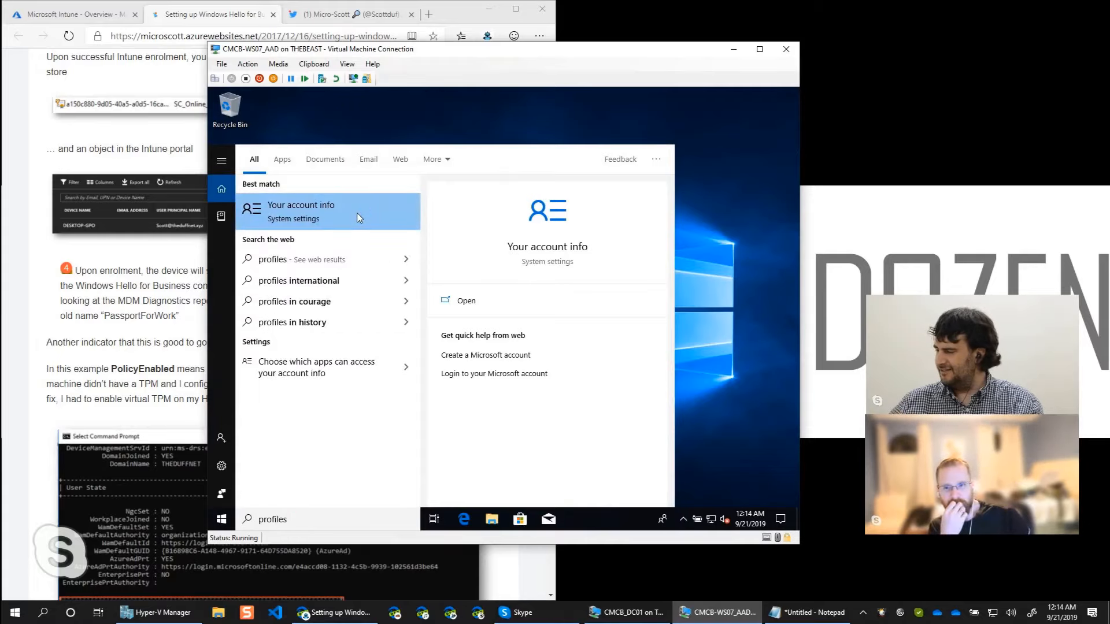
click(222, 519)
Find and open the System control panel page, and open the User Profiles settings from its advanced system settings
click(281, 519)
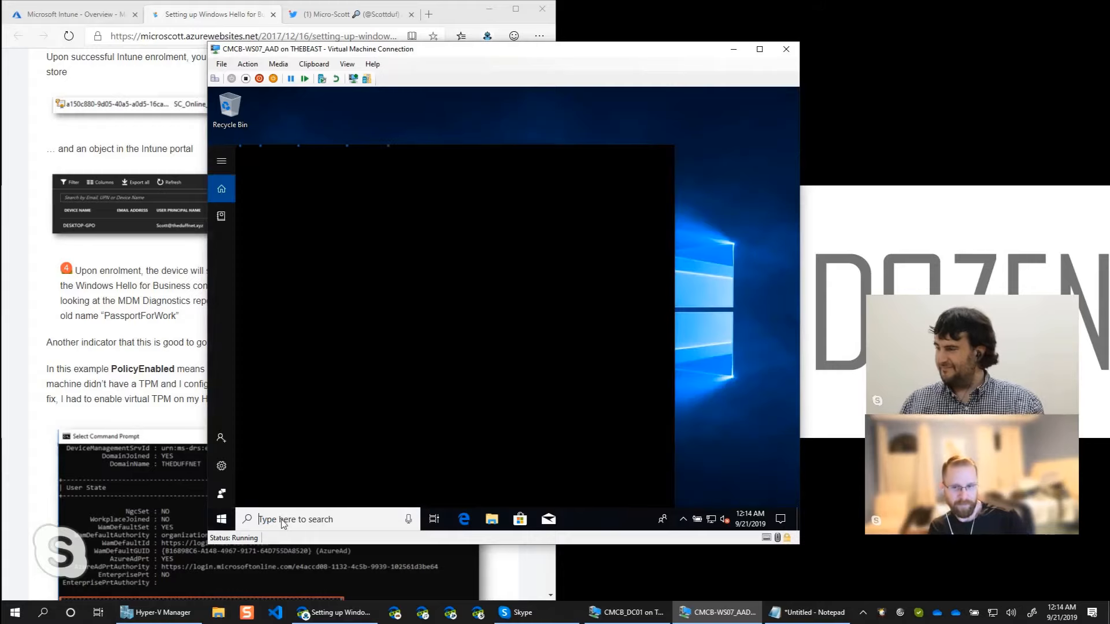
text(system)
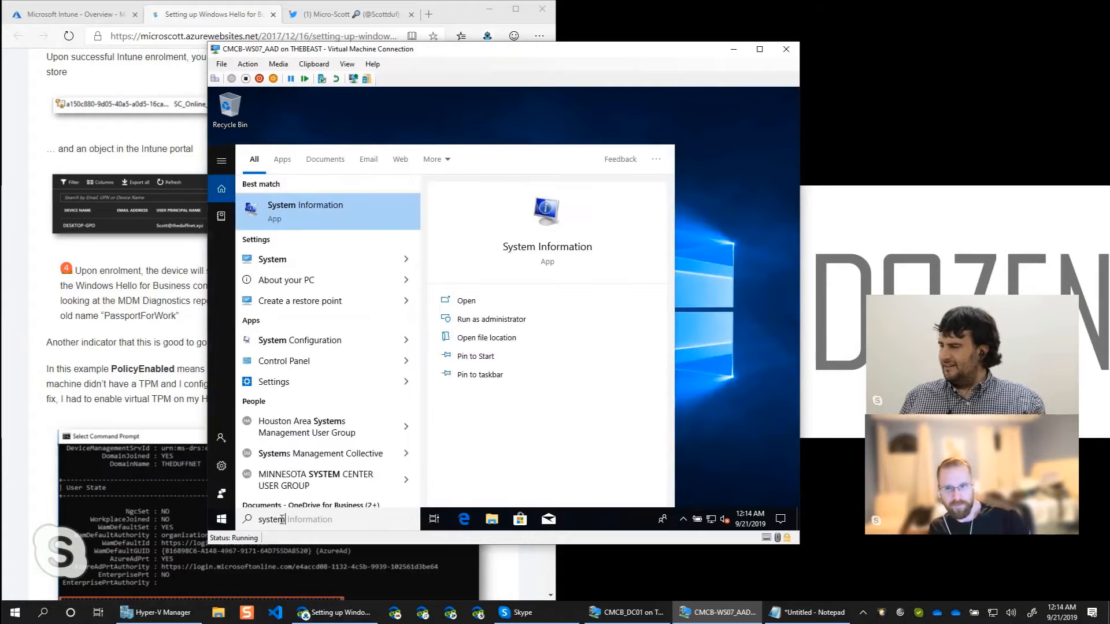
click(406, 260)
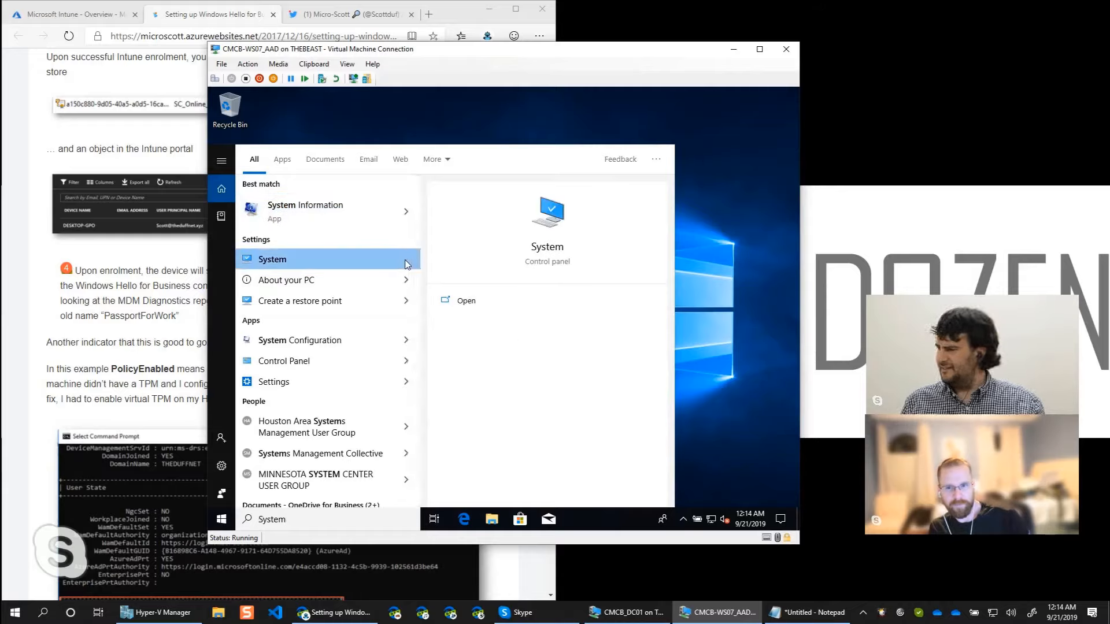
click(459, 301)
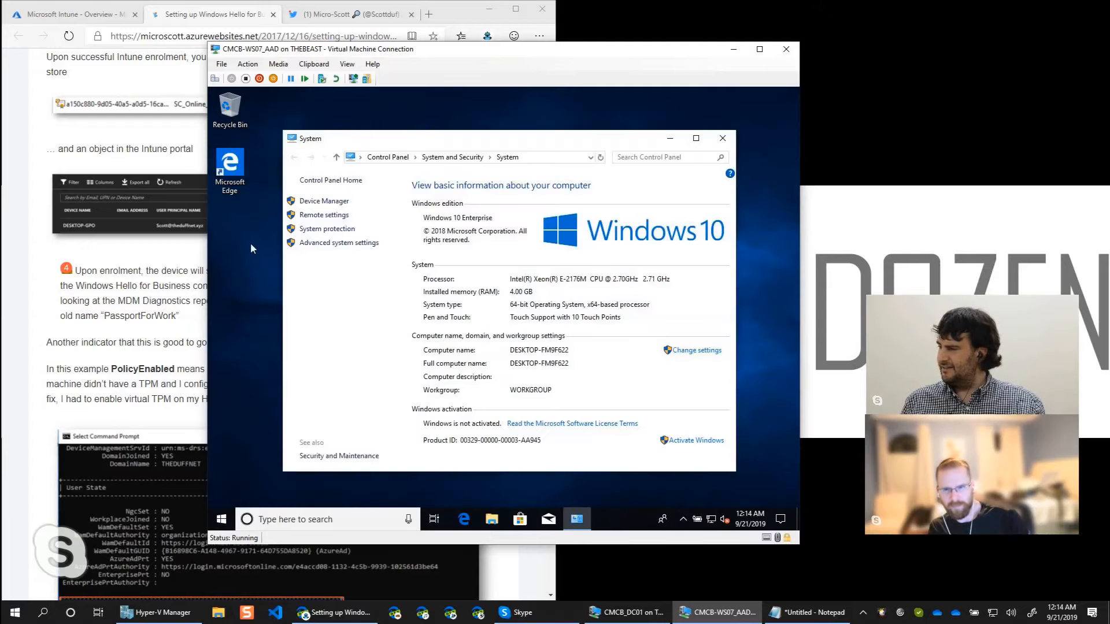
click(341, 249)
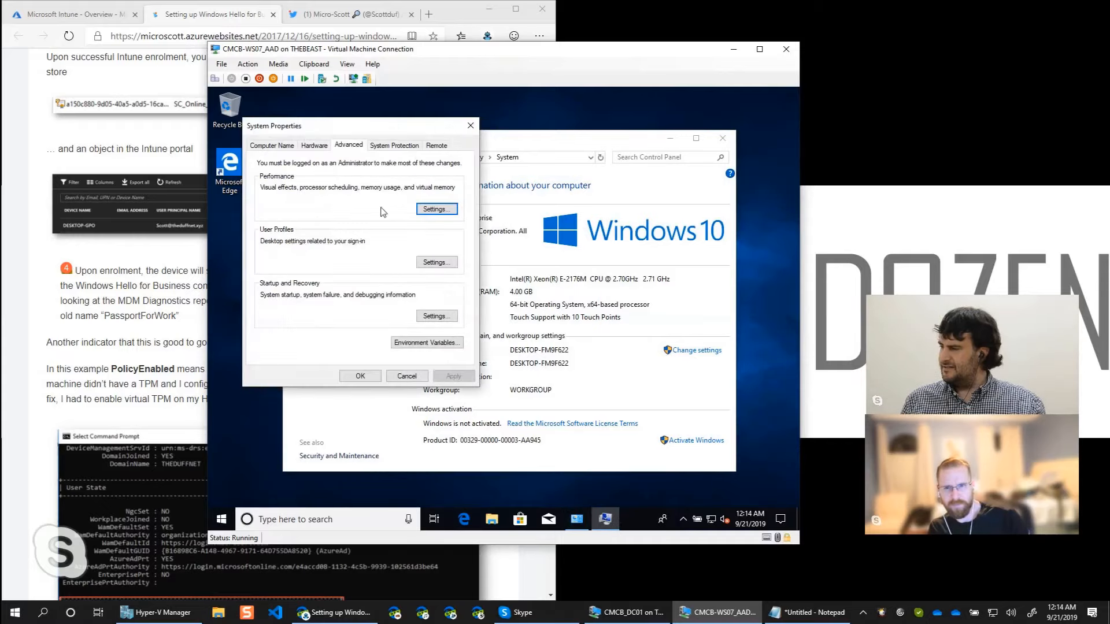
click(436, 262)
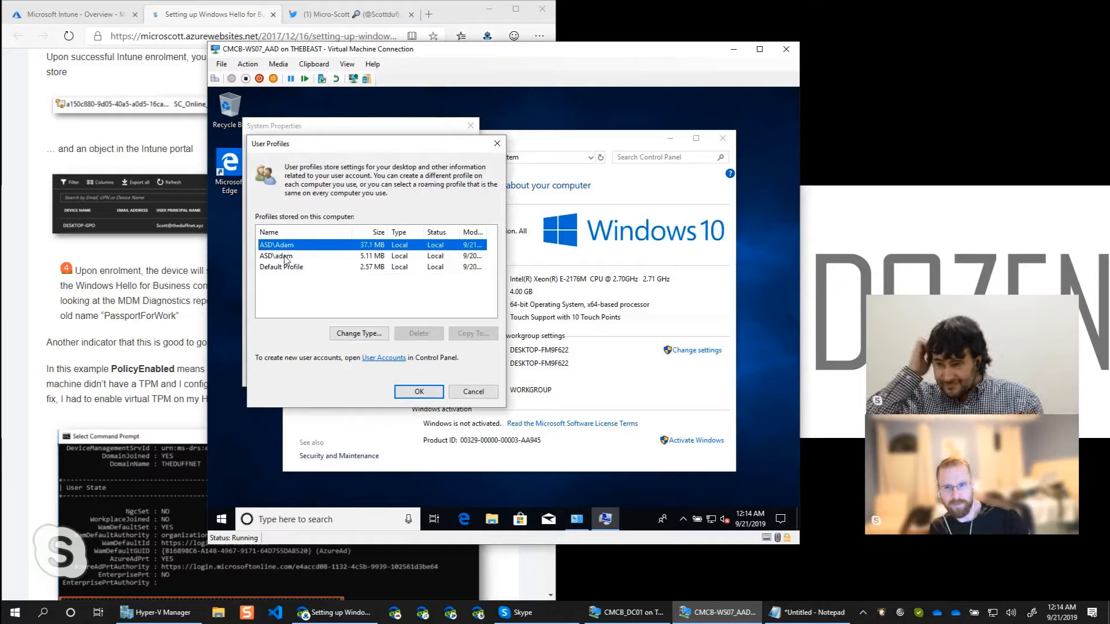
Adjust the column widths in the stored profiles list and compare the size, type, status and modified date of each profile
click(285, 256)
drag(352, 232, 327, 229)
drag(460, 232, 483, 232)
click(292, 245)
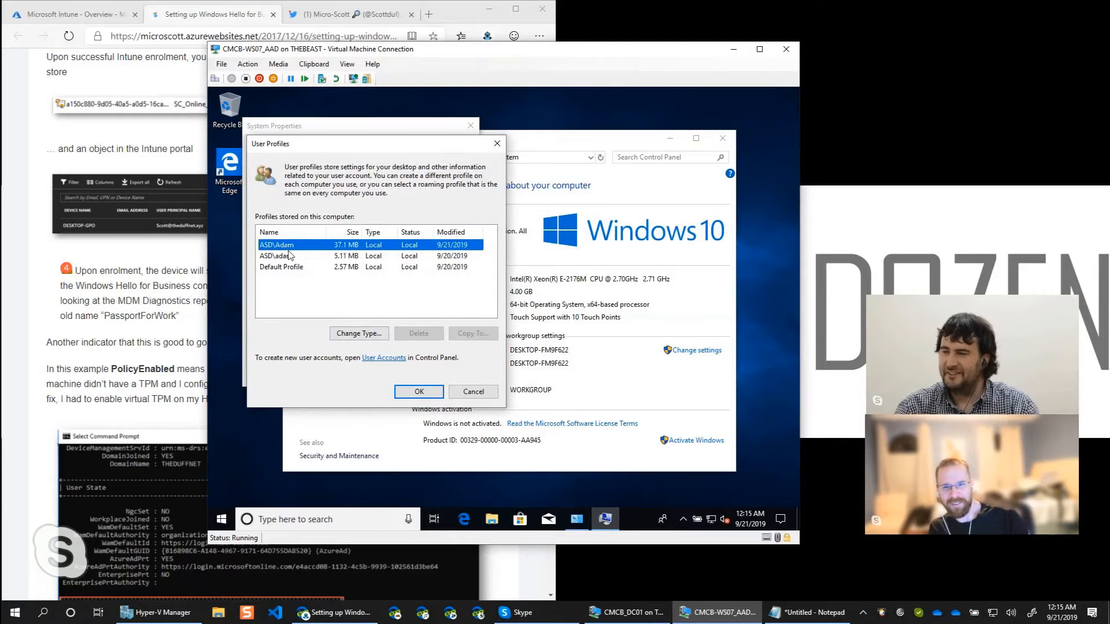
click(292, 256)
click(290, 268)
click(291, 256)
click(290, 245)
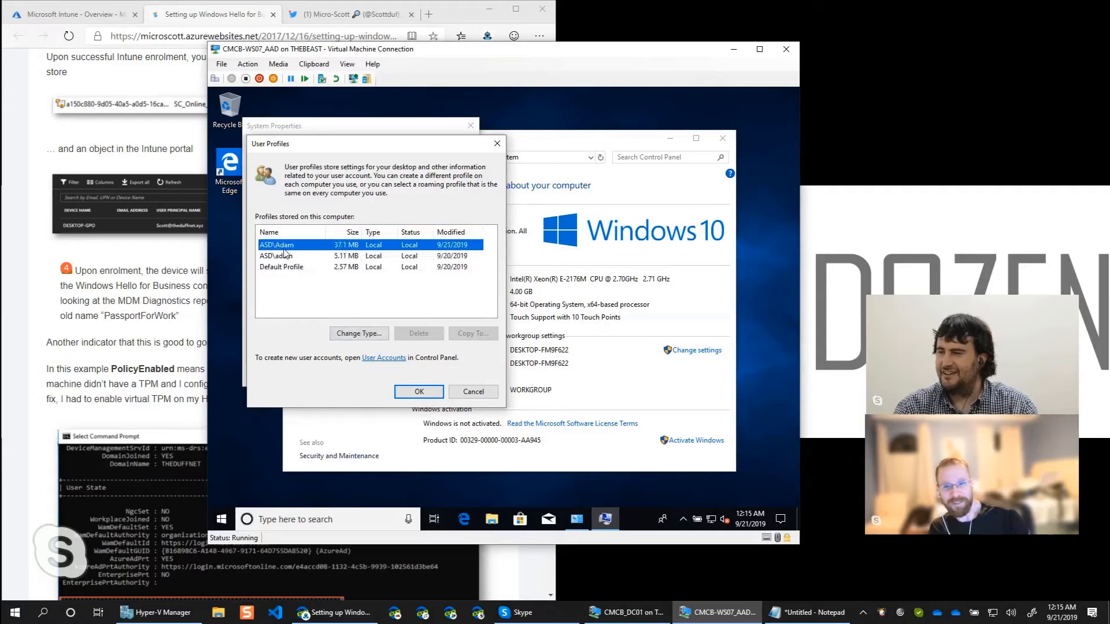
click(290, 256)
click(290, 268)
click(291, 257)
click(290, 245)
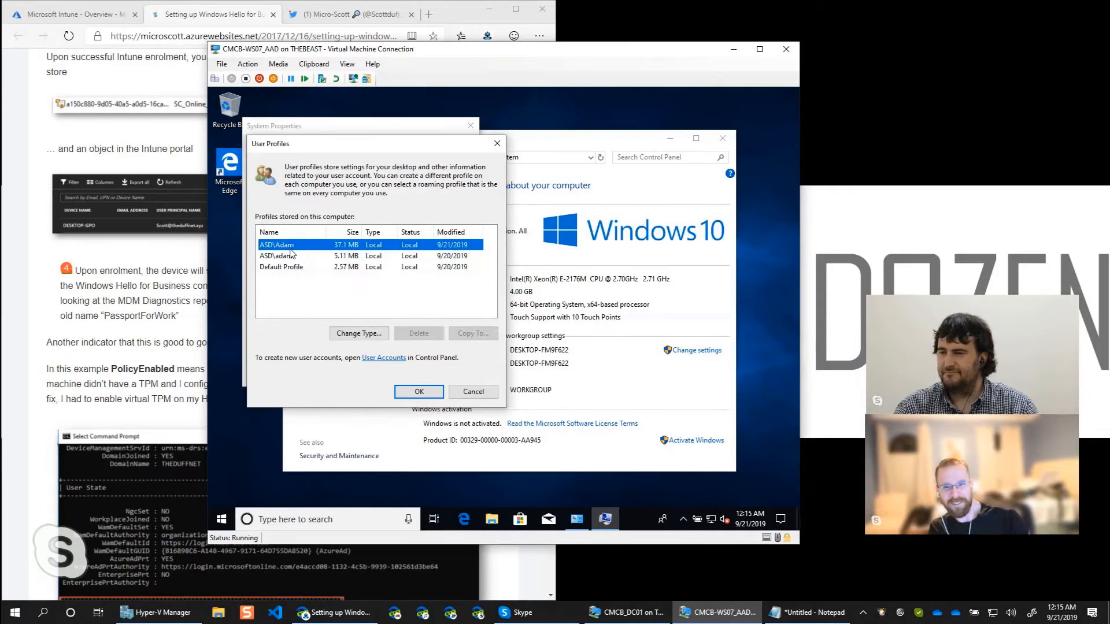
Compare the two ASD profiles in the stored profiles list, and close the User Profiles, System Properties and System windows
click(290, 257)
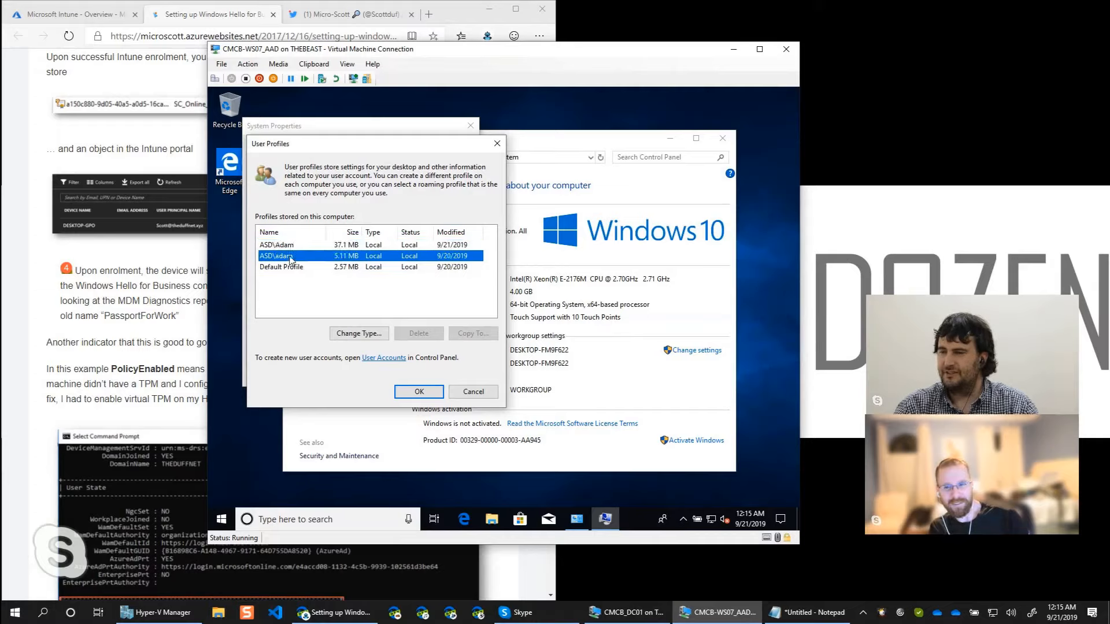
click(290, 247)
click(290, 256)
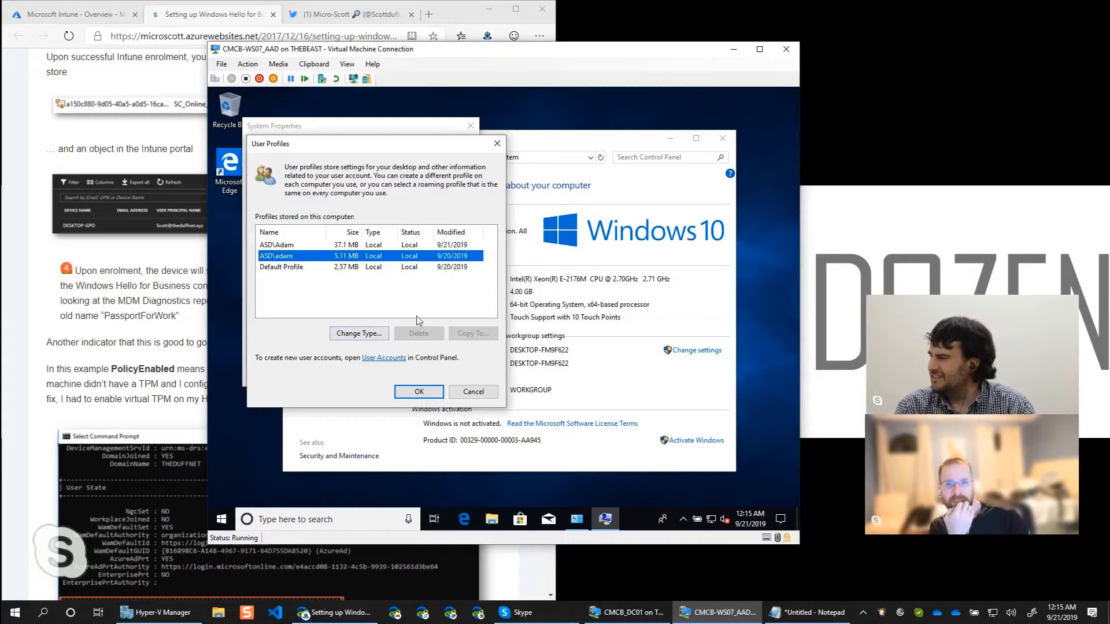
click(497, 144)
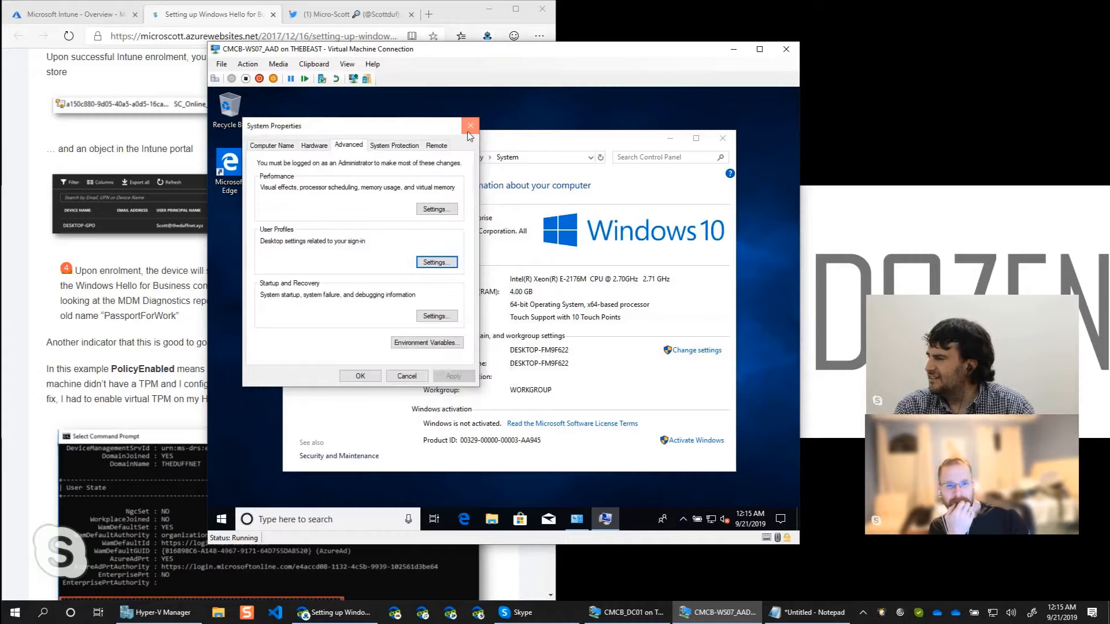
click(471, 126)
click(723, 140)
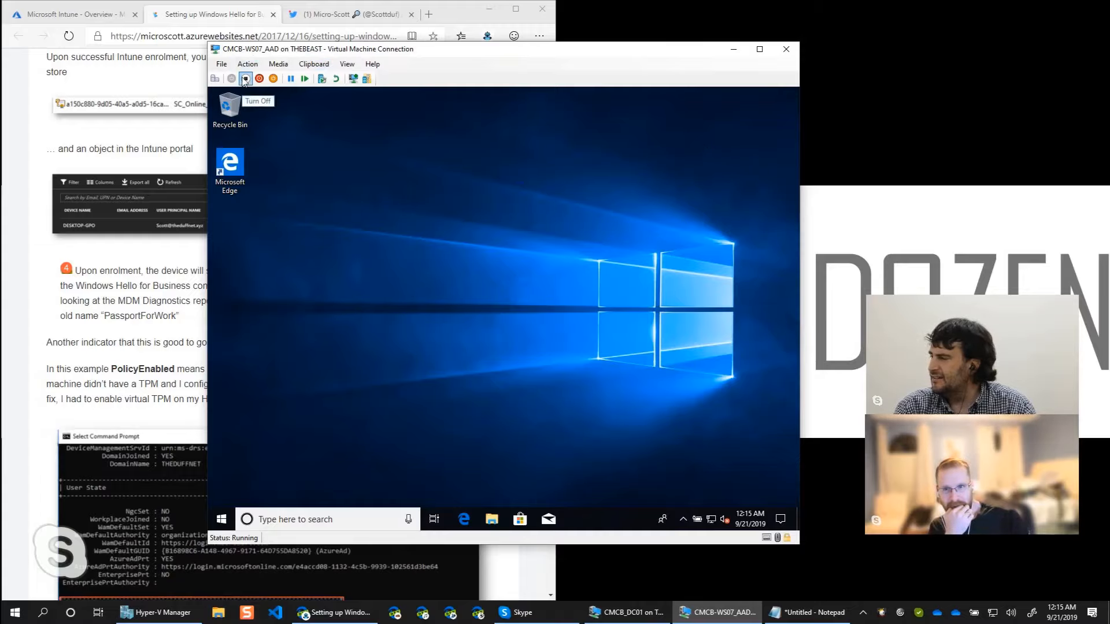
Turn off the CMCB-WS07_AAD virtual machine and close its connection window
drag(429, 59, 434, 57)
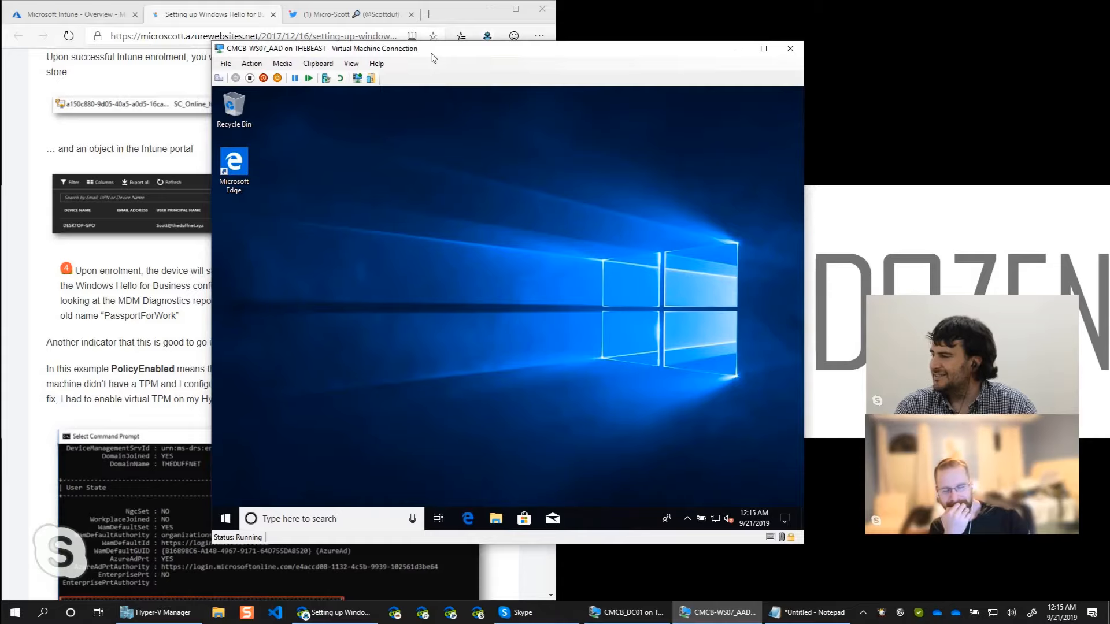
click(250, 79)
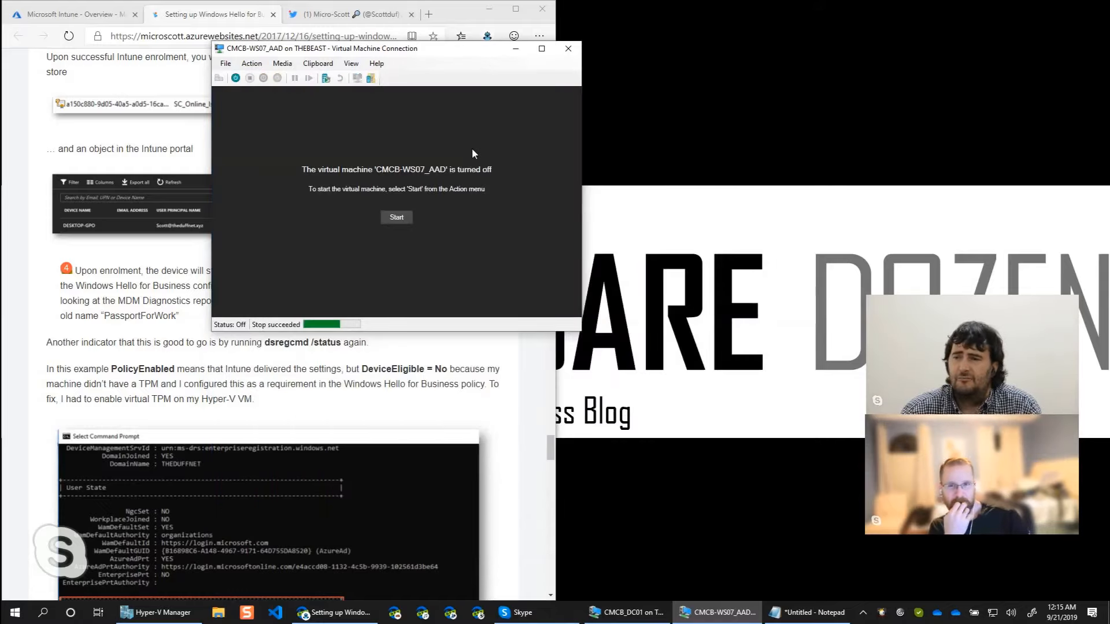
click(570, 53)
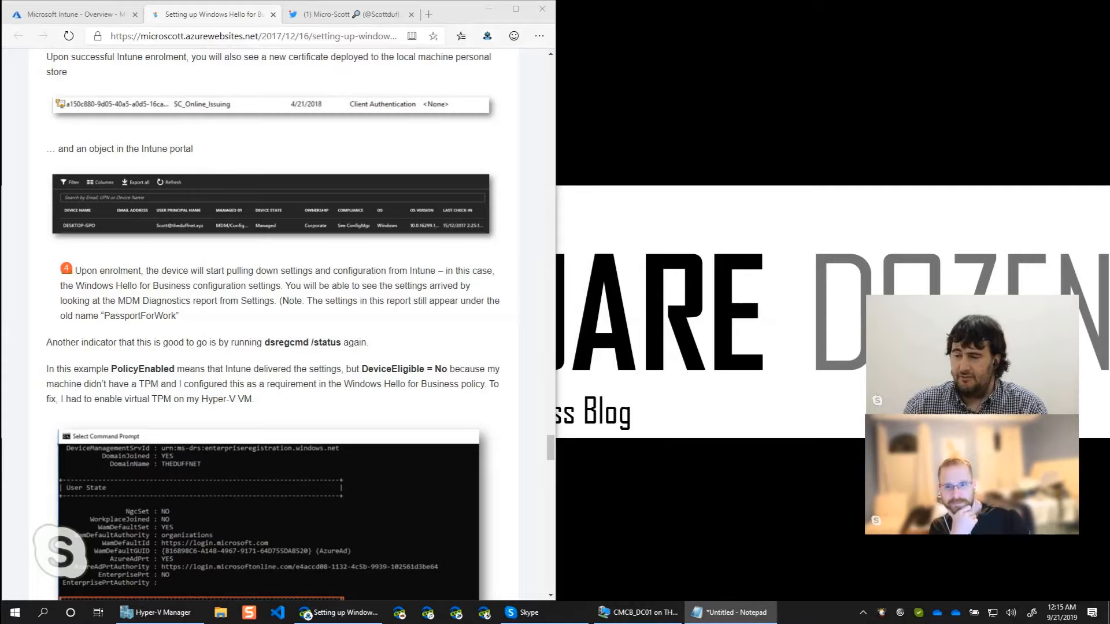
Review the Windows Hello for Business article from the enrolment steps through the Azure AD joined flow and summary, and return to its beginning
click(457, 345)
scroll(488, 382, down, 7)
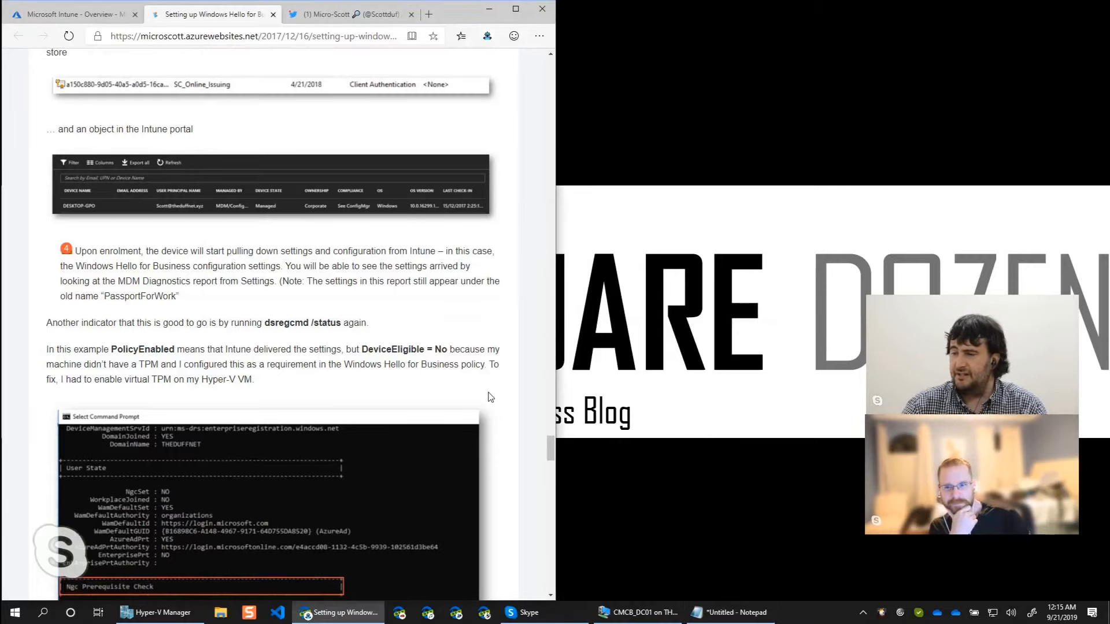
scroll(494, 405, up, 1)
scroll(495, 405, down, 5)
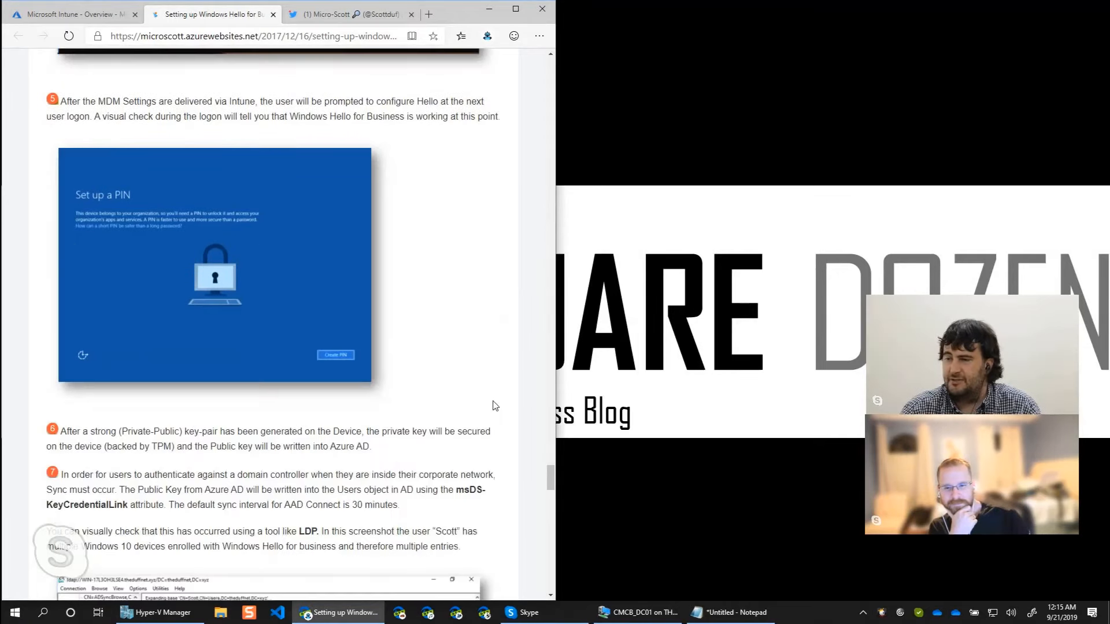
scroll(495, 405, down, 7)
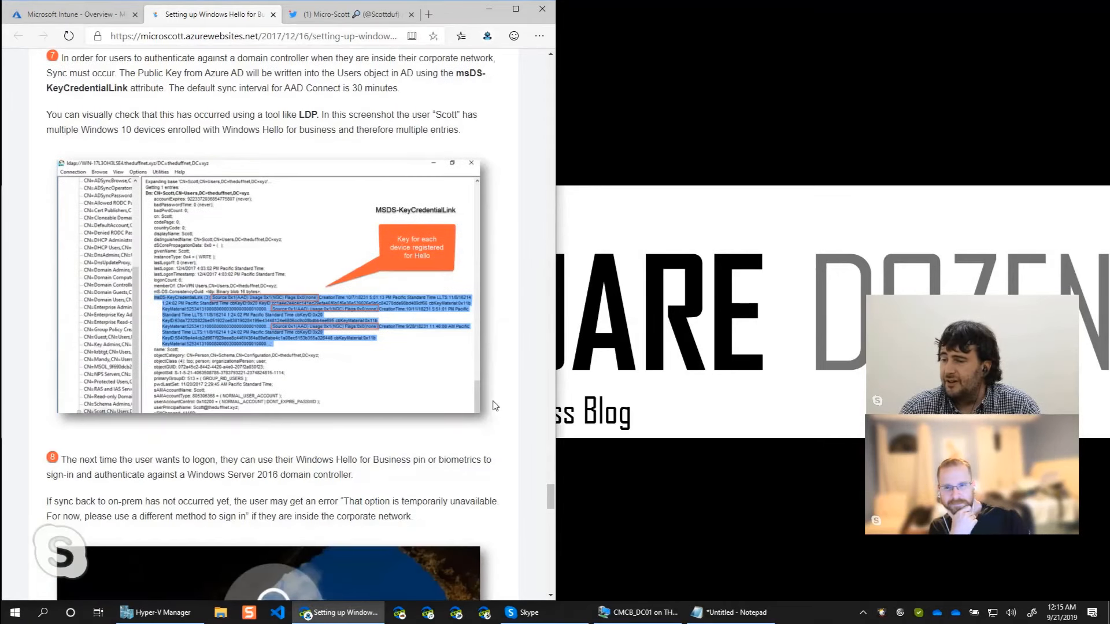
scroll(495, 406, down, 2)
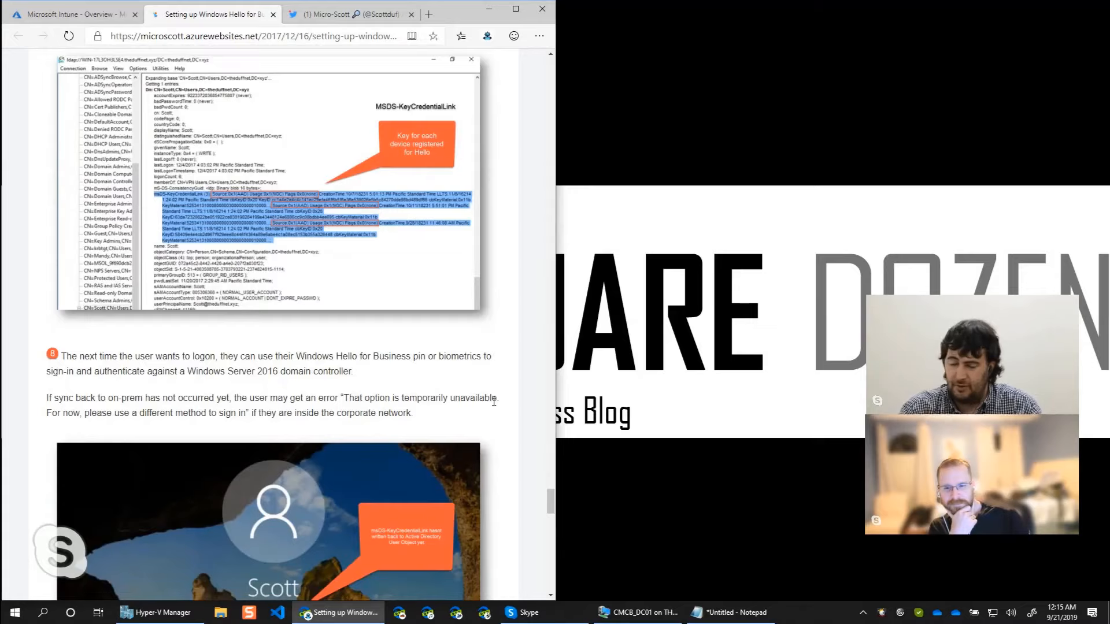
scroll(495, 401, down, 3)
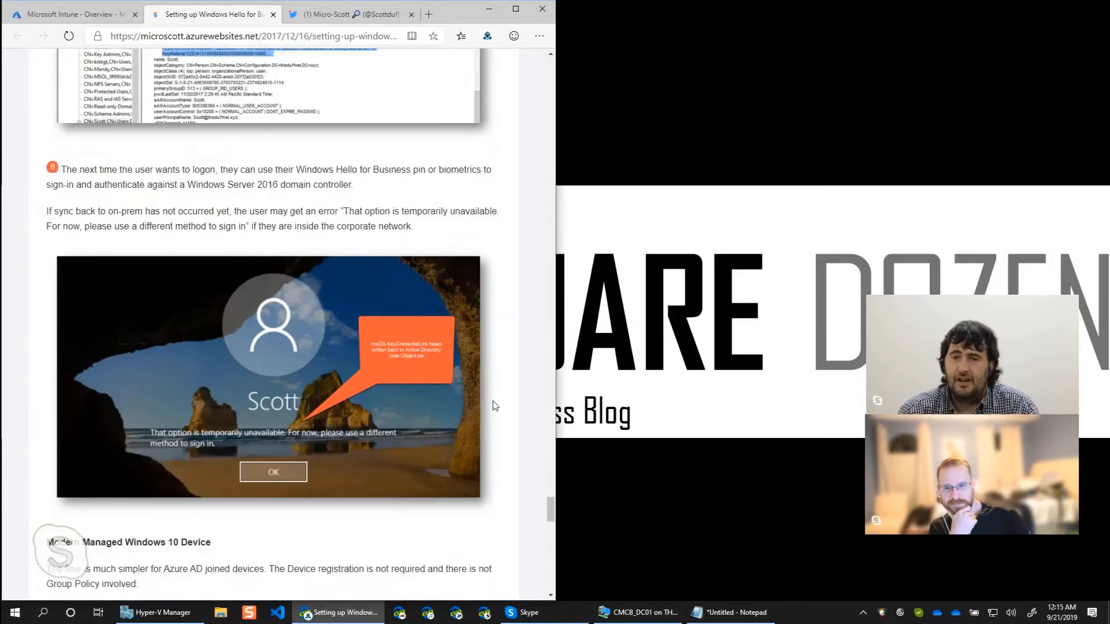
scroll(495, 406, down, 8)
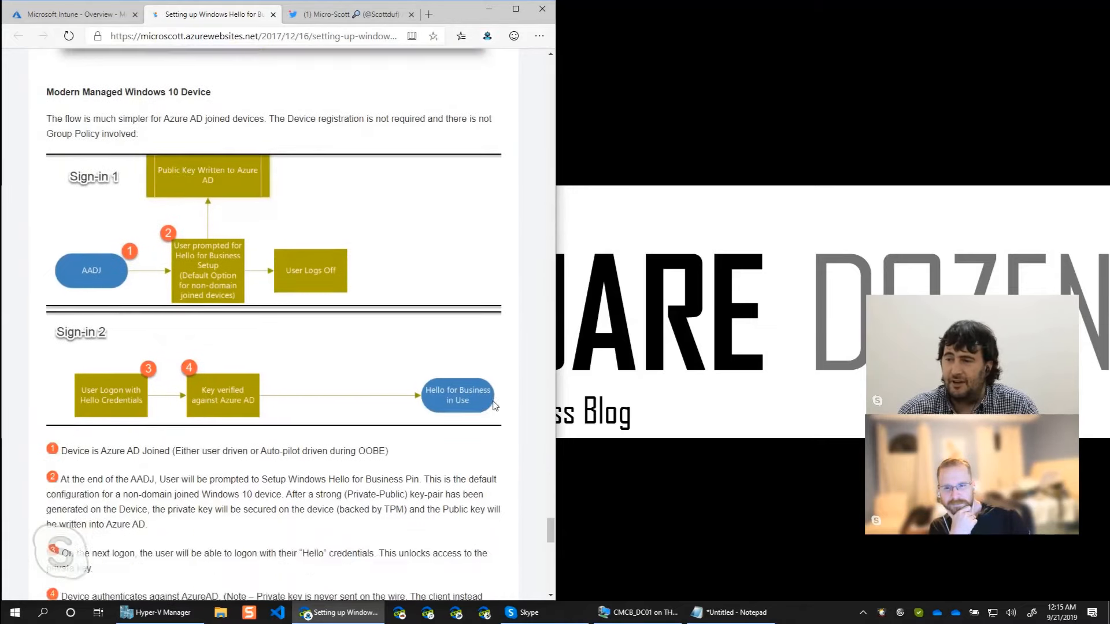
scroll(495, 406, down, 12)
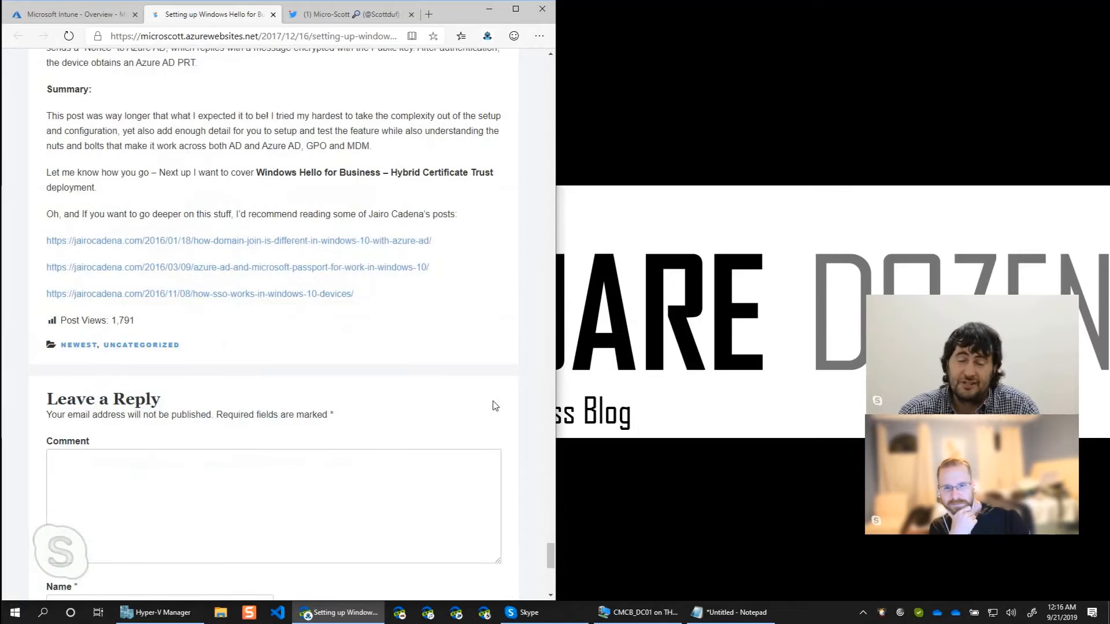
drag(550, 554, 550, 64)
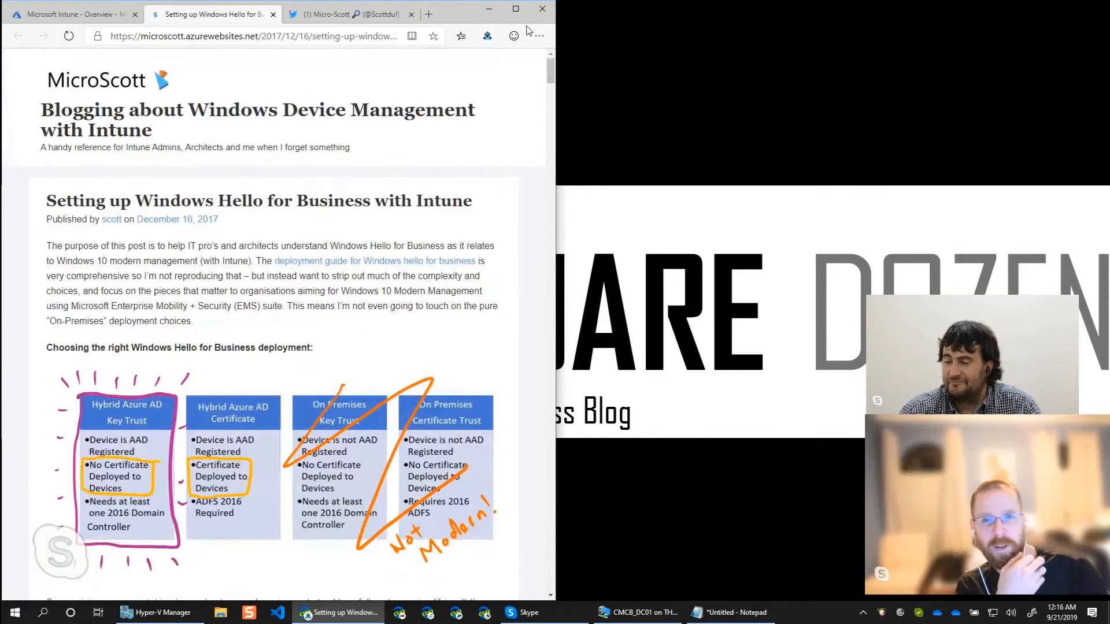
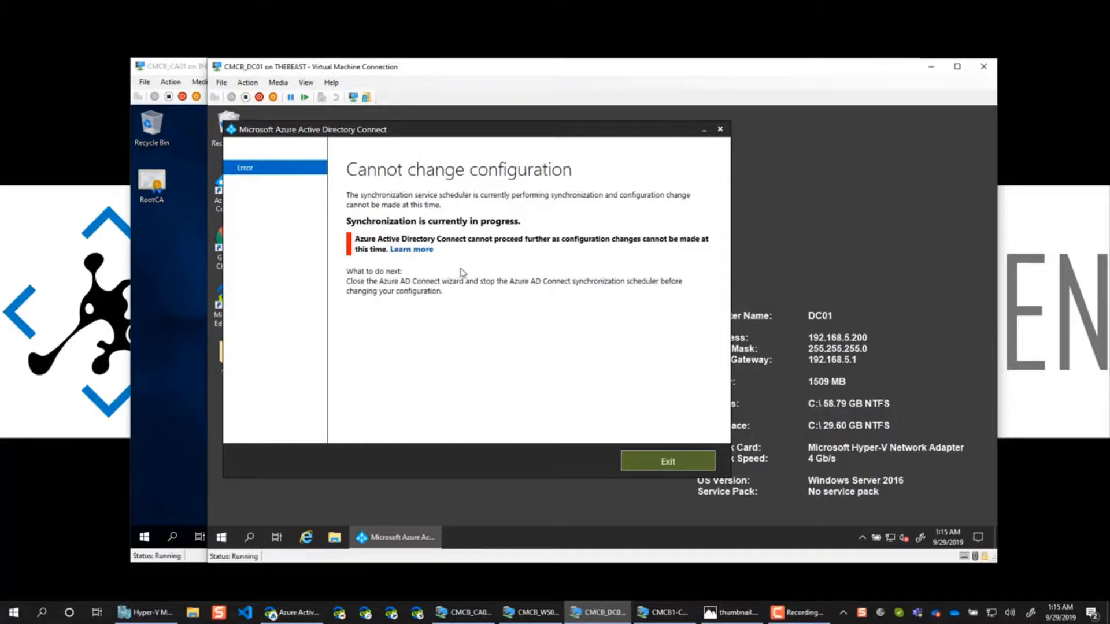
Exit the Azure AD Connect wizard, switch to the CMCB_CA01 virtual machine, and return to CMCB_DC01
click(668, 462)
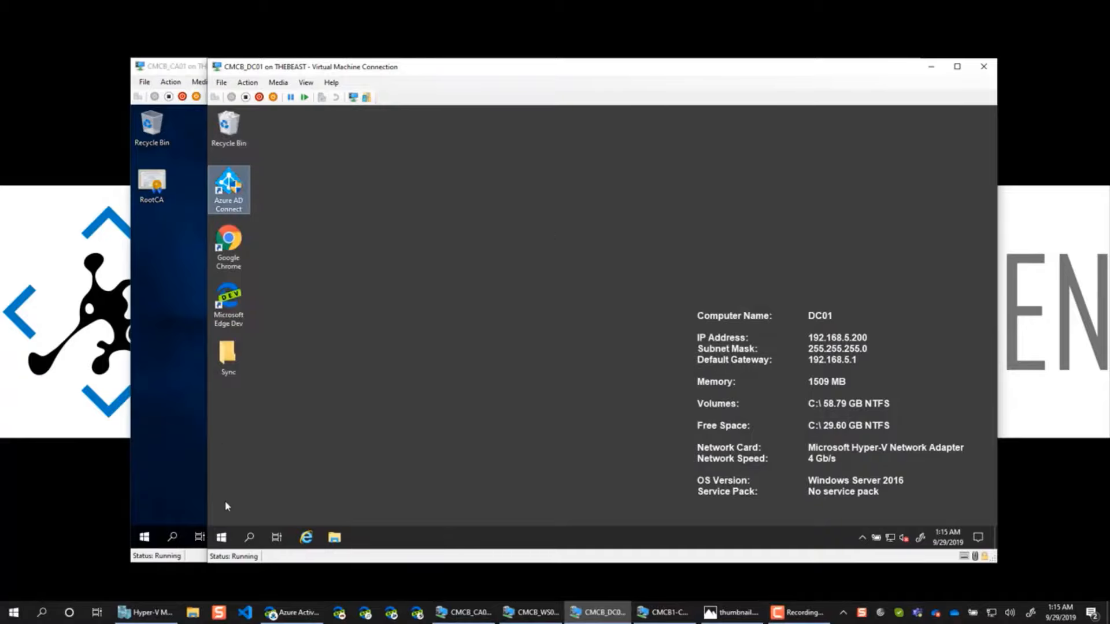
click(172, 428)
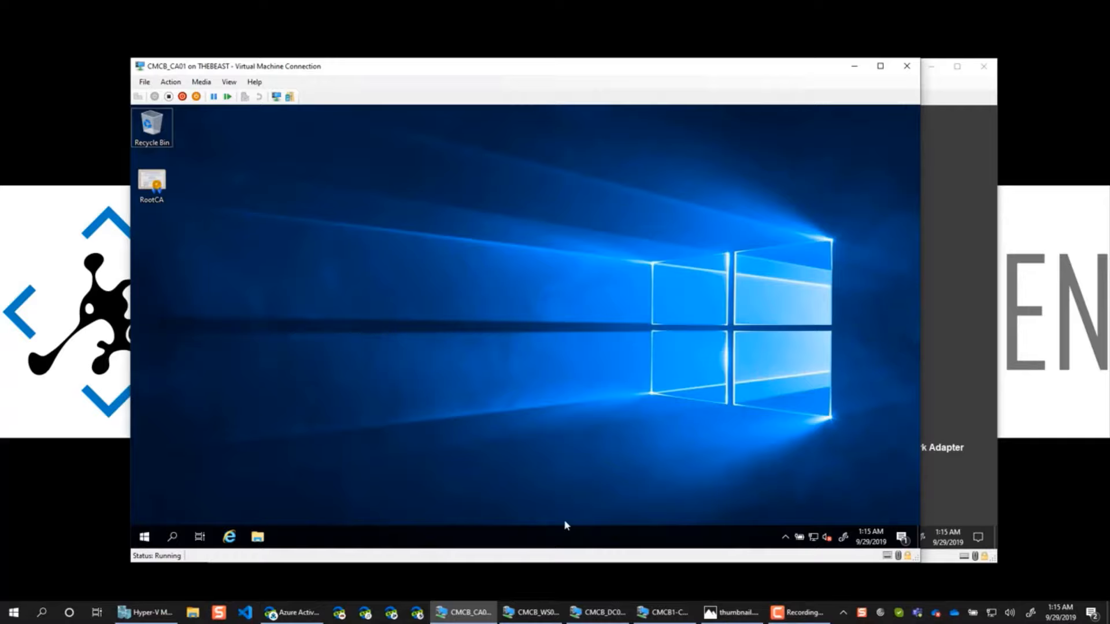
click(964, 406)
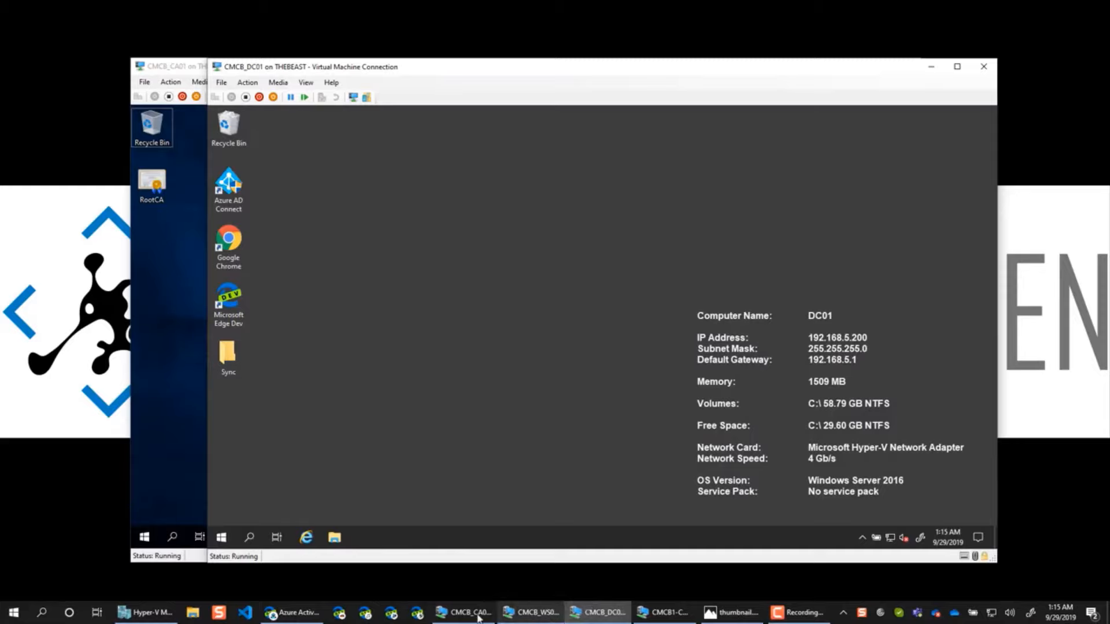
click(306, 541)
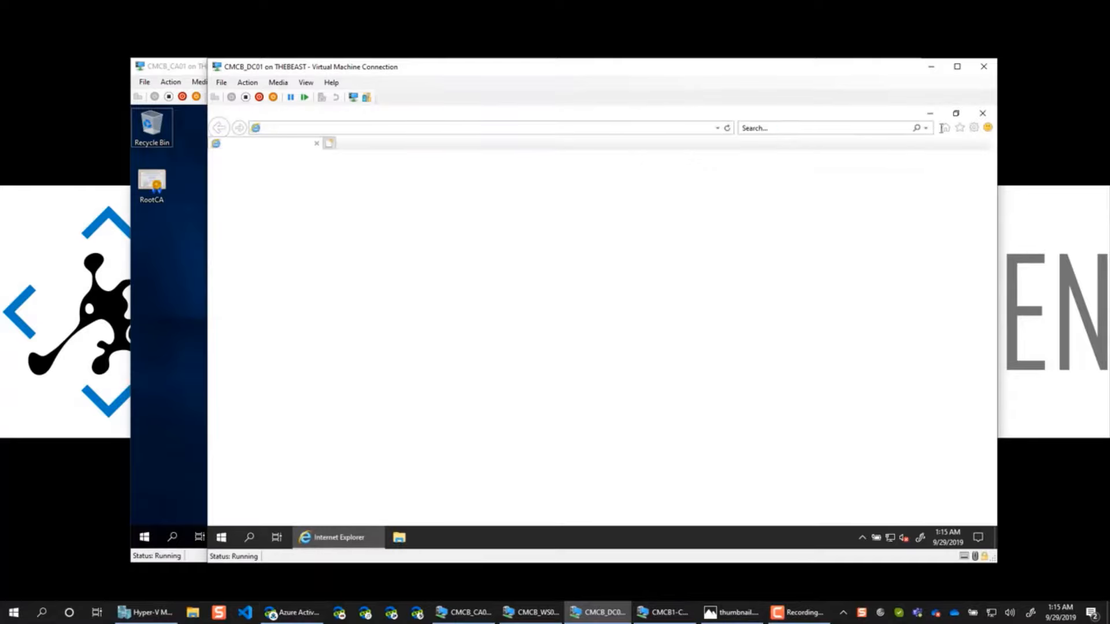
click(983, 113)
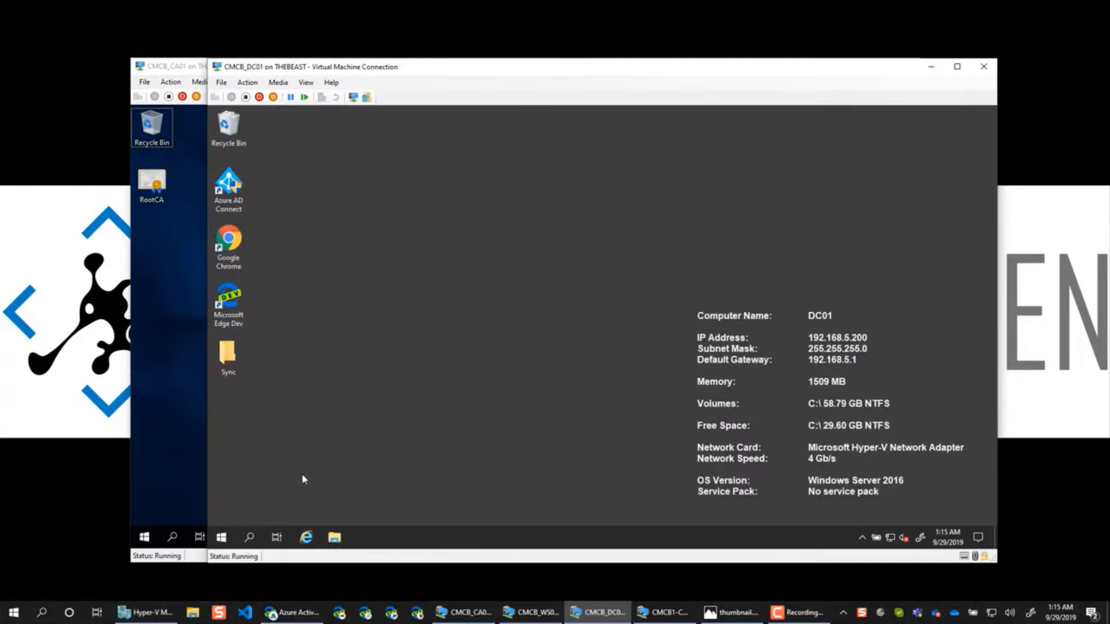
click(197, 489)
click(955, 462)
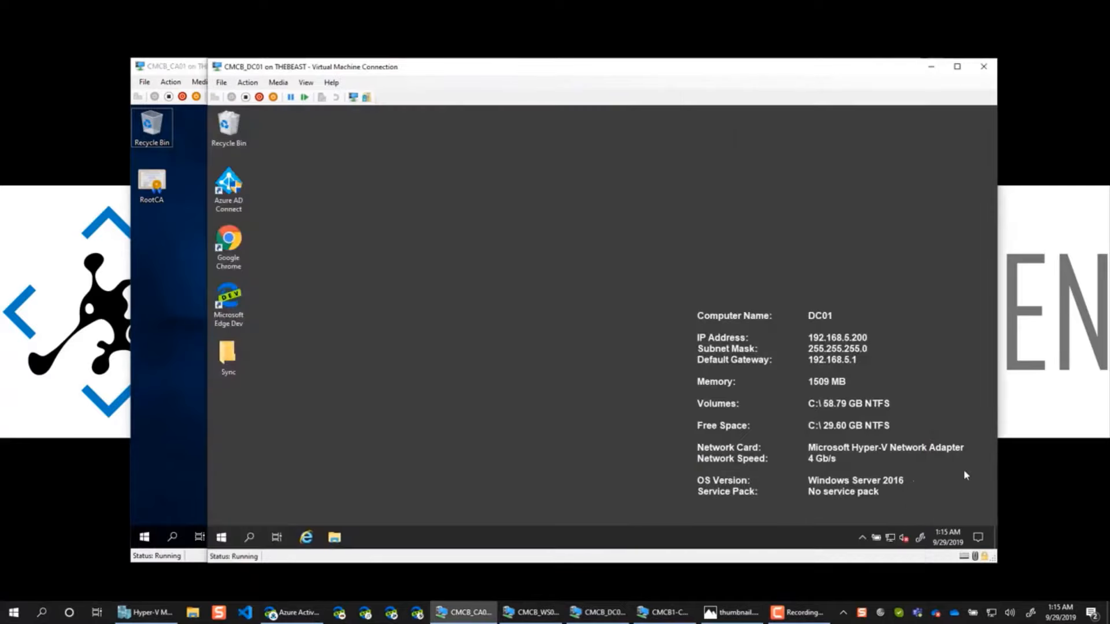
Try to sign in at aka.ms/dmac in Microsoft Edge Dev with the account's e-mail address, and close the browser
double_click(227, 321)
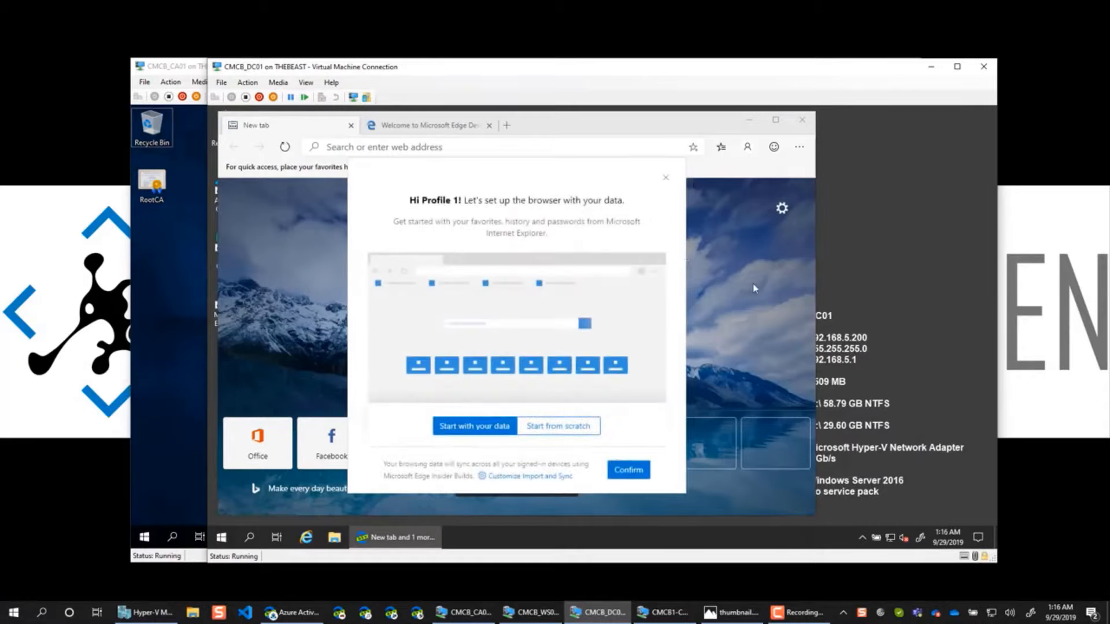
click(666, 177)
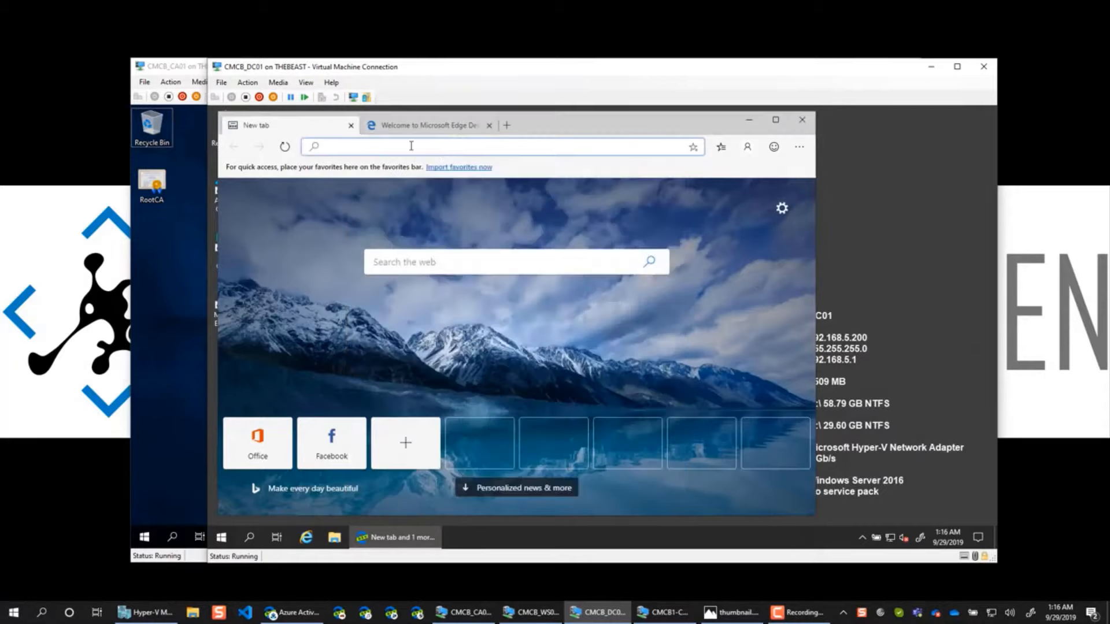
text(po)
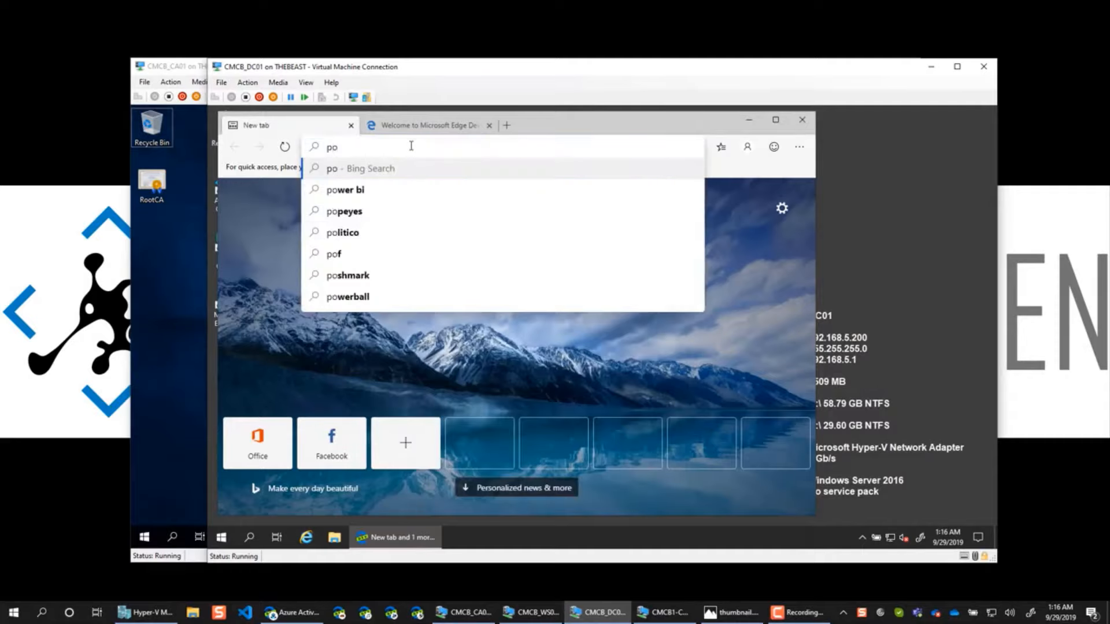
key(BackSpace)
key(BackSpace)
text(aka)
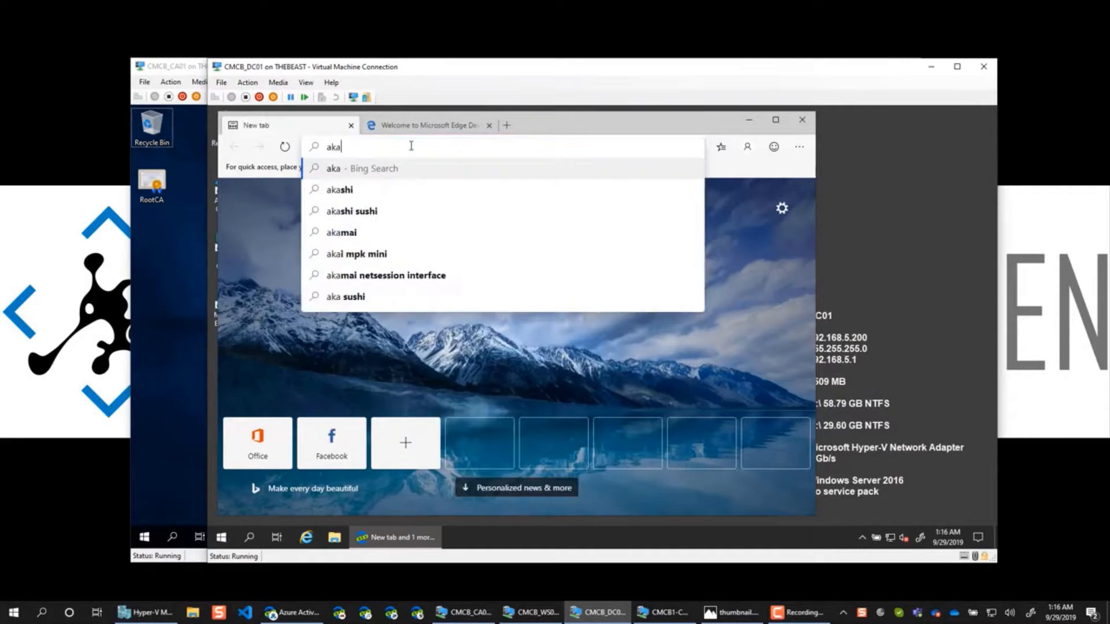
text(.ms/)
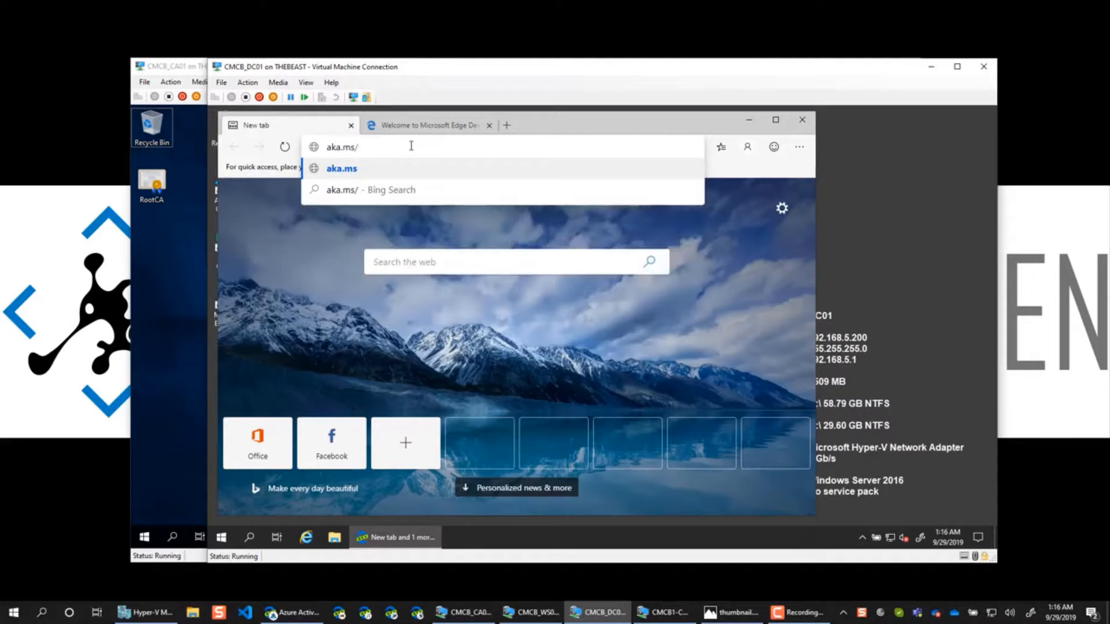
text(dmac)
key(Return)
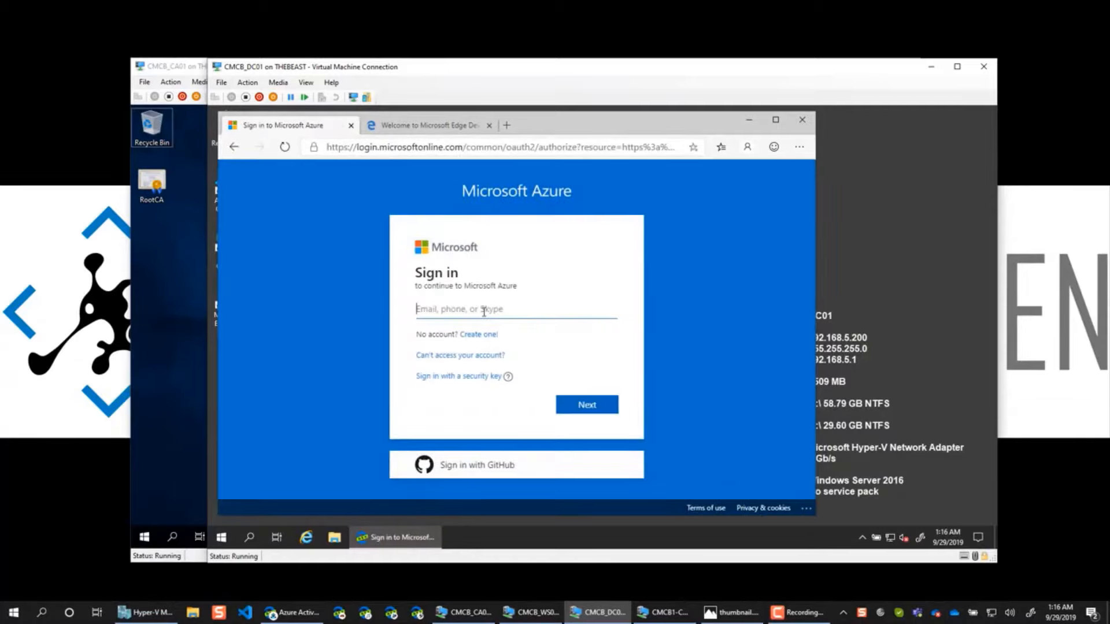
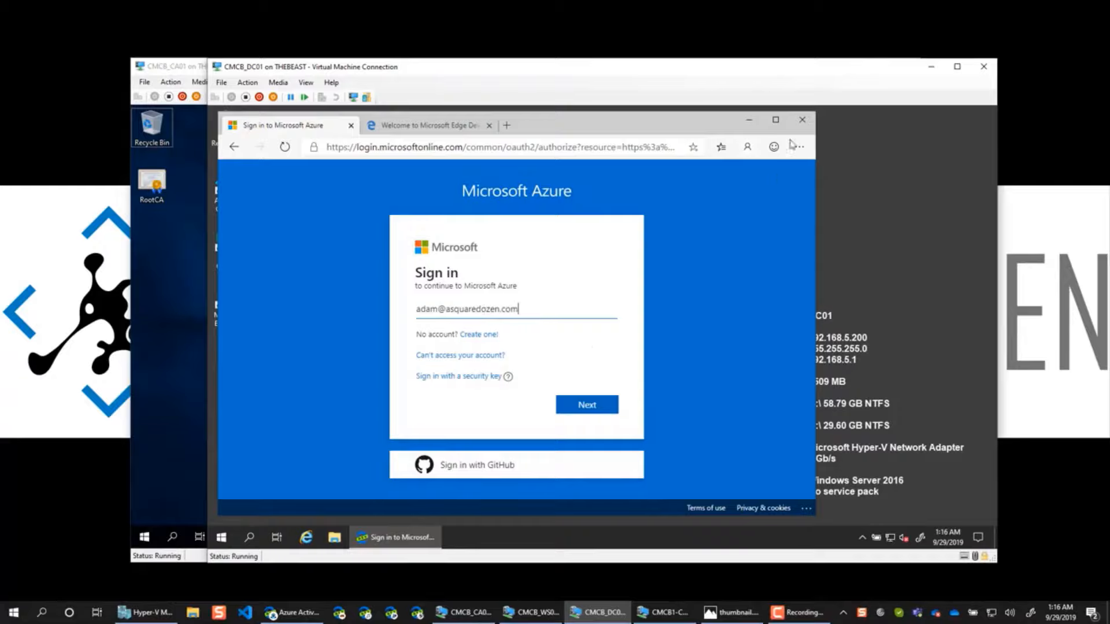
click(802, 120)
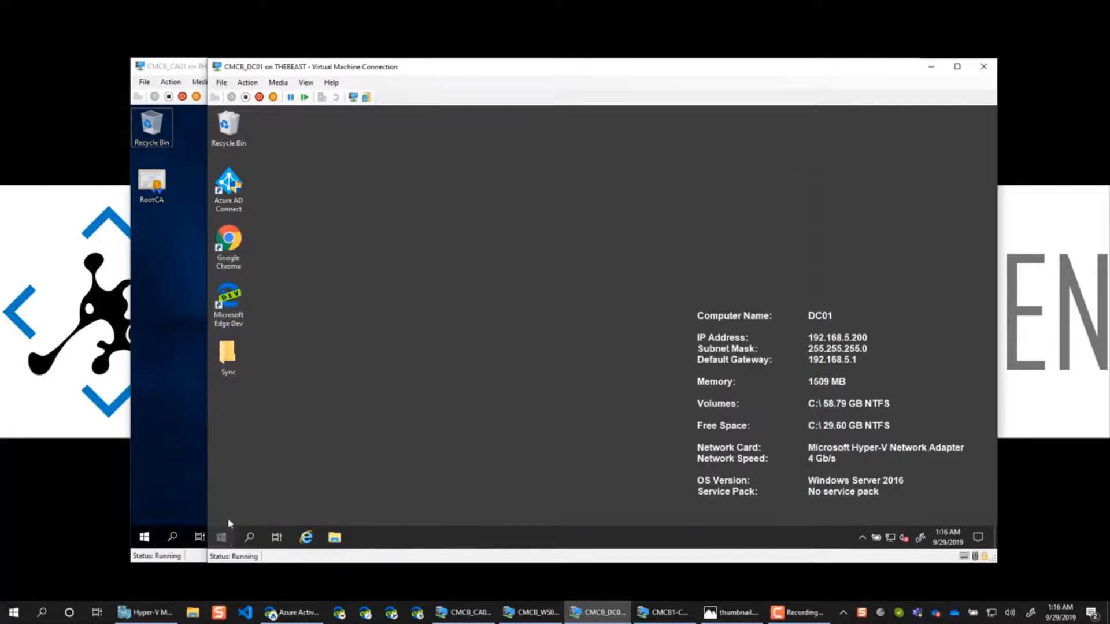
Sign out of the CMCB_DC01 virtual machine and switch its connection to an enhanced session
click(221, 538)
click(226, 405)
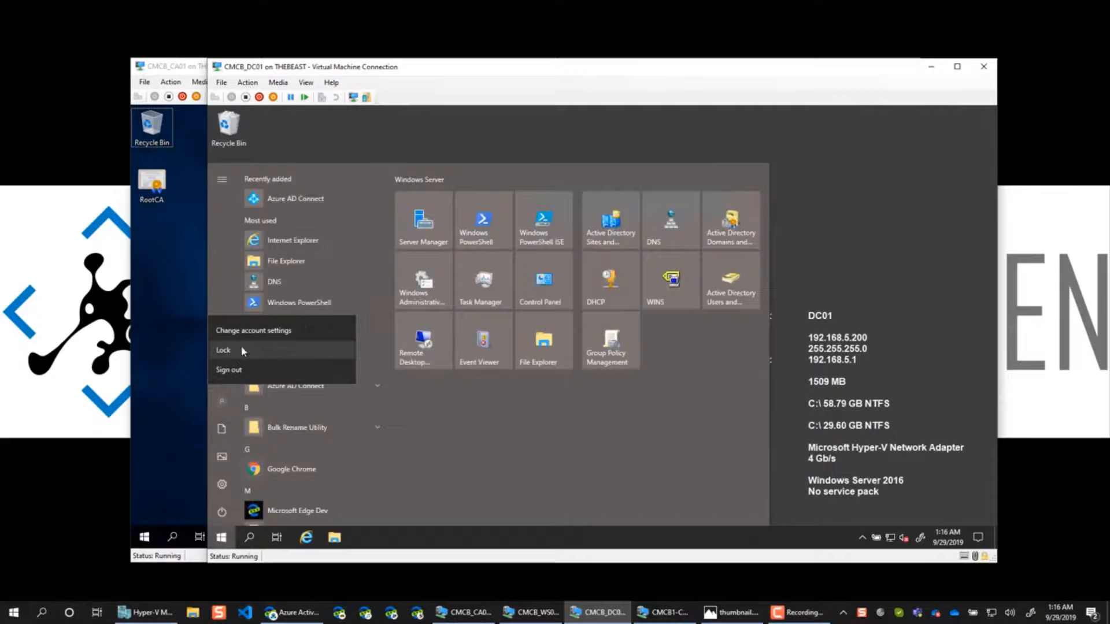
click(232, 370)
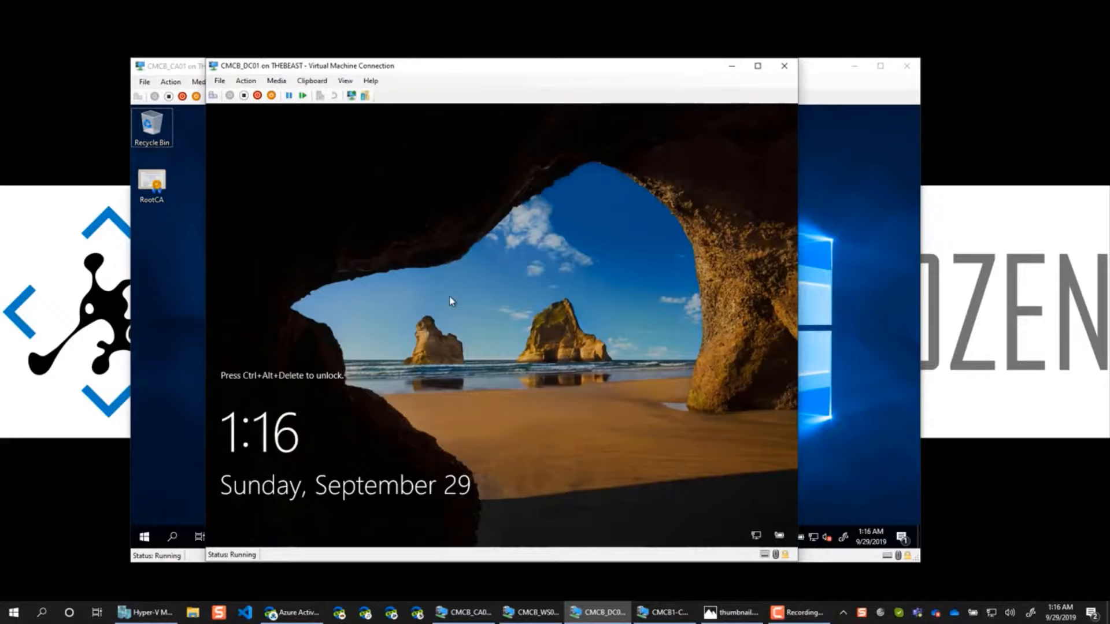
click(318, 84)
mouse_move(343, 84)
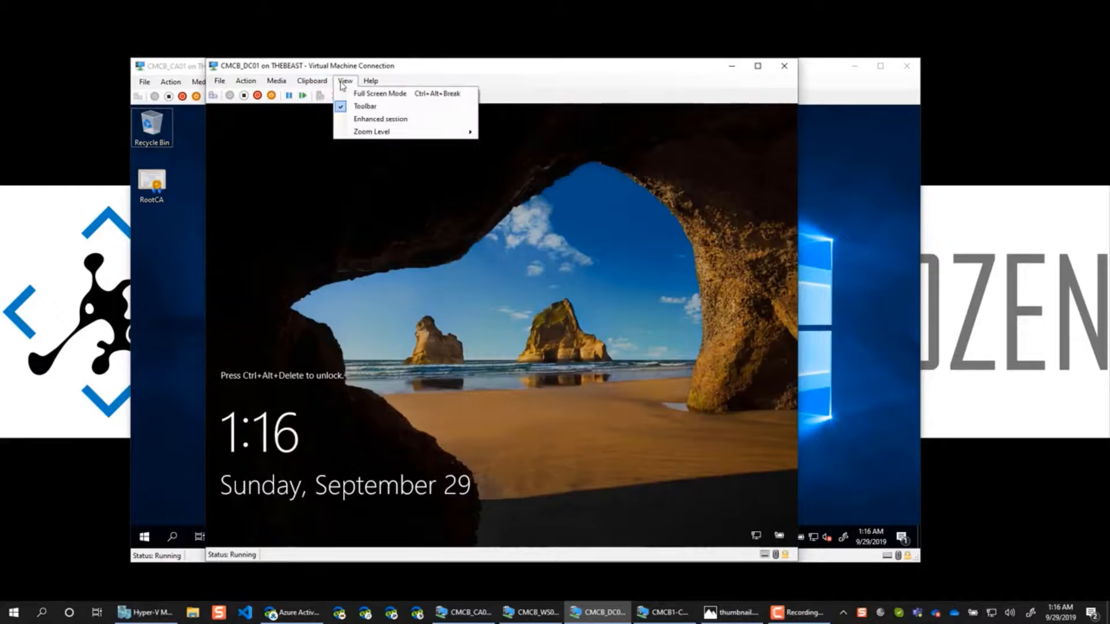
click(363, 120)
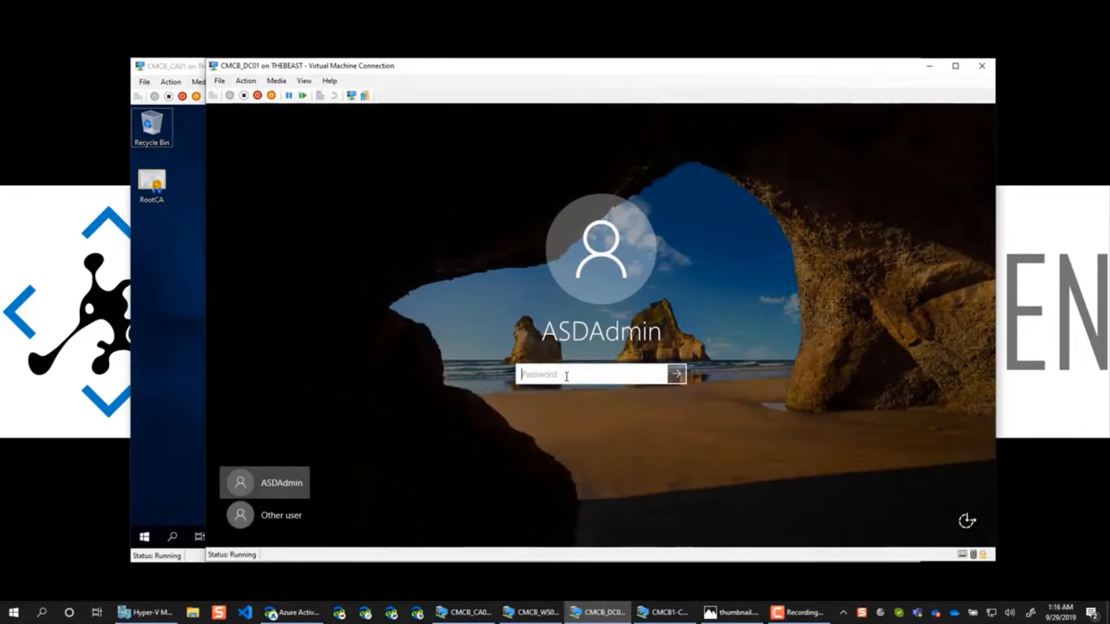
Sign in to CMCB_DC01 as another user, entering the user name and the account password
click(291, 515)
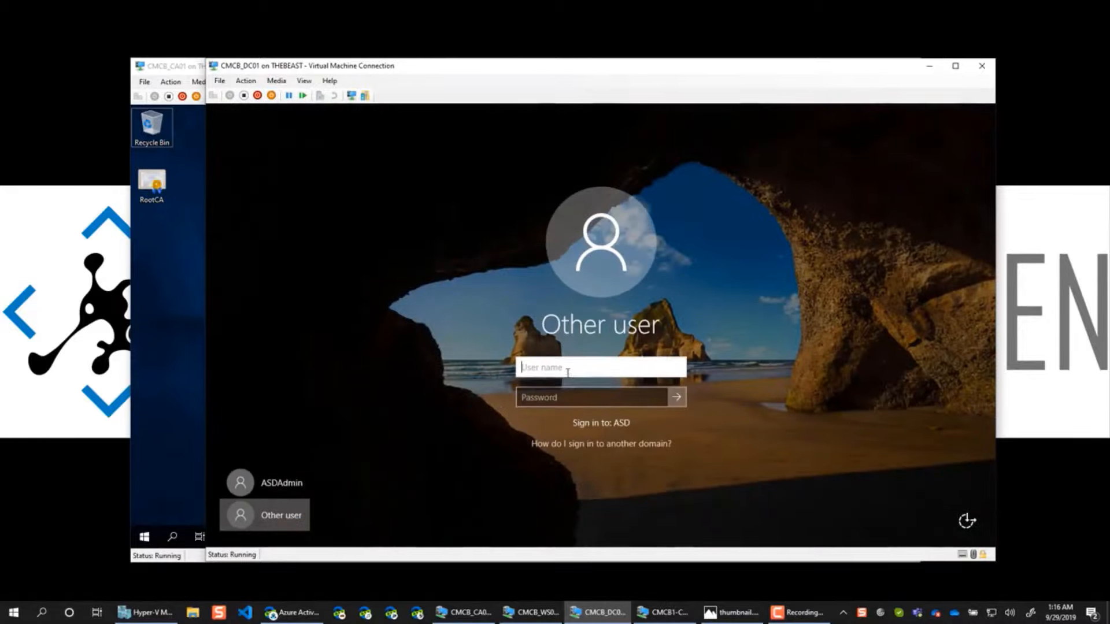
text(Adam)
key(Tab)
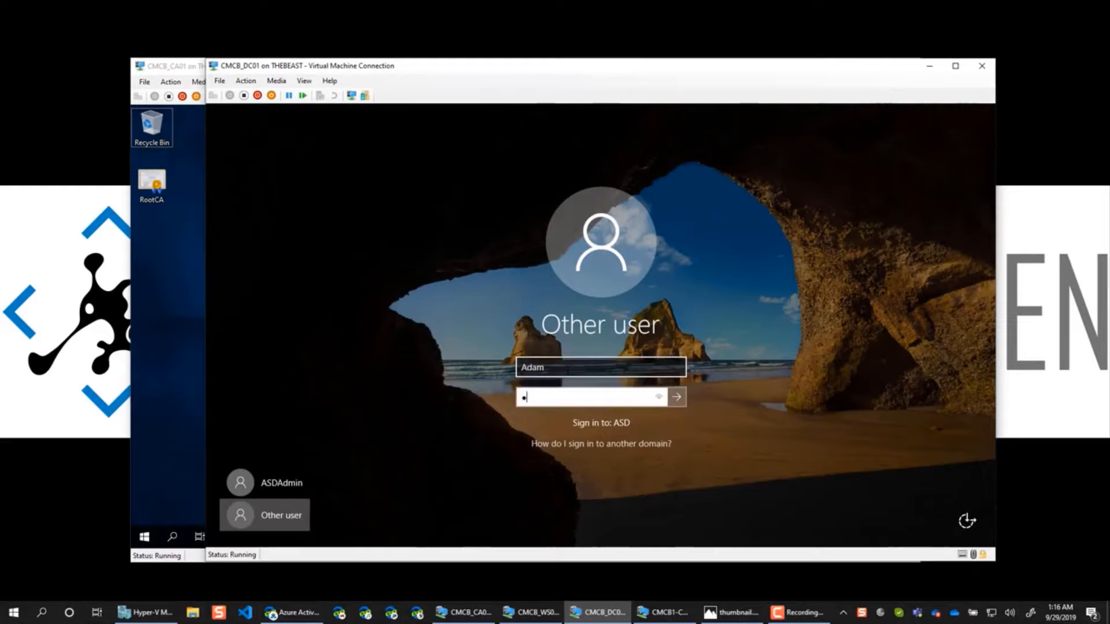
text(••••••)
key(Return)
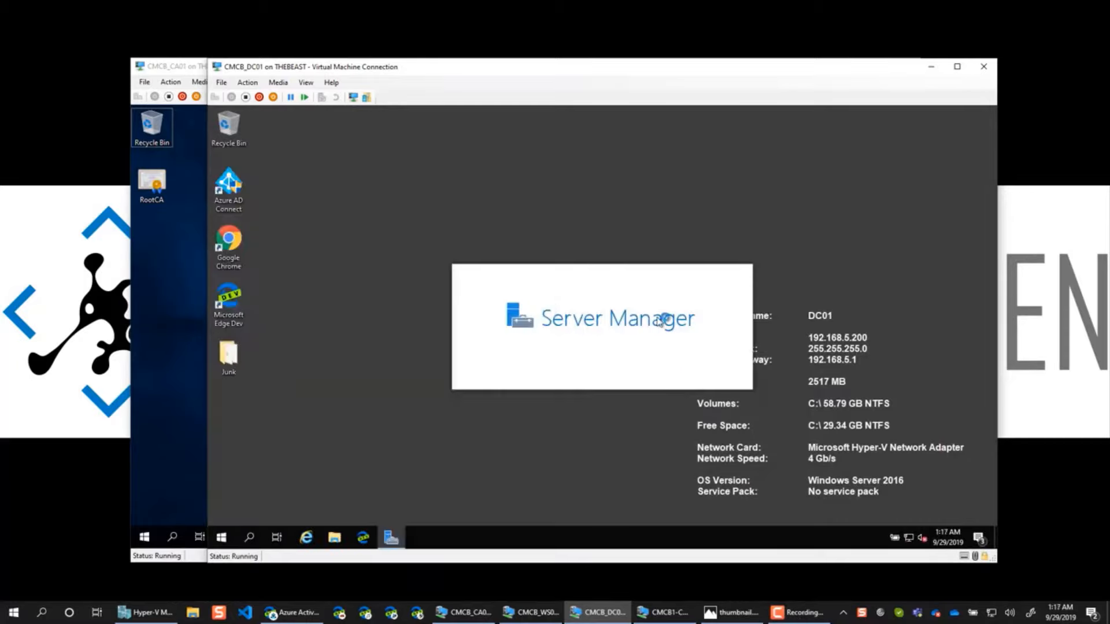
Open the Microsoft 365 Device Management dashboard in Microsoft Edge Dev and minimize the browser
double_click(227, 303)
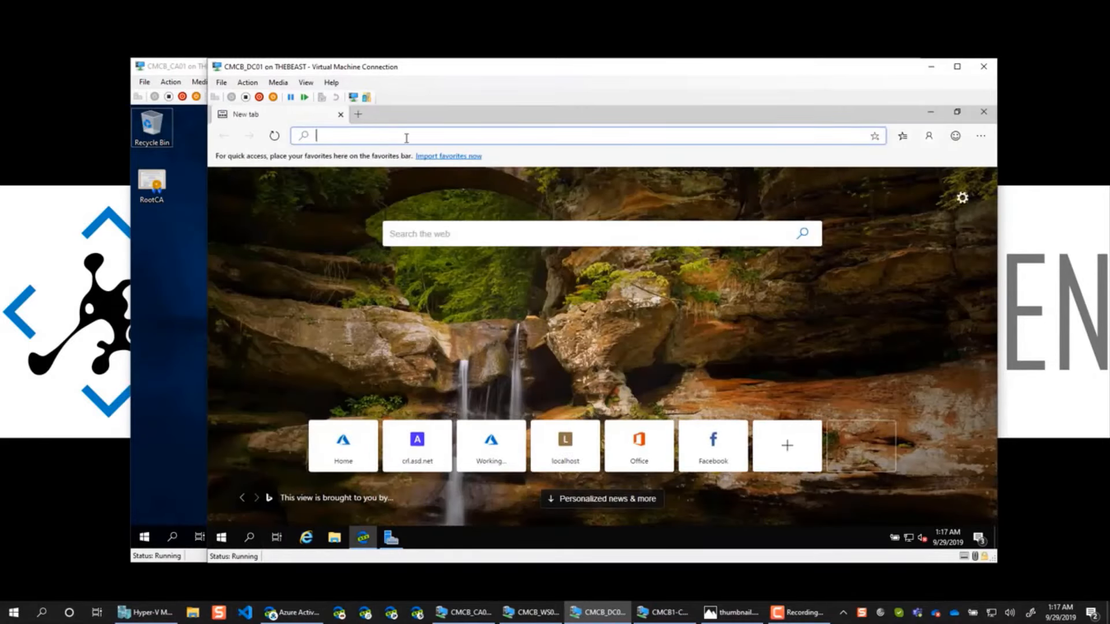
text(aka.ms/dmac)
key(Return)
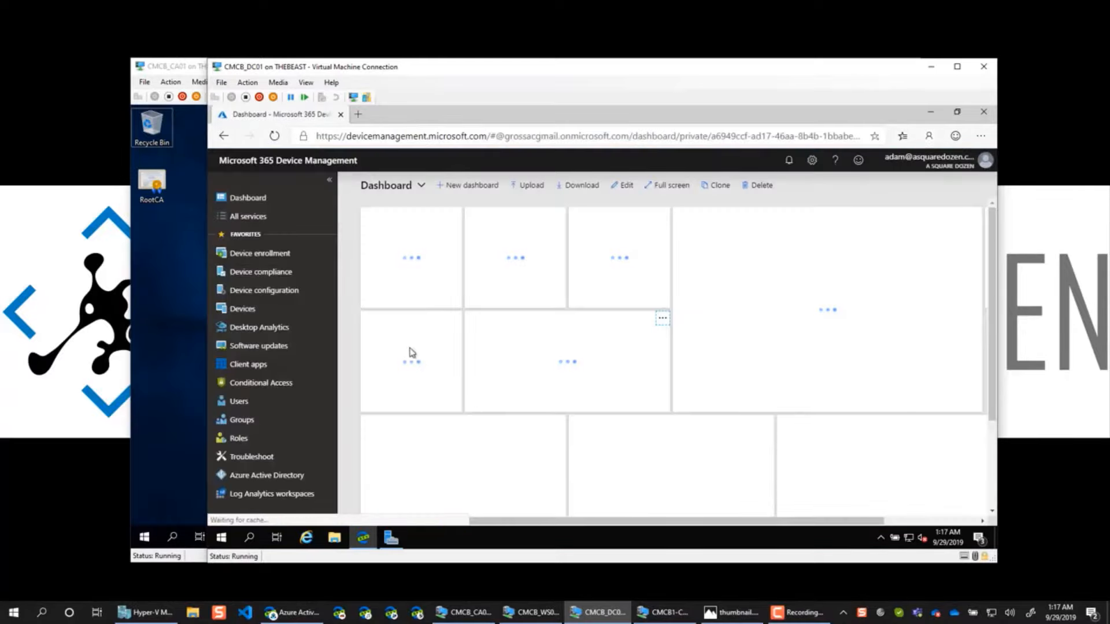
click(931, 113)
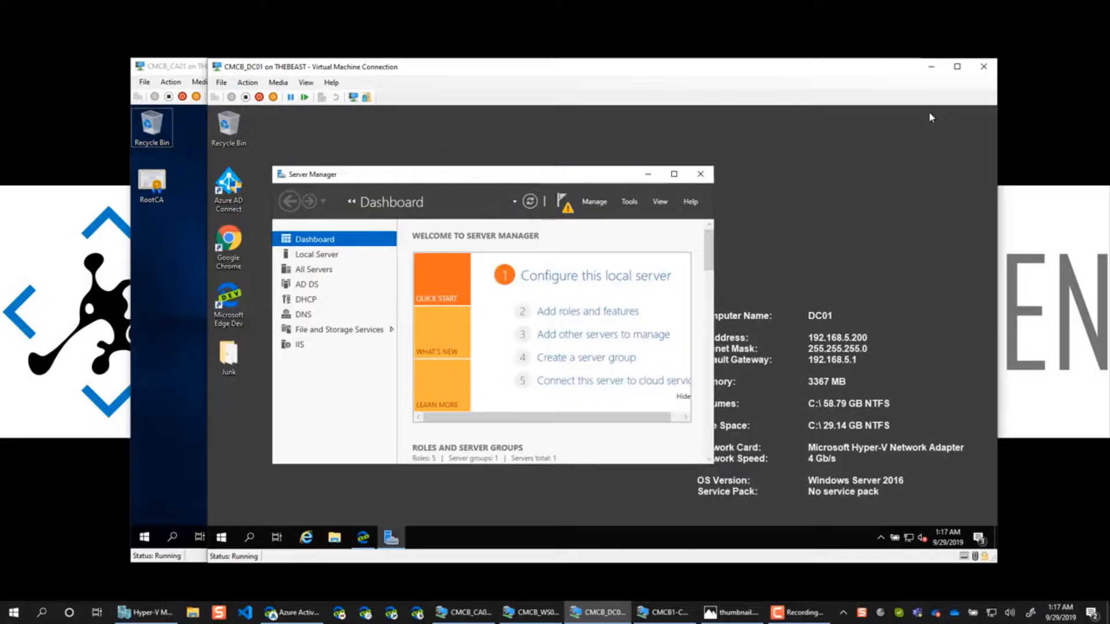
Close Server Manager and run Azure AD Connect as administrator, moving its window clear of the desktop shortcuts
click(700, 174)
click(238, 196)
right_click(238, 195)
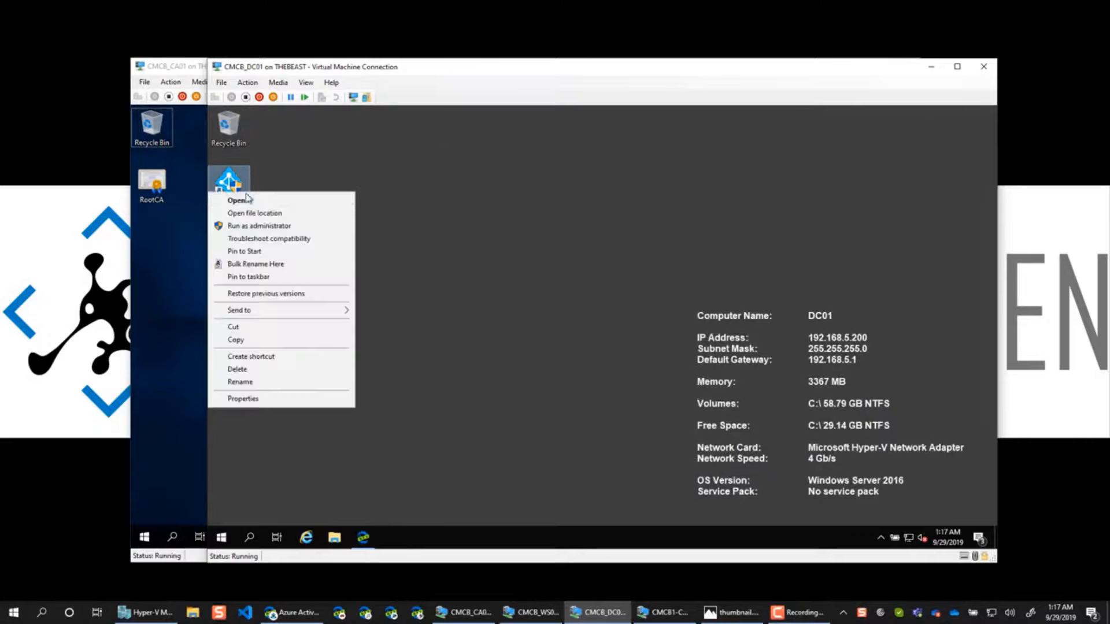
click(272, 225)
click(549, 405)
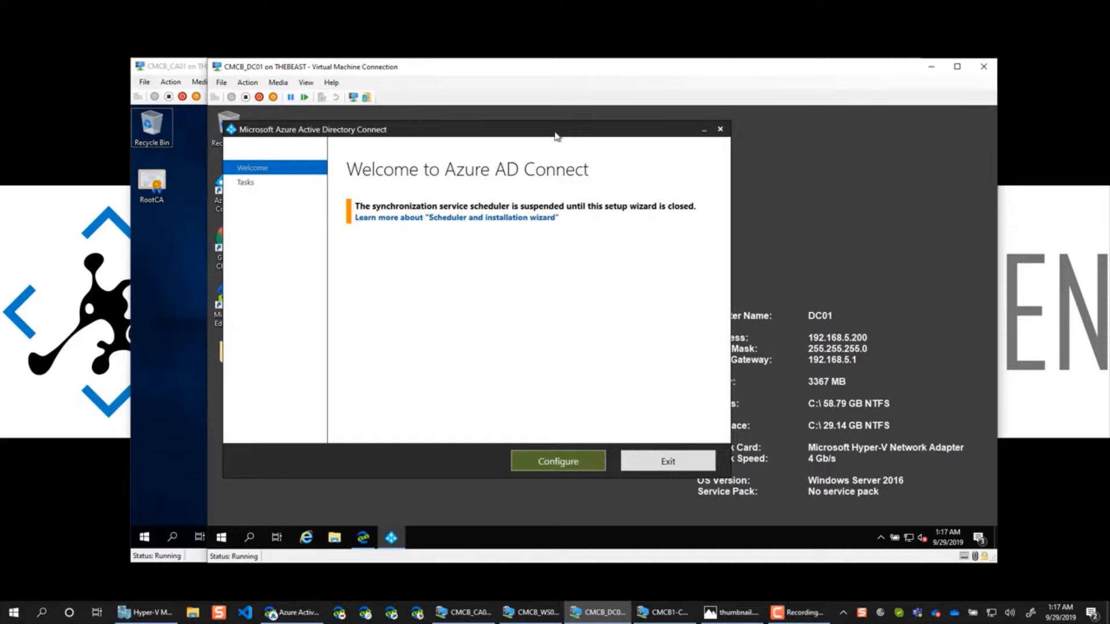
drag(556, 136, 623, 146)
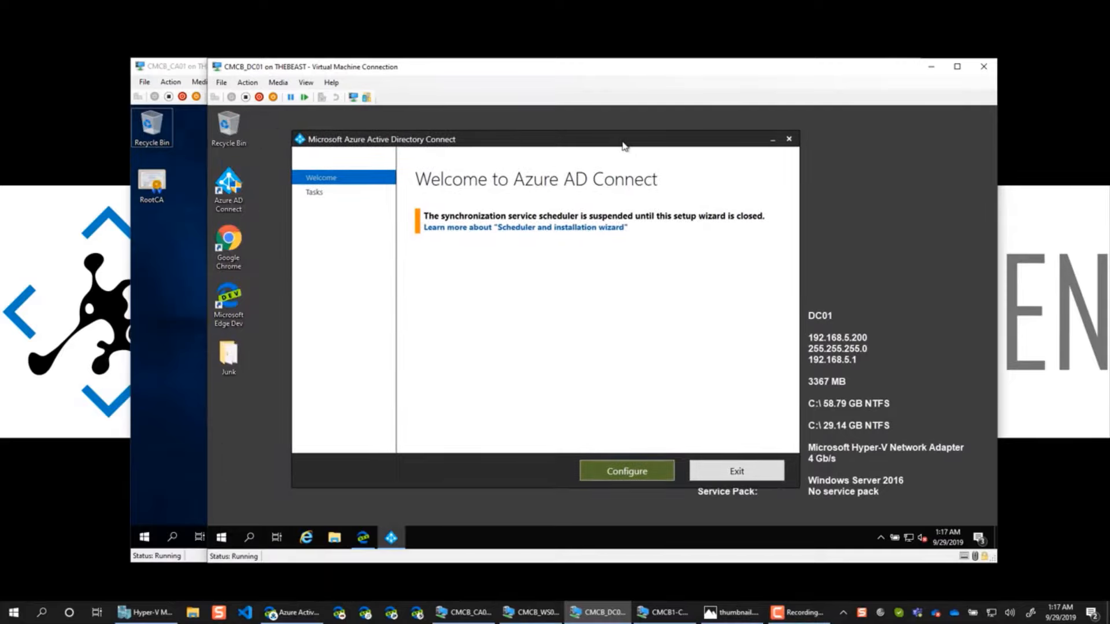
View the Change user sign-in task in Azure AD Connect up to the Azure AD credentials page, and close the wizard
click(632, 466)
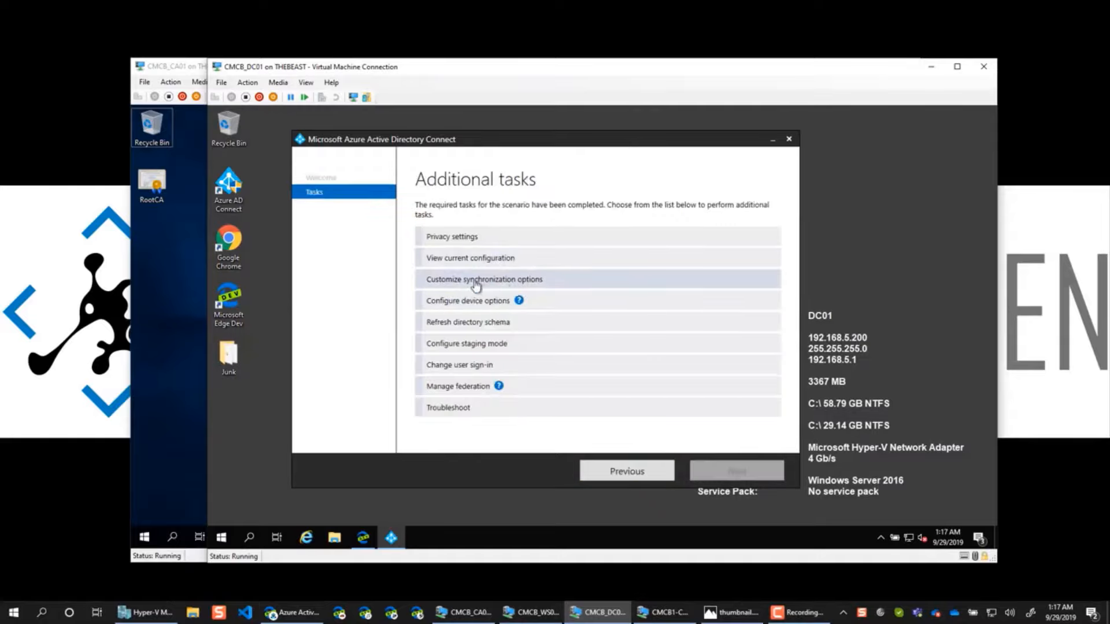
click(468, 369)
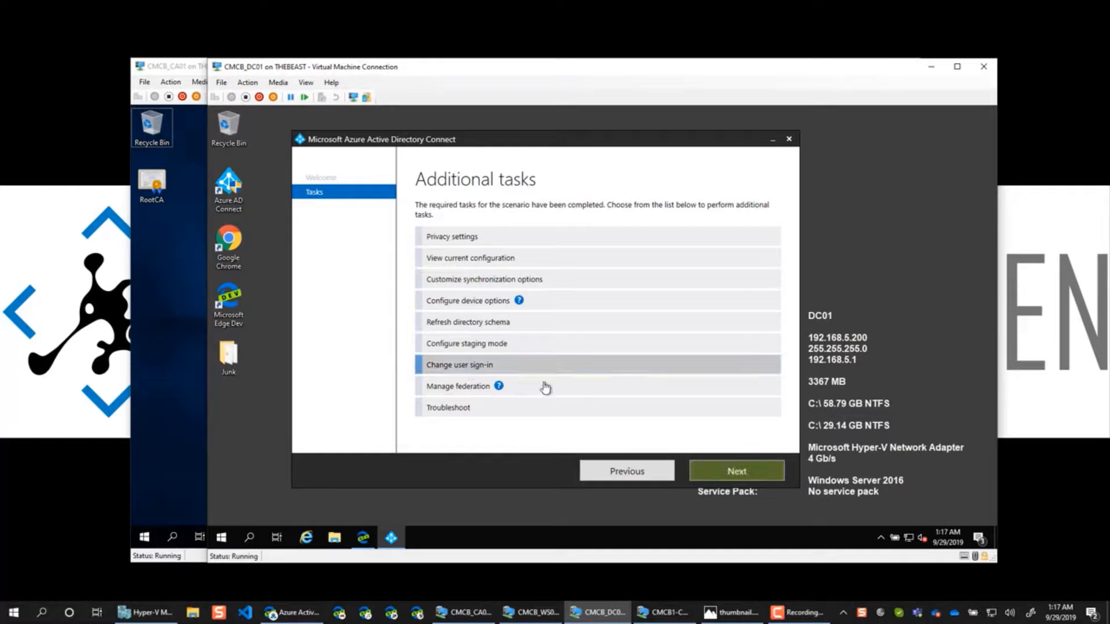
click(736, 471)
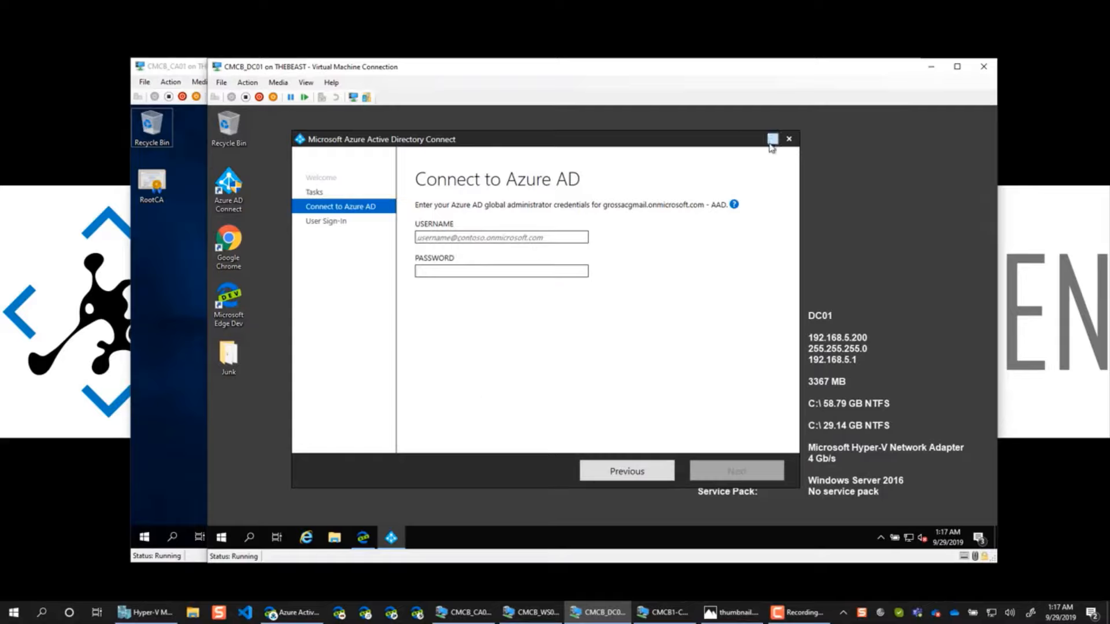
click(790, 140)
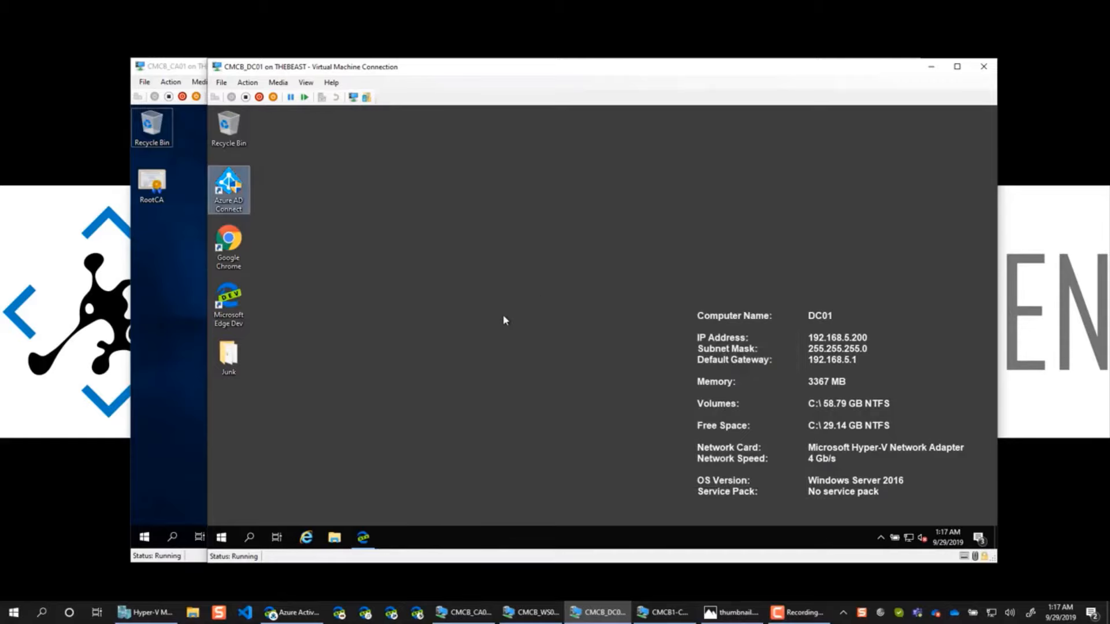
Open the Windows Hello for Business settings under Windows enrollment in the Microsoft 365 Device Management portal
click(363, 538)
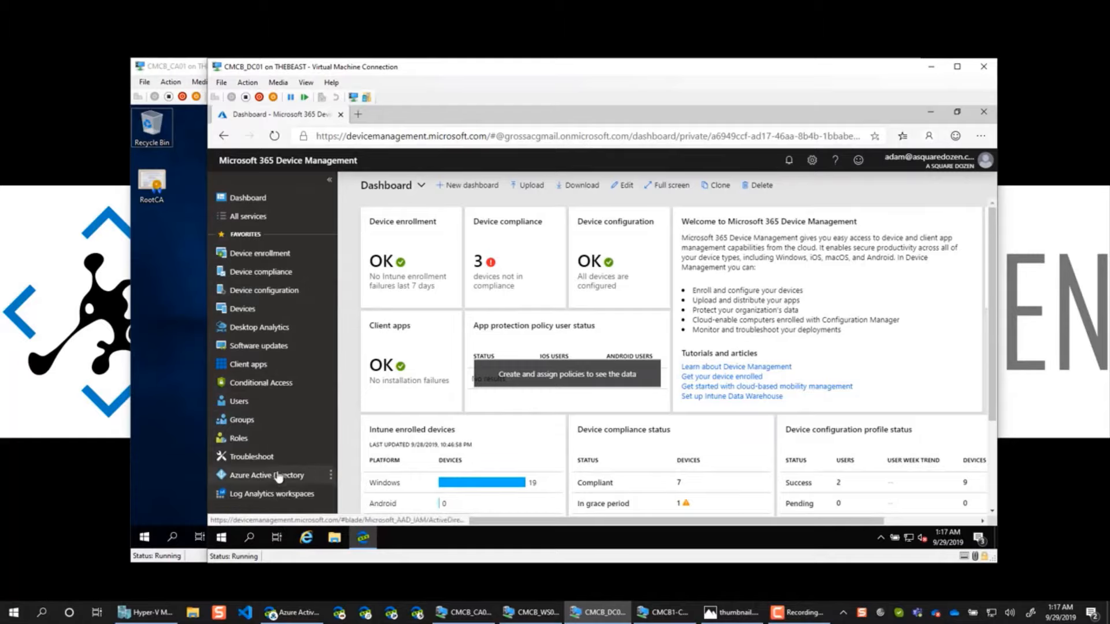
click(272, 293)
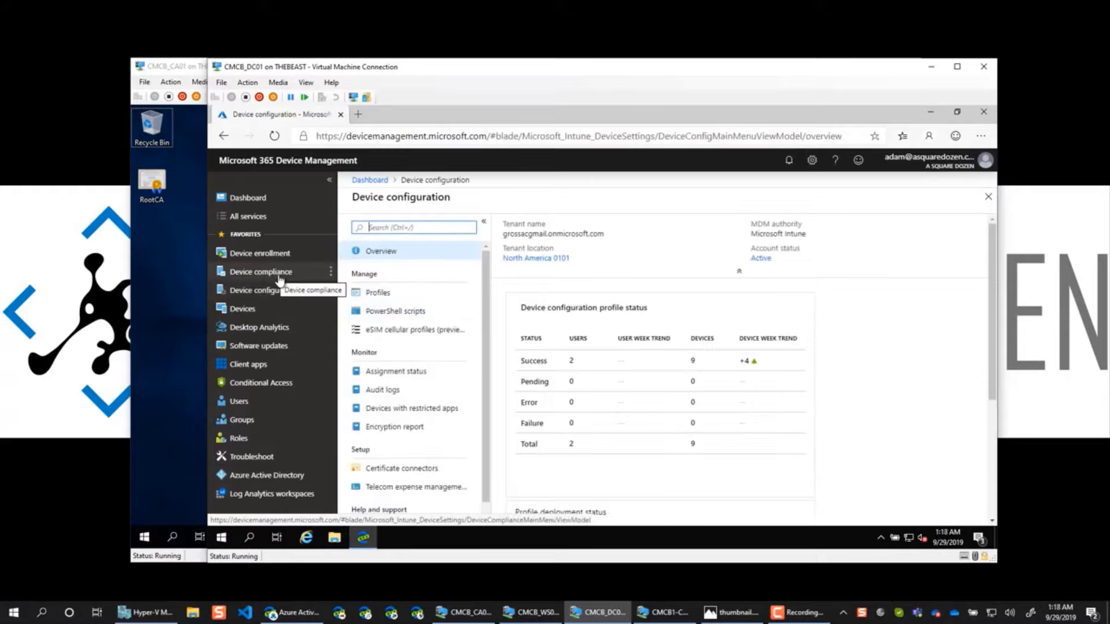
click(276, 255)
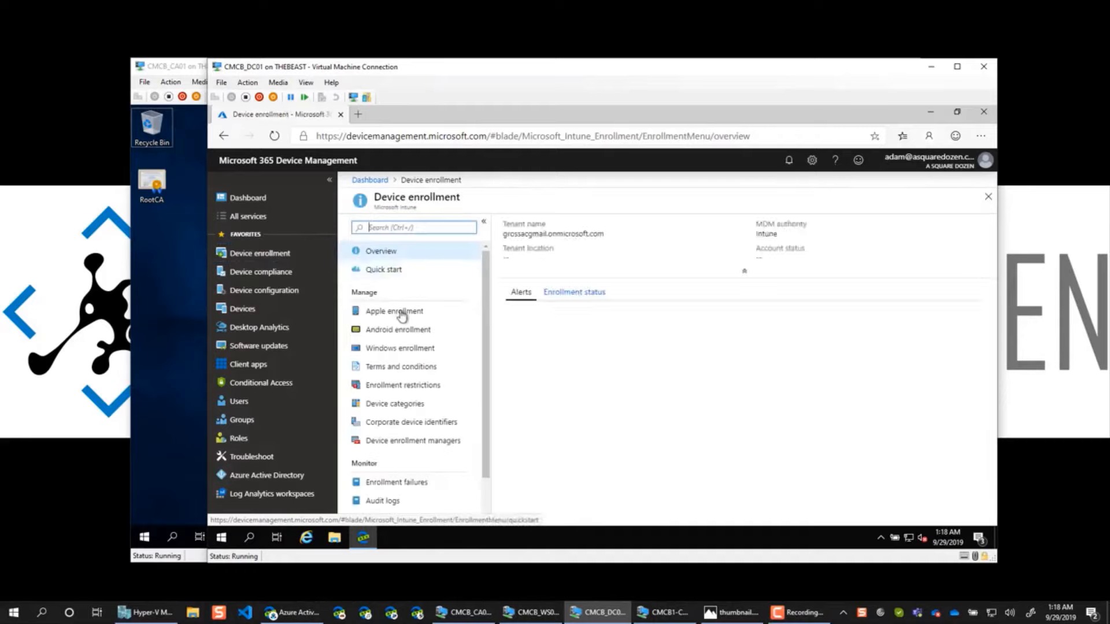
click(409, 354)
click(636, 347)
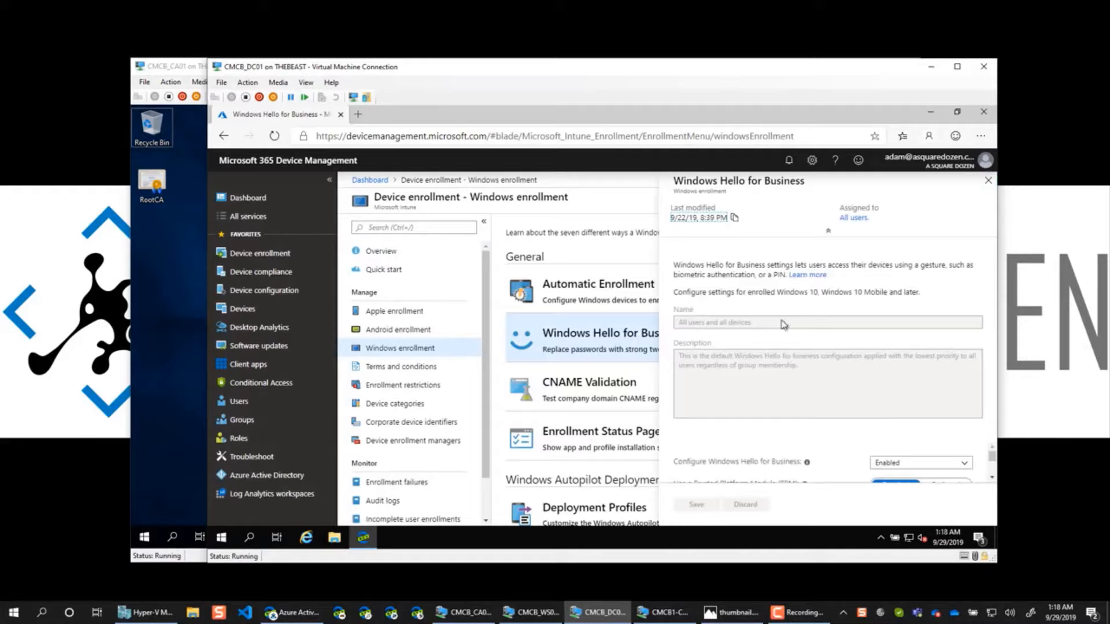
Check the options for Configure Windows Hello for Business in the enrollment settings without changing the selection
click(993, 479)
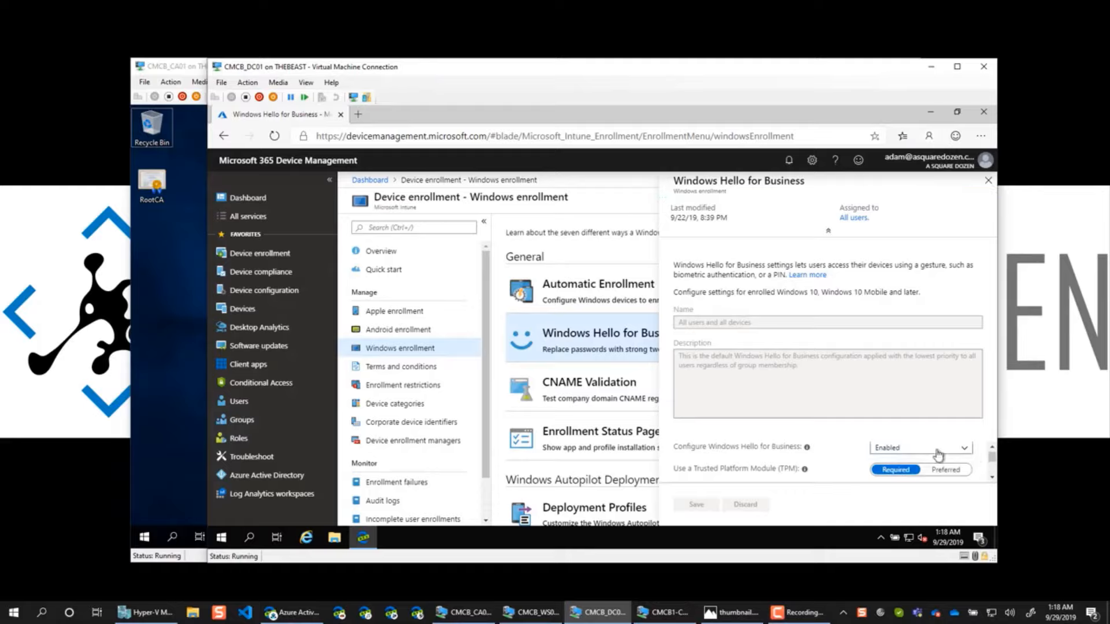
click(914, 449)
click(893, 449)
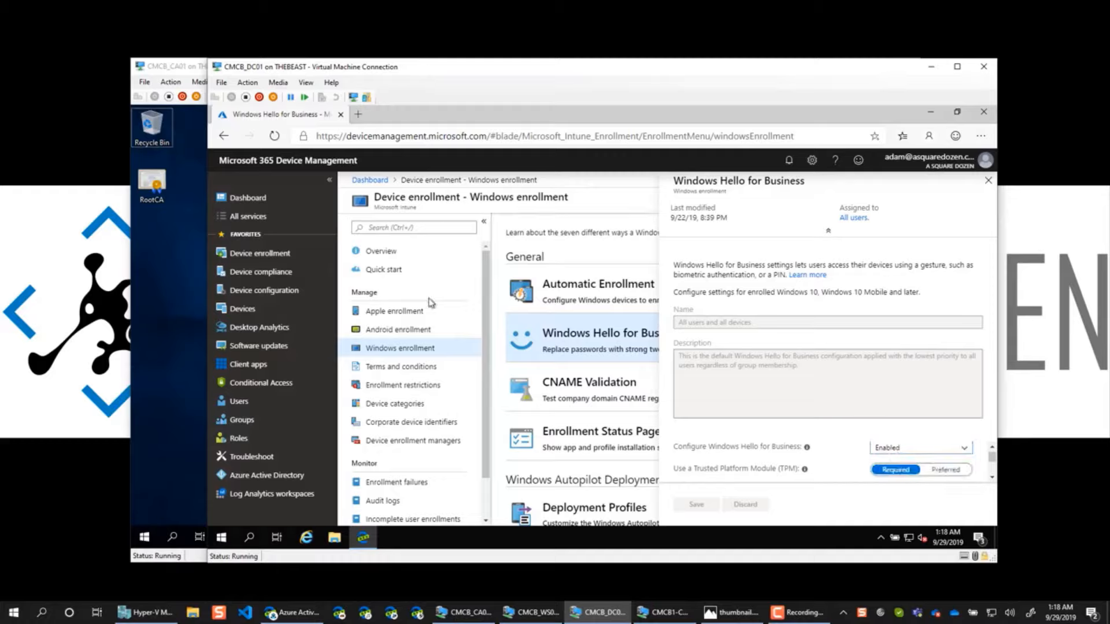
Reopen the Windows Hello for Business settings and view the documentation linked from the All users assignment, closing its tab
click(989, 184)
click(618, 340)
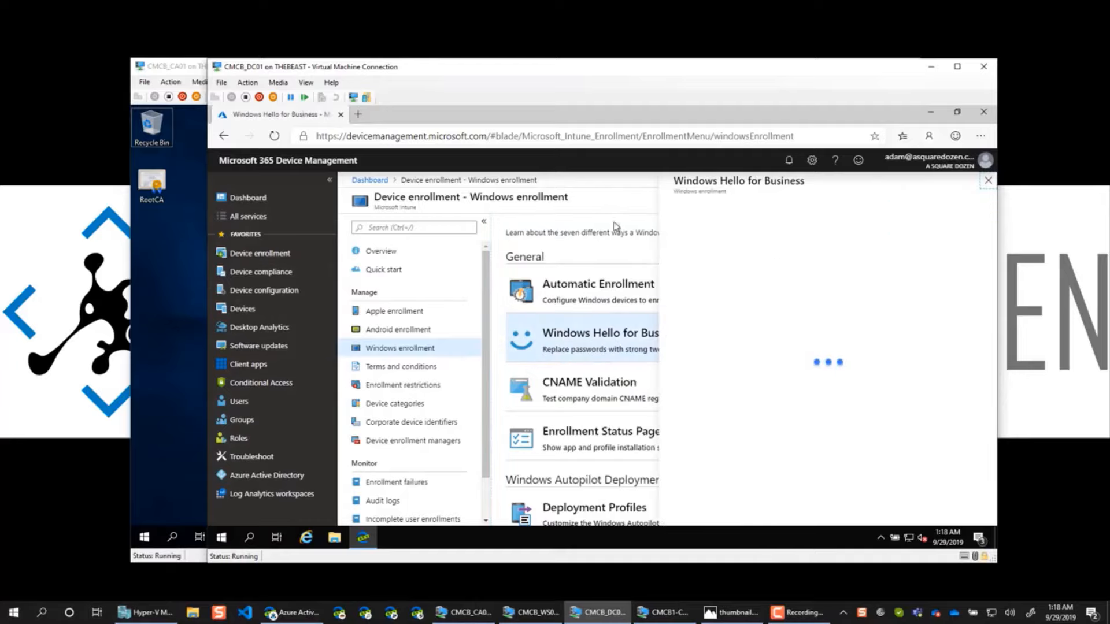
click(862, 218)
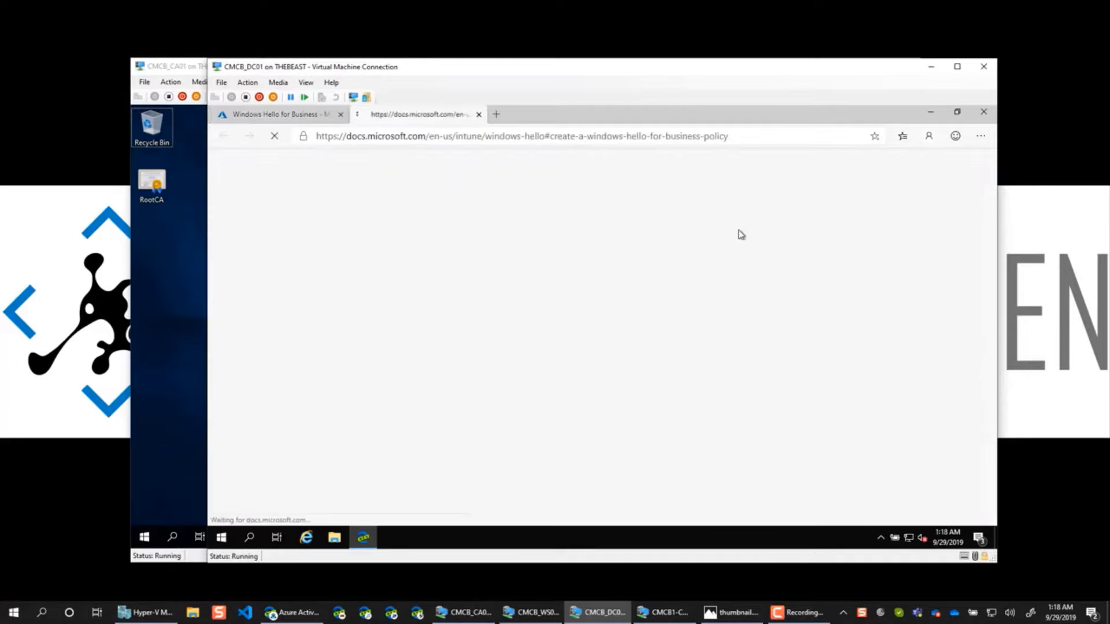
click(479, 115)
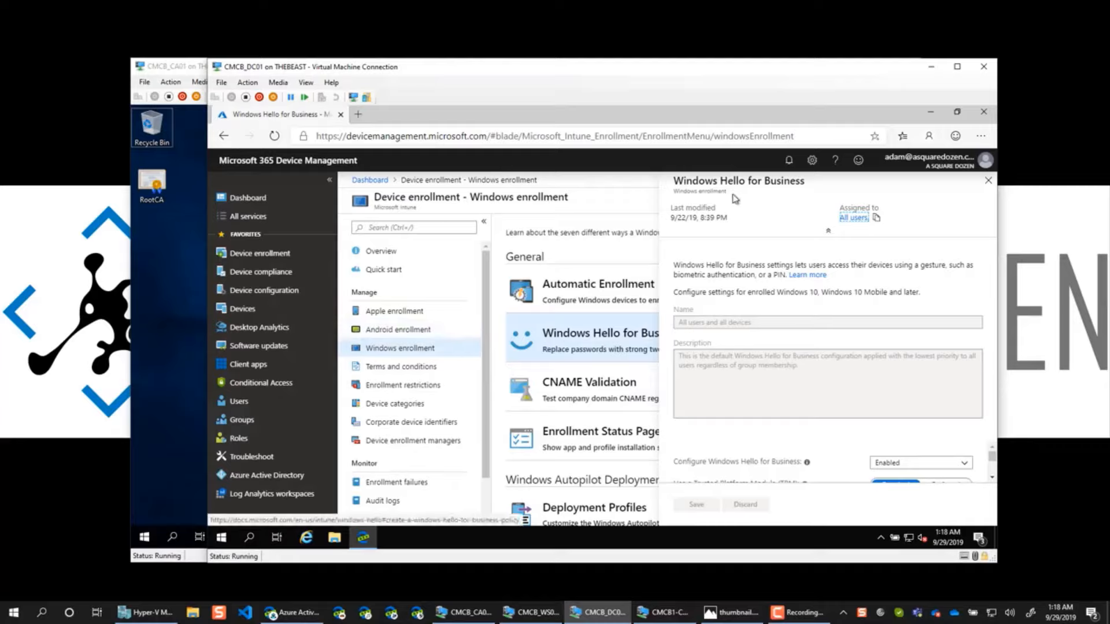
Review the remaining PIN settings and the name of the default Windows Hello policy, close the settings, and minimize the browser
drag(991, 457, 991, 463)
click(752, 325)
double_click(722, 323)
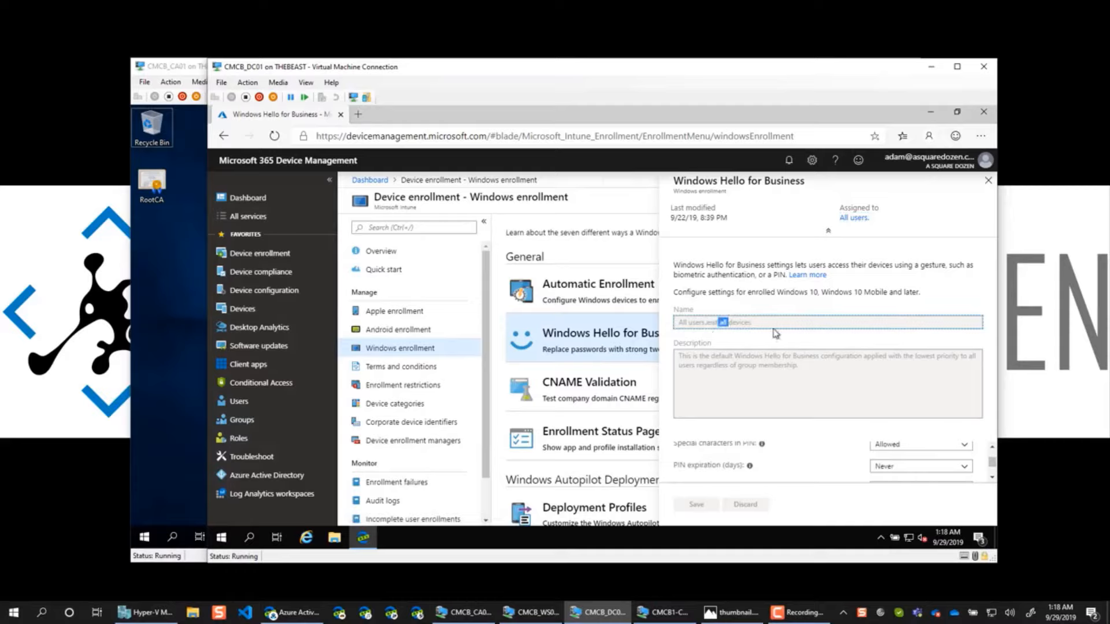
click(990, 182)
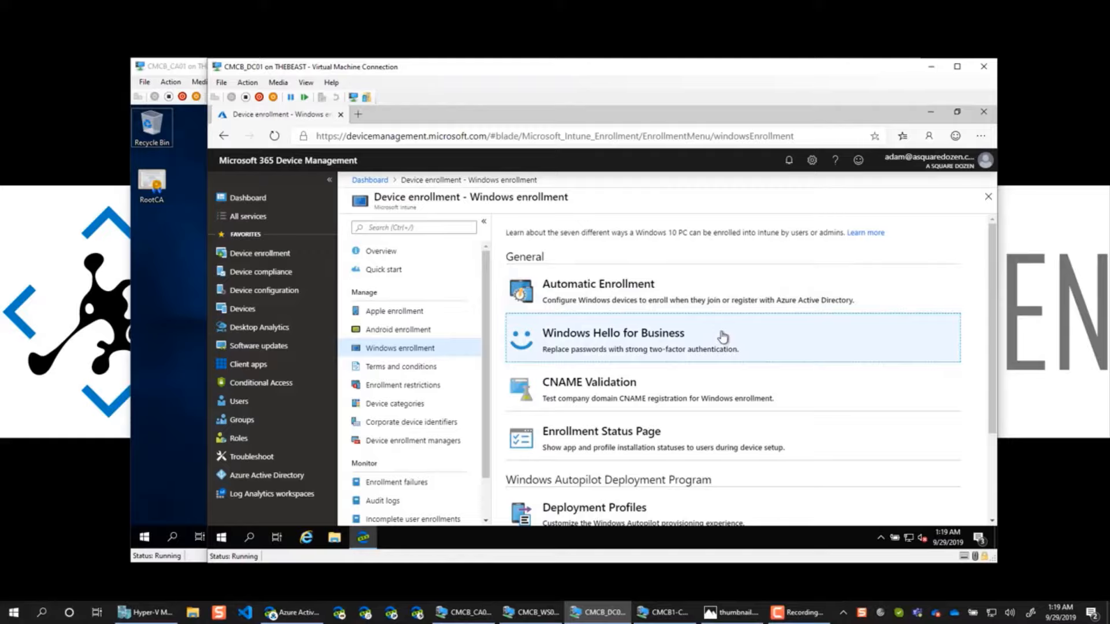
click(930, 114)
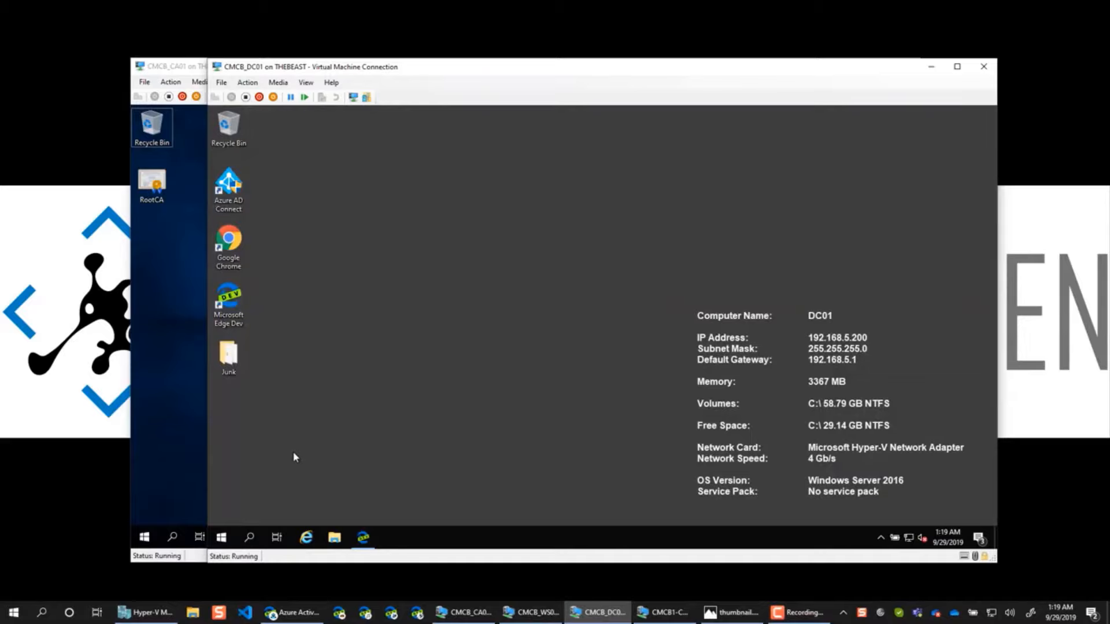
Switch to the CA01 virtual machine, open the Certification Authority console, and move its window higher on the desktop
click(174, 452)
click(145, 537)
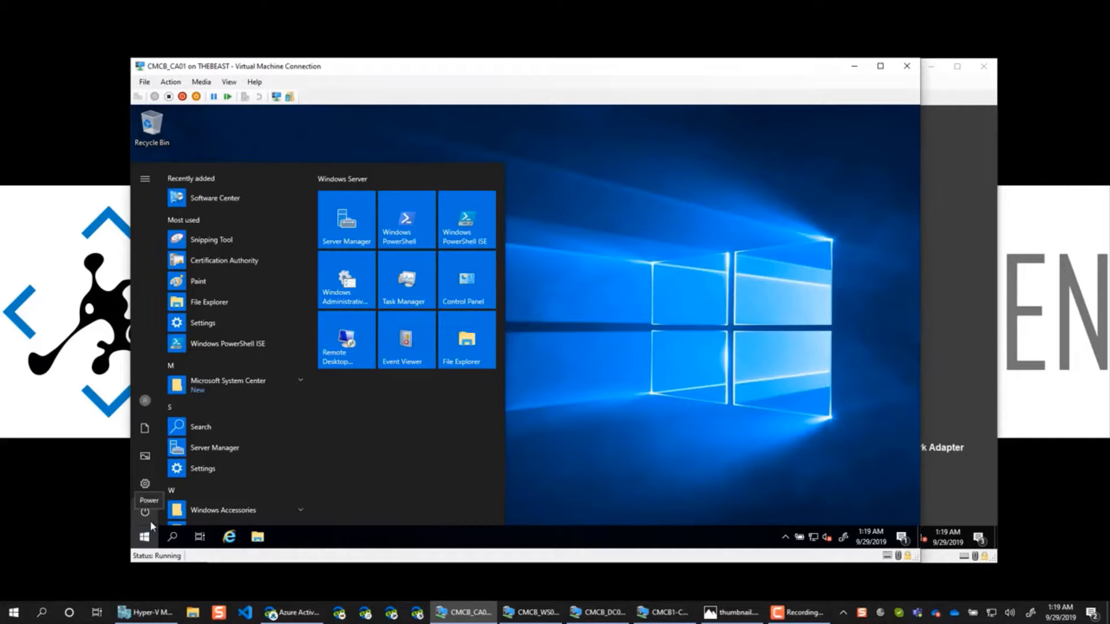
text(cer)
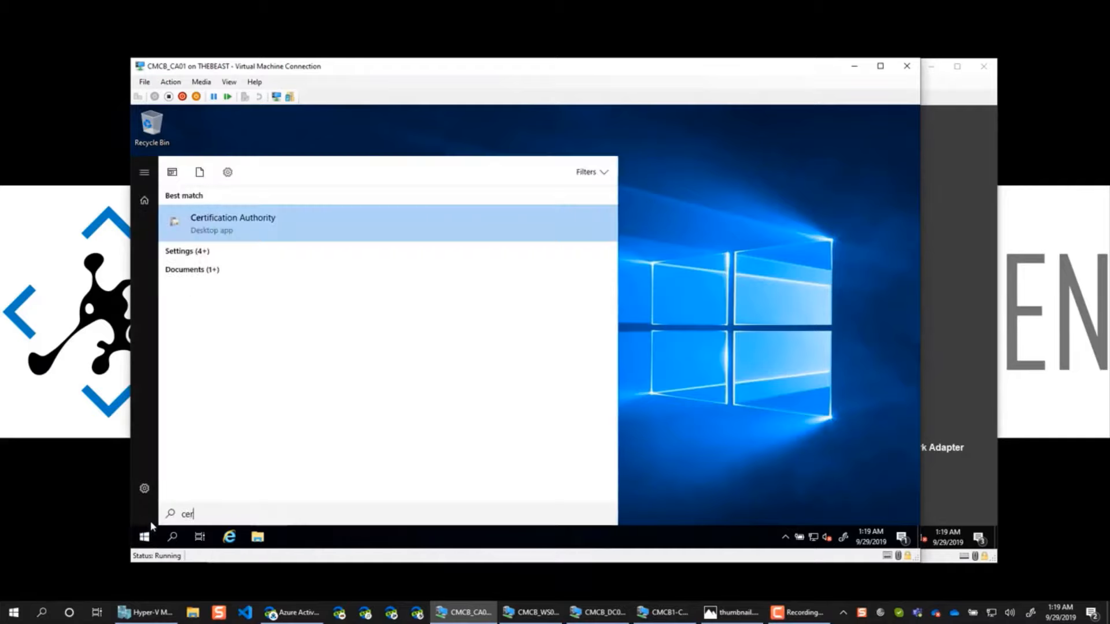
click(248, 230)
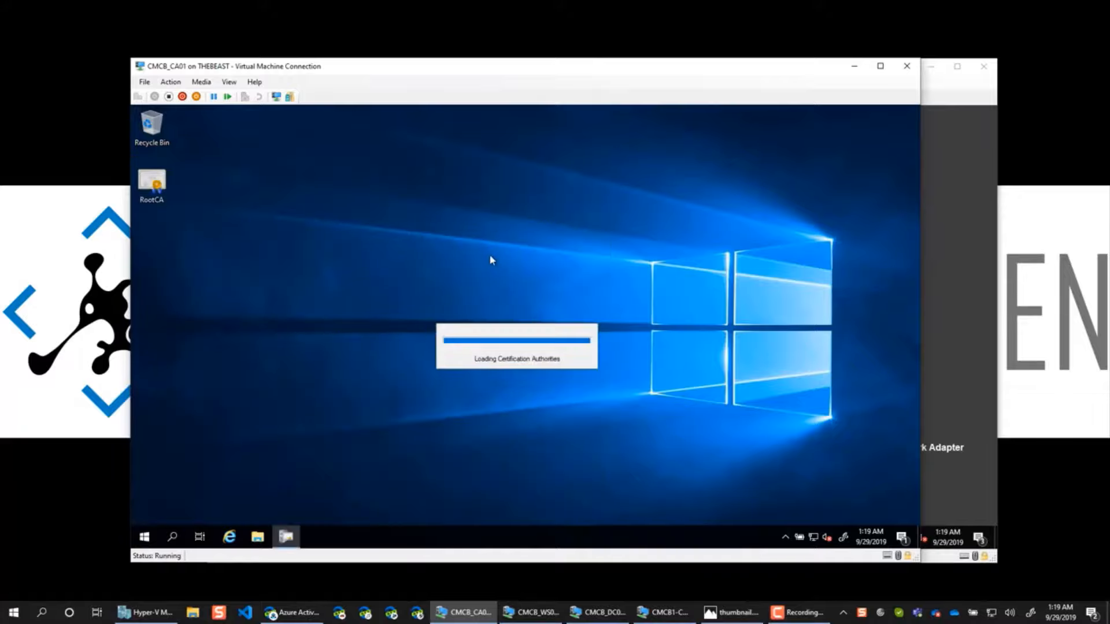
drag(422, 228, 425, 184)
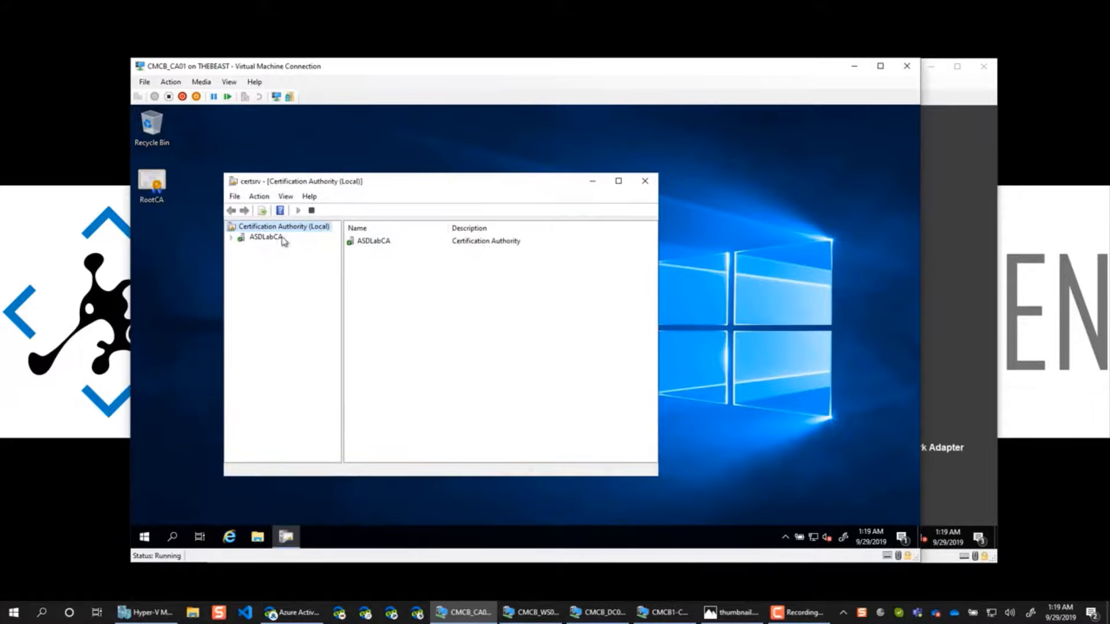
Show the certificate templates of ASDLabCA and select Domain Controller Authentication, Kerberos Authentication, and Domain Controller
click(267, 238)
click(283, 288)
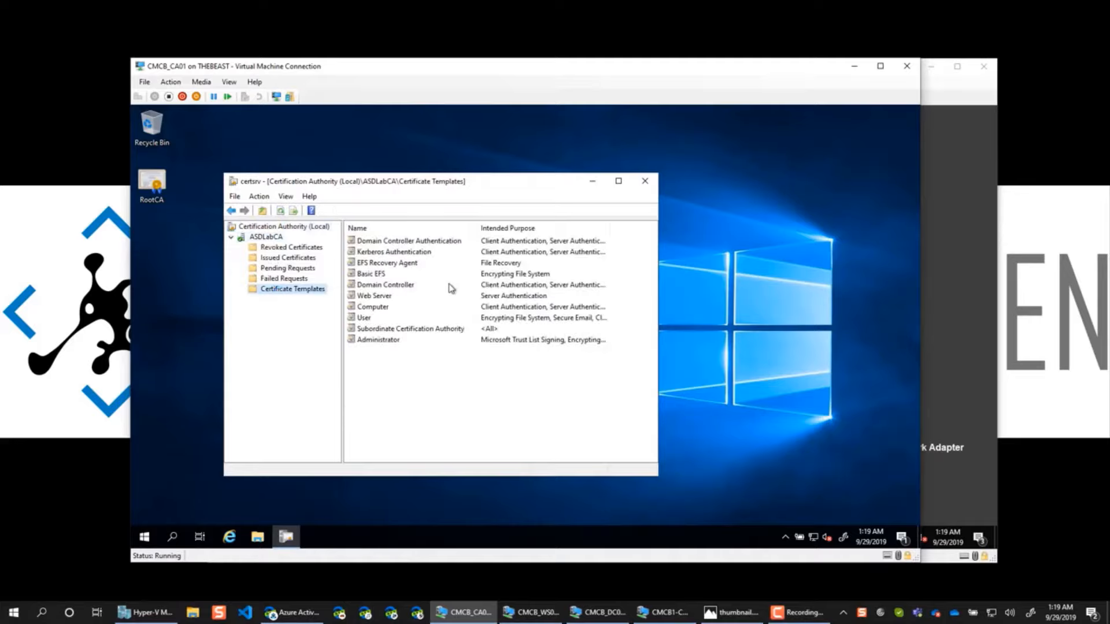
click(408, 242)
ctrl+click(405, 252)
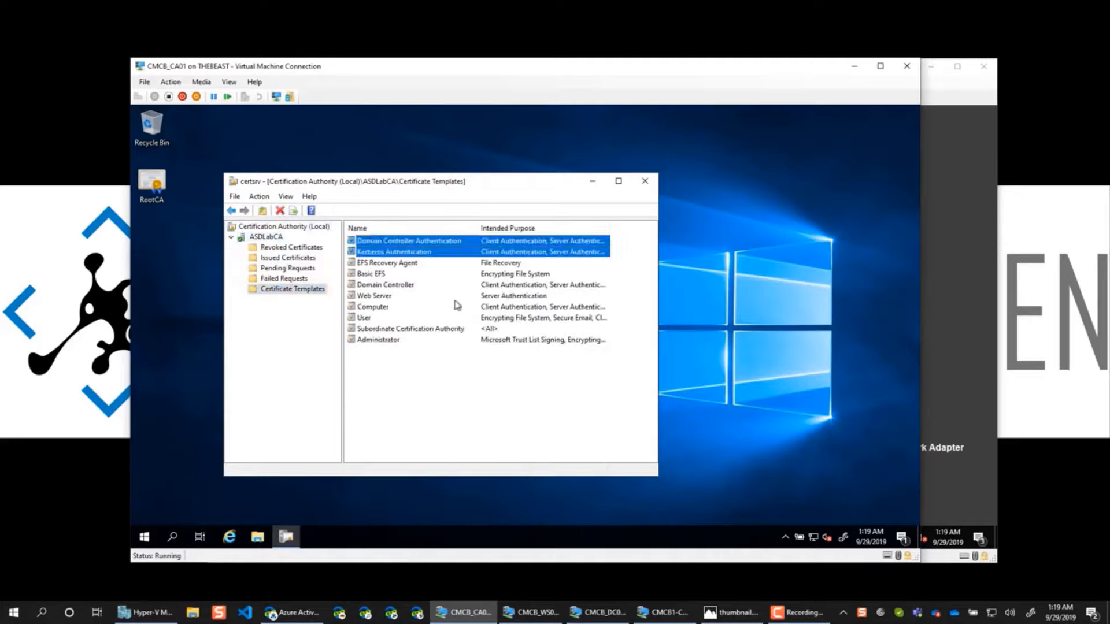
ctrl+click(387, 286)
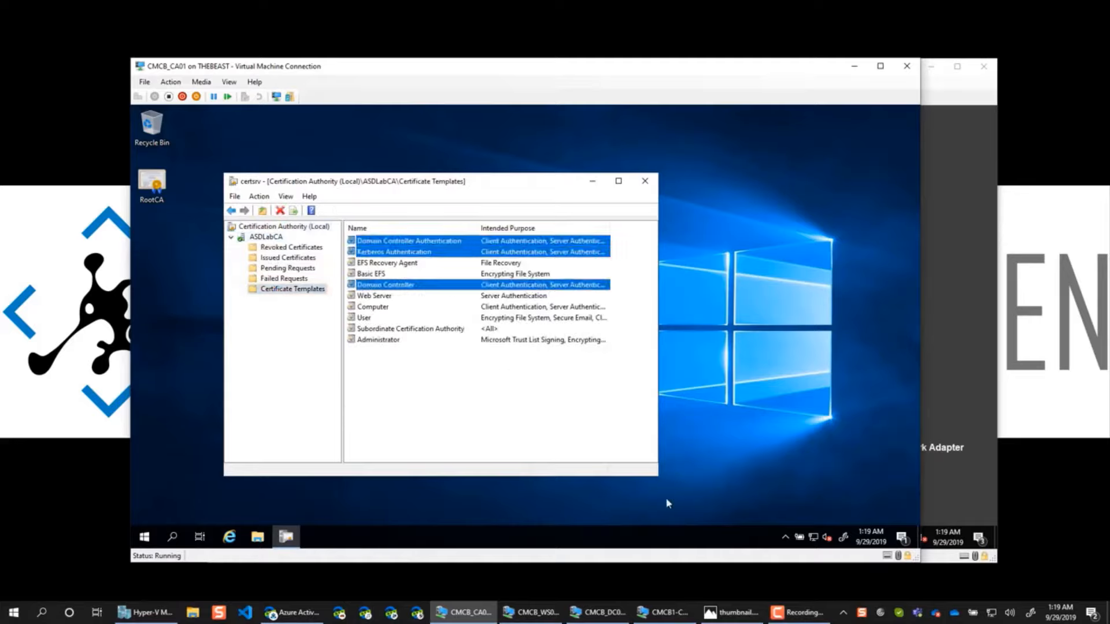
Enlarge the console, sort the templates by name, and widen the columns to examine the intended purposes of Kerberos Authentication
drag(659, 478, 731, 502)
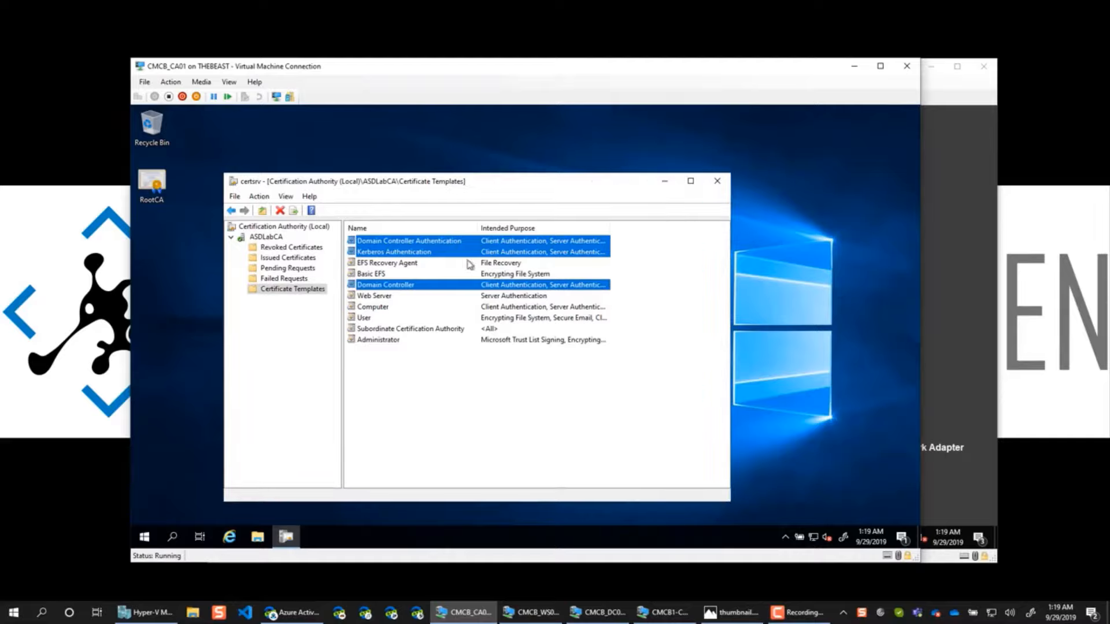
drag(477, 228, 507, 228)
click(431, 229)
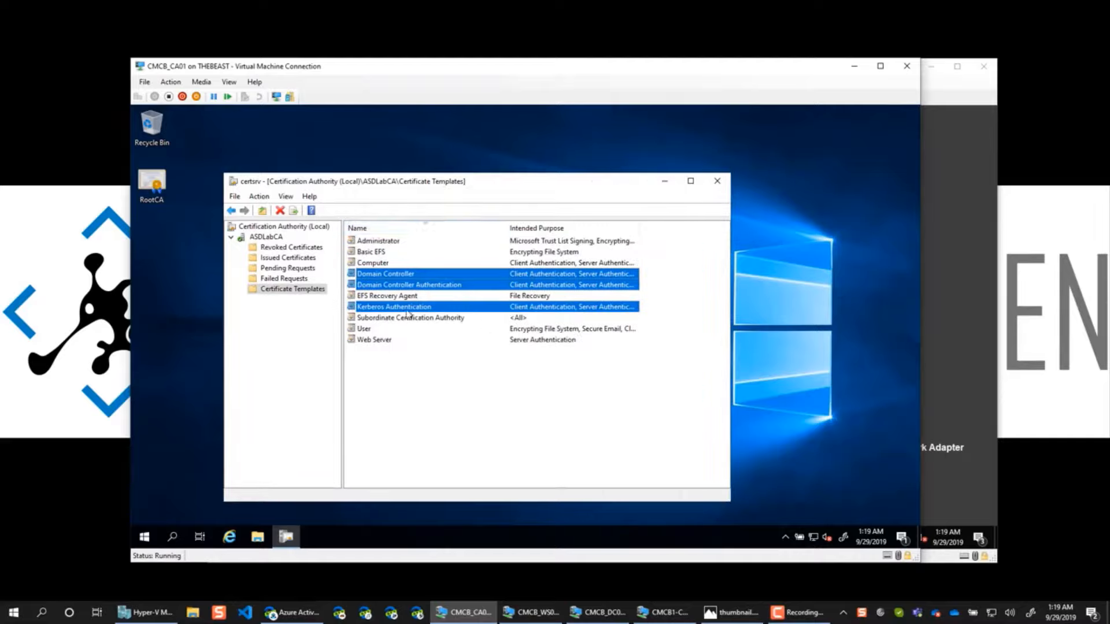
click(421, 370)
click(410, 308)
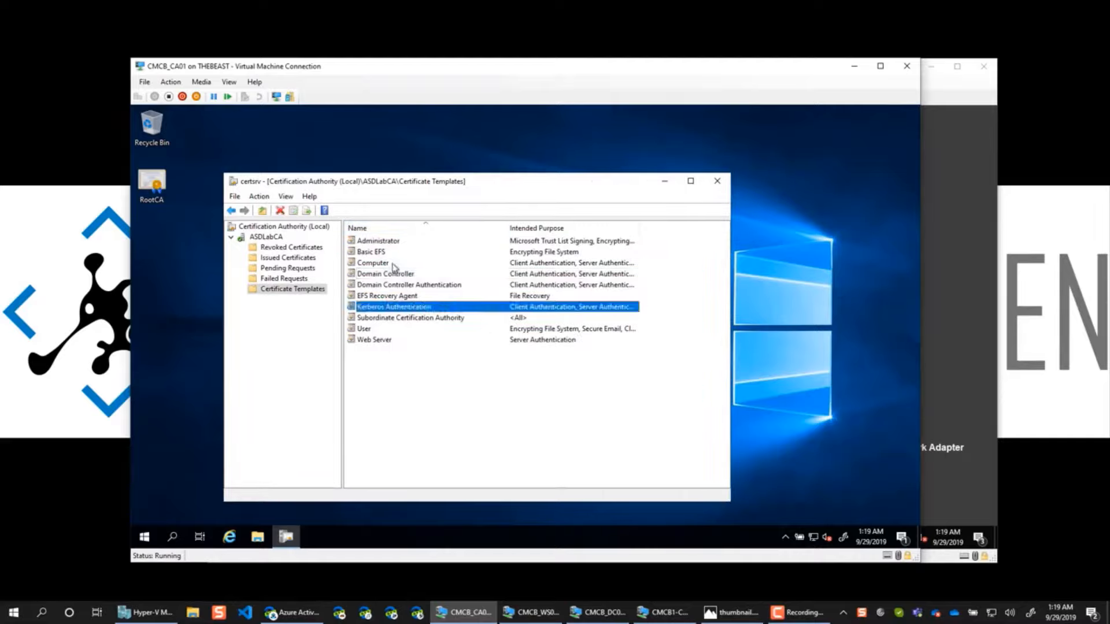
right_click(420, 311)
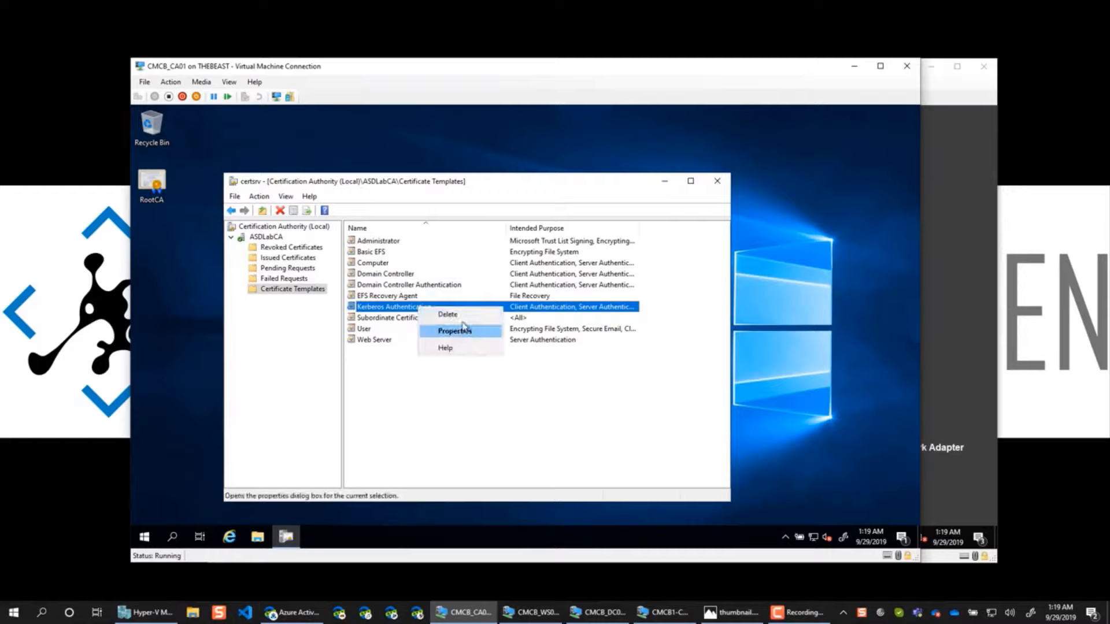
click(568, 311)
double_click(641, 229)
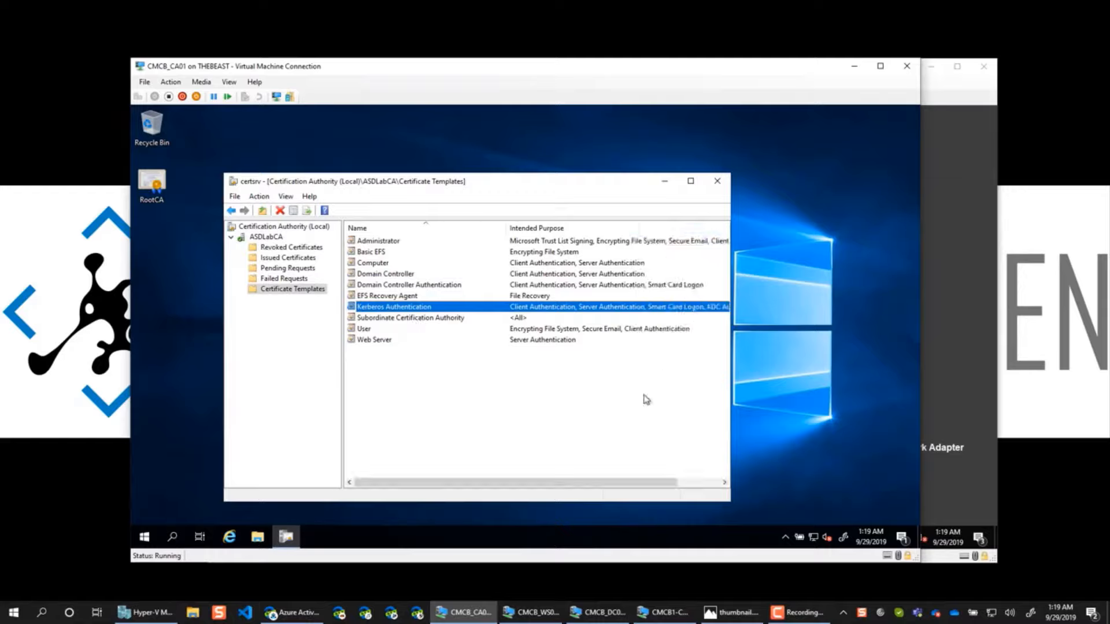
drag(627, 484, 548, 491)
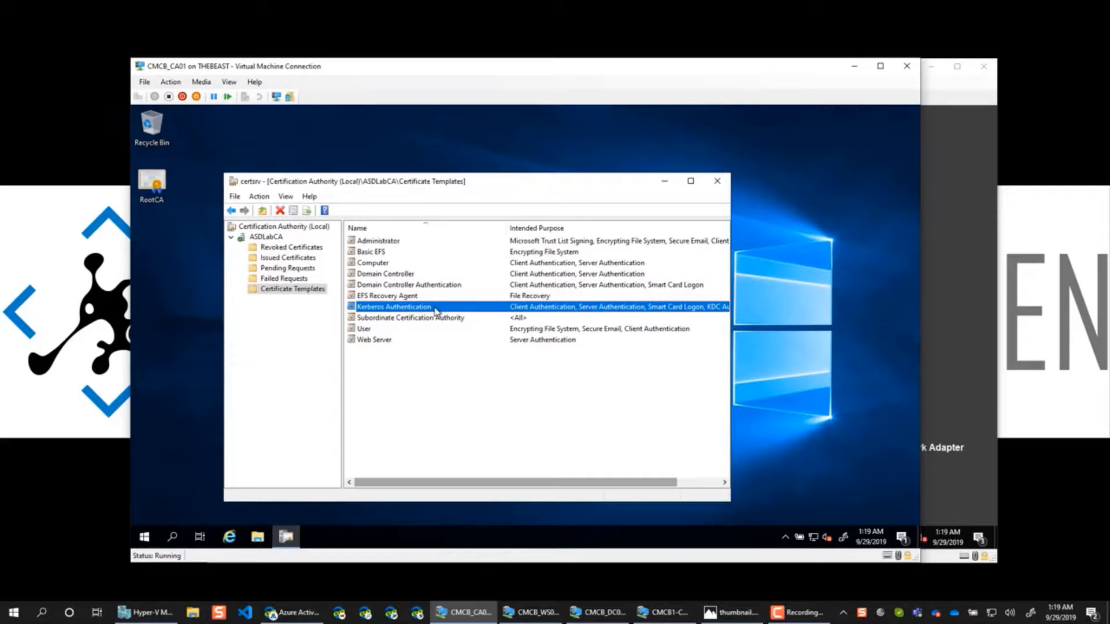
View the properties of the Kerberos Authentication template and close them without changes
right_click(385, 309)
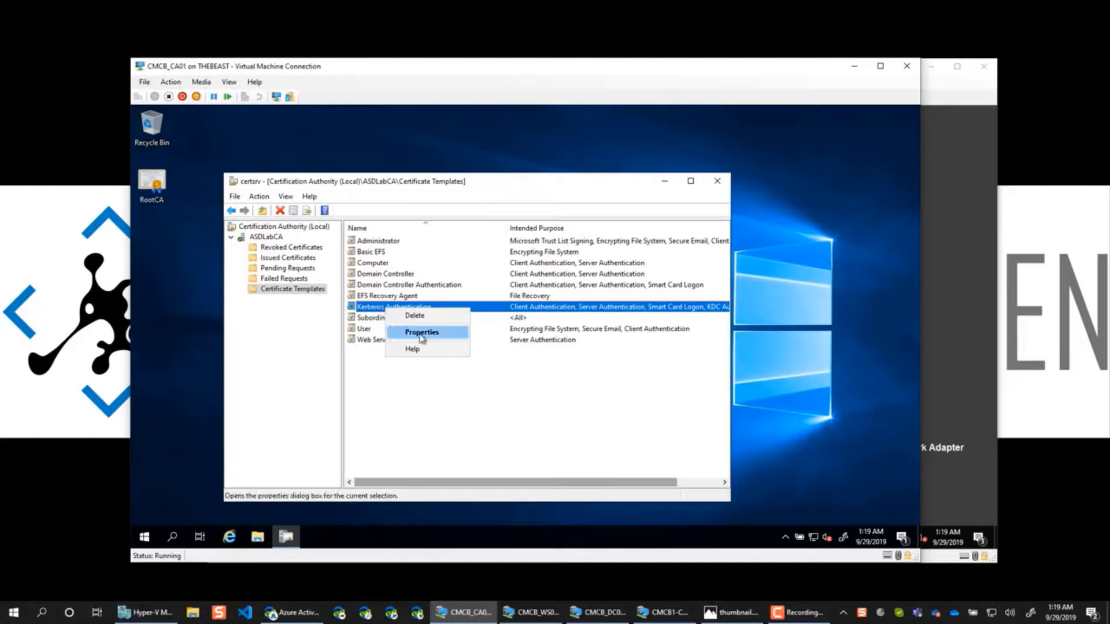
click(422, 338)
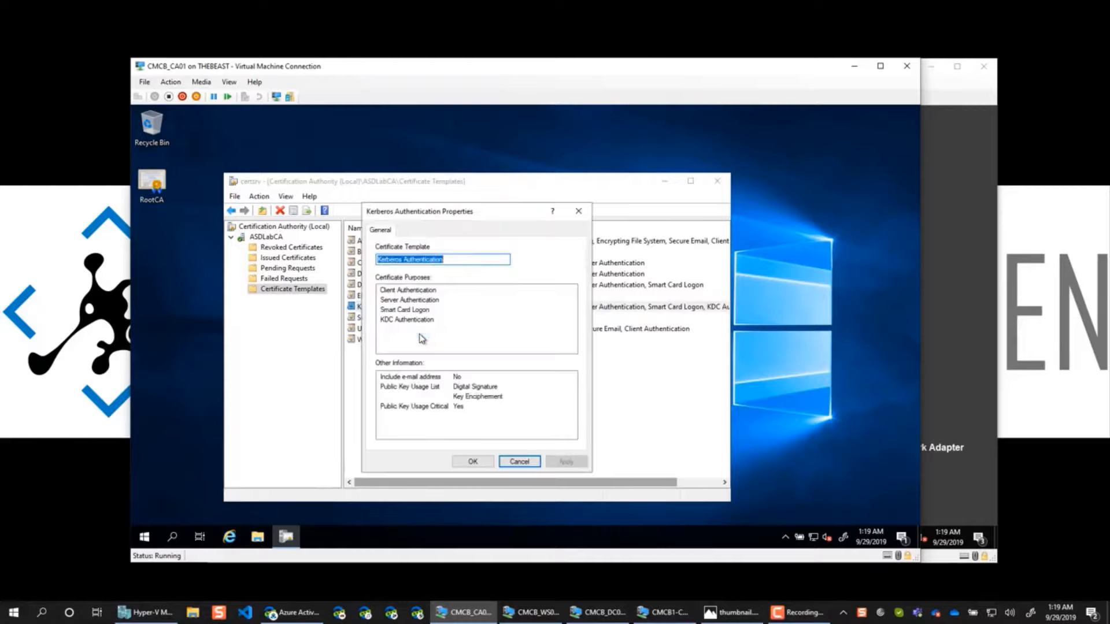
click(520, 462)
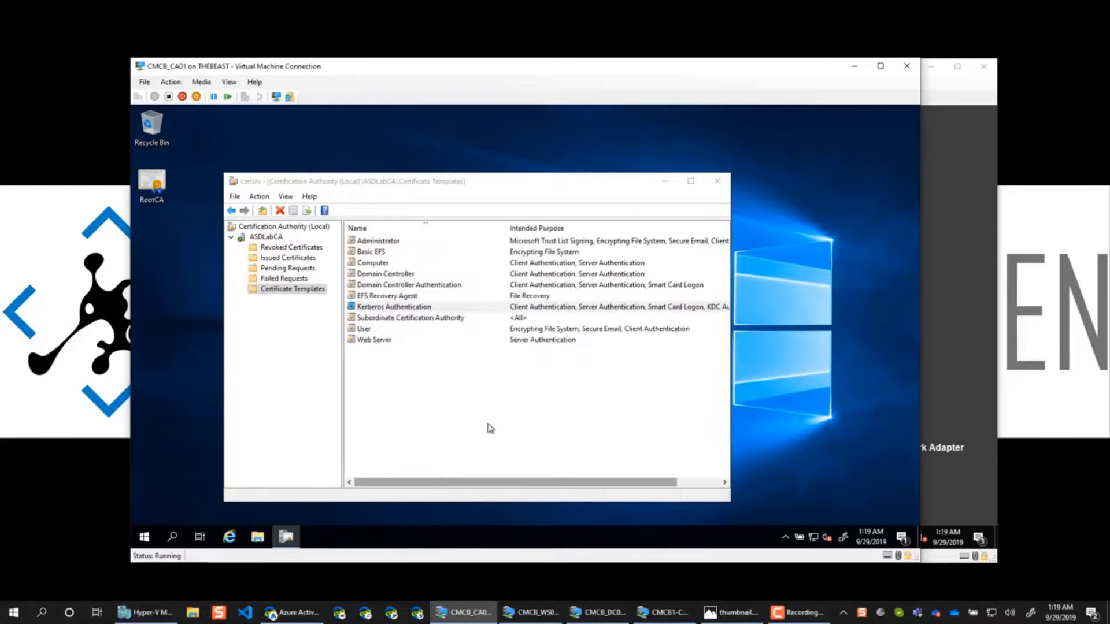
Open the Certificate Templates Console for managing templates and permanently delete the Domain Authentication (Kerberos) template
right_click(310, 291)
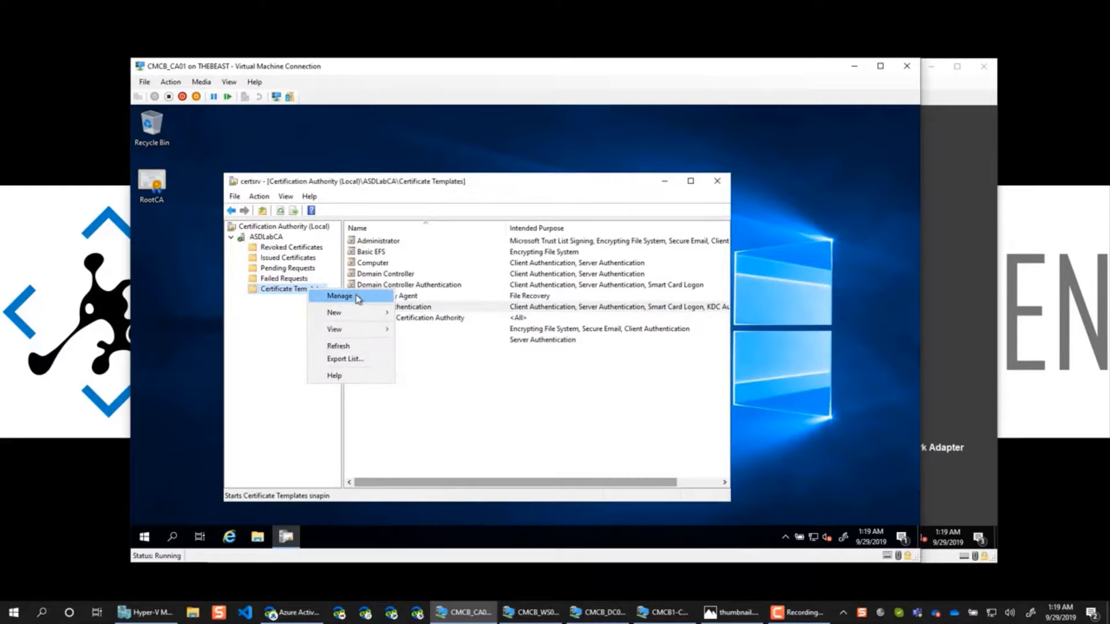
click(358, 298)
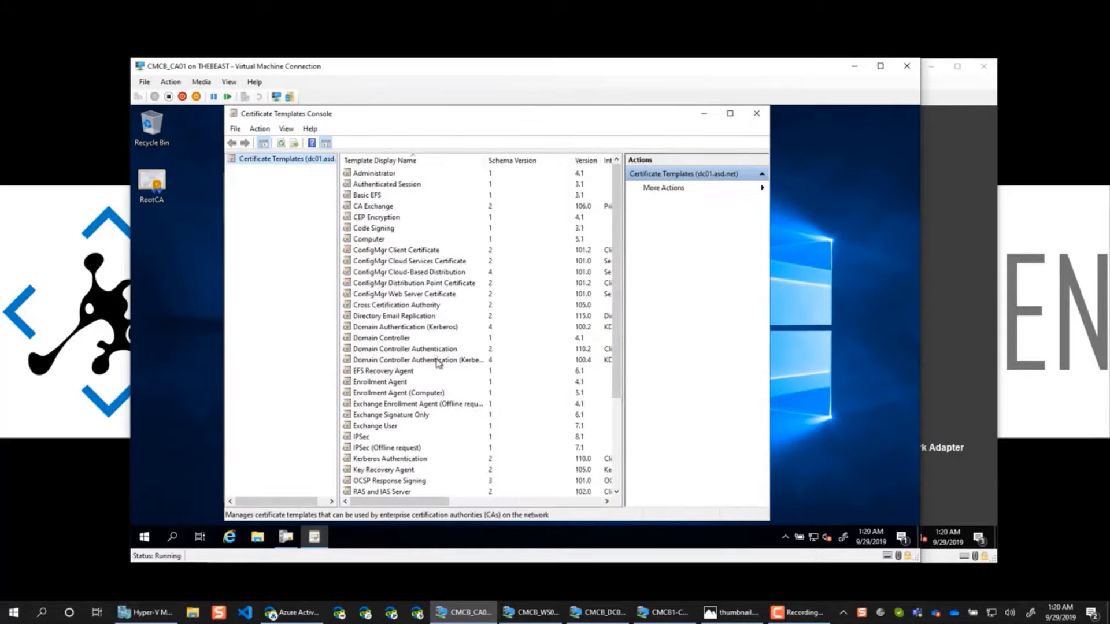
click(430, 328)
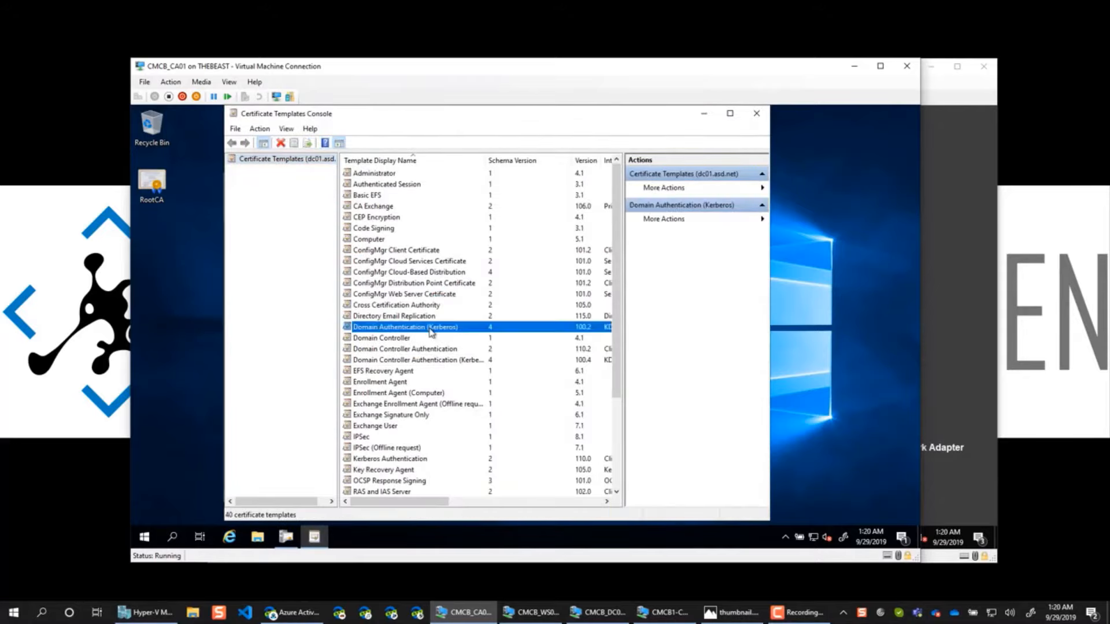
right_click(430, 328)
click(455, 394)
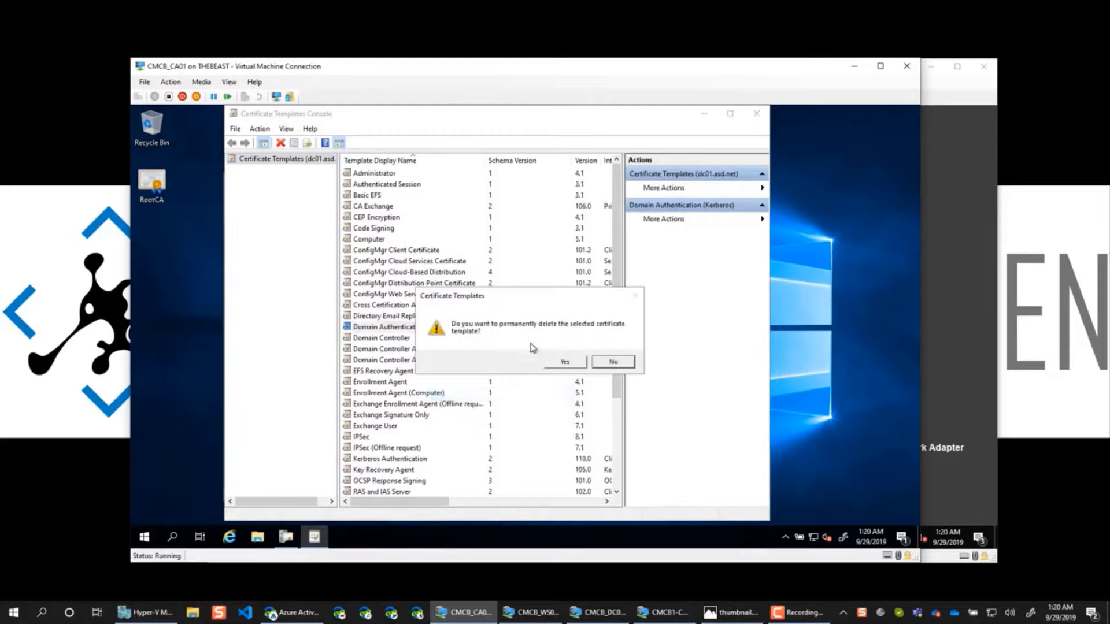
click(562, 362)
Permanently delete the Kerberos variant of the Domain Controller Authentication template, the one with schema version 4
click(439, 348)
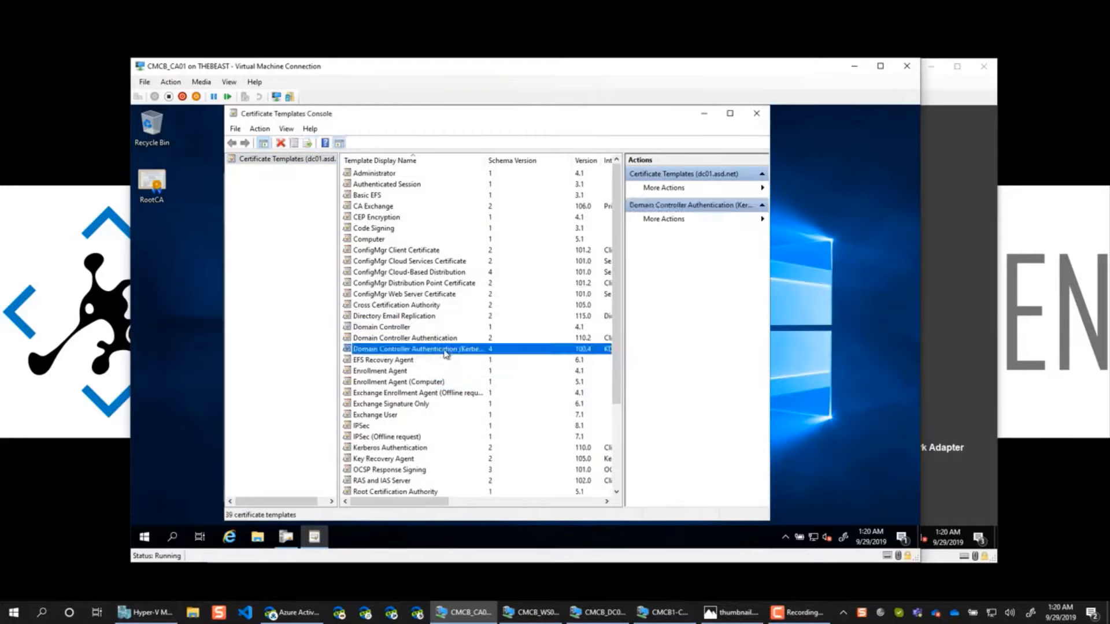
right_click(444, 350)
click(488, 414)
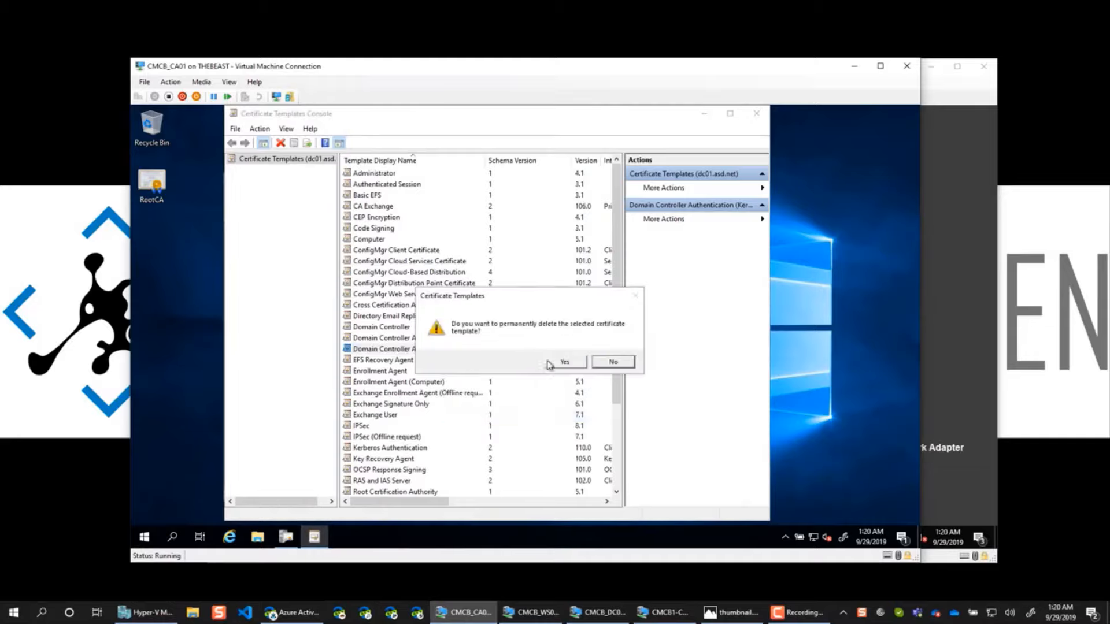
click(559, 363)
Duplicate the Kerberos Authentication certificate template
click(427, 337)
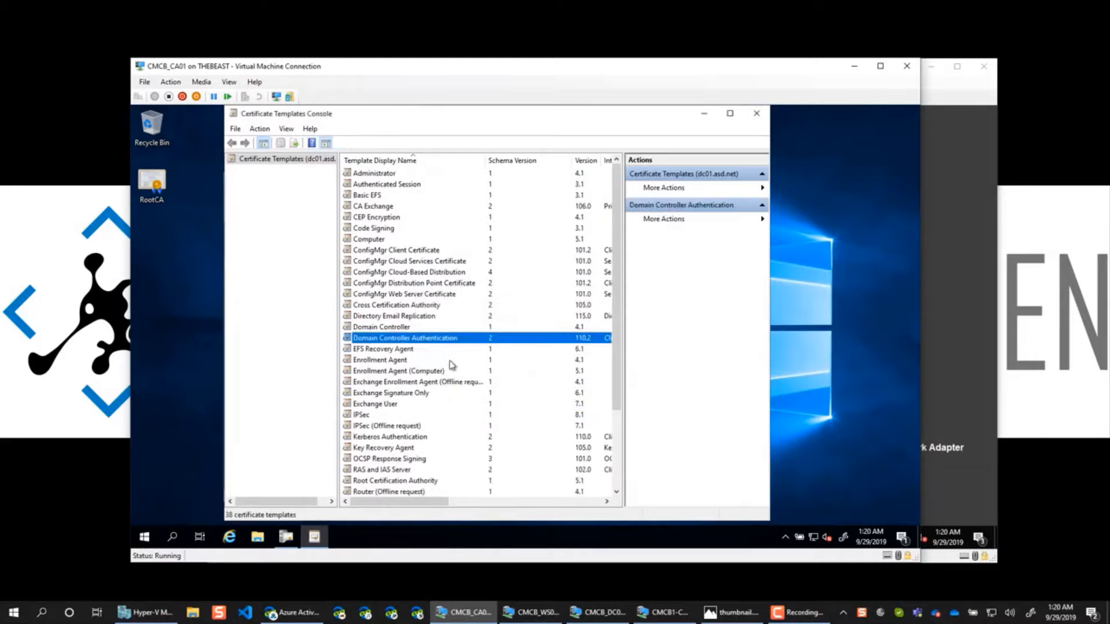
scroll(451, 367, down, 2)
click(424, 371)
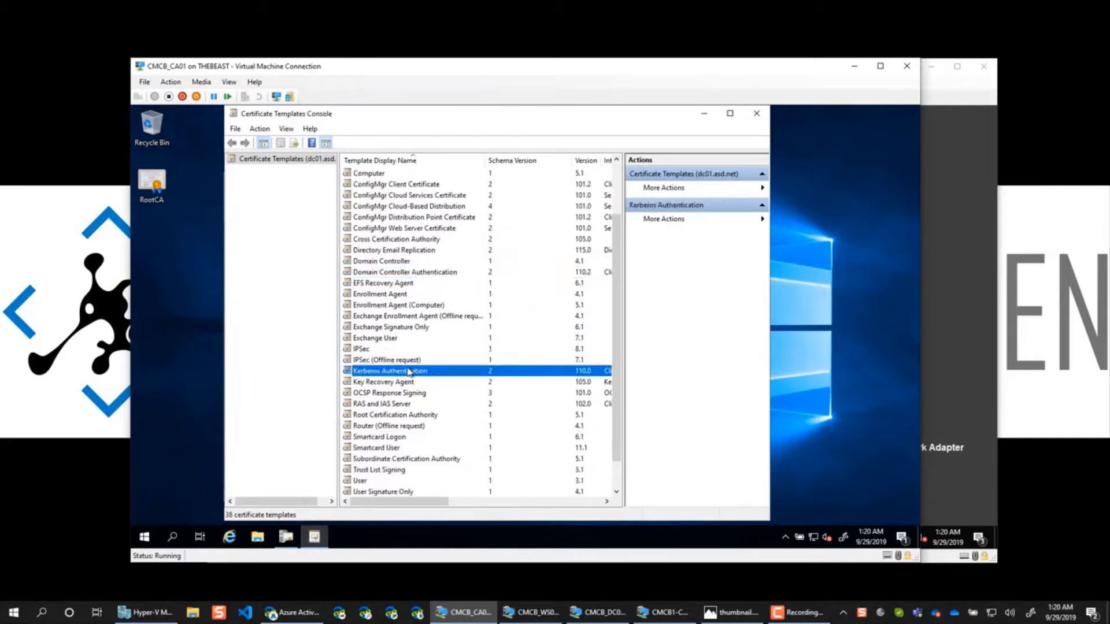
right_click(417, 374)
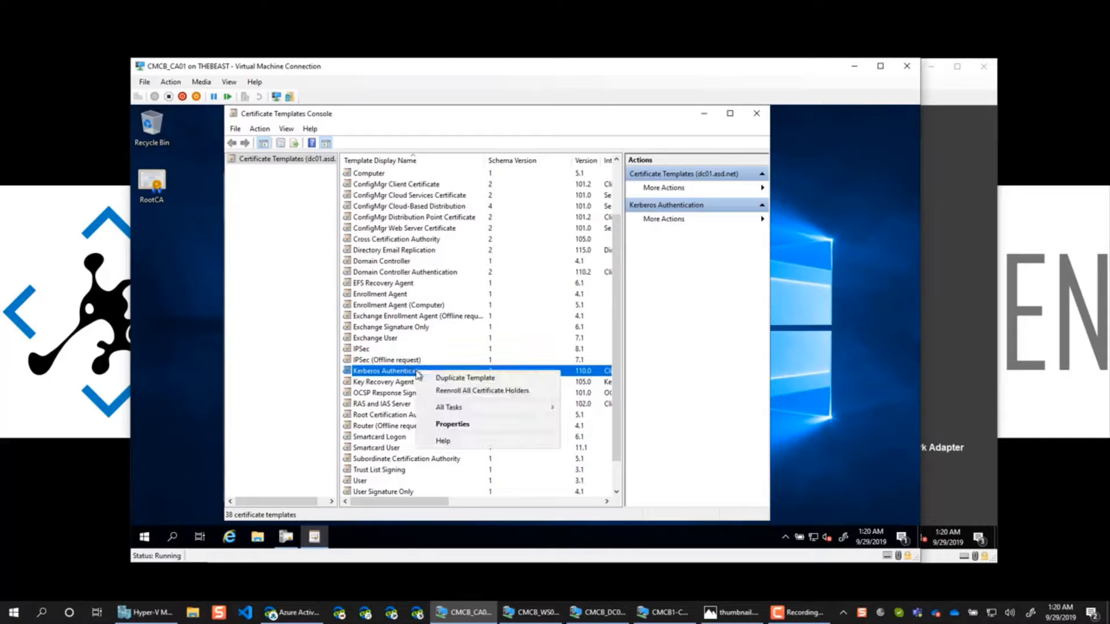
click(480, 382)
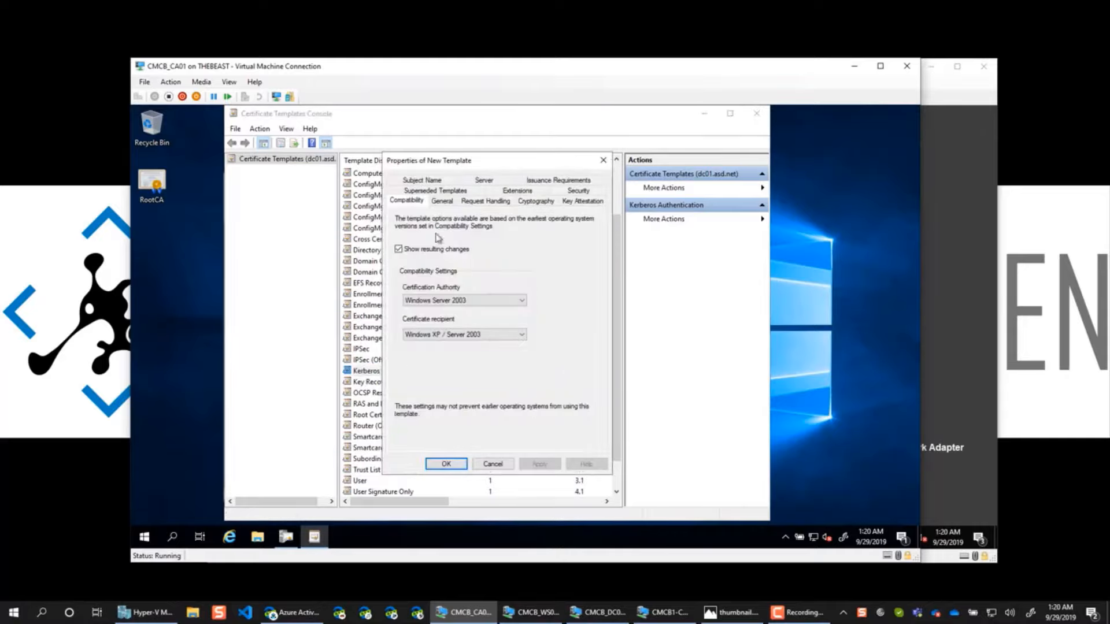
Turn off showing resulting changes and set compatibility to Windows Server 2012 R2 for the authority and Windows 8 / Windows Server 2012 for the recipient
click(471, 302)
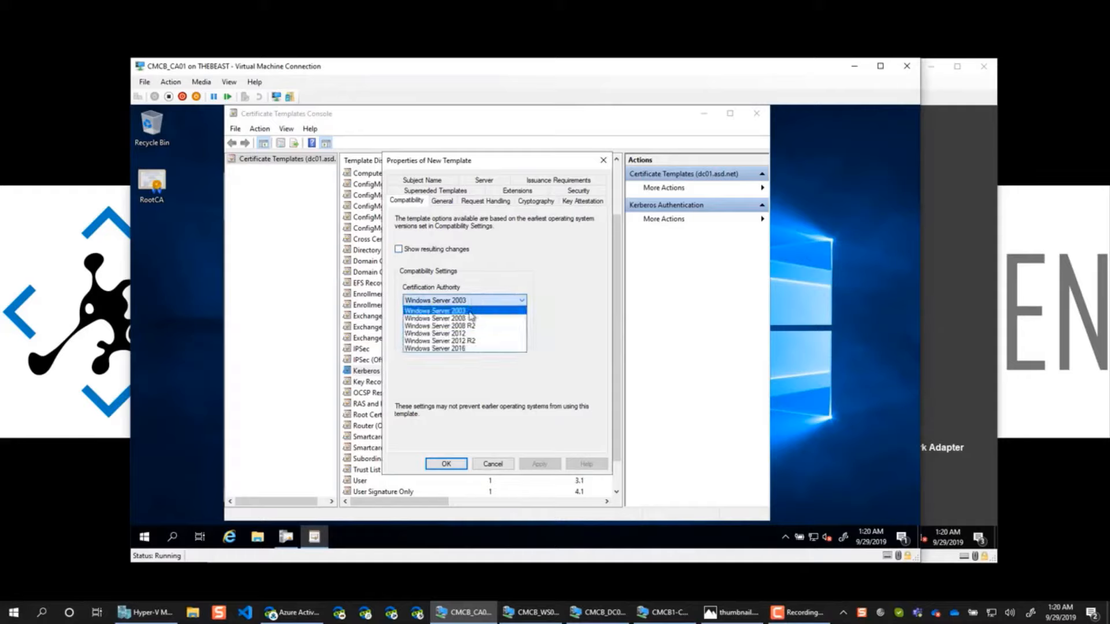
click(473, 341)
click(469, 335)
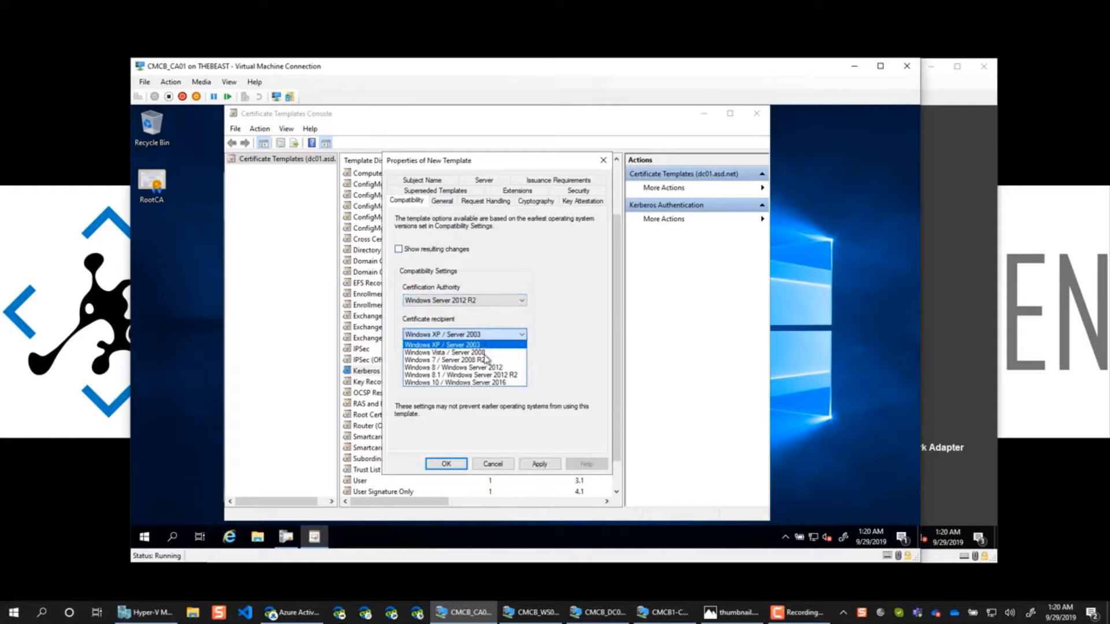
click(504, 369)
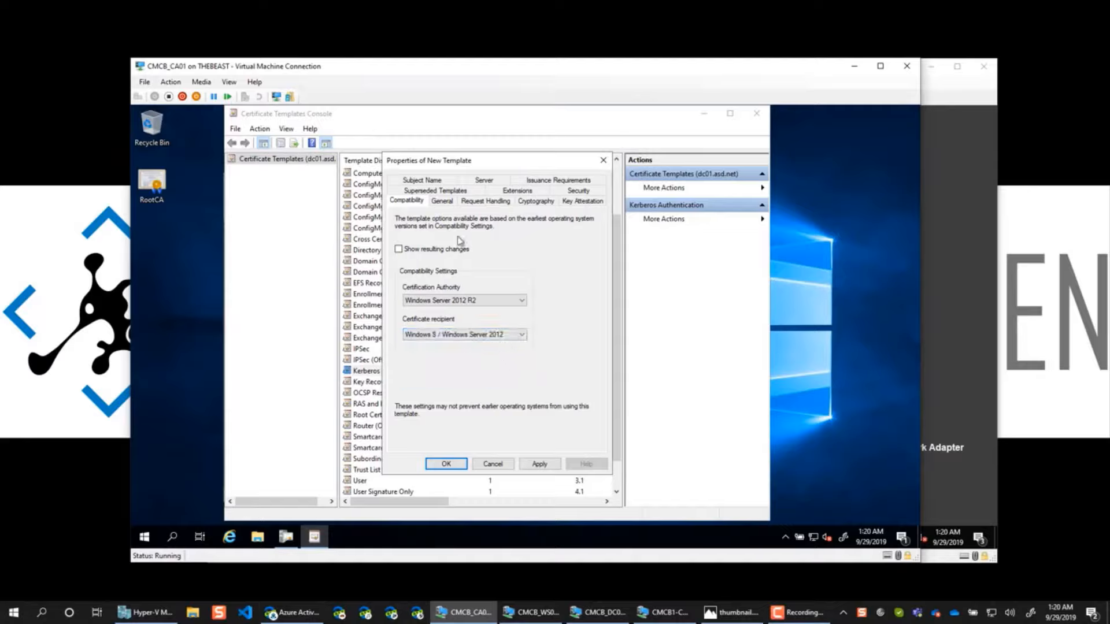
Configure the new template's cryptography with Key Storage Provider, the RSA algorithm, a 2048 minimum key size and the SHA256 request hash
click(489, 204)
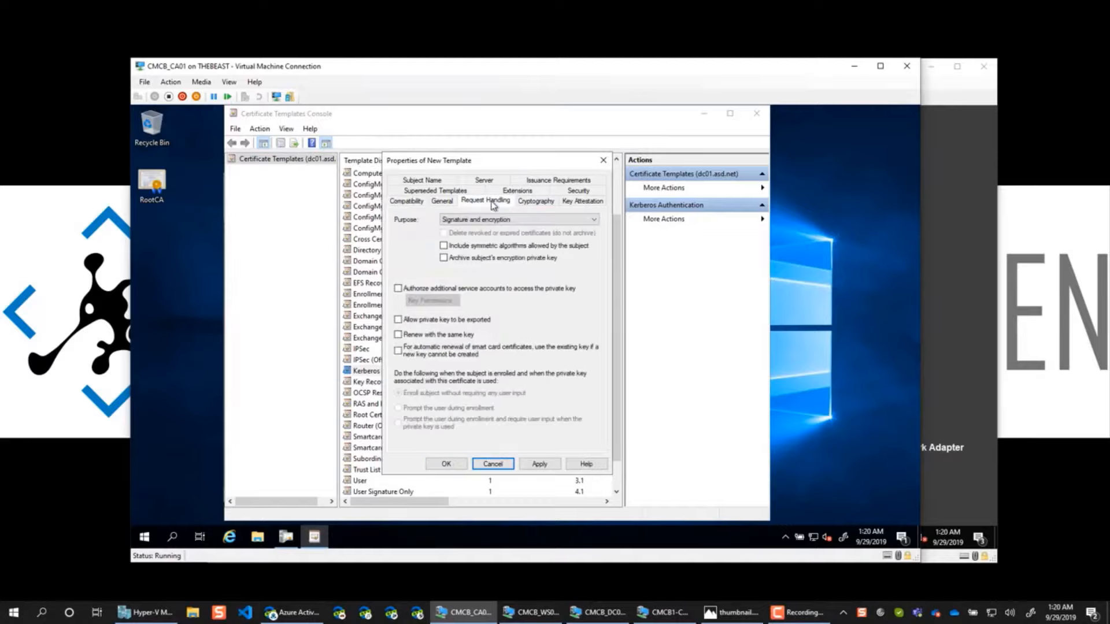
click(538, 202)
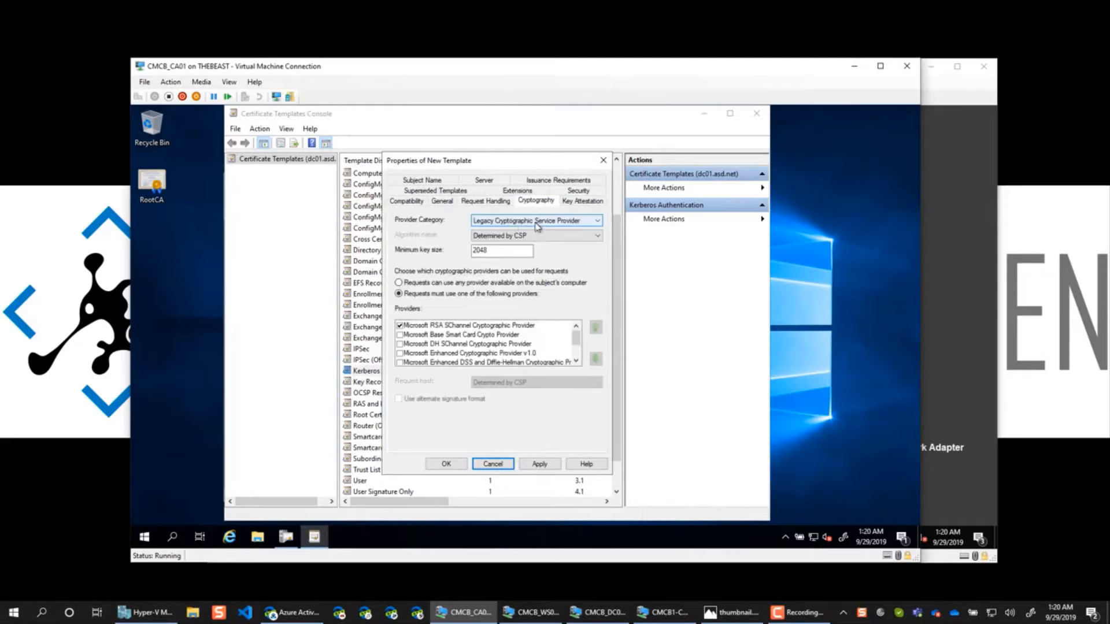
click(517, 226)
click(508, 237)
click(511, 238)
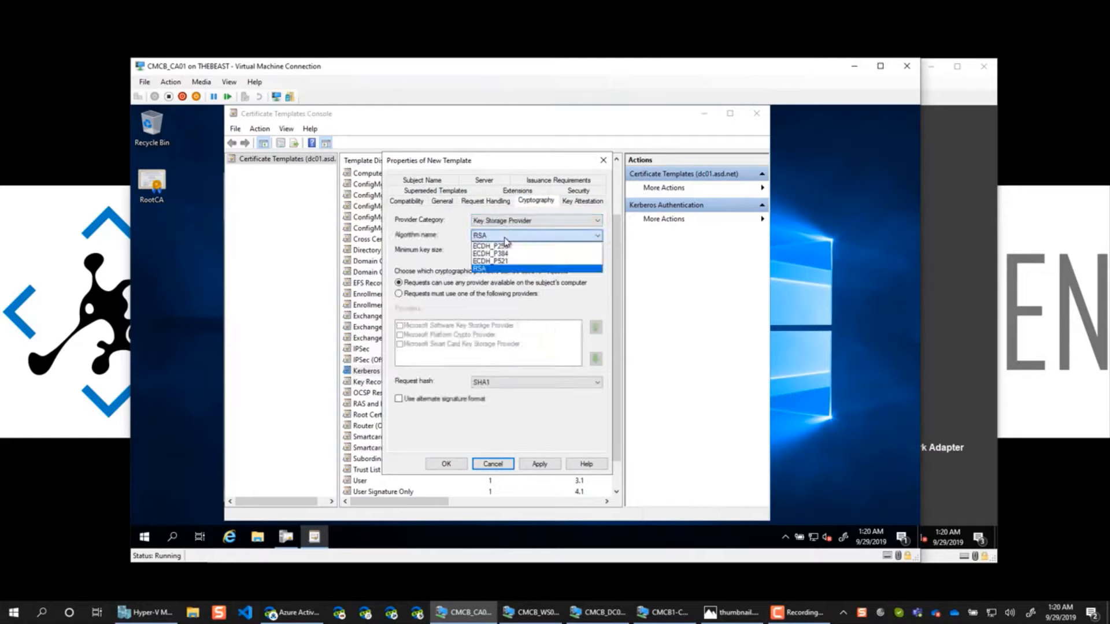
click(511, 239)
double_click(516, 250)
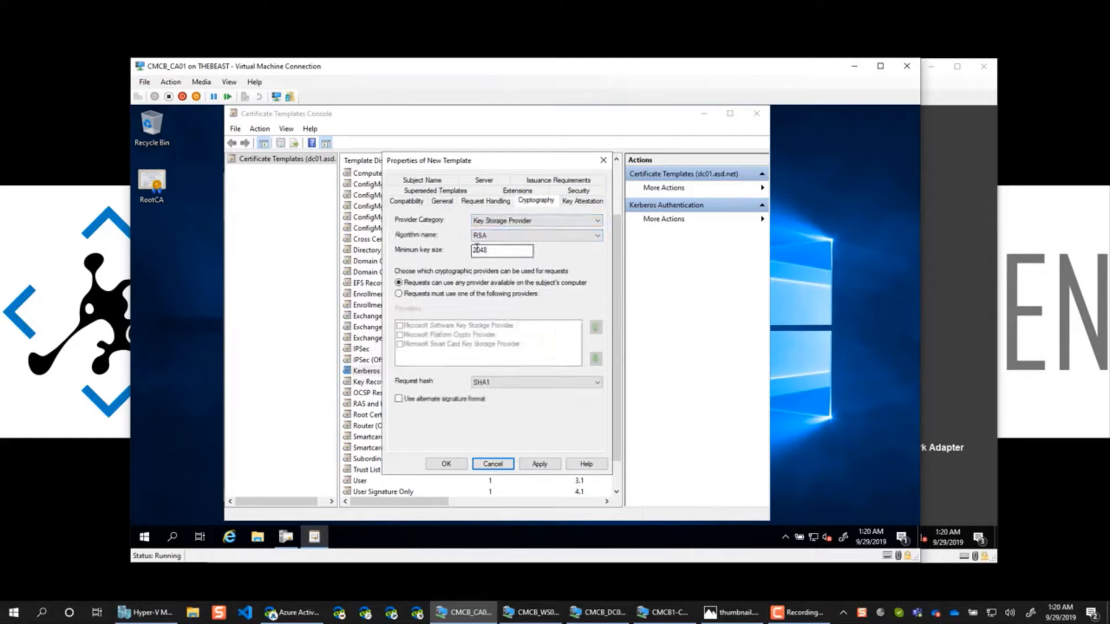
click(495, 384)
click(501, 425)
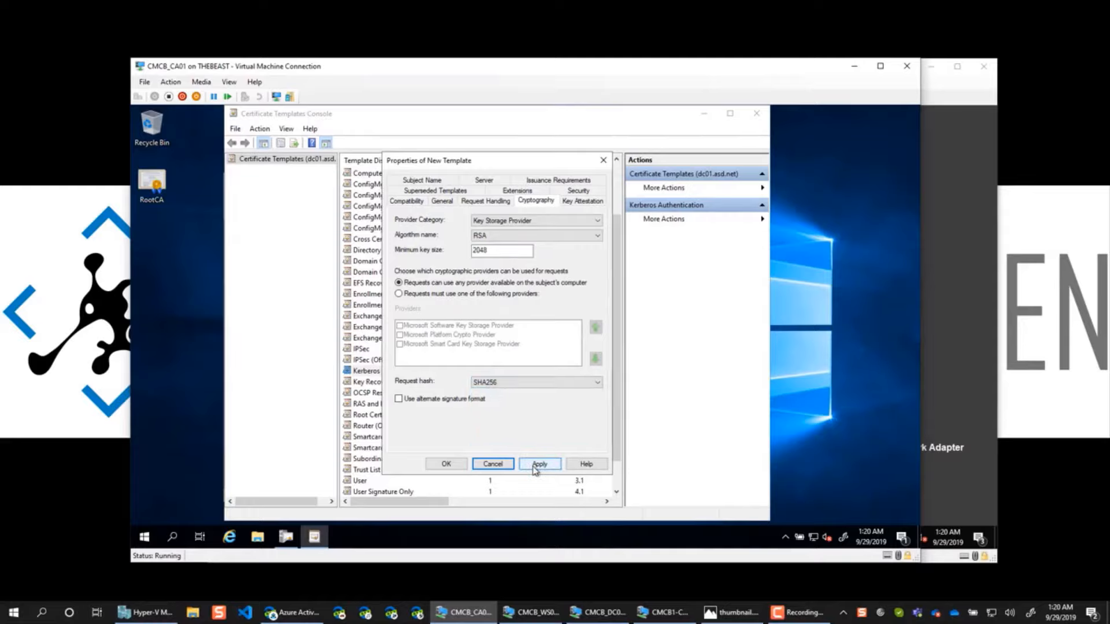
Add Domain Controller, Domain Controller Authentication and Kerberos Authentication as the templates superseded by the new one
click(584, 201)
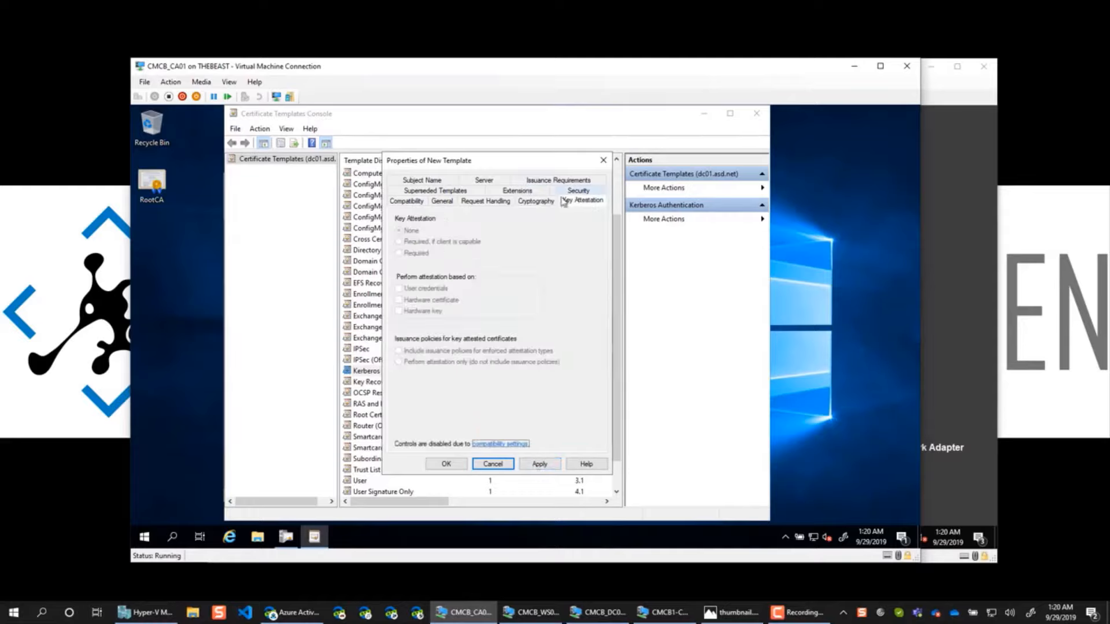
click(434, 192)
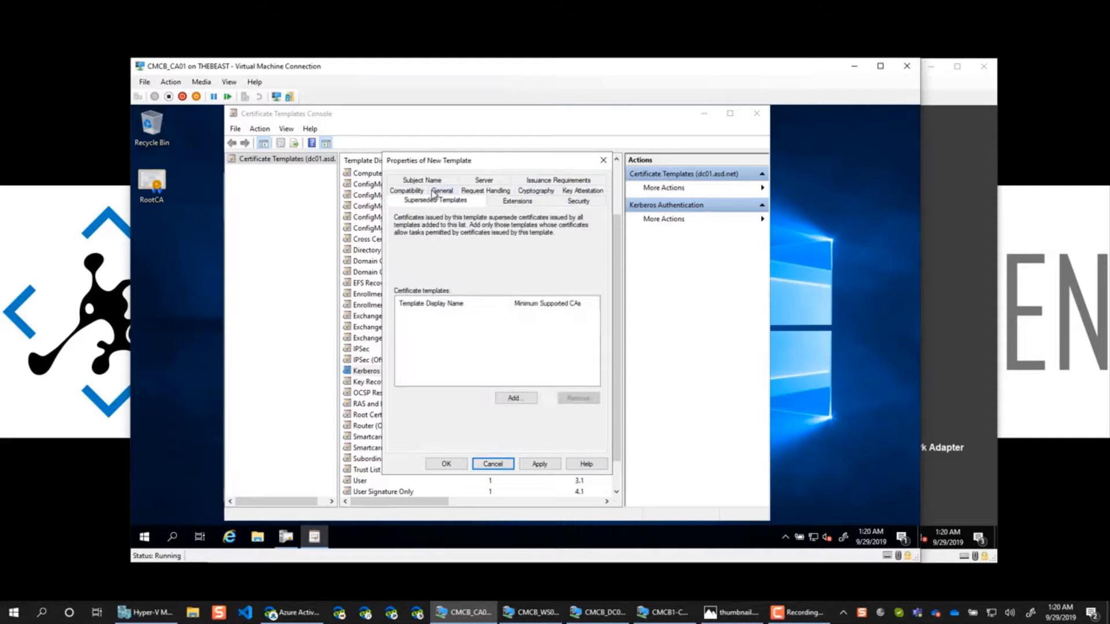
click(511, 398)
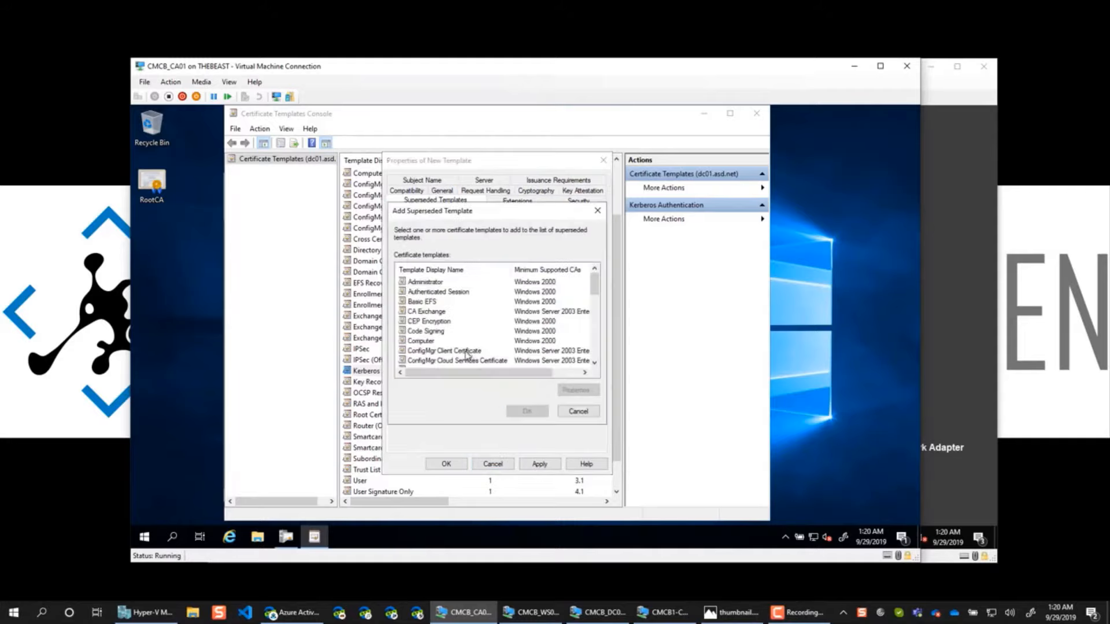
click(467, 354)
scroll(457, 330, down, 3)
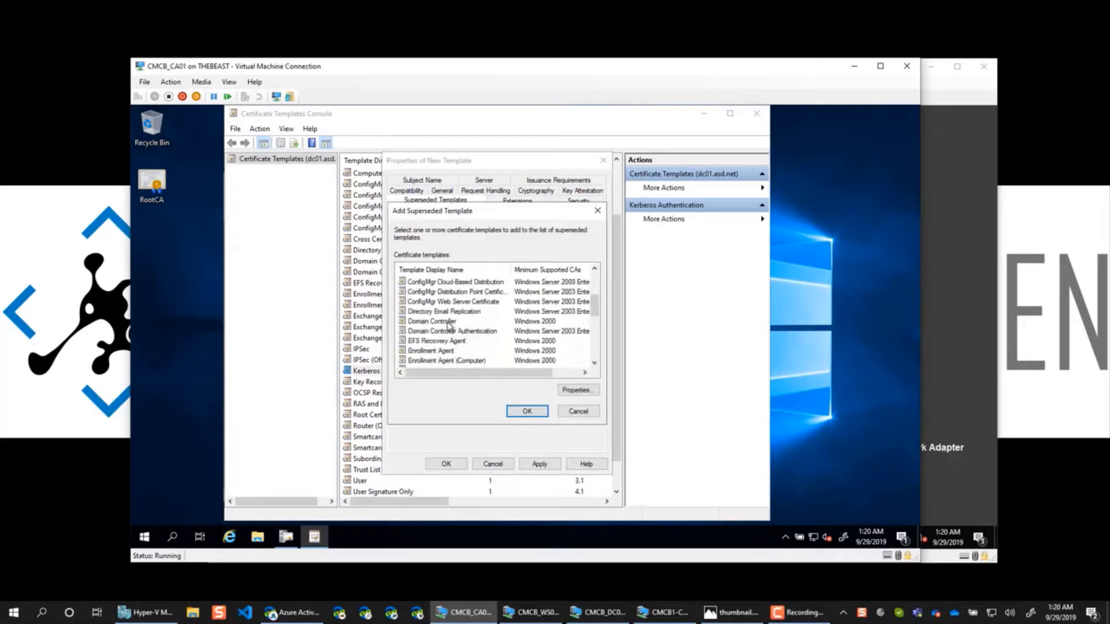
click(449, 322)
ctrl+click(468, 331)
scroll(489, 343, down, 1)
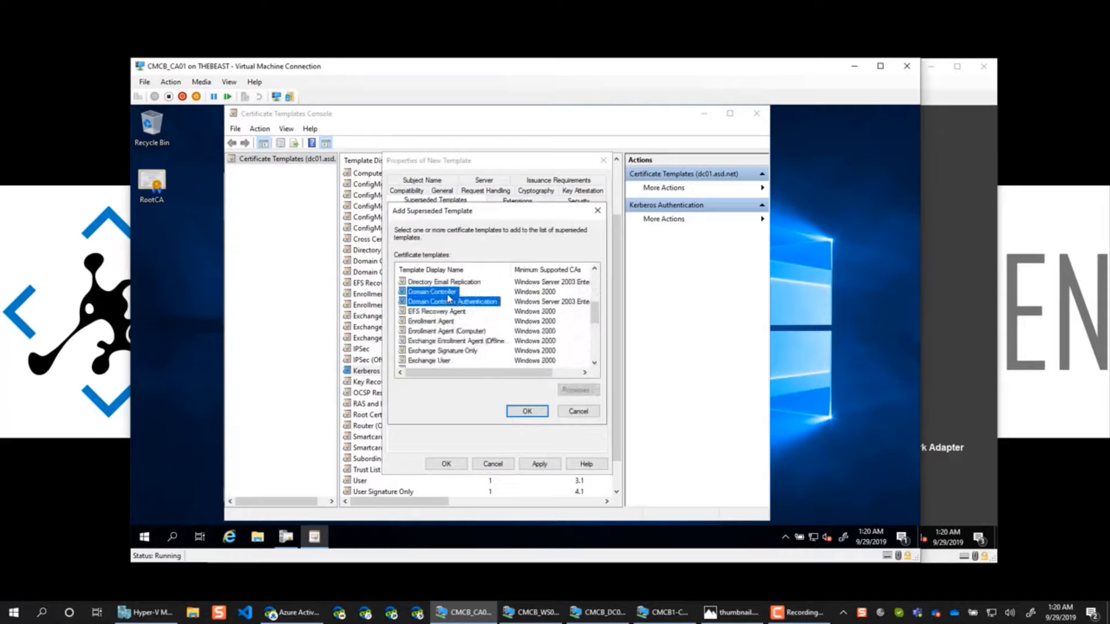
scroll(468, 308, down, 2)
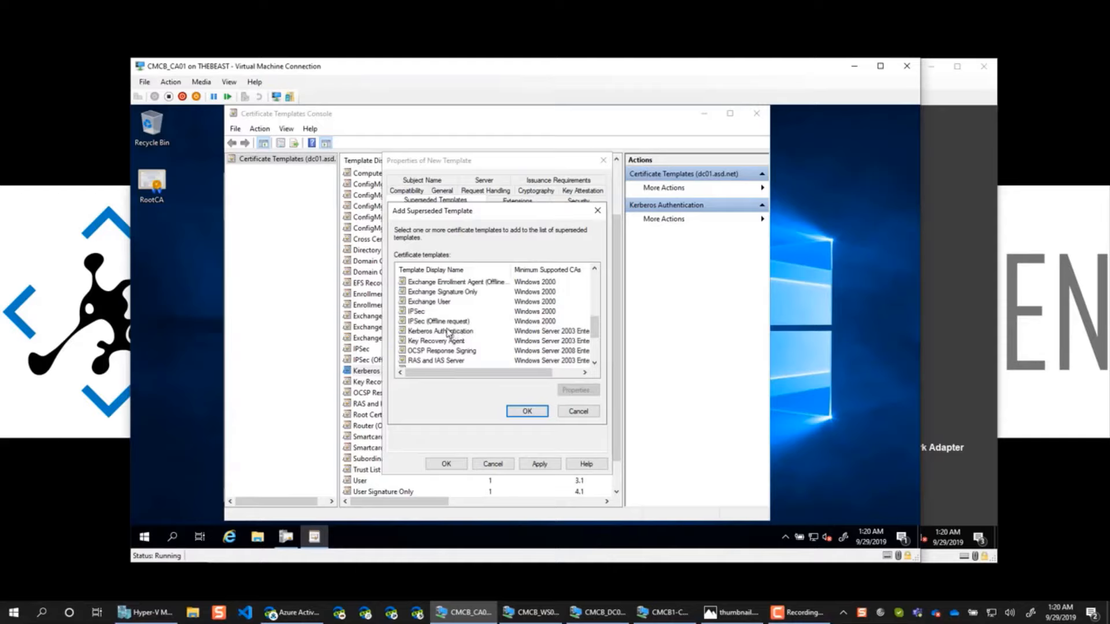
ctrl+click(457, 331)
click(526, 411)
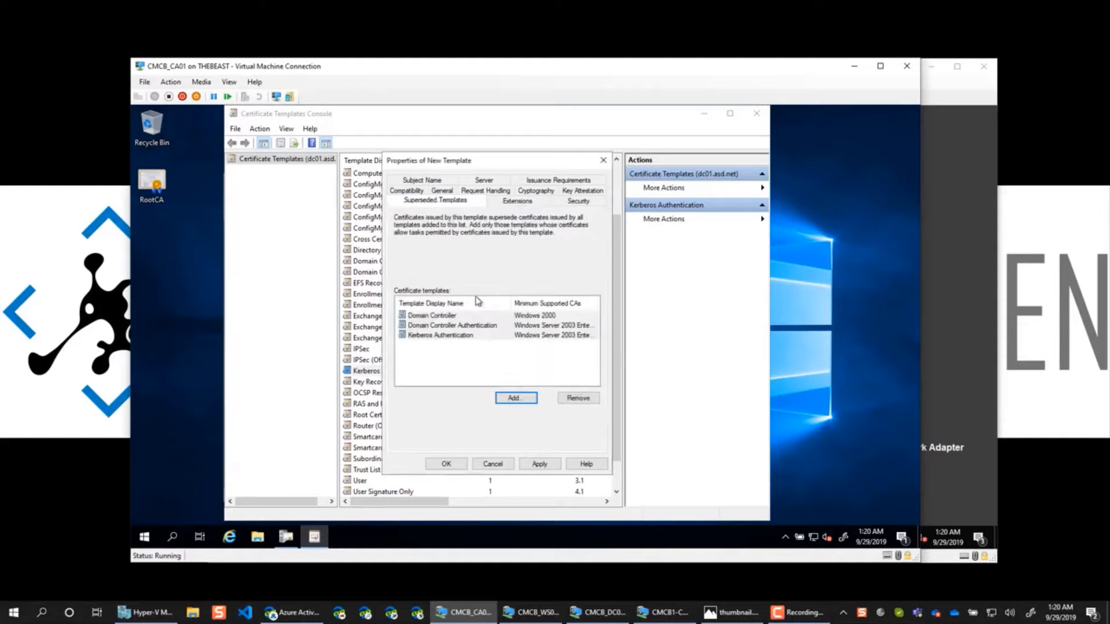
Review the subject name, server, issuance requirements and application policies, including KDC Authentication, and save the new template
click(421, 183)
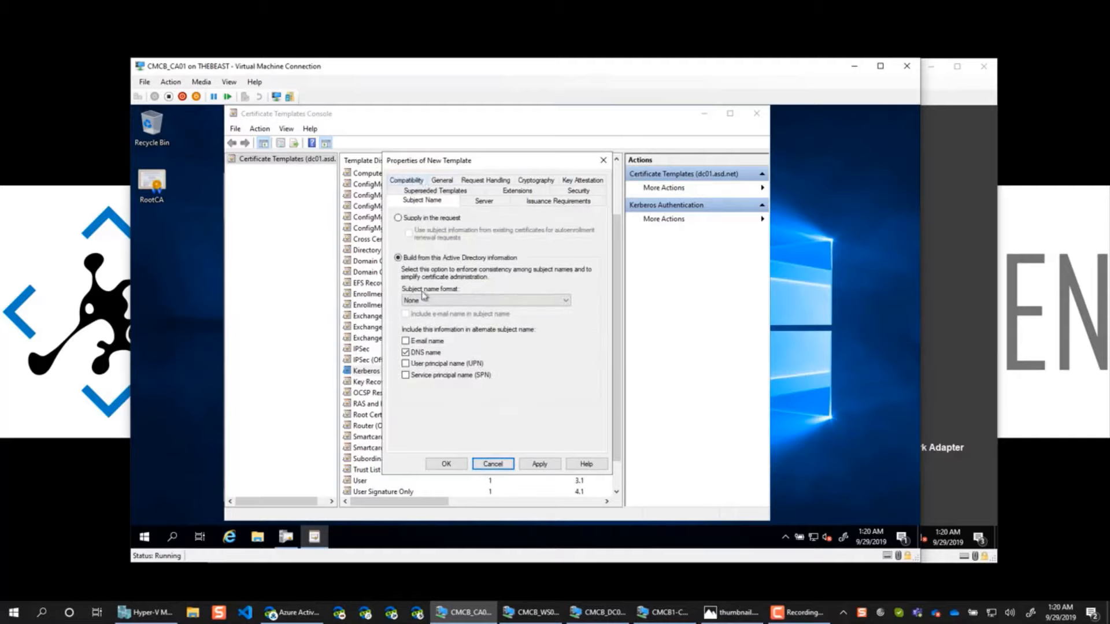
click(481, 203)
click(531, 204)
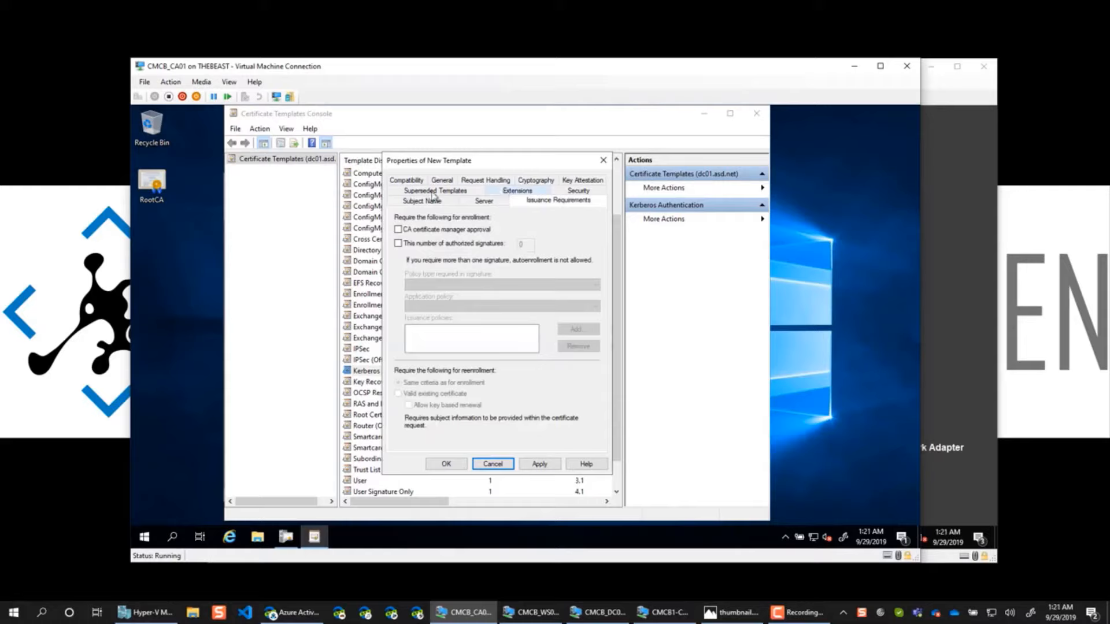
click(439, 192)
click(510, 204)
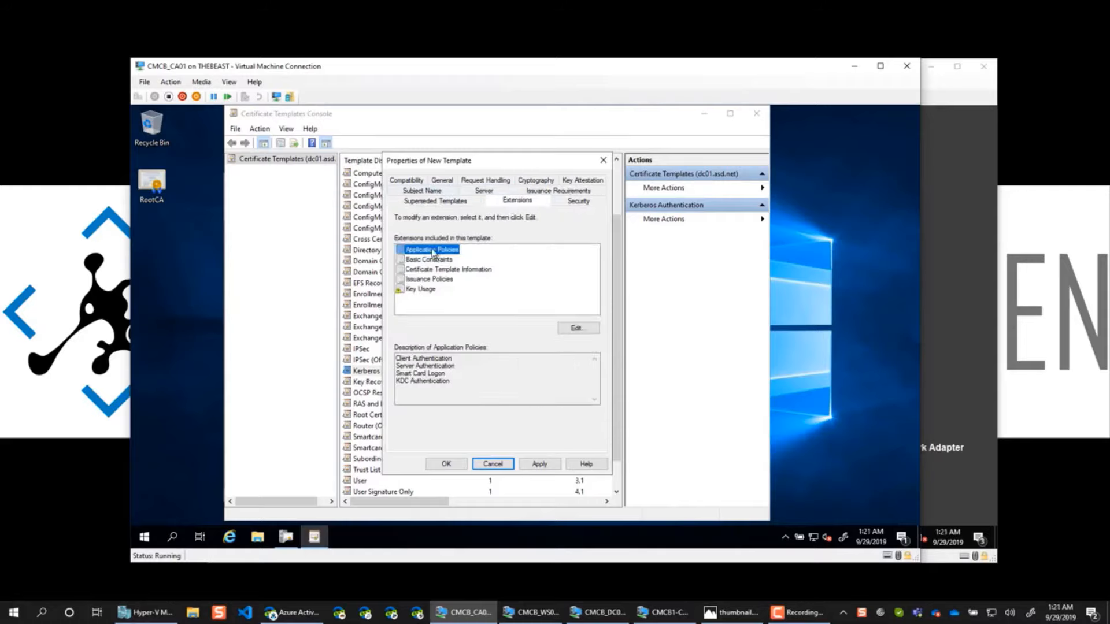
drag(453, 383, 383, 379)
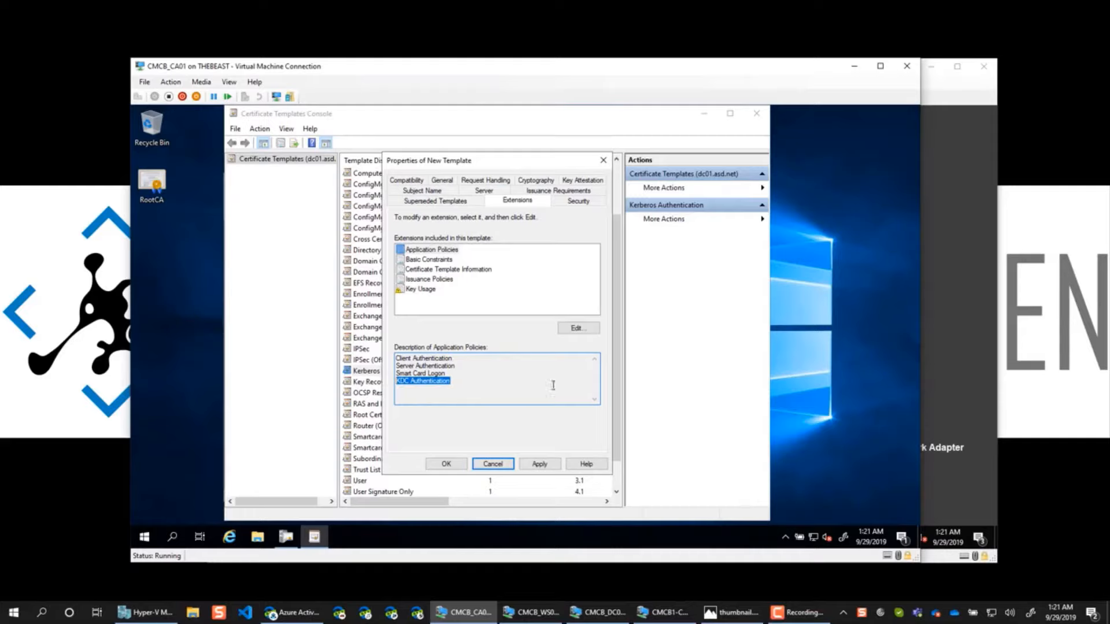
click(539, 463)
click(454, 464)
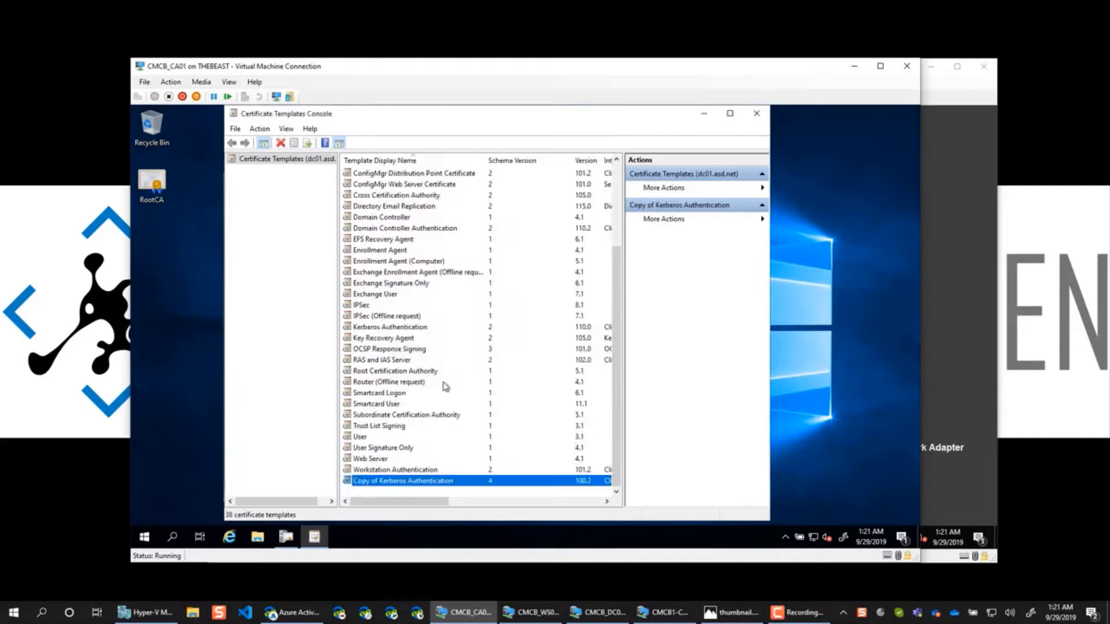
Check the general properties of the Copy of Kerberos Authentication template without changes and close the Certificate Templates Console
right_click(421, 485)
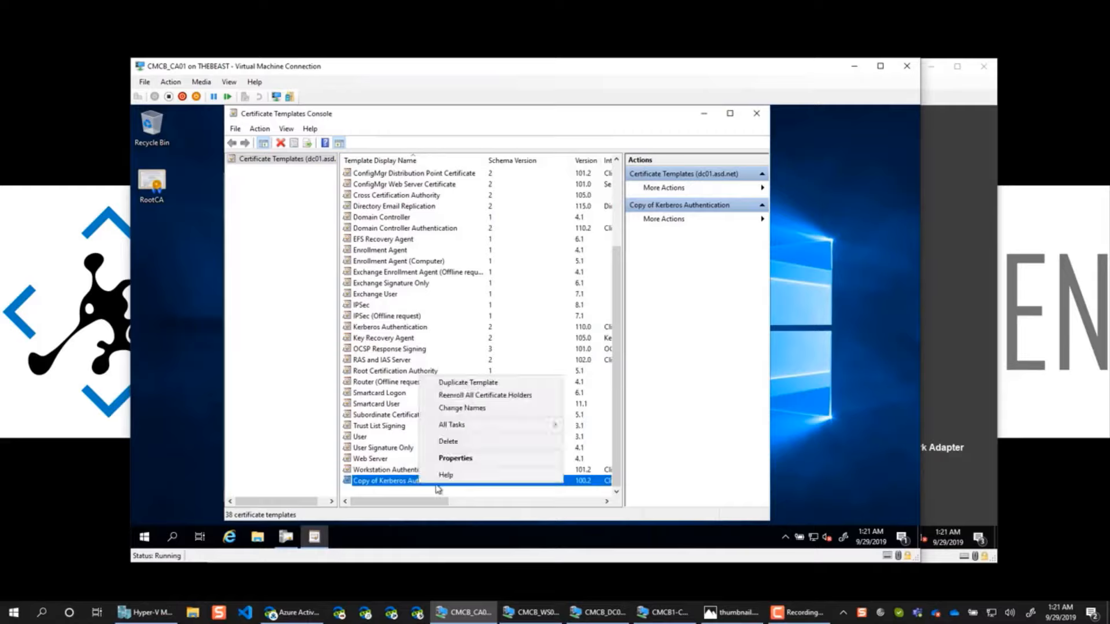
click(459, 459)
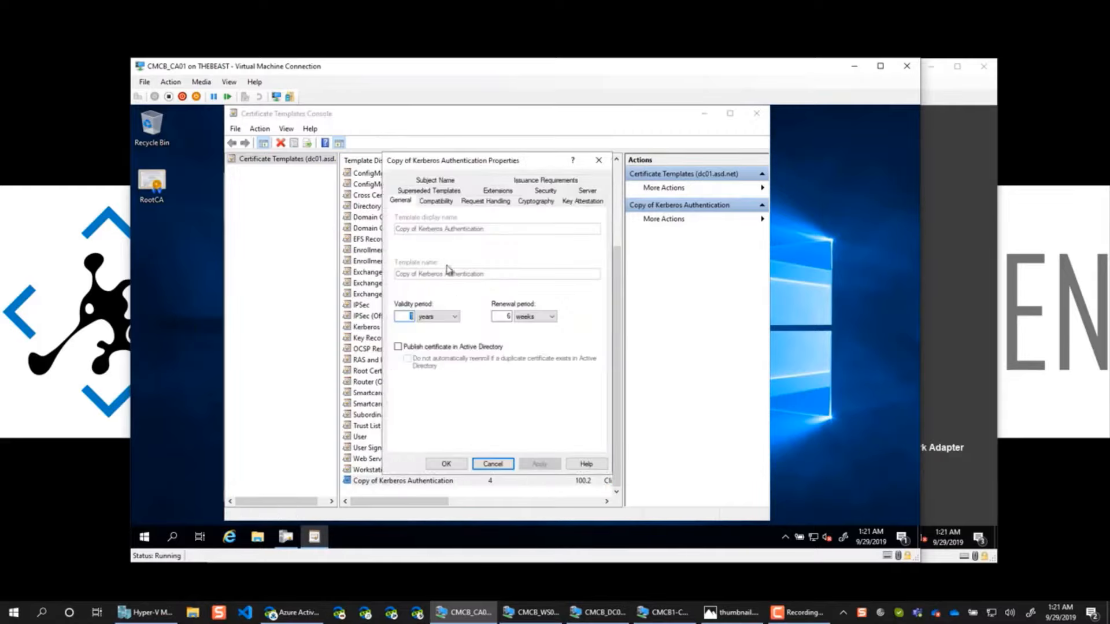
click(493, 464)
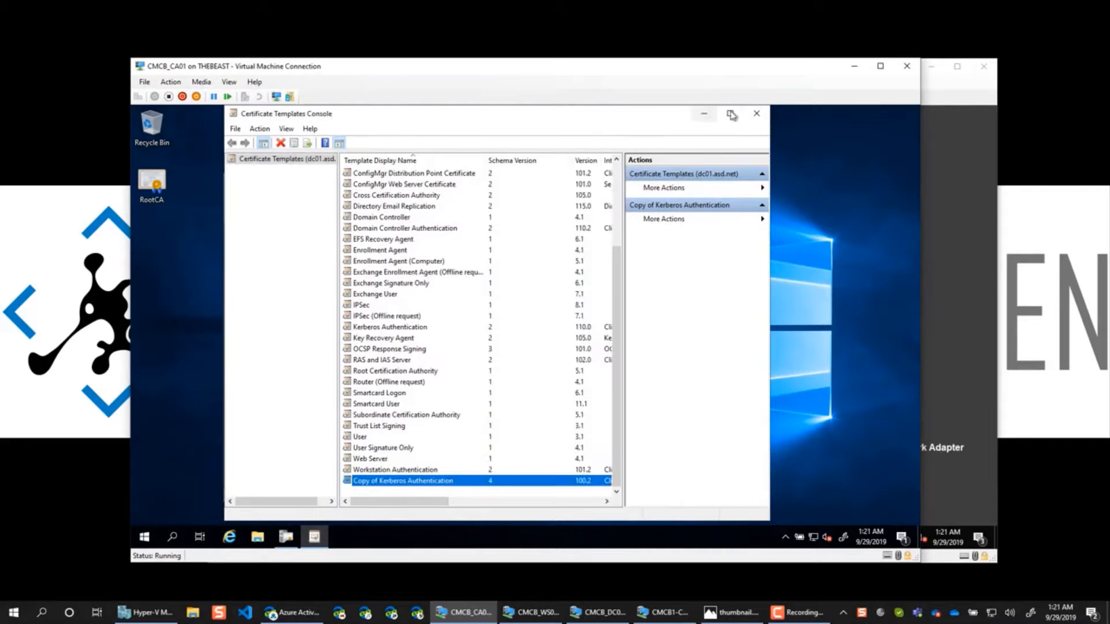
click(756, 113)
Enable Copy of Kerberos Authentication as a certificate template to issue on the ASDLabCA certification authority
right_click(300, 290)
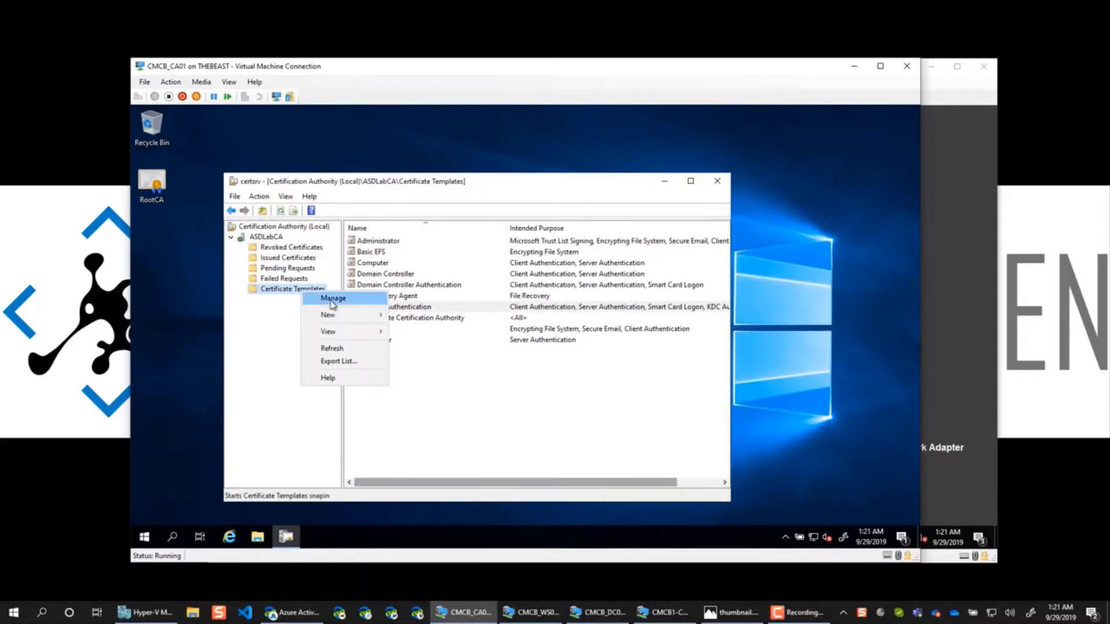
mouse_move(359, 314)
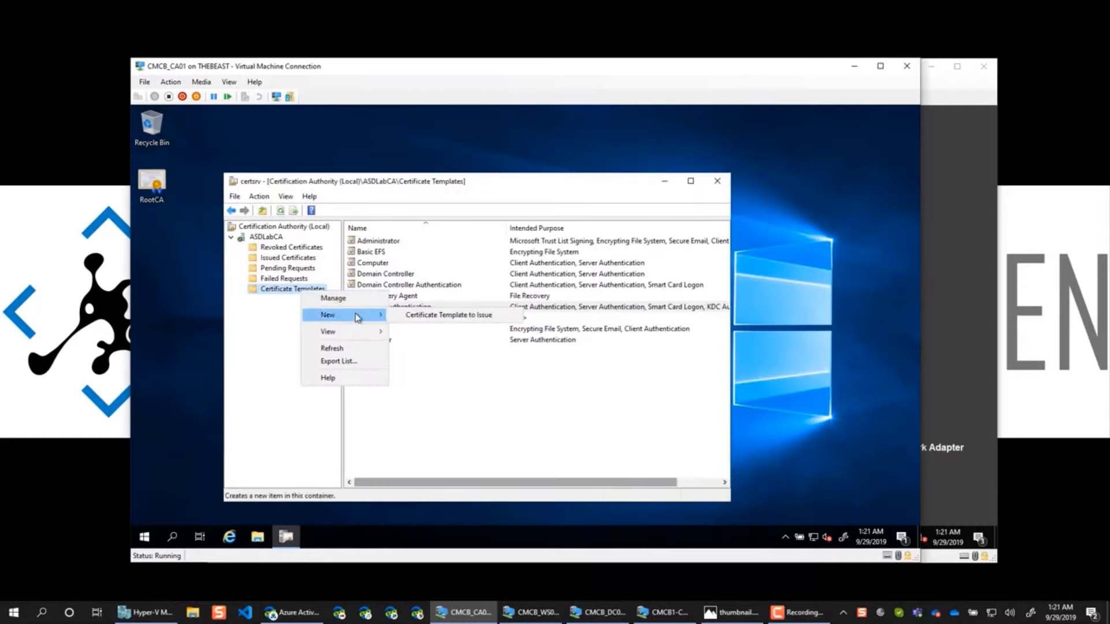
click(435, 315)
click(396, 368)
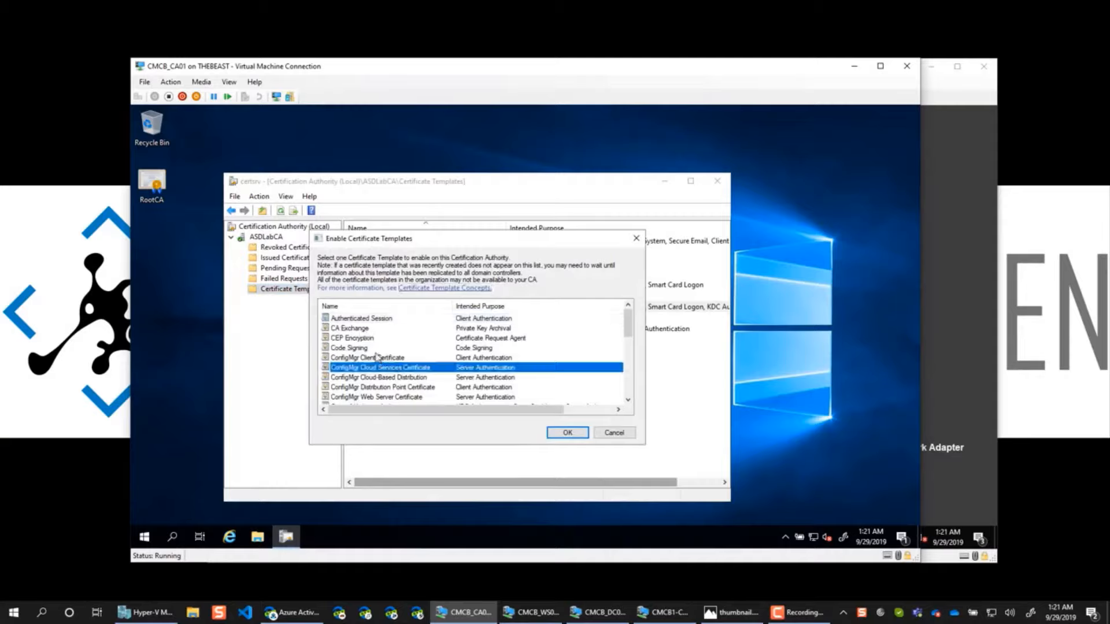
scroll(382, 376, down, 1)
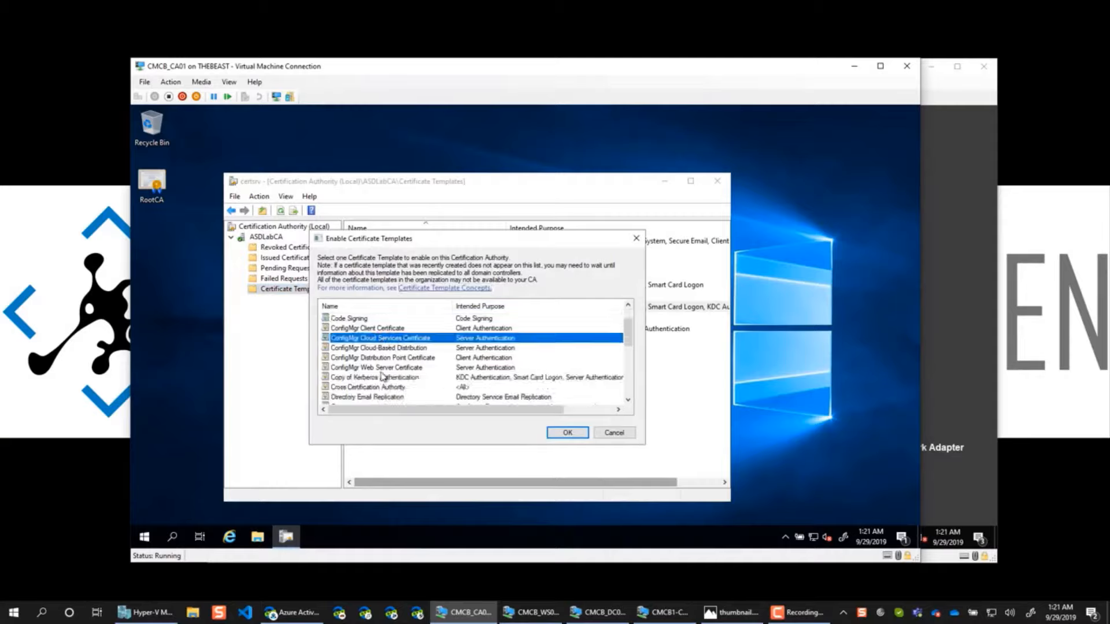
click(372, 378)
click(554, 433)
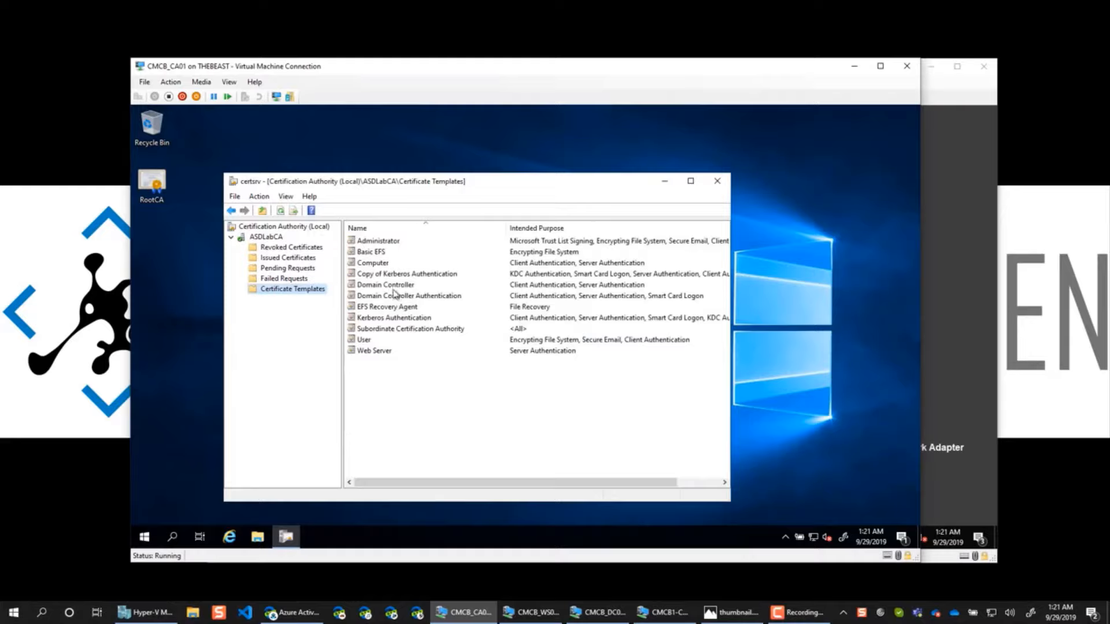
Remove Domain Controller, Domain Controller Authentication and Kerberos Authentication from the templates issued by the certification authority
click(393, 285)
ctrl+click(407, 296)
ctrl+click(424, 319)
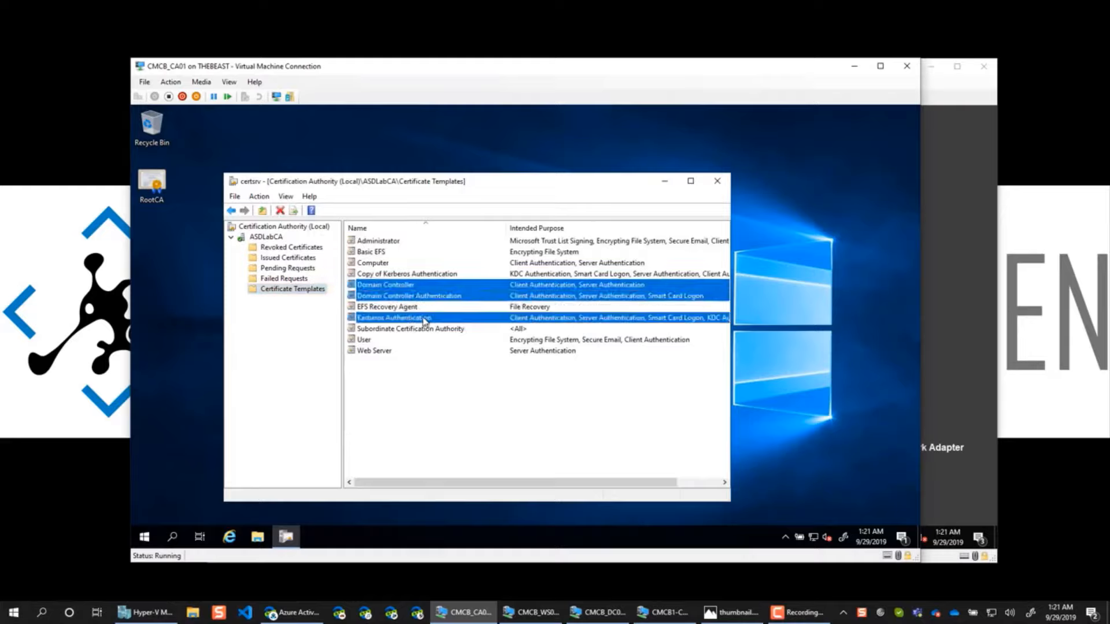
right_click(424, 319)
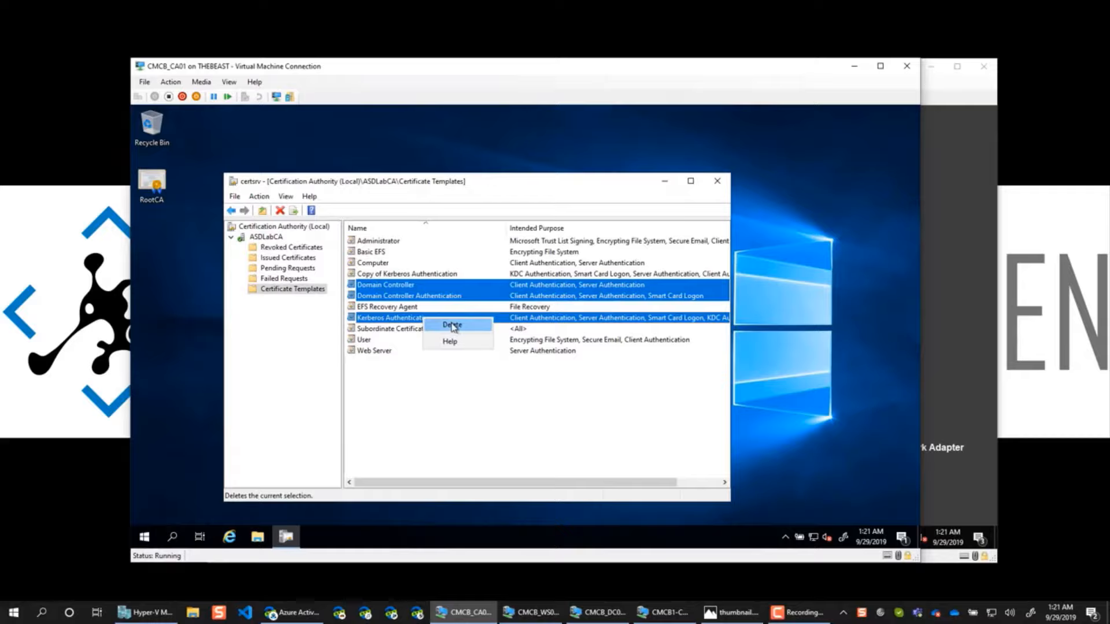
click(452, 326)
click(516, 367)
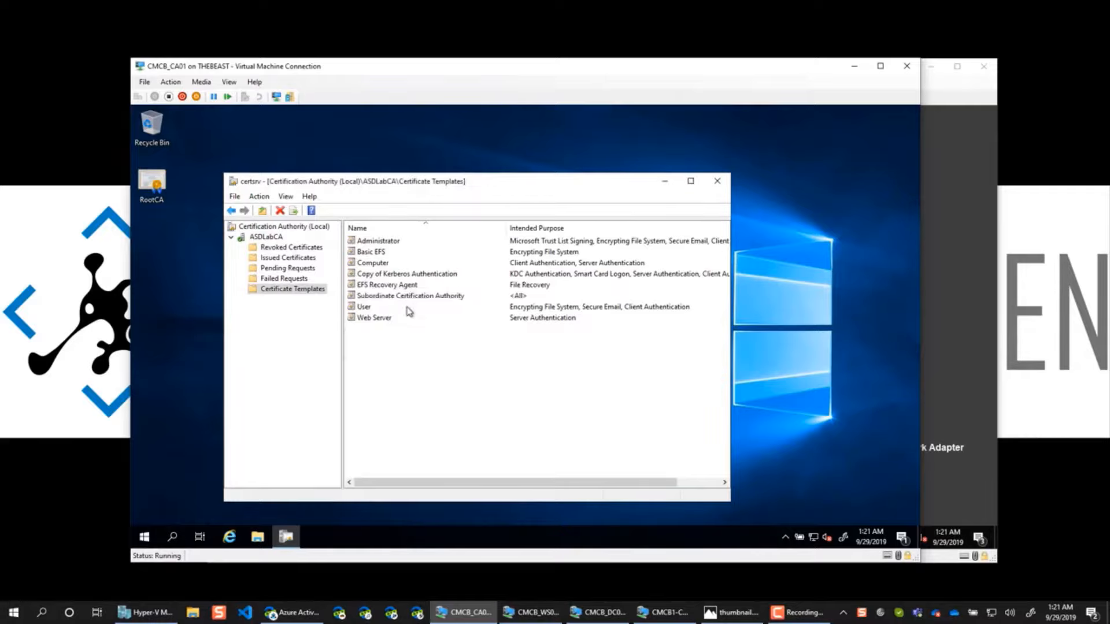
Open the ASDLabCA properties at the CRL Distribution Point extension and start adding a new location
click(432, 274)
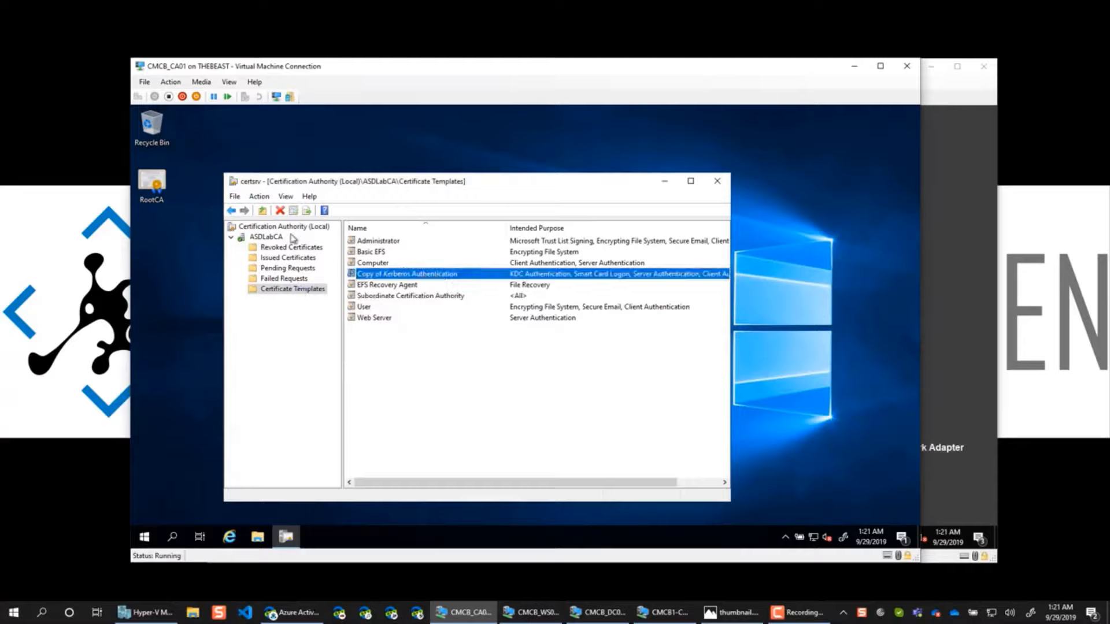
click(272, 237)
right_click(273, 233)
mouse_move(308, 243)
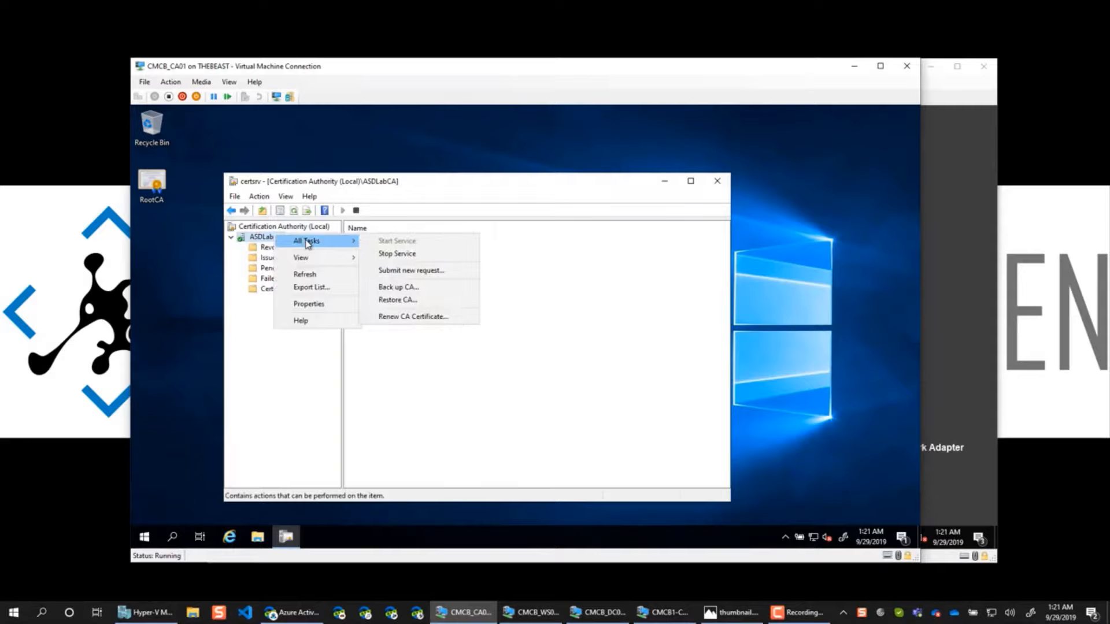
click(316, 307)
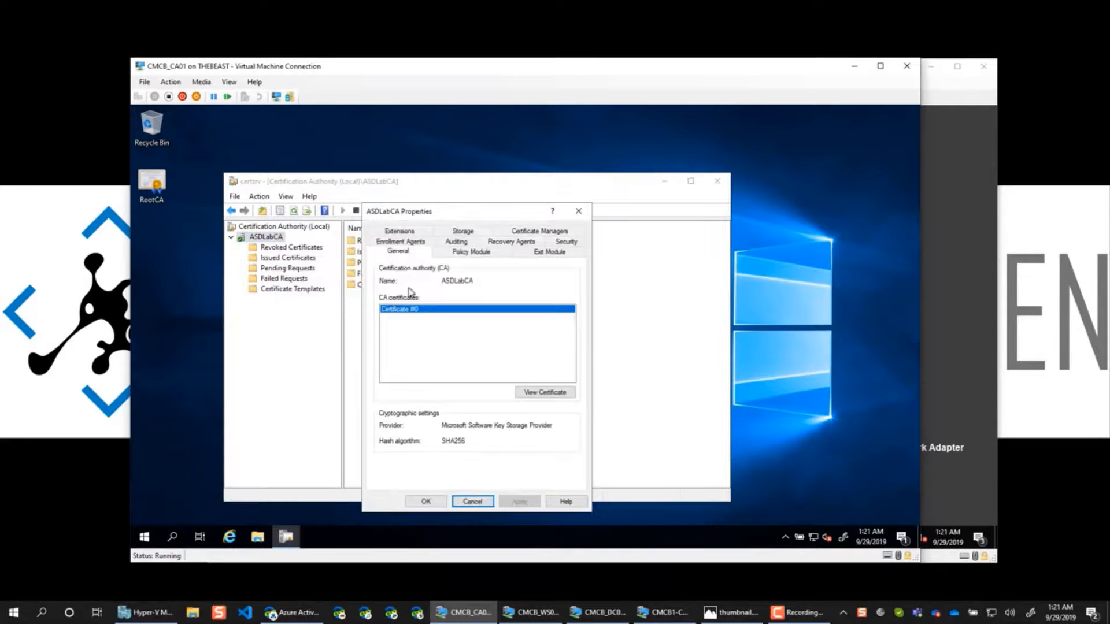
click(408, 232)
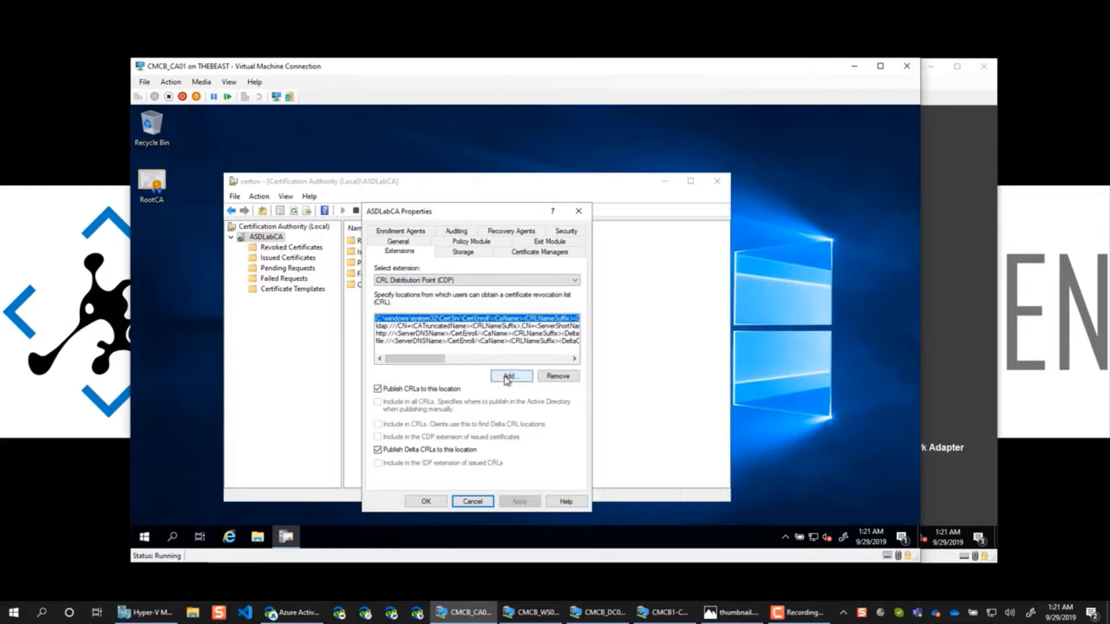
click(509, 377)
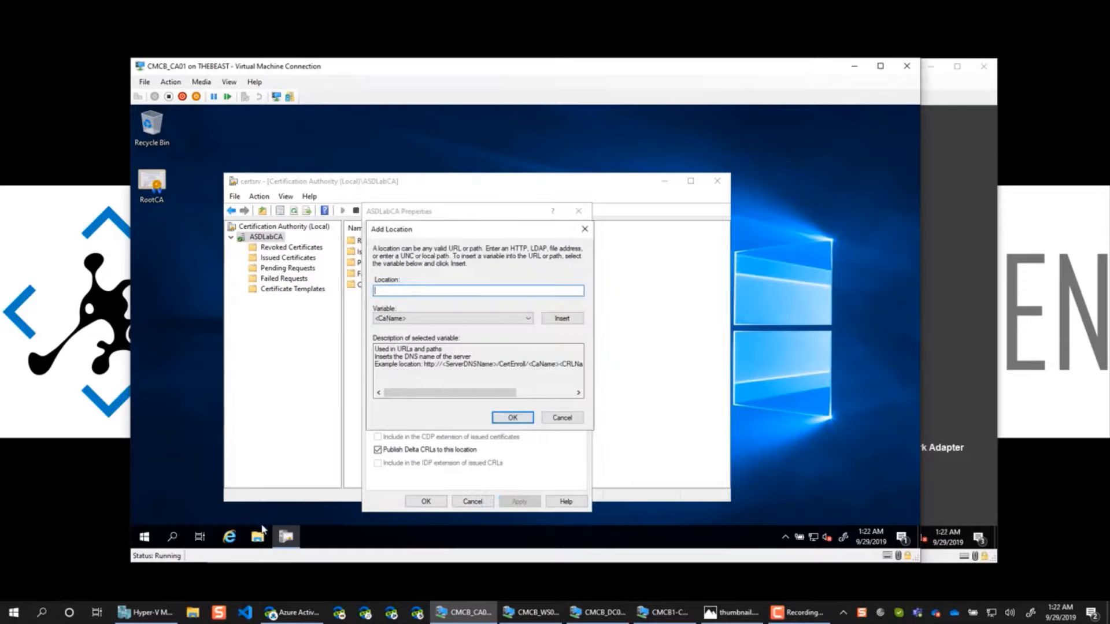
Search CA01 for iis to check for an installed IIS management tool, and clear the search
click(144, 537)
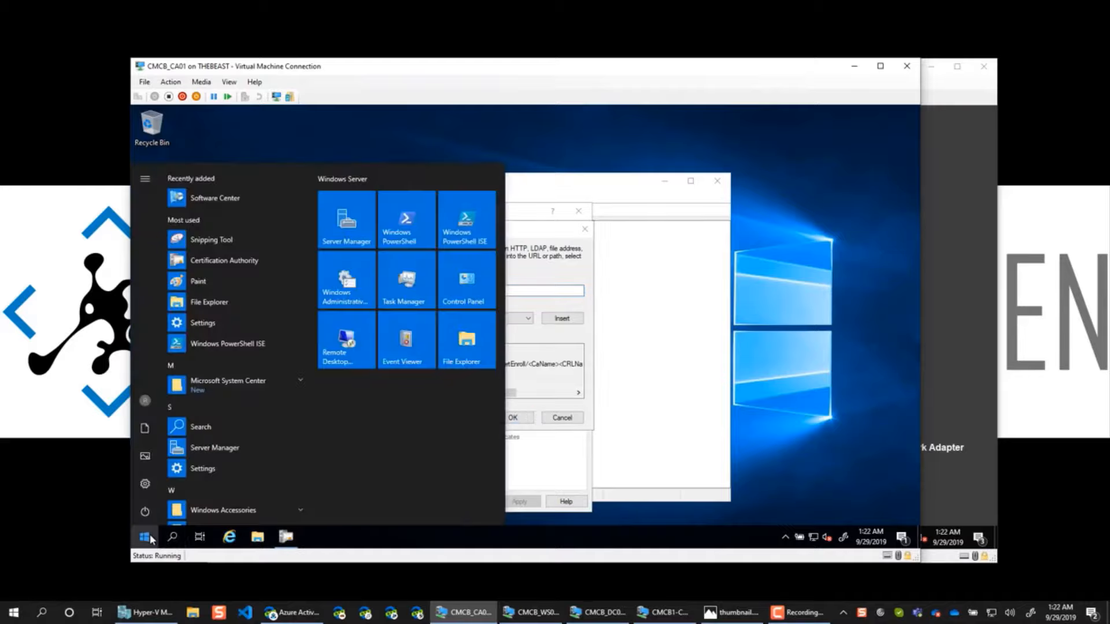
text(iis)
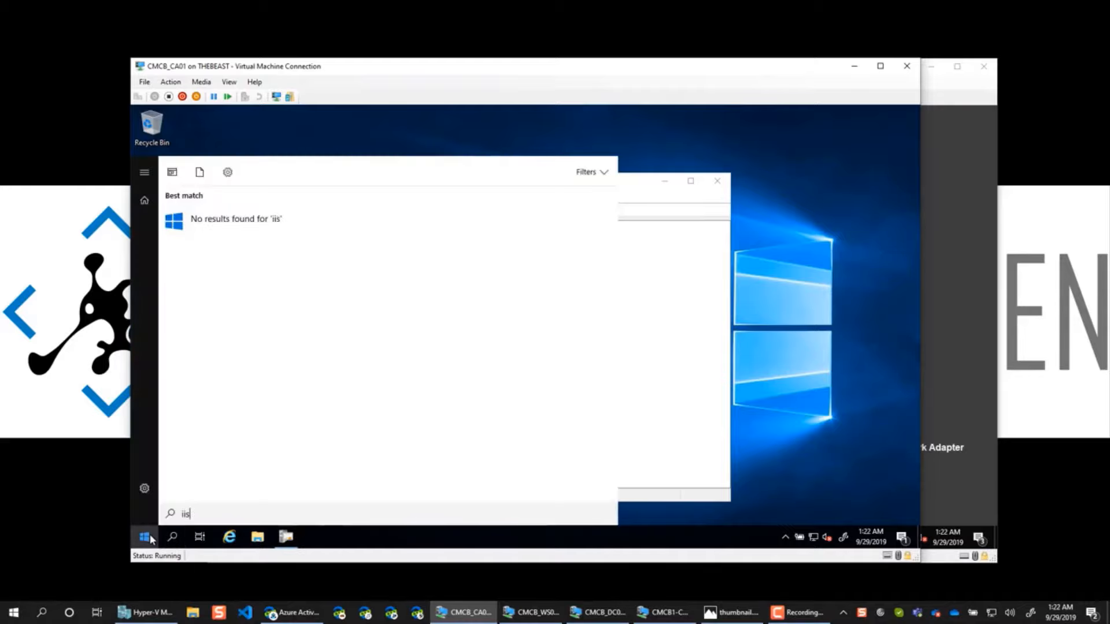
key(BackSpace)
key(BackSpace)
key(BackSpace)
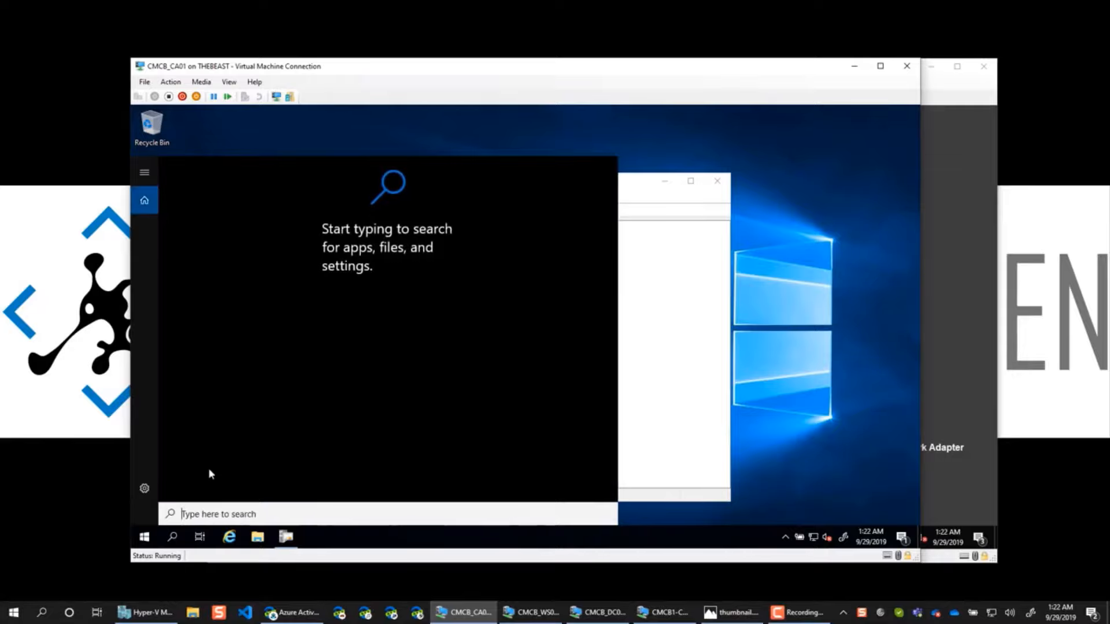
text(i)
key(BackSpace)
Start the Add Roles and Features Wizard from Server Manager with a role-based installation on CA01.asd.net
click(145, 537)
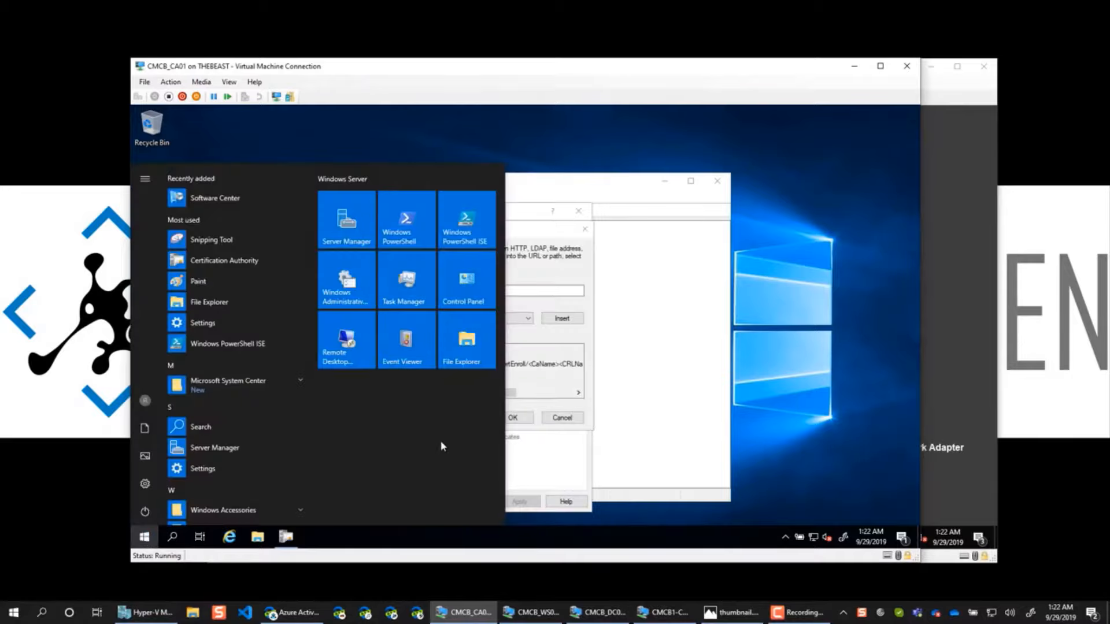
click(363, 233)
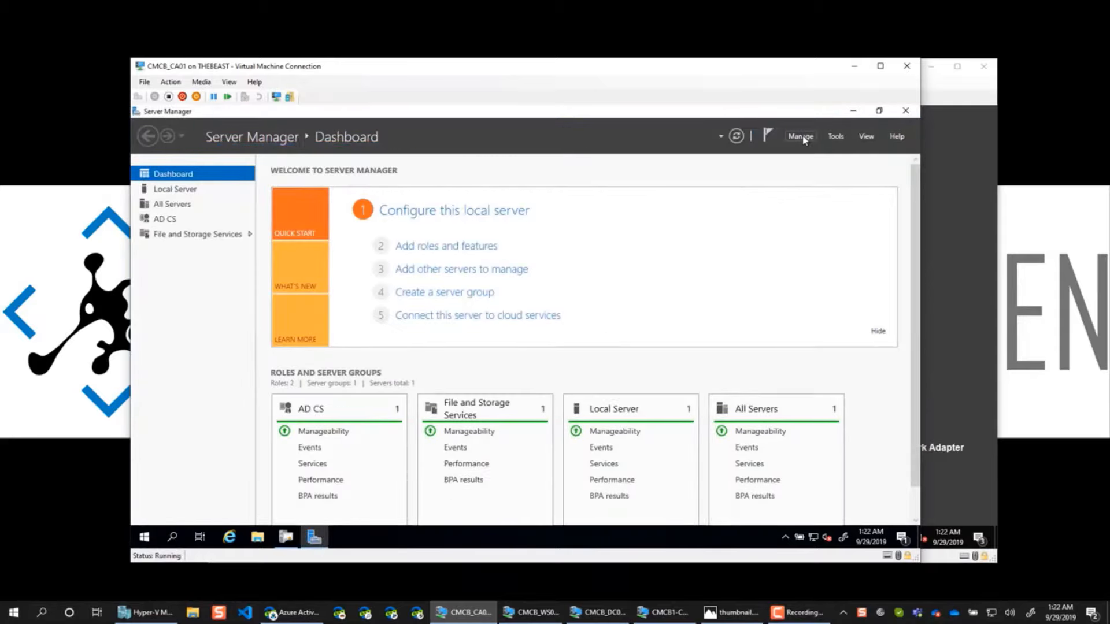
click(802, 138)
click(749, 152)
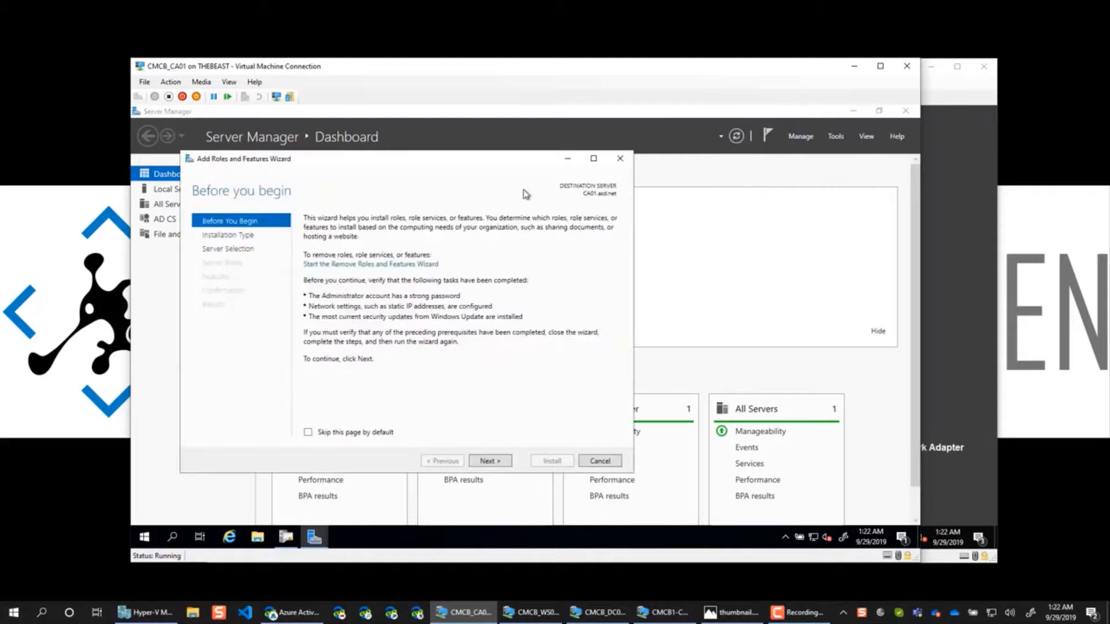
click(497, 465)
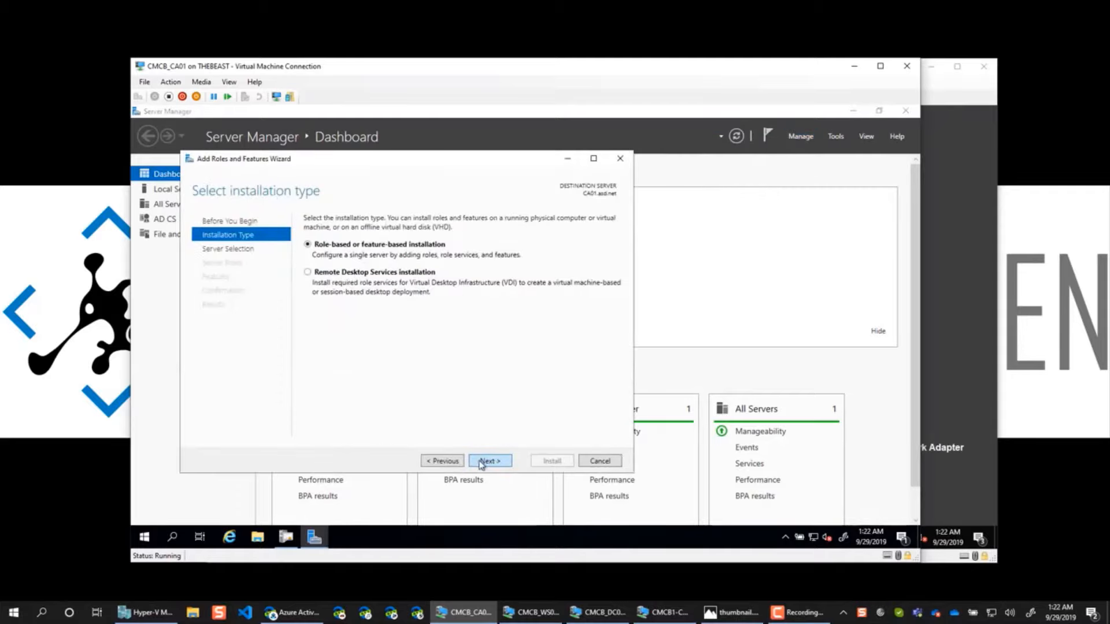
click(480, 462)
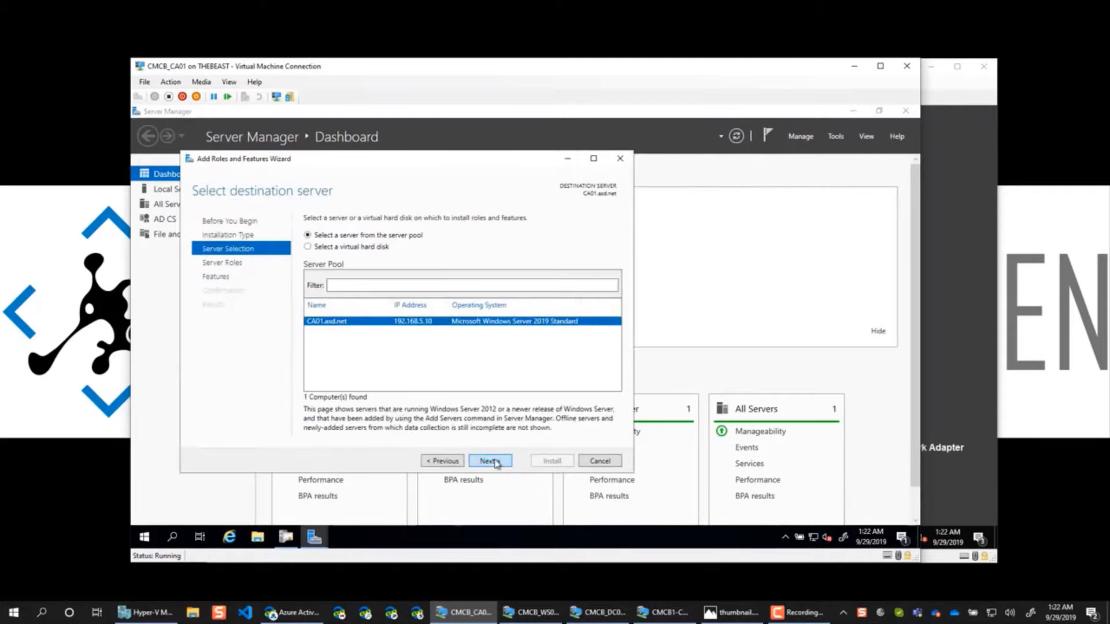
click(495, 462)
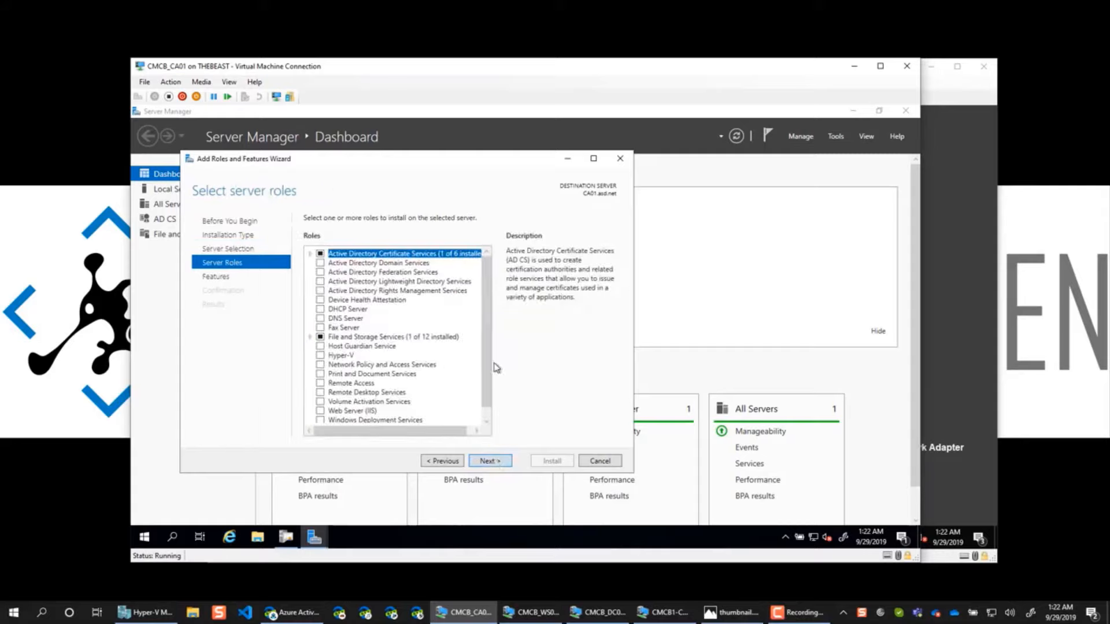
Select the Web Server (IIS) role with its required management tools and continue to the feature selection
click(350, 412)
click(320, 411)
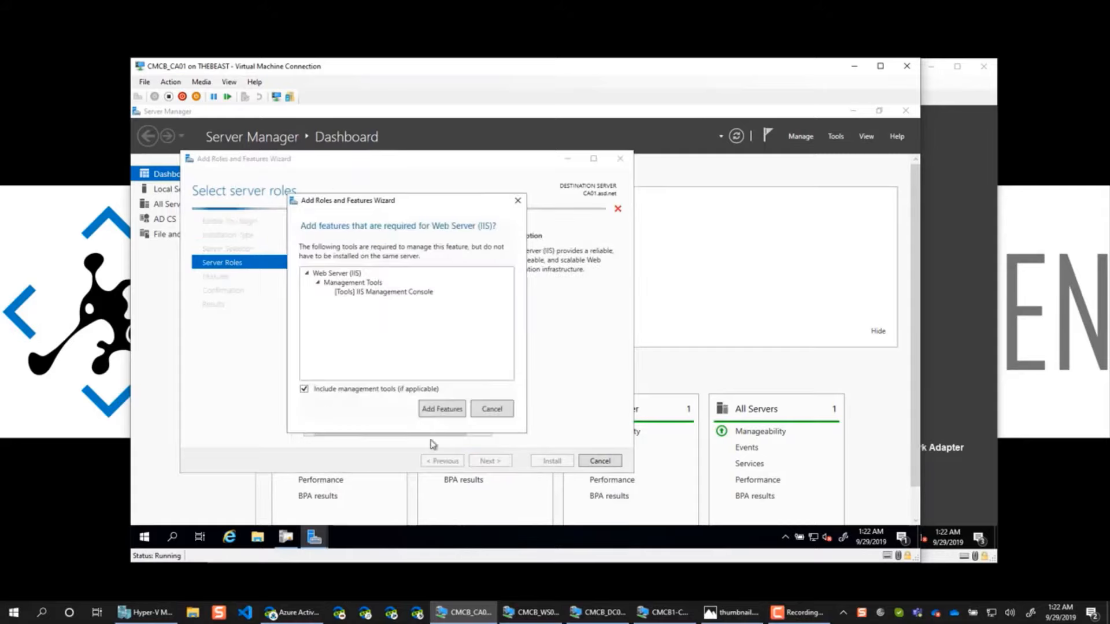
click(440, 412)
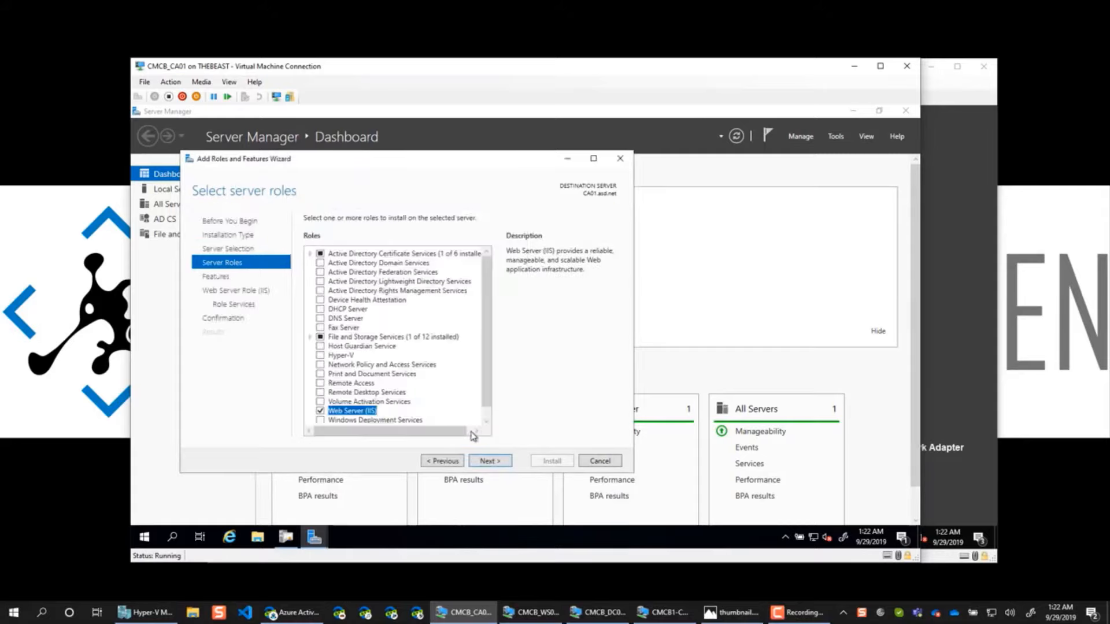
click(501, 463)
click(500, 461)
click(442, 461)
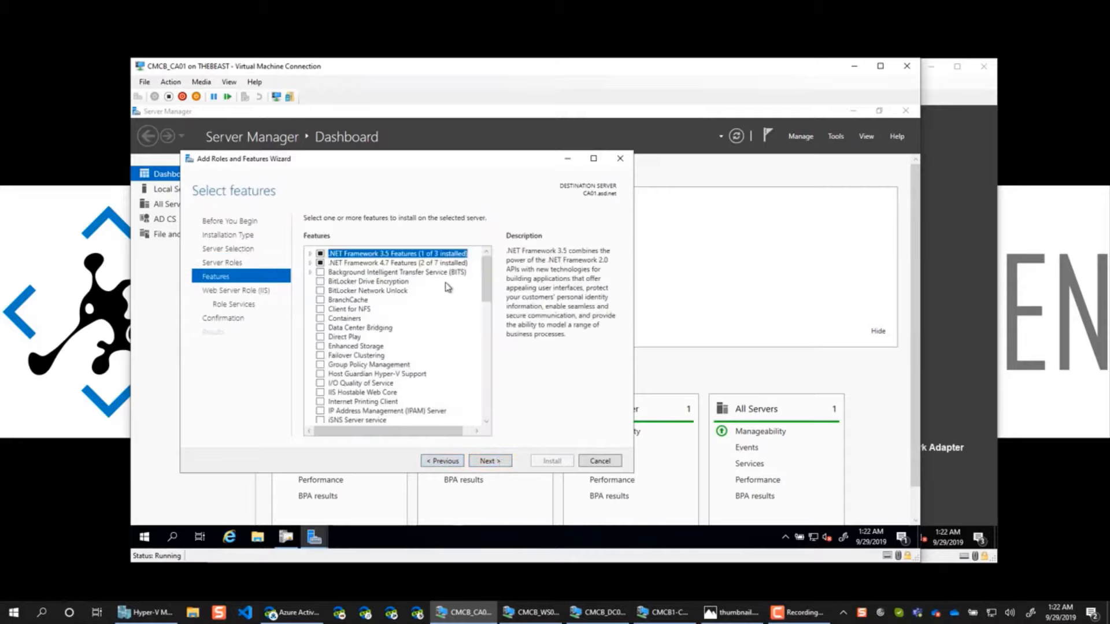
Review the available features, including Remote Server Administration Tools and its Feature Administration Tools, and continue without selecting any
drag(487, 278, 489, 344)
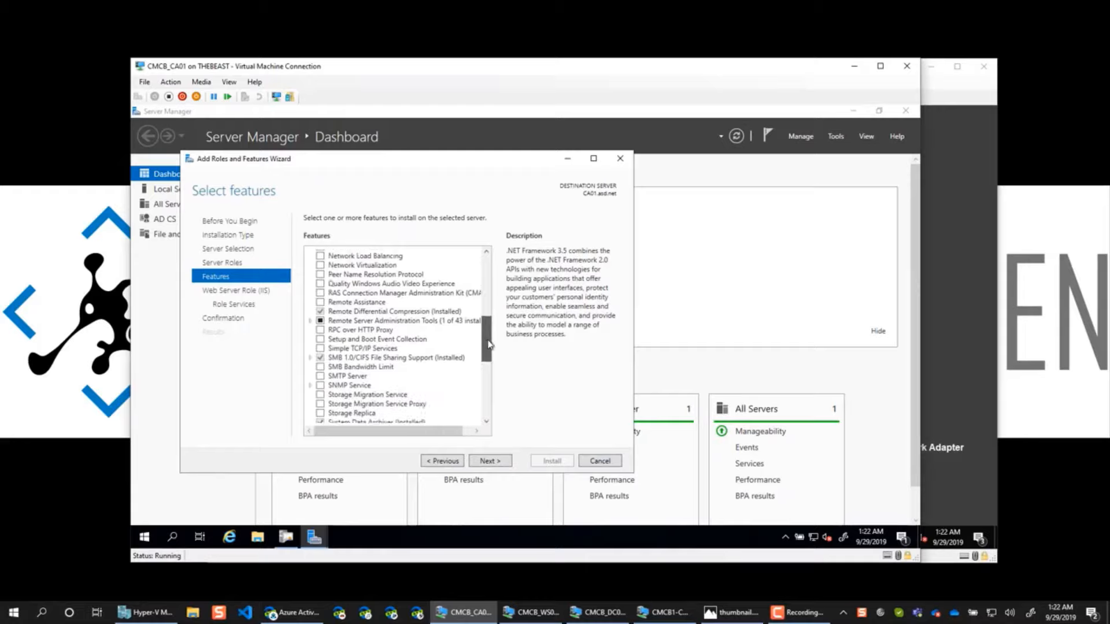
click(310, 321)
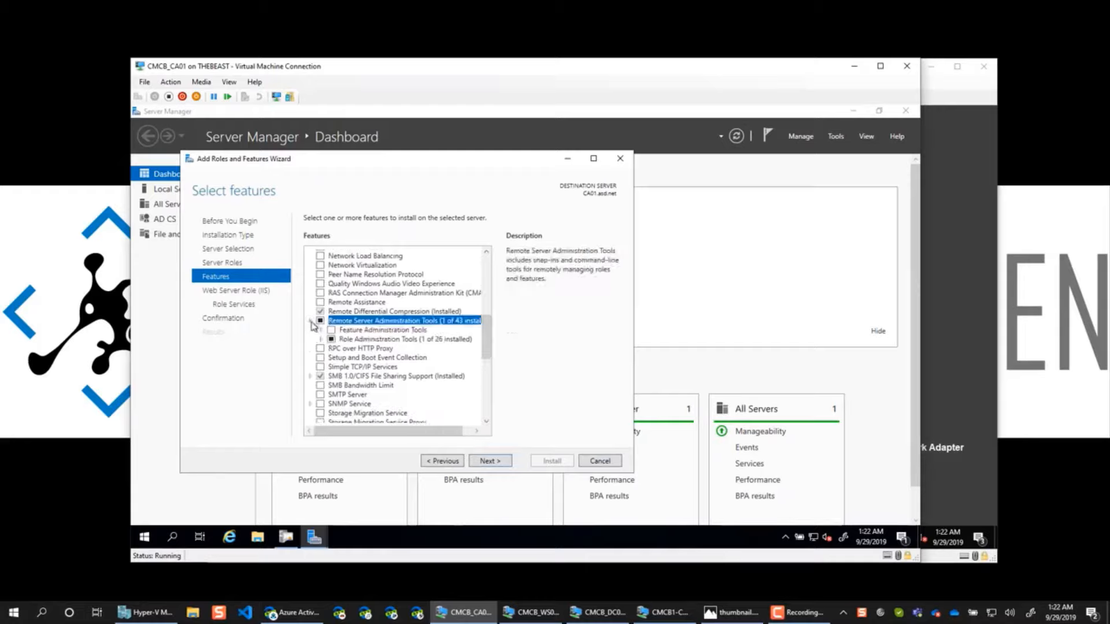
click(321, 330)
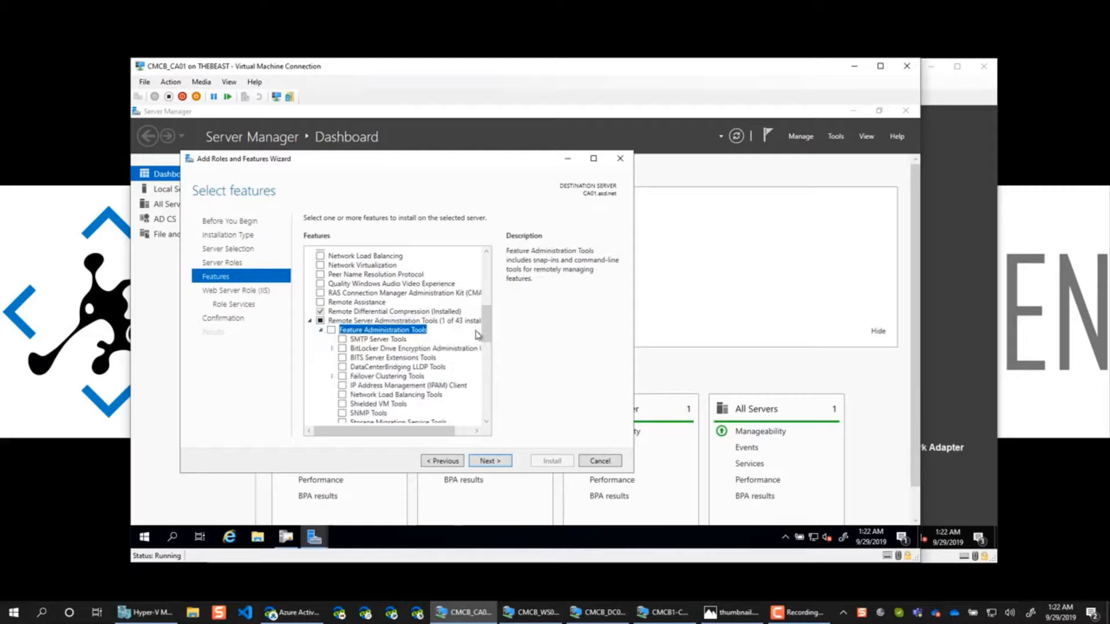
drag(482, 328, 499, 400)
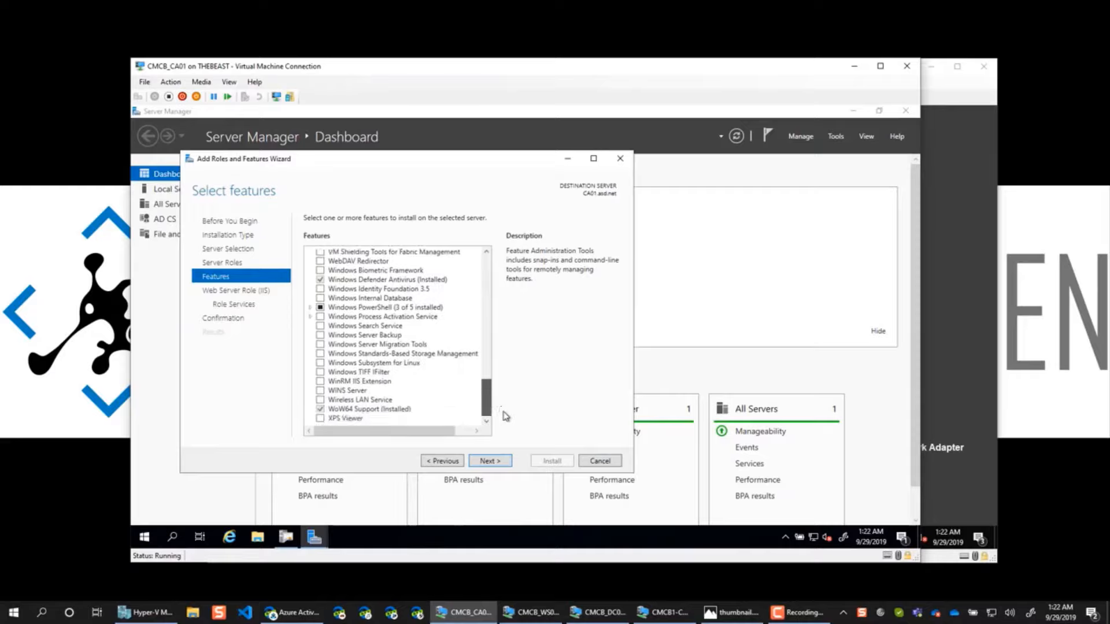
click(507, 464)
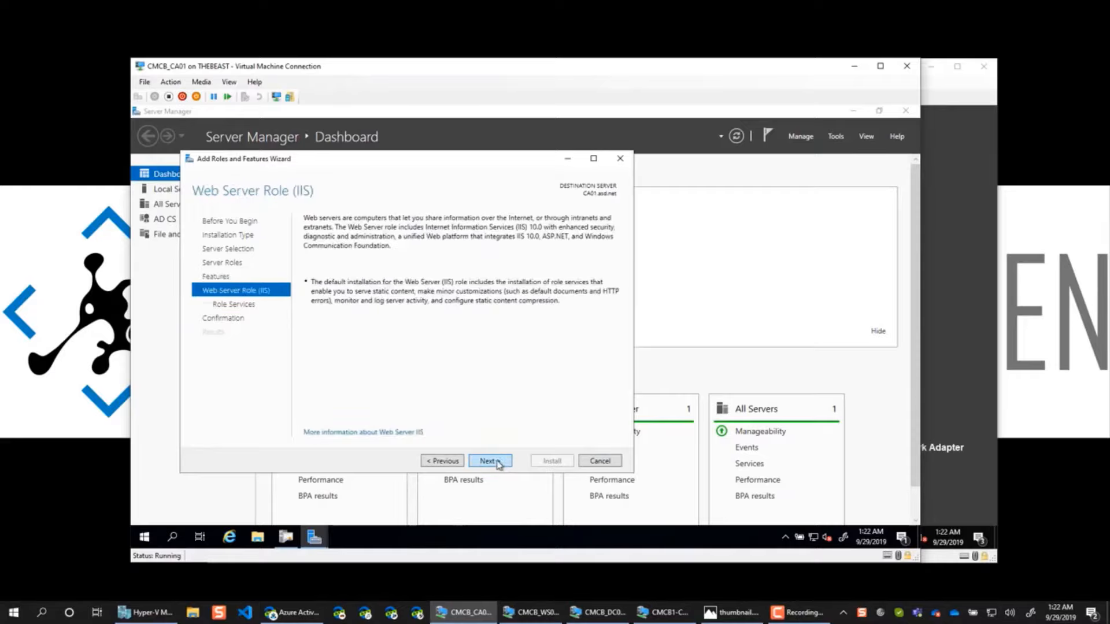
Add the Basic Authentication, Windows Authentication and Digest Authentication security role services to the Web Server (IIS) installation
click(498, 464)
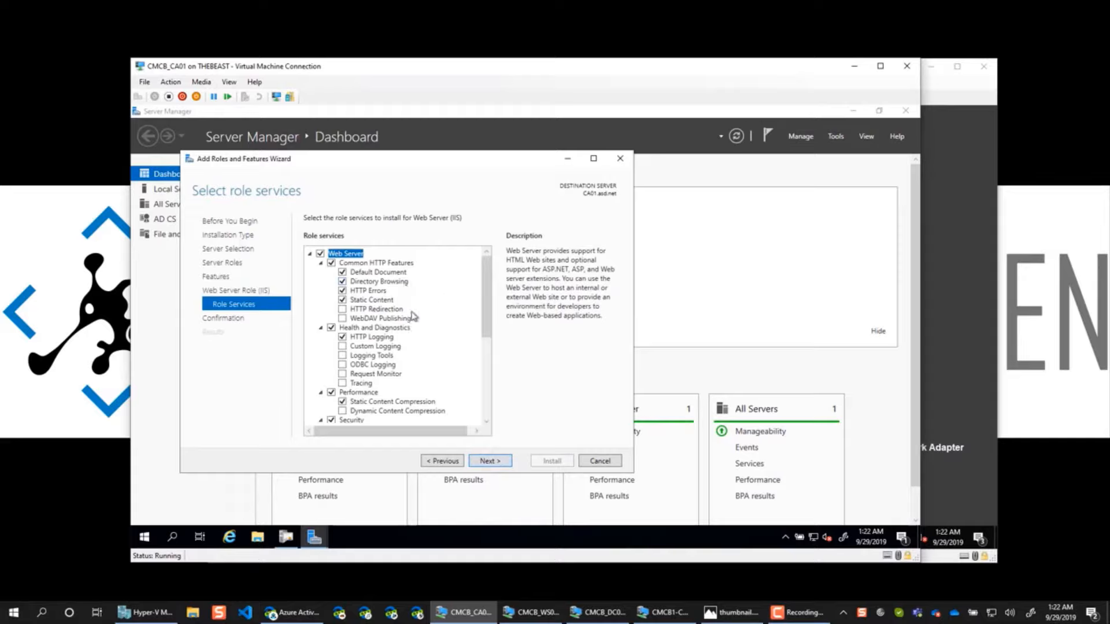
drag(485, 298, 485, 366)
click(342, 301)
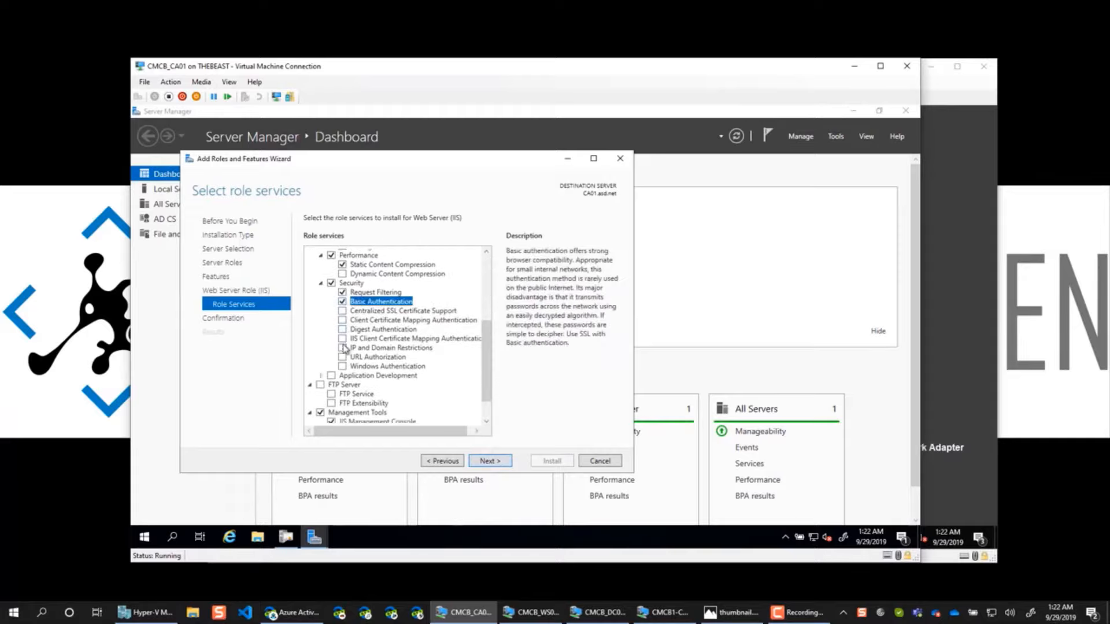
click(342, 366)
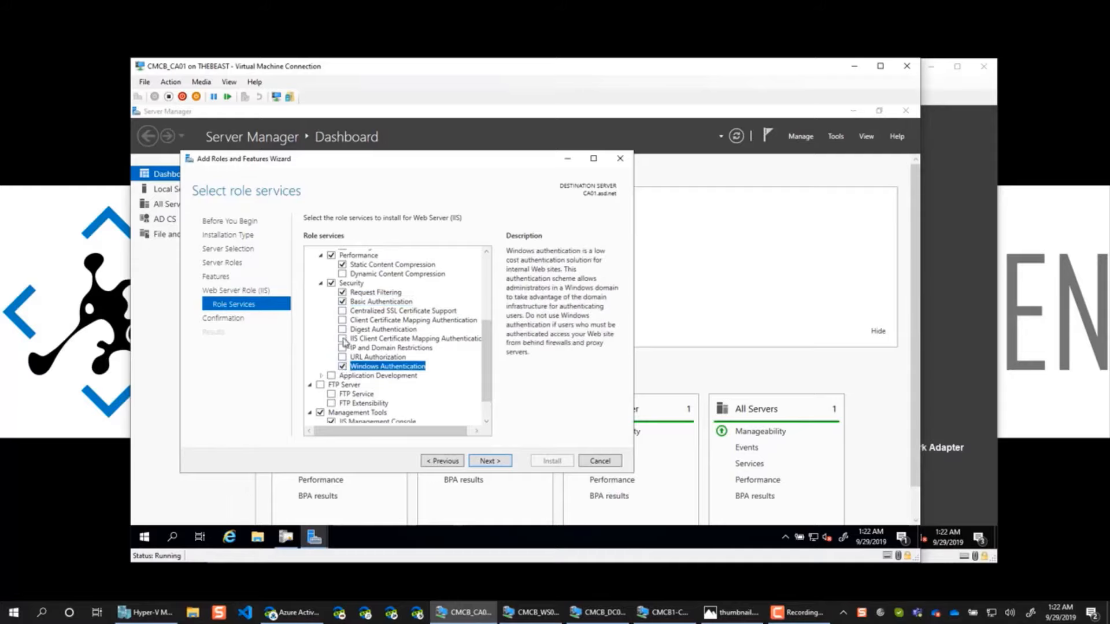
click(343, 329)
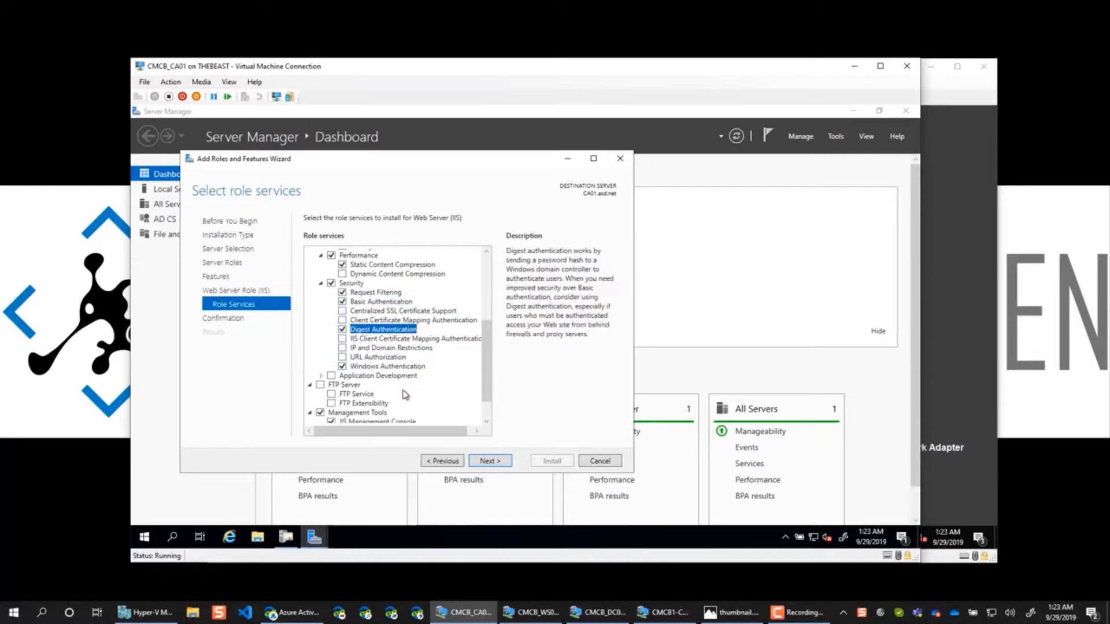
scroll(363, 356, down, 1)
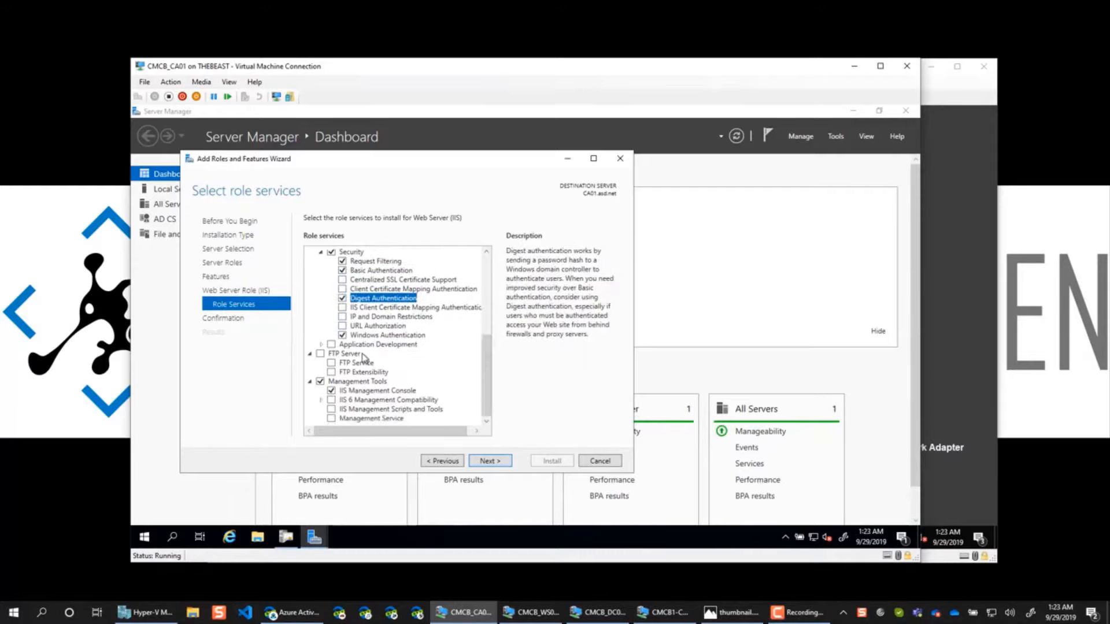
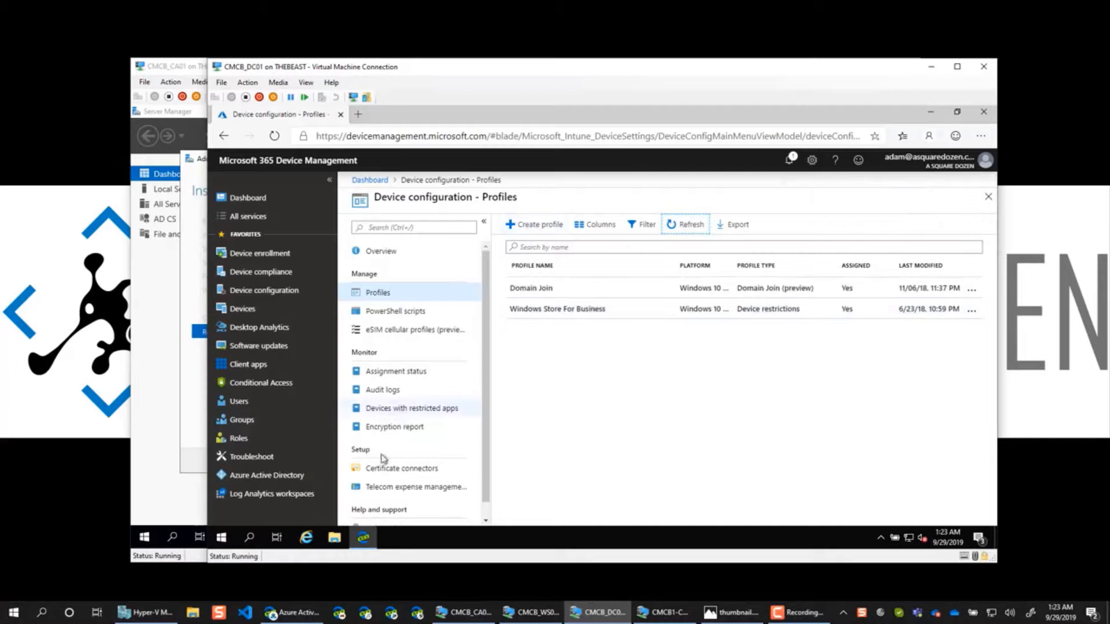
Launch certlm.msc on the domain controller and show the certificates in the local computer's Personal store
click(223, 540)
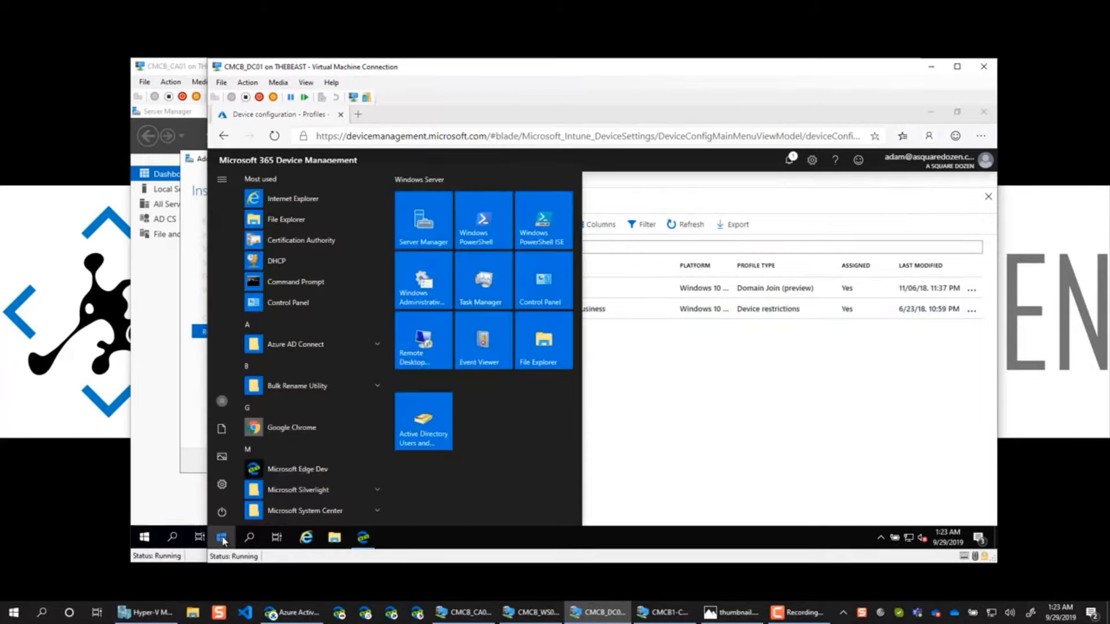
text(certlm)
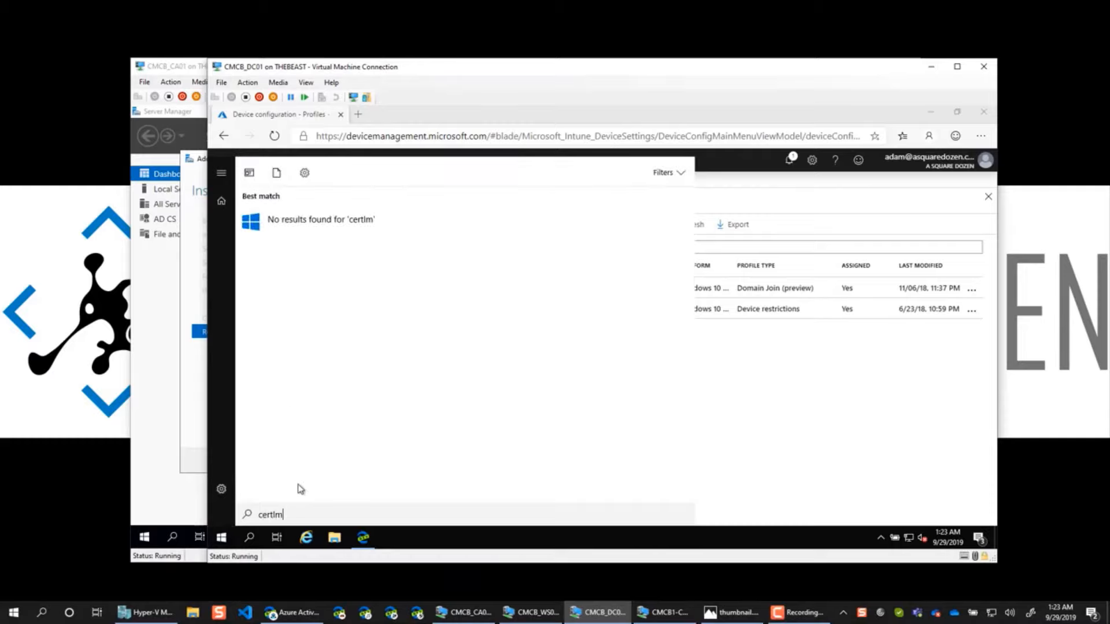
text(.msc)
key(Return)
click(547, 393)
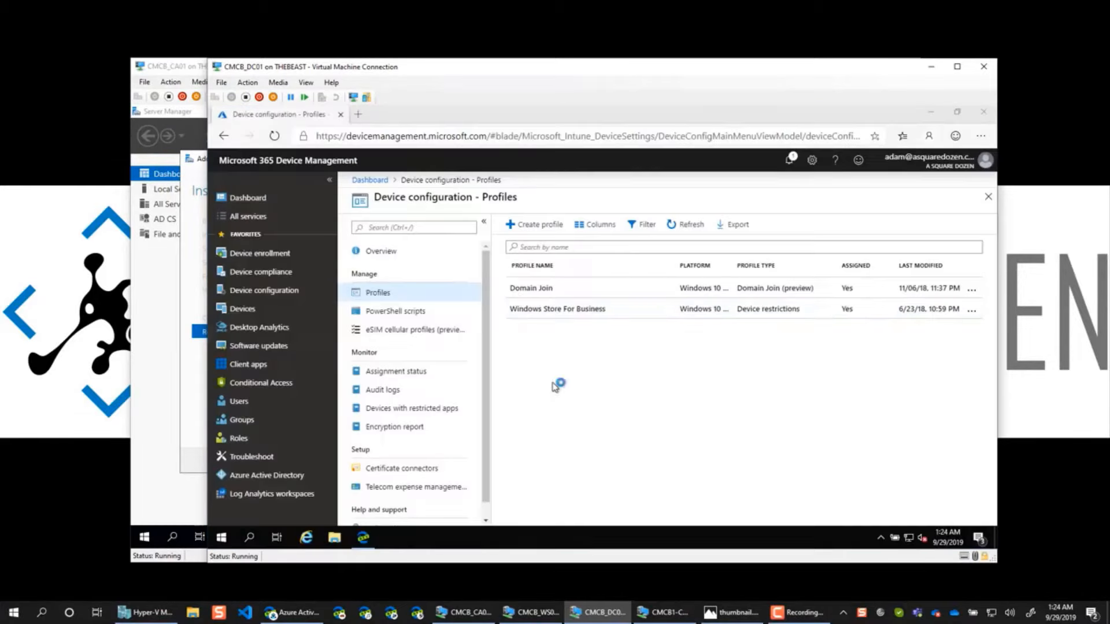
double_click(251, 331)
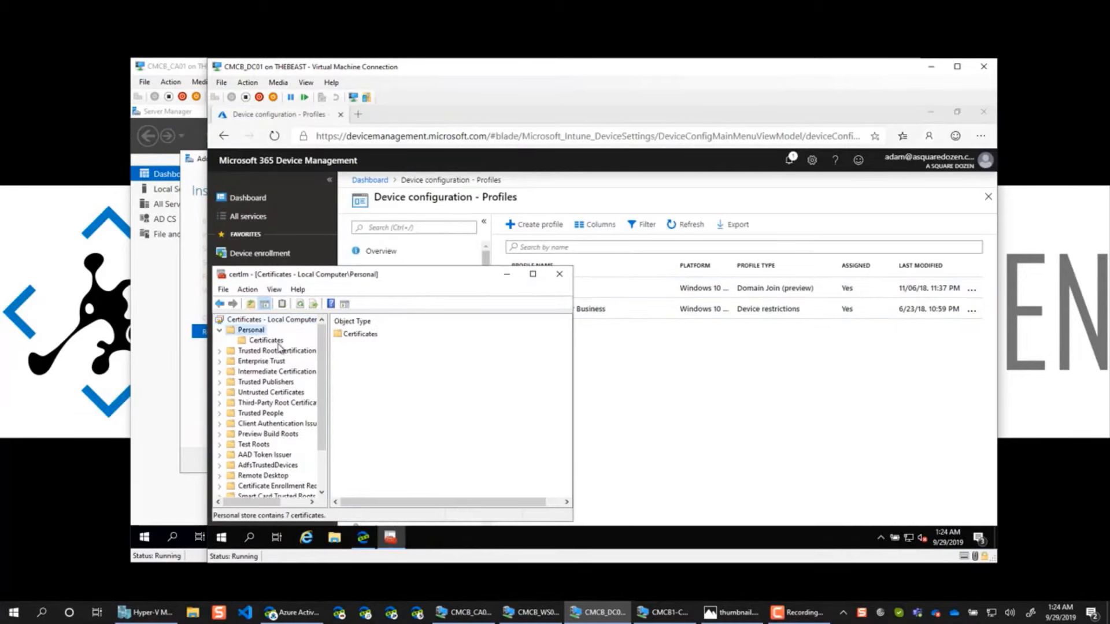
click(274, 342)
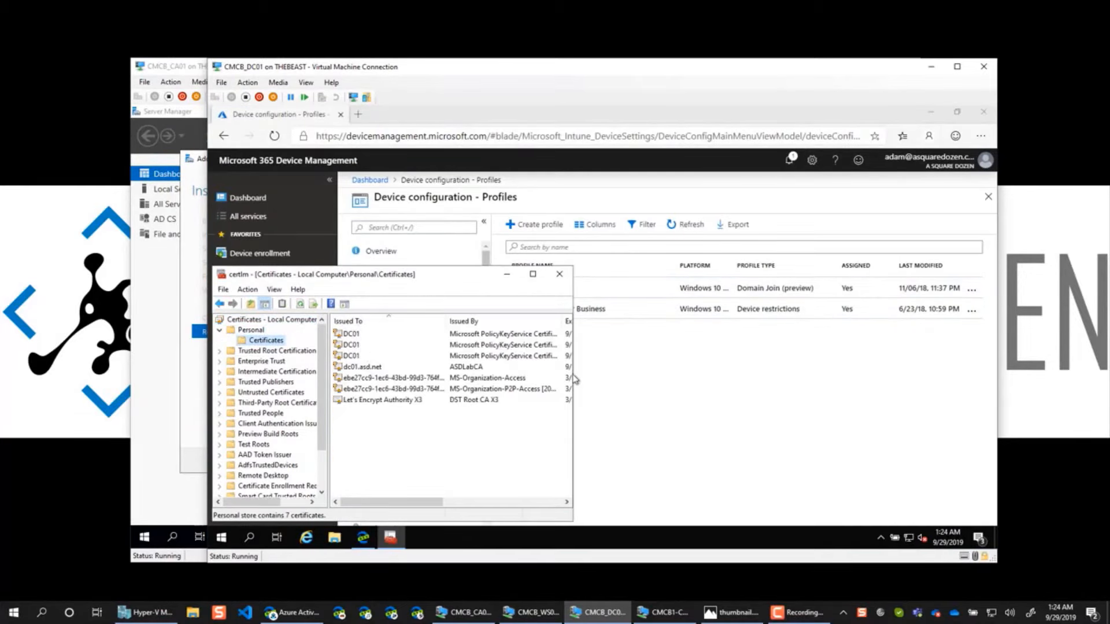
Open the dc01.asd.net certificate and view the ASDLabCA root certificate from its certification path
click(443, 373)
right_click(427, 371)
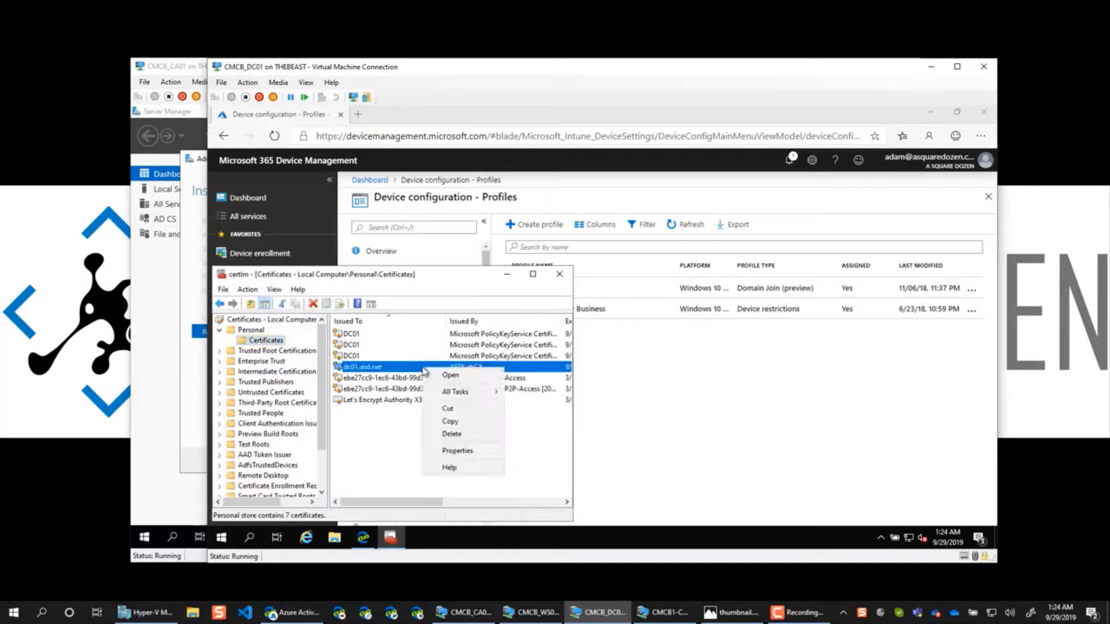
click(458, 378)
click(267, 252)
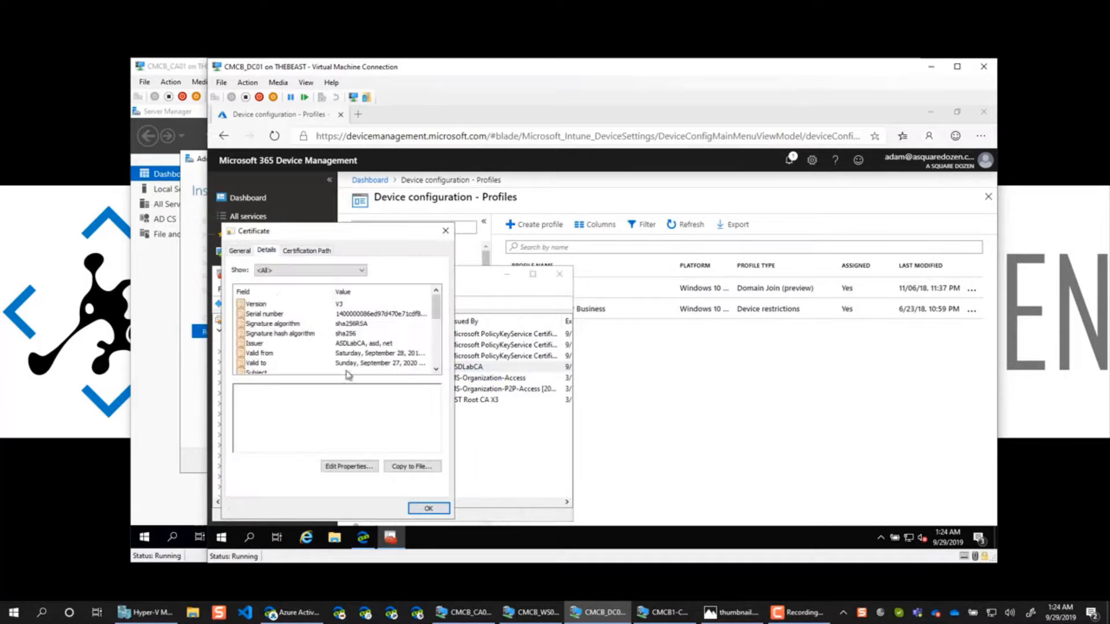
click(317, 249)
click(278, 282)
click(404, 409)
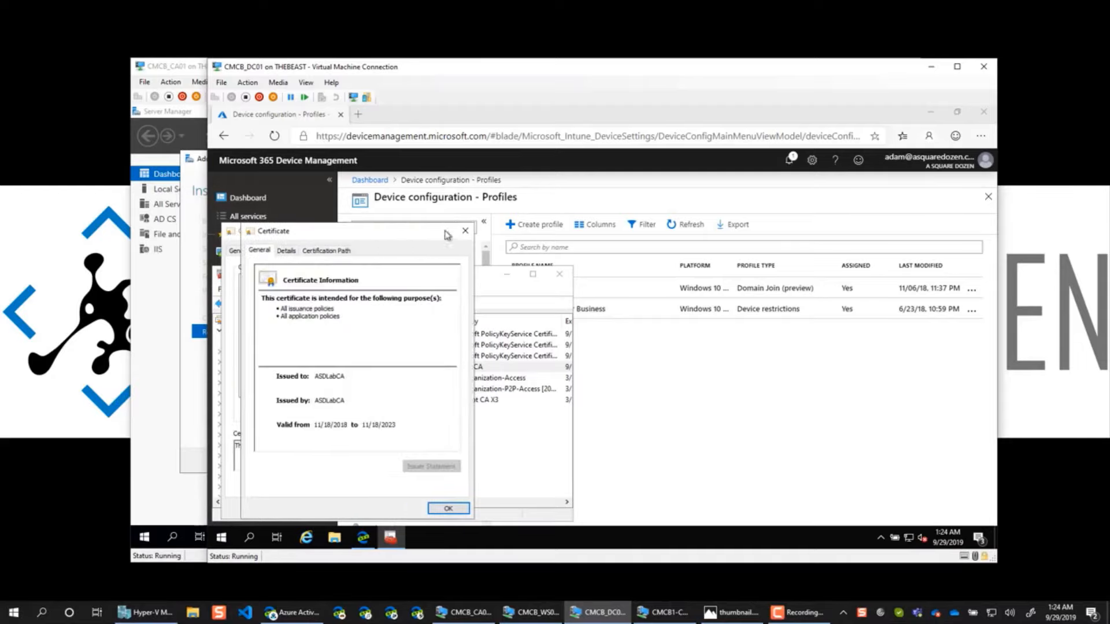
drag(445, 234, 546, 231)
click(266, 287)
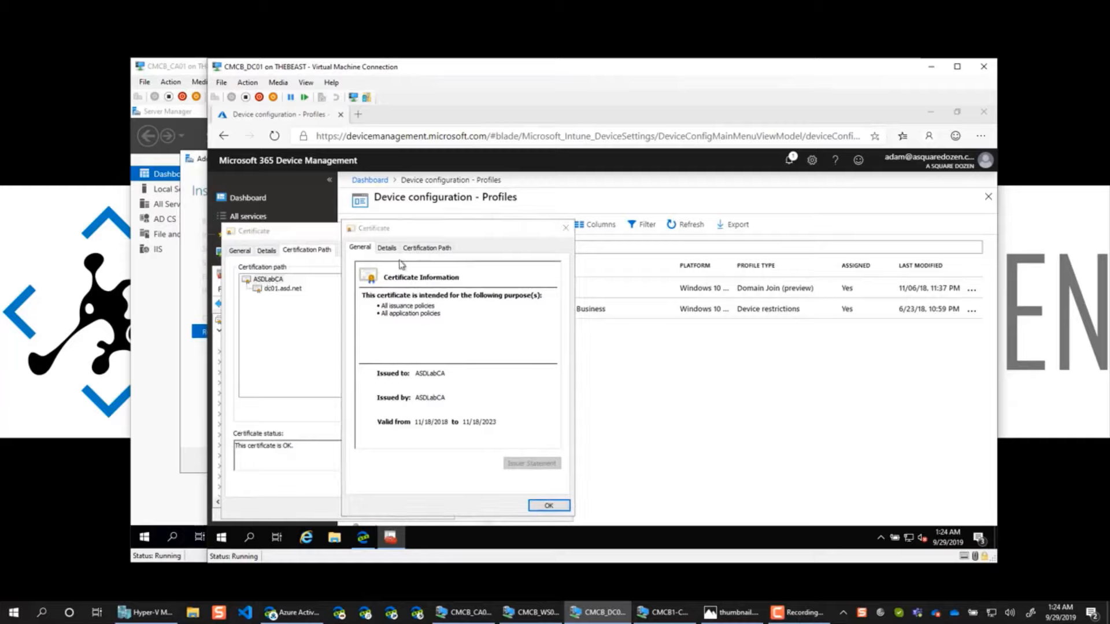
Start exporting the ASDLabCA root certificate to a file in DER encoded binary X.509 (.CER) format
click(388, 248)
click(541, 464)
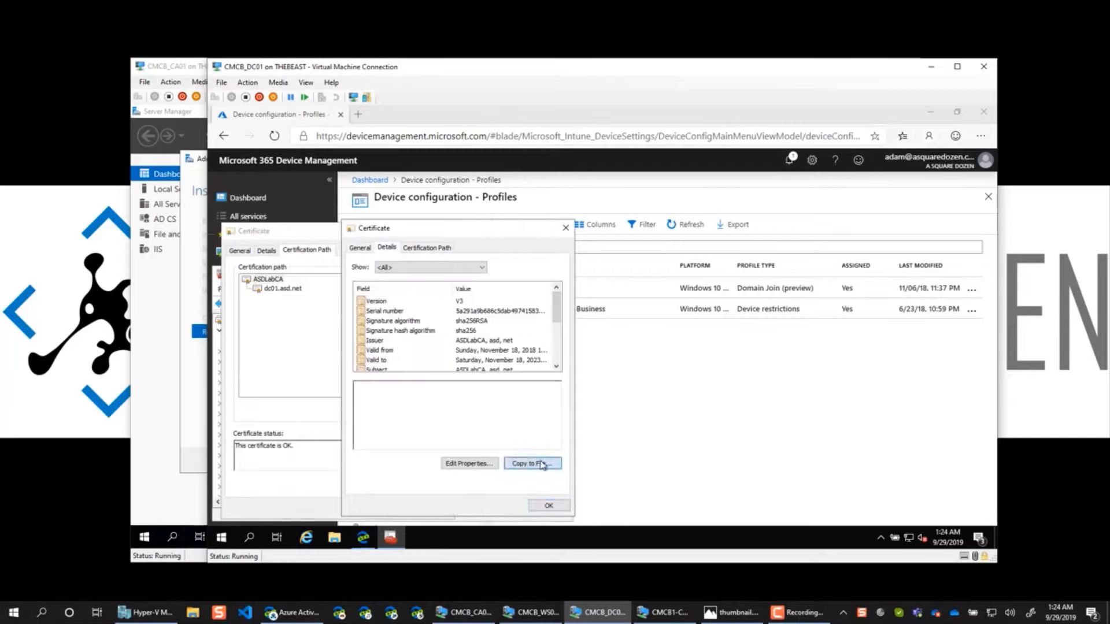
click(537, 508)
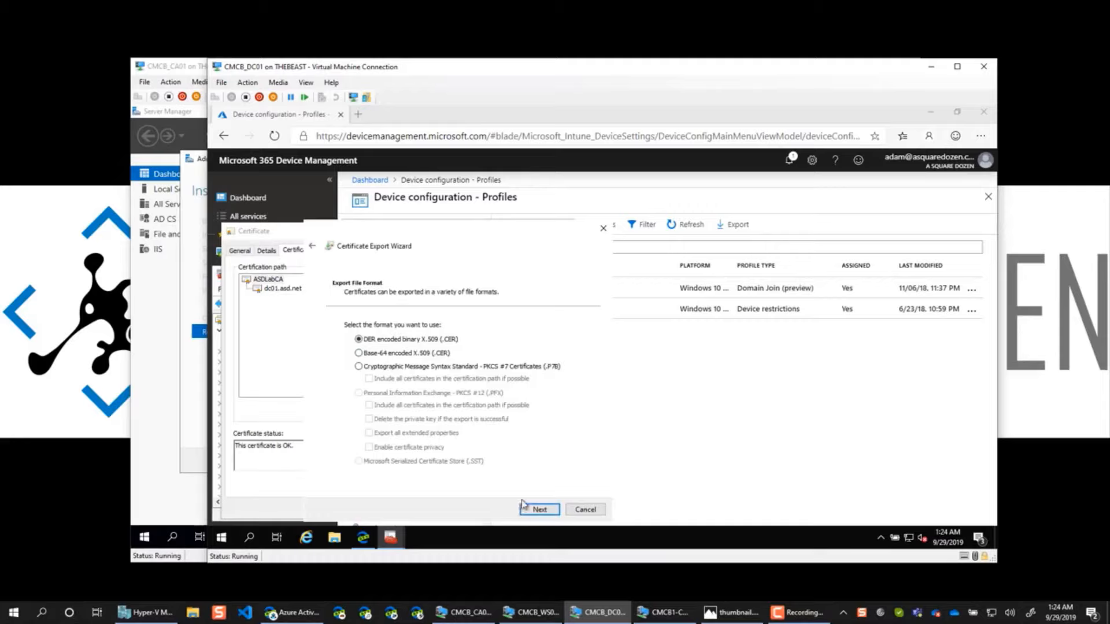
click(538, 509)
Set the export file to RootCA on the Desktop and complete the certificate export
click(556, 337)
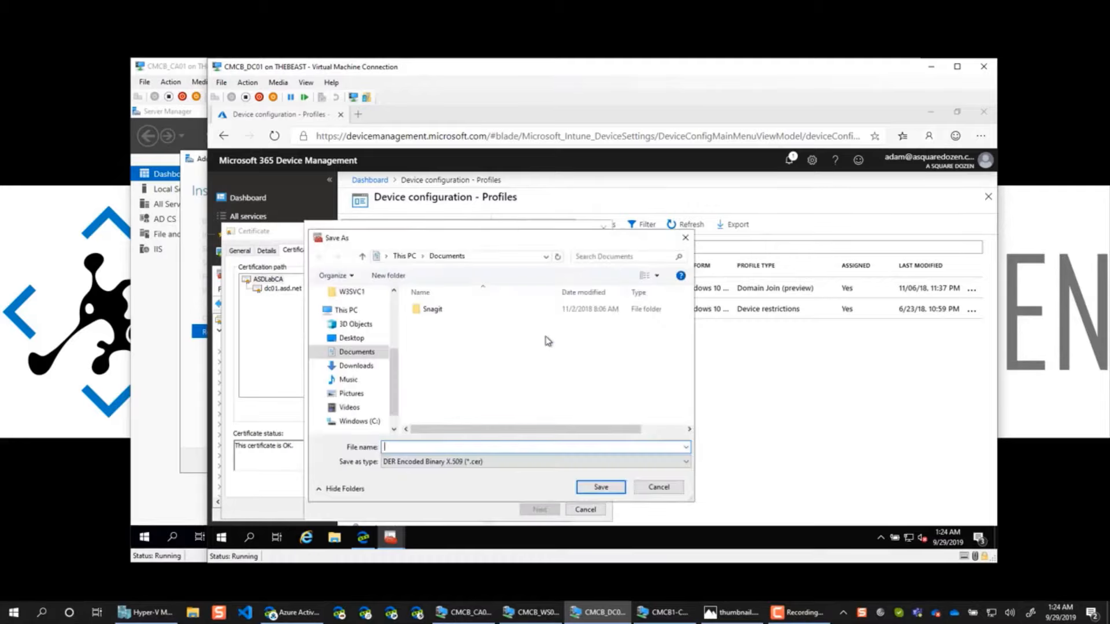
scroll(393, 355, up, 3)
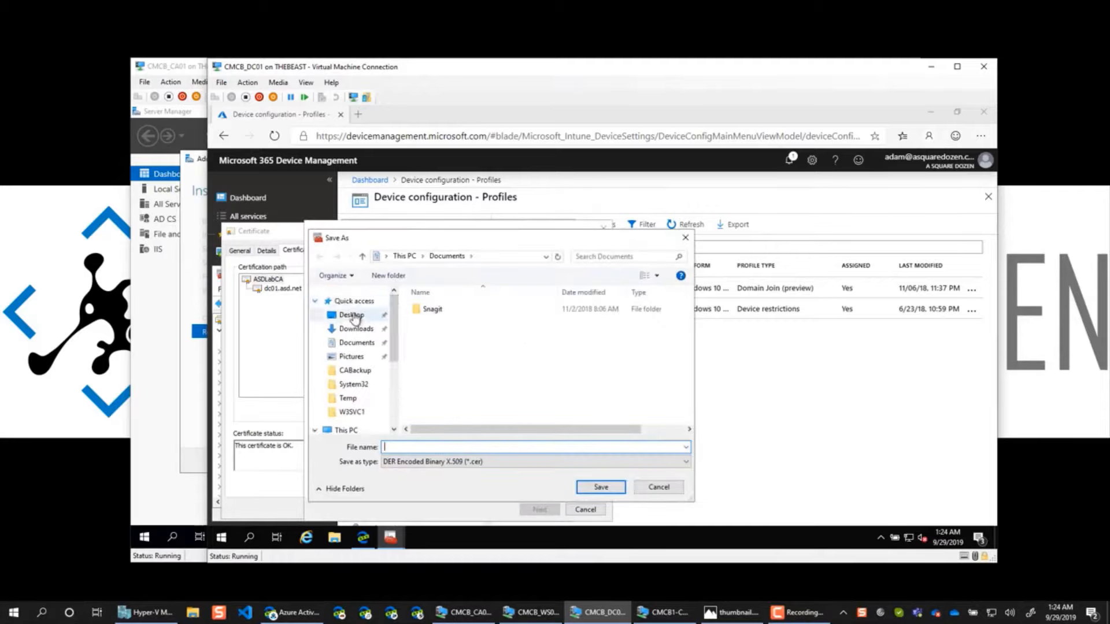
click(352, 314)
click(441, 447)
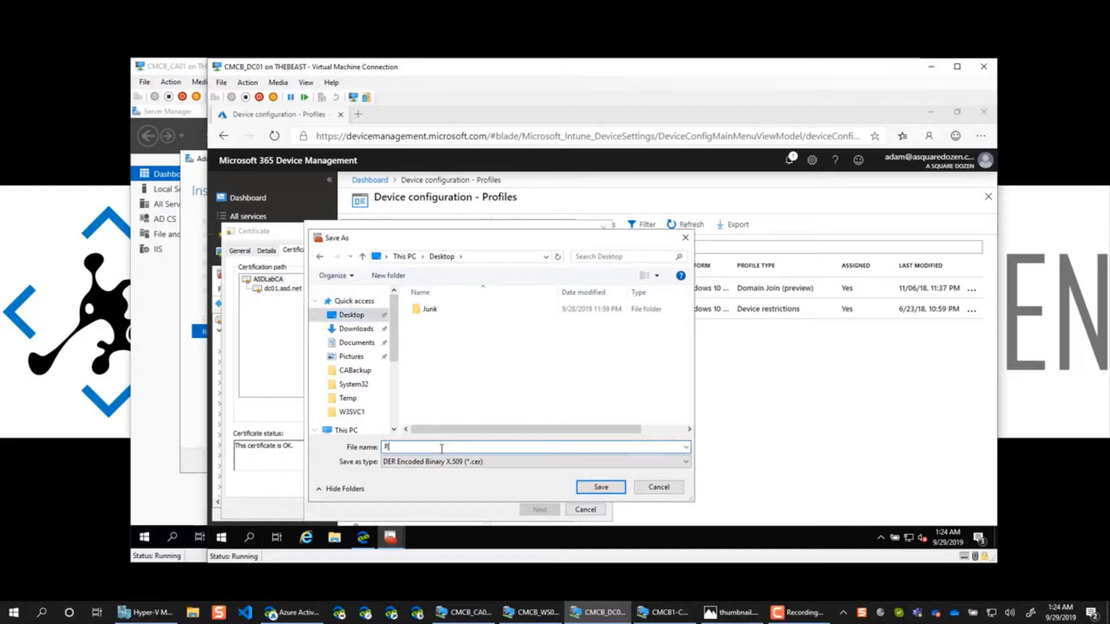
text(RootCA)
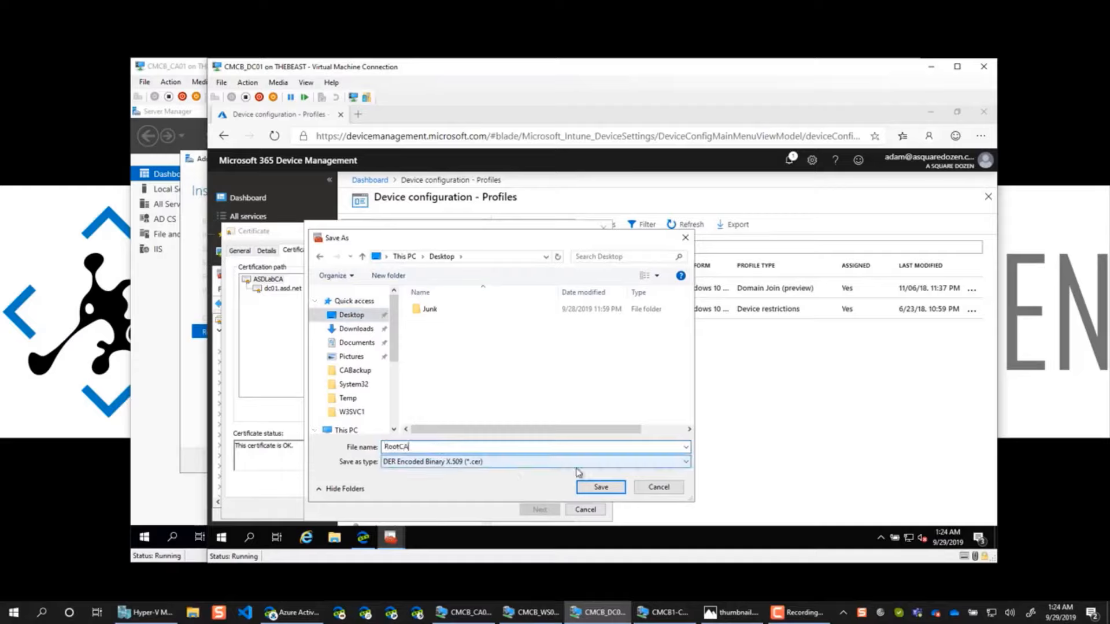
click(601, 488)
click(538, 509)
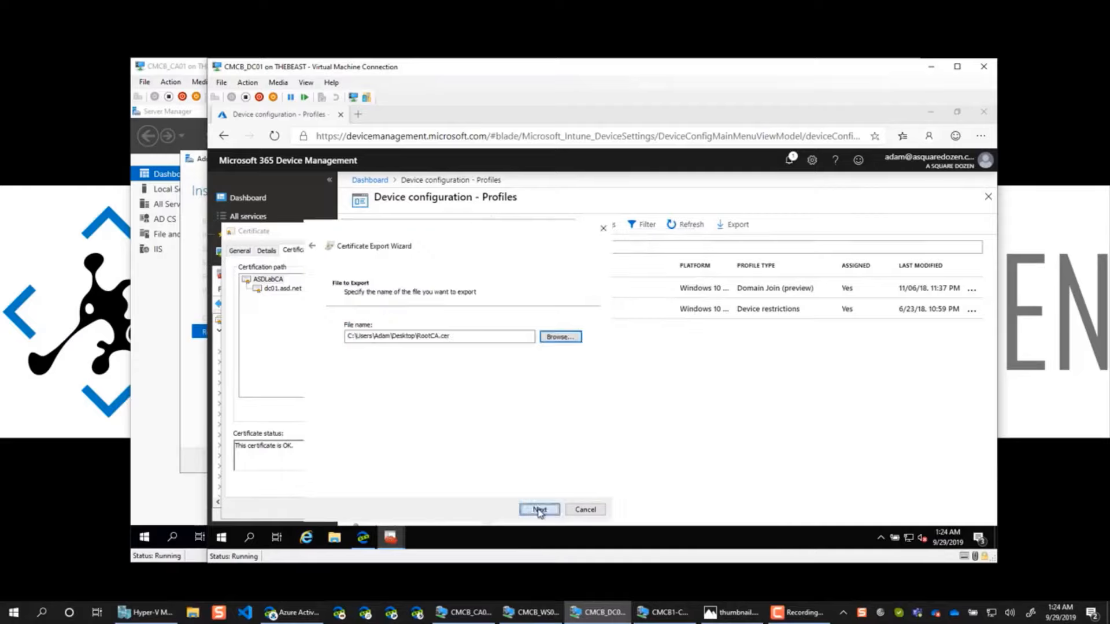
click(538, 510)
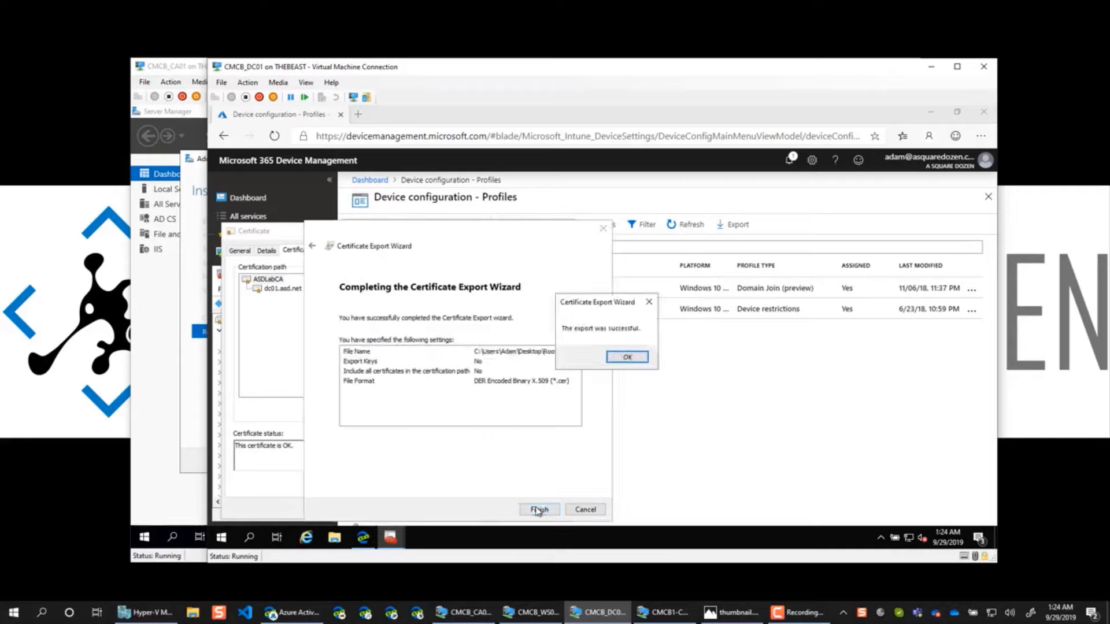
click(619, 362)
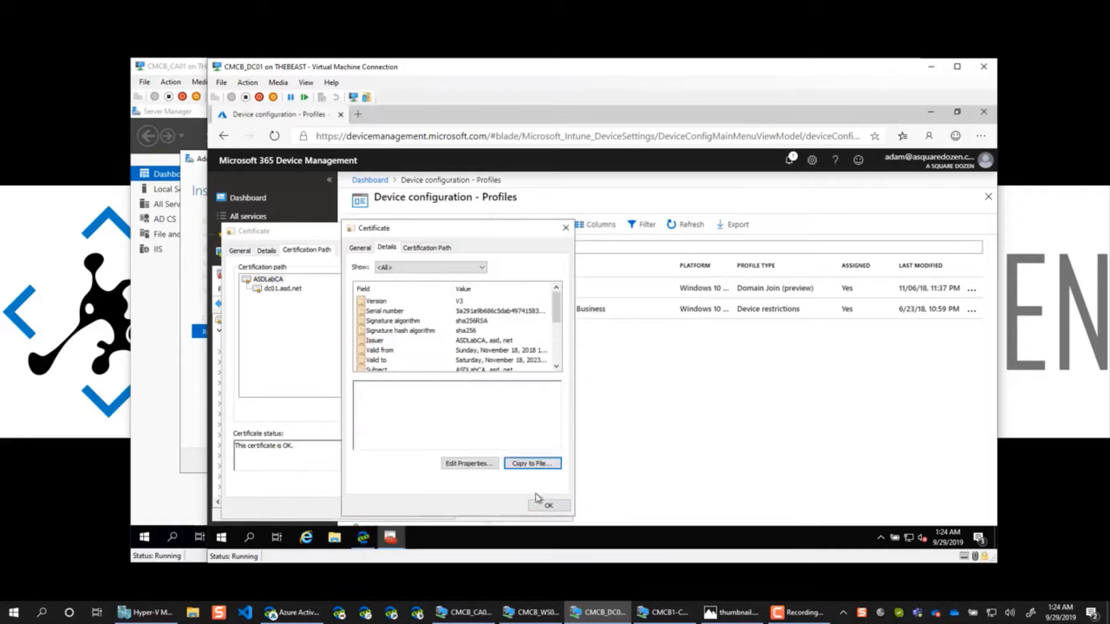
Close both certificate windows and the local computer certificates console
click(549, 505)
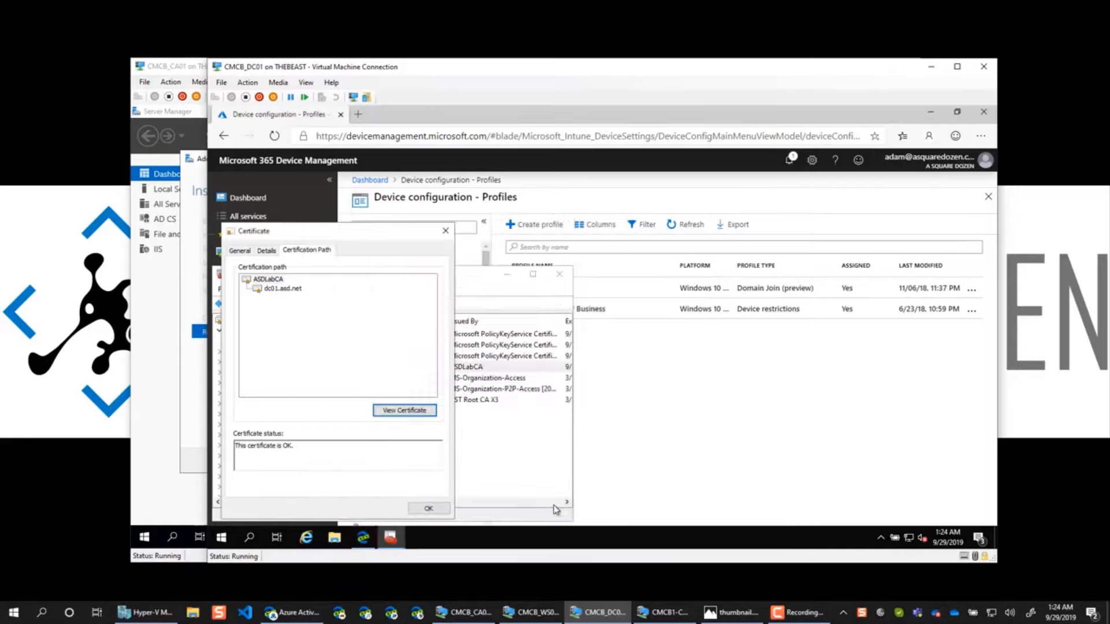
click(431, 512)
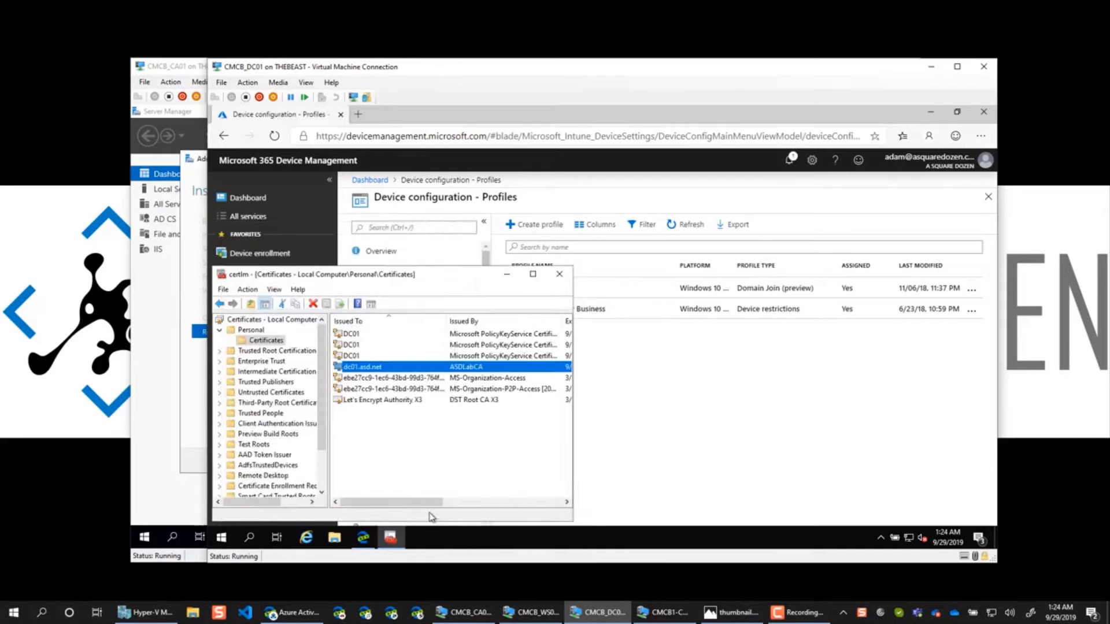
click(559, 274)
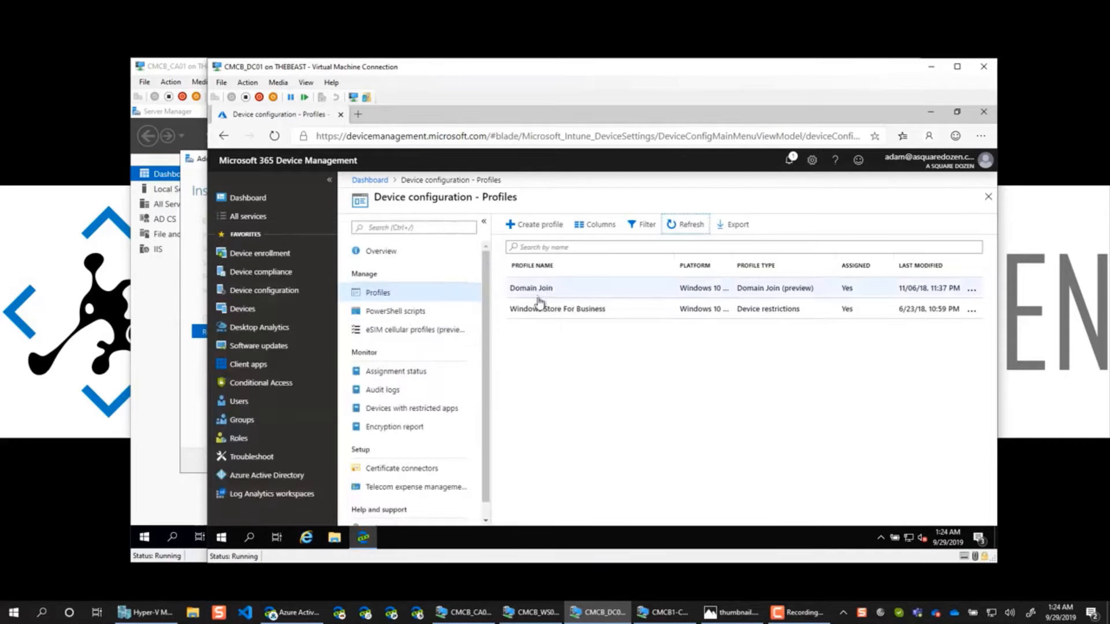
Start a new device configuration profile named Win10RootCA for Windows 10 and later, with profile type Trusted certificate
click(537, 225)
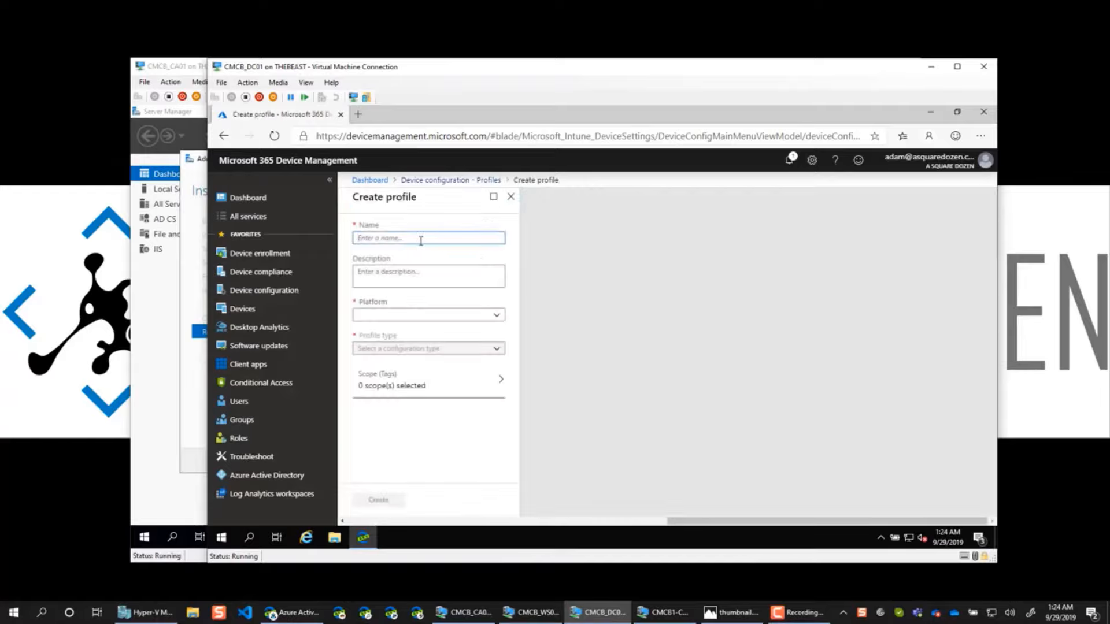
text(Roo)
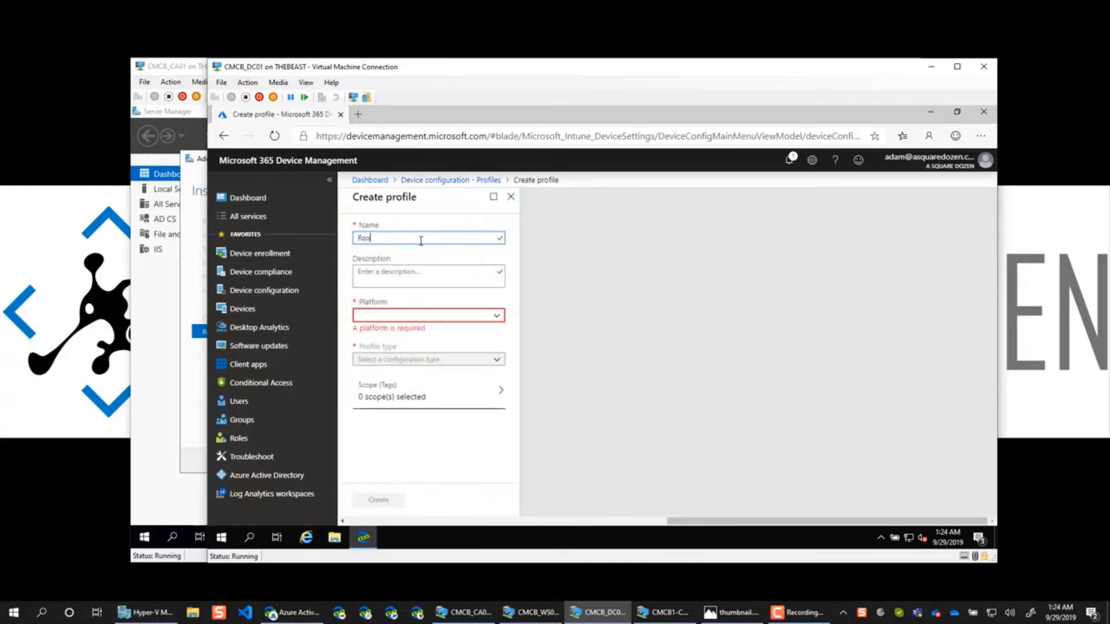
key(BackSpace)
key(BackSpace)
text(Win10Root)
click(460, 317)
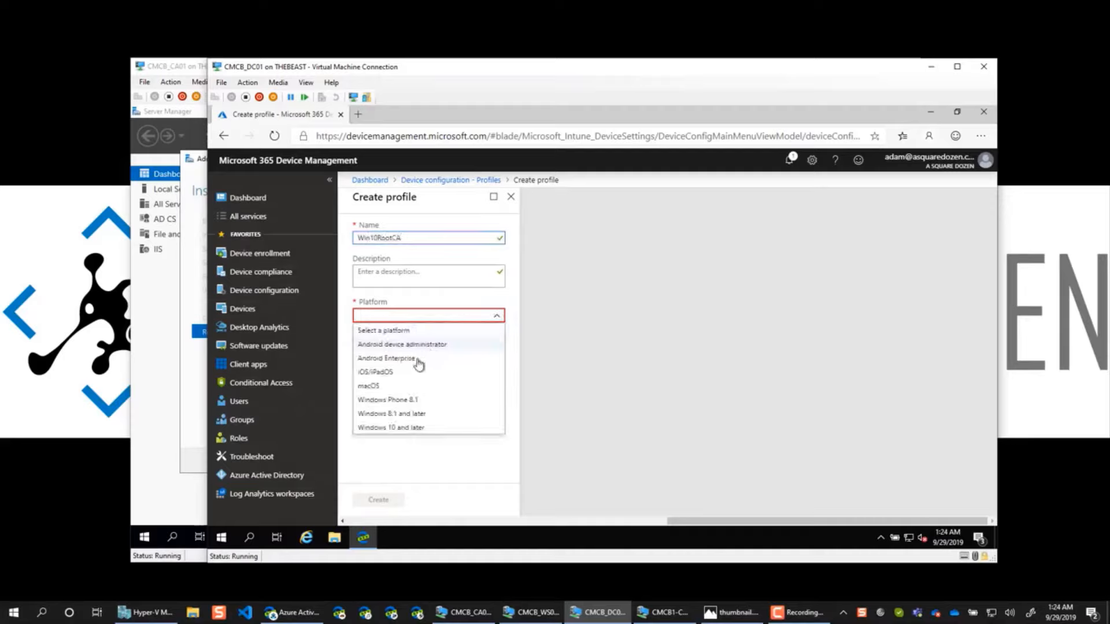
click(420, 428)
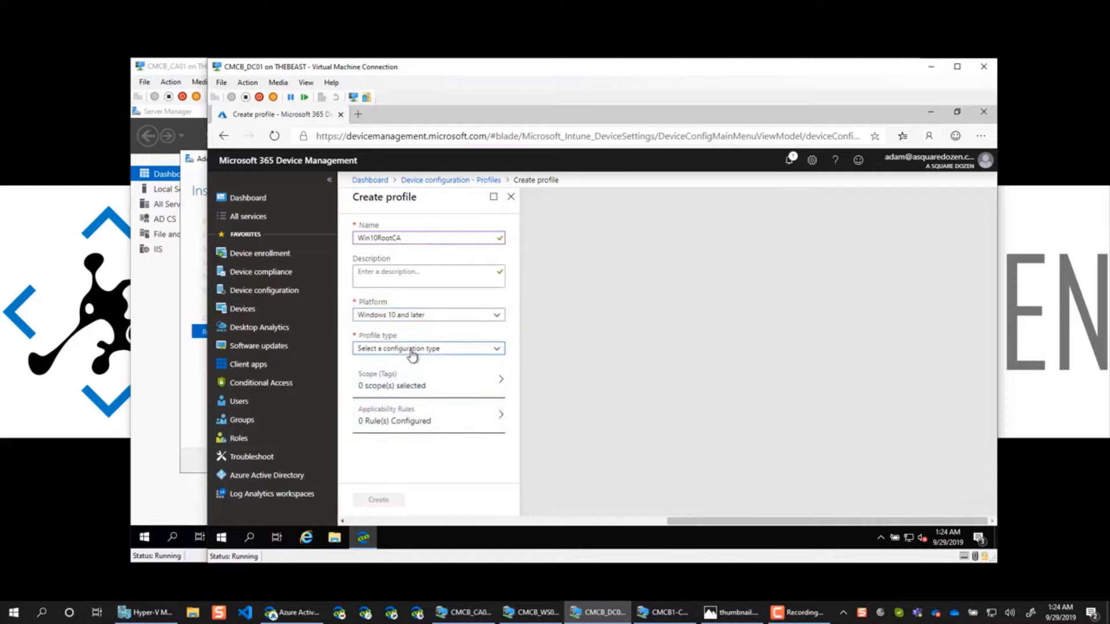
click(412, 350)
scroll(441, 317, down, 1)
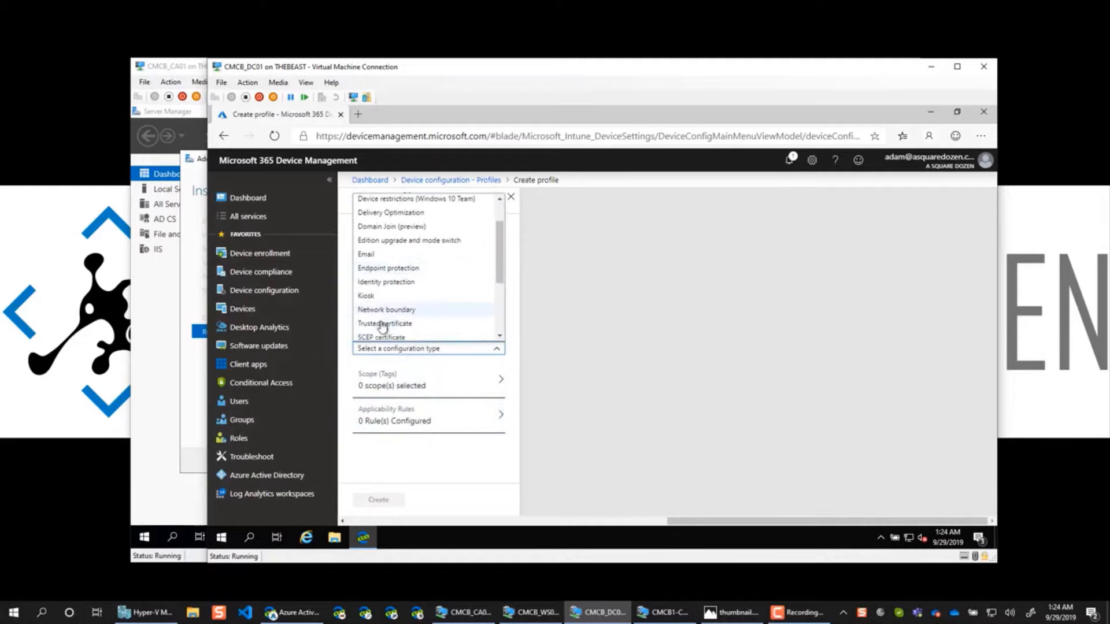
click(380, 325)
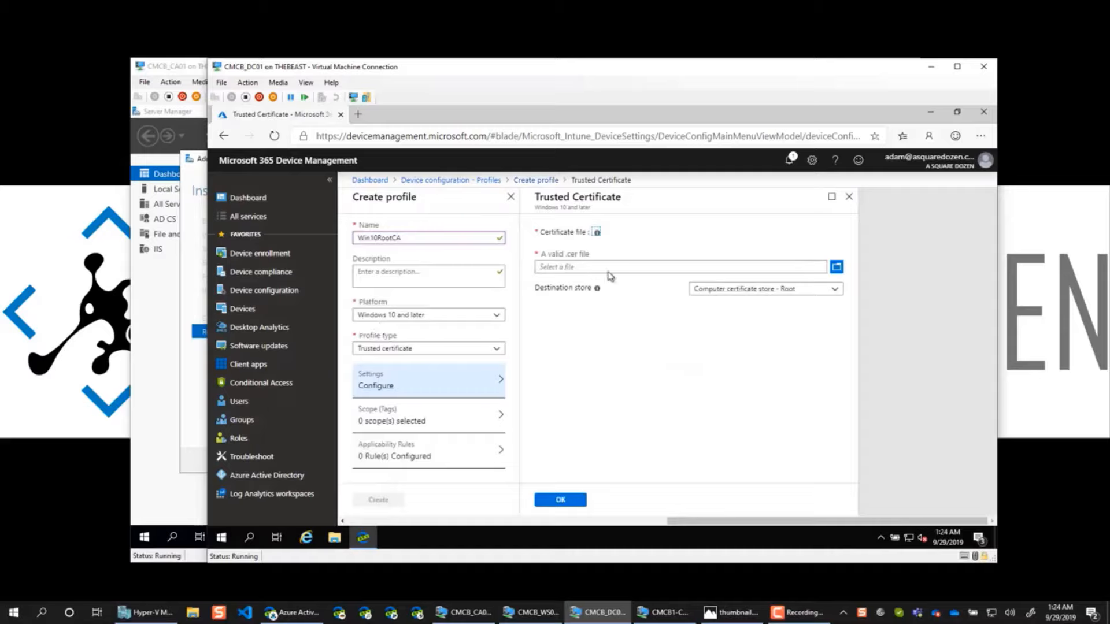
Upload RootCA.cer from the Desktop as the profile's trusted certificate and create the profile
click(836, 266)
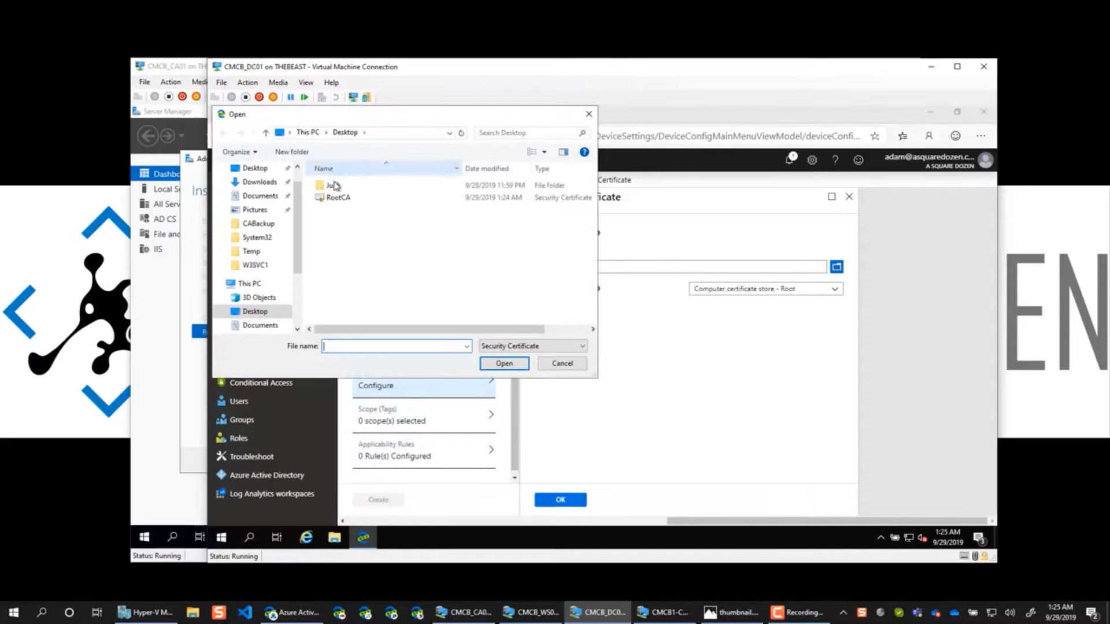
click(439, 197)
click(504, 363)
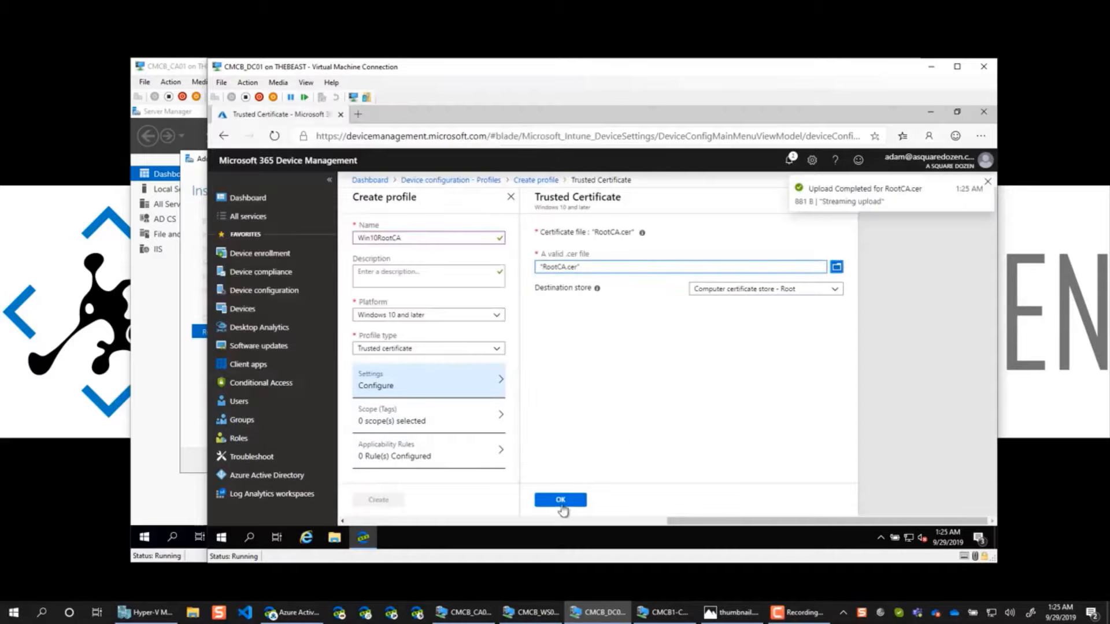
click(560, 502)
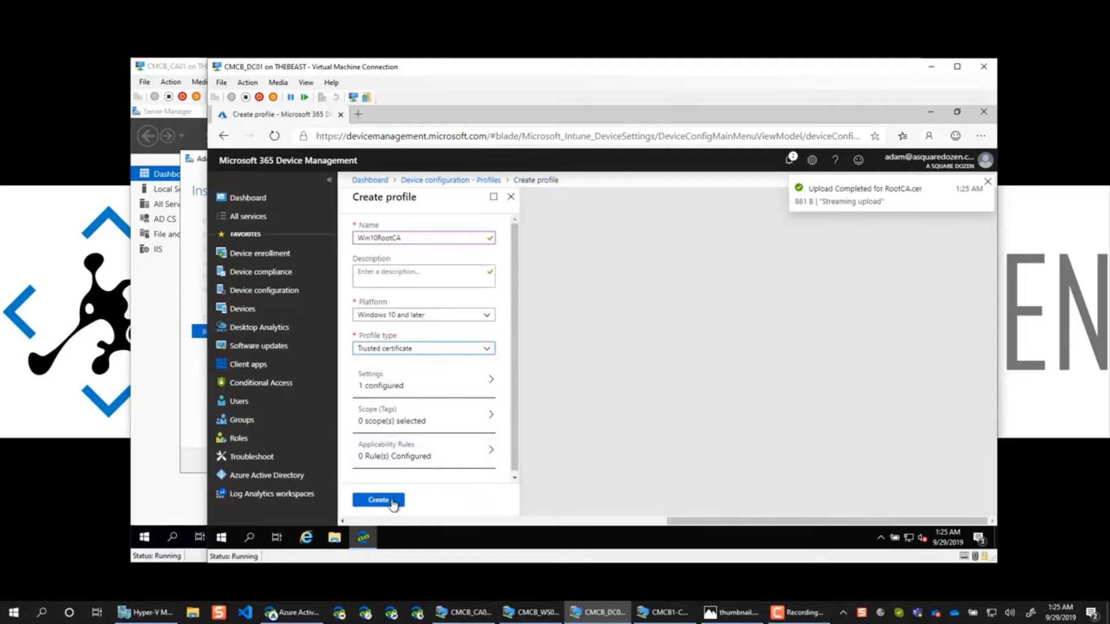
click(385, 500)
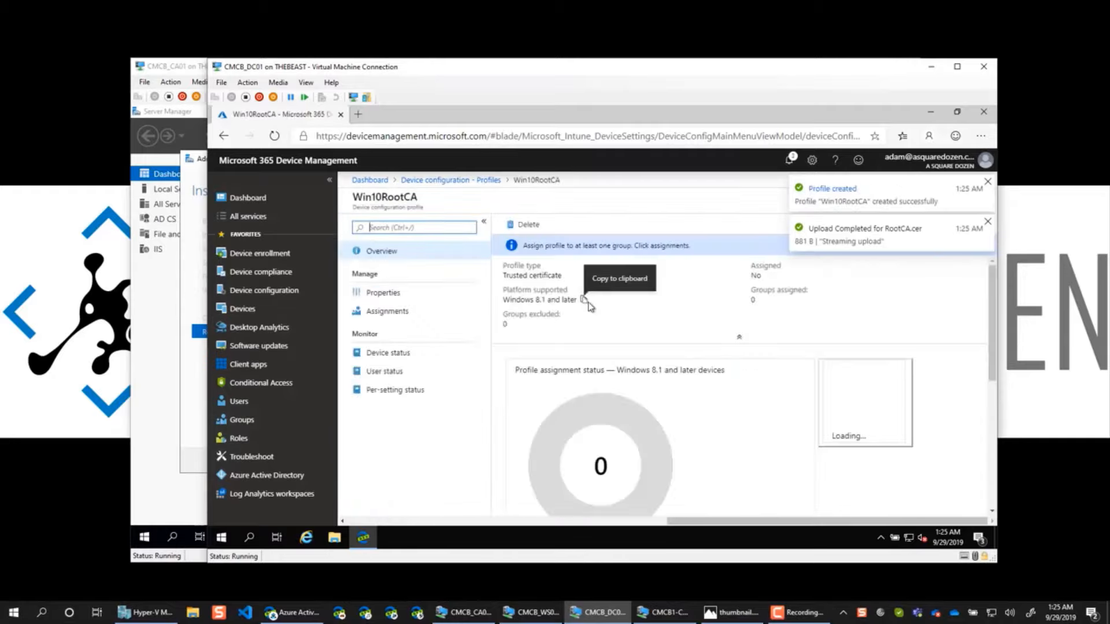
Assign the Win10RootCA profile to All Devices and save the assignment
click(384, 316)
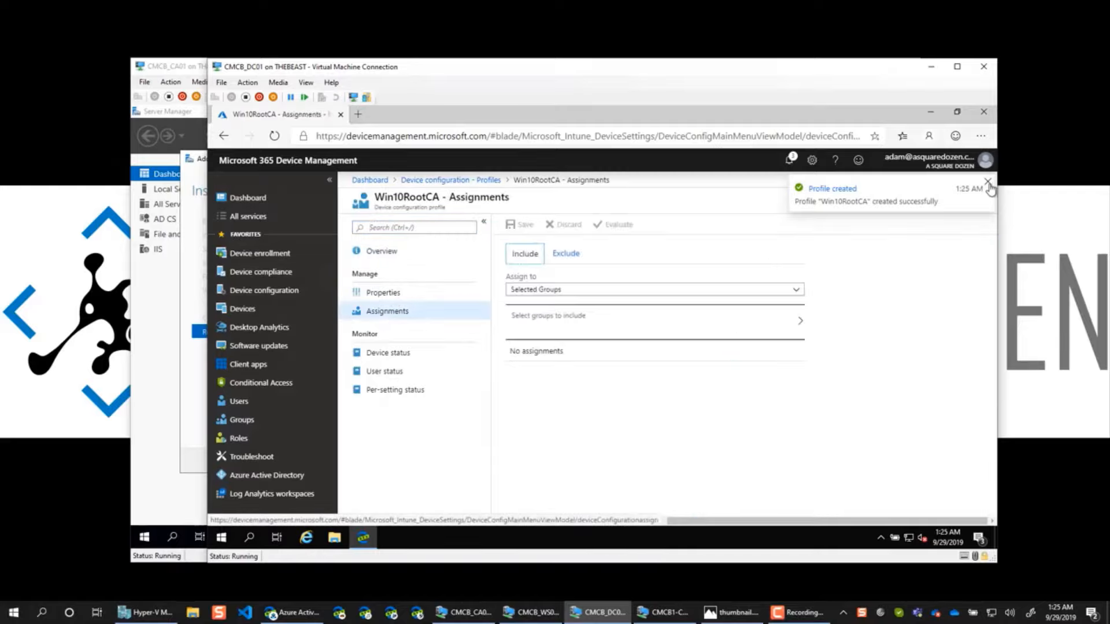
click(588, 289)
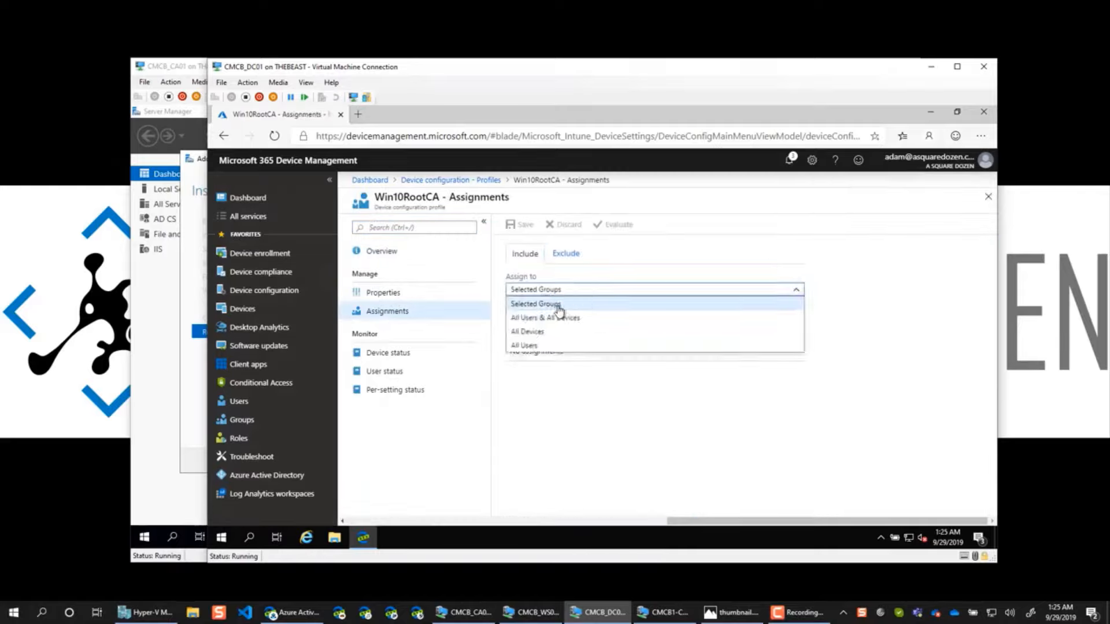
click(531, 332)
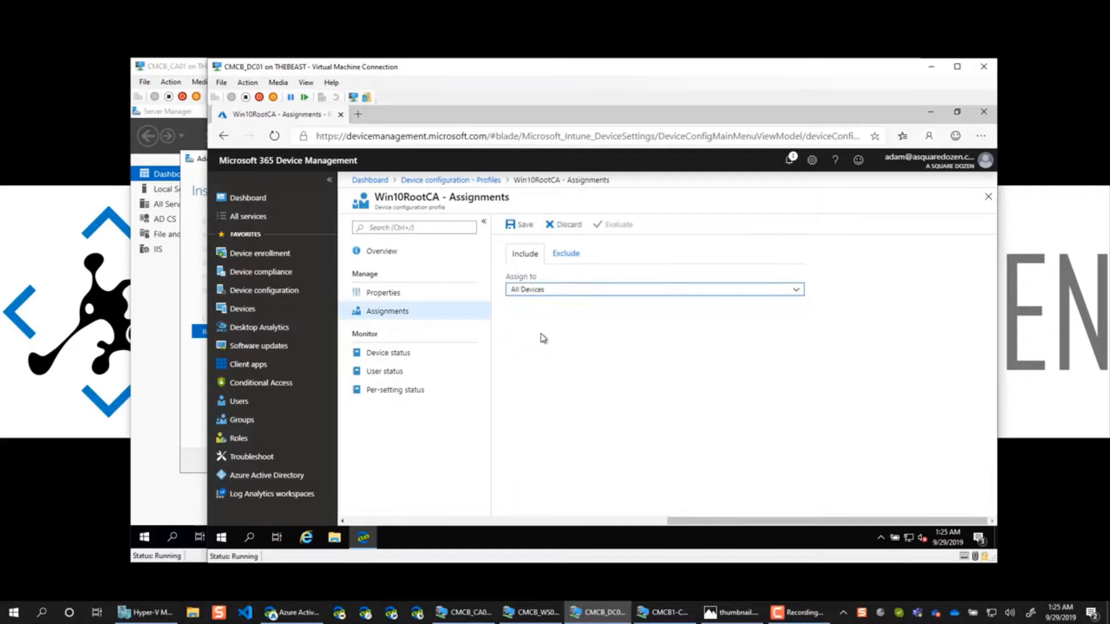
click(524, 227)
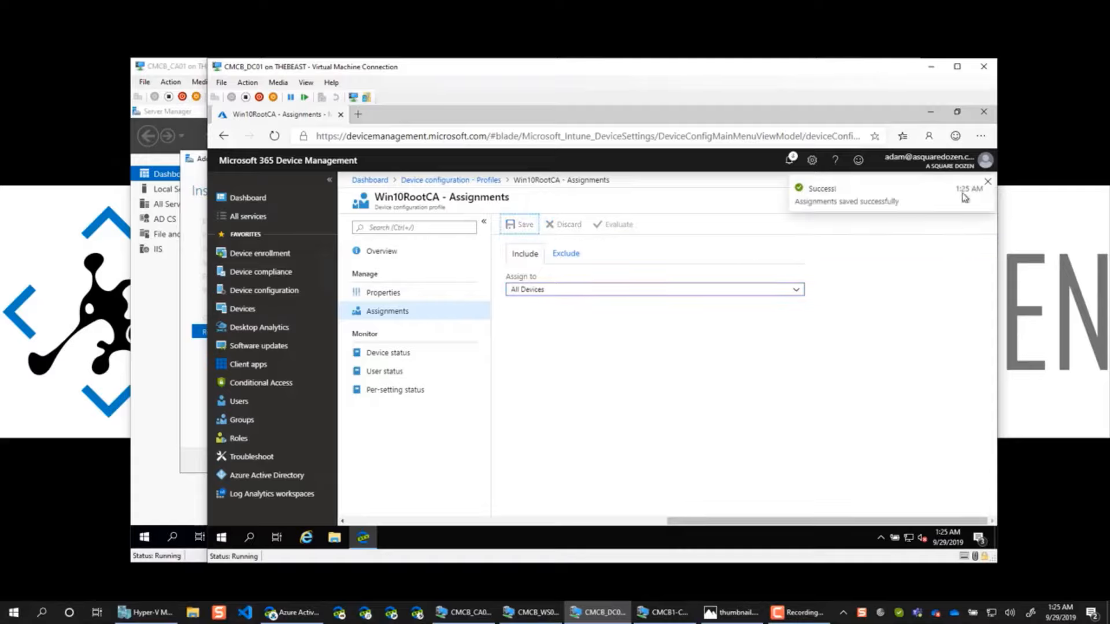
Minimize the Intune browser window and switch to the CMCB_CA01 virtual machine
click(987, 186)
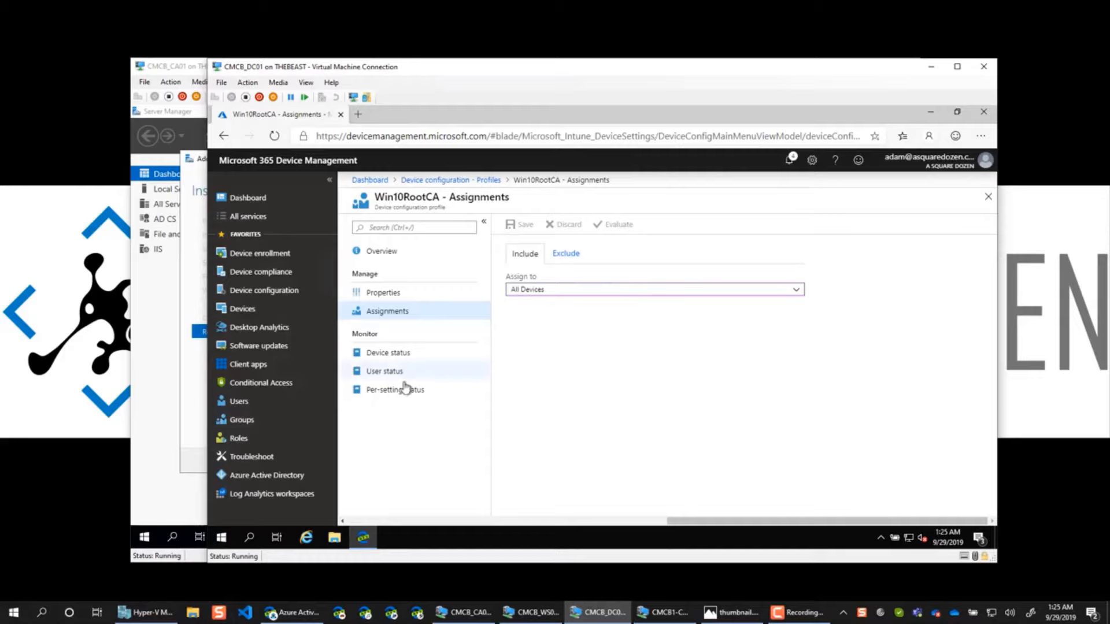
click(935, 113)
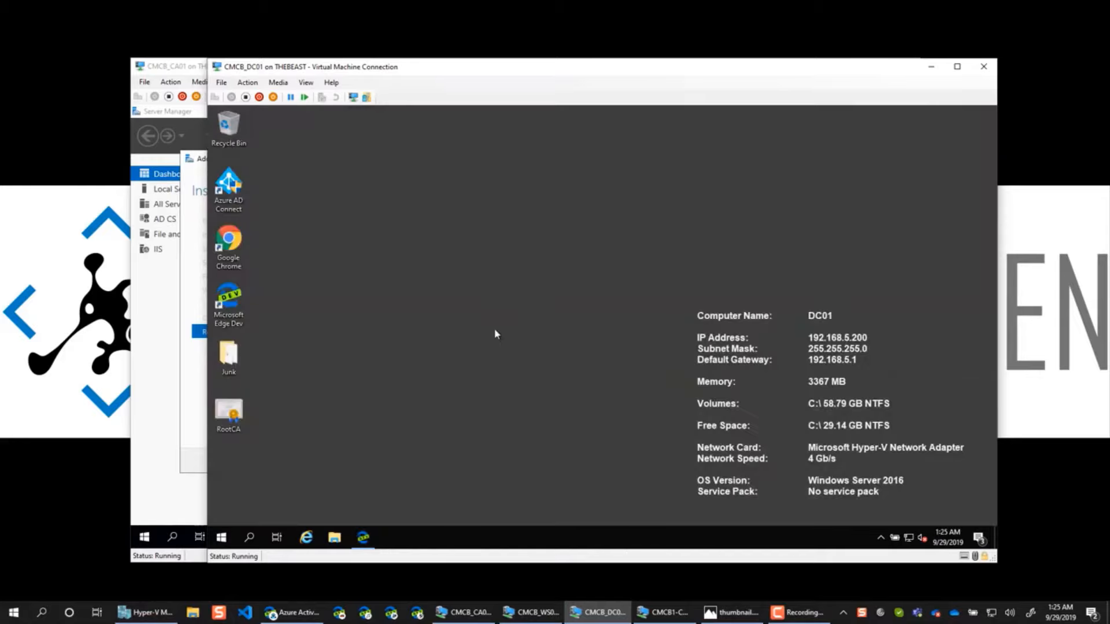
click(194, 445)
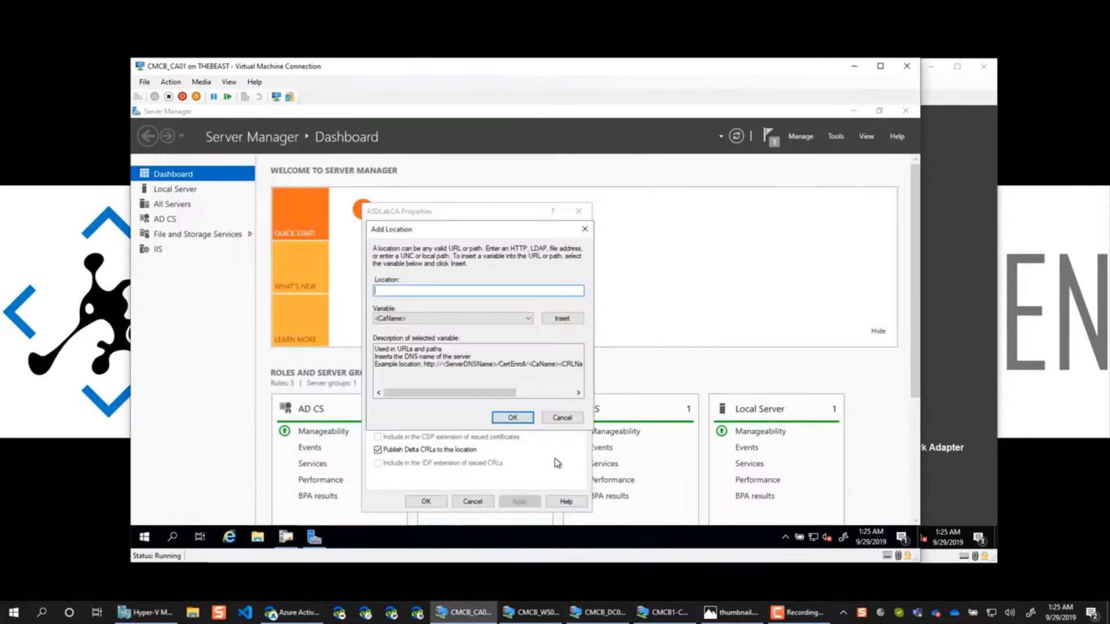
Open Internet Information Services (IIS) Manager and select Default Web Site under the CA01 server's sites
click(146, 544)
text(iis)
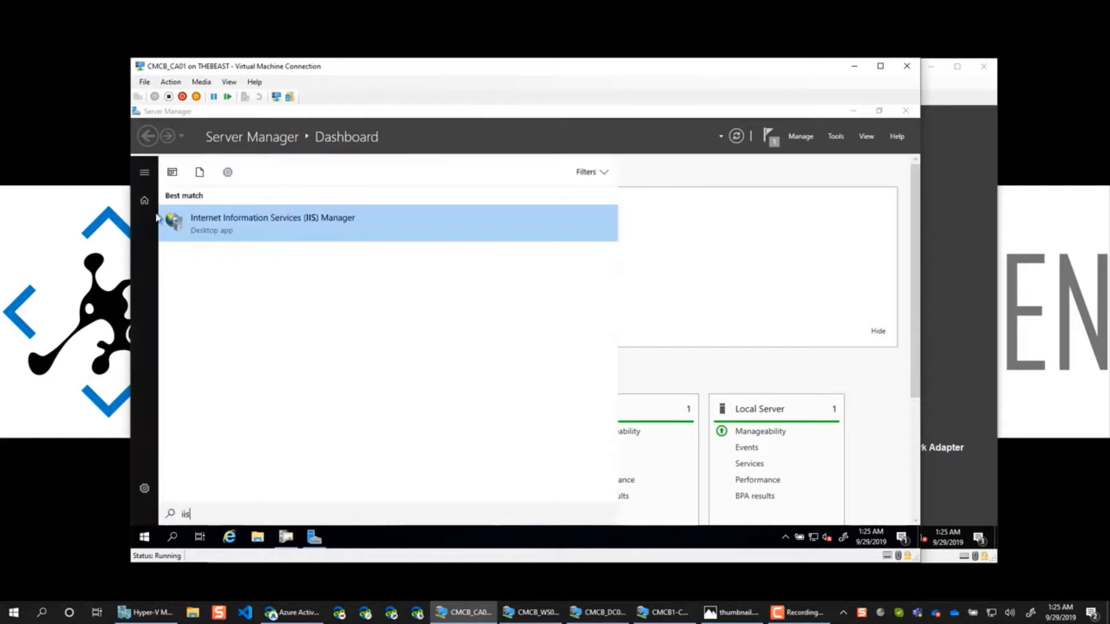
click(234, 227)
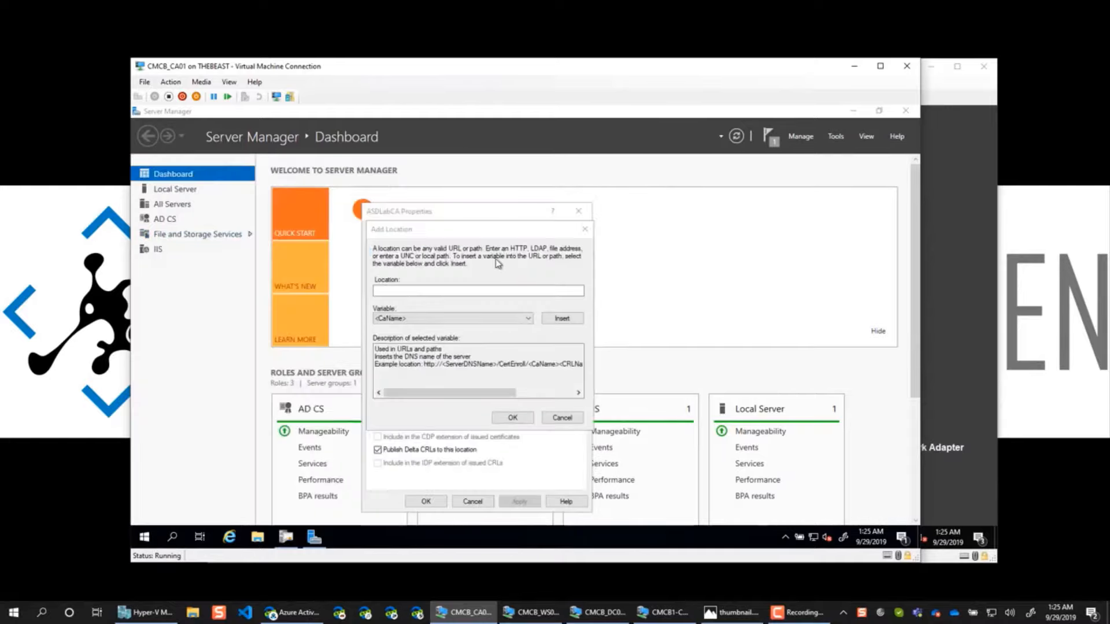
double_click(213, 216)
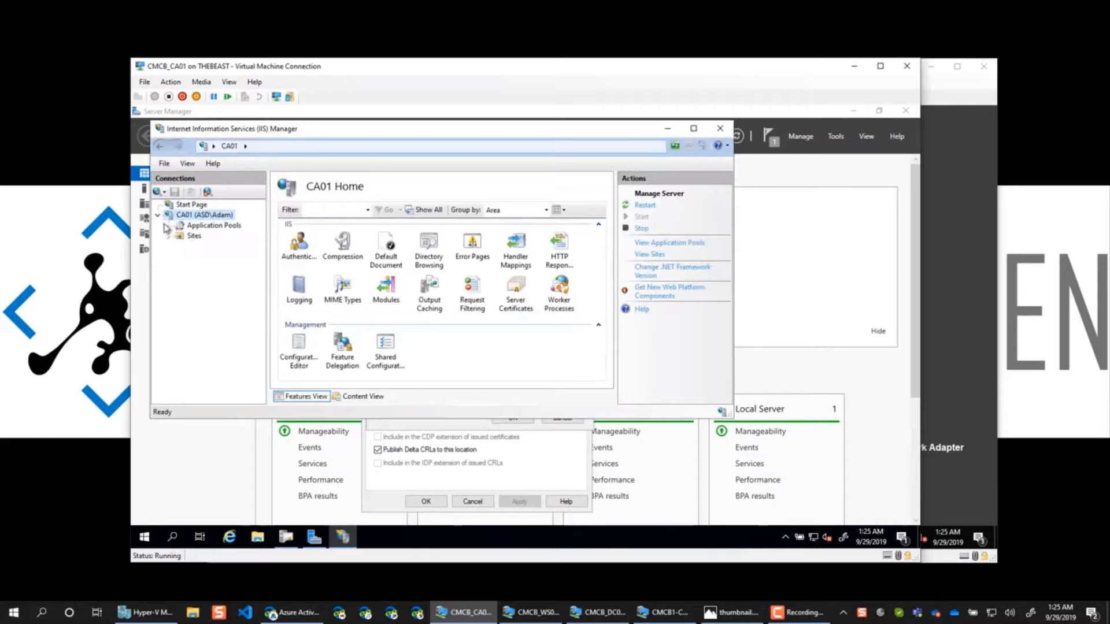
click(168, 236)
click(193, 237)
click(208, 247)
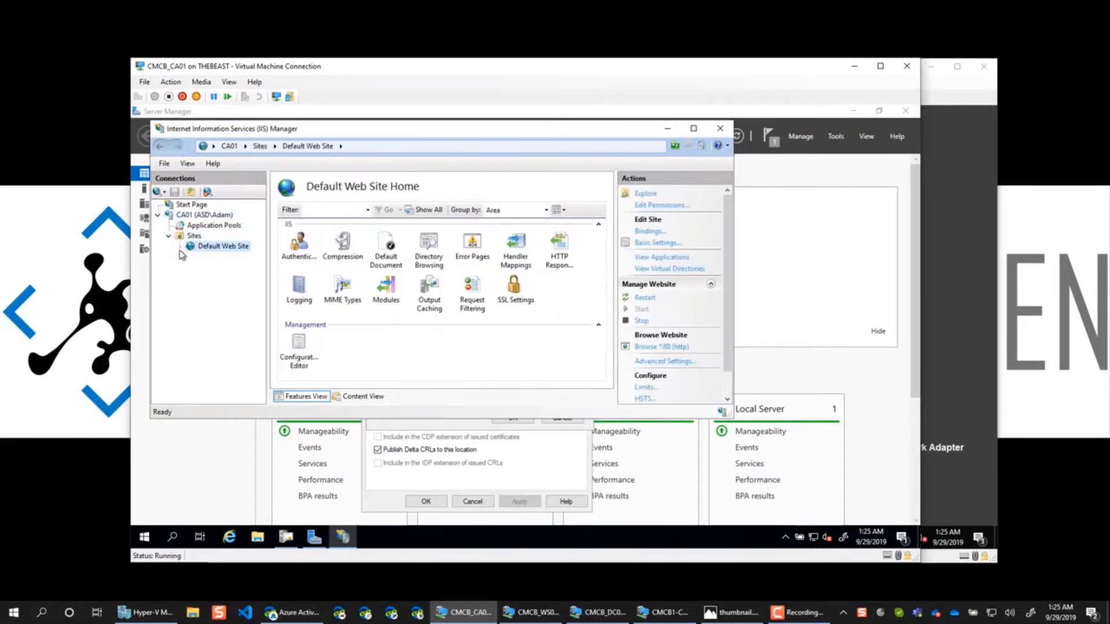
Create a new folder named cdp in the root of Local Disk (C:) using File Explorer
click(257, 537)
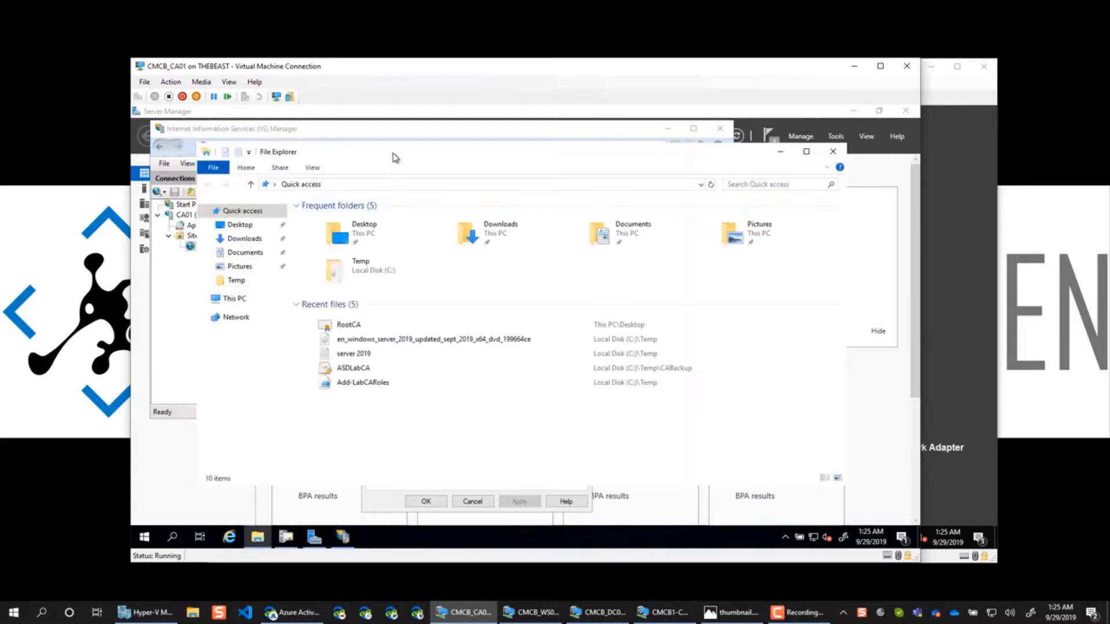
drag(391, 156, 499, 148)
click(341, 295)
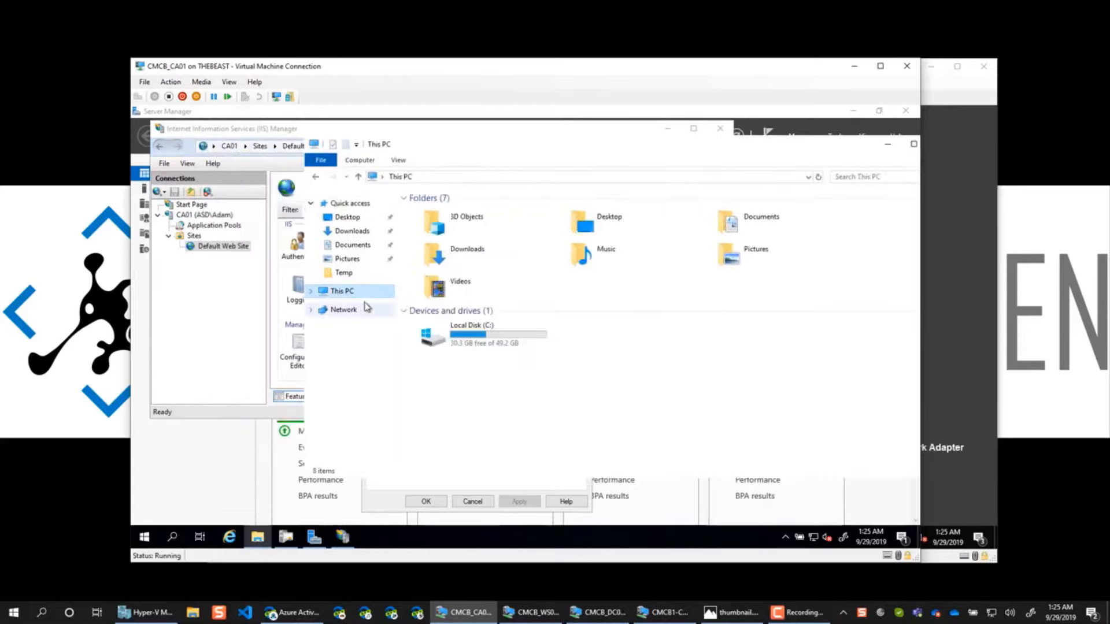
double_click(462, 331)
right_click(463, 368)
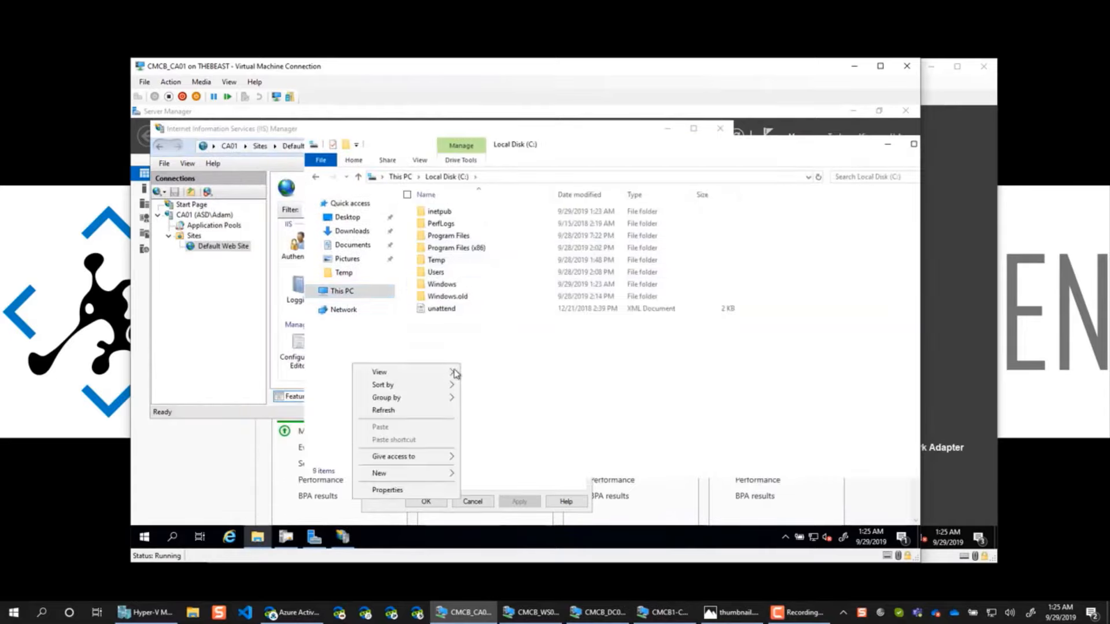
mouse_move(454, 473)
click(511, 474)
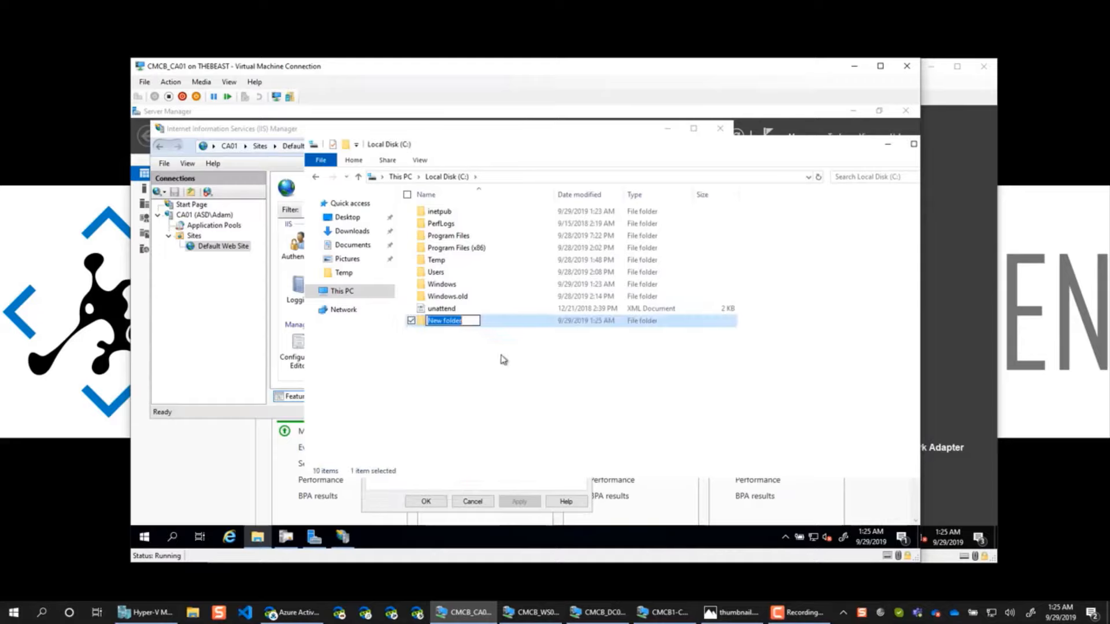
text(crl)
key(BackSpace)
text(dp)
key(Return)
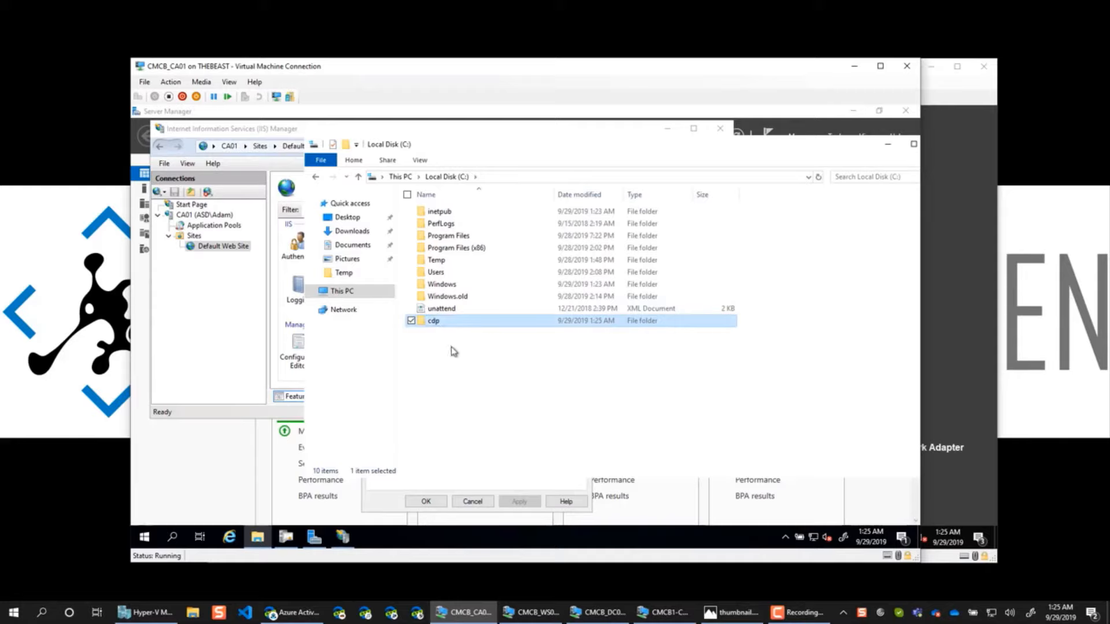
Enable advanced sharing on the cdp folder with the share name cdp$
right_click(446, 327)
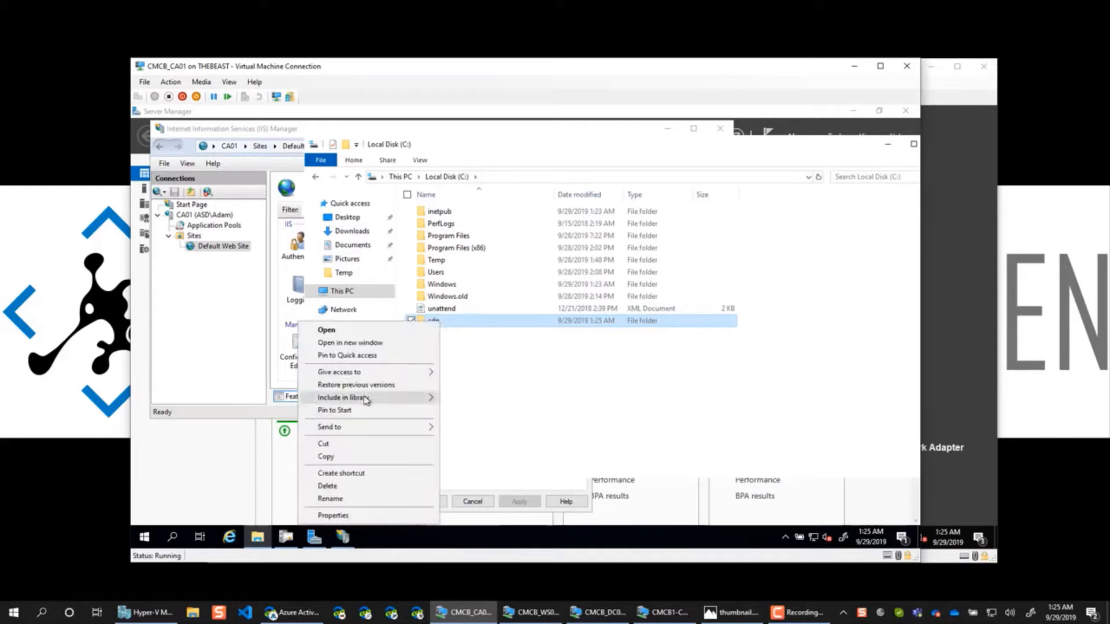
click(503, 363)
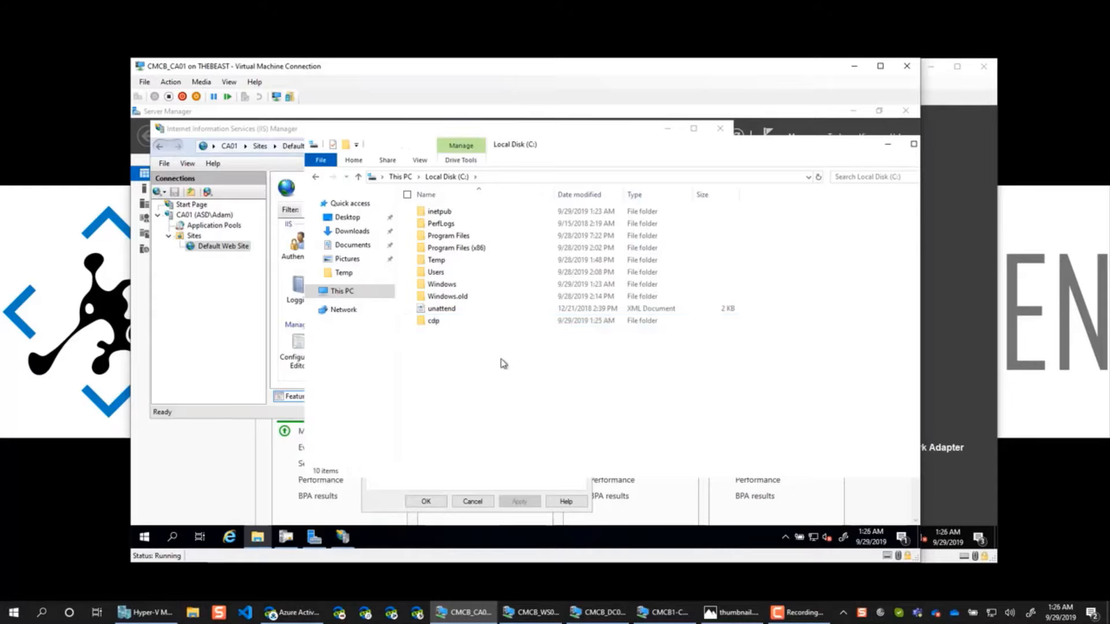
click(446, 322)
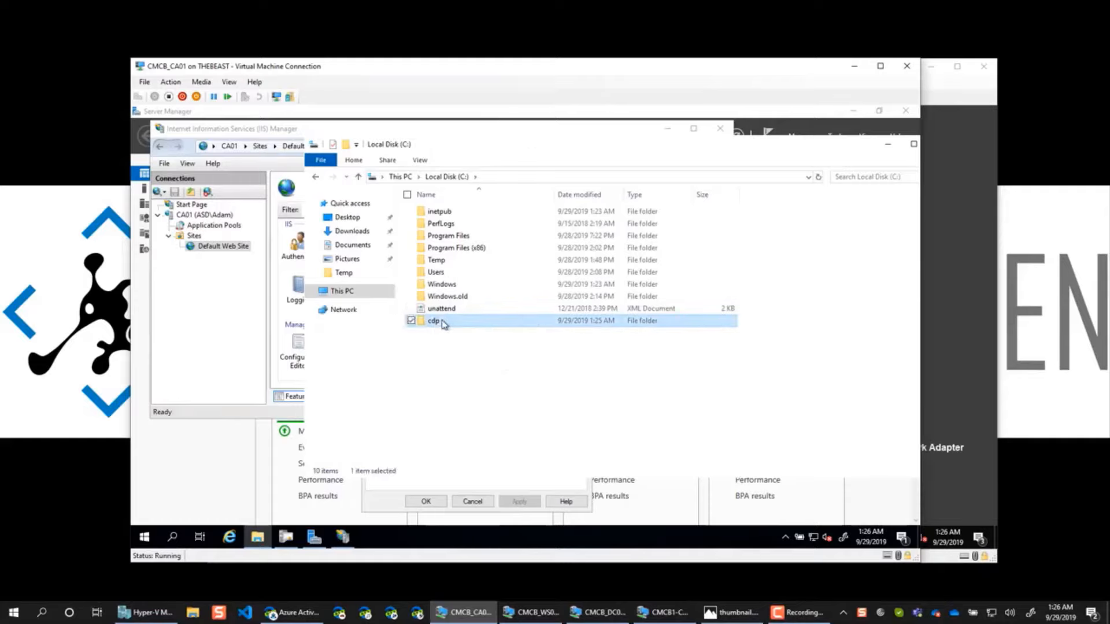
right_click(436, 322)
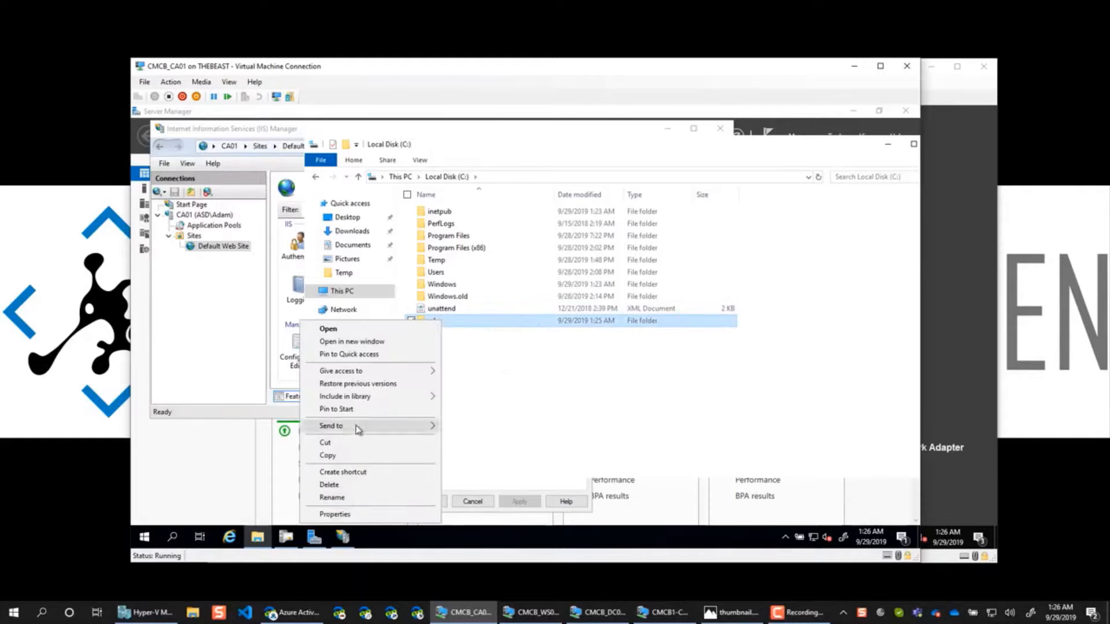
click(341, 517)
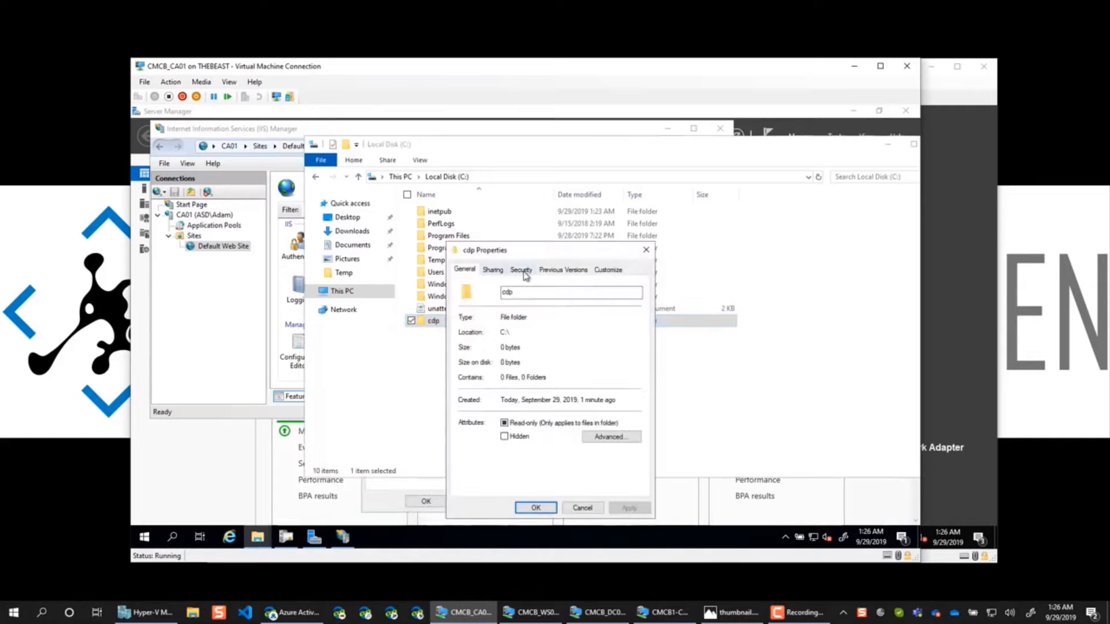
click(523, 272)
click(497, 269)
click(495, 407)
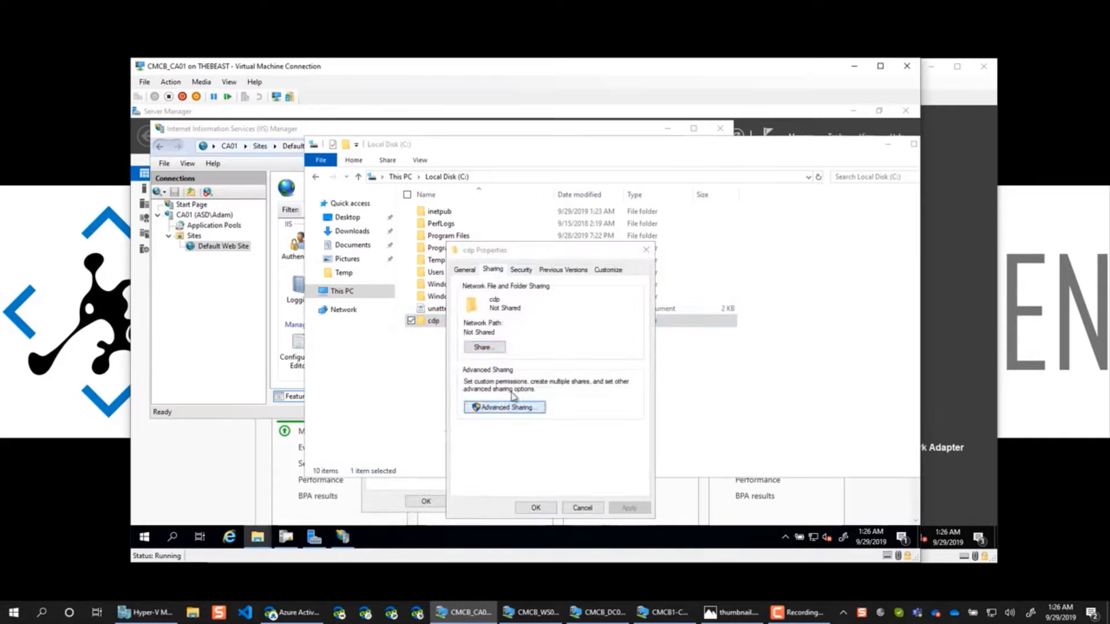
click(470, 294)
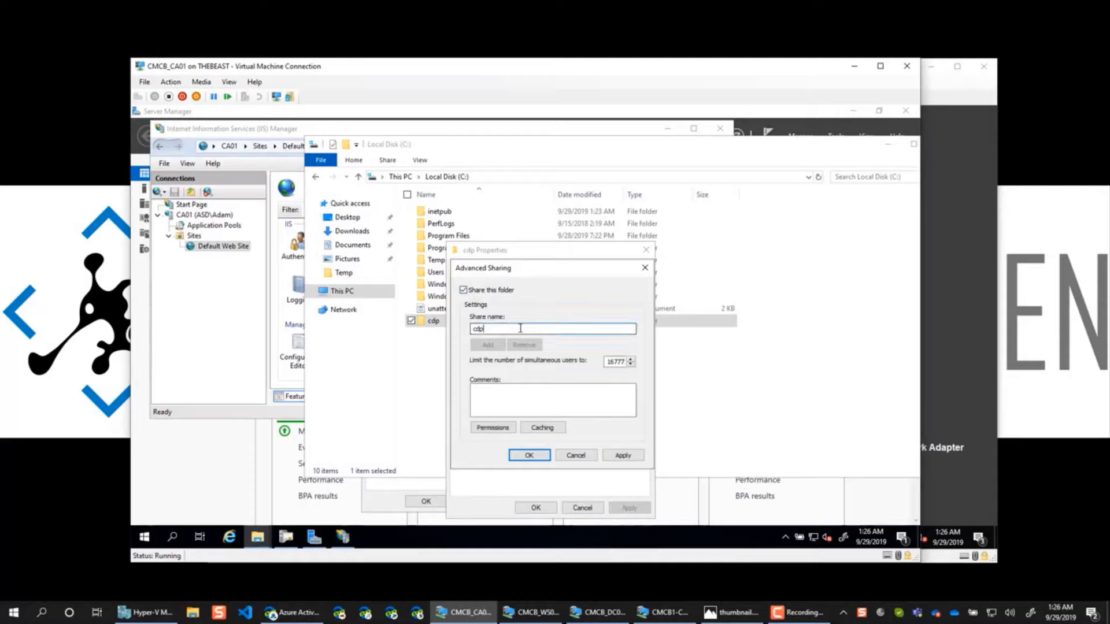
drag(516, 329, 469, 358)
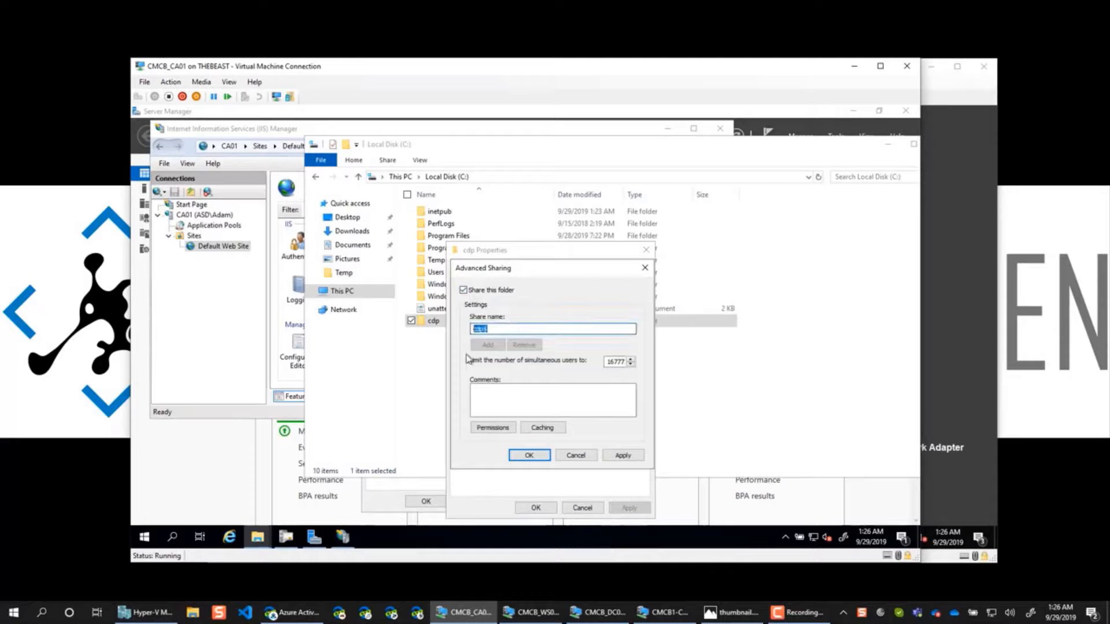
Add the CA01 computer account to the cdp$ share permissions with Full Control allowed, and confirm the sharing settings
click(493, 428)
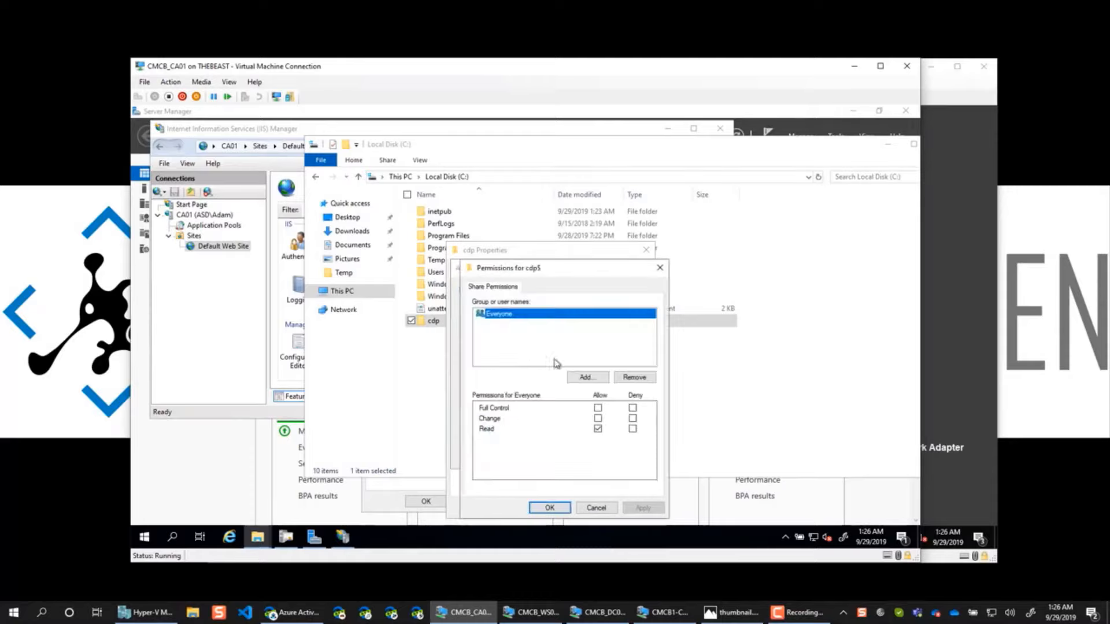
click(585, 376)
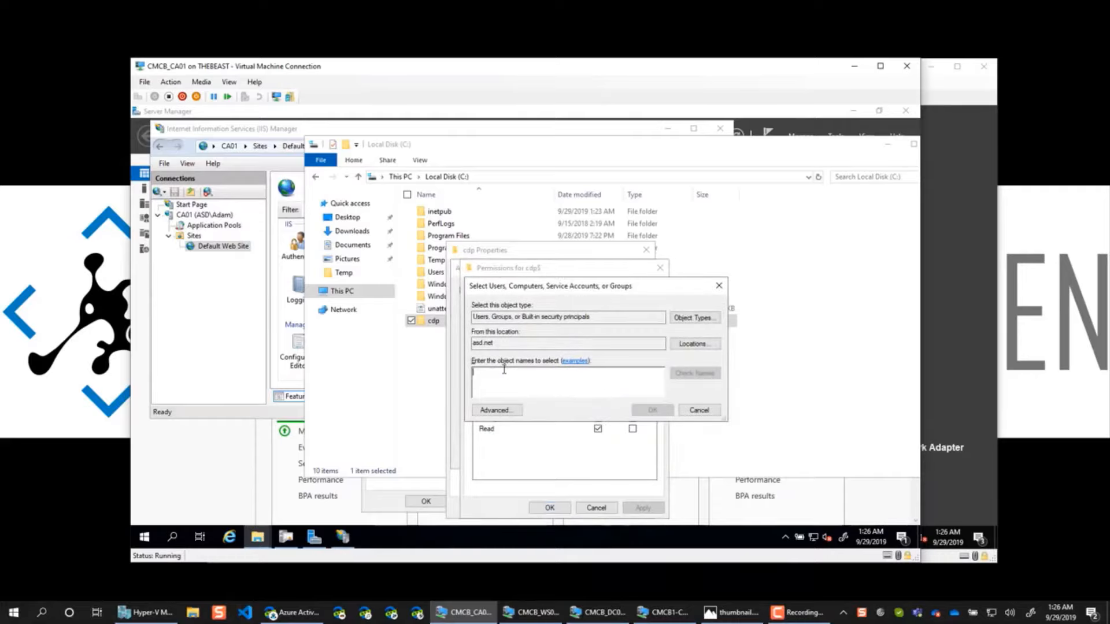
text(ca)
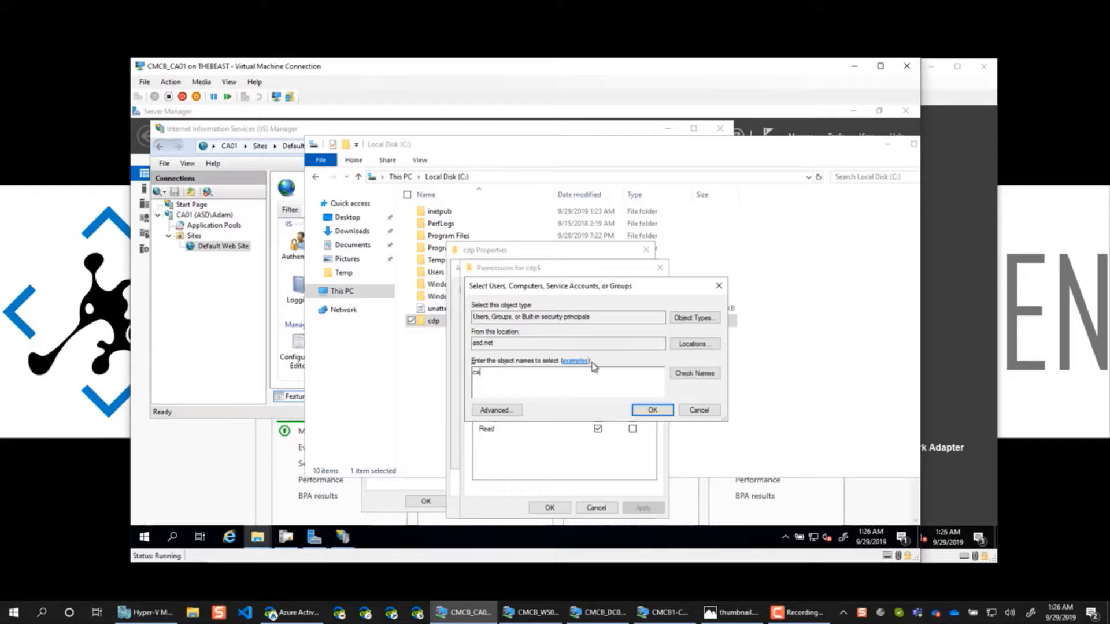
click(691, 317)
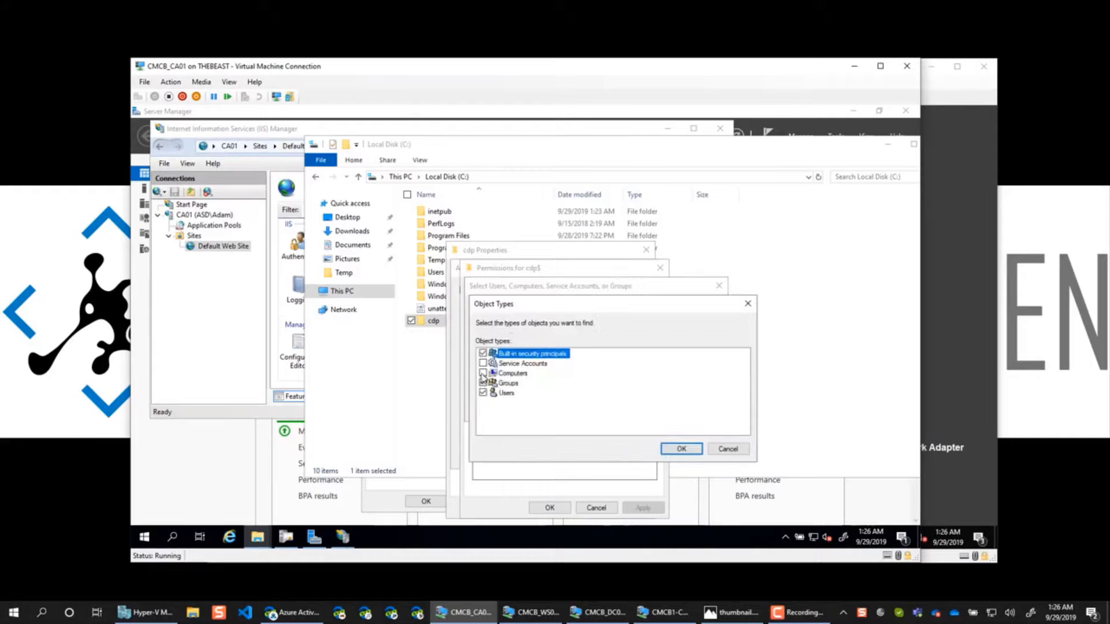
click(682, 449)
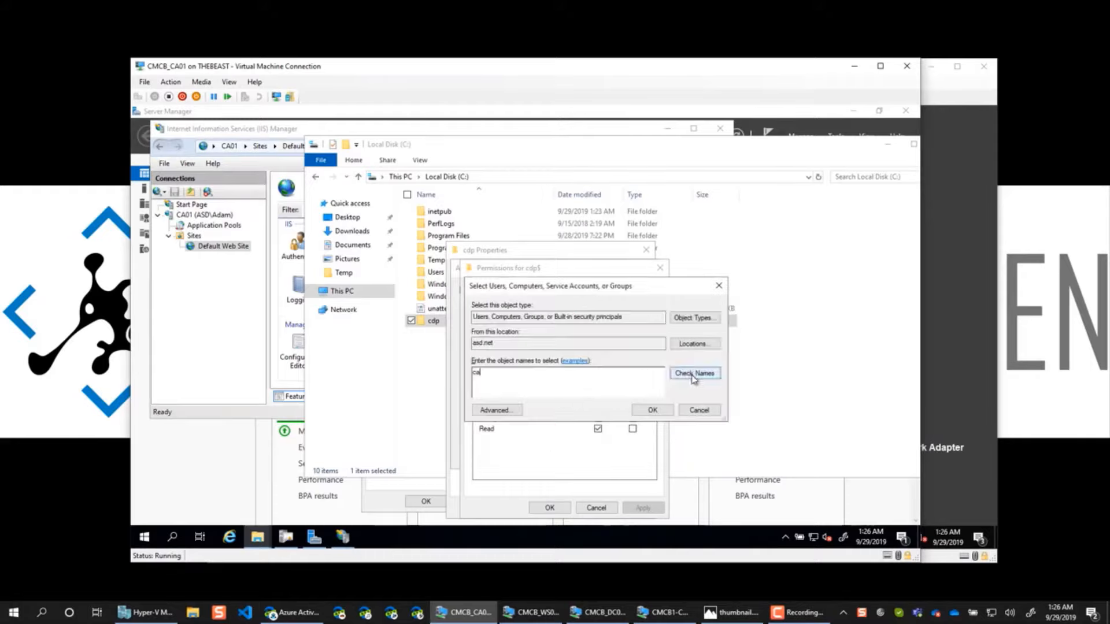
text(01)
click(684, 375)
click(652, 409)
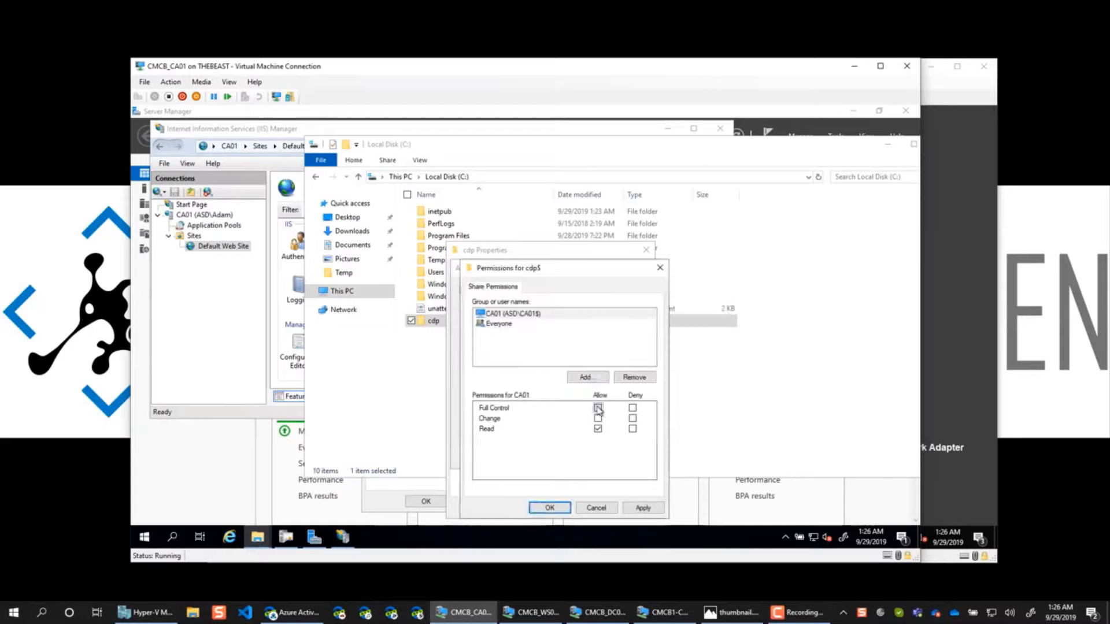
click(598, 408)
click(643, 508)
click(549, 507)
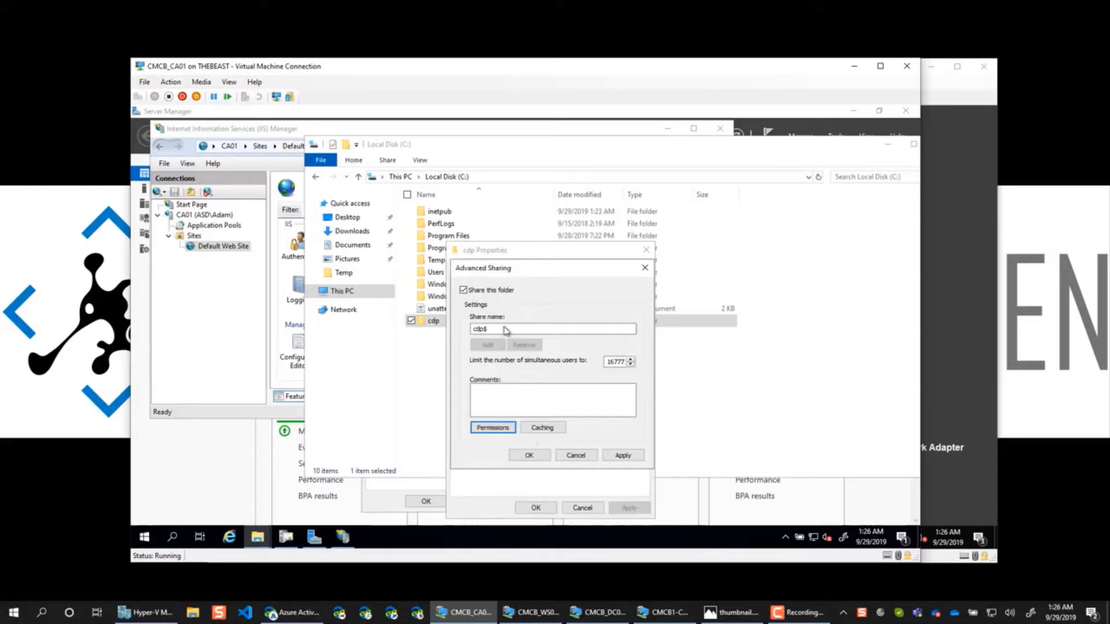
click(528, 455)
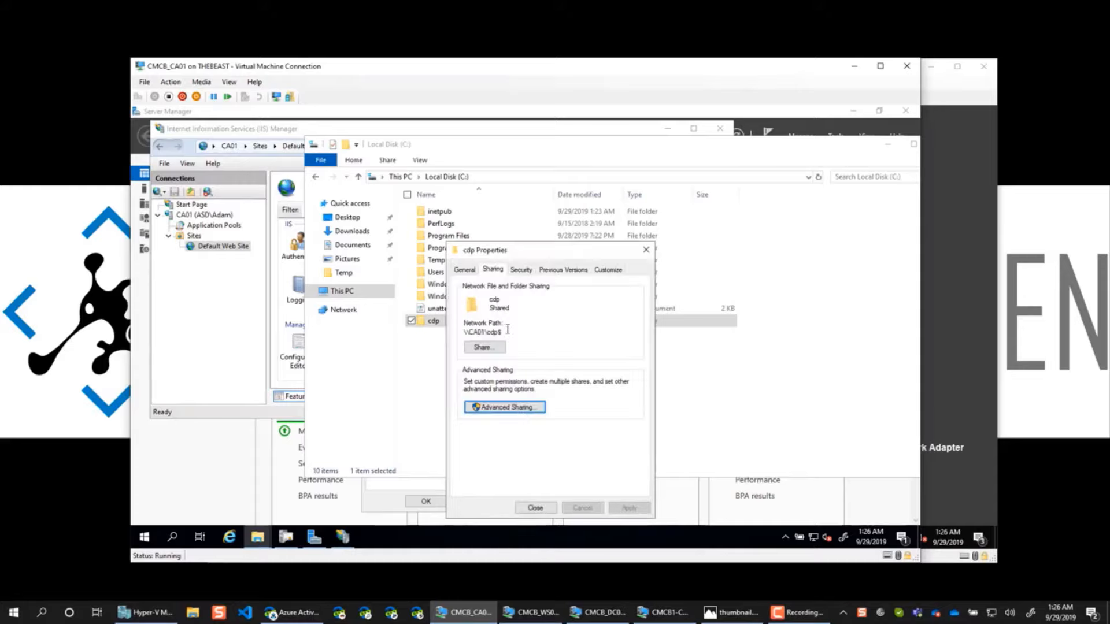
Add the CA01 computer account to the cdp folder's security permissions with Full control allowed, and close the folder properties
click(523, 270)
click(614, 366)
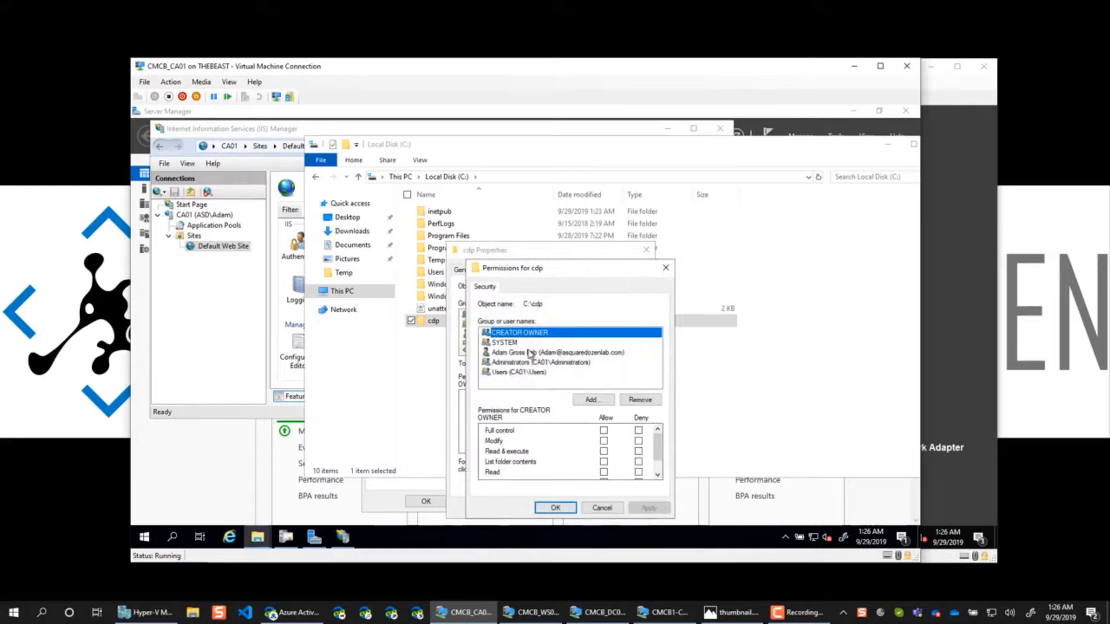
click(594, 405)
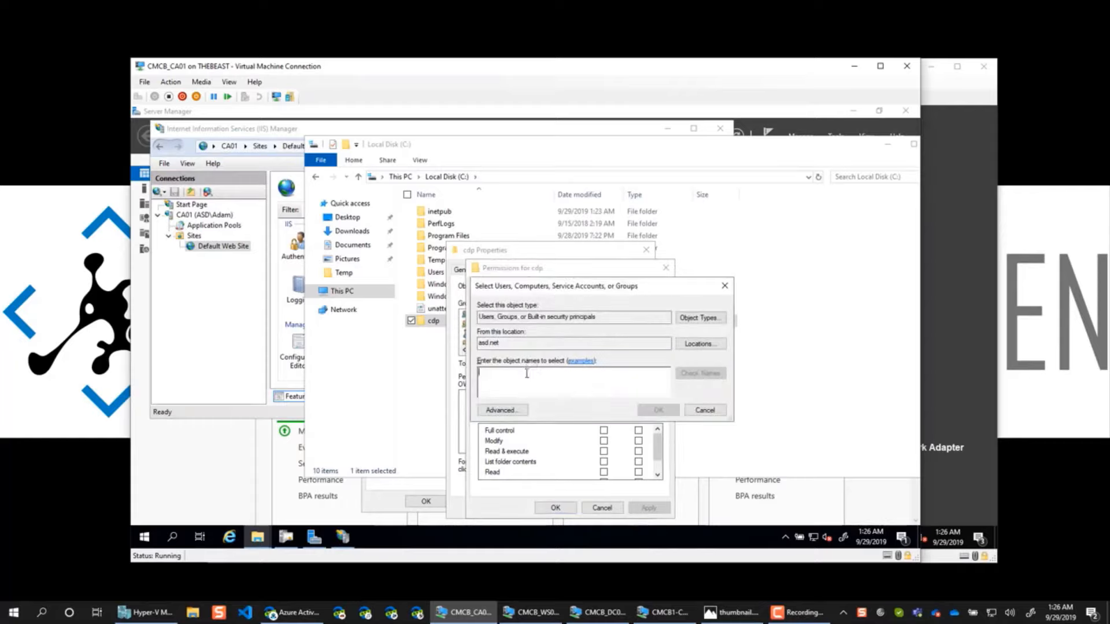
click(699, 317)
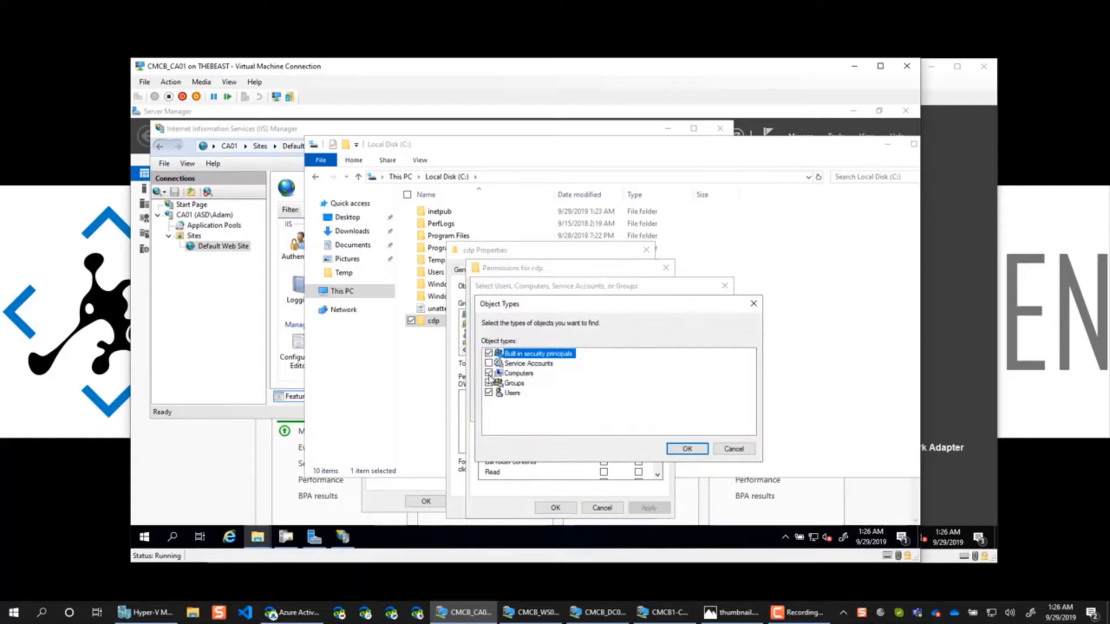
click(686, 450)
click(539, 392)
text(ca)
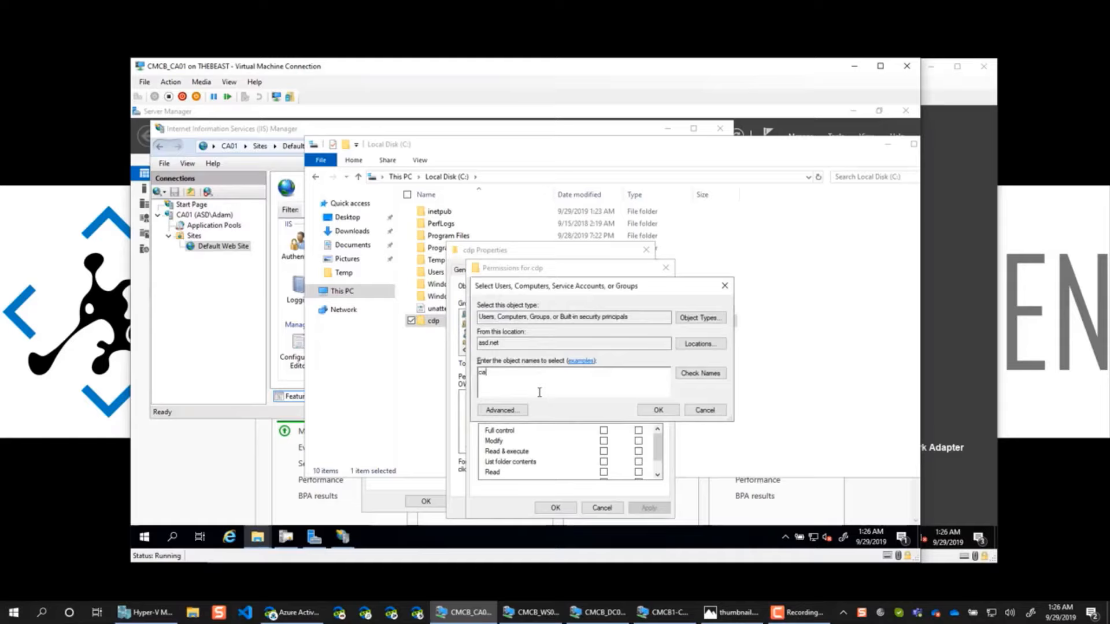
text(01)
click(700, 373)
click(658, 410)
click(603, 430)
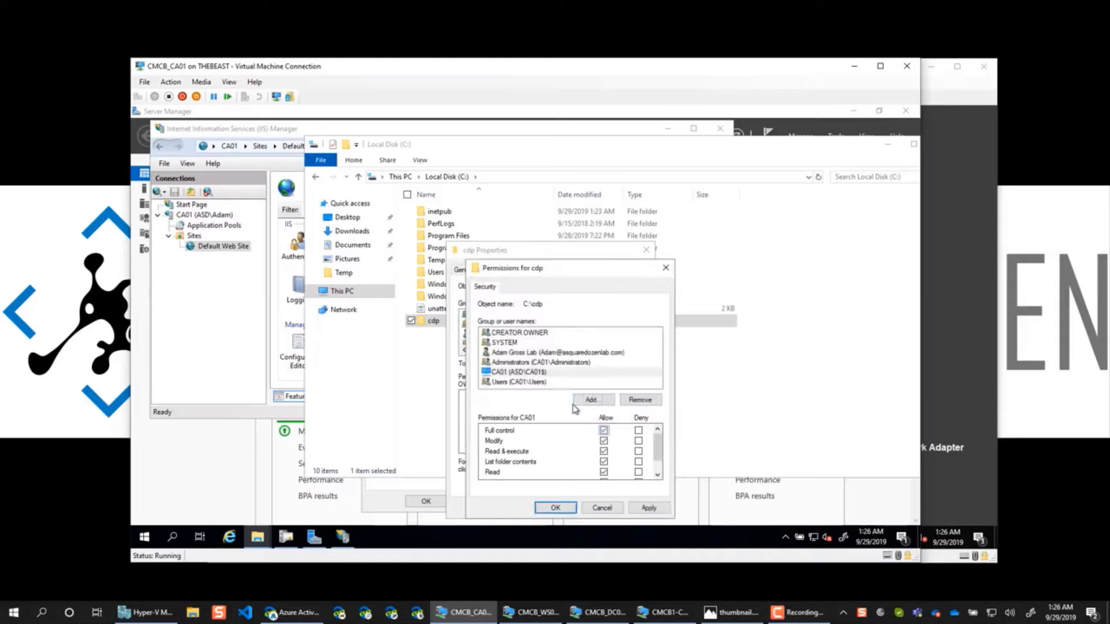
click(630, 507)
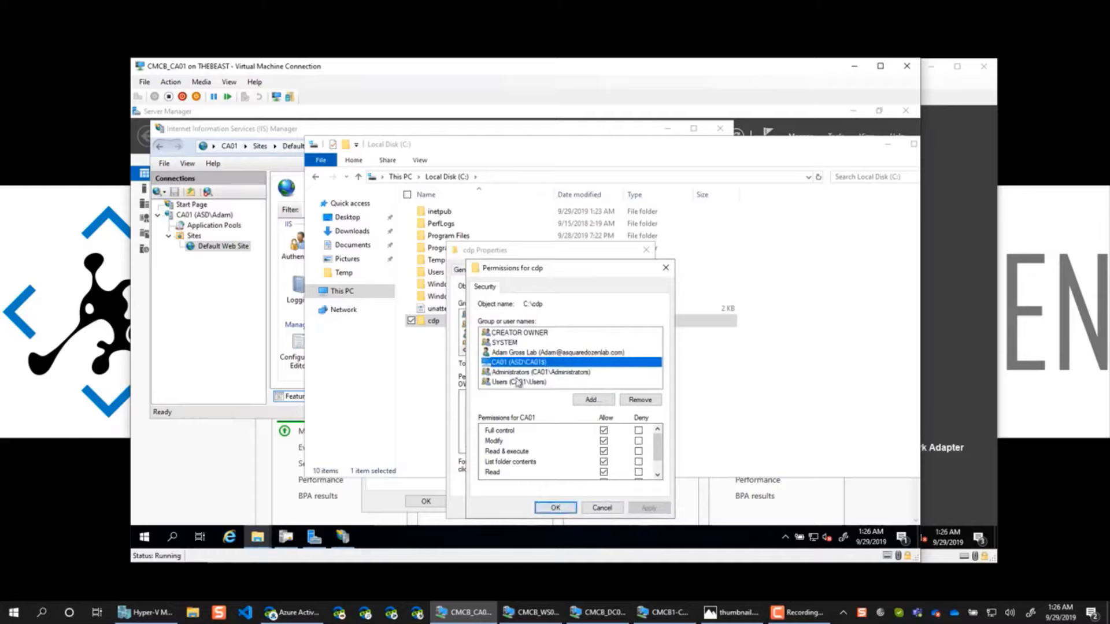
click(555, 507)
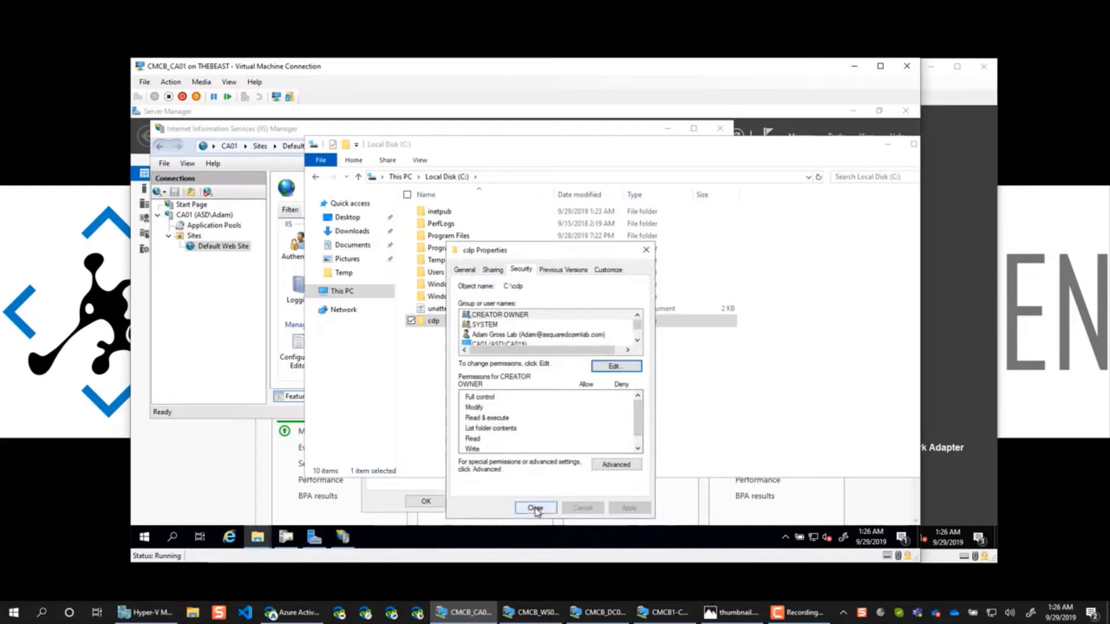
click(544, 511)
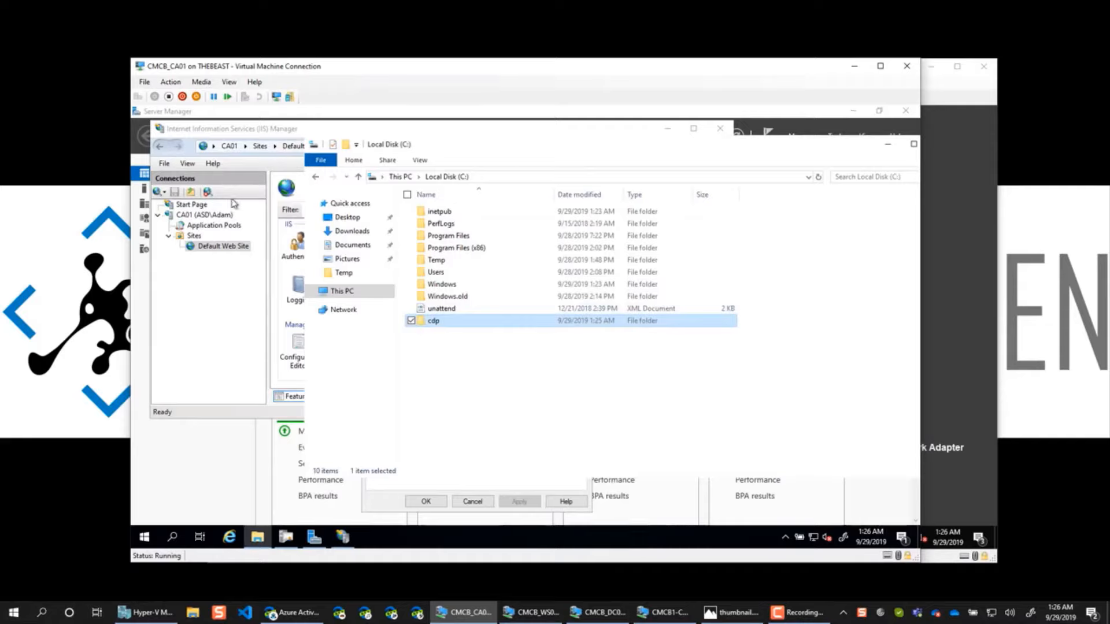
Begin adding a virtual directory under Default Web Site with the alias cdp and the physical path c:\cdp
click(213, 248)
right_click(212, 247)
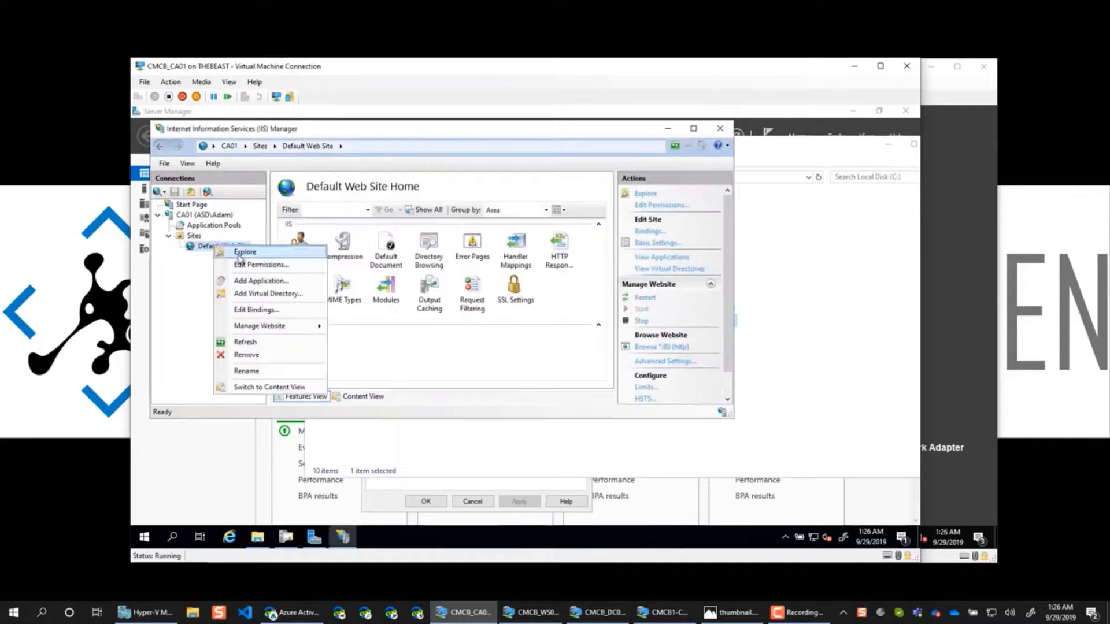
click(313, 296)
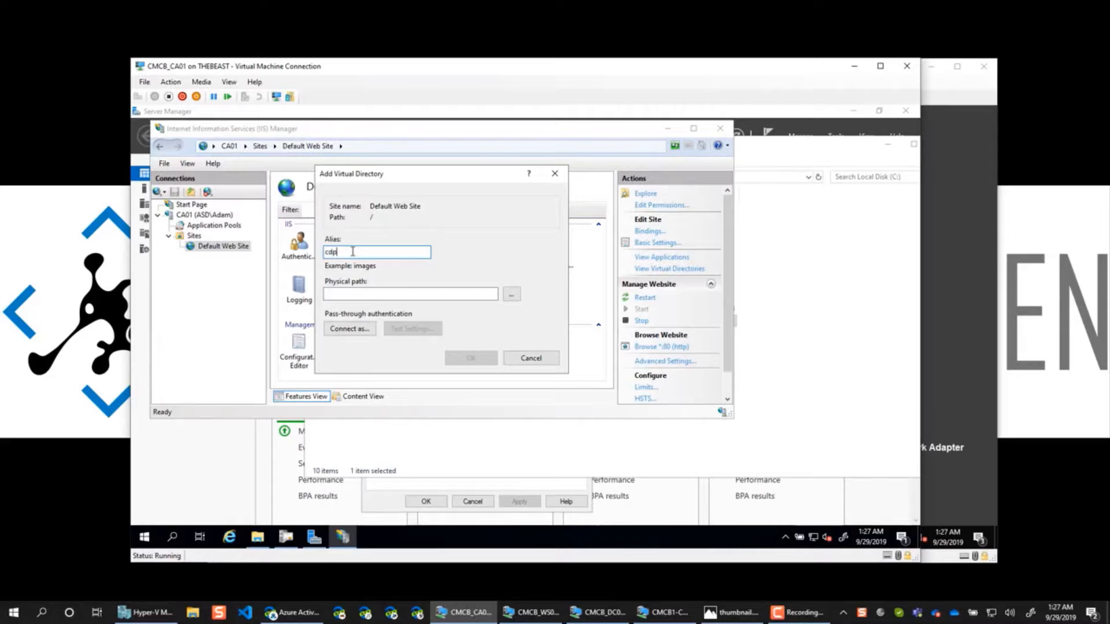
text(cdp)
click(511, 294)
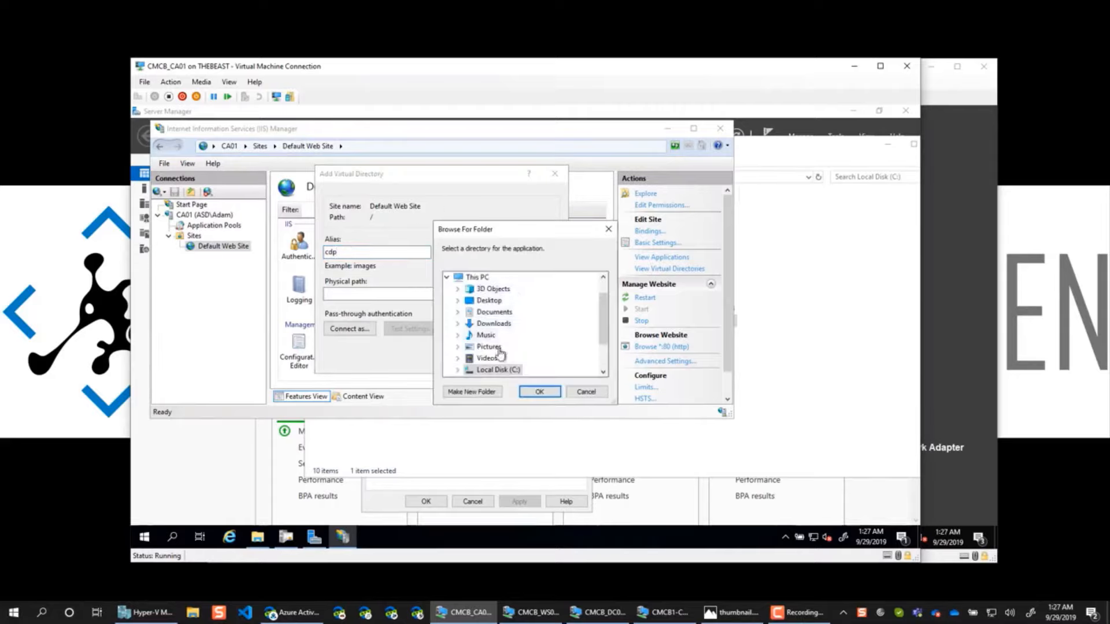
scroll(516, 374, down, 1)
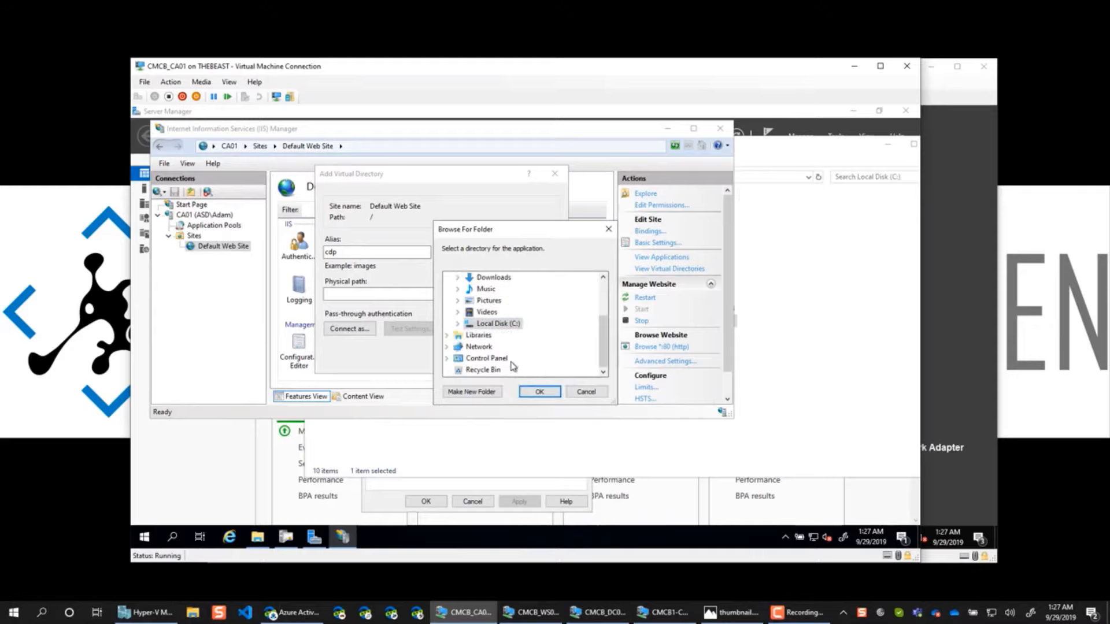
click(586, 392)
click(393, 295)
text(c)
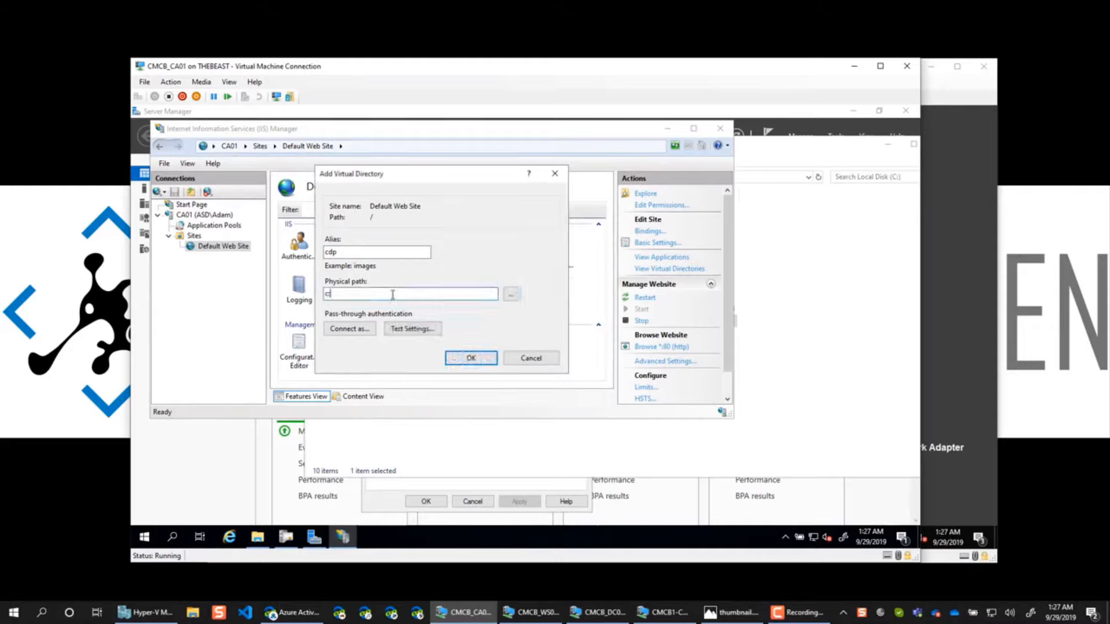
text(:\cdp)
Check the new virtual directory's test and connect-as settings, and create it with pass-through authentication
click(401, 330)
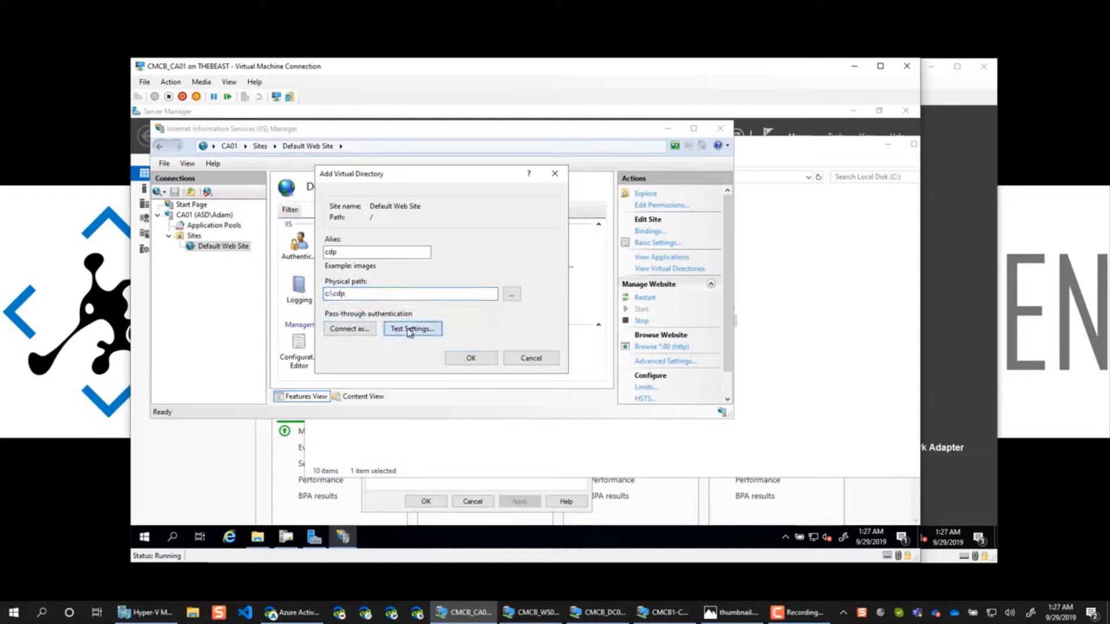
click(585, 374)
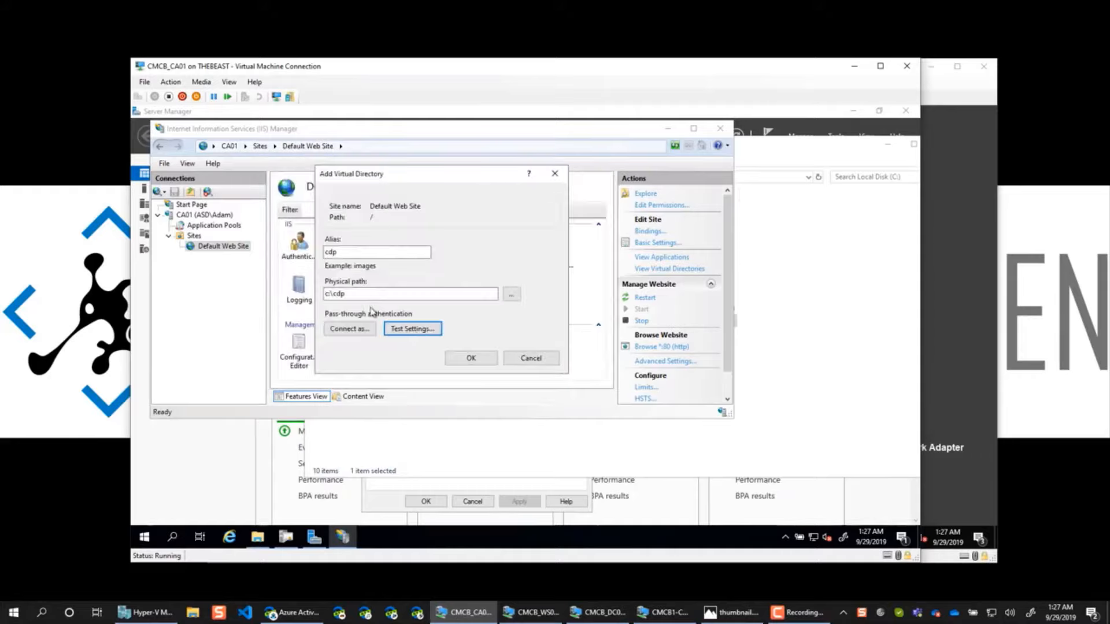
click(347, 332)
click(510, 322)
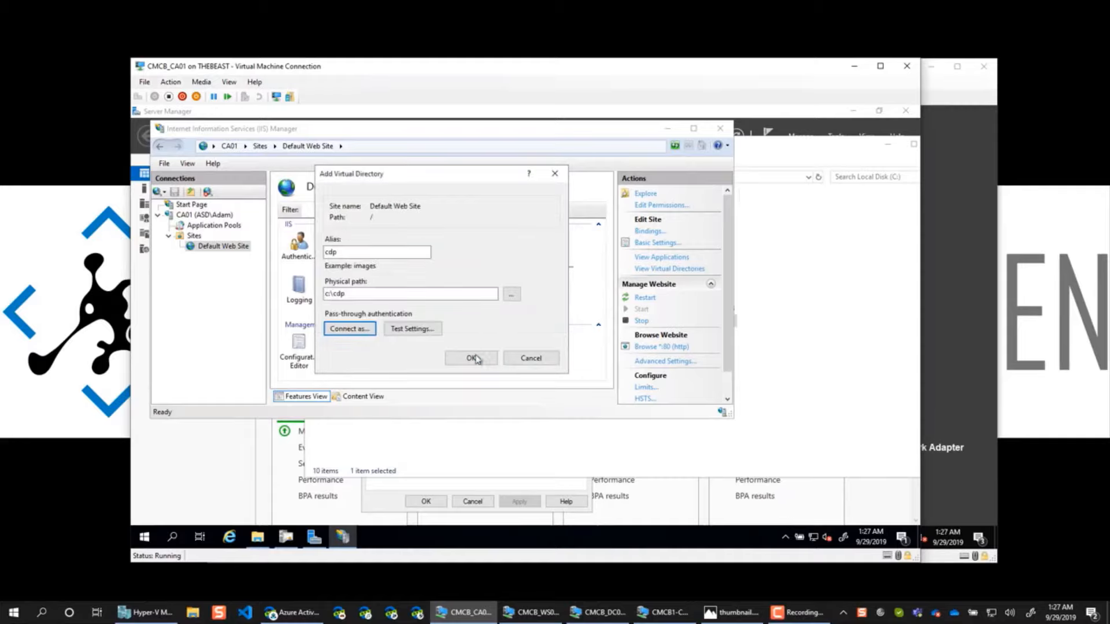
click(471, 359)
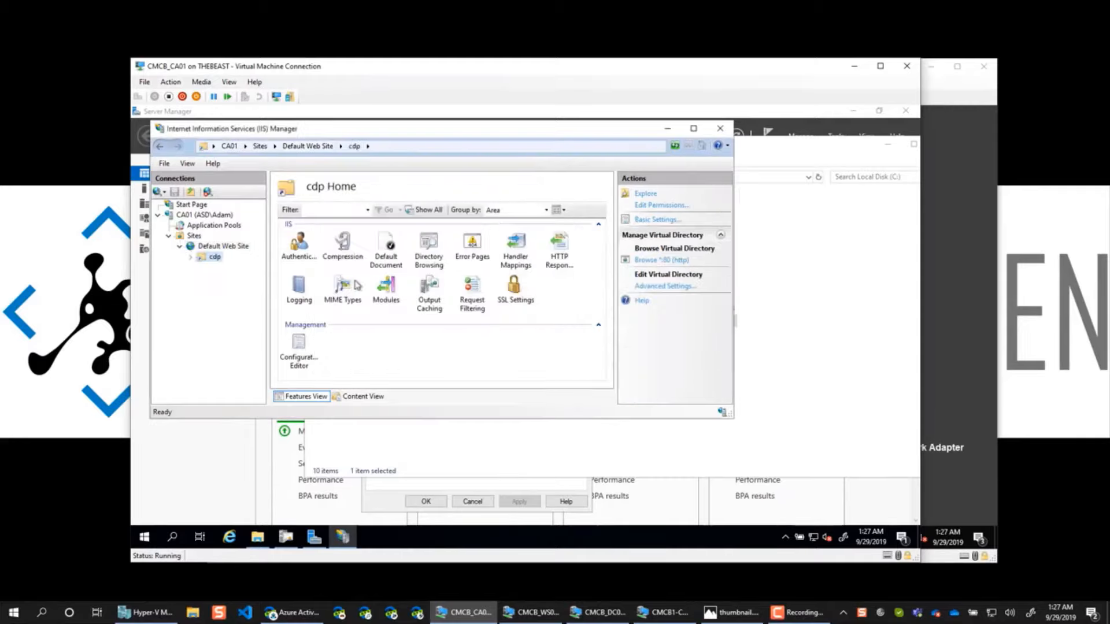
Enable directory browsing on Default Web Site and return to the site's home page
click(212, 247)
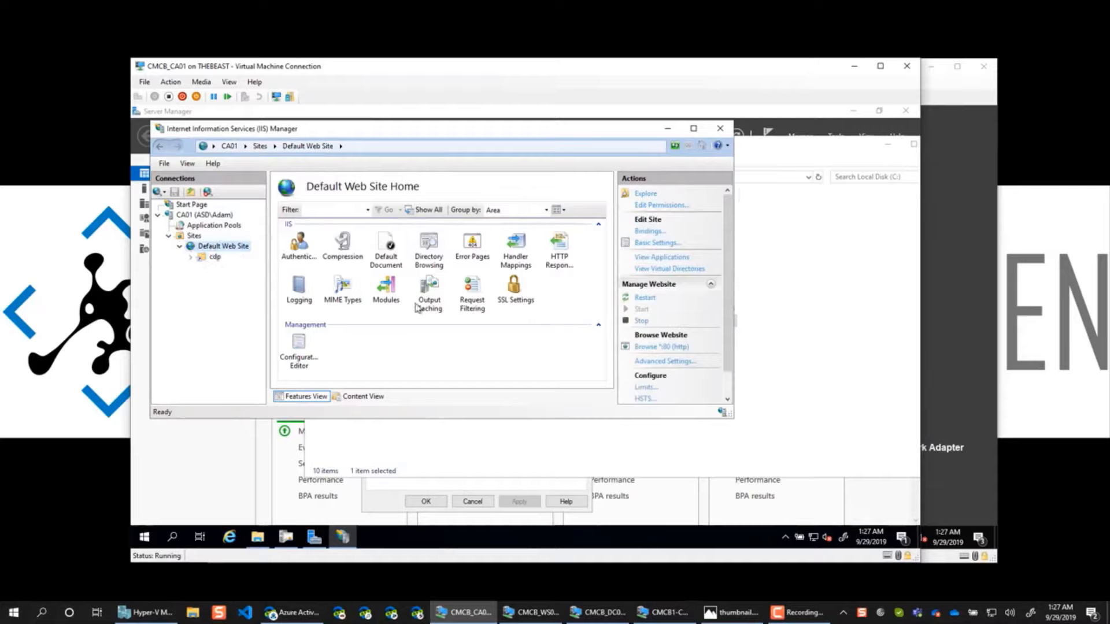
double_click(425, 245)
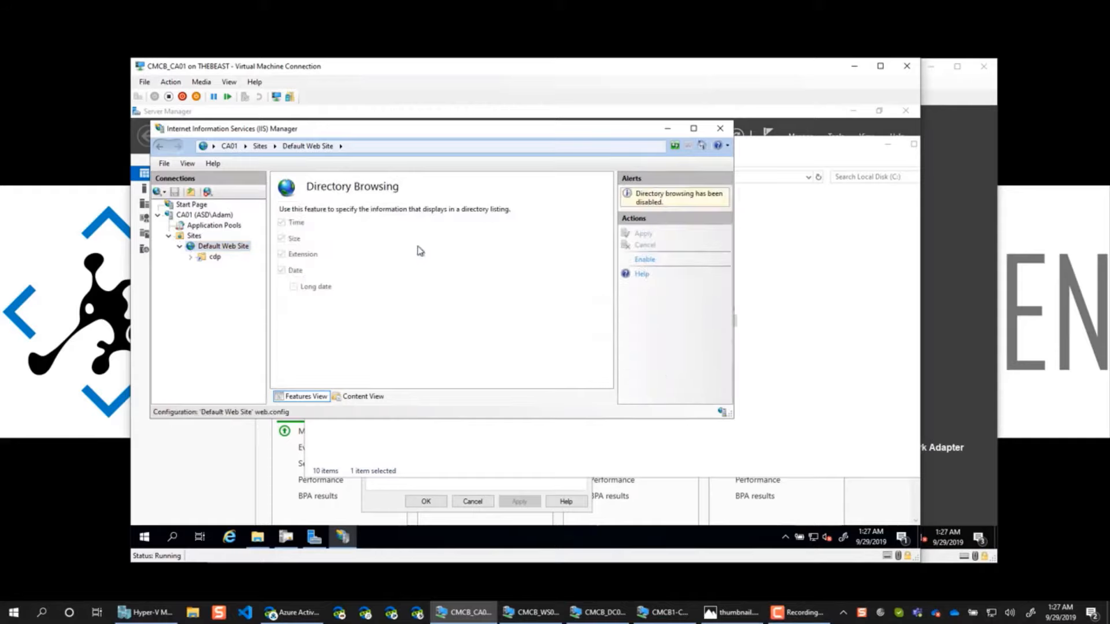
click(645, 258)
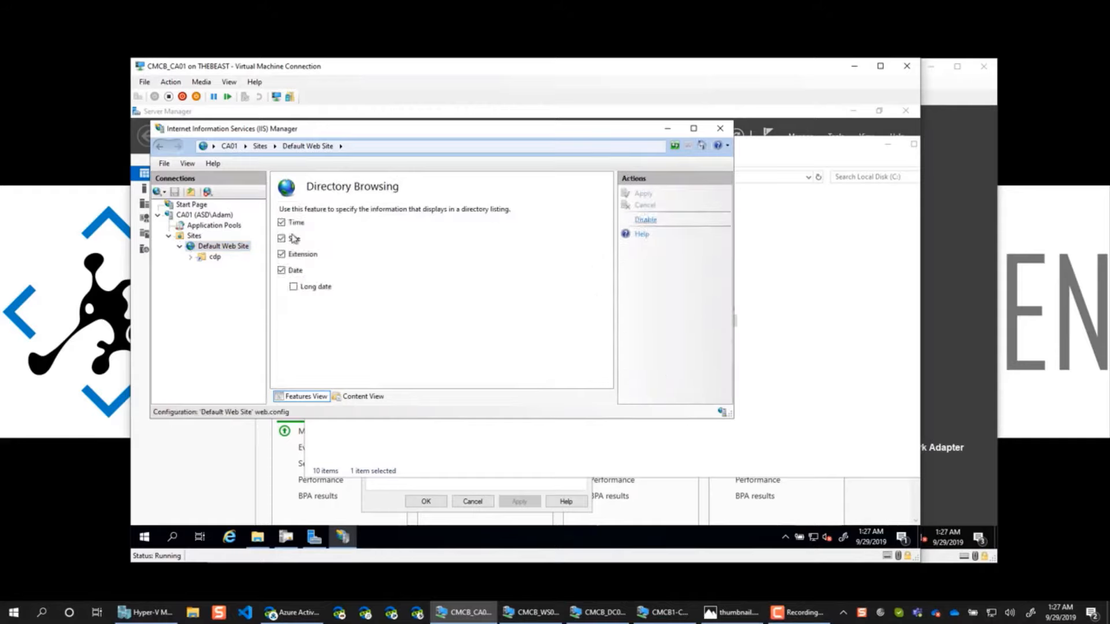
click(223, 247)
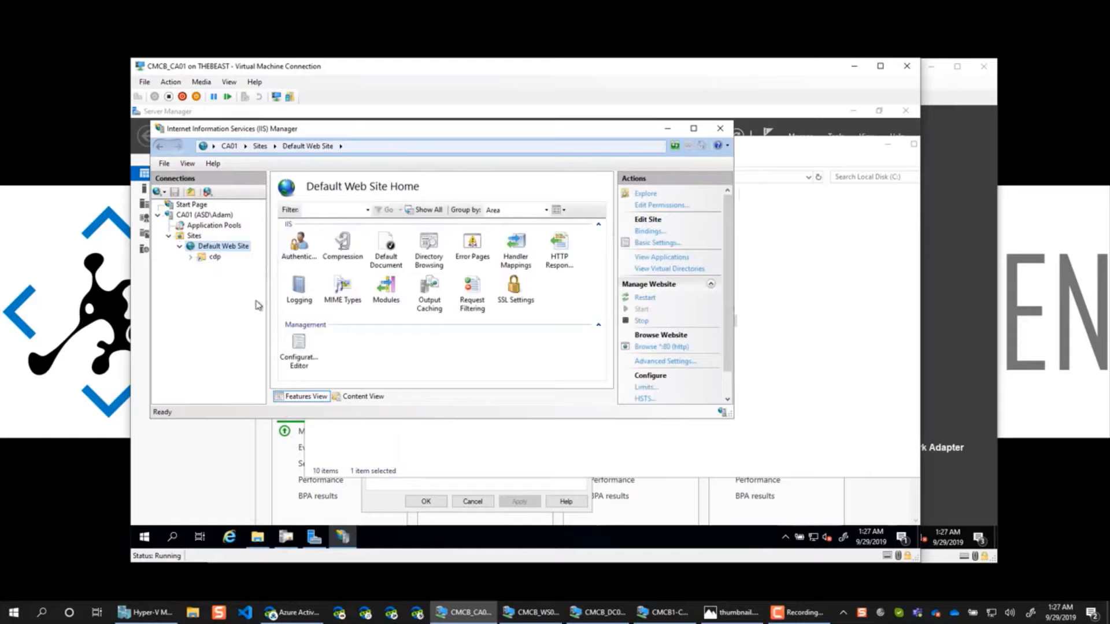
Open the Configuration Editor for the cdp virtual directory
click(214, 257)
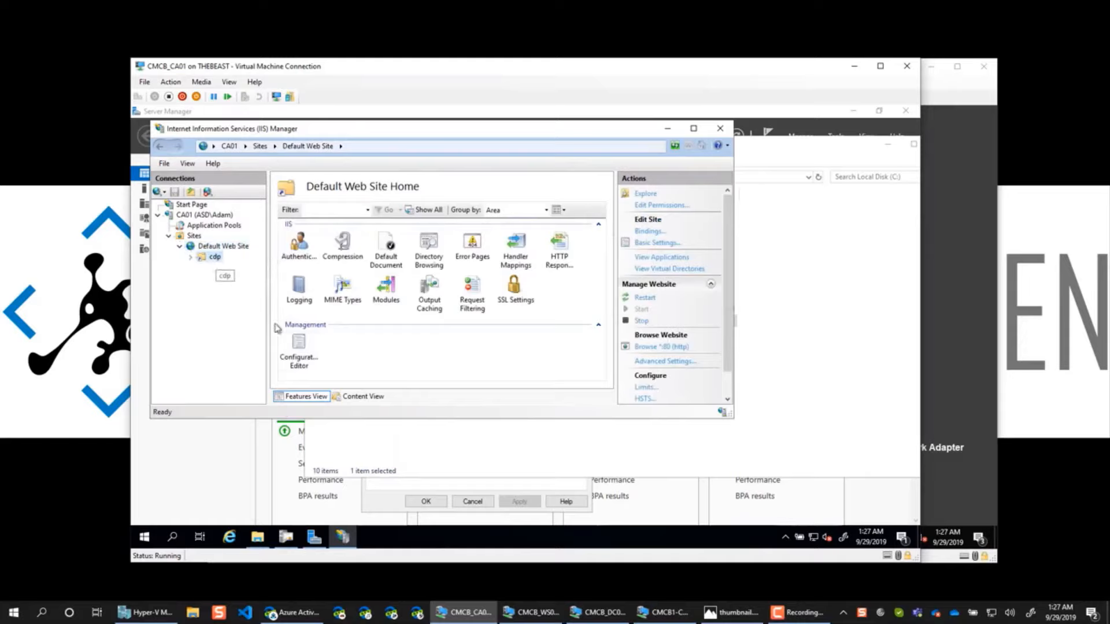
double_click(305, 347)
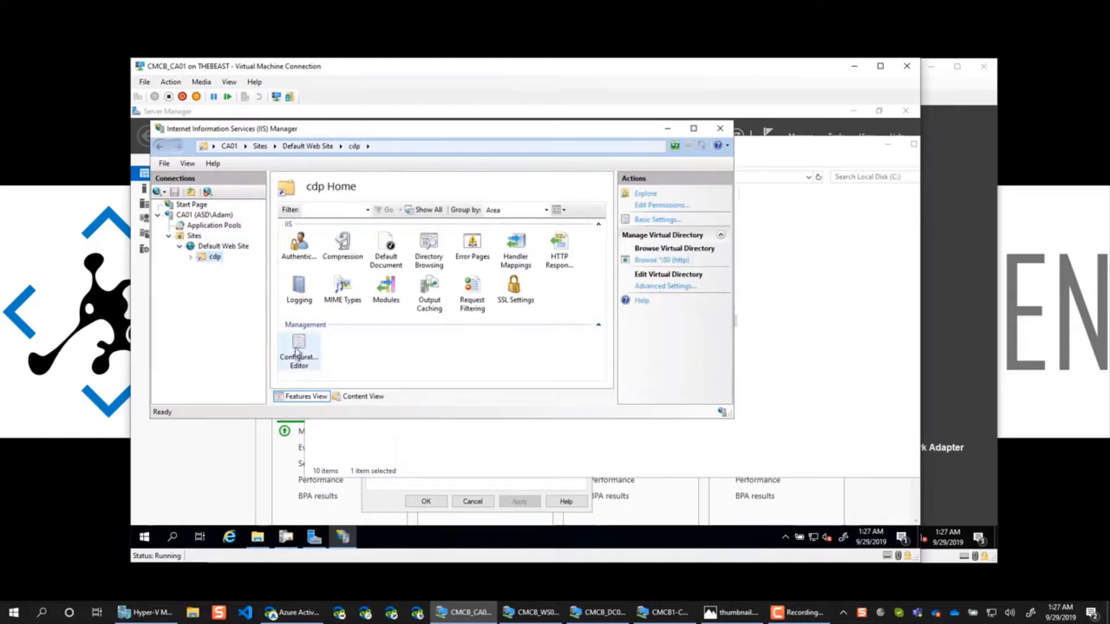
click(427, 206)
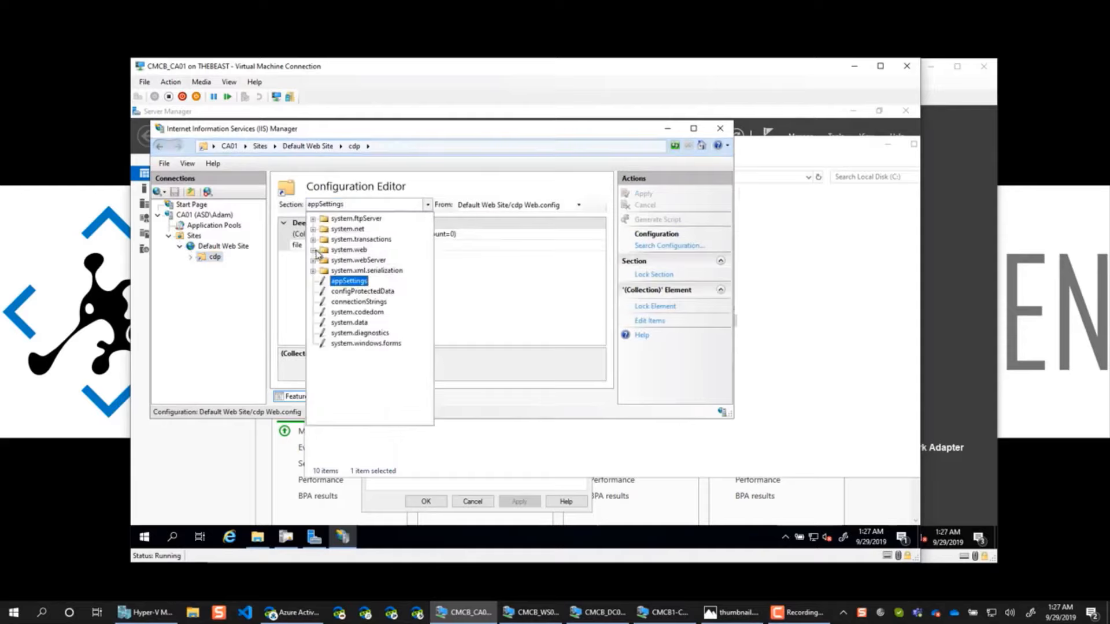
click(313, 250)
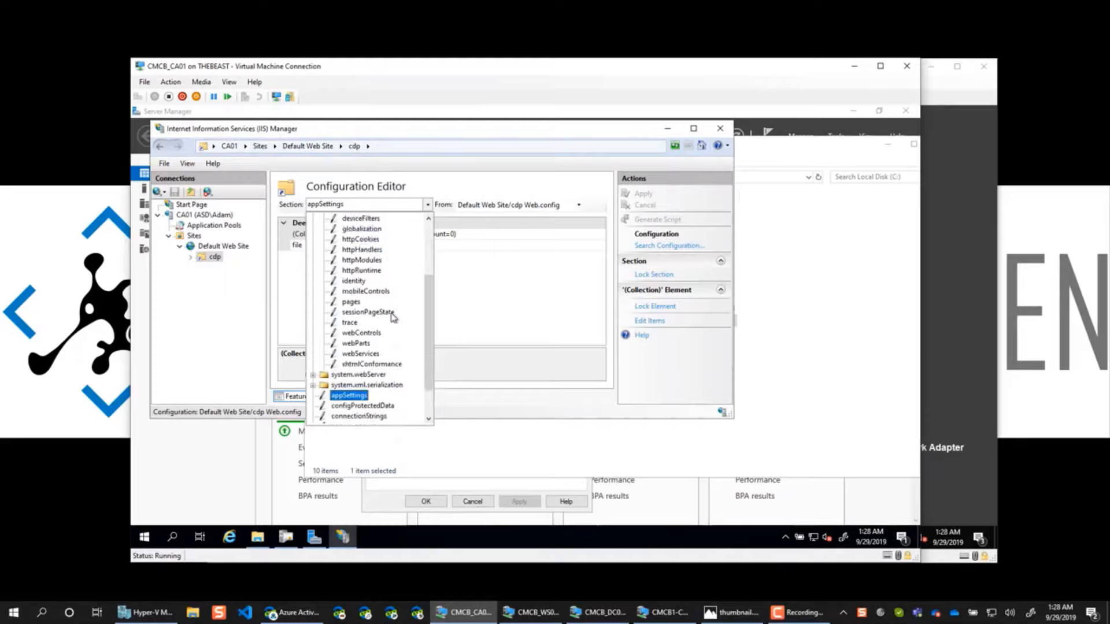
click(313, 250)
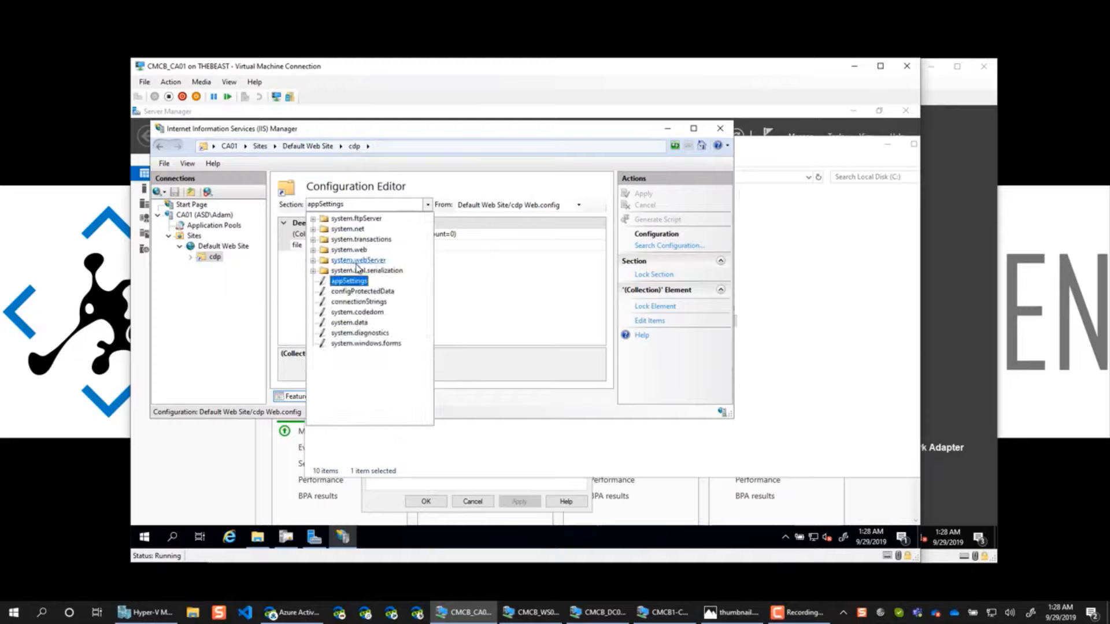
click(313, 229)
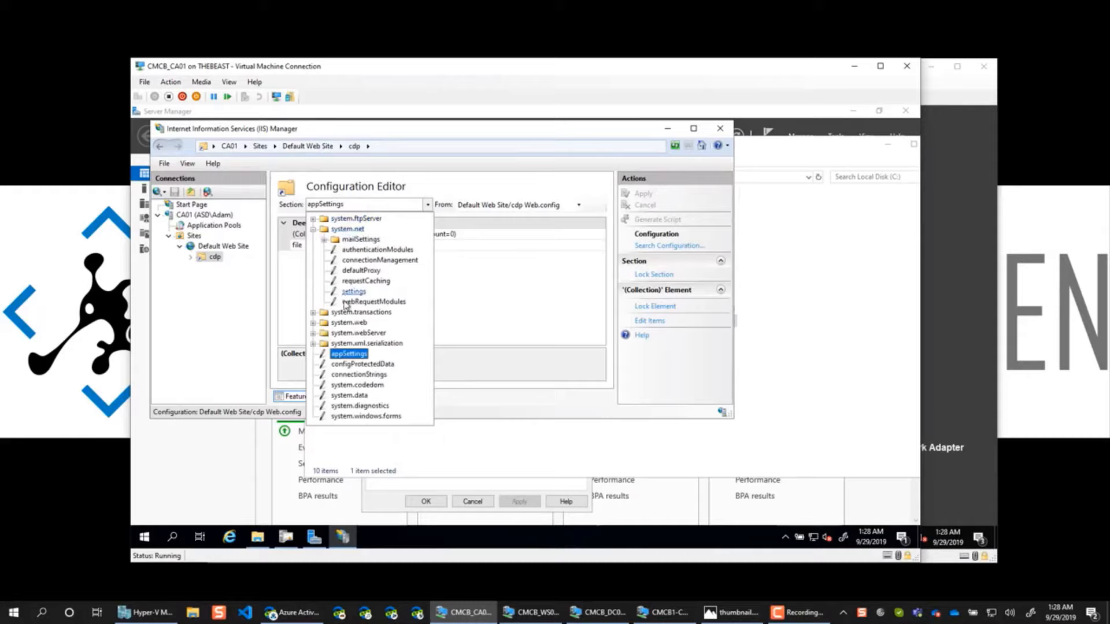
click(347, 281)
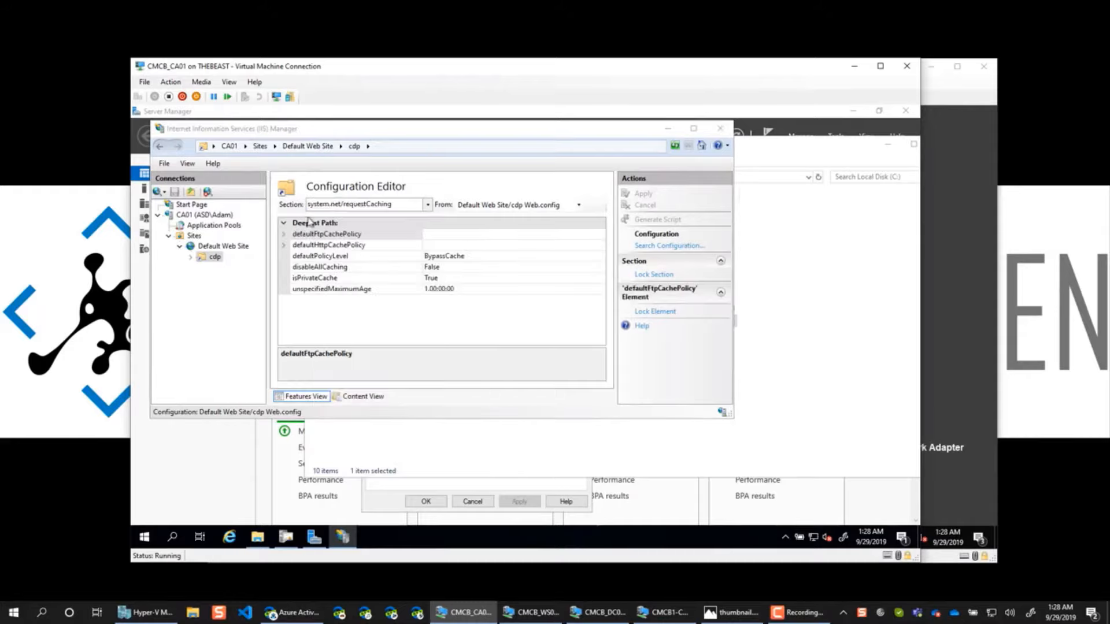
In the cdp configuration section system.webServer/security/requestFiltering, set allowDoubleEscaping to True and apply the change
click(428, 205)
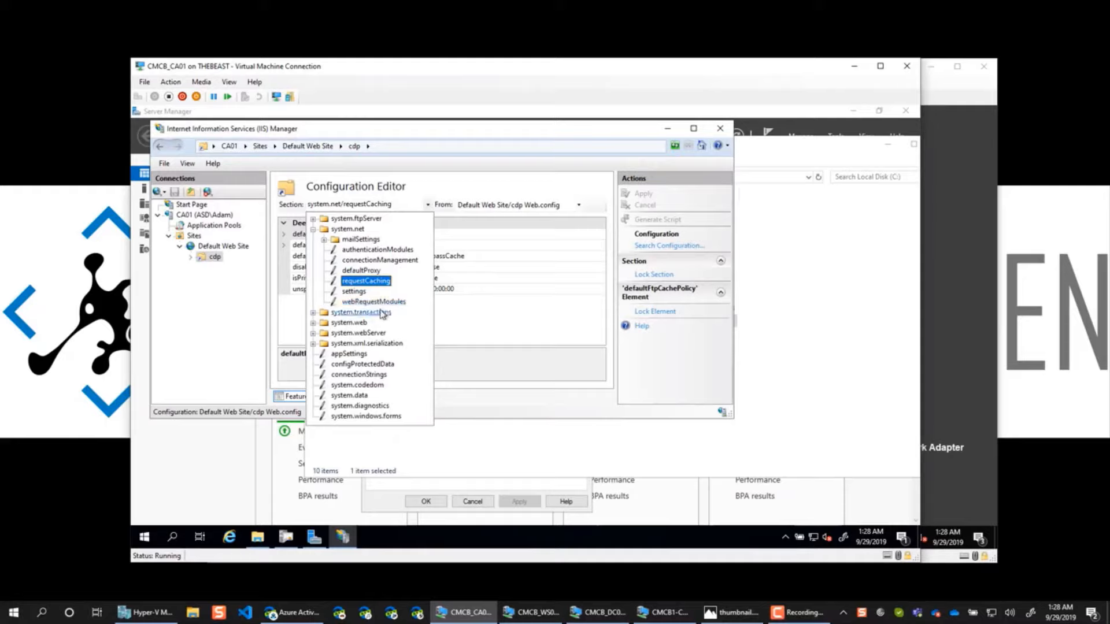
click(364, 333)
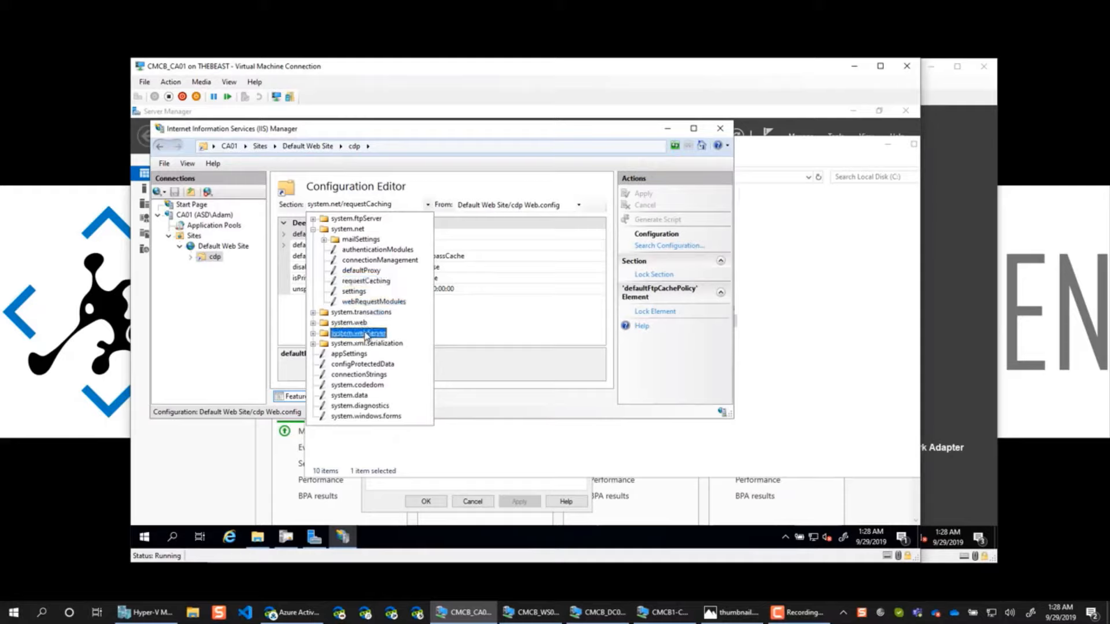
click(325, 333)
click(324, 230)
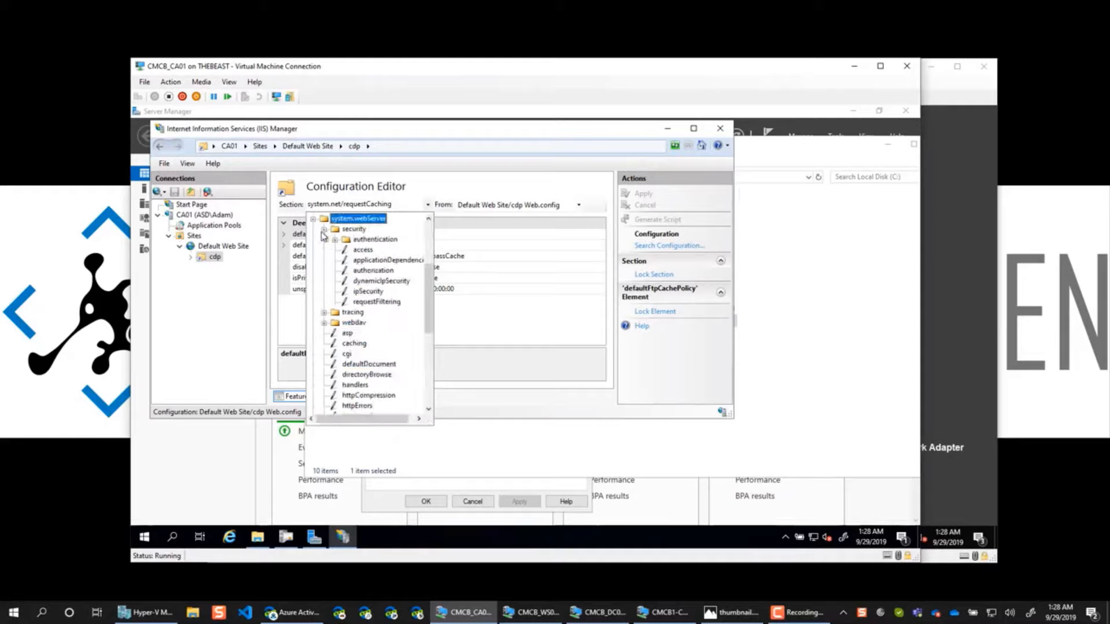
click(381, 302)
click(441, 234)
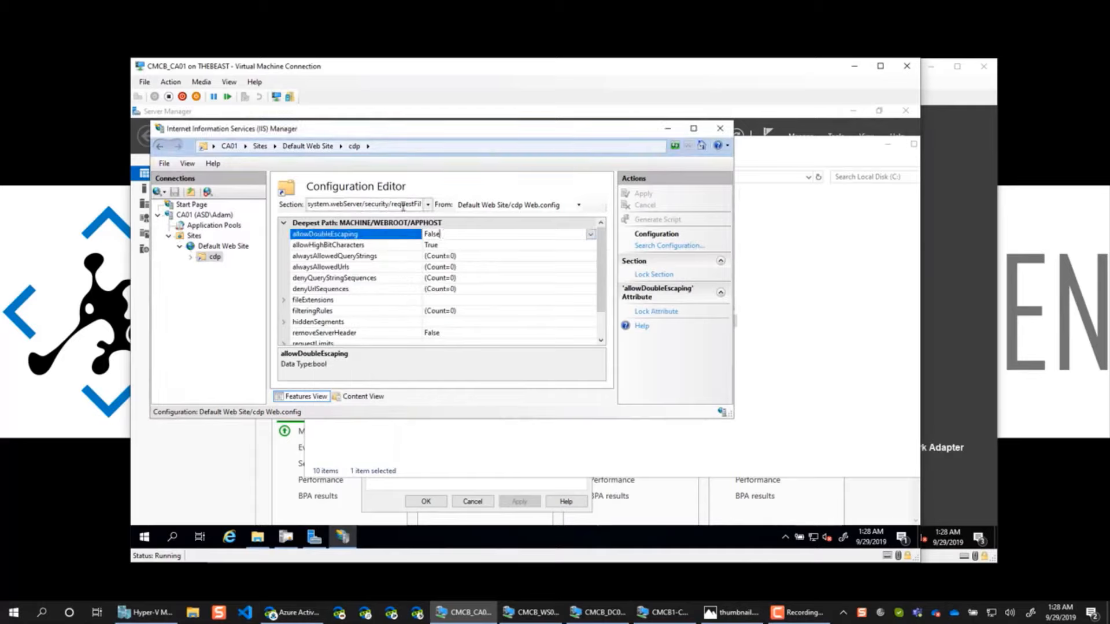
click(590, 234)
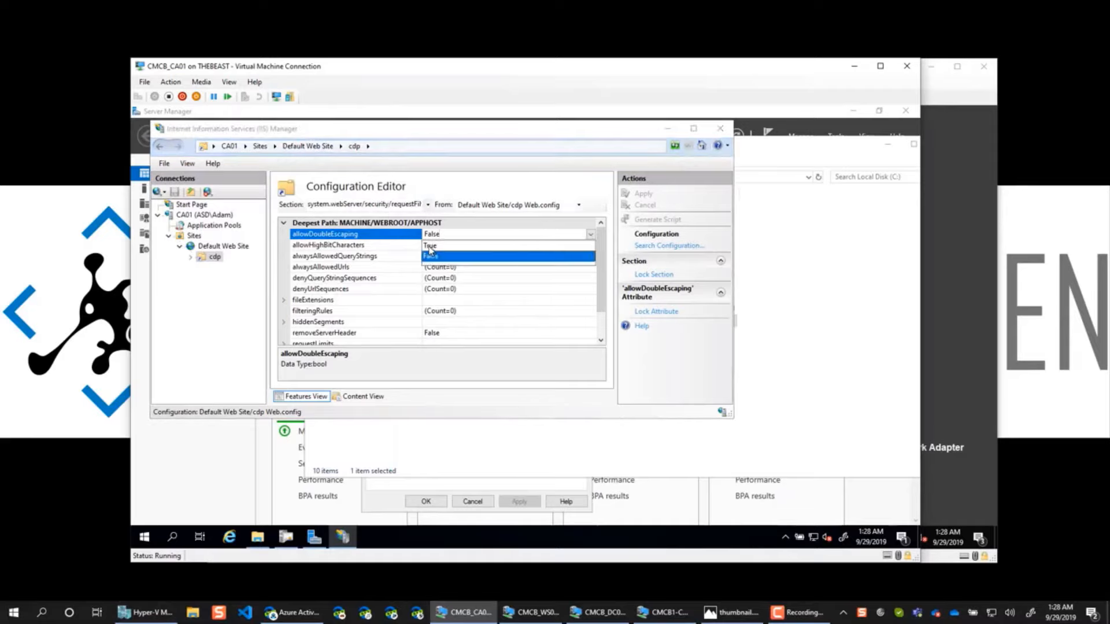
click(430, 246)
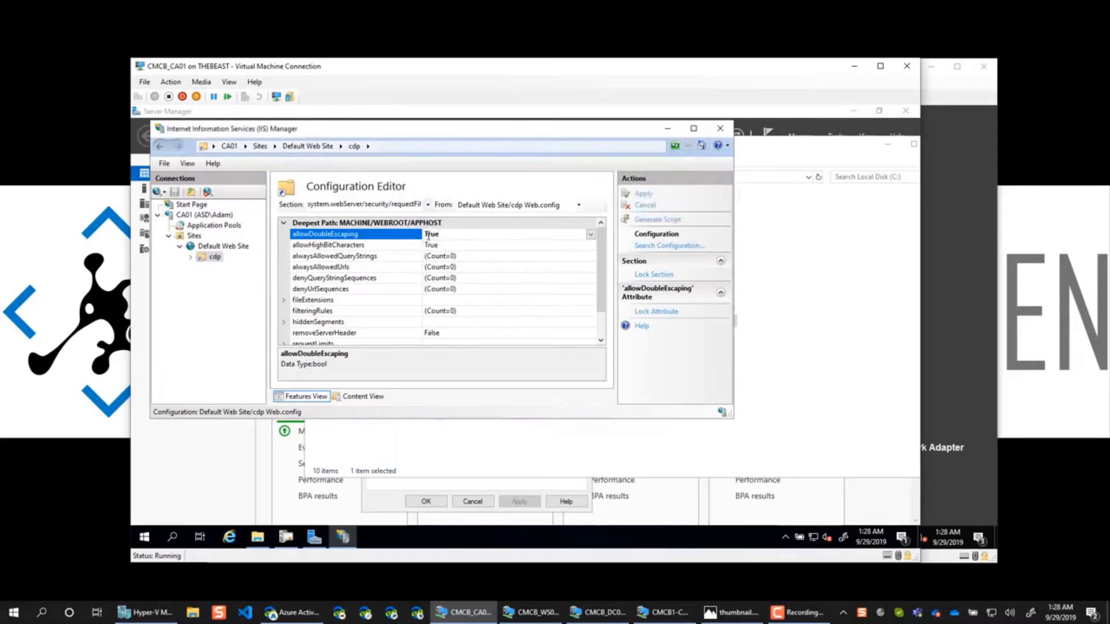
click(642, 196)
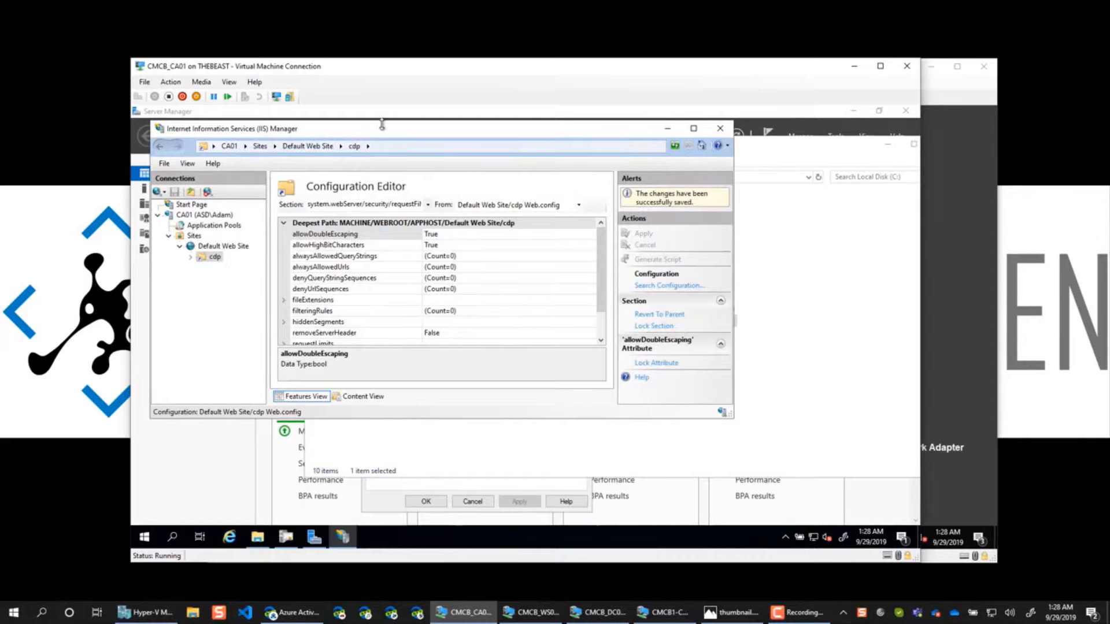
Browse the cdp virtual directory in the web browser, dismiss the security prompt, and view the localhost directory listing
drag(386, 131, 531, 147)
right_click(356, 278)
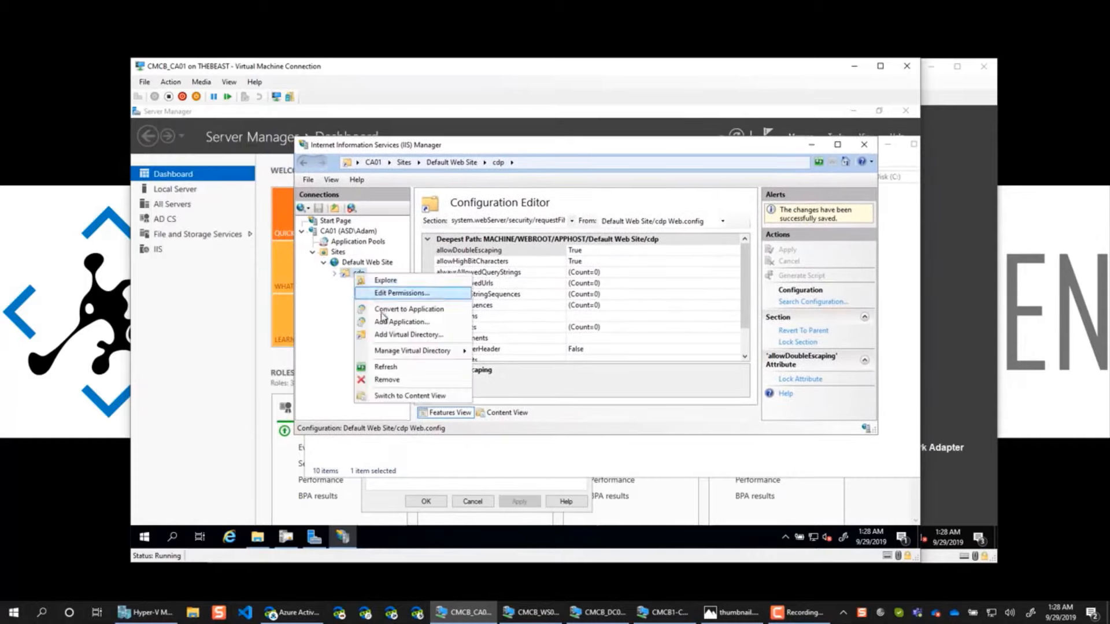
mouse_move(421, 351)
click(513, 352)
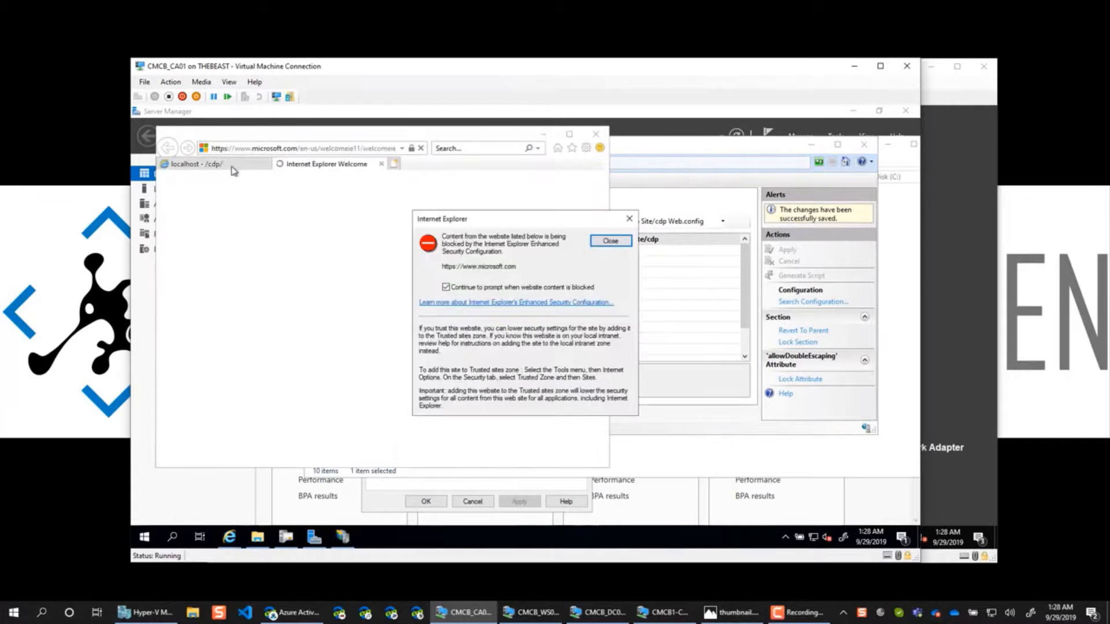
click(599, 244)
click(234, 171)
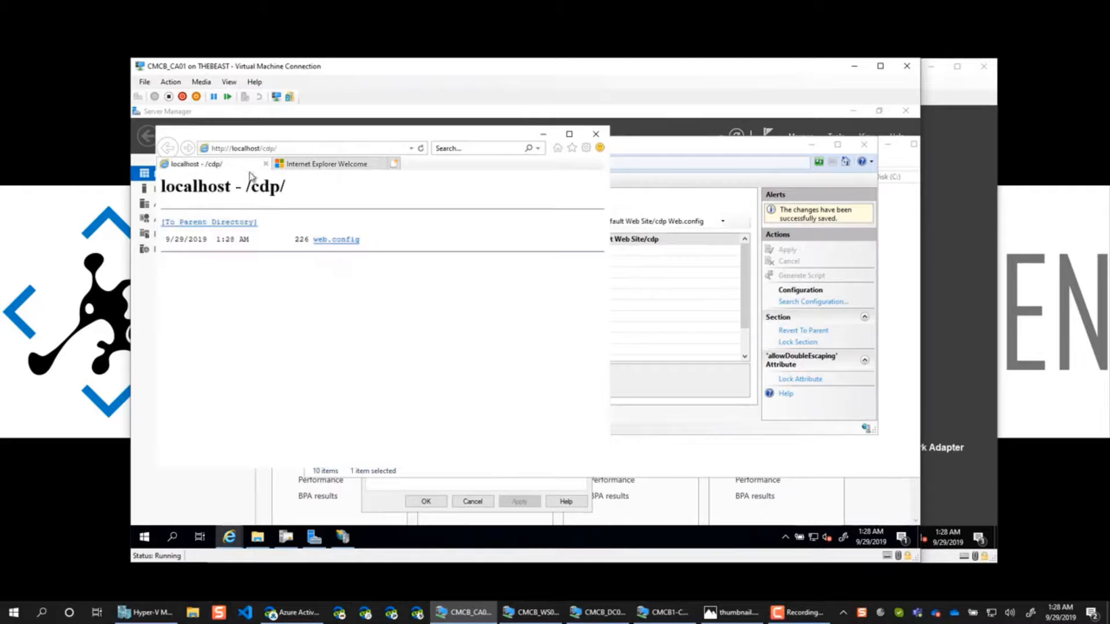
drag(466, 136, 769, 157)
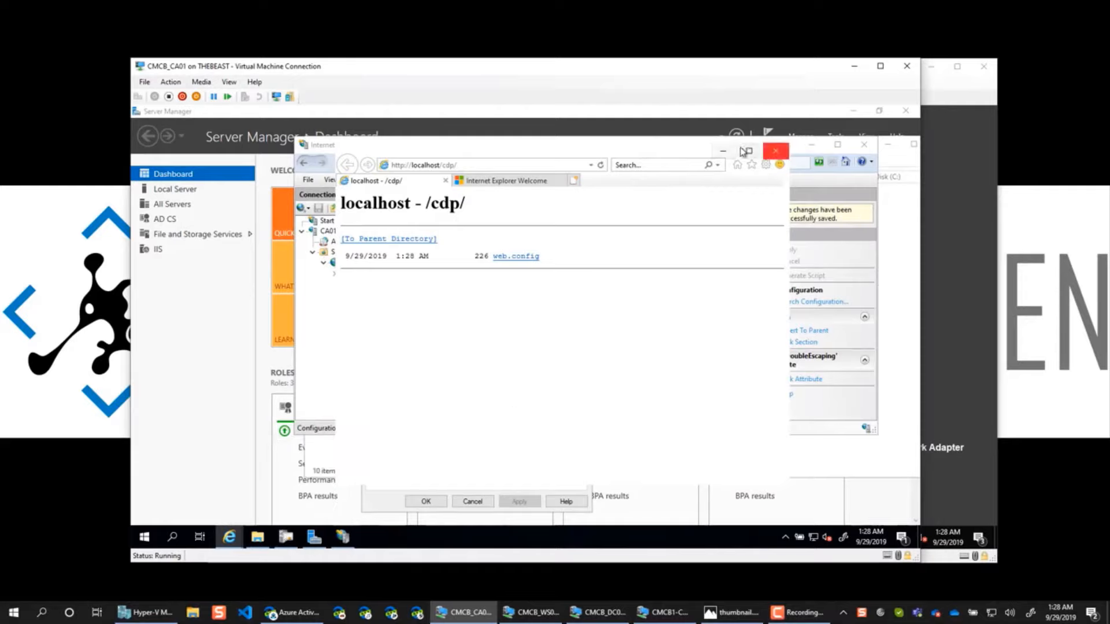
click(723, 151)
click(812, 148)
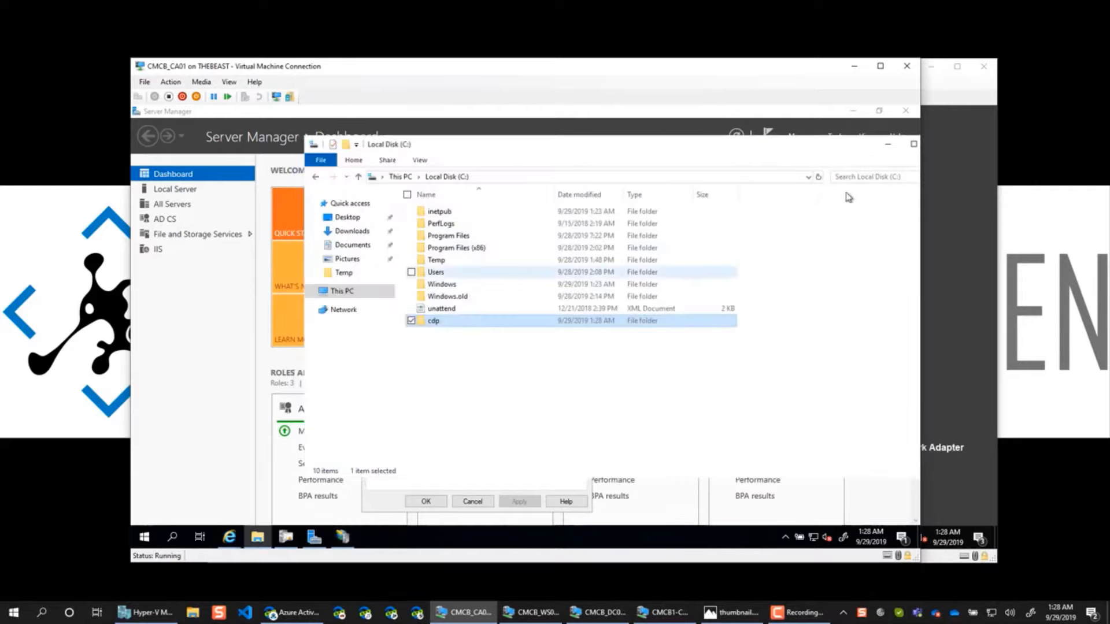
click(888, 145)
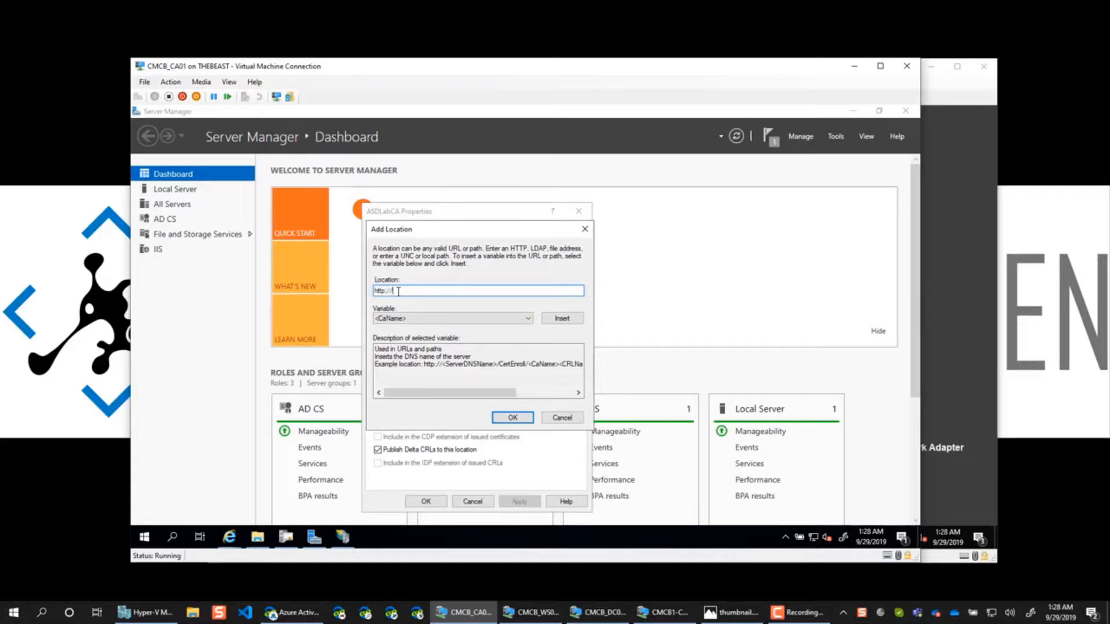
text(crl.asd )
text(net/cdp)
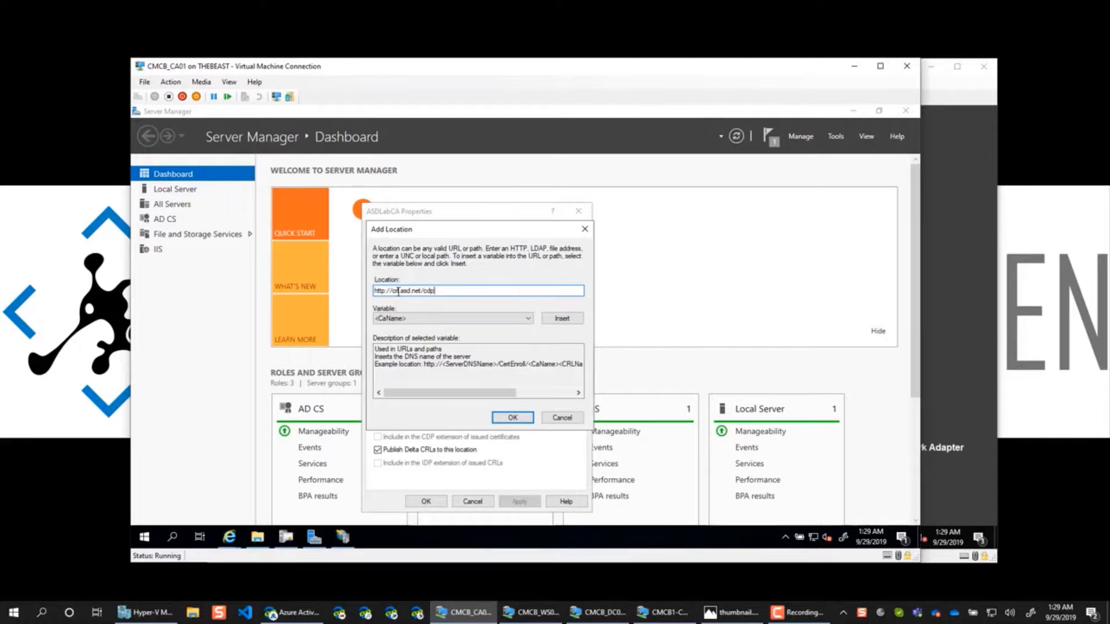
text(/)
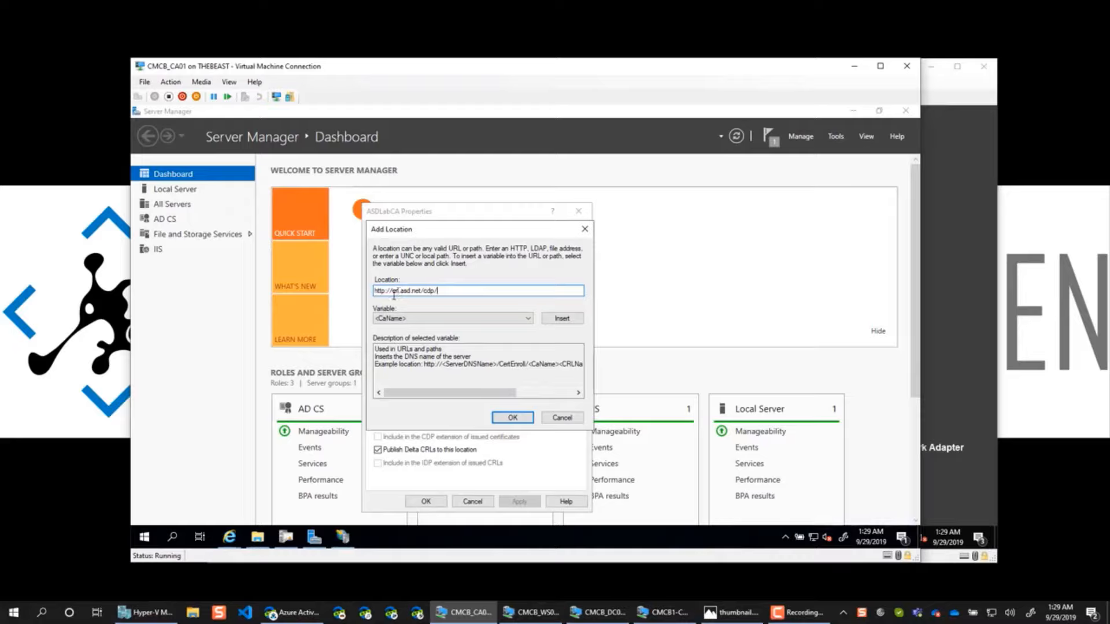
Append the variables <CaName>, <CRLNameSuffix> and <DeltaCRLAllowed> plus the .crl extension to the location URL, and add it to the CDP list
click(562, 318)
click(528, 319)
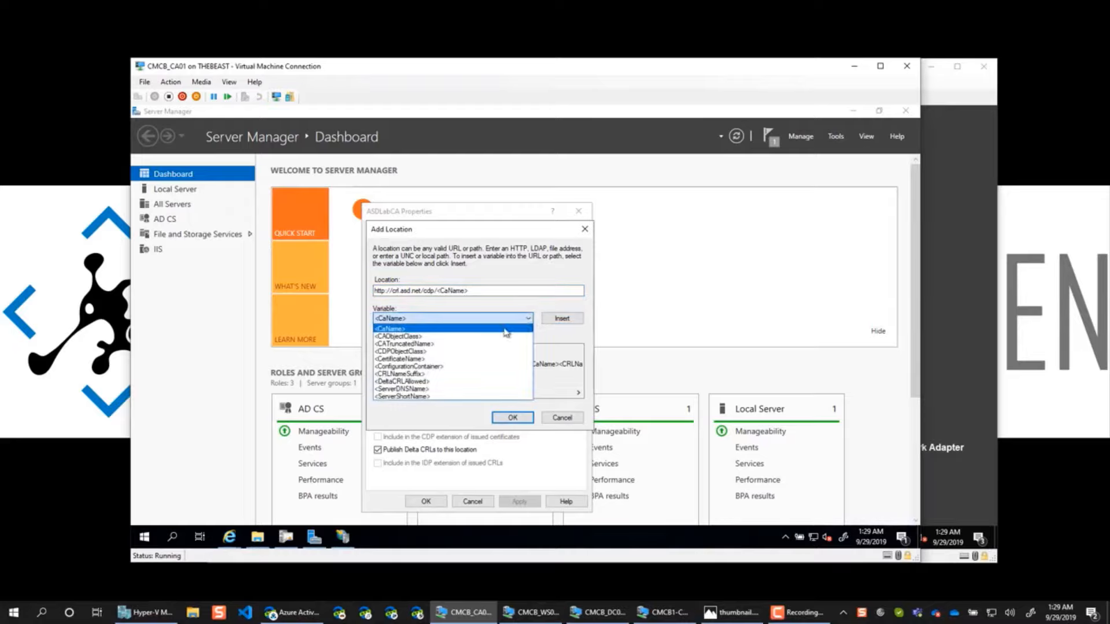
click(425, 374)
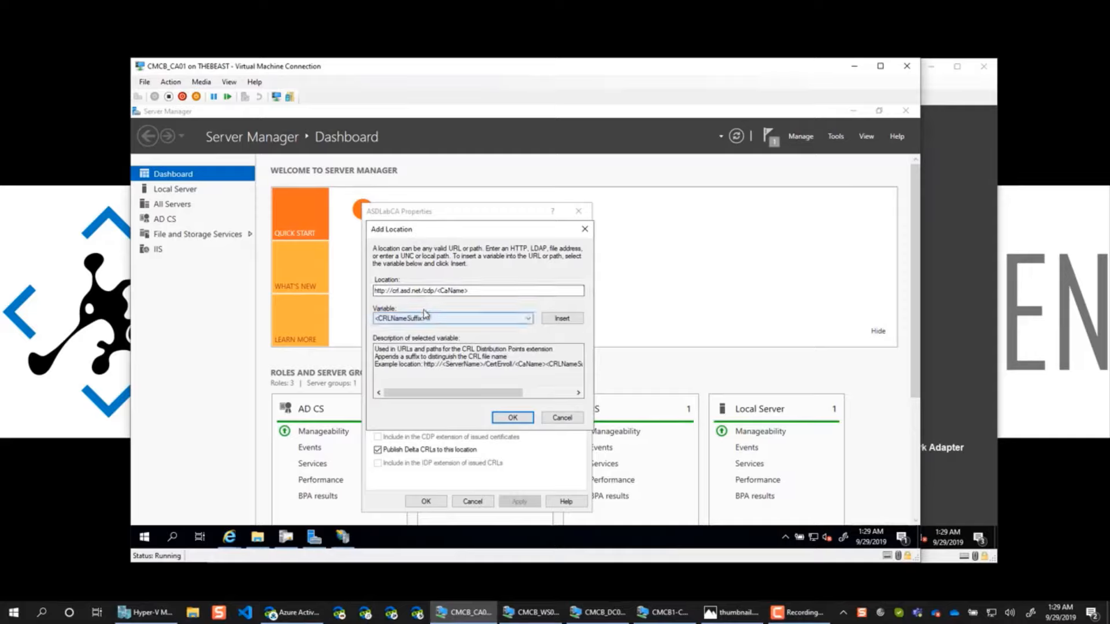
click(431, 291)
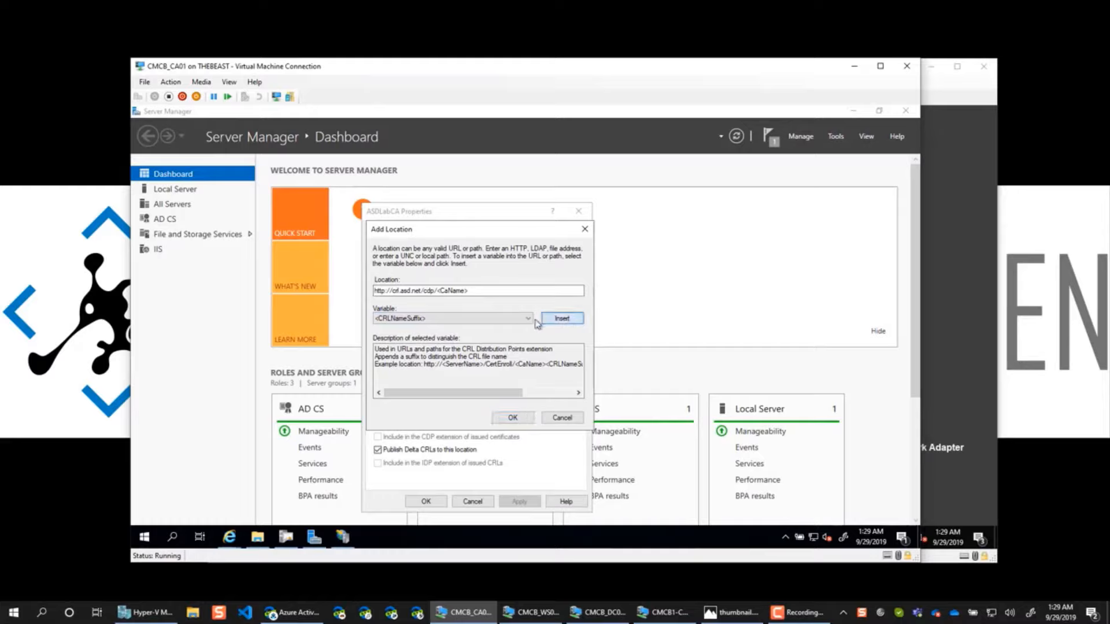
click(561, 319)
click(528, 318)
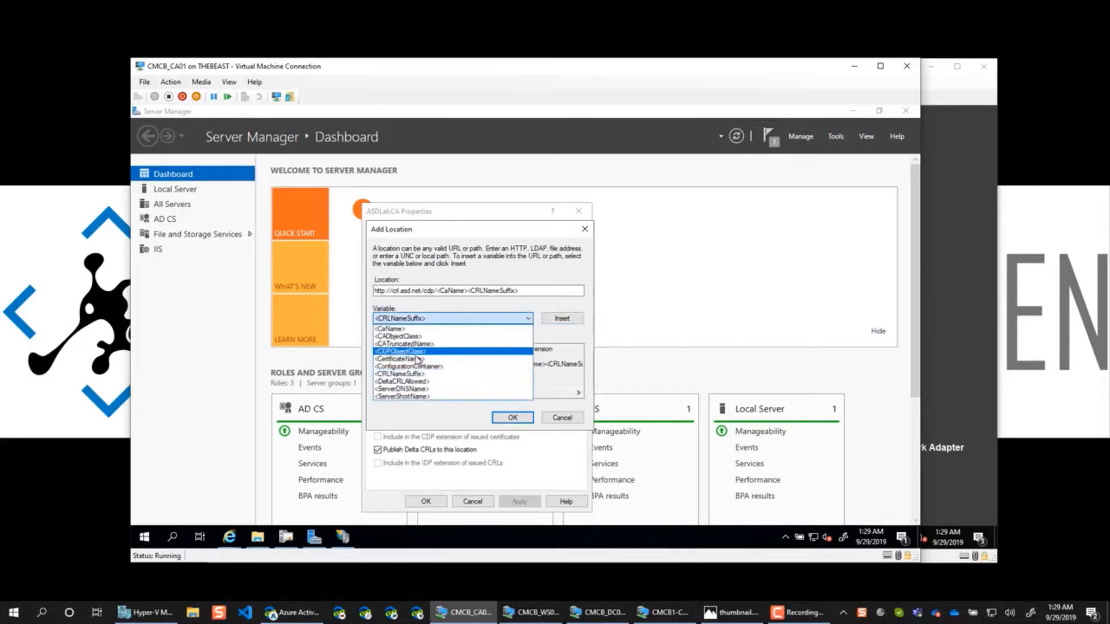
click(404, 382)
click(560, 318)
click(583, 292)
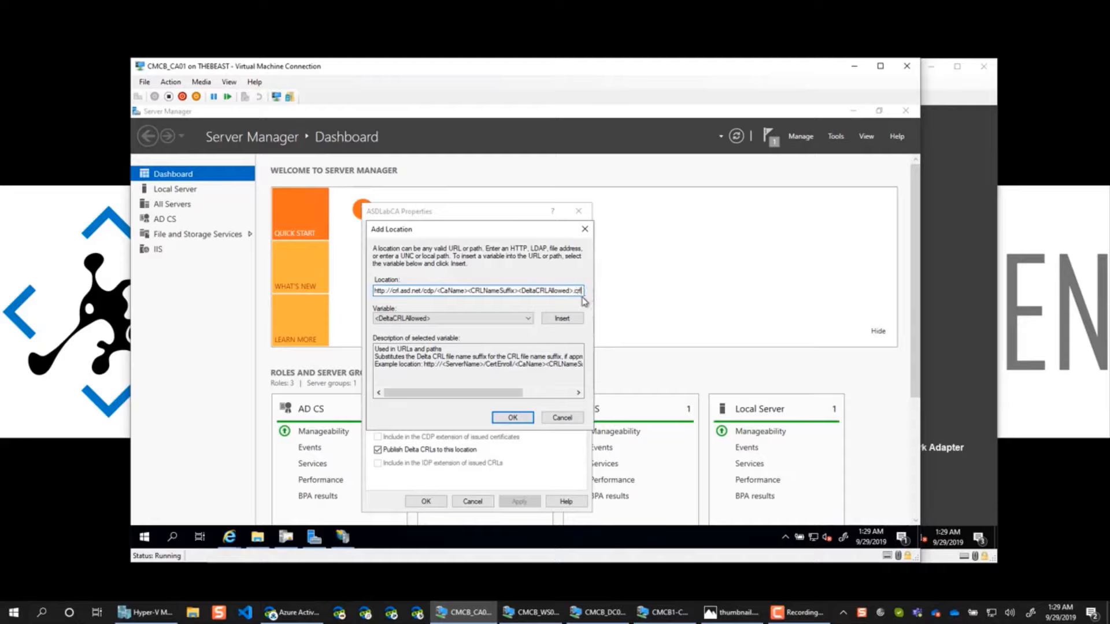
click(512, 418)
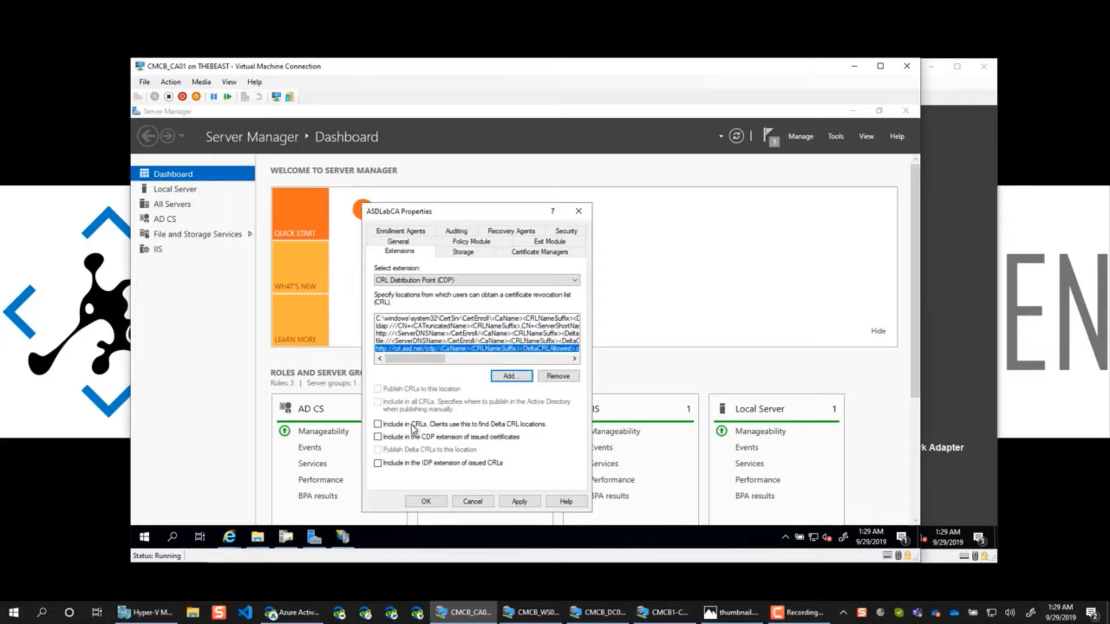
For the new HTTP location, enable only inclusion in CRLs for finding Delta CRL locations and inclusion in the CDP extension of issued certificates
click(379, 424)
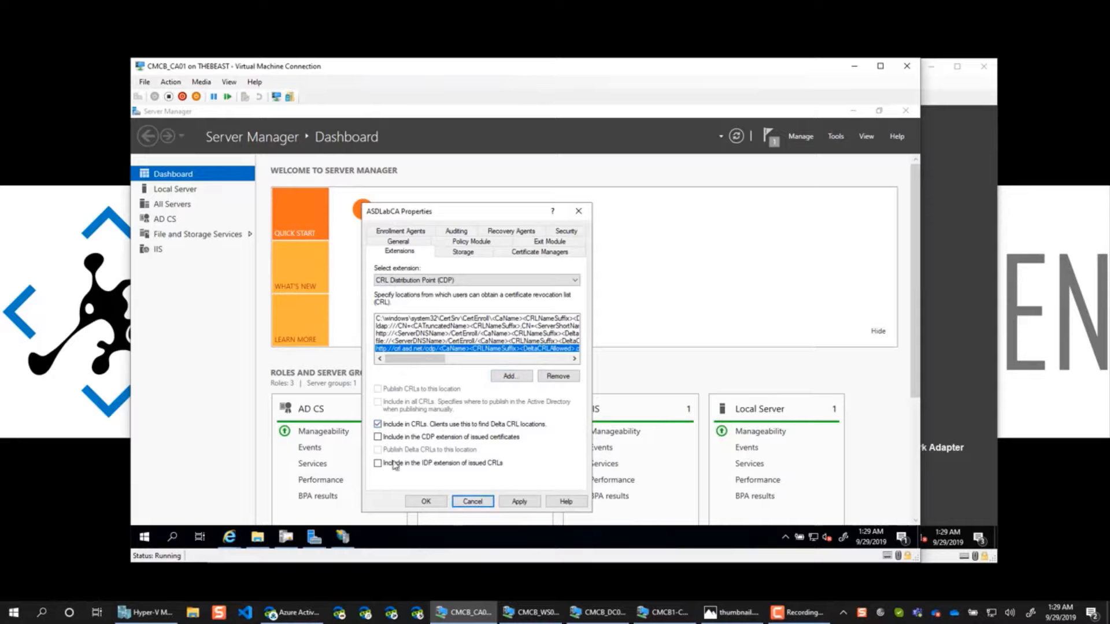
click(378, 463)
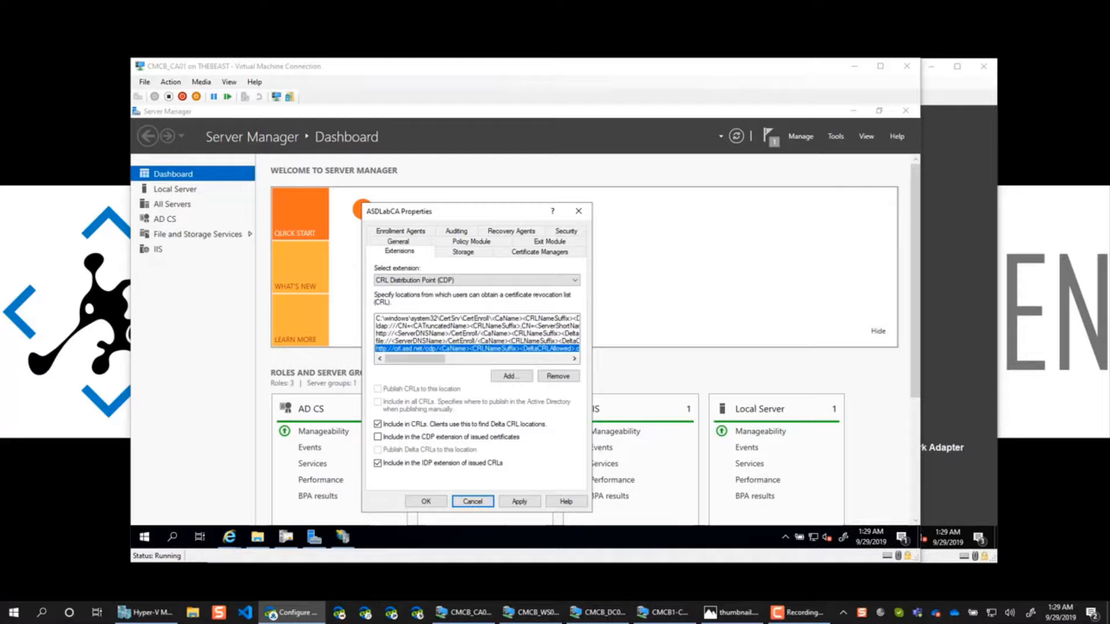
click(378, 463)
click(378, 438)
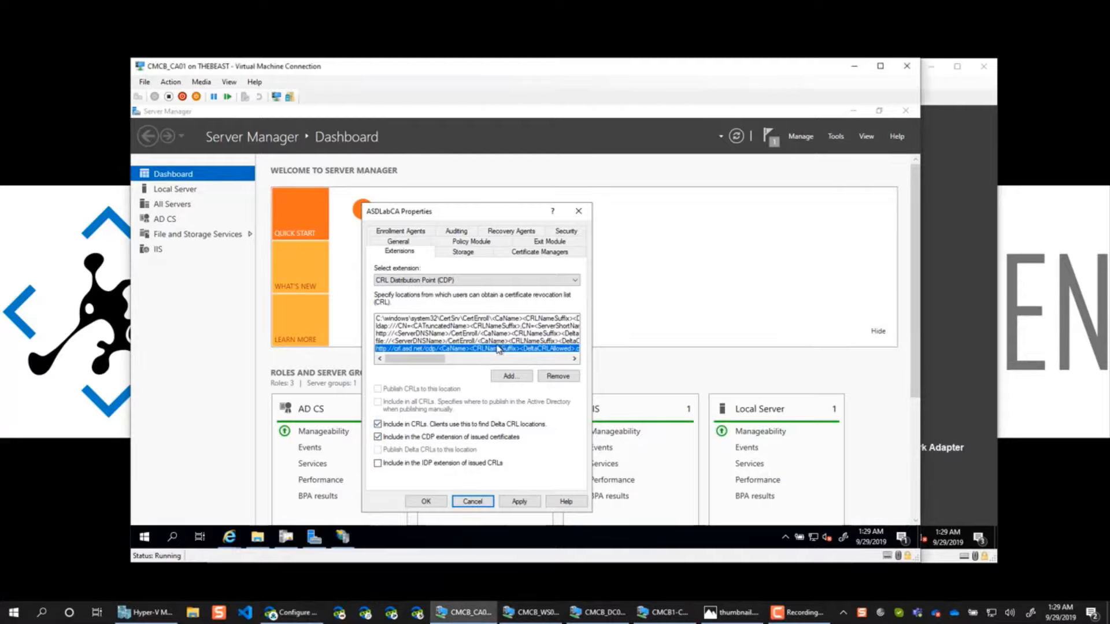
key(alt+Tab)
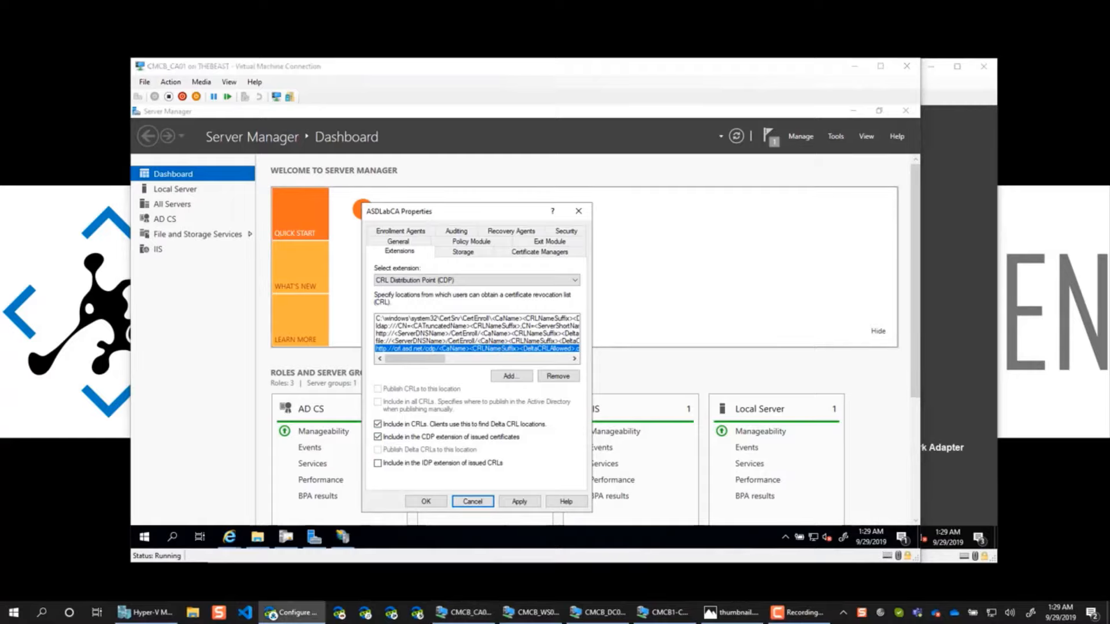
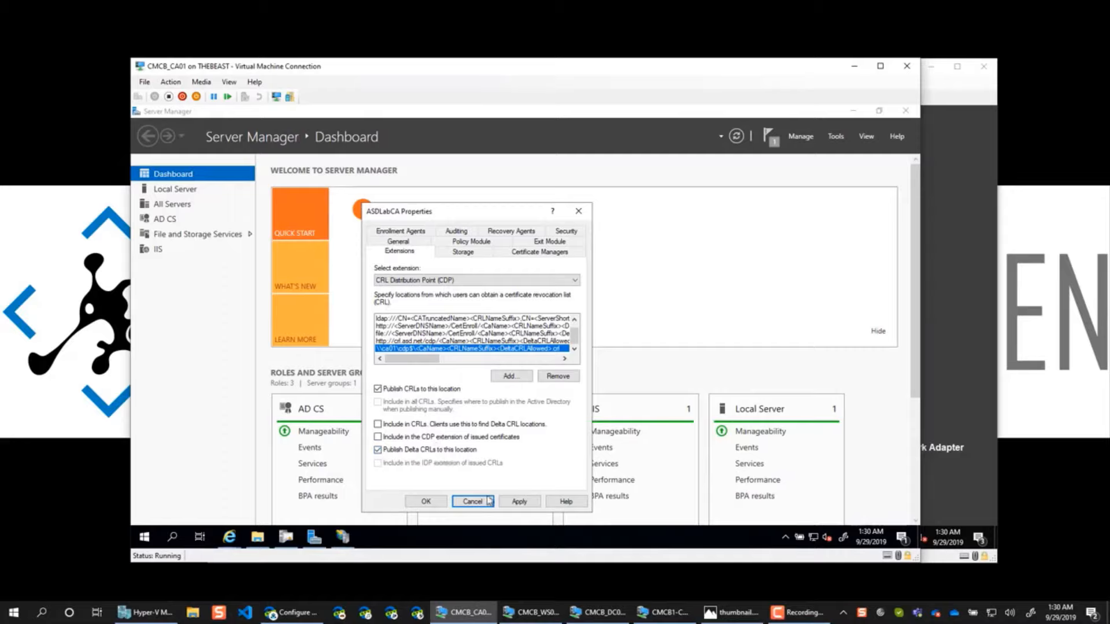
Apply the CDP extension changes, restart Active Directory Certificate Services, and close the ASDLabCA properties
click(520, 501)
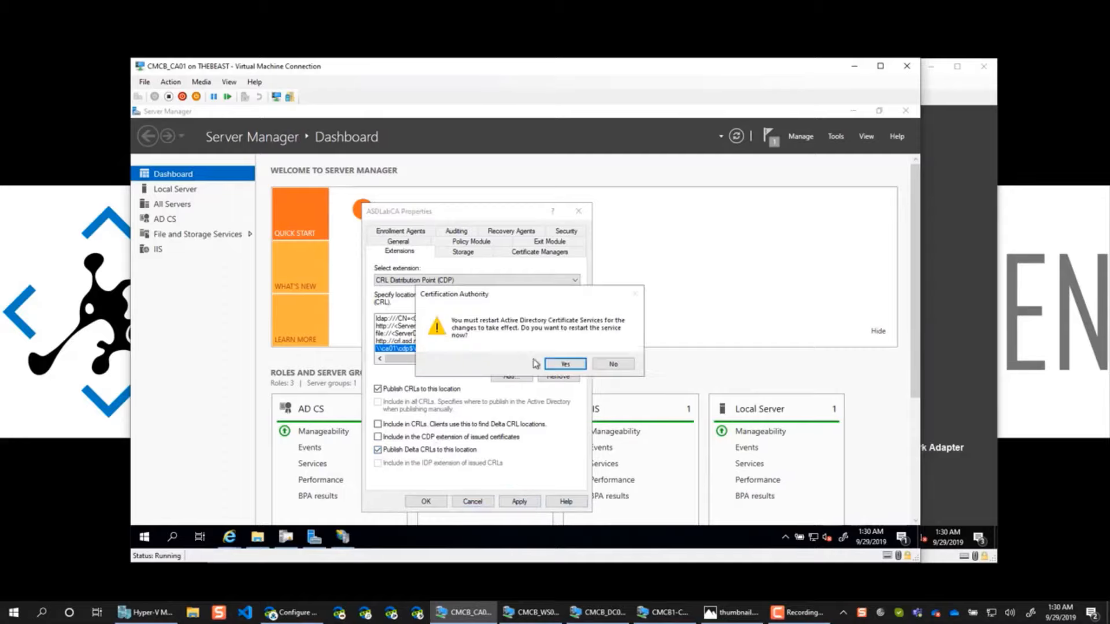
click(564, 364)
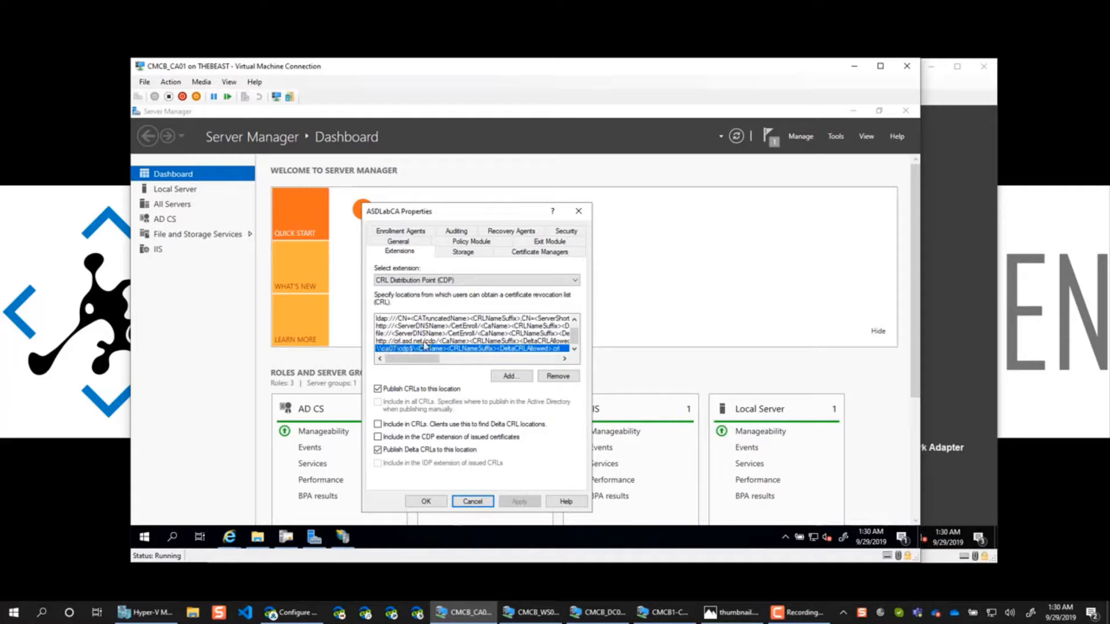
click(440, 504)
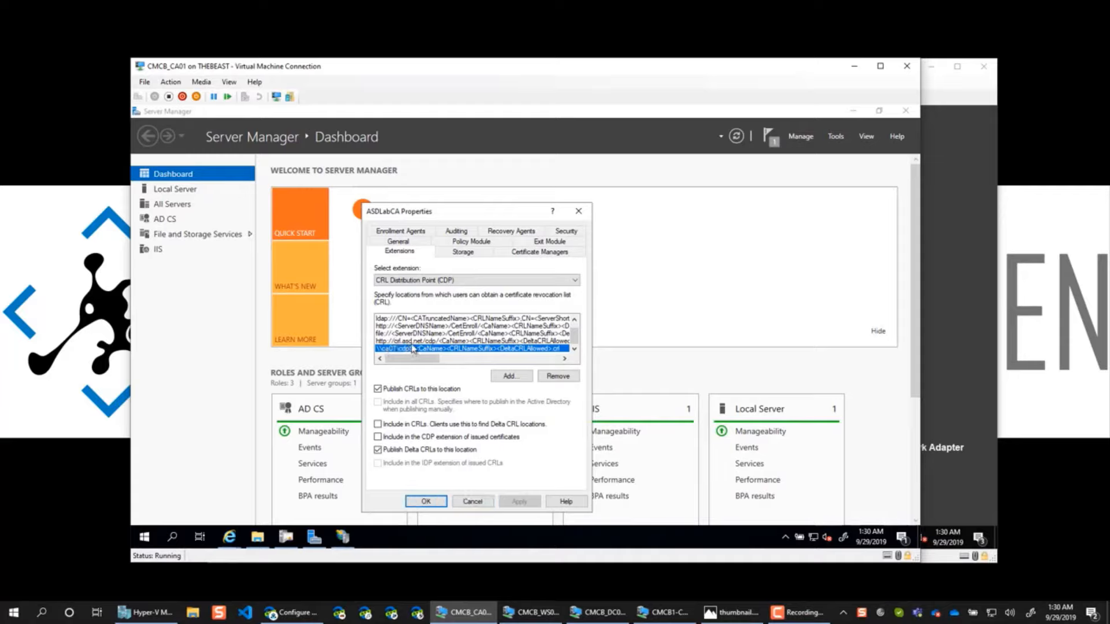
click(439, 503)
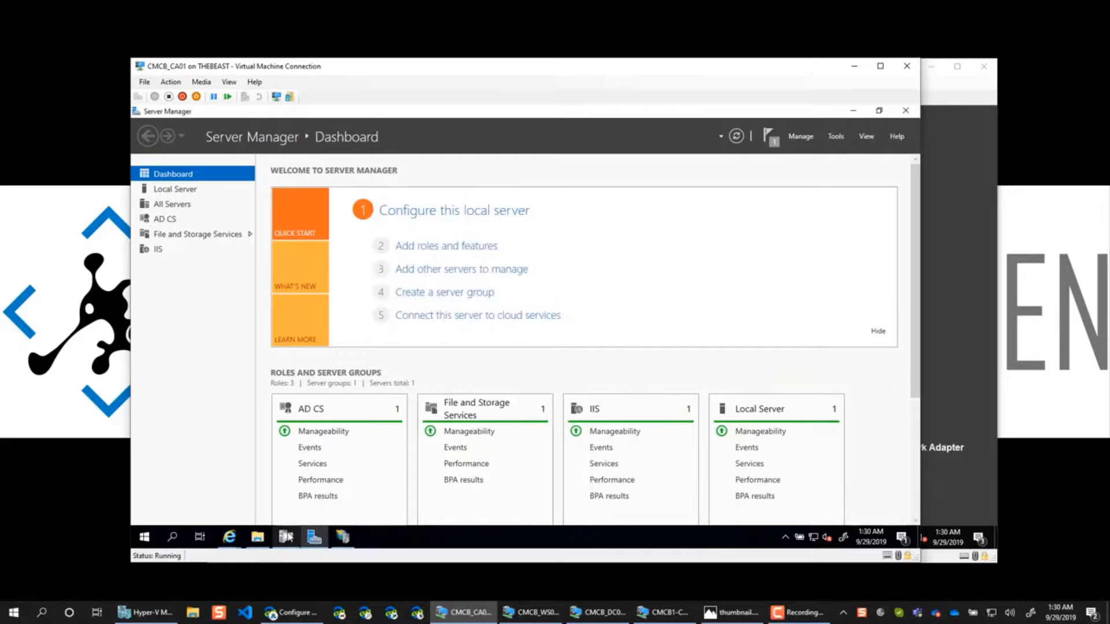
Open the C:\cdp folder in File Explorer, then try to publish a new CRL from ASDLabCA's Revoked Certificates and dismiss the error
click(257, 539)
double_click(433, 321)
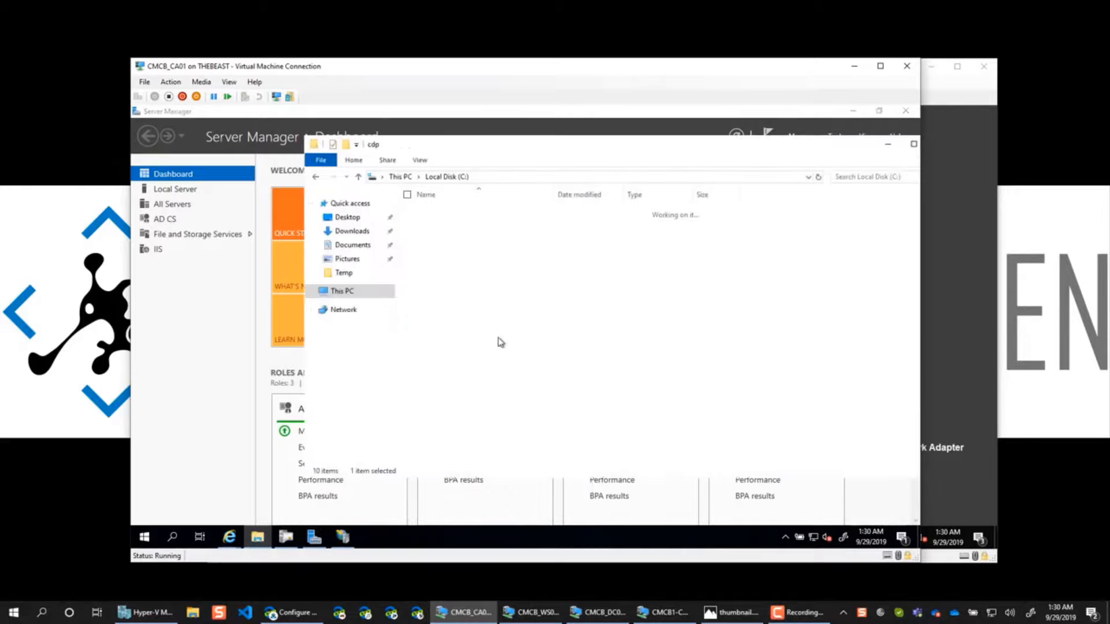
click(286, 537)
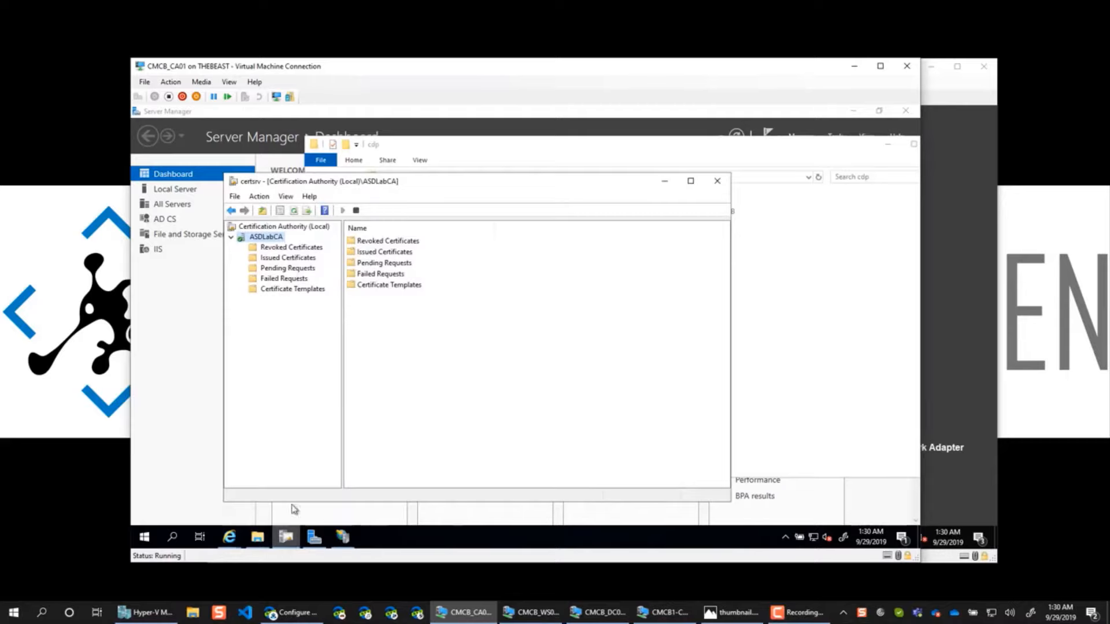
right_click(274, 240)
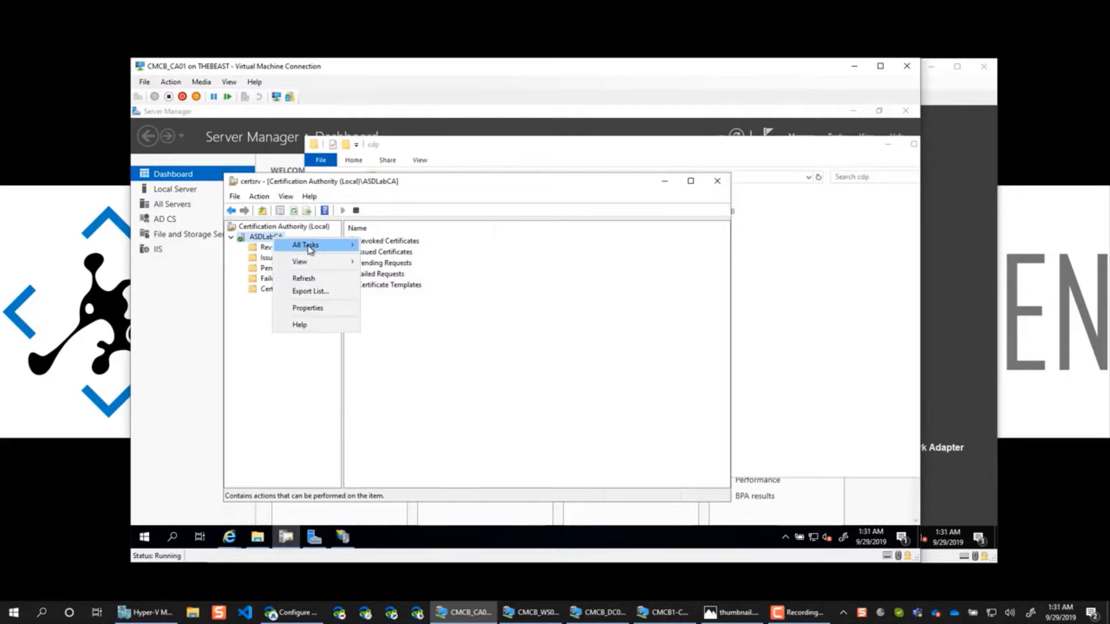
mouse_move(310, 245)
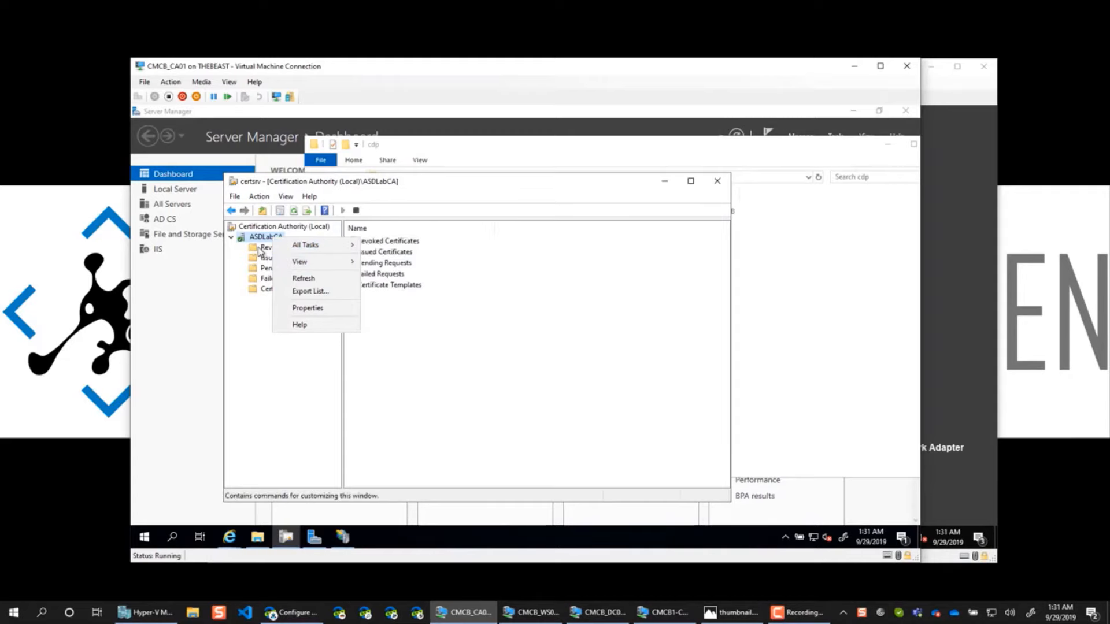
click(280, 248)
right_click(289, 253)
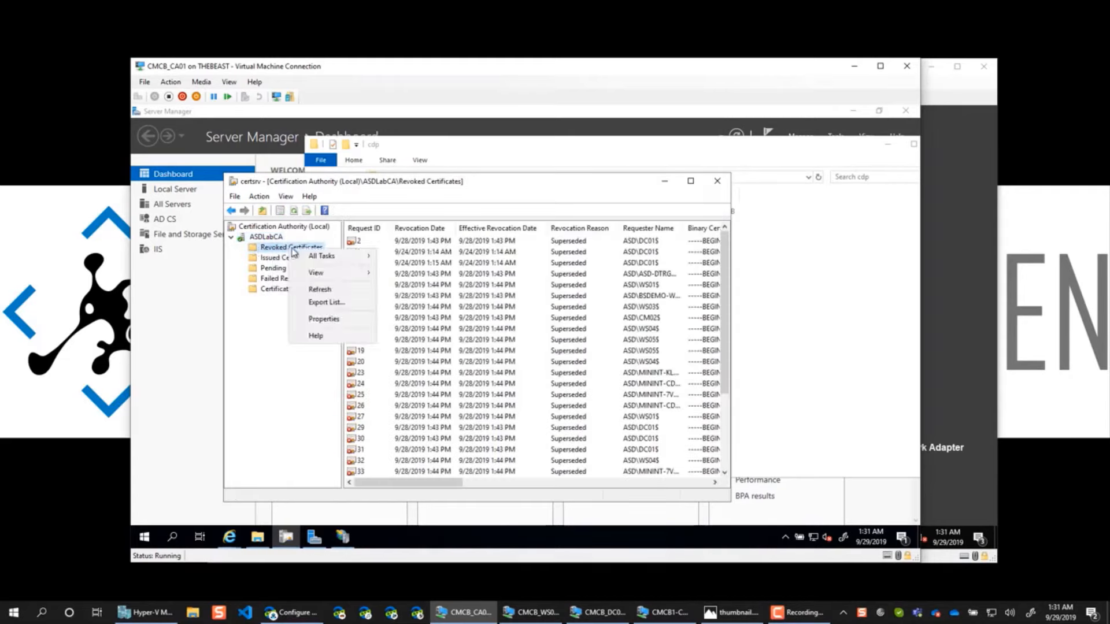
mouse_move(317, 256)
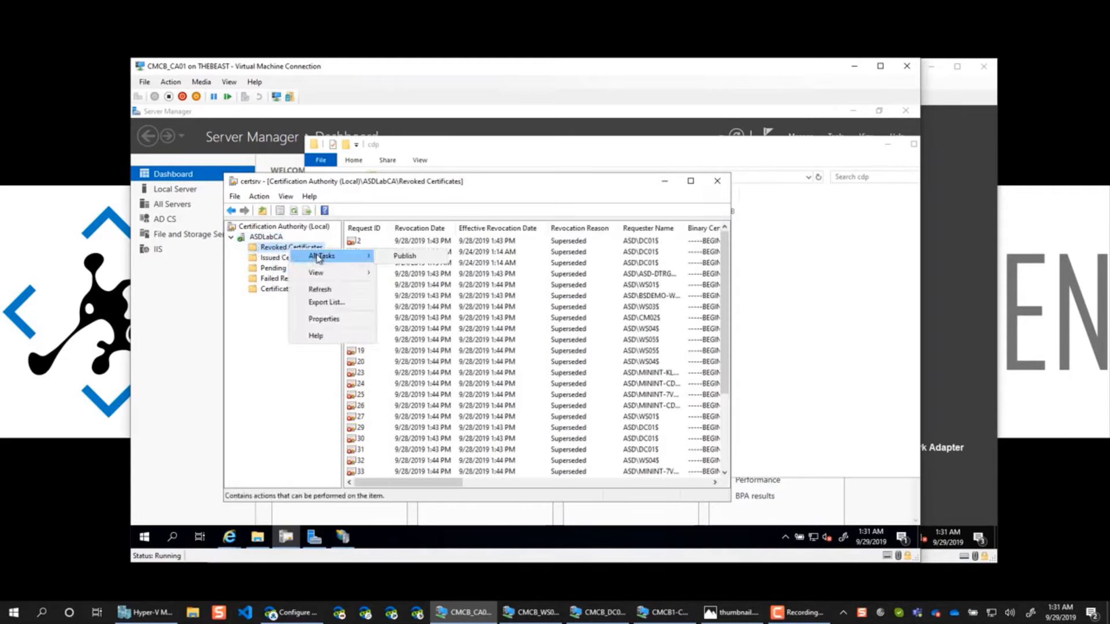
click(405, 257)
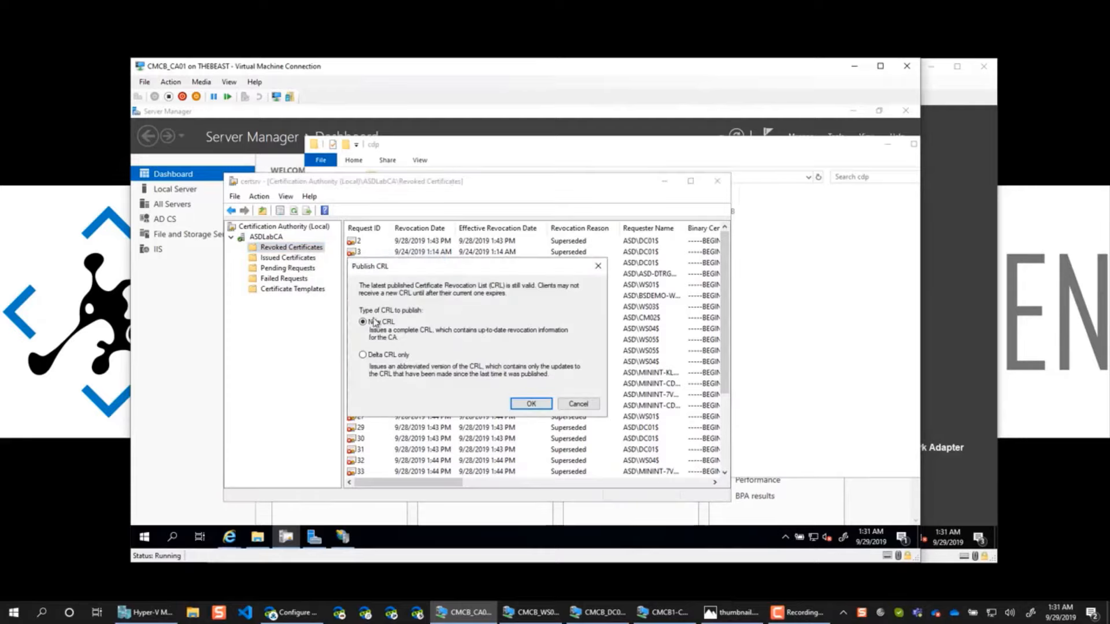
click(546, 407)
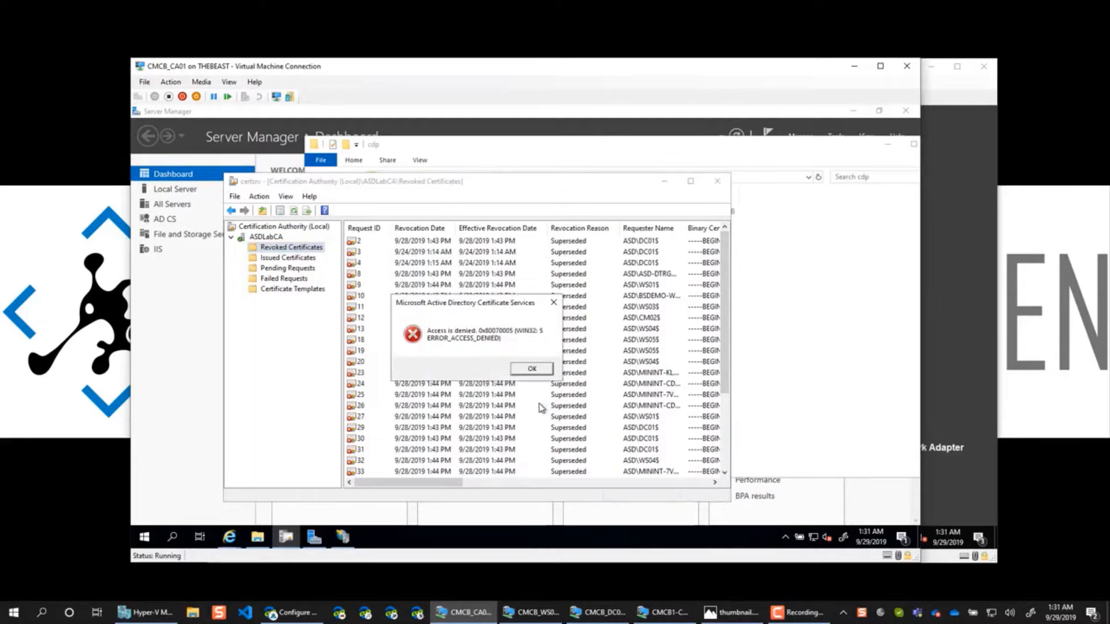
click(532, 369)
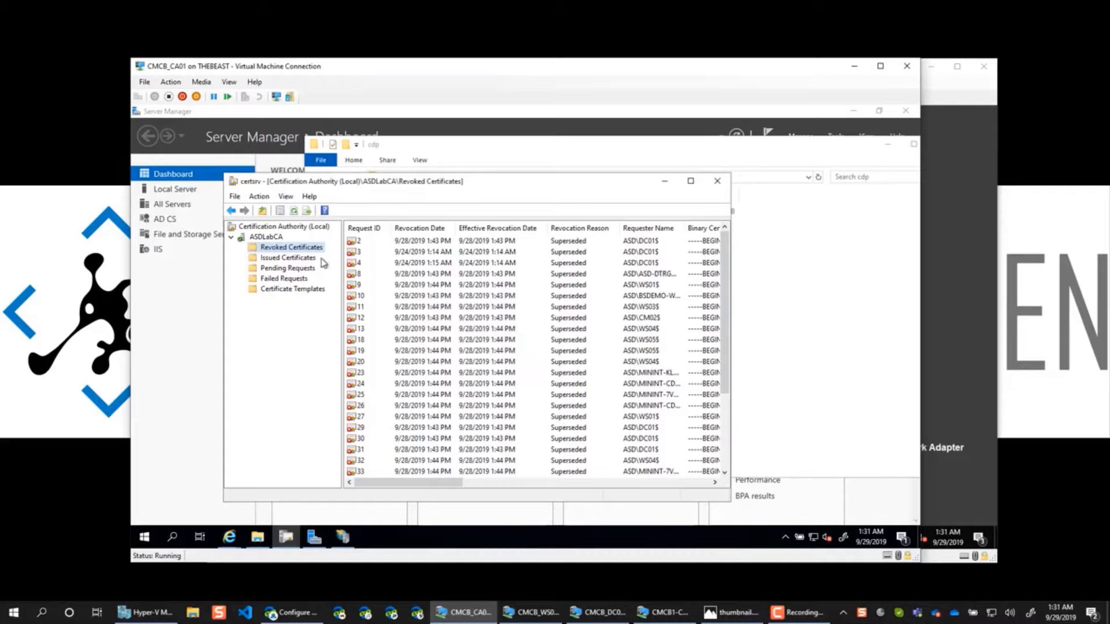
Check the contents of the C:\cdp folder and browse to its network share at \\ca01\cdp$
click(808, 318)
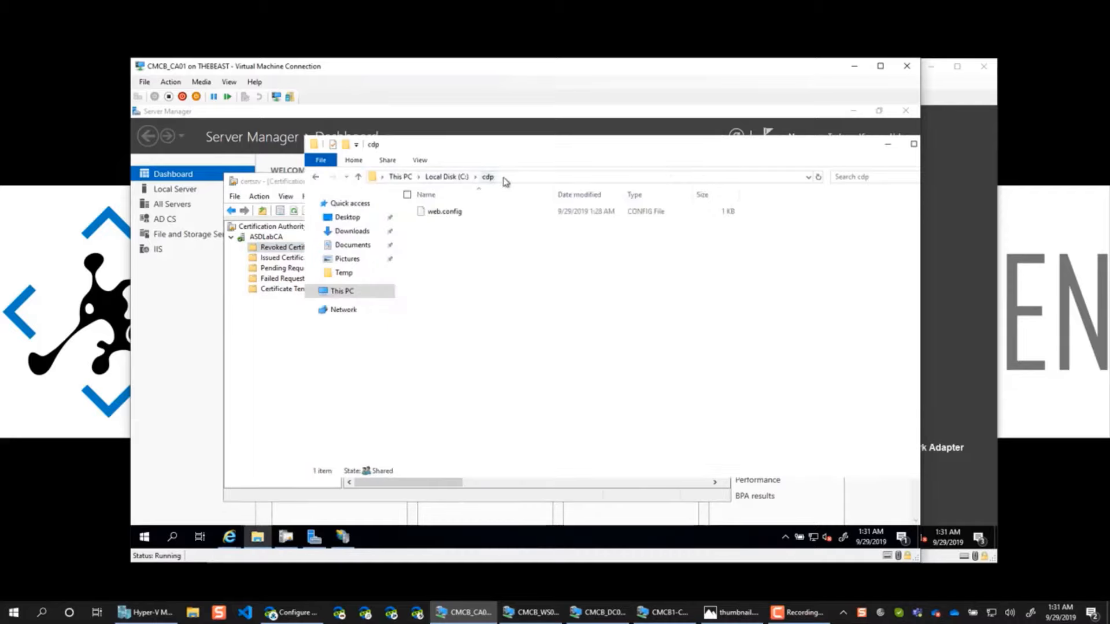
click(444, 177)
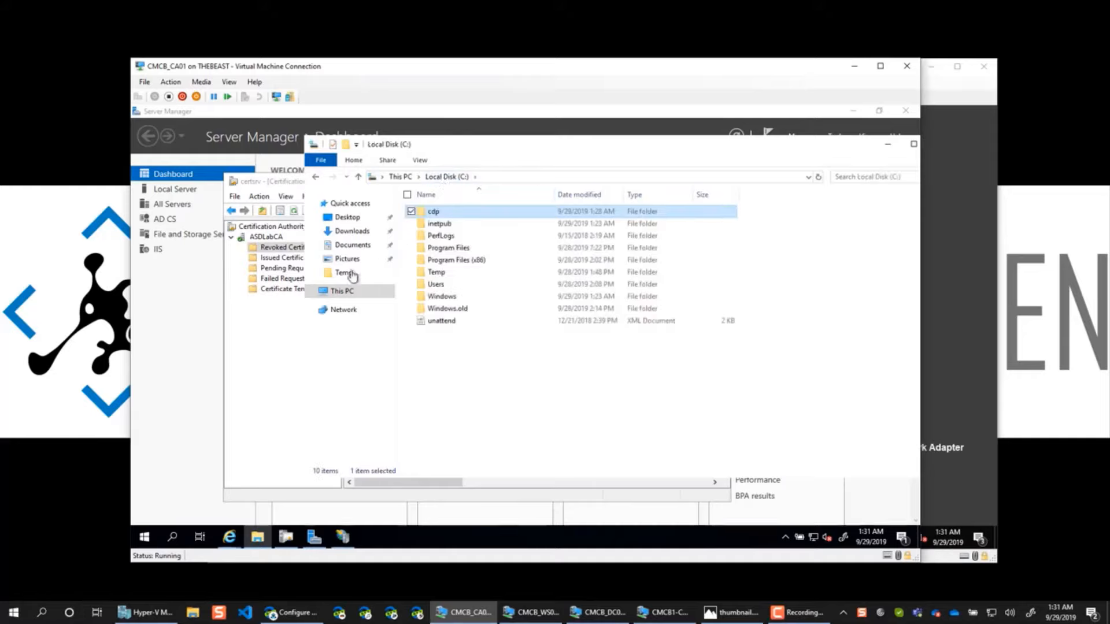
click(511, 177)
text(\\ca01\)
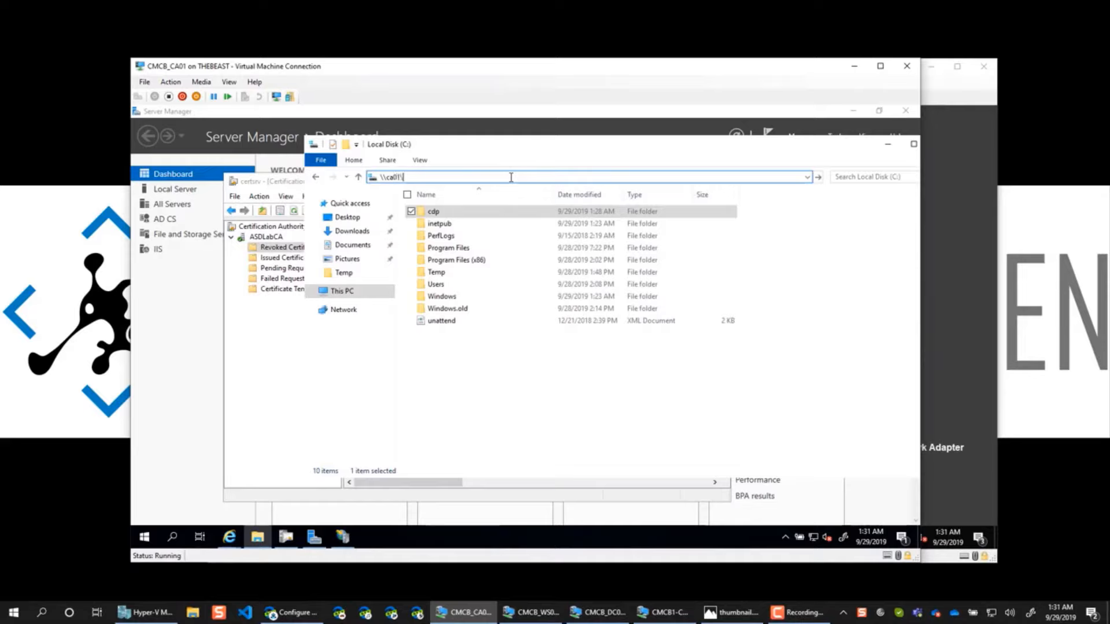
text(cdp$)
key(Return)
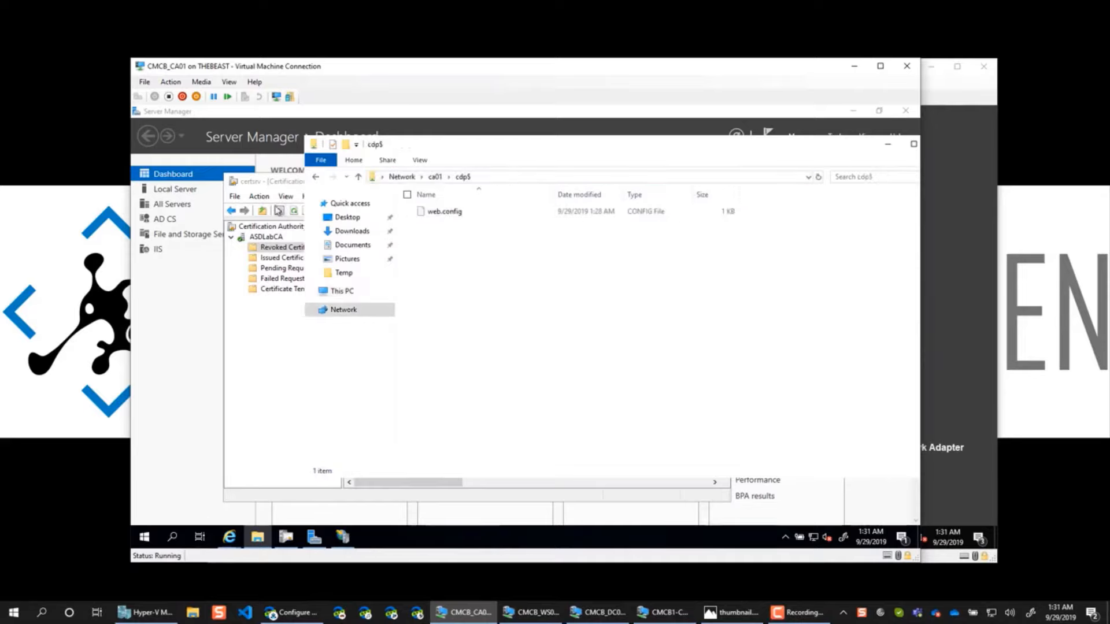
Close the Certification Authority console and relaunch it as administrator
click(278, 181)
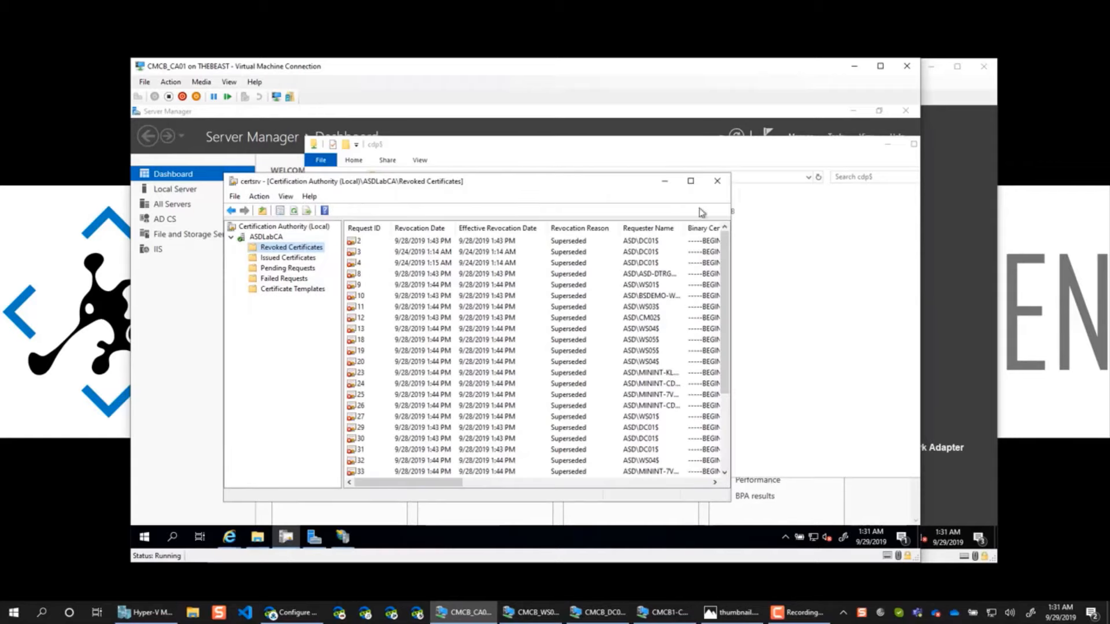
click(721, 184)
click(145, 536)
text(cer)
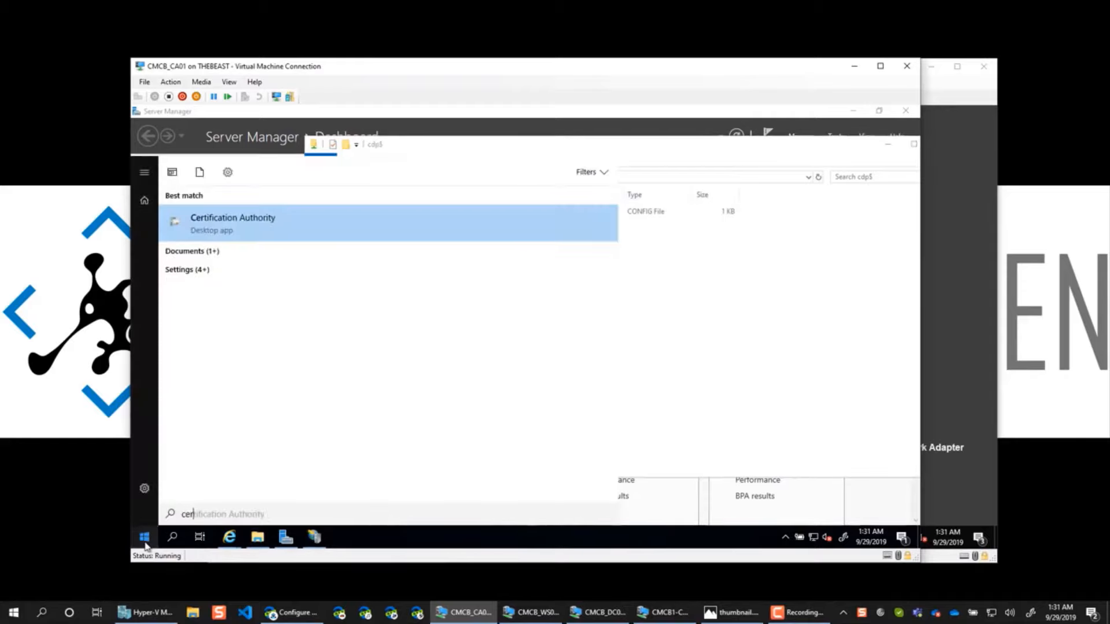
right_click(253, 221)
click(282, 231)
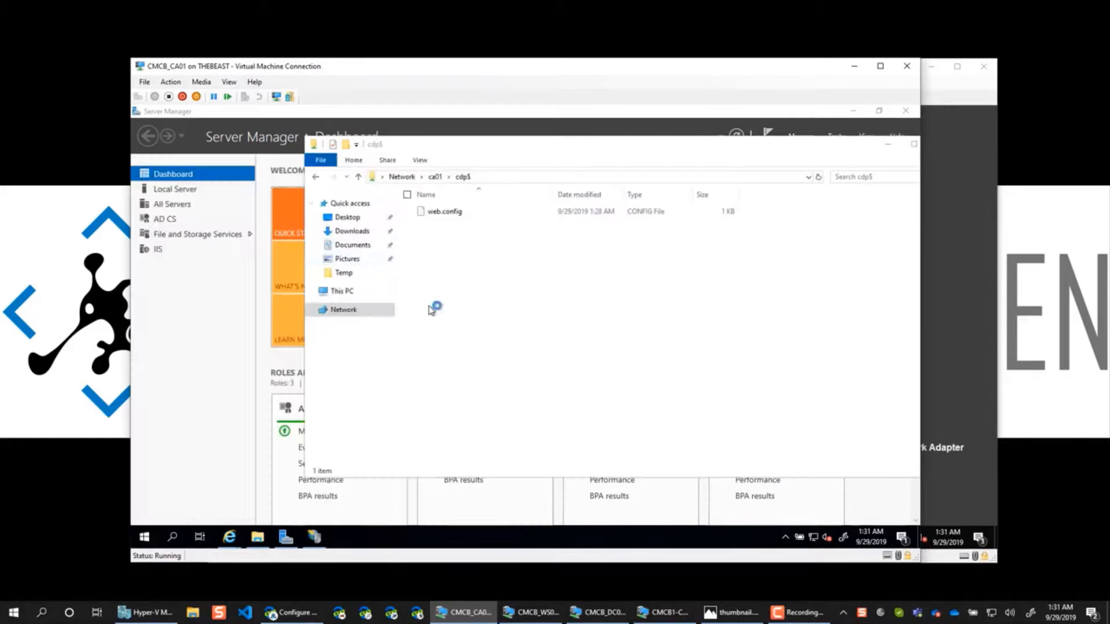
Try again to publish a new CRL from Revoked Certificates in the relaunched console, and dismiss the error
double_click(262, 282)
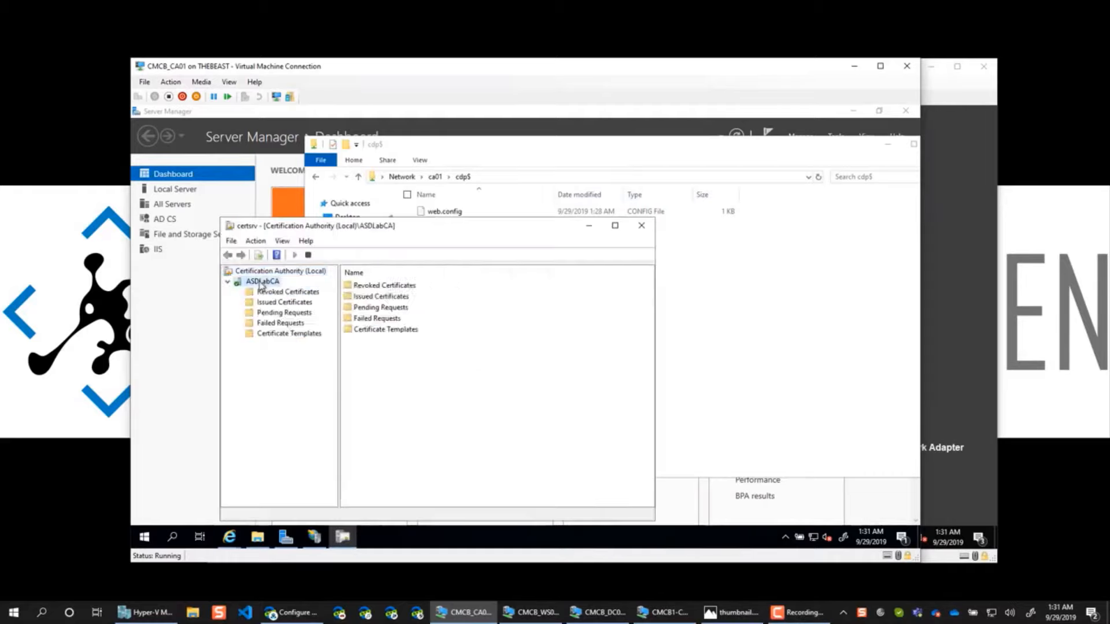
click(278, 294)
right_click(277, 294)
mouse_move(316, 302)
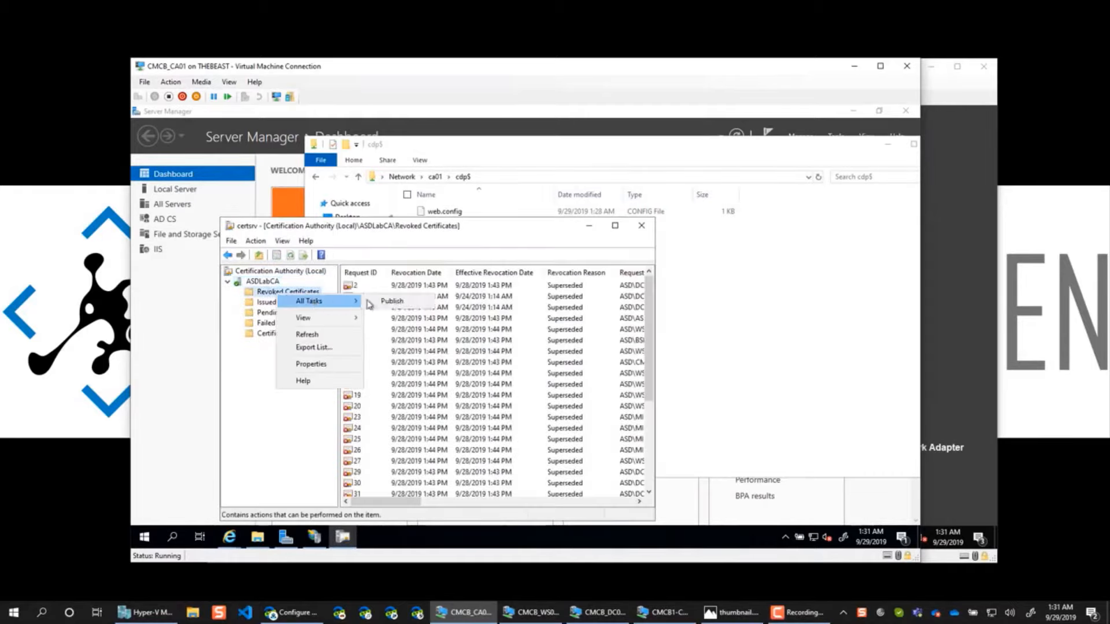
click(373, 302)
click(493, 438)
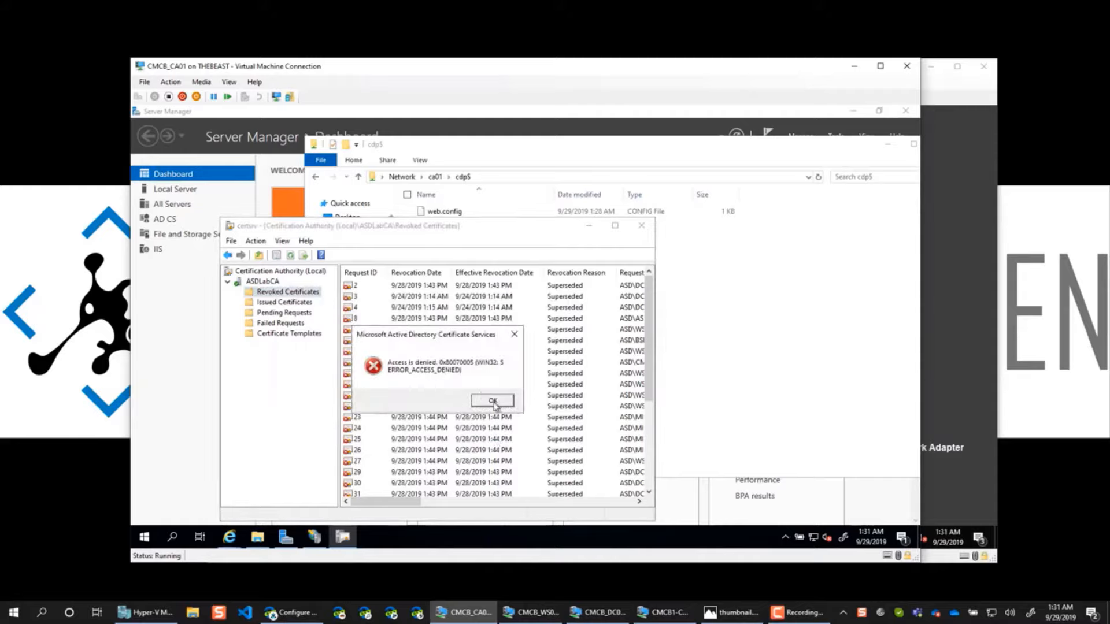
click(501, 406)
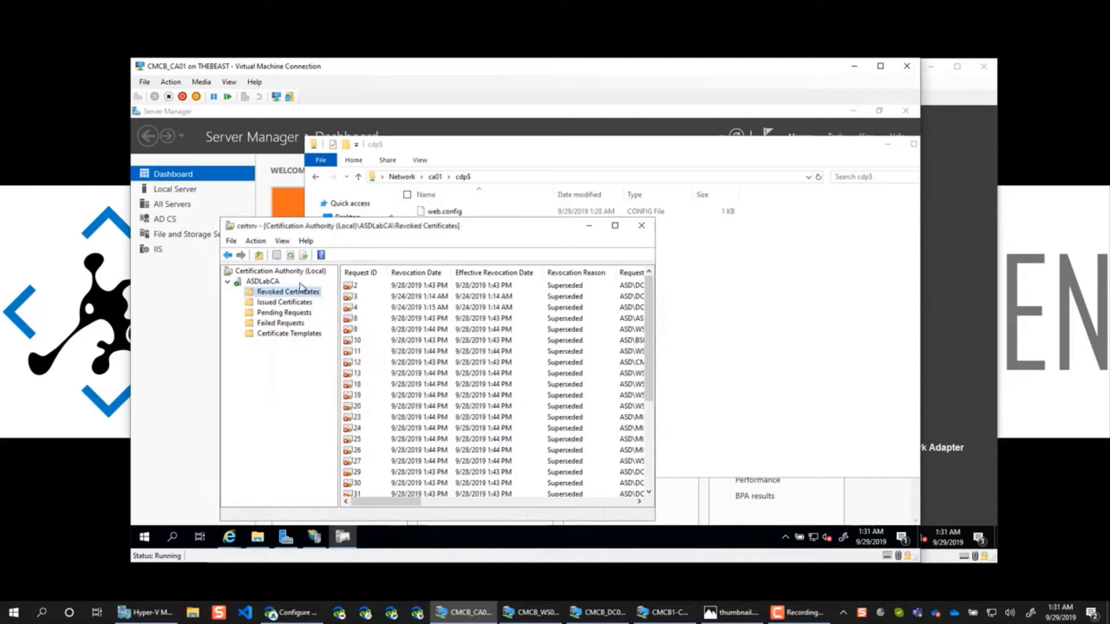
Open the ASDLabCA properties and review the CRL distribution point locations in the extension settings
click(263, 281)
right_click(265, 281)
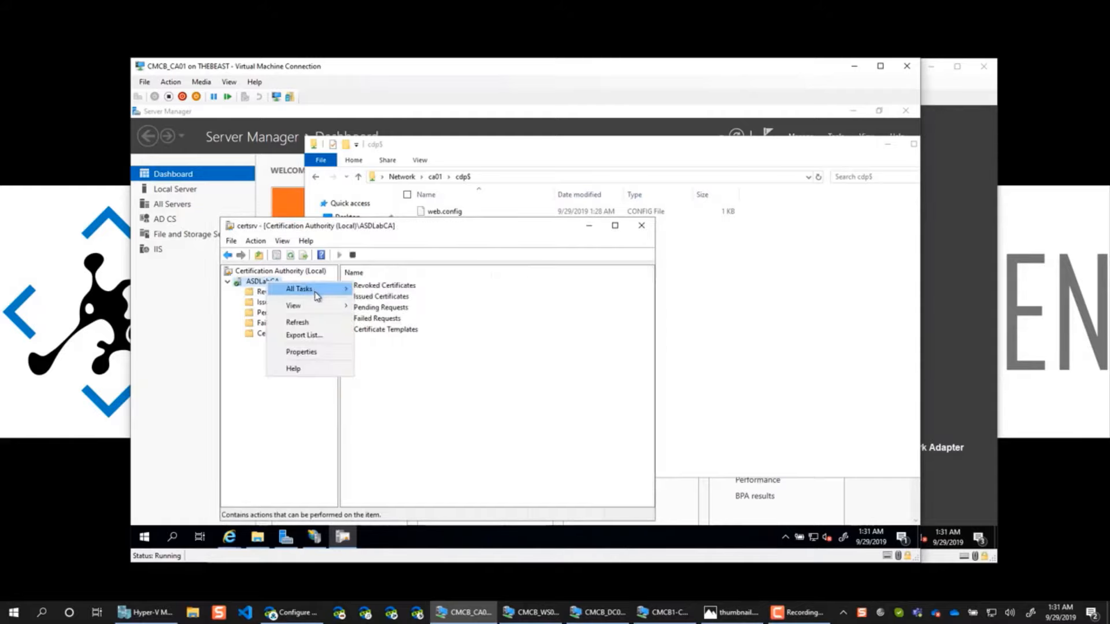
click(314, 352)
click(364, 243)
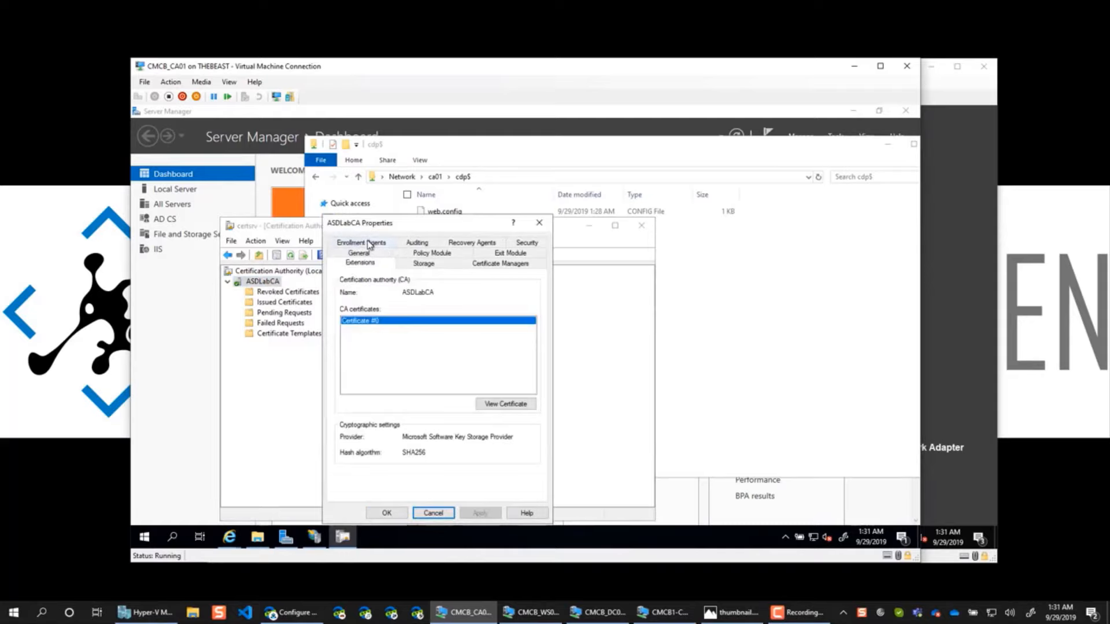
click(382, 360)
scroll(381, 363, down, 1)
click(382, 360)
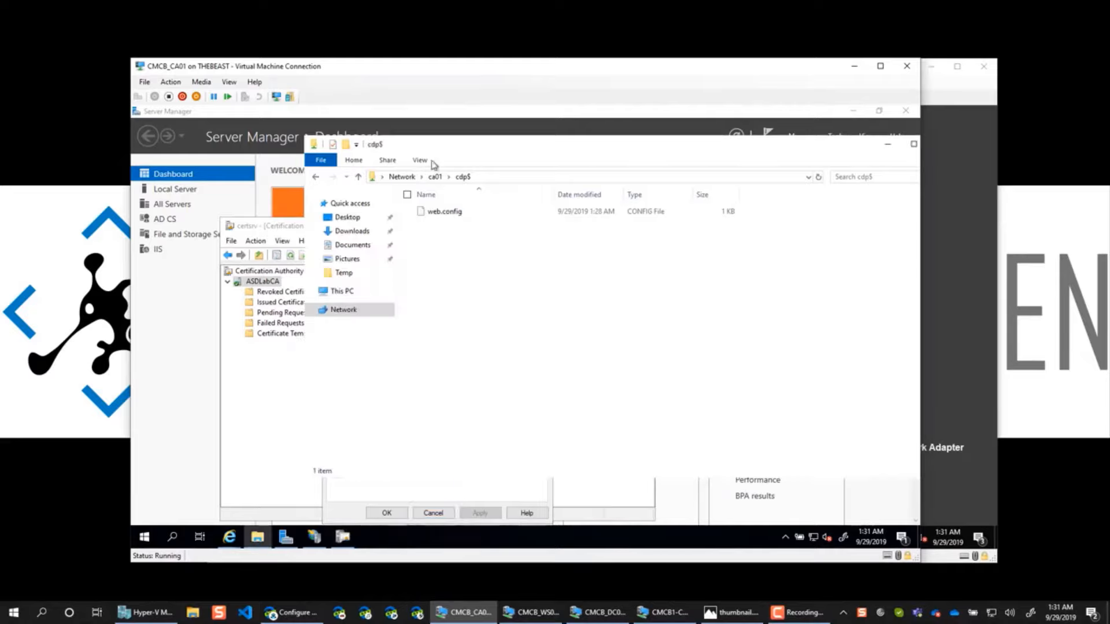
Return to File Explorer, go to the local C: drive, and open the properties of the cdp folder
click(699, 336)
click(434, 176)
click(342, 291)
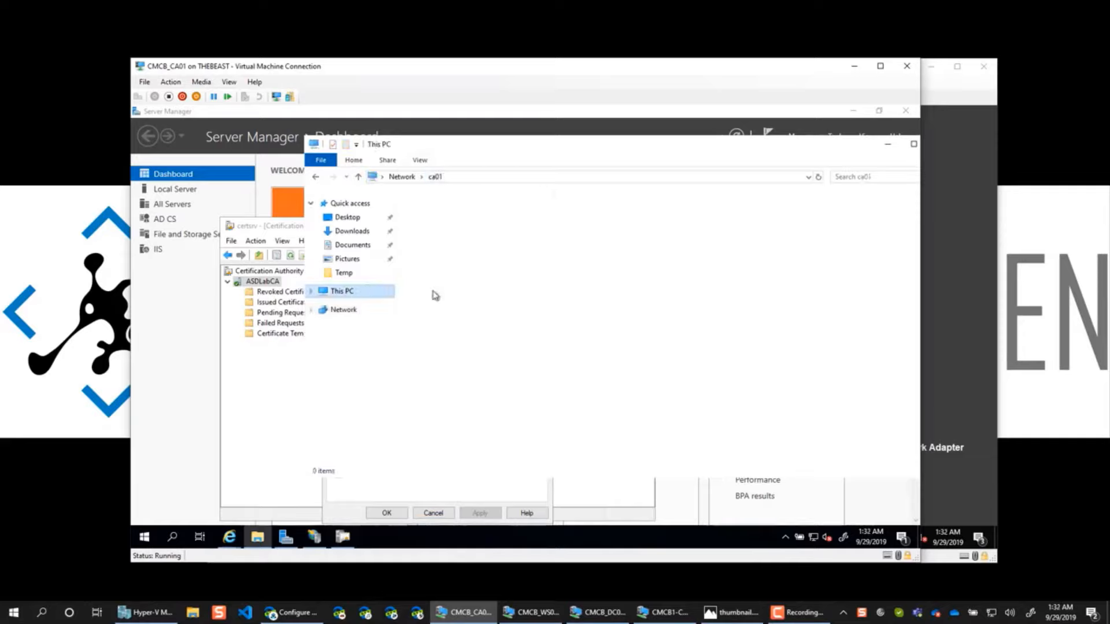
click(496, 330)
double_click(496, 331)
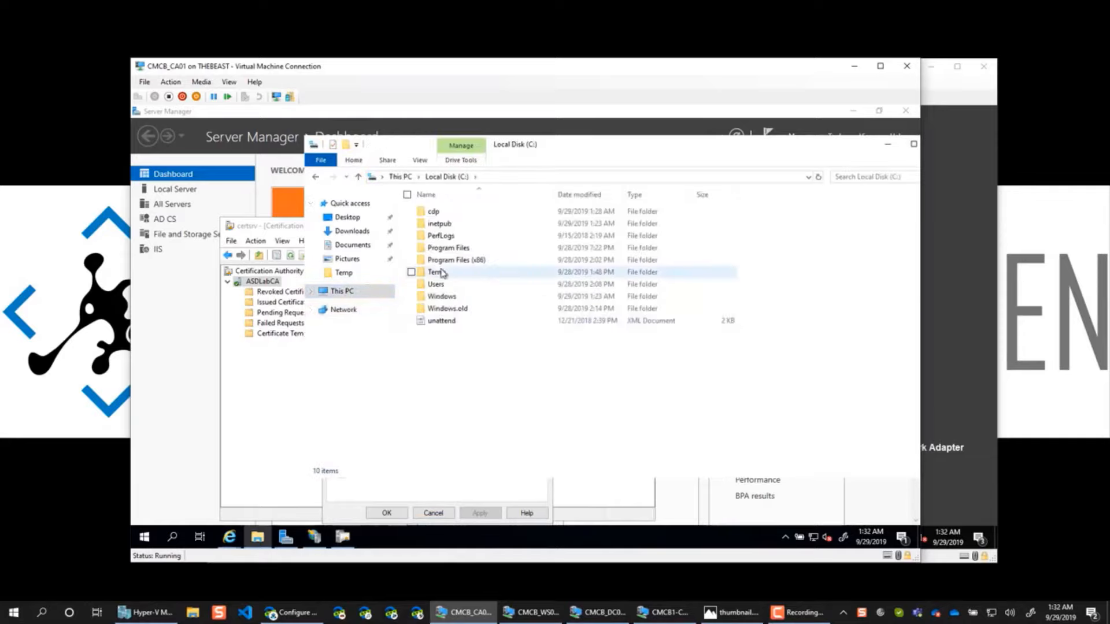
right_click(437, 214)
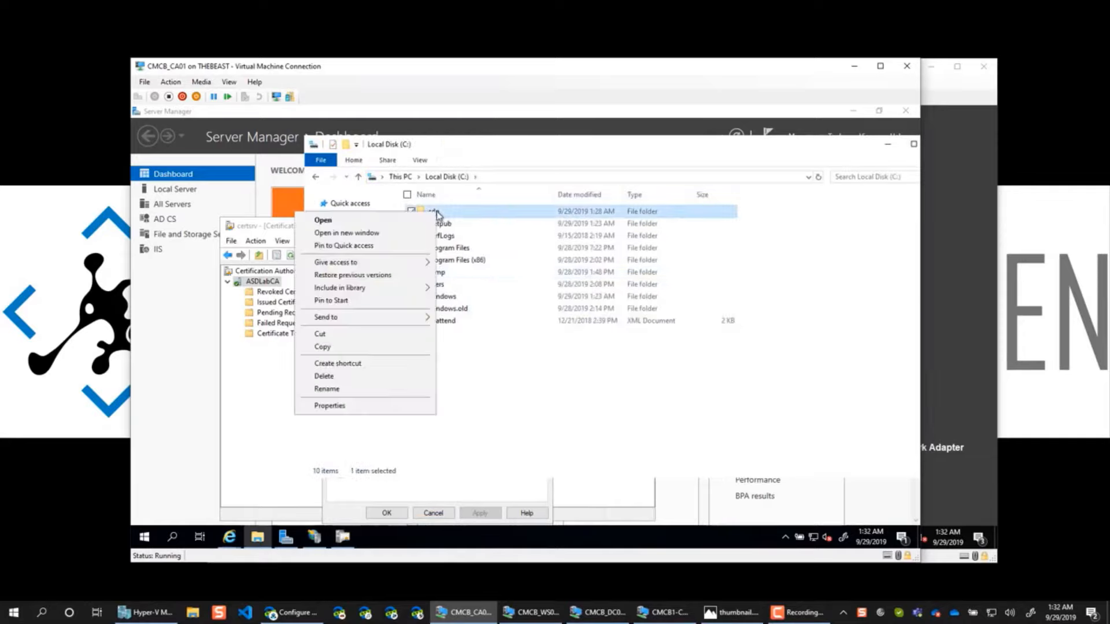
click(331, 405)
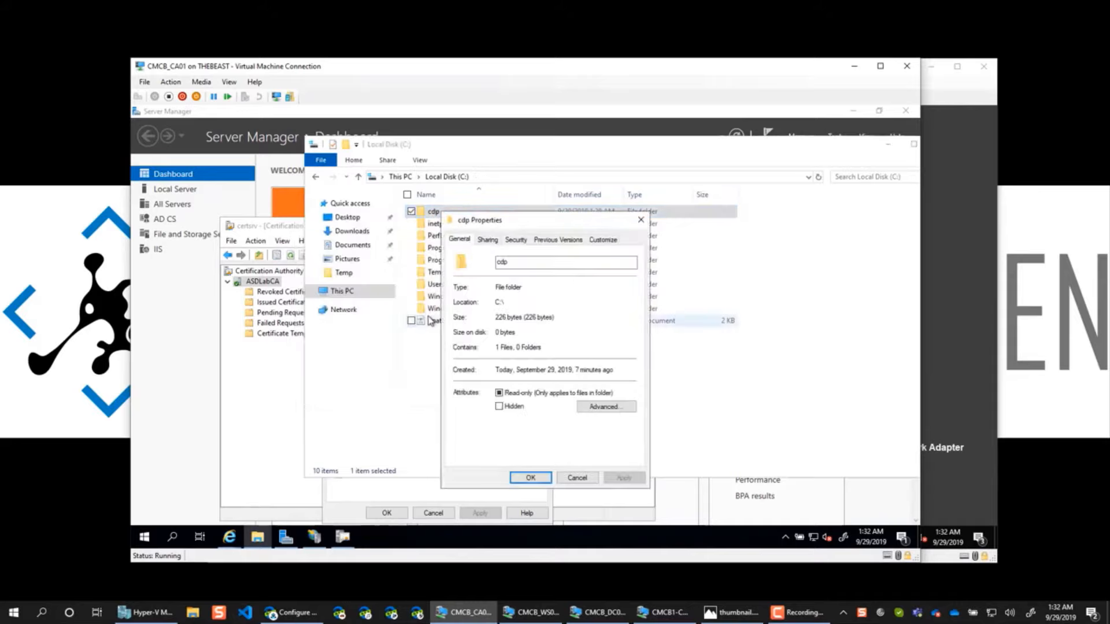
Check the NTFS permissions assigned to the CA01$ computer account on the cdp folder
click(488, 240)
click(508, 241)
click(487, 313)
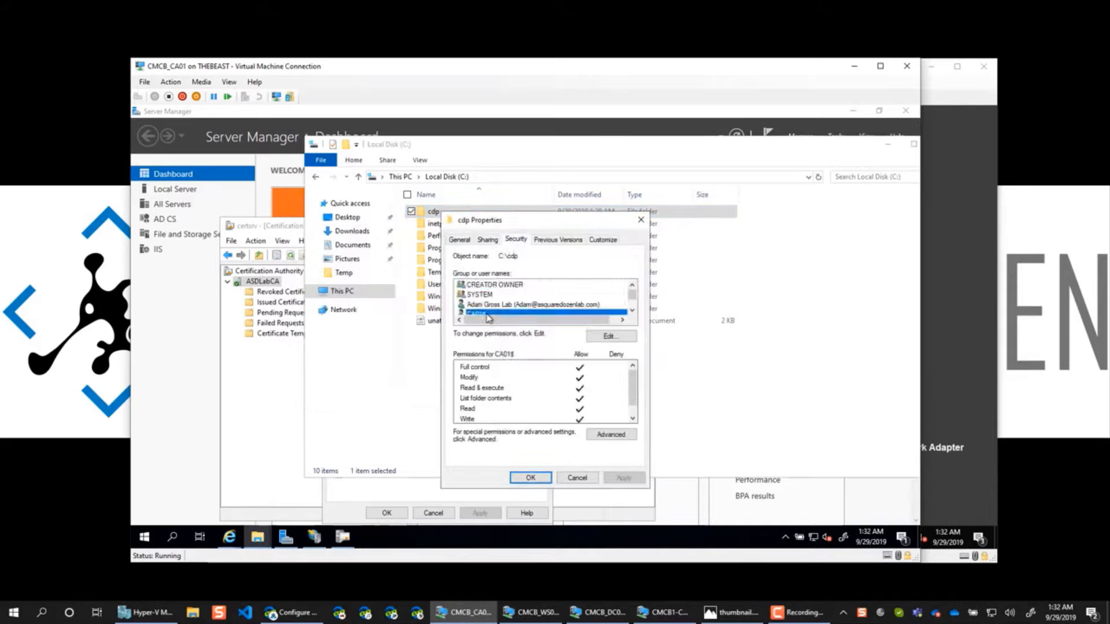
Grant Everyone Full Control in the cdp$ share permissions through advanced sharing, and save the share settings
click(488, 239)
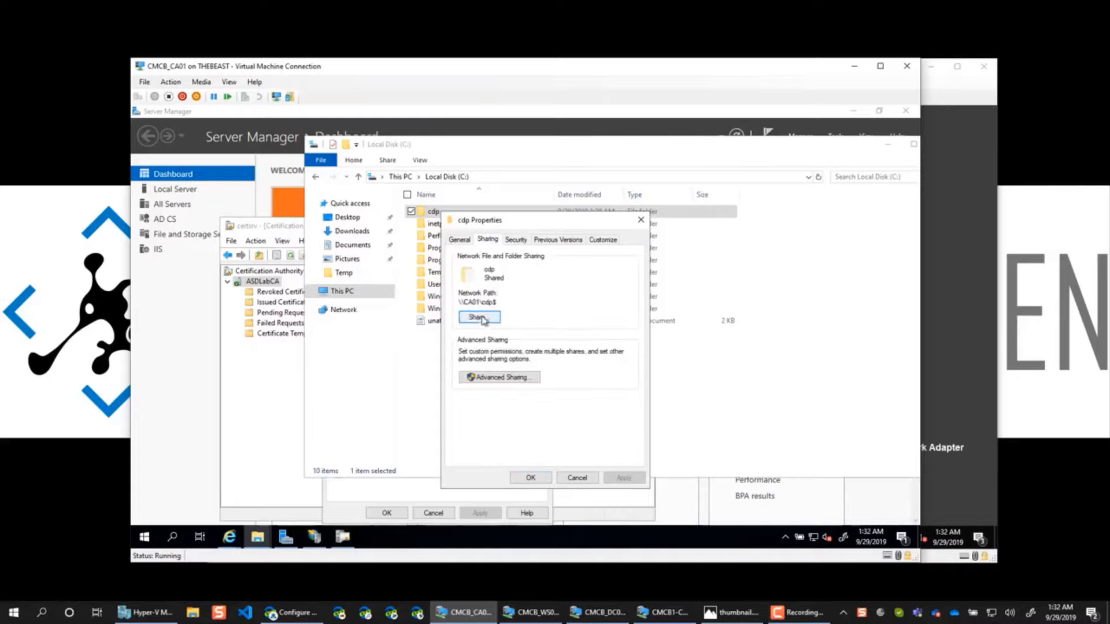
click(500, 377)
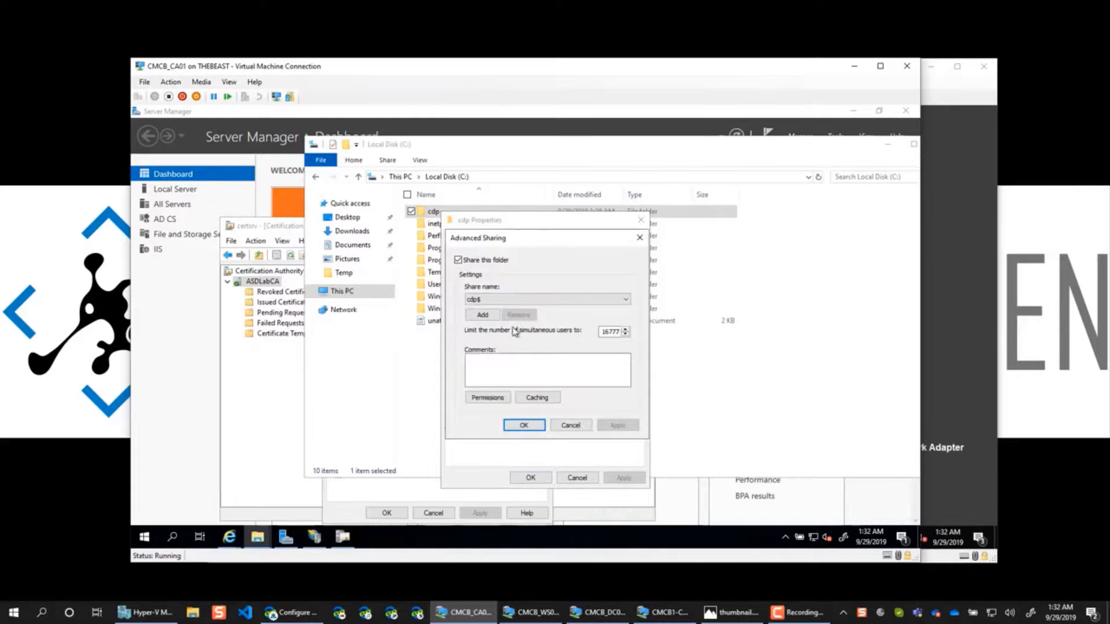
click(501, 399)
click(509, 307)
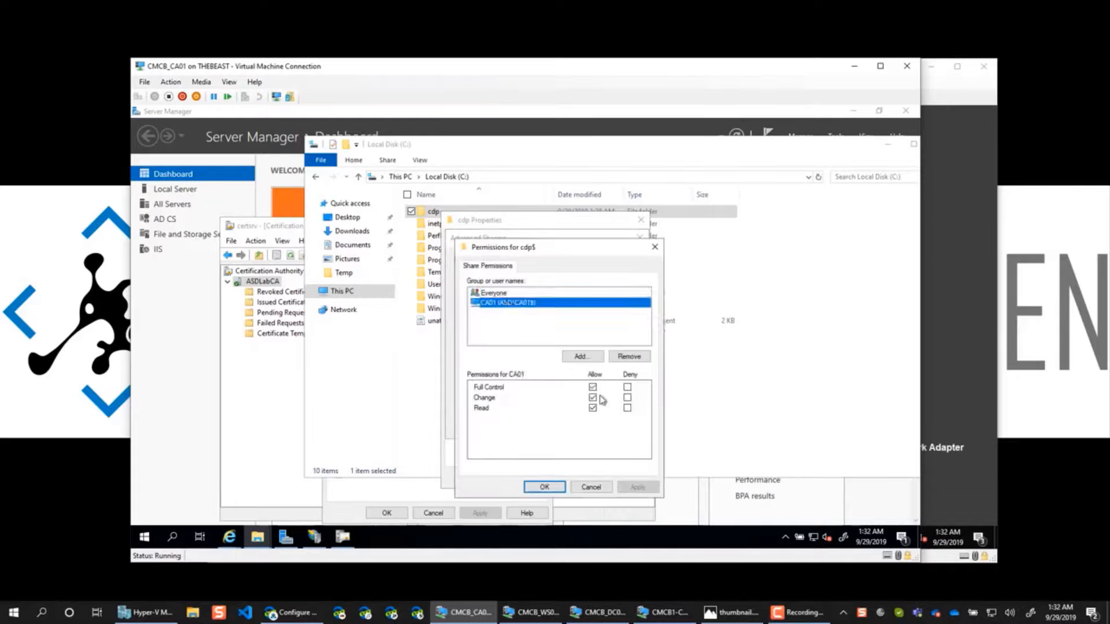
click(496, 294)
click(593, 388)
click(637, 488)
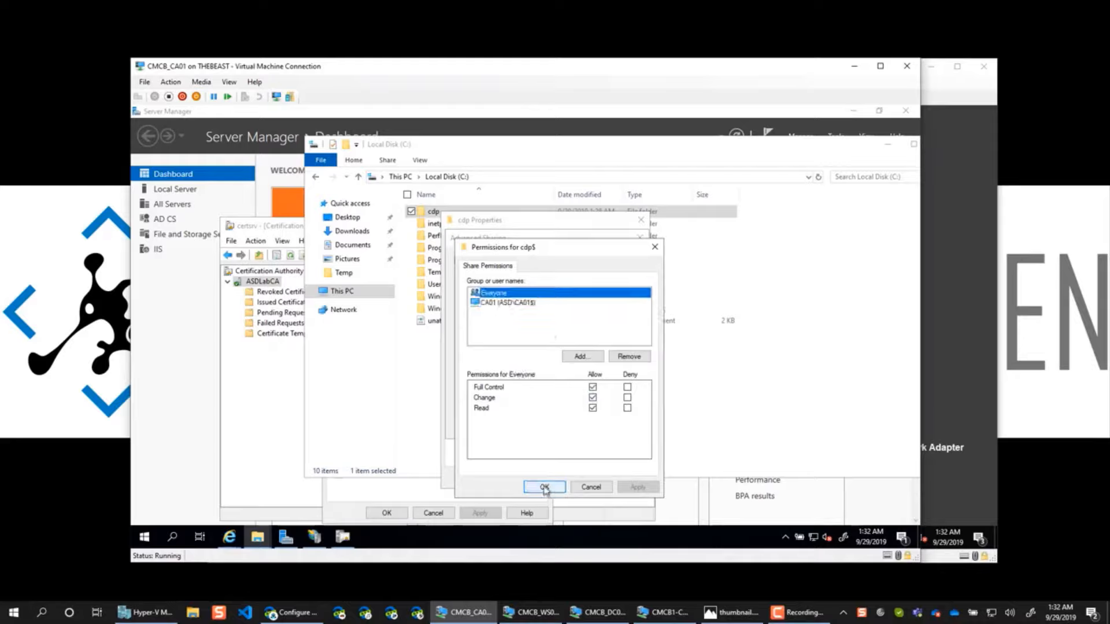
click(545, 487)
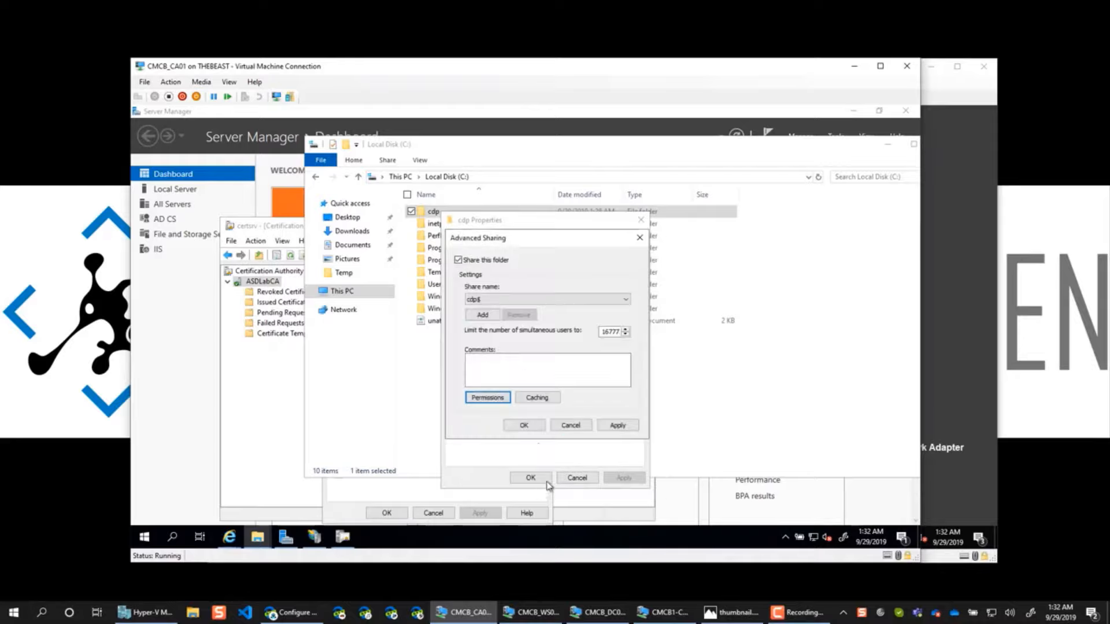
click(525, 425)
Review the cdp folder's NTFS permissions and start a new advanced permission entry with Everyone as the principal
click(514, 240)
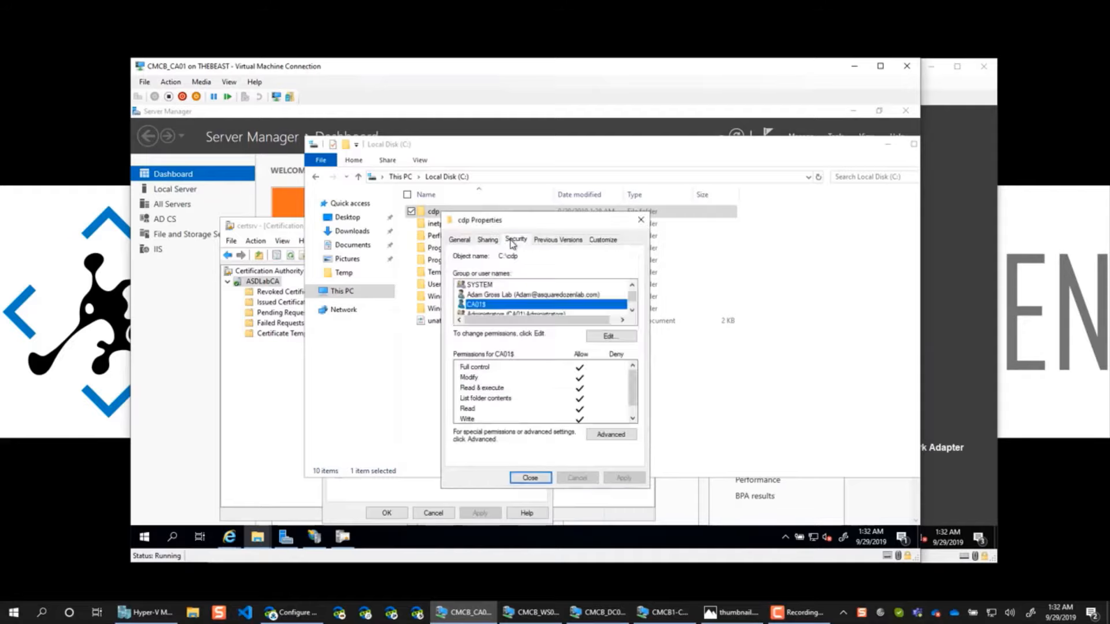
scroll(496, 307, down, 1)
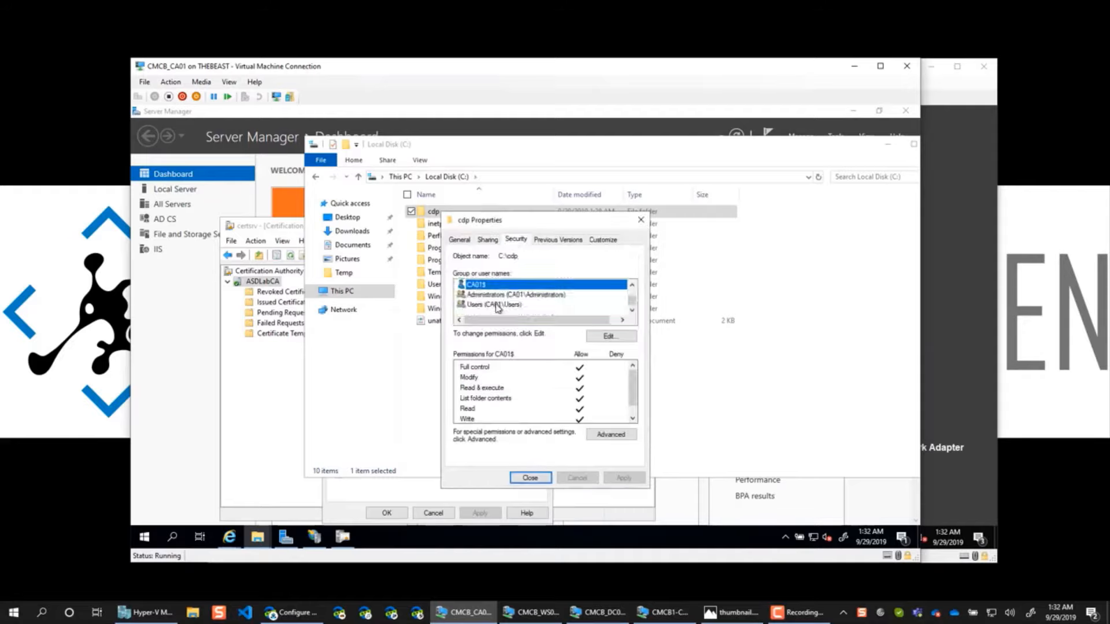
scroll(498, 308, up, 1)
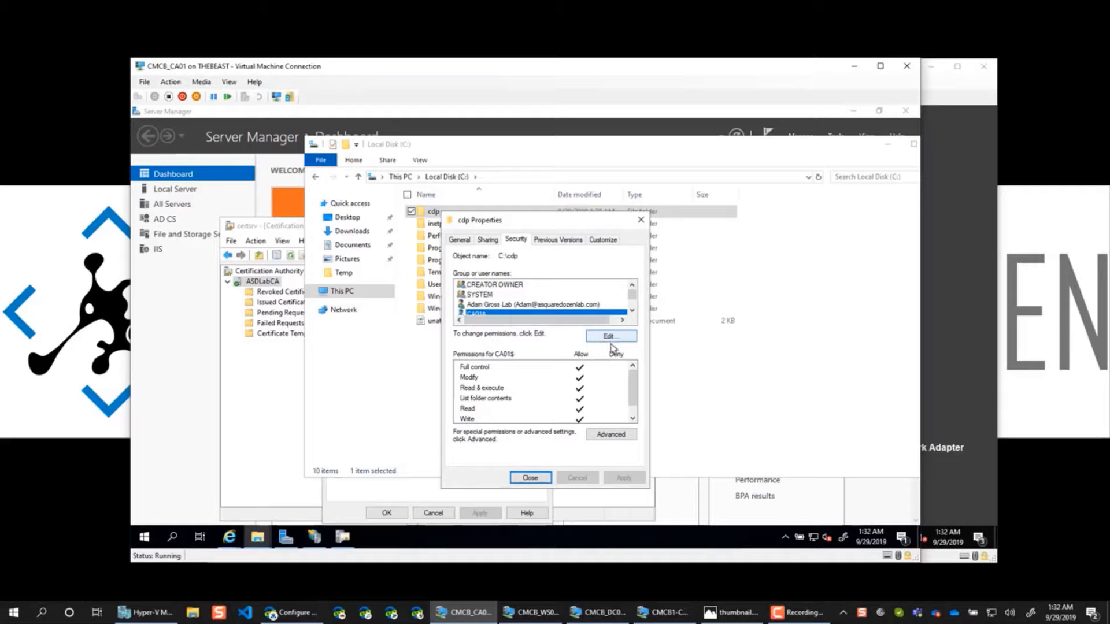
click(606, 432)
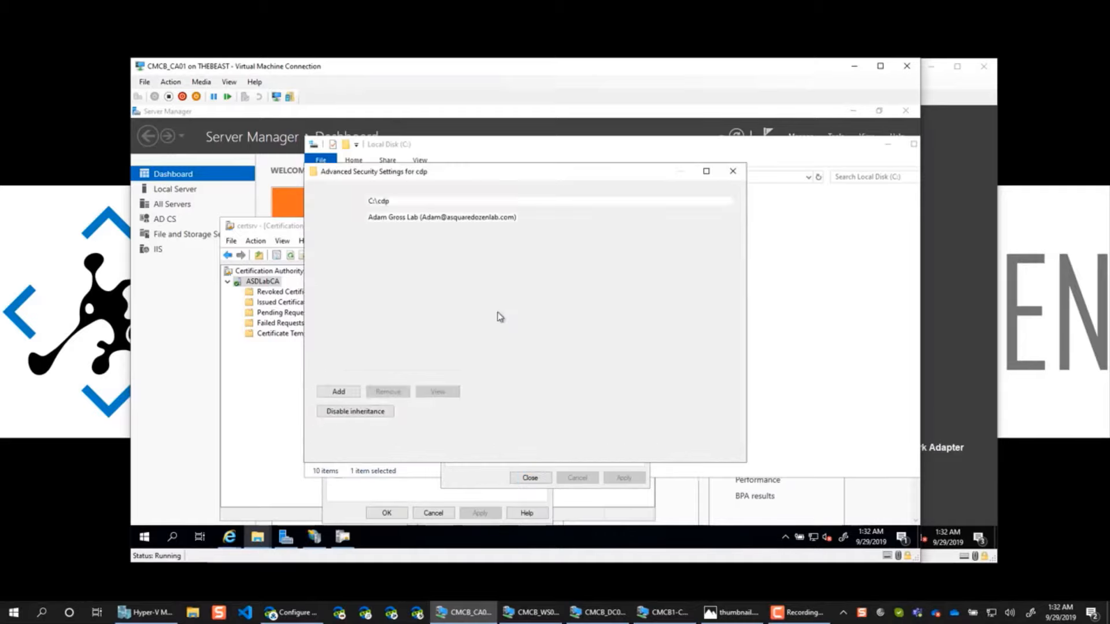
click(339, 392)
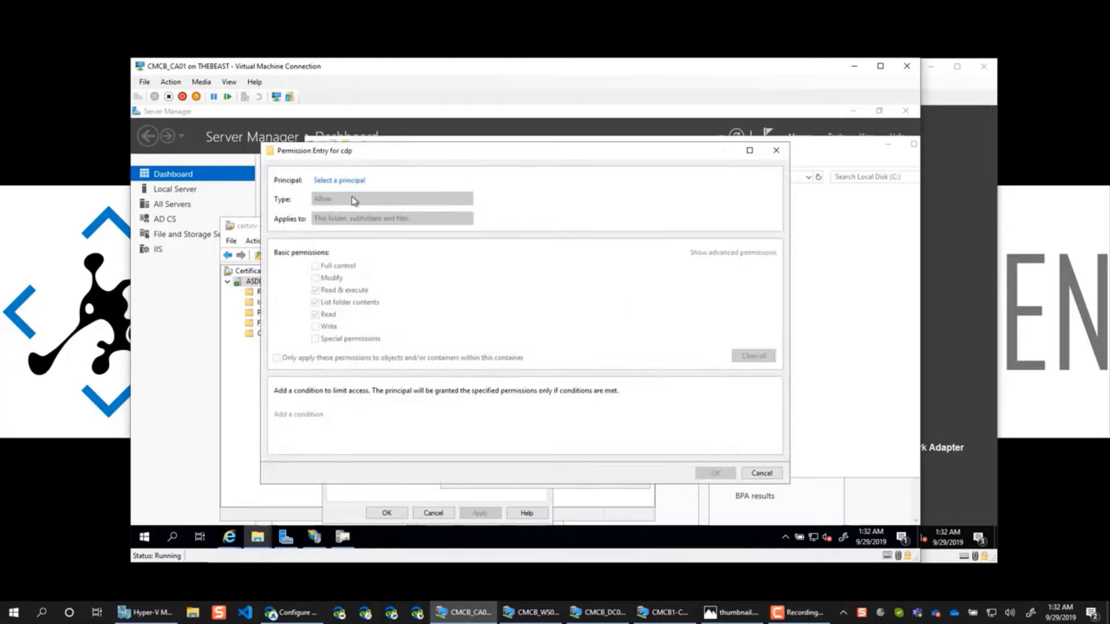
click(347, 181)
click(499, 292)
click(345, 180)
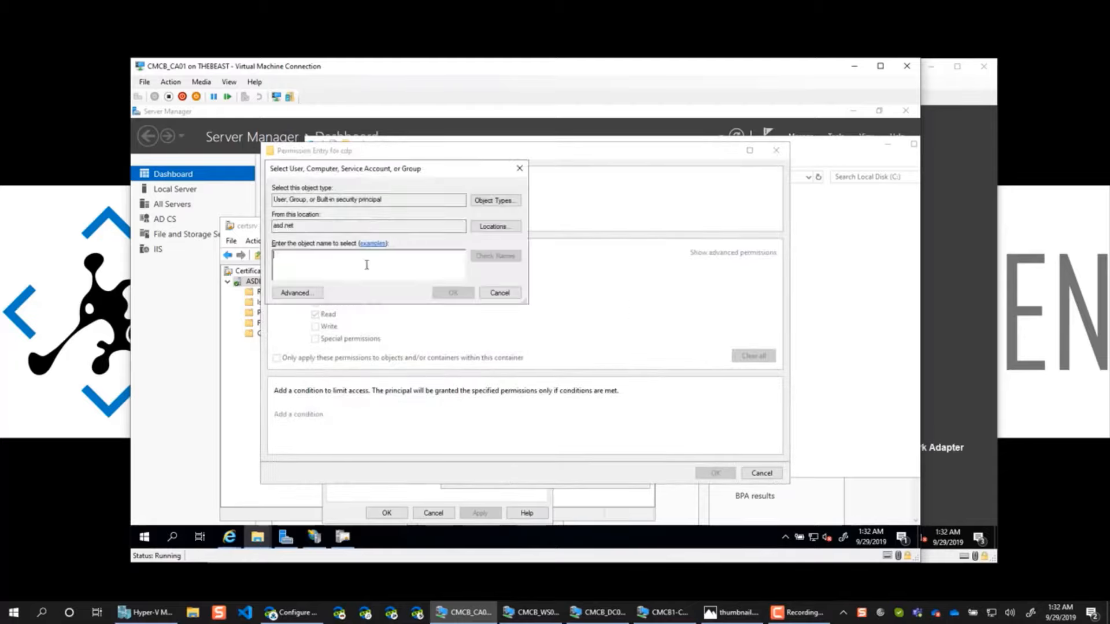
text(e)
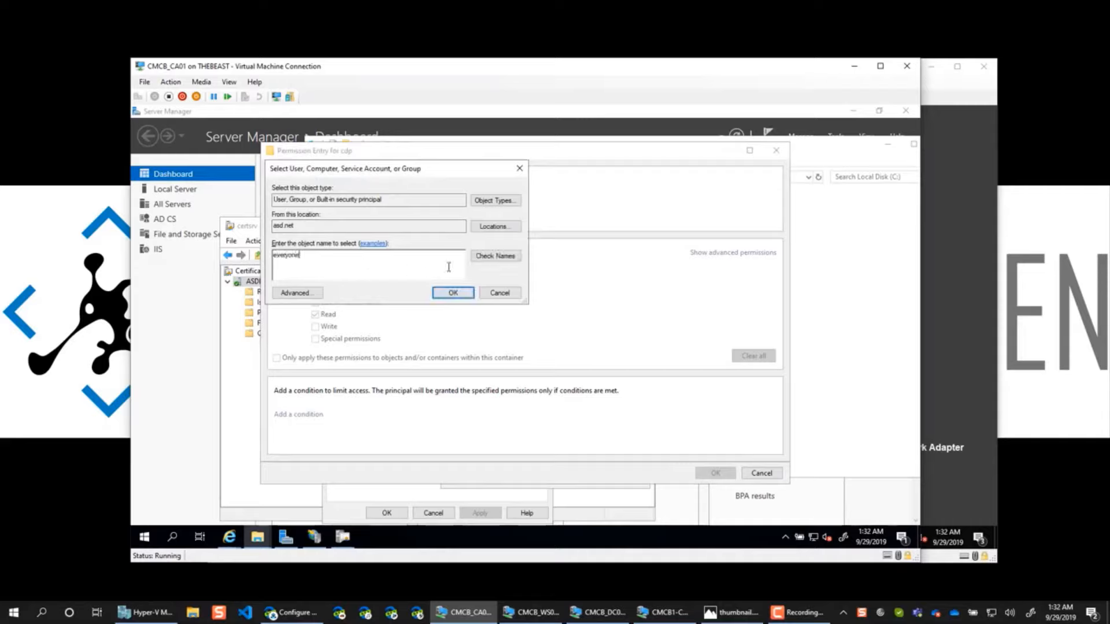
text(veryone)
click(496, 255)
click(452, 293)
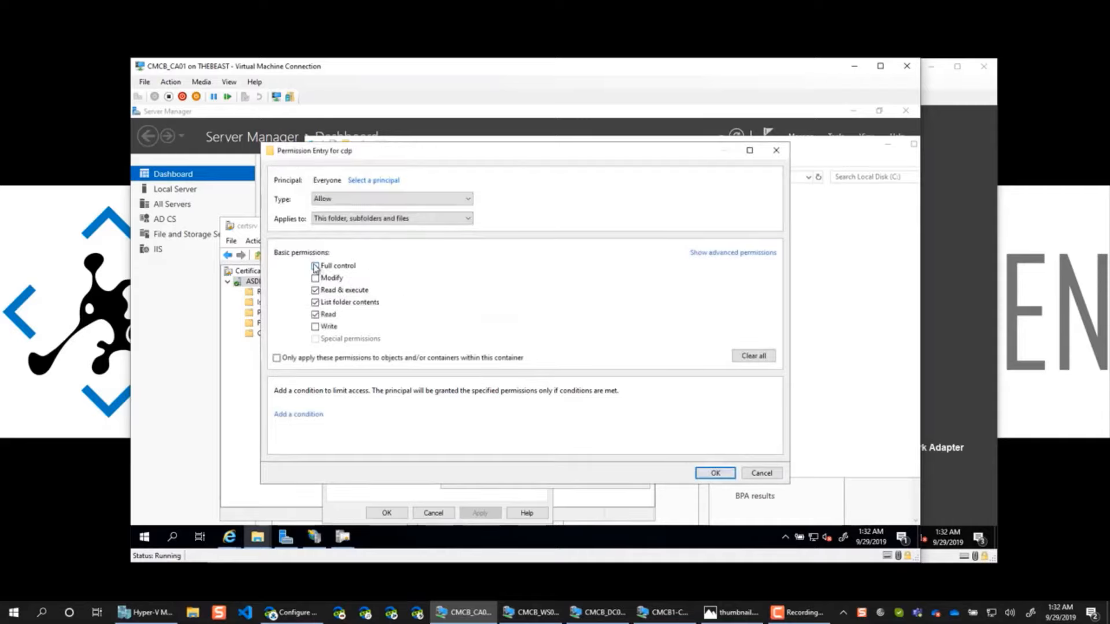
Allow Everyone Full control in the new permission entry, apply it to C:\cdp, and close the folder properties
click(315, 266)
click(715, 472)
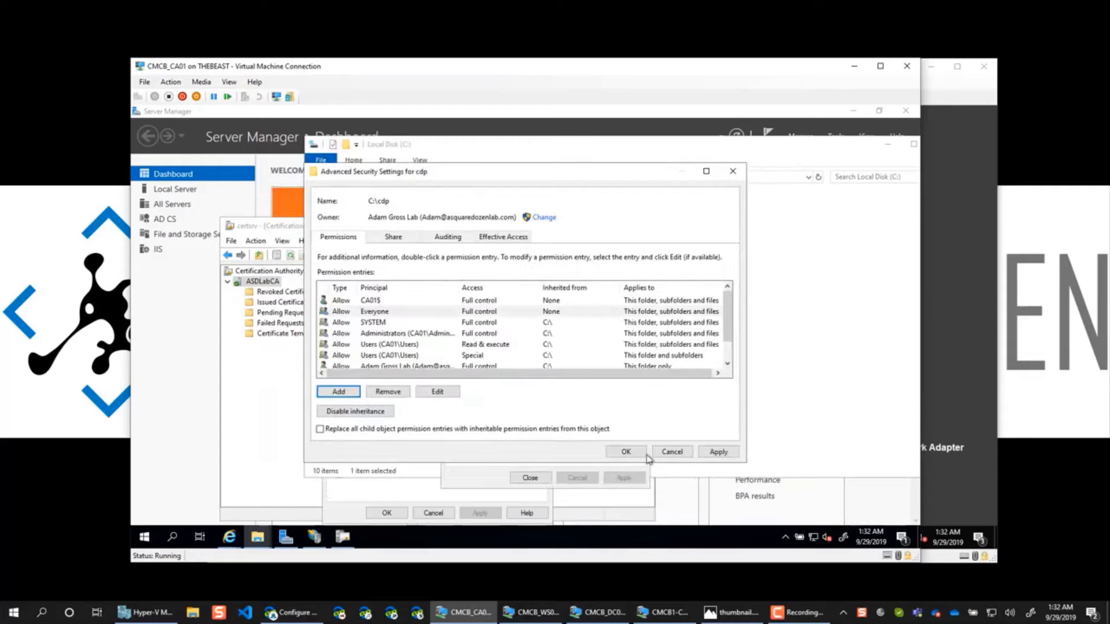
click(632, 451)
click(560, 380)
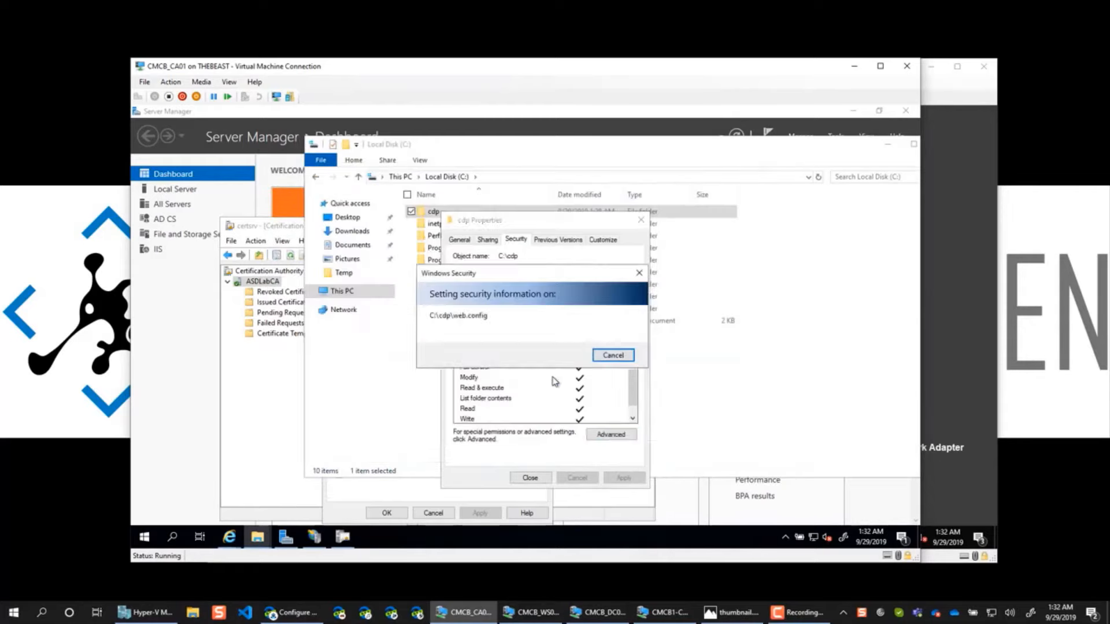
click(530, 479)
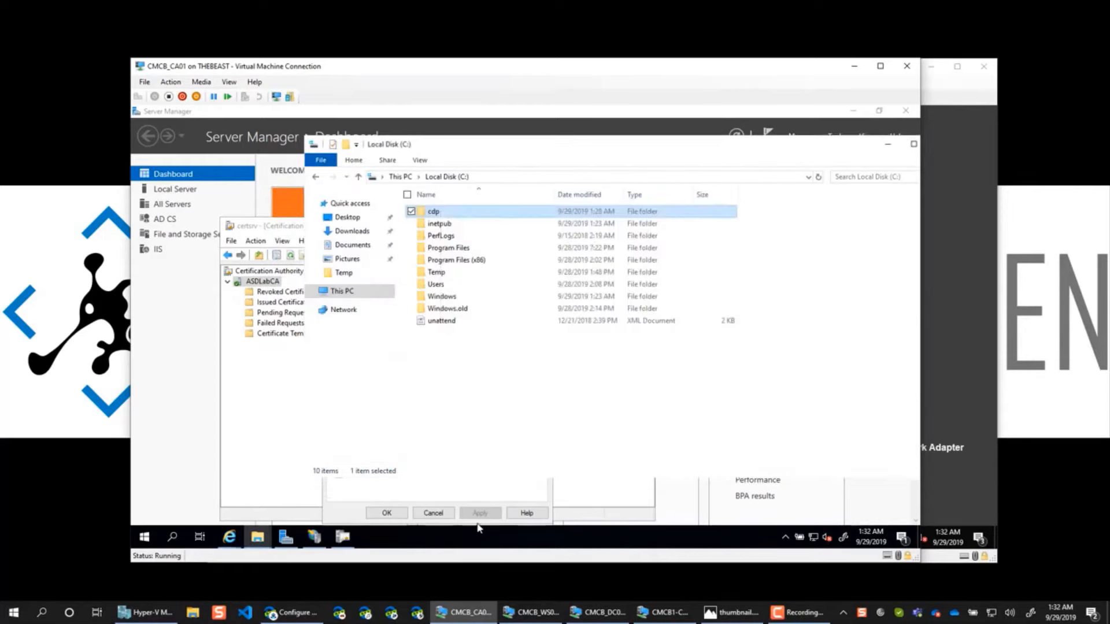
Close the ASDLabCA properties and publish a new CRL from Revoked Certificates
click(372, 509)
click(386, 513)
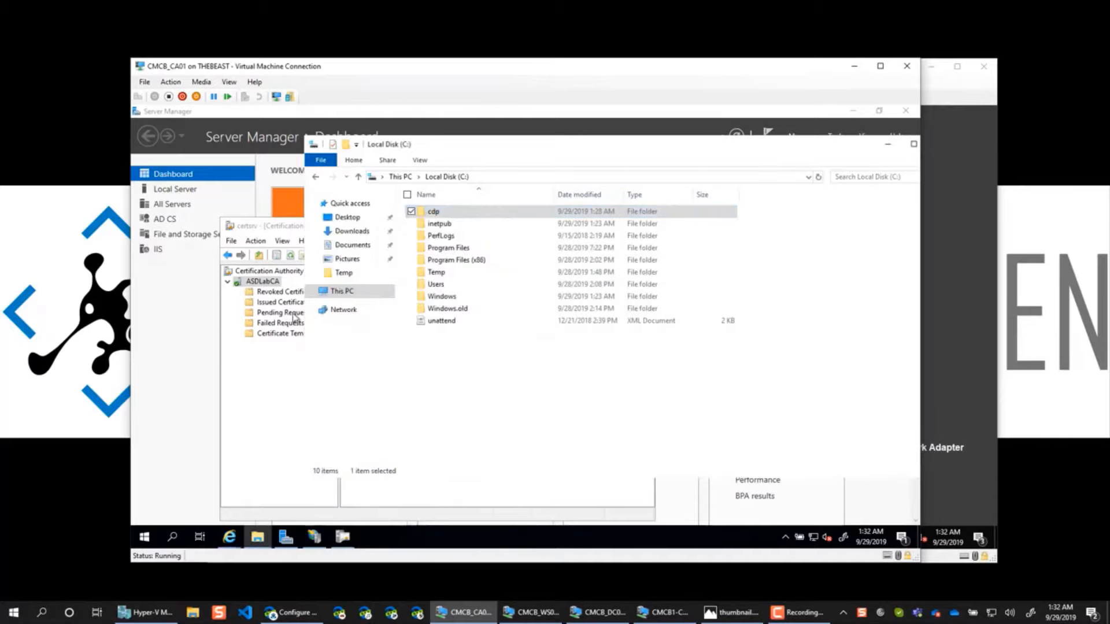
click(273, 289)
right_click(281, 294)
click(266, 293)
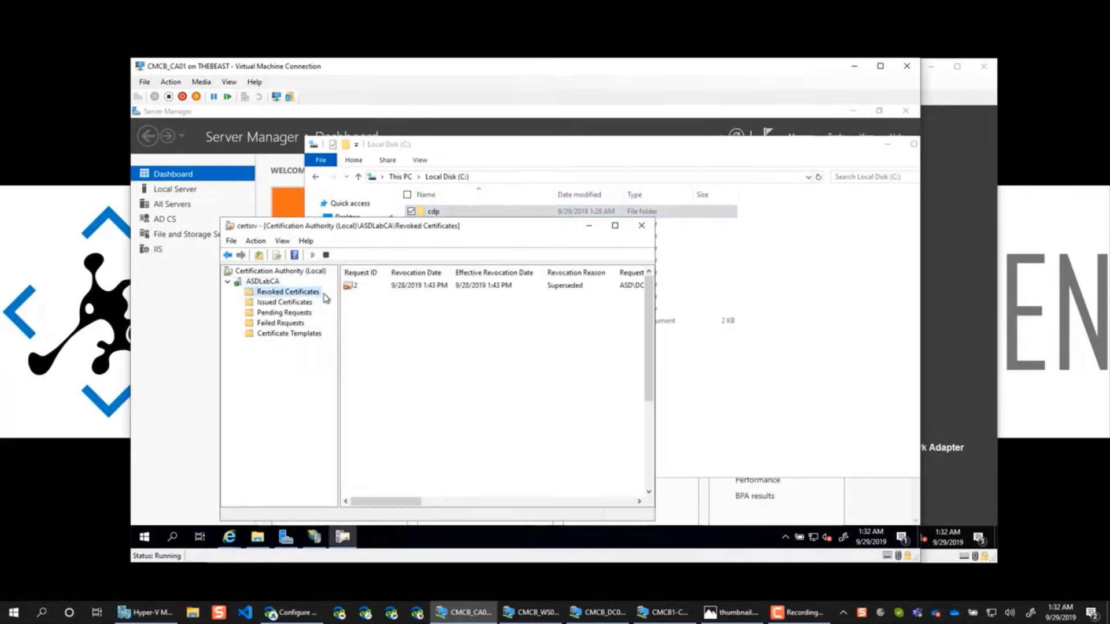
right_click(301, 298)
mouse_move(334, 302)
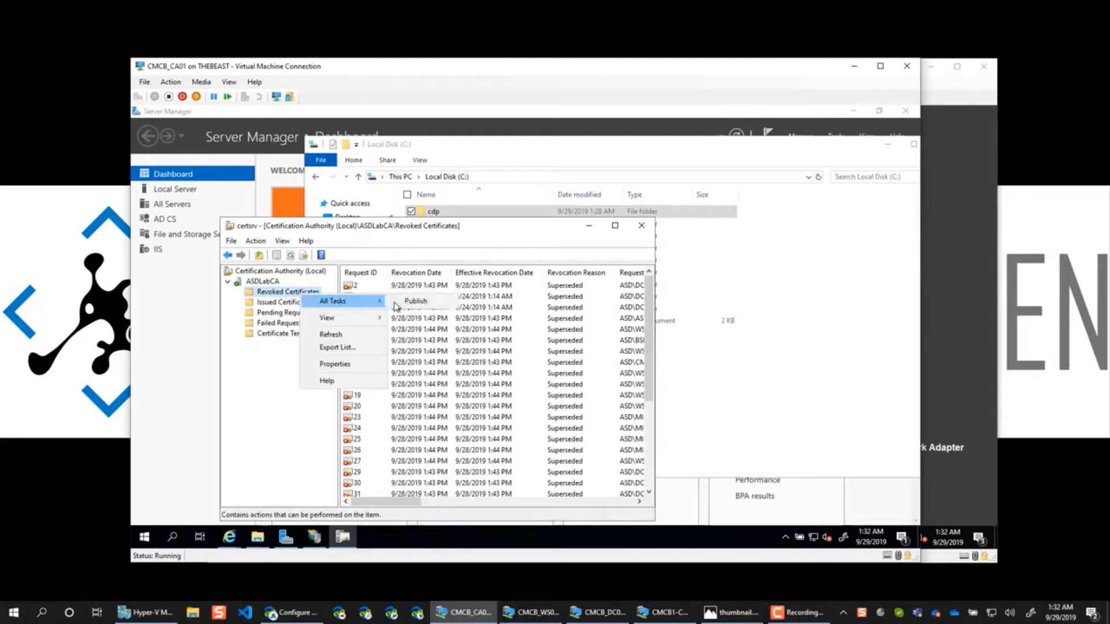
click(414, 302)
click(490, 436)
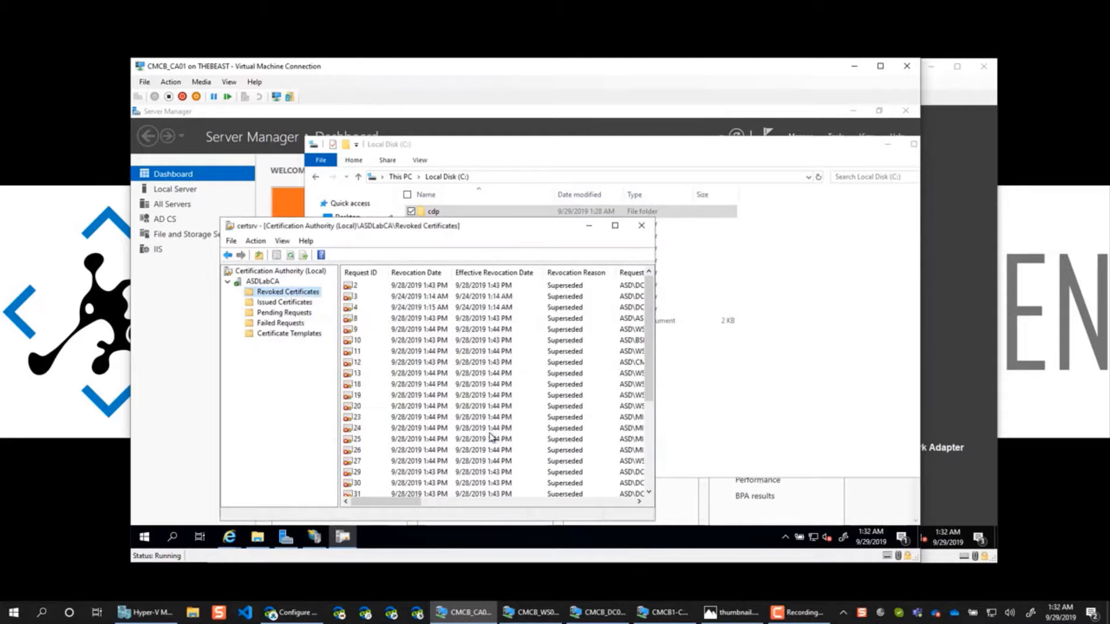
Check the published CRL files in the C:\cdp folder and in the localhost/cdp/ listing in Internet Explorer
click(755, 372)
double_click(433, 211)
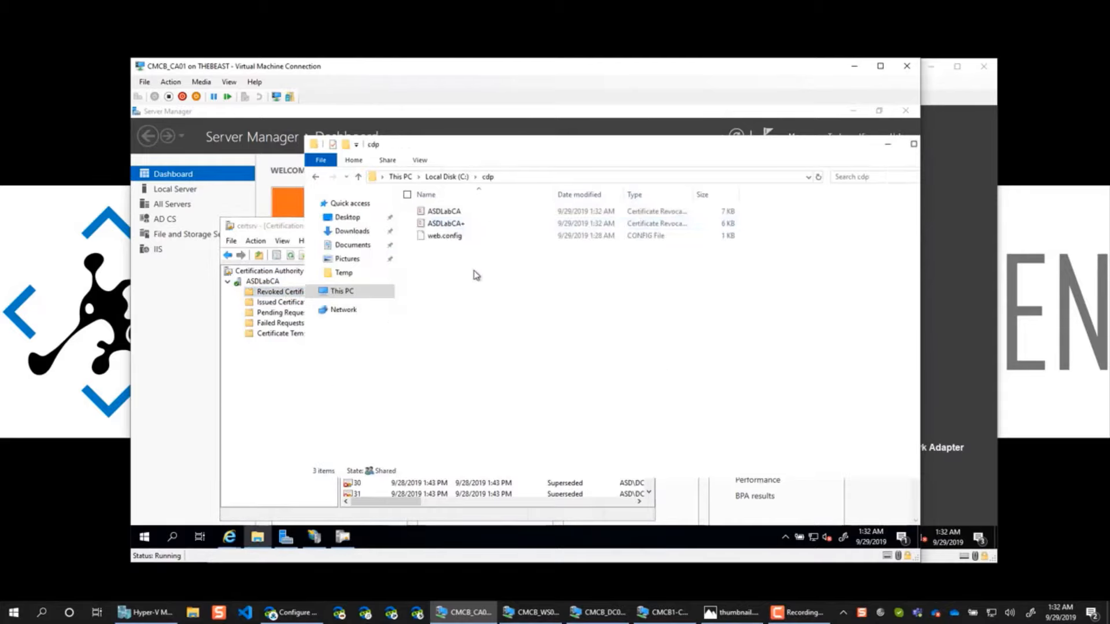
drag(478, 265, 417, 204)
click(541, 289)
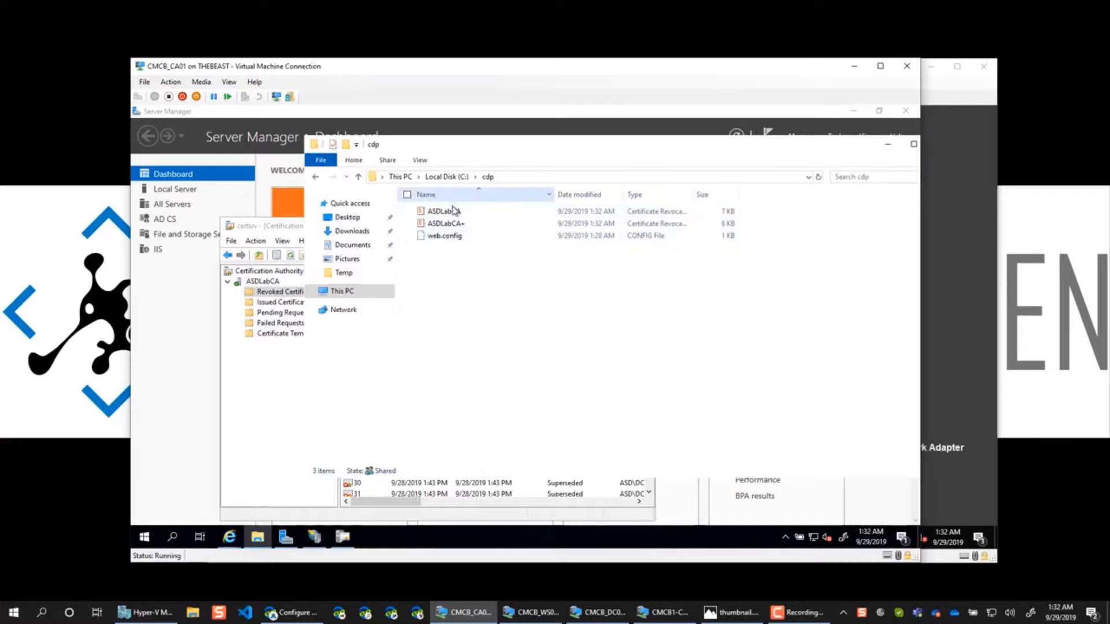
click(230, 537)
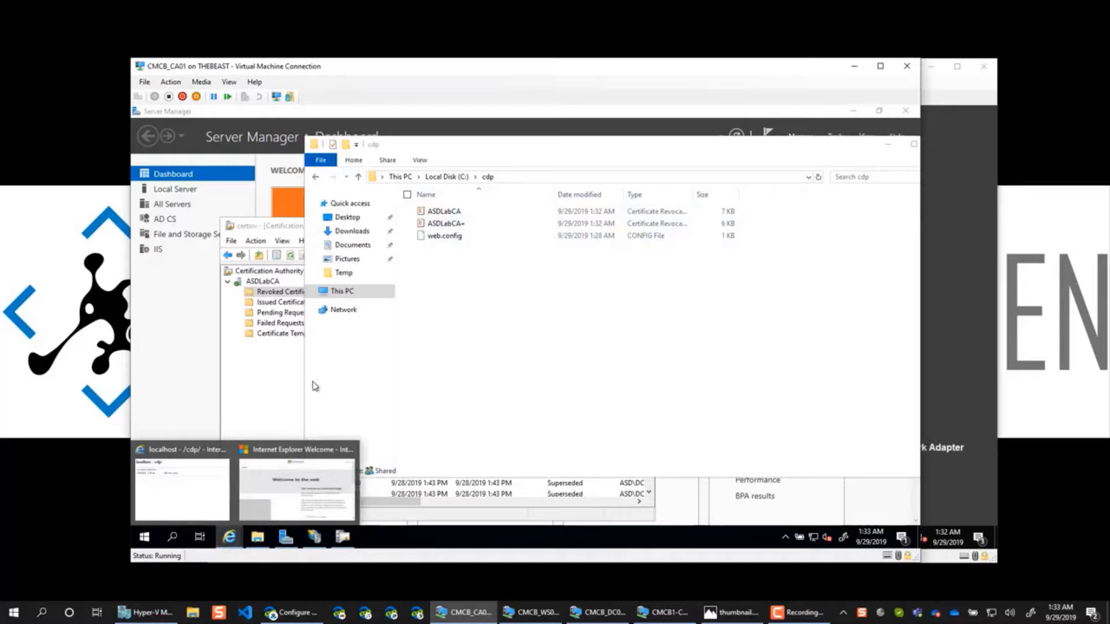
click(202, 488)
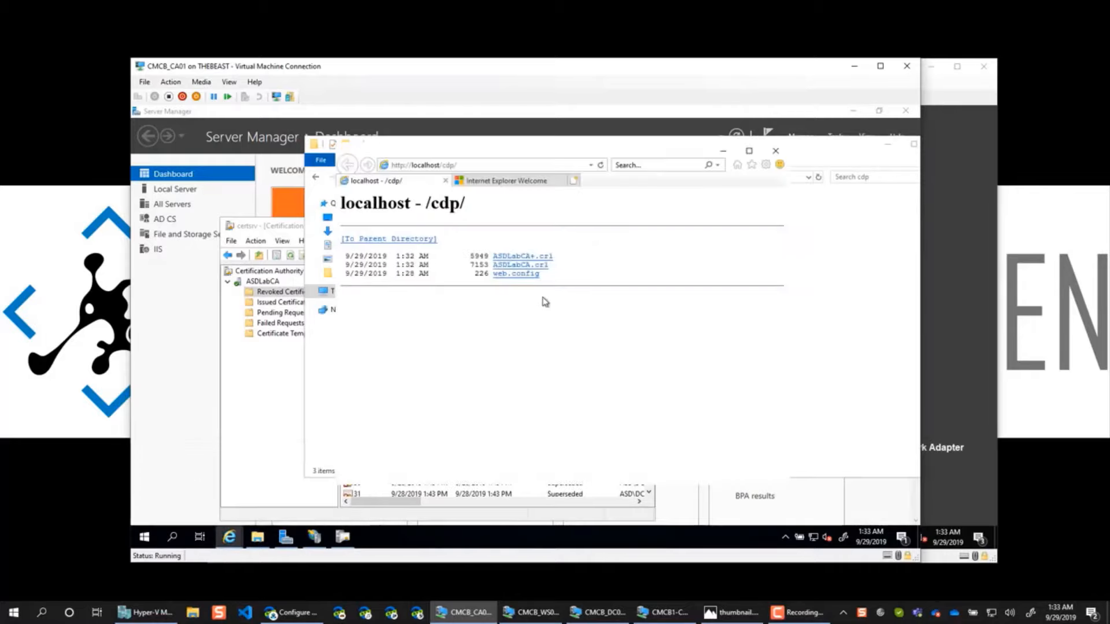
Switch to the DC01 virtual machine and launch certlm.msc, approving the elevation request
click(296, 293)
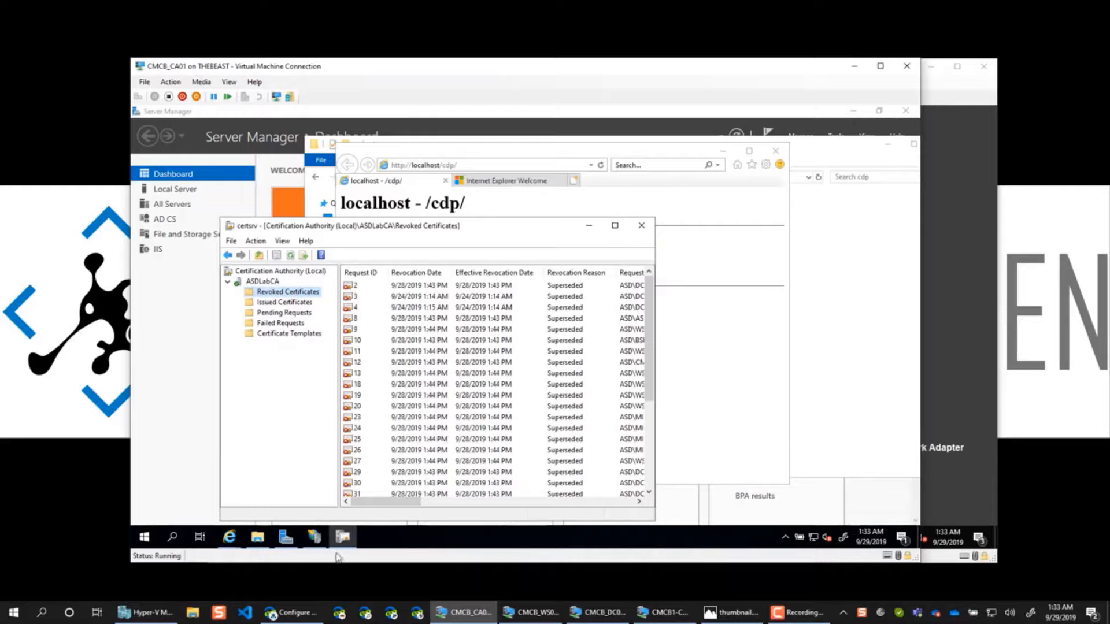
click(605, 616)
click(221, 538)
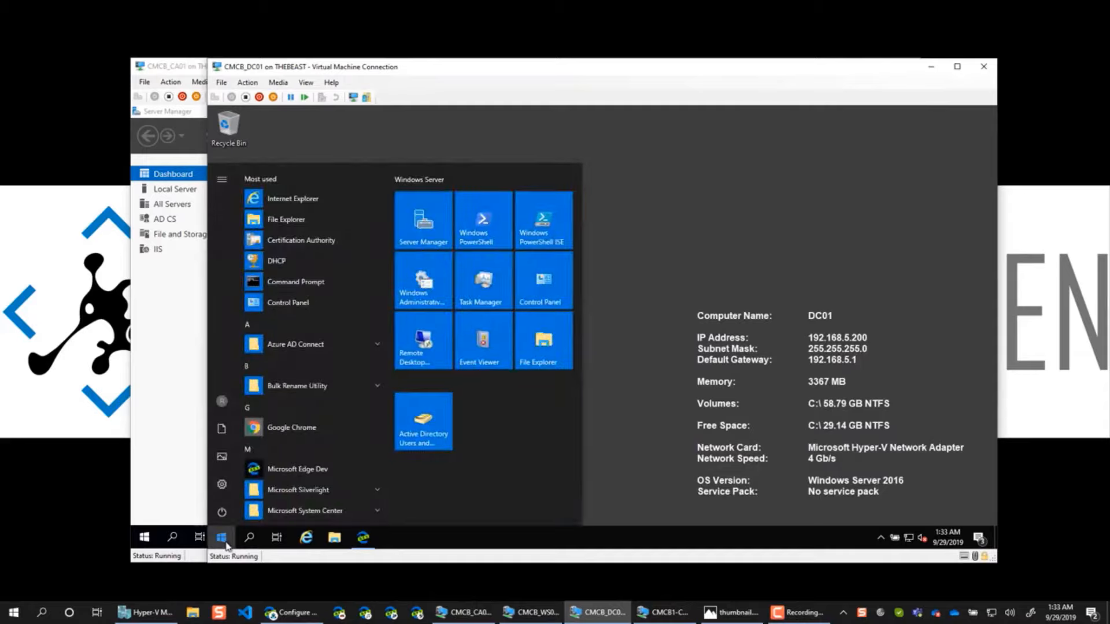
text(cer)
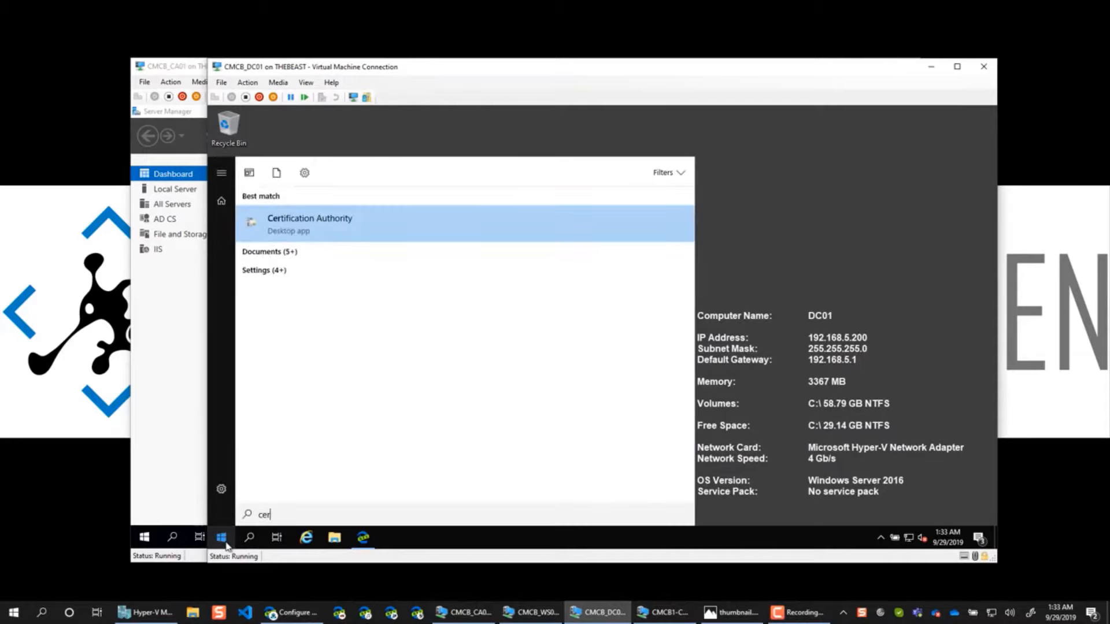
key(BackSpace)
text(rtl)
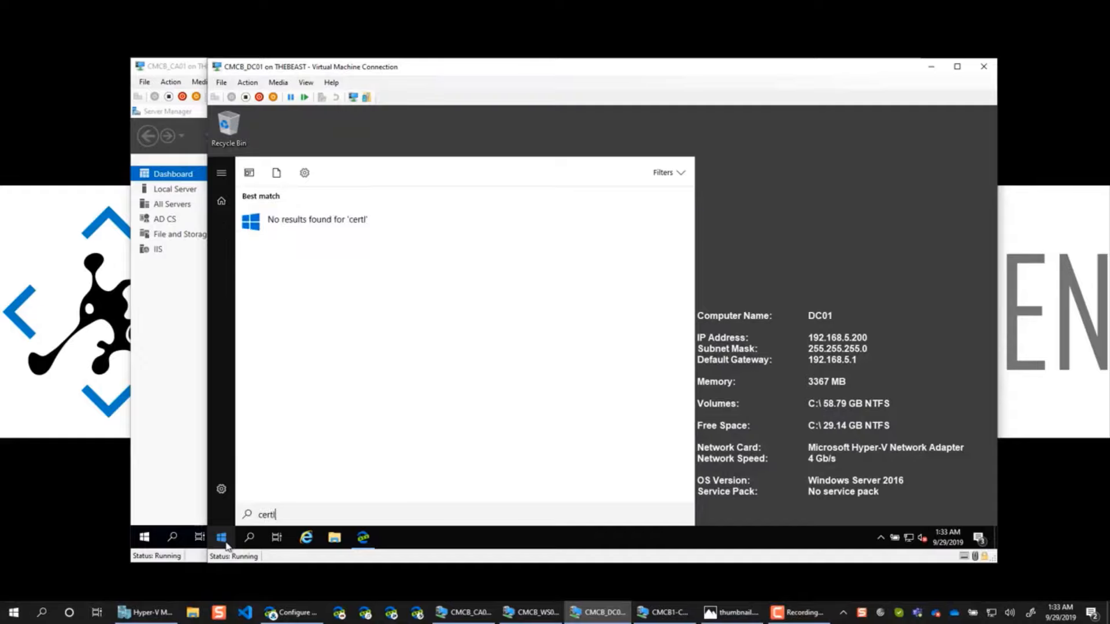
text(m.msc)
key(Return)
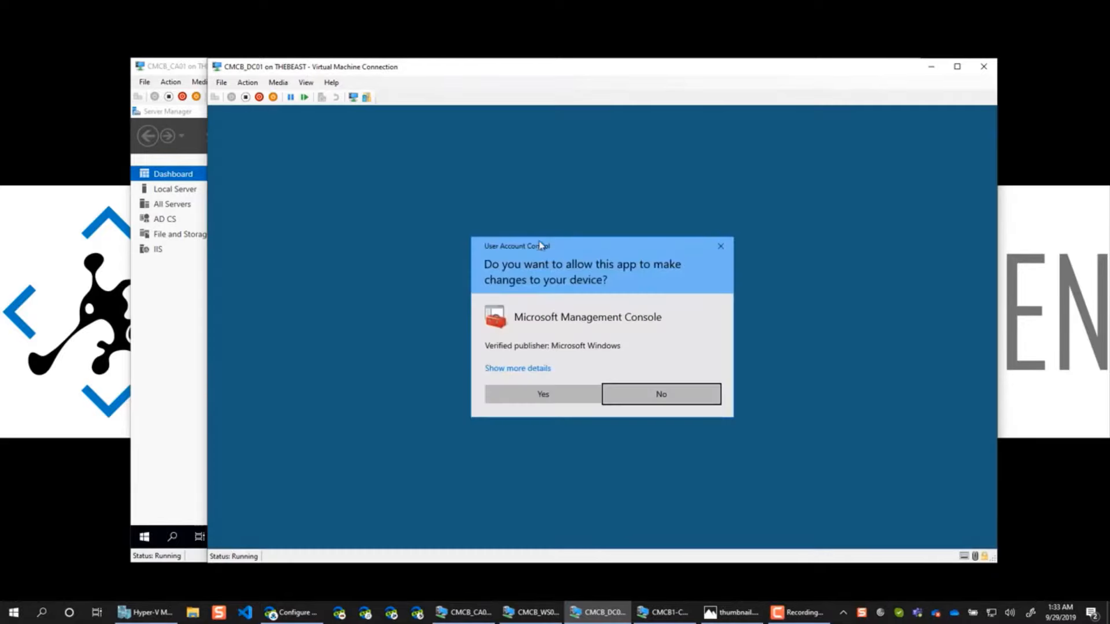
click(552, 396)
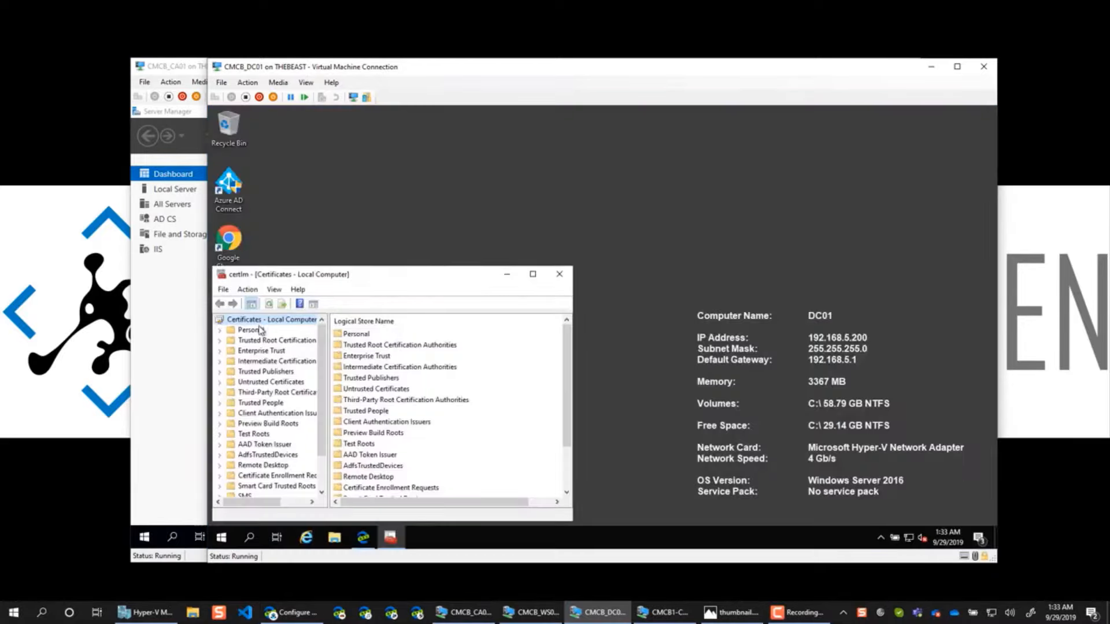
Open the Personal certificates store in the maximized console, select the dc01.asd.net certificate, and widen the Issued To and Intended Purposes columns
double_click(260, 331)
double_click(338, 275)
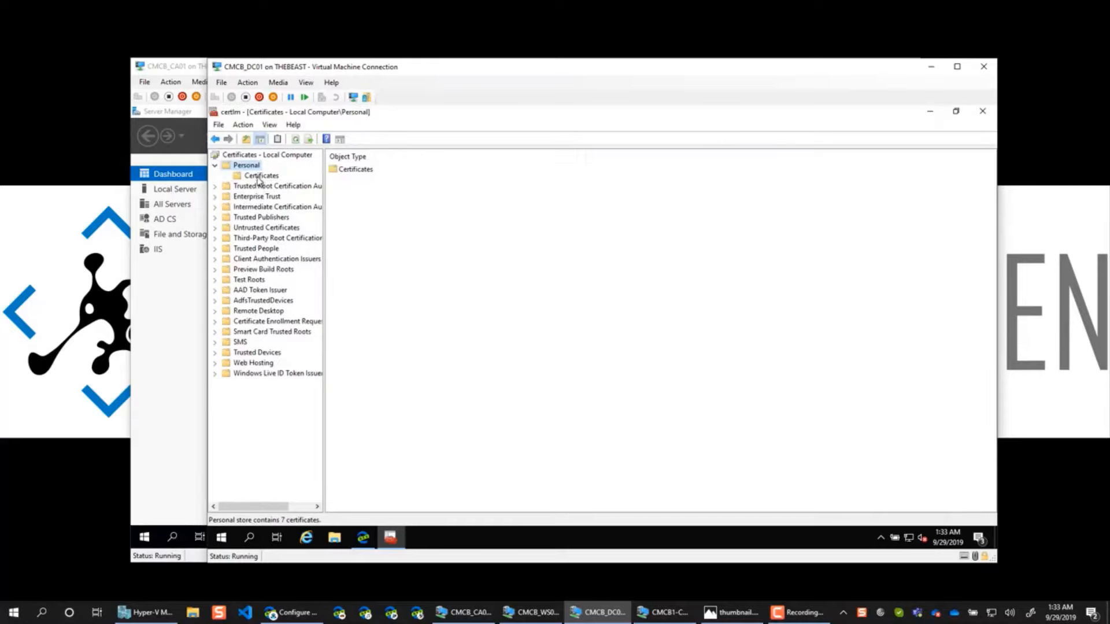
click(259, 177)
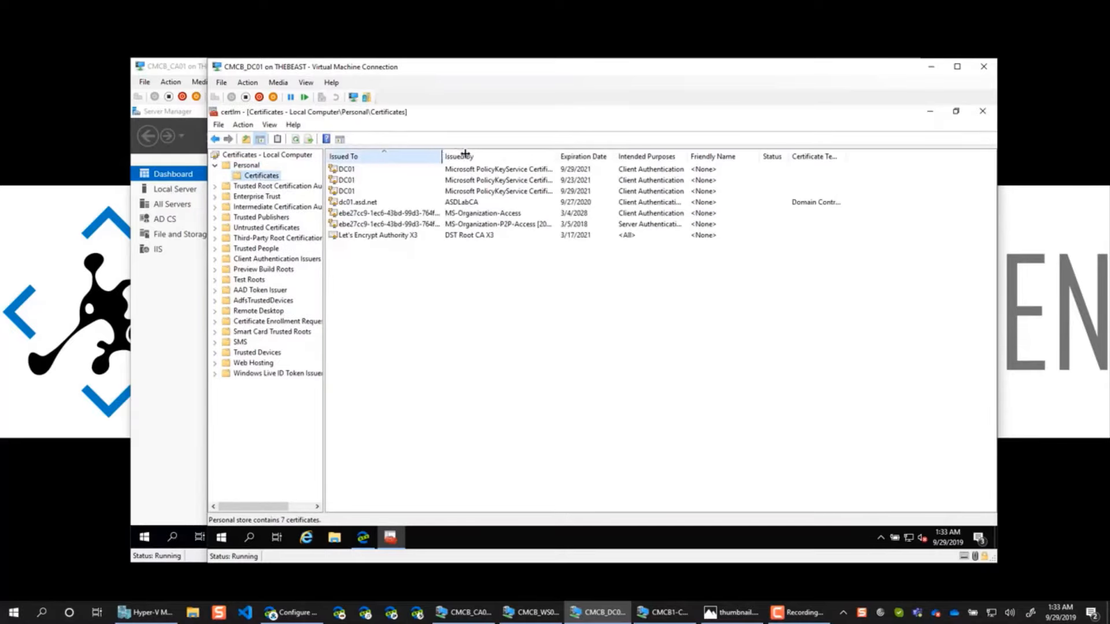
drag(465, 154, 531, 155)
click(361, 206)
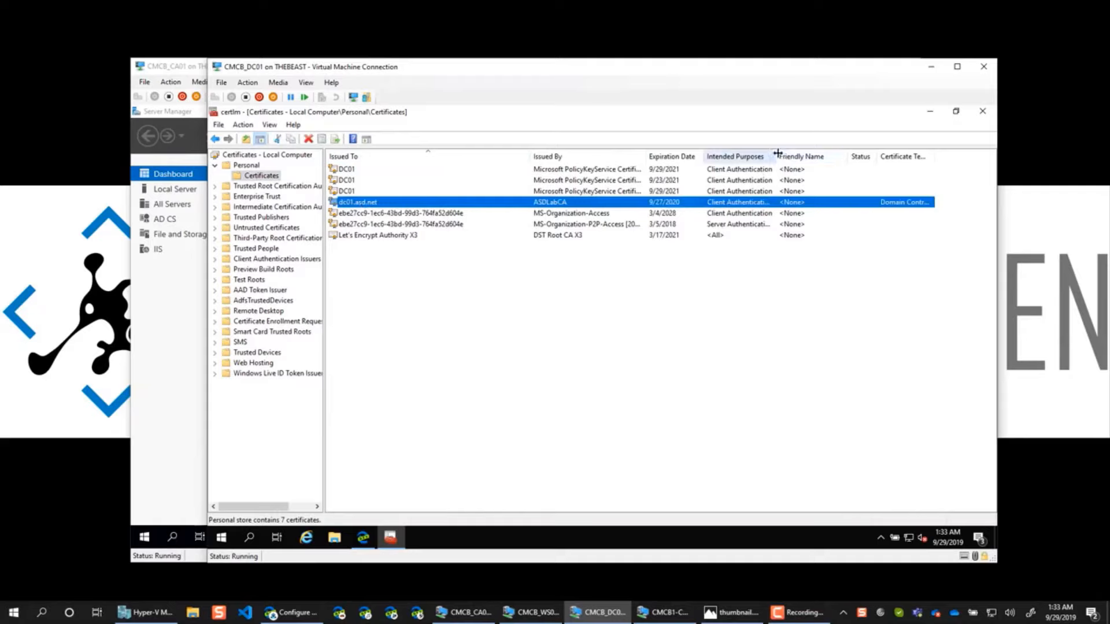
drag(777, 157, 892, 158)
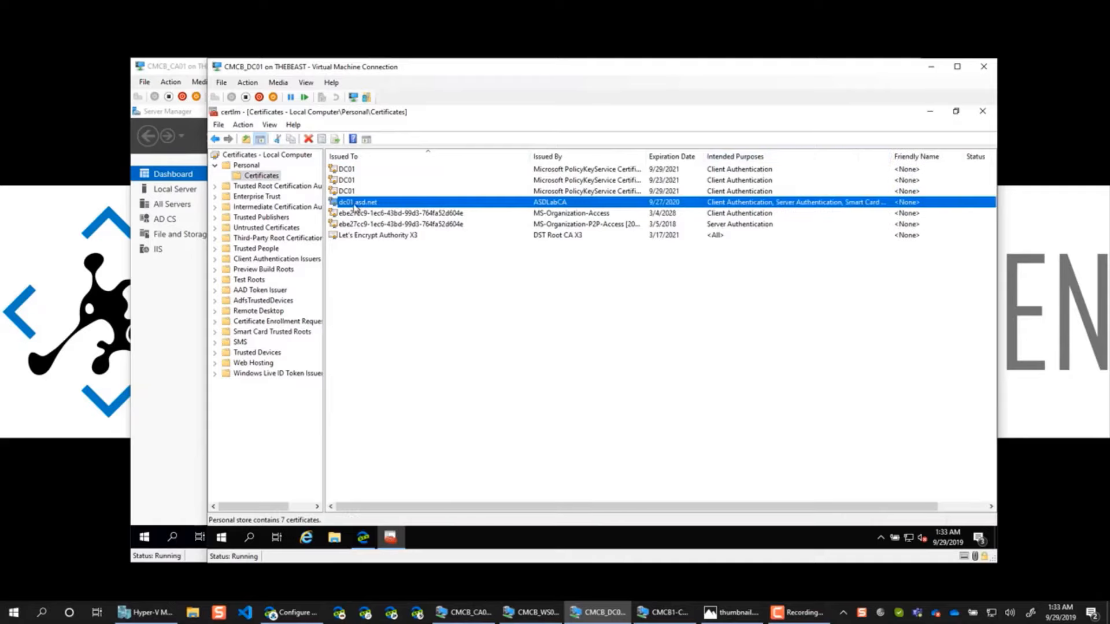
Widen the Intended Purposes column and delete the dc01.asd.net certificate from the Personal store, confirming the deletion
drag(891, 156, 969, 156)
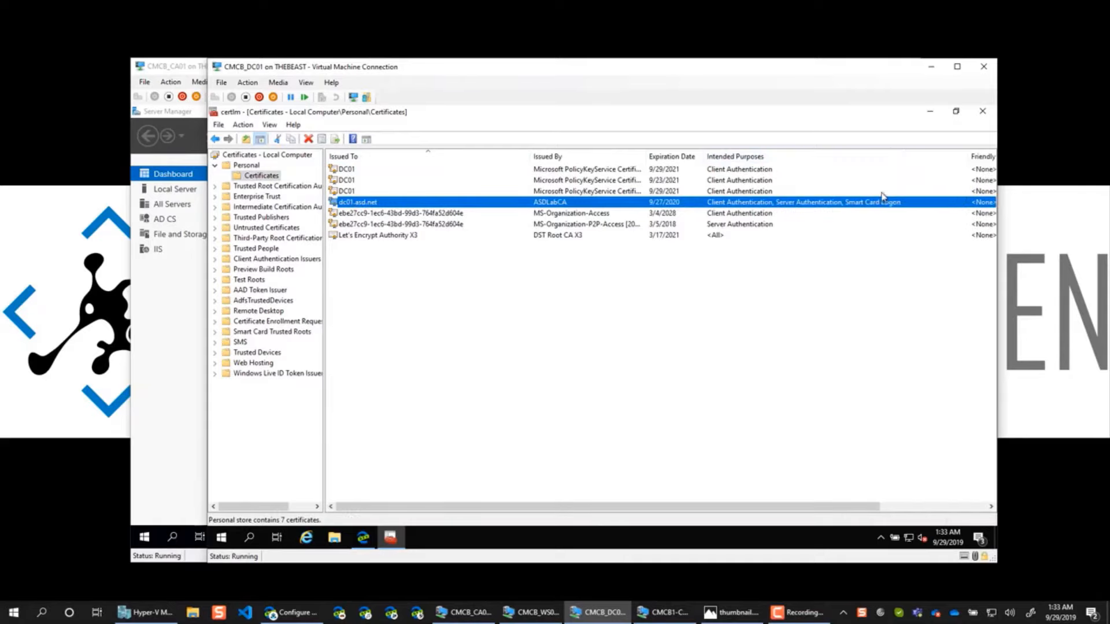
right_click(357, 205)
click(399, 271)
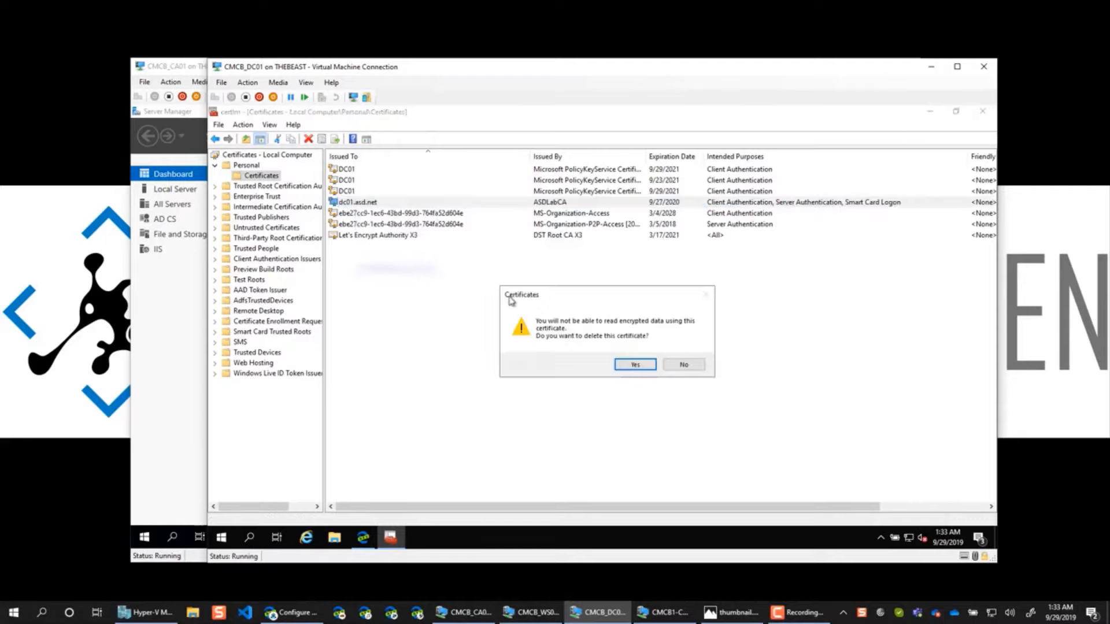
click(639, 367)
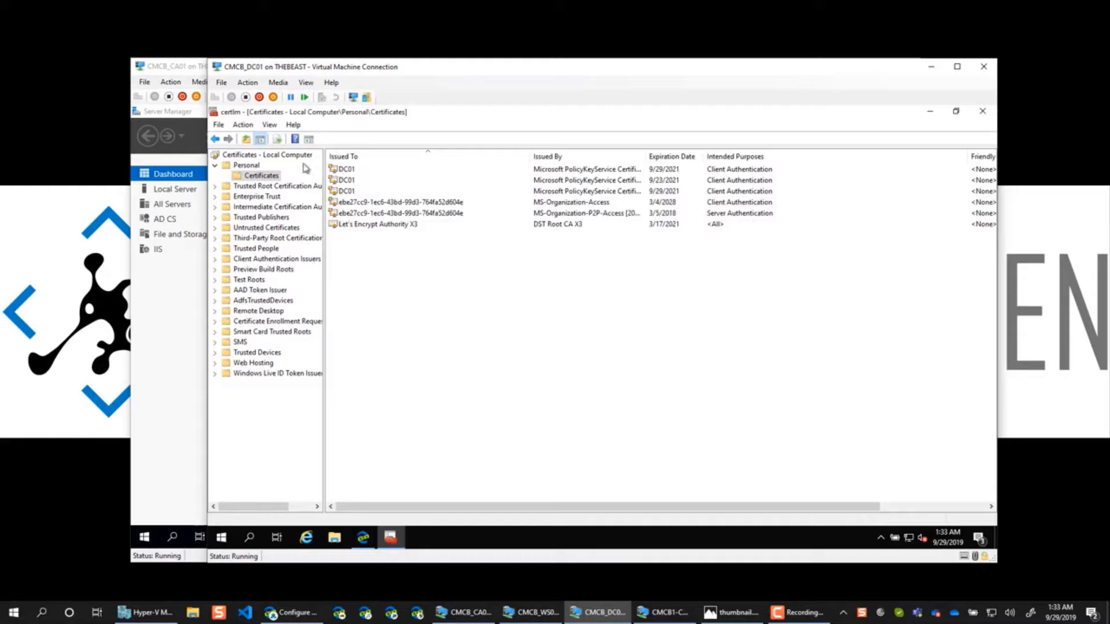
Request a new certificate for the Personal store through the Active Directory Enrollment Policy, enrolling the Copy of Kerberos Authentication template
right_click(273, 176)
mouse_move(306, 183)
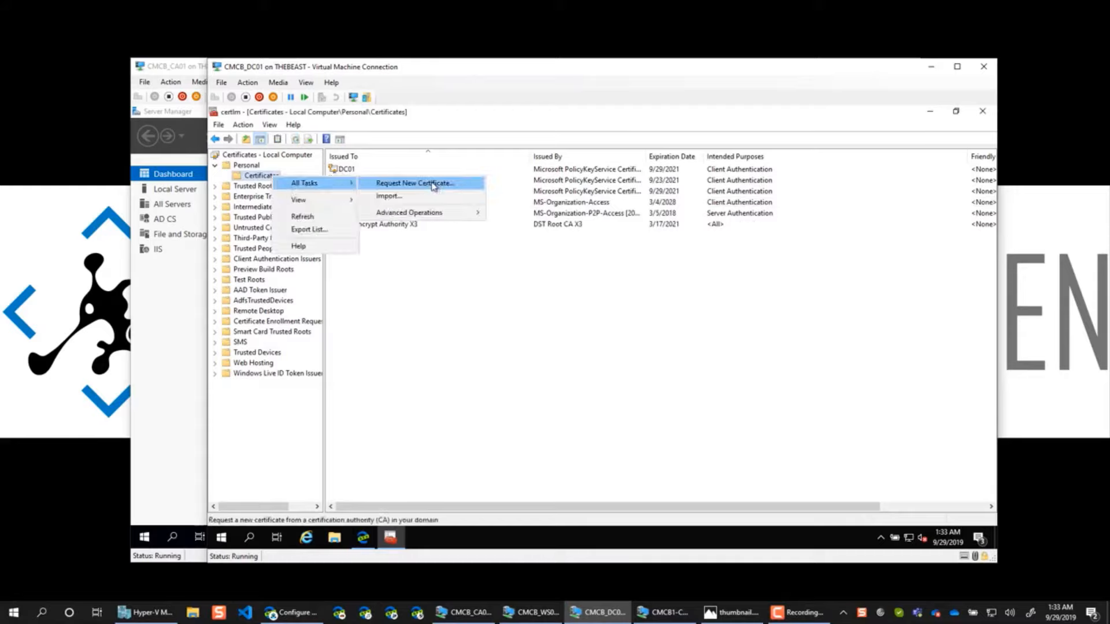
click(432, 185)
click(711, 433)
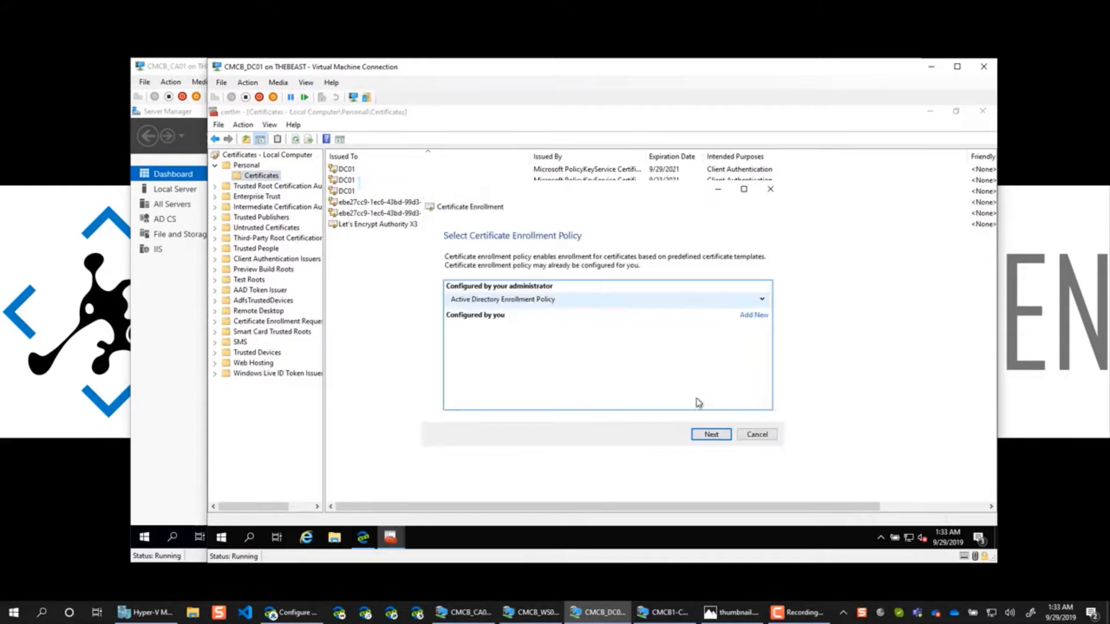
click(711, 434)
click(456, 301)
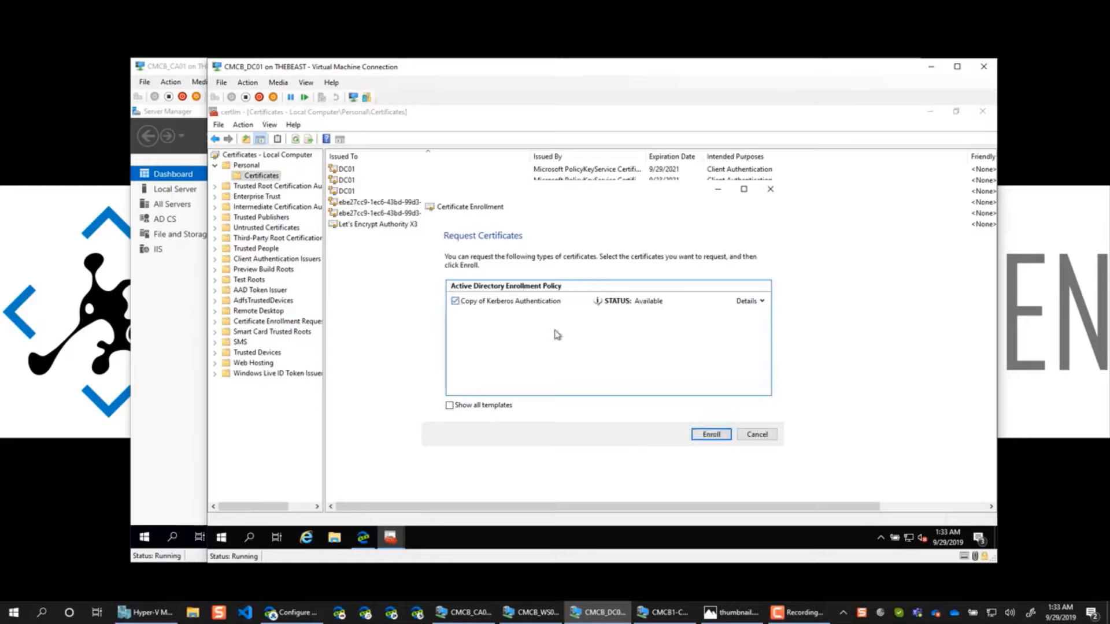
click(714, 436)
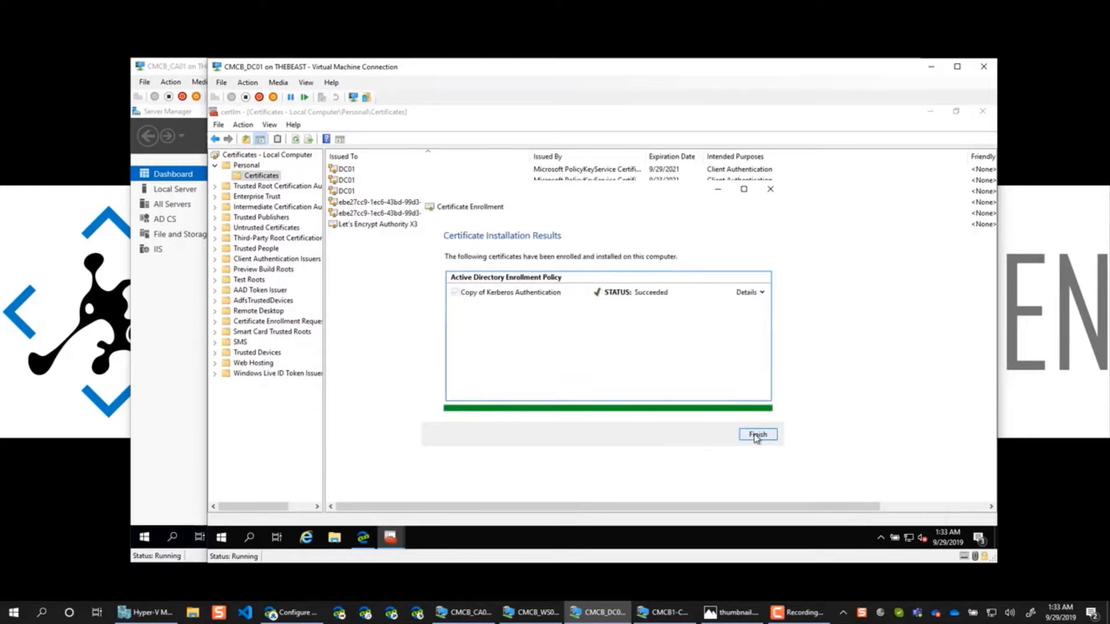
click(757, 434)
Check the new dc01.asd.net certificate's template column and its properties, then close the properties without changes
click(363, 203)
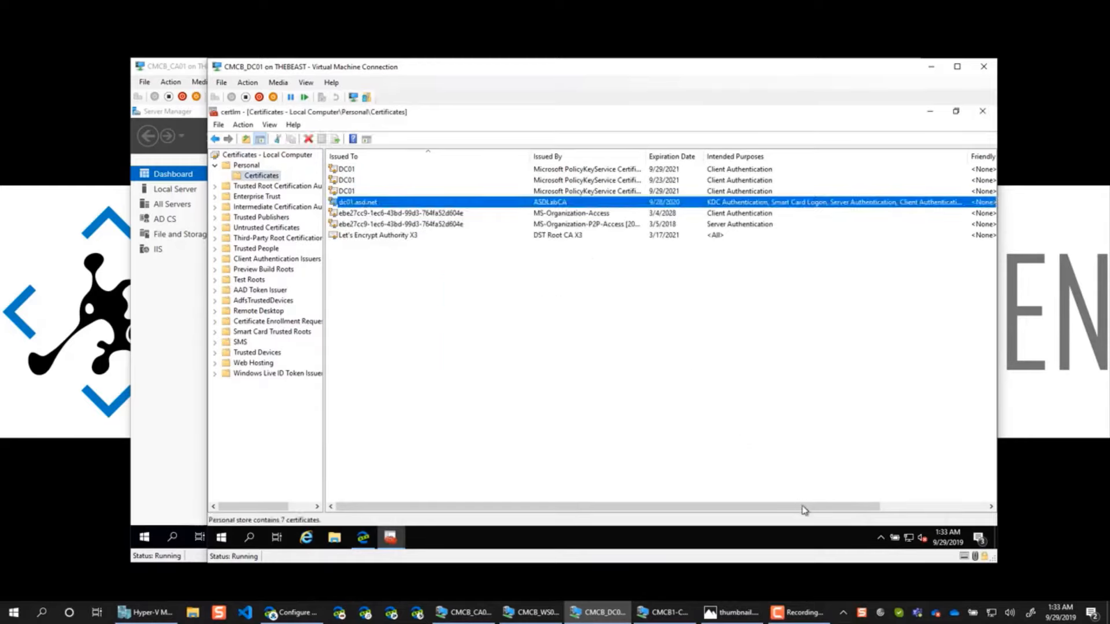
drag(803, 507, 984, 508)
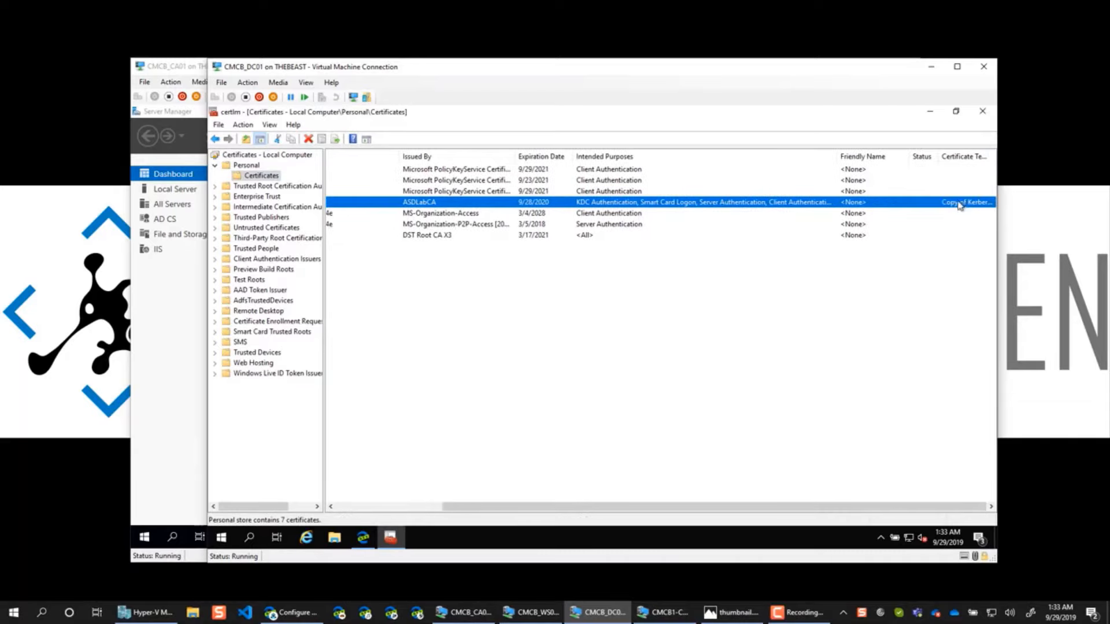
drag(570, 507, 456, 507)
right_click(369, 203)
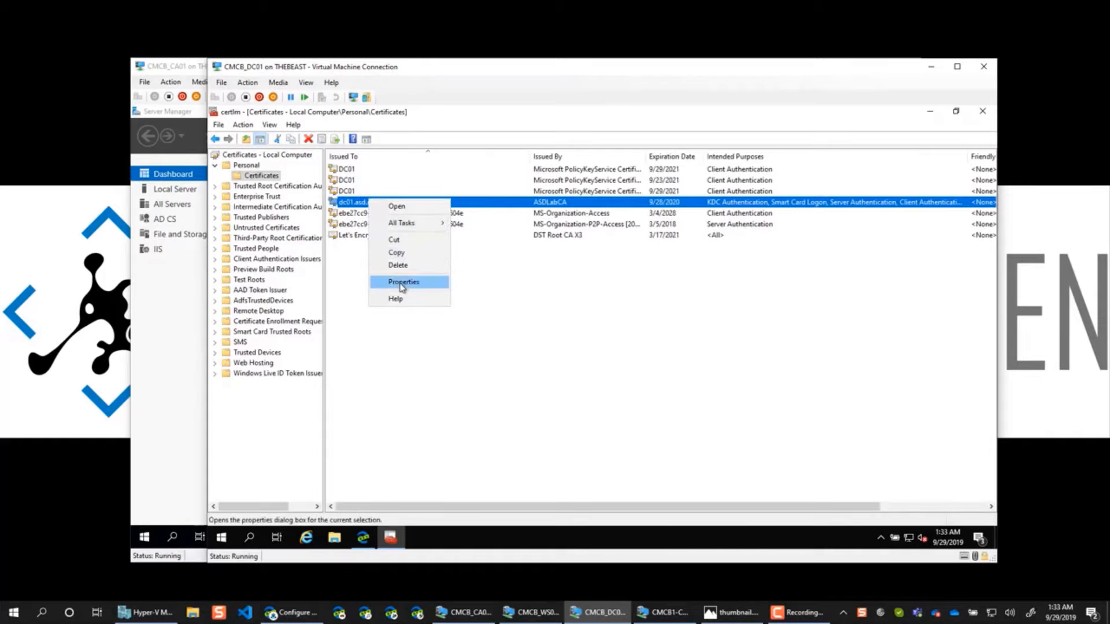
click(436, 281)
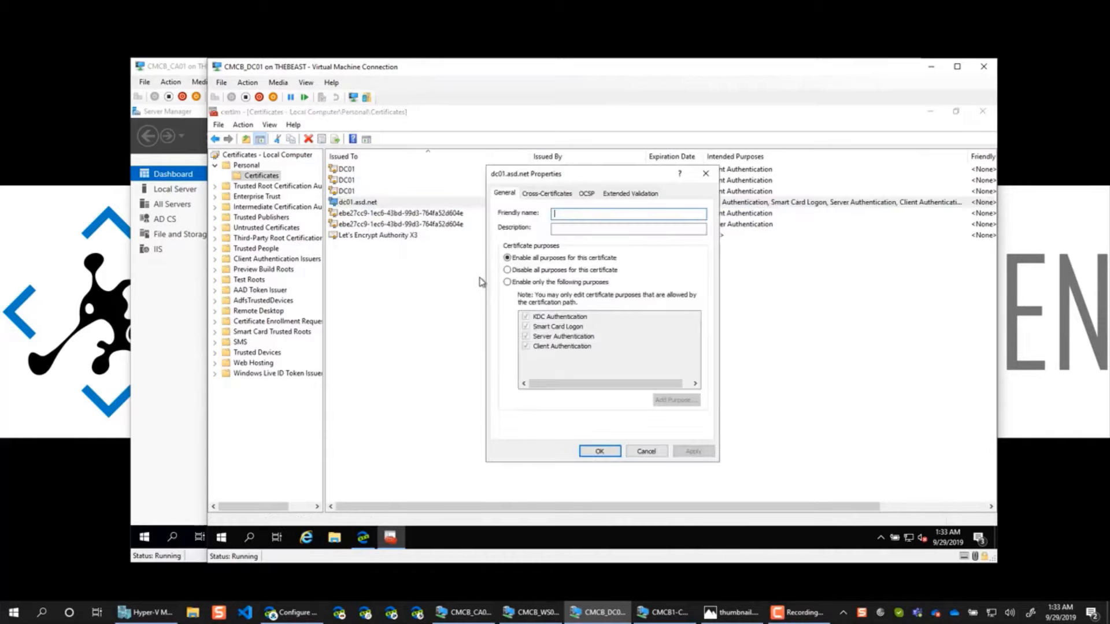
click(646, 451)
Open the dc01.asd.net certificate and examine the Enhanced Key Usage field in its details
double_click(385, 202)
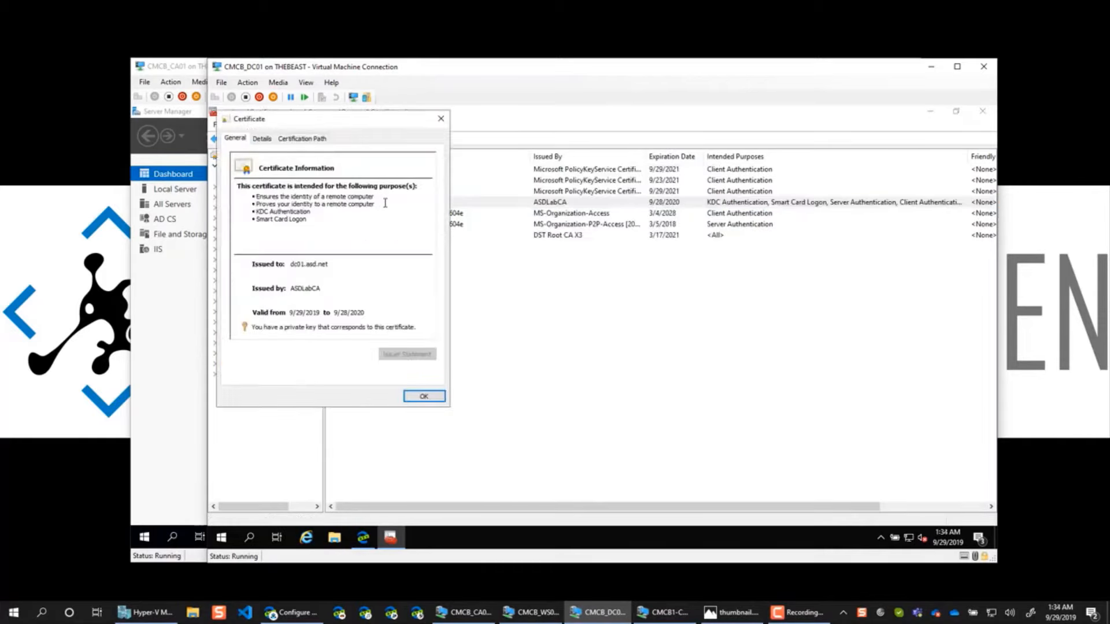
click(262, 139)
drag(426, 201, 429, 227)
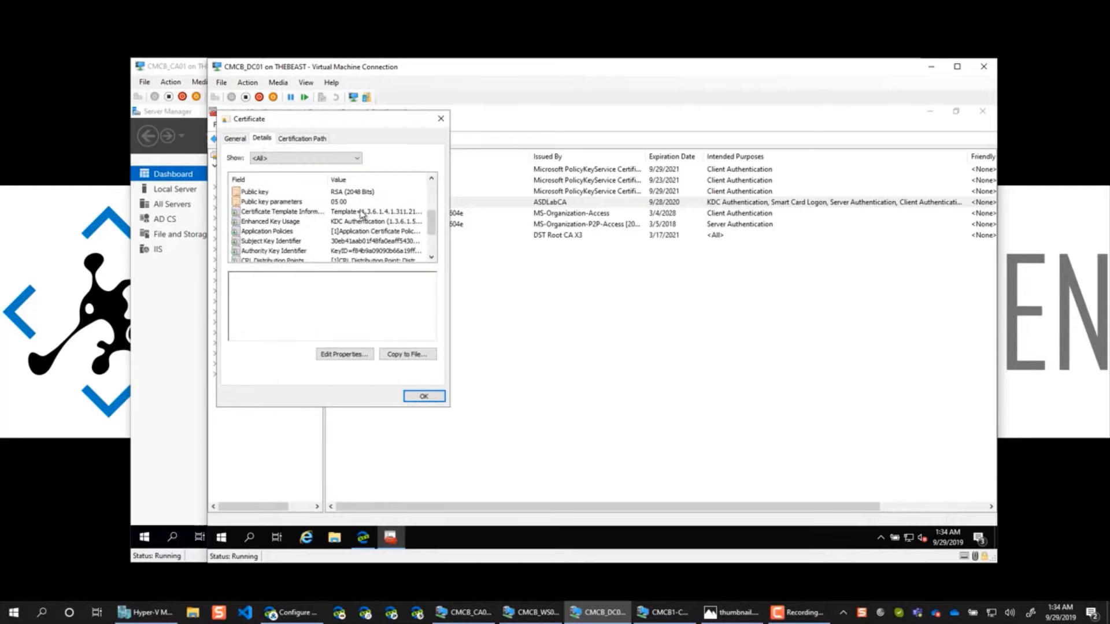
click(373, 222)
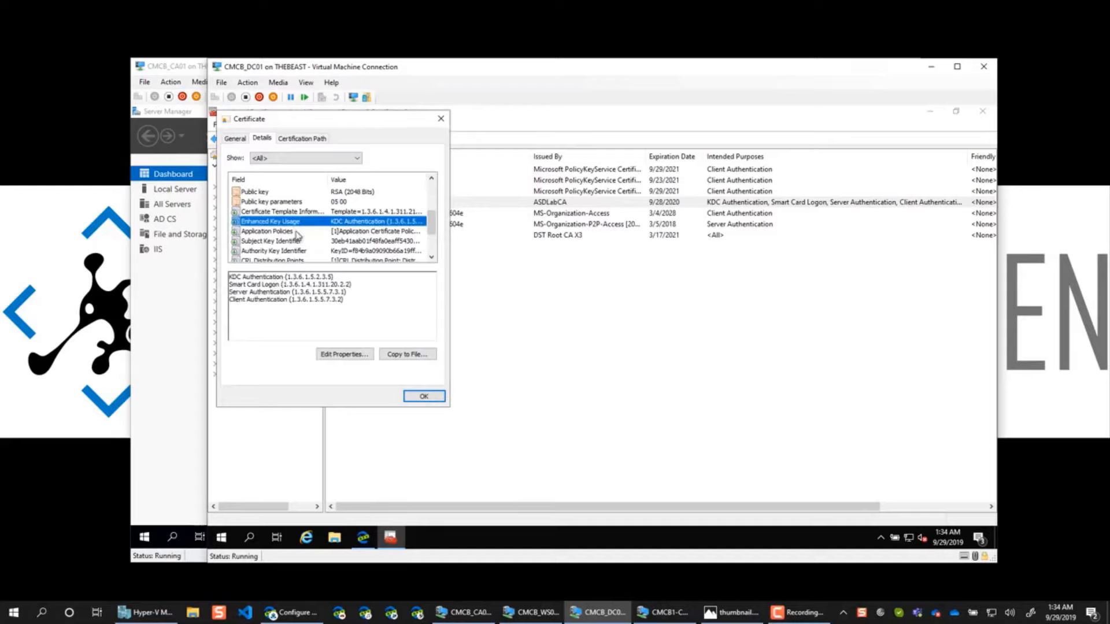
Show the certificate's CRL Distribution Points field and copy the HTTP URL of the ASDLabCA.crl file
drag(431, 224, 432, 233)
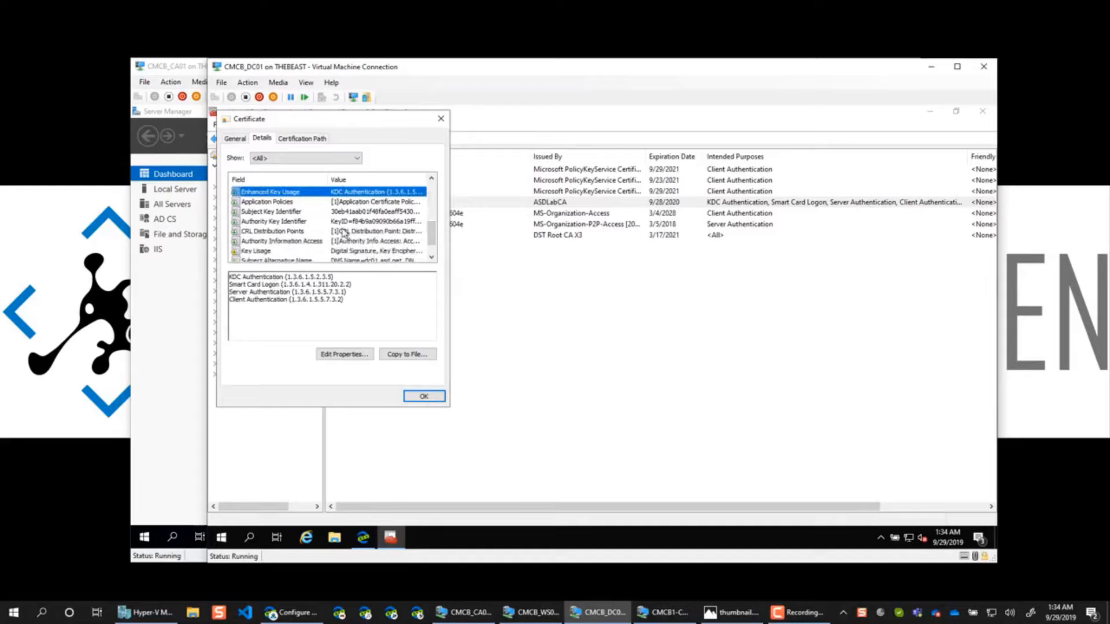
click(346, 231)
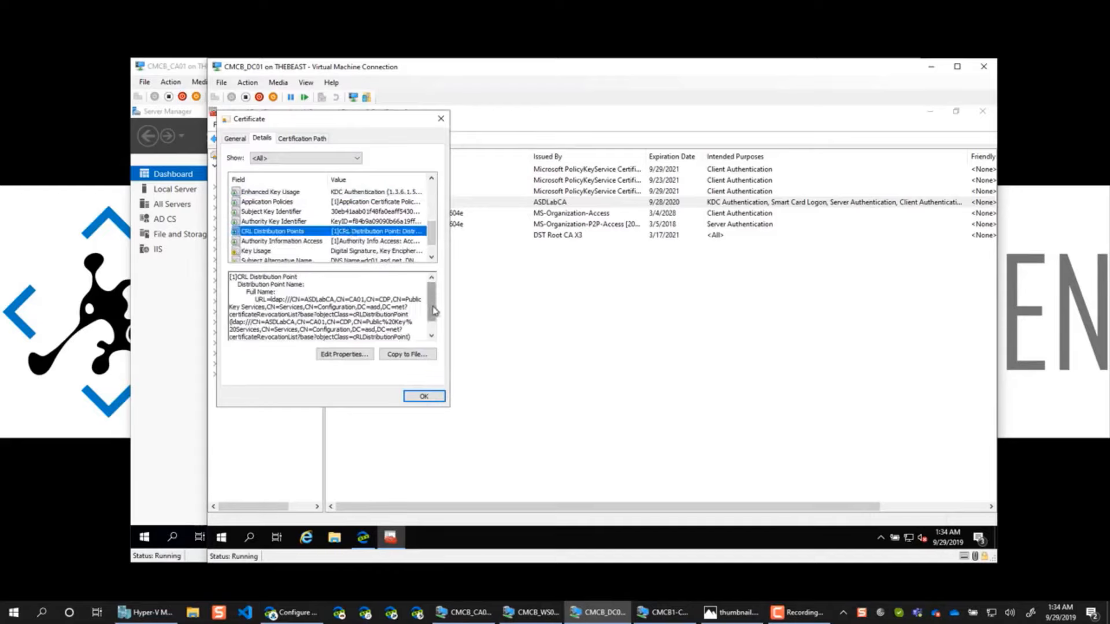
scroll(418, 293, down, 1)
click(373, 330)
shift+click(271, 332)
key(ctrl+c)
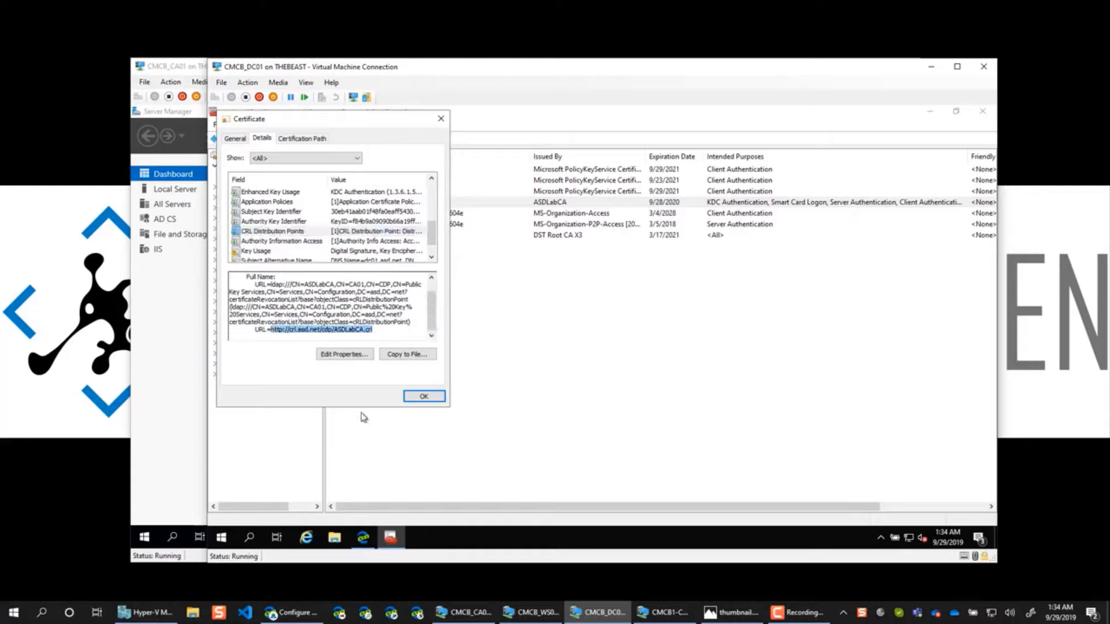
click(306, 537)
click(354, 128)
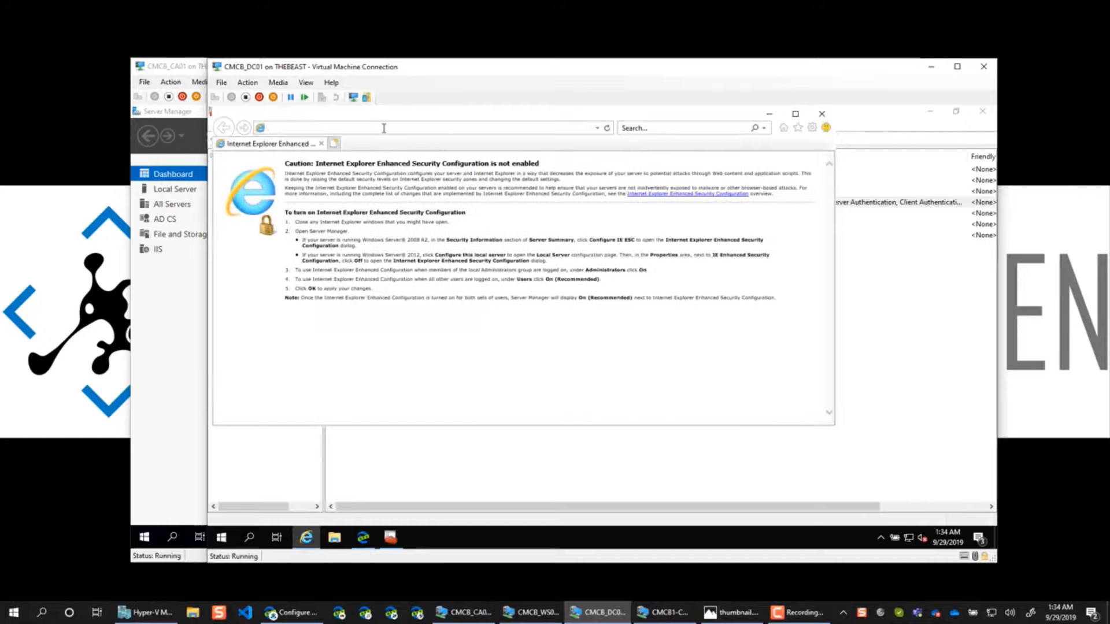
key(ctrl+v)
key(Return)
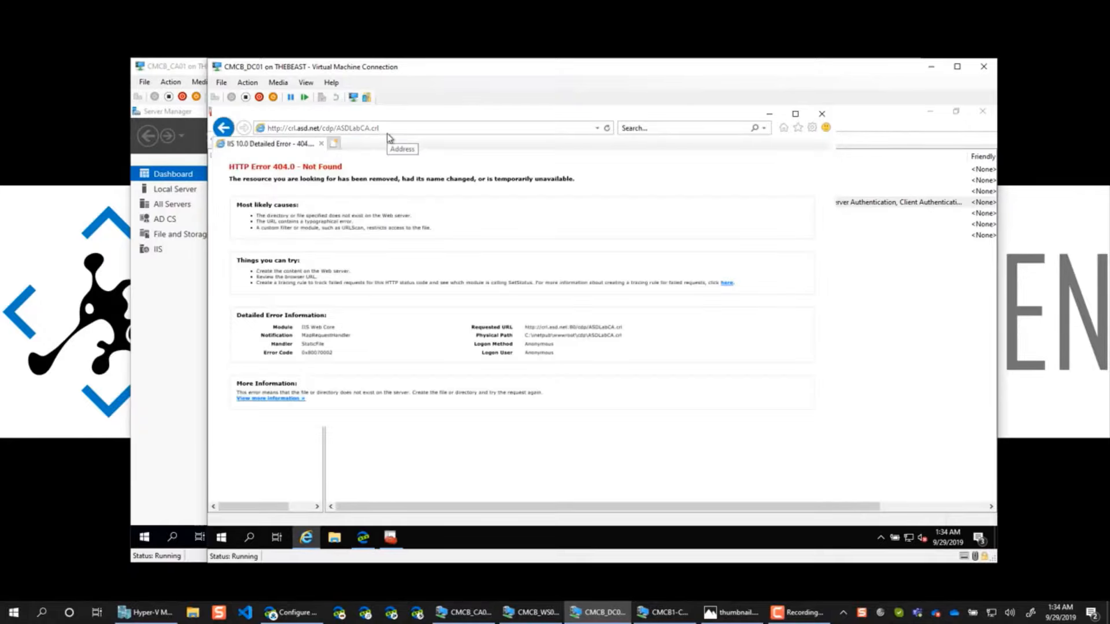
click(394, 130)
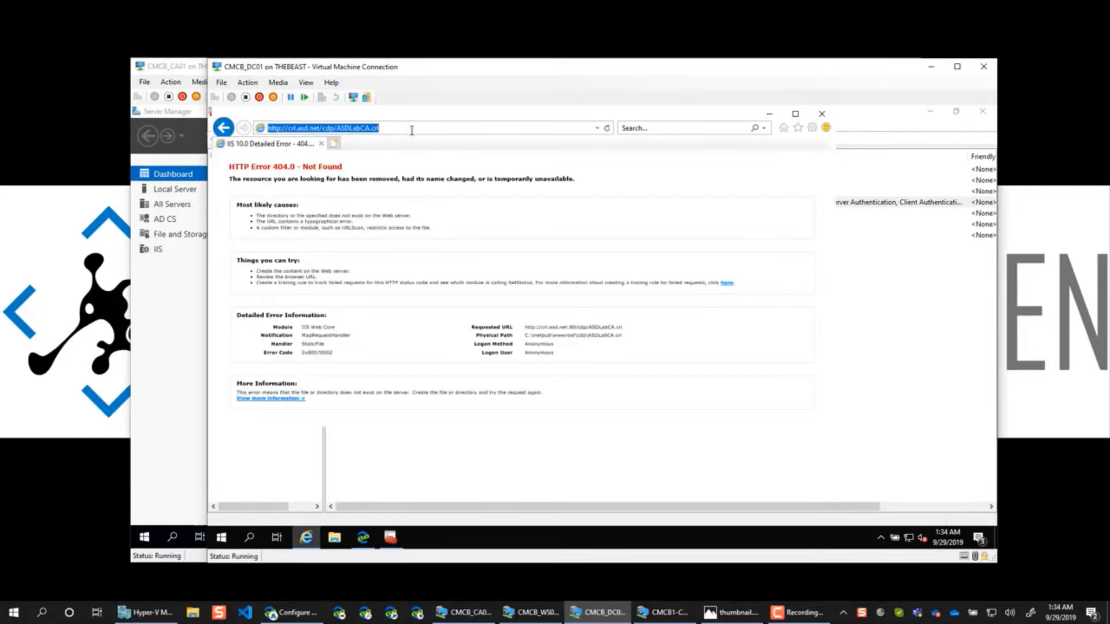
click(412, 129)
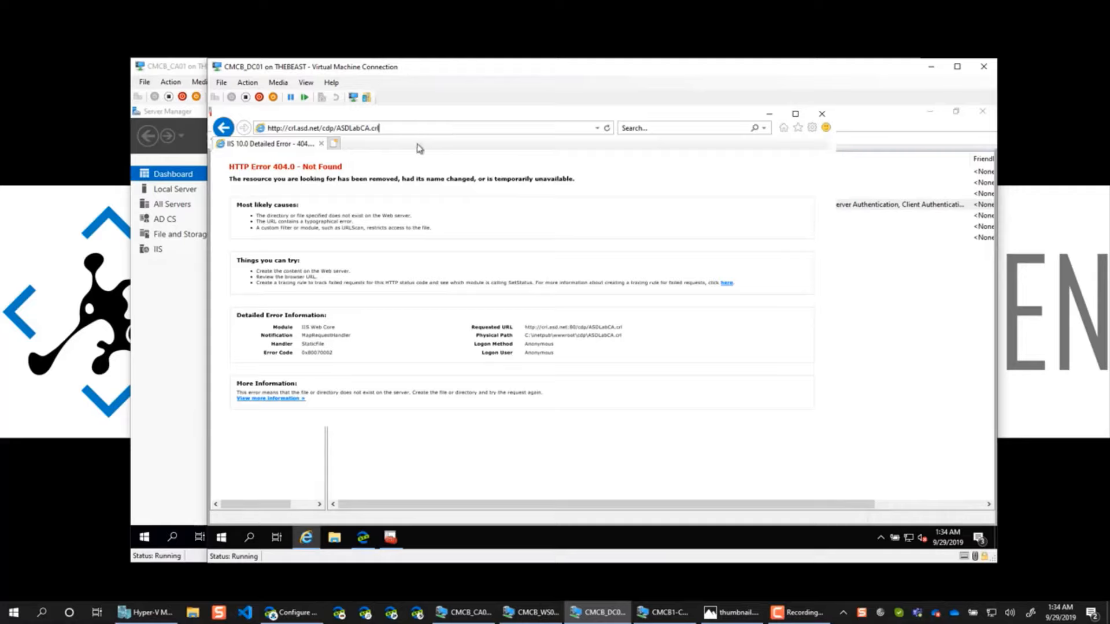
drag(450, 117, 537, 140)
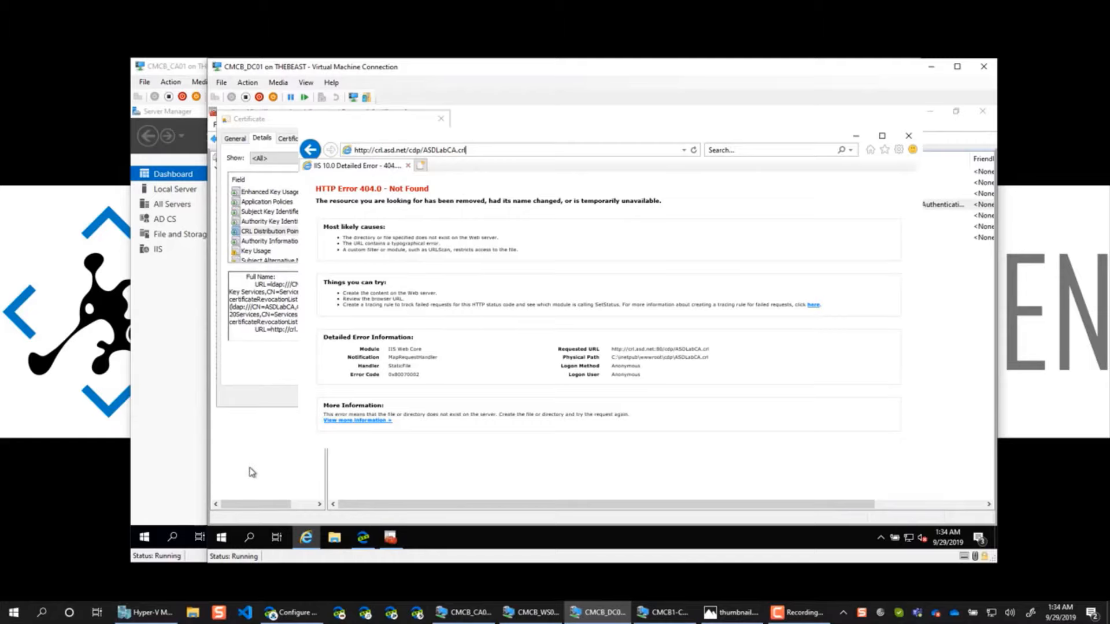
Search for dns on DC01 and launch the DNS Manager console
click(223, 538)
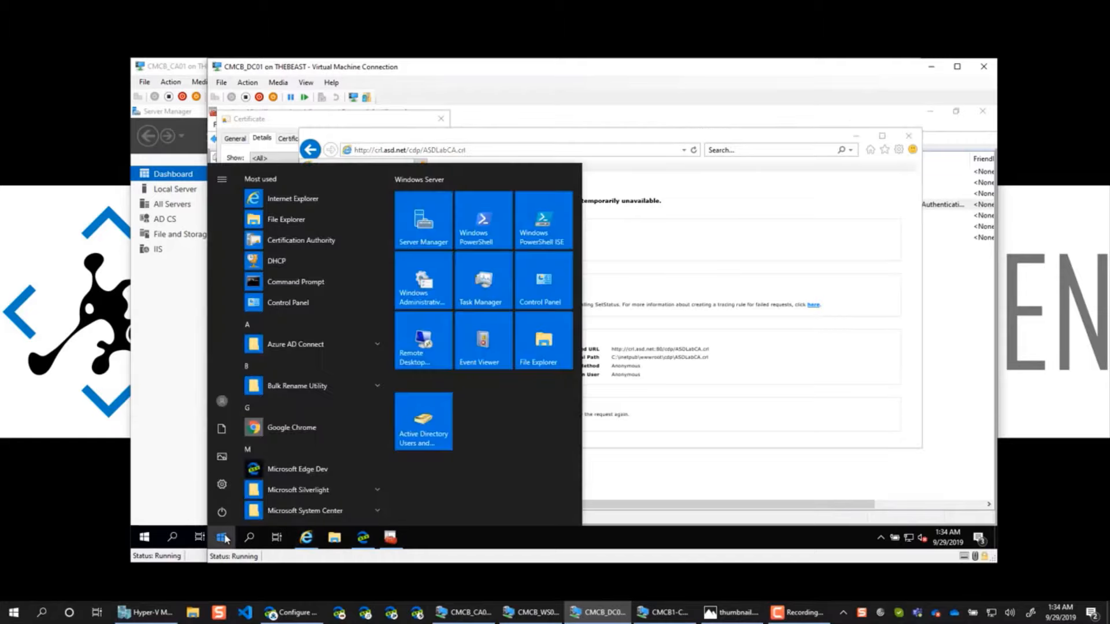
text(c)
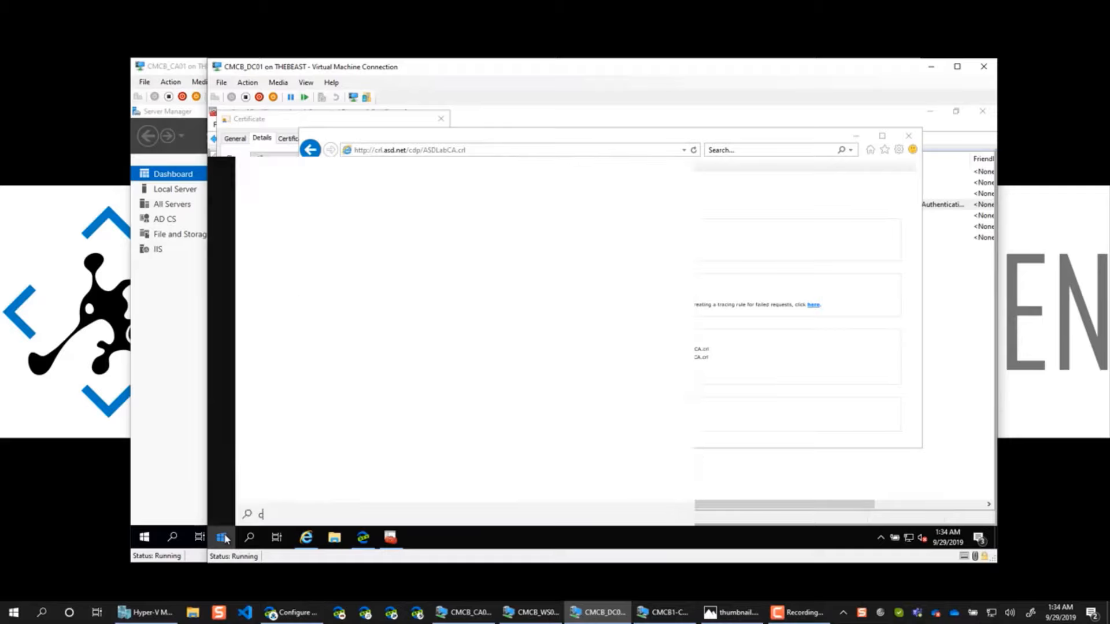
key(Return)
text(dns)
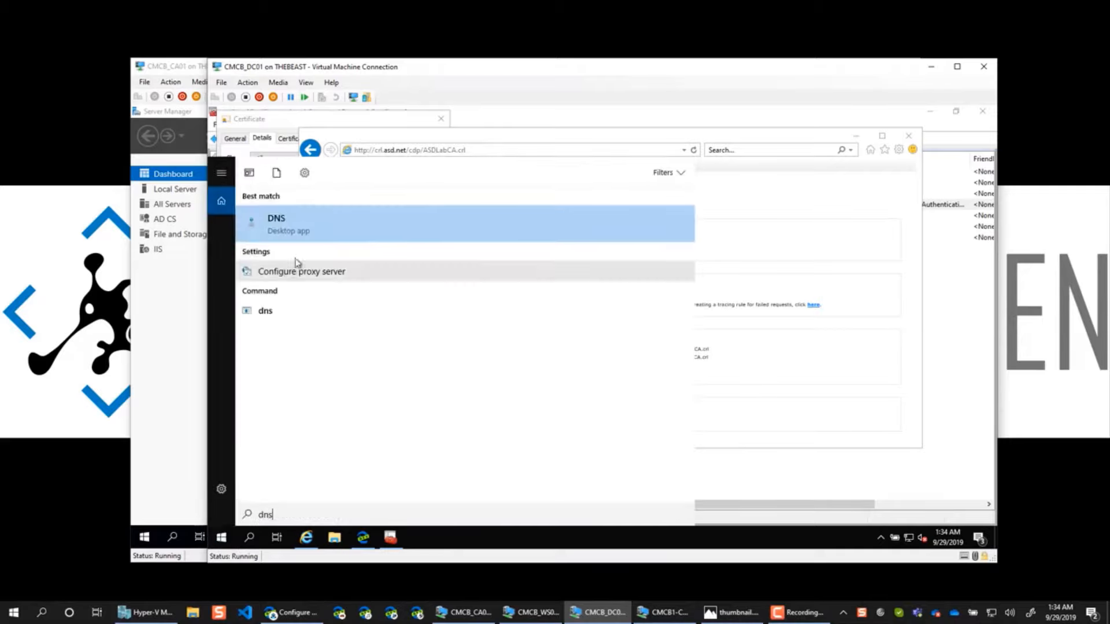
right_click(302, 229)
click(341, 243)
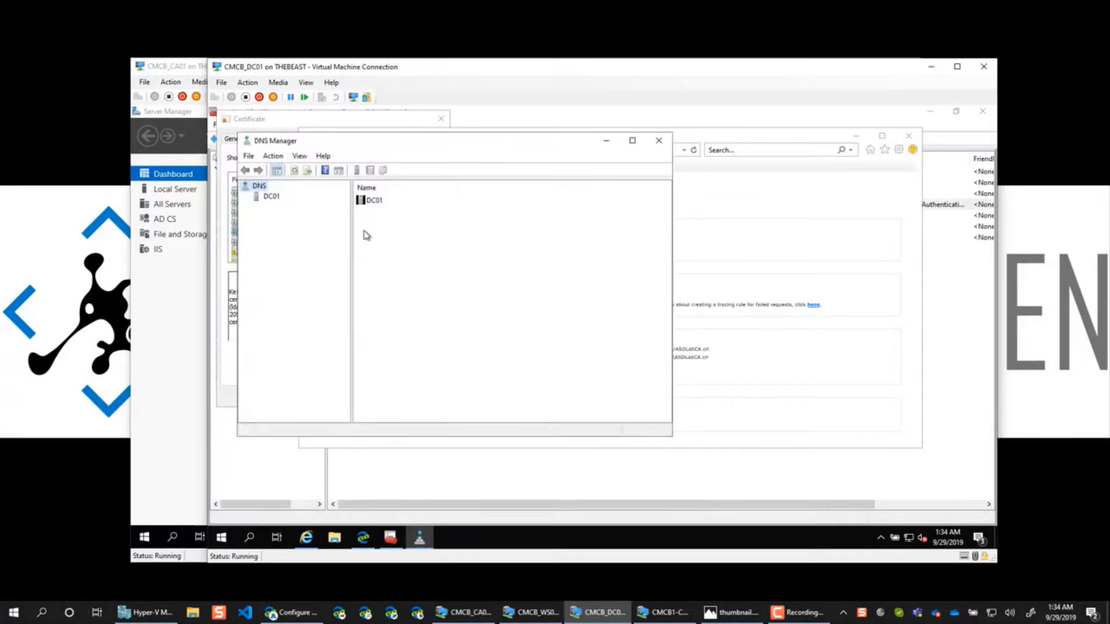
Delete the crl alias record from the asd.net forward lookup zone on DC01 and confirm the deletion
double_click(273, 196)
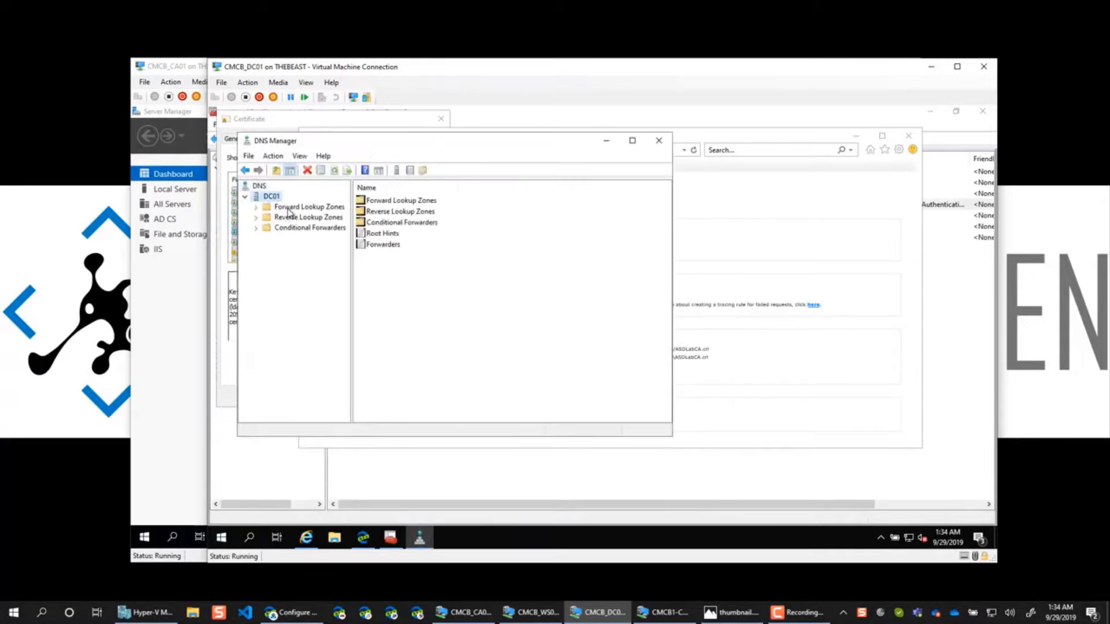
double_click(292, 207)
double_click(295, 217)
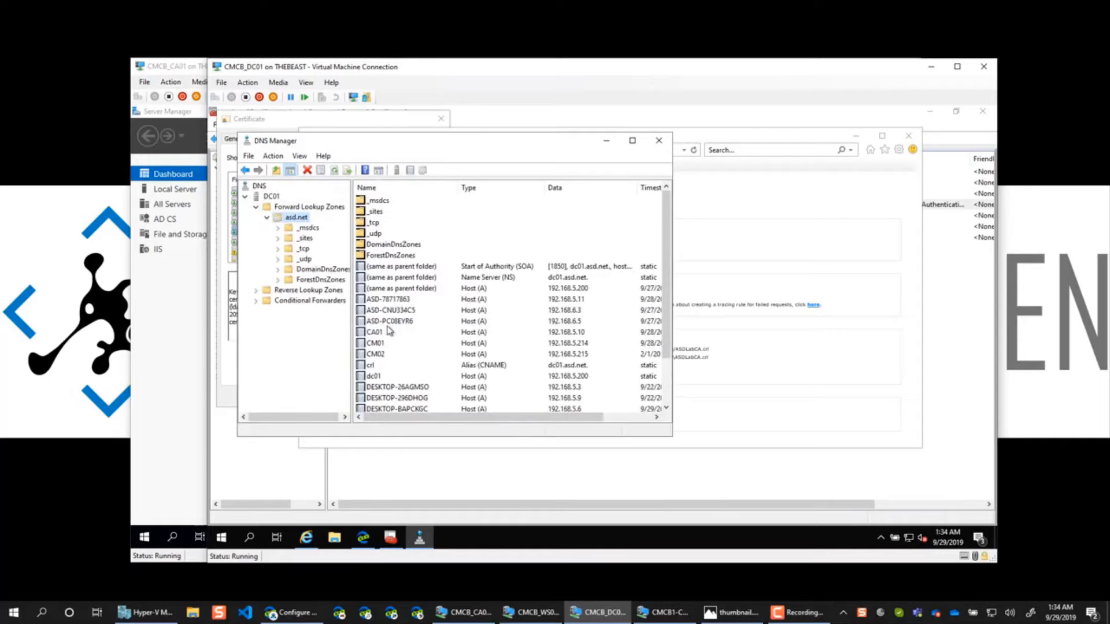
click(377, 367)
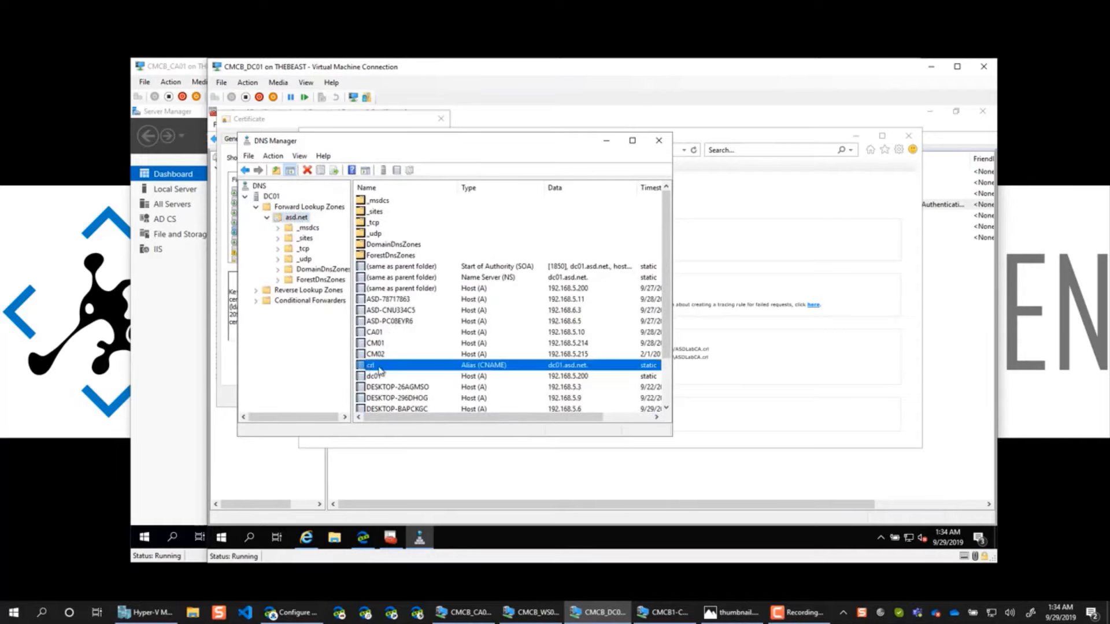
right_click(373, 370)
click(412, 384)
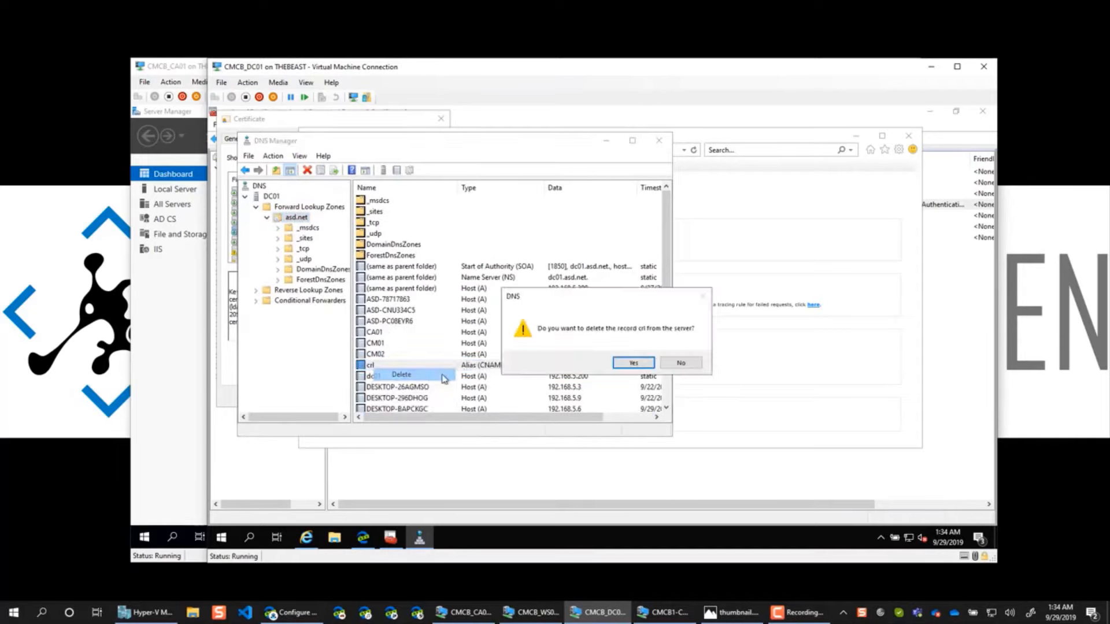
click(632, 361)
Create a new alias (CNAME) record named crl in the asd.net zone, with ca01.asd.net as the target host
right_click(296, 219)
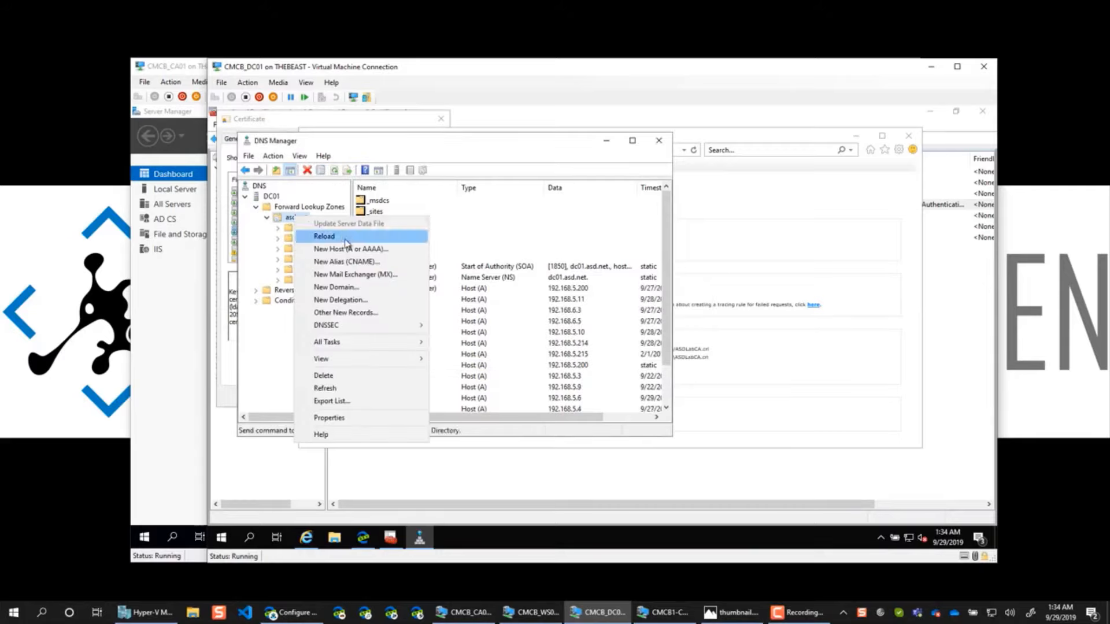
click(358, 262)
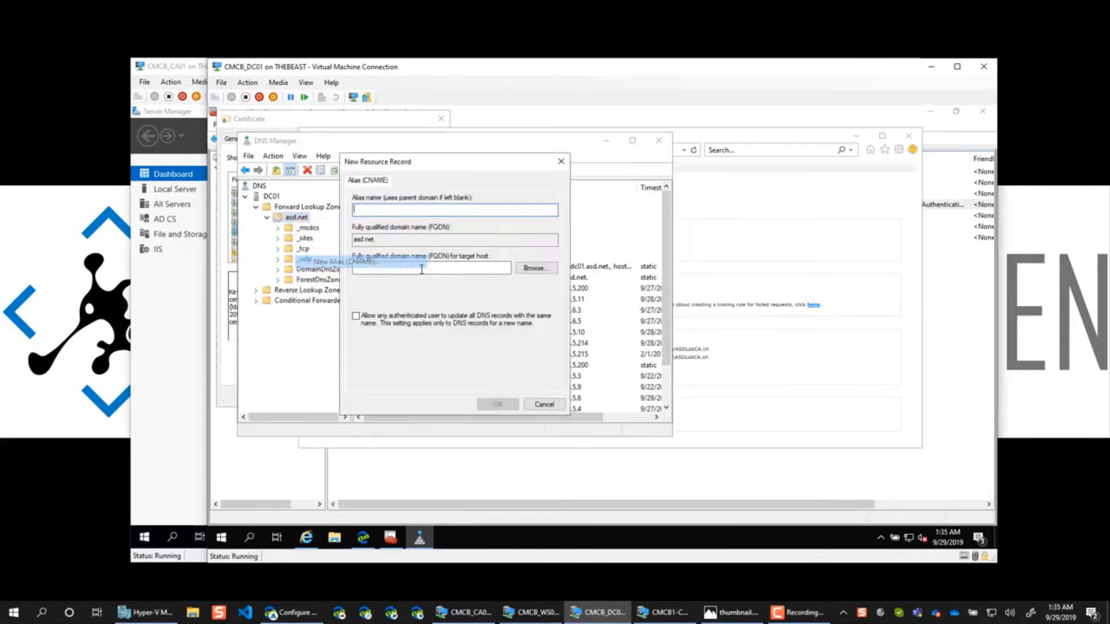
text(crl)
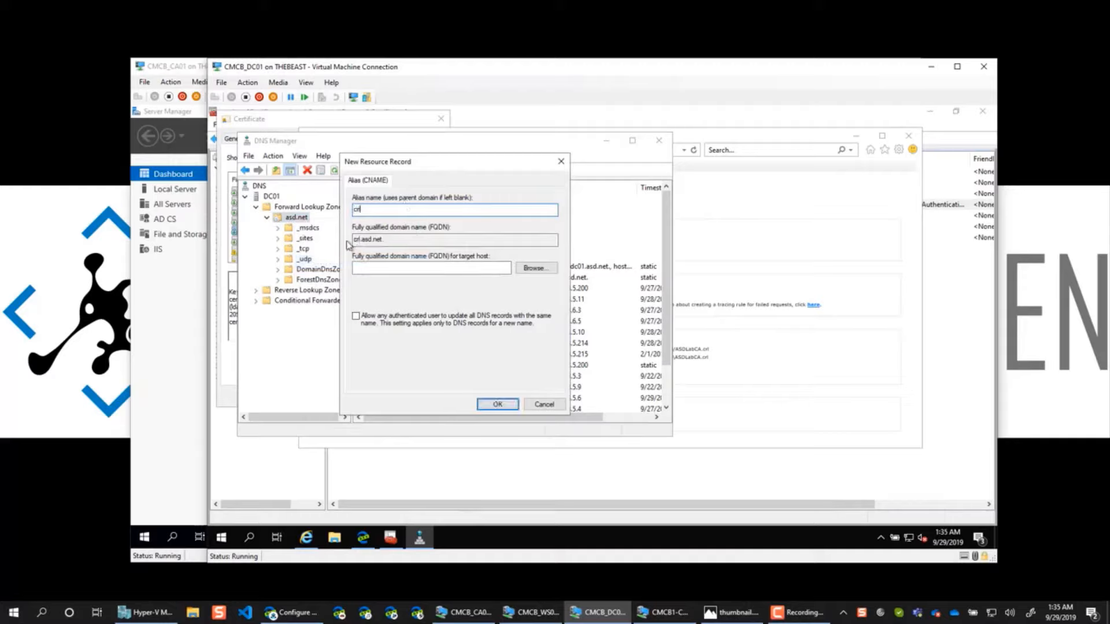
click(488, 268)
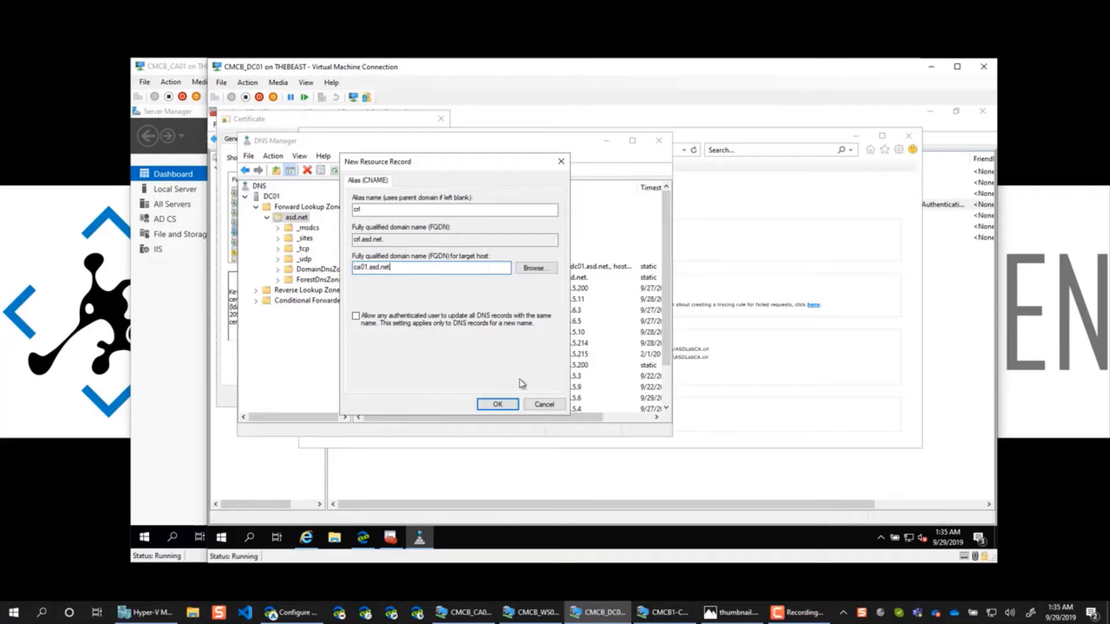
click(497, 404)
click(380, 365)
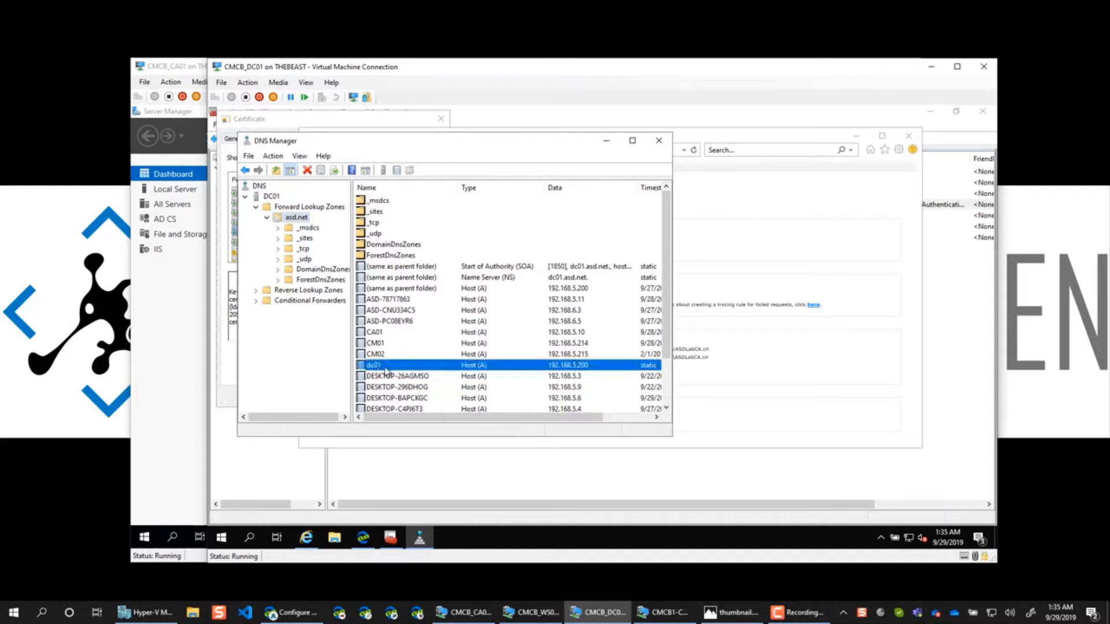
Check the CA01 host record and the new crl alias in the asd.net zone, and close DNS Manager
click(384, 333)
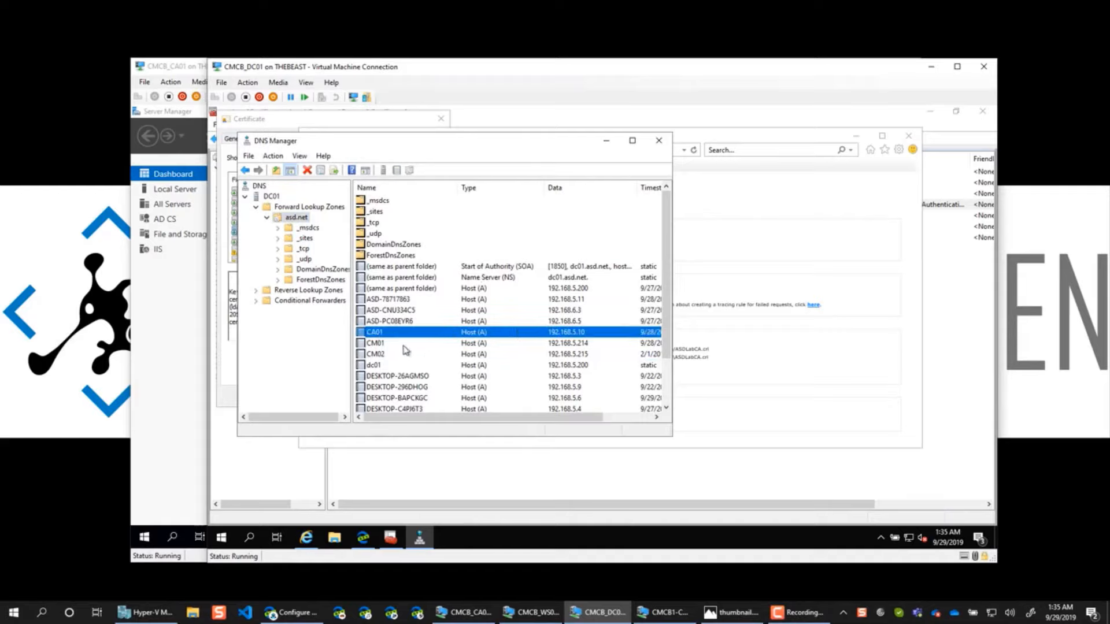
scroll(415, 369, down, 2)
click(382, 399)
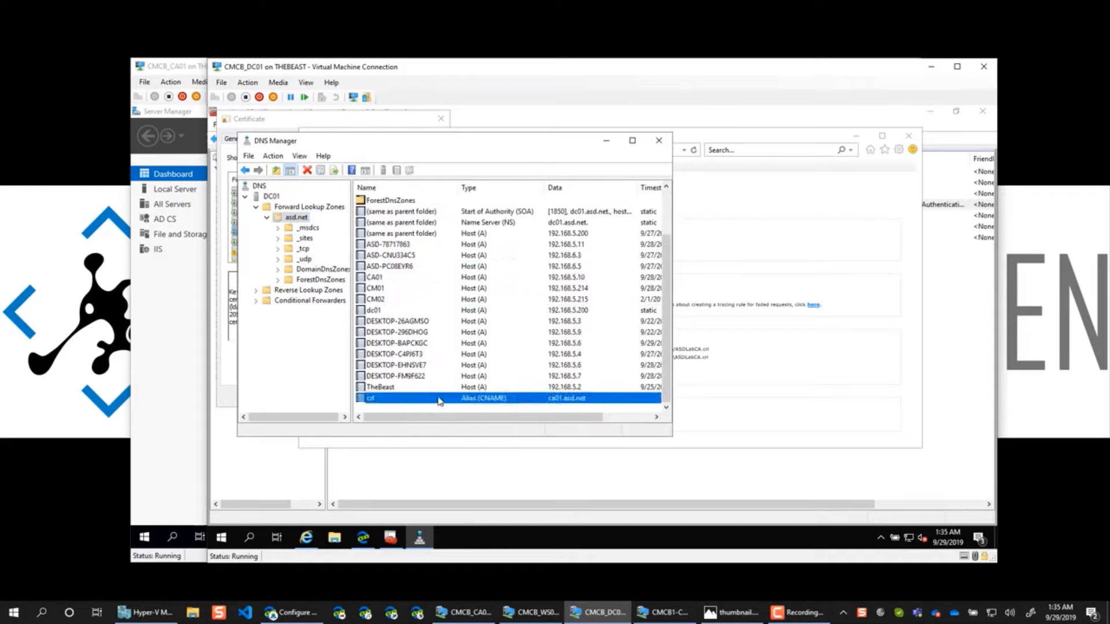
click(657, 143)
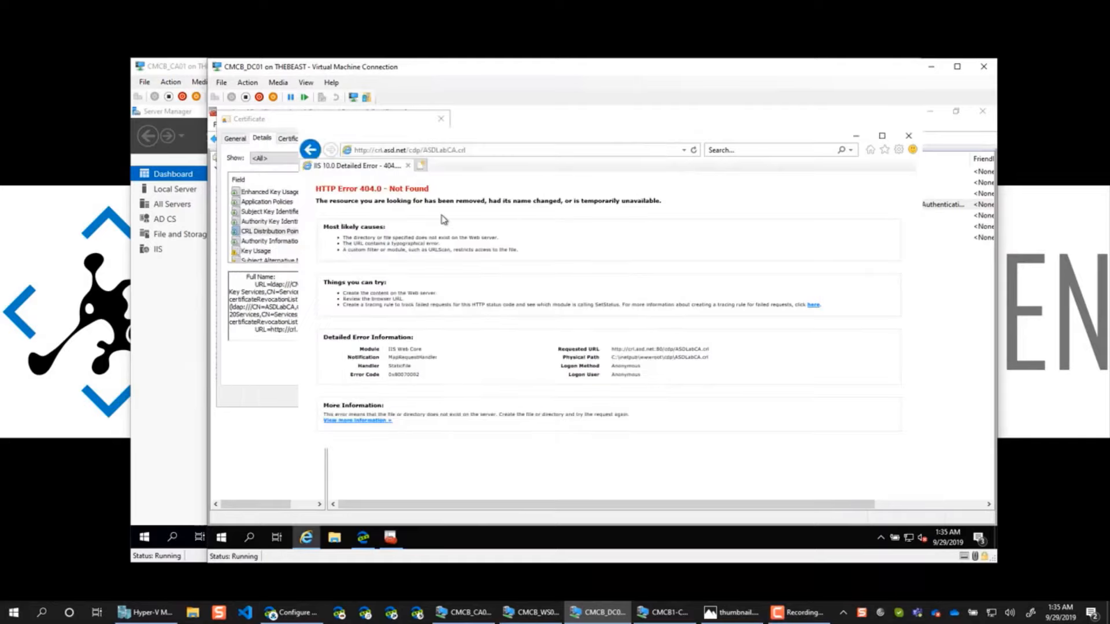
Try to flush the DNS resolver cache with ipconfig /flushdns in a standard Command Prompt on DC01, and close it
click(222, 538)
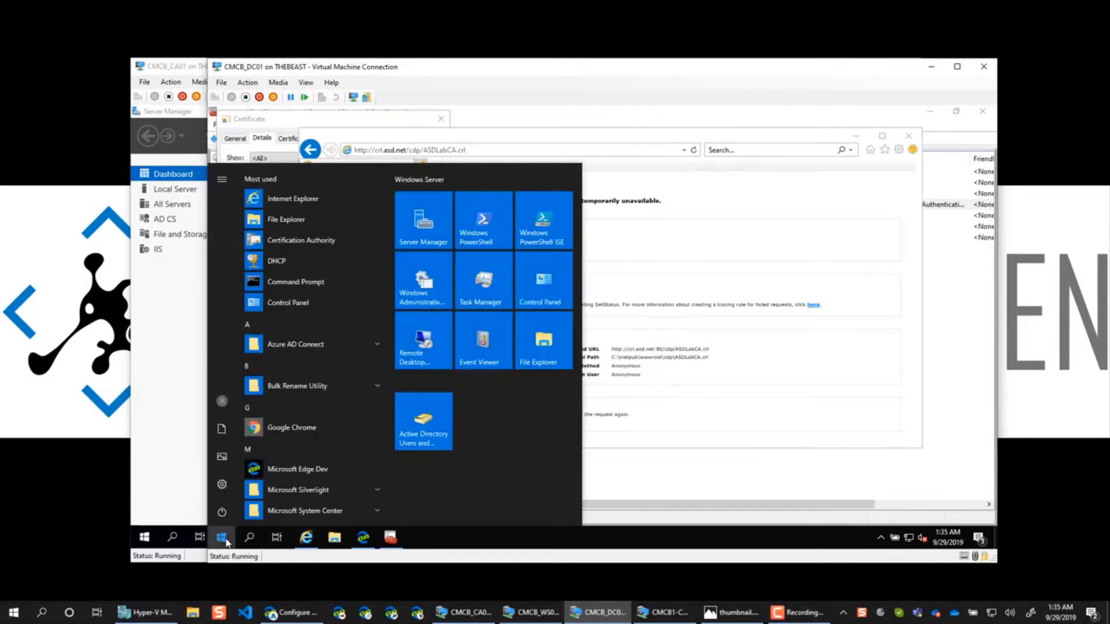
text(cmd)
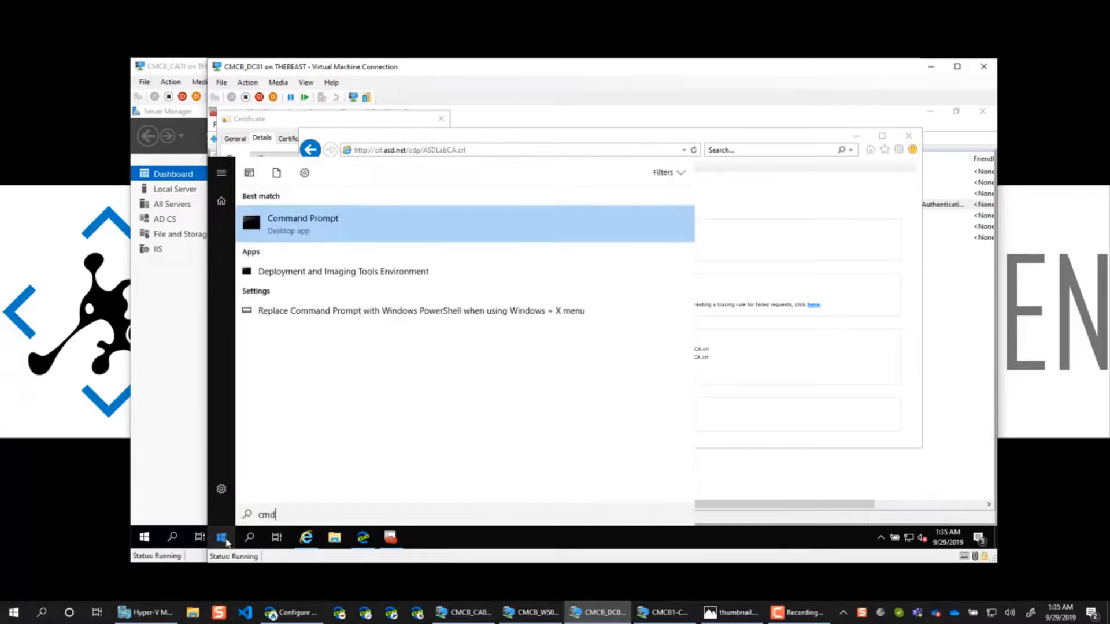
key(Return)
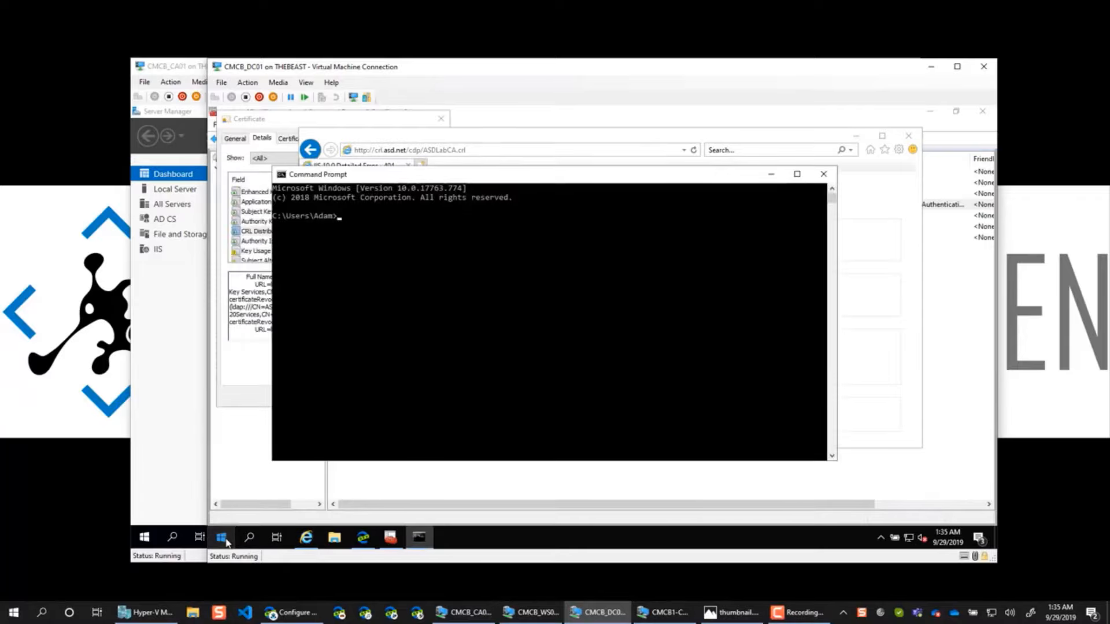
text(ip)
text(config /flushdns)
key(Return)
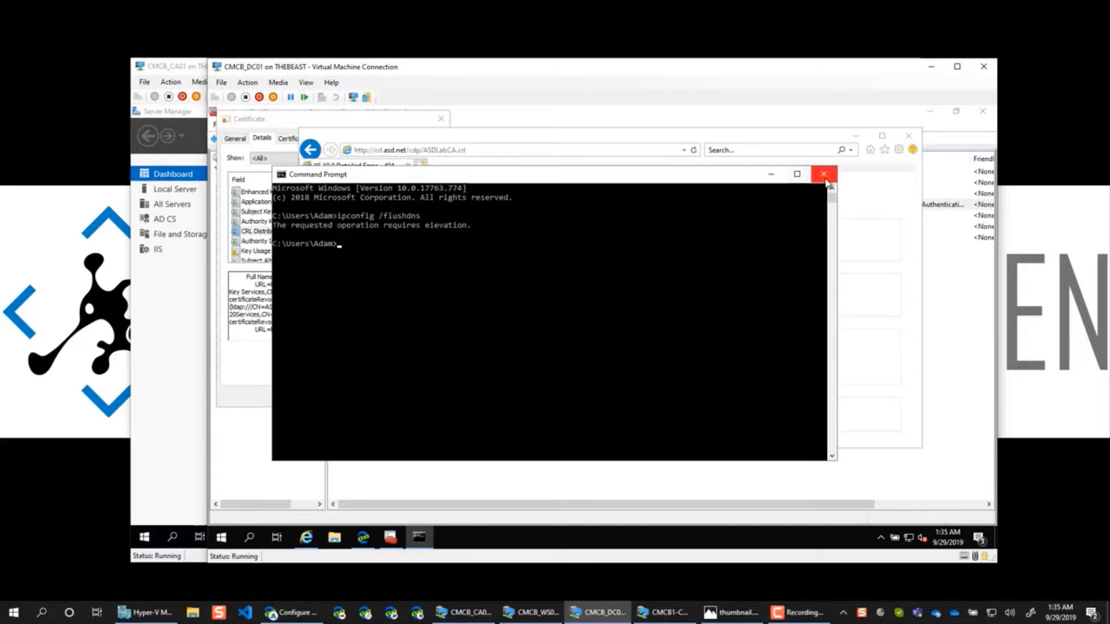
click(823, 174)
Open Command Prompt as administrator on DC01 and run ipconfig /flushdns
click(222, 538)
text(cmd)
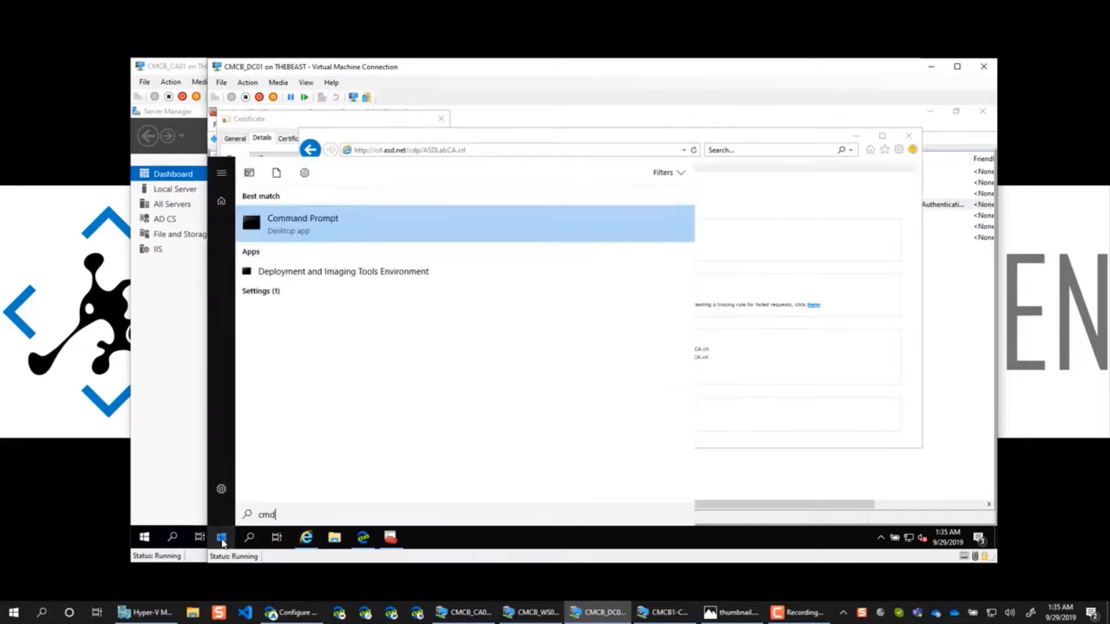
right_click(347, 230)
click(370, 241)
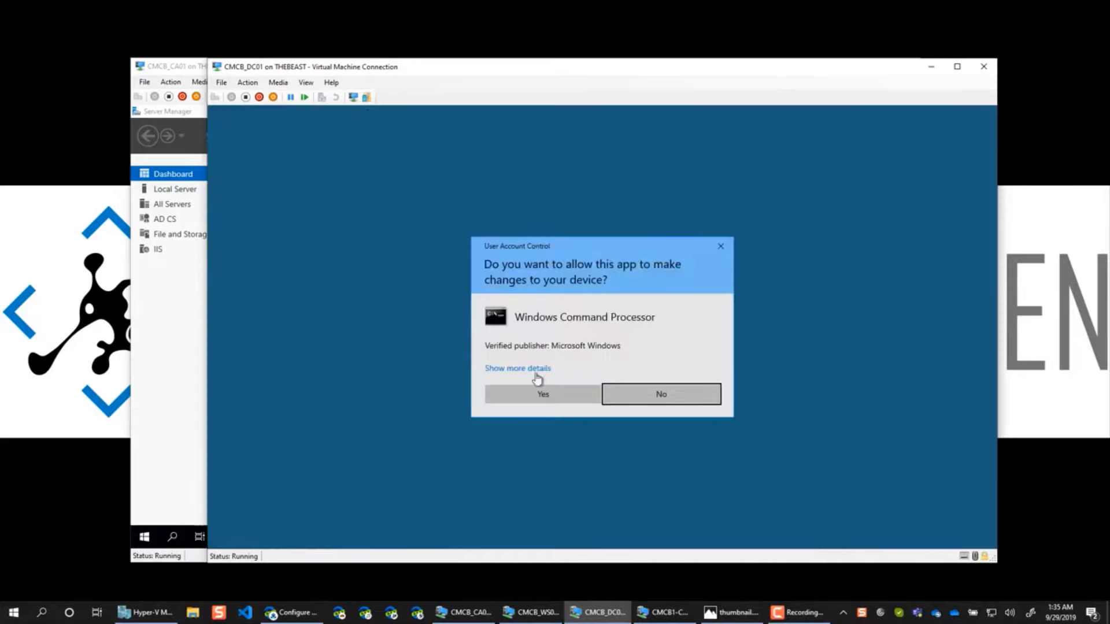
click(526, 393)
text(ip)
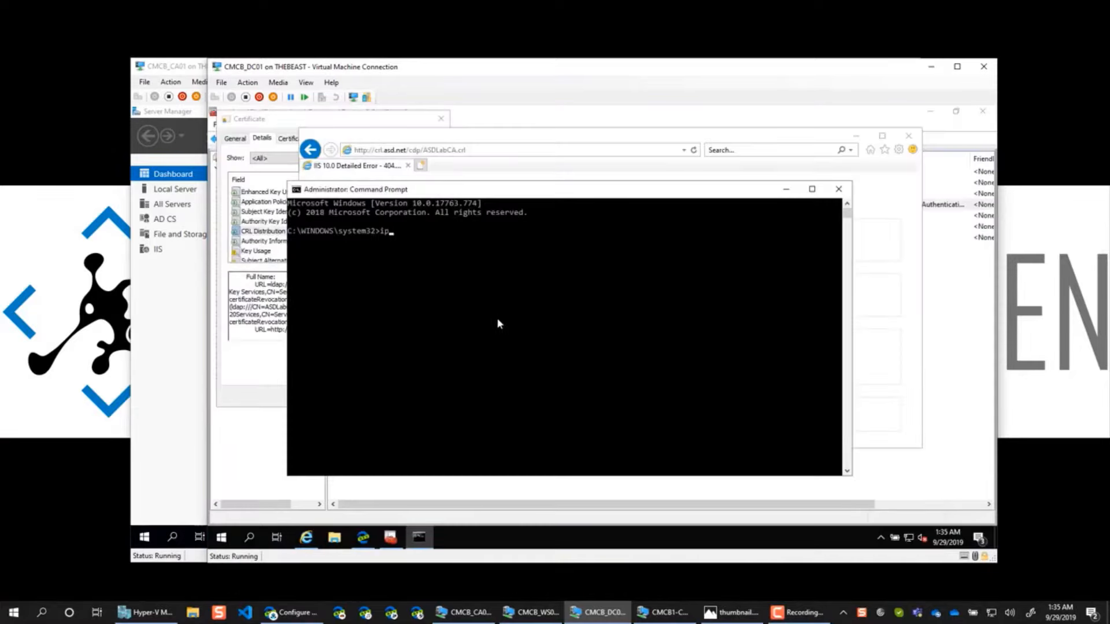
text(config /flushdns)
key(Return)
Close Internet Explorer, switch to Microsoft Edge, and load the copied CRL address crl.asd.net/cdp/ASDLabCA.crl in the new tab
click(879, 335)
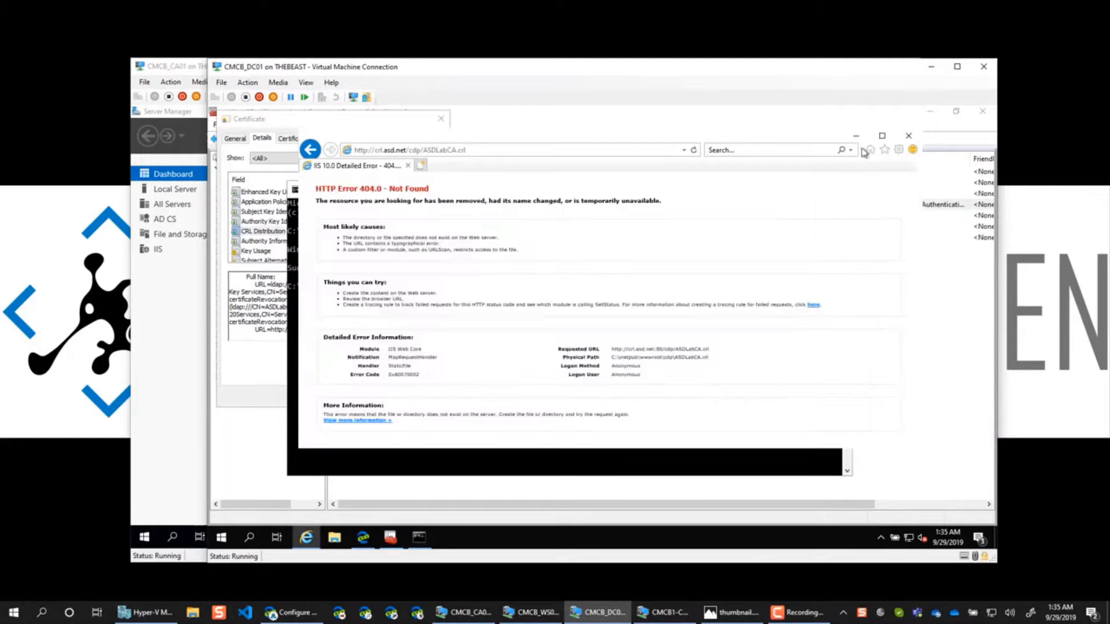
click(909, 136)
click(363, 537)
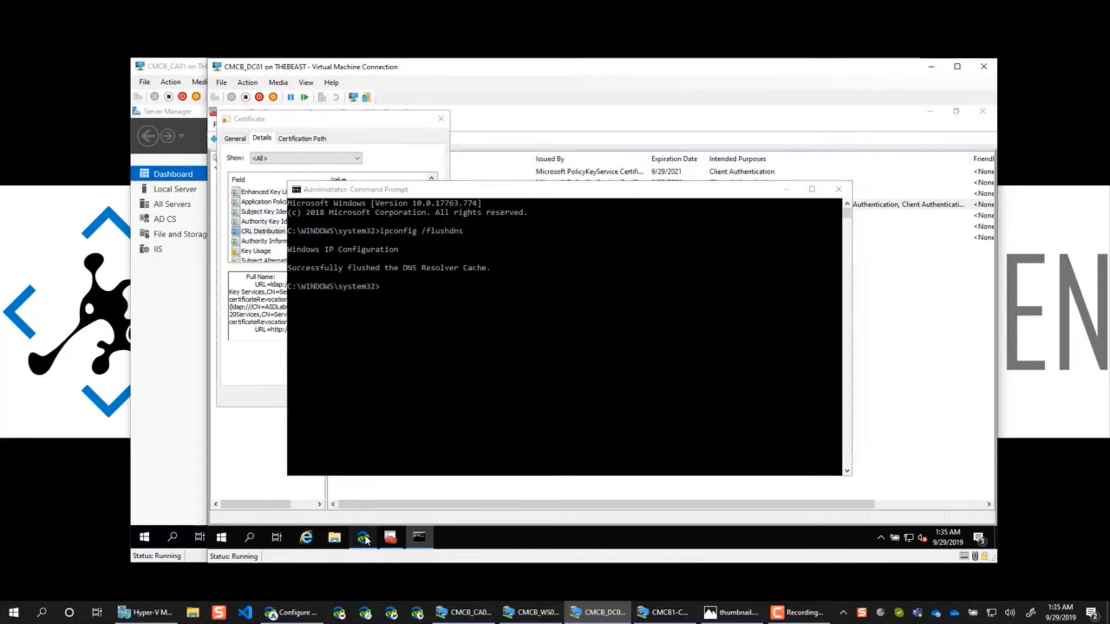
click(358, 115)
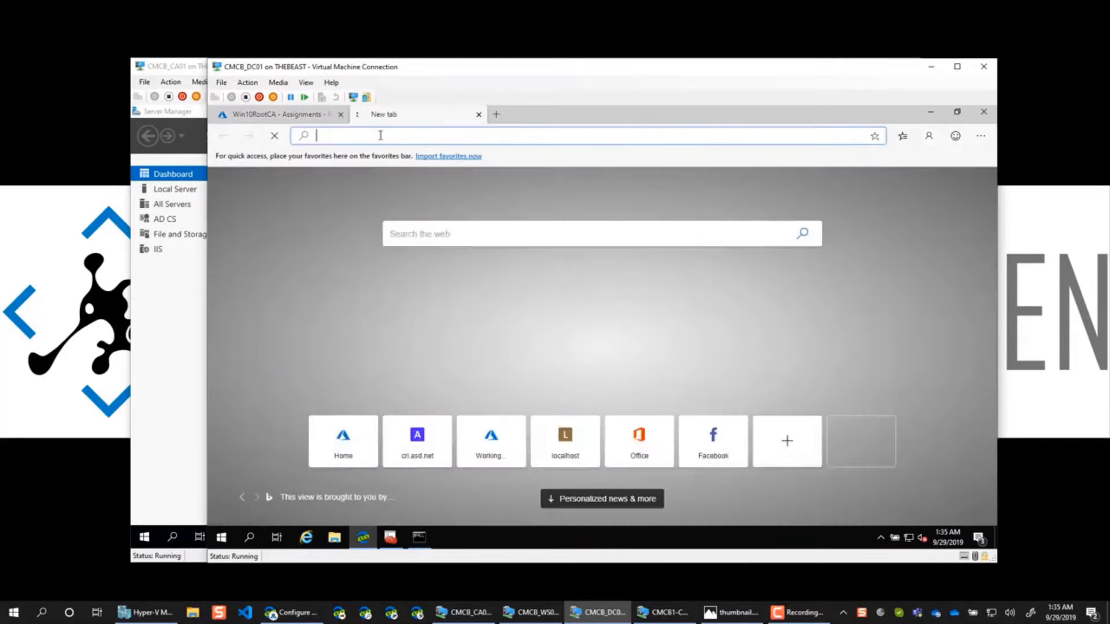
text(http://crl.asd.net/cdp/ASDLabCA.crl)
key(Return)
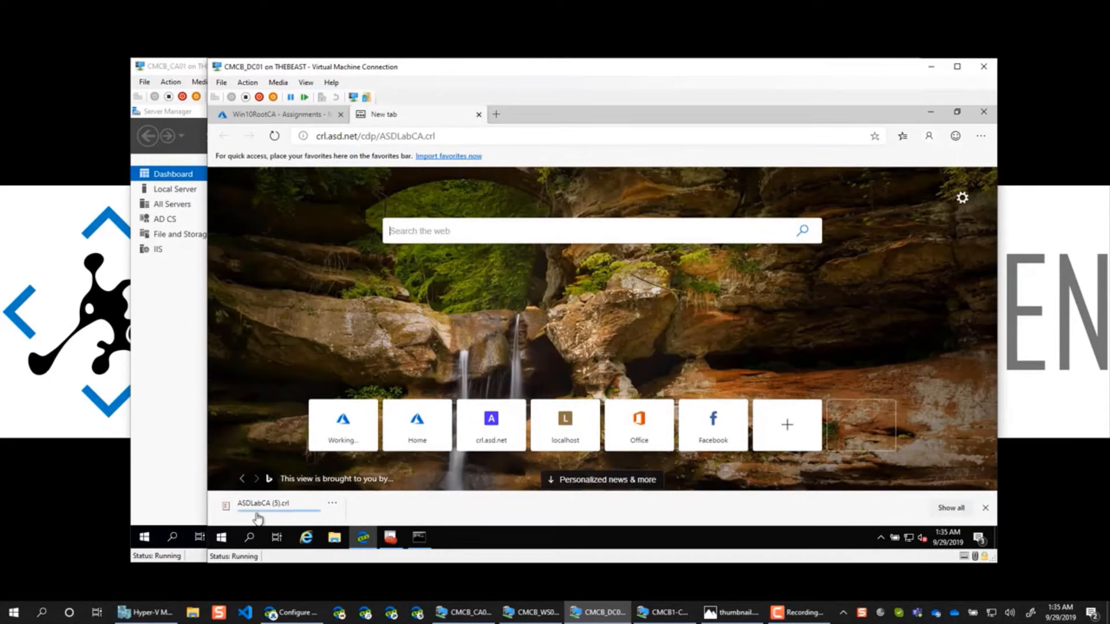
Open the downloaded ASDLabCA CRL file, review its list of revoked certificates, and close it
click(300, 504)
mouse_move(429, 211)
mouse_down()
mouse_move(428, 257)
mouse_move(427, 198)
mouse_up()
click(294, 144)
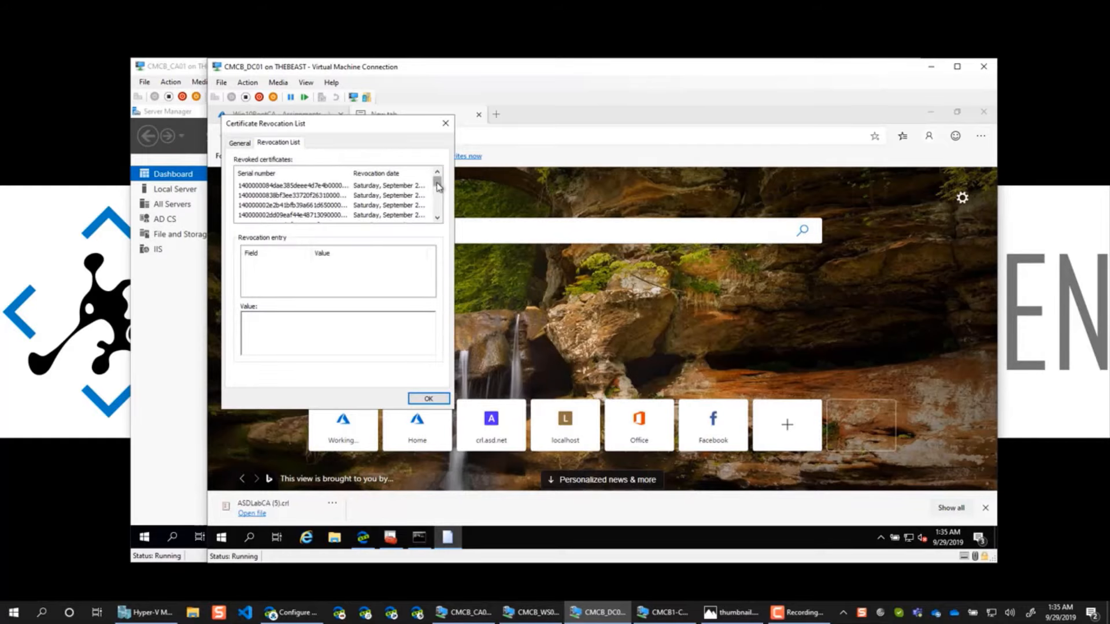
click(429, 399)
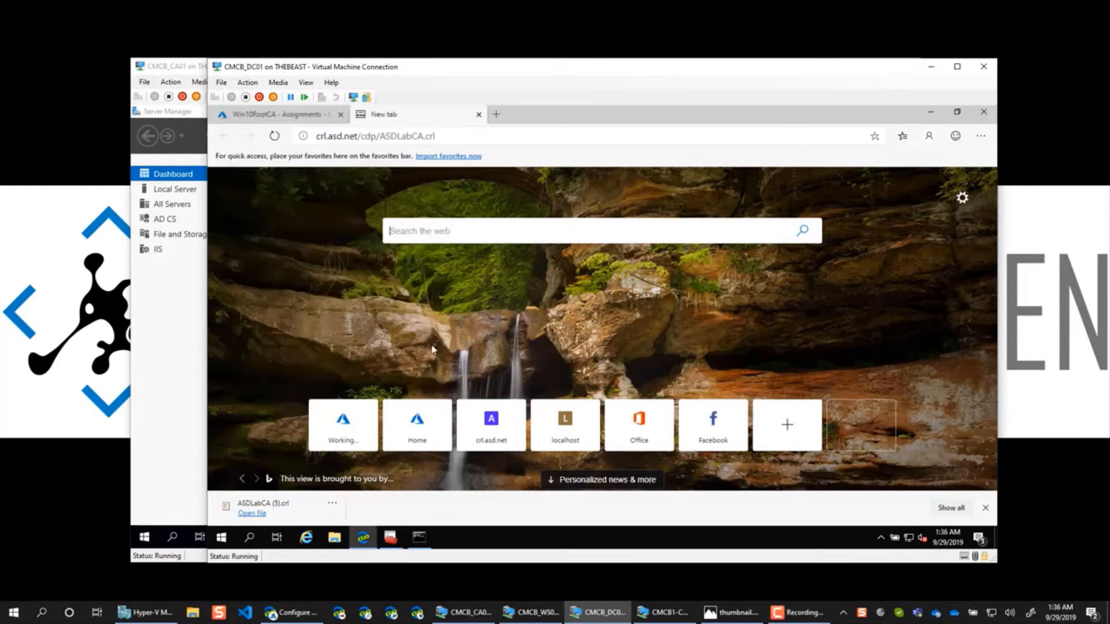
Minimize Edge and the Command Prompt, close the certificate details, and reposition the DC01 virtual machine window
click(930, 115)
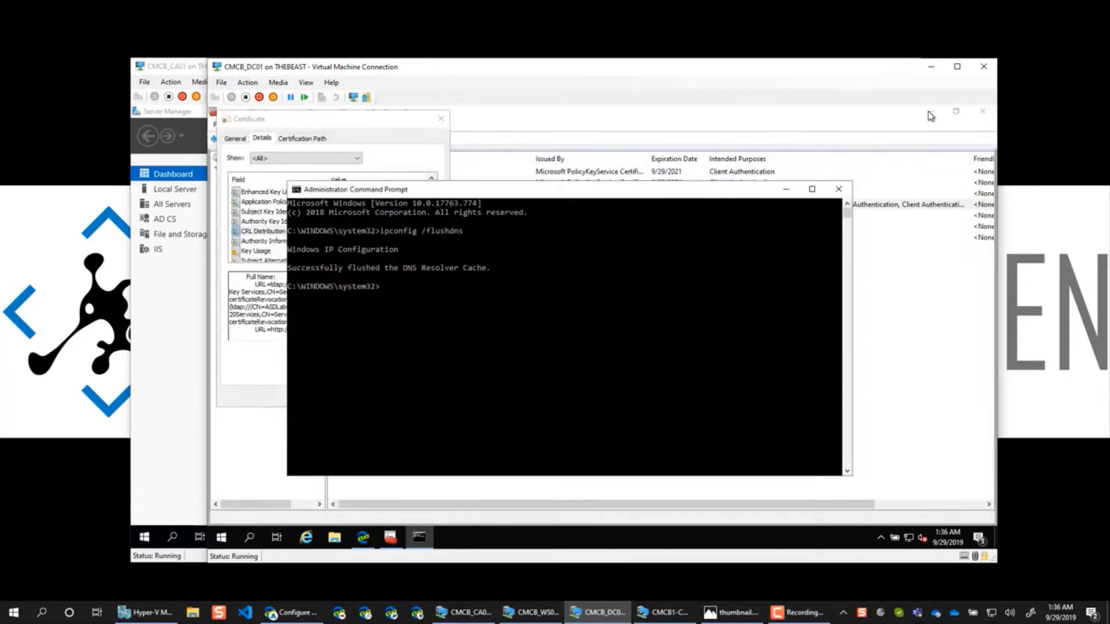
click(785, 192)
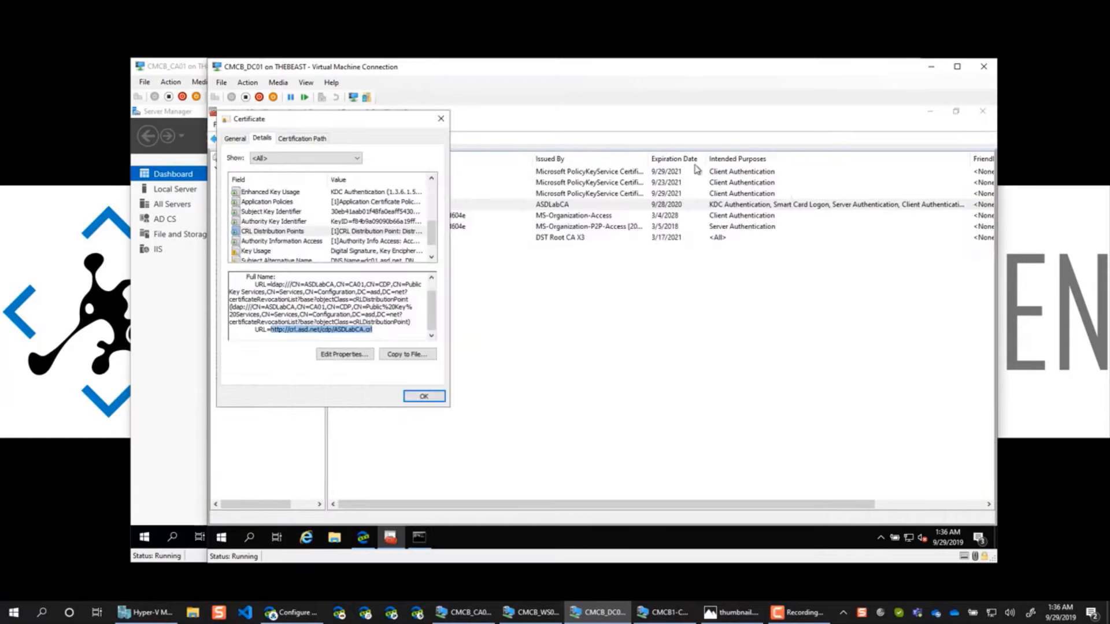
click(441, 121)
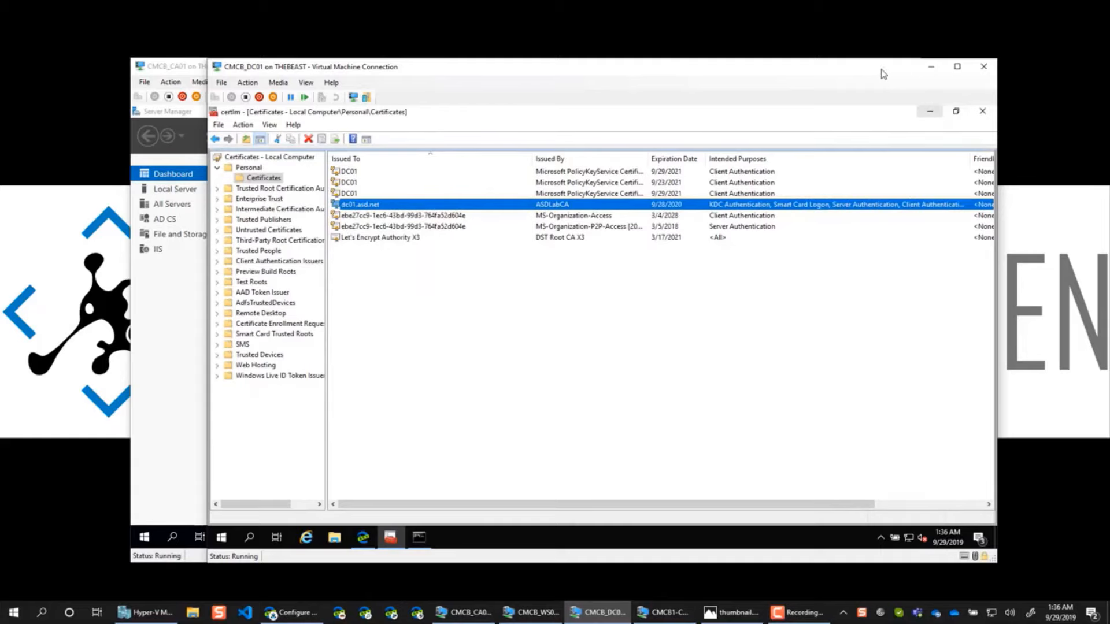
drag(883, 73, 859, 59)
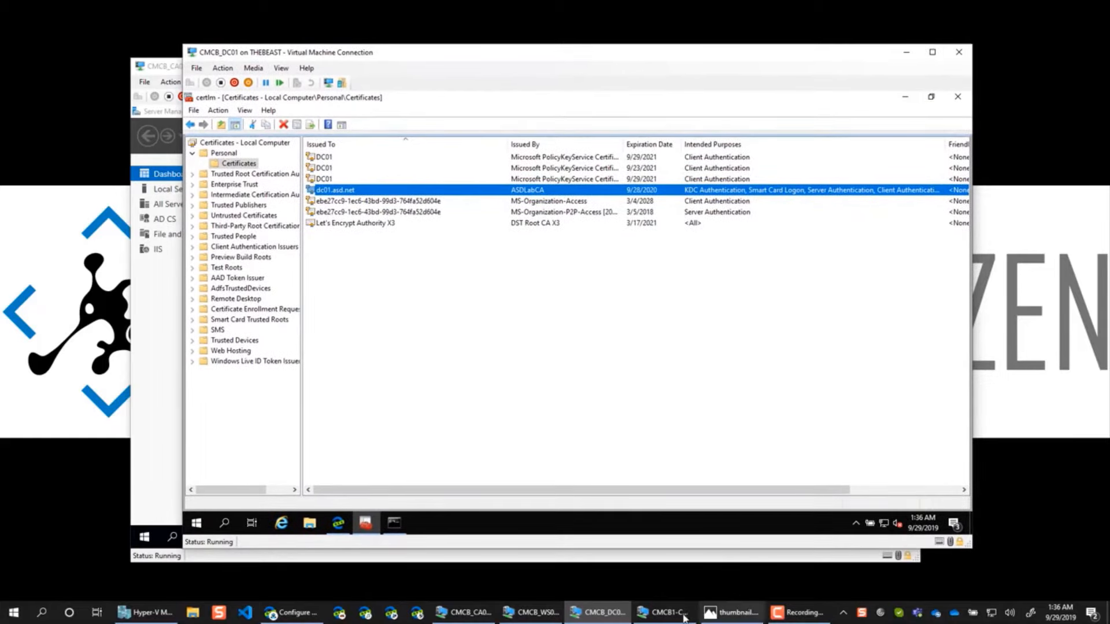
Switch to the CMCB_WS02_AAD virtual machine, confirm United States as the Windows setup region, and reposition its window
click(648, 615)
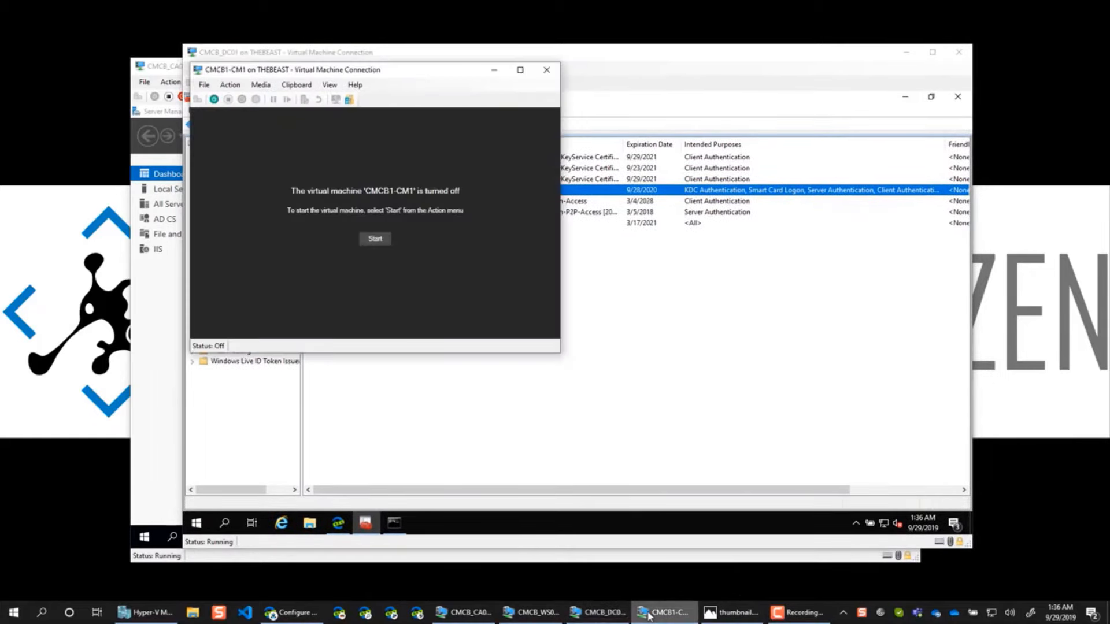
click(531, 613)
click(654, 508)
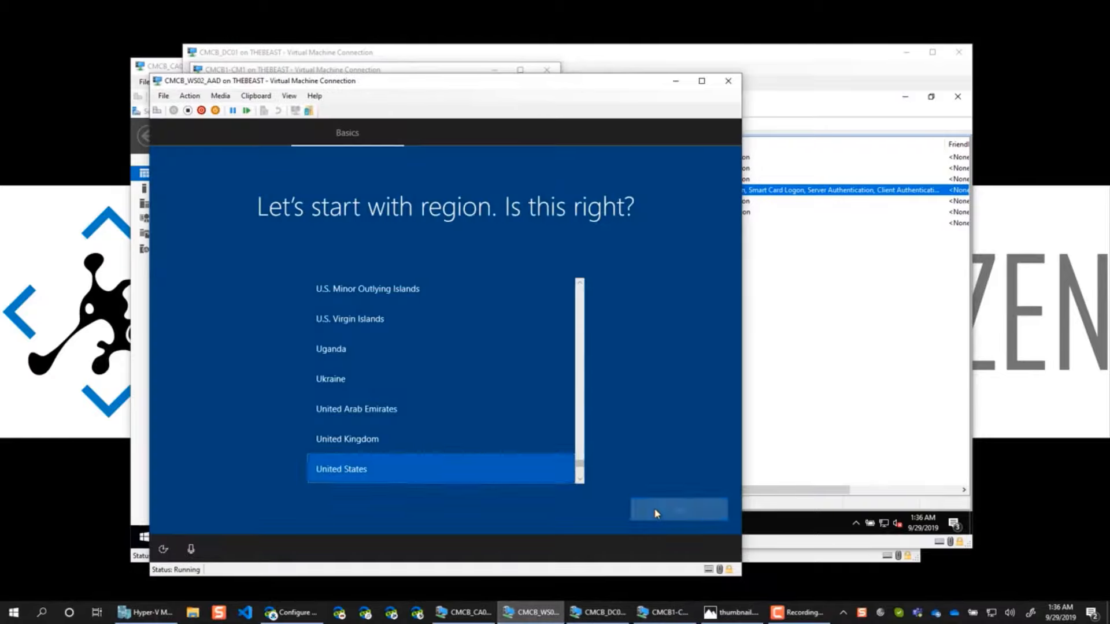
drag(434, 89, 475, 53)
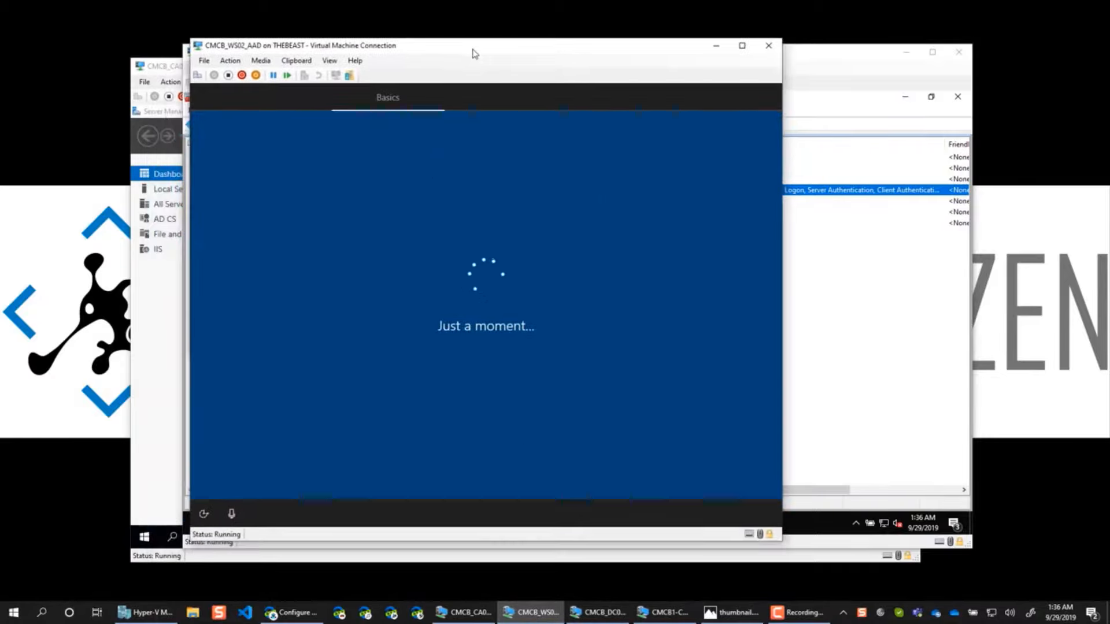
Review the Security settings of the CMCB_WS02_AAD virtual machine, including Secure Boot and Trusted Platform Module, and close them without changes
click(330, 60)
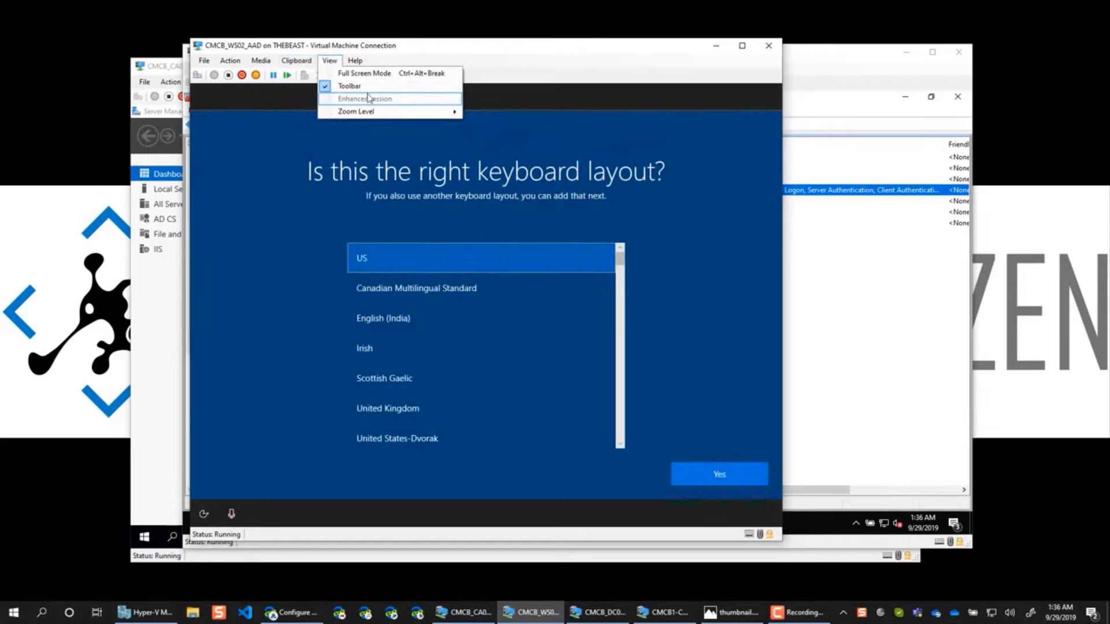
click(205, 61)
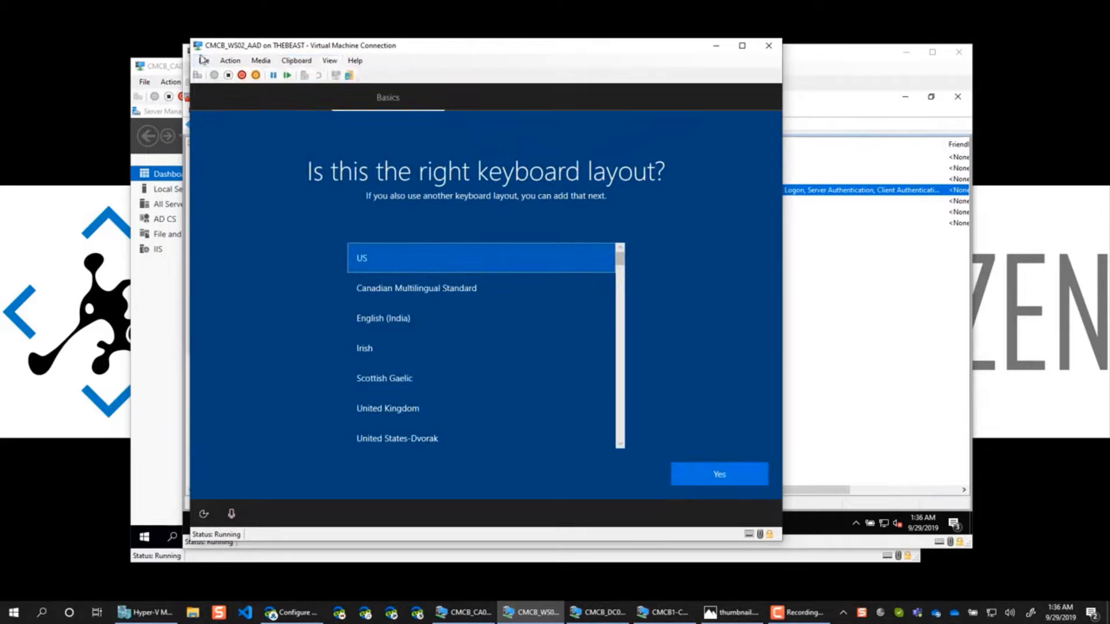
click(207, 62)
click(218, 74)
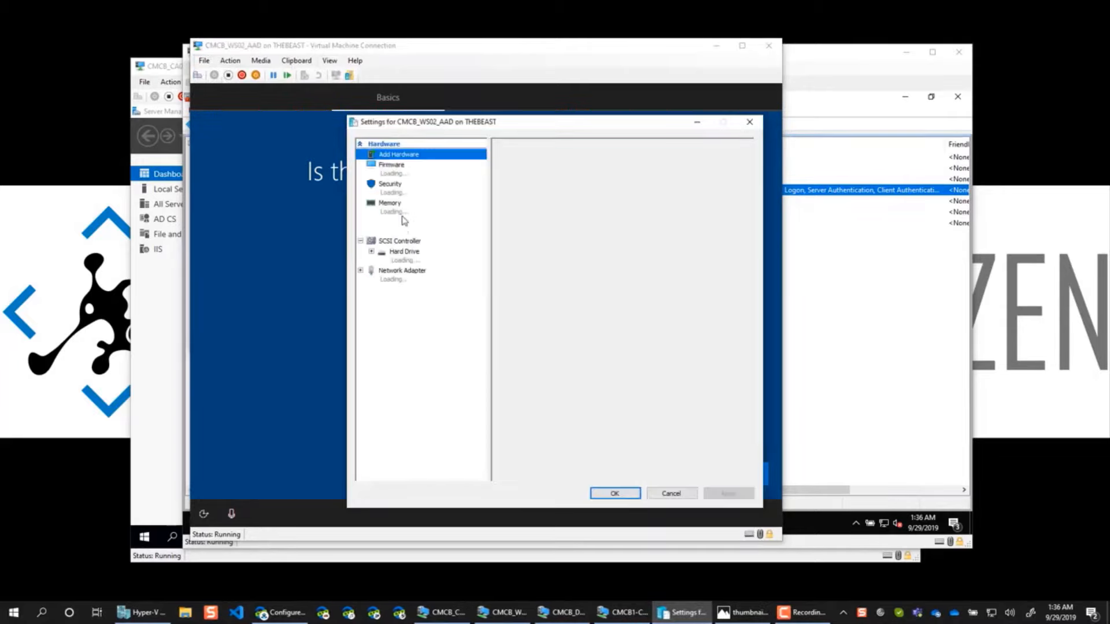
click(399, 186)
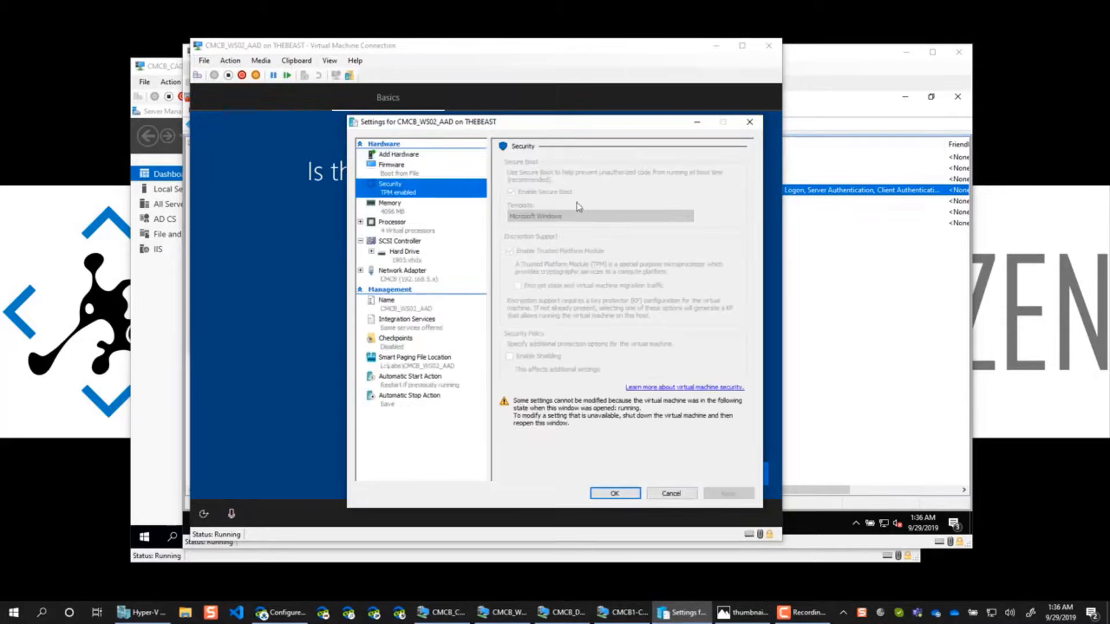
click(659, 496)
Confirm the US keyboard layout, continue Windows setup, and accept the Windows 10 License Agreement
click(708, 479)
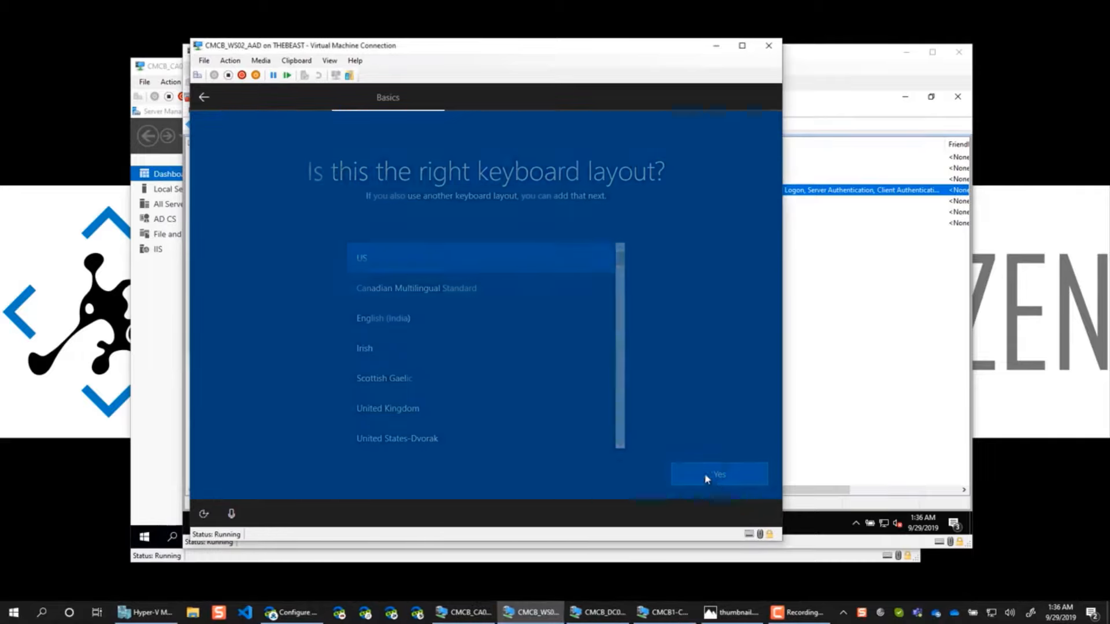
click(717, 481)
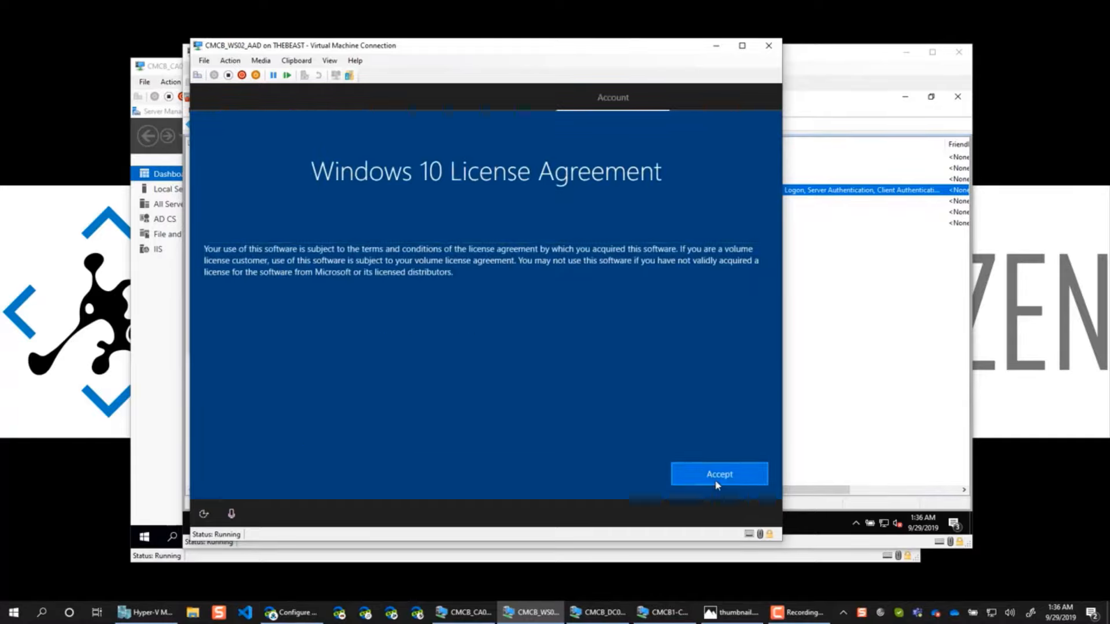
click(716, 477)
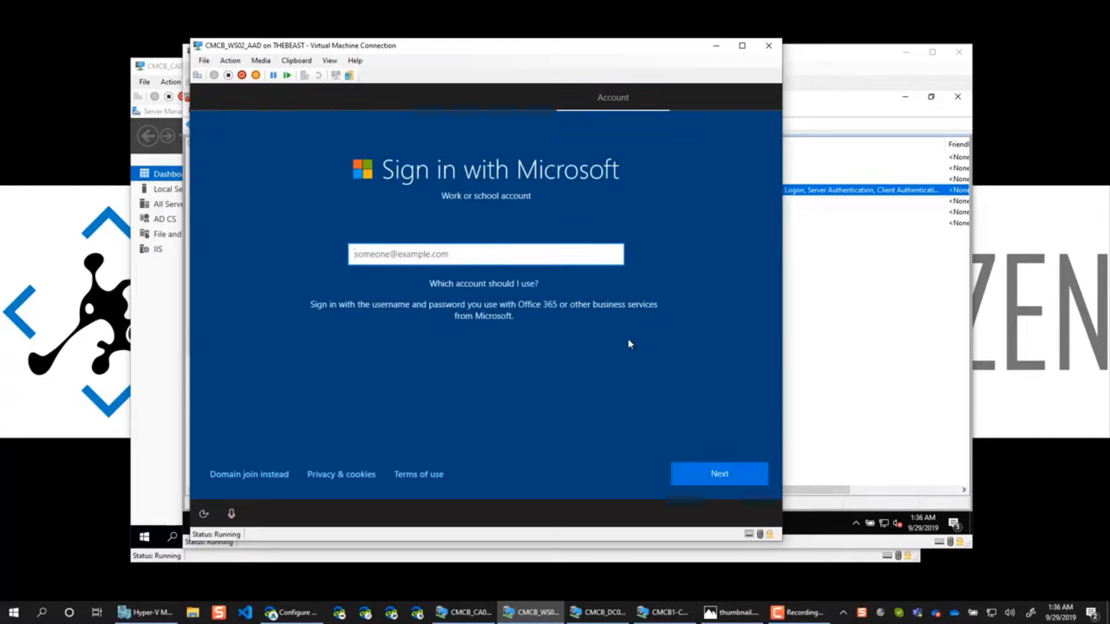
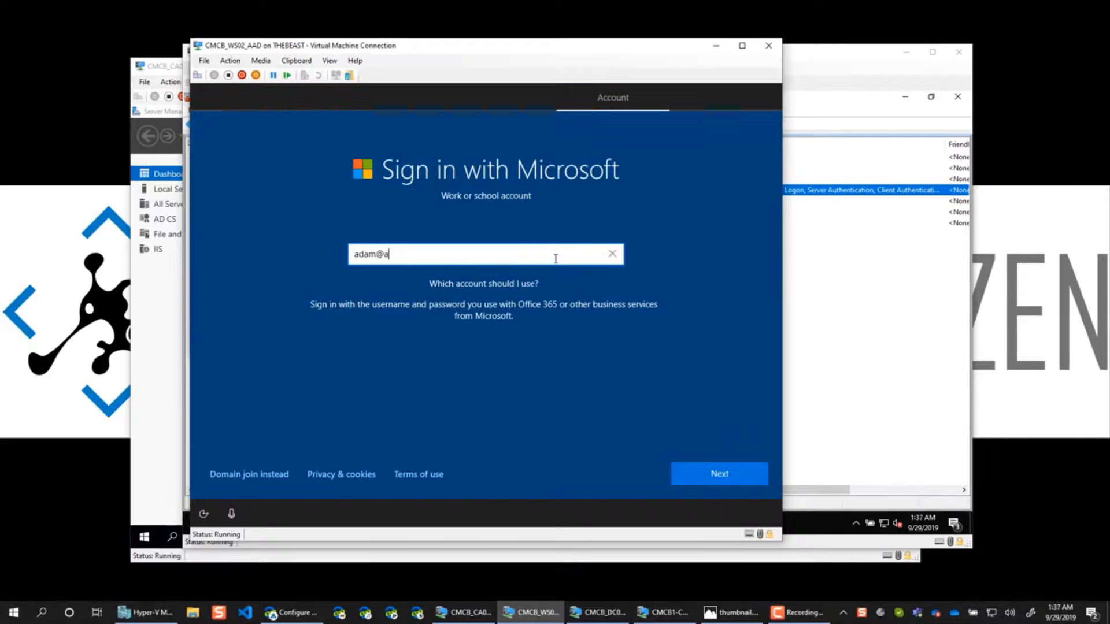
Enter the work account's e-mail address on the Microsoft sign-in page and continue to the password page
click(723, 474)
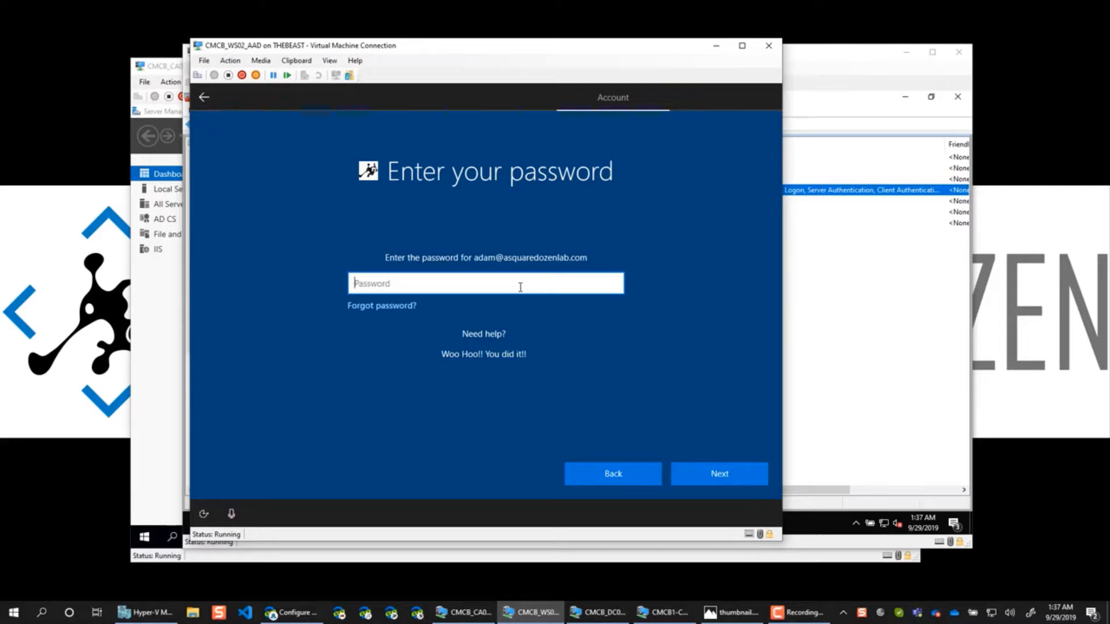
Switch to the DC01 virtual machine, search for active, and launch Active Directory Users and Computers
click(603, 616)
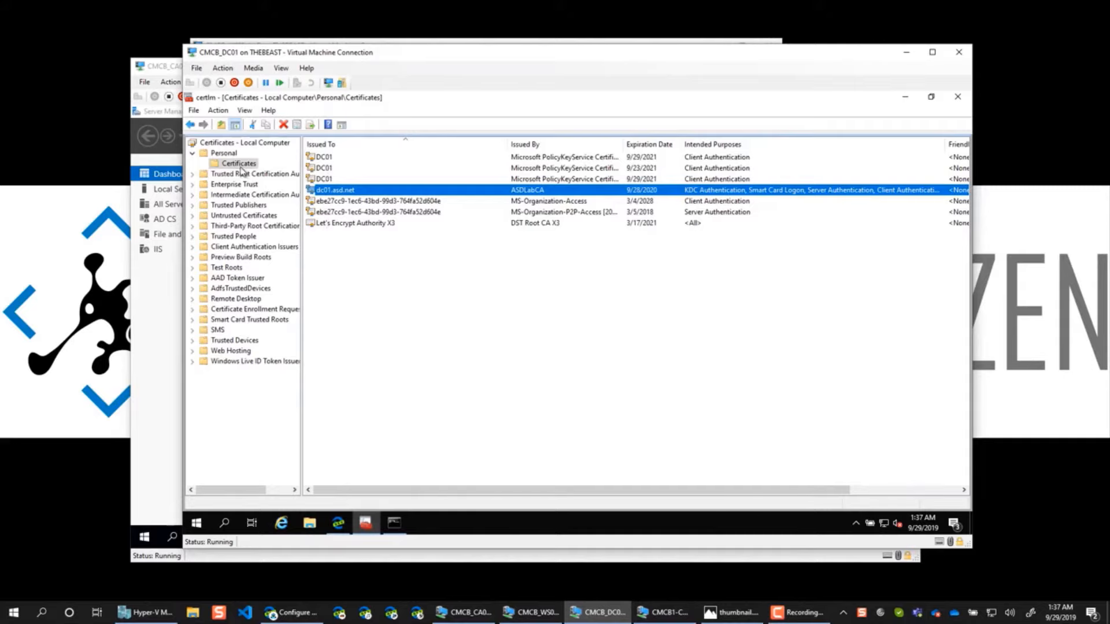
click(197, 531)
text(active)
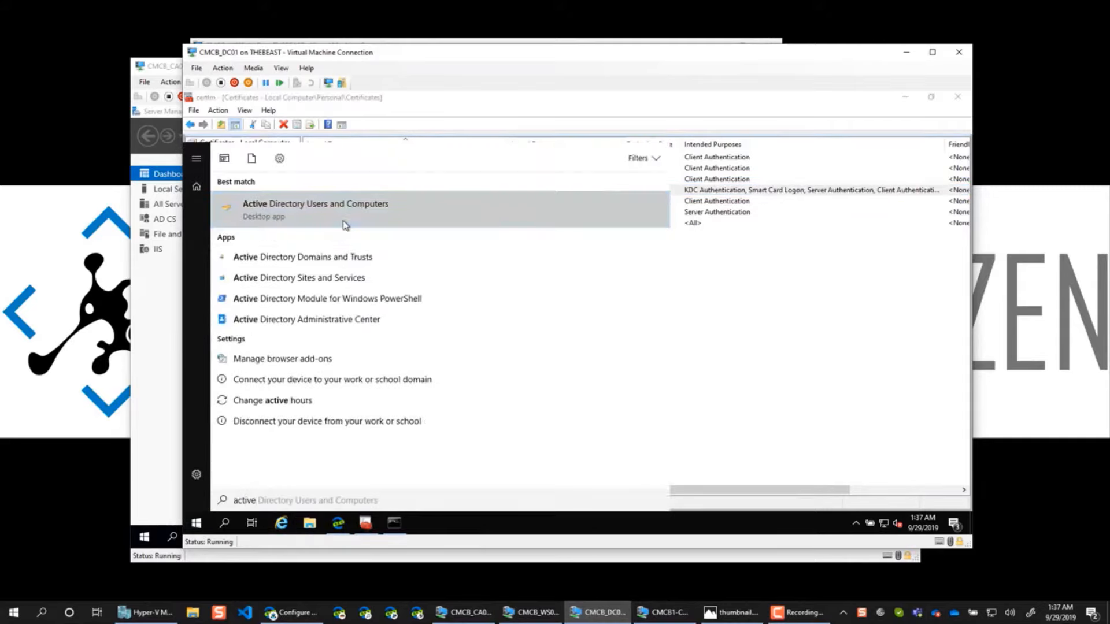
click(344, 224)
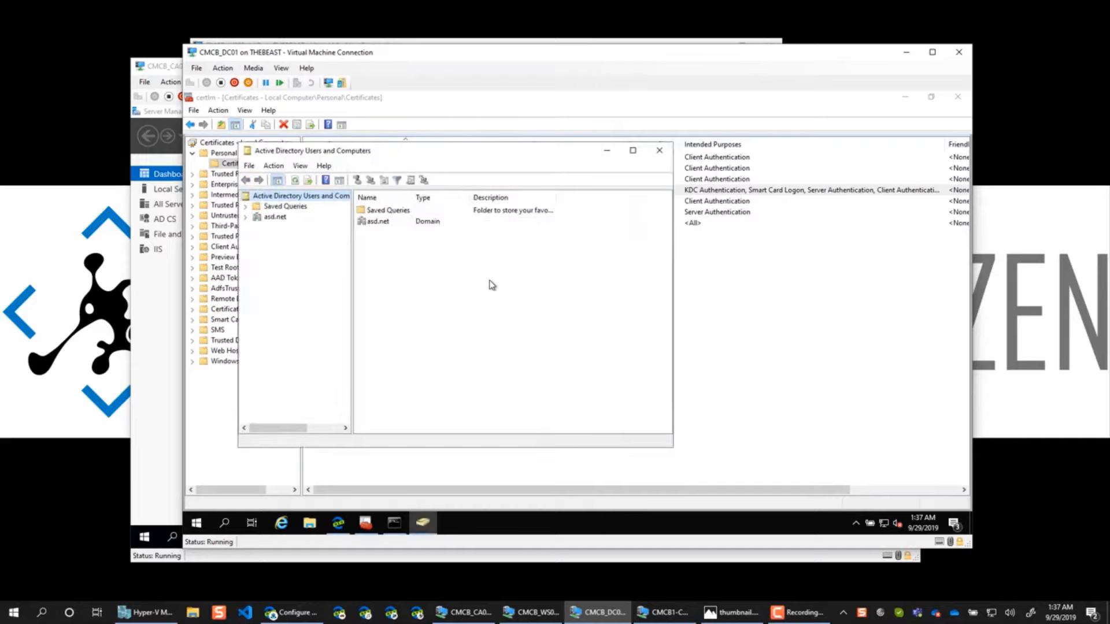
Check the logon name and UPN suffix in the account properties of the lab user in asd.net's Lab/Users organizational unit
click(274, 219)
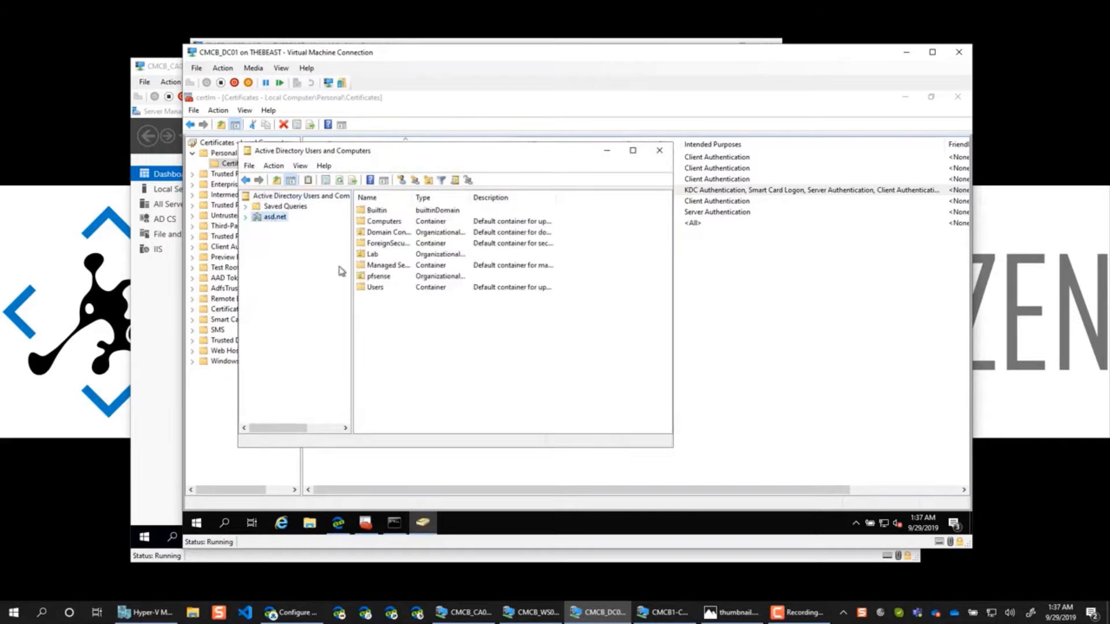
double_click(370, 287)
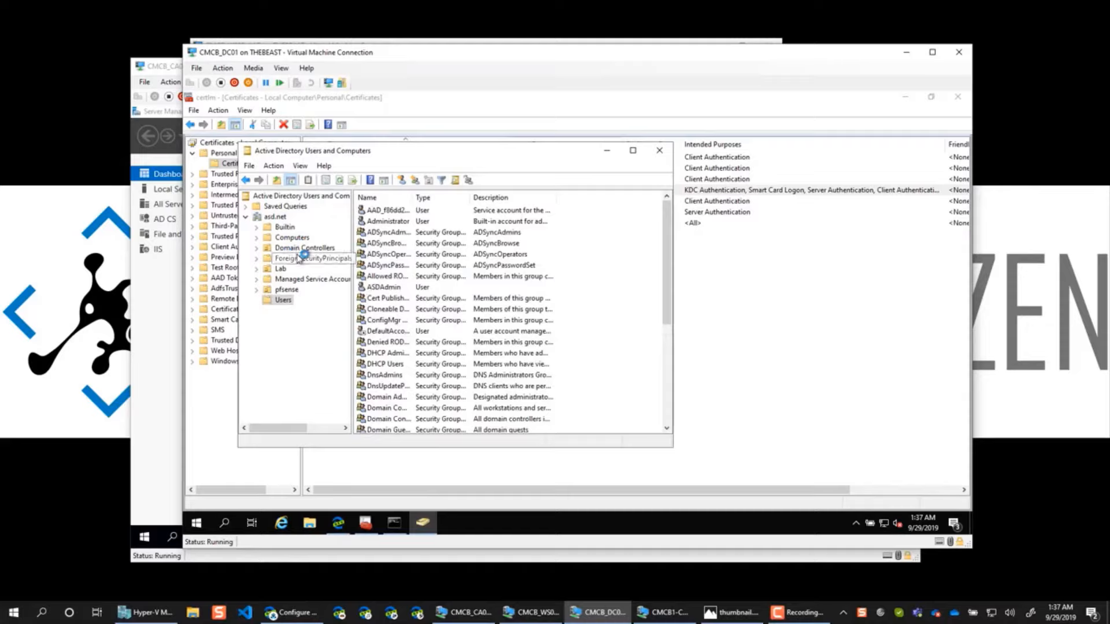
double_click(288, 269)
click(294, 330)
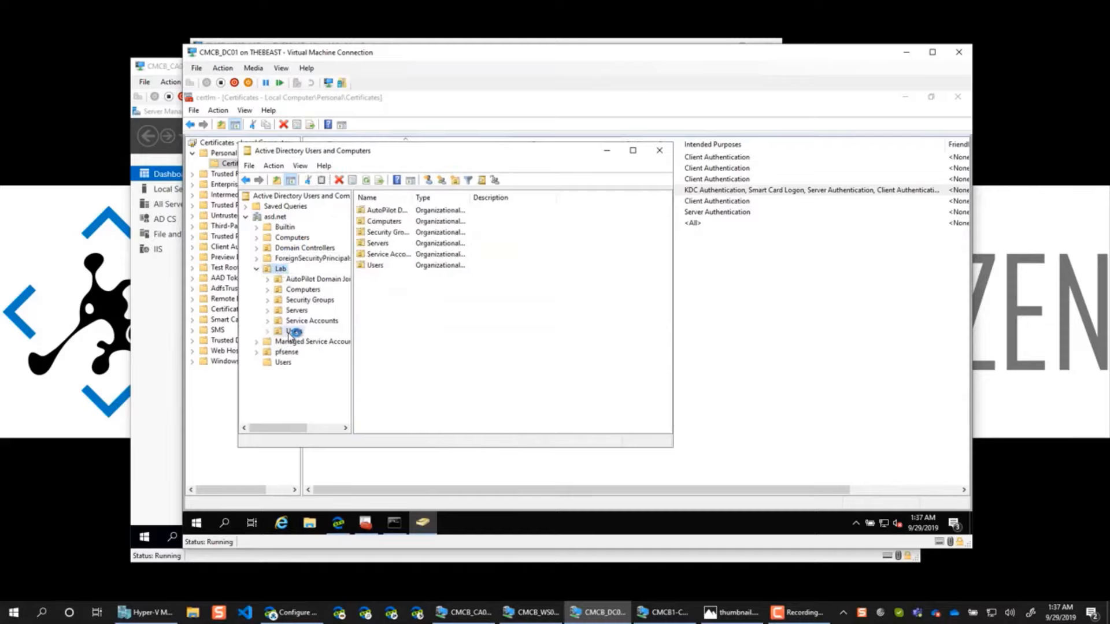
double_click(373, 210)
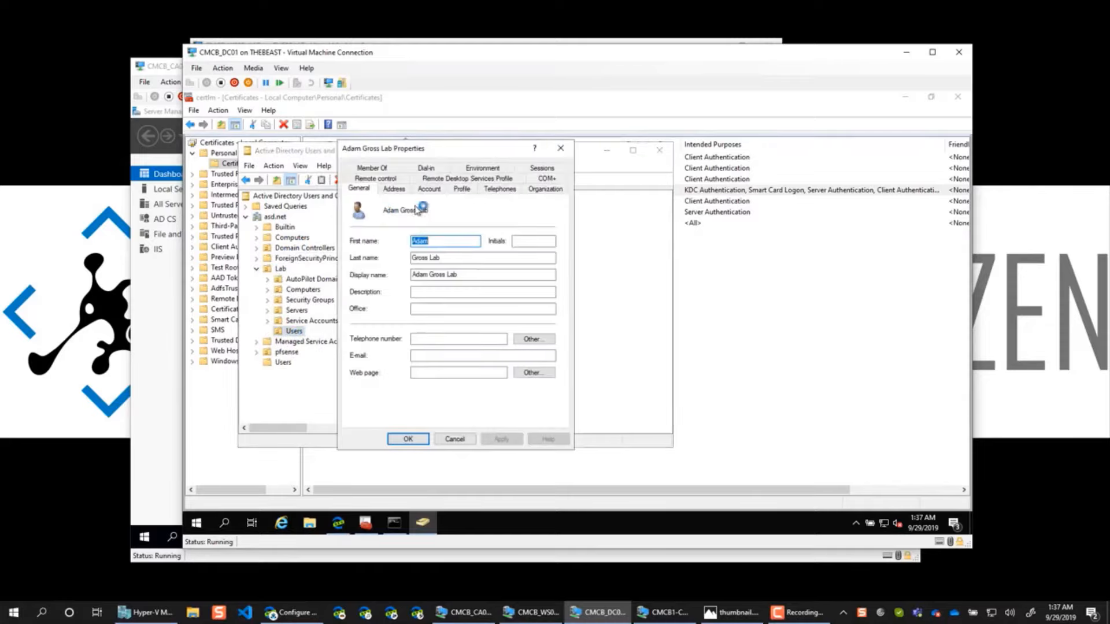
click(431, 191)
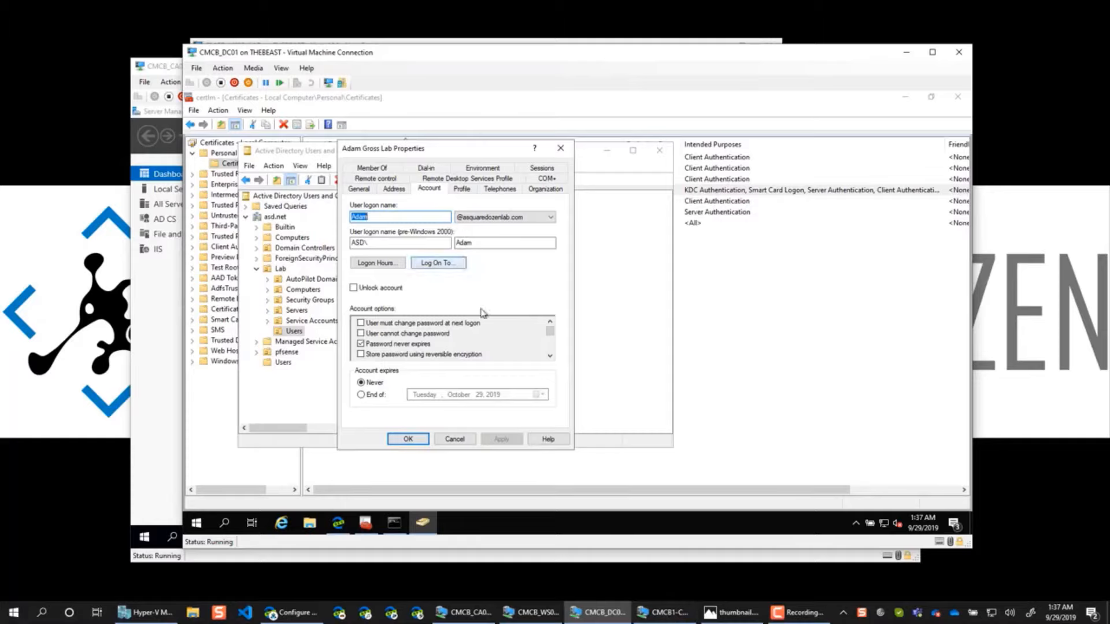
Switch back to the CMCB_WS02_AAD virtual machine, enter the work account's password, and submit the sign-in
click(679, 618)
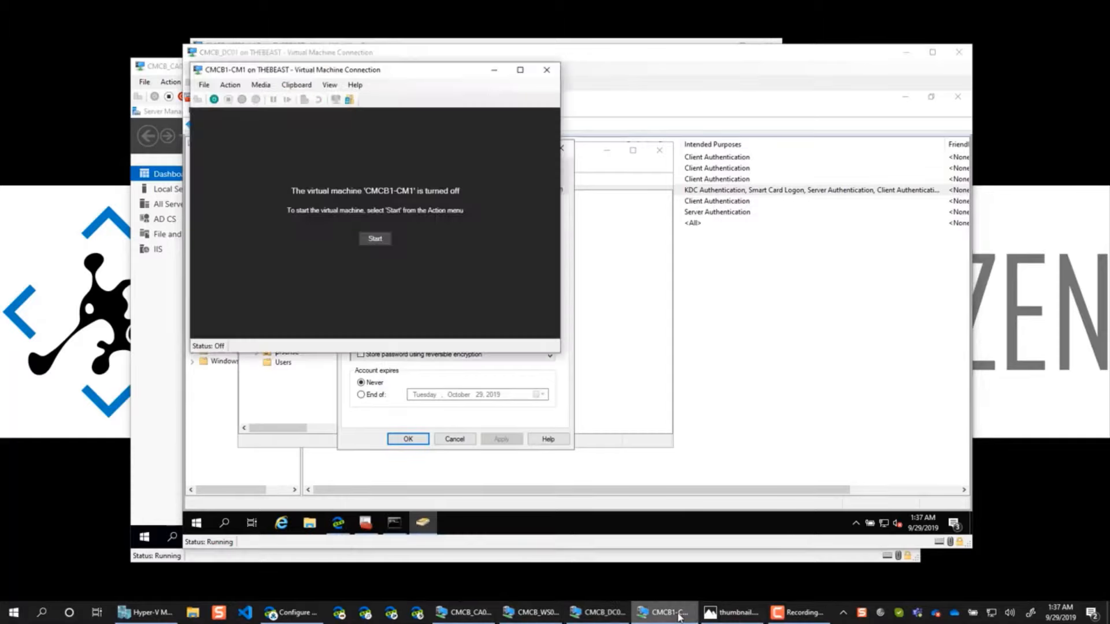
click(674, 615)
click(527, 617)
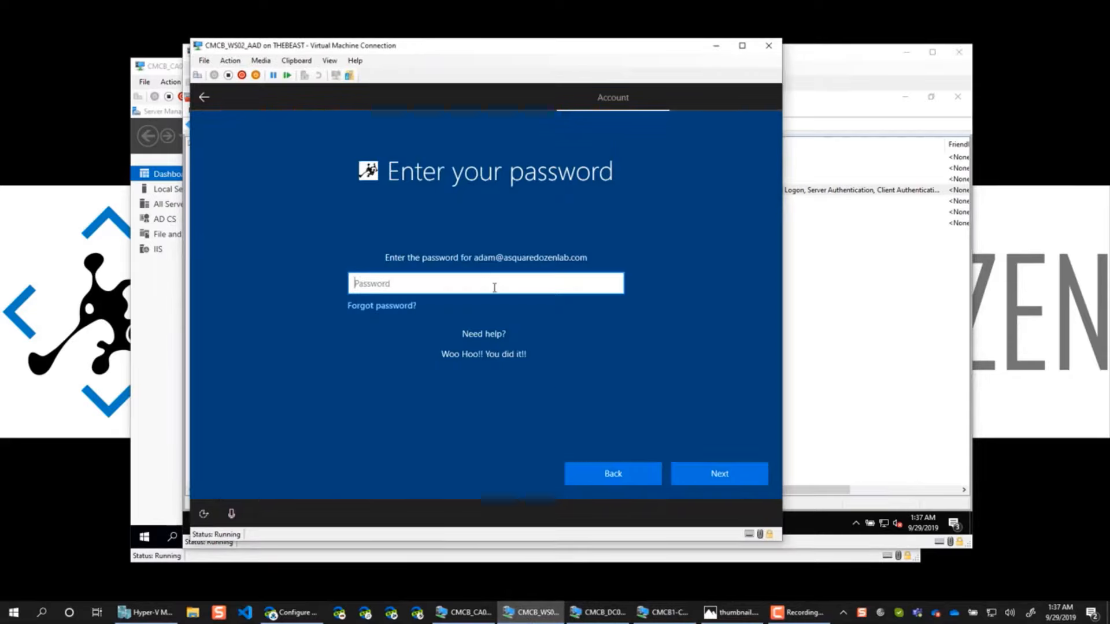
text(***)
key(BackSpace)
key(BackSpace)
key(BackSpace)
text(********)
key(Return)
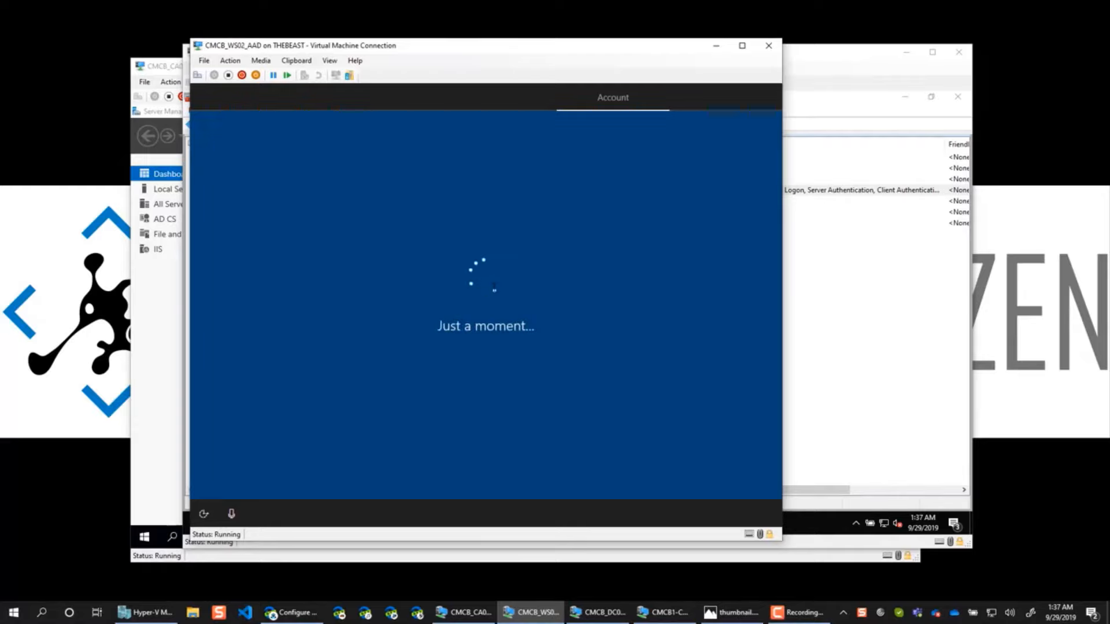
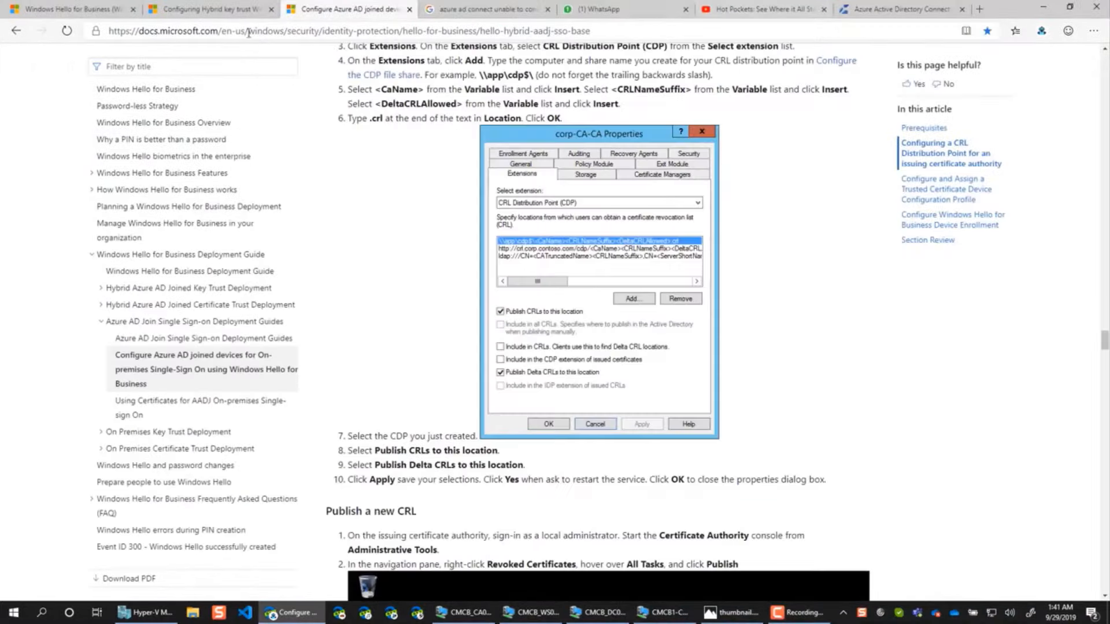
Review the Hybrid Deployments prerequisites in the Windows Hello for Business article, focusing on the Key trust Modern managed column
click(91, 13)
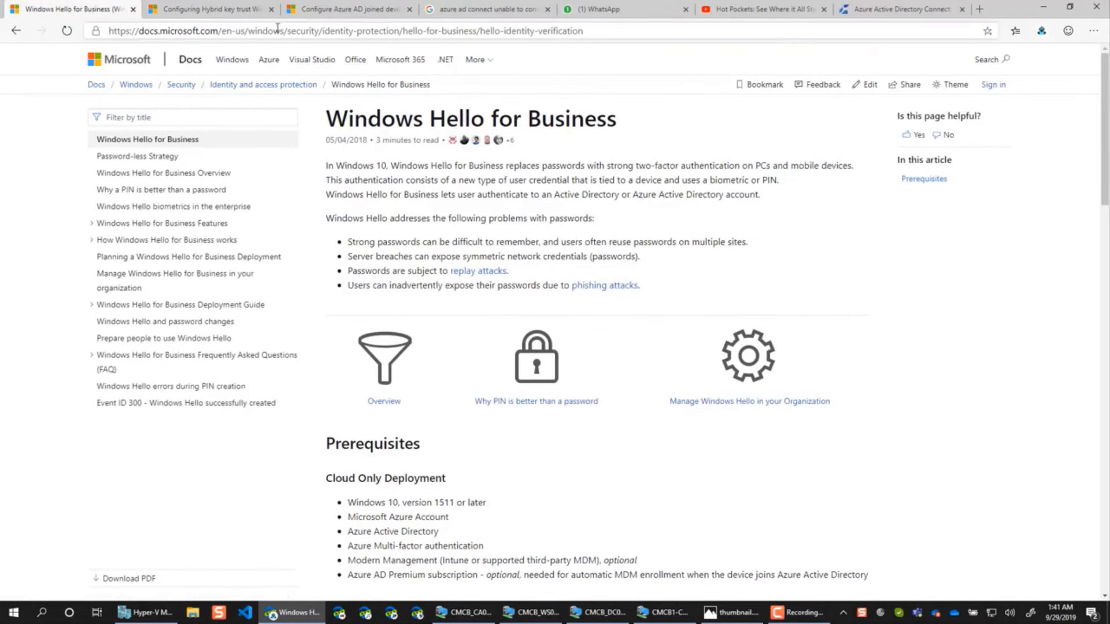
scroll(630, 336, down, 8)
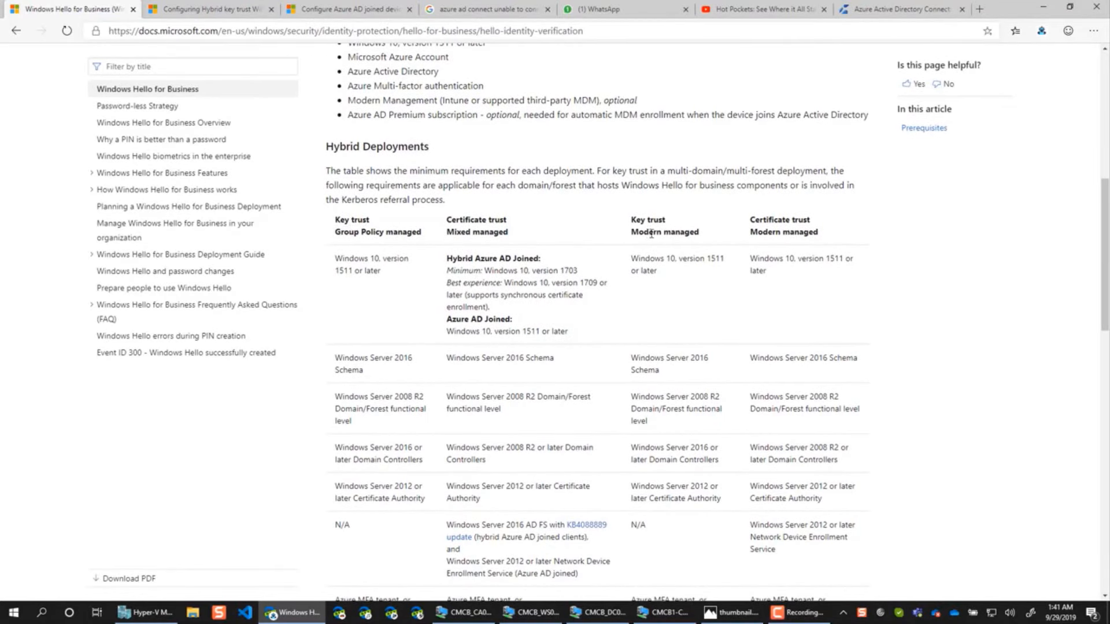
drag(631, 224, 709, 237)
click(700, 226)
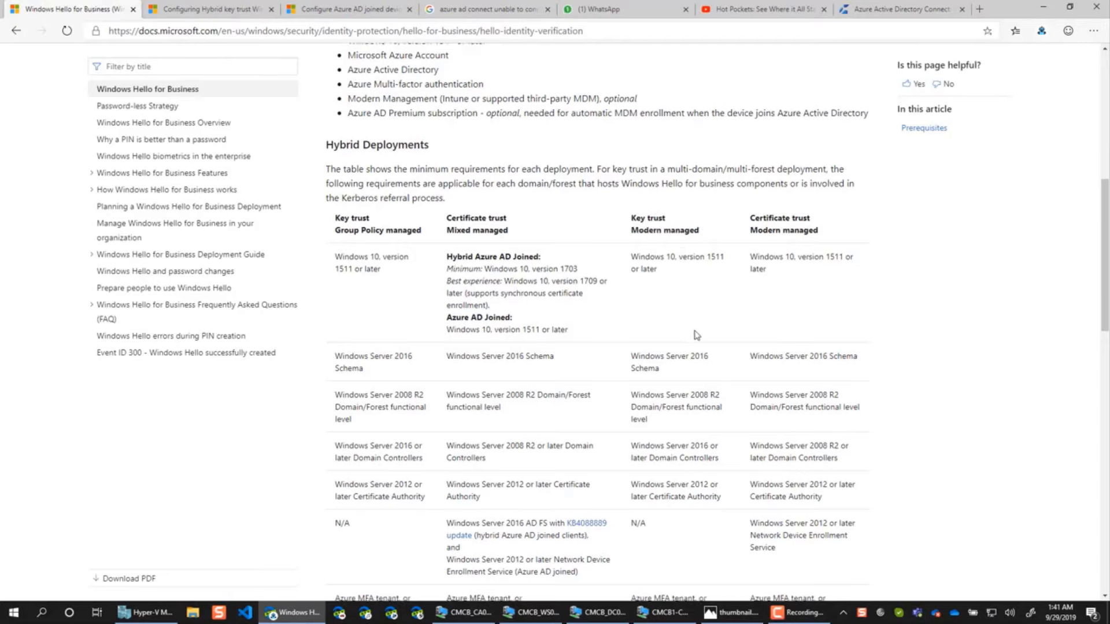
scroll(694, 335, down, 6)
scroll(681, 398, down, 5)
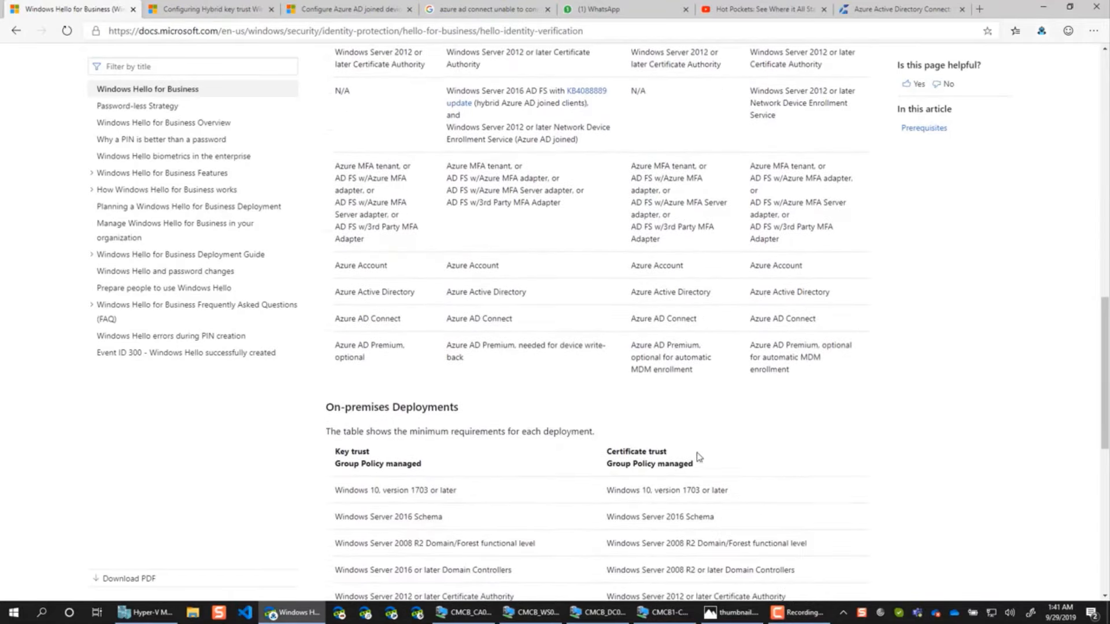
scroll(689, 433, up, 12)
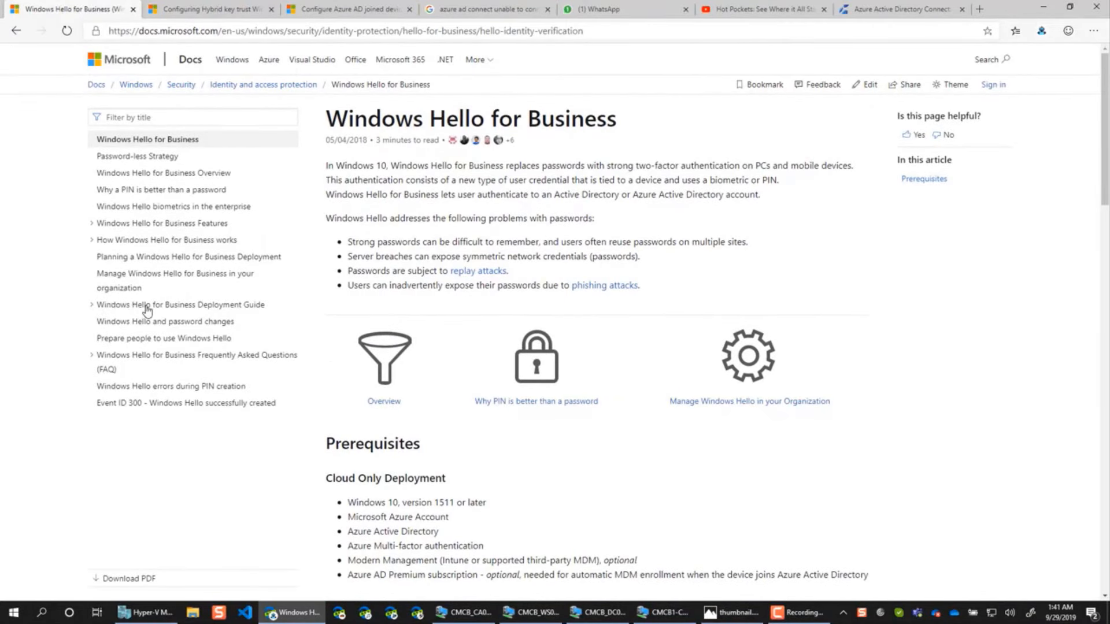
Open the Windows Hello for Business Deployment Guide and review its trust models and list of deployment guides
click(91, 306)
scroll(230, 317, down, 1)
click(219, 274)
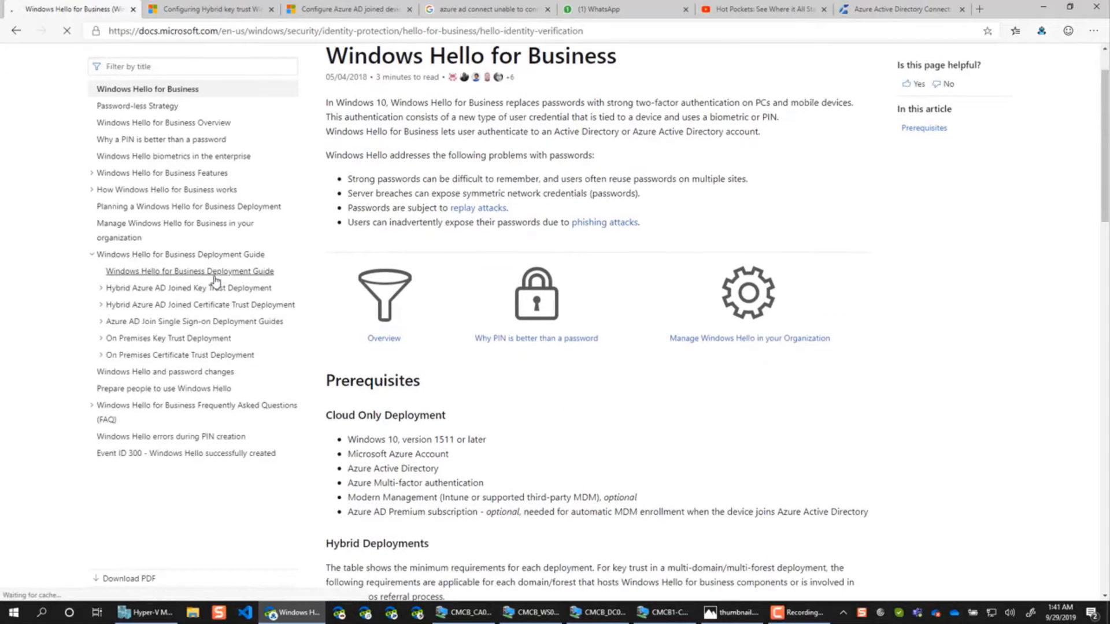
scroll(447, 331, down, 10)
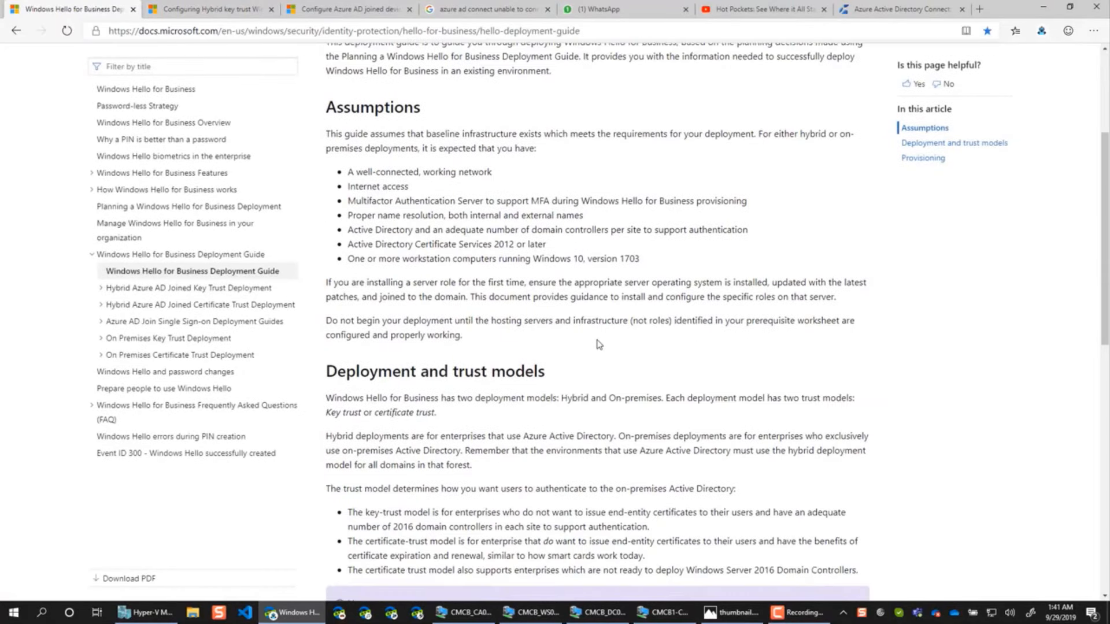
scroll(510, 301, down, 1)
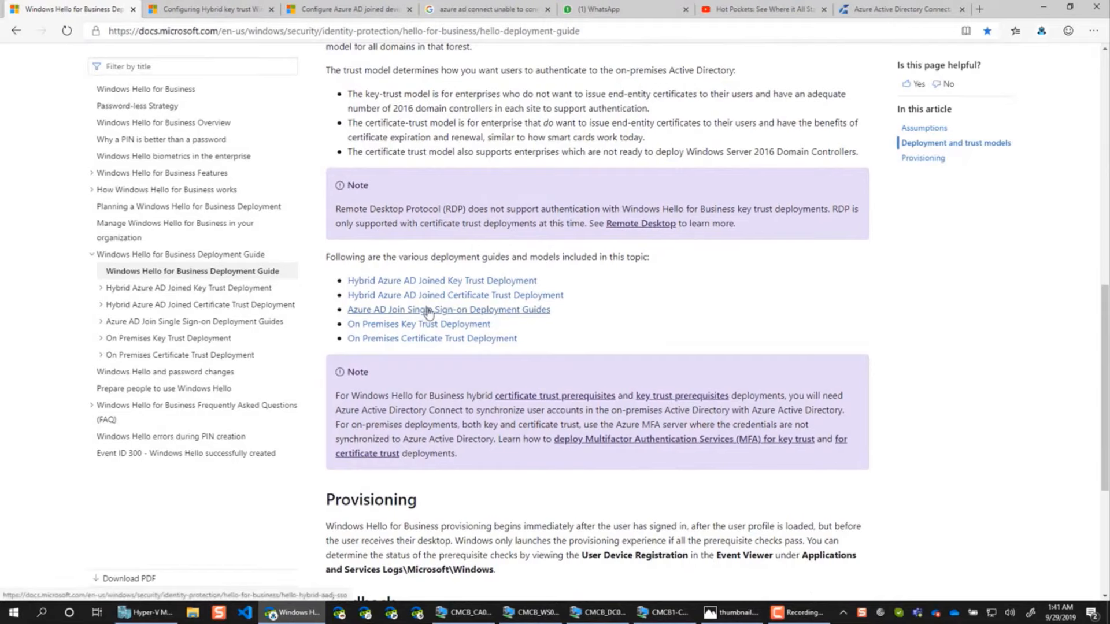
scroll(602, 314, down, 2)
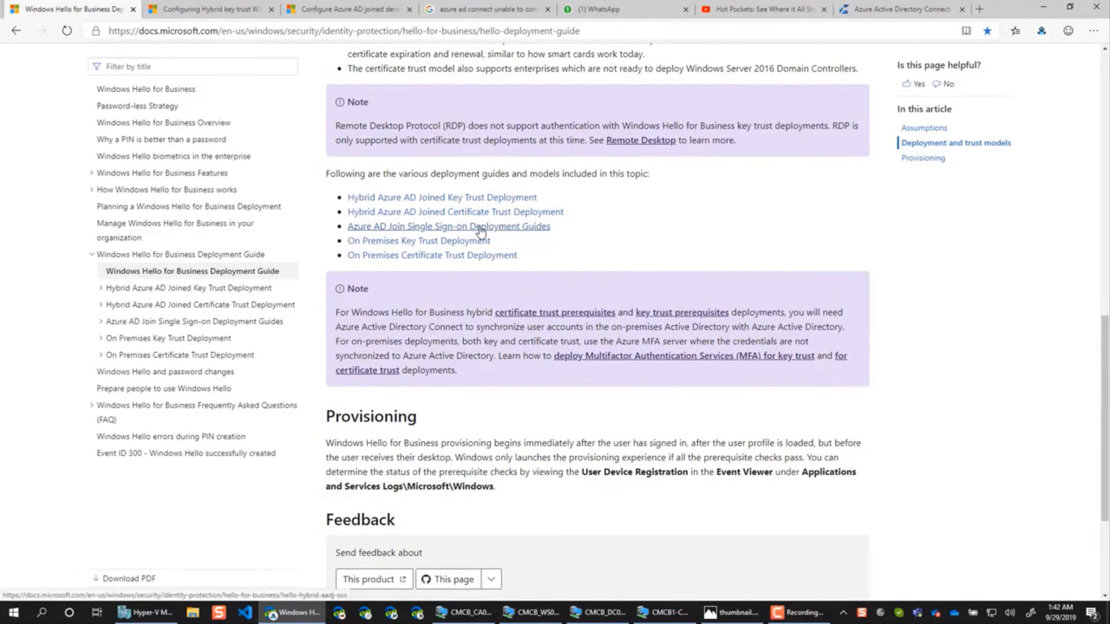
Open the Azure AD Join Single Sign-on Deployment Guides article and read the Key vs. Certificate section
click(481, 228)
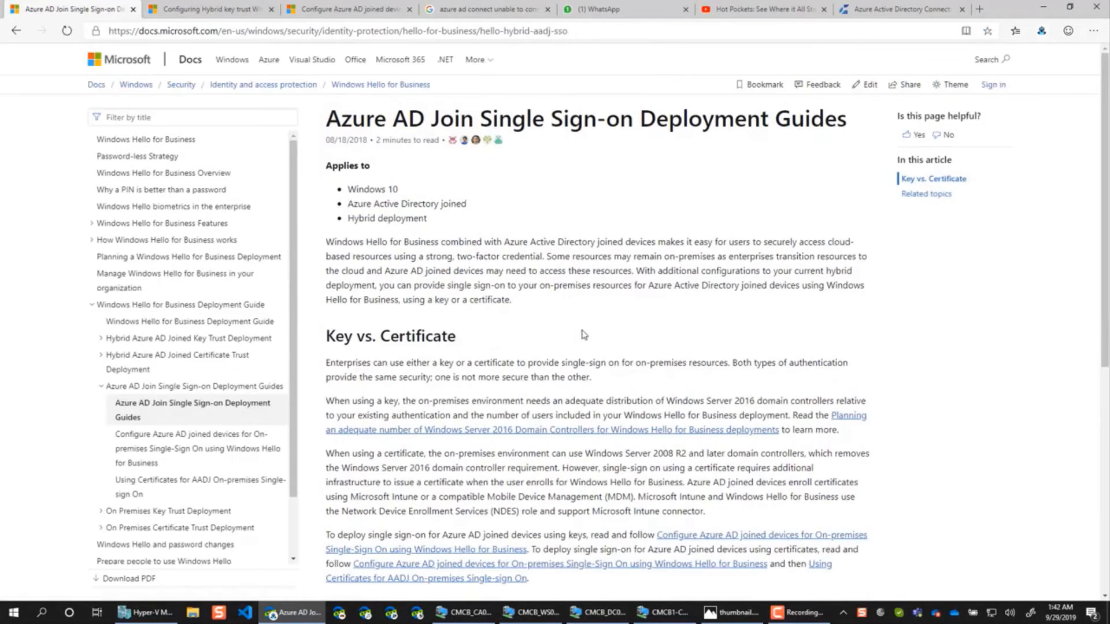
scroll(463, 317, down, 5)
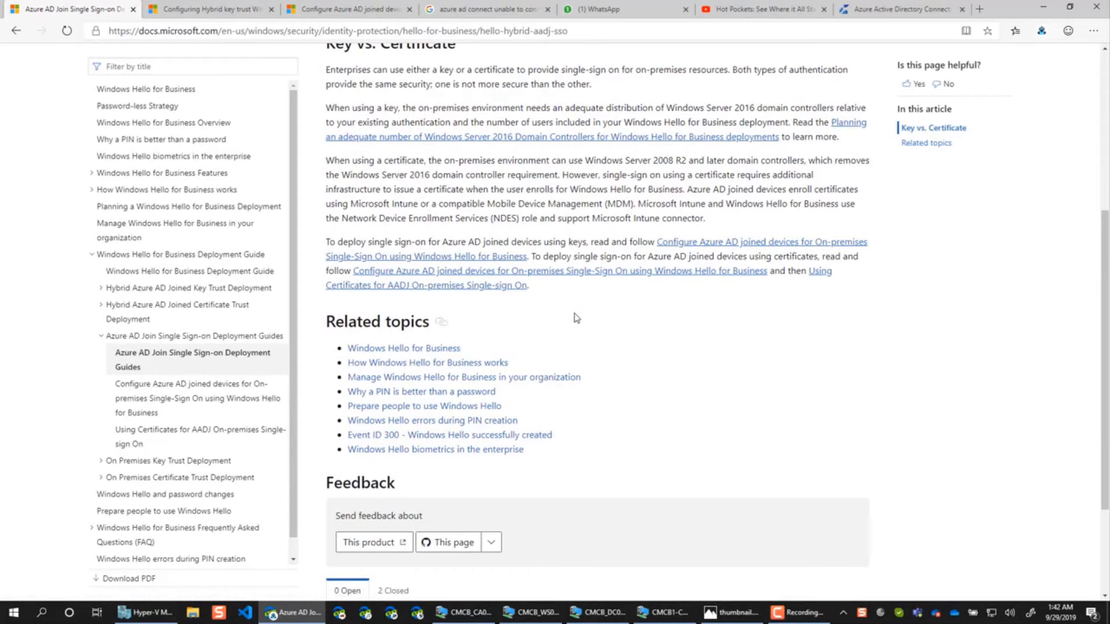
scroll(574, 317, up, 1)
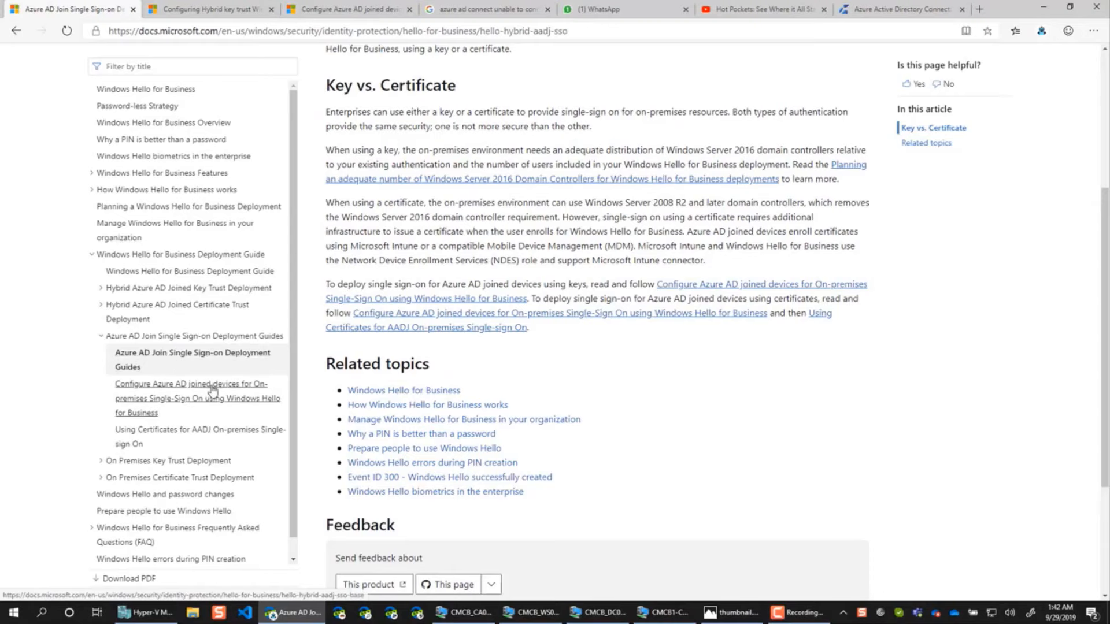
scroll(510, 382, down, 3)
scroll(218, 371, down, 1)
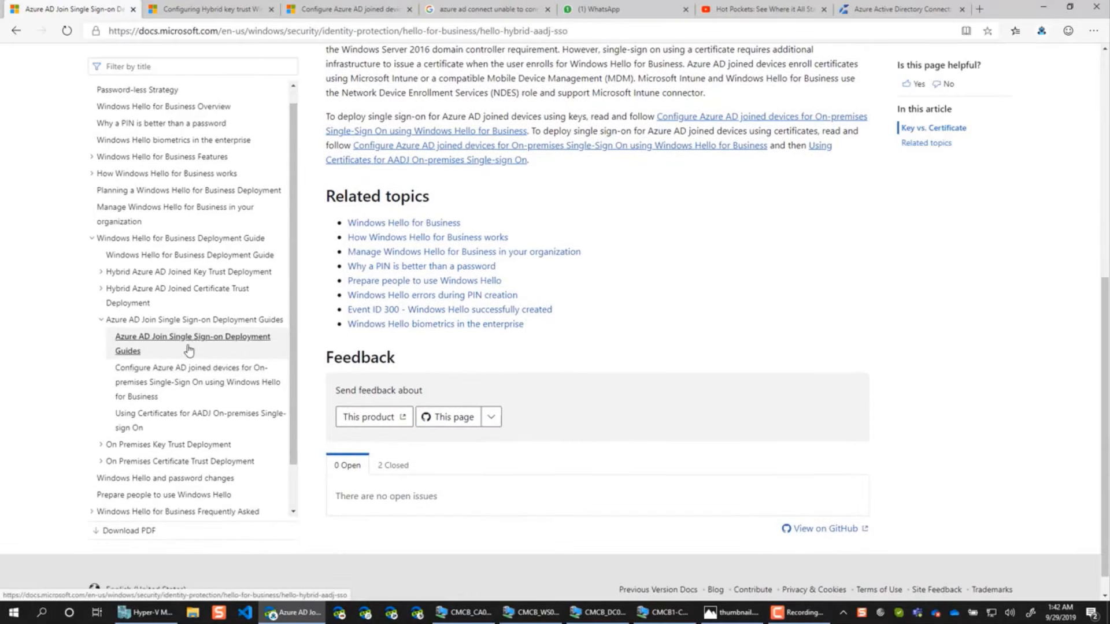
Open the article on configuring Azure AD joined devices for on-premises single sign-on and review its prerequisites
click(163, 372)
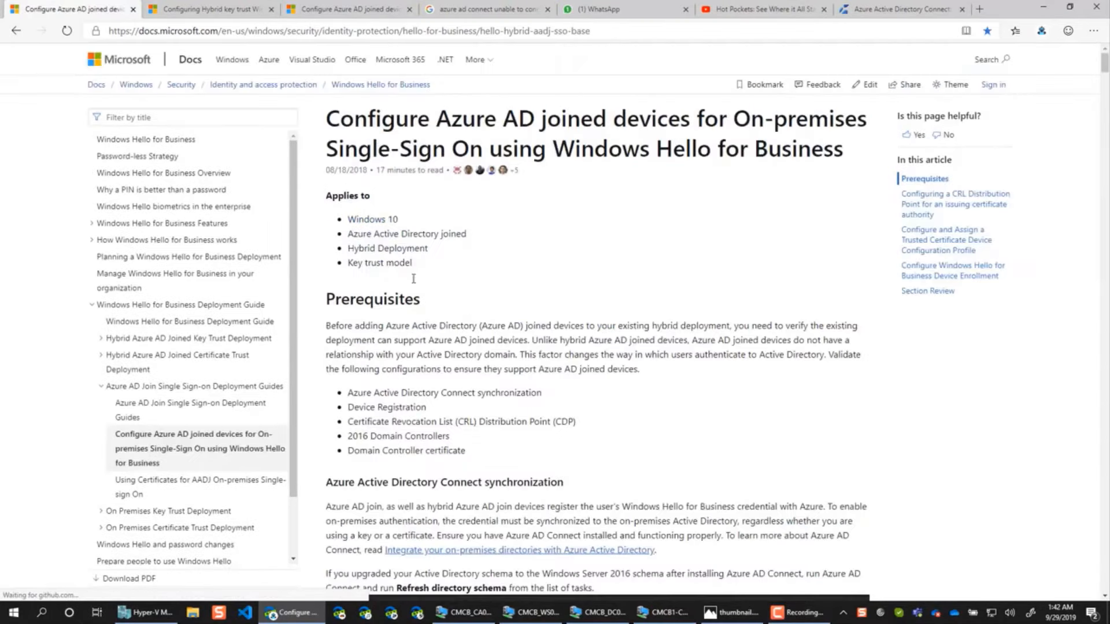
scroll(542, 317, down, 3)
scroll(542, 316, down, 6)
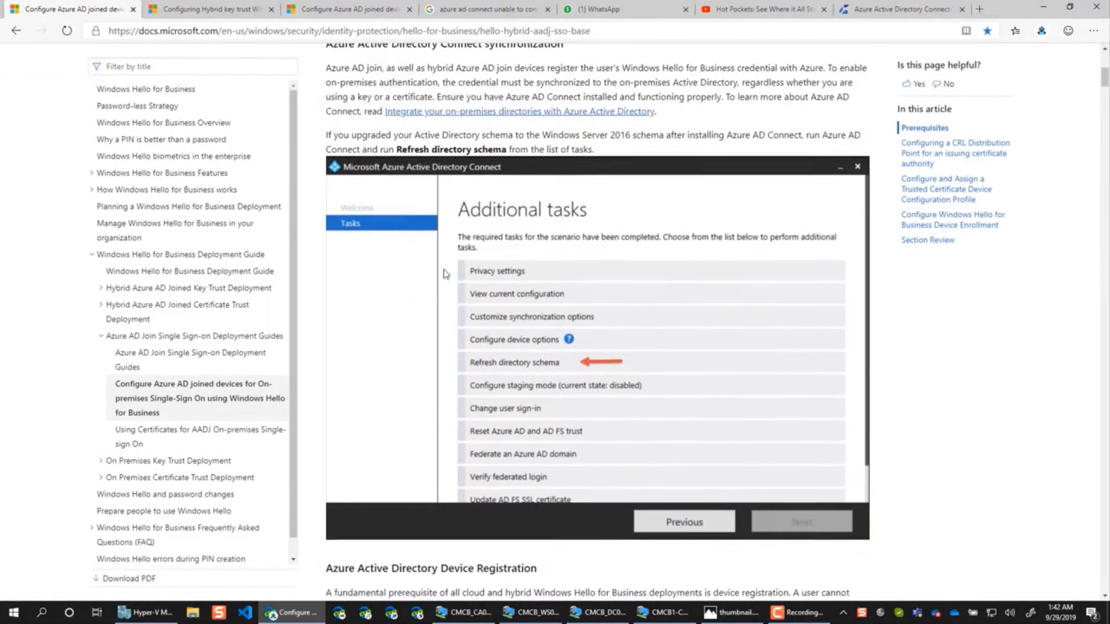
Review the hybrid key trust Public Key Infrastructure article, including its hello-hybrid-key-whfb-settings-pki address, certificate template instructions and Section Review
click(210, 9)
scroll(550, 254, up, 10)
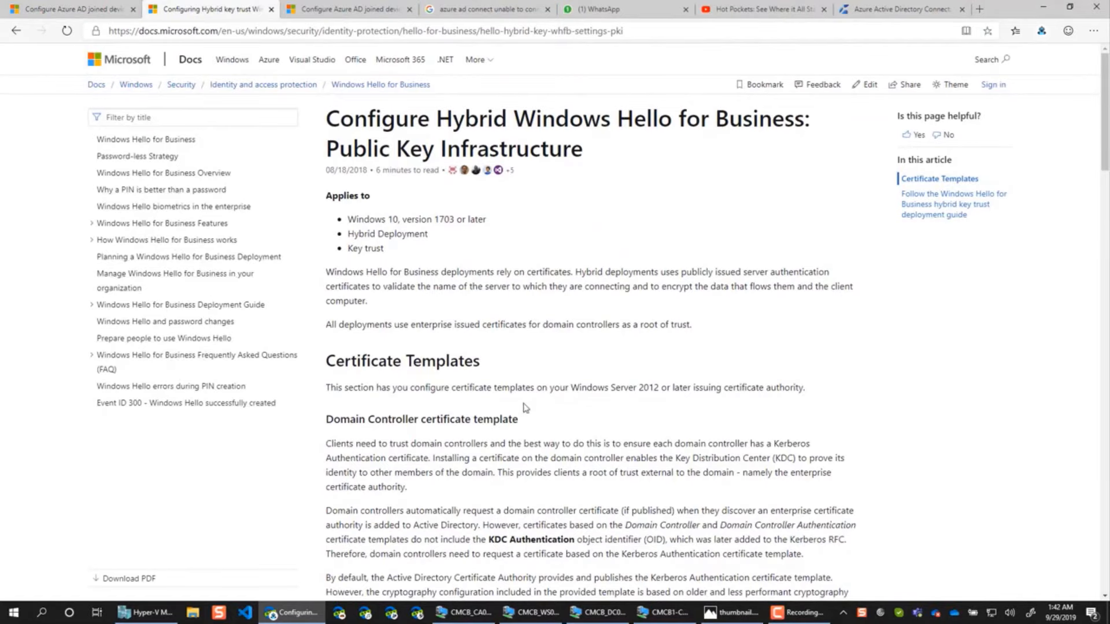
scroll(525, 408, down, 15)
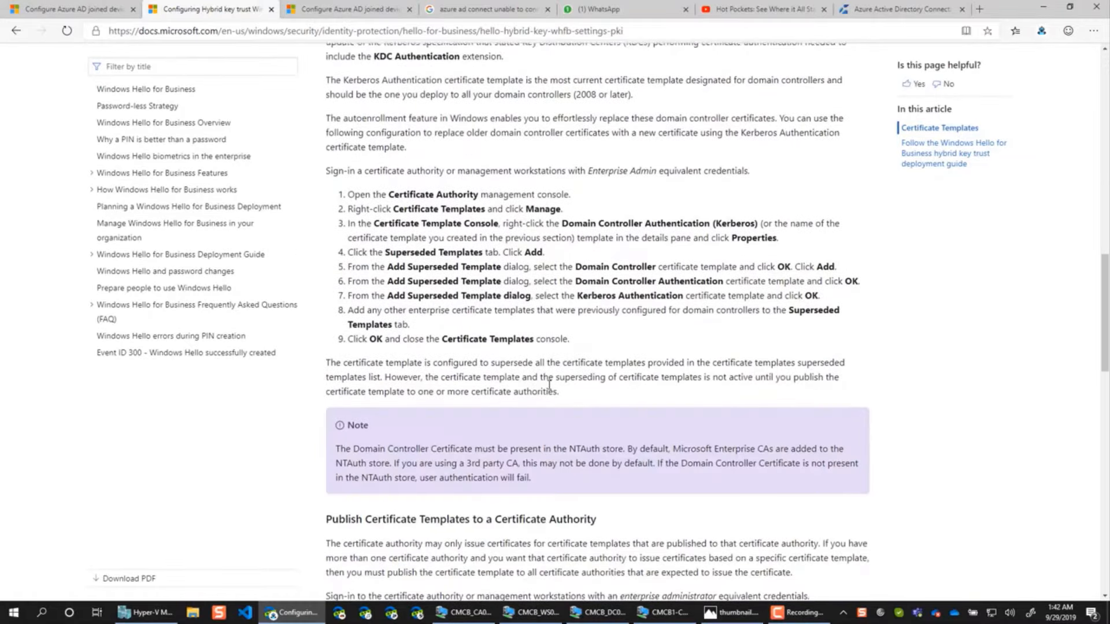
scroll(549, 384, down, 6)
scroll(497, 109, up, 7)
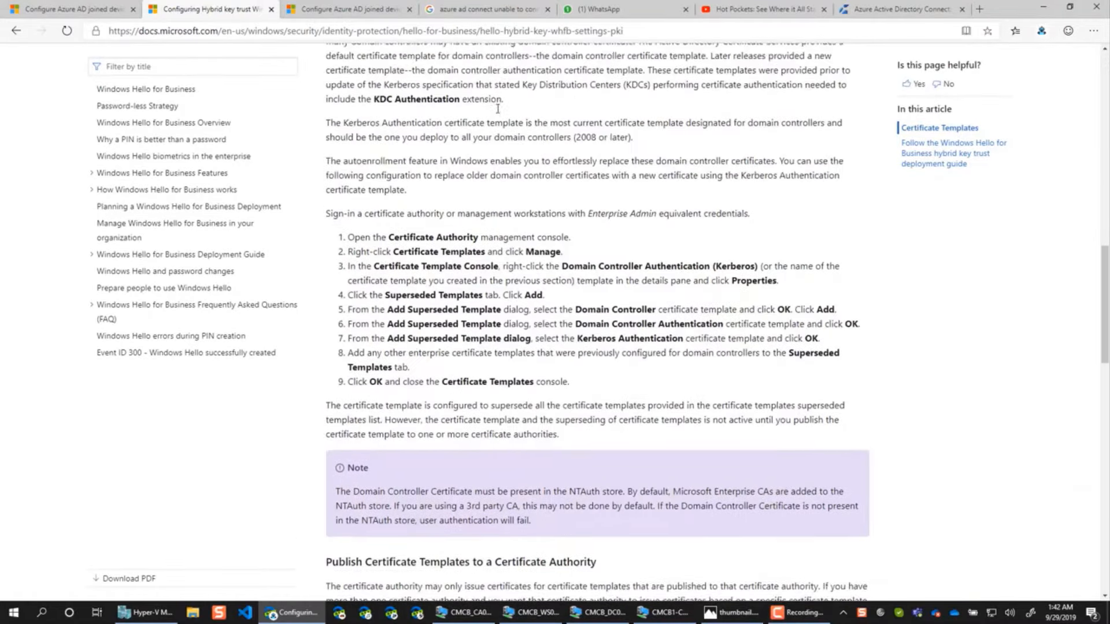
scroll(497, 109, up, 12)
drag(630, 31, 486, 32)
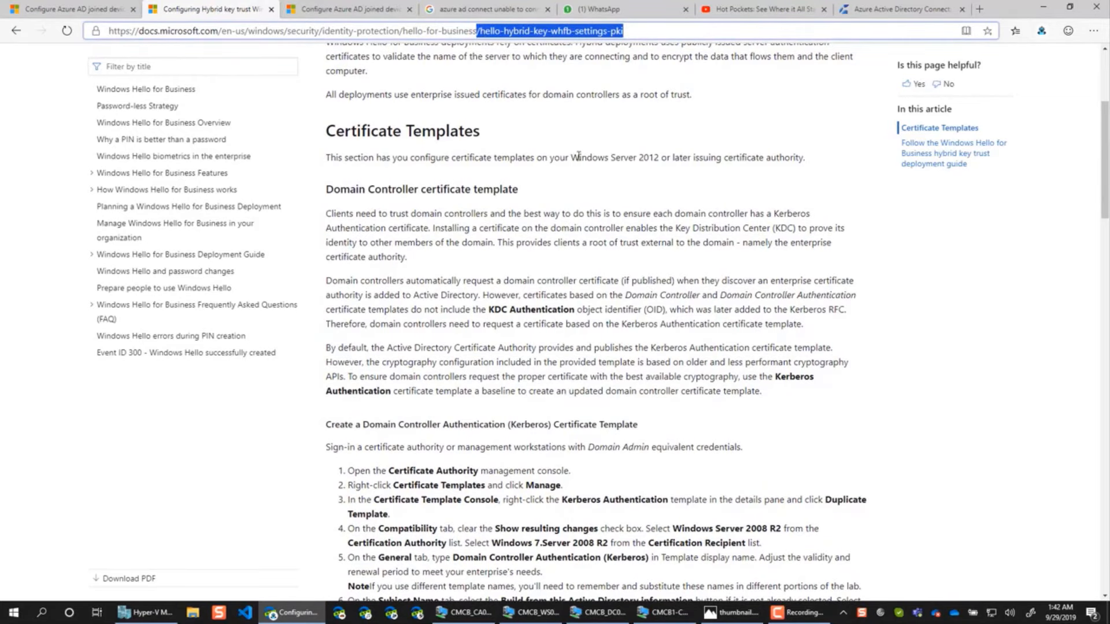
scroll(578, 156, down, 15)
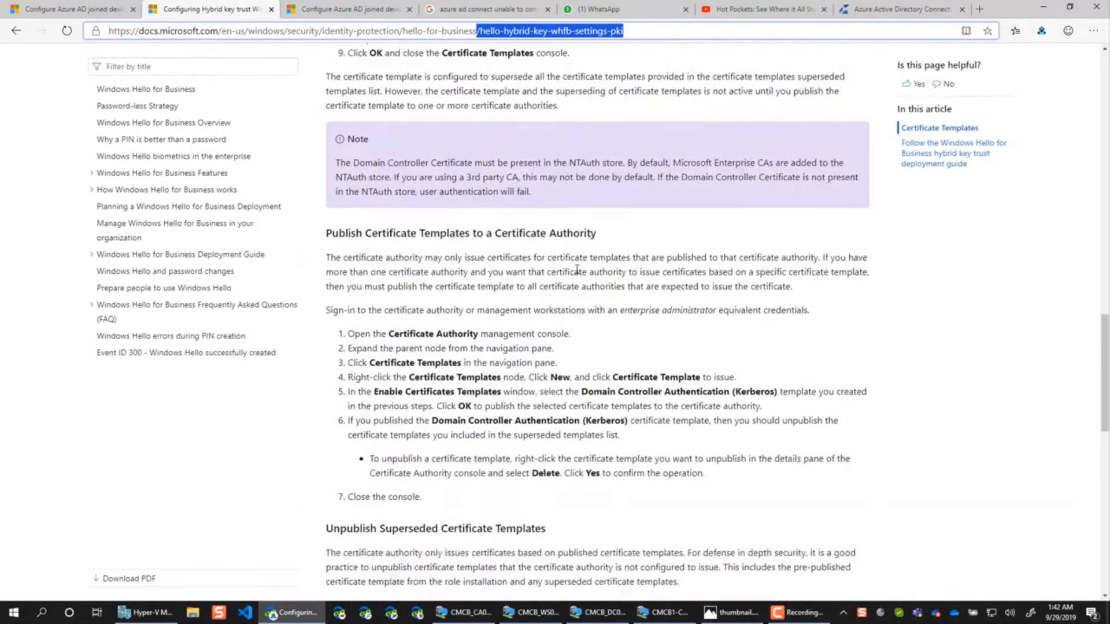
scroll(577, 270, down, 8)
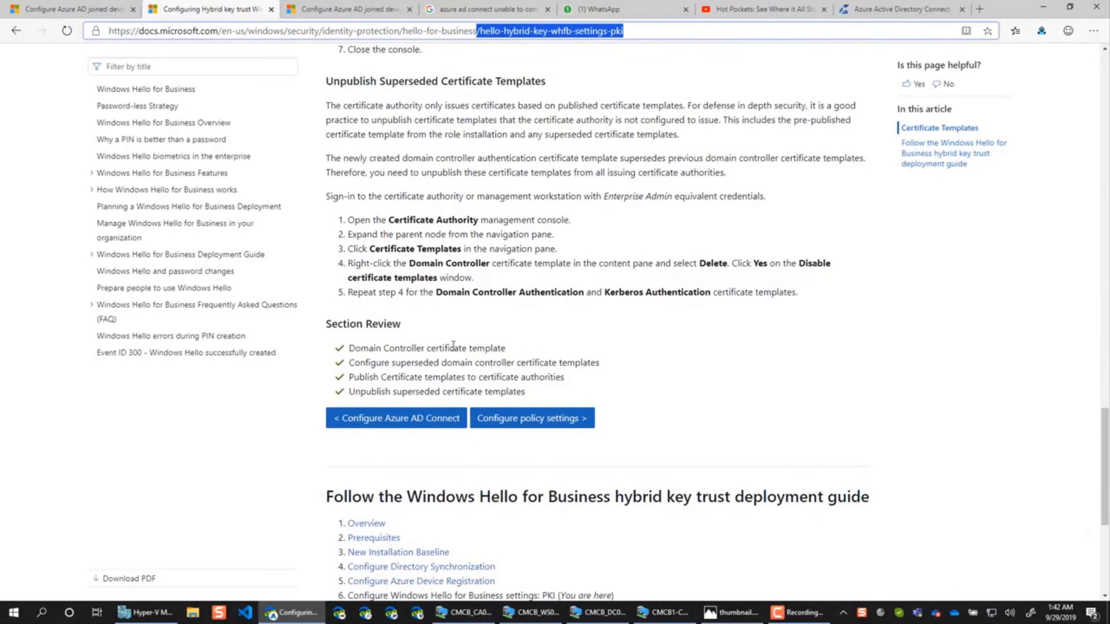
click(629, 371)
scroll(630, 372, down, 3)
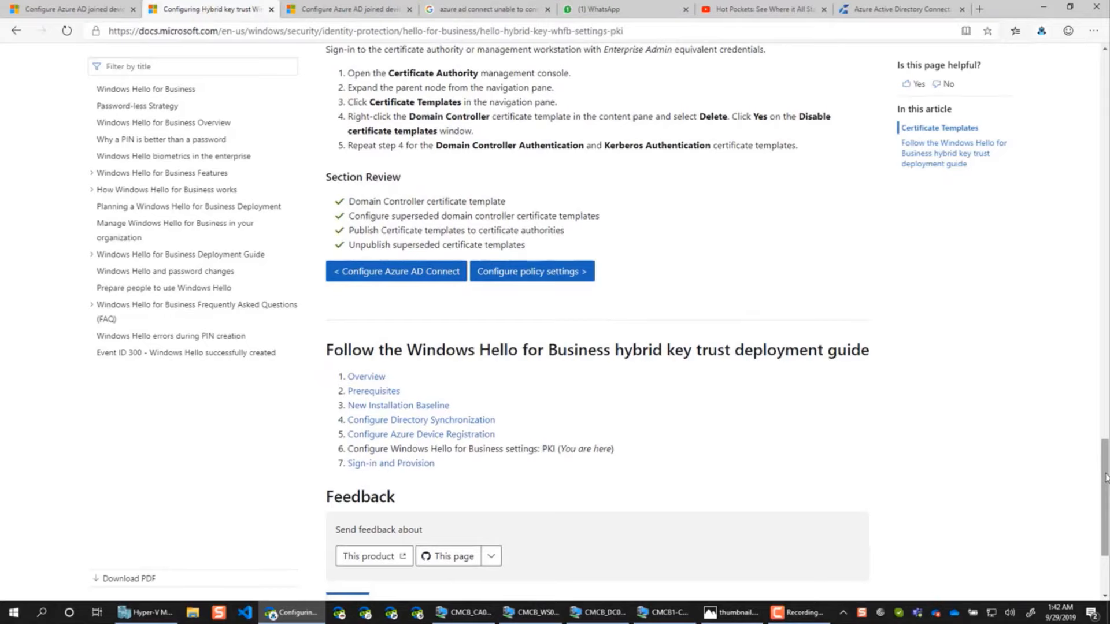
drag(1105, 471, 1104, 81)
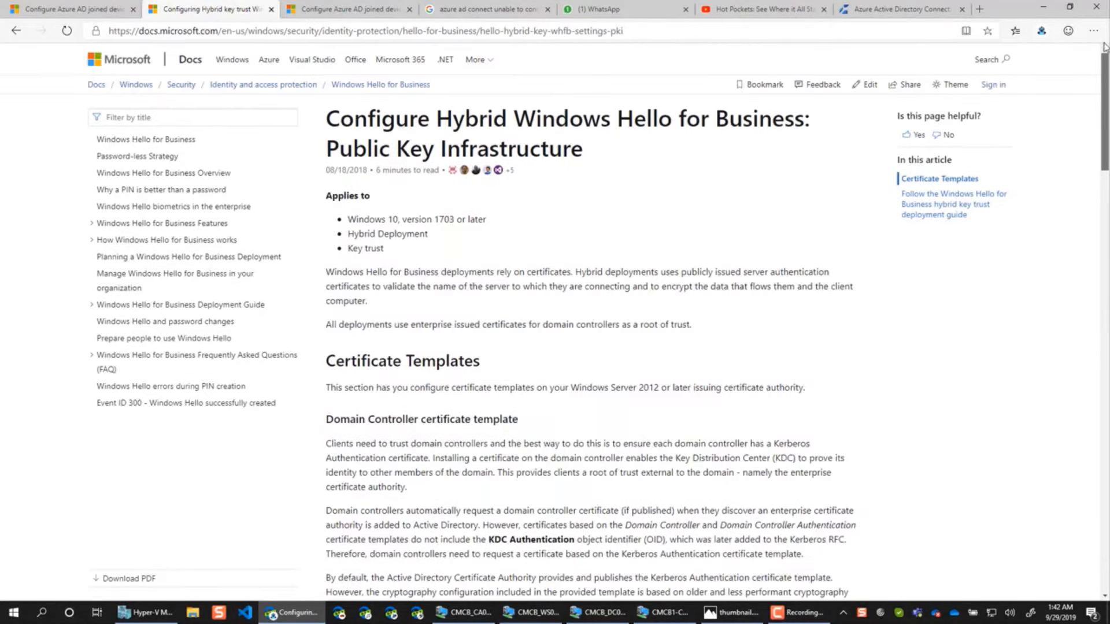
Return to the already open article on Azure AD joined devices and examine the Section Review checklist near its end
click(337, 12)
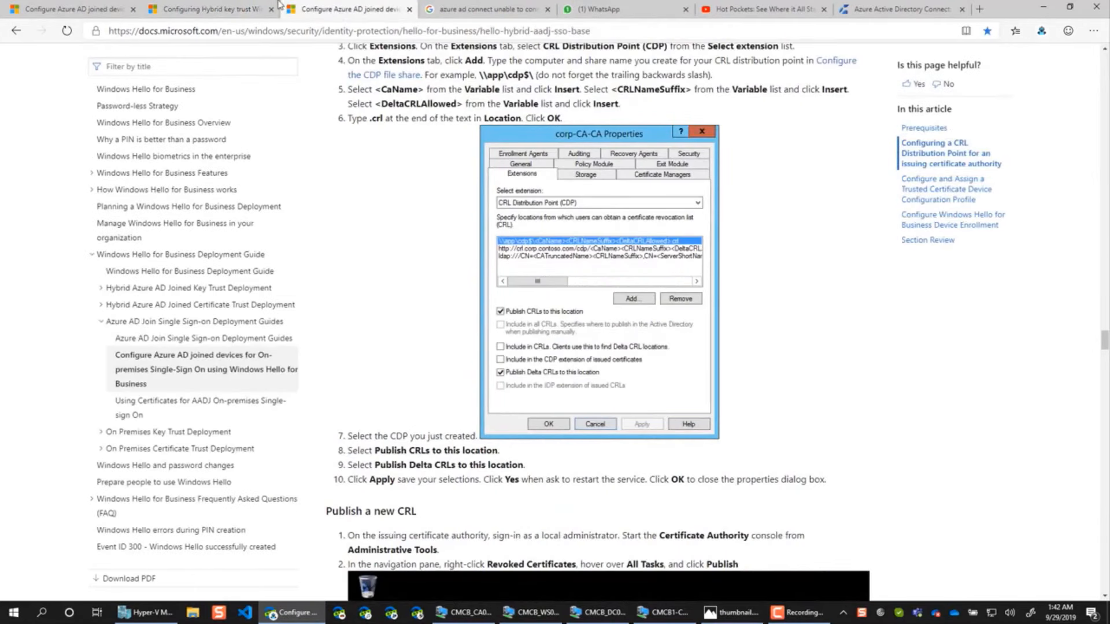
click(223, 7)
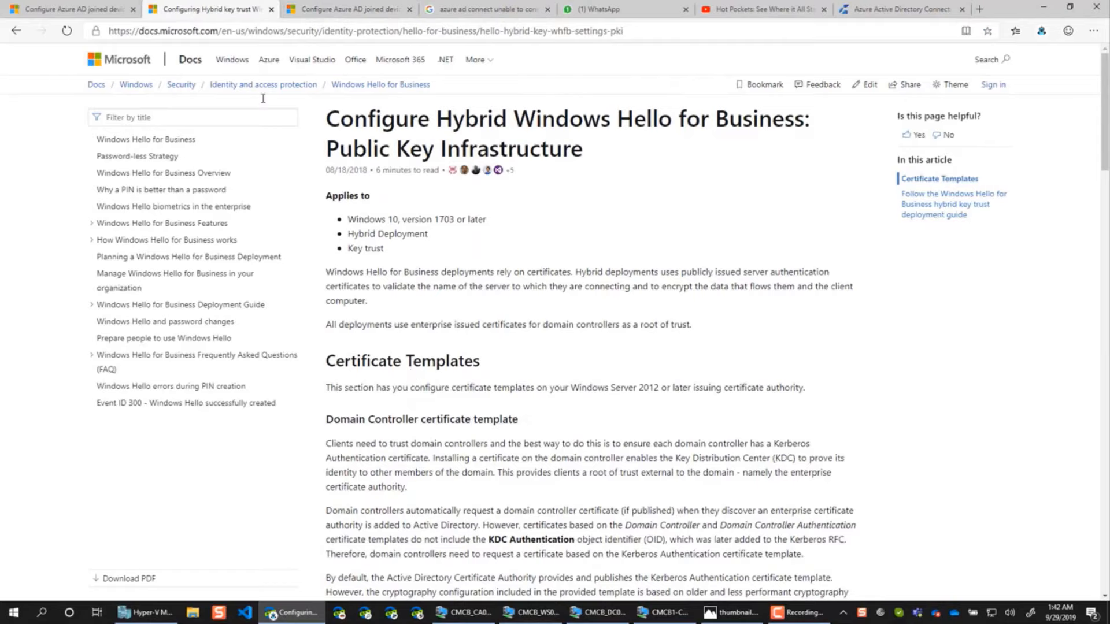
click(317, 11)
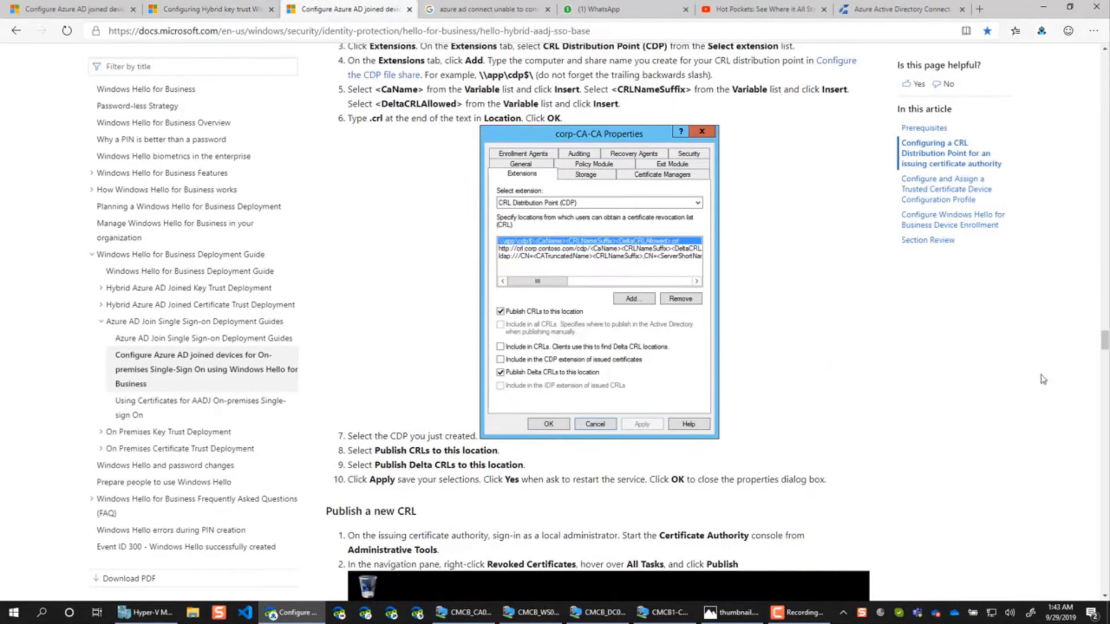
drag(1103, 341, 1089, 578)
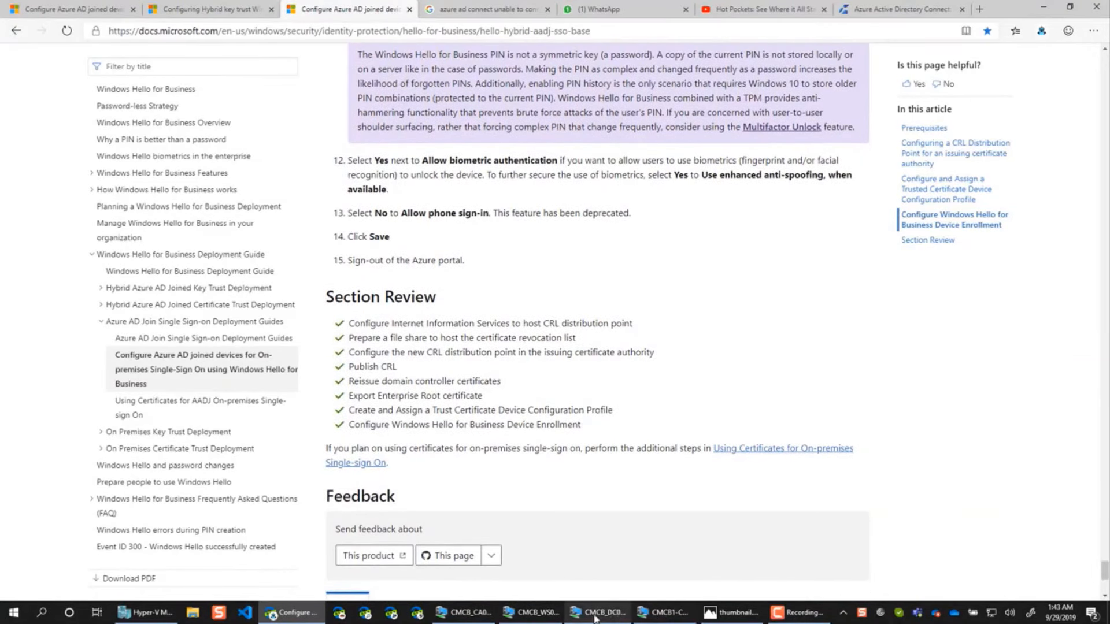
Switch to the CMCB_WS02_AAD virtual machine, start the Windows Hello PIN setup, and verify the sign-in with the texted verification code
click(531, 613)
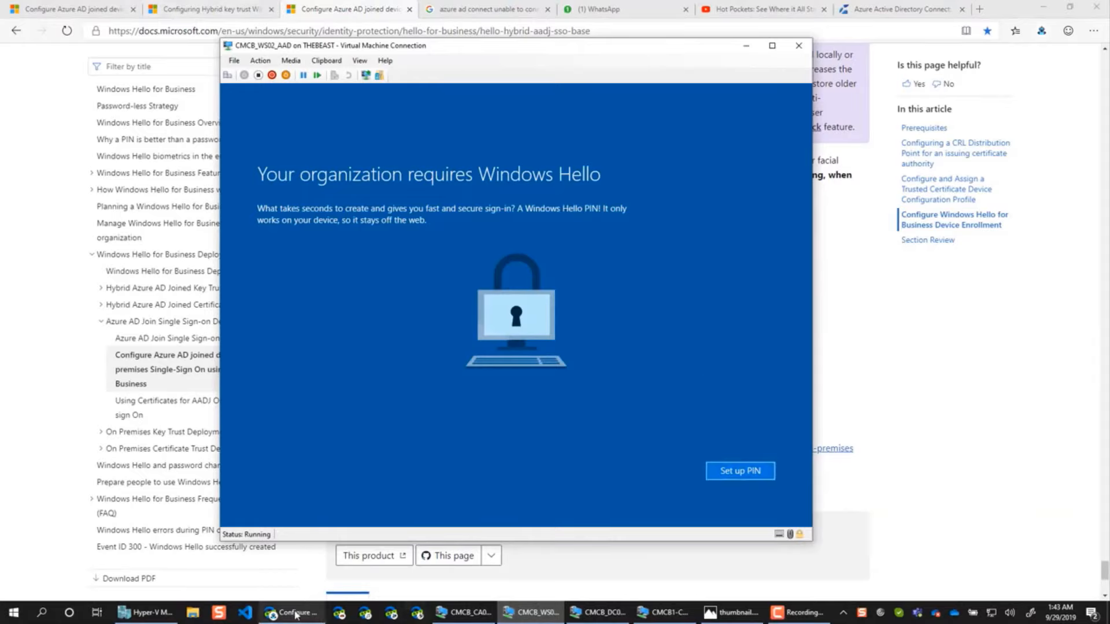
mouse_move(294, 614)
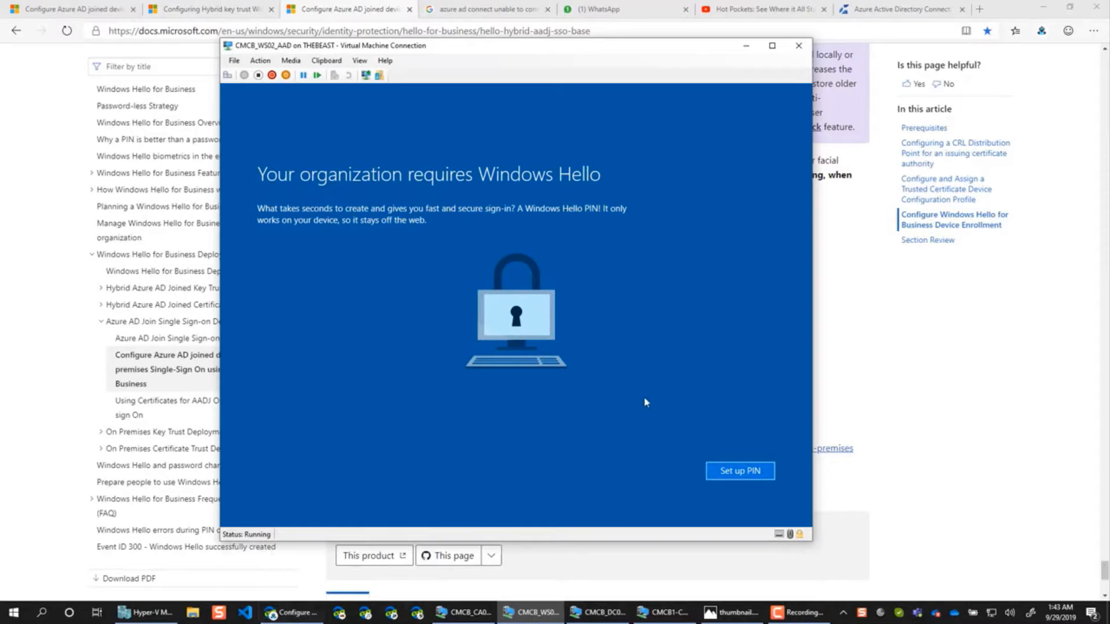
click(740, 472)
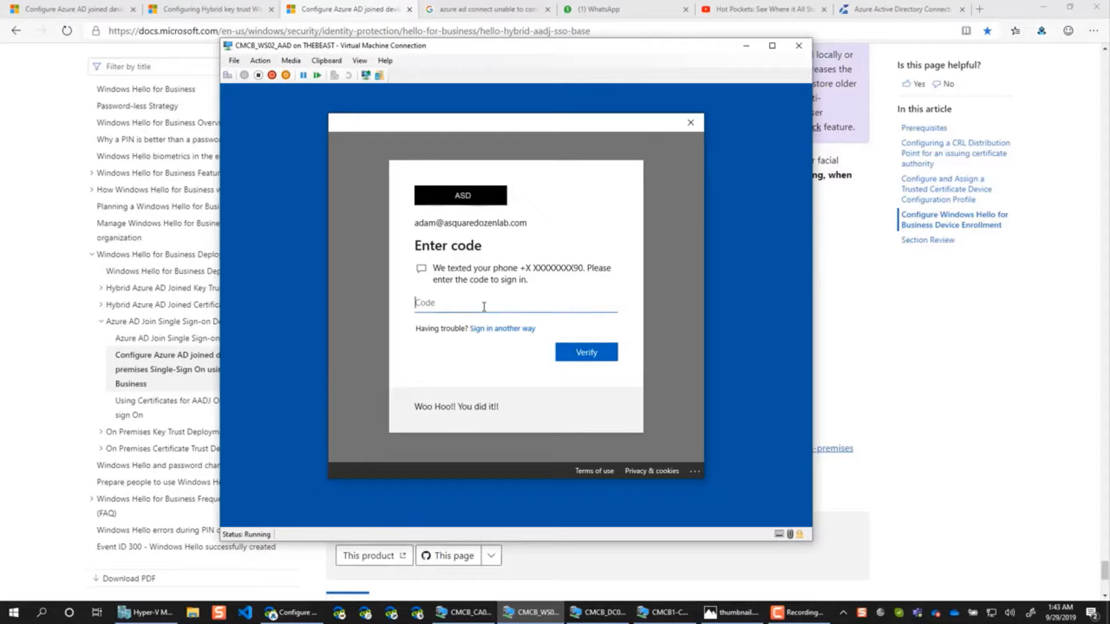
click(593, 353)
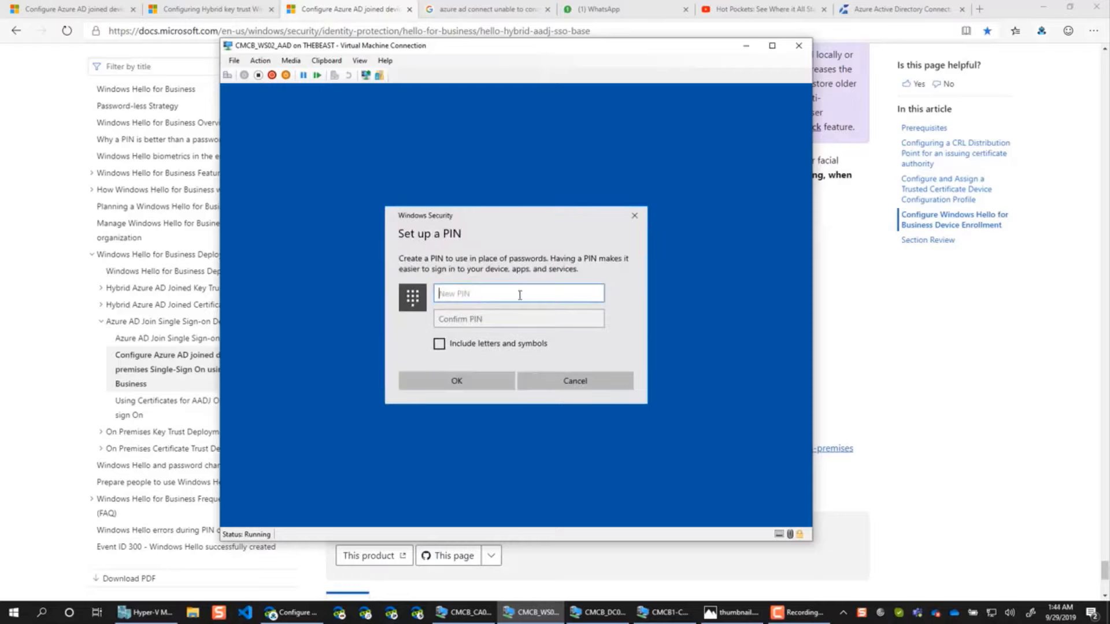
Create and confirm the new Windows Hello PIN, complete the setup, and respond to the network prompt on the desktop
text(1)
click(522, 321)
text(1)
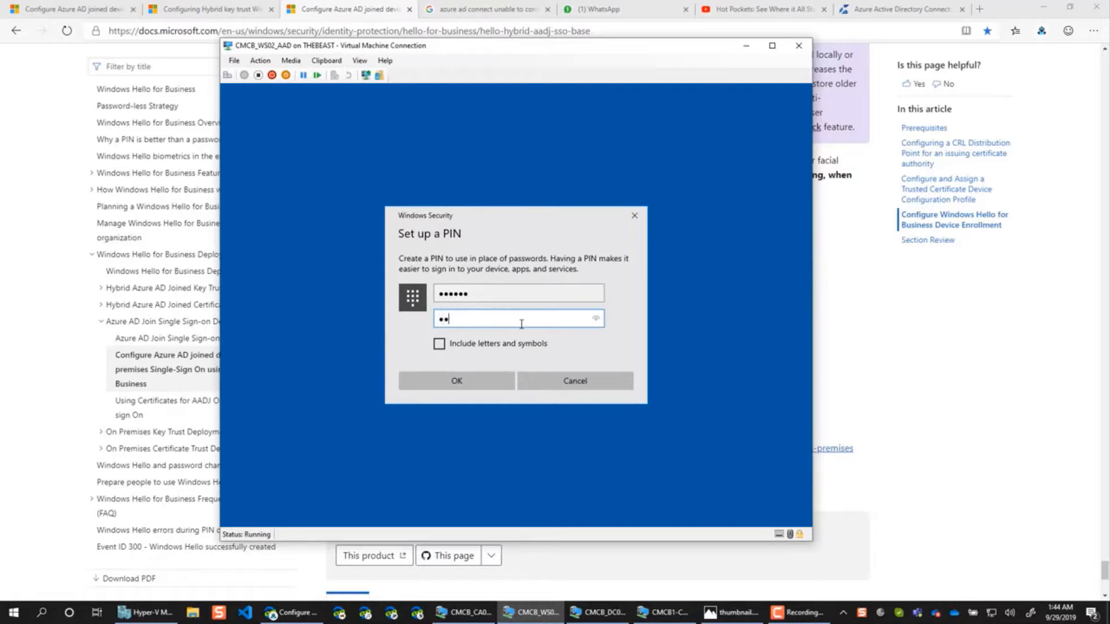
key(BackSpace)
key(BackSpace)
key(BackSpace)
click(512, 376)
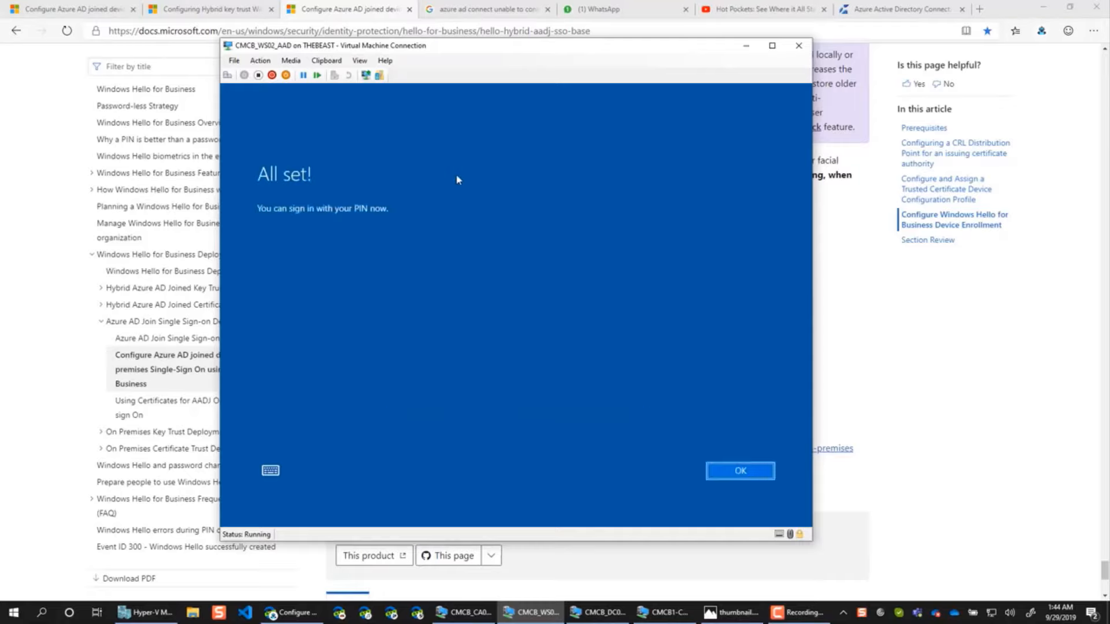
click(732, 472)
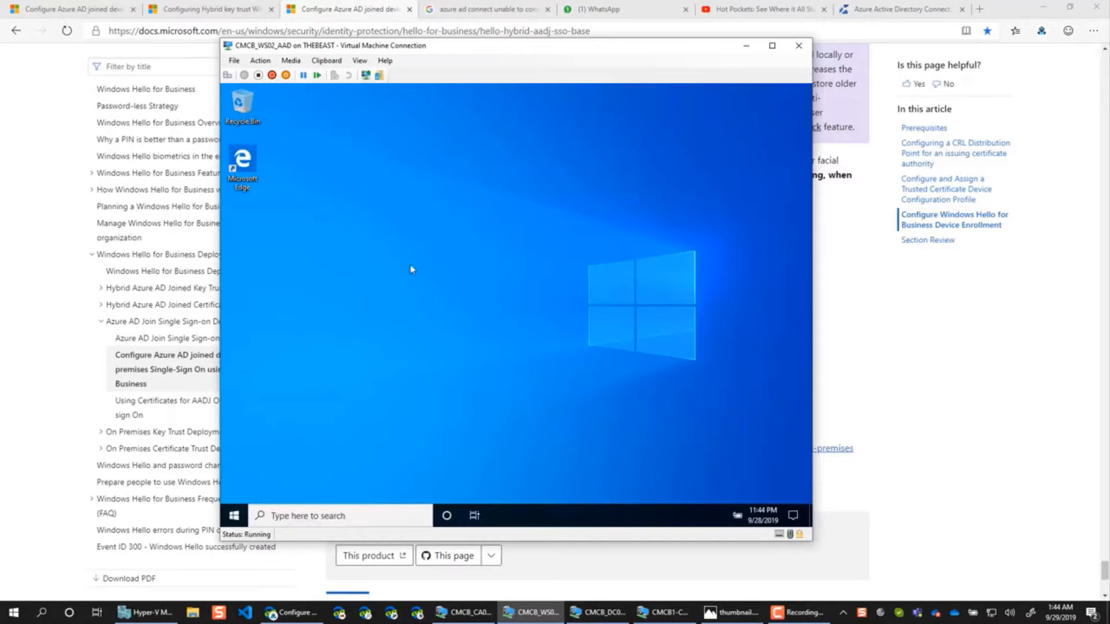
click(791, 444)
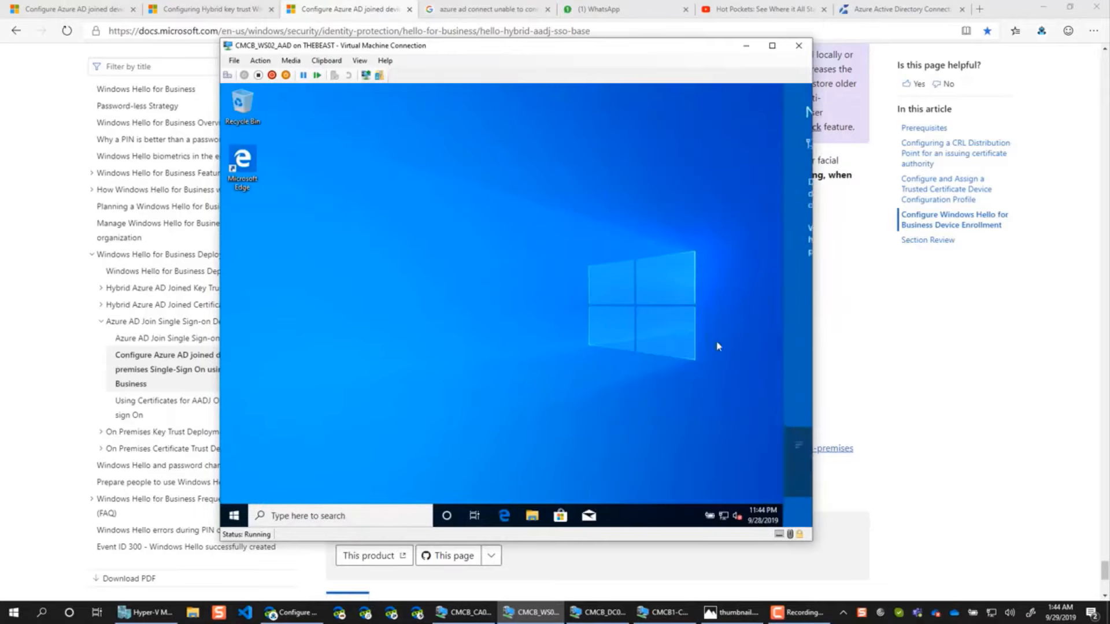
click(793, 516)
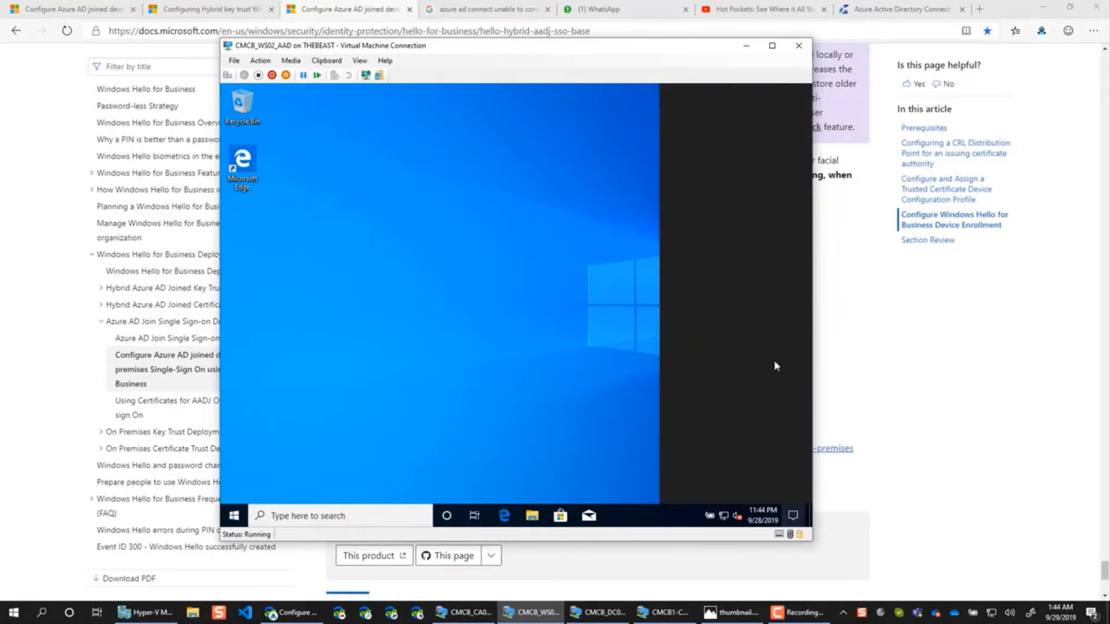
click(790, 129)
click(288, 372)
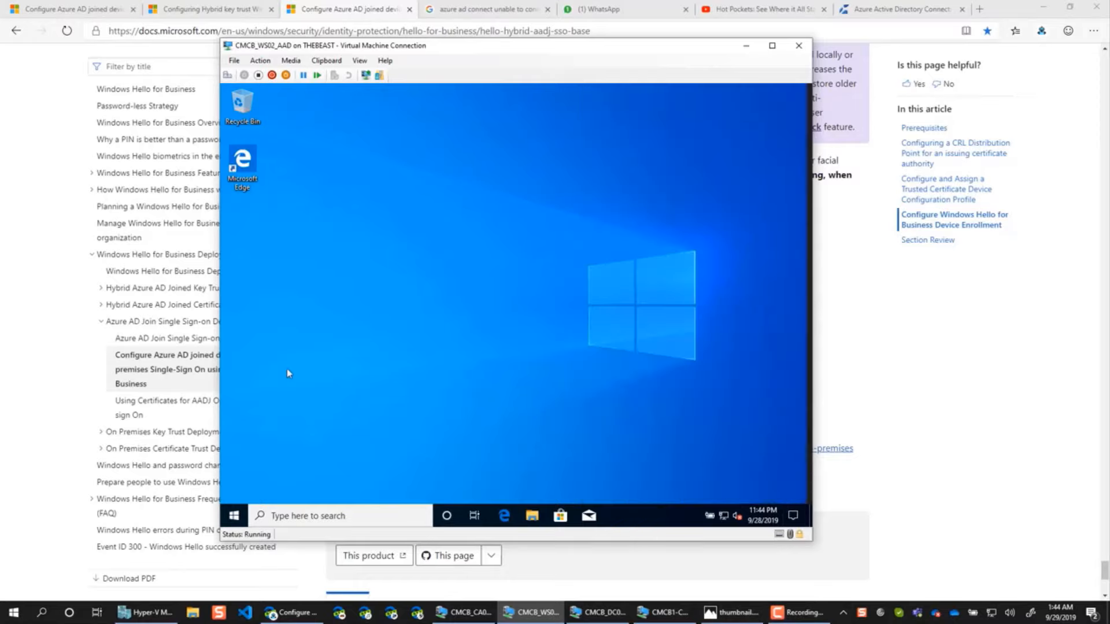
Open the \\dc01\c$ network share from WS02 to test on-premises access and examine its folders
click(234, 515)
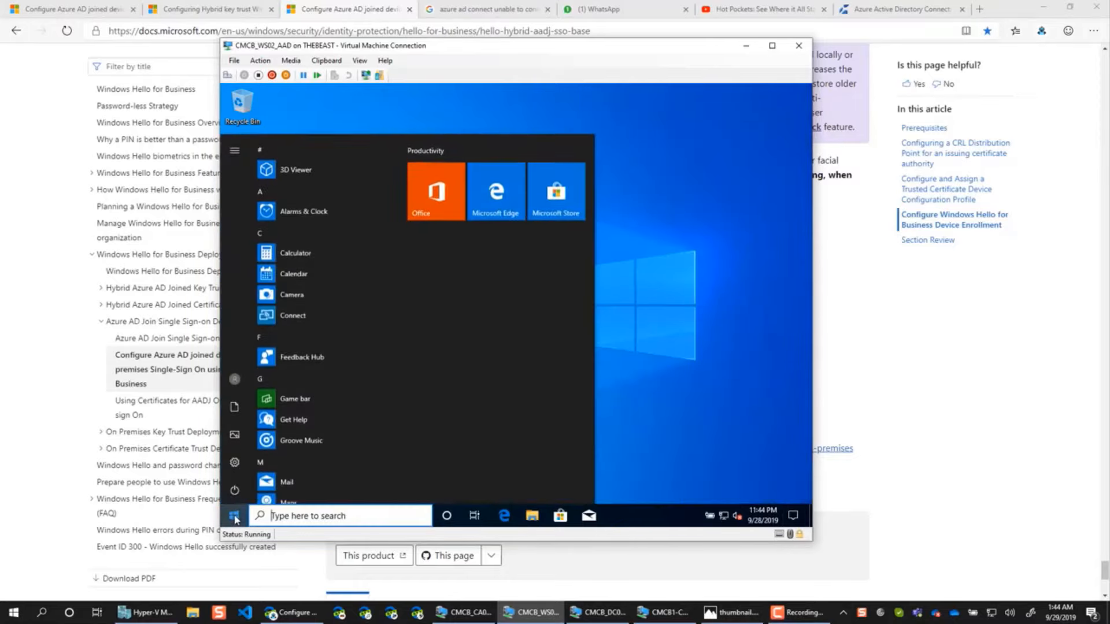
click(320, 518)
text(\\)
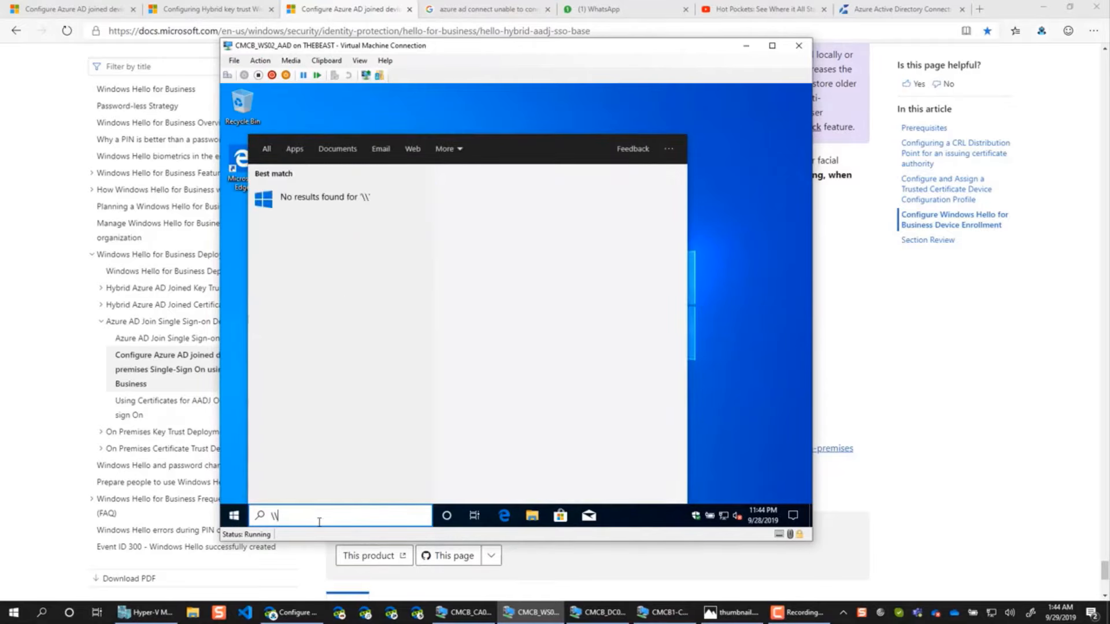
text(dc01\c$)
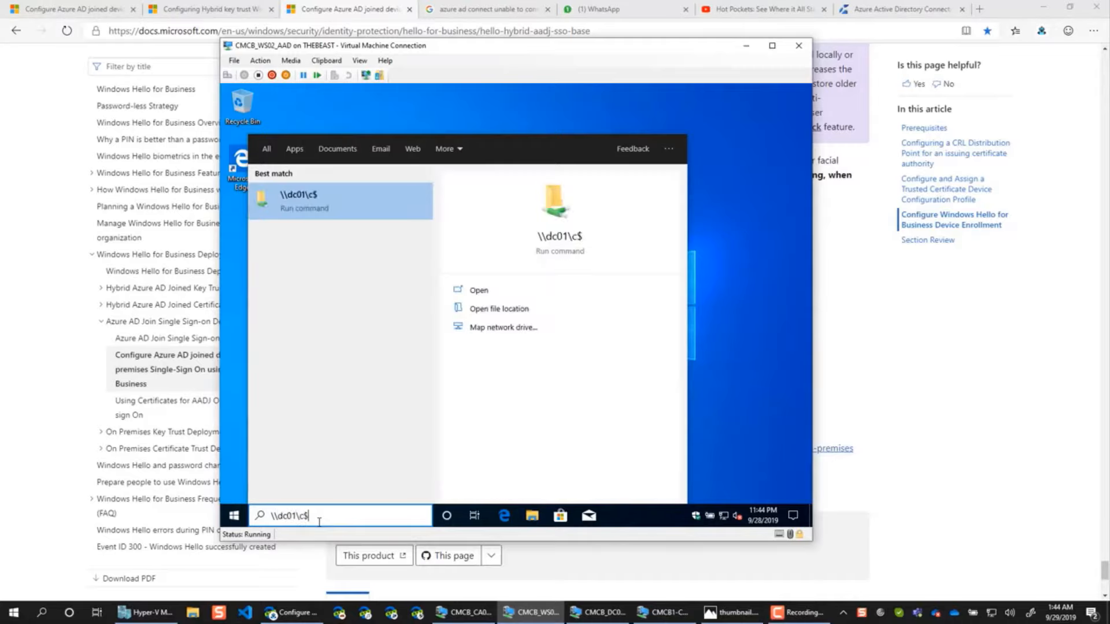
key(Return)
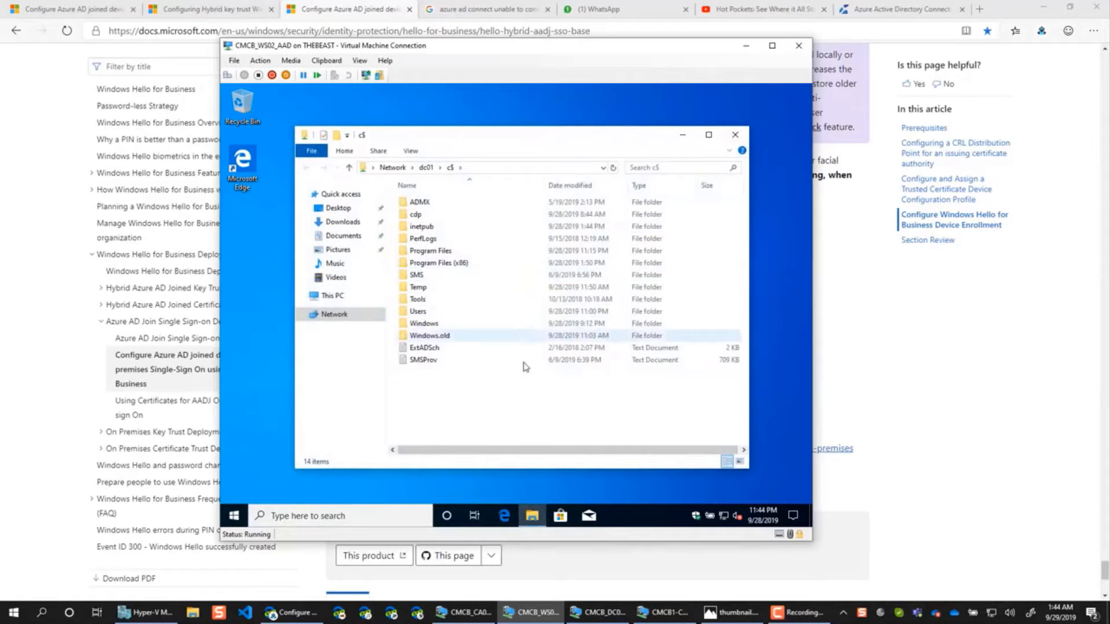
click(234, 515)
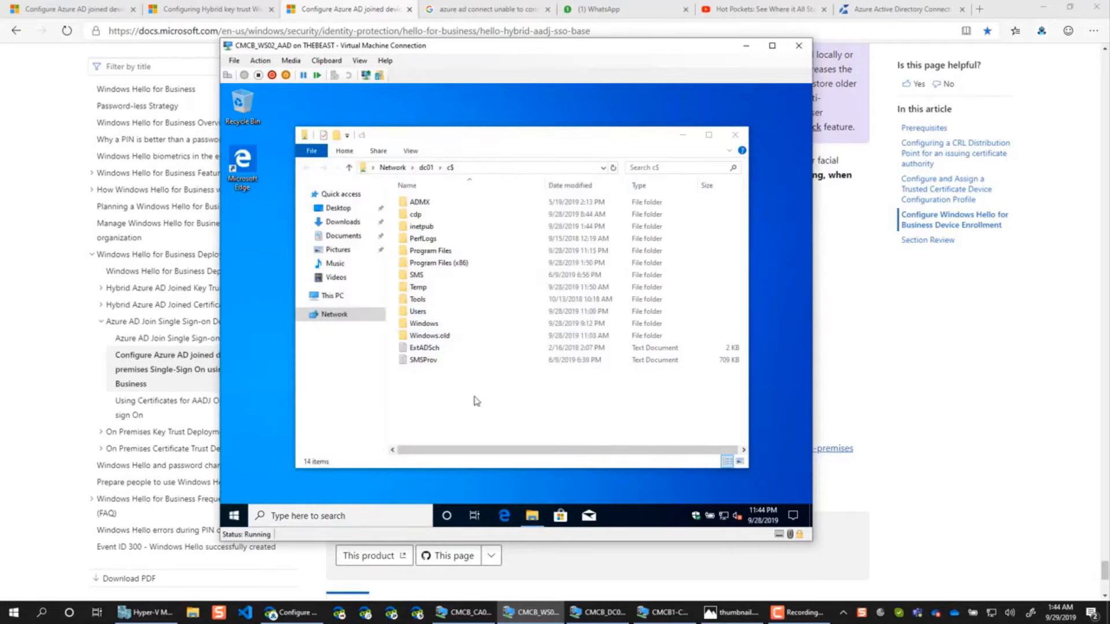
drag(476, 397, 428, 194)
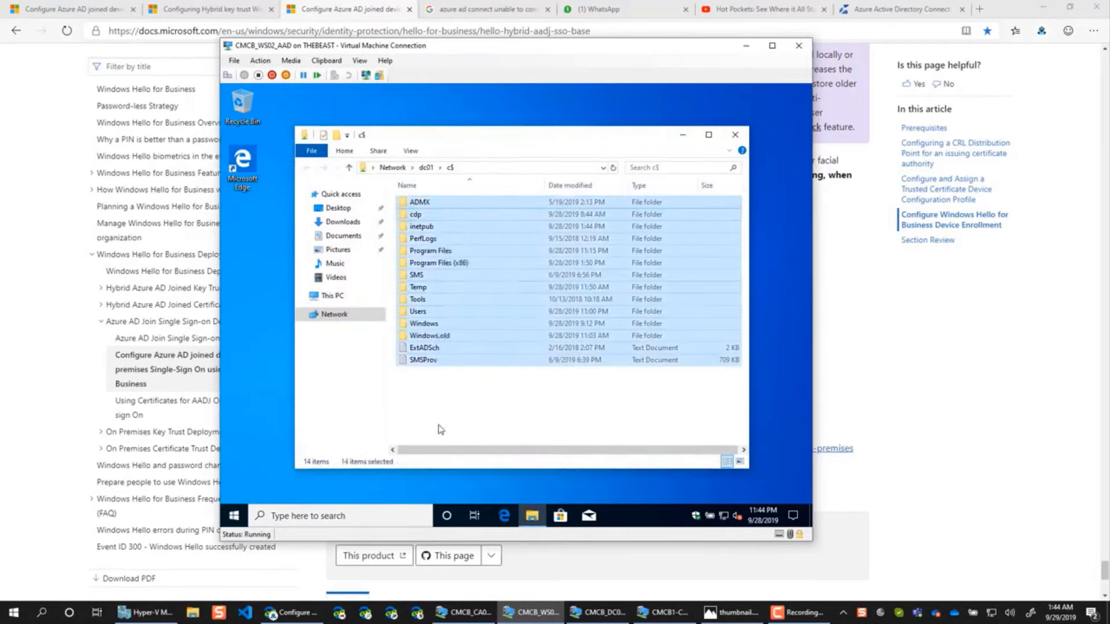
click(441, 431)
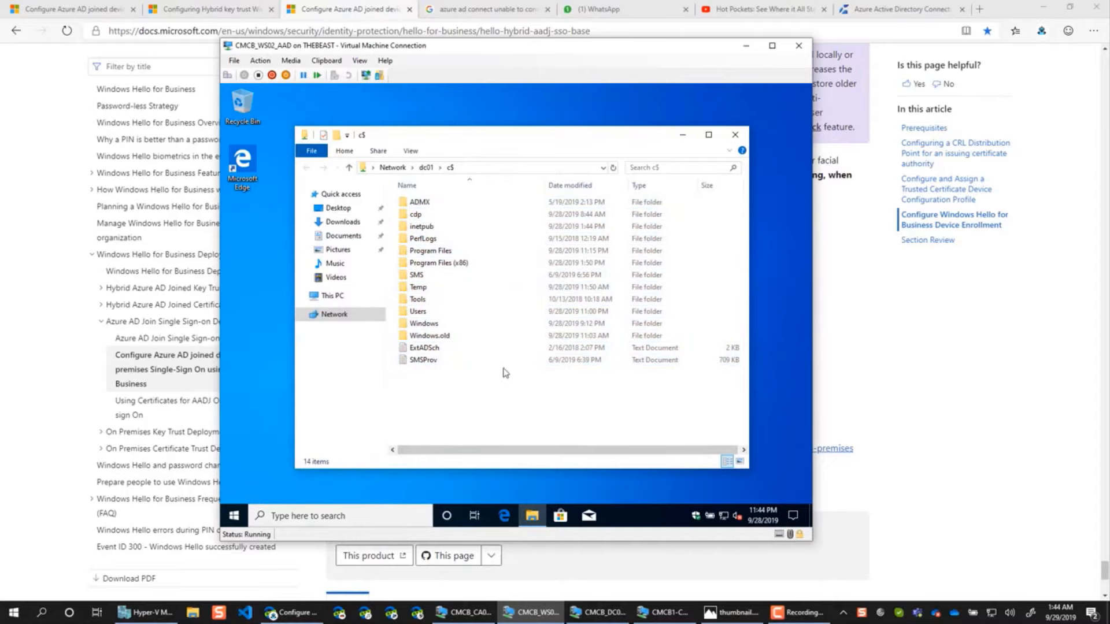
Open the Access work or school page in the Windows account settings and examine the Azure AD connection
click(291, 514)
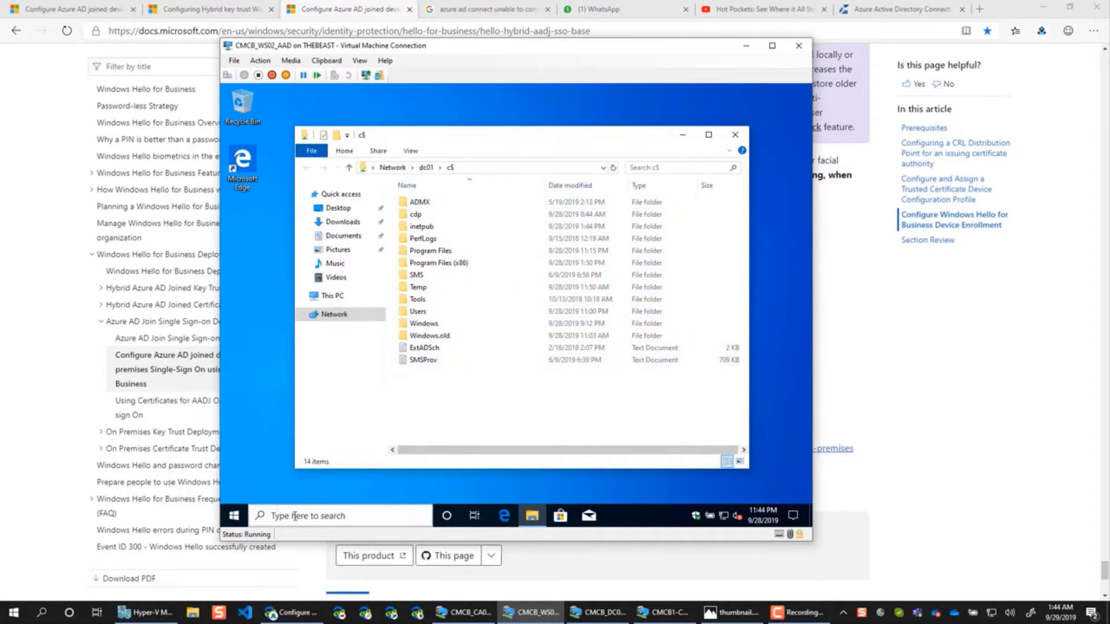
text(setting)
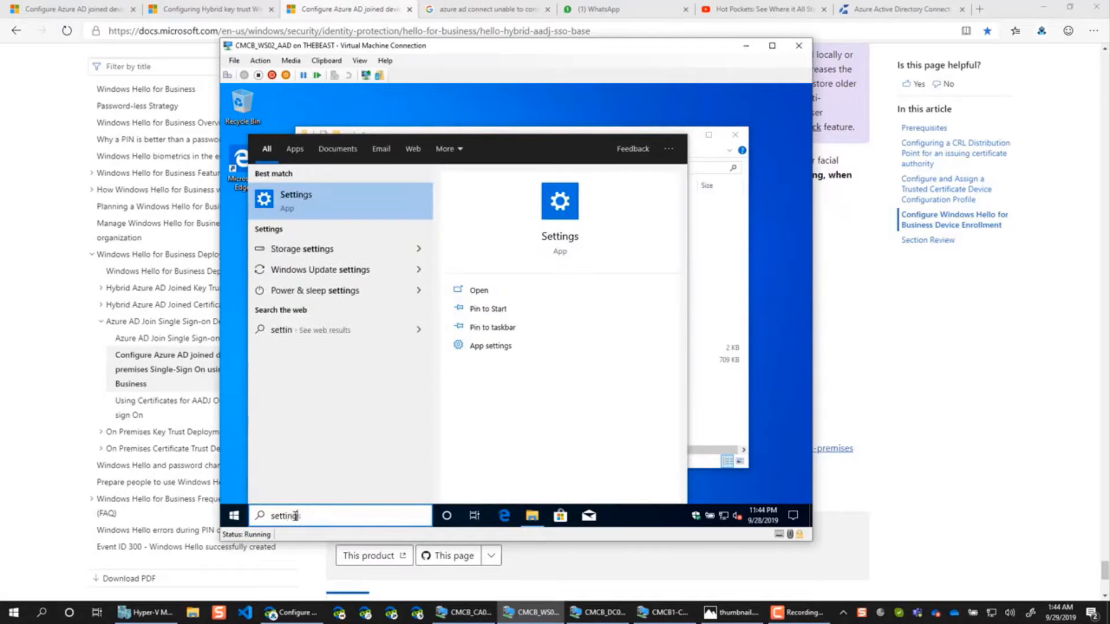
click(339, 186)
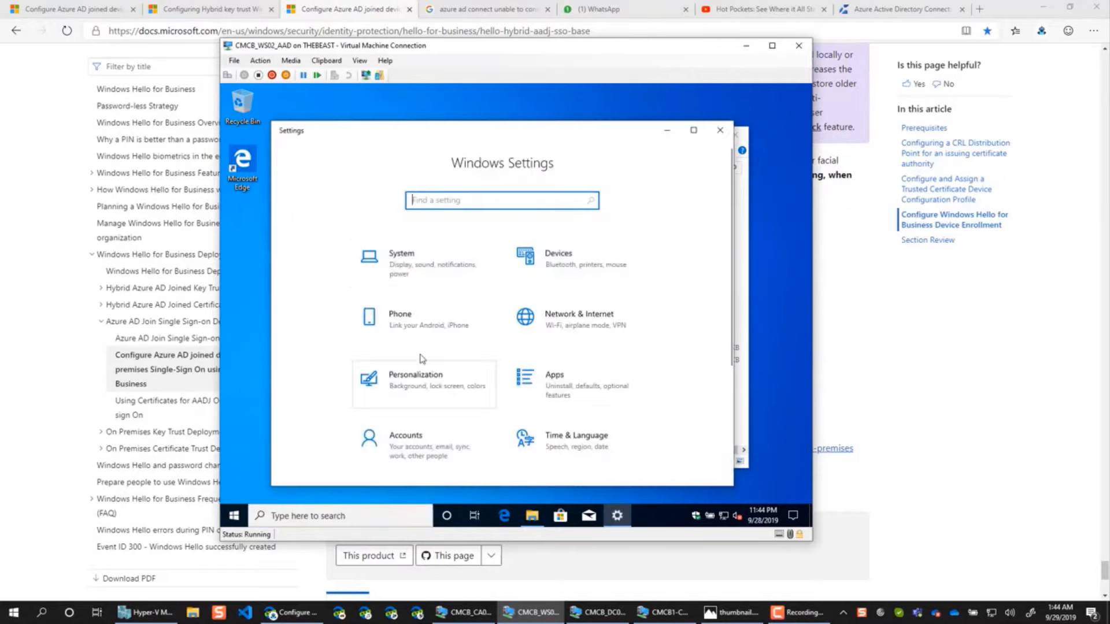
click(408, 447)
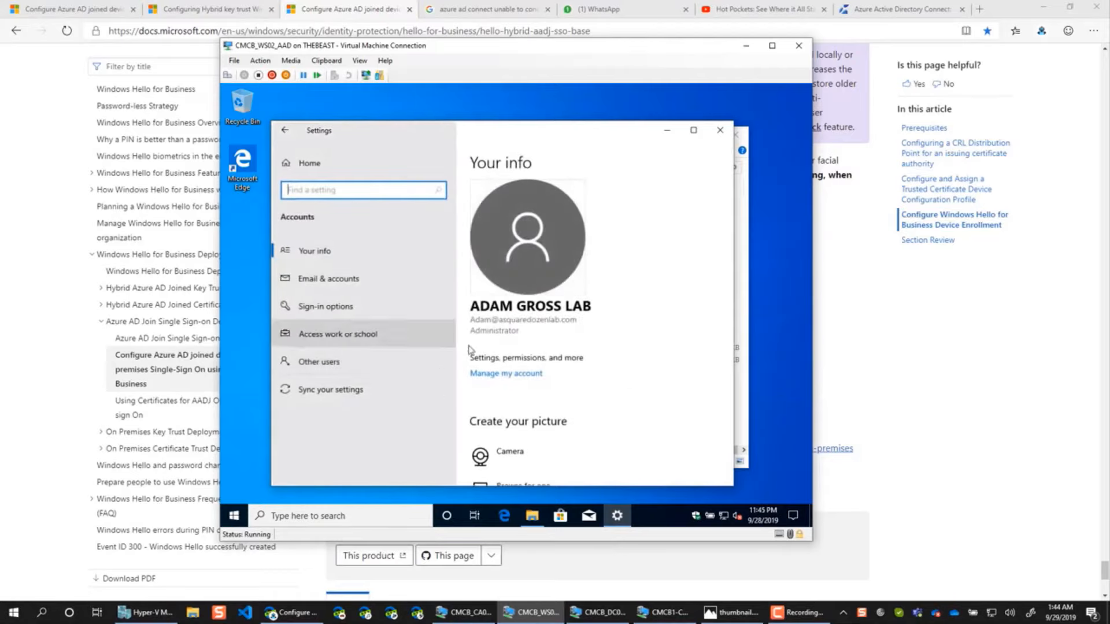
click(341, 335)
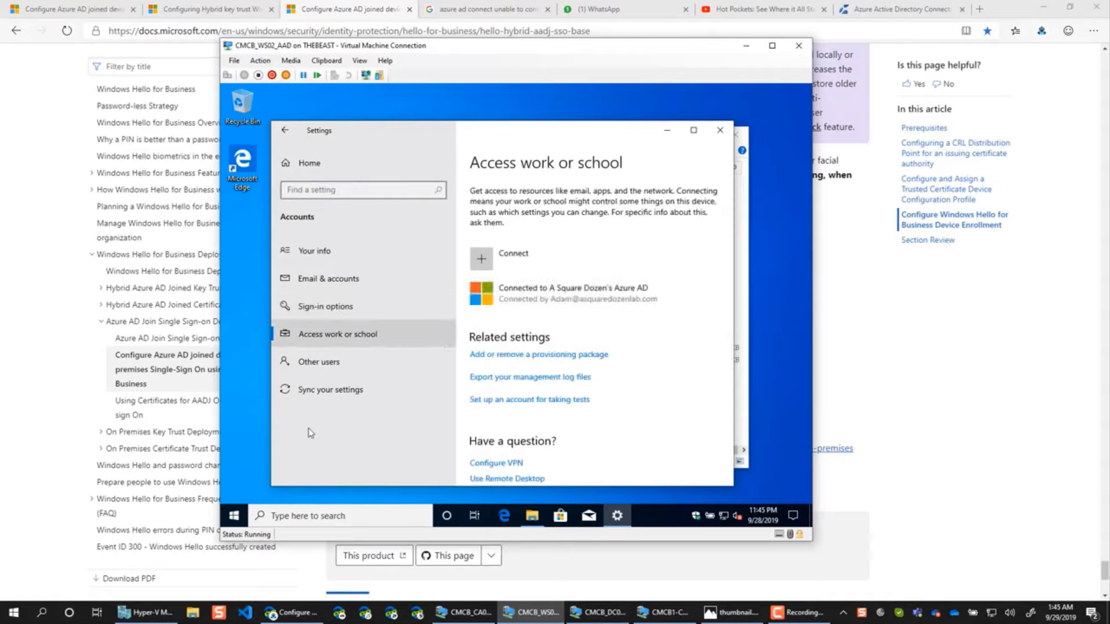
Check the computer name and workgroup details in the System window, and close both it and Settings
click(293, 514)
text(system)
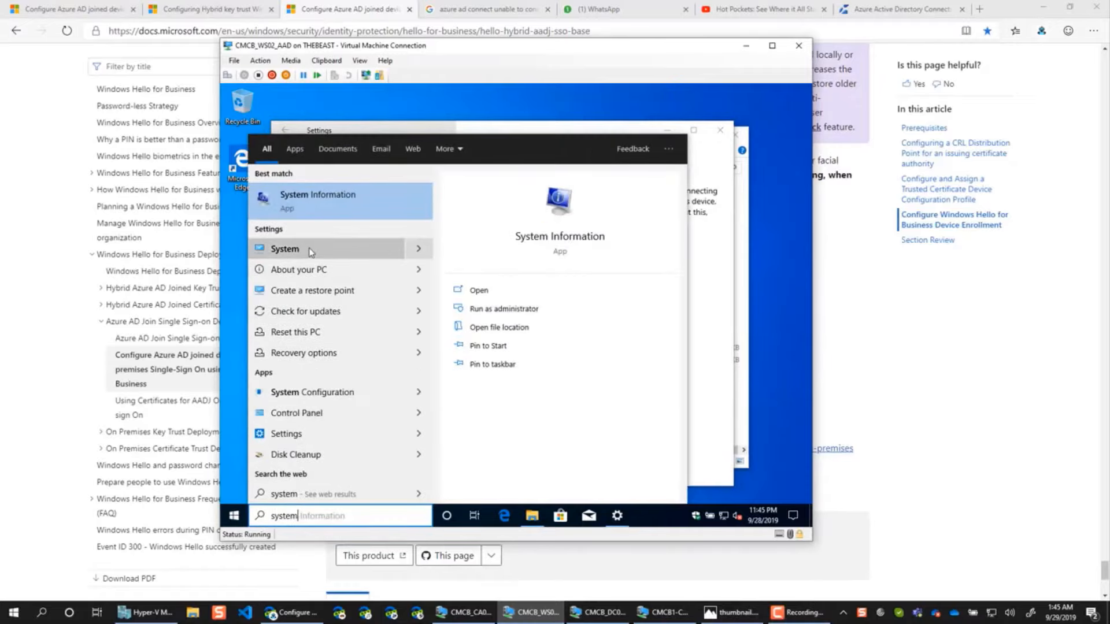
click(321, 250)
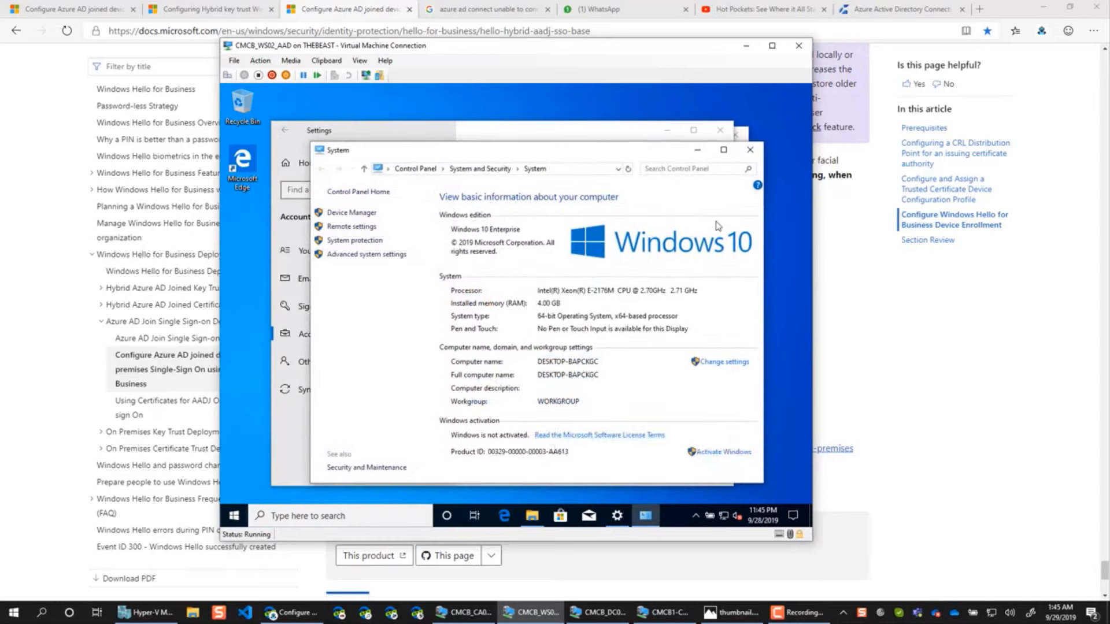
click(752, 150)
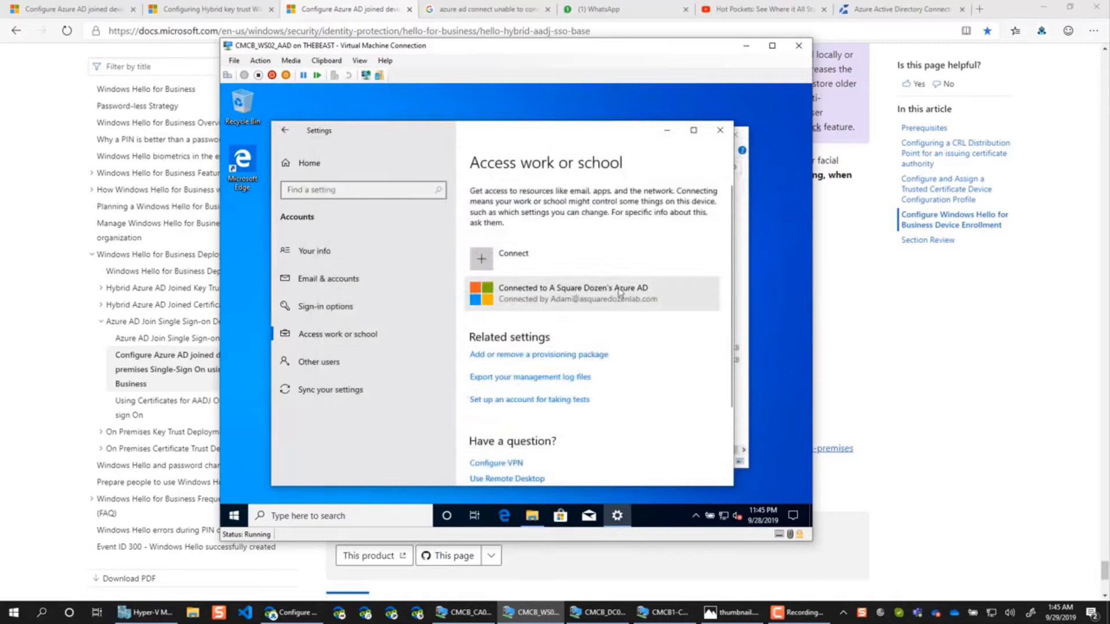
click(720, 135)
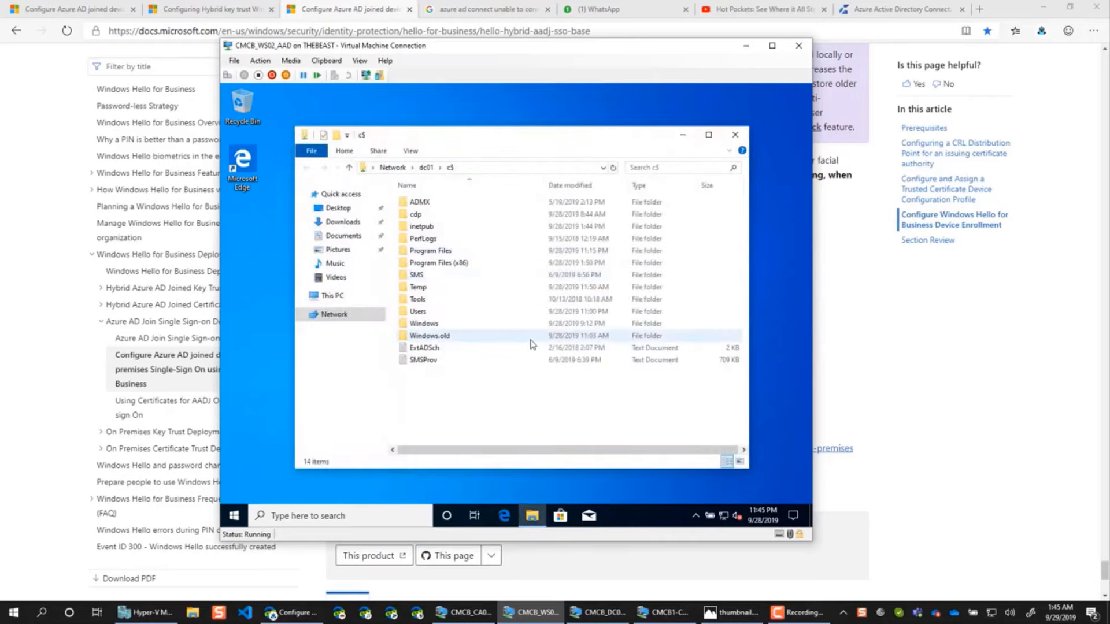
Exit the current user session on the WS02 workstation
click(234, 516)
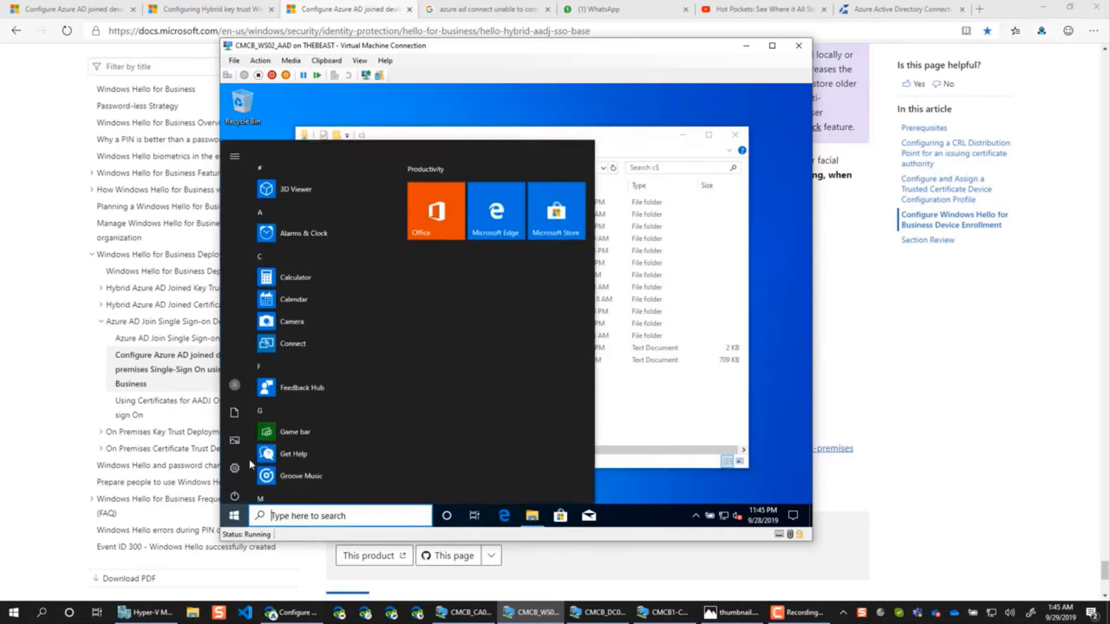
click(245, 380)
click(273, 331)
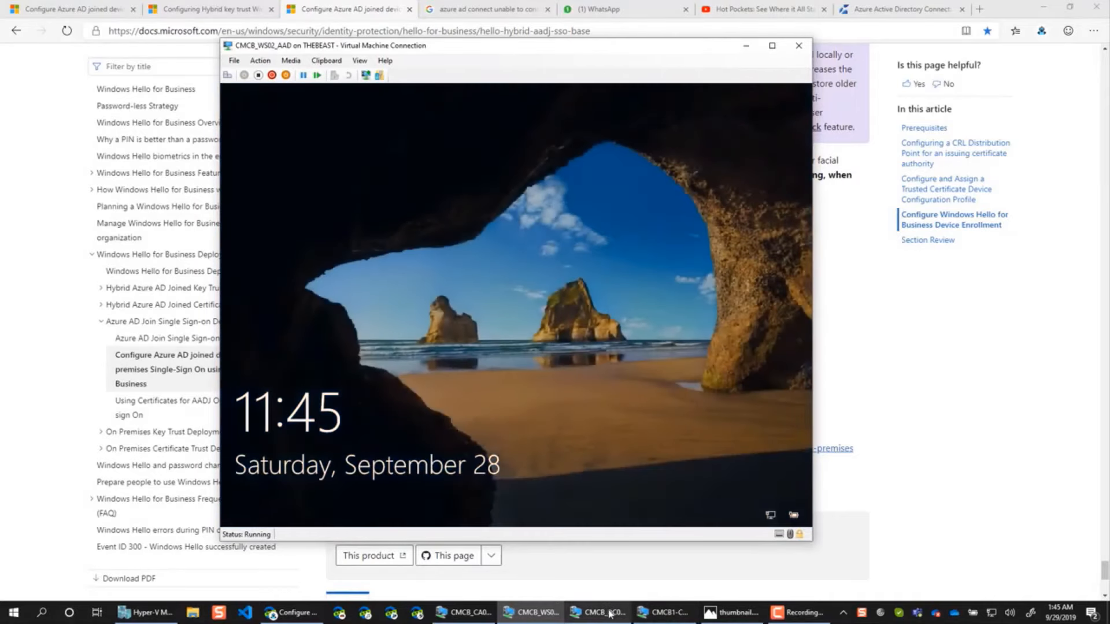
Switch to the CMCB_DC01 virtual machine, discard the open user properties, close Active Directory Users and Computers, and minimize the certificates console
click(601, 613)
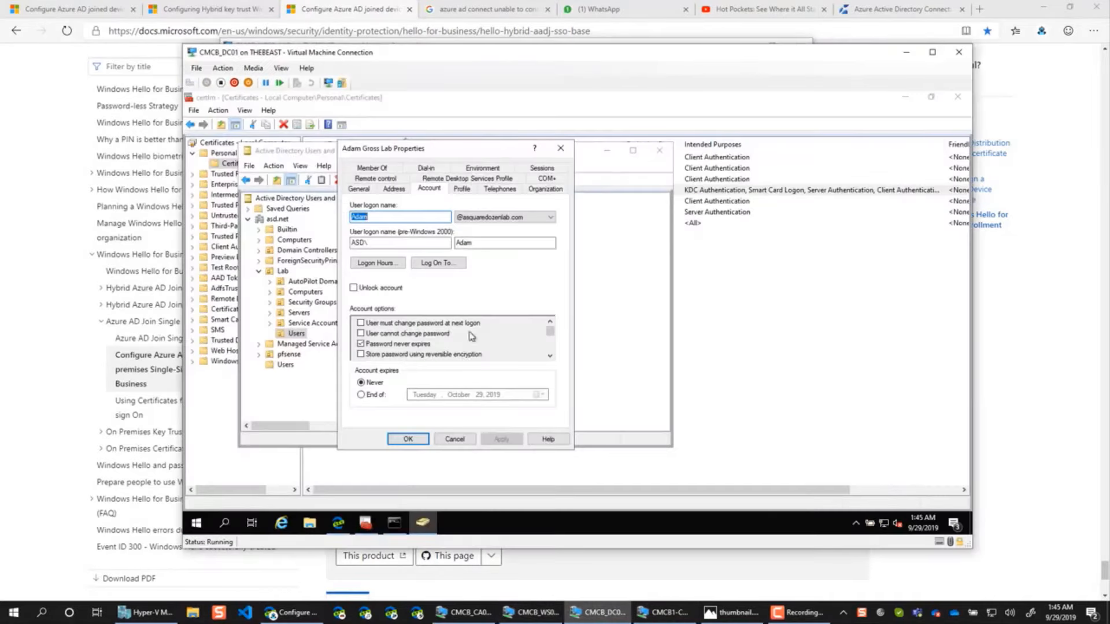
click(455, 439)
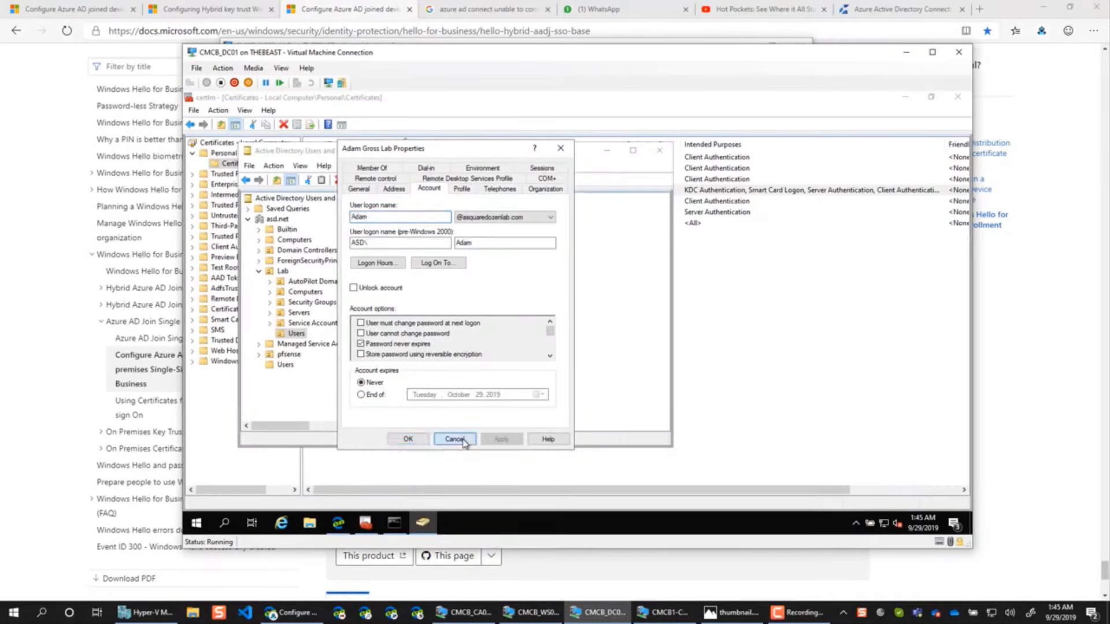
click(660, 150)
click(907, 98)
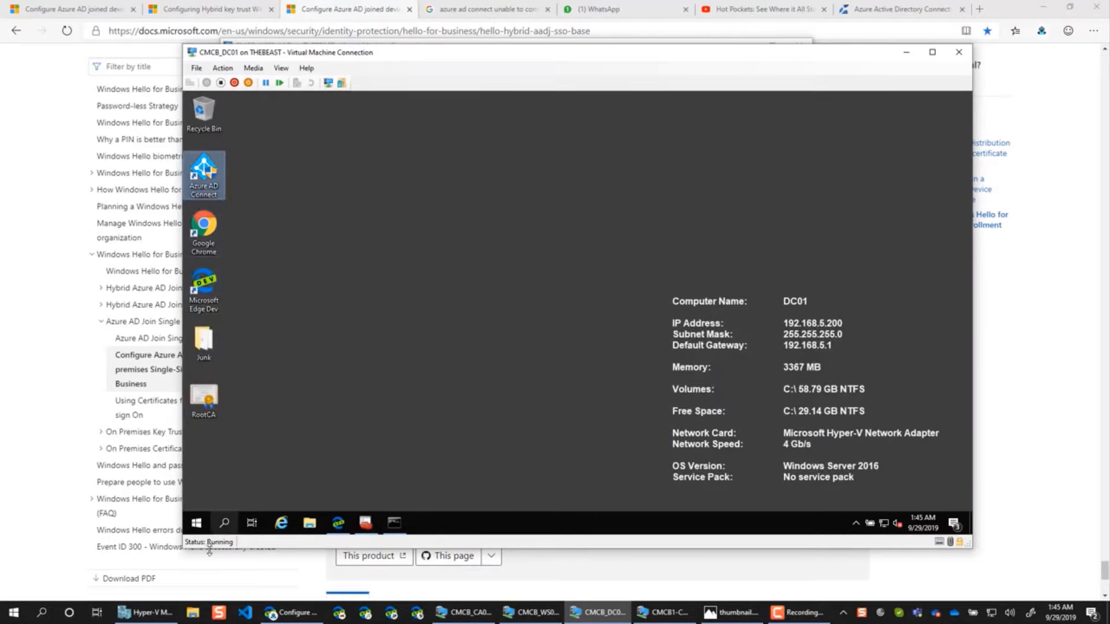
Open the Synchronization Rules Editor on DC01 and bring up the other Azure AD Connect tools
click(197, 523)
click(277, 330)
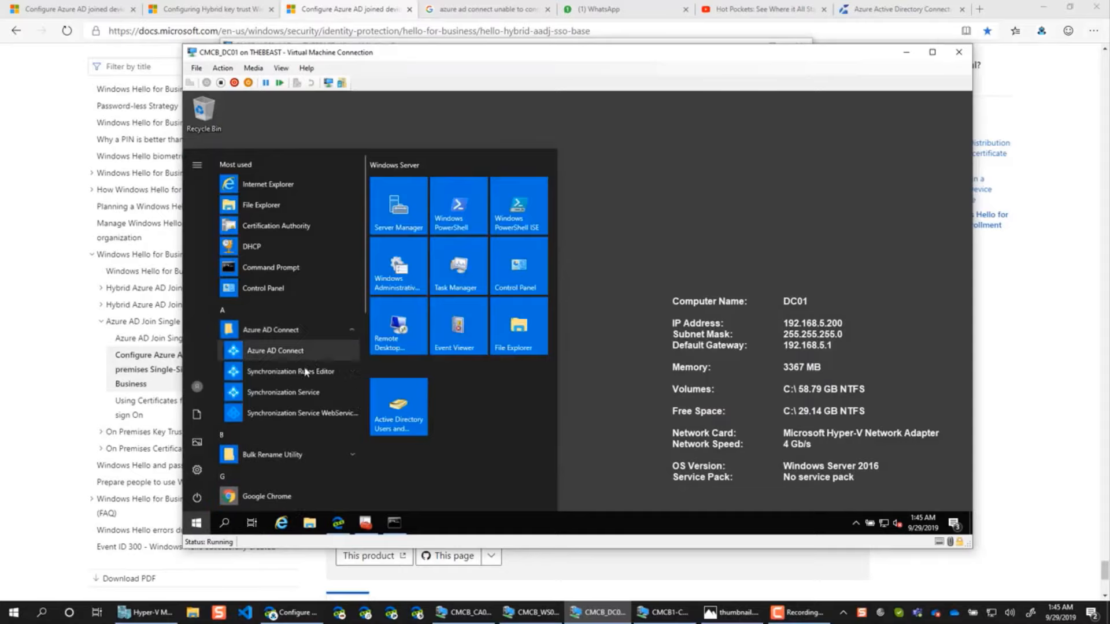
click(291, 372)
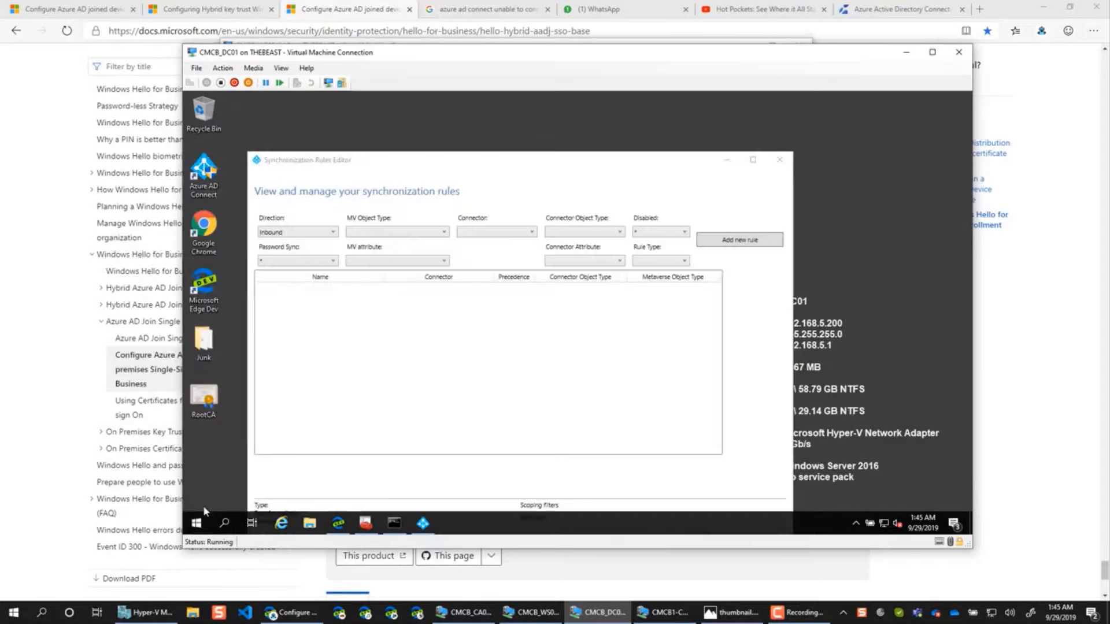
click(196, 522)
click(271, 330)
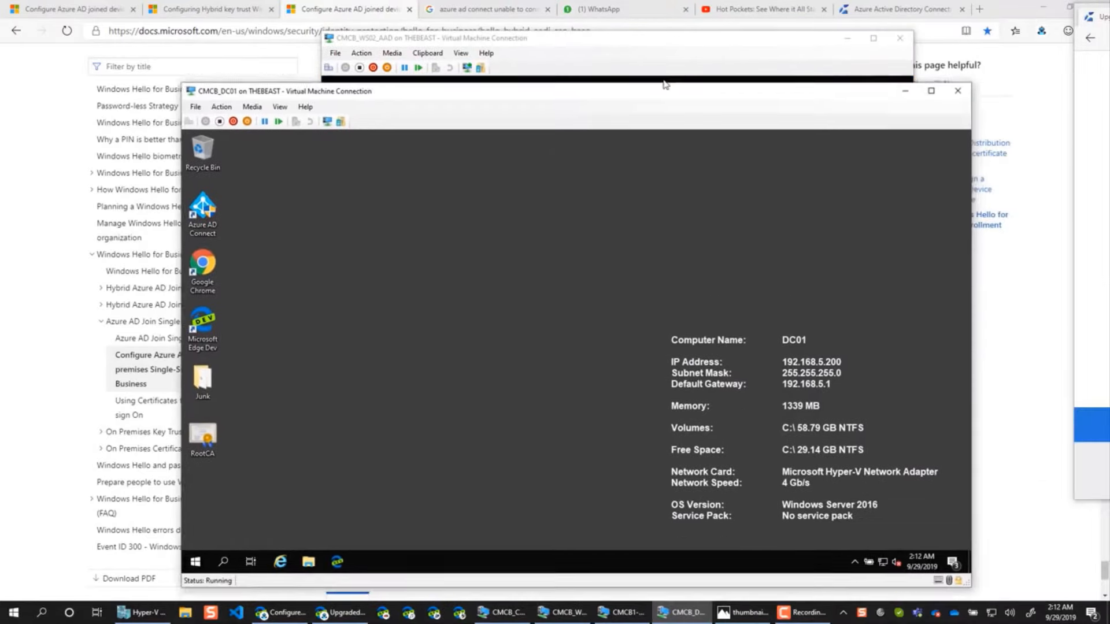
Bring the CMCB_DC01 virtual machine window fully into view and open Active Directory Users and Computers
drag(665, 85, 652, 56)
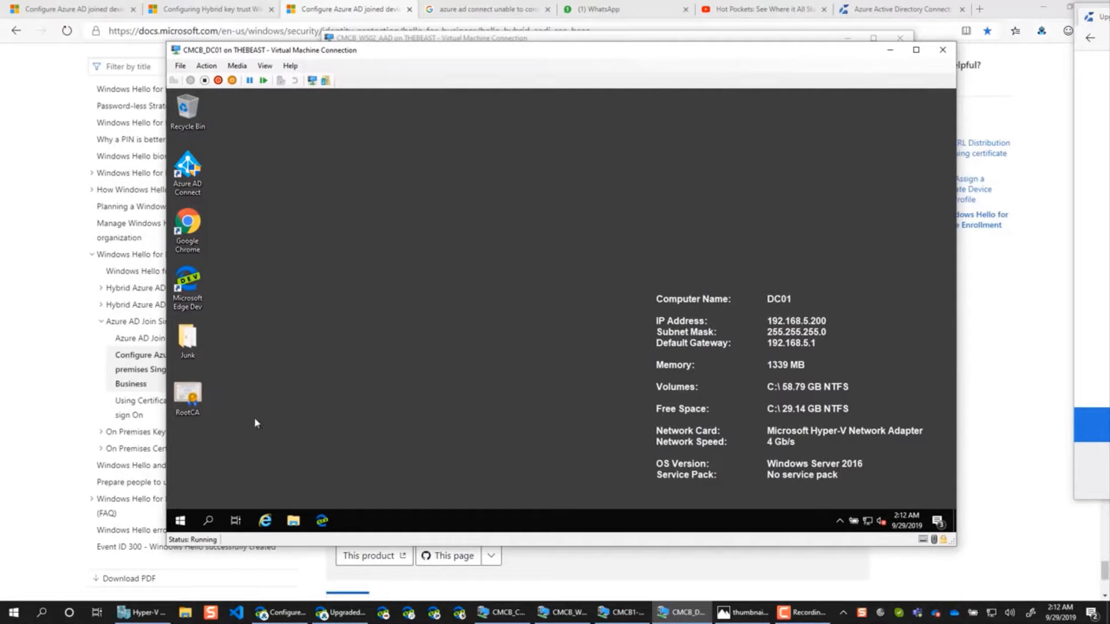
click(180, 522)
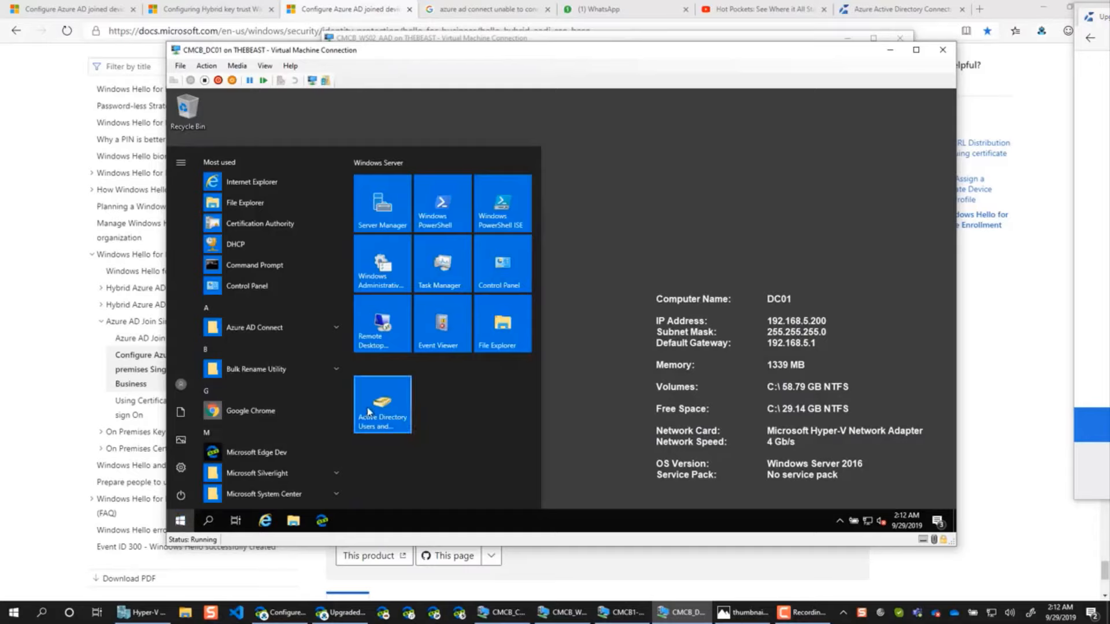
right_click(387, 397)
click(388, 396)
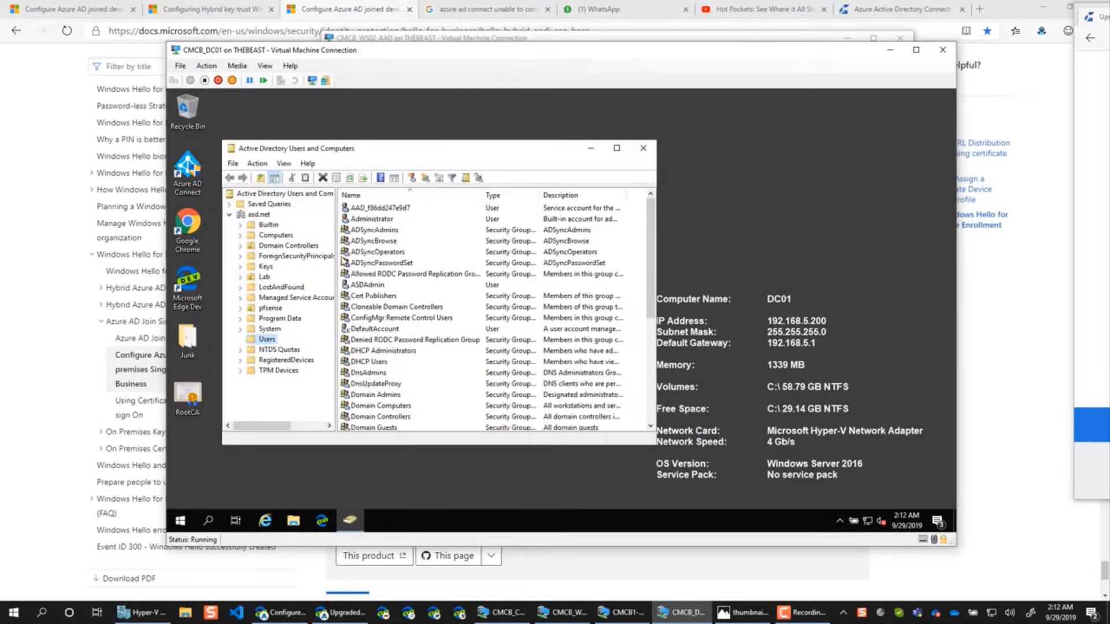
Examine the membership of the Key Admins group in the Users container, widening the name column, and close its properties without changes
scroll(402, 375, down, 4)
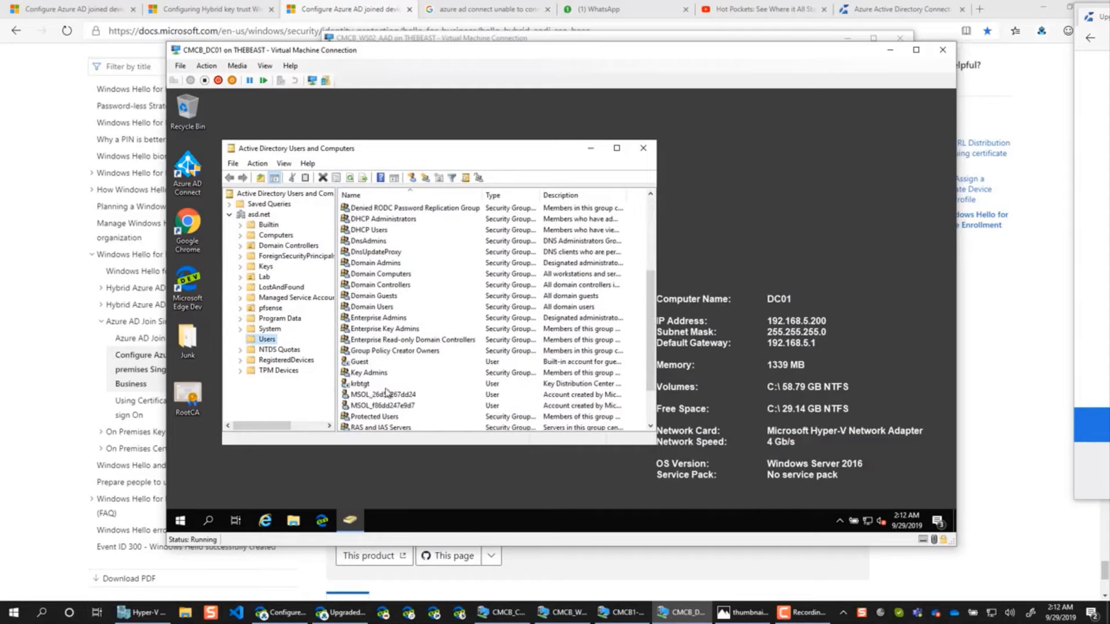
click(378, 373)
double_click(375, 374)
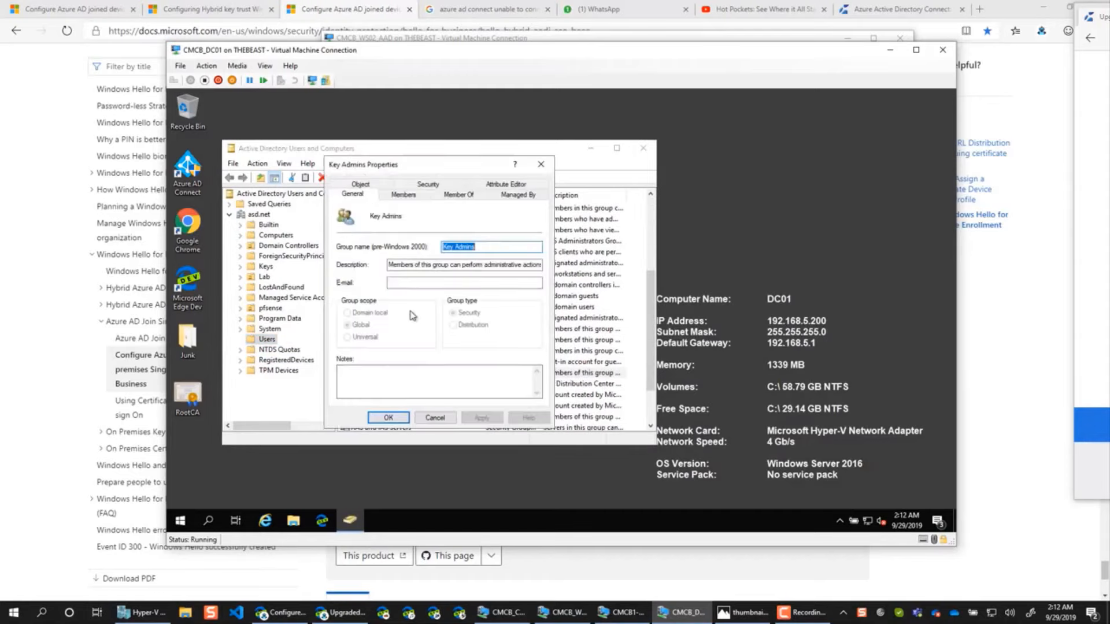
click(404, 195)
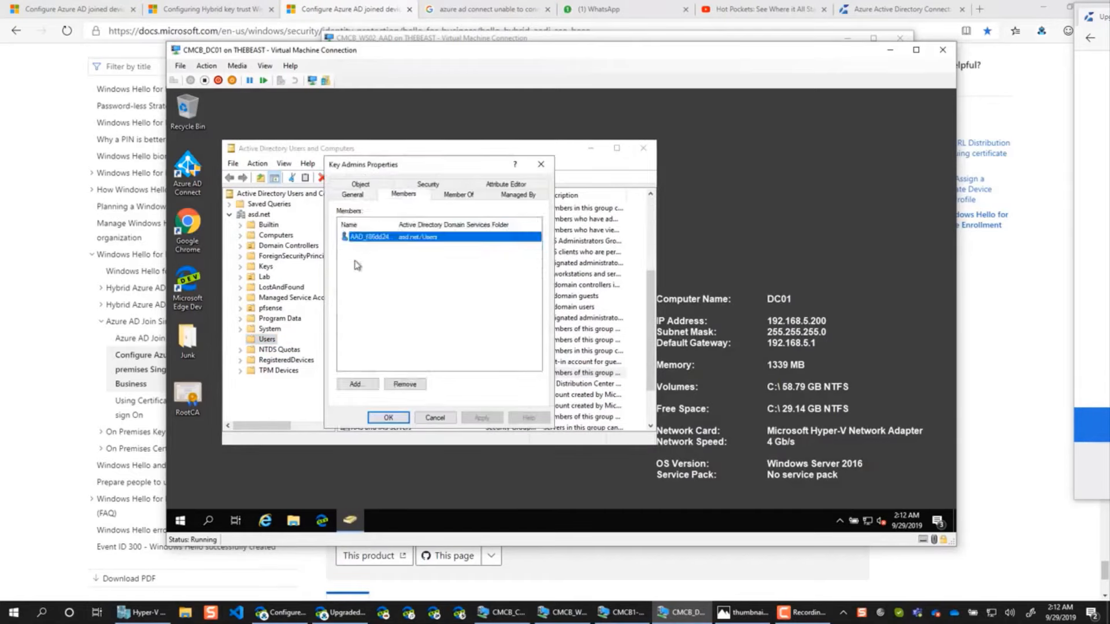
double_click(396, 224)
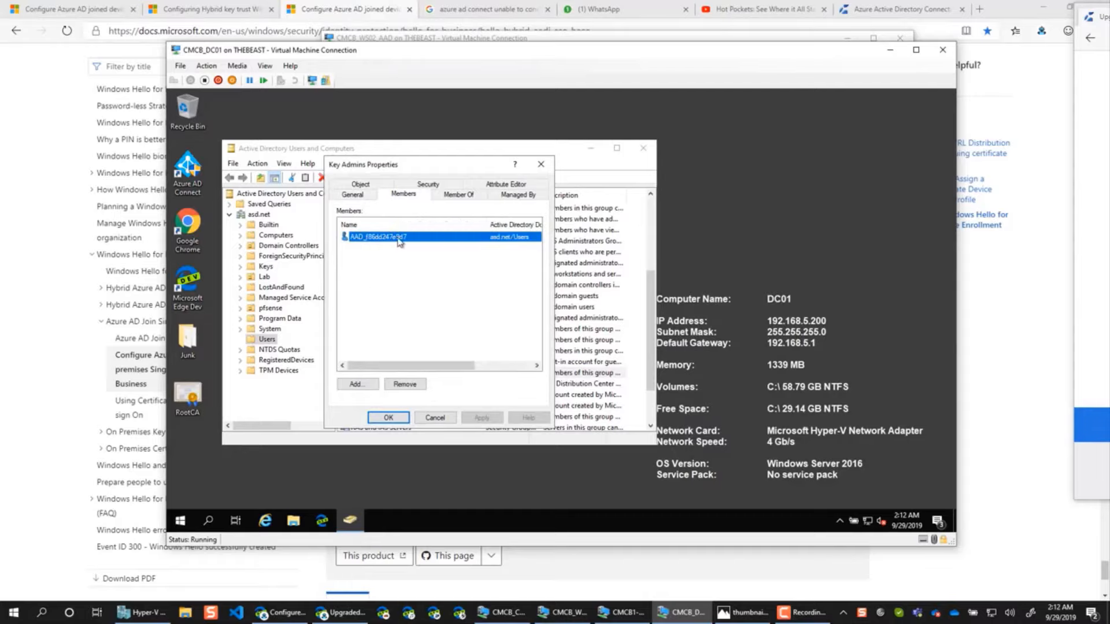
click(444, 417)
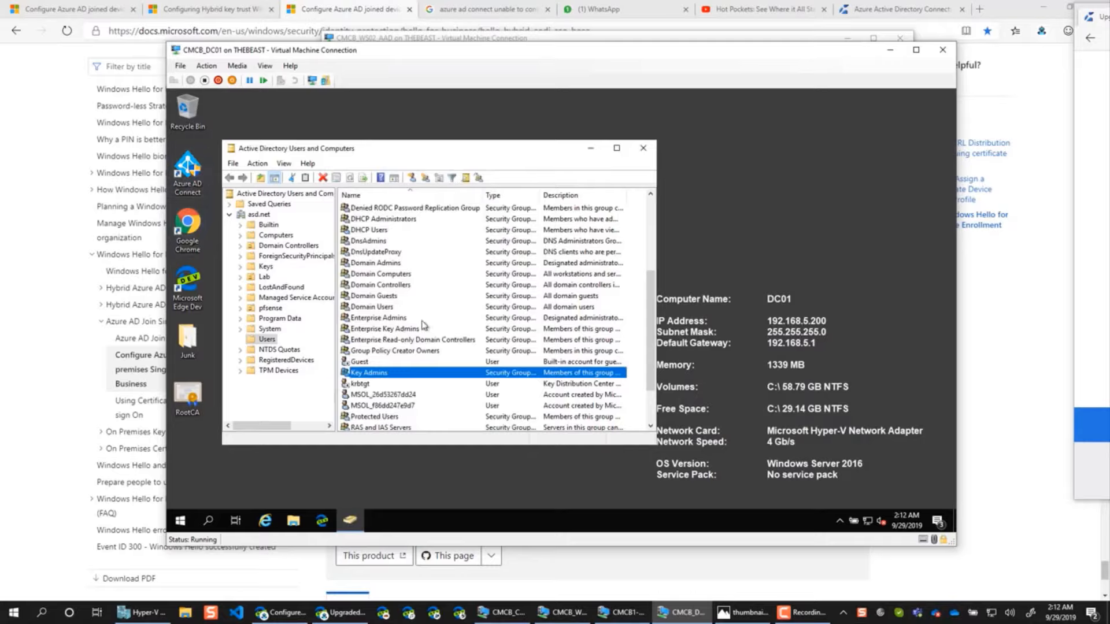
Open Ldp on DC01 and bind to the directory as the currently logged on user
click(184, 520)
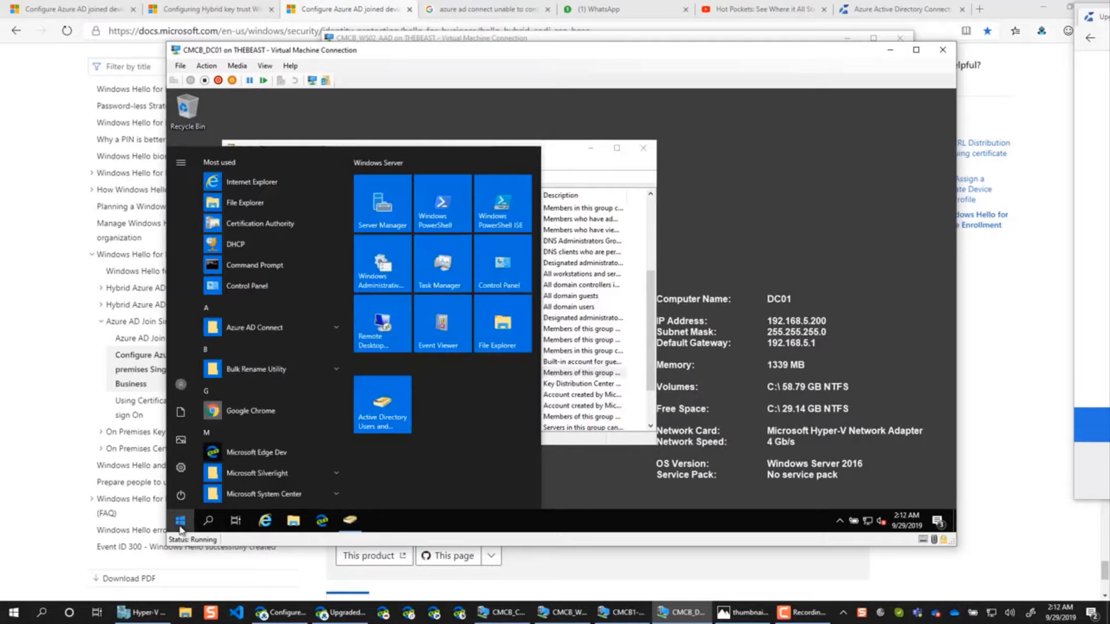
text(ldp)
click(267, 210)
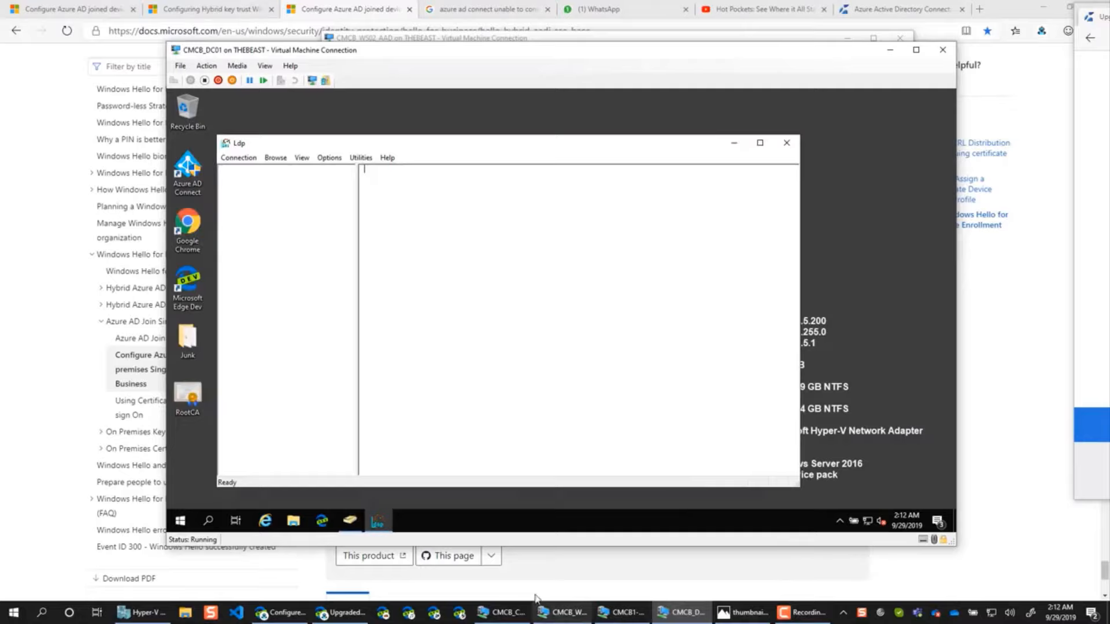
click(238, 158)
click(240, 192)
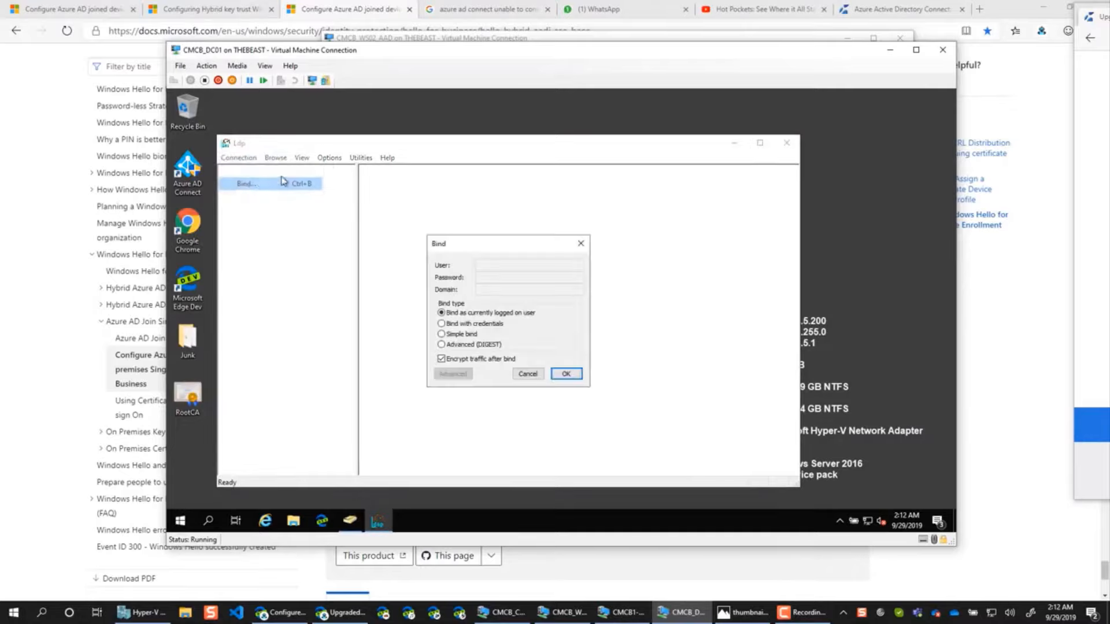
click(565, 374)
Show the directory tree in Ldp and expand the DC=asd,DC=net root
click(329, 158)
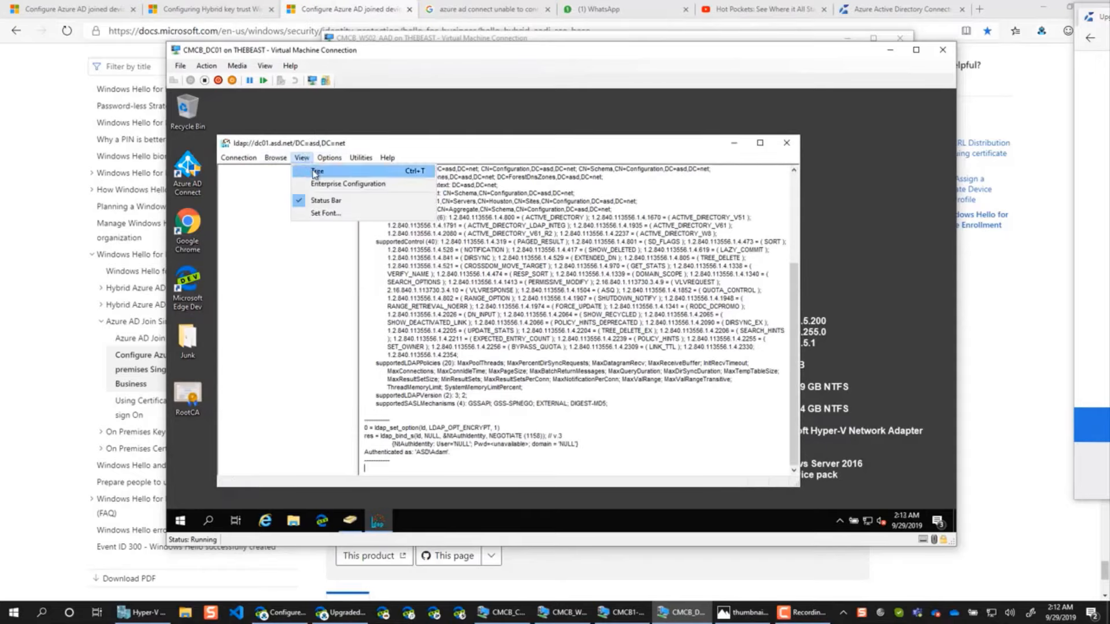
click(309, 170)
click(604, 330)
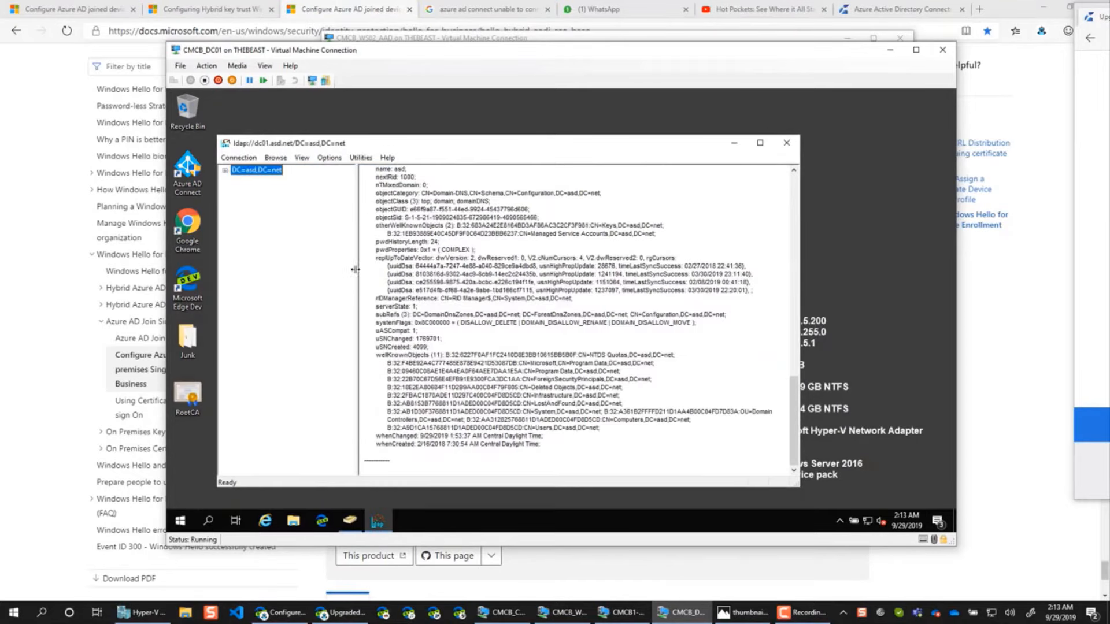
click(226, 170)
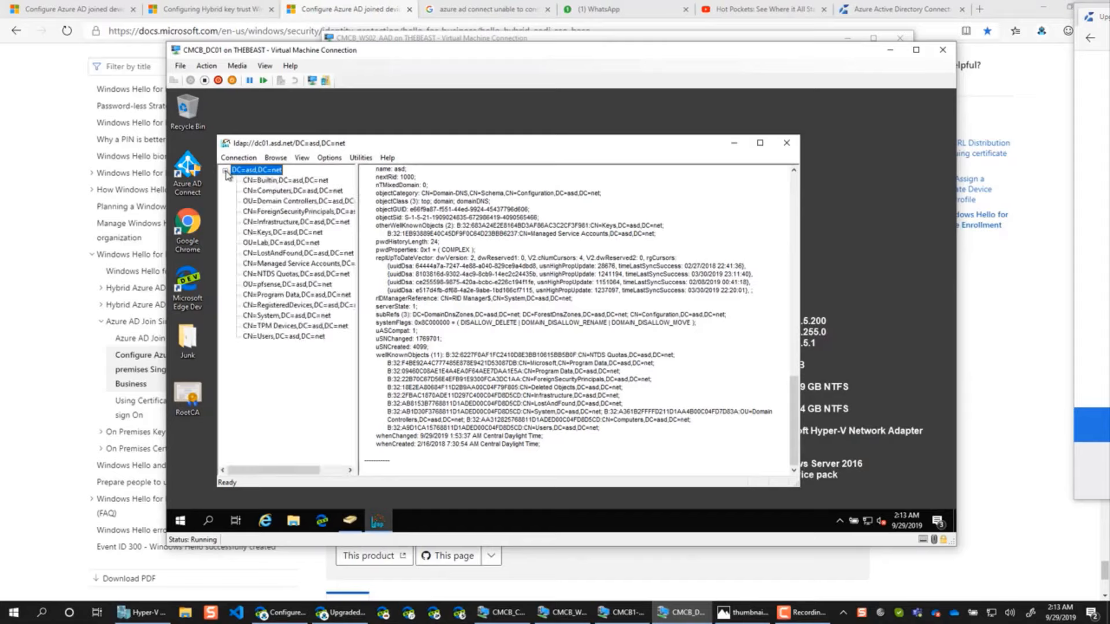
Load the lab user's object under OU=Users,OU=Lab and examine its msDS-KeyCredentialLink attribute and key entries
double_click(283, 244)
double_click(289, 306)
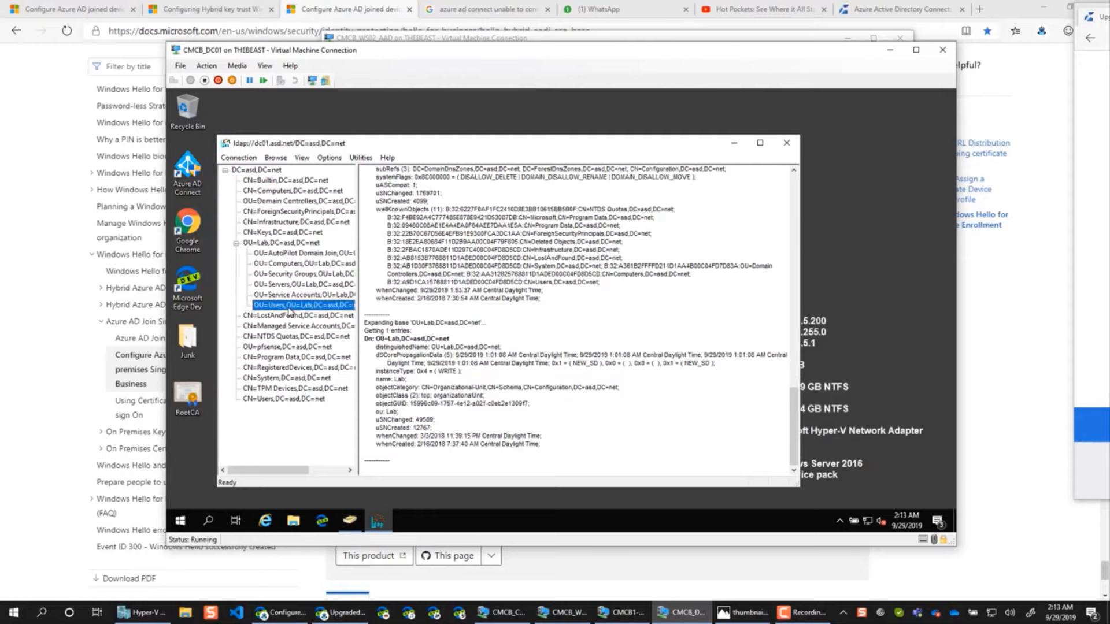
double_click(310, 315)
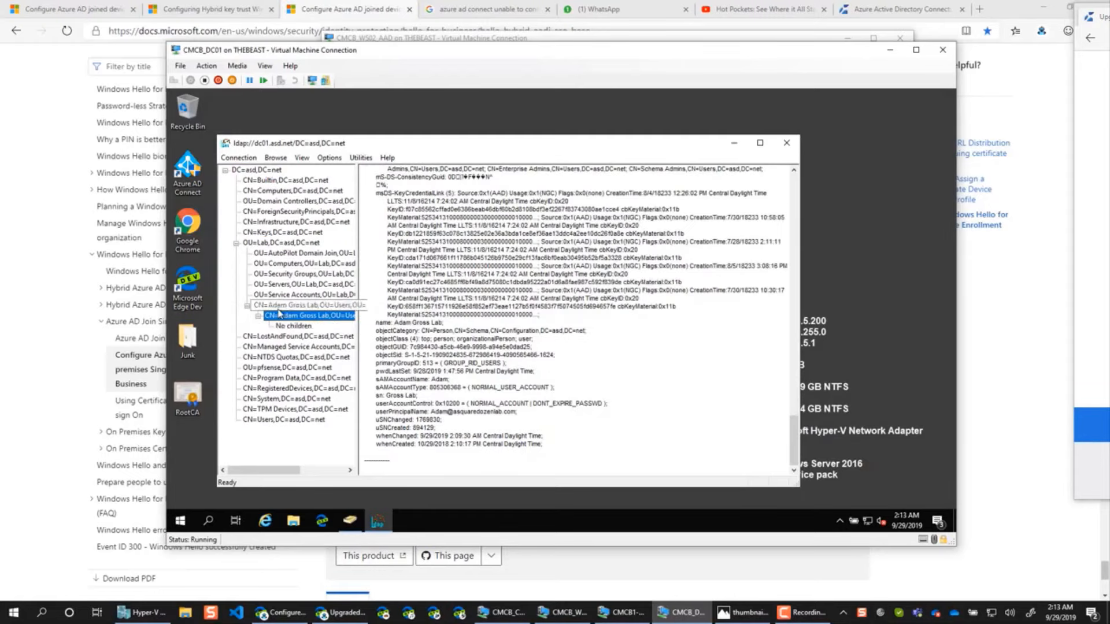
drag(377, 194, 440, 195)
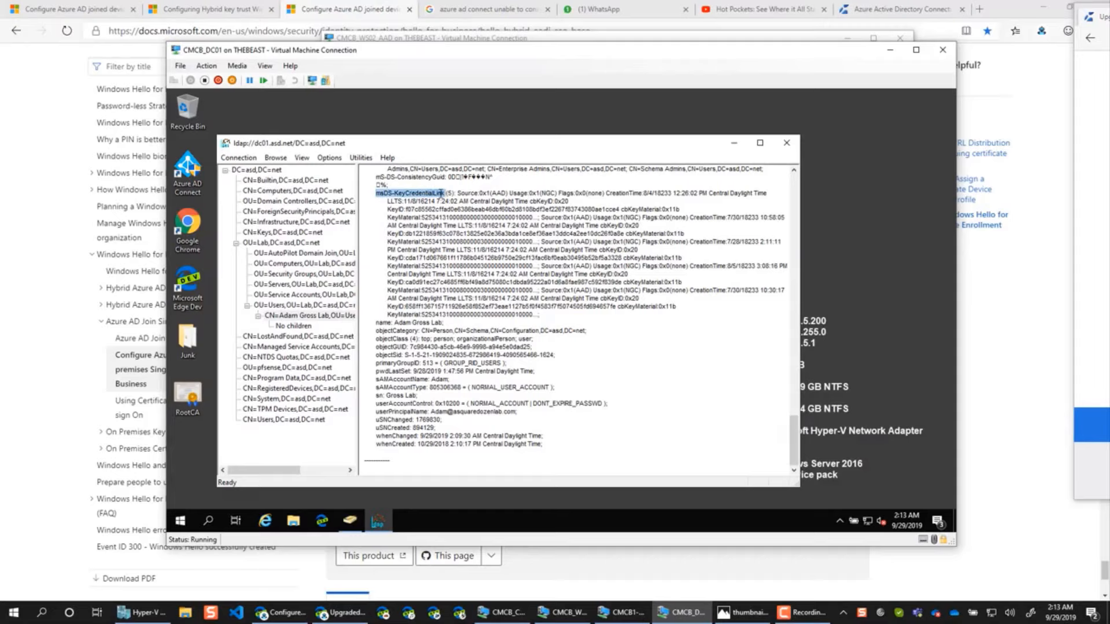
drag(454, 194, 567, 314)
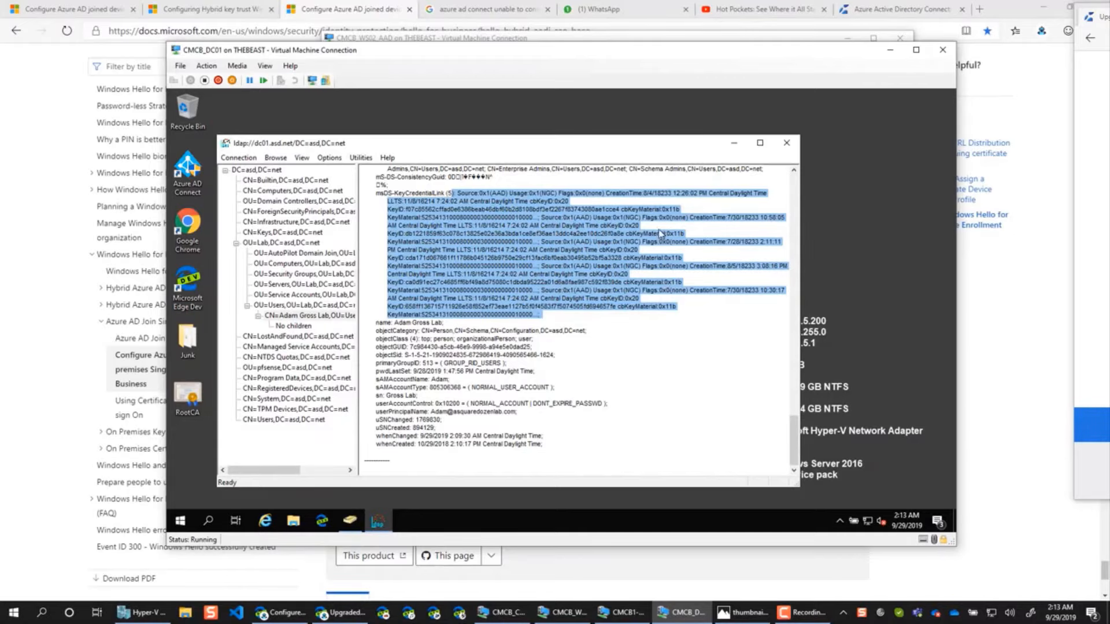
Minimize Ldp, Active Directory Users and Computers, and the CMCB_DC01 virtual machine window
click(733, 144)
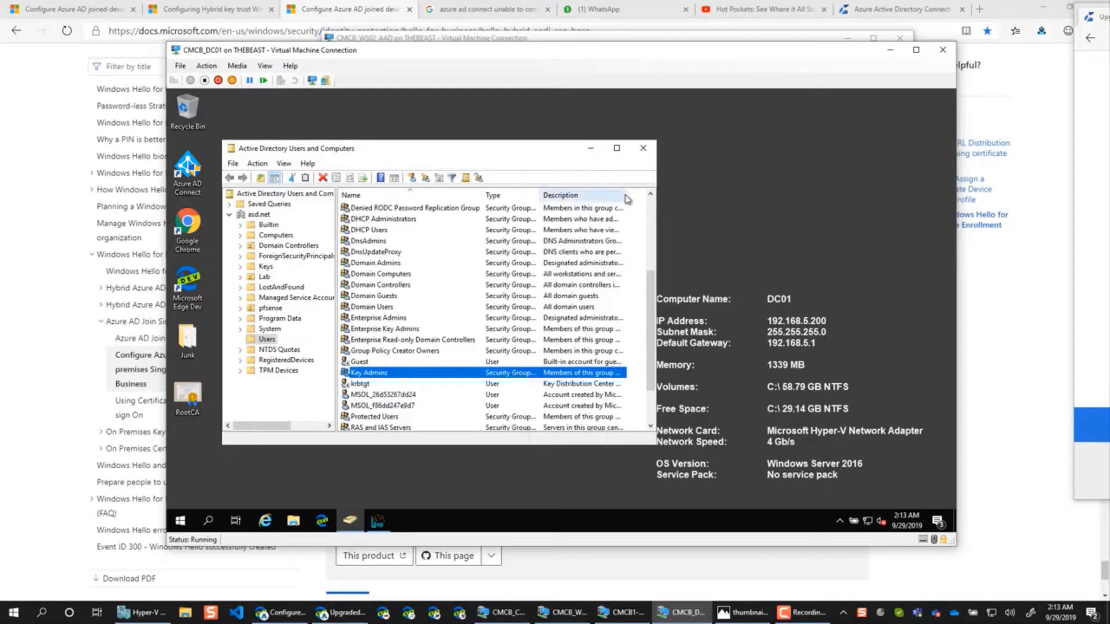
click(591, 149)
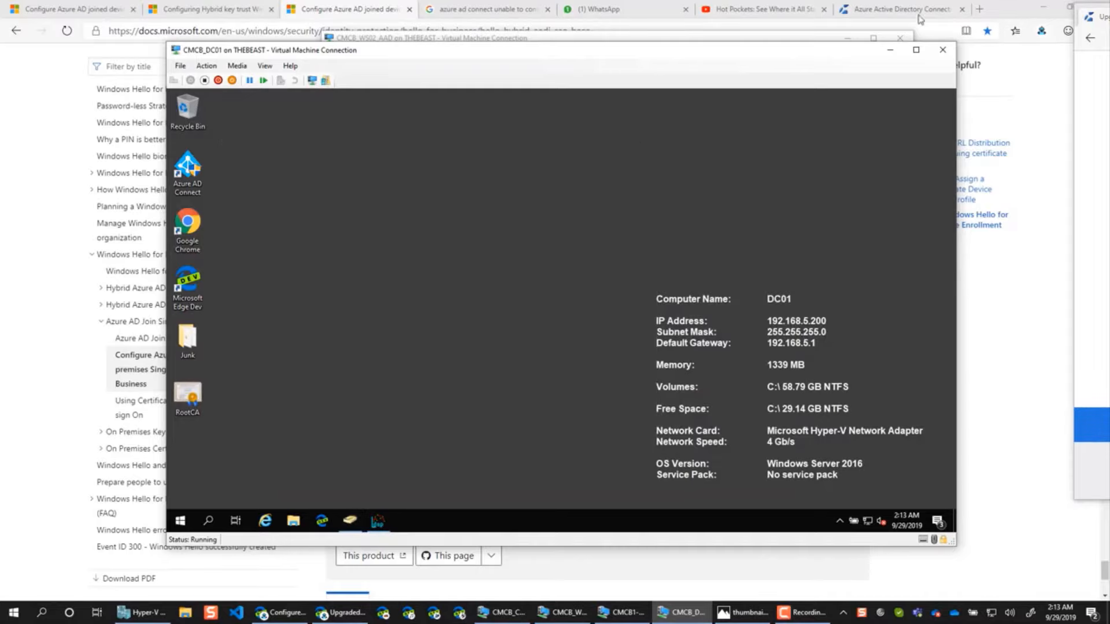
click(888, 53)
Sign in to the CMCB_WS02_AAD virtual machine as the lab user by entering the Windows Hello PIN
click(578, 361)
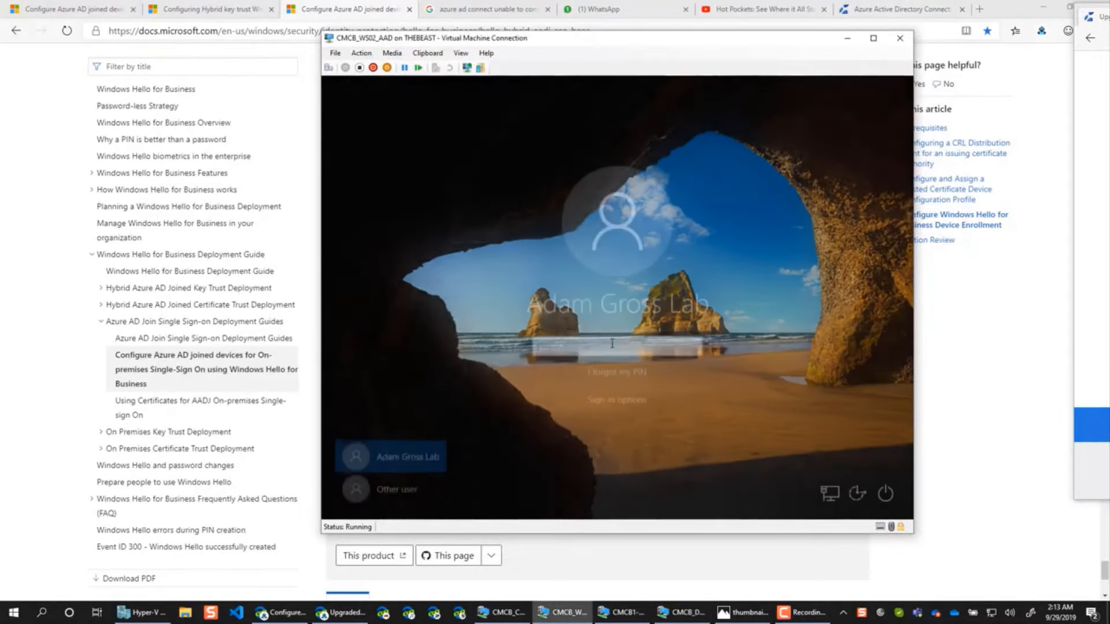
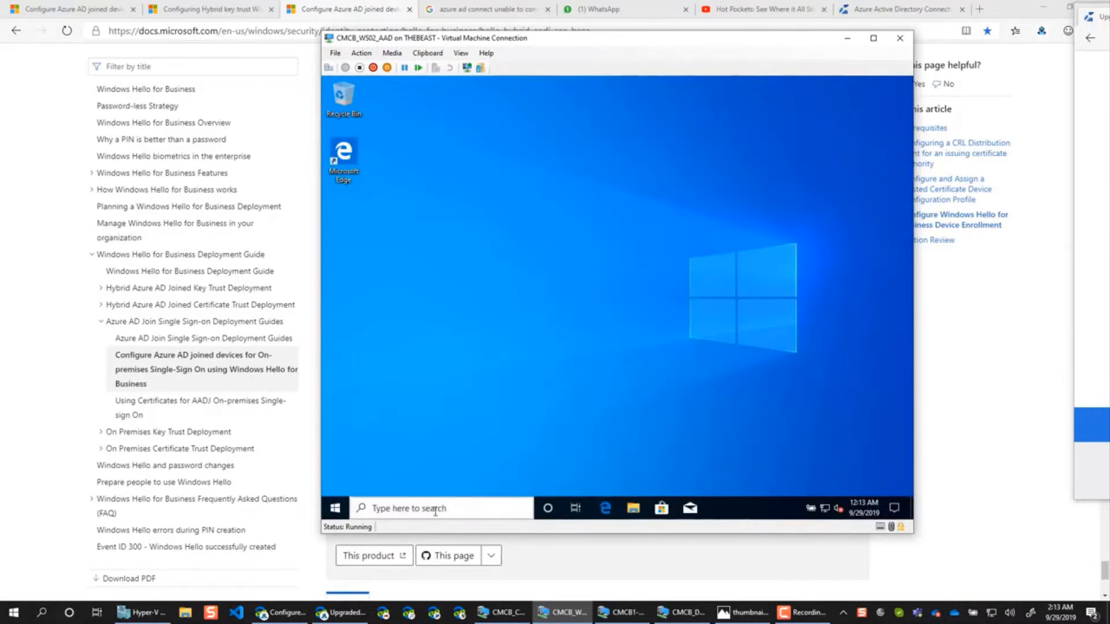
Open the \\dc01\c$ administrative share from WS02 to test on-premises single sign-on
click(435, 511)
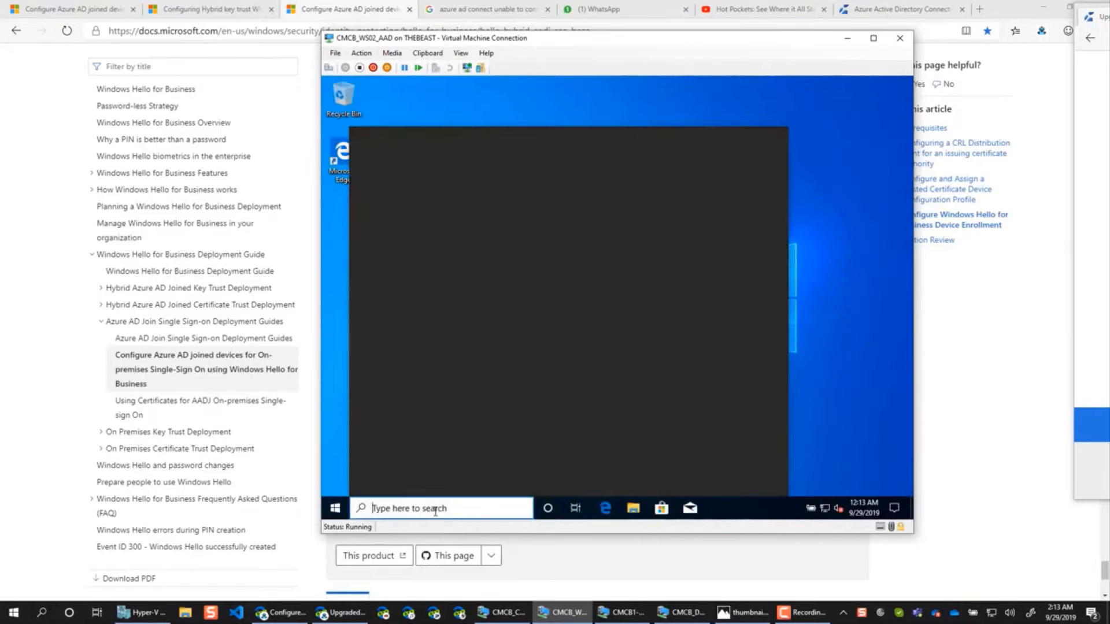
text(\\cm)
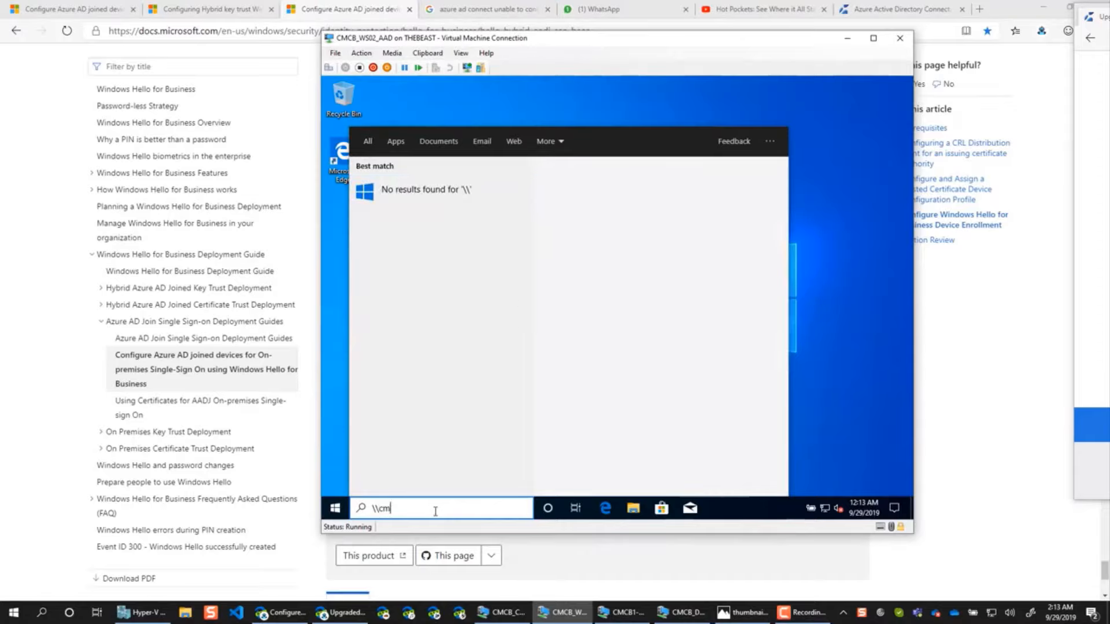
key(BackSpace)
key(BackSpace)
key(BackSpace)
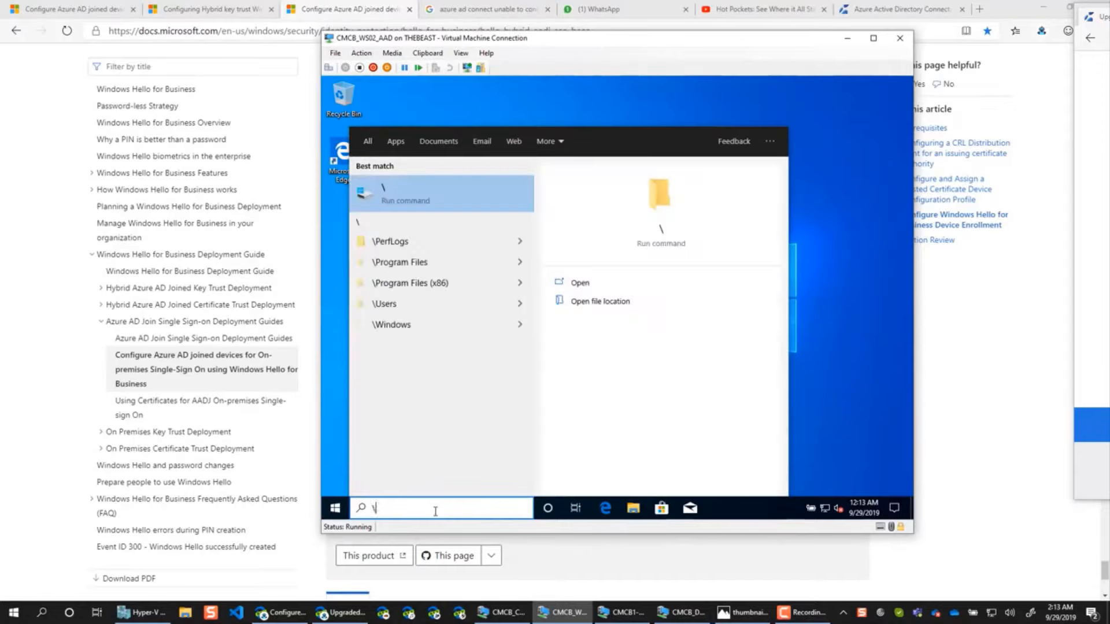
text(\dd)
text(0)
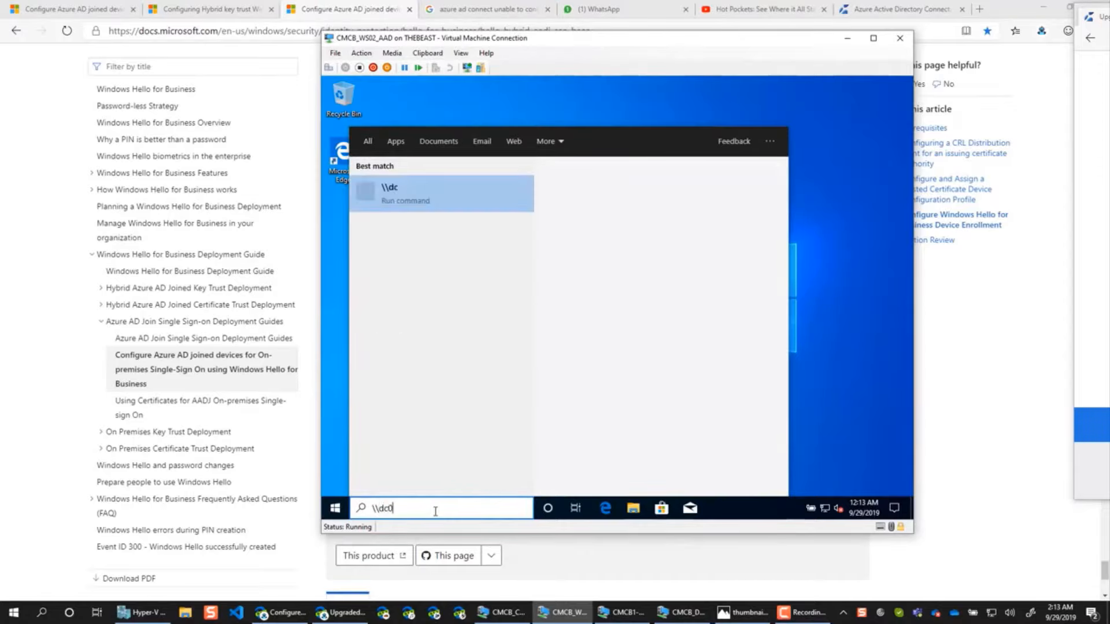
text(1\)
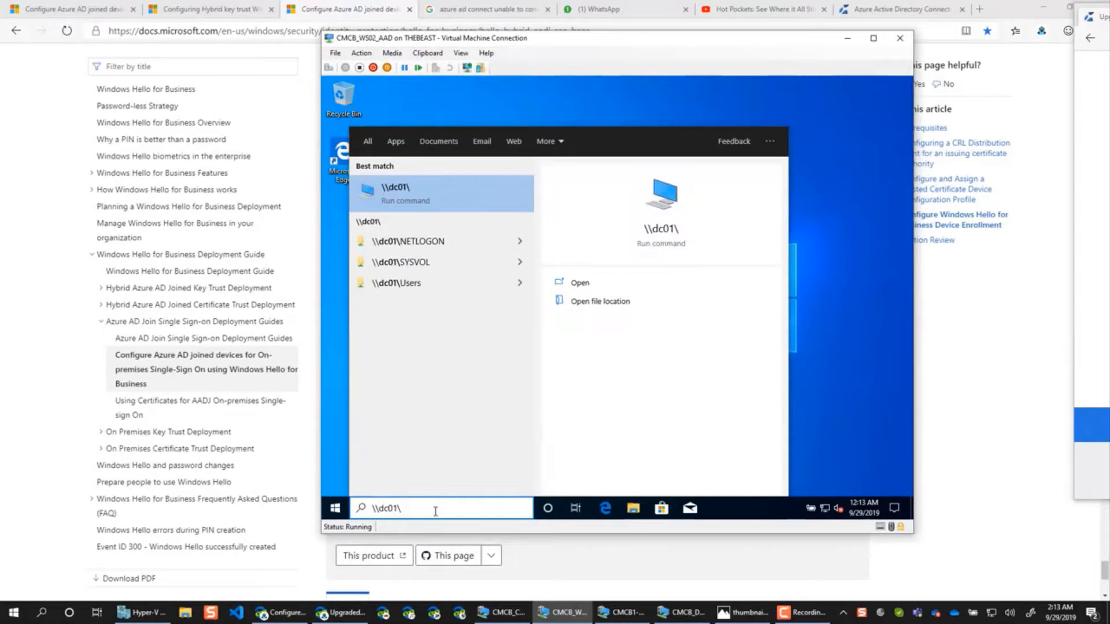
text(c$)
key(Return)
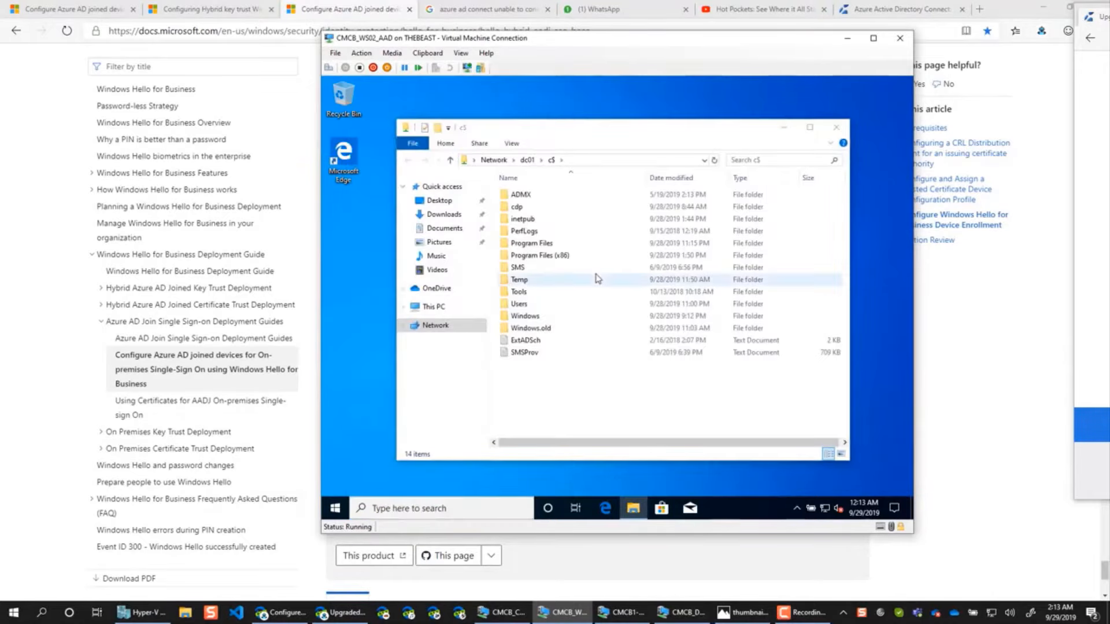
click(335, 509)
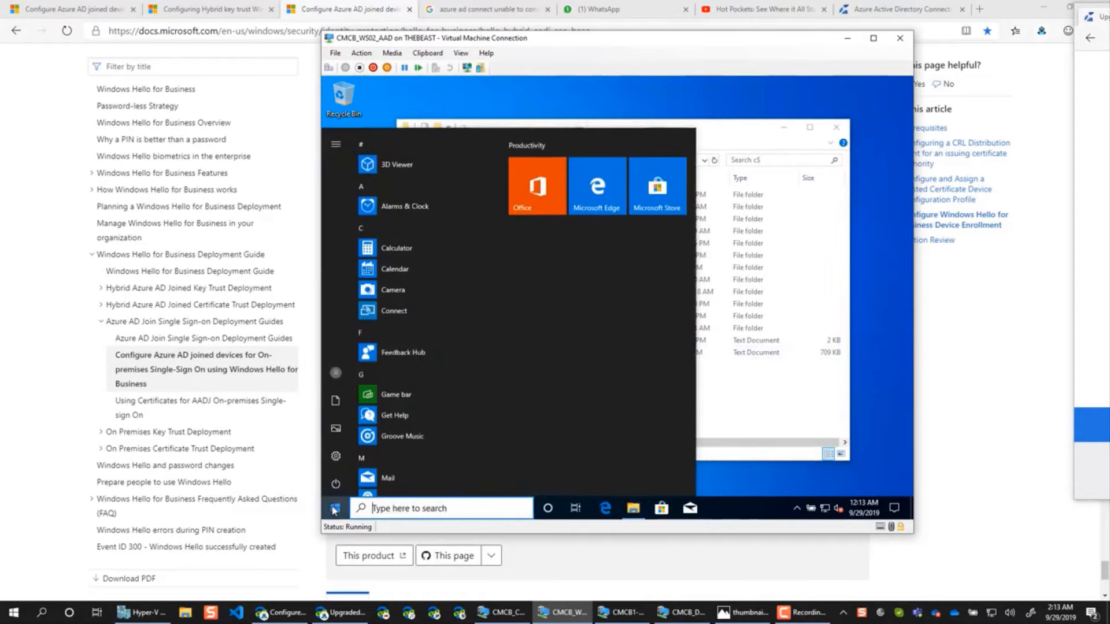
click(335, 509)
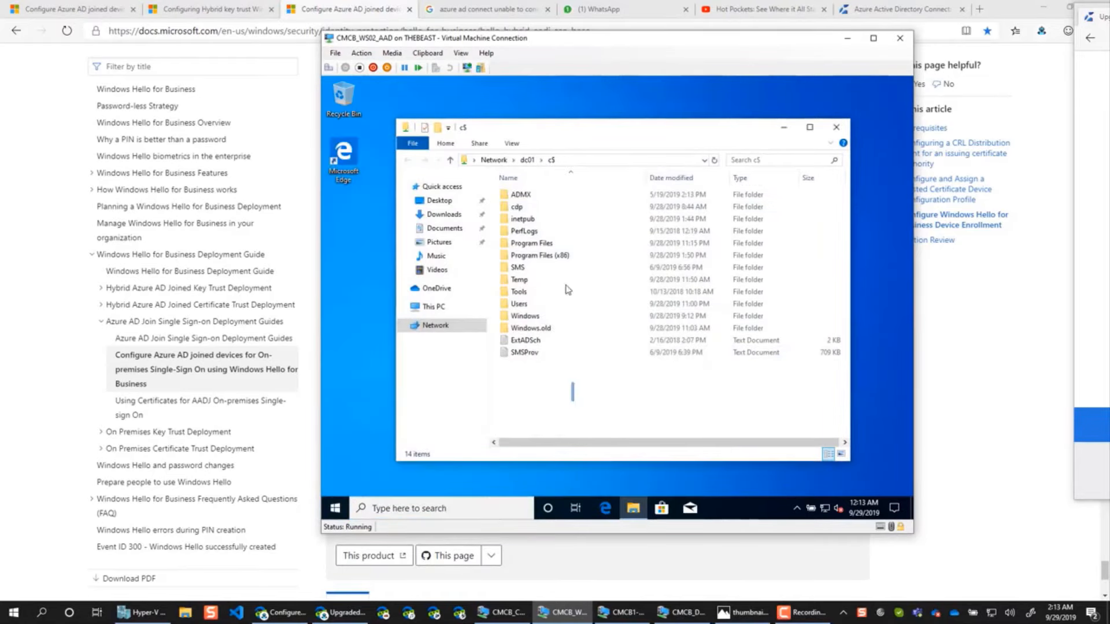
Open the local computer certificates console, certlm.msc, on WS02 and approve its elevation
click(463, 507)
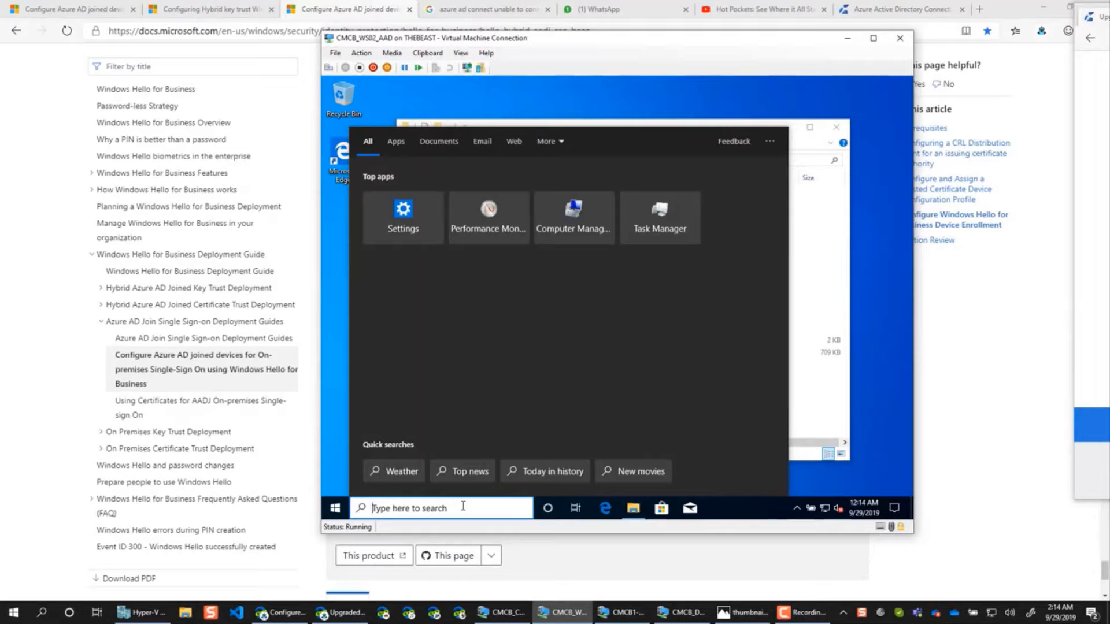
text(ce)
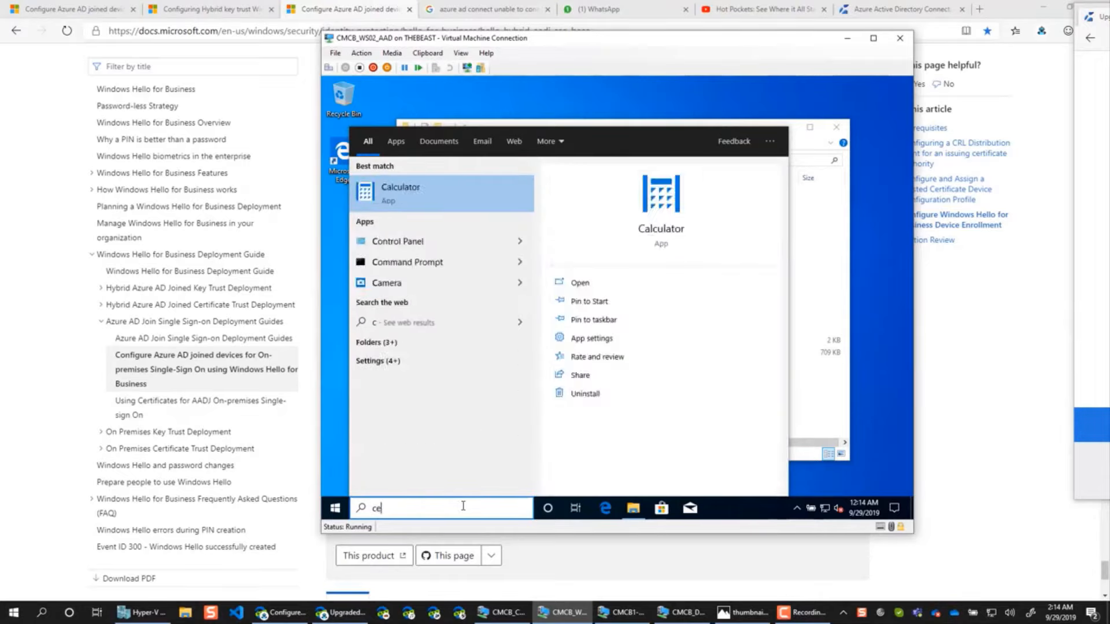
text(rtlm)
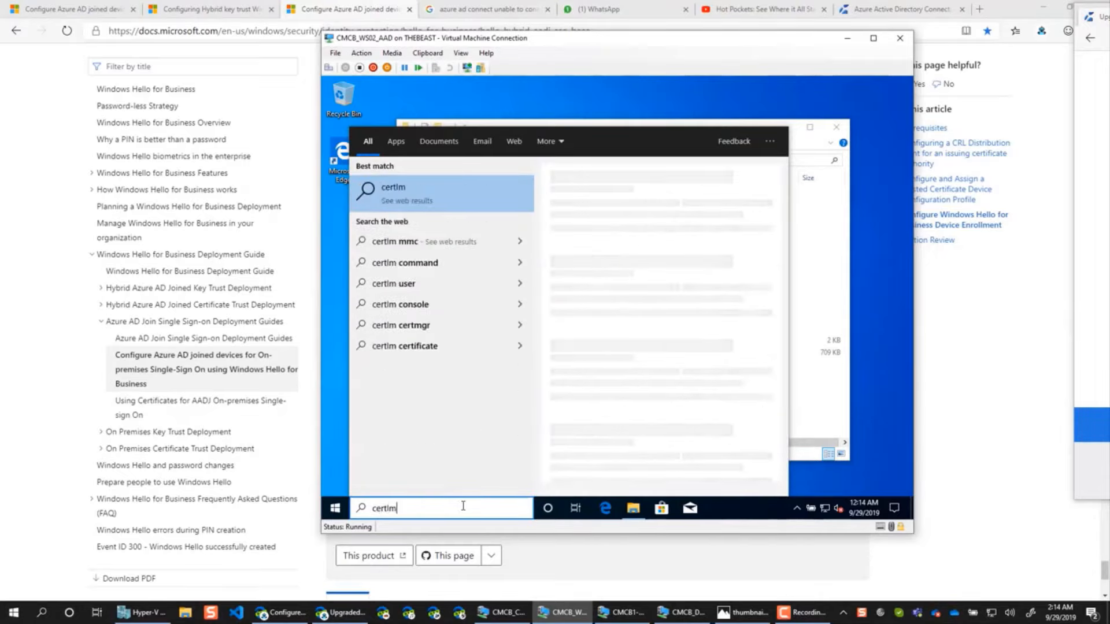
text(.msc)
key(Return)
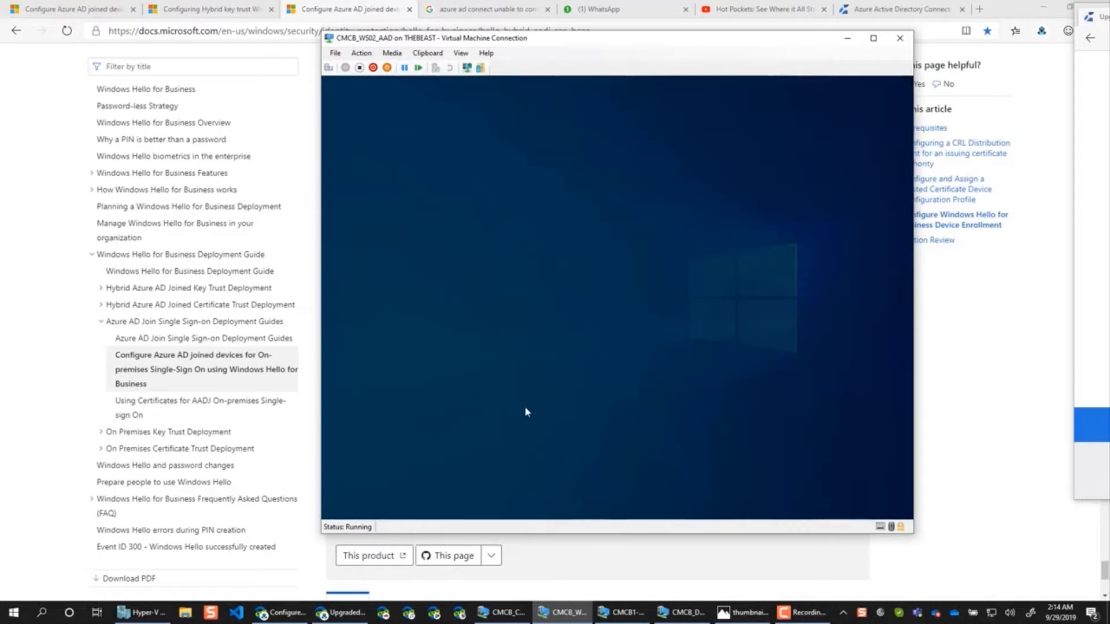
click(549, 367)
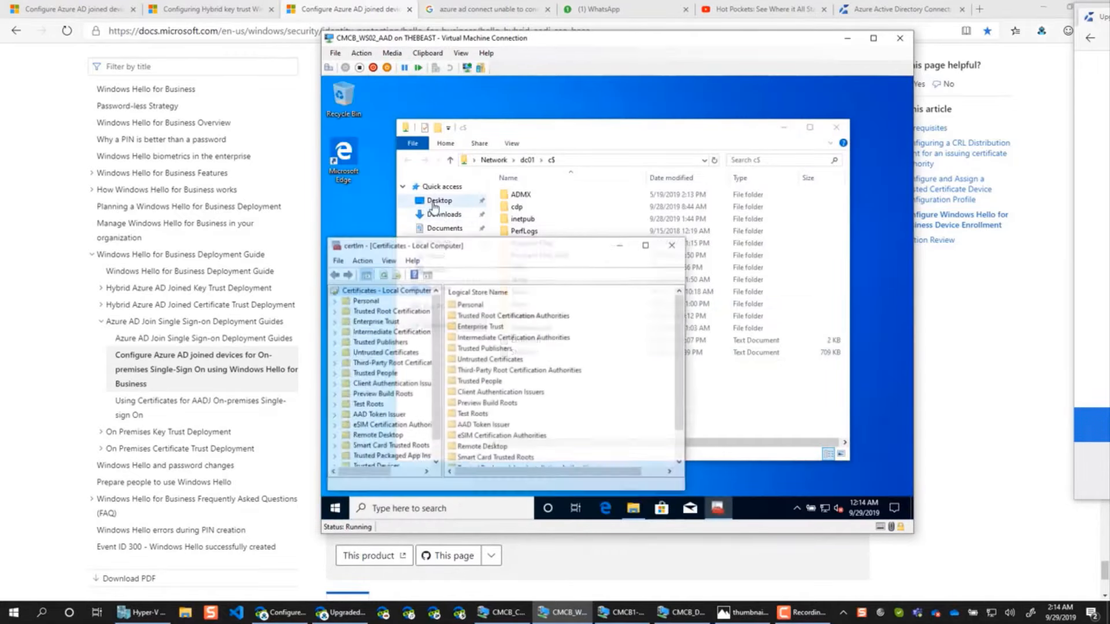
Check the ASDLabCA certificate under Trusted Root Certification Authorities, and close the certificates console and the c$ share window
double_click(368, 312)
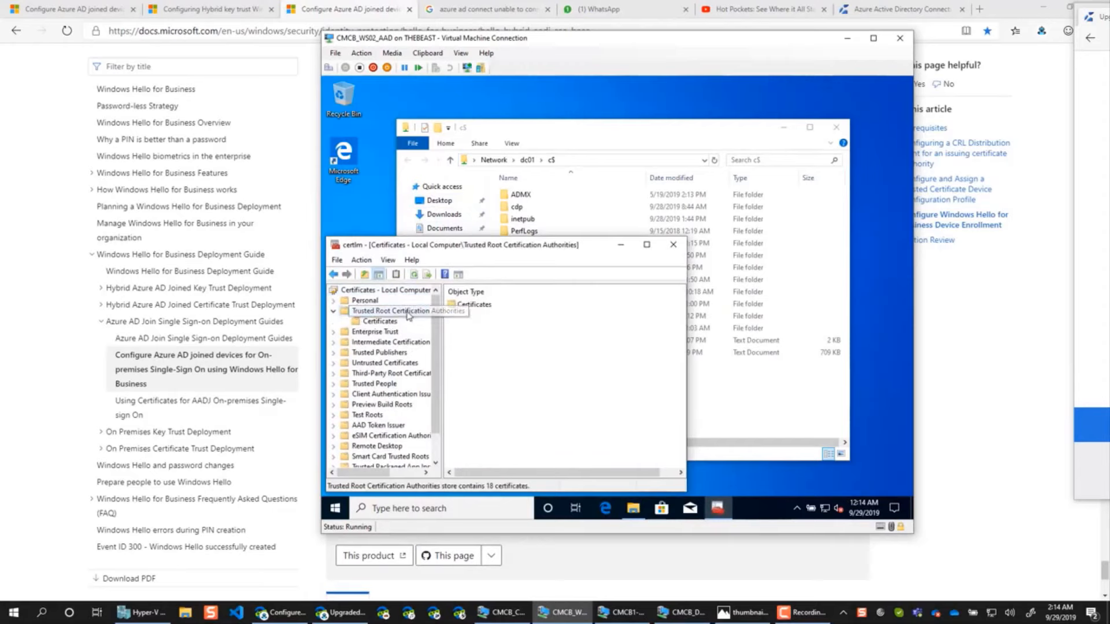
click(390, 322)
click(480, 305)
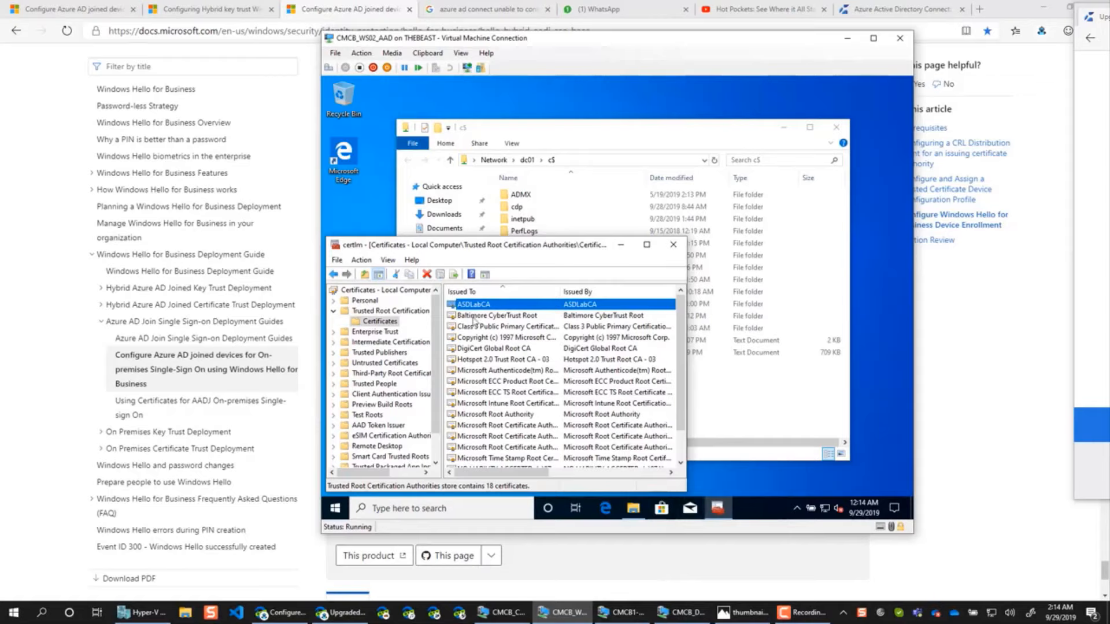
drag(517, 245, 529, 224)
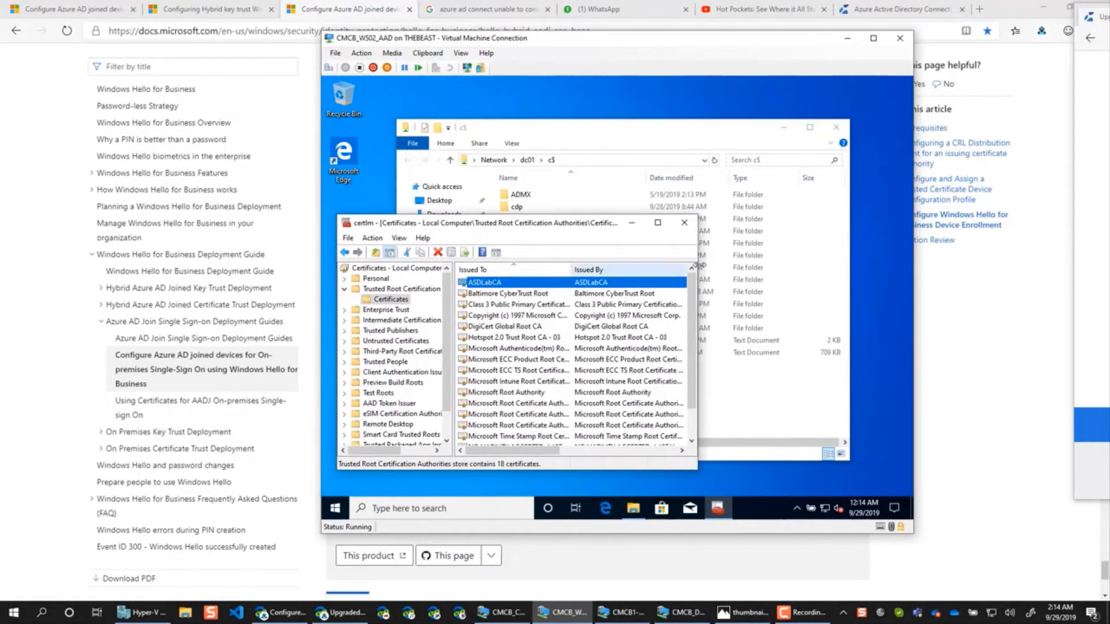
click(685, 227)
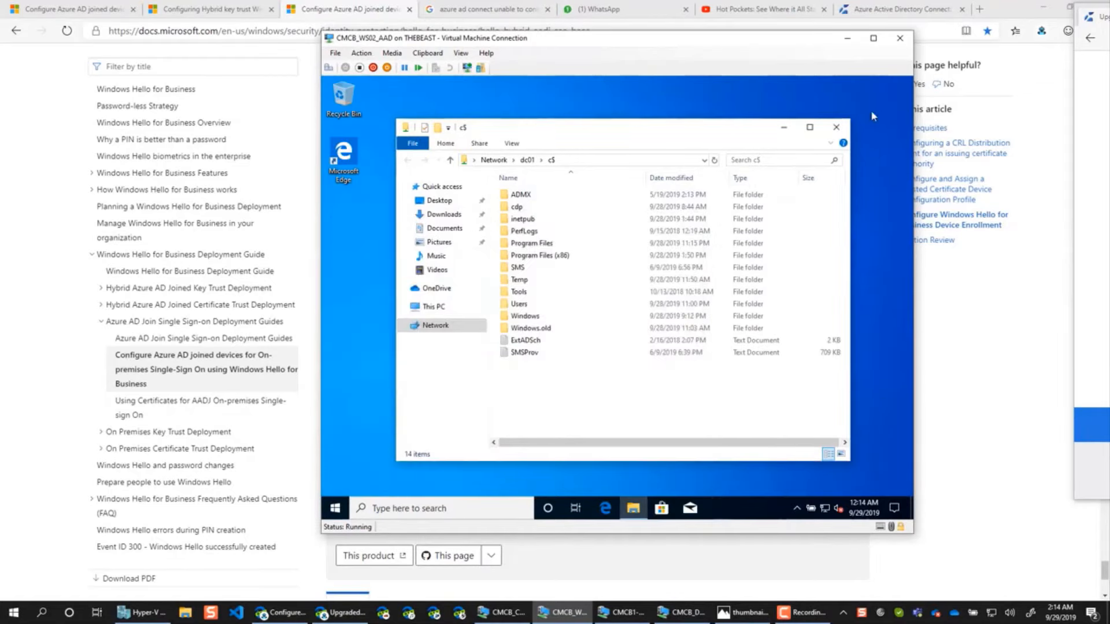
click(836, 127)
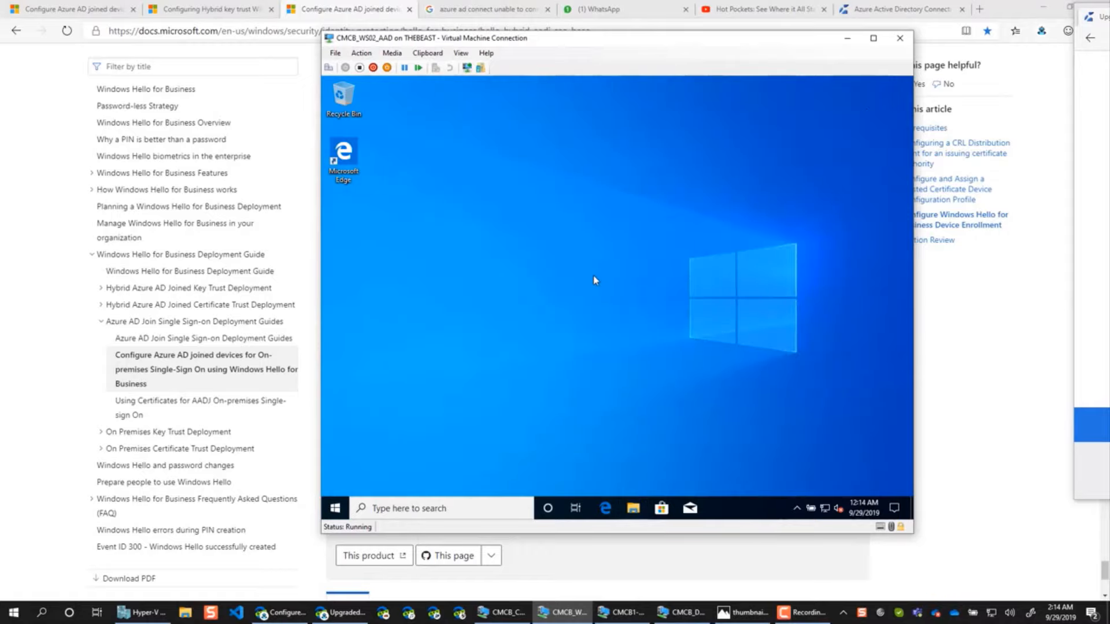